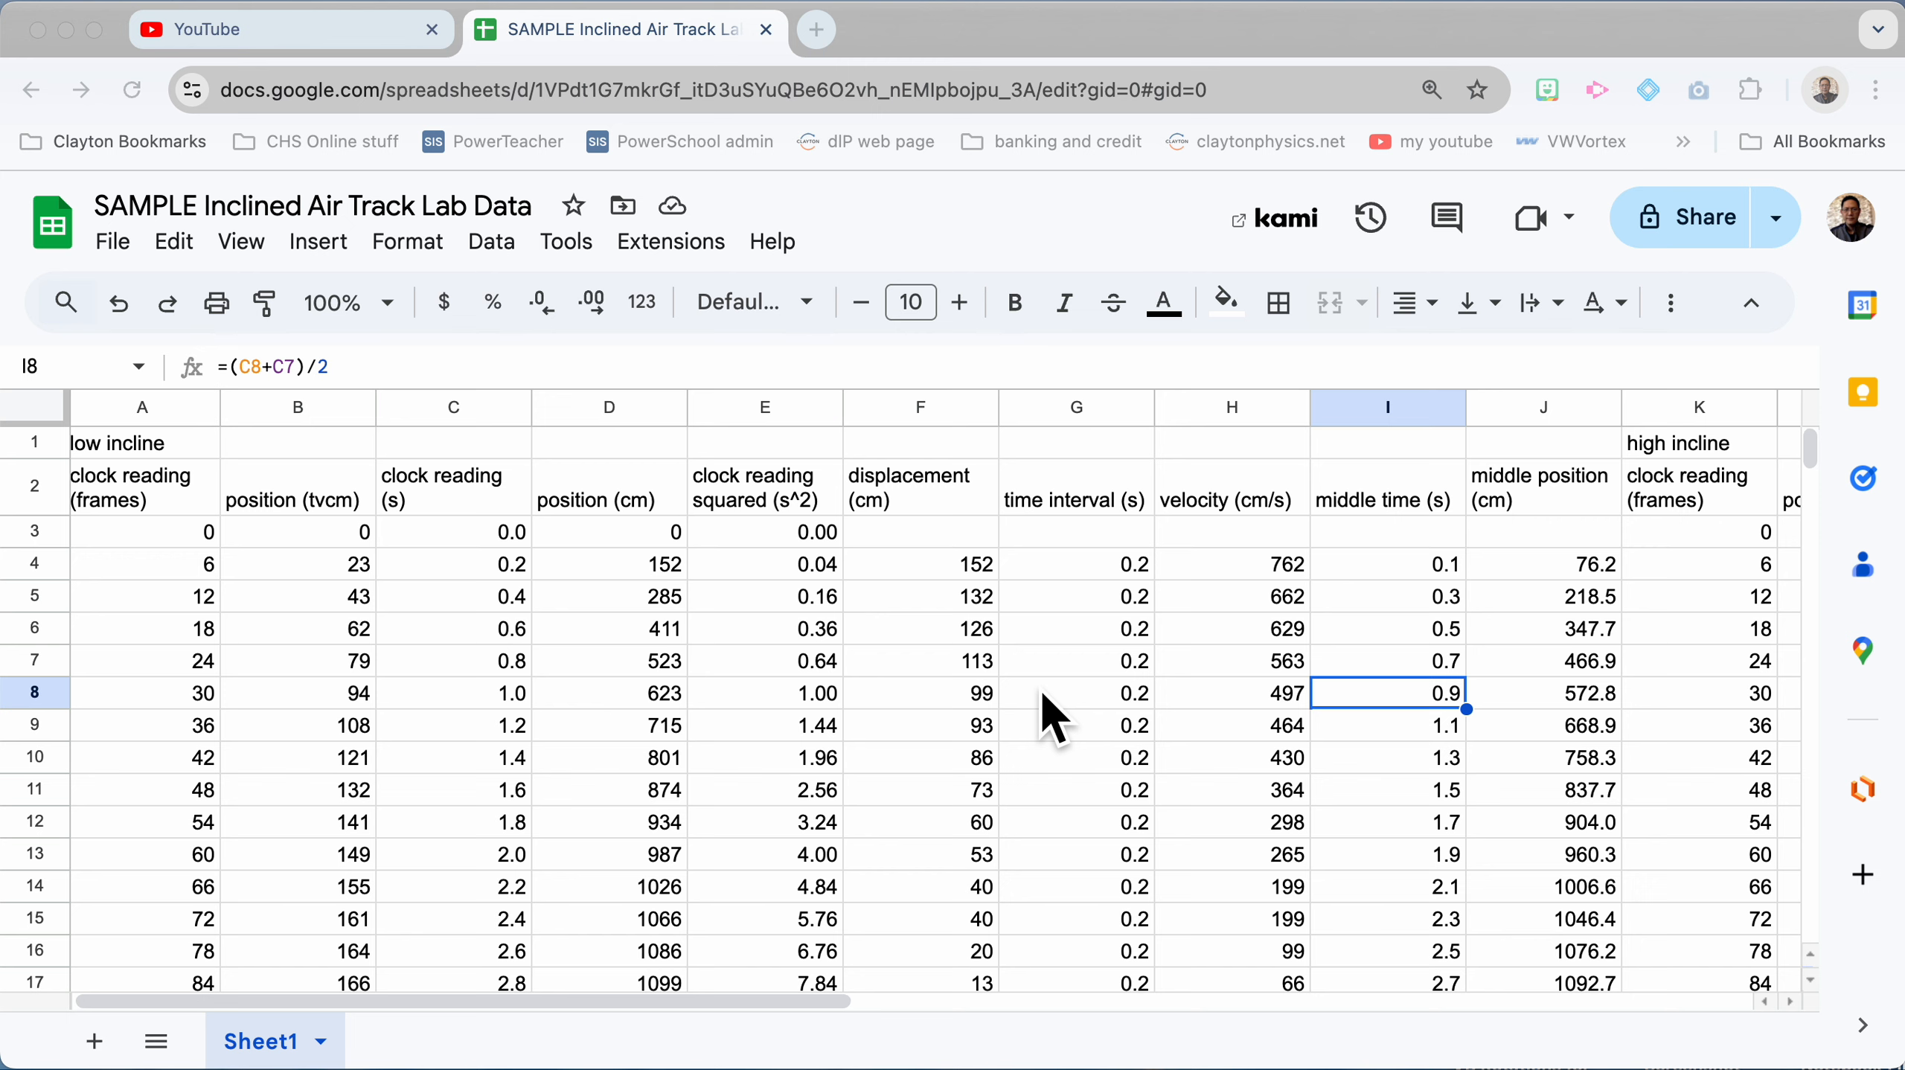
scroll(888, 634, down, 3)
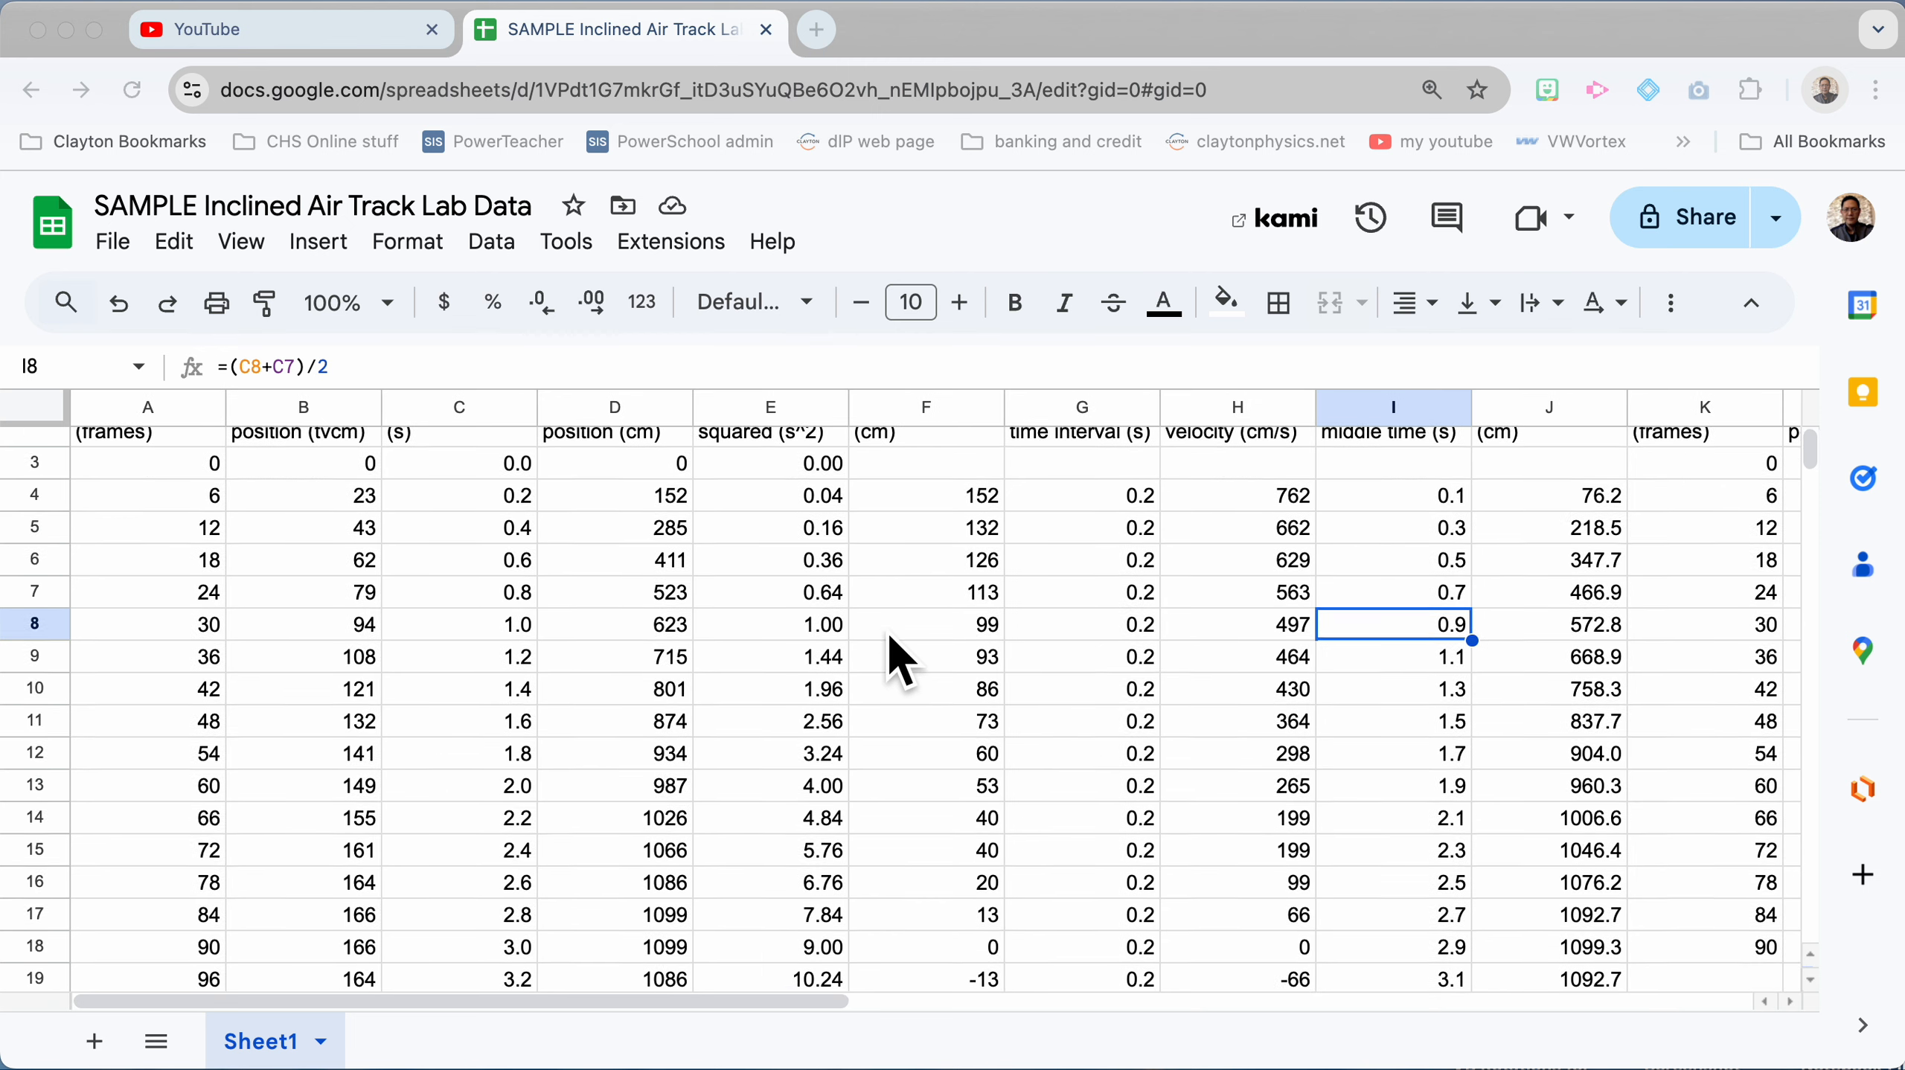
scroll(888, 634, up, 3)
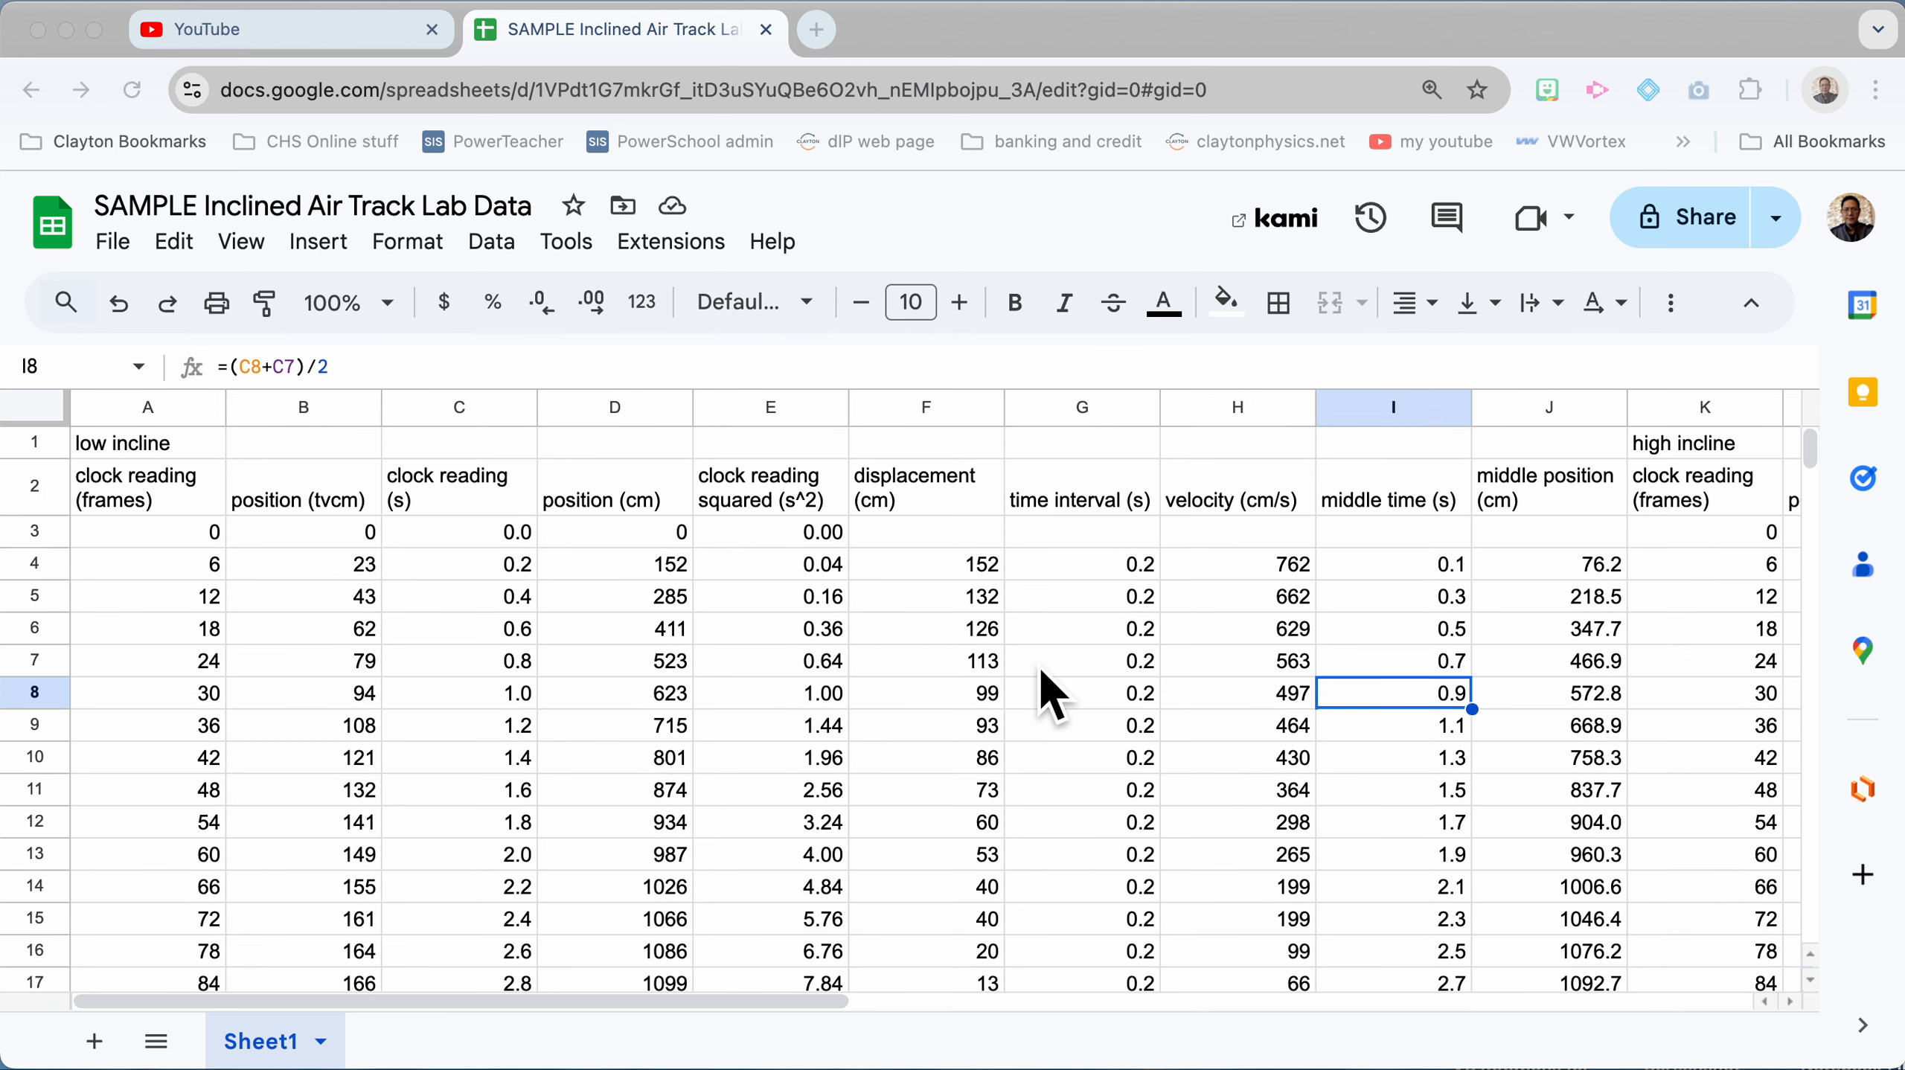
scroll(1040, 669, right, 3)
scroll(1048, 692, left, 3)
Step: Insert a chart from the low-incline clock reading (s) and position (cm) data in C2:D32
click(480, 506)
drag(499, 506, 592, 657)
scroll(626, 699, up, 10)
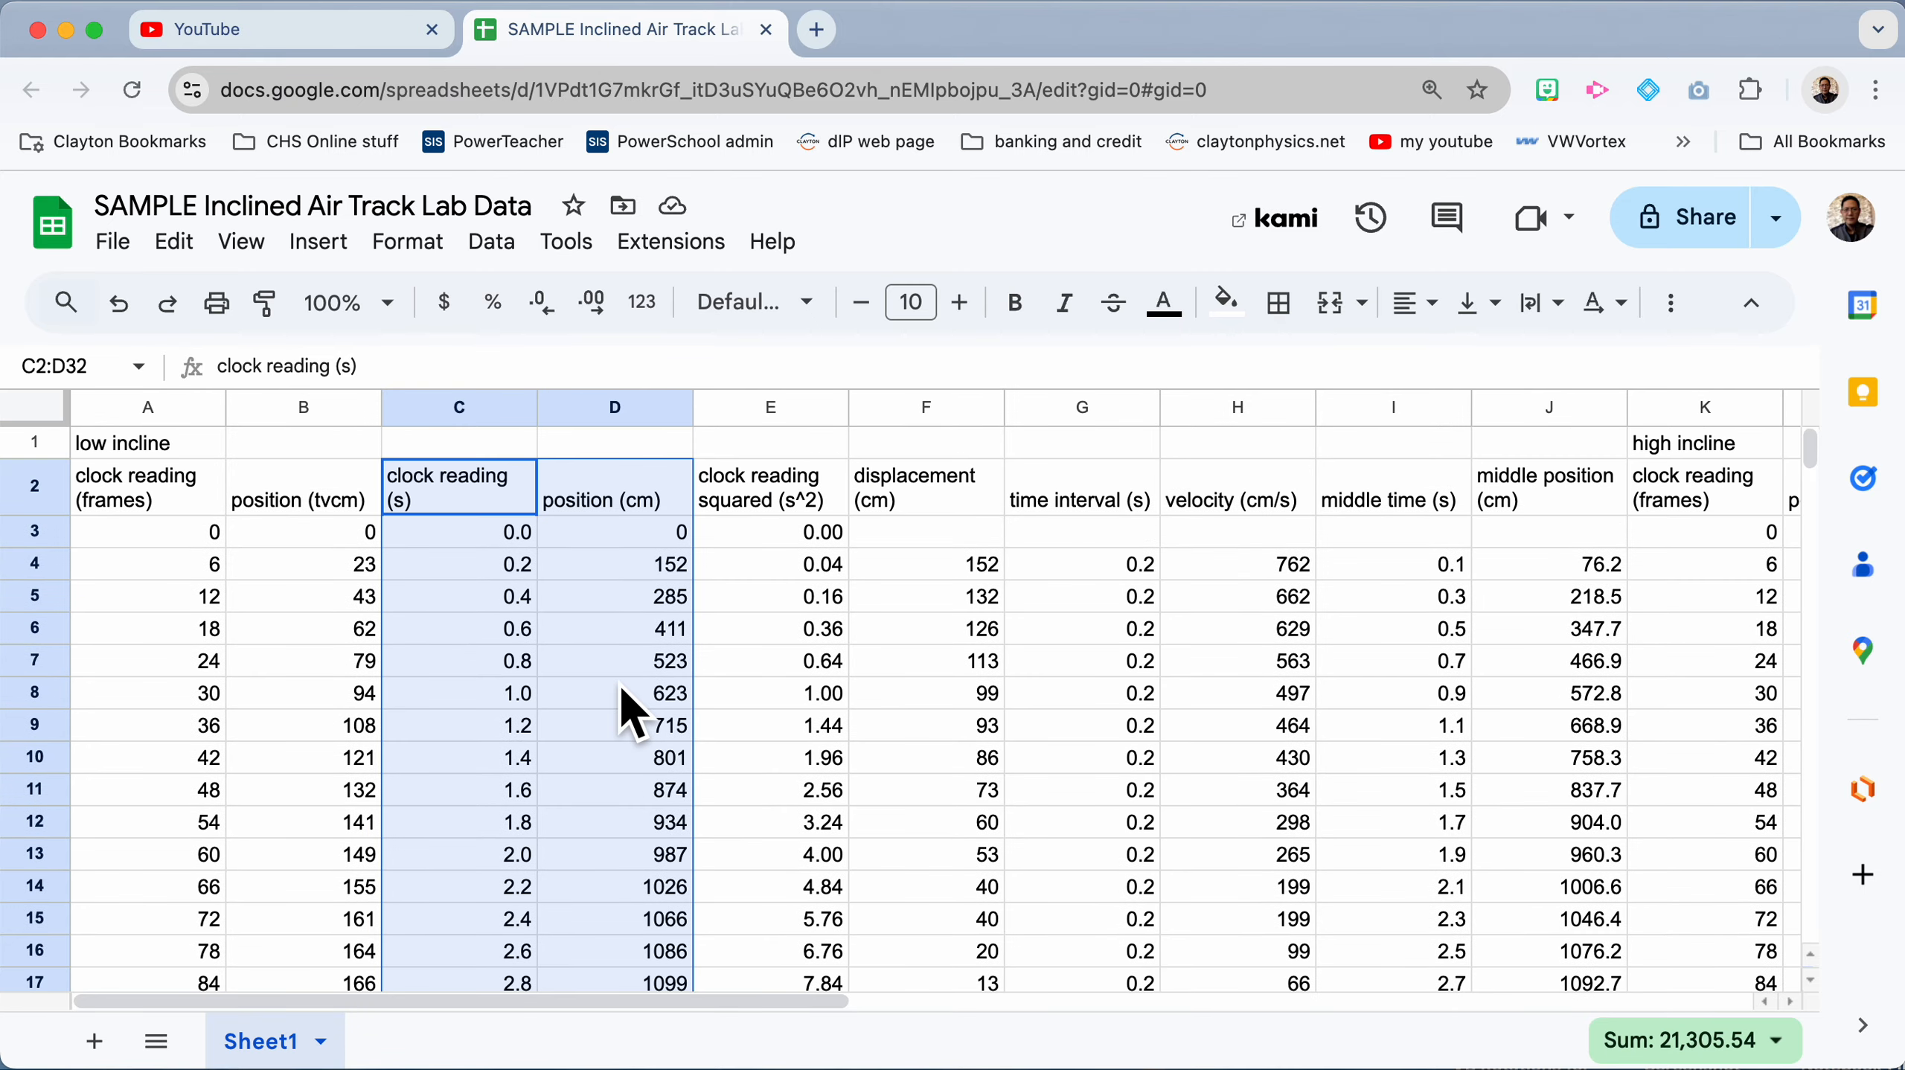
click(319, 243)
click(480, 639)
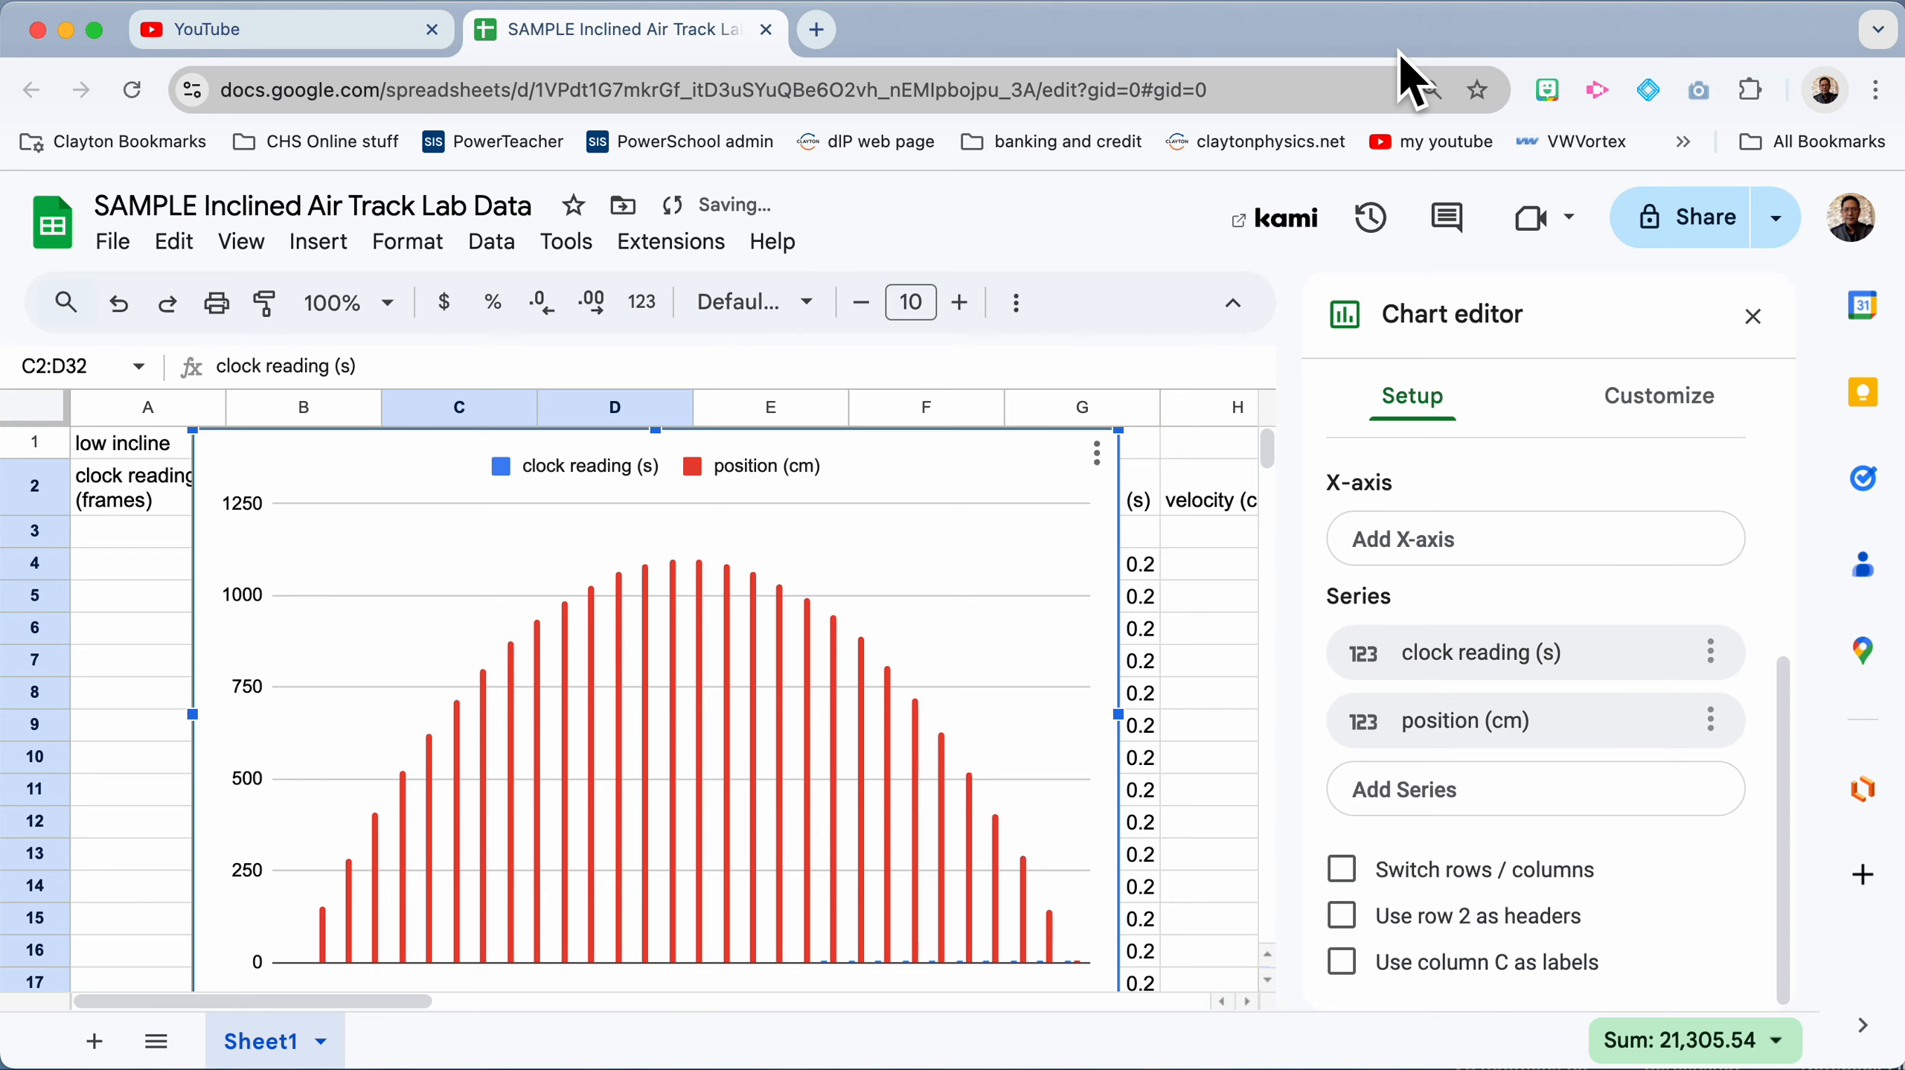
Step: Look over the chart setup, close the chart editor and delete the chart from the sheet
scroll(1258, 525, down, 3)
scroll(1257, 575, up, 2)
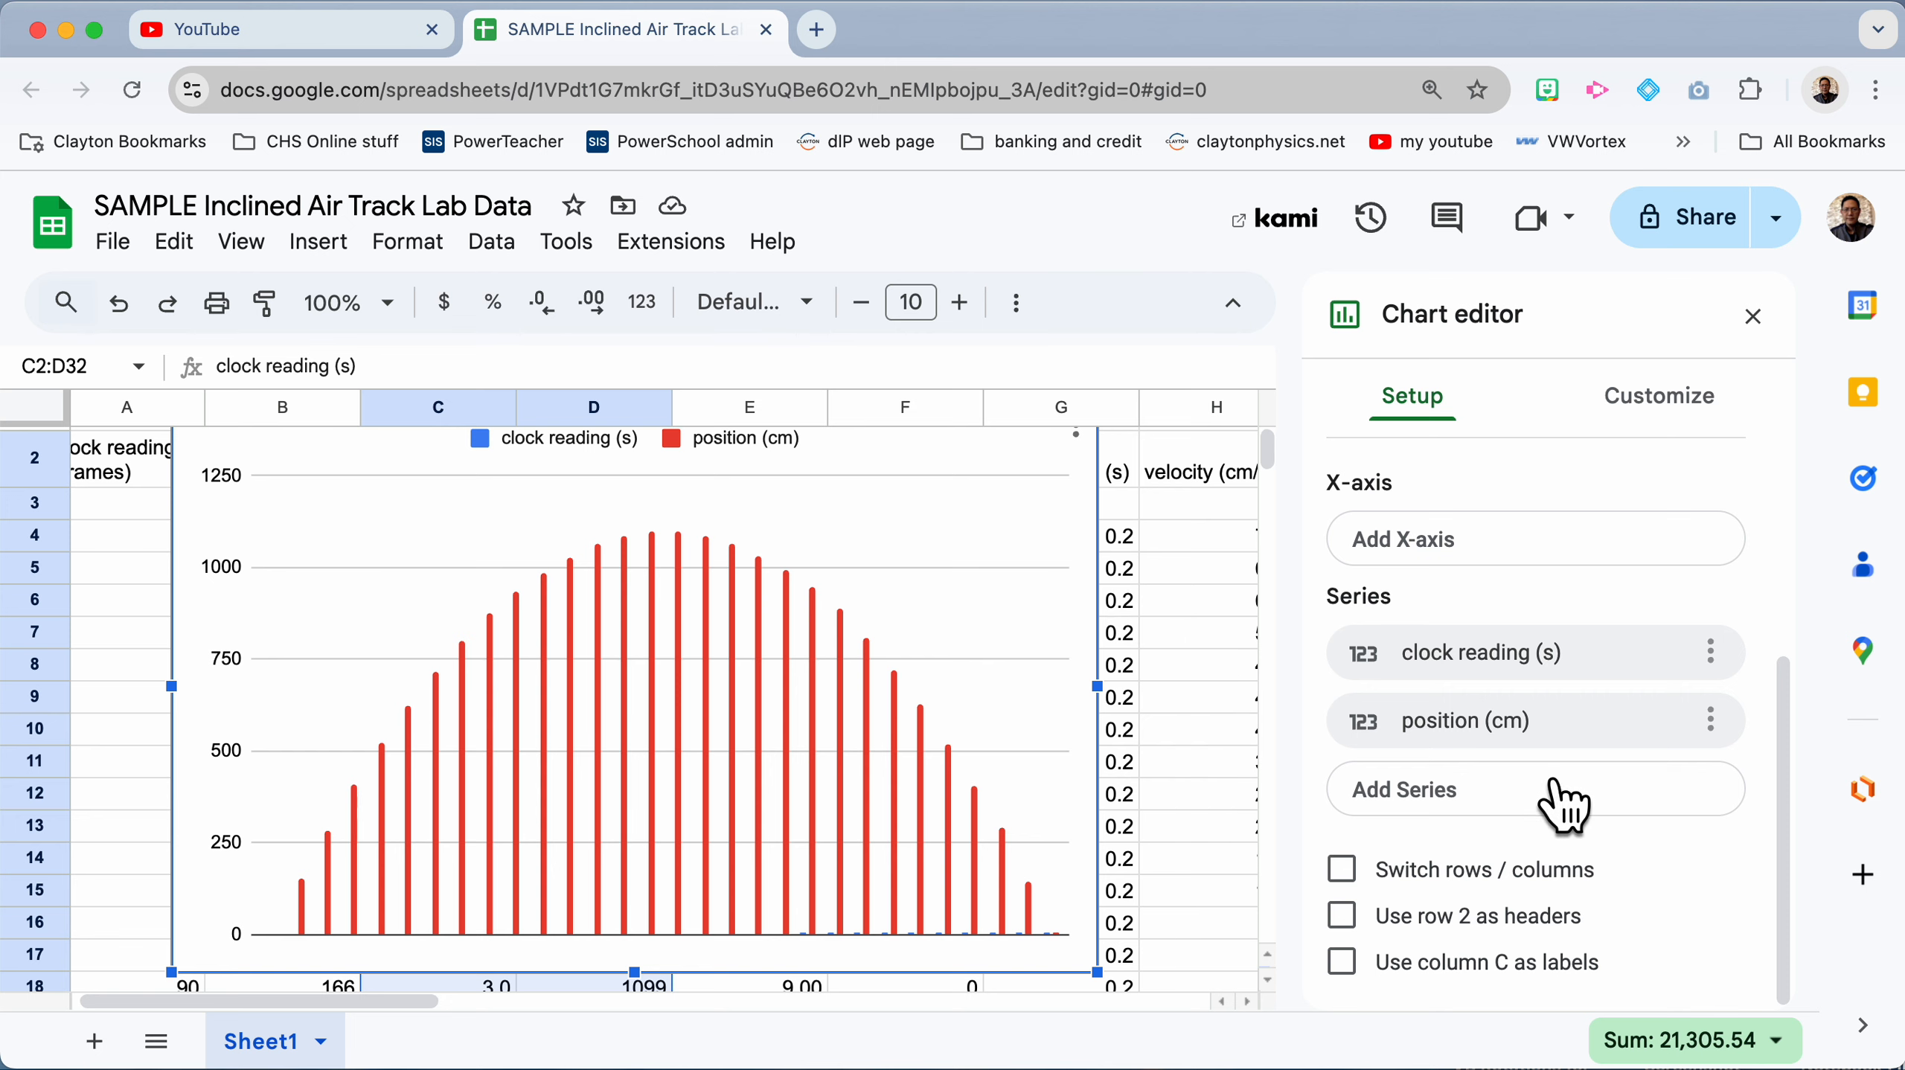
click(1752, 316)
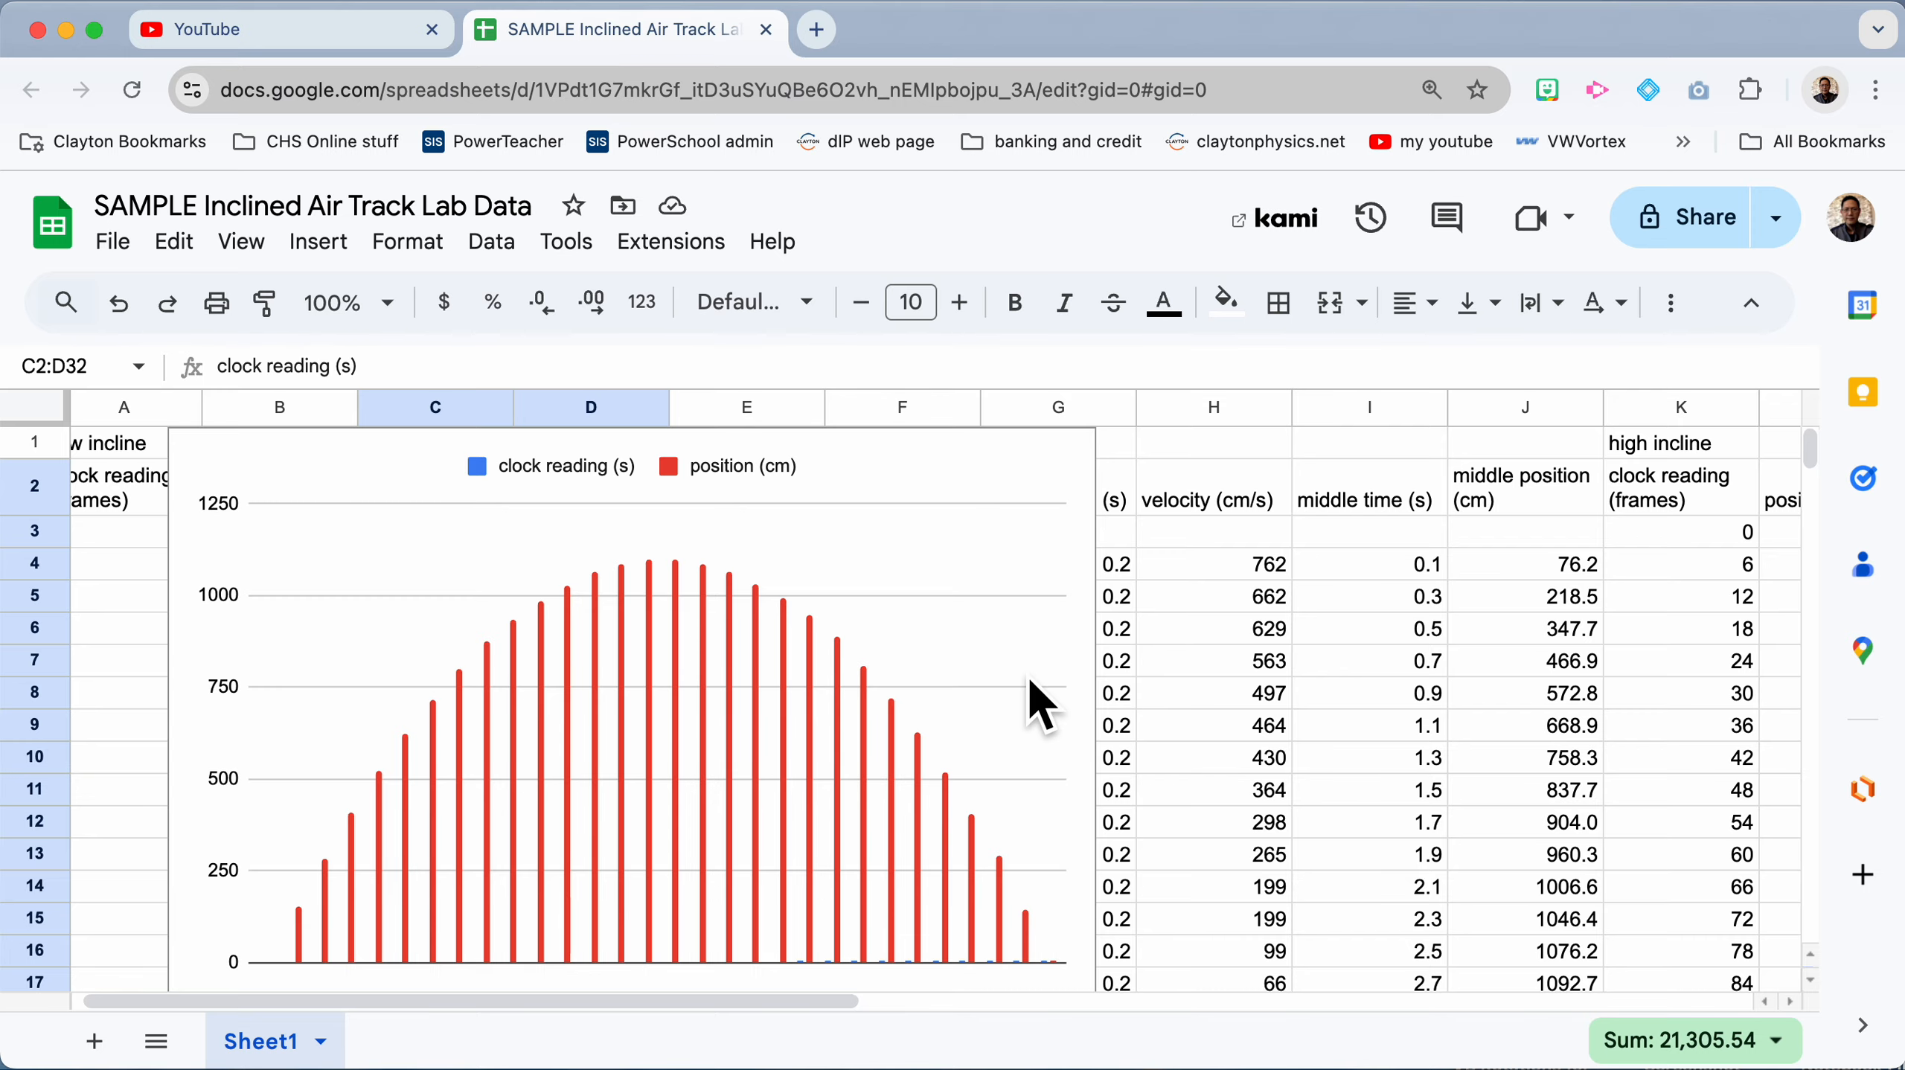
click(1028, 676)
key(Delete)
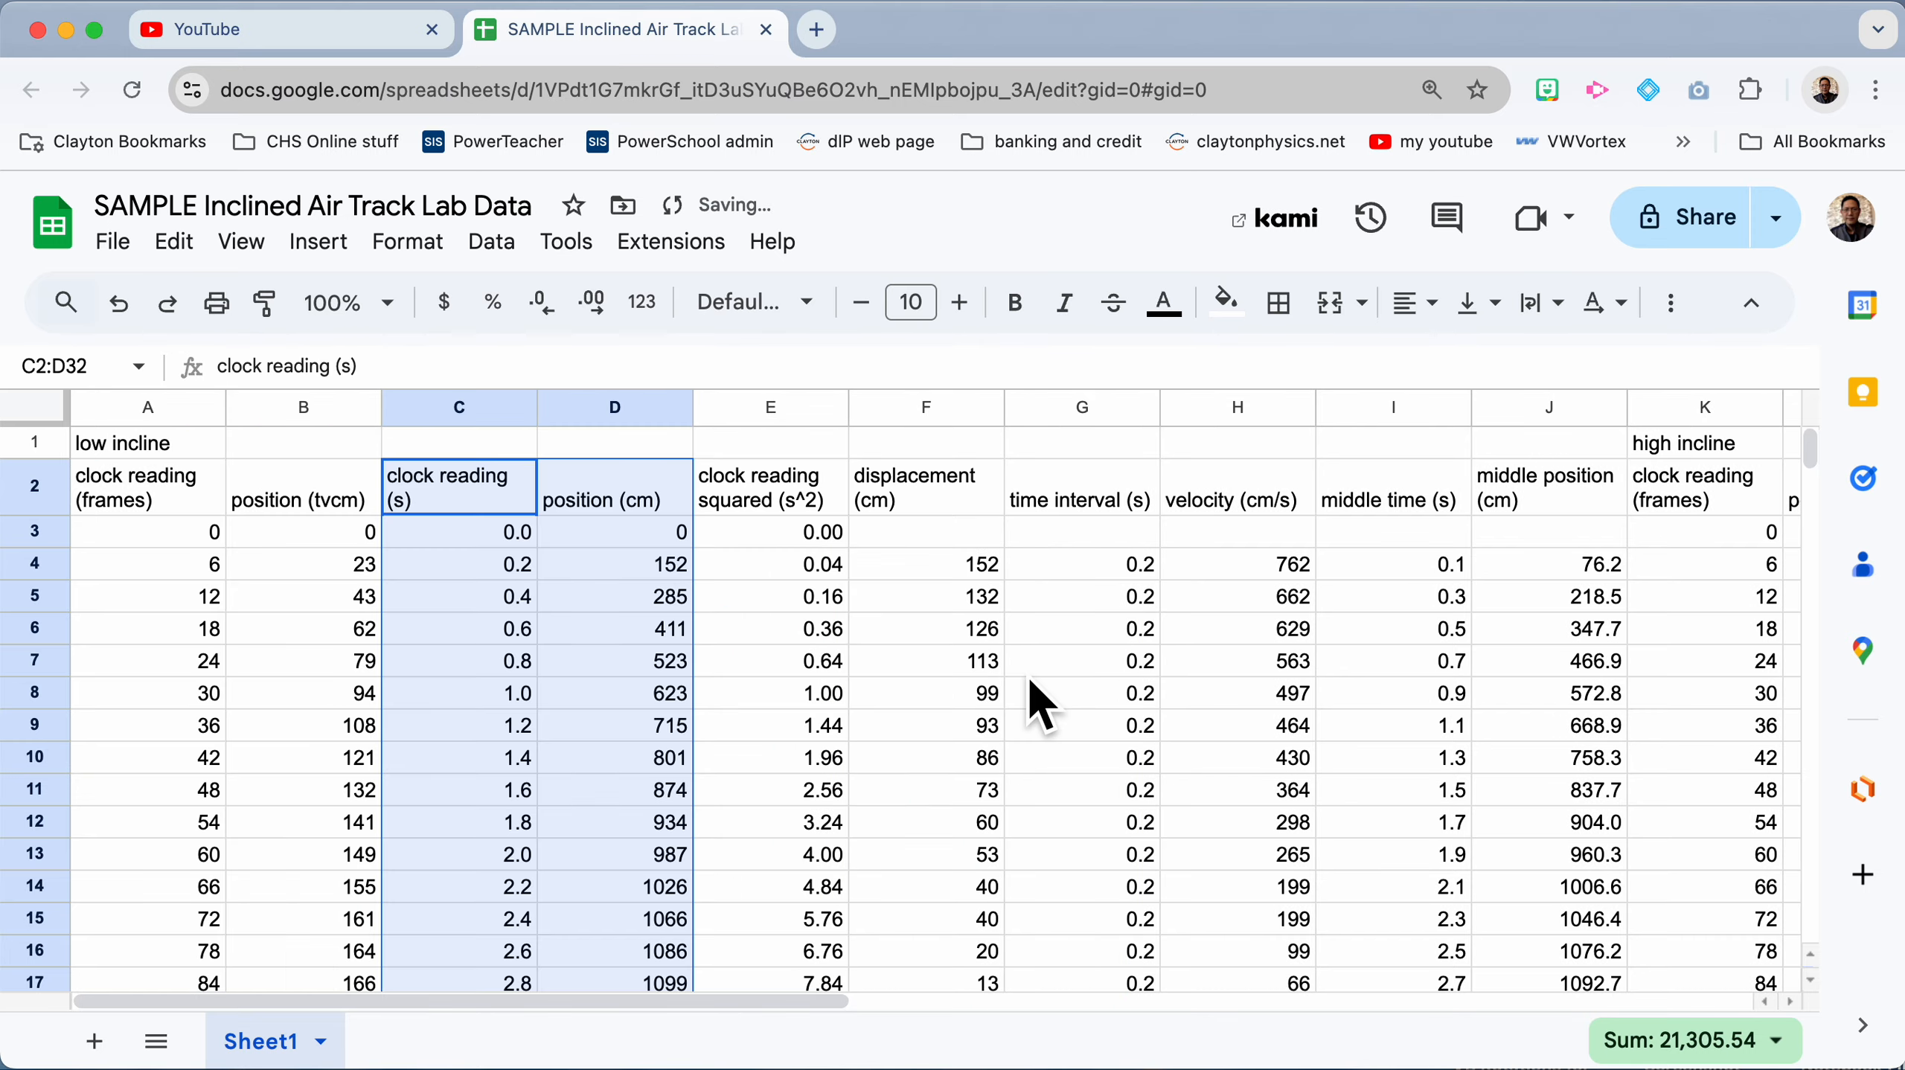
click(924, 637)
scroll(934, 682, down, 8)
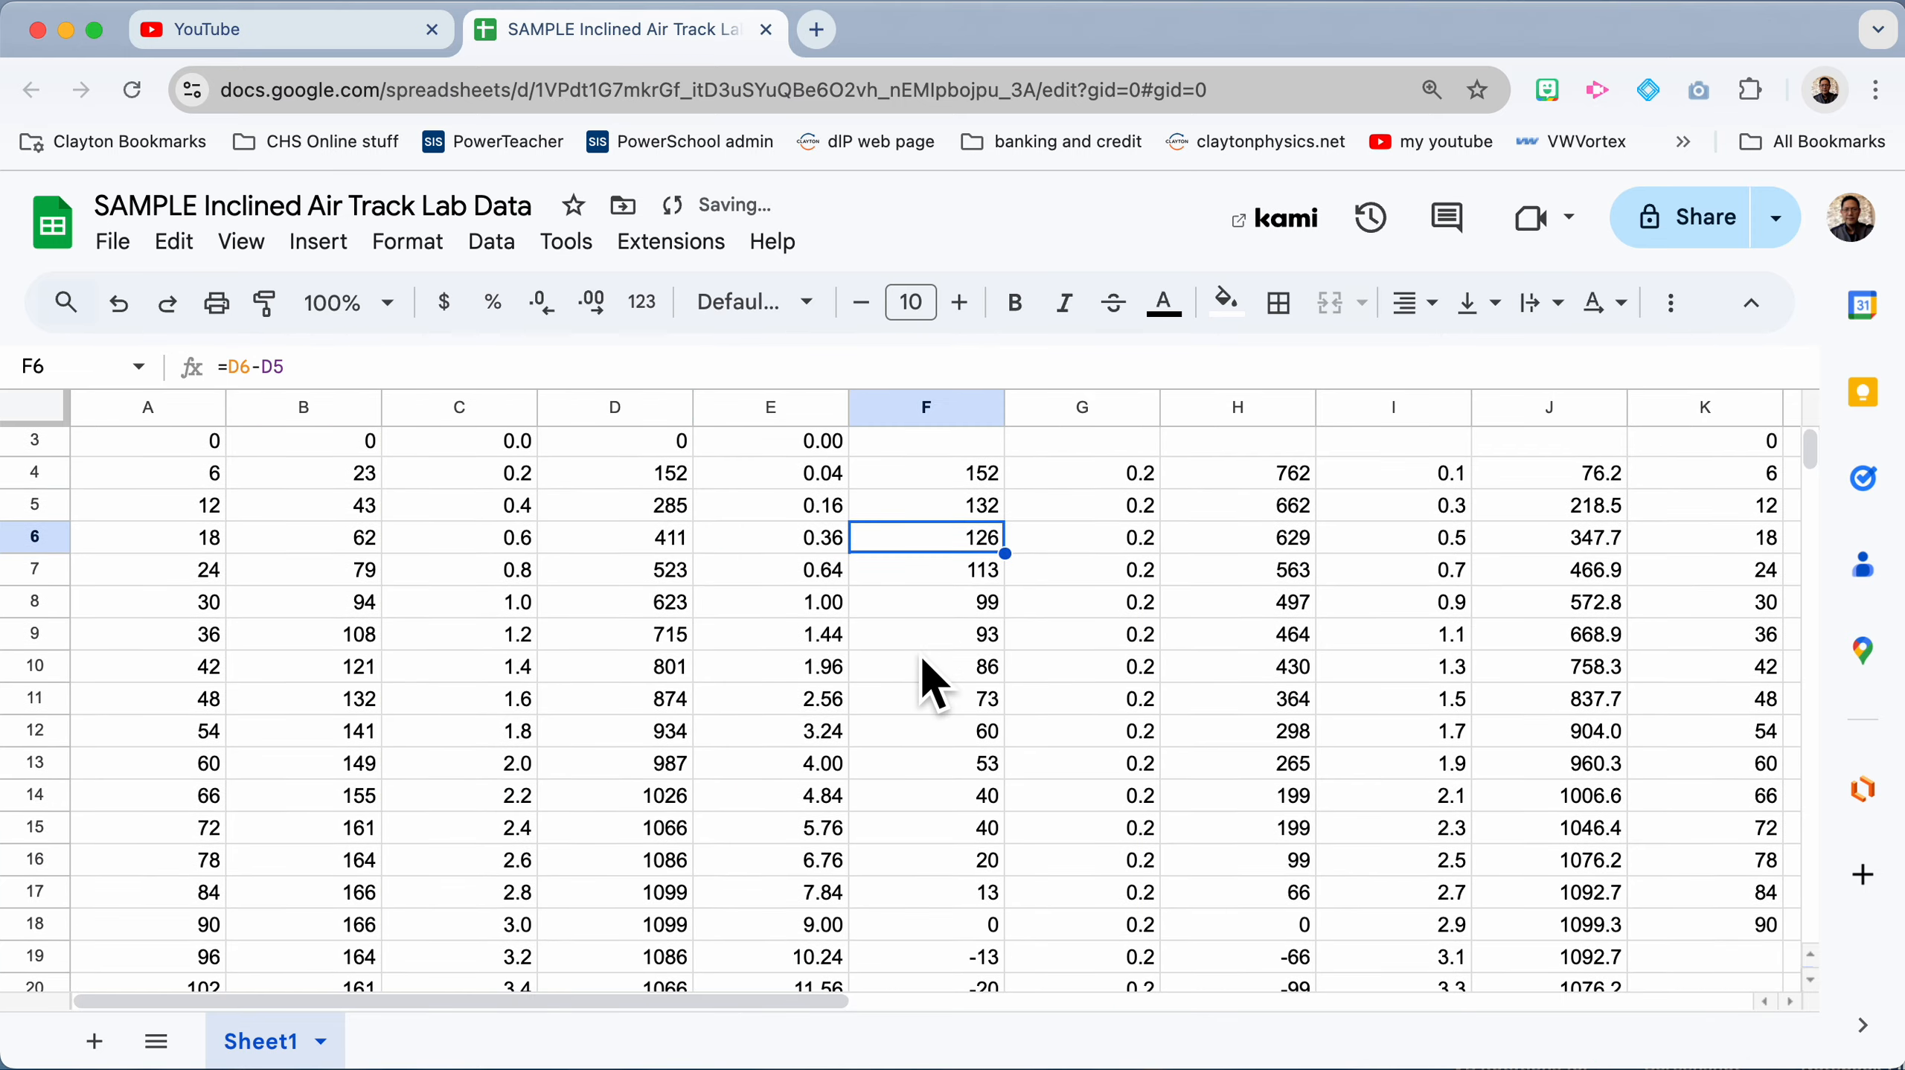
scroll(934, 682, up, 8)
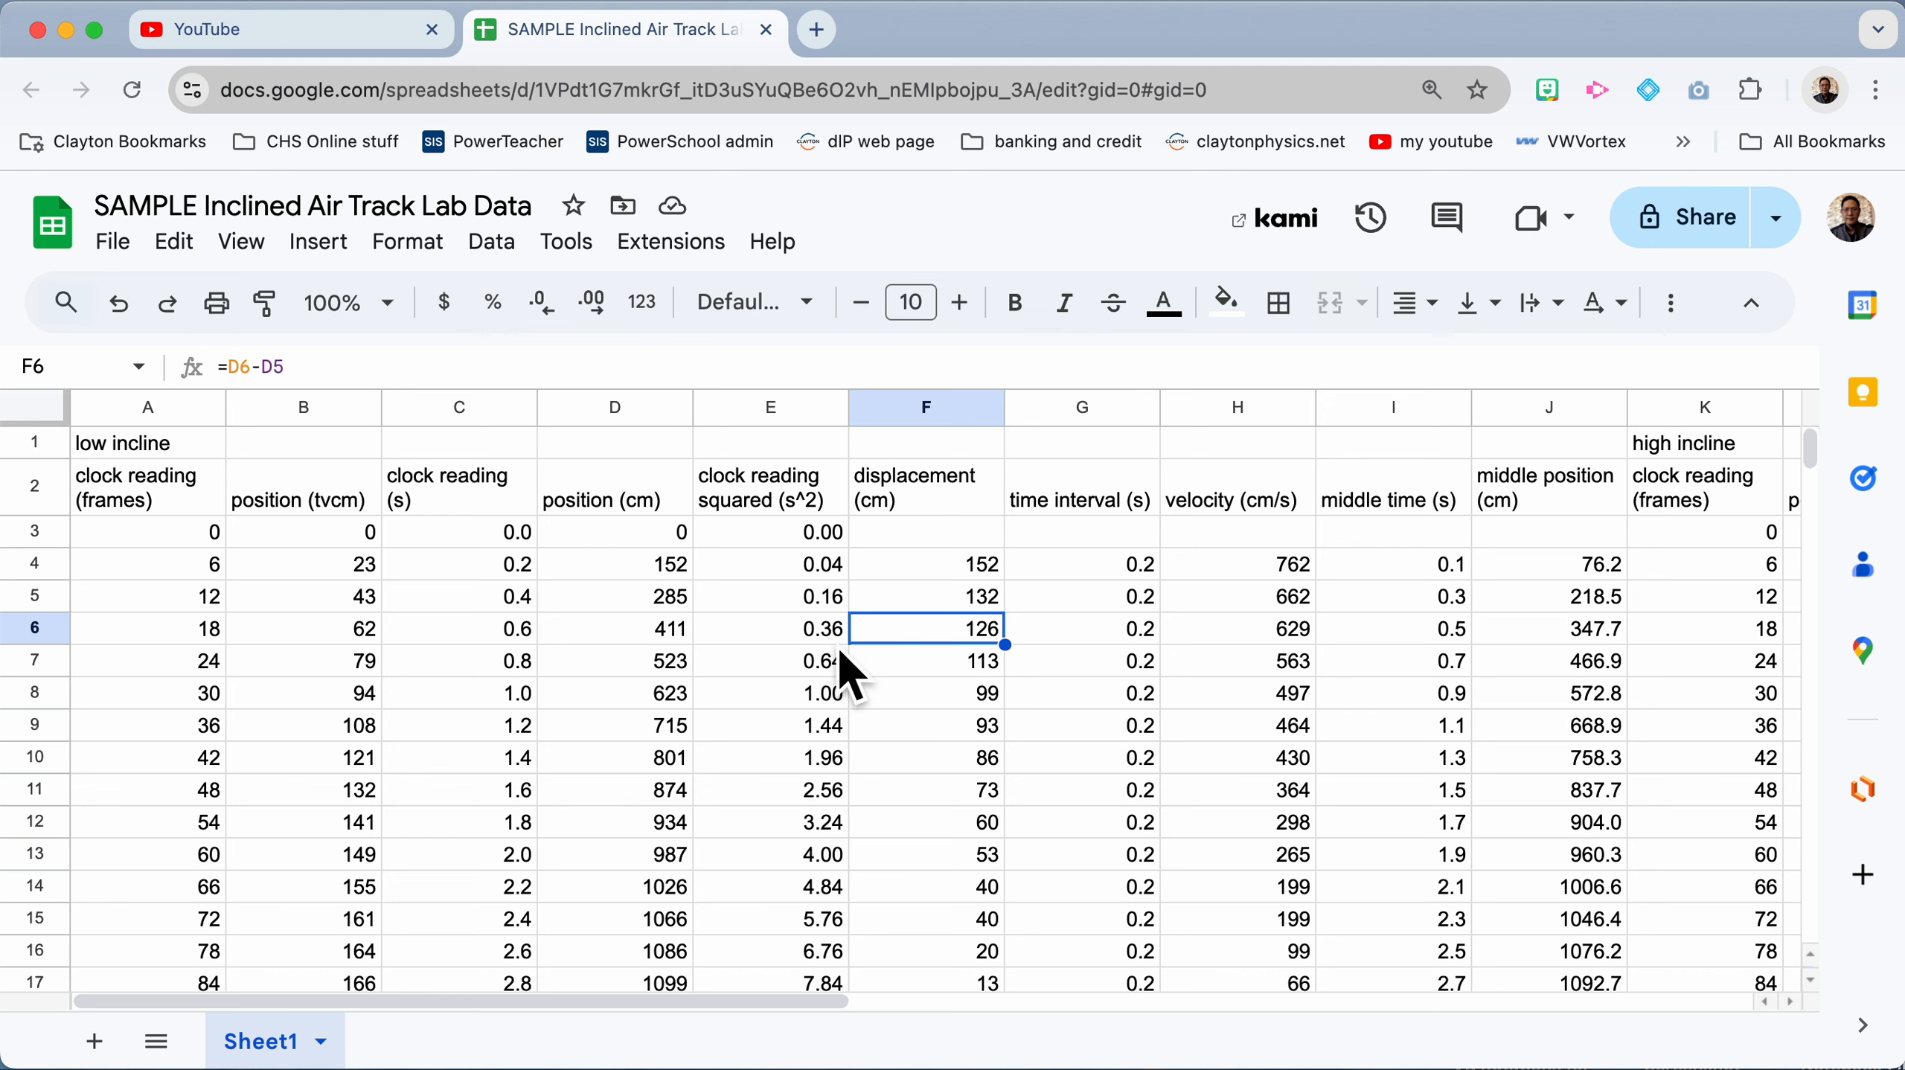
scroll(840, 652, right, 10)
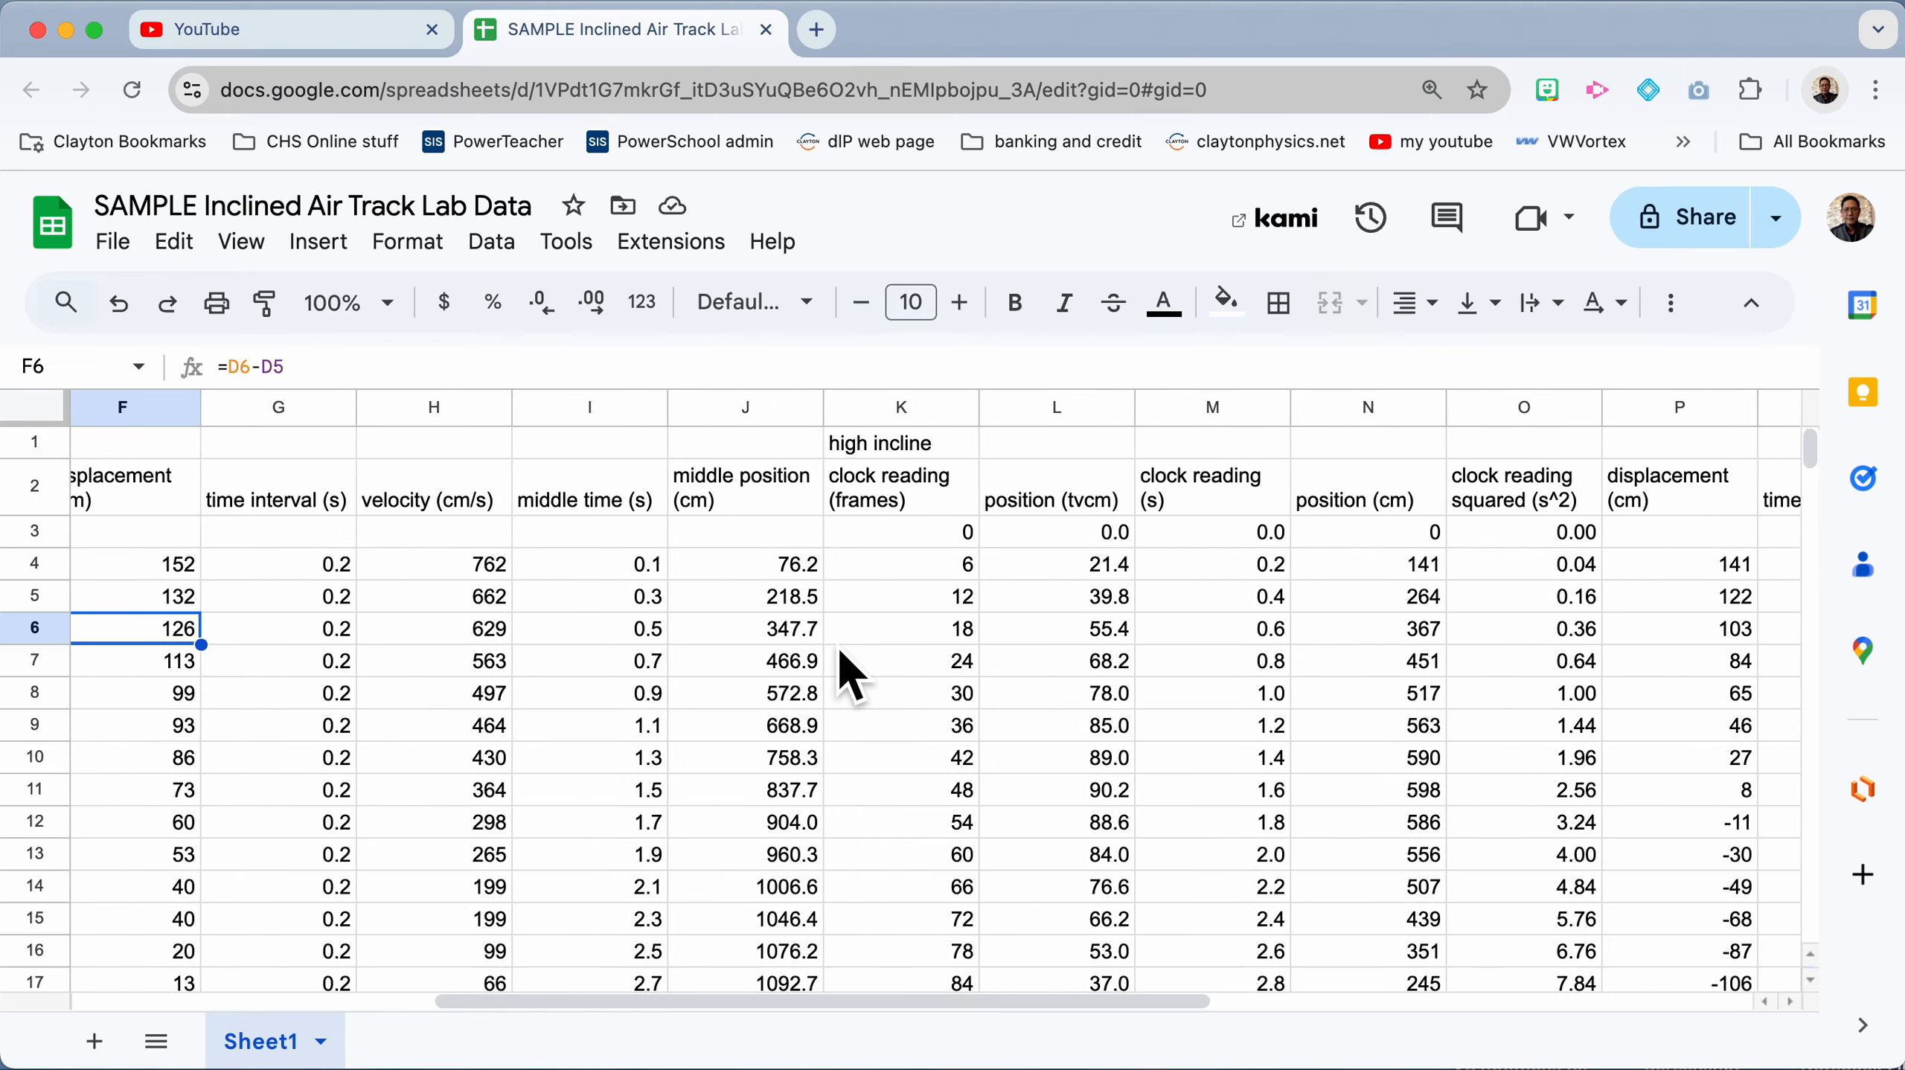
scroll(837, 646, left, 10)
scroll(836, 646, down, 3)
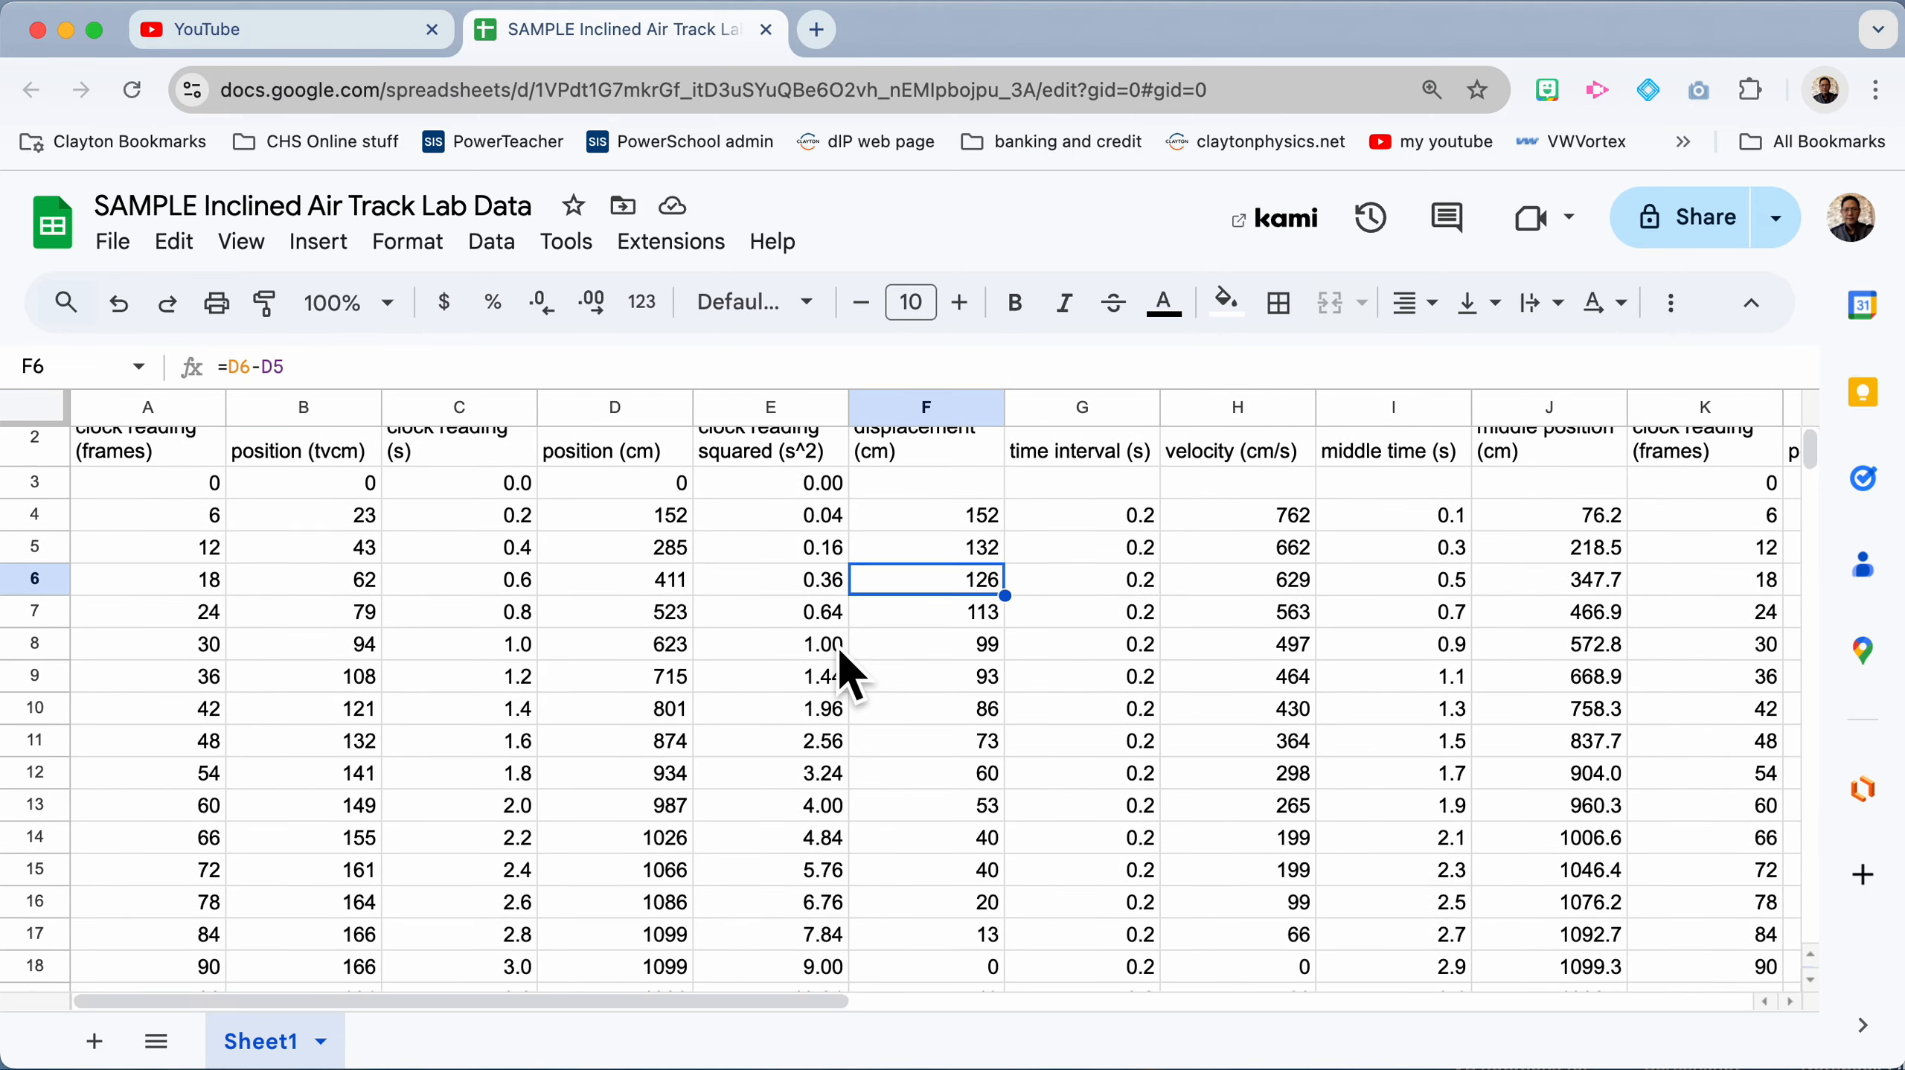
scroll(837, 646, up, 3)
Step: Select the low-incline data range C2:D32, then cell A34 below the table
click(448, 495)
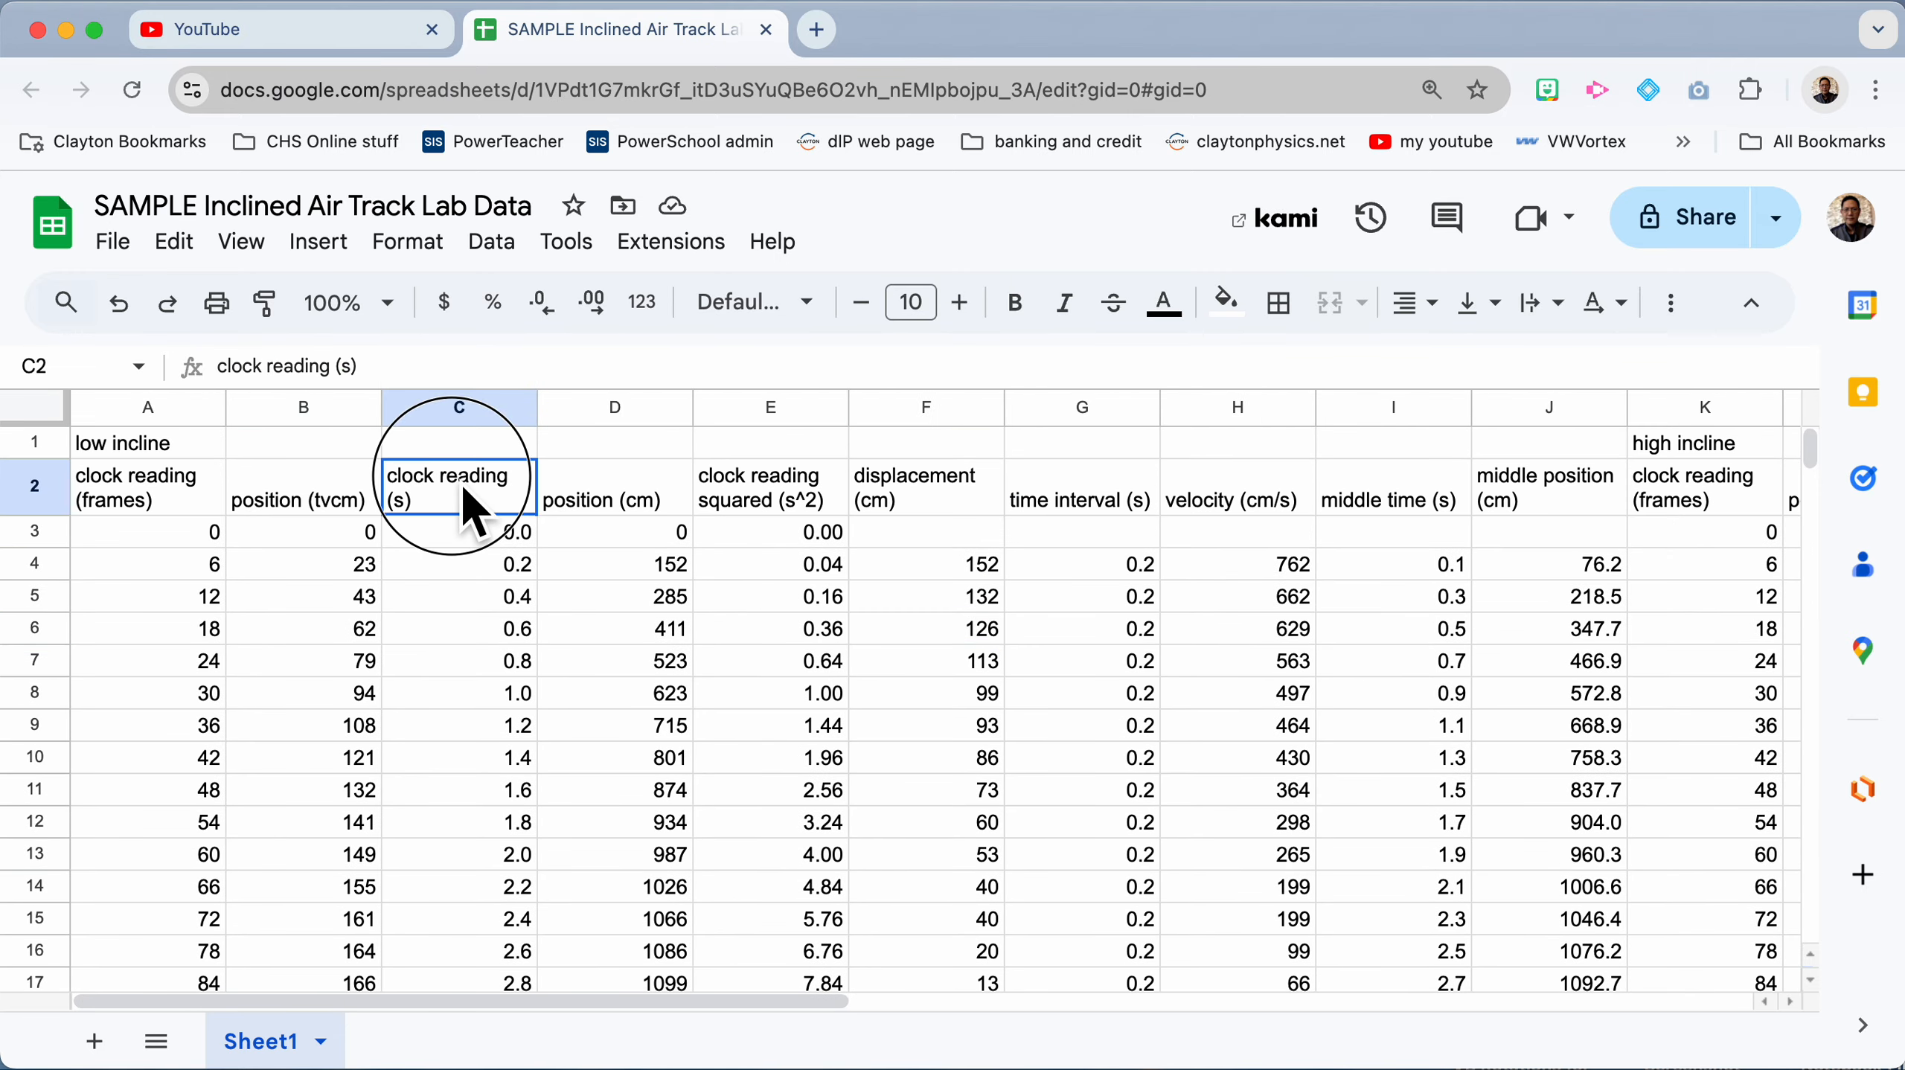
scroll(659, 702, down, 19)
shift+click(633, 851)
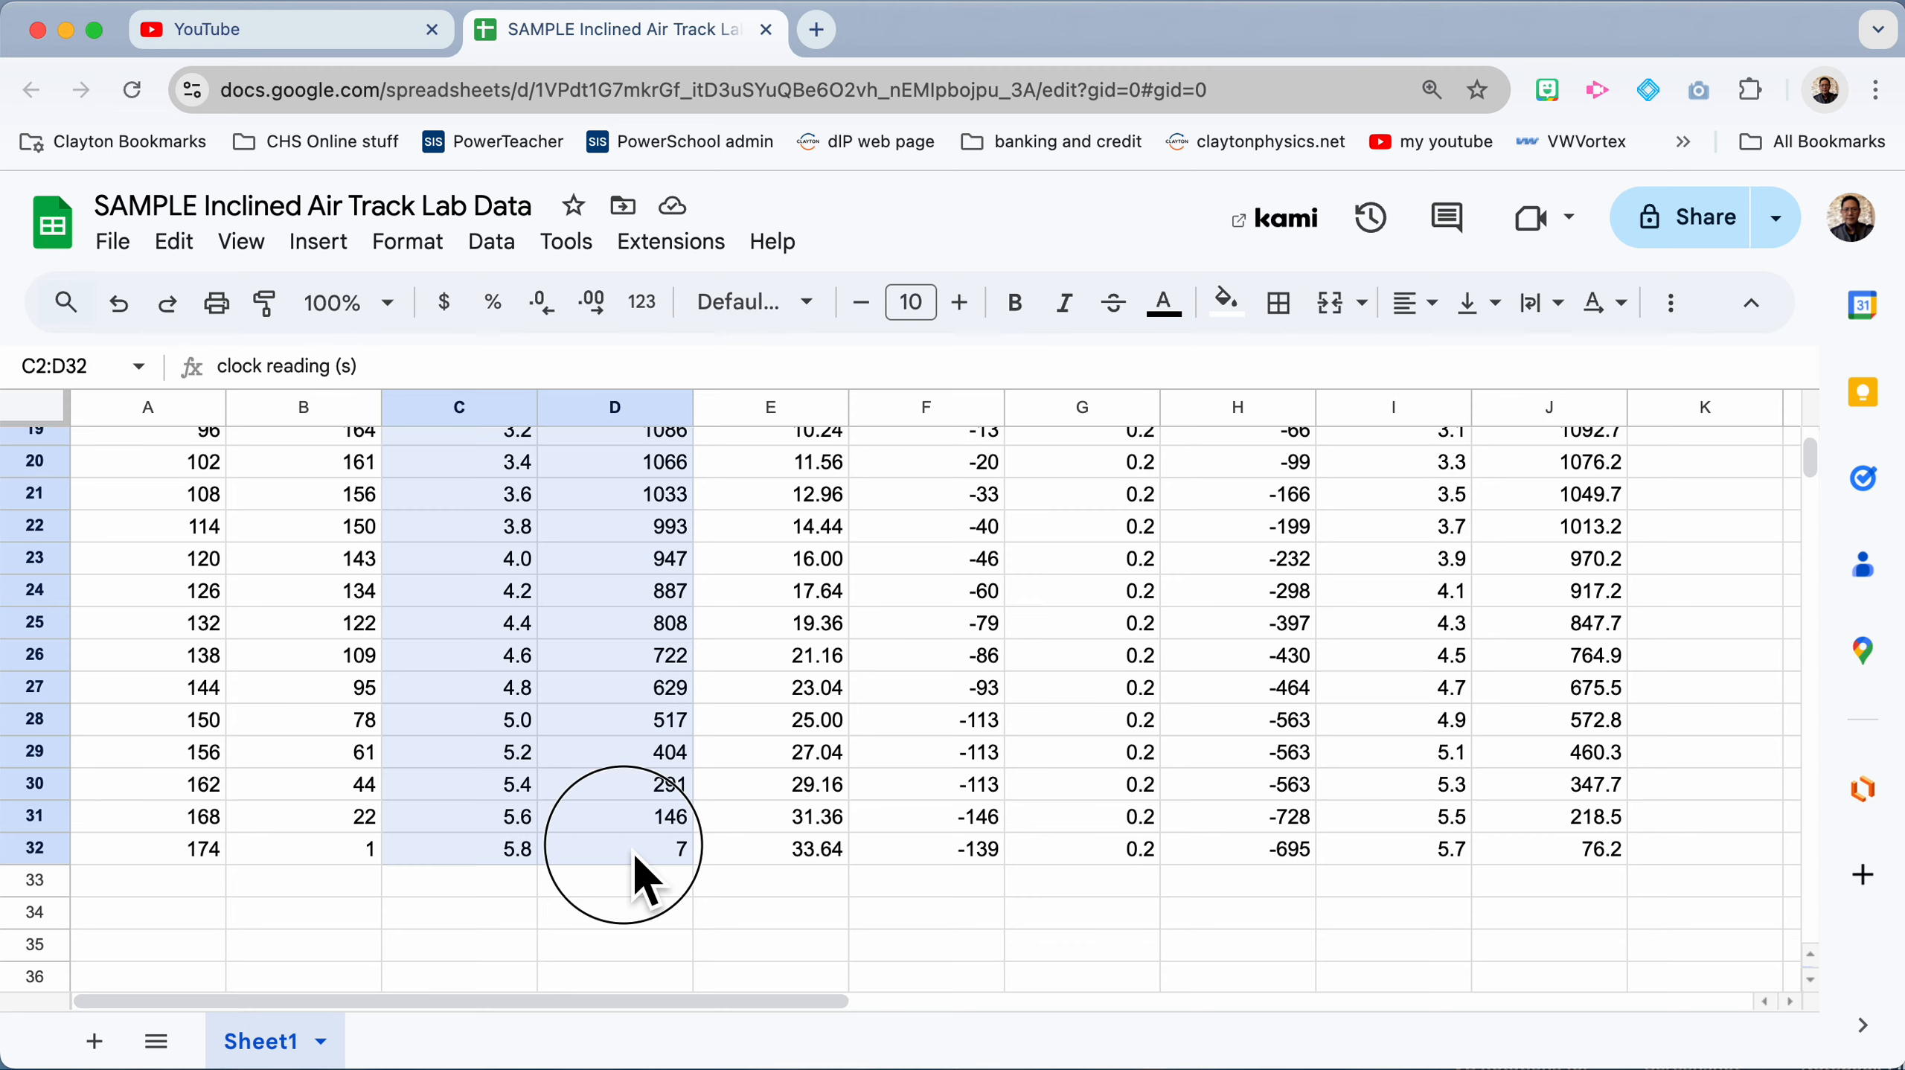
scroll(633, 851, up, 19)
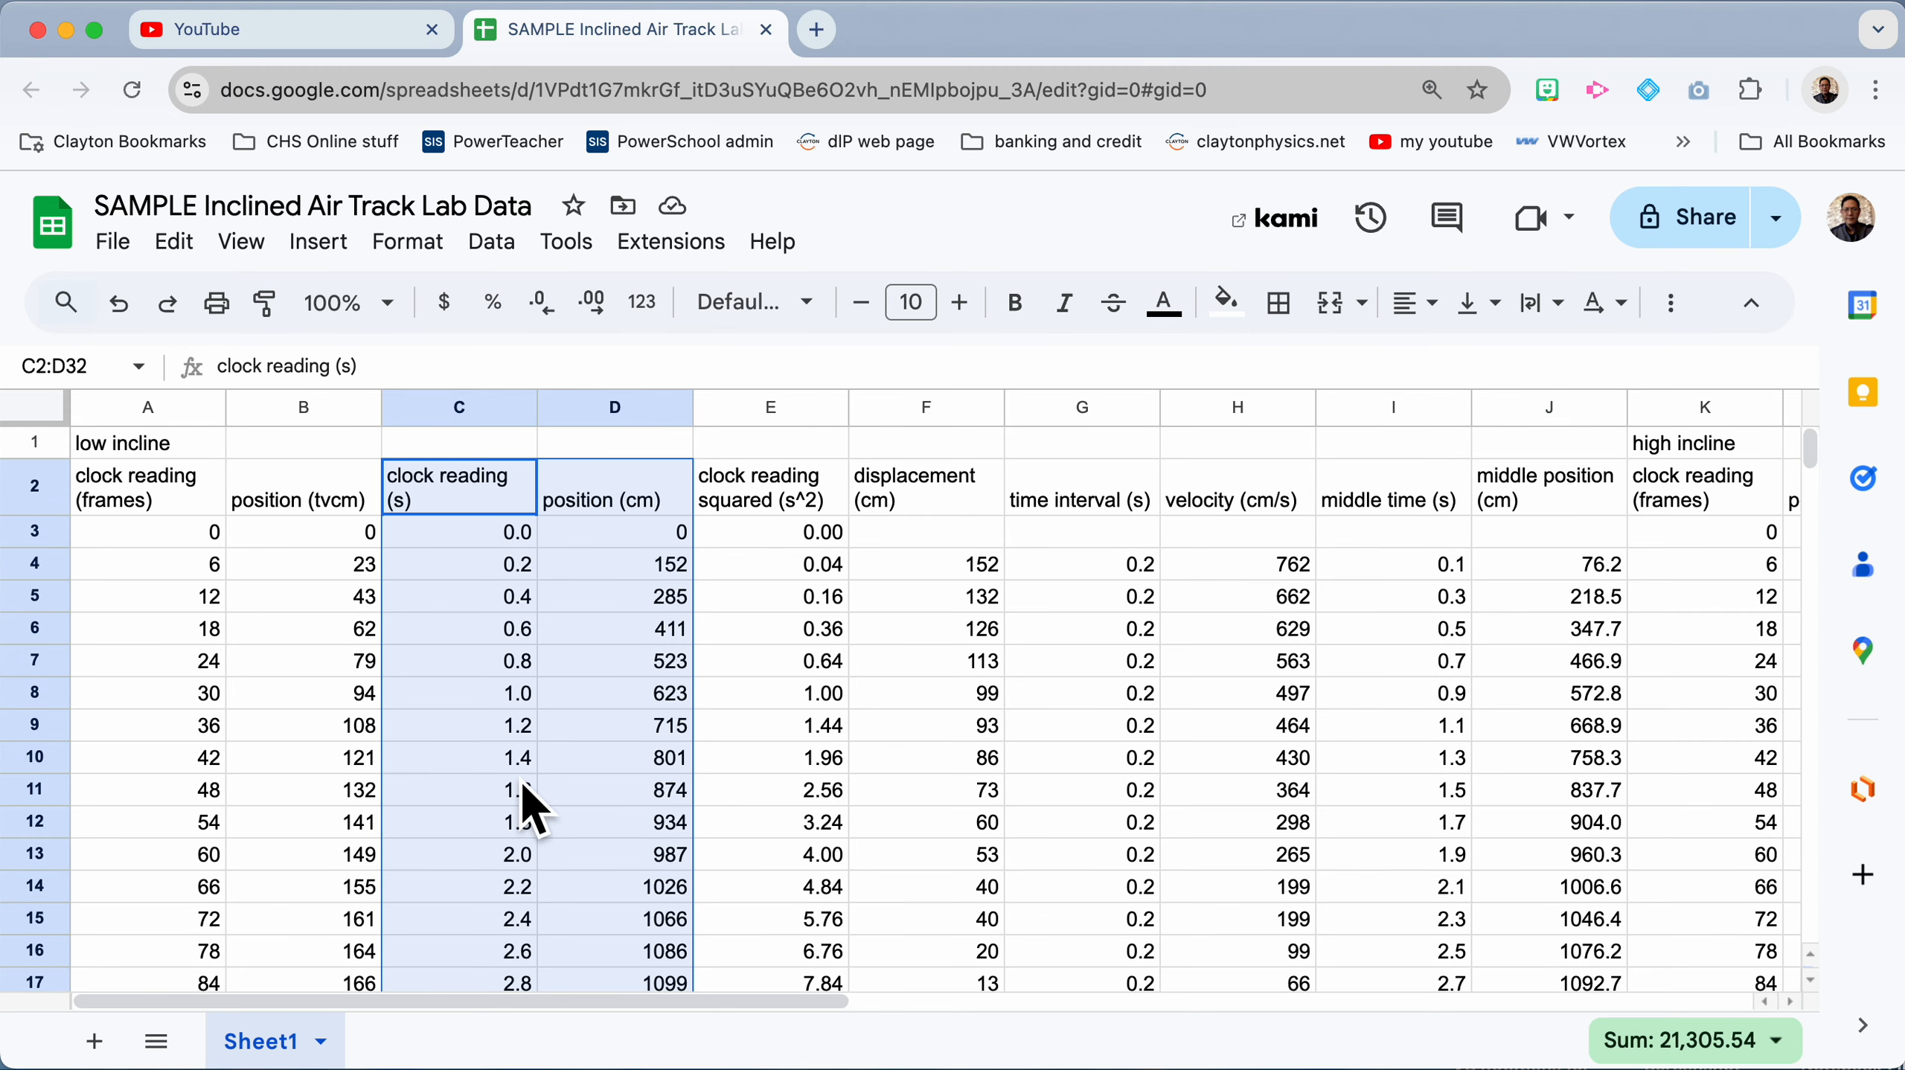
scroll(523, 786, down, 10)
click(174, 649)
click(174, 678)
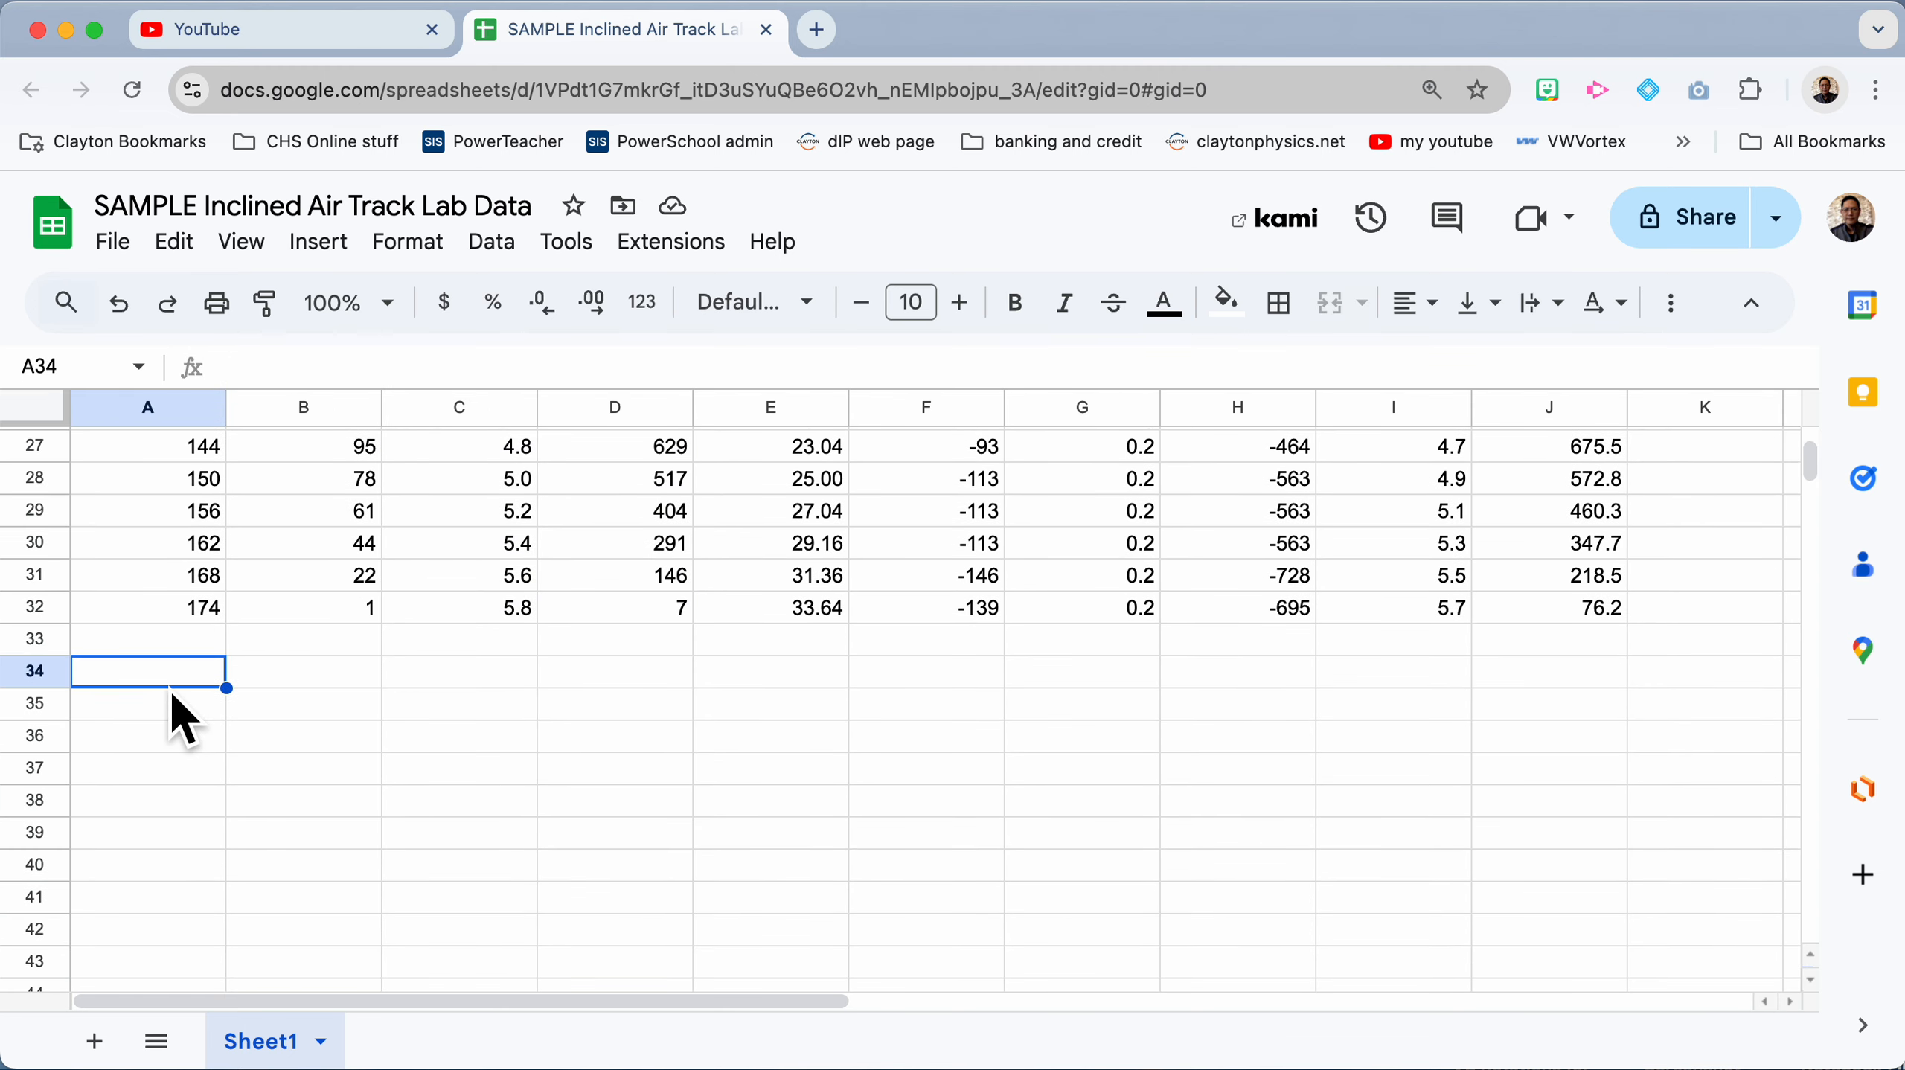
Step: Select C2:D32 again, try pasting the clipboard contents at A35 below the table, and undo the paste
click(652, 611)
scroll(652, 632, up, 10)
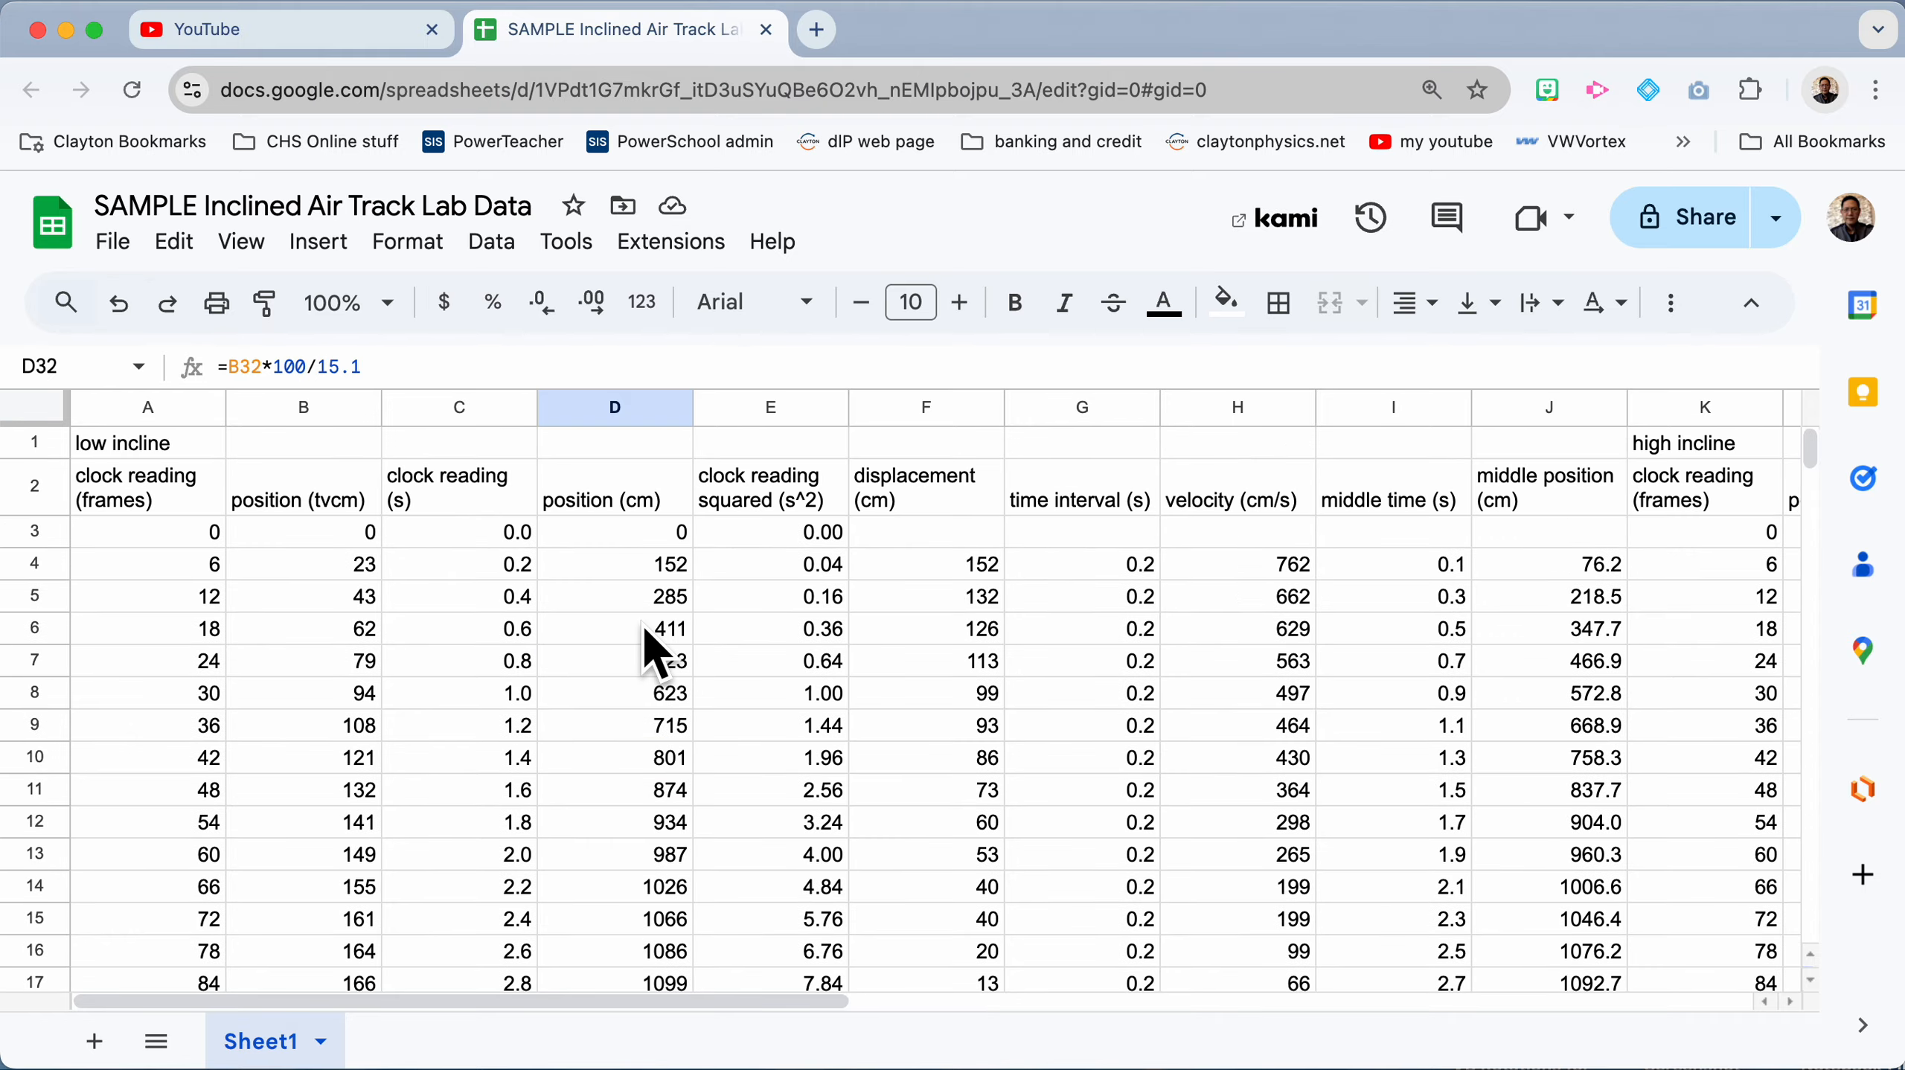
shift+click(516, 492)
scroll(554, 713, down, 13)
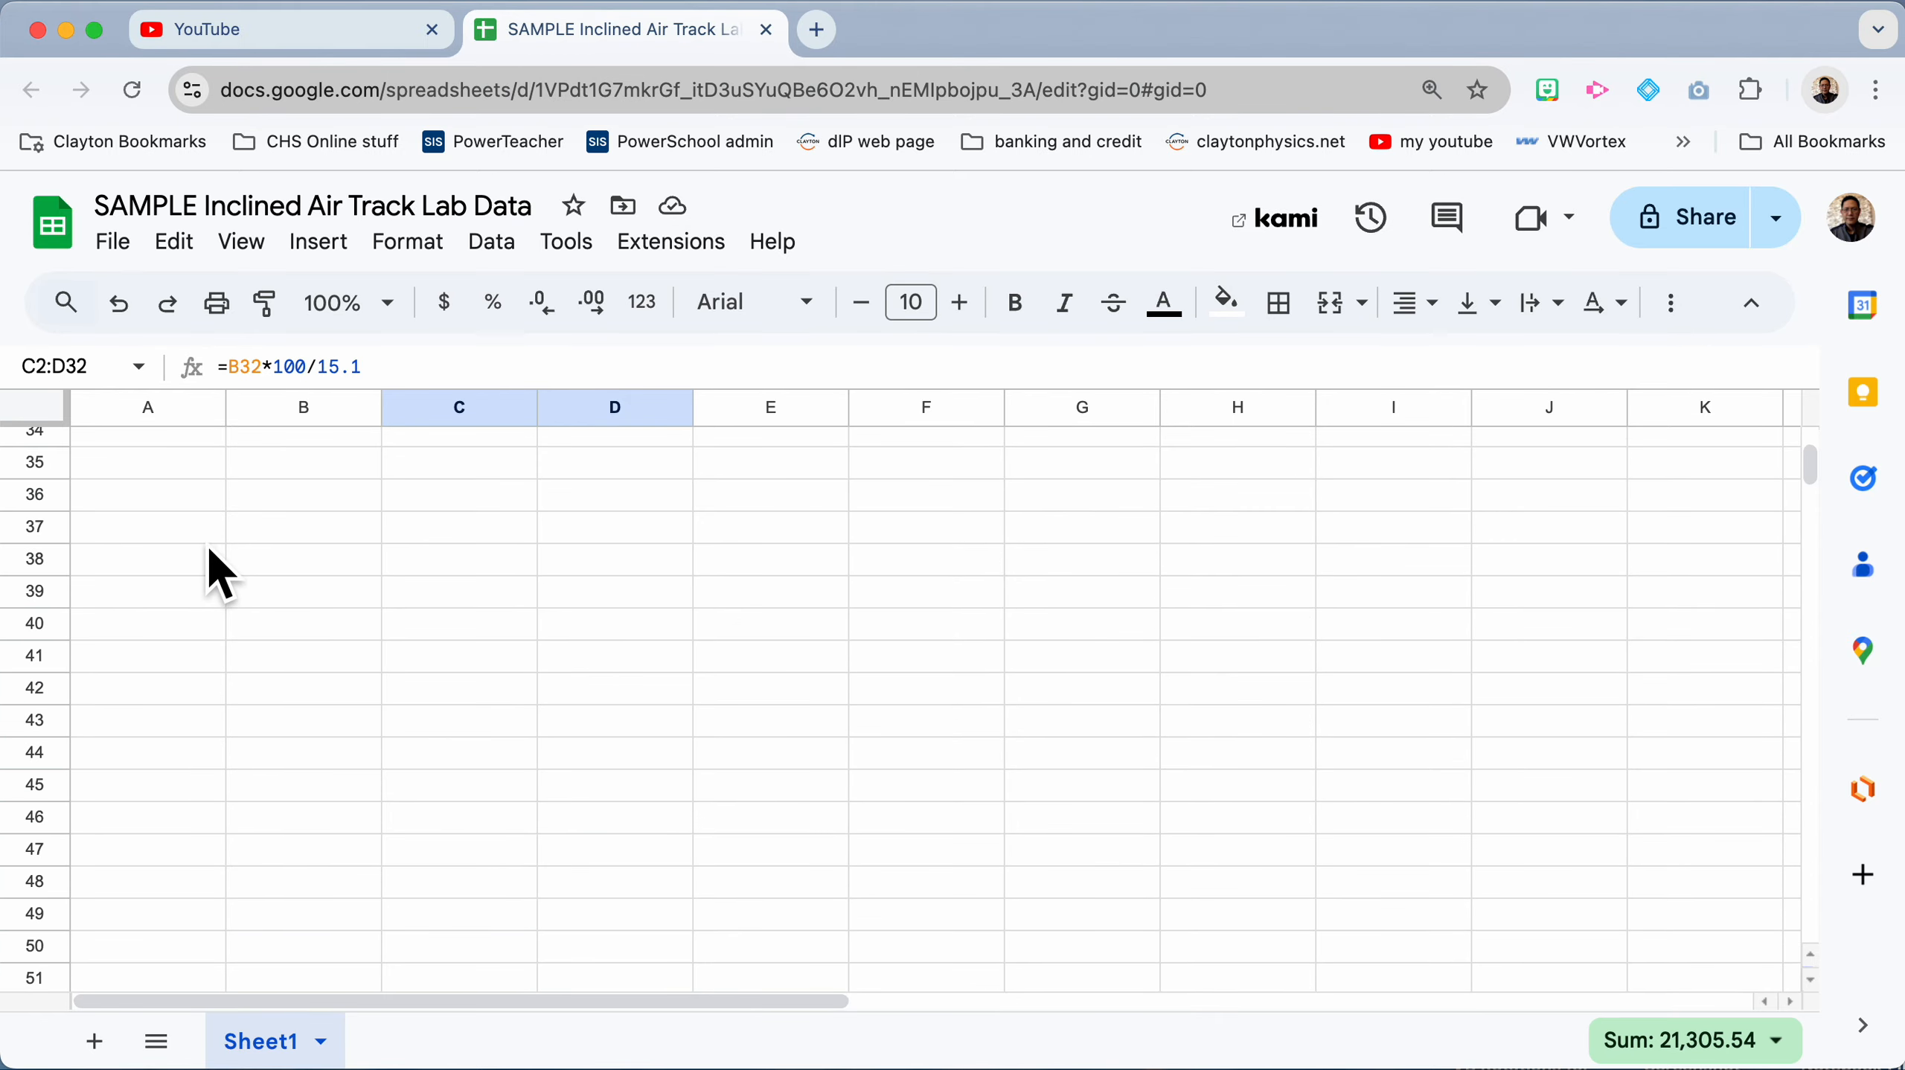
scroll(202, 518, up, 2)
click(153, 534)
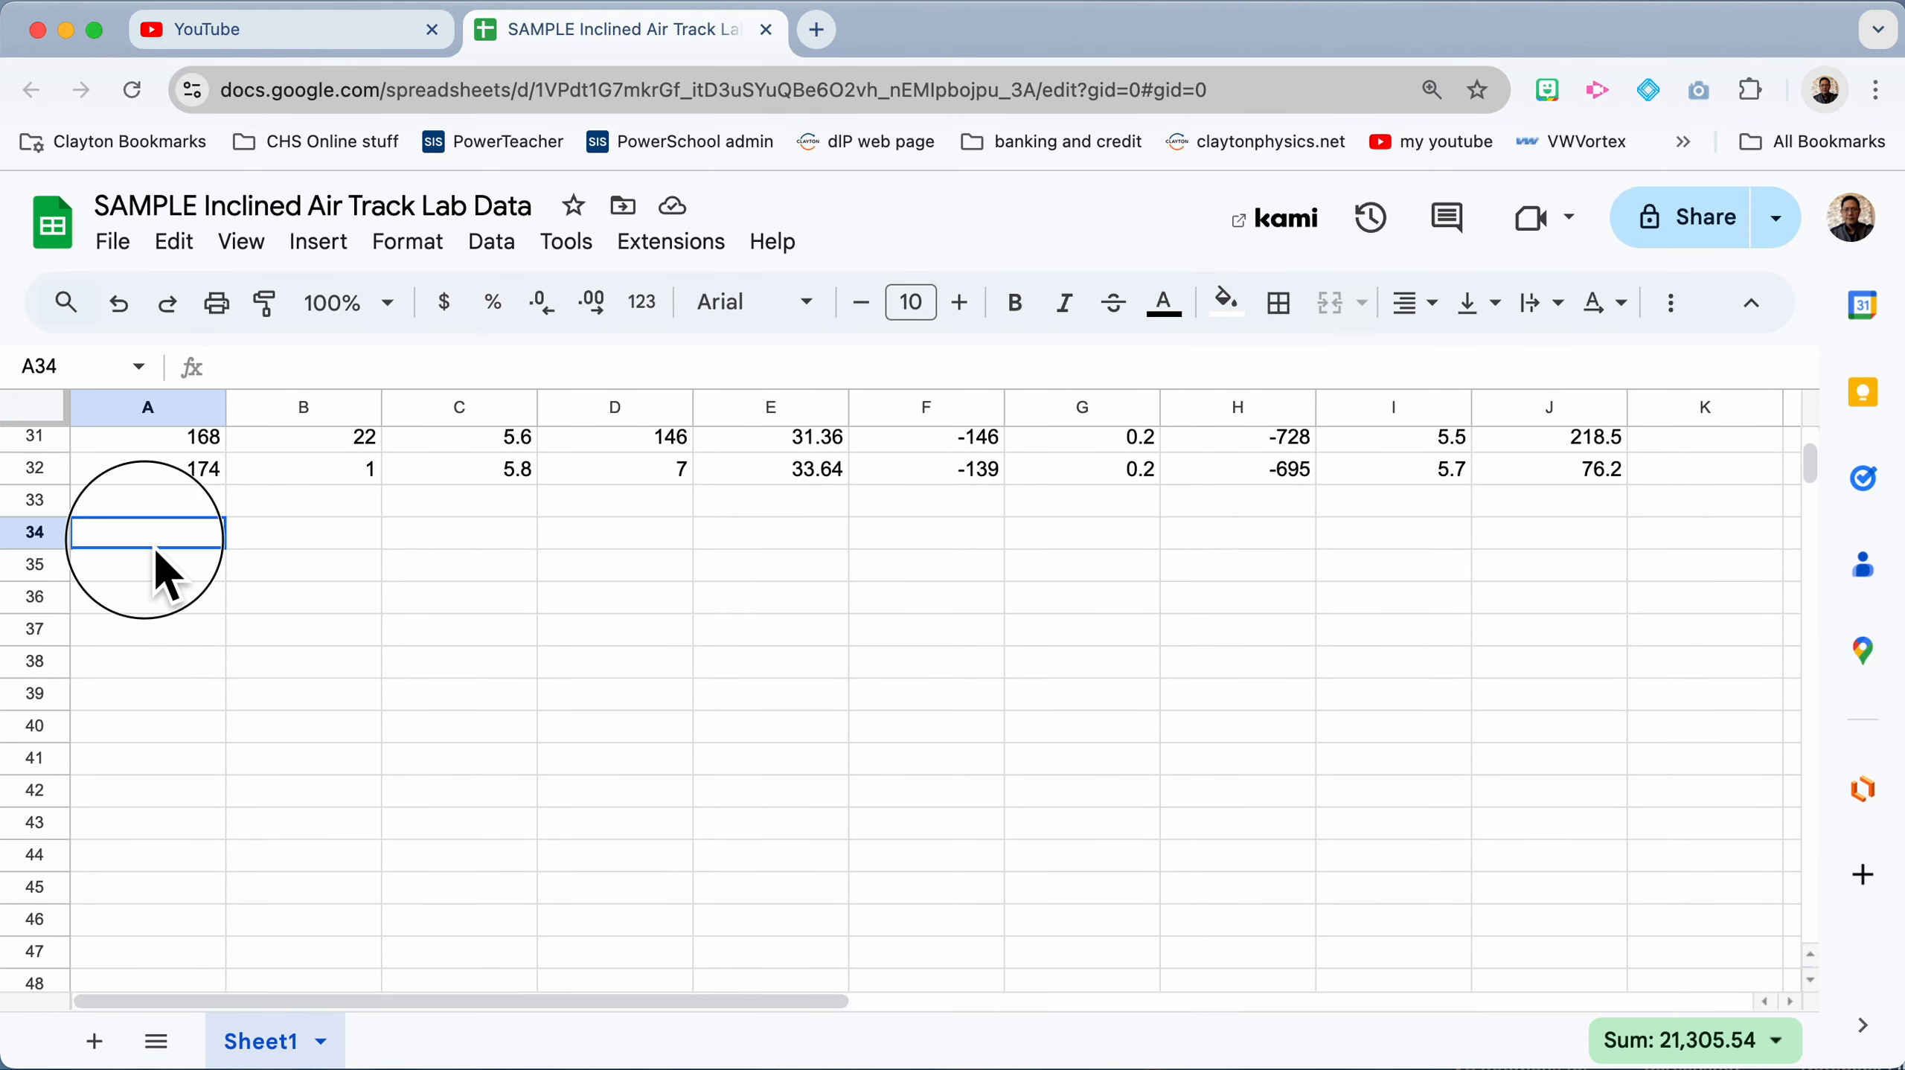
click(175, 575)
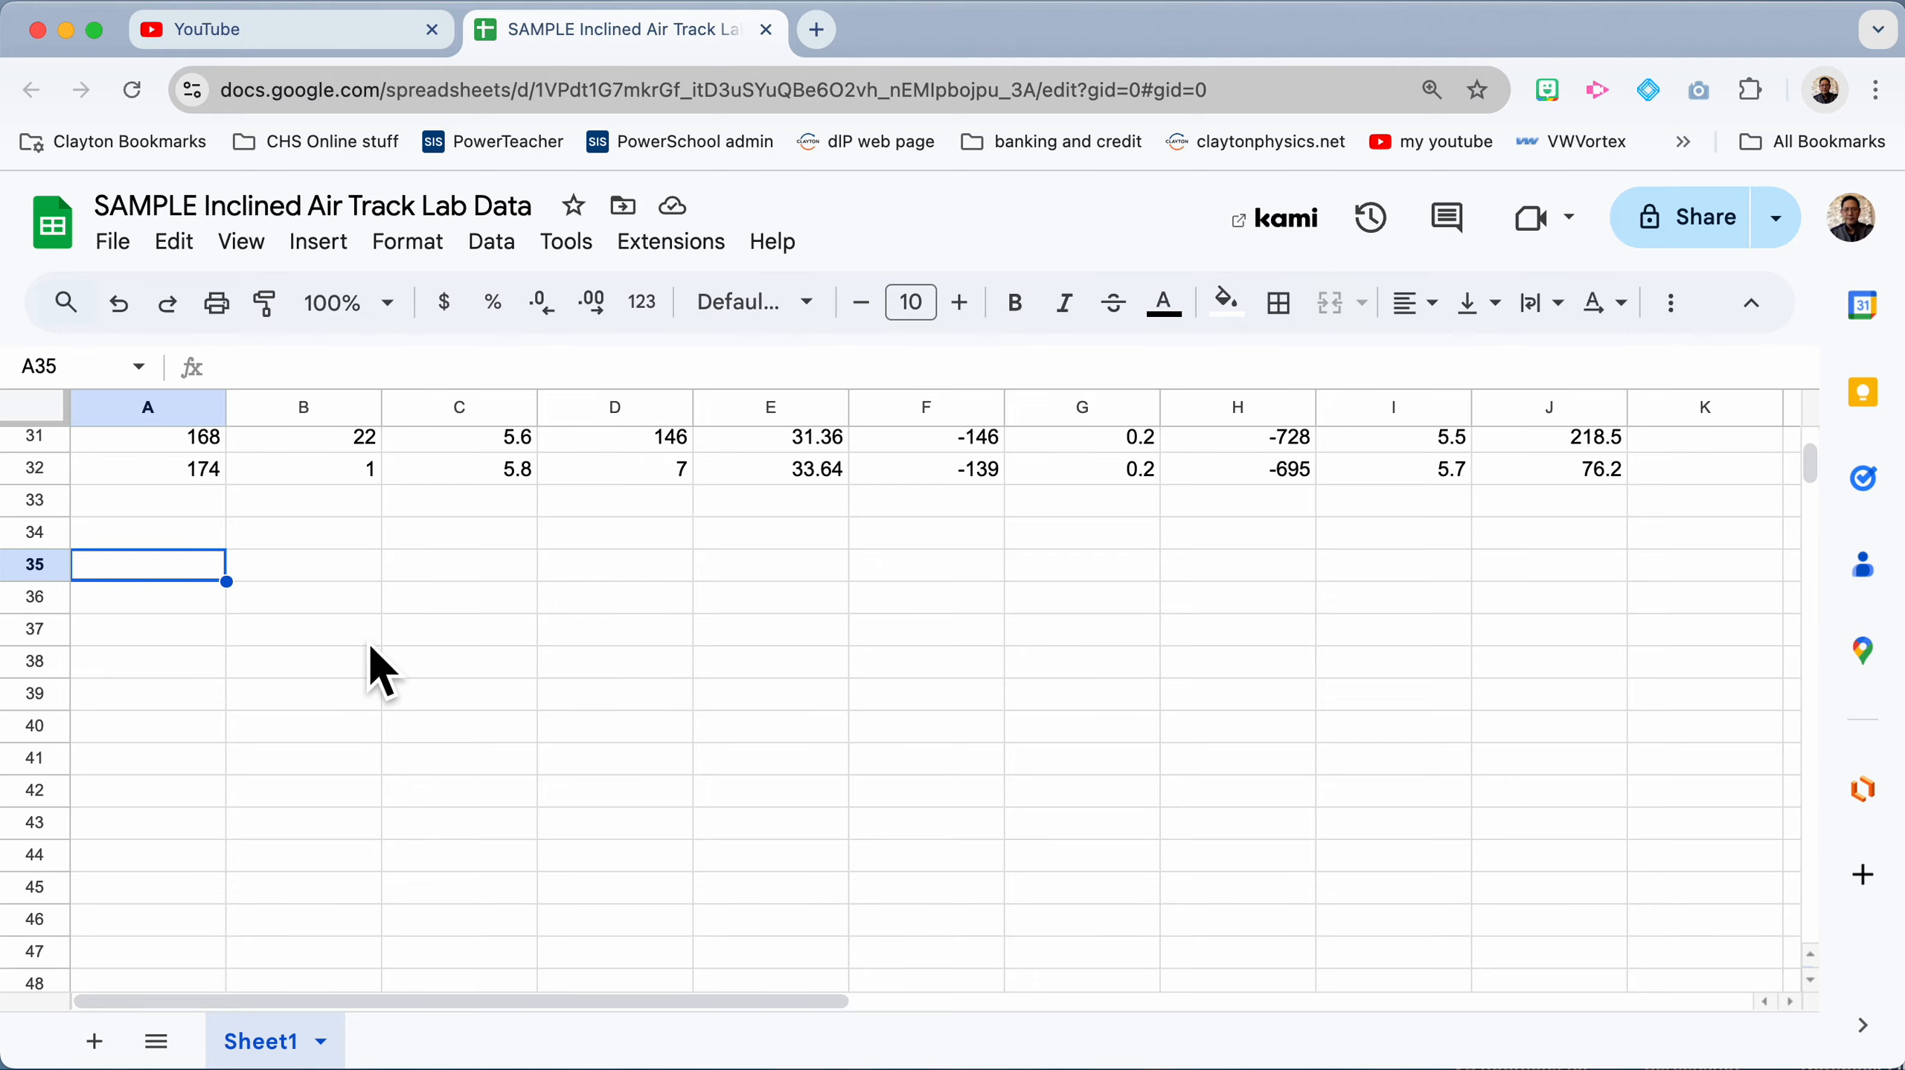
key(cmd+v)
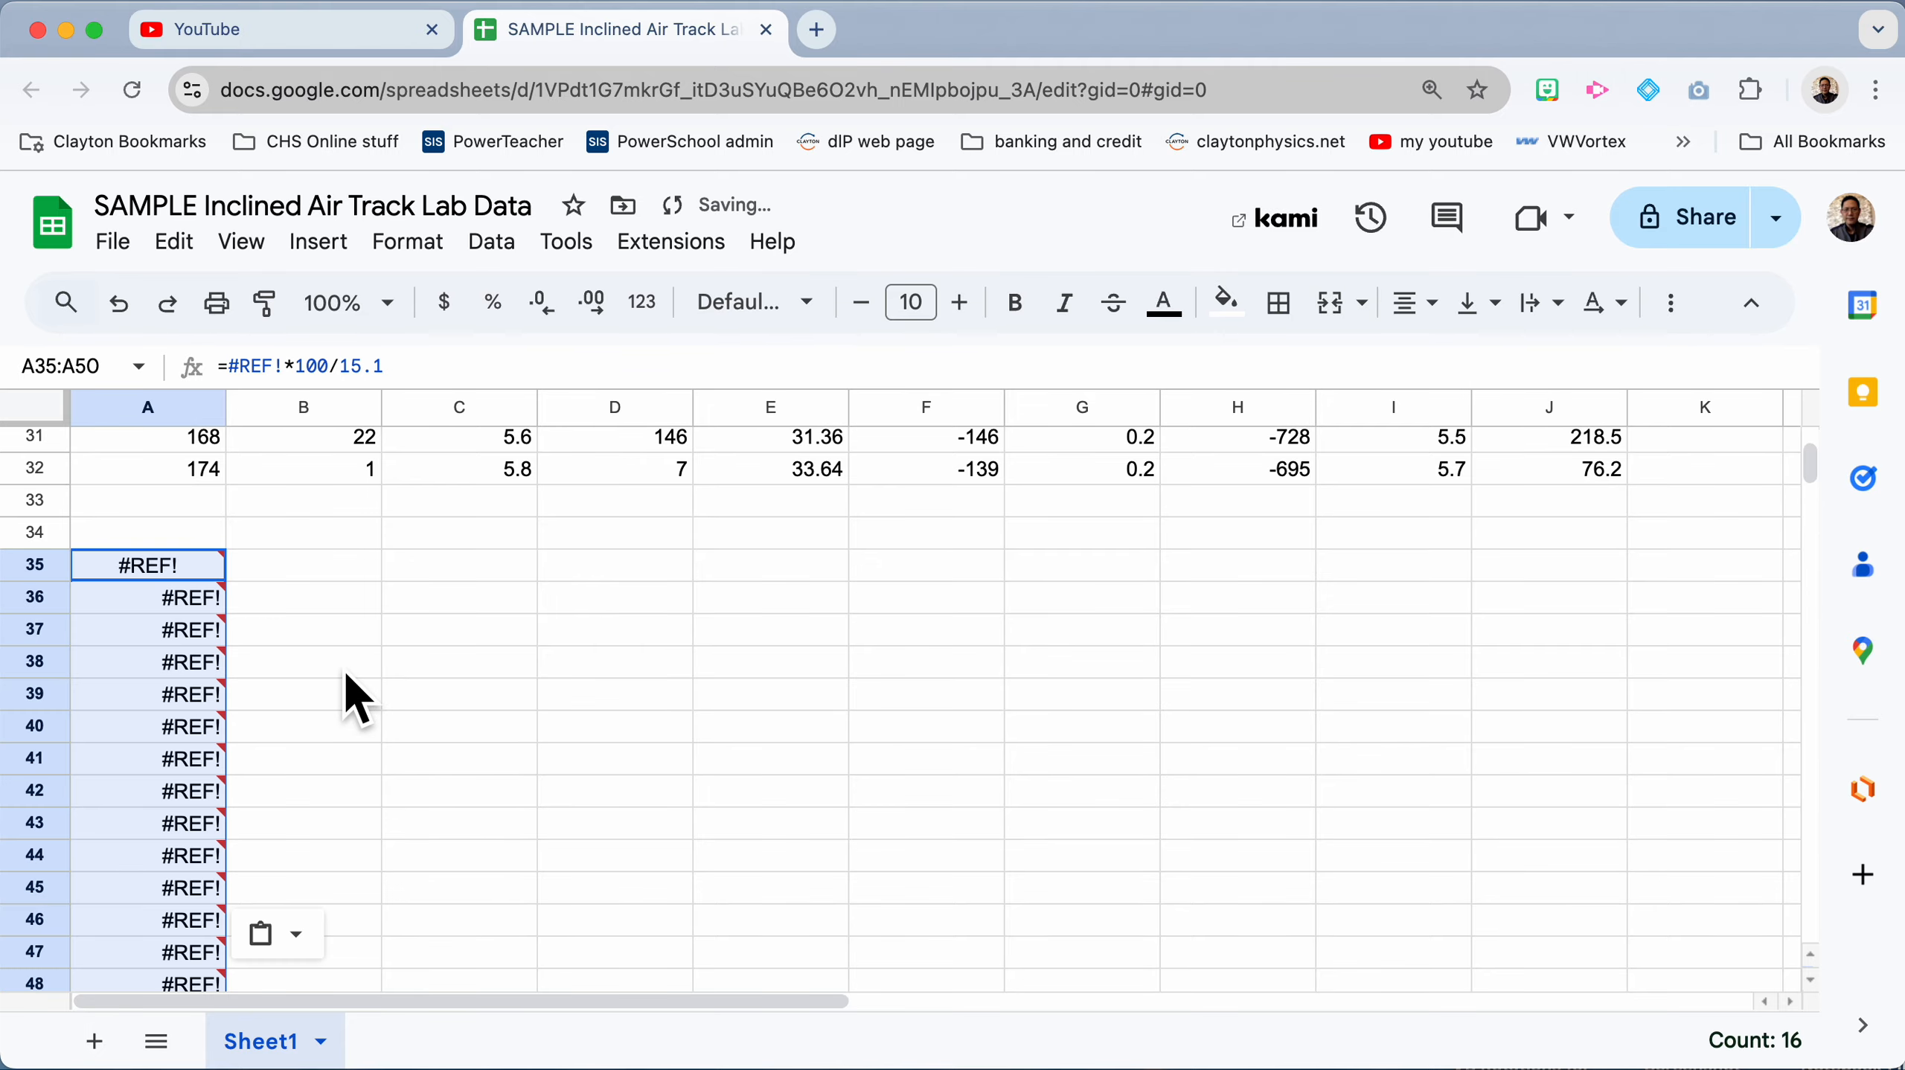
scroll(348, 679, up, 10)
scroll(345, 683, down, 5)
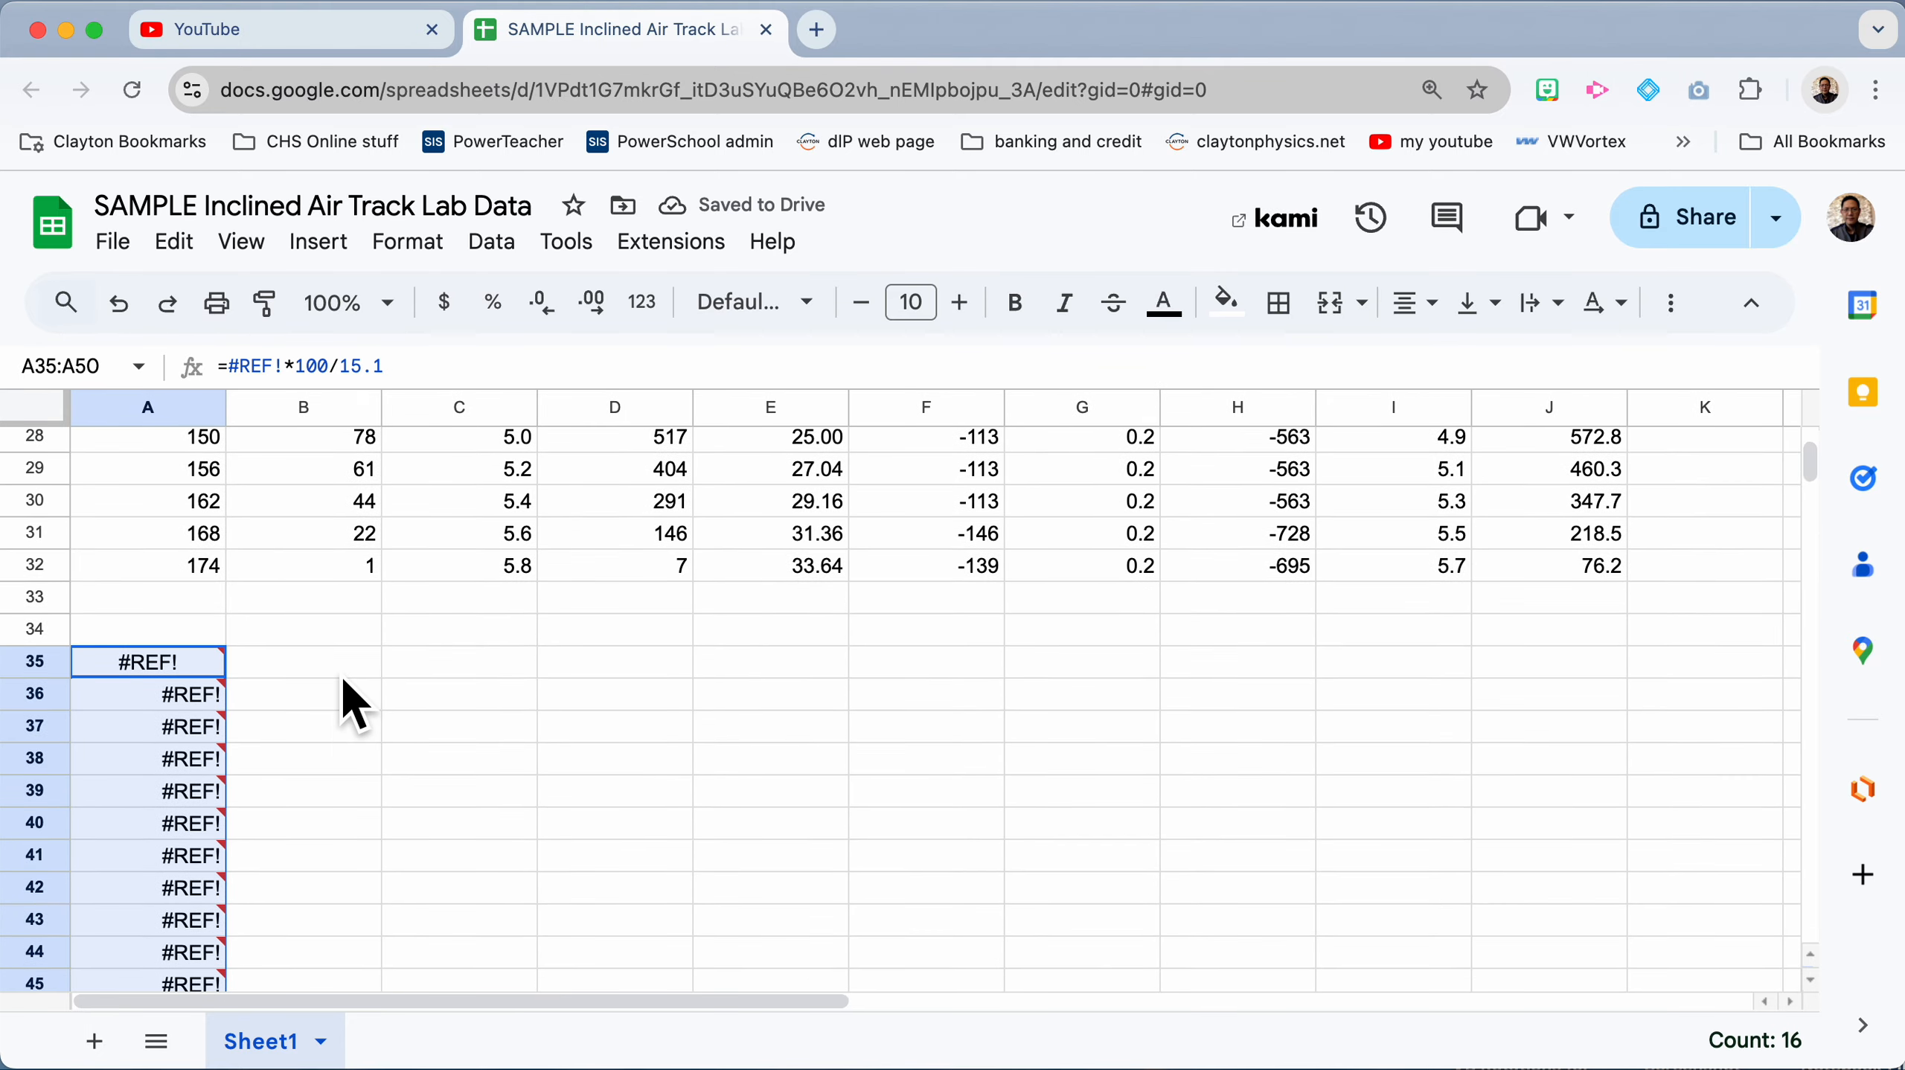
key(cmd+z)
Step: Copy the low-incline clock reading (s) and position (cm) columns, including headers, from C2:D32
scroll(345, 683, up, 10)
click(454, 504)
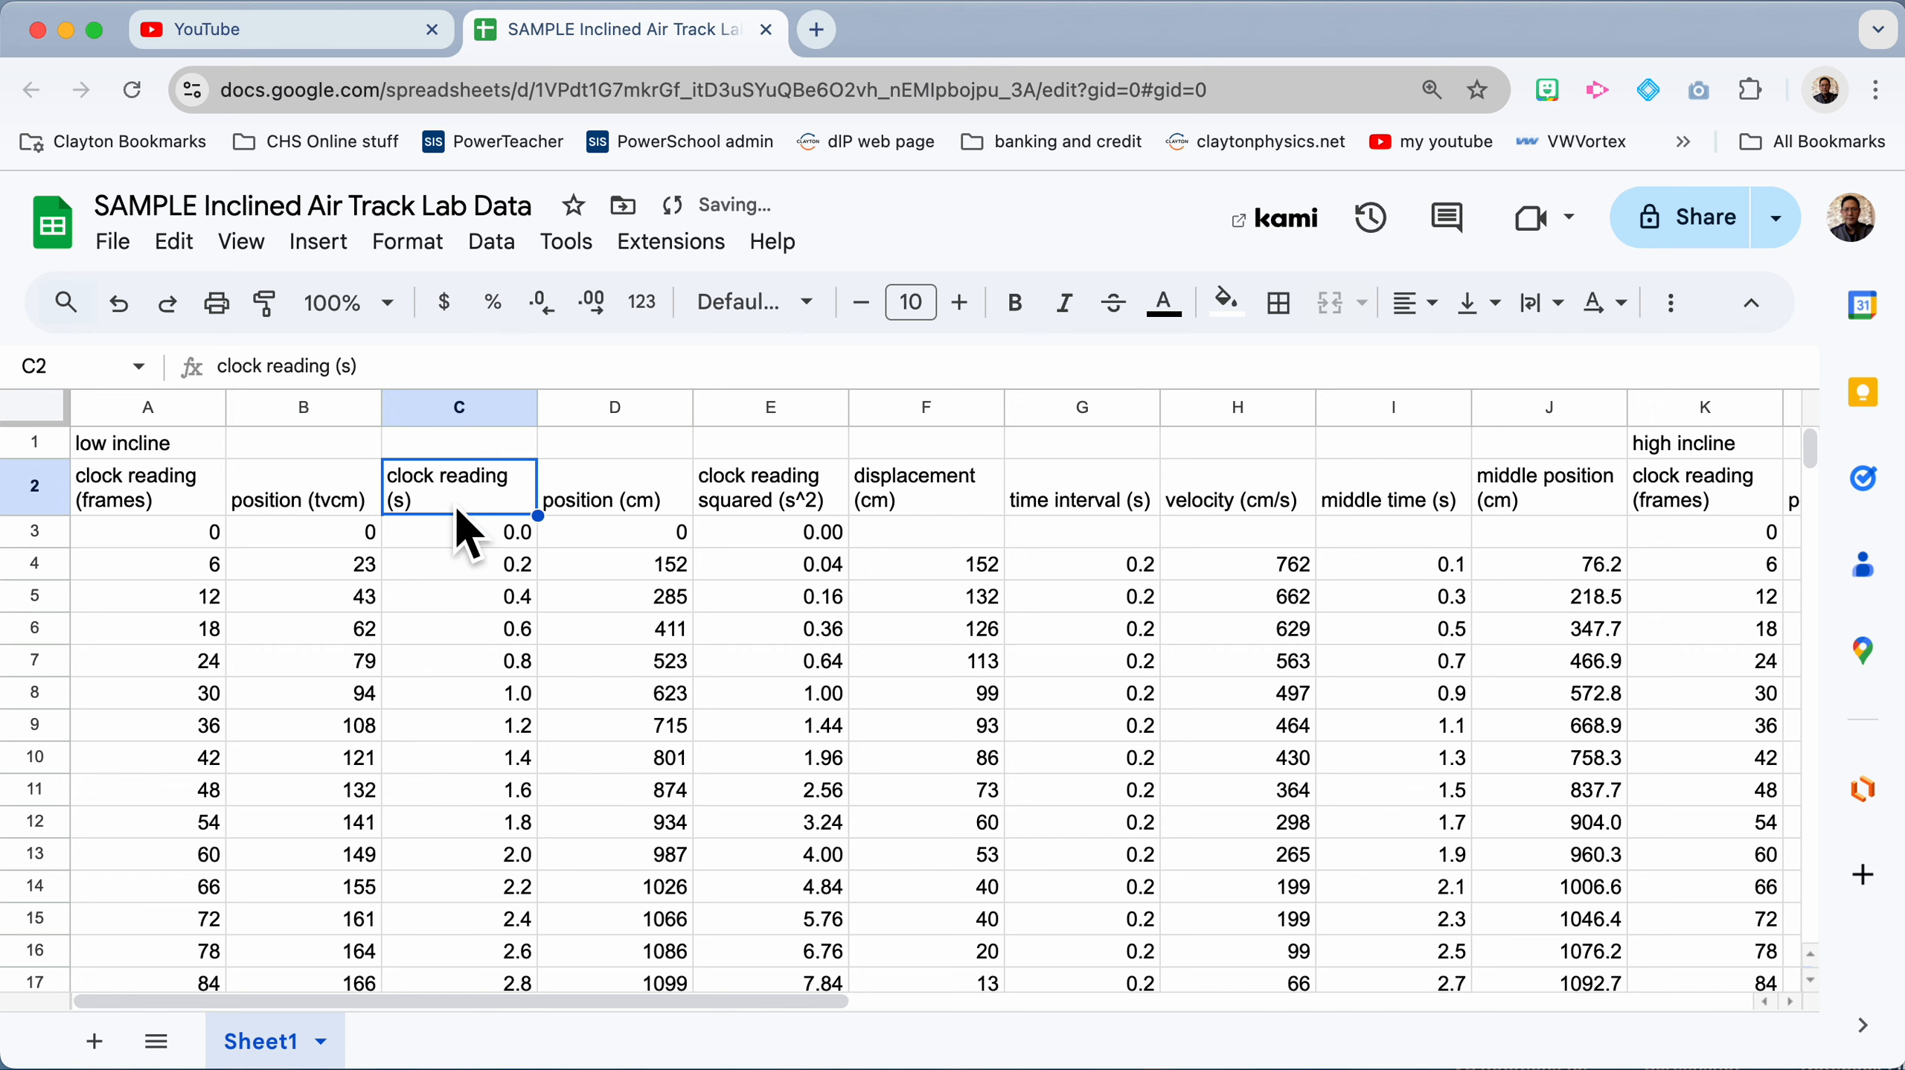
scroll(596, 786, down, 5)
scroll(596, 786, down, 4)
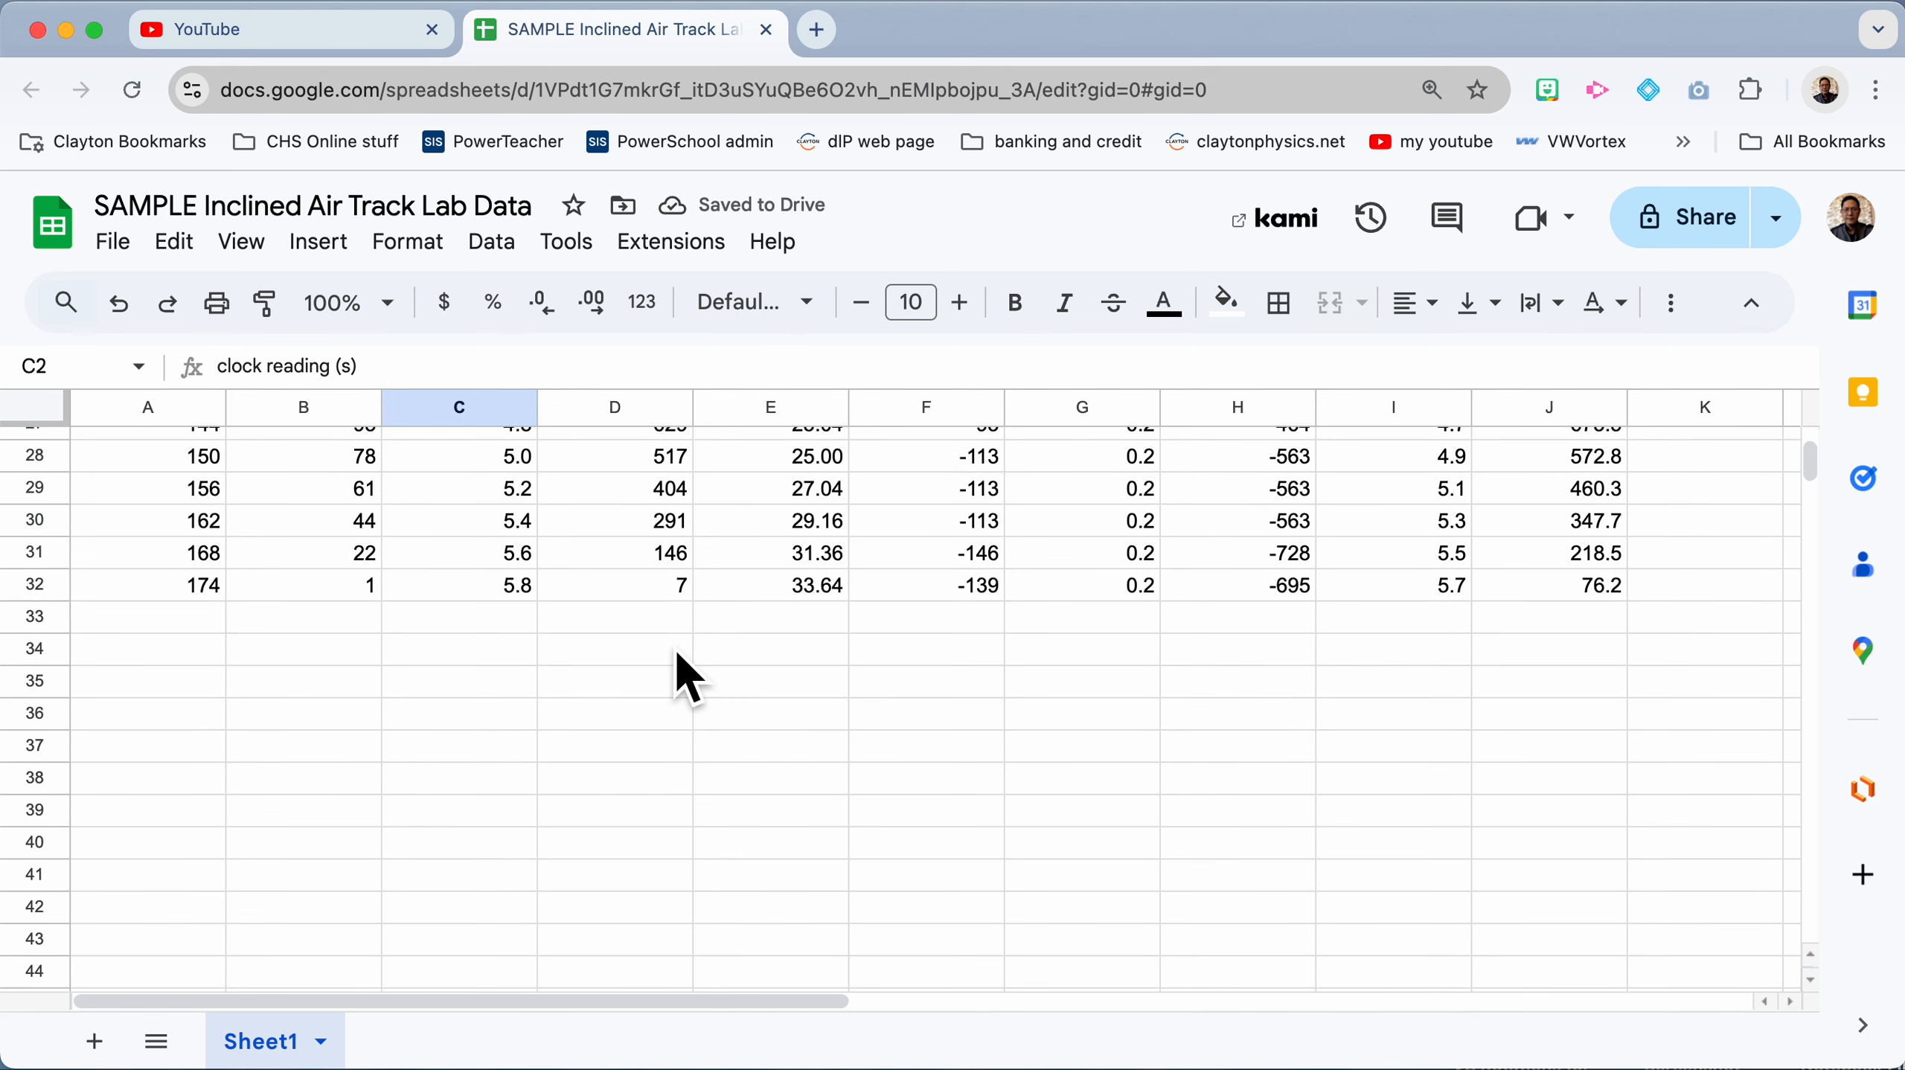
shift+click(685, 594)
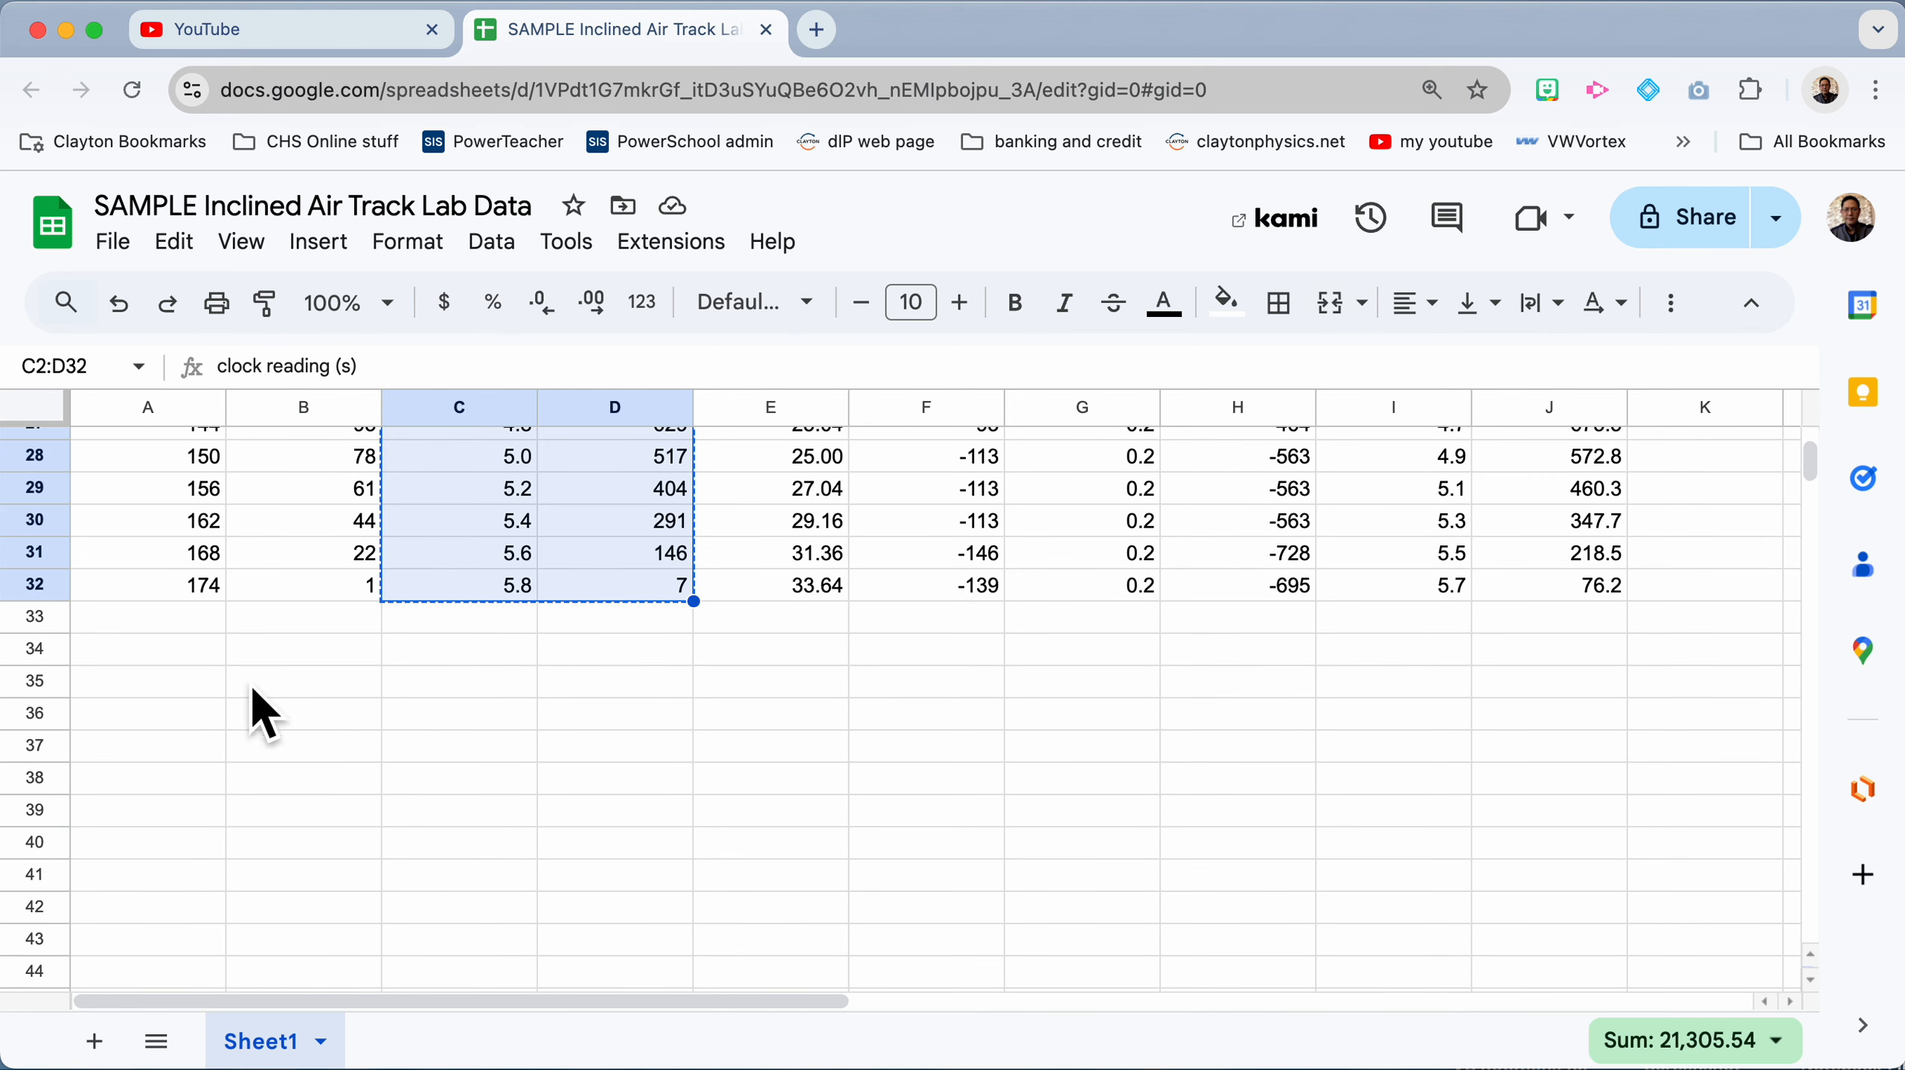
key(cmd+c)
Step: Paste the copied clock reading and position columns with their formulas at A35 and look over the pasted block
click(188, 650)
click(173, 683)
key(super+v)
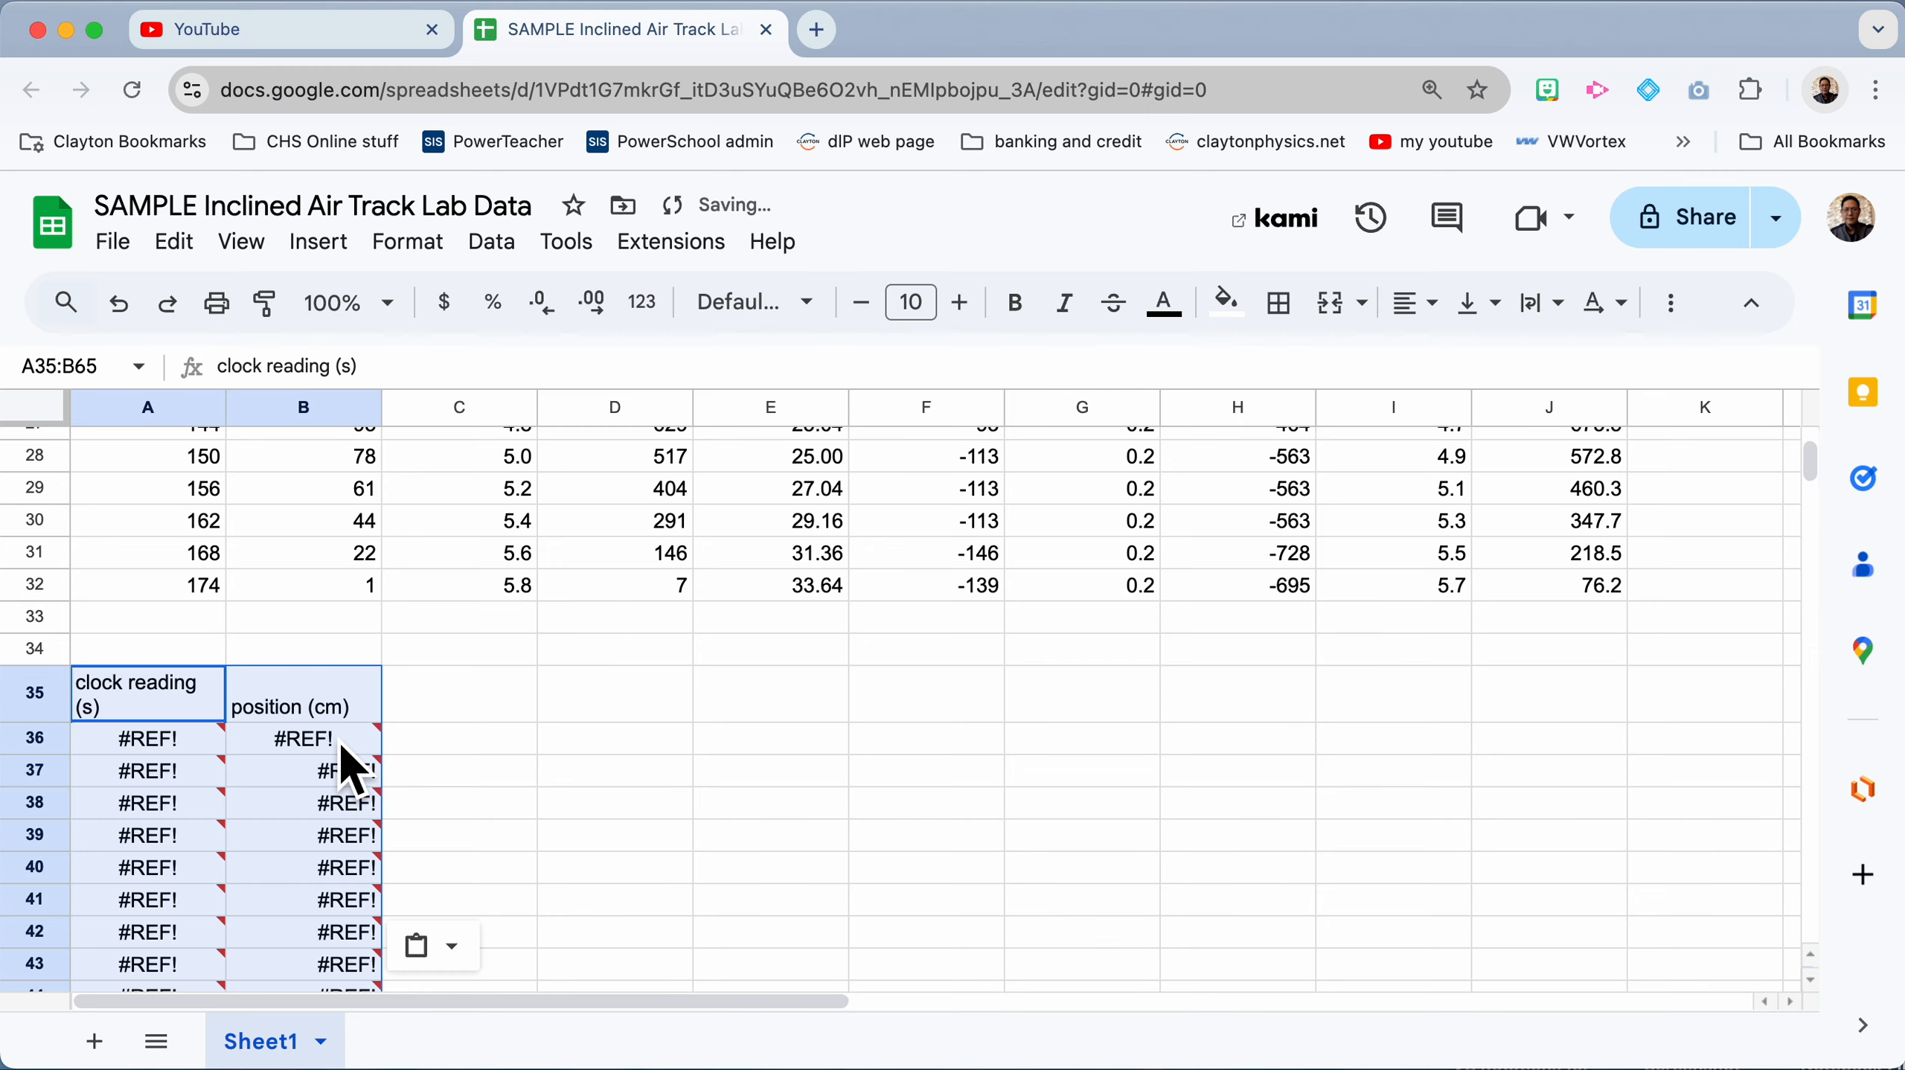
scroll(340, 745, down, 1)
scroll(339, 745, down, 5)
scroll(340, 745, up, 7)
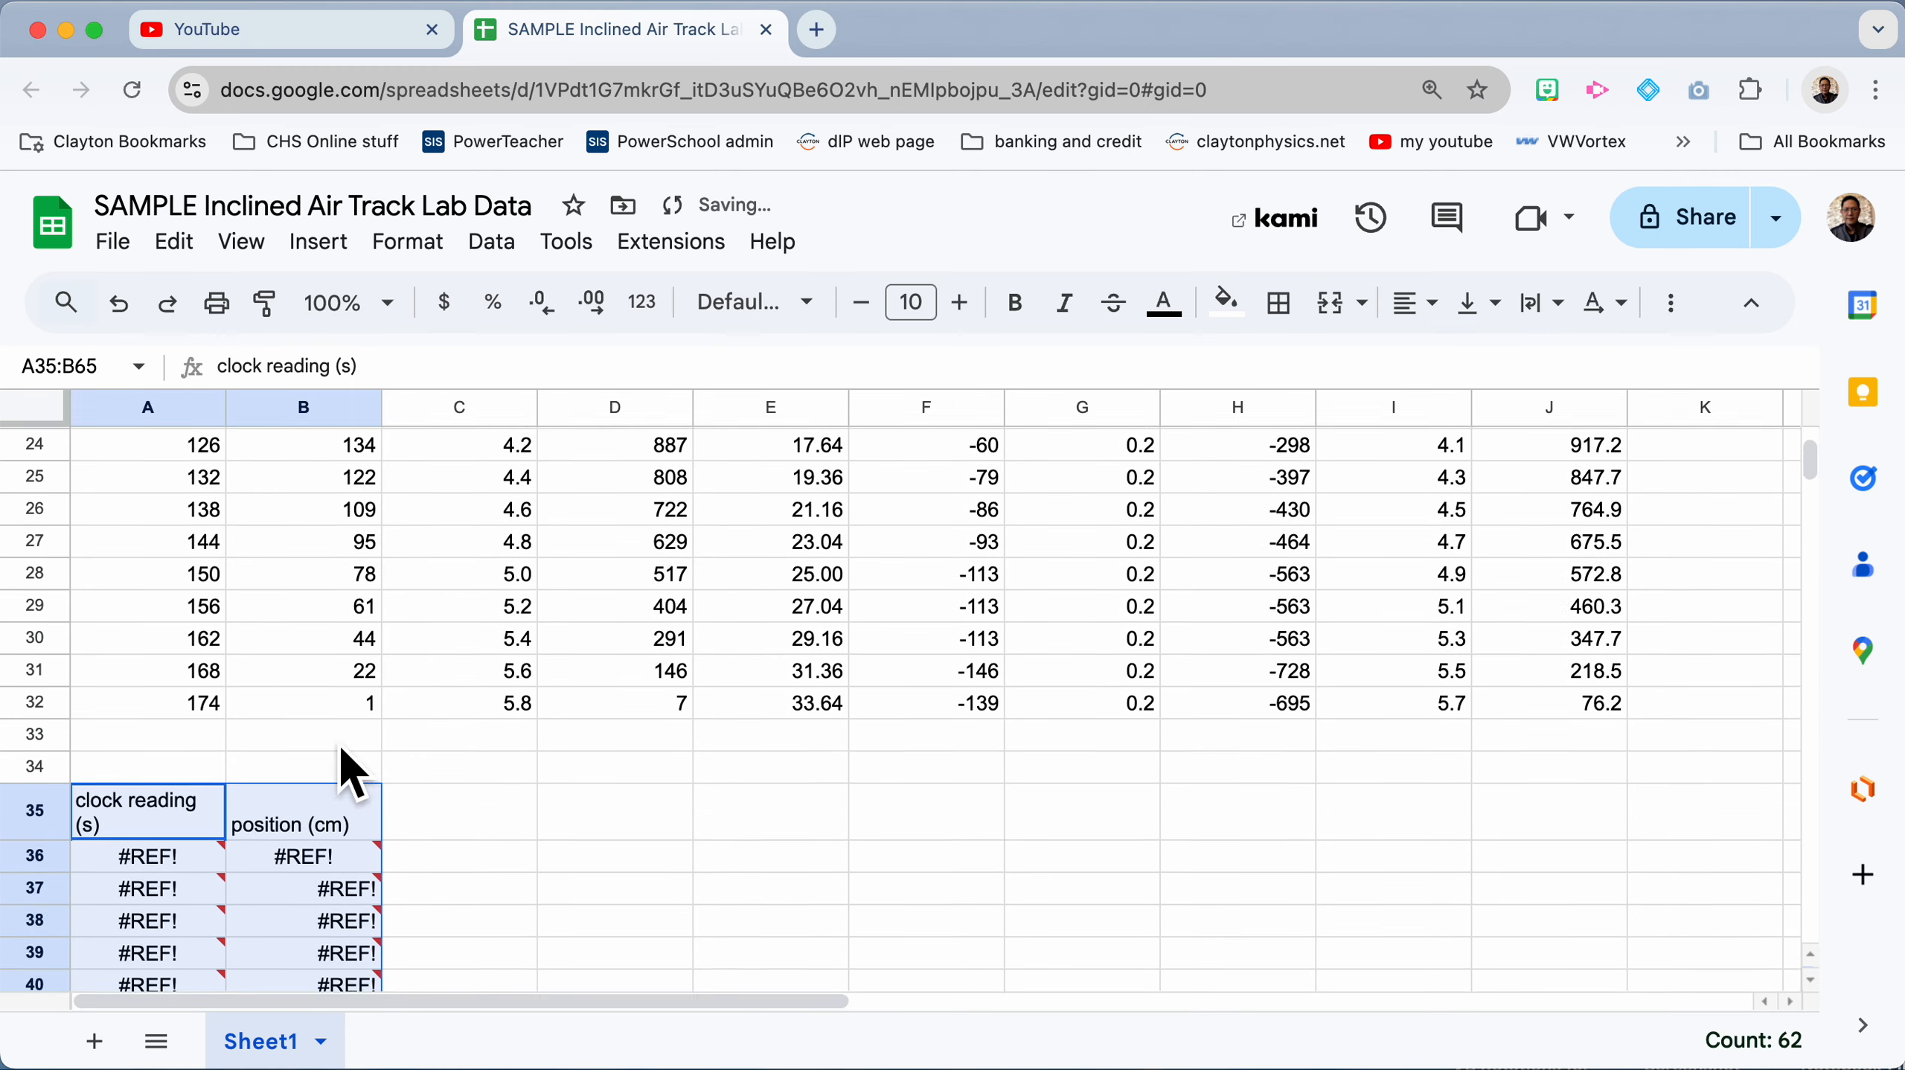
scroll(337, 743, down, 2)
scroll(333, 742, down, 1)
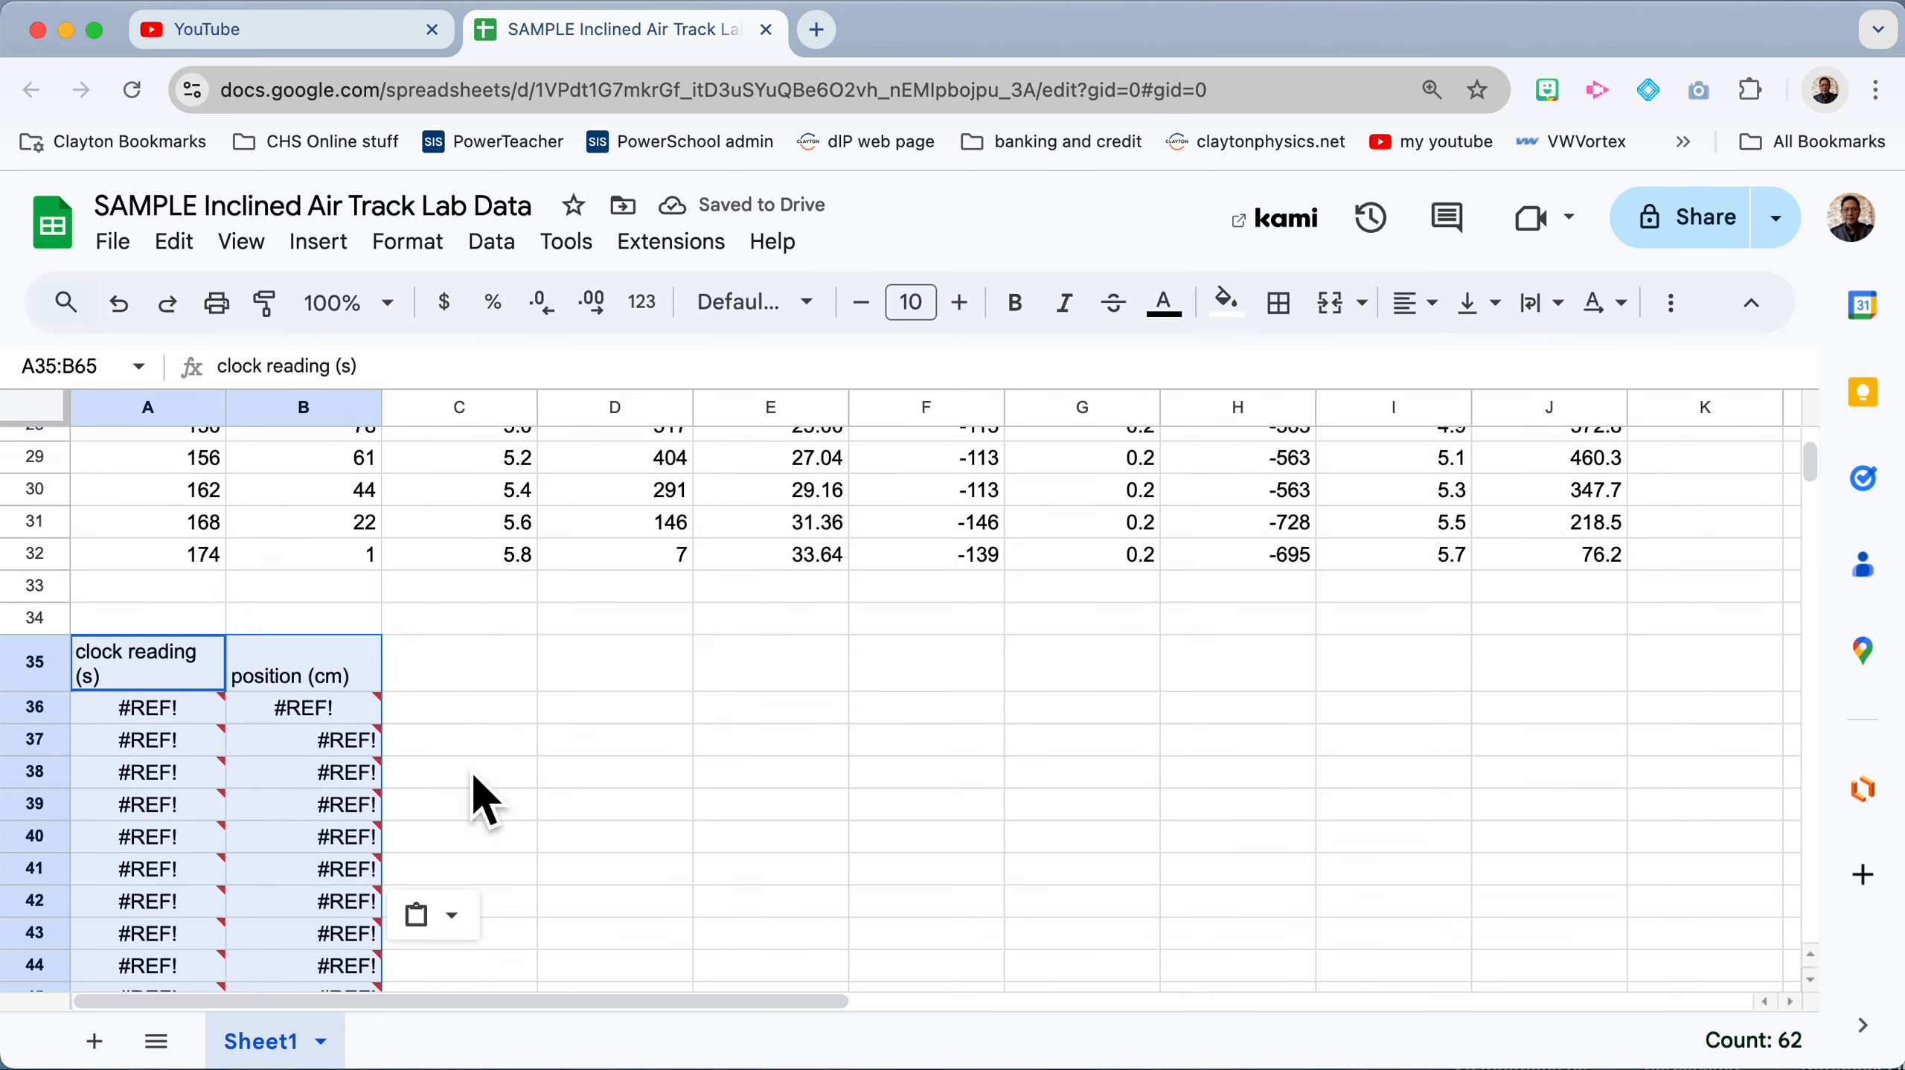
Step: Compare the formulas in the pasted position cells B37 to B39 with the original formula in D4
click(338, 722)
click(321, 752)
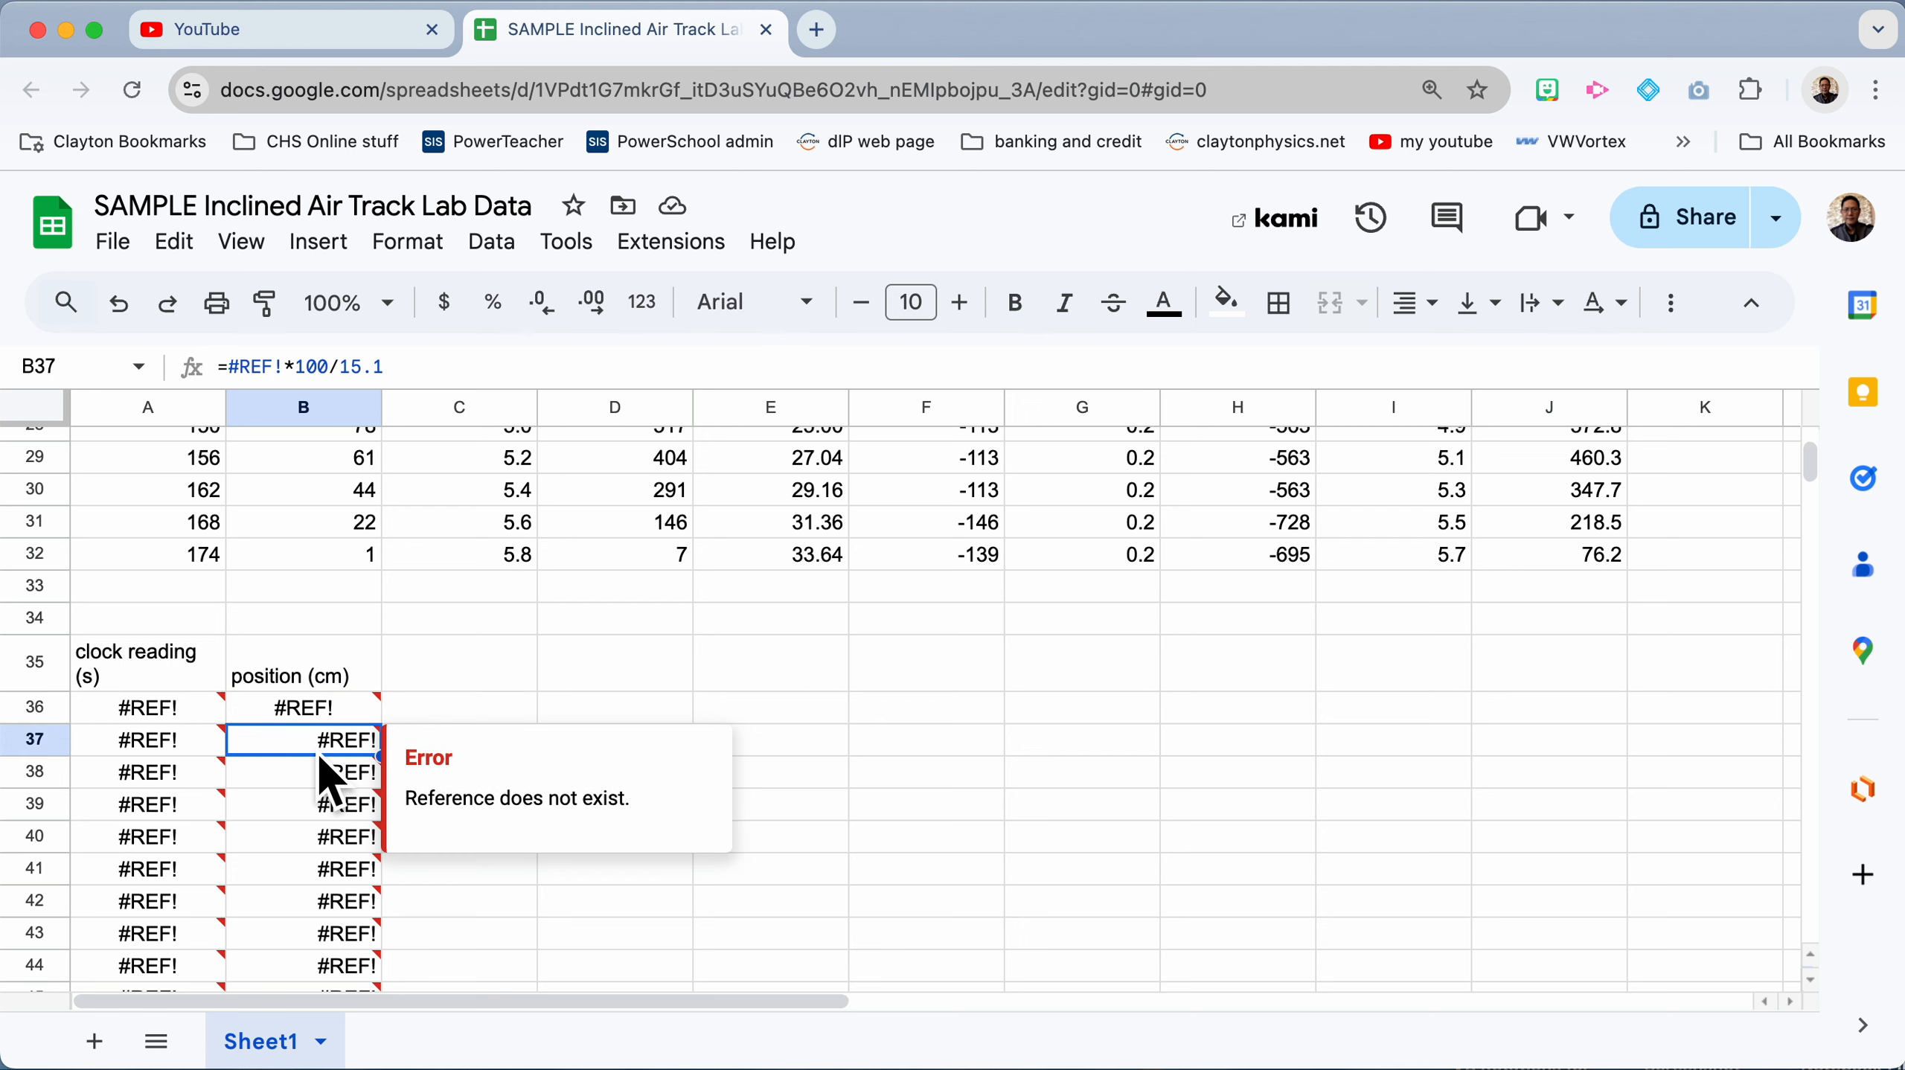
key(Down)
key(Down)
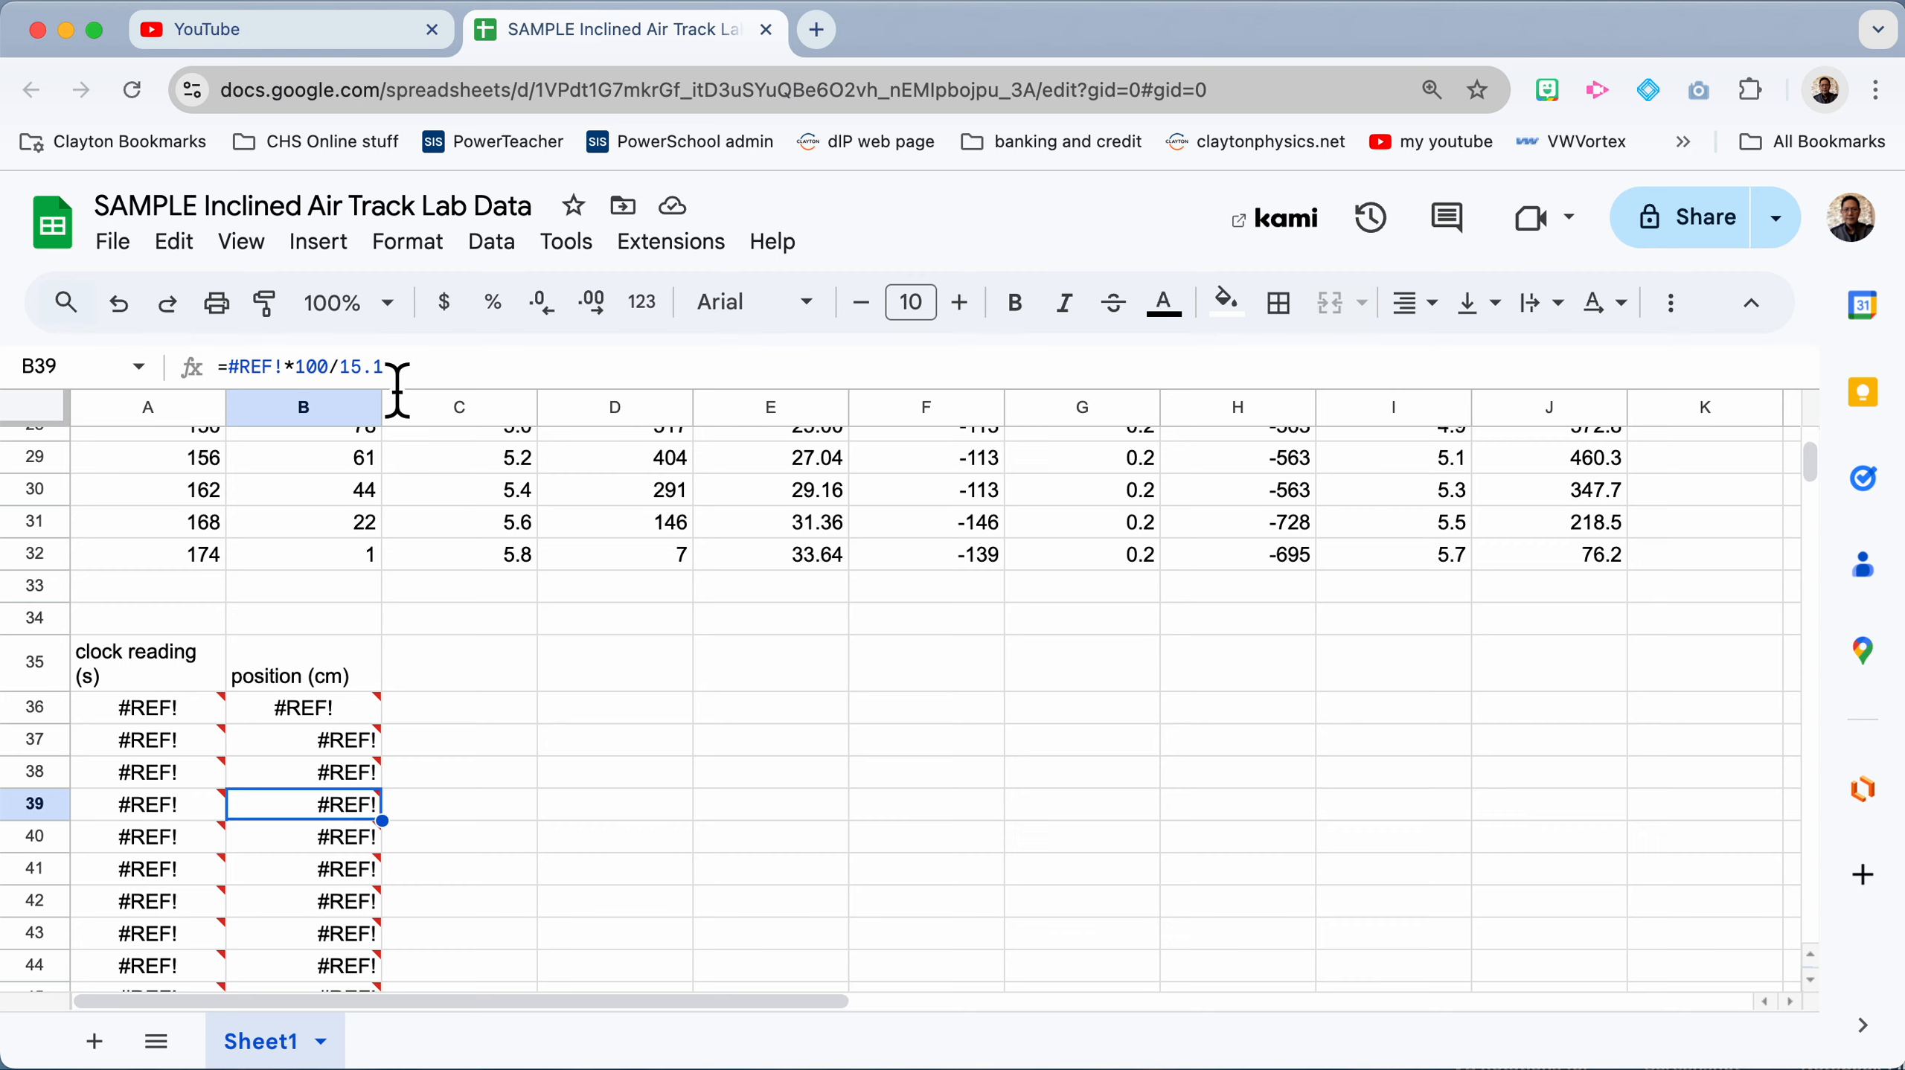
mouse_move(330, 727)
click(571, 686)
scroll(572, 690, up, 10)
click(628, 576)
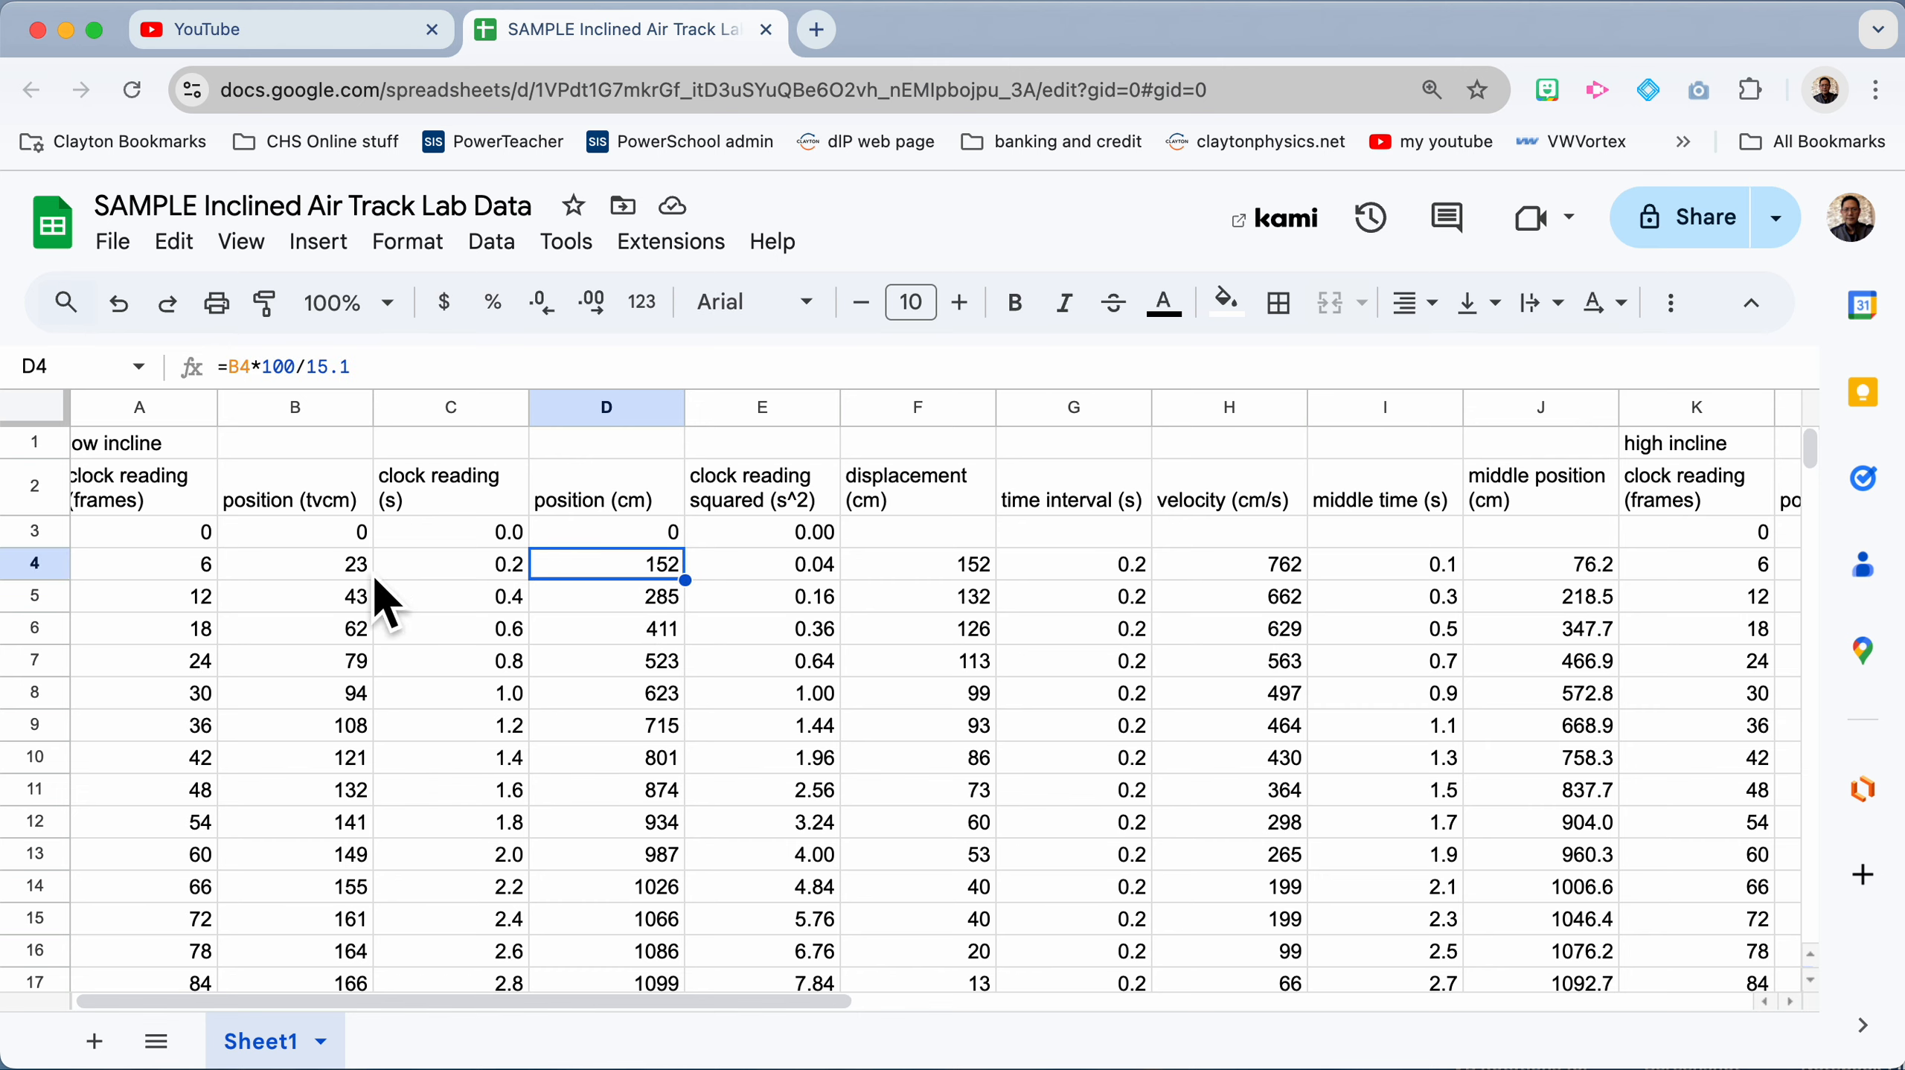
scroll(383, 702, down, 10)
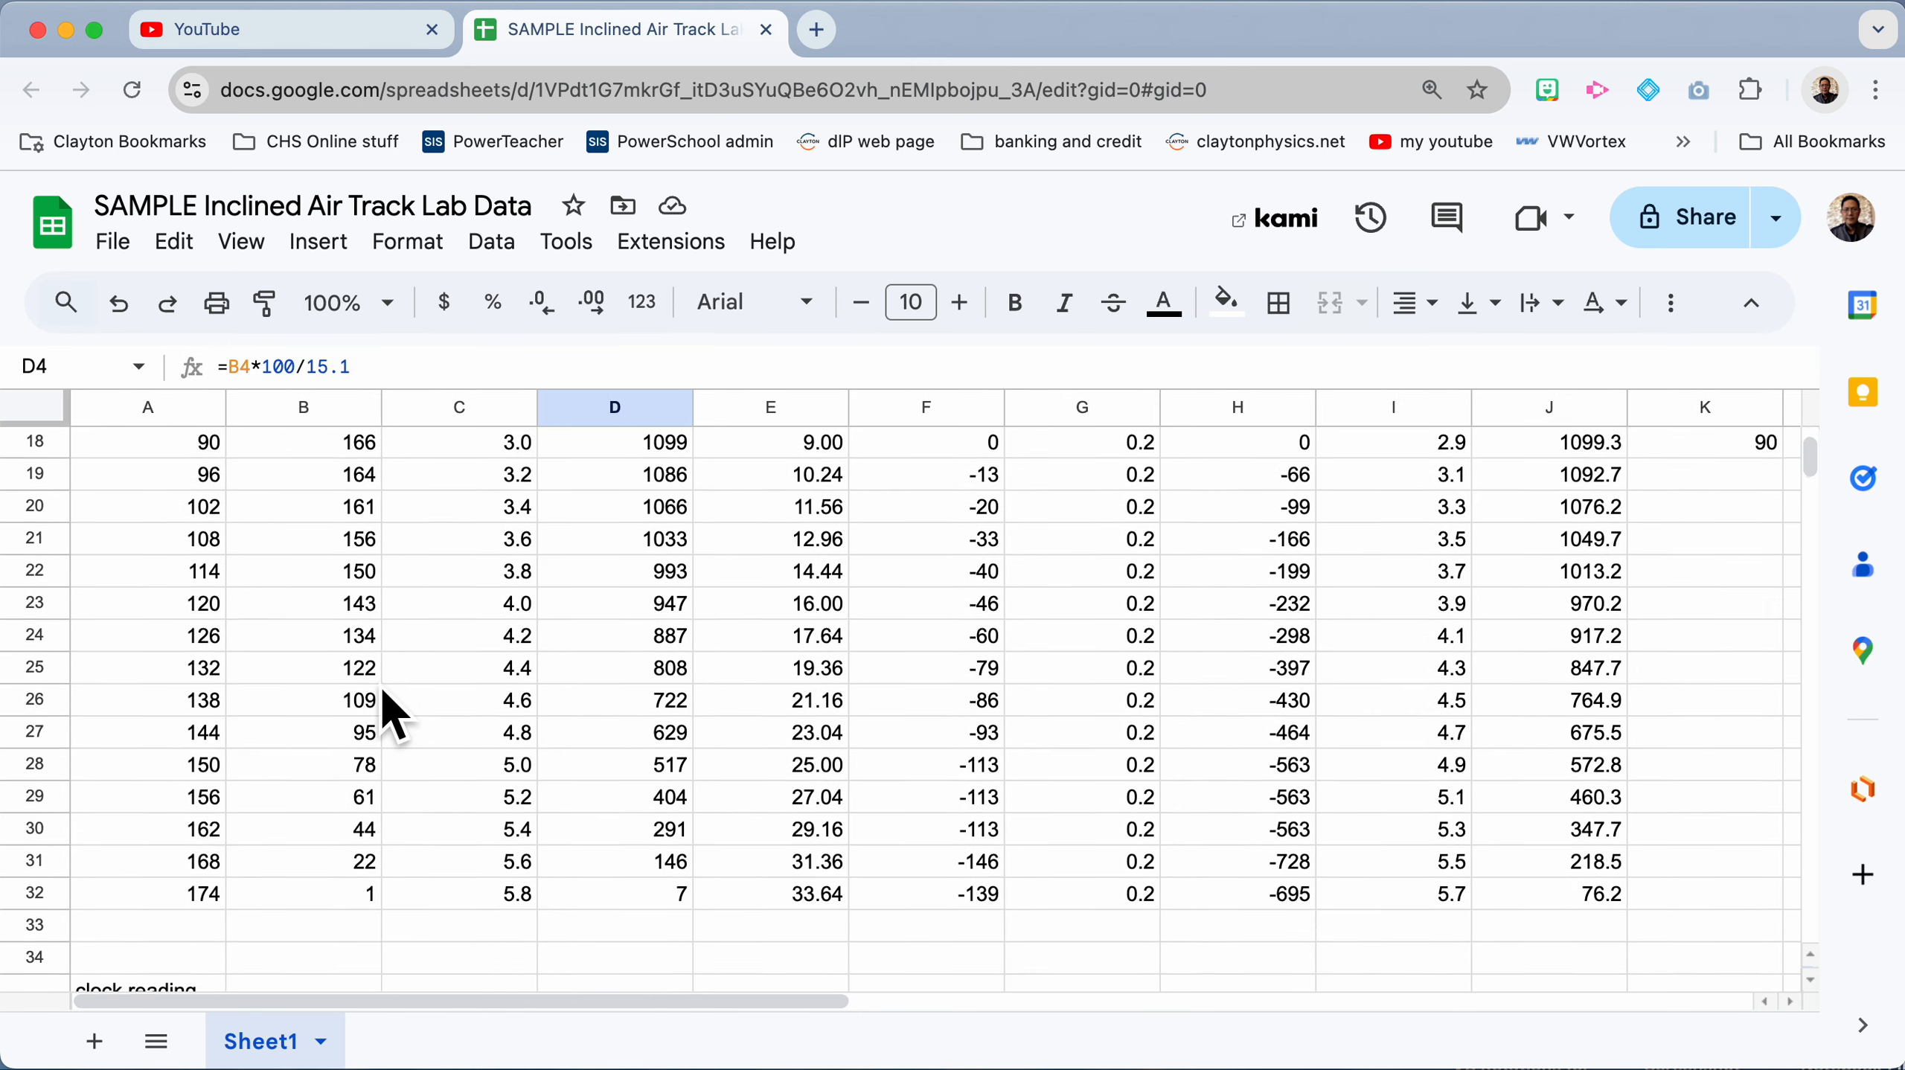
scroll(422, 777, up, 10)
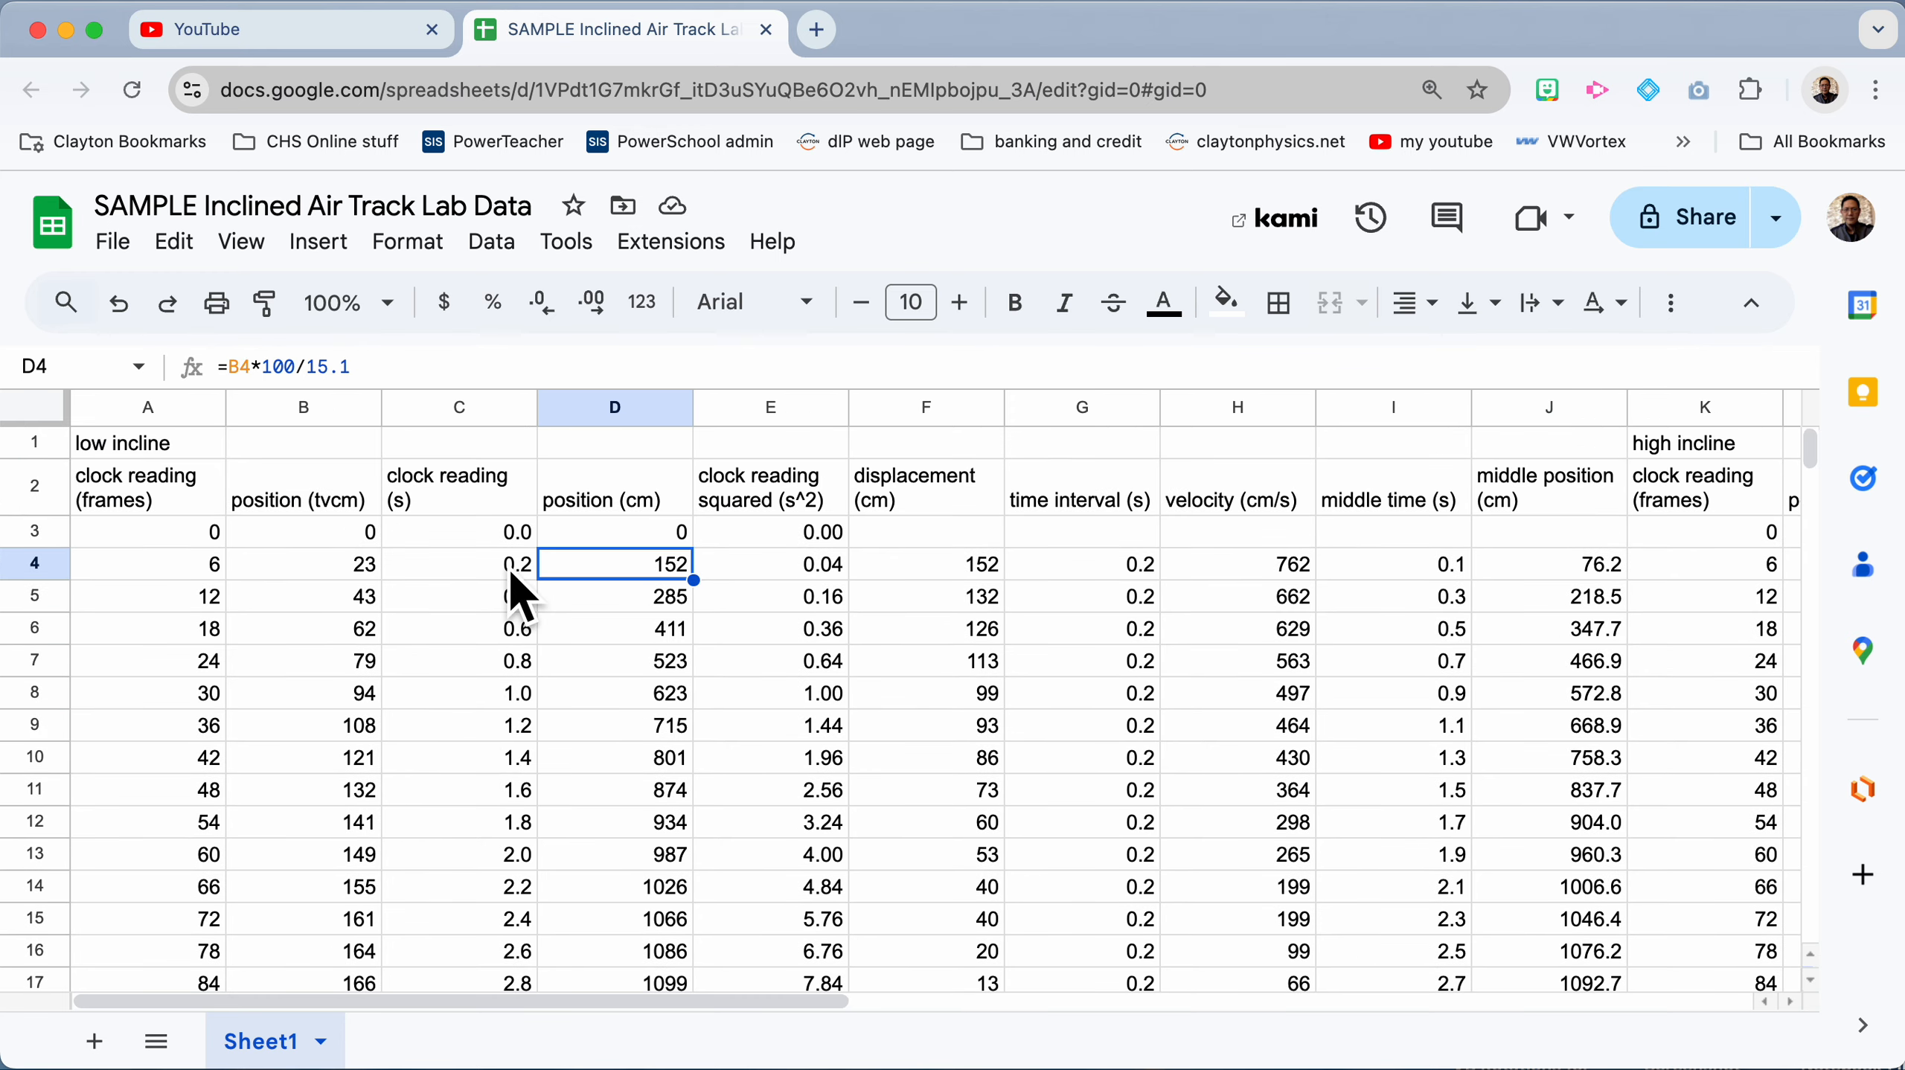
Step: Undo the regular paste and paste the copied clock reading and position columns at A35 as values only
key(super+z)
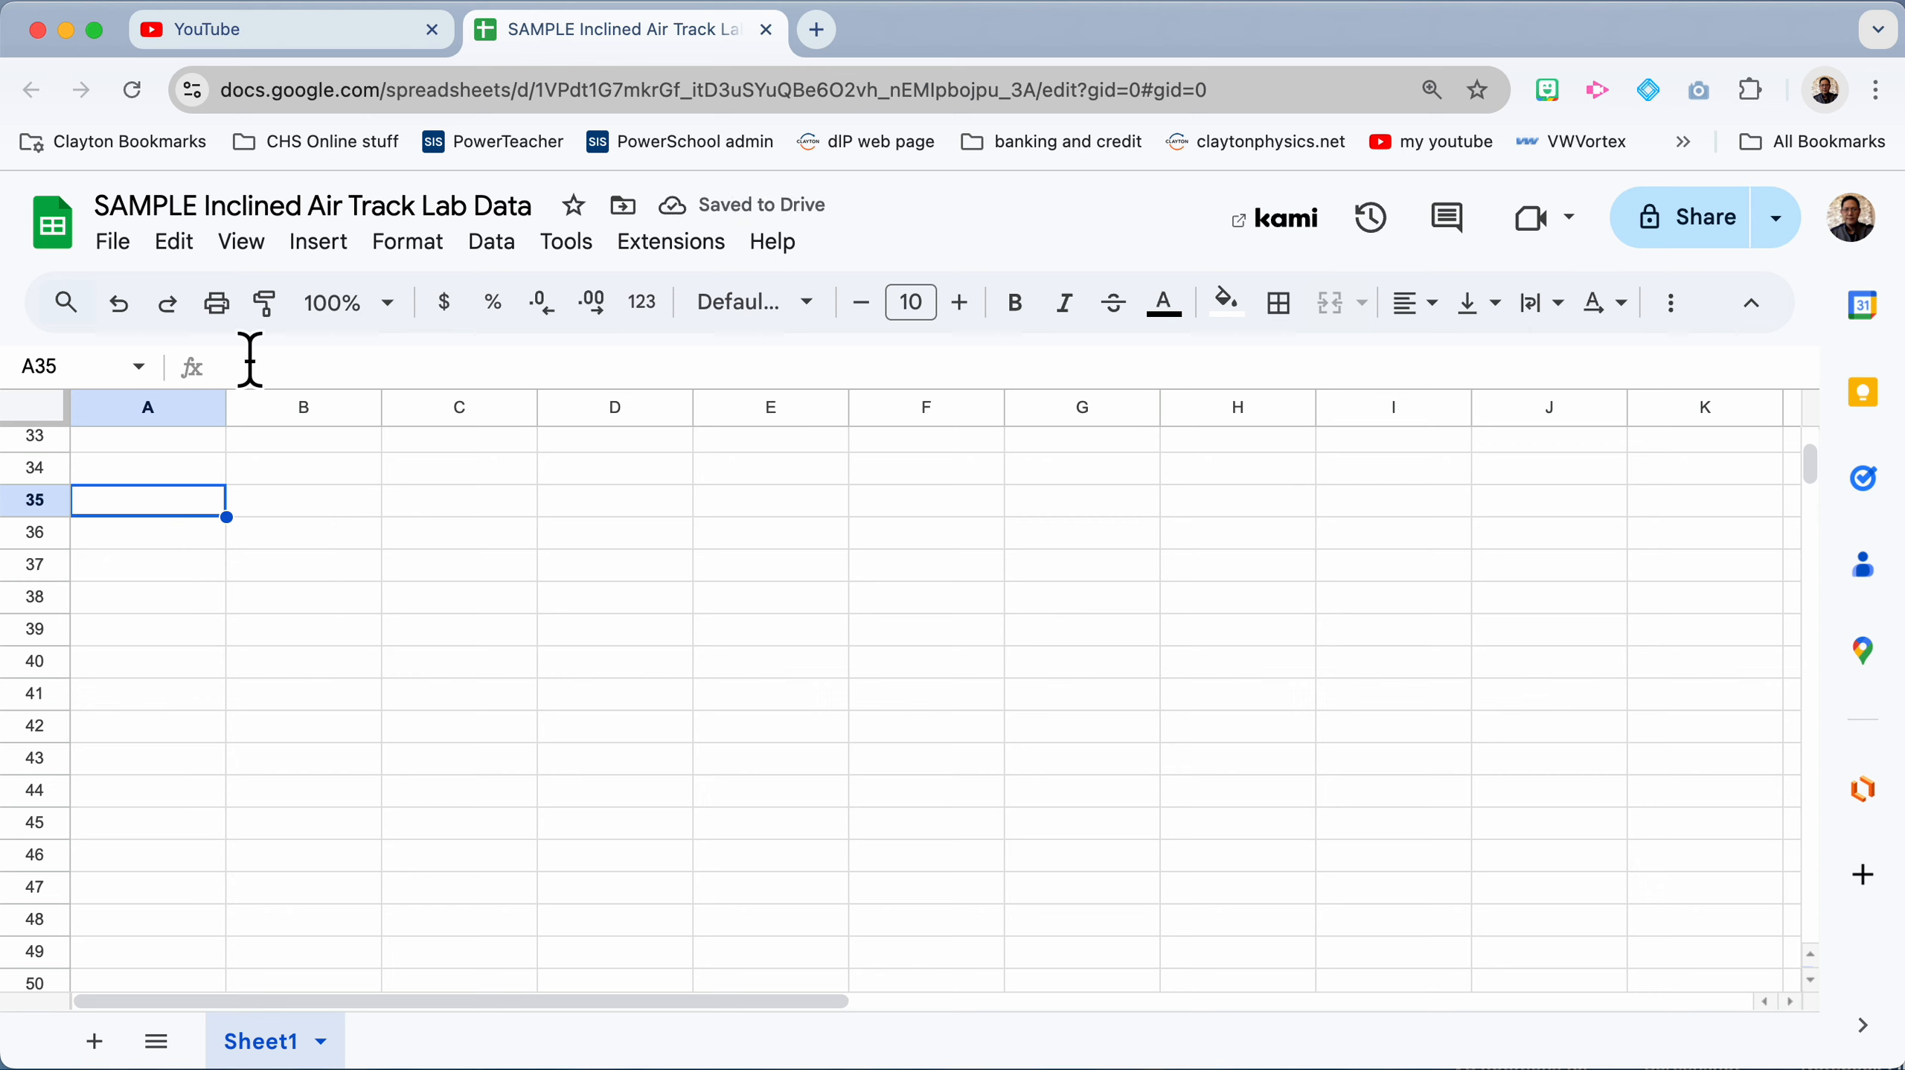
click(180, 247)
mouse_move(313, 590)
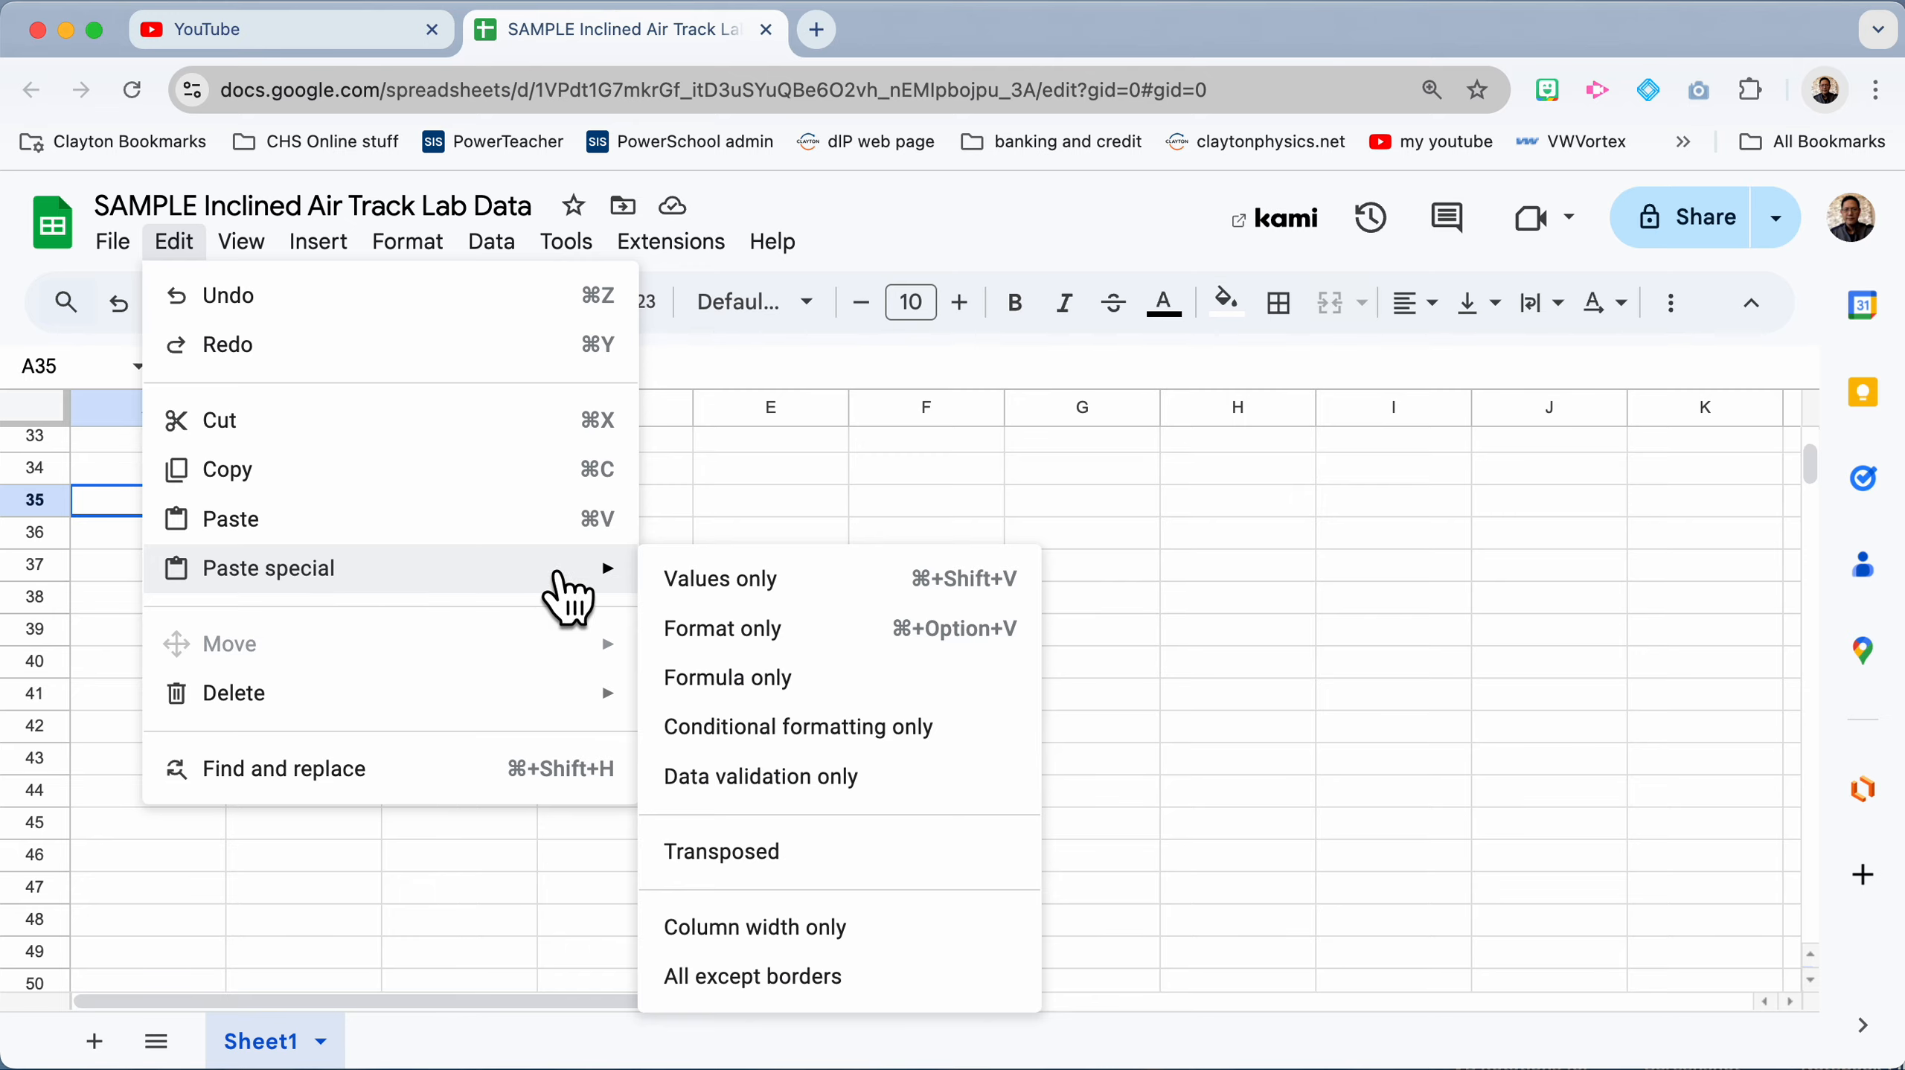
click(698, 580)
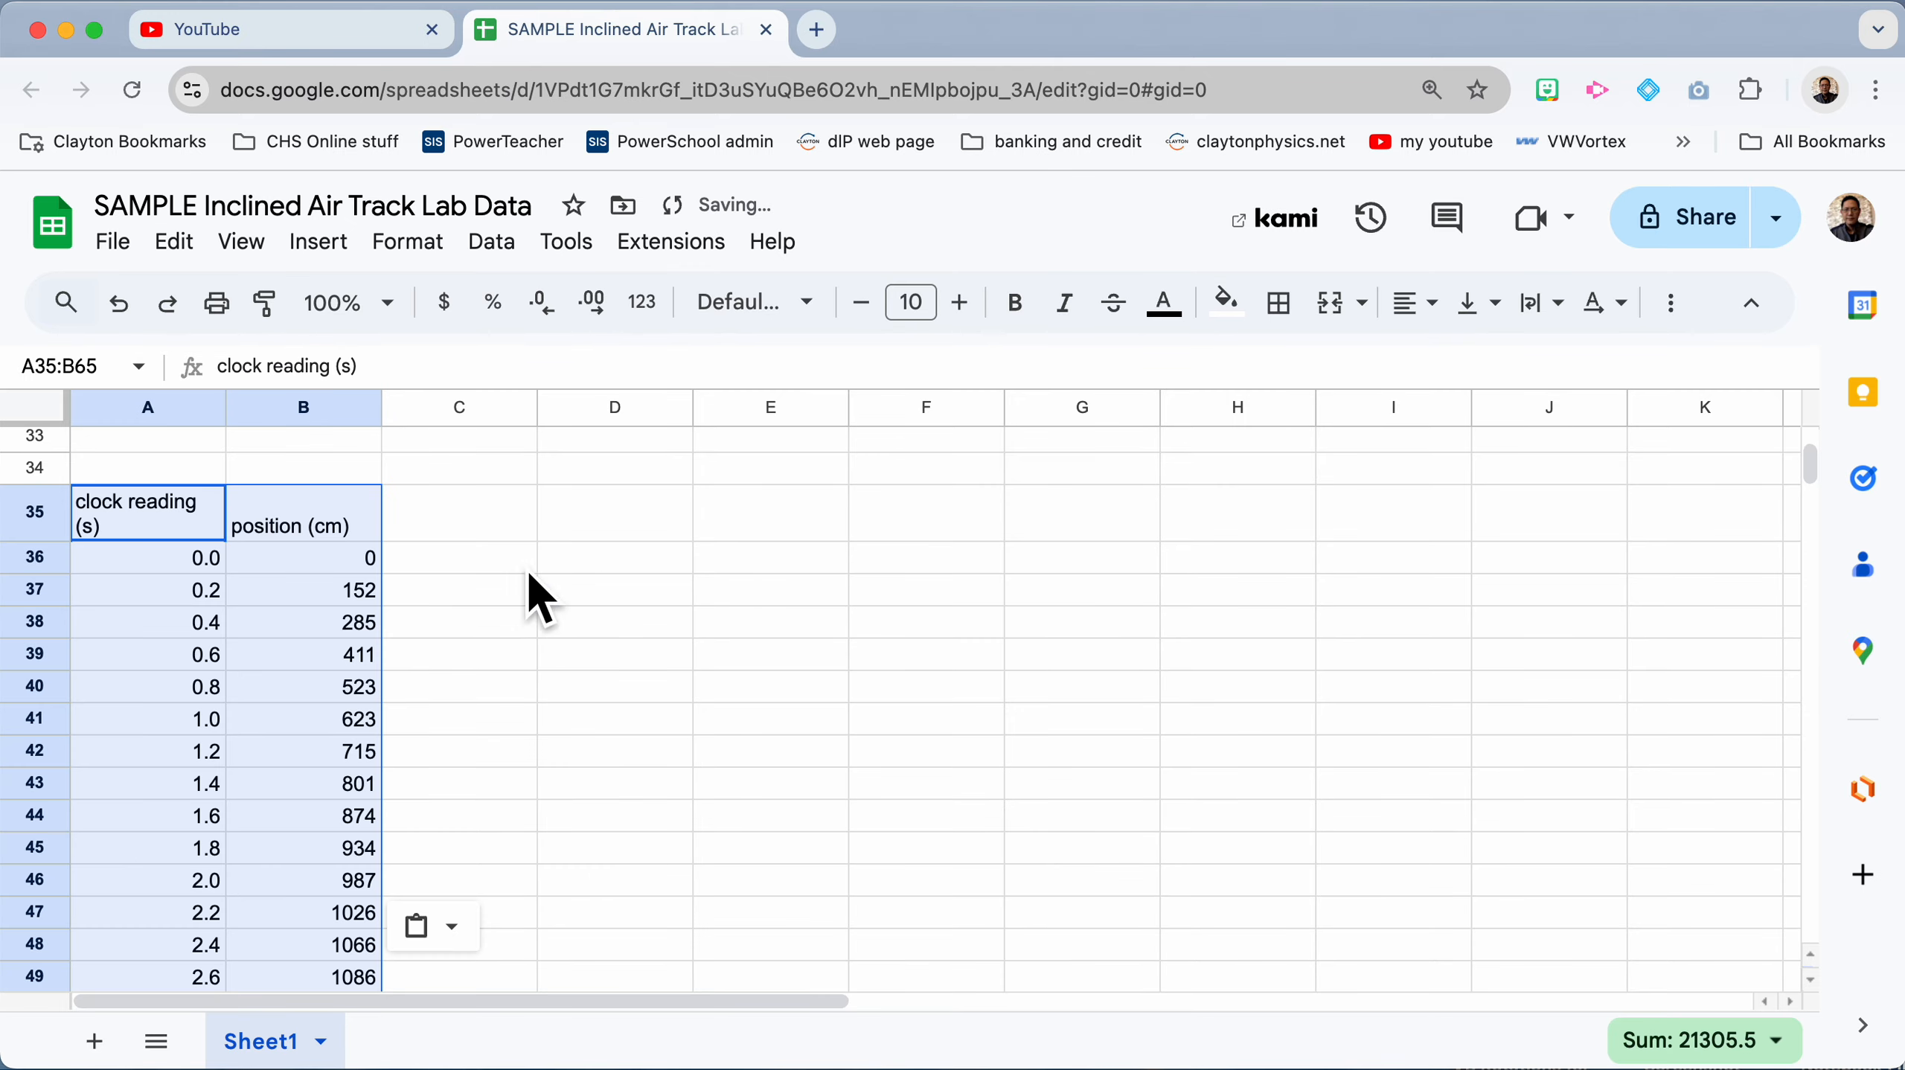
Step: Undo the paste at A35 and redo it from the copied clock reading and position columns using Paste special with Values only
scroll(322, 705, up, 10)
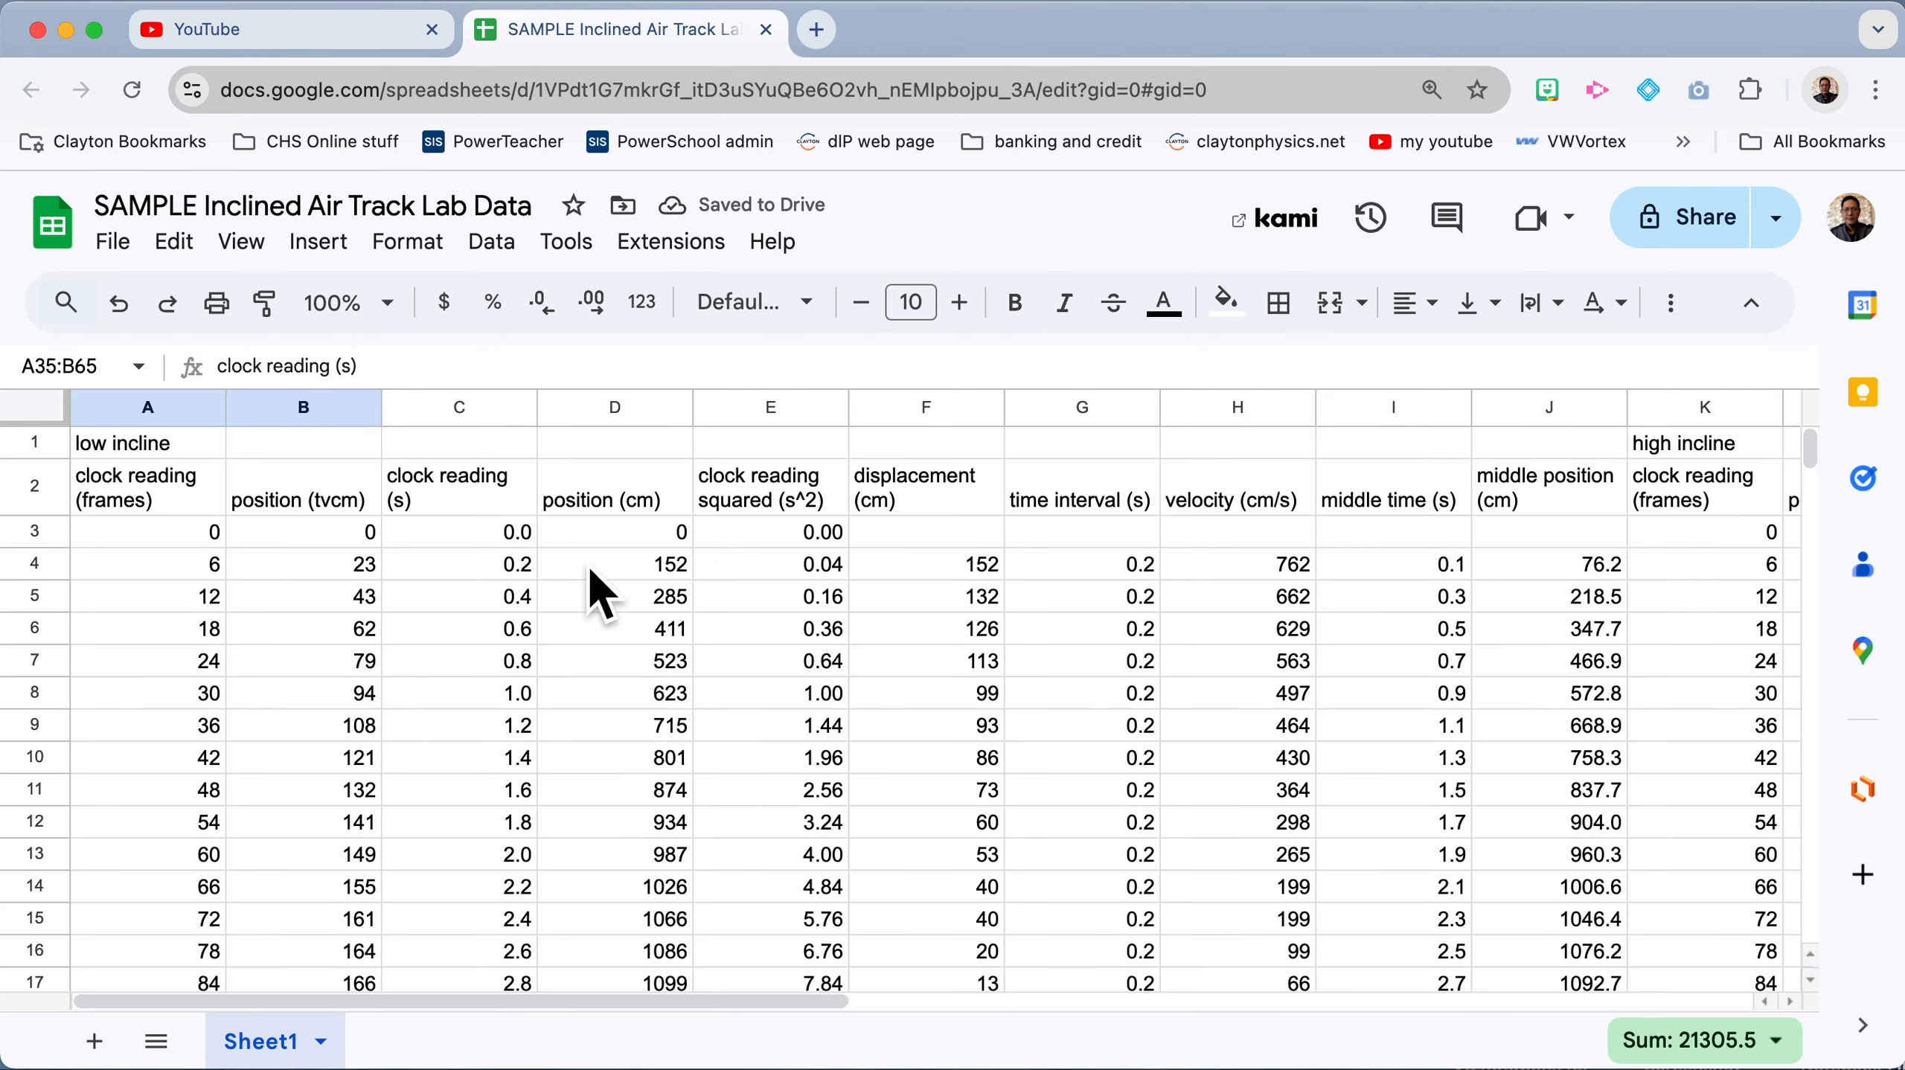
scroll(585, 663, down, 4)
scroll(572, 652, down, 5)
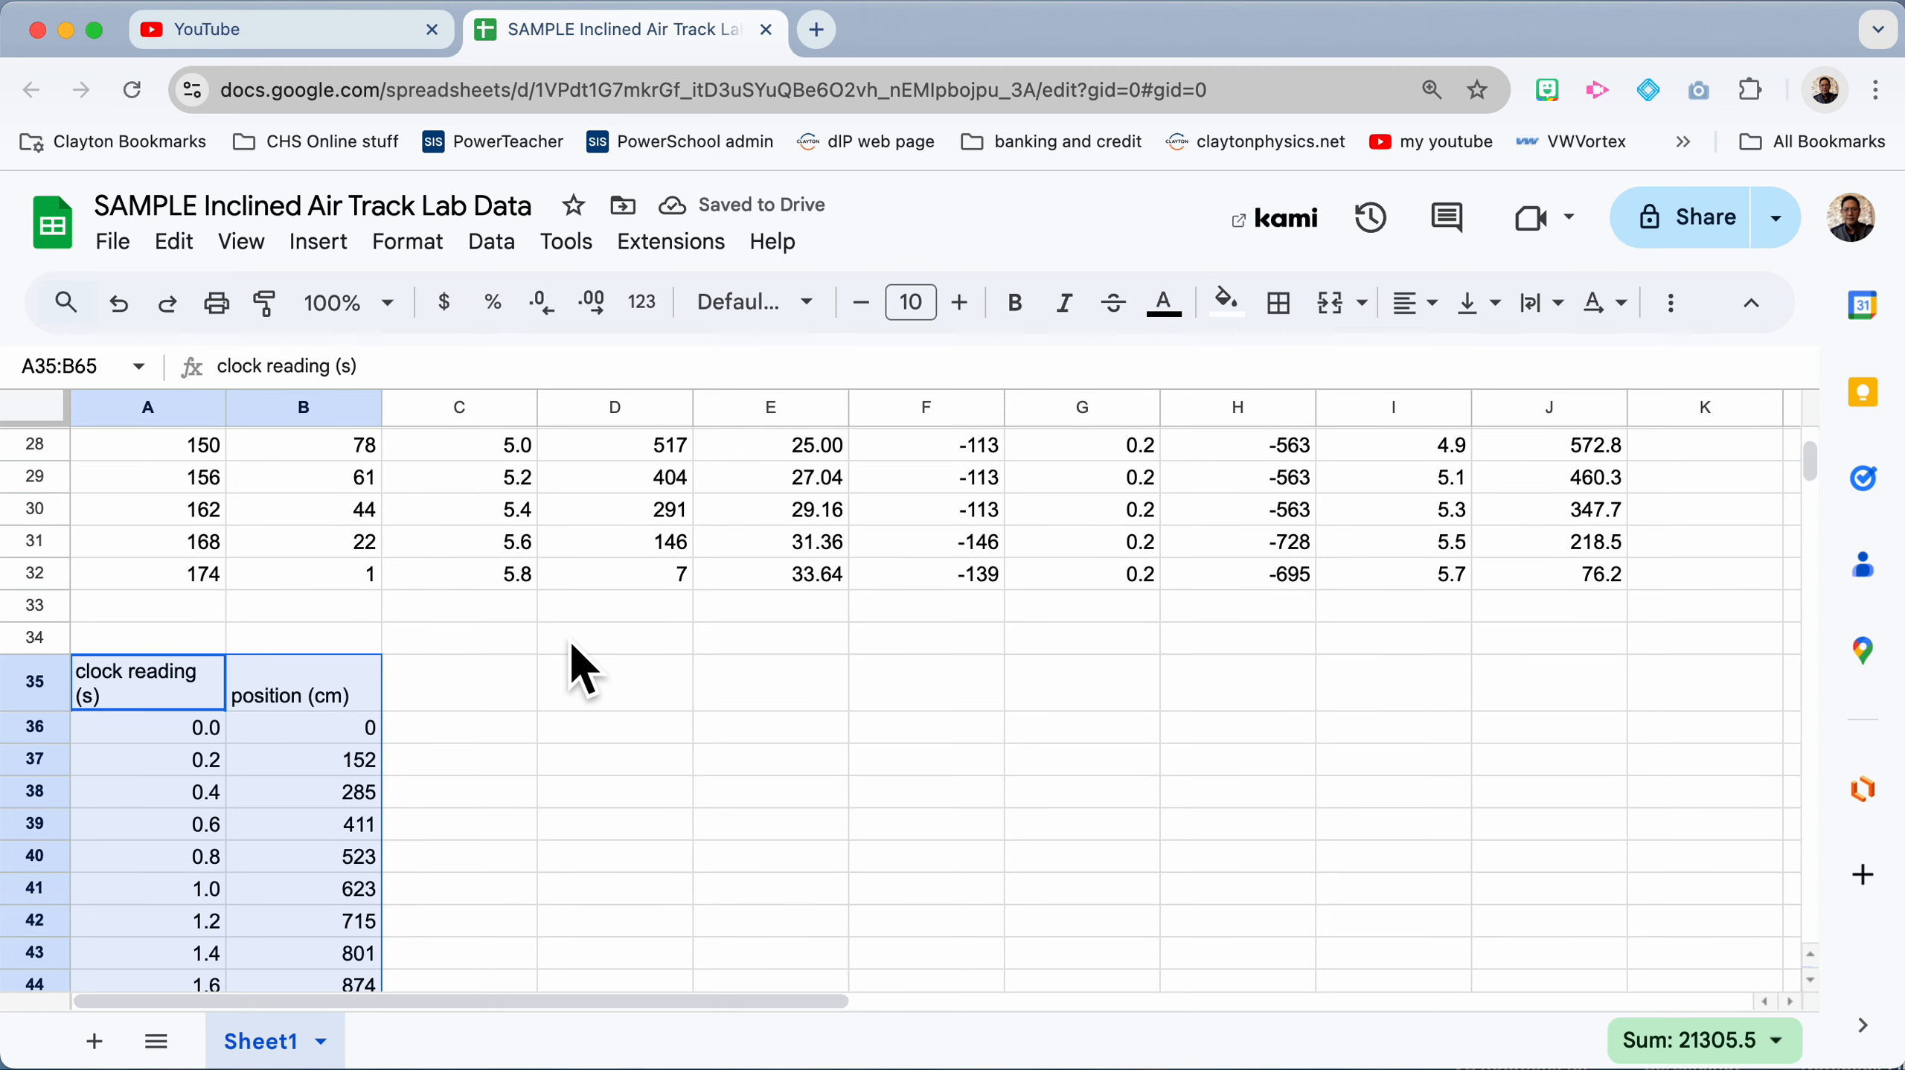
key(super+z)
right_click(174, 675)
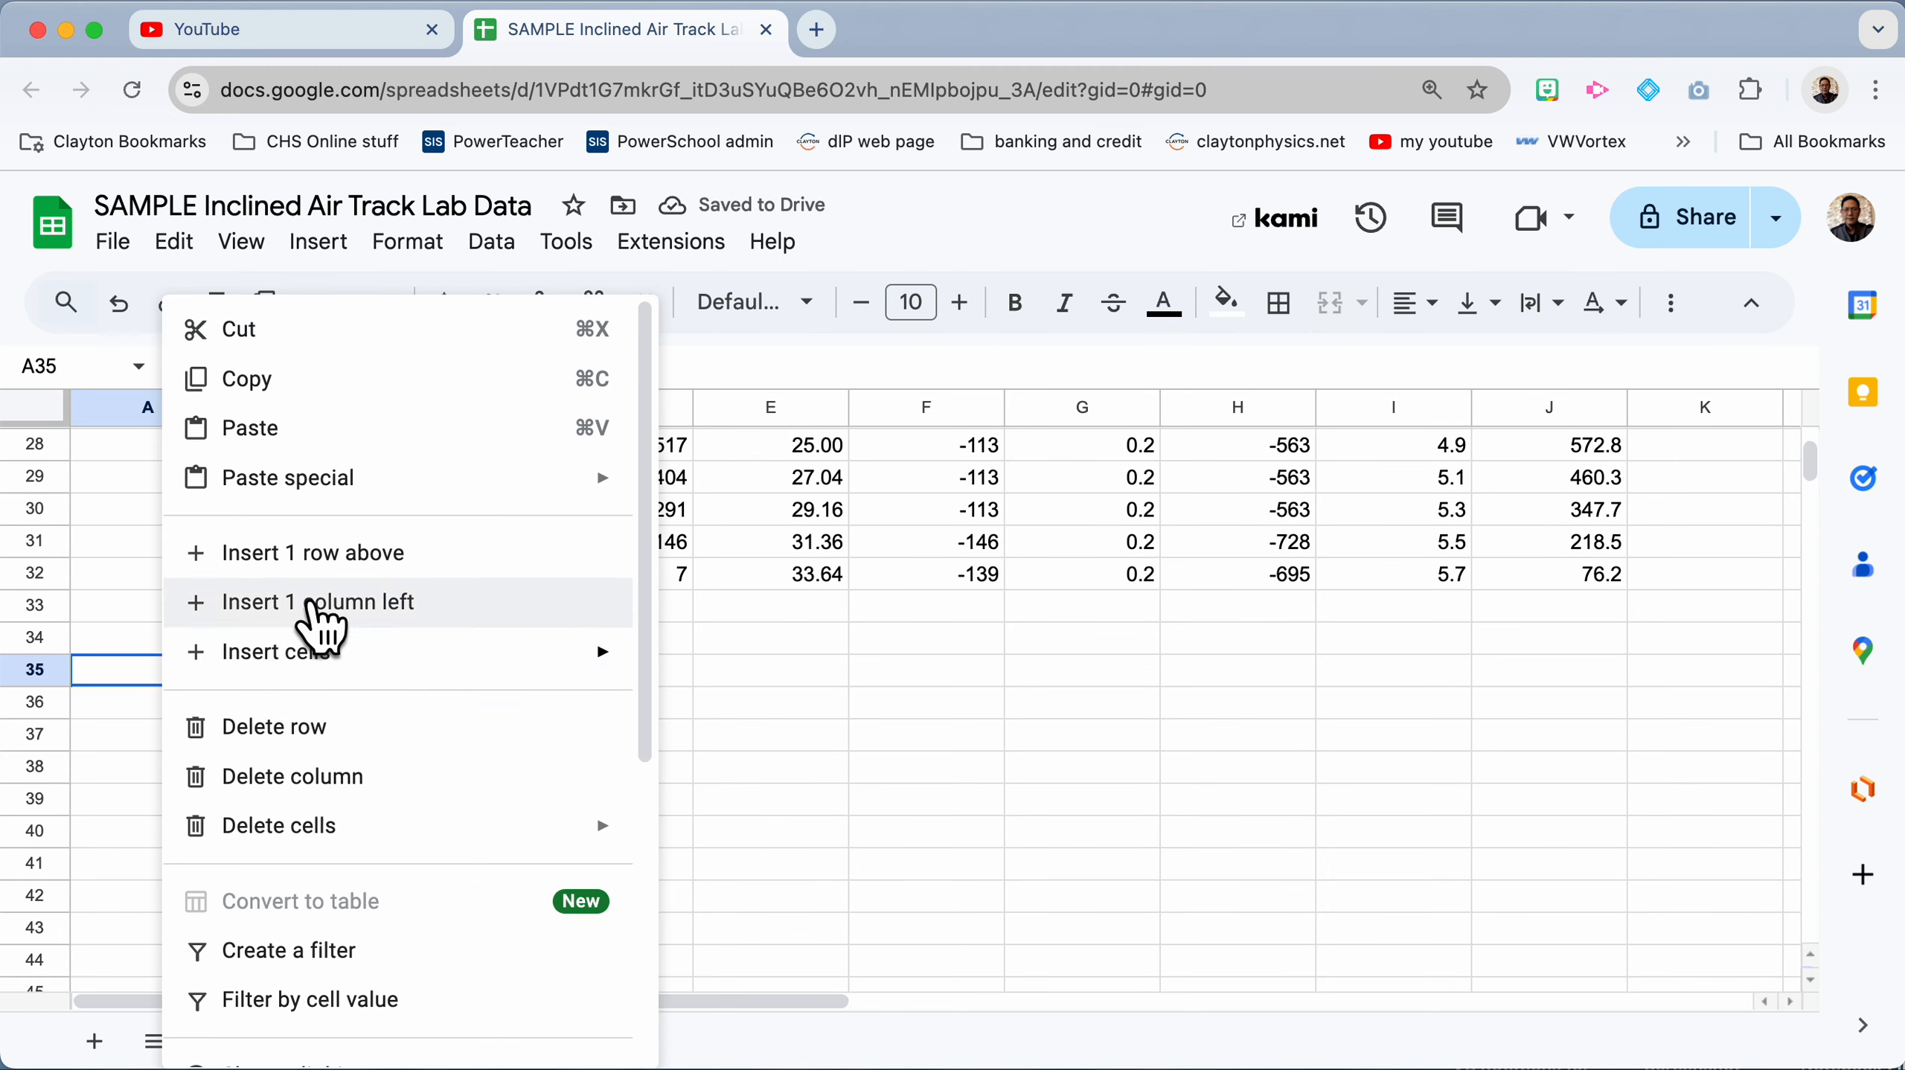
mouse_move(360, 487)
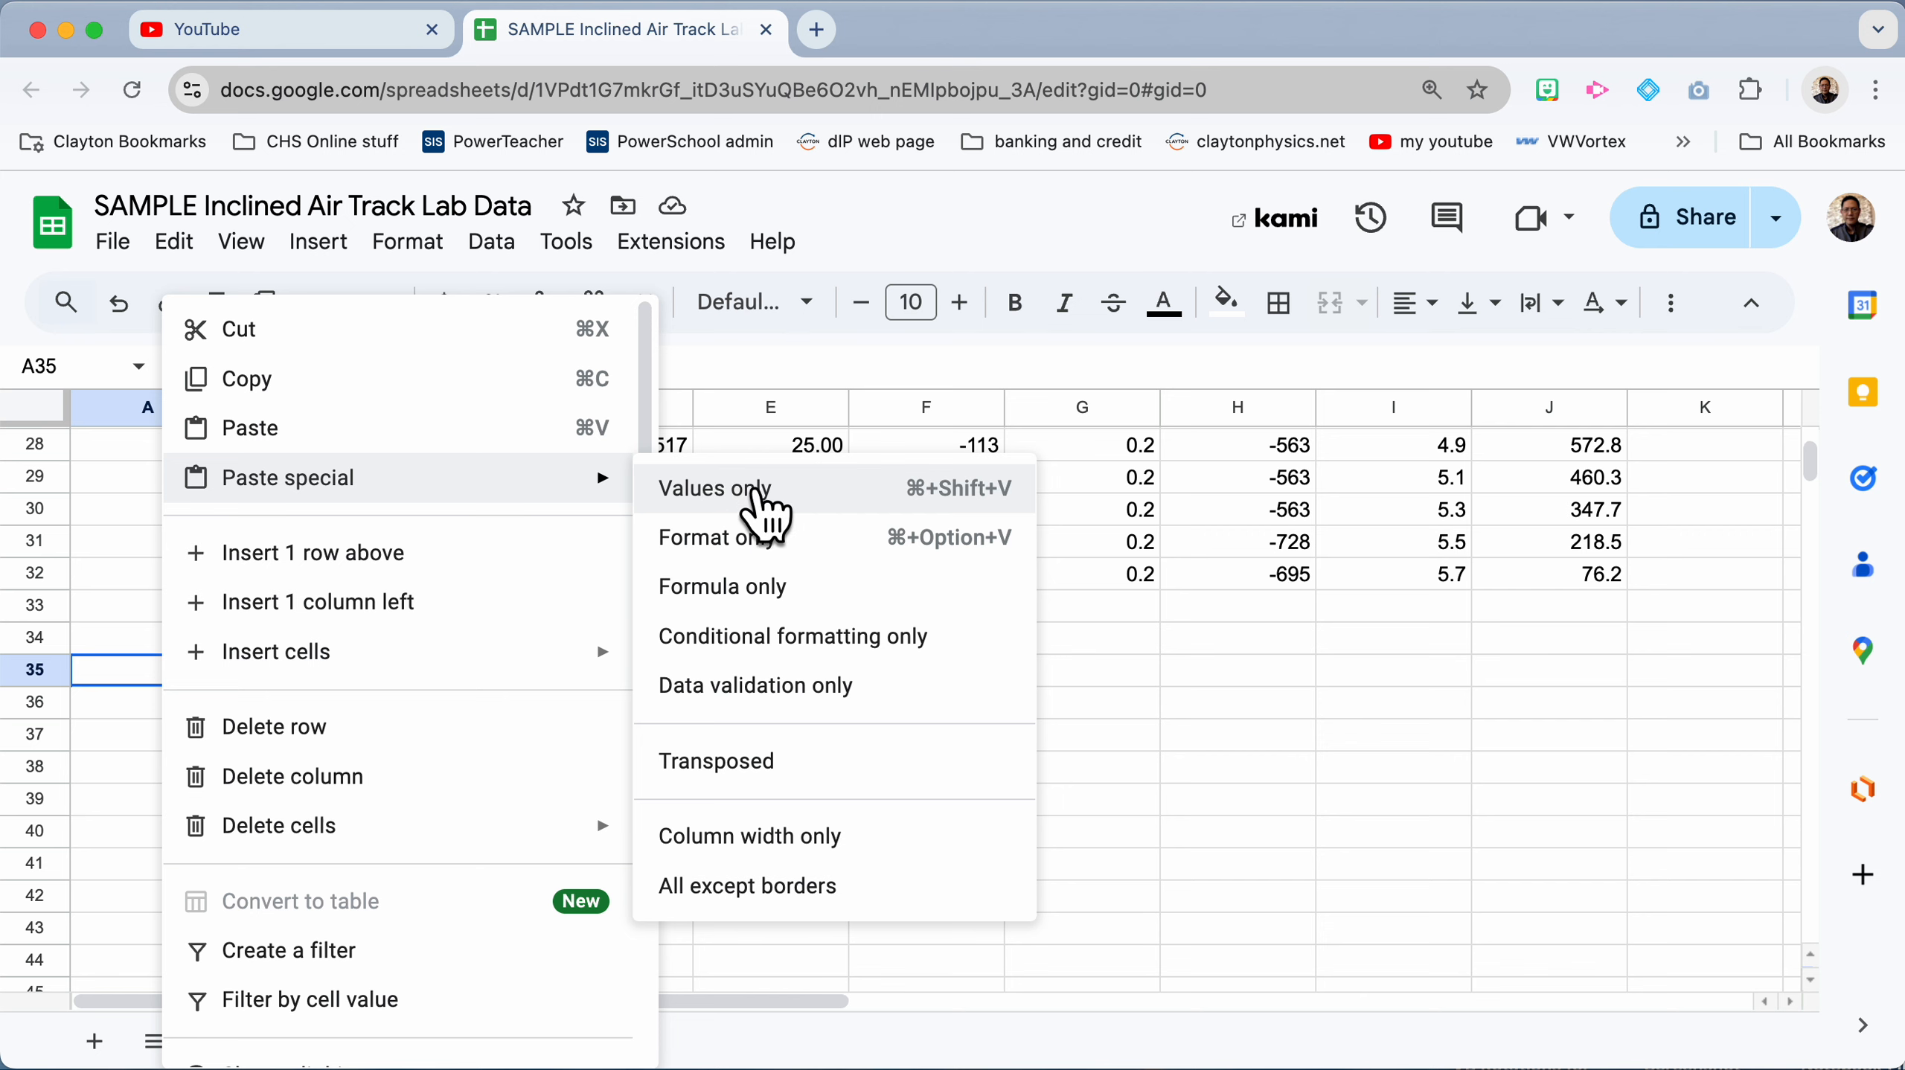
click(762, 488)
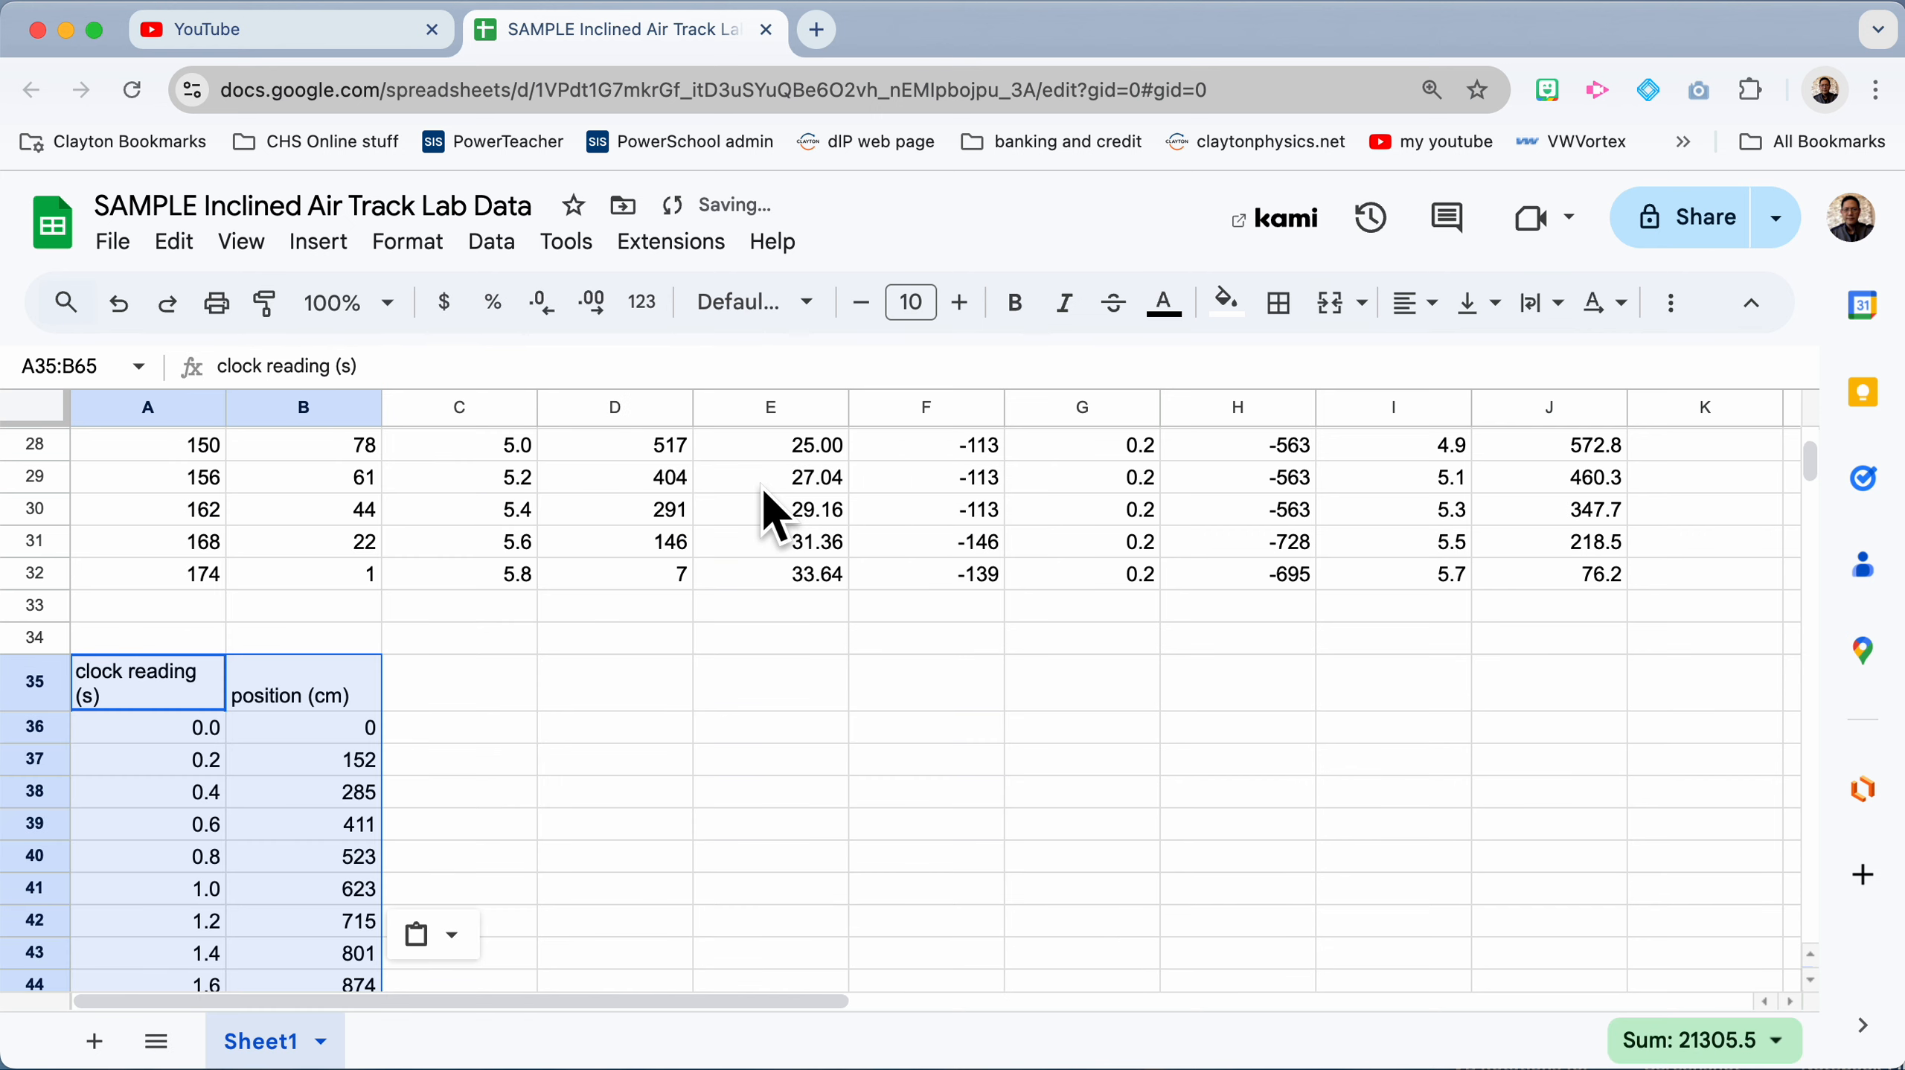
Step: Undo the last paste, paste the copied columns at A35 as values again, and look over the pasted block down to row 65
key(super+z)
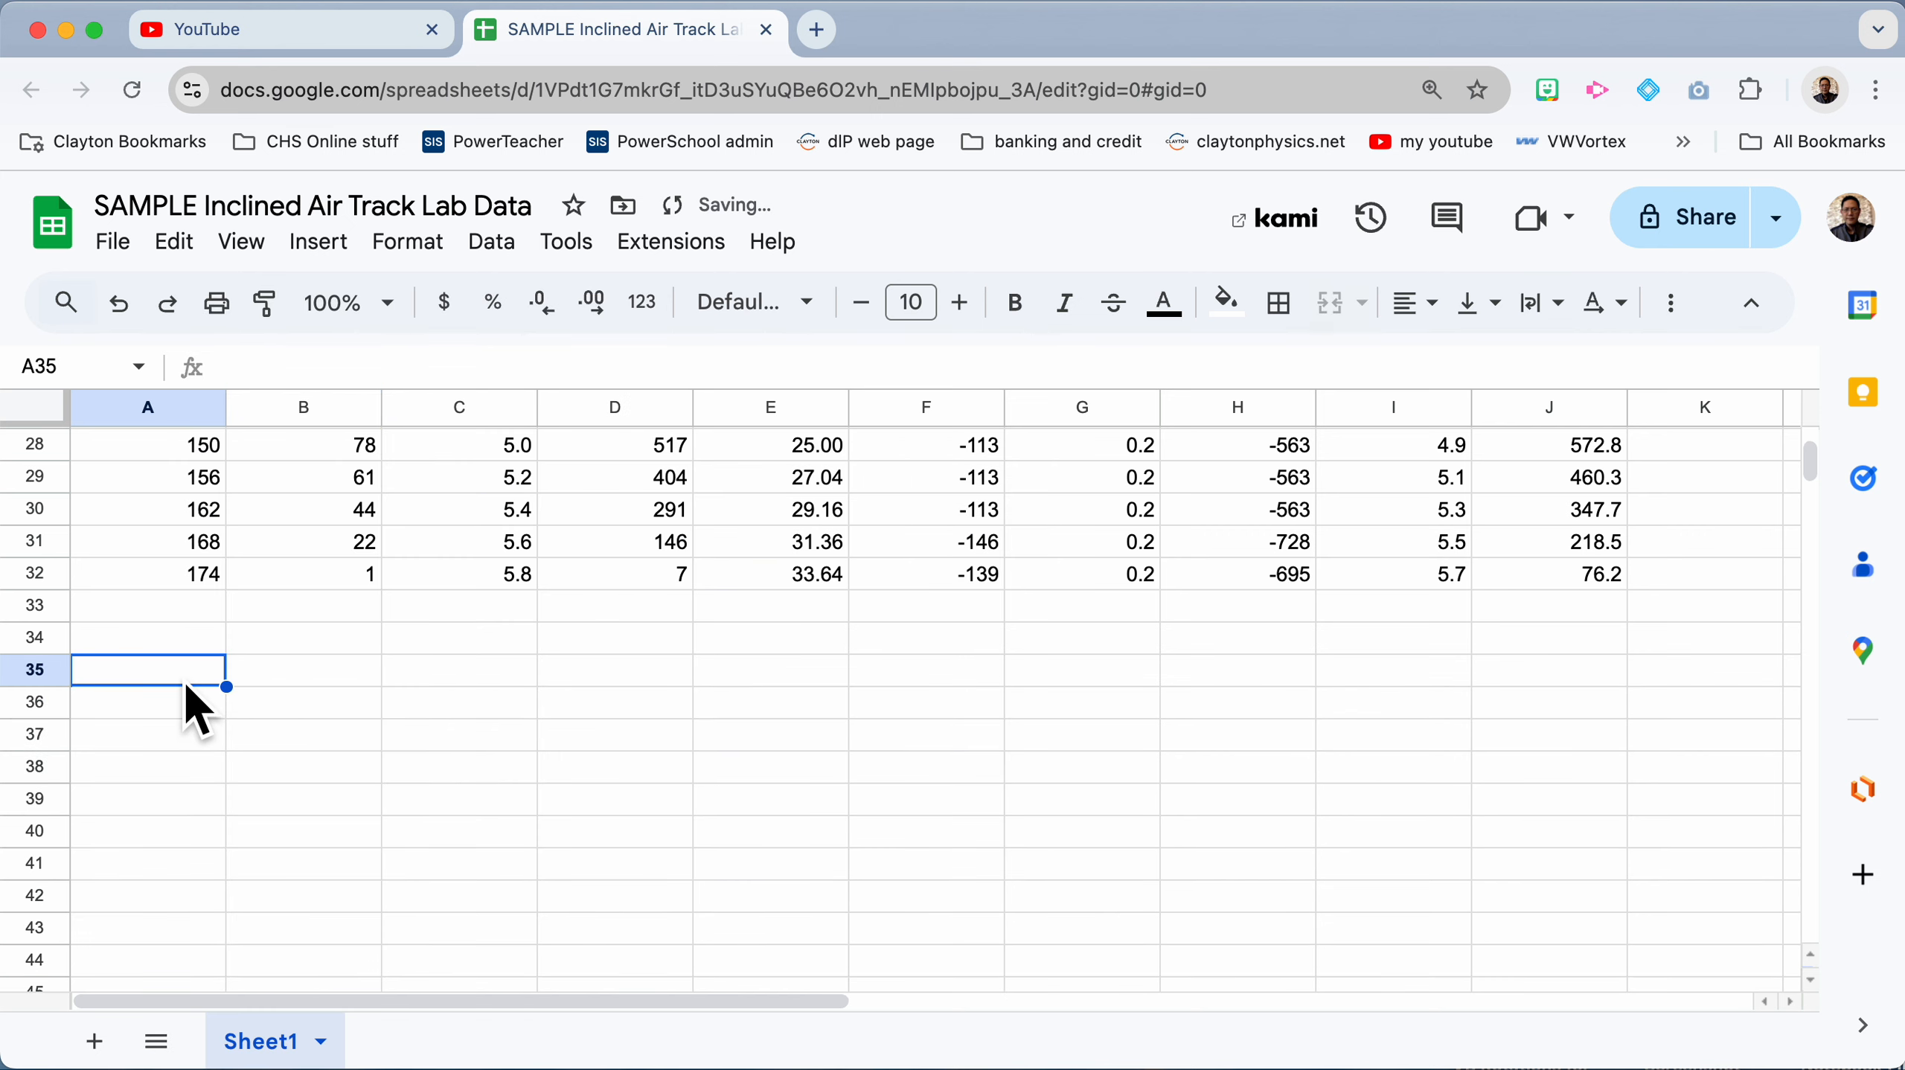
key(super+v)
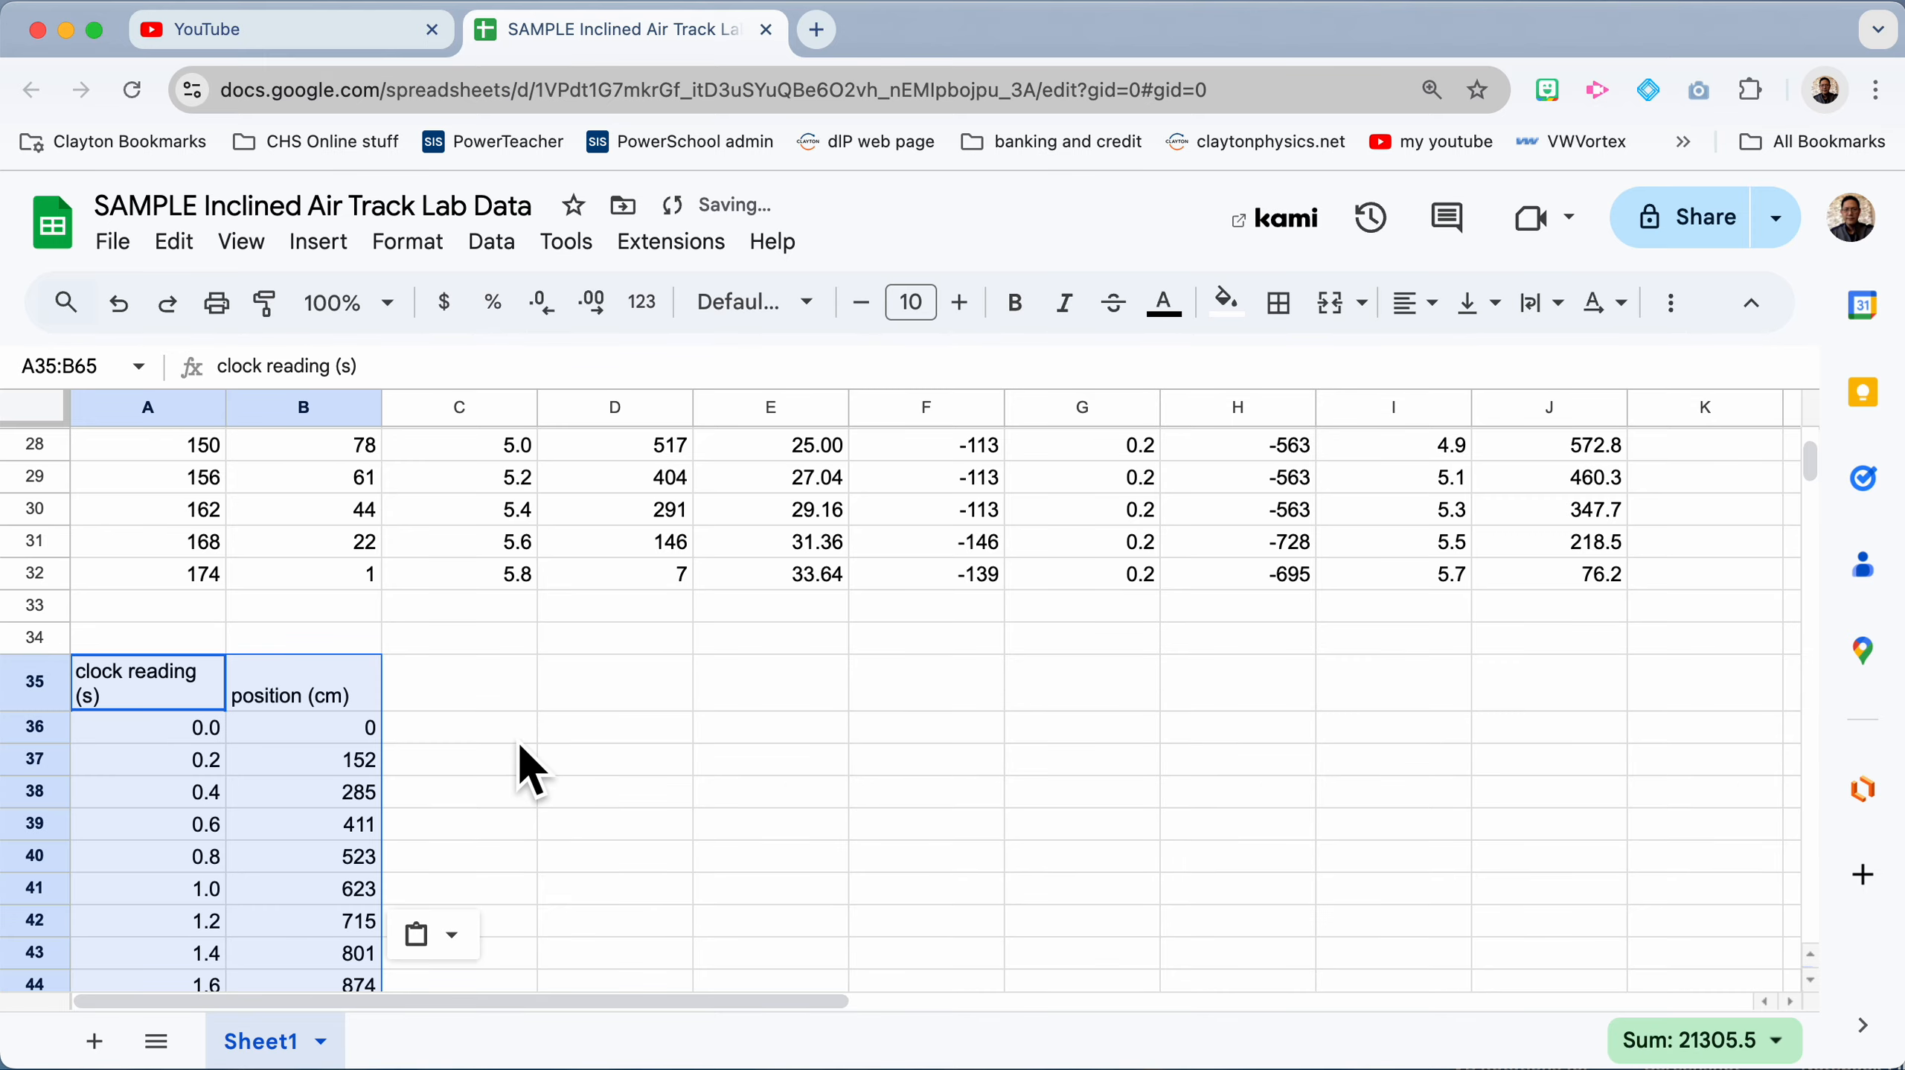
scroll(520, 744, down, 7)
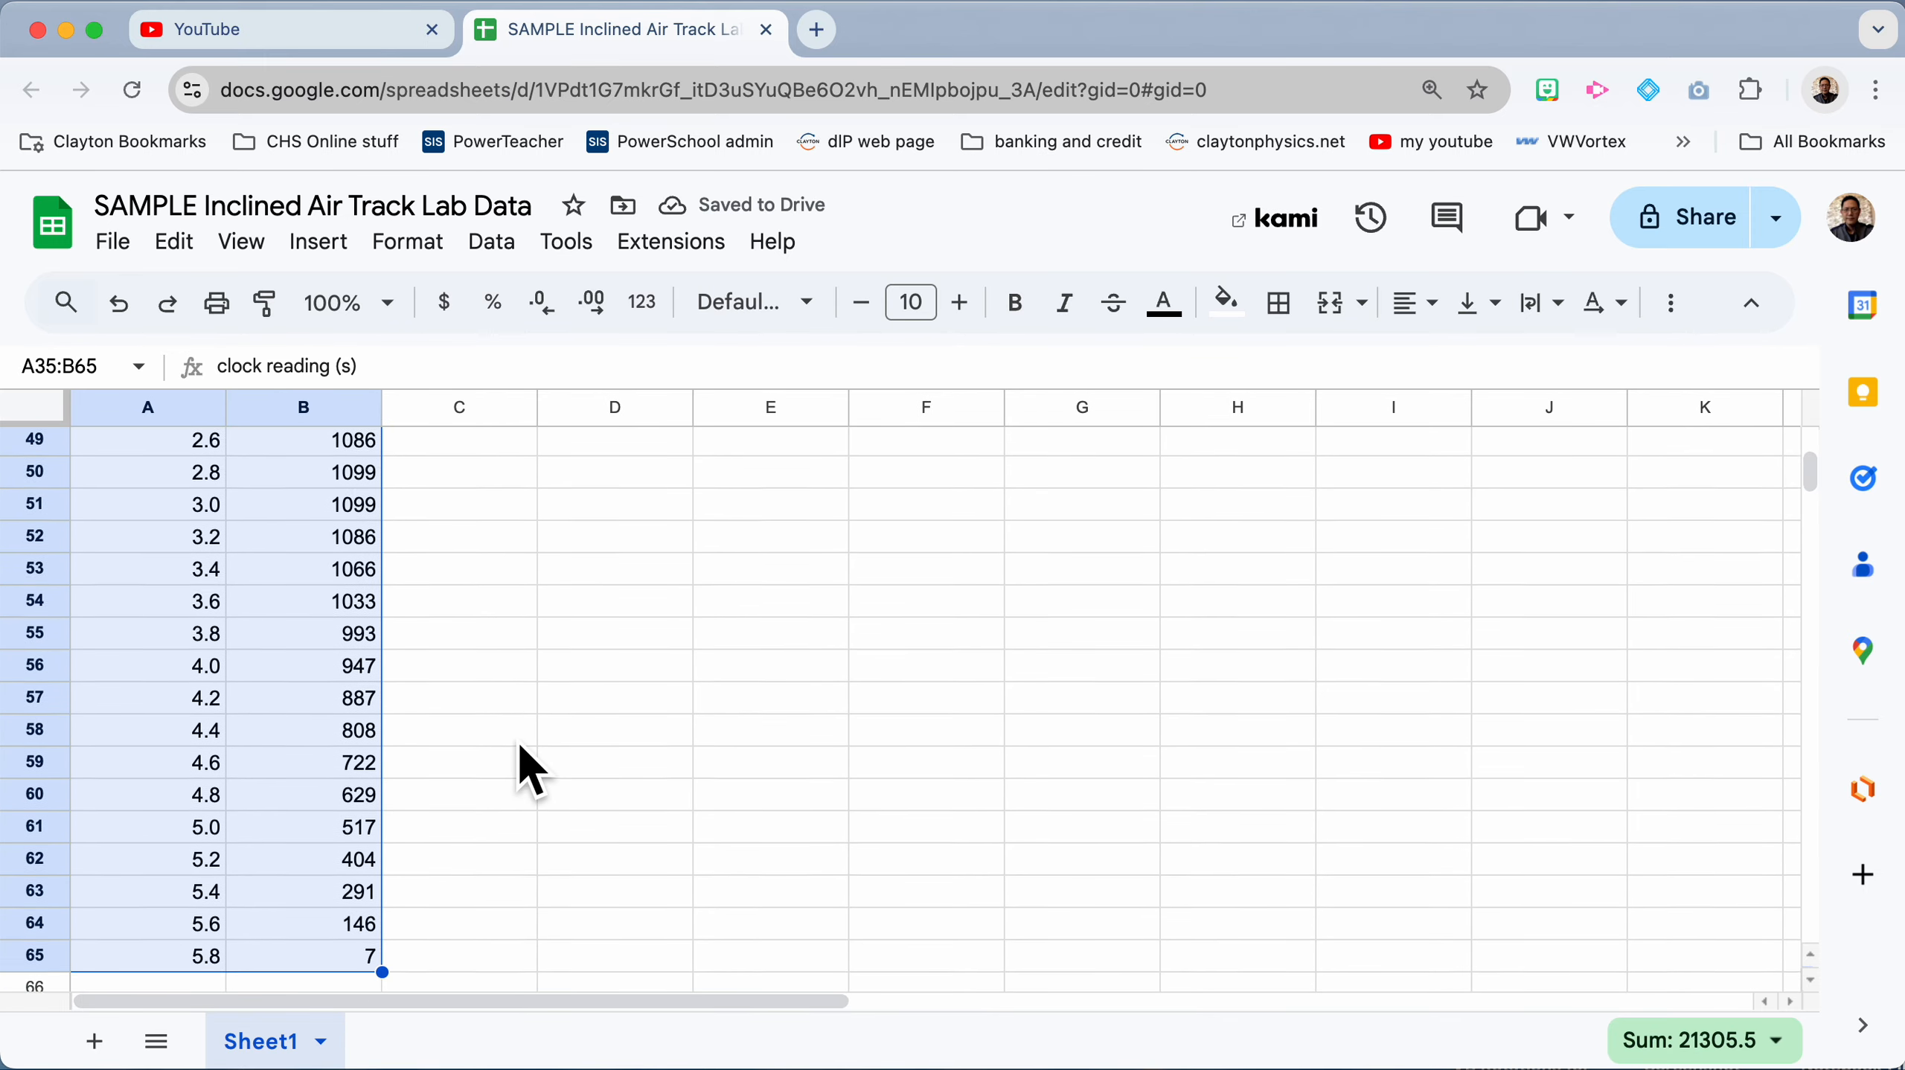
scroll(520, 745, up, 8)
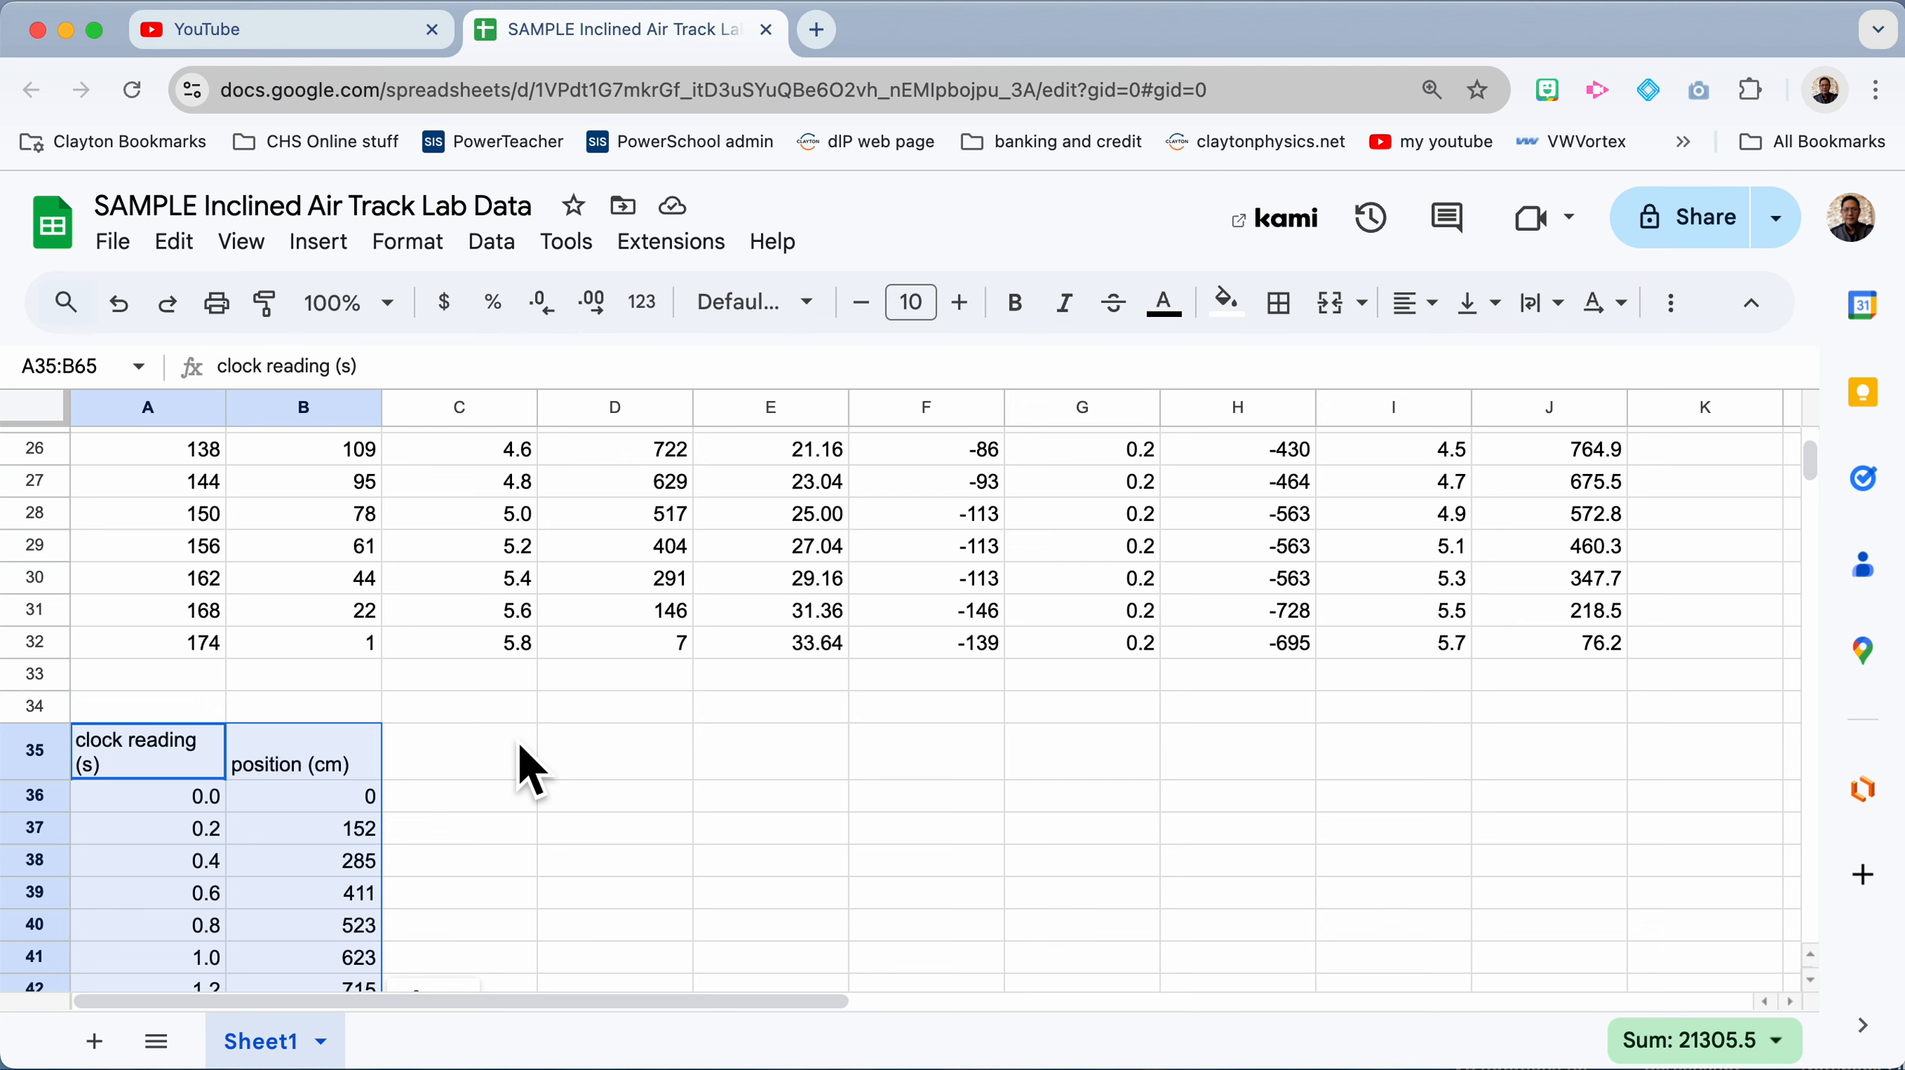
scroll(429, 804, down, 1)
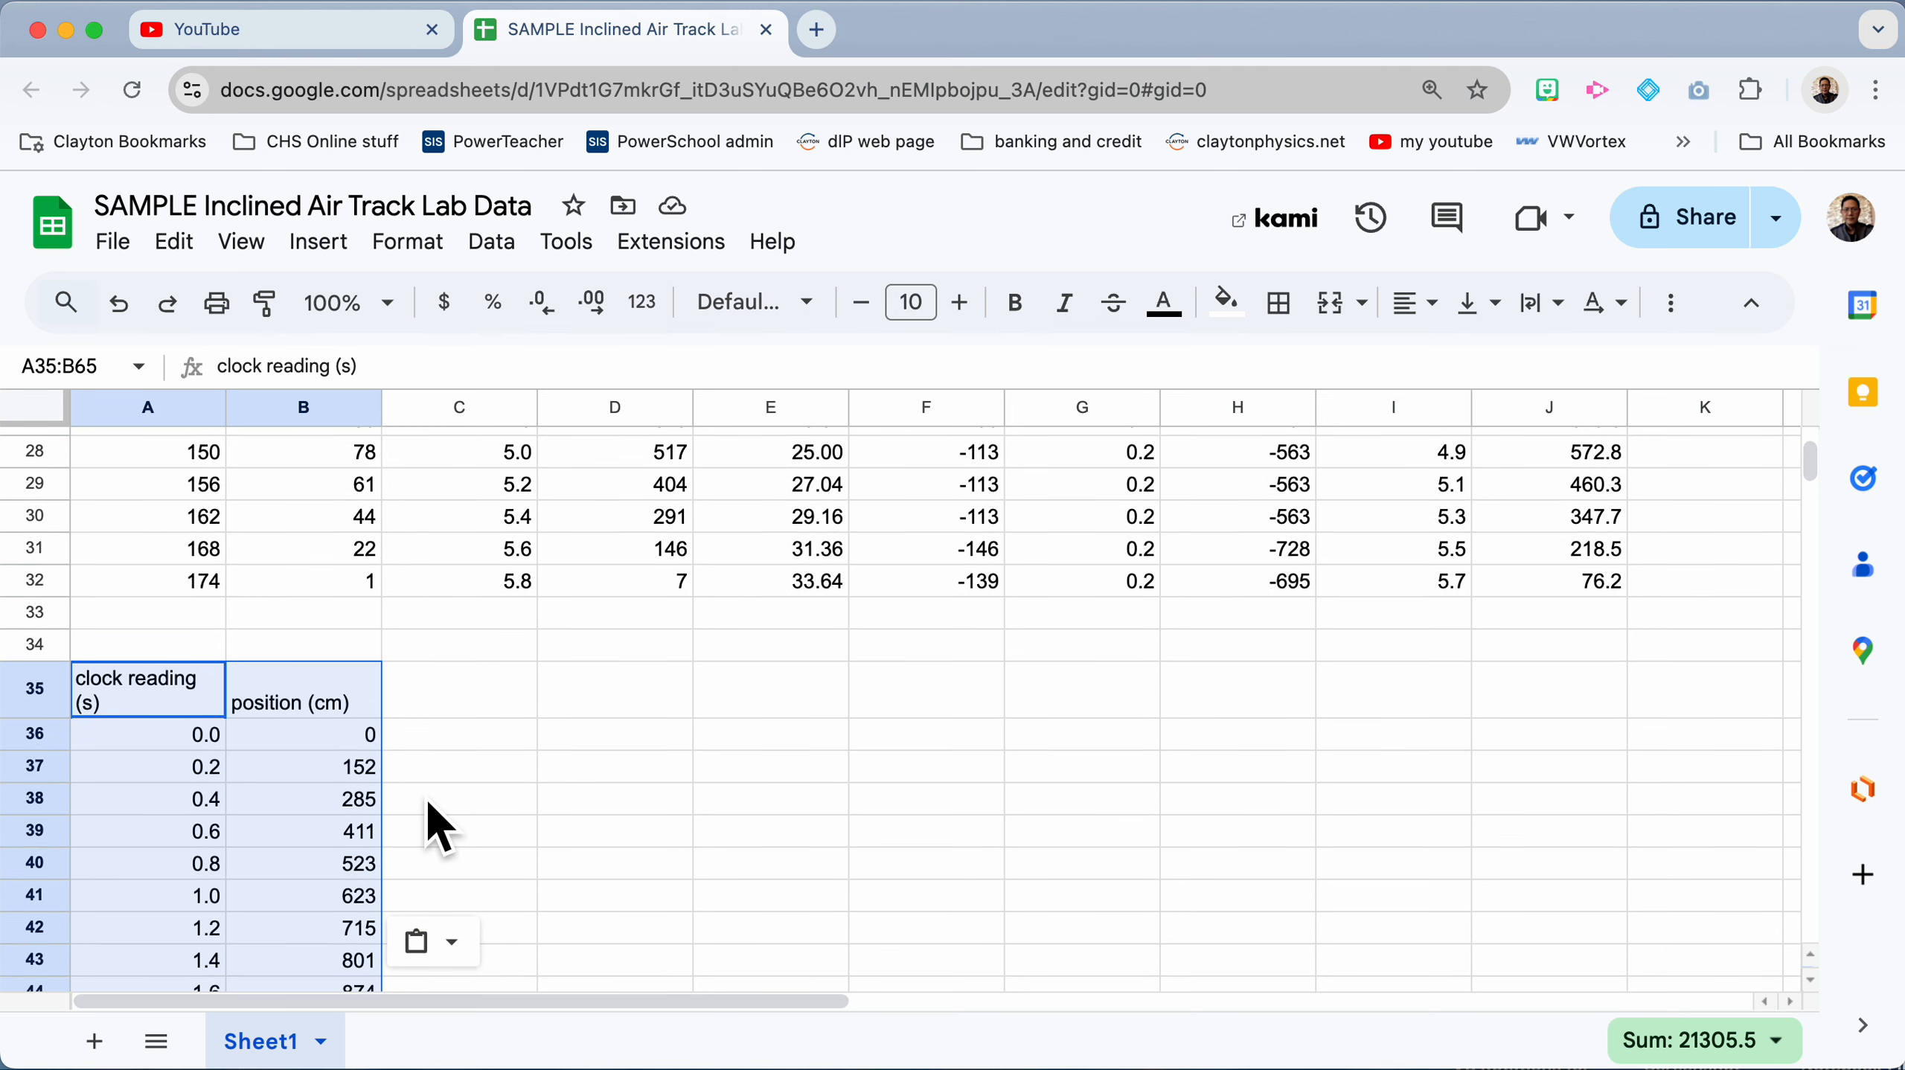
scroll(428, 803, down, 1)
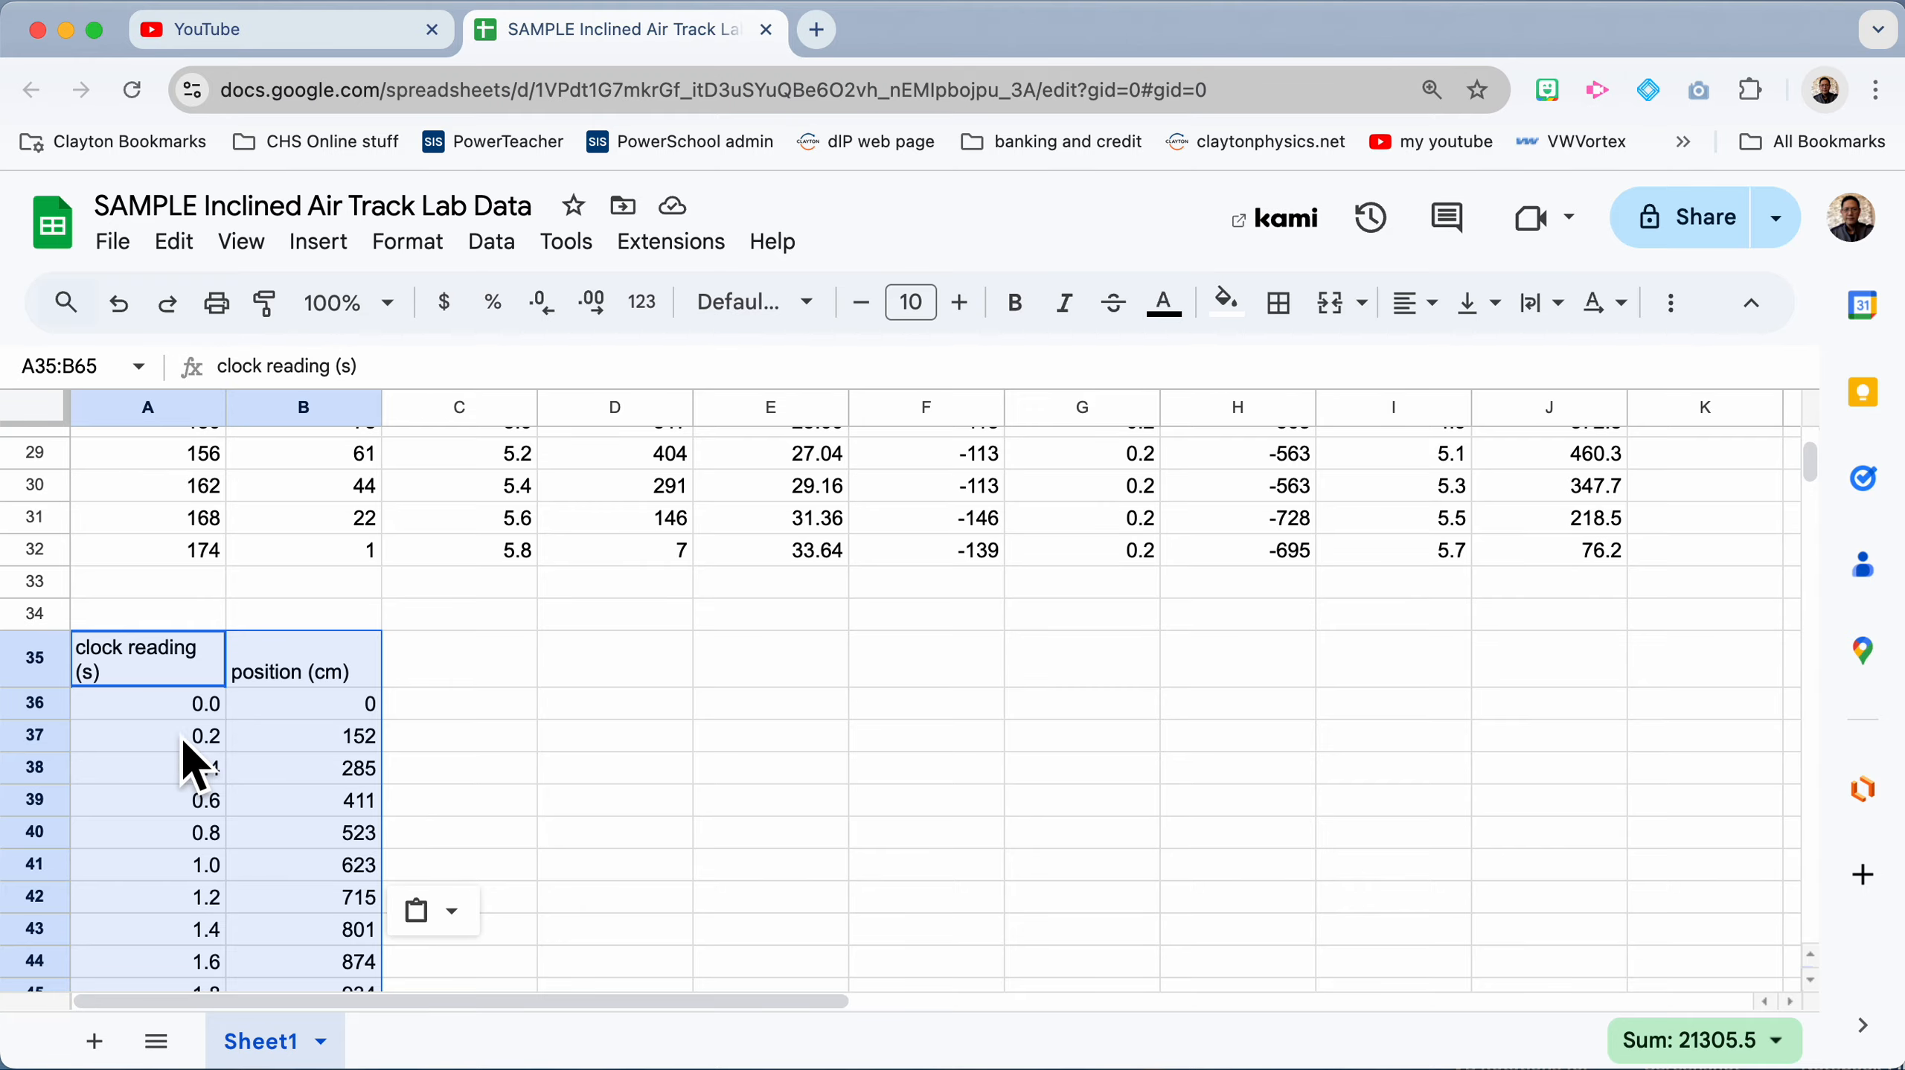
click(484, 772)
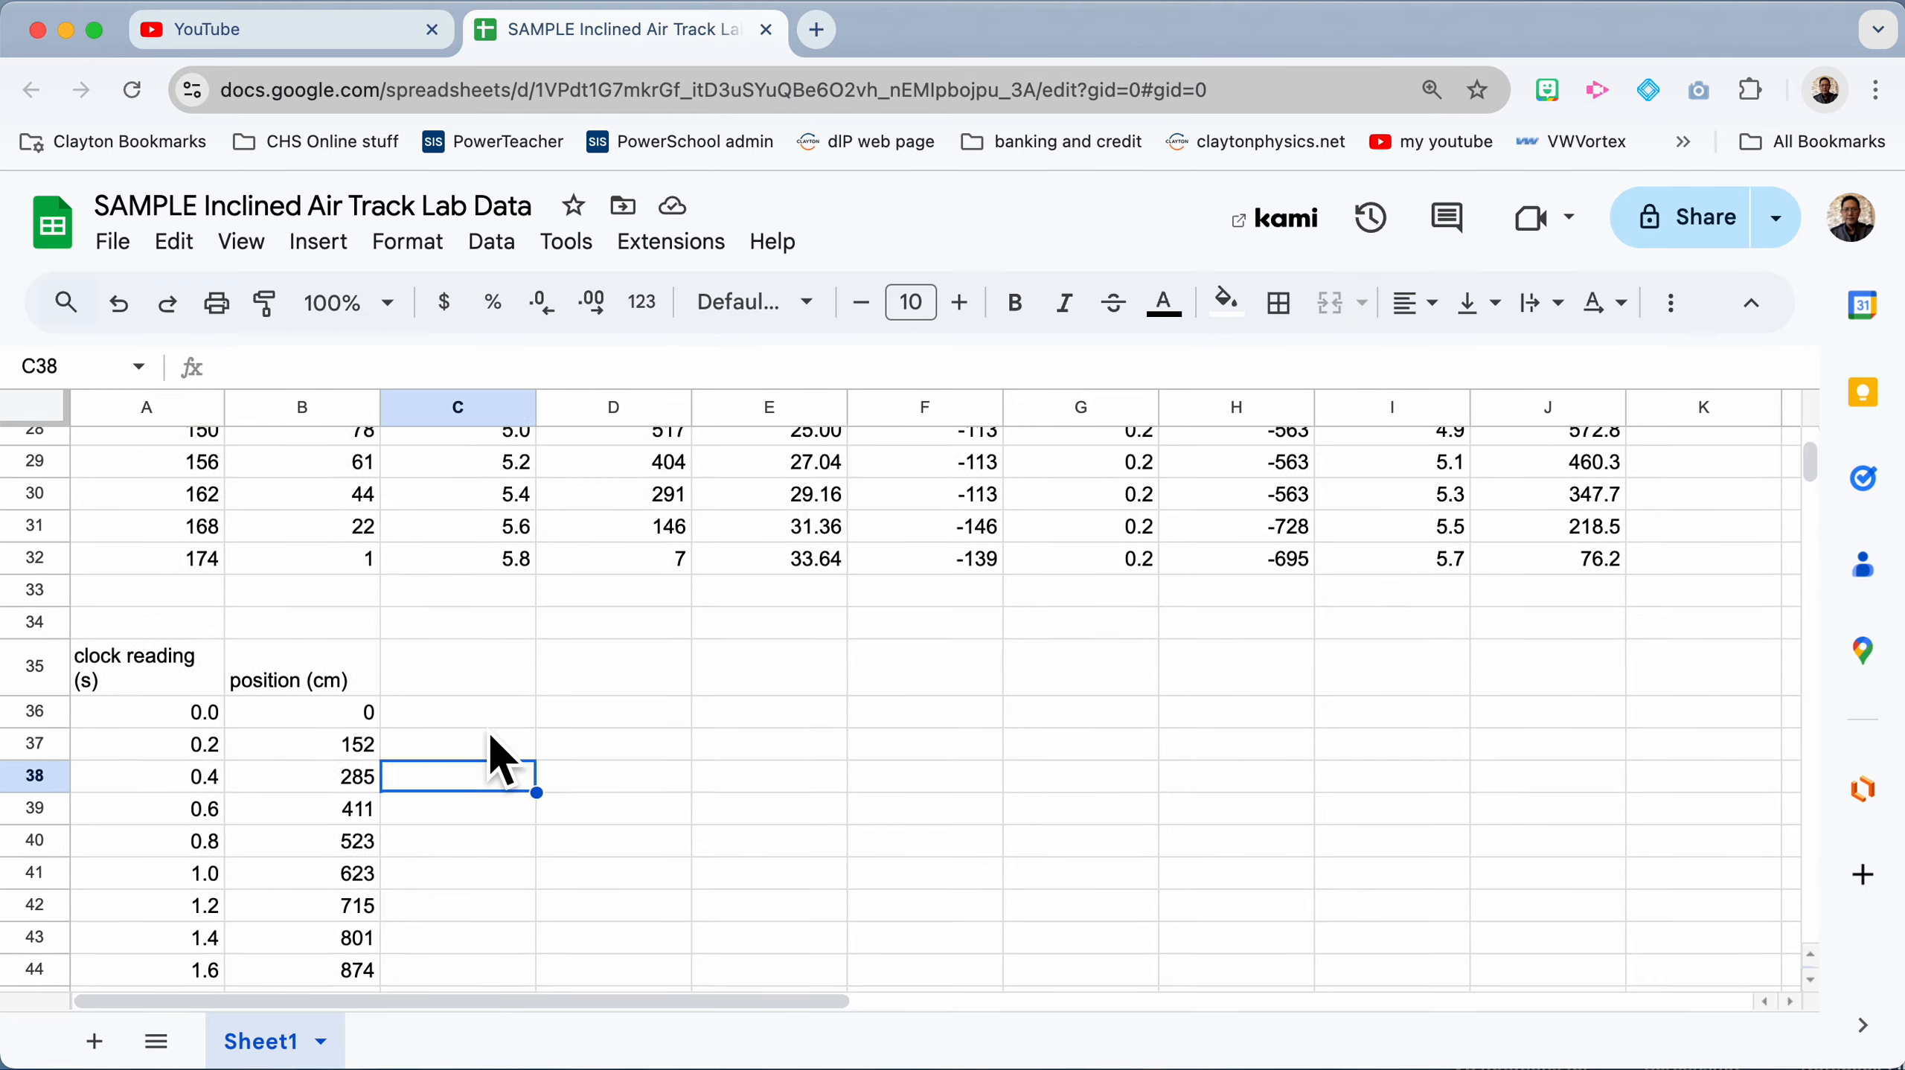
Step: Copy the high-incline clock reading (s) values from M3:M18, without the header
scroll(498, 754, up, 10)
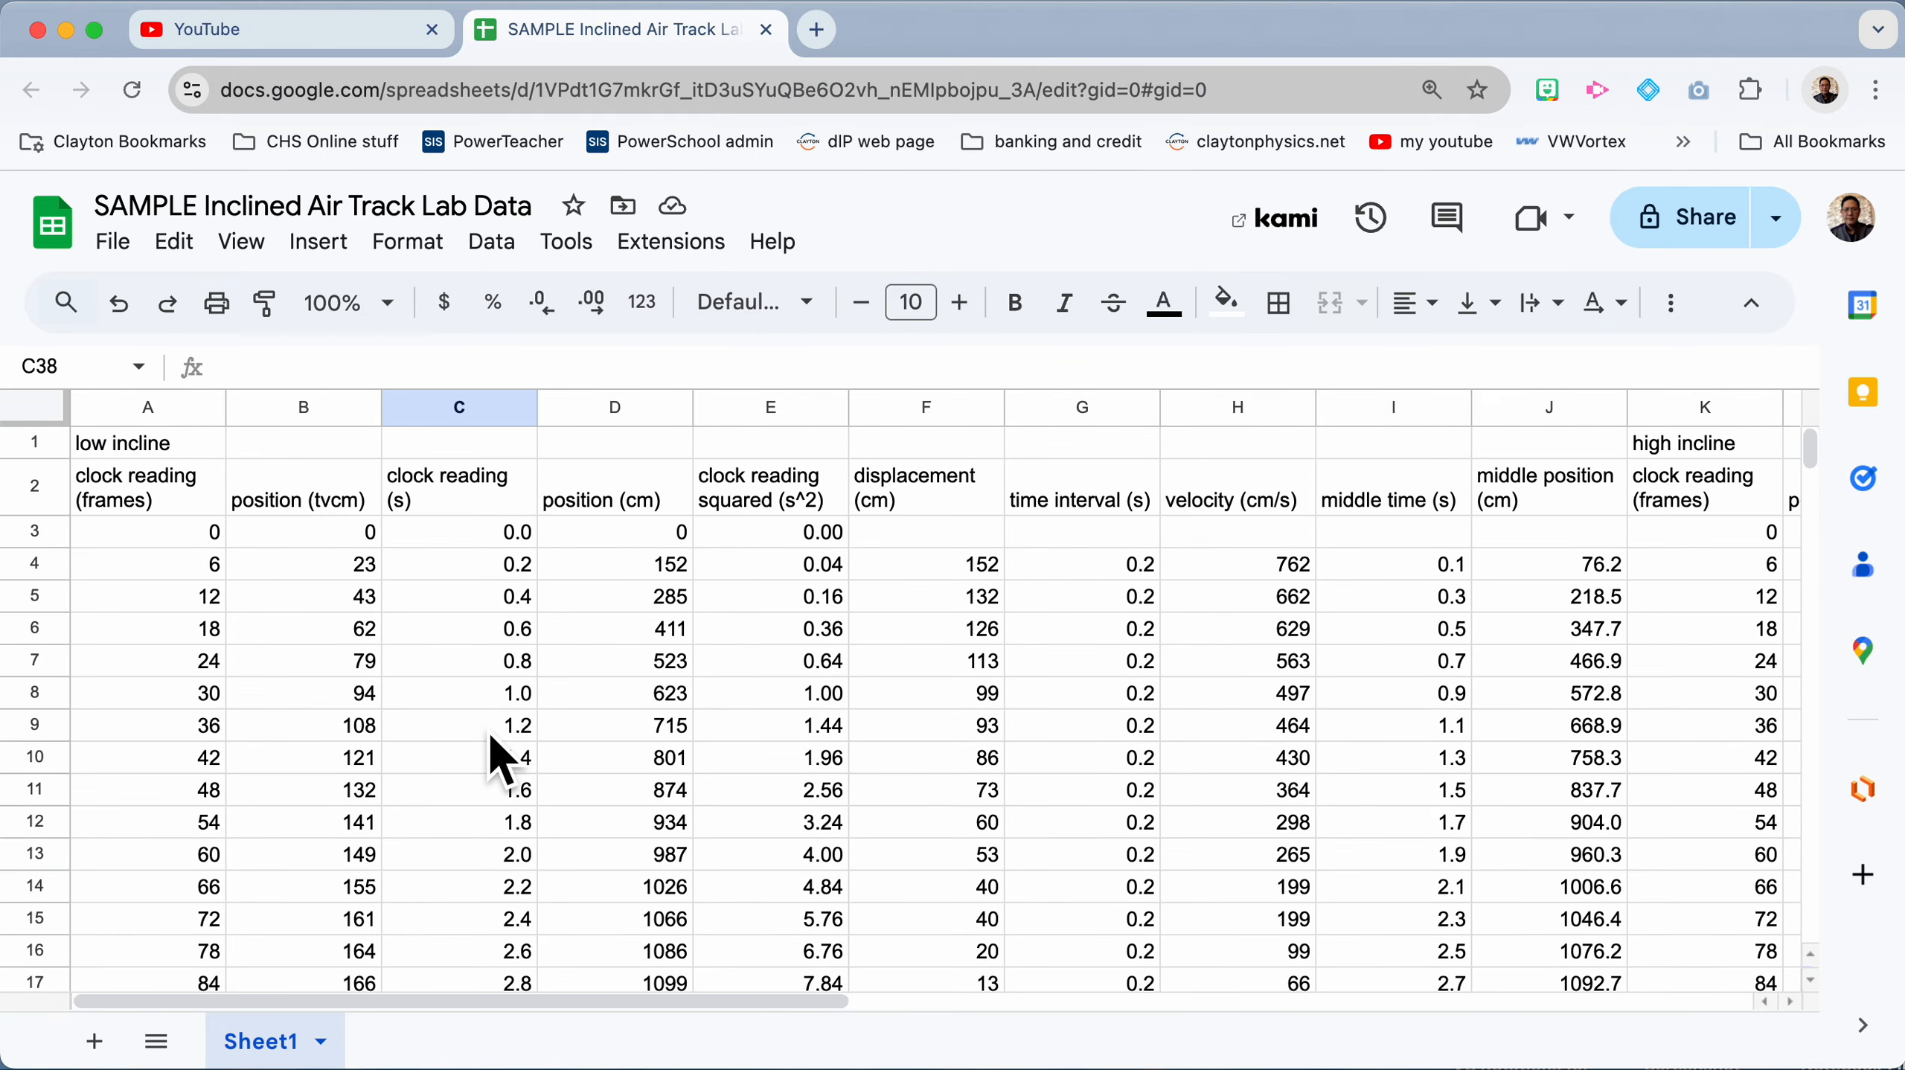
scroll(495, 757, right, 4)
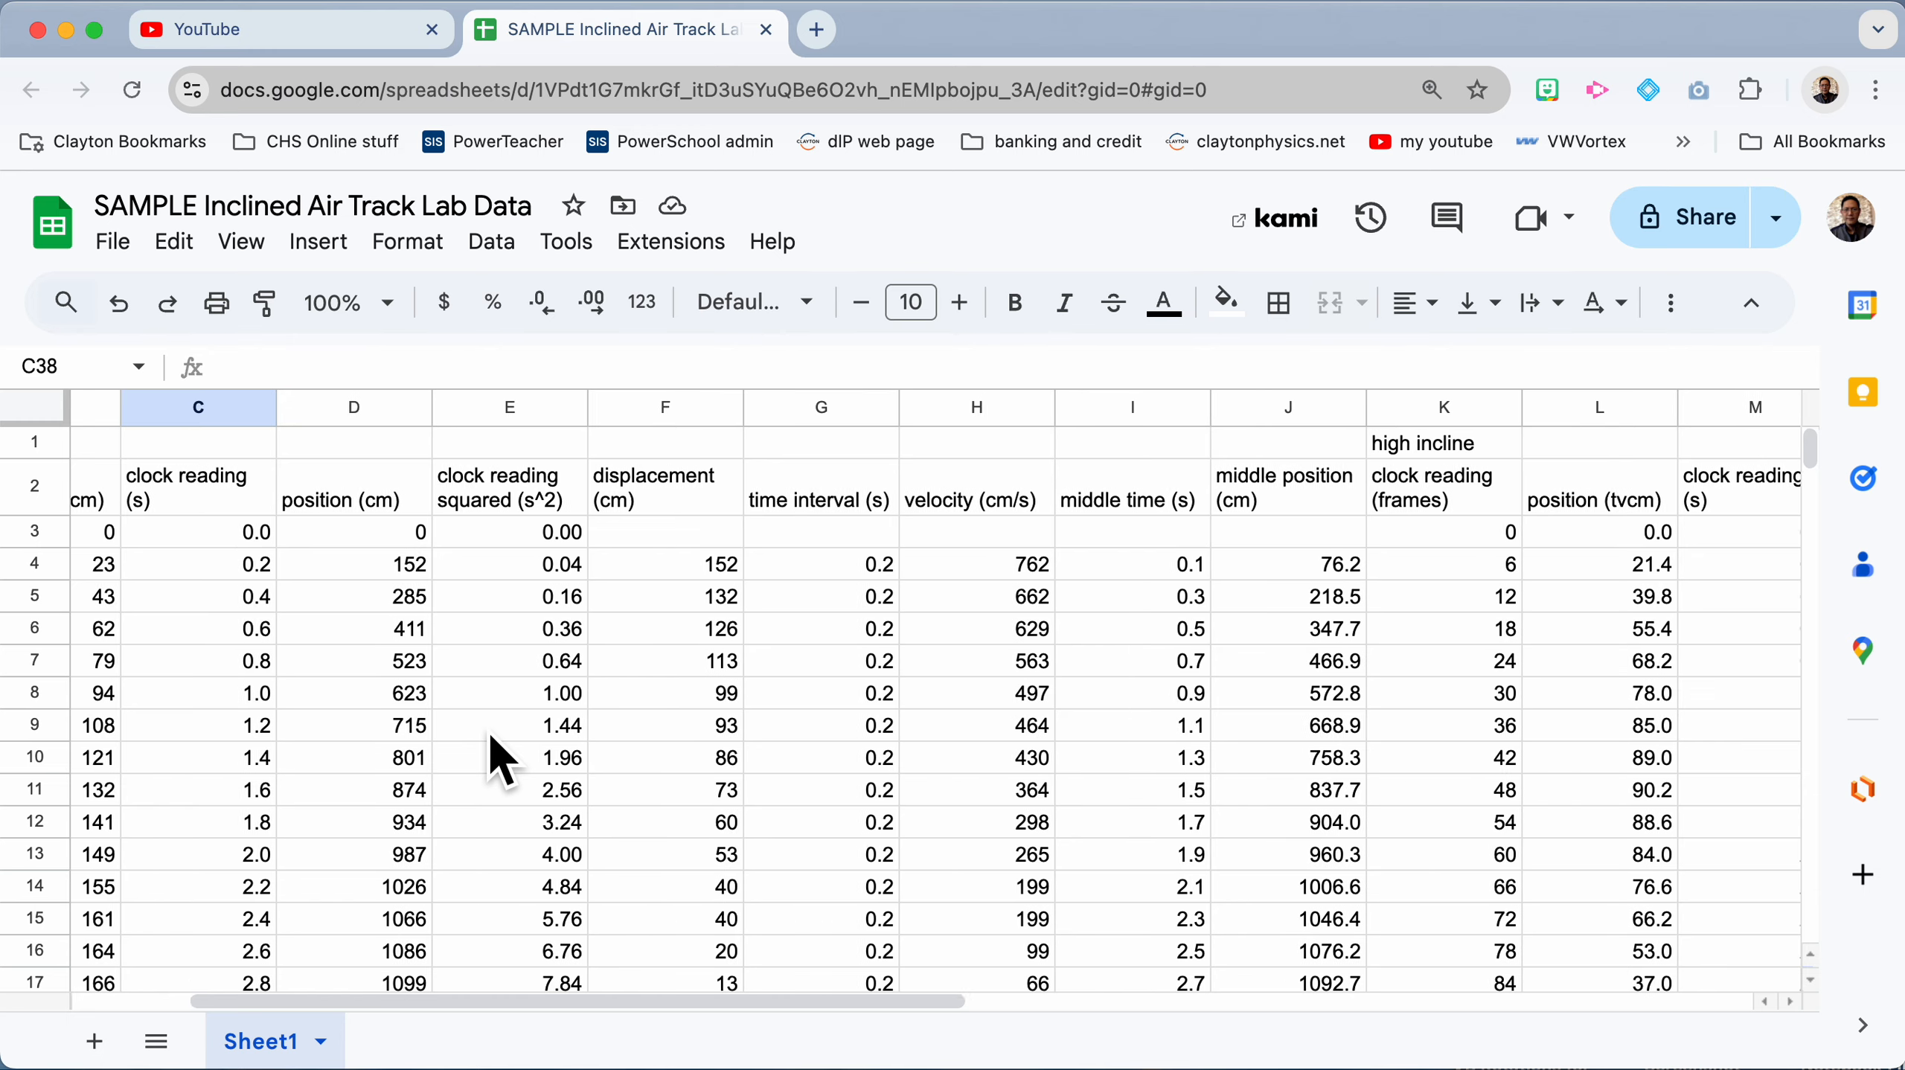
scroll(499, 757, right, 6)
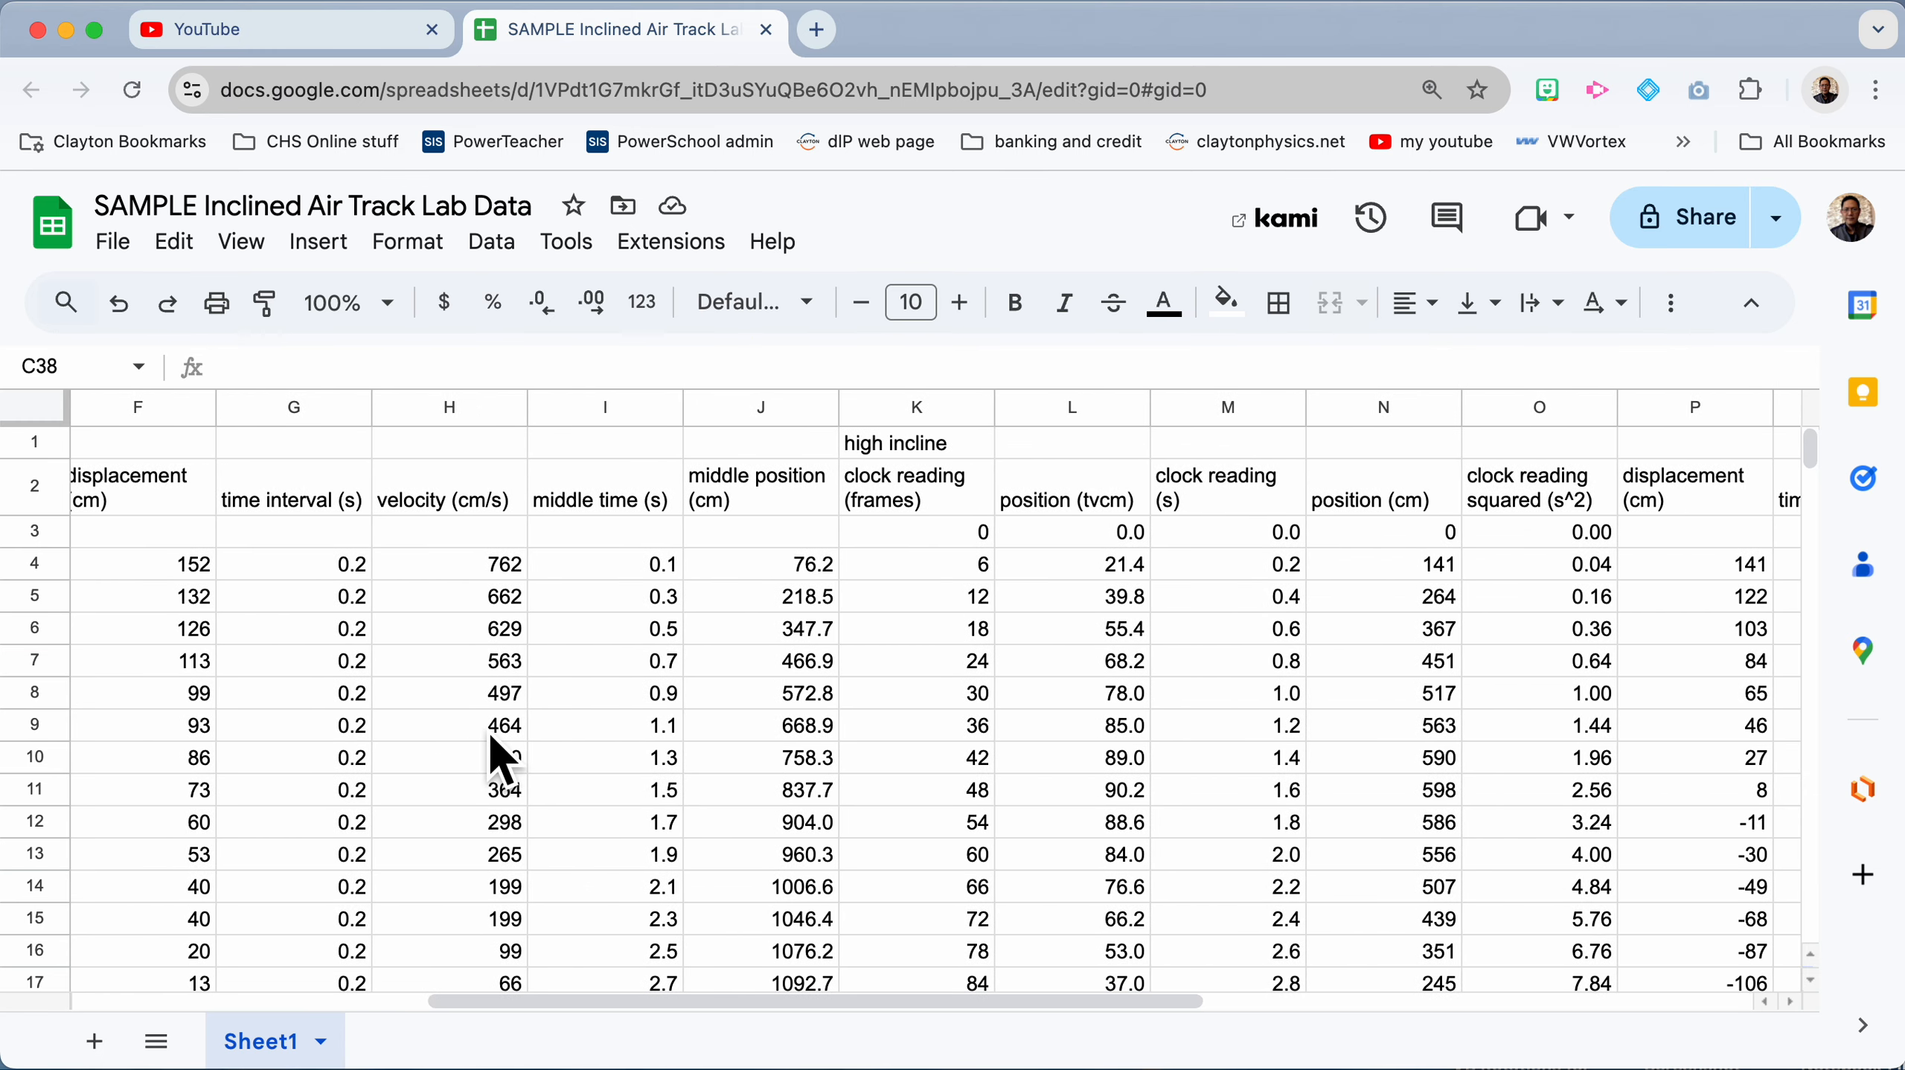
scroll(491, 743, right, 1)
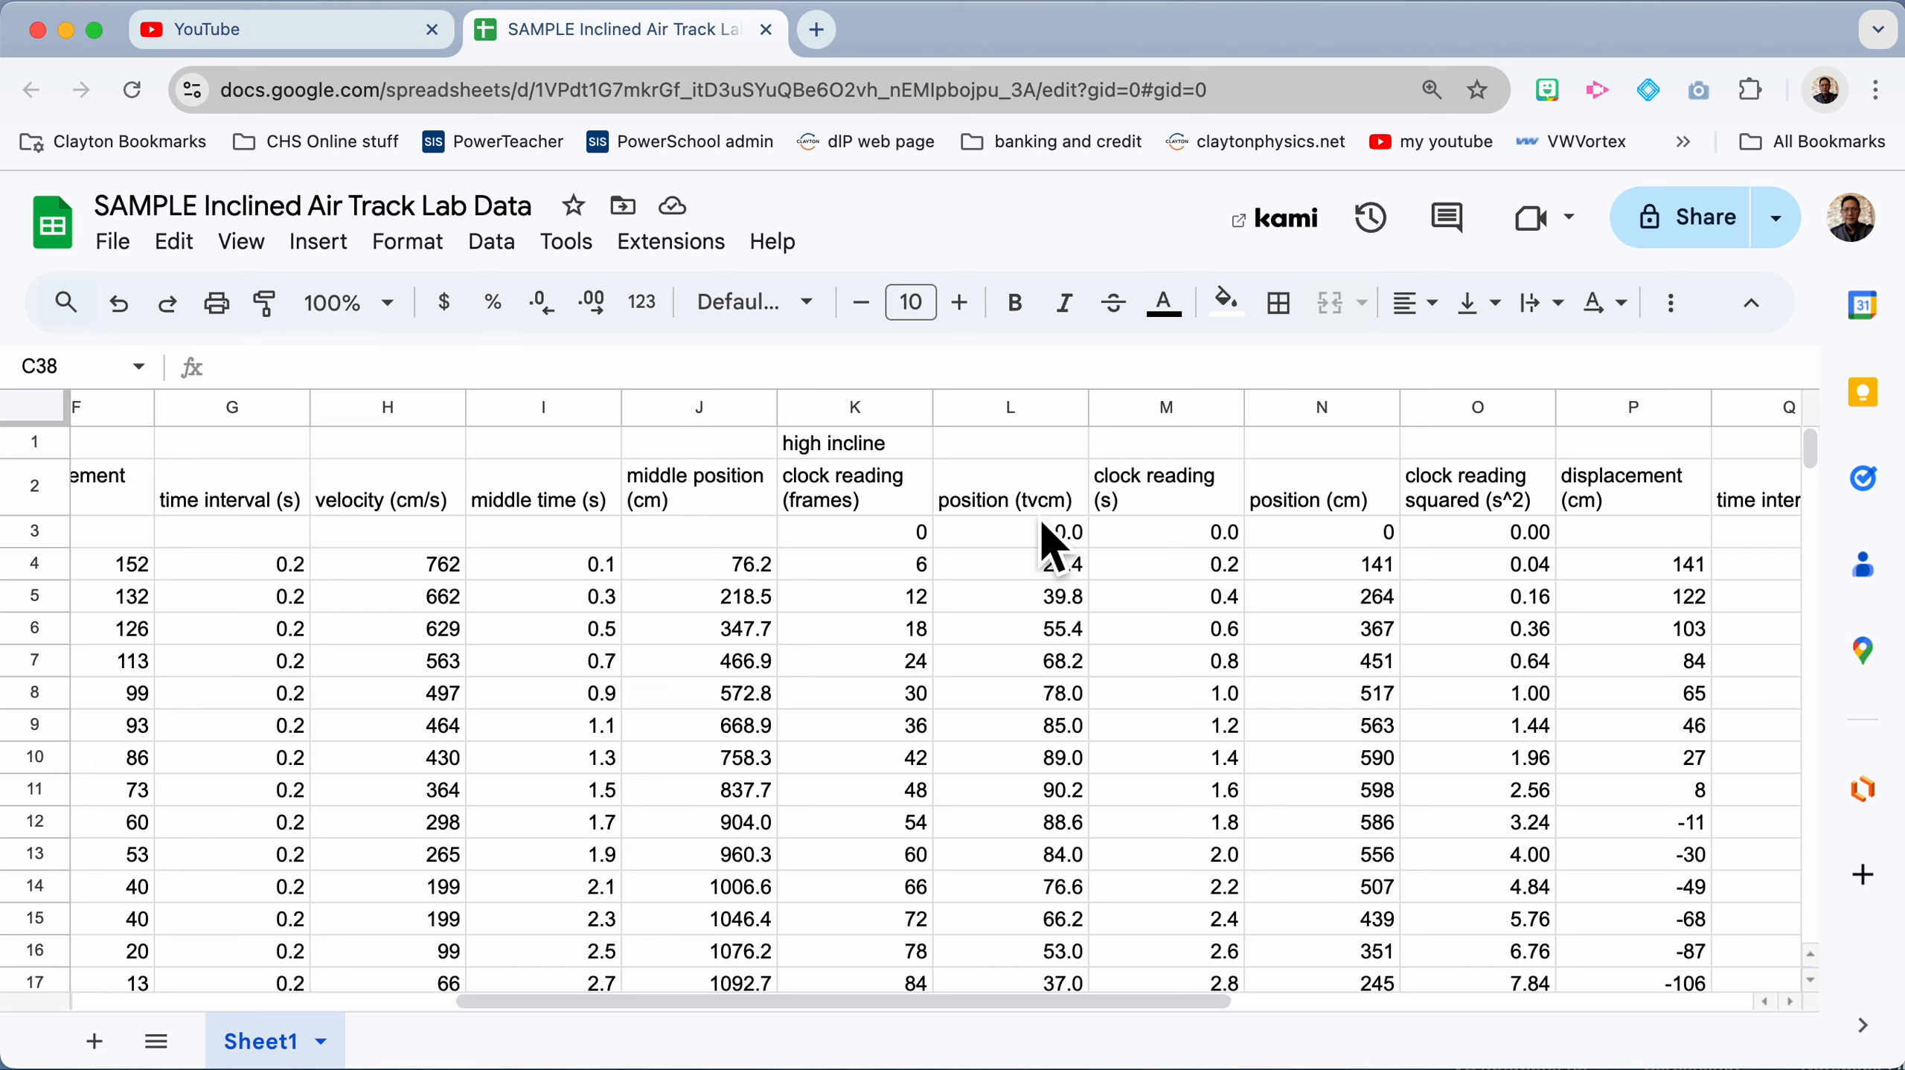
click(1175, 540)
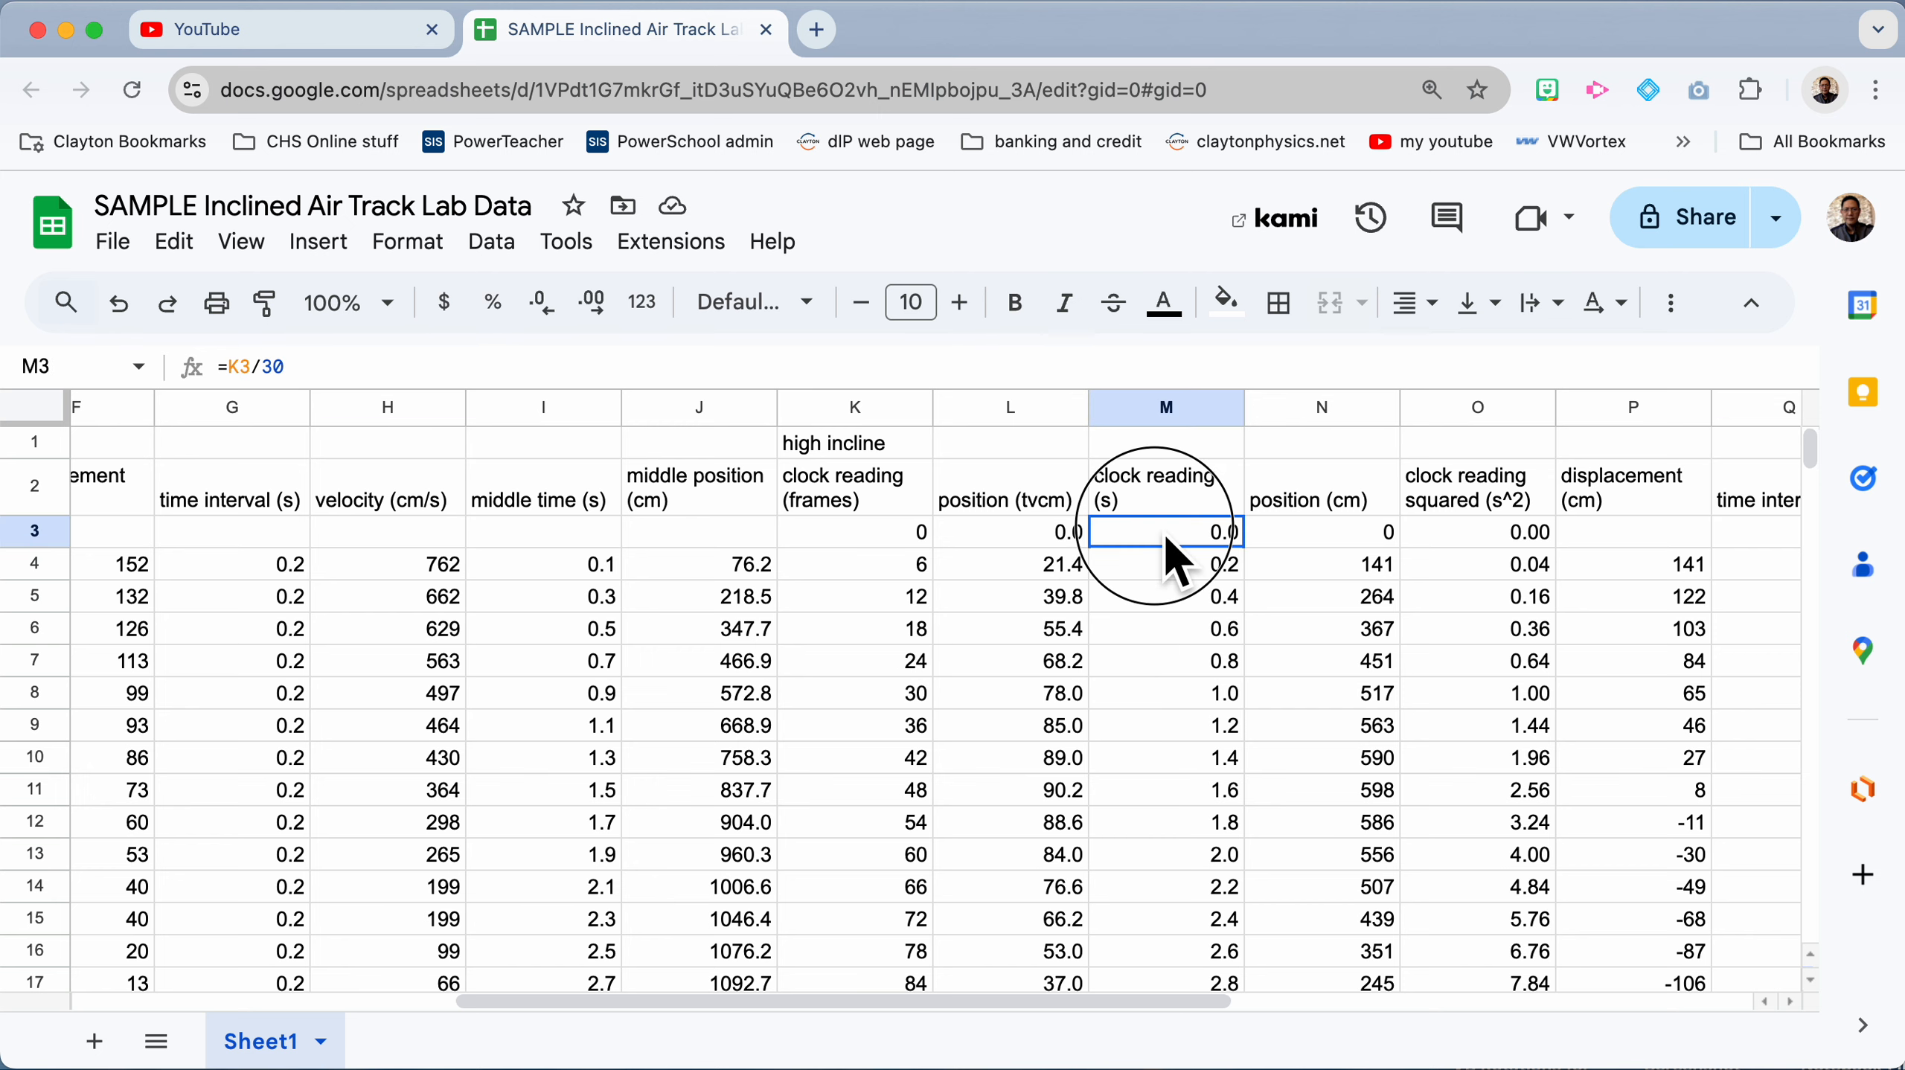
mouse_move(1166, 540)
mouse_down()
mouse_move(1170, 952)
mouse_move(1170, 520)
mouse_move(1170, 539)
mouse_up()
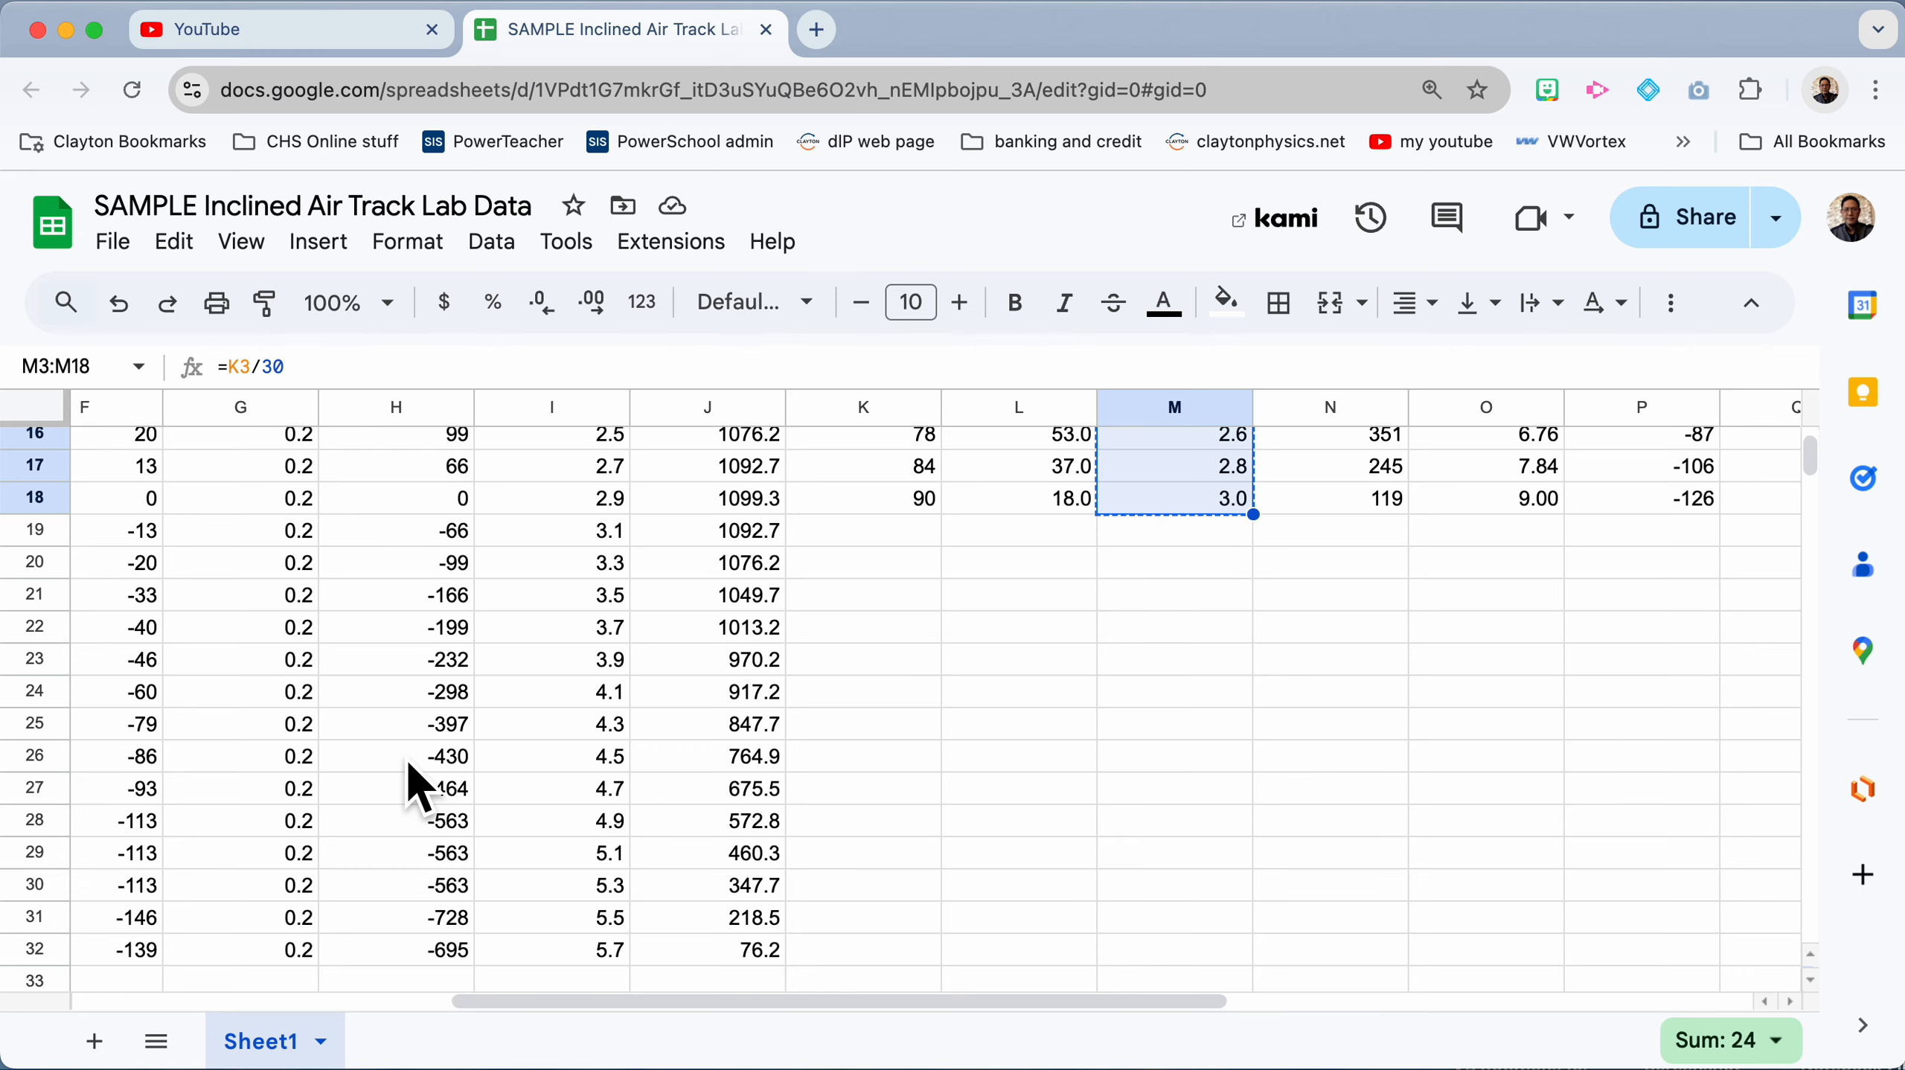
Step: Paste the copied high-incline clock readings as values only at A66, directly below the low-incline clock readings
scroll(406, 759, left, 5)
scroll(406, 759, down, 12)
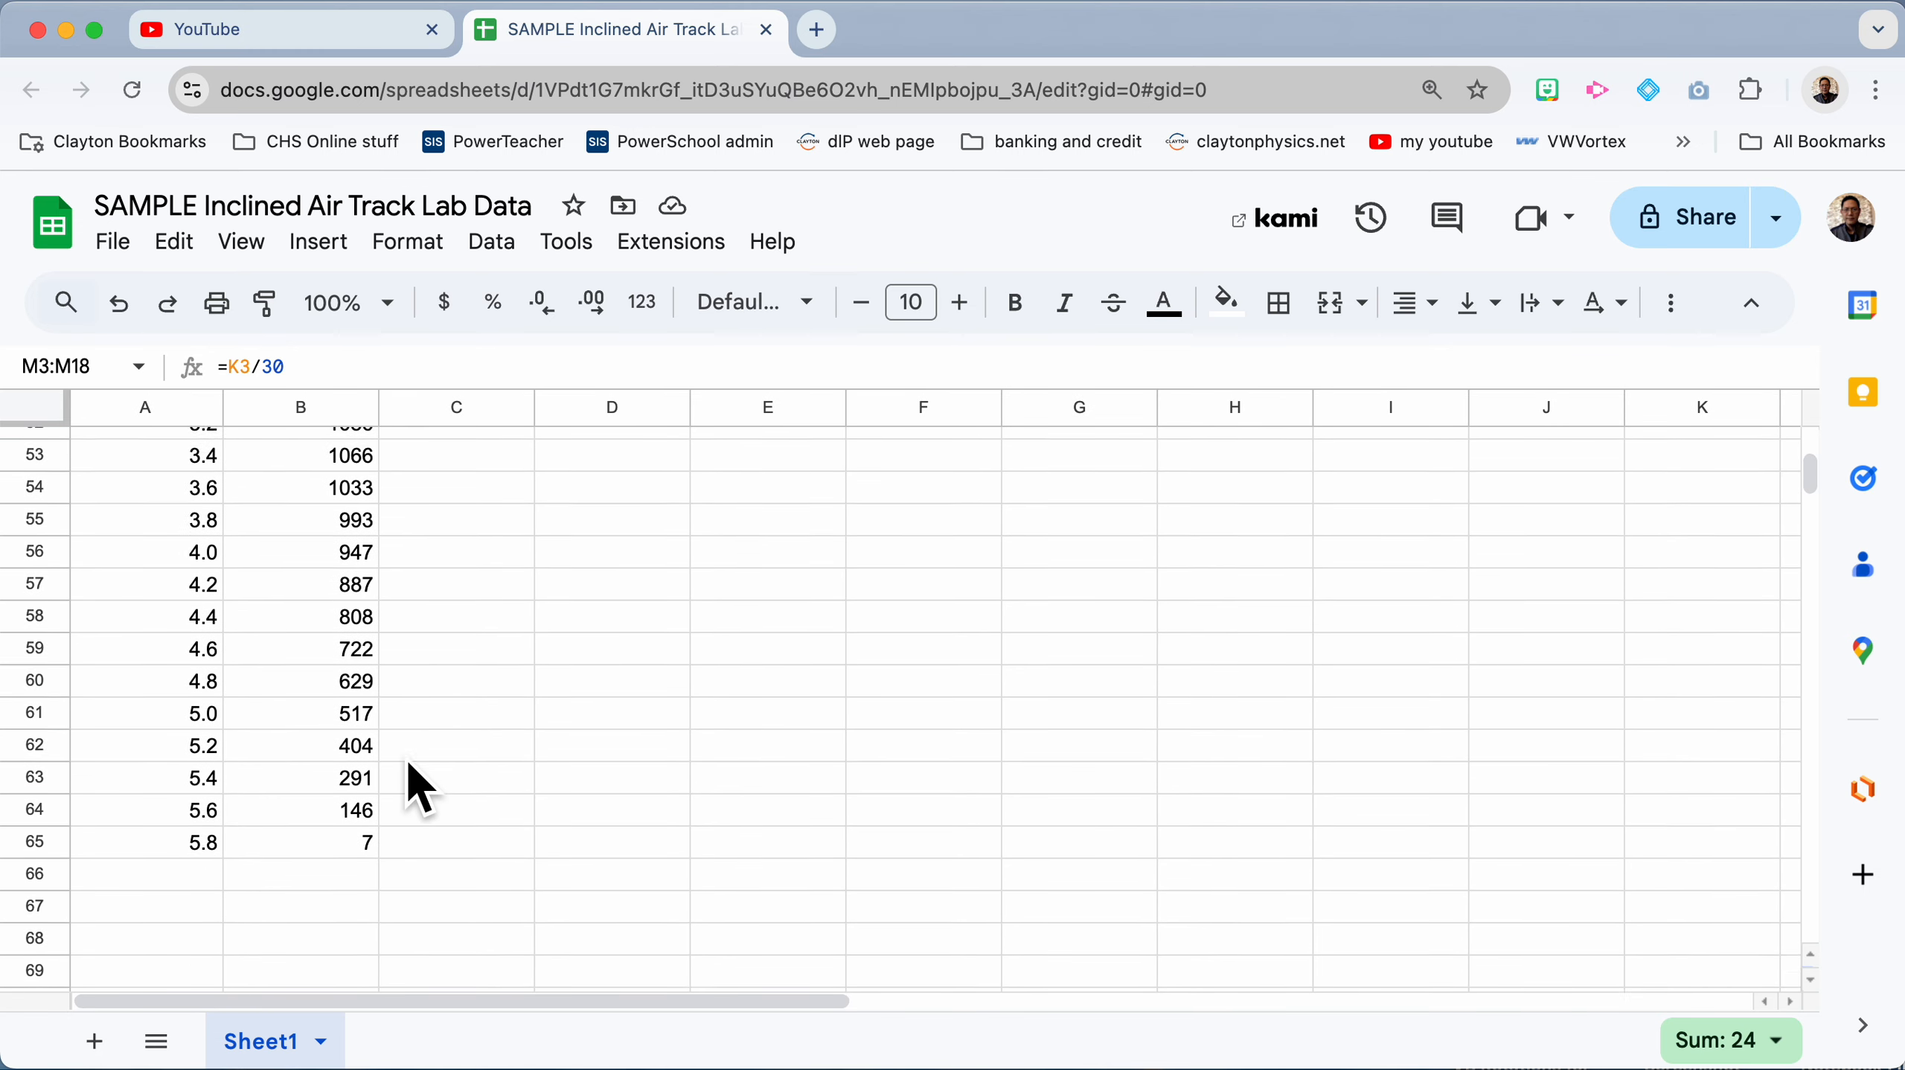
click(224, 814)
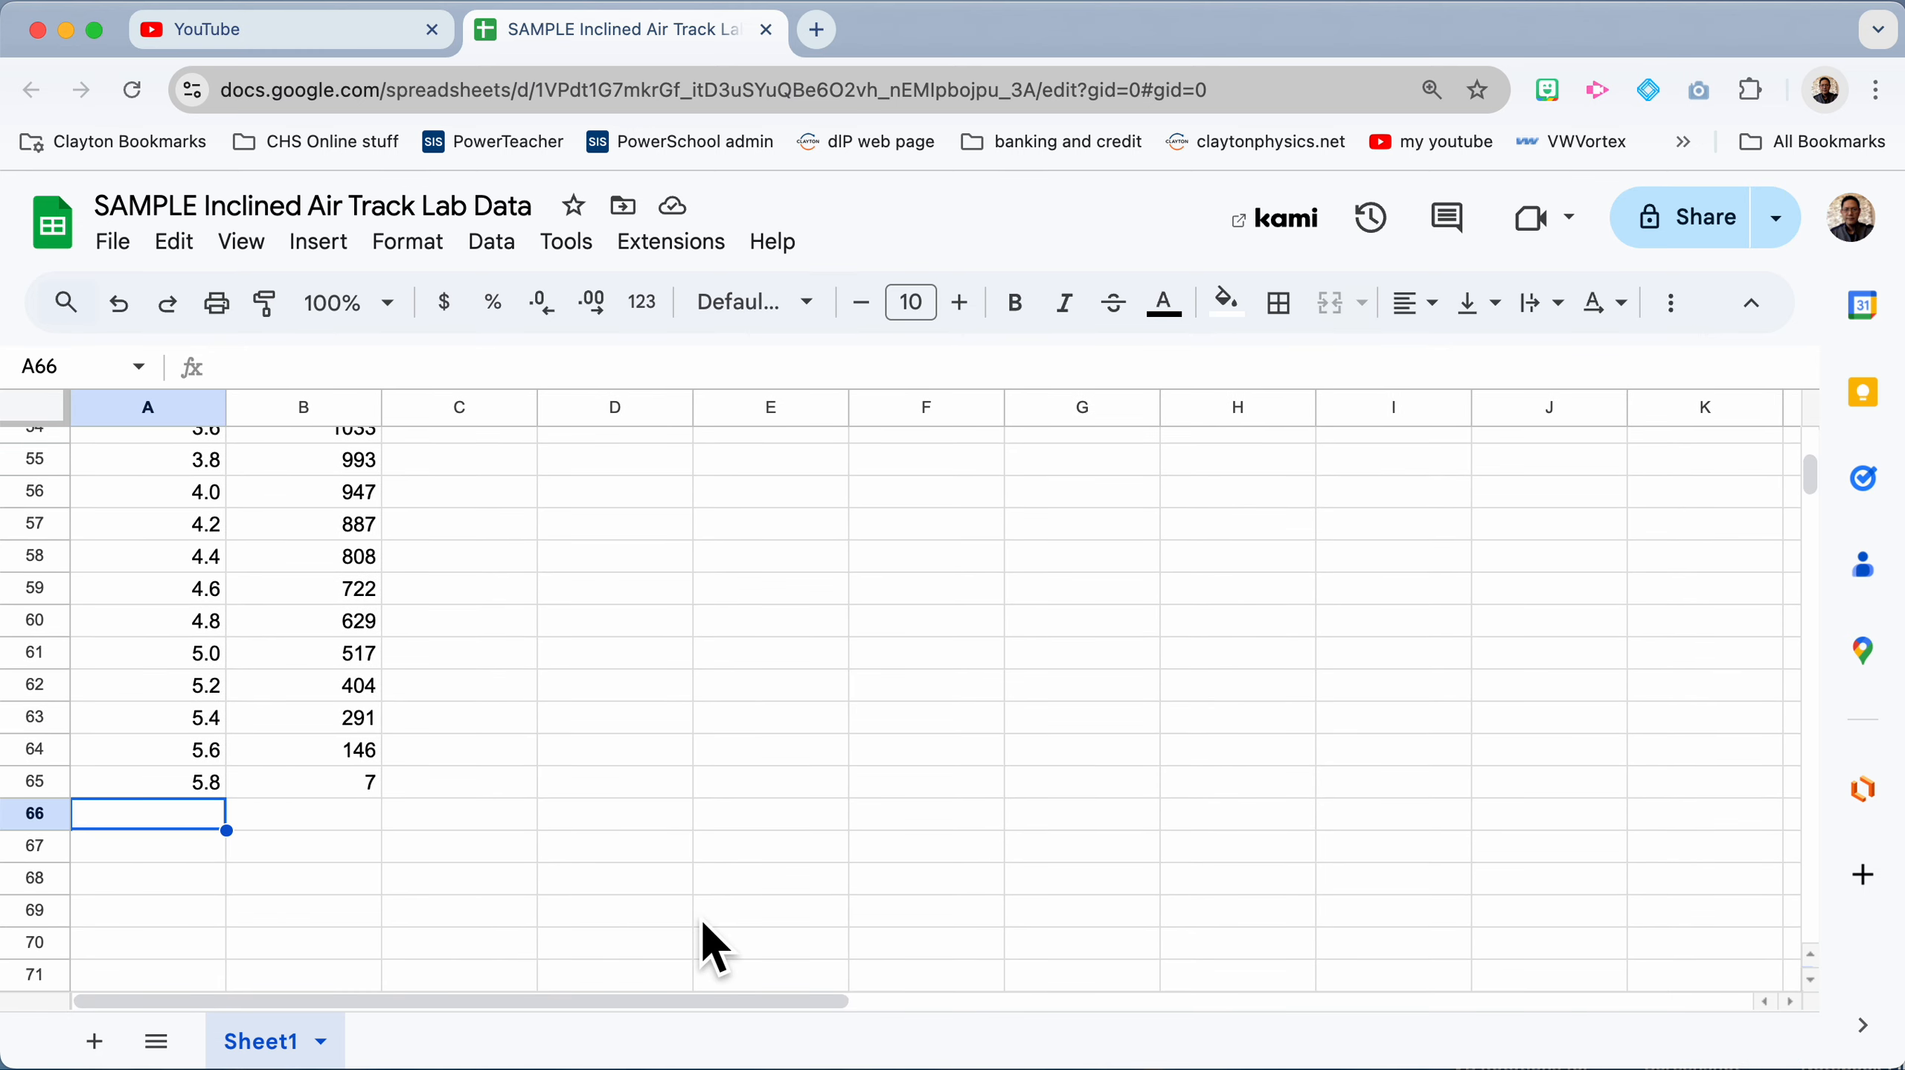
right_click(187, 819)
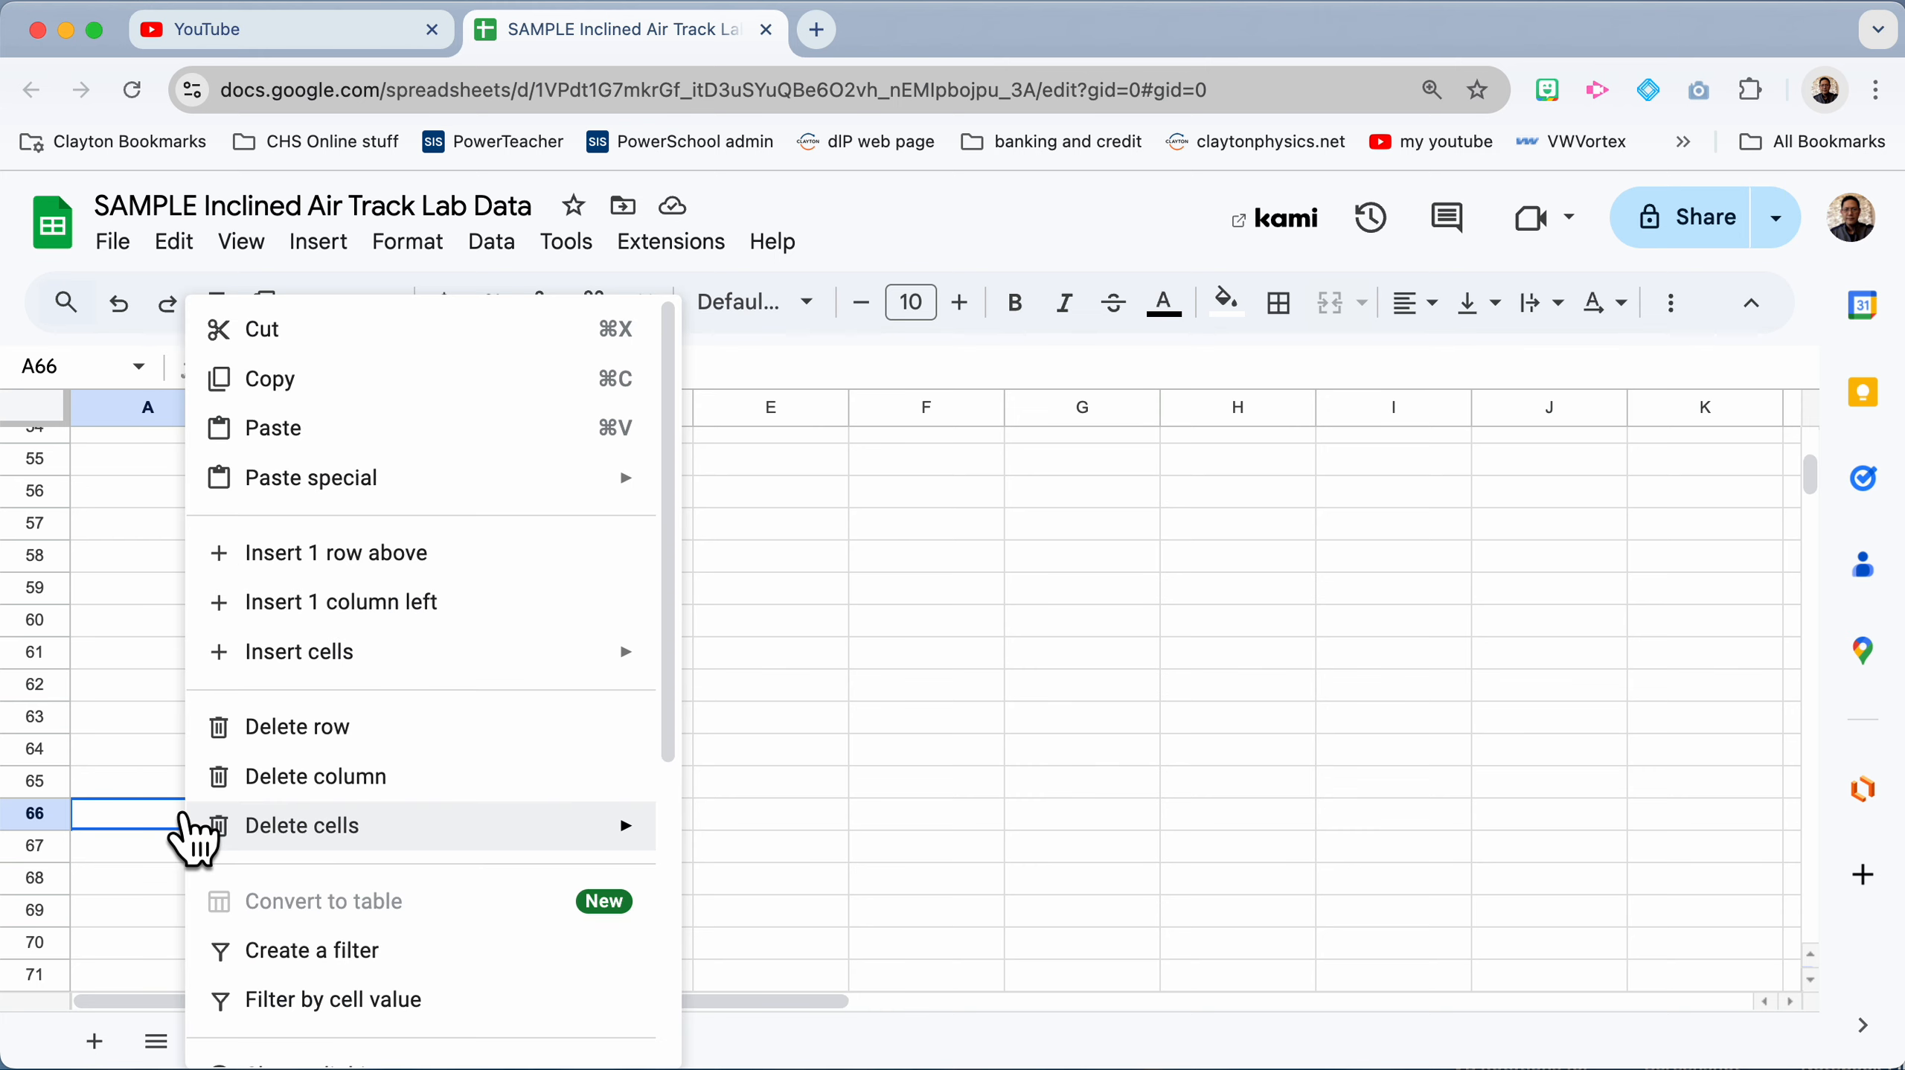
mouse_move(188, 823)
mouse_move(466, 499)
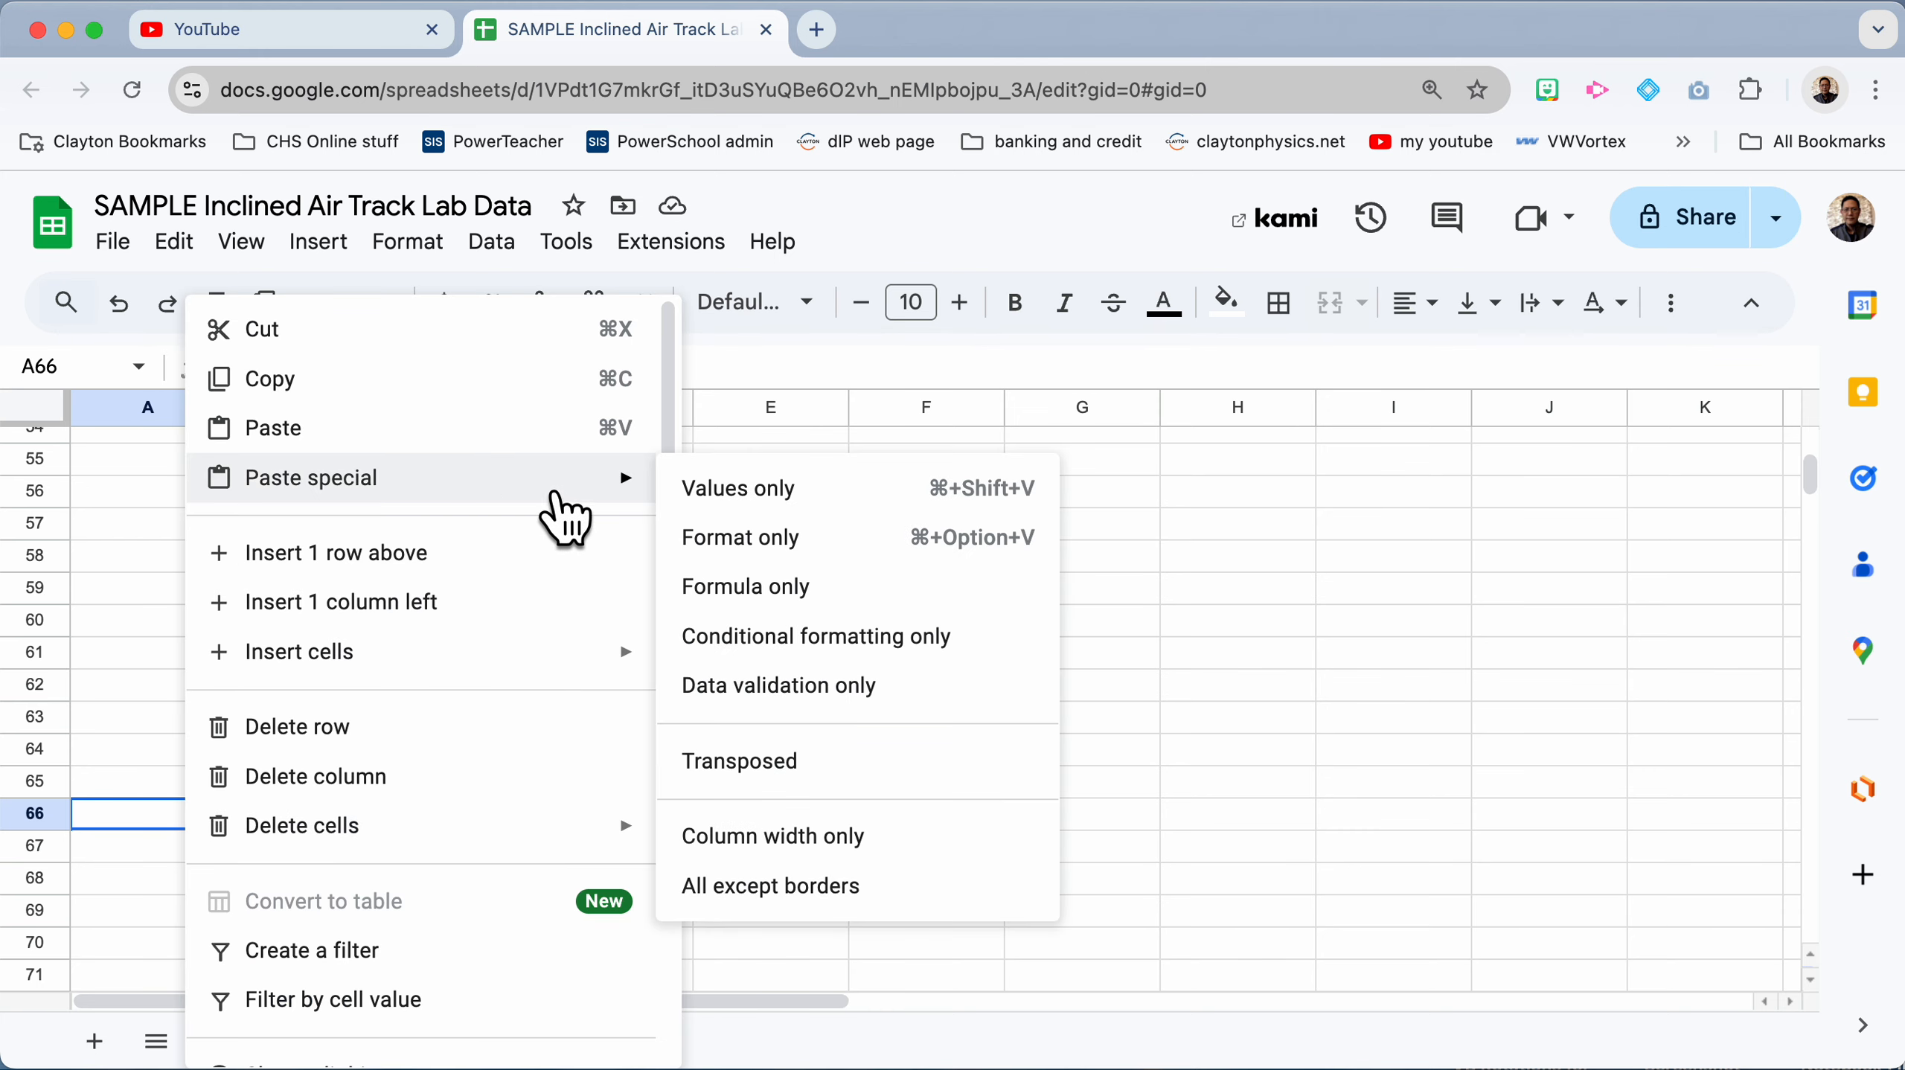
click(736, 489)
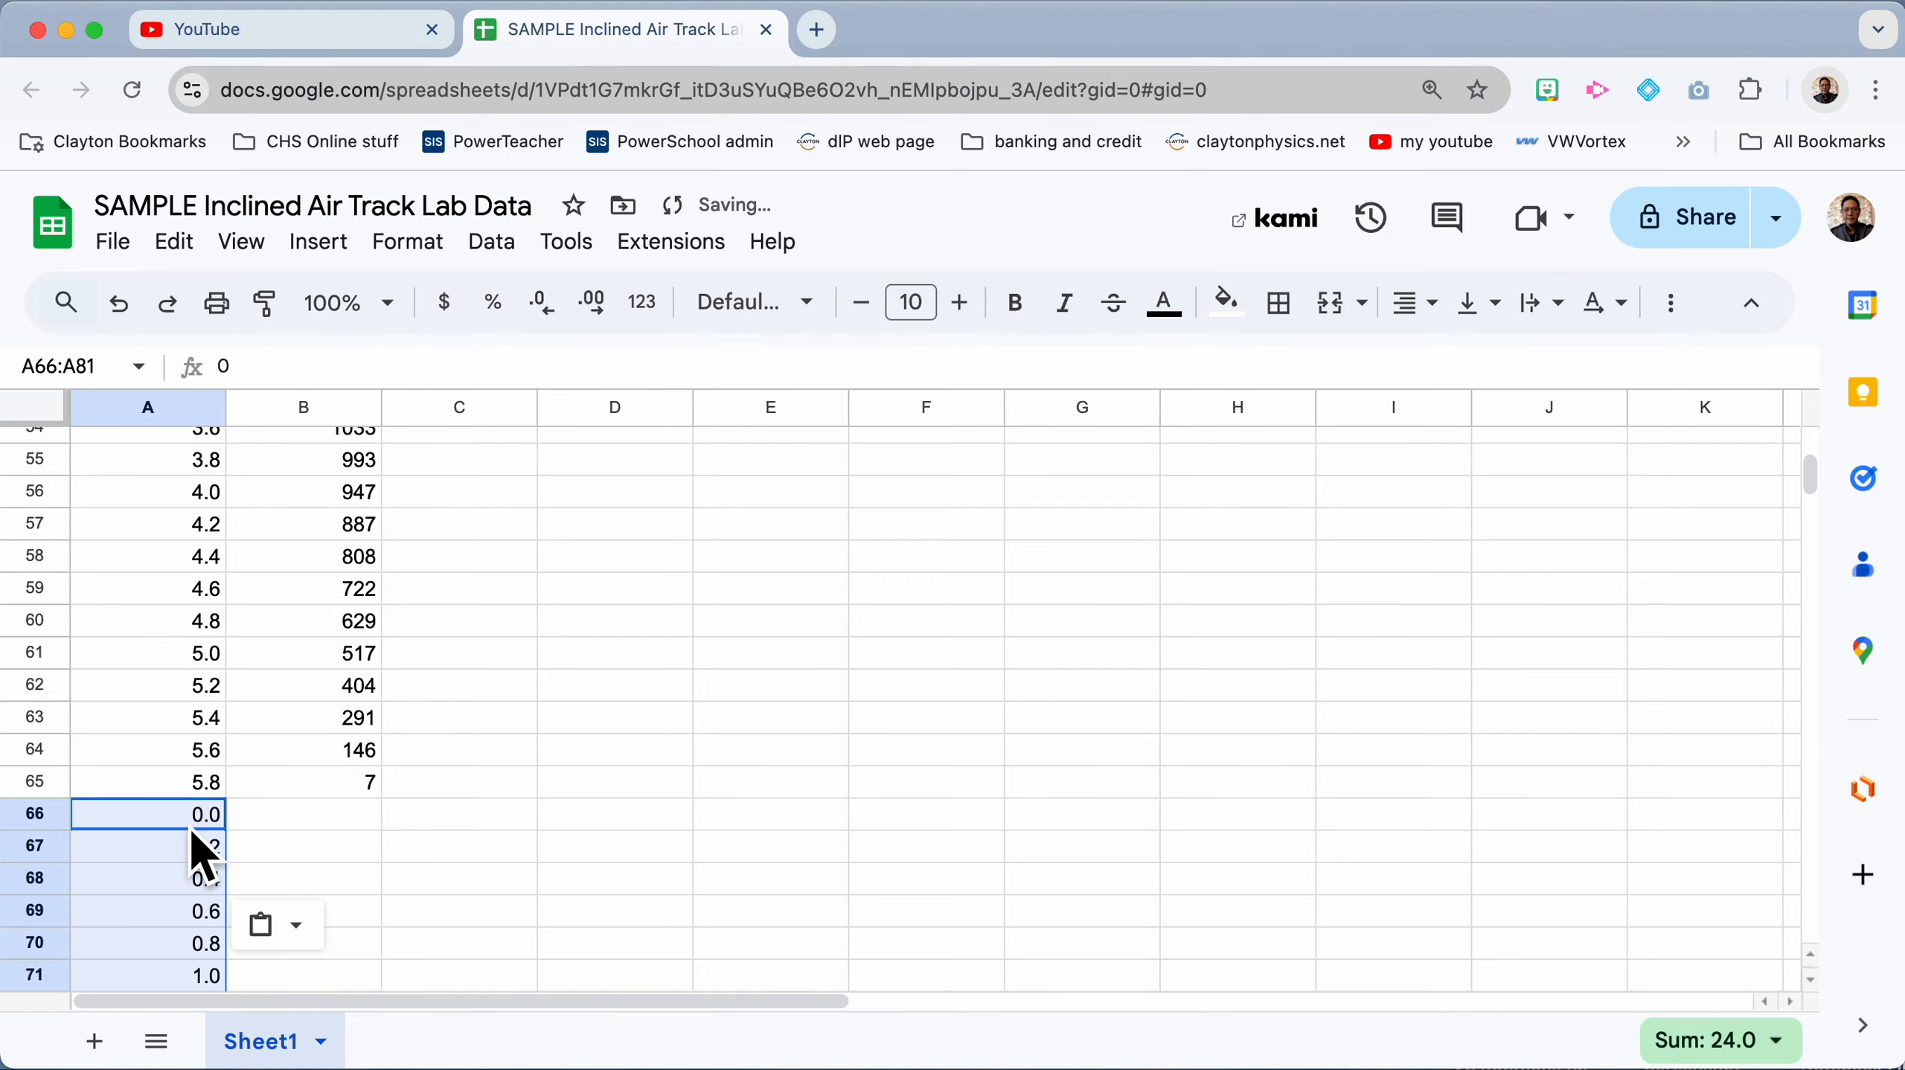
Step: Copy the high-incline position (cm) values from N3:N18, without the header
scroll(911, 648, up, 15)
scroll(937, 643, right, 3)
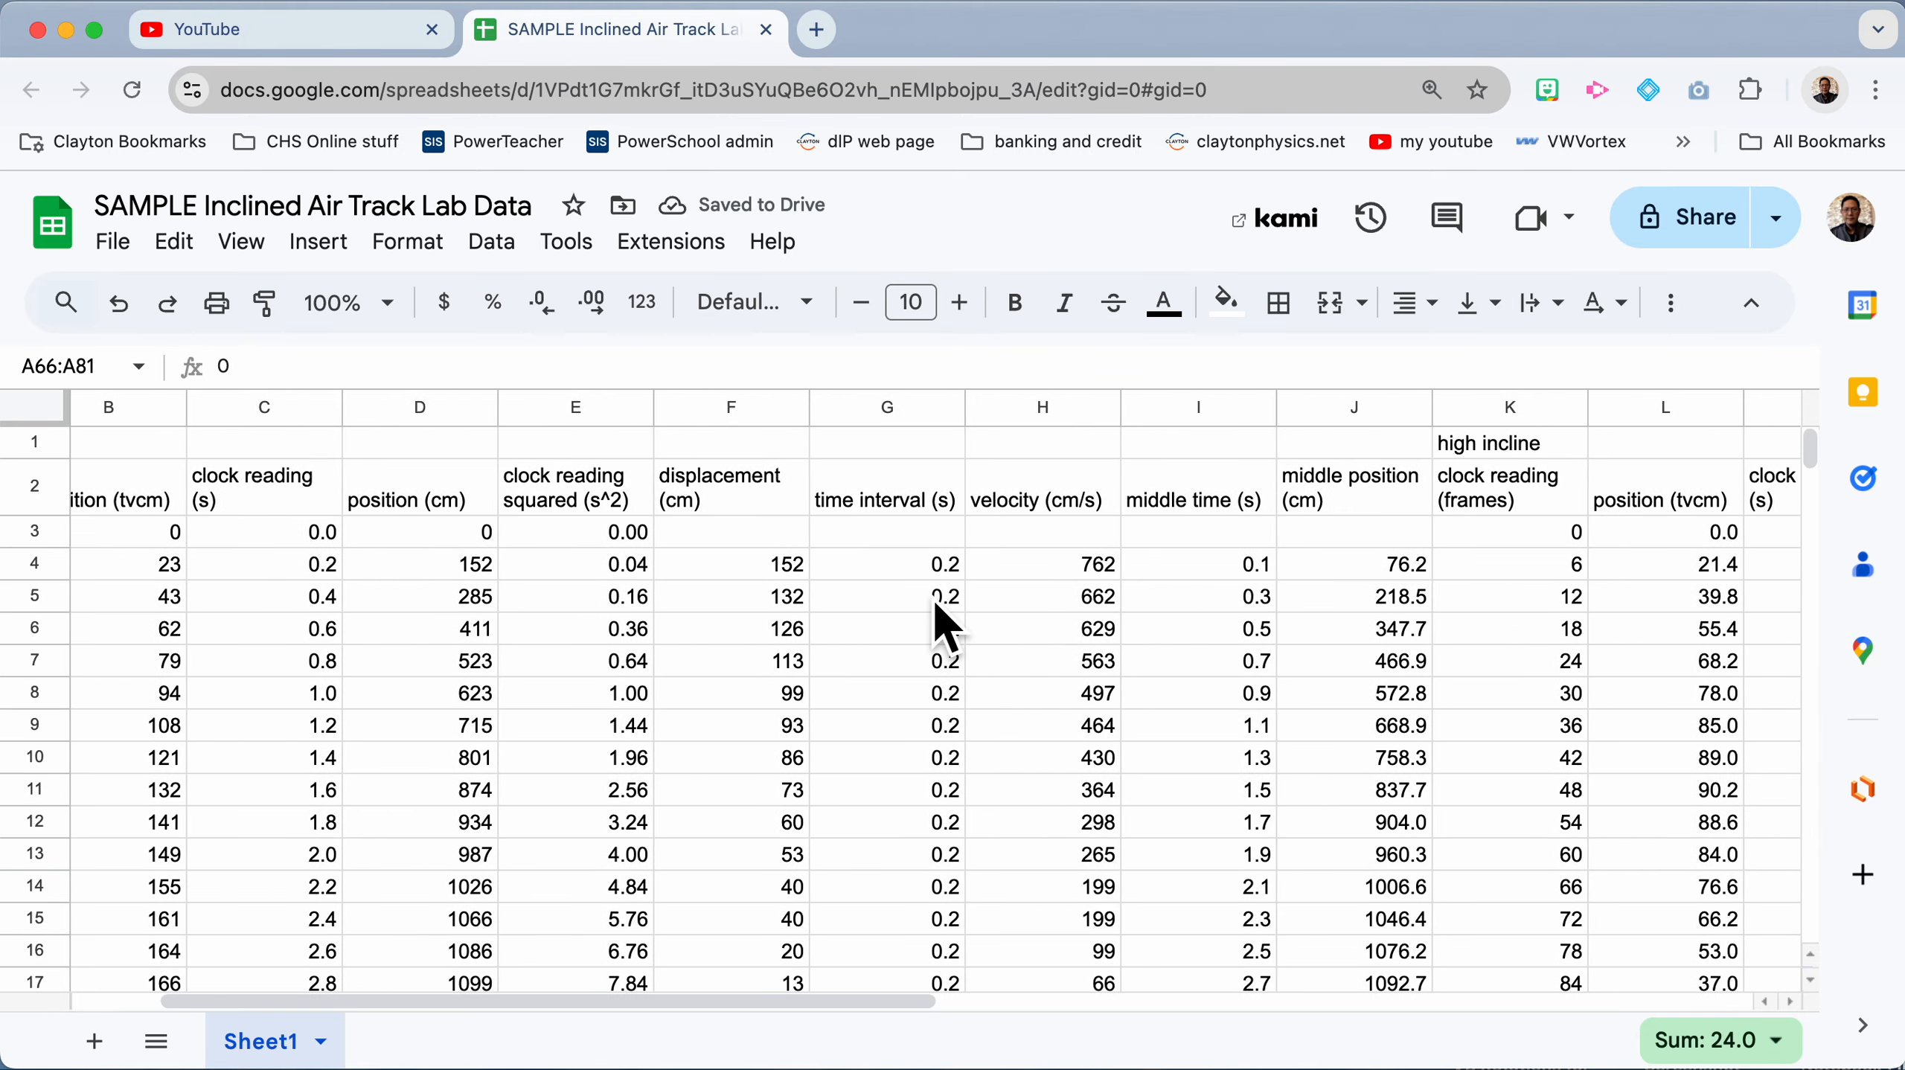
scroll(934, 598, right, 8)
scroll(934, 598, right, 1)
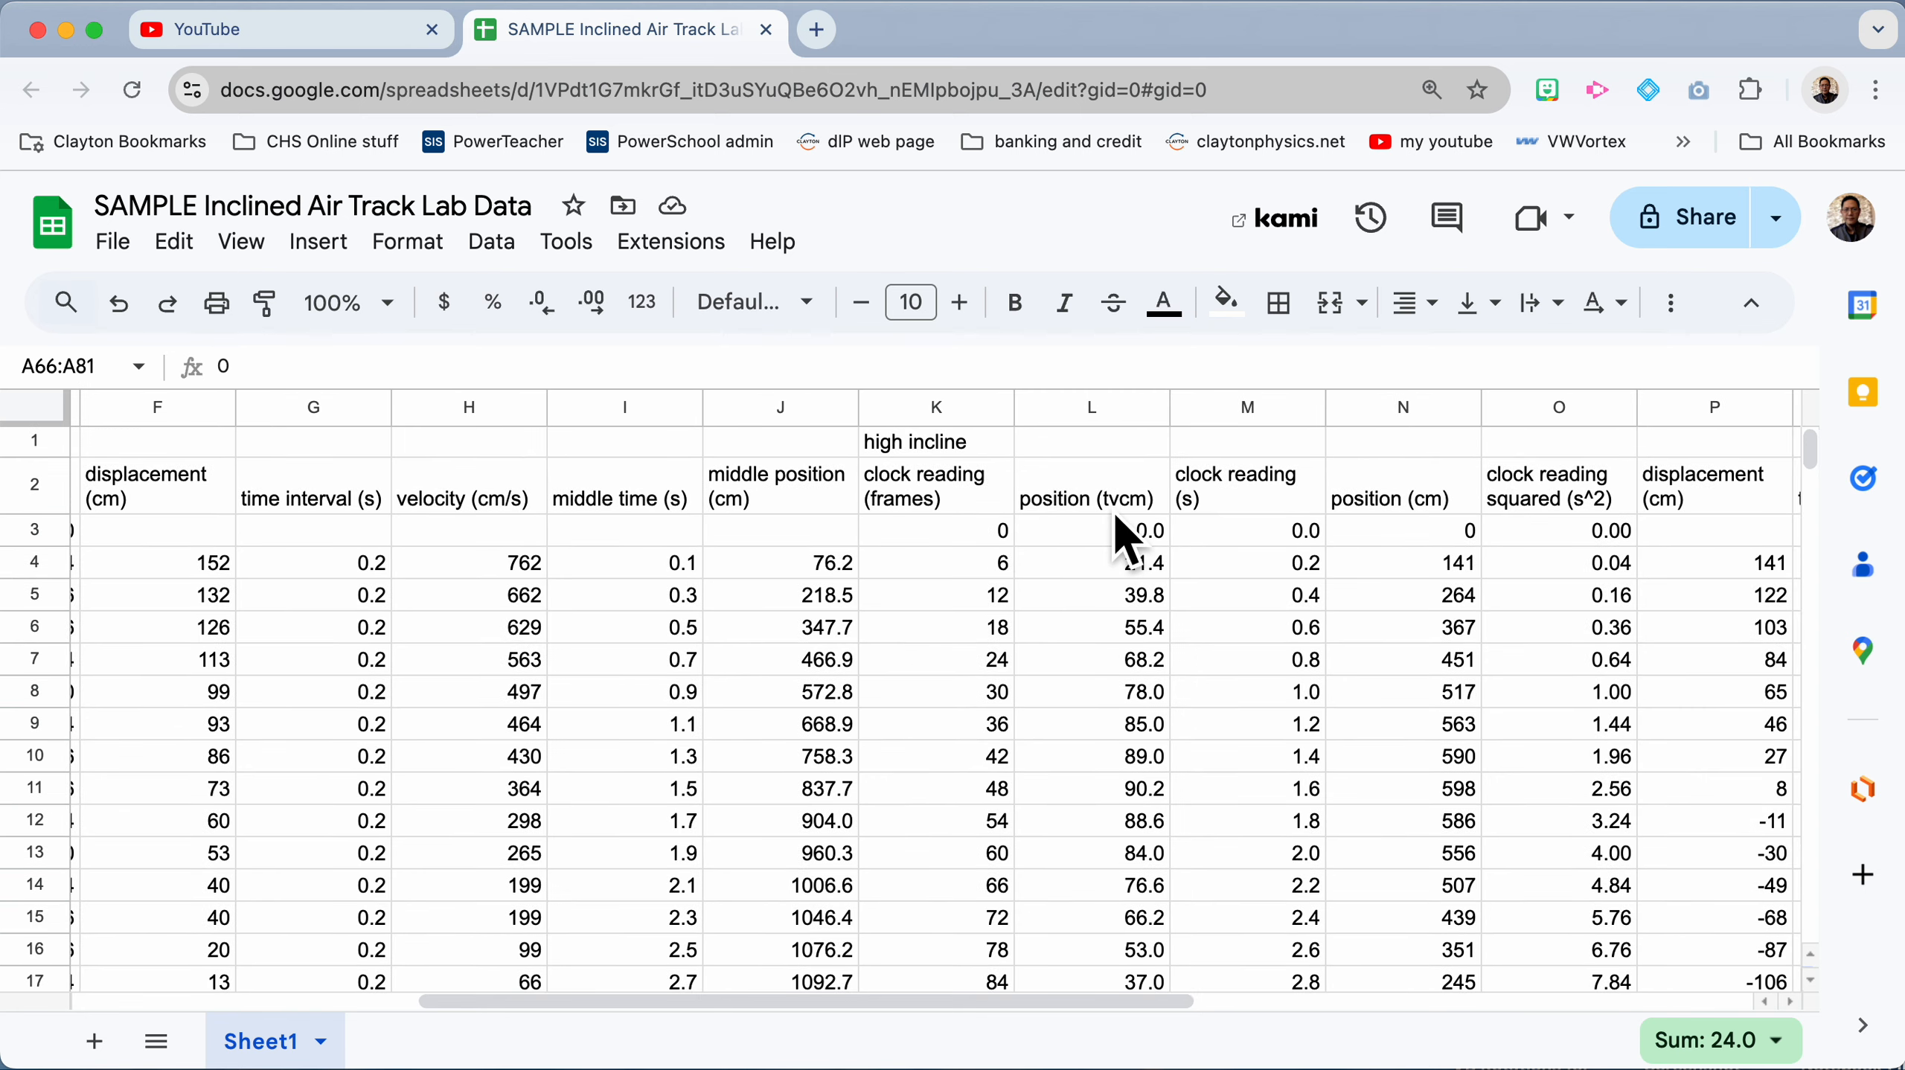
scroll(1286, 524, right, 2)
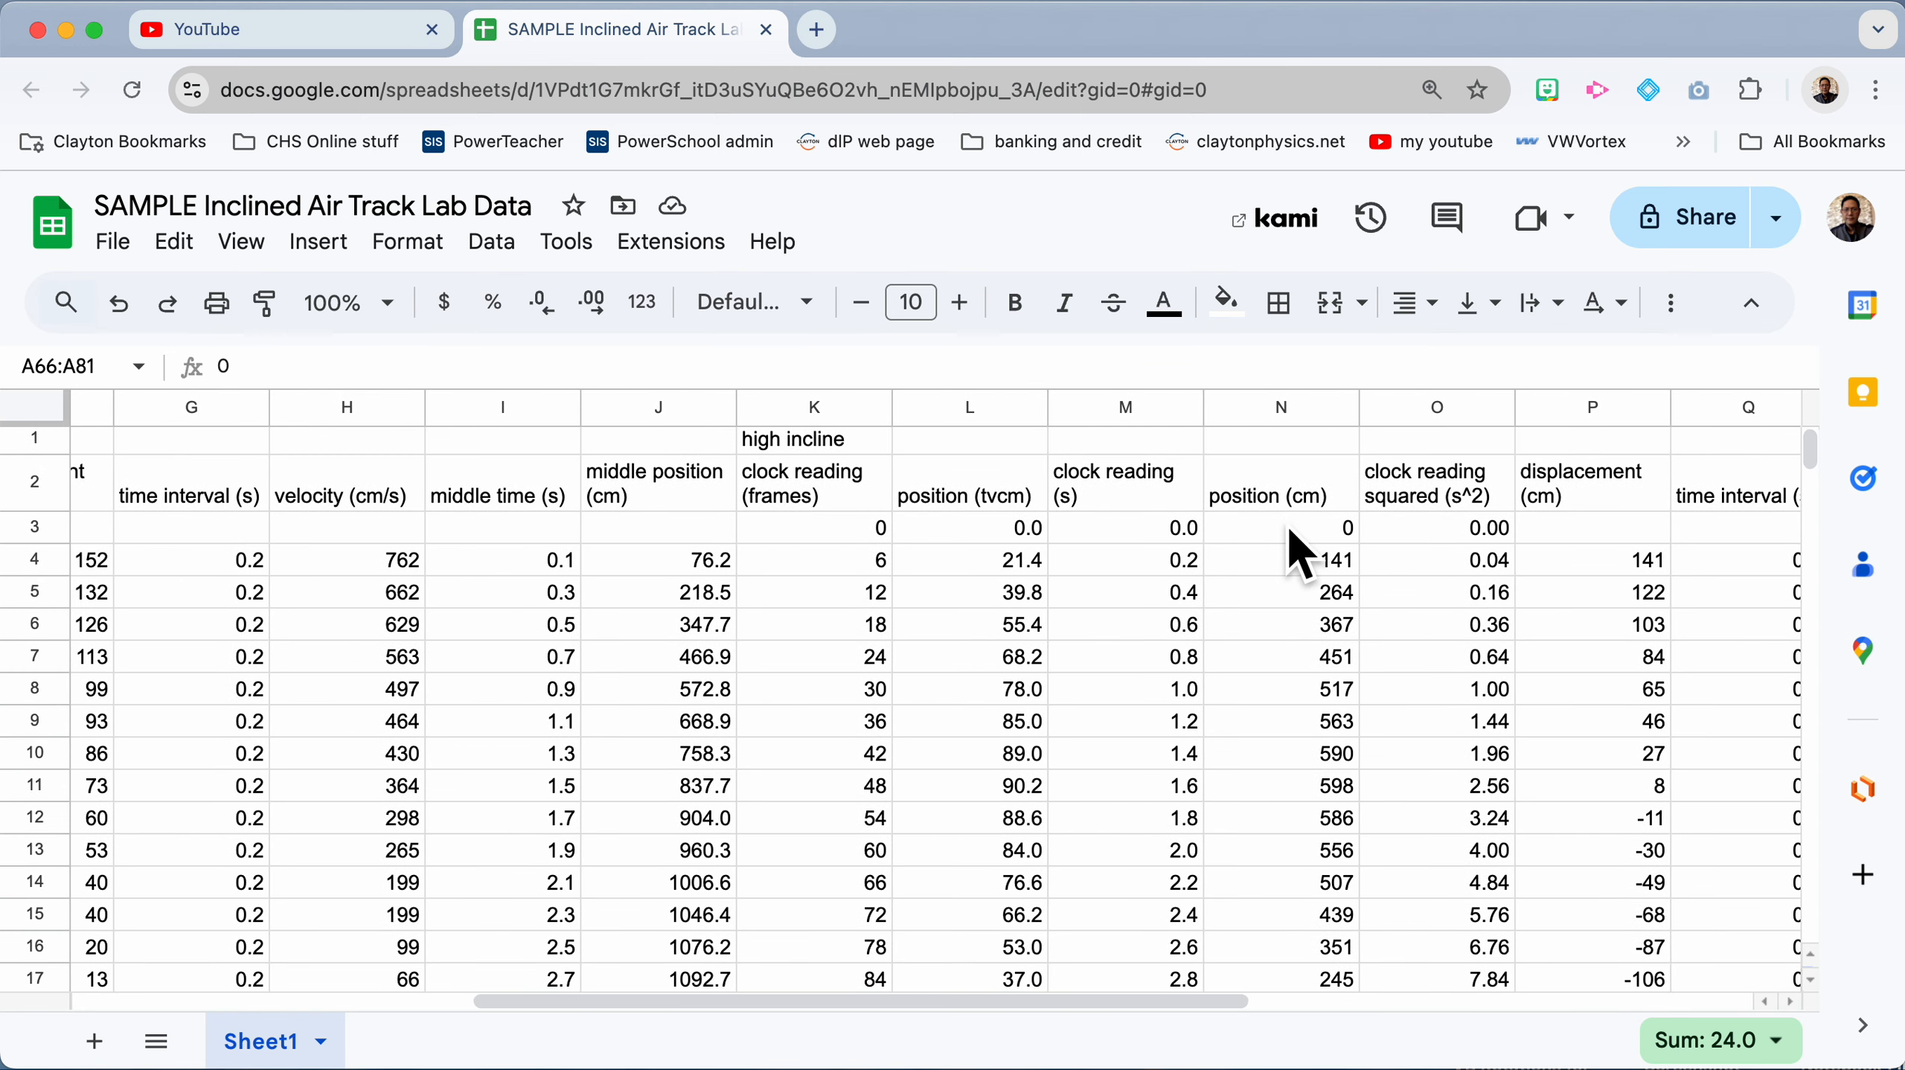
drag(1342, 528, 1323, 584)
key(super+c)
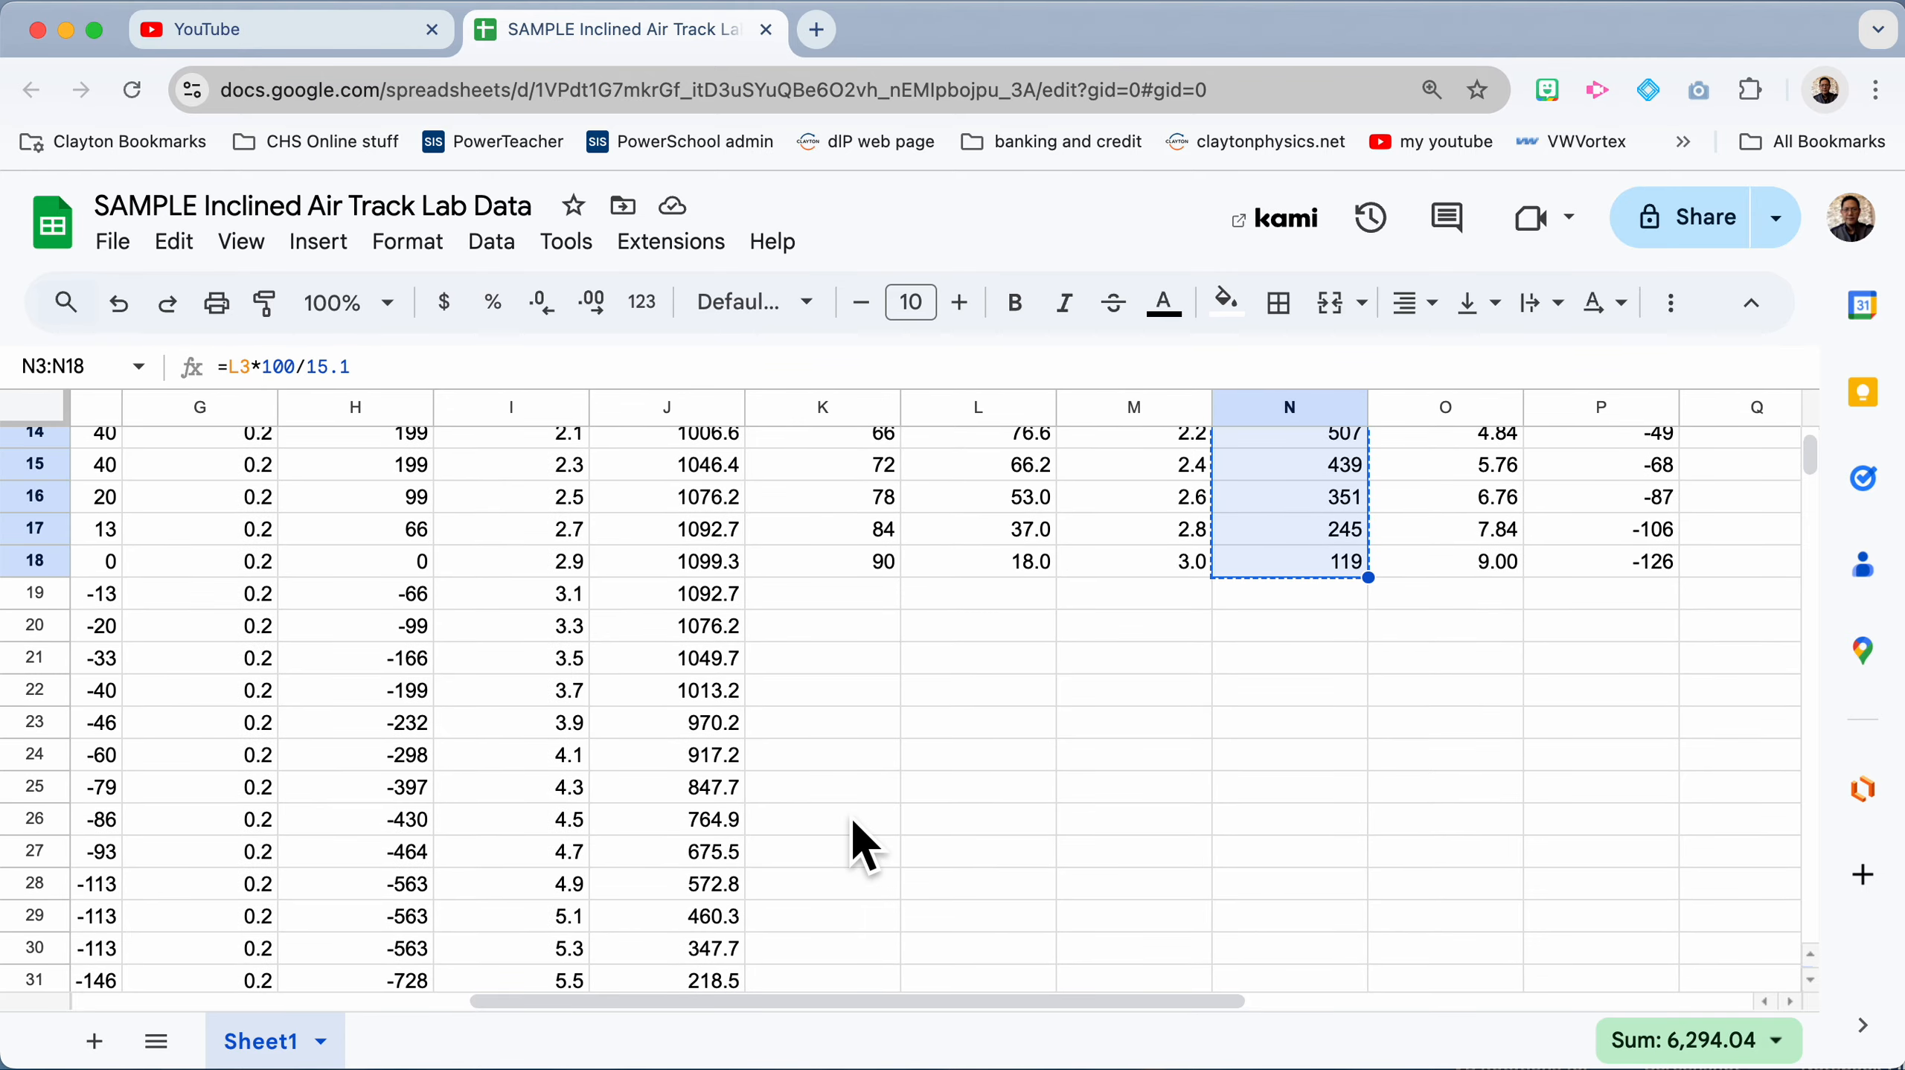
Step: Paste the copied high-incline positions as values only at C66, beside the matching clock readings and one column past the low-incline positions
click(857, 821)
scroll(857, 822, left, 6)
scroll(858, 822, down, 13)
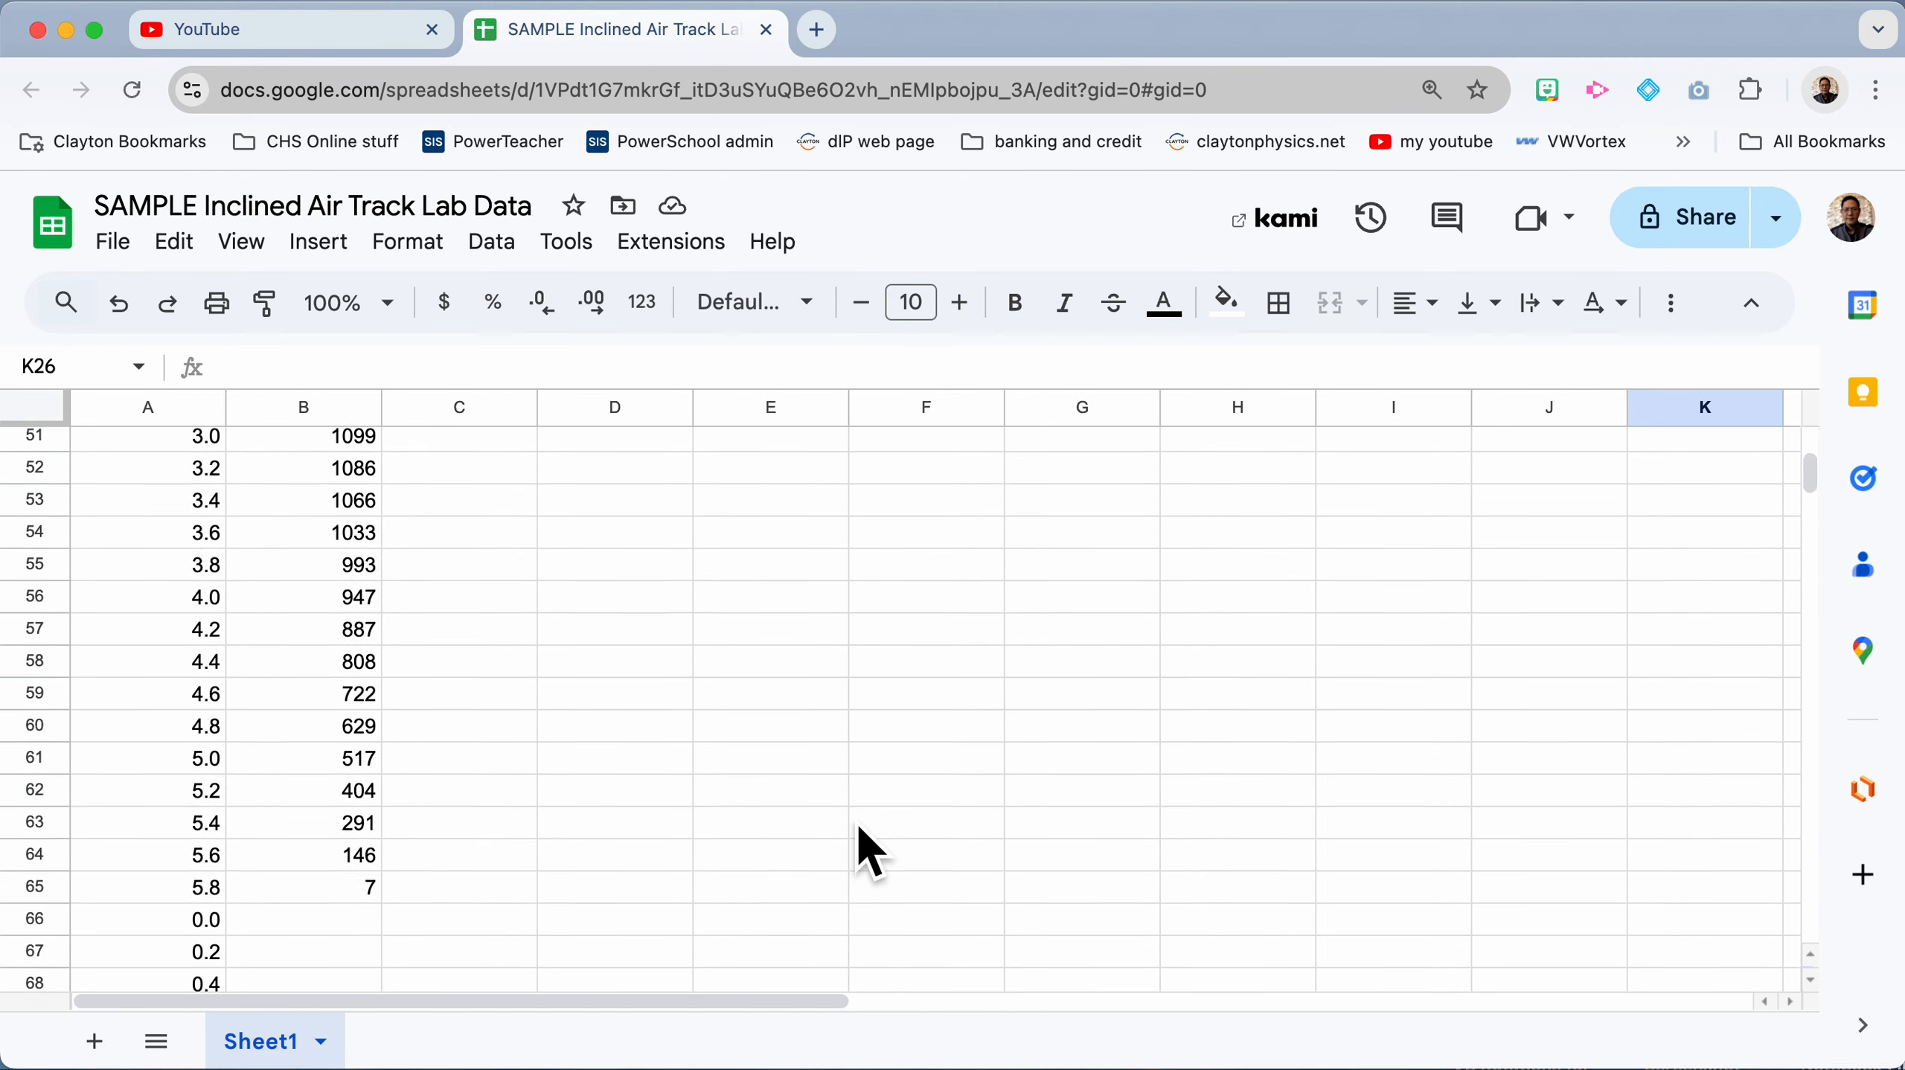
click(439, 752)
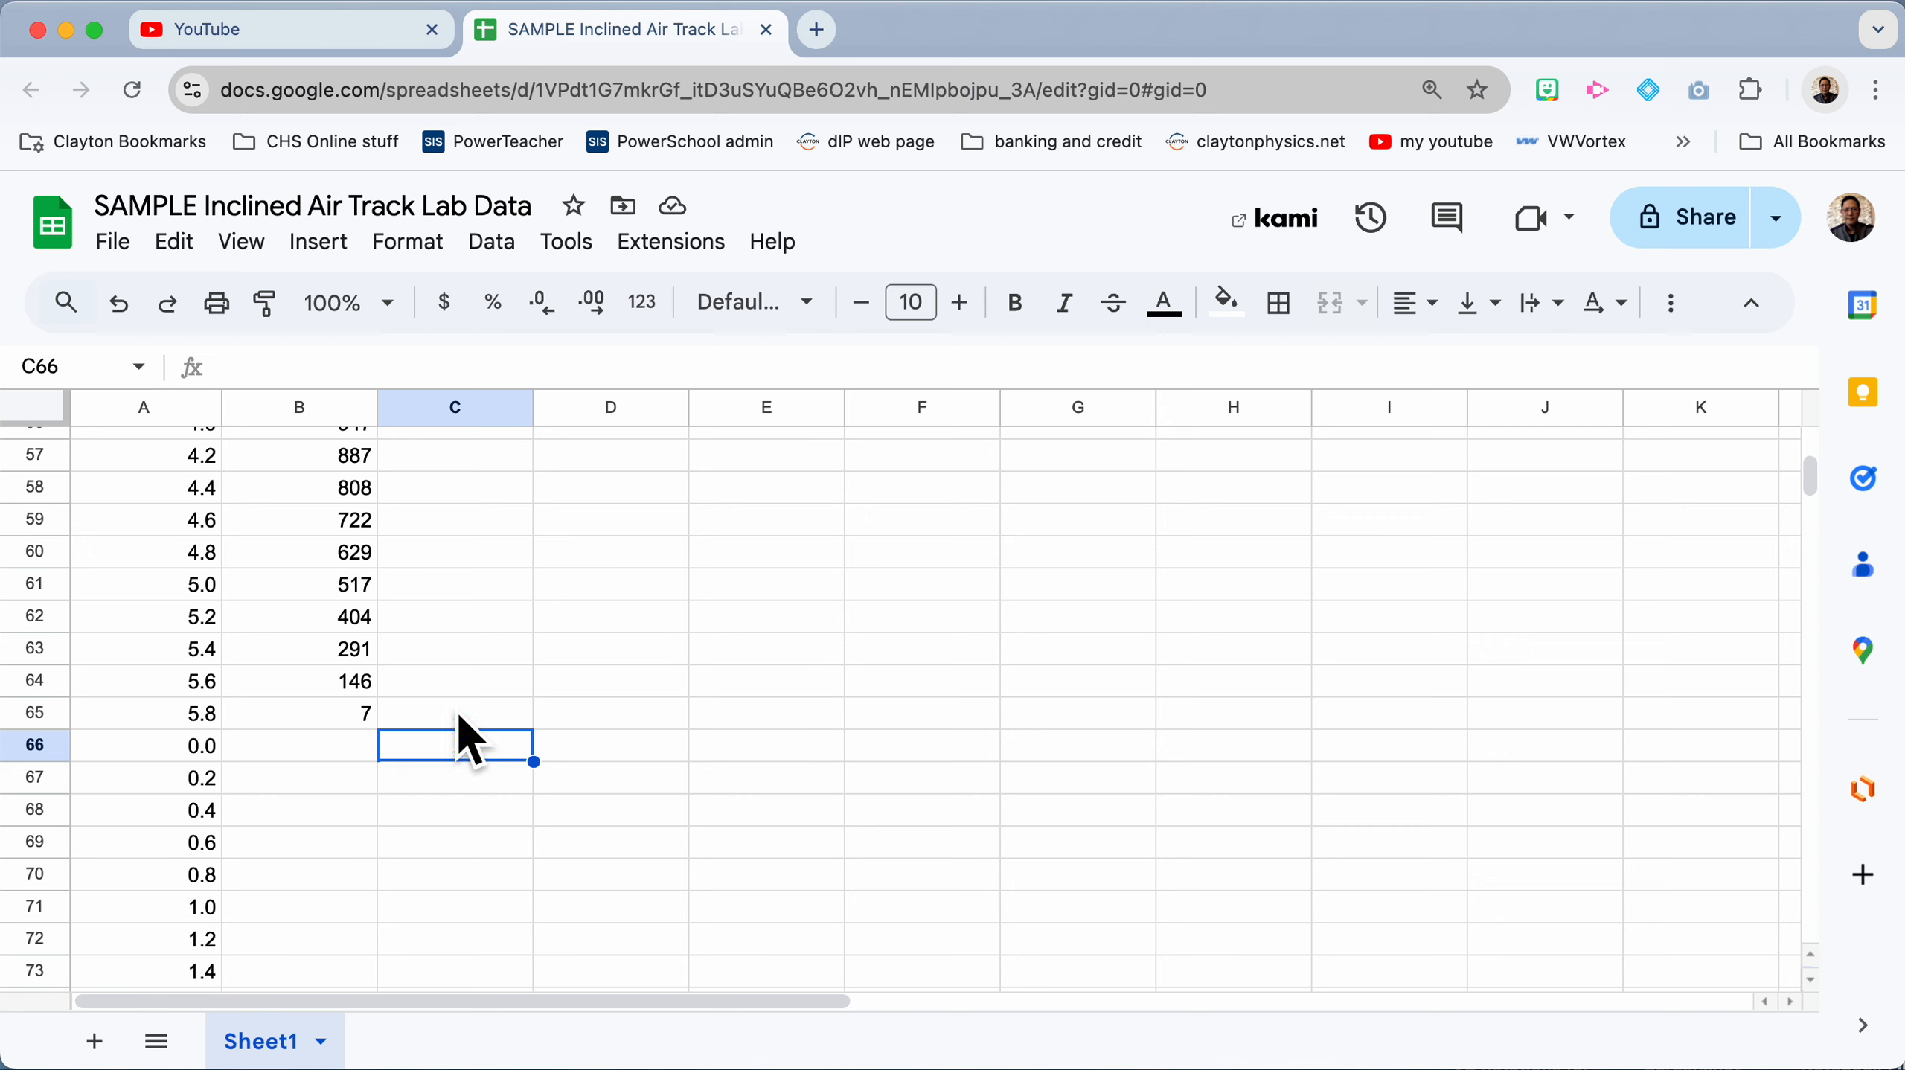
right_click(450, 758)
mouse_move(714, 487)
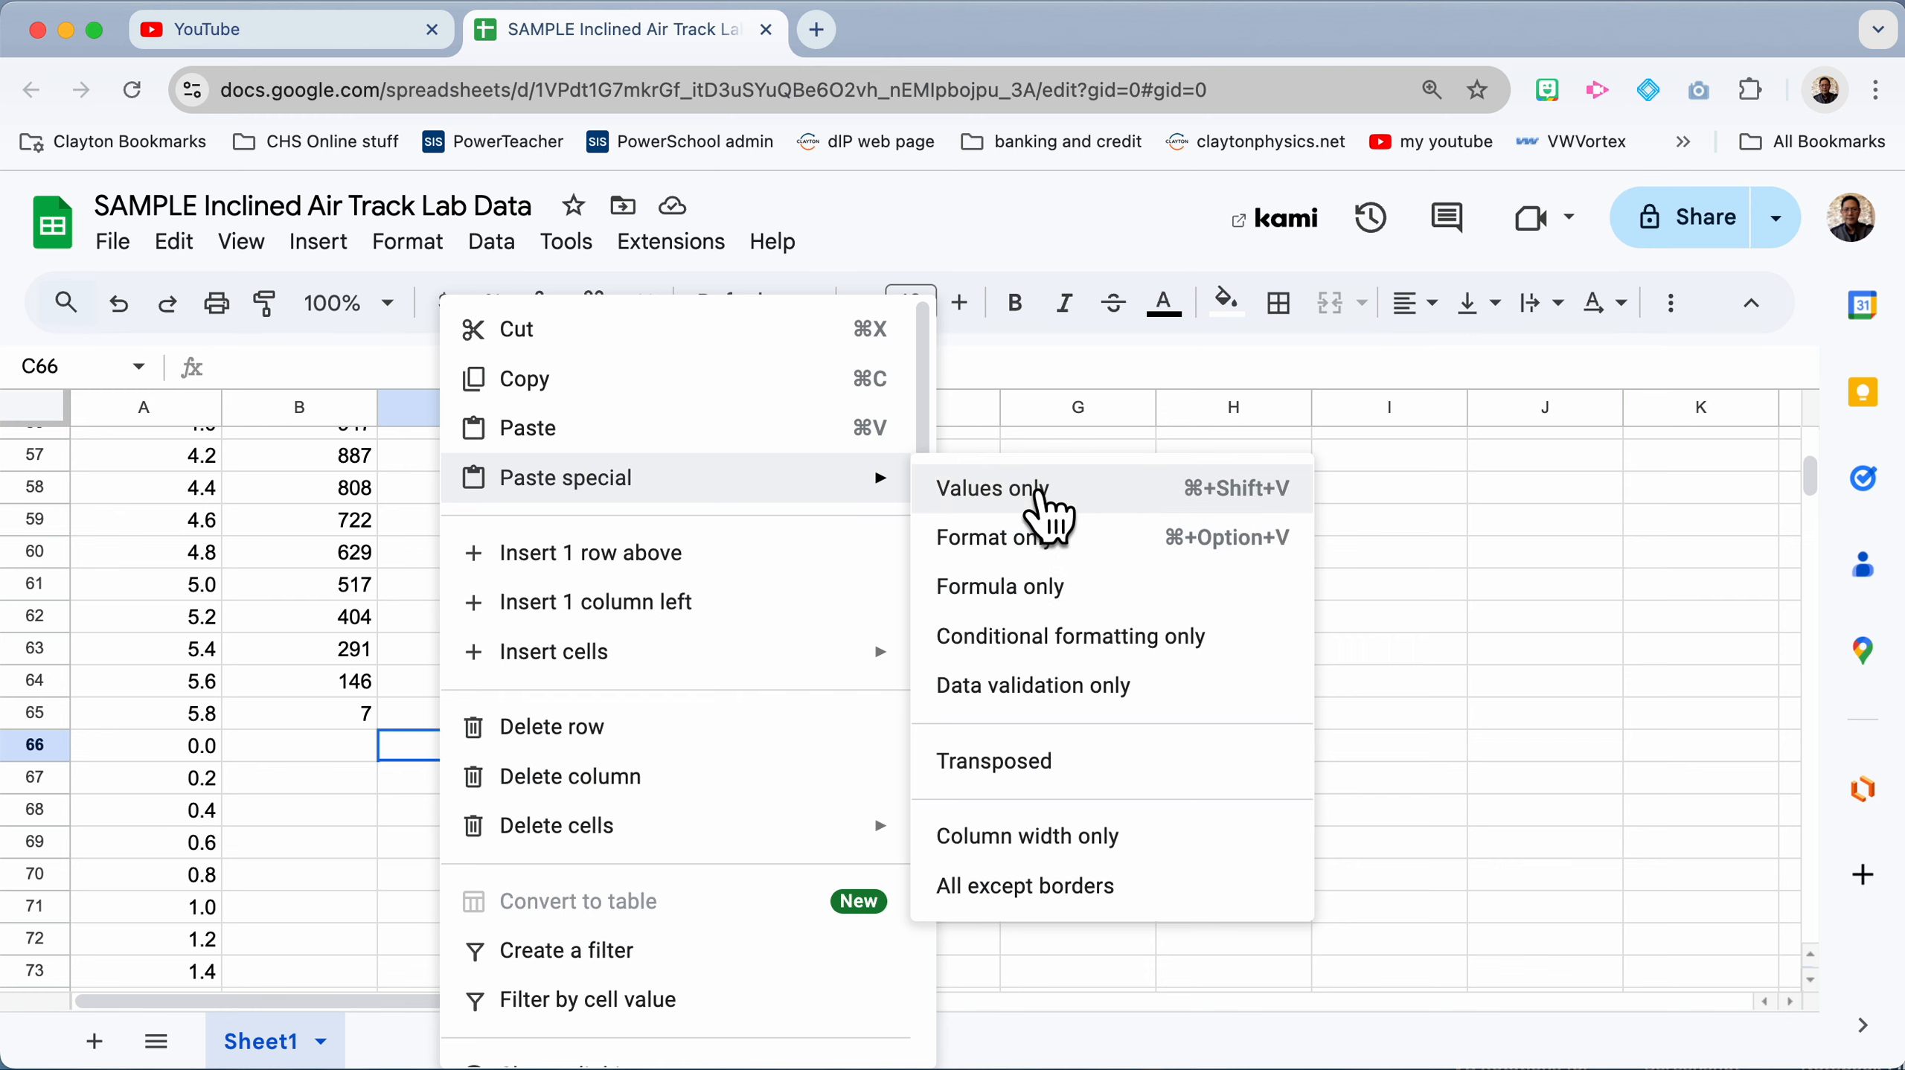
click(1045, 490)
Step: Change the header in B35 to "low position (cm)" and enter "high position (cm)" as the header in C35
scroll(495, 708, up, 10)
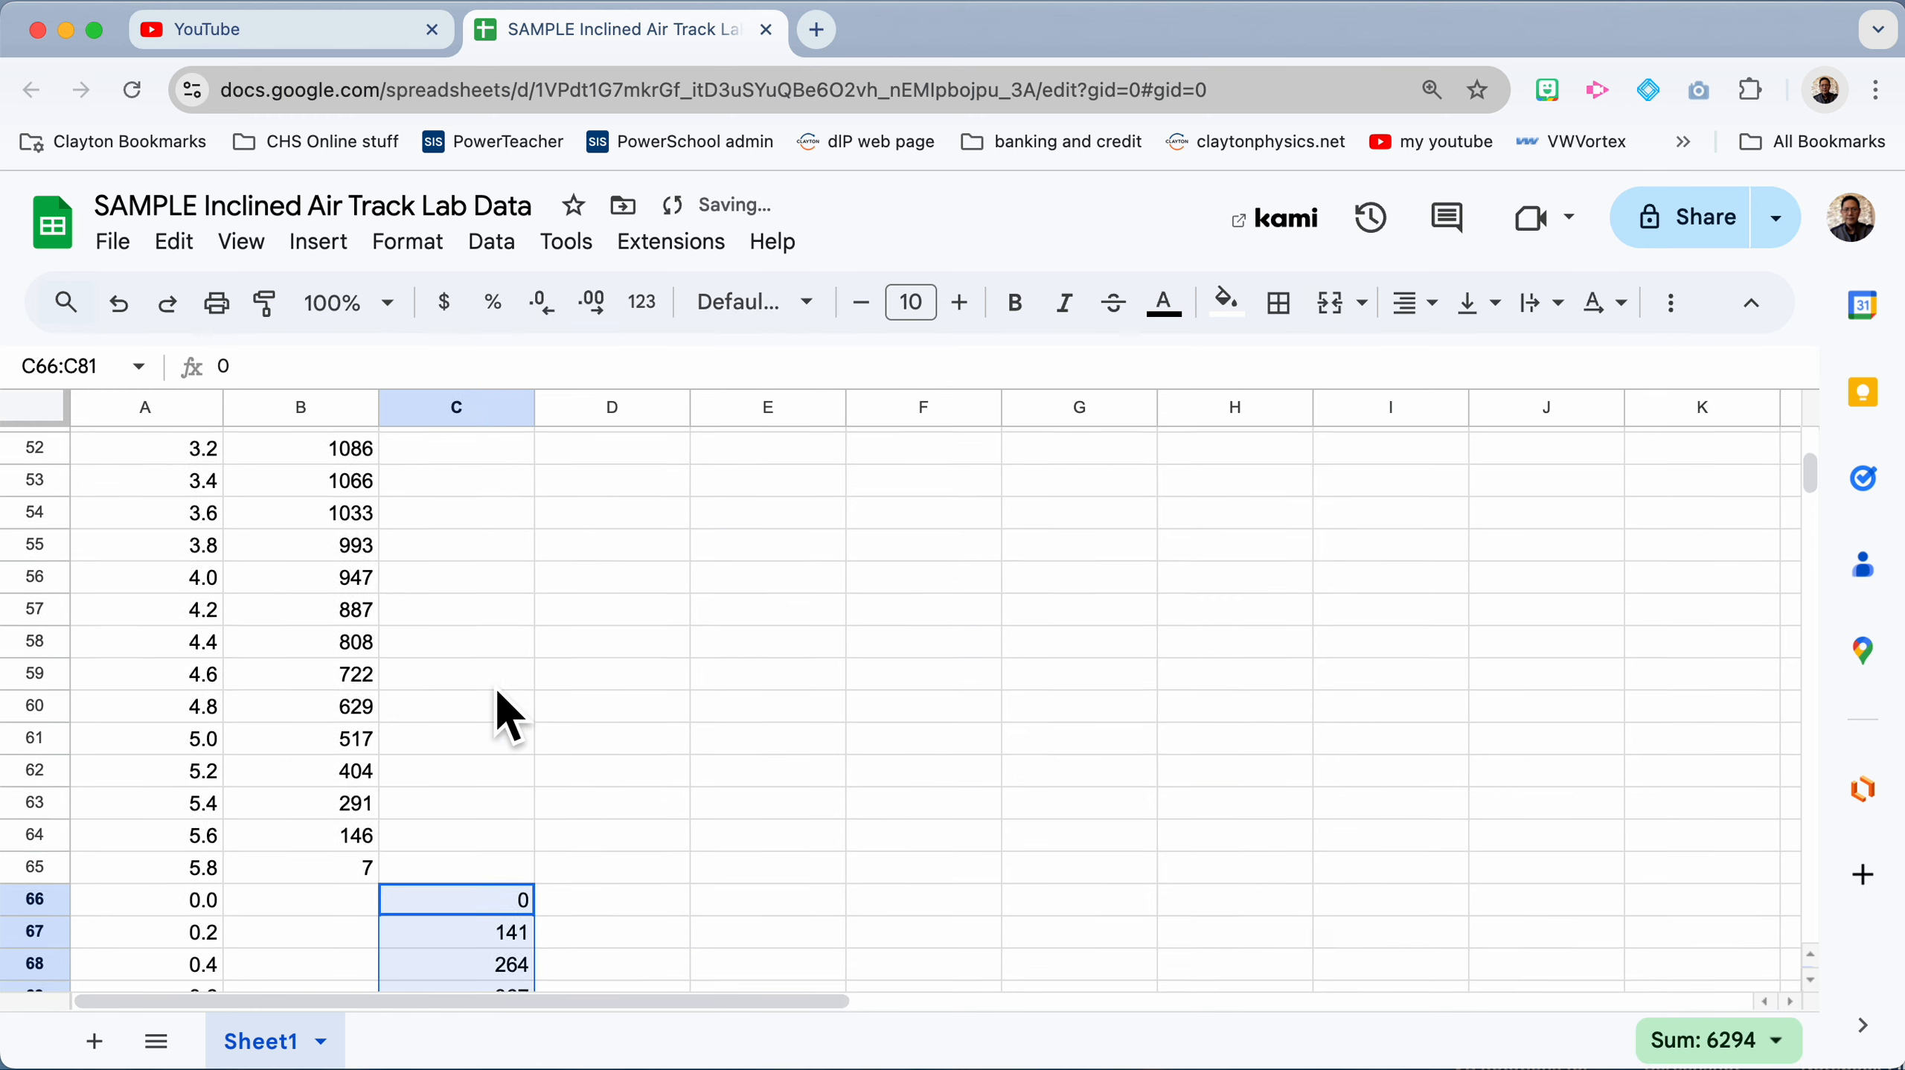
click(481, 718)
click(294, 724)
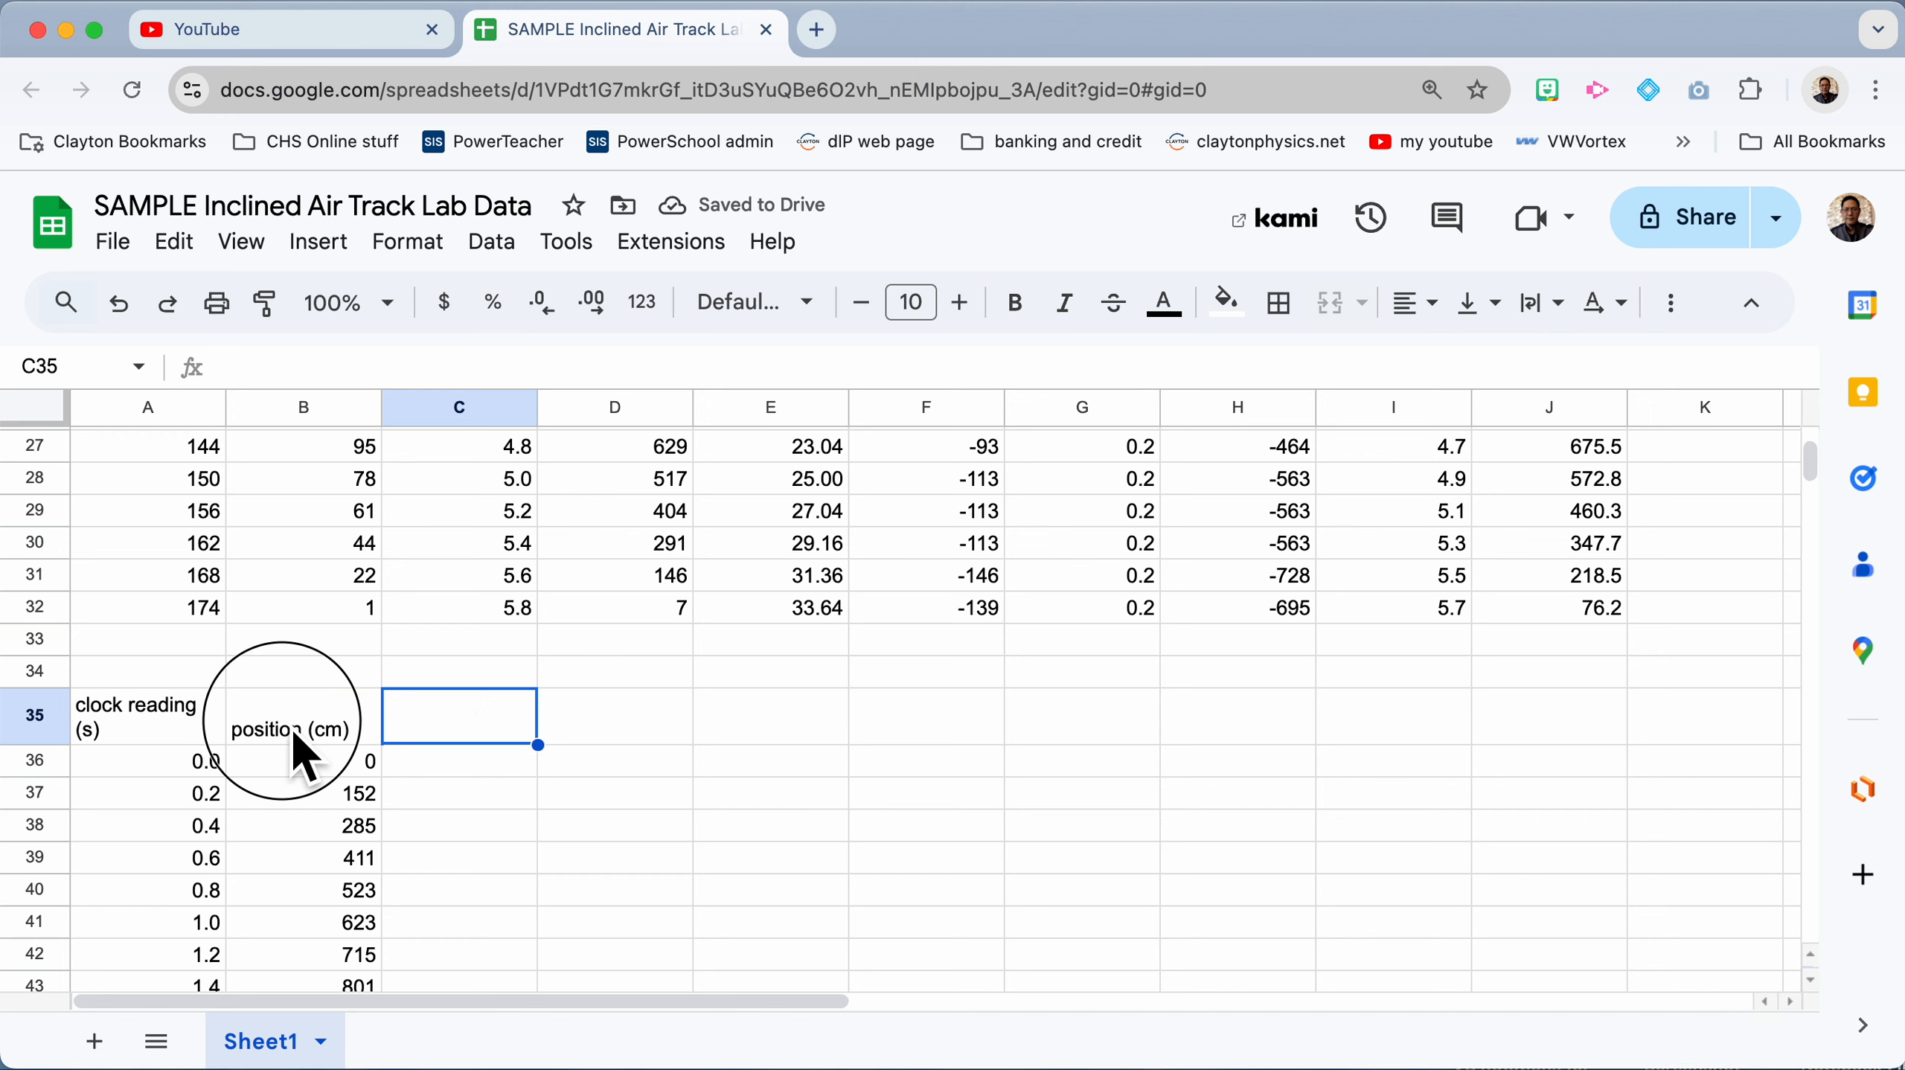
click(224, 367)
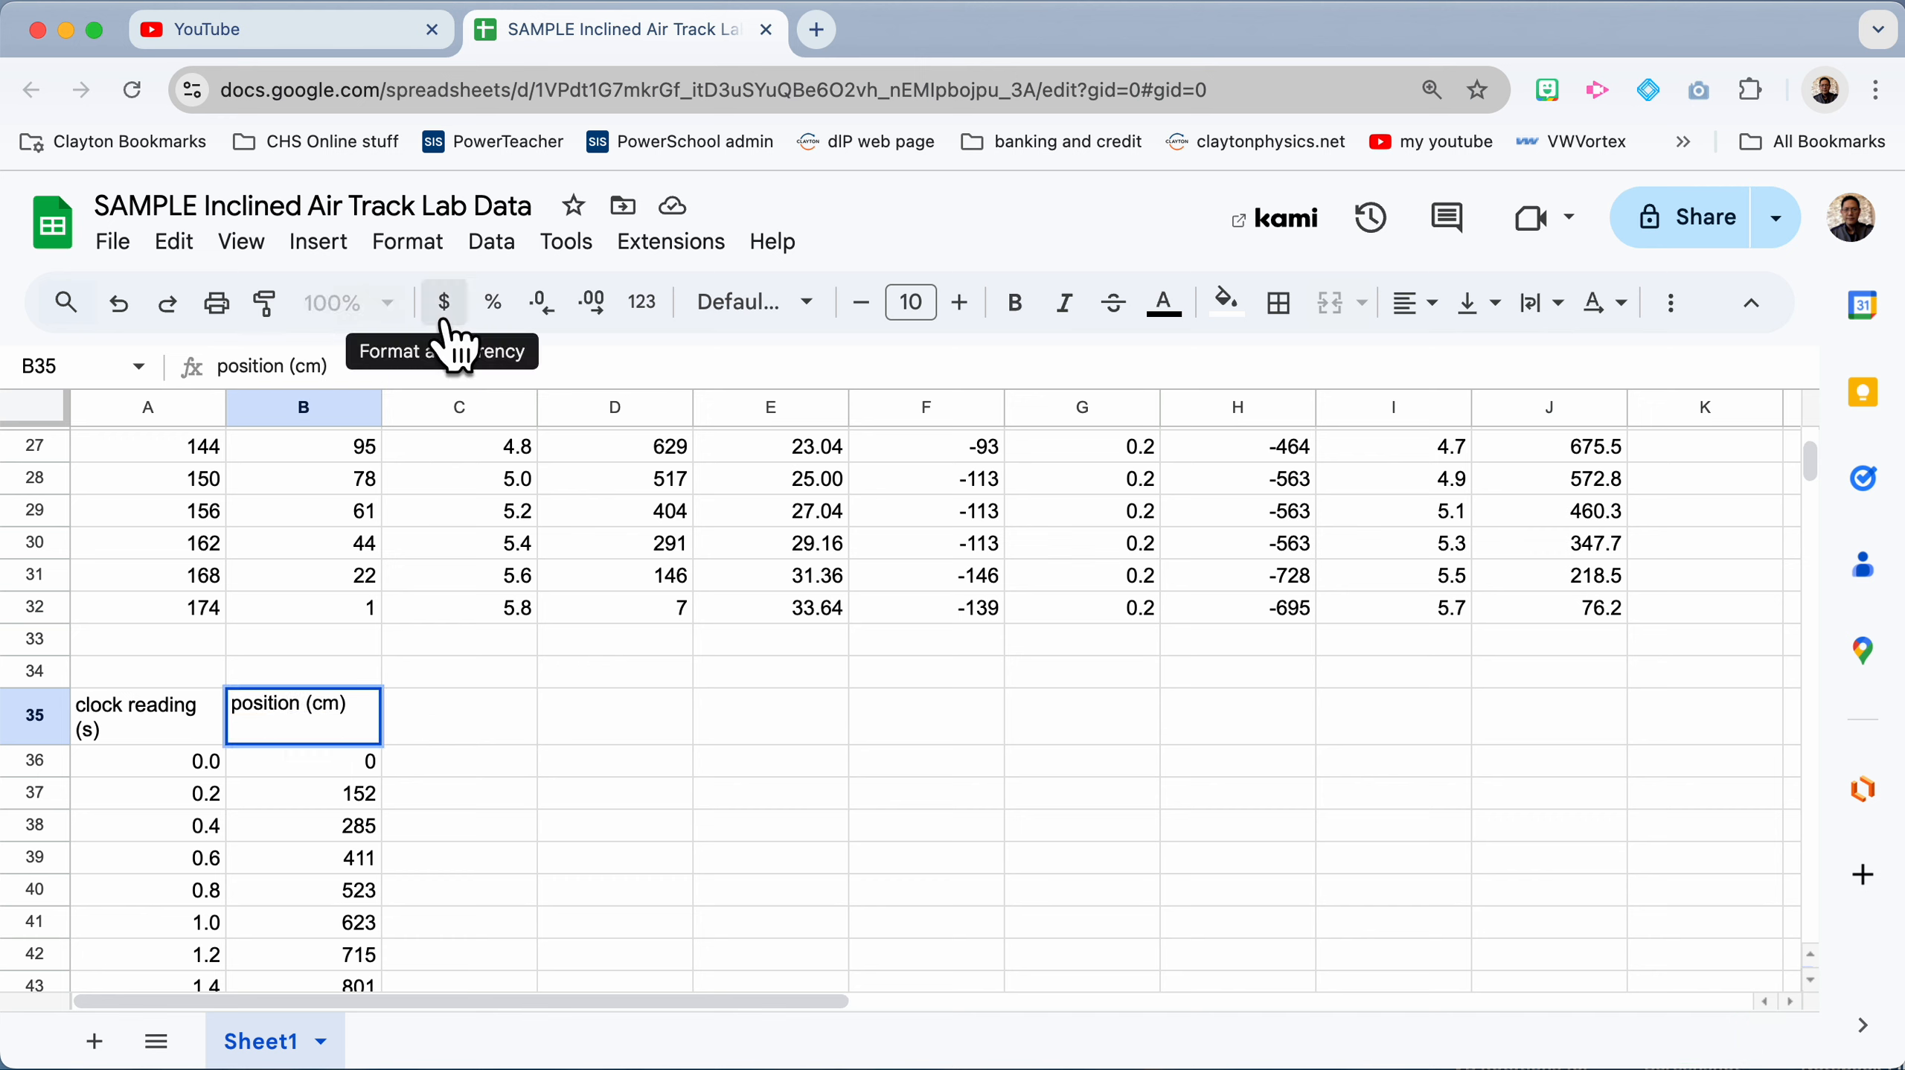
text(low)
click(474, 726)
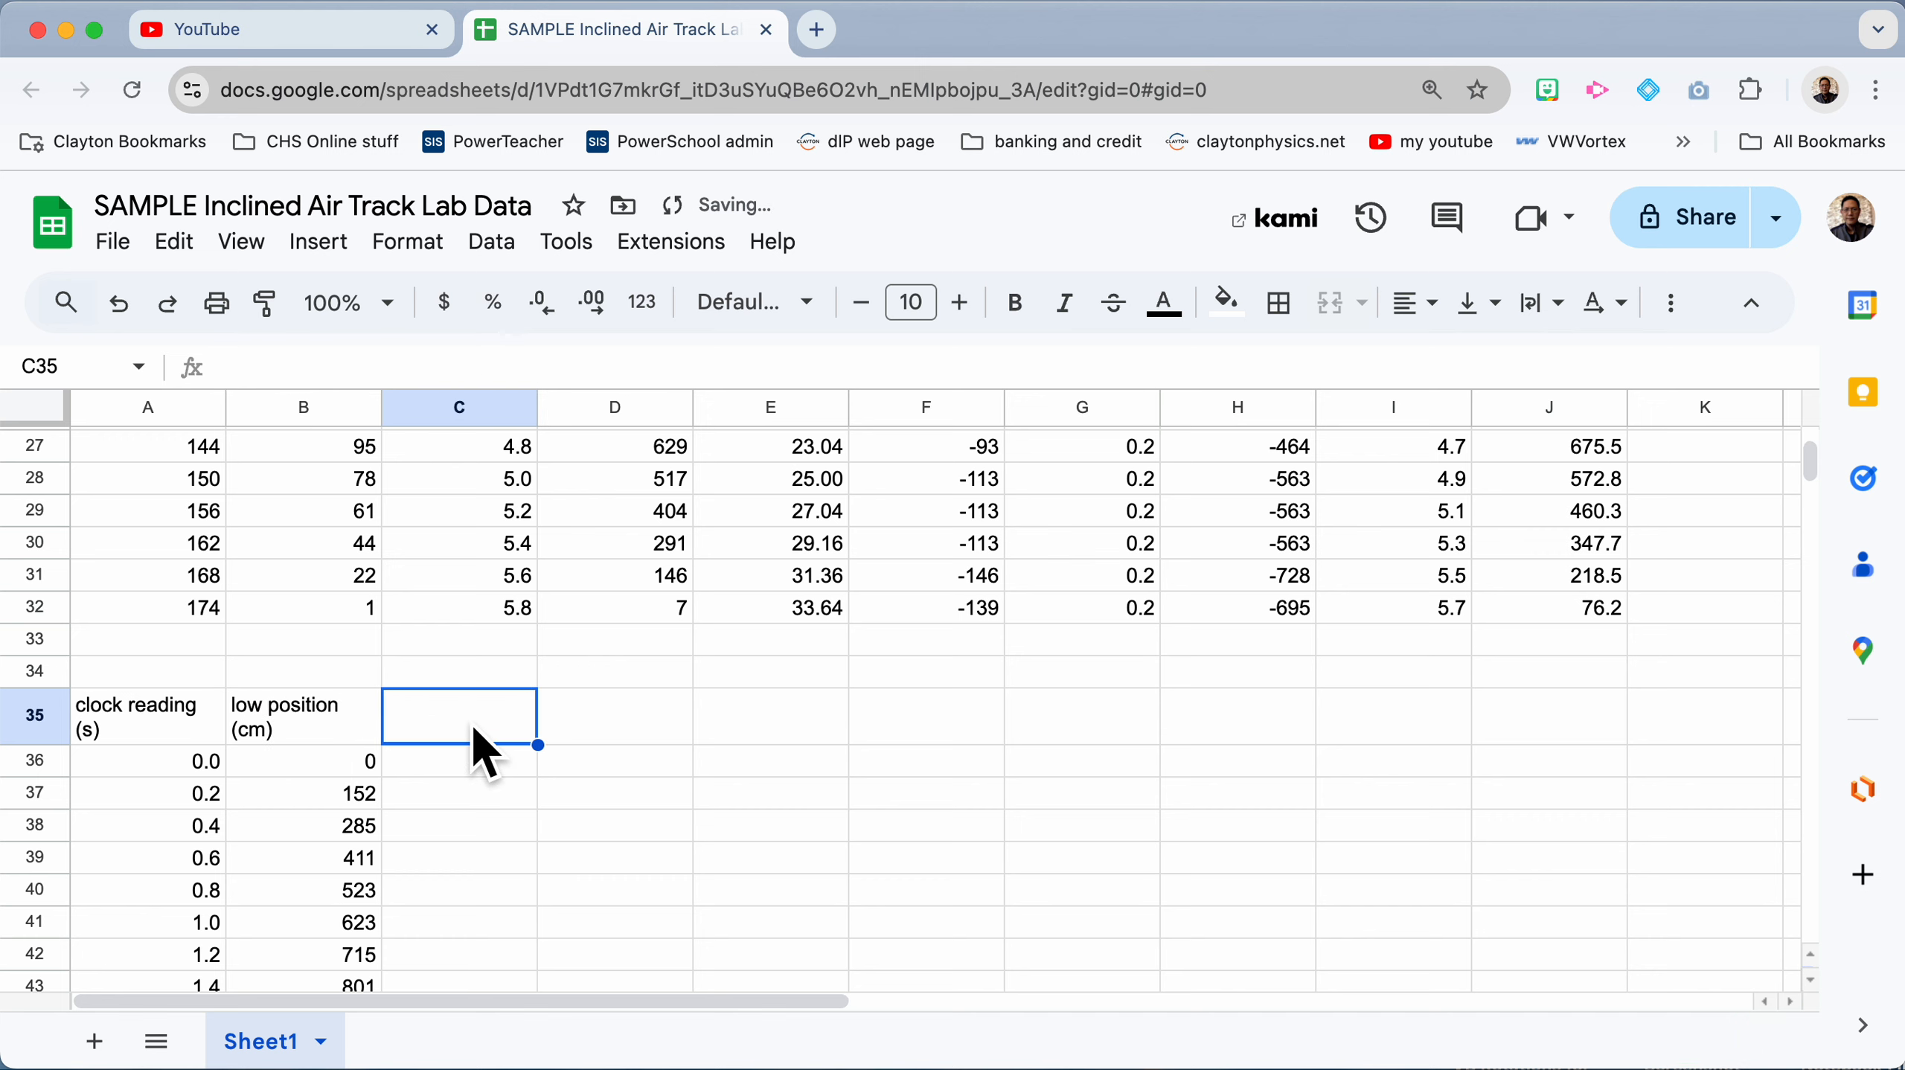
text(hih)
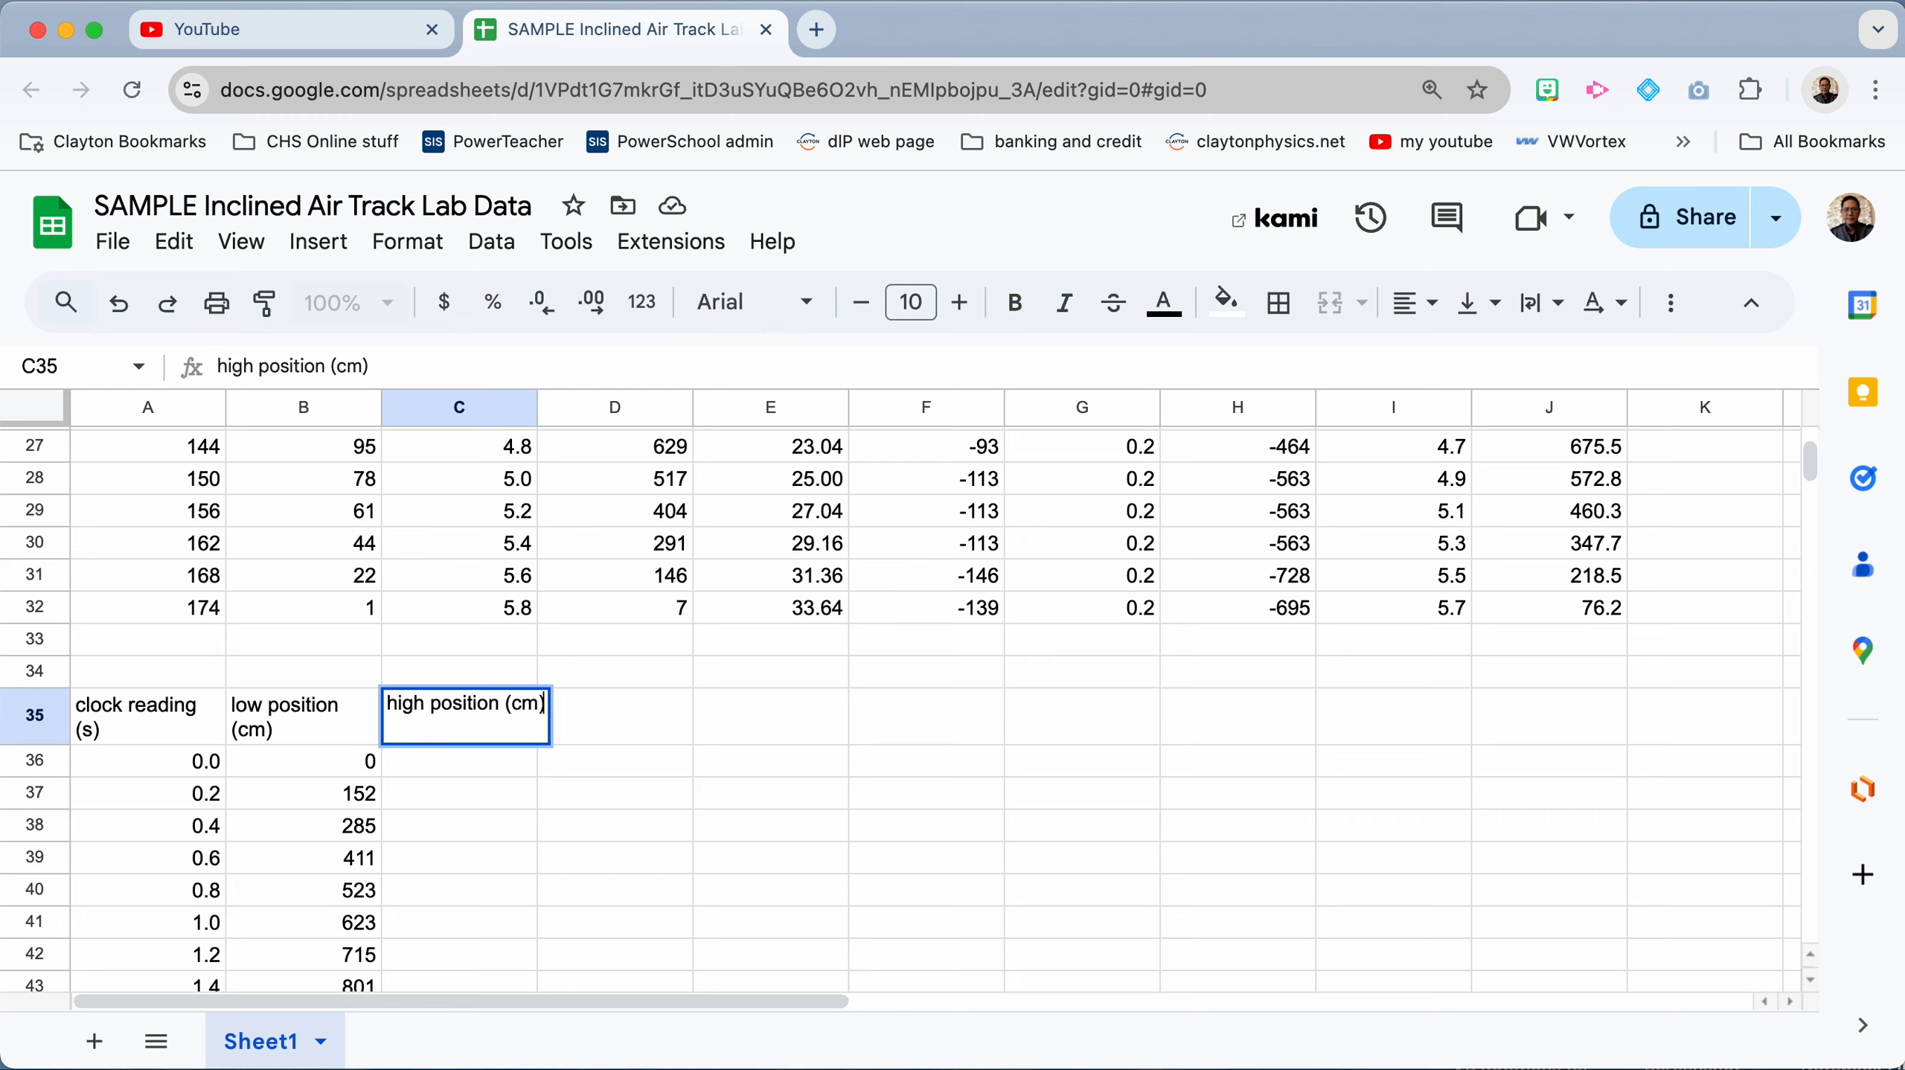
Step: Commit the "high position (cm)" header in C35
key(Return)
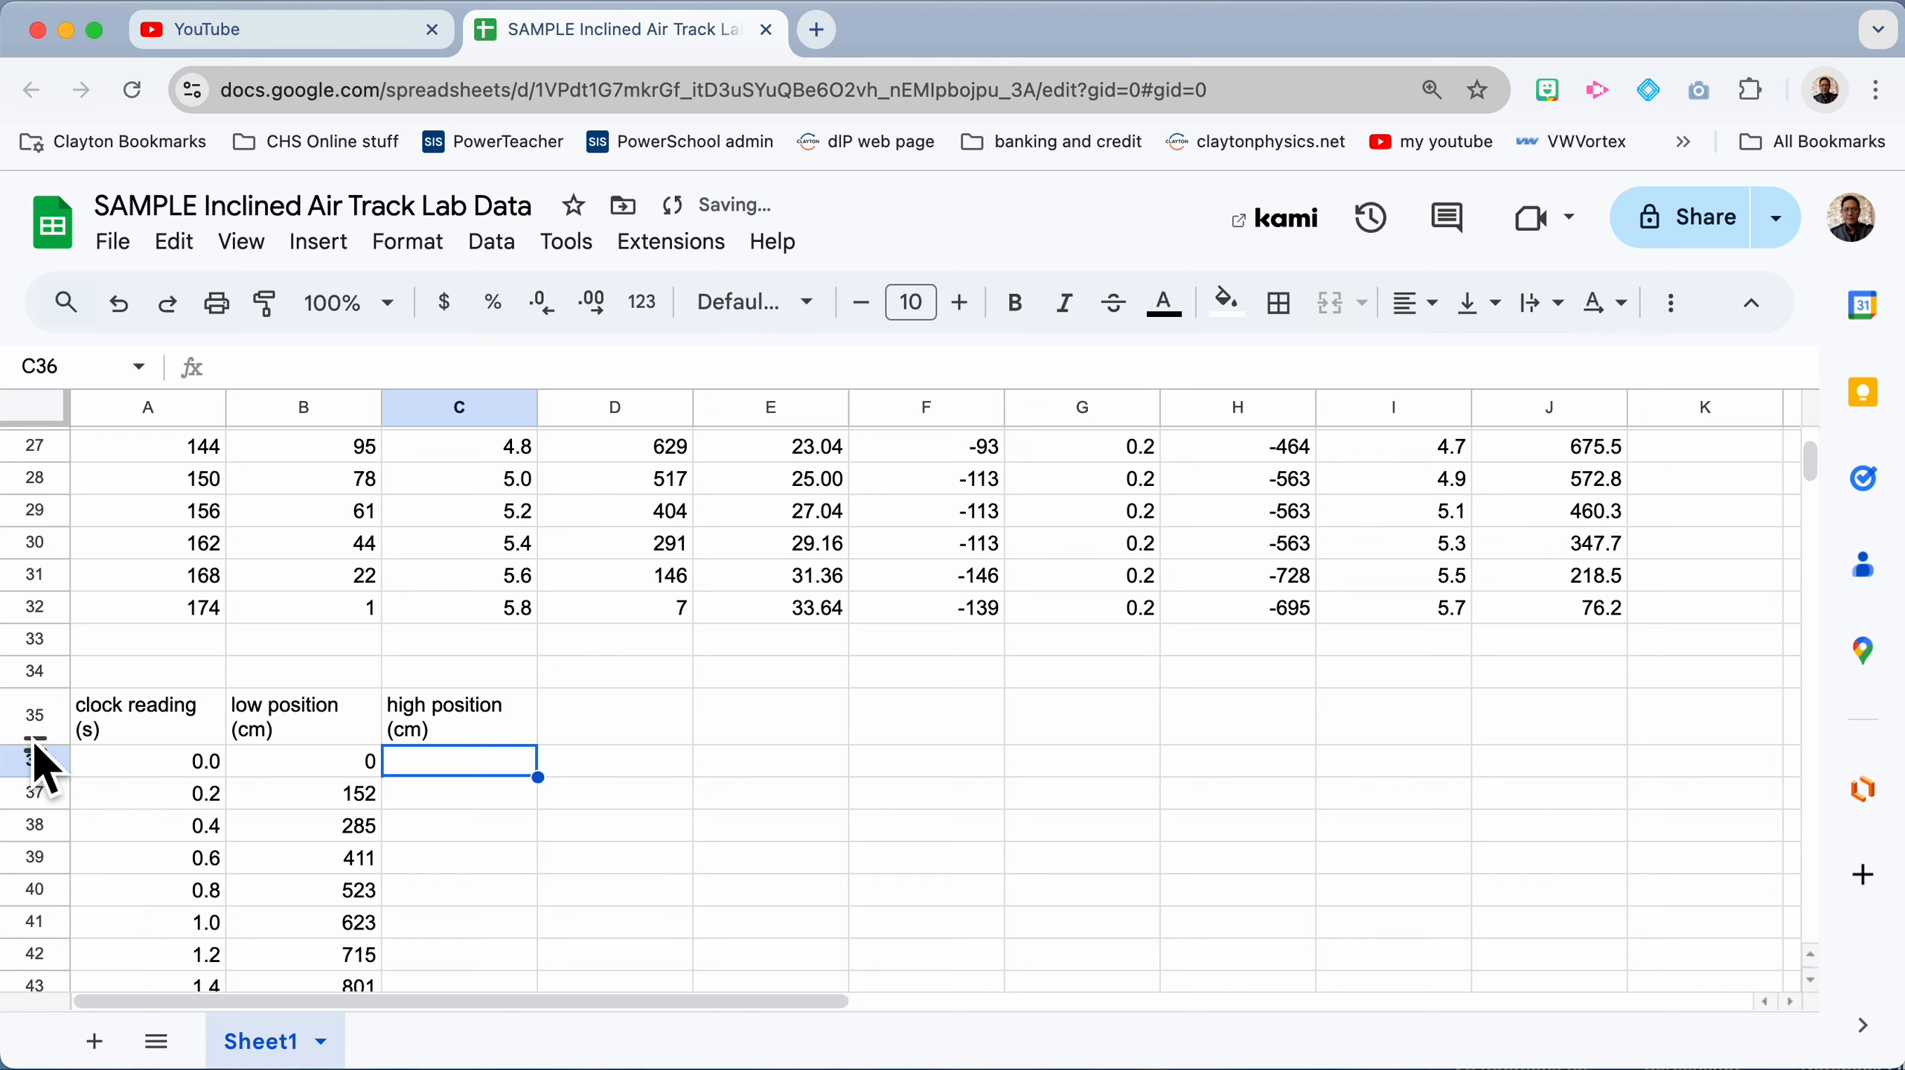
Step: Examine the combined block from header row 35 to row 81, checking how clock readings line up with low and high positions
click(34, 716)
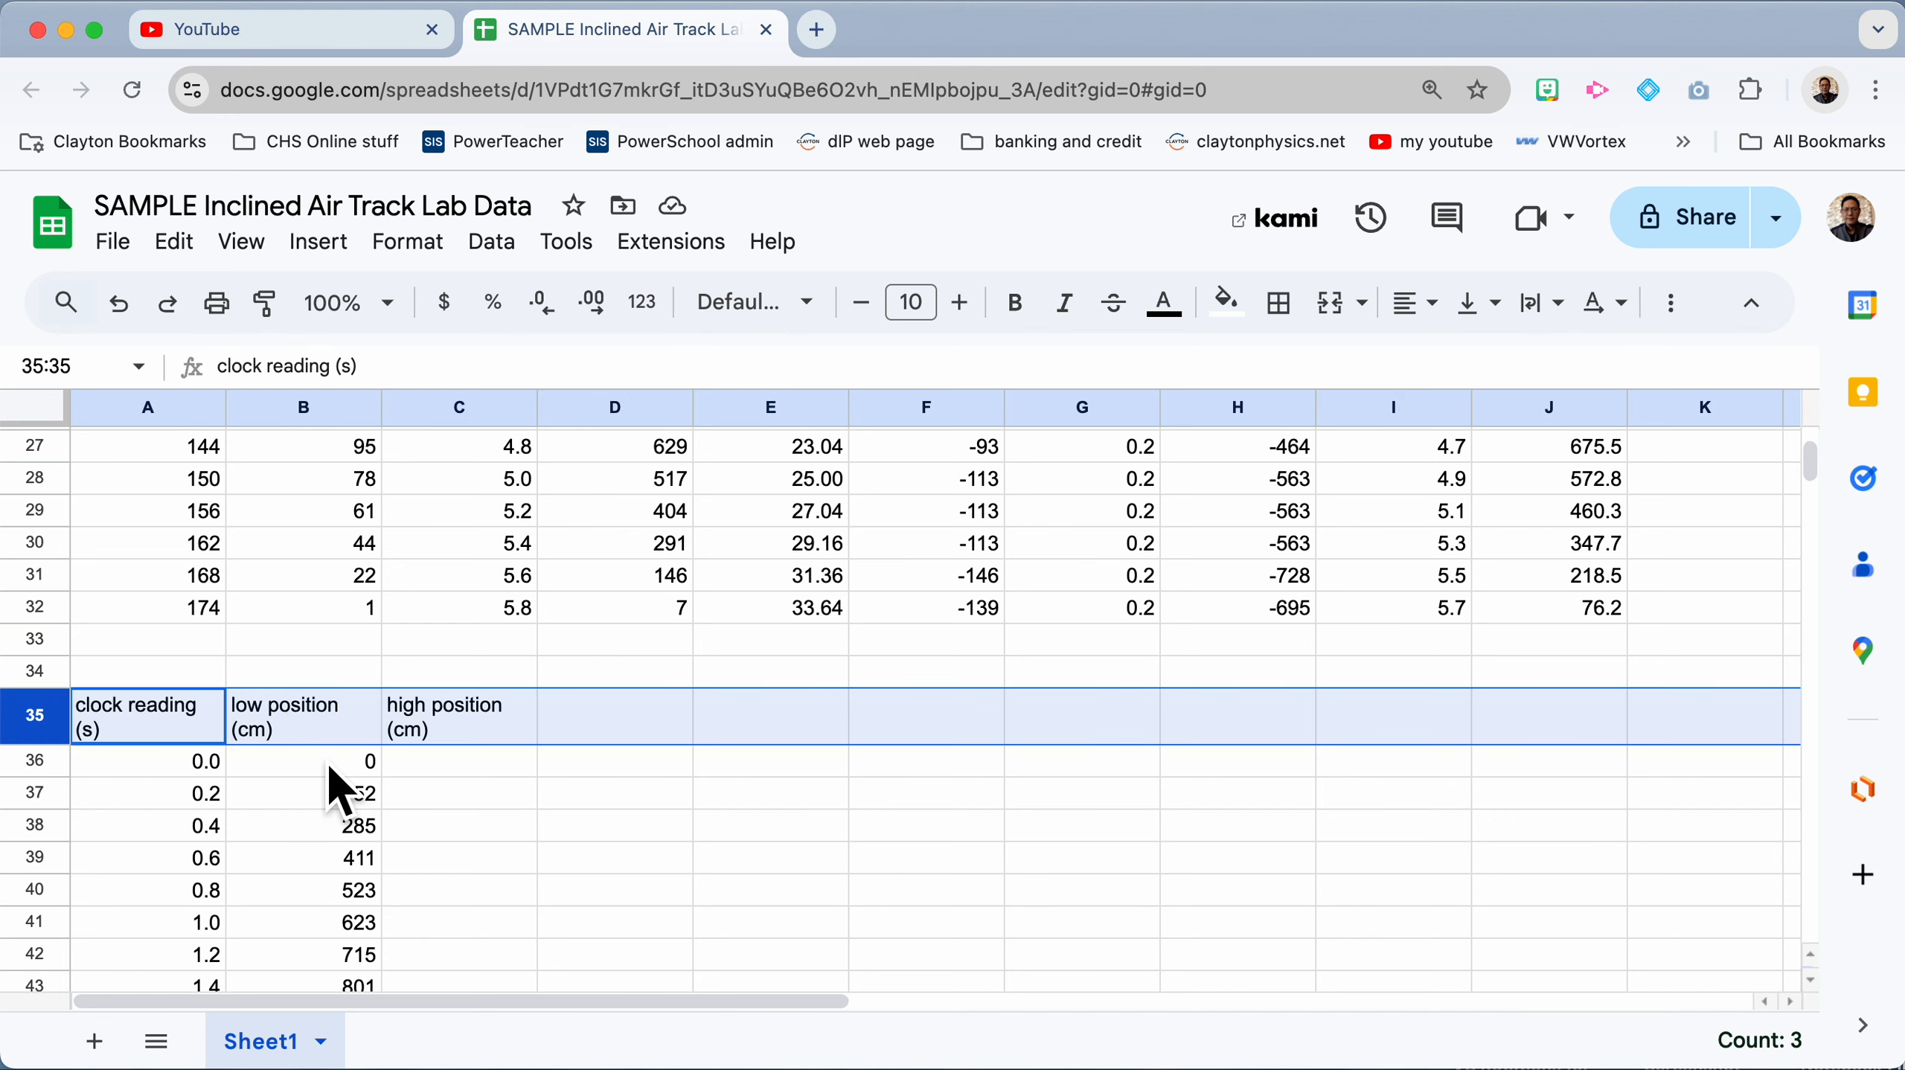
scroll(472, 734, down, 5)
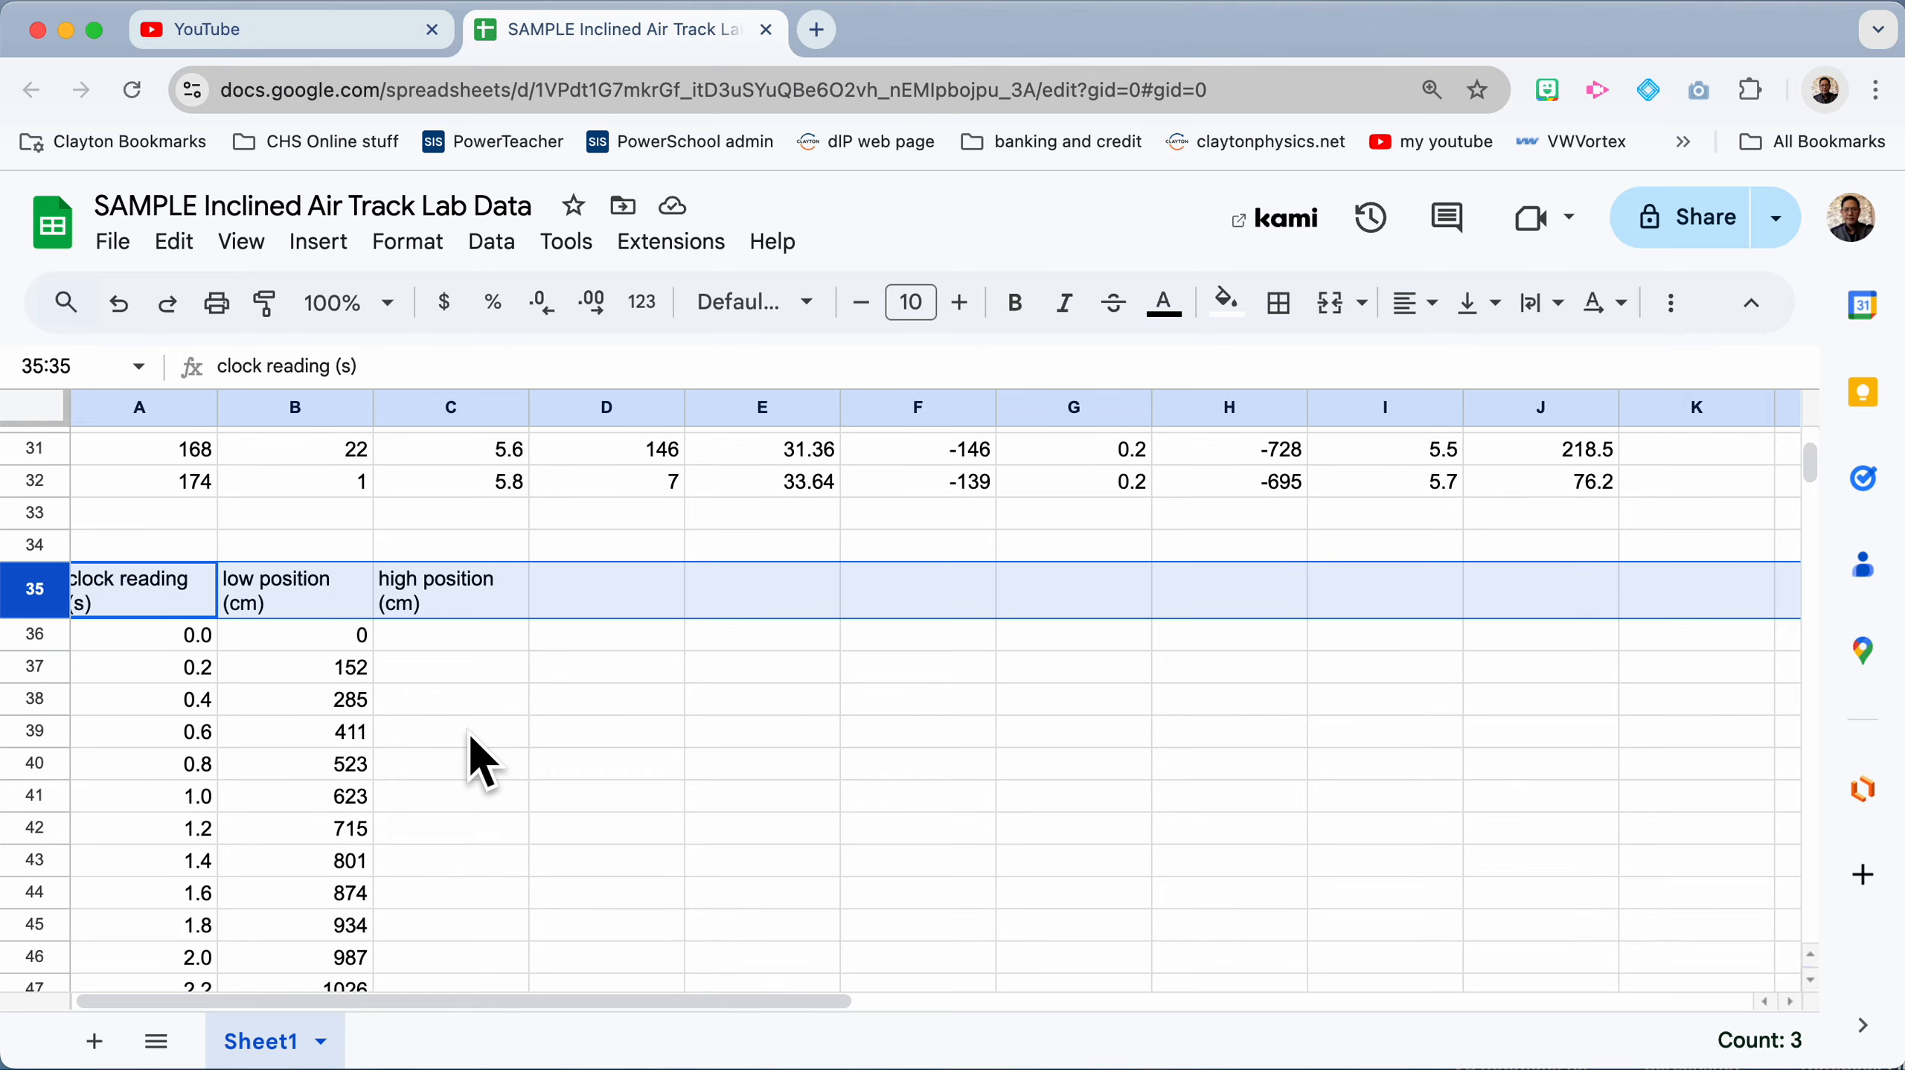
scroll(468, 732, up, 3)
click(469, 733)
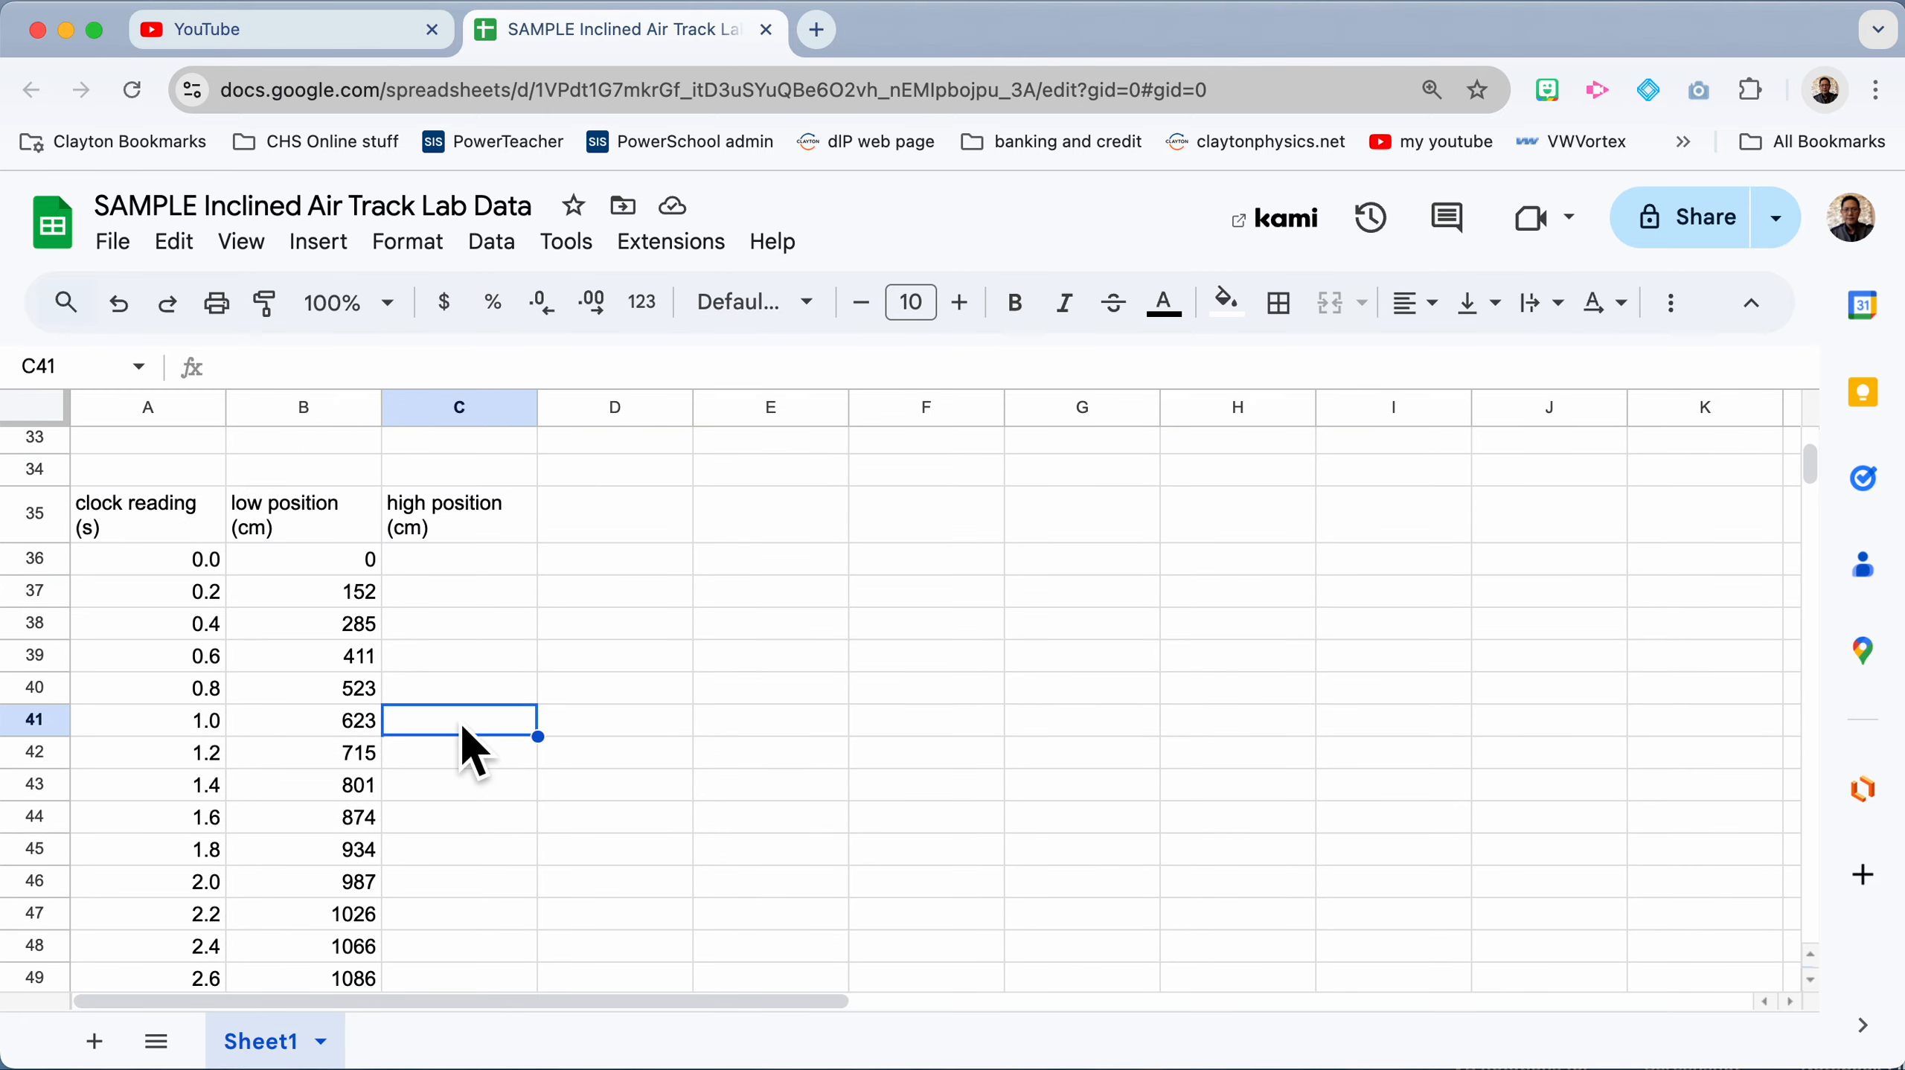
scroll(330, 635, down, 3)
scroll(331, 635, up, 5)
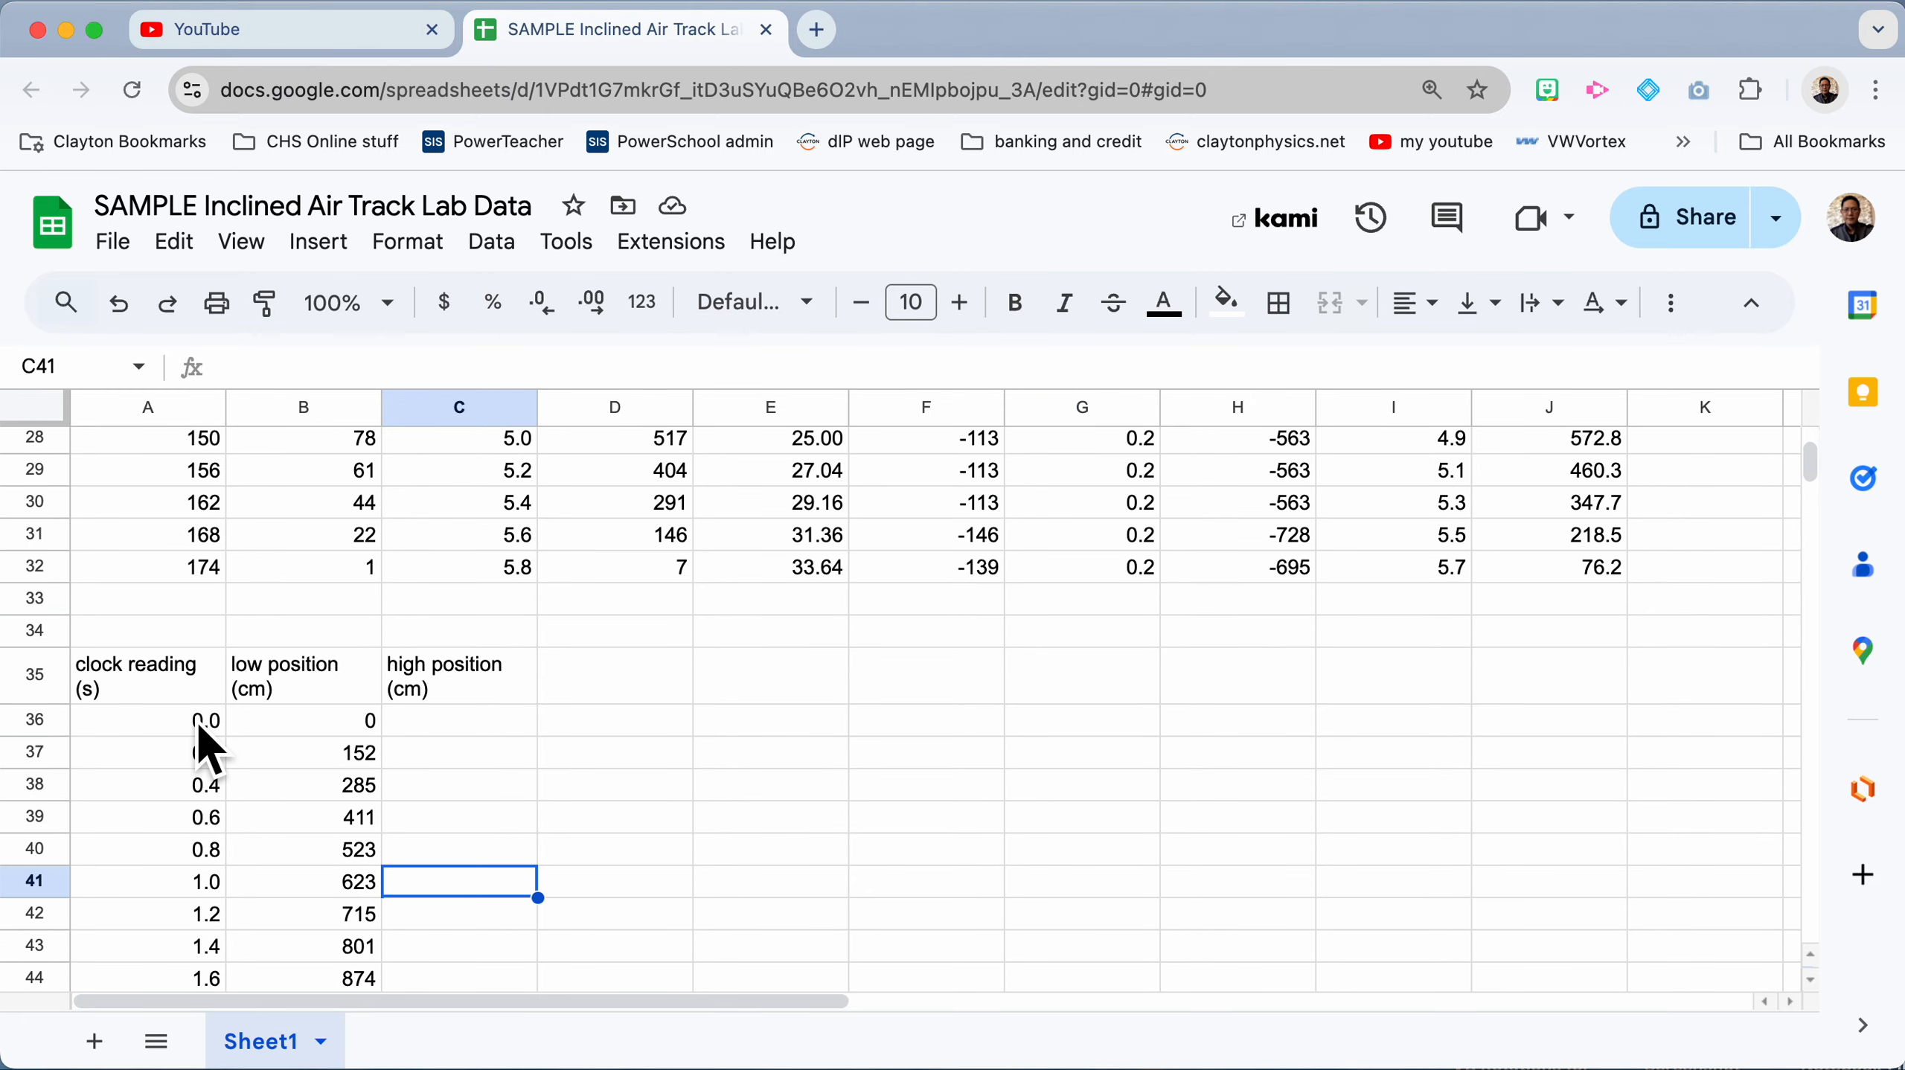
scroll(213, 731, down, 2)
scroll(201, 693, down, 13)
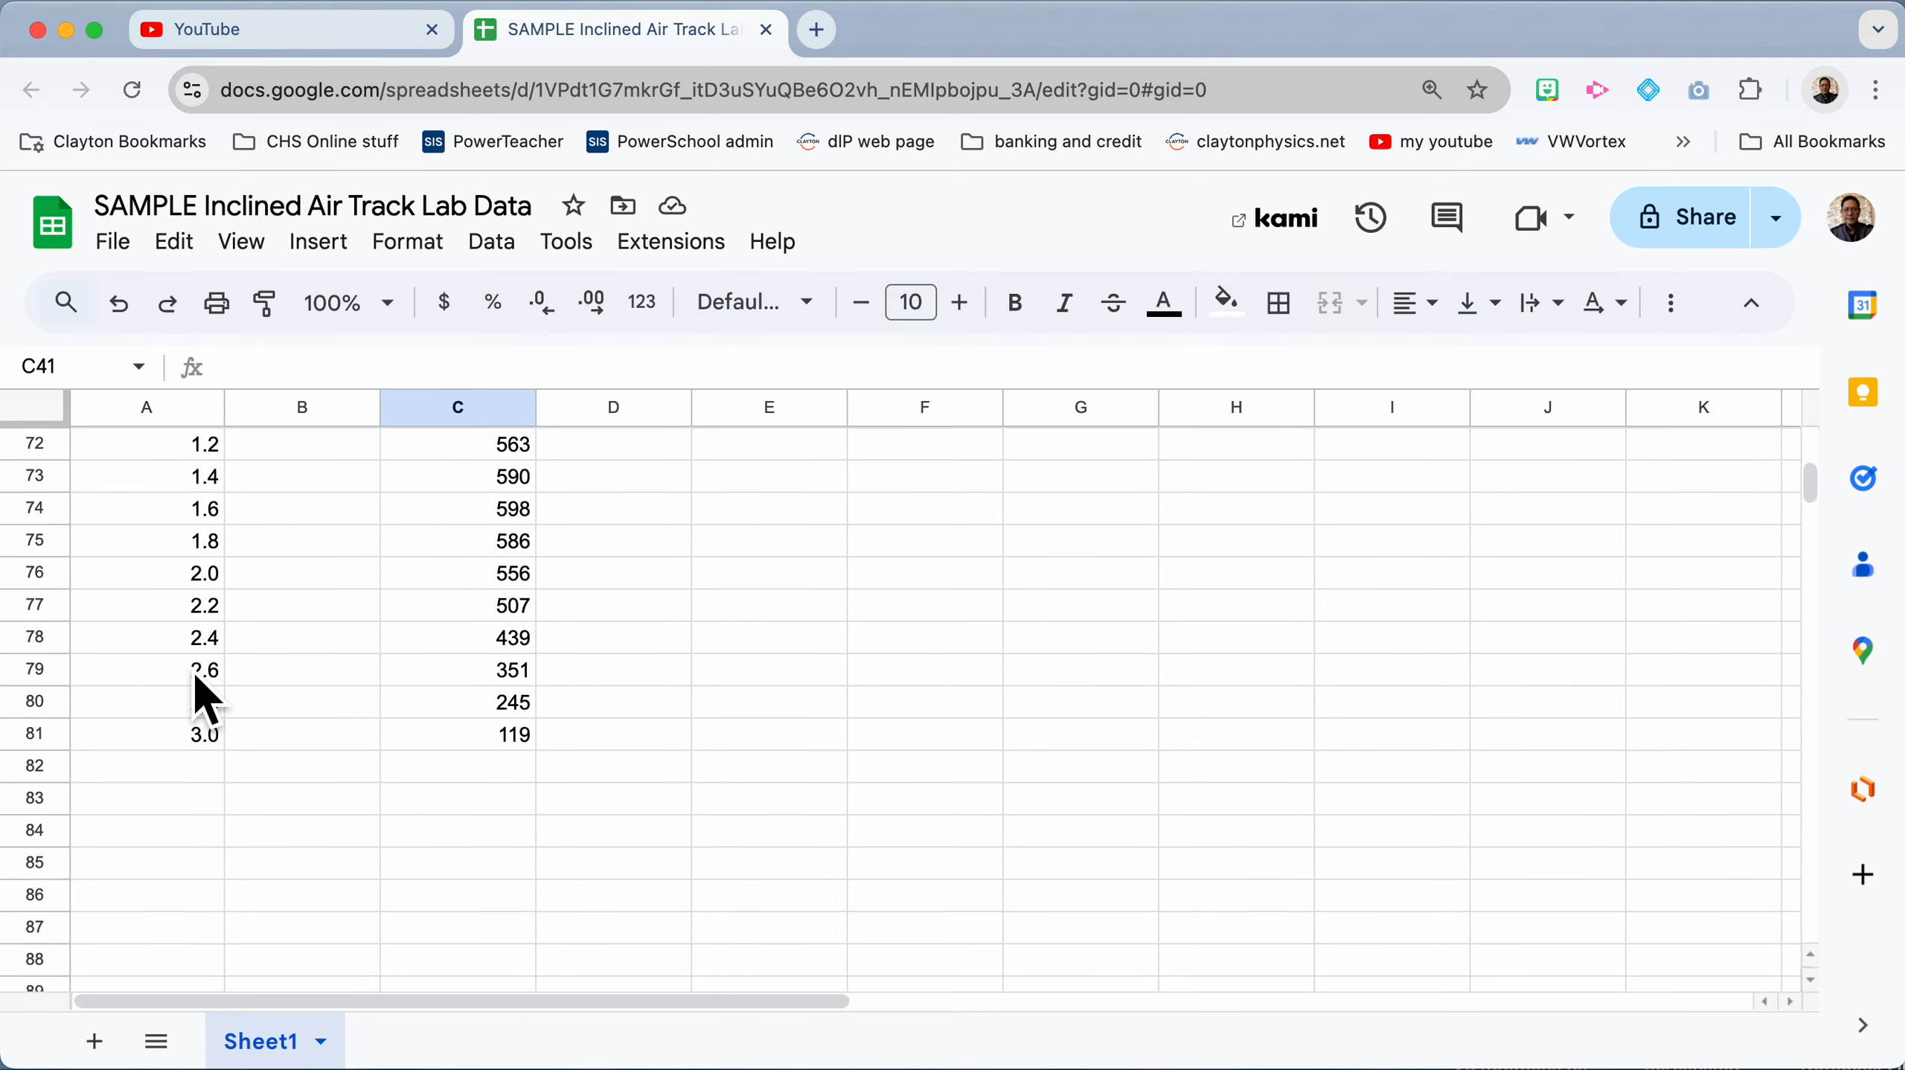
scroll(201, 693, up, 7)
scroll(340, 550, up, 6)
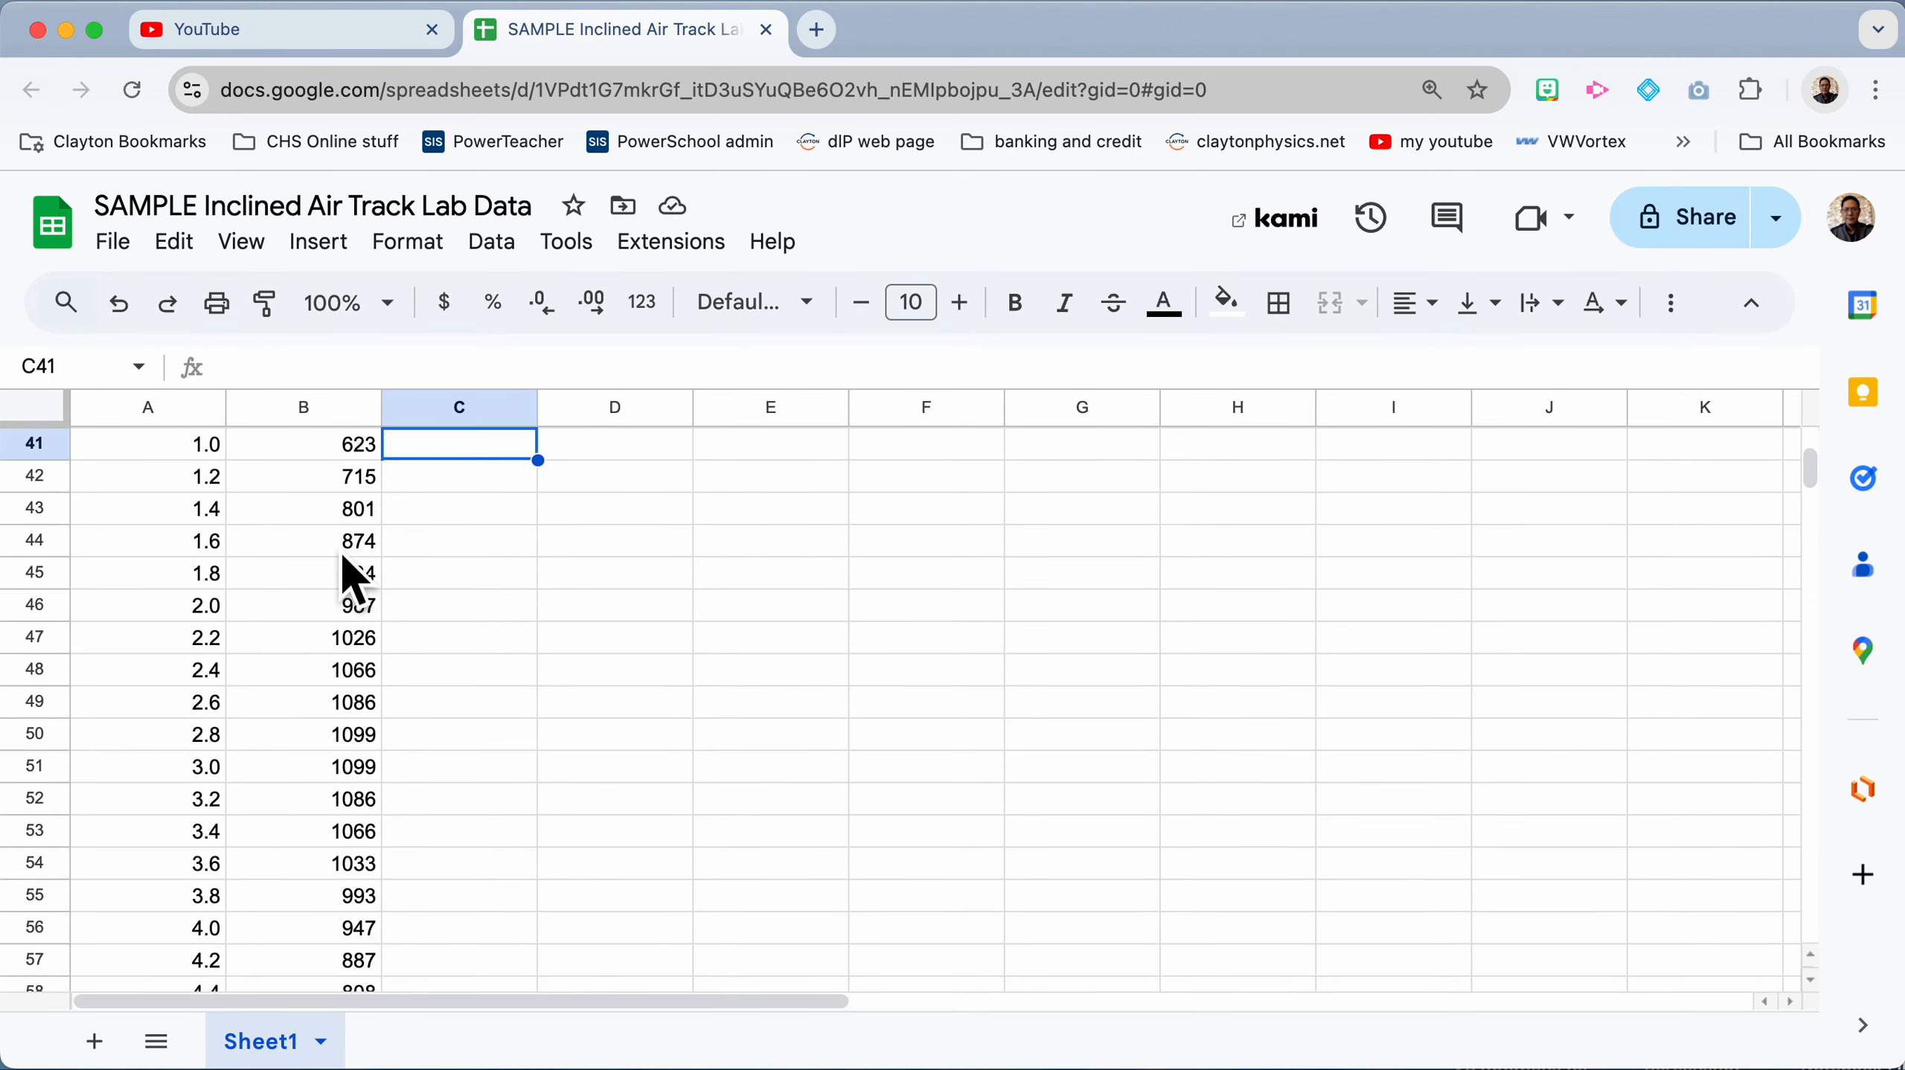
scroll(339, 551, down, 4)
scroll(348, 565, down, 6)
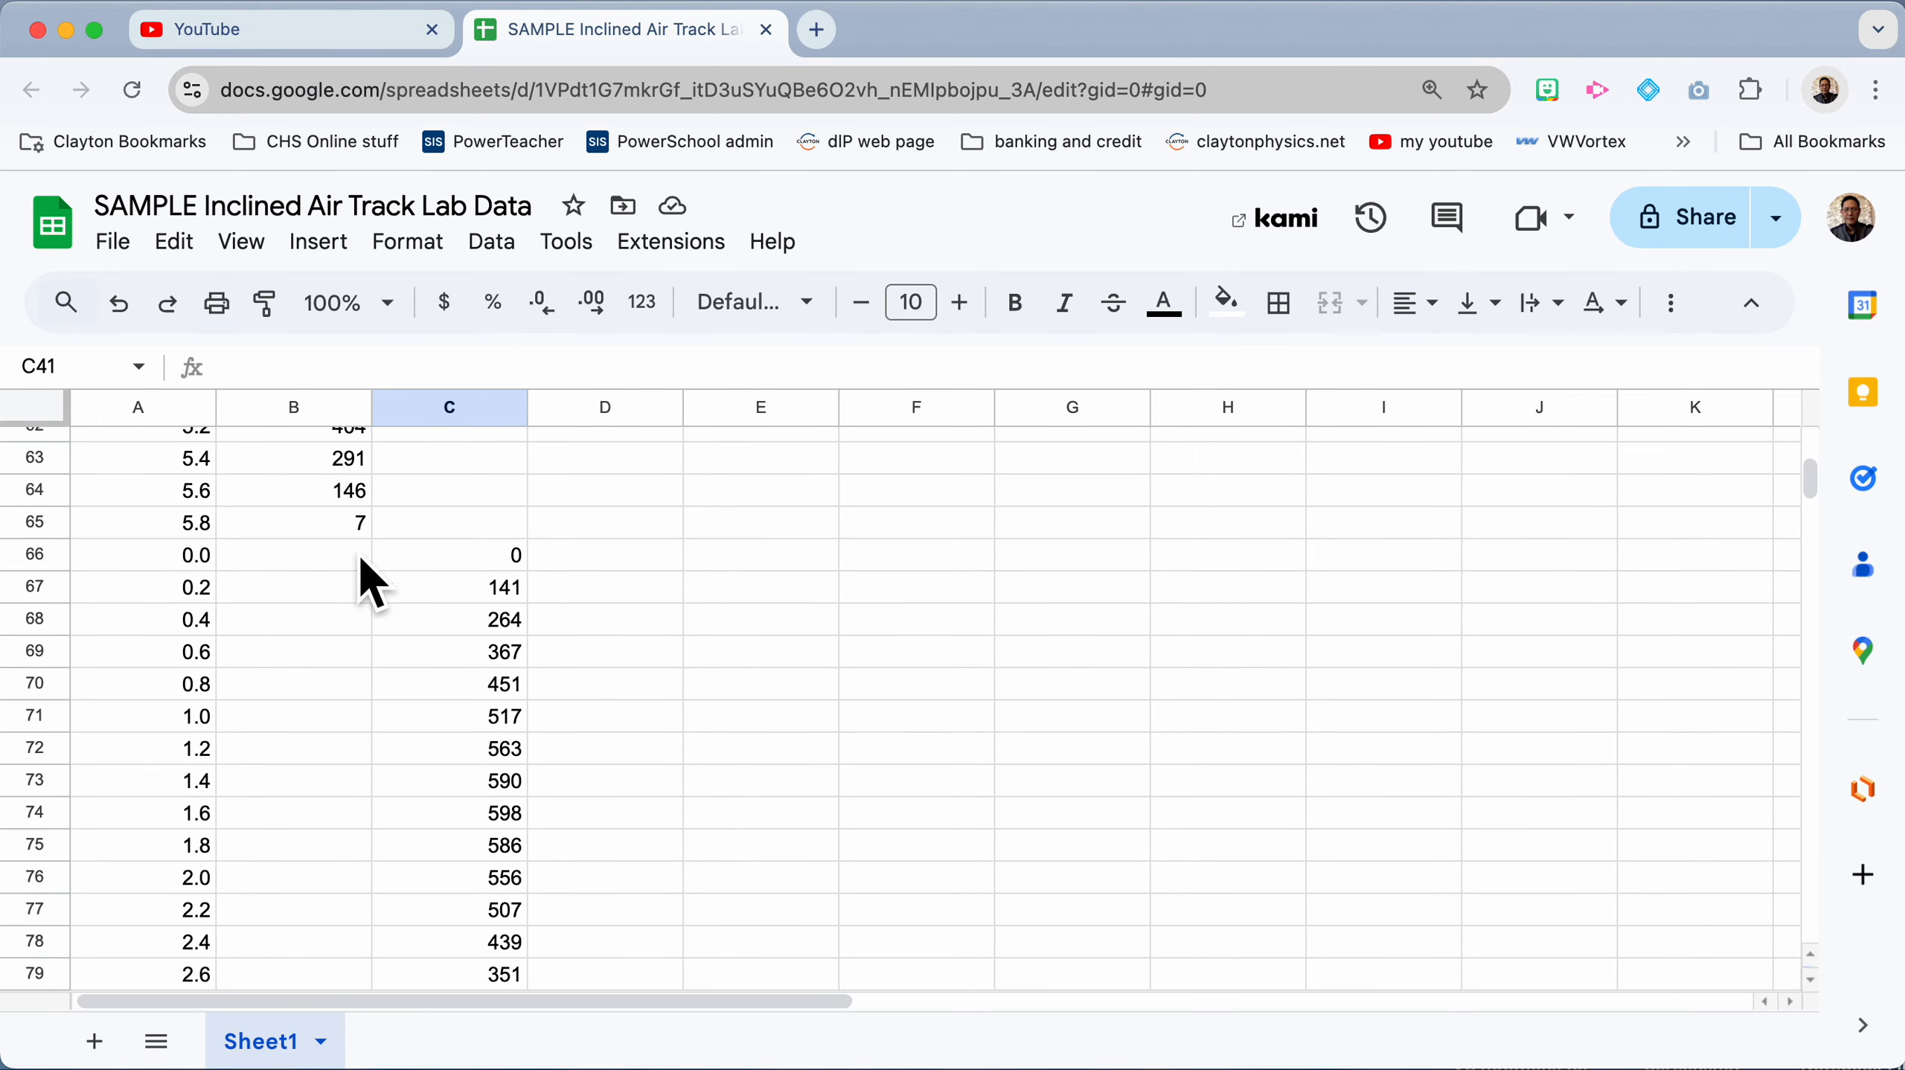
scroll(450, 629, up, 3)
scroll(484, 619, up, 6)
scroll(483, 614, up, 2)
Step: Insert a chart from the range A35:C81, headers included, and move it down so its upper edge sits at row 11
scroll(408, 658, down, 14)
drag(150, 549, 477, 646)
scroll(477, 646, up, 20)
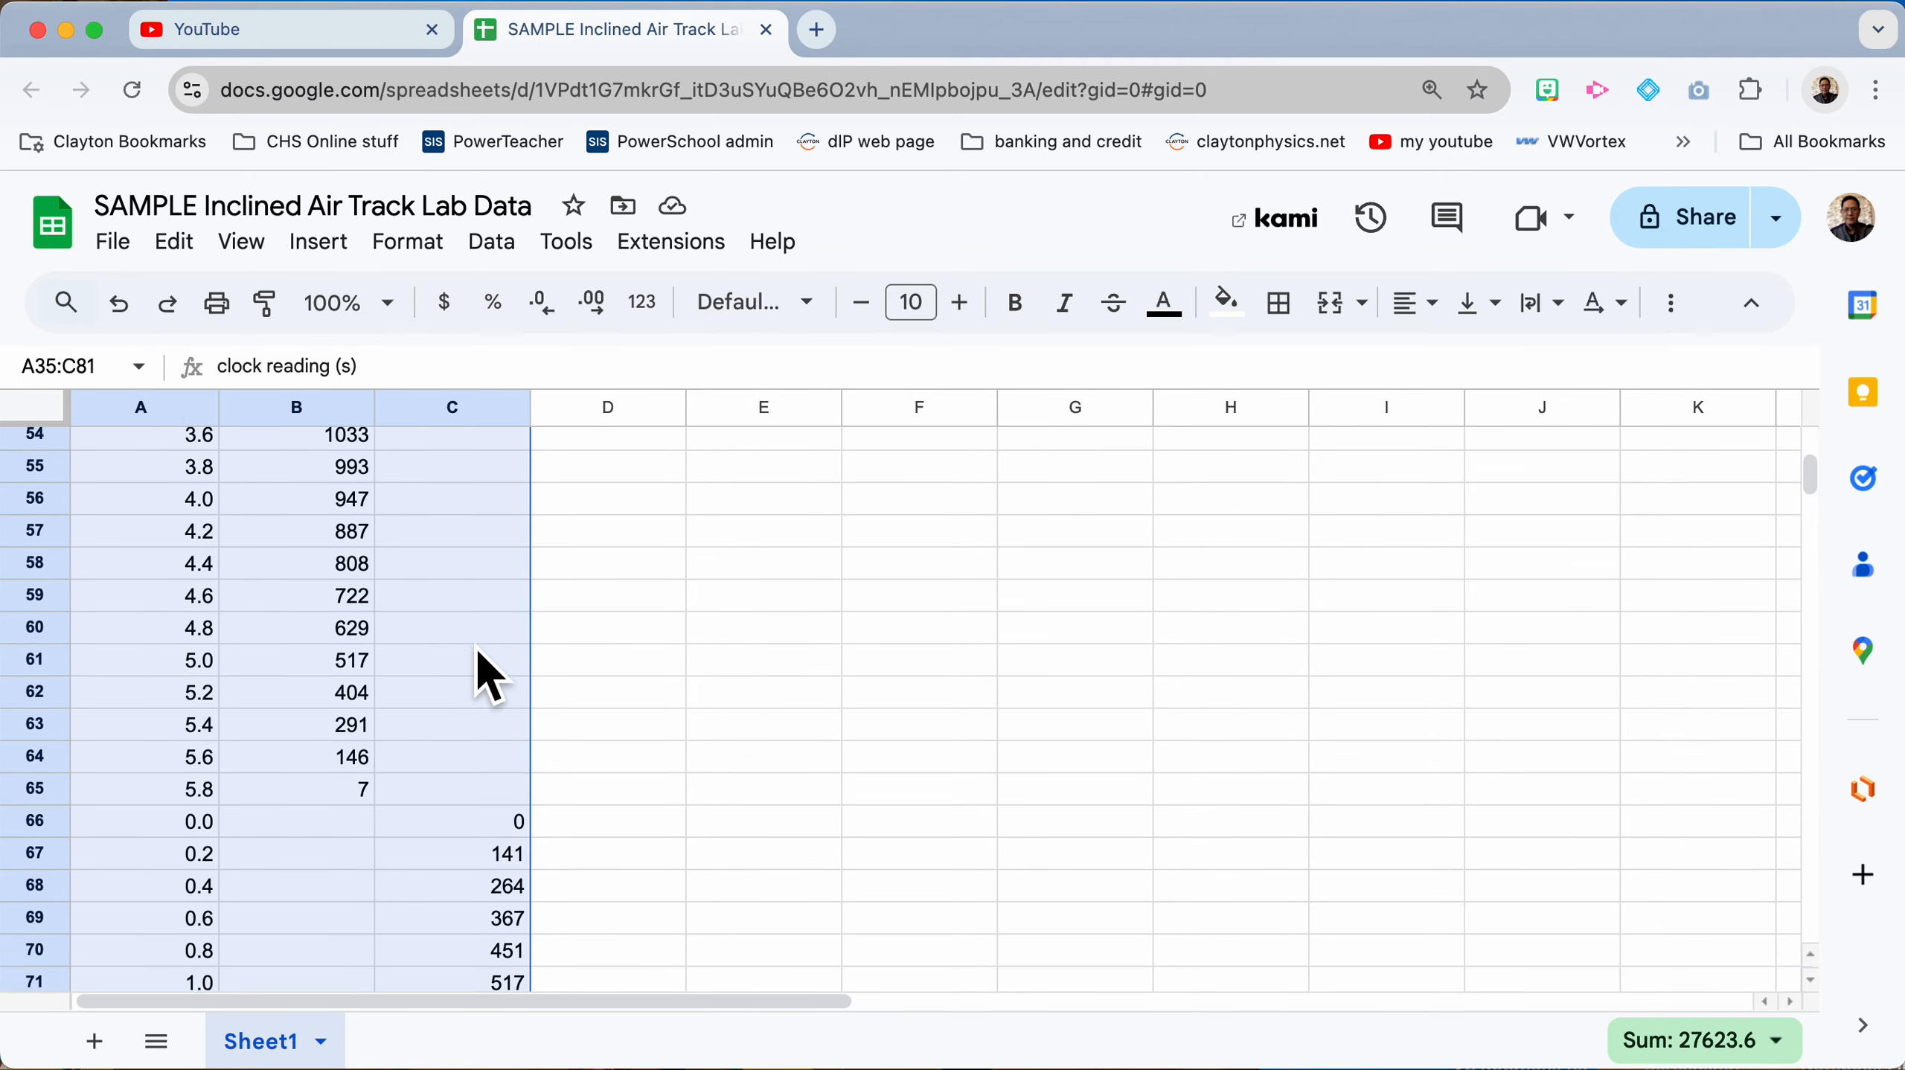
scroll(477, 646, down, 3)
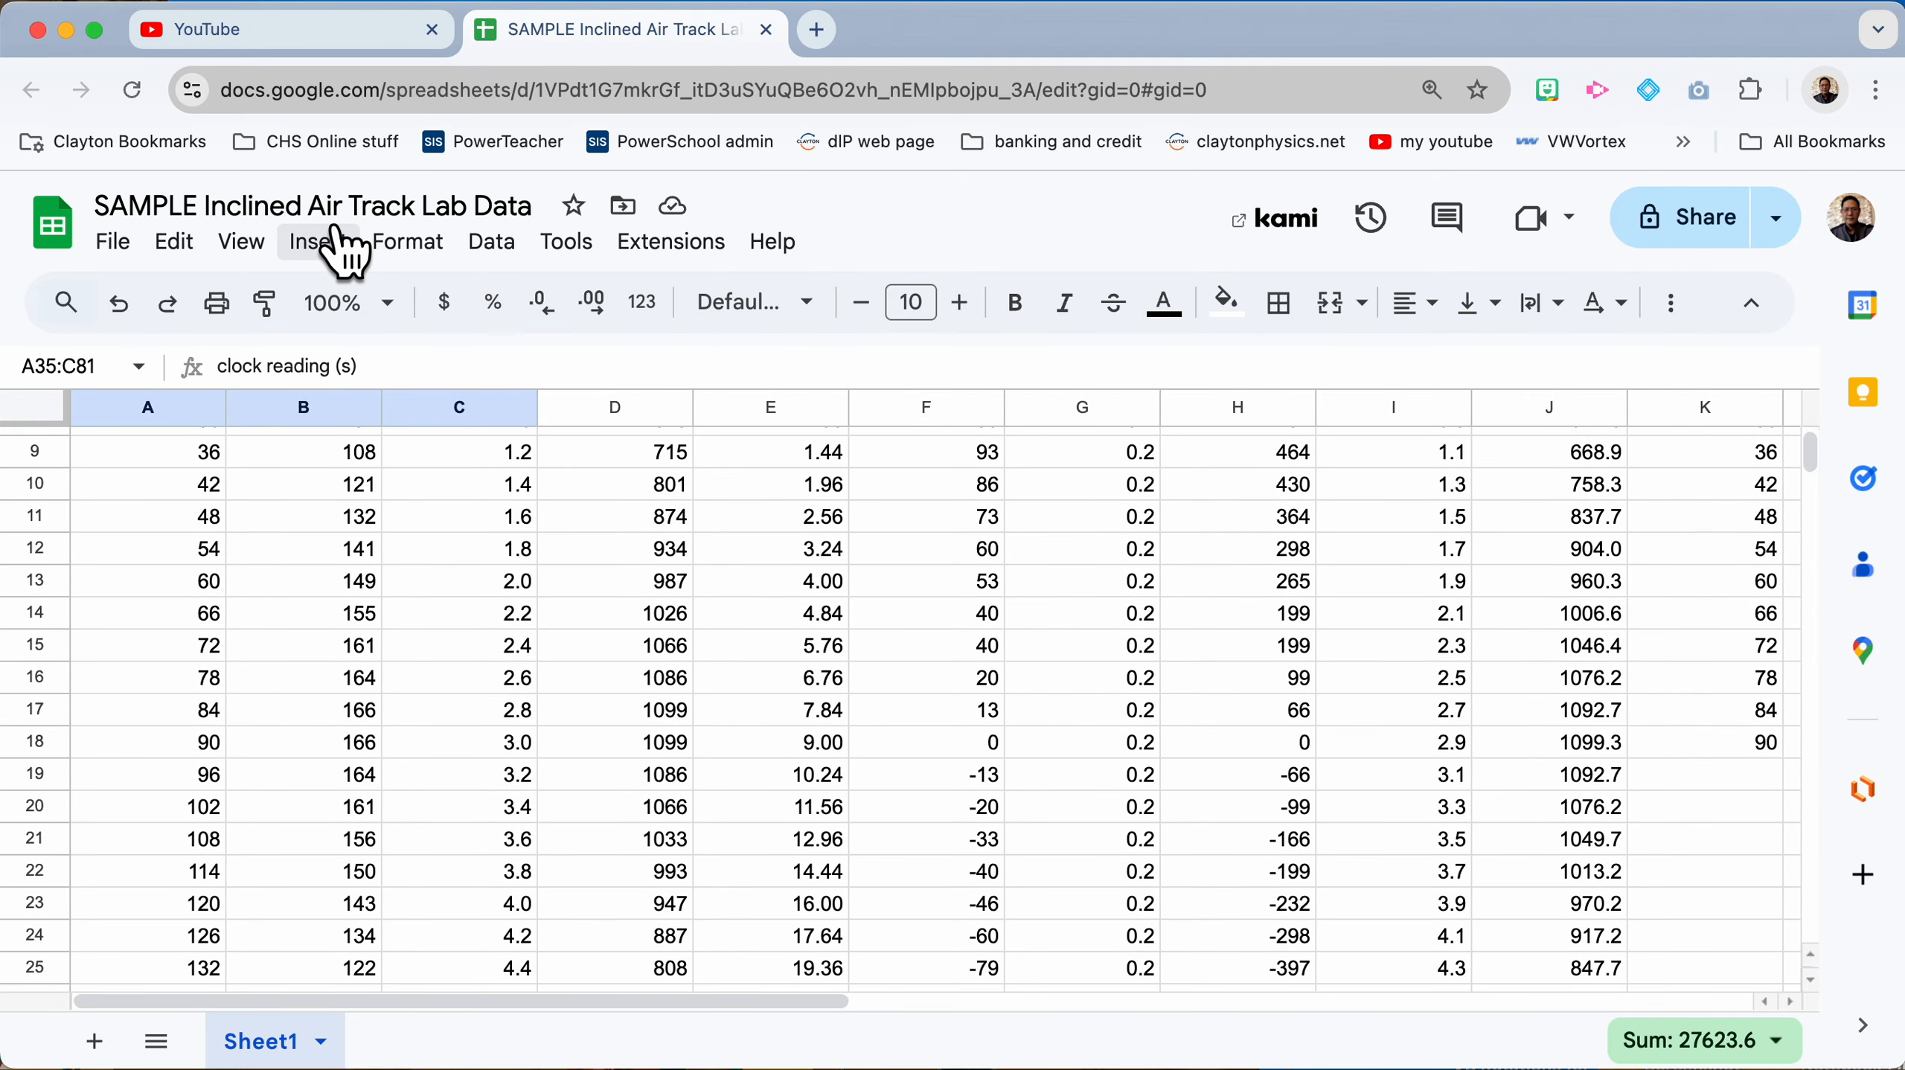
click(329, 244)
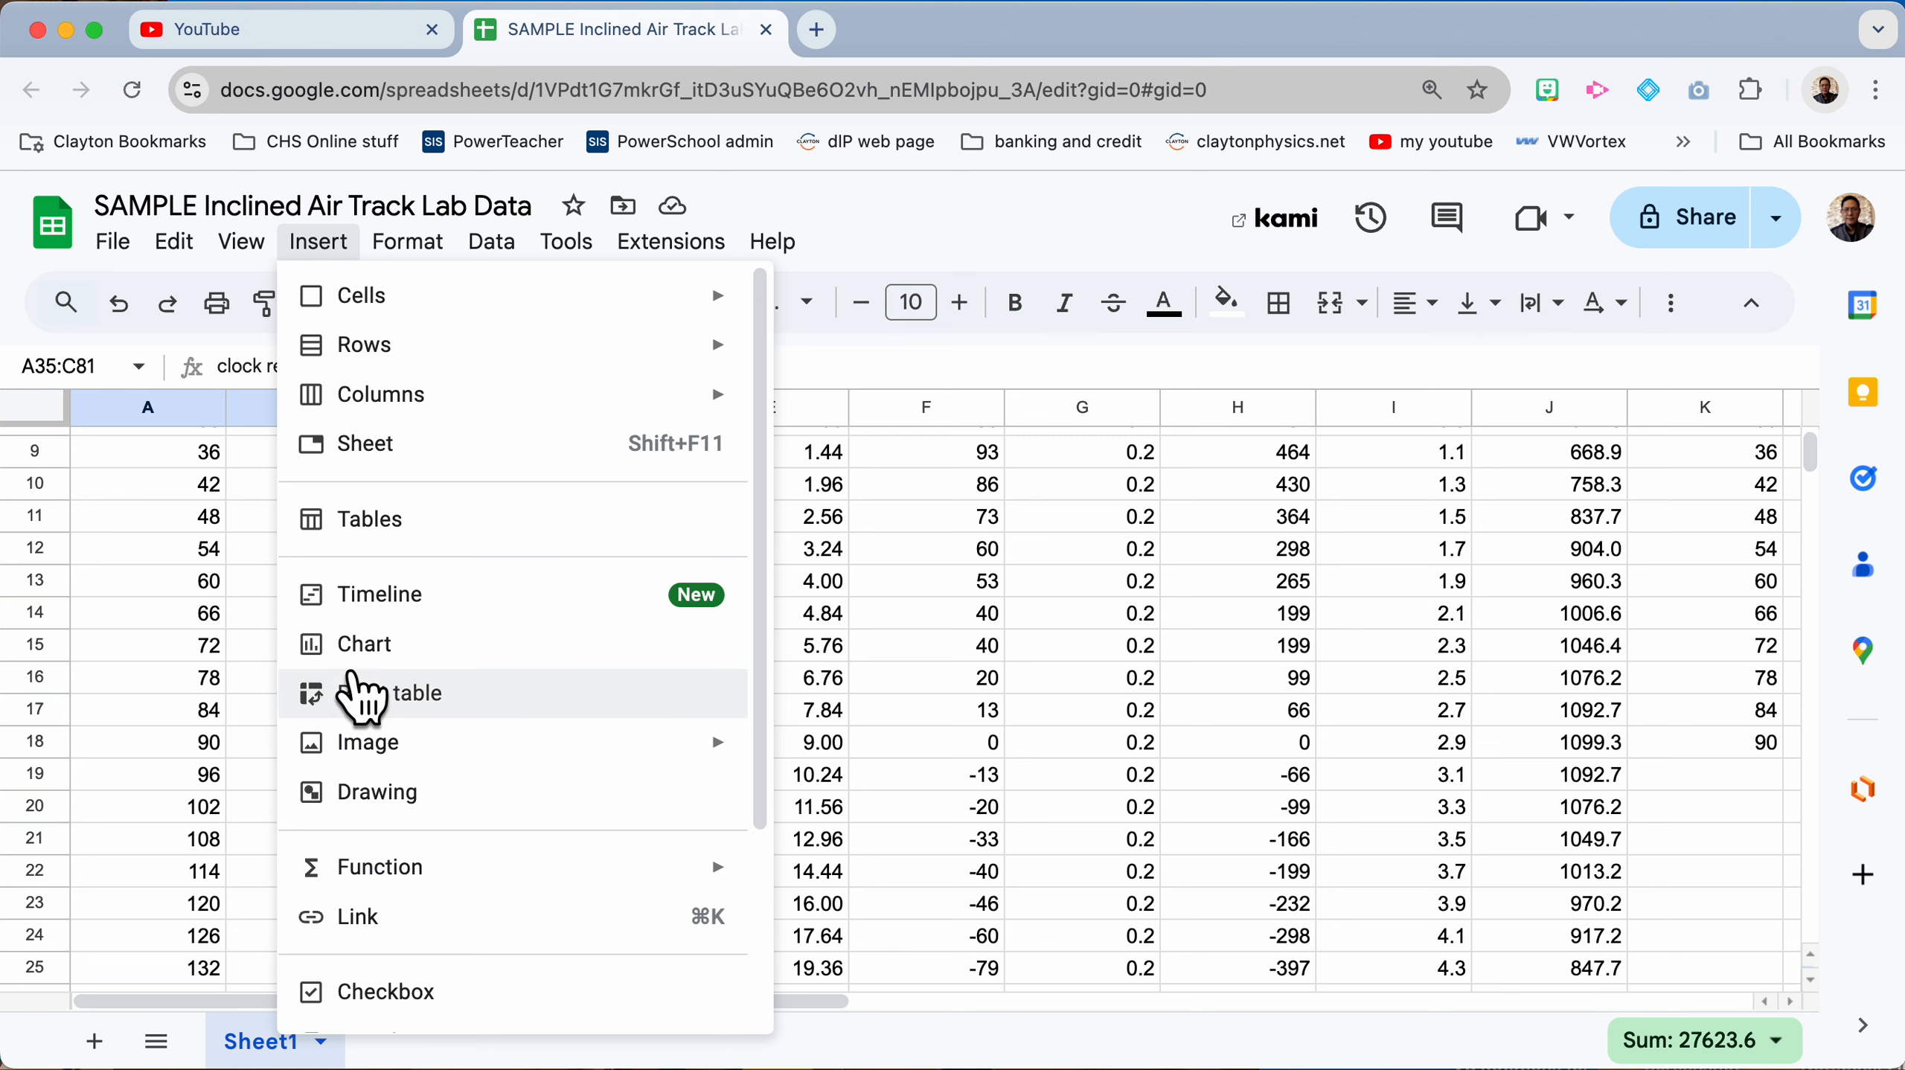
click(368, 647)
scroll(710, 697, down, 3)
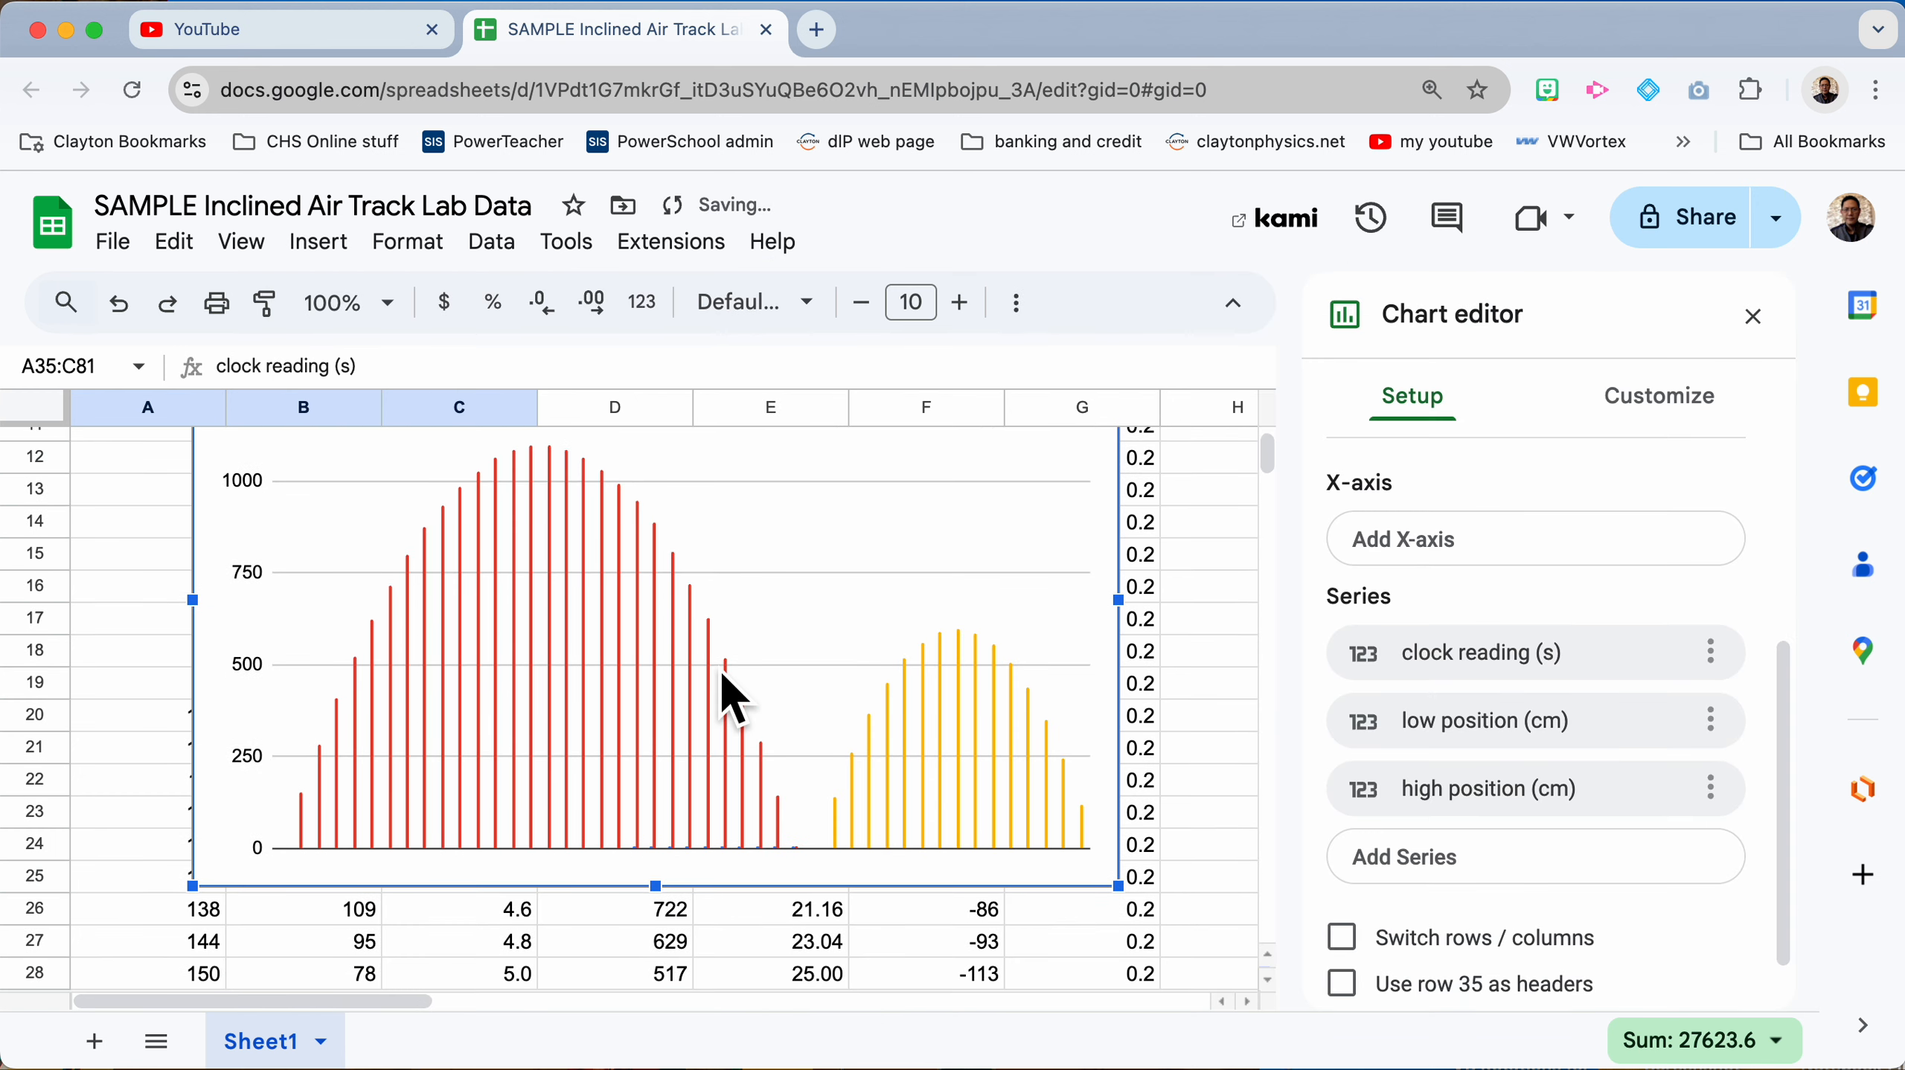
drag(804, 552, 826, 681)
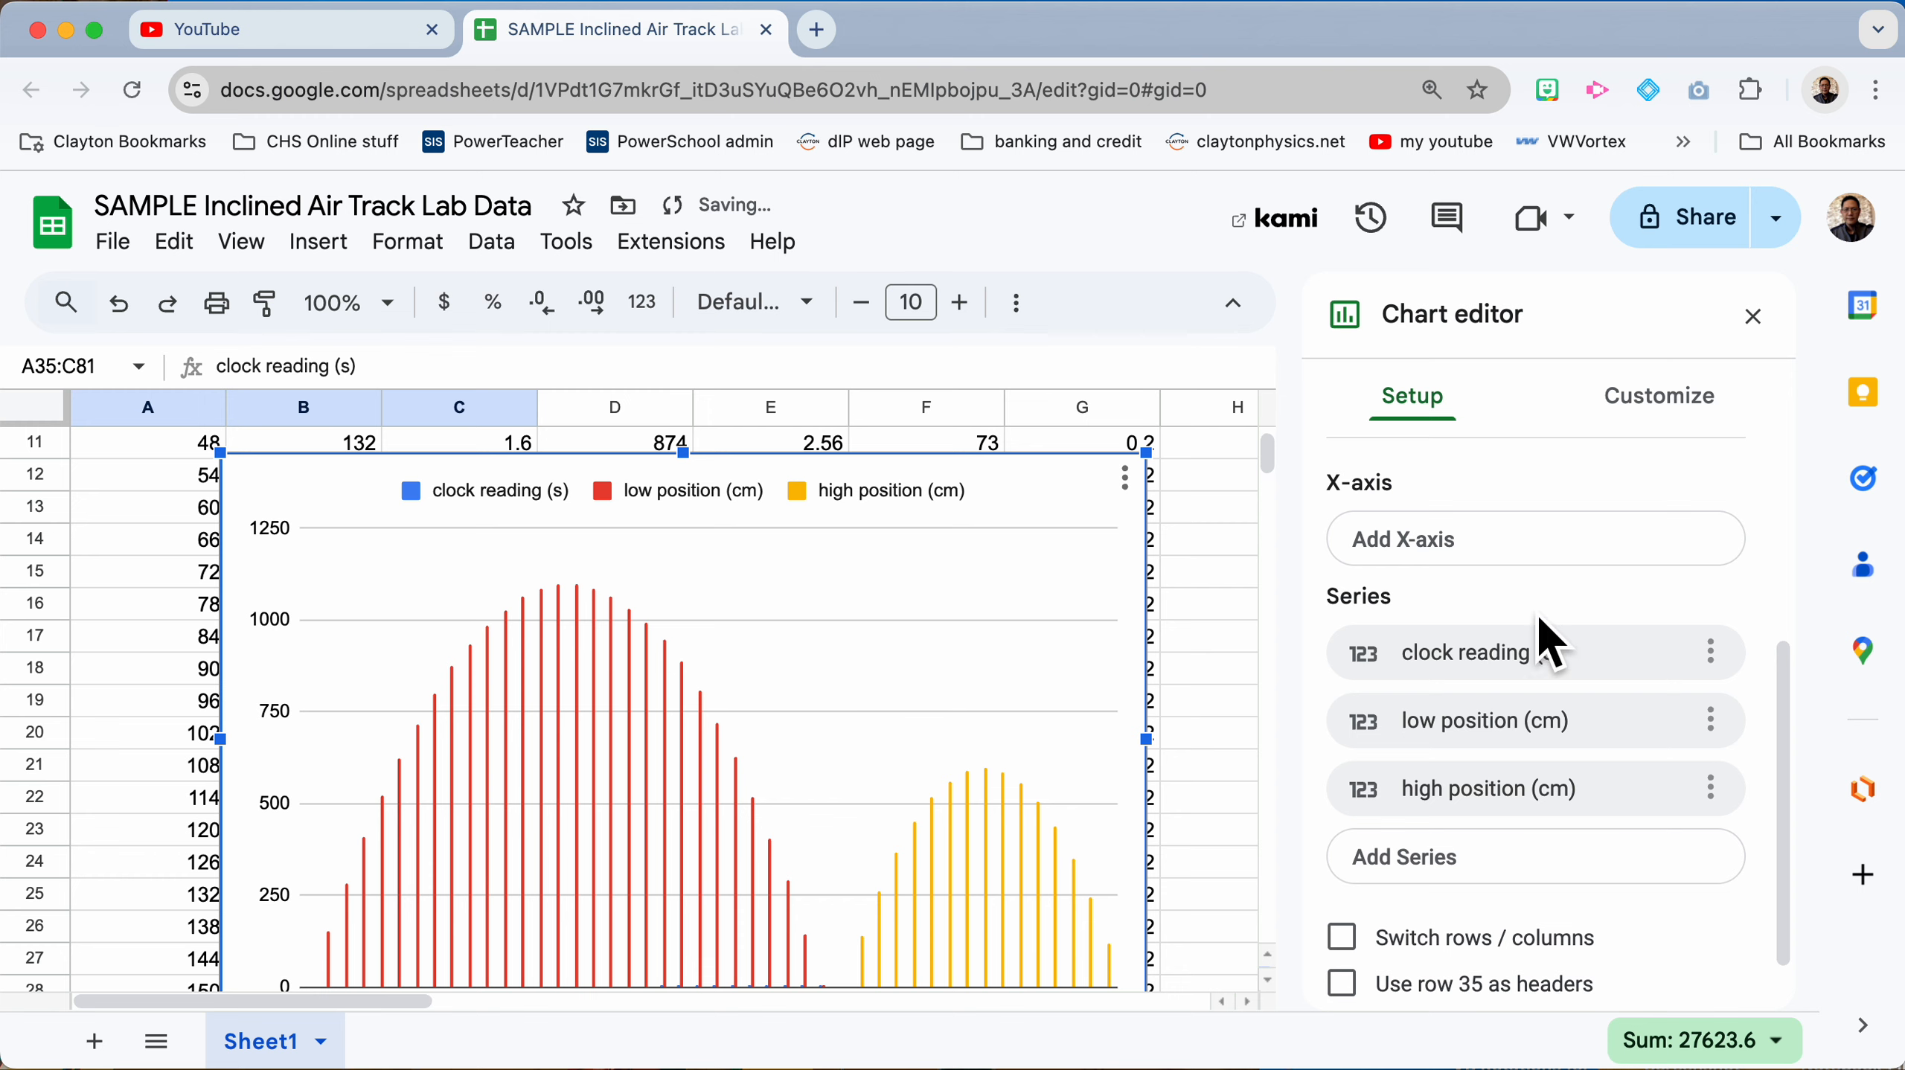
Step: Reopen the new chart for editing and change its chart type from column to scatter chart
scroll(1437, 532, up, 5)
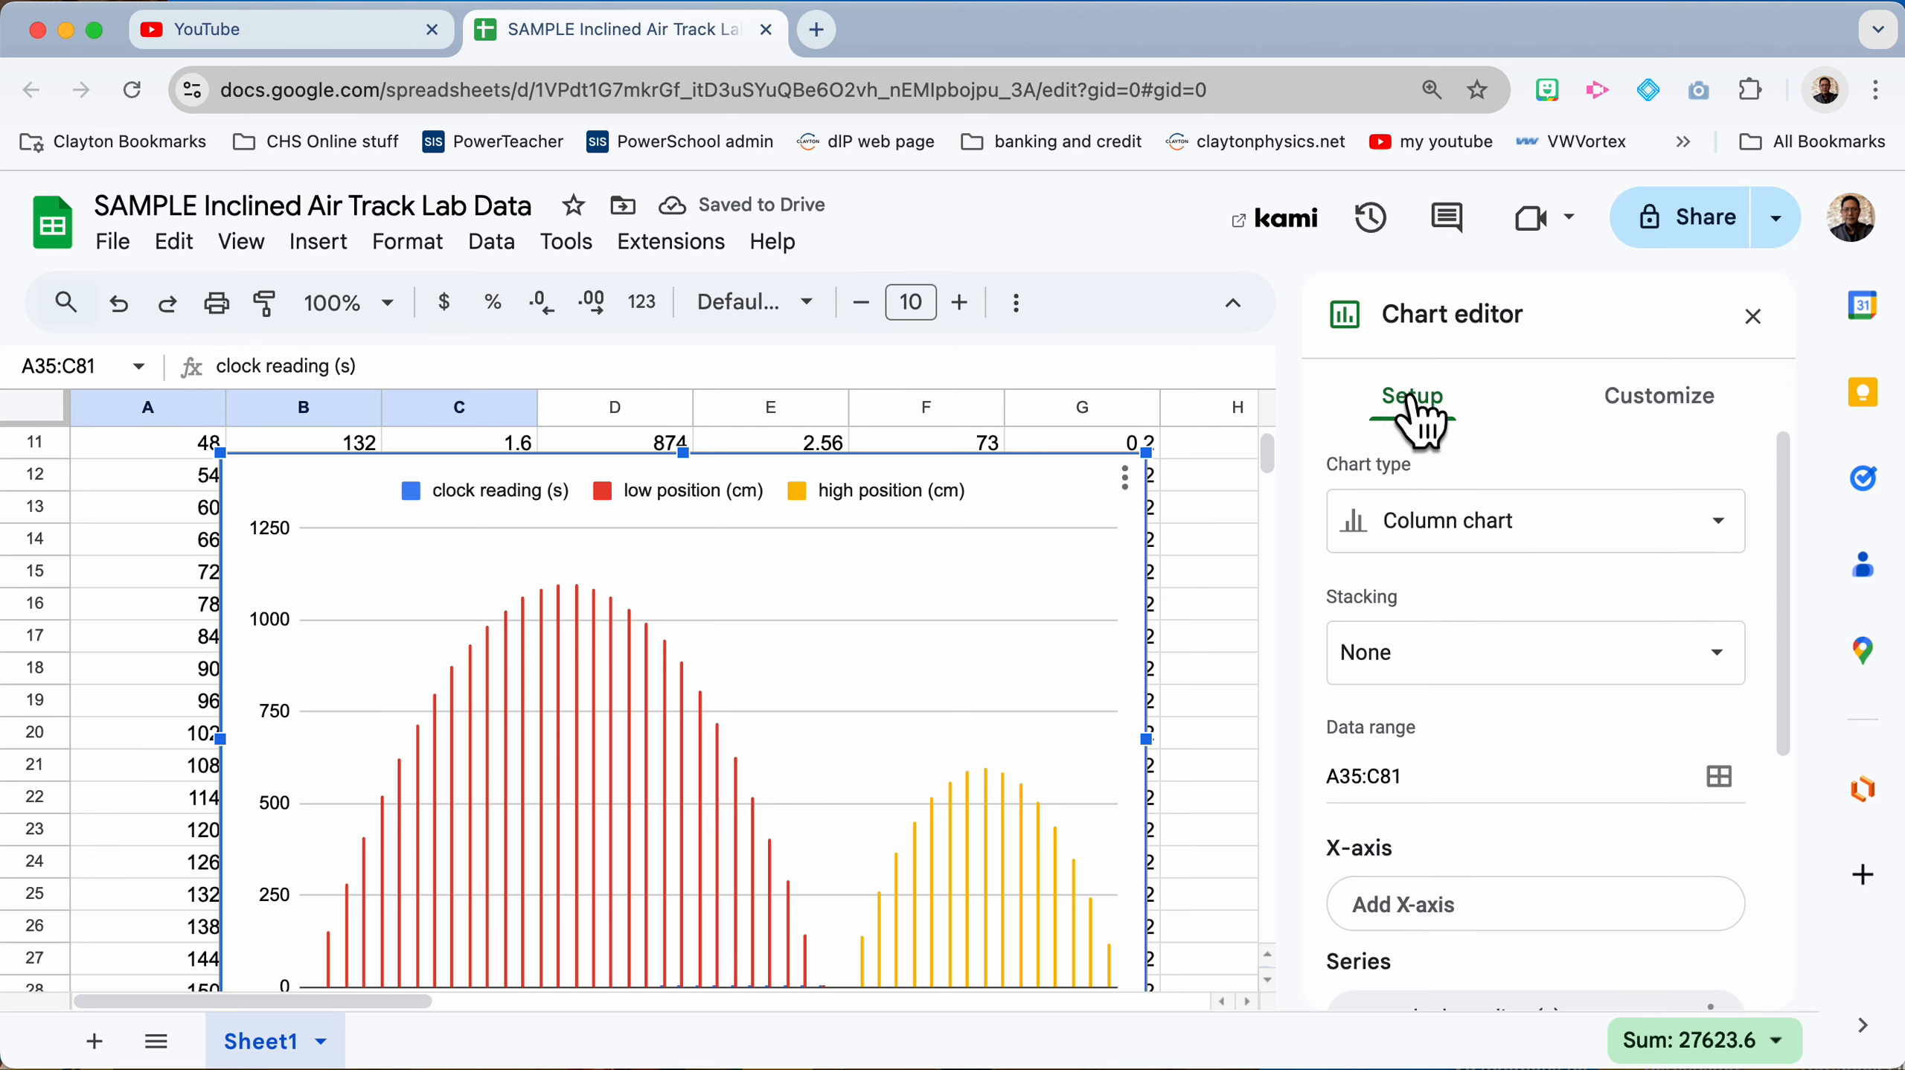
click(1230, 548)
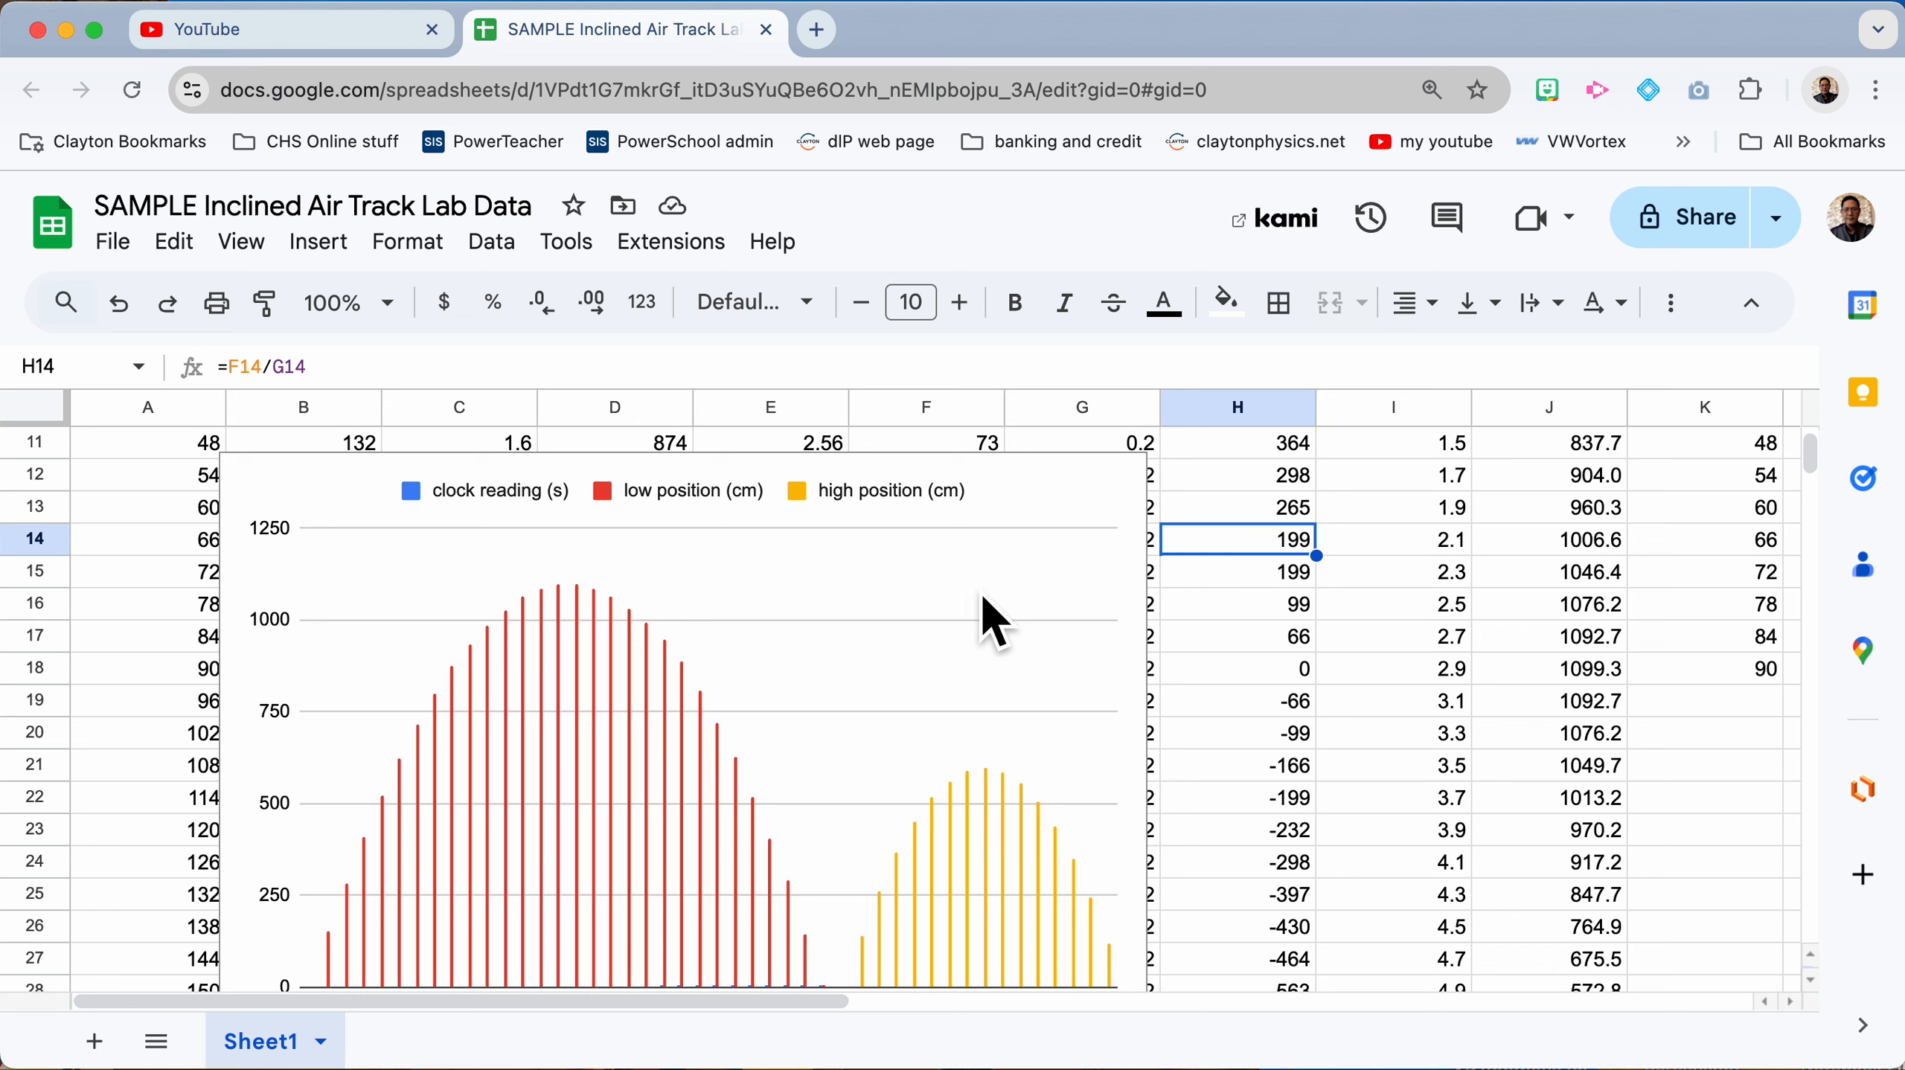
double_click(876, 620)
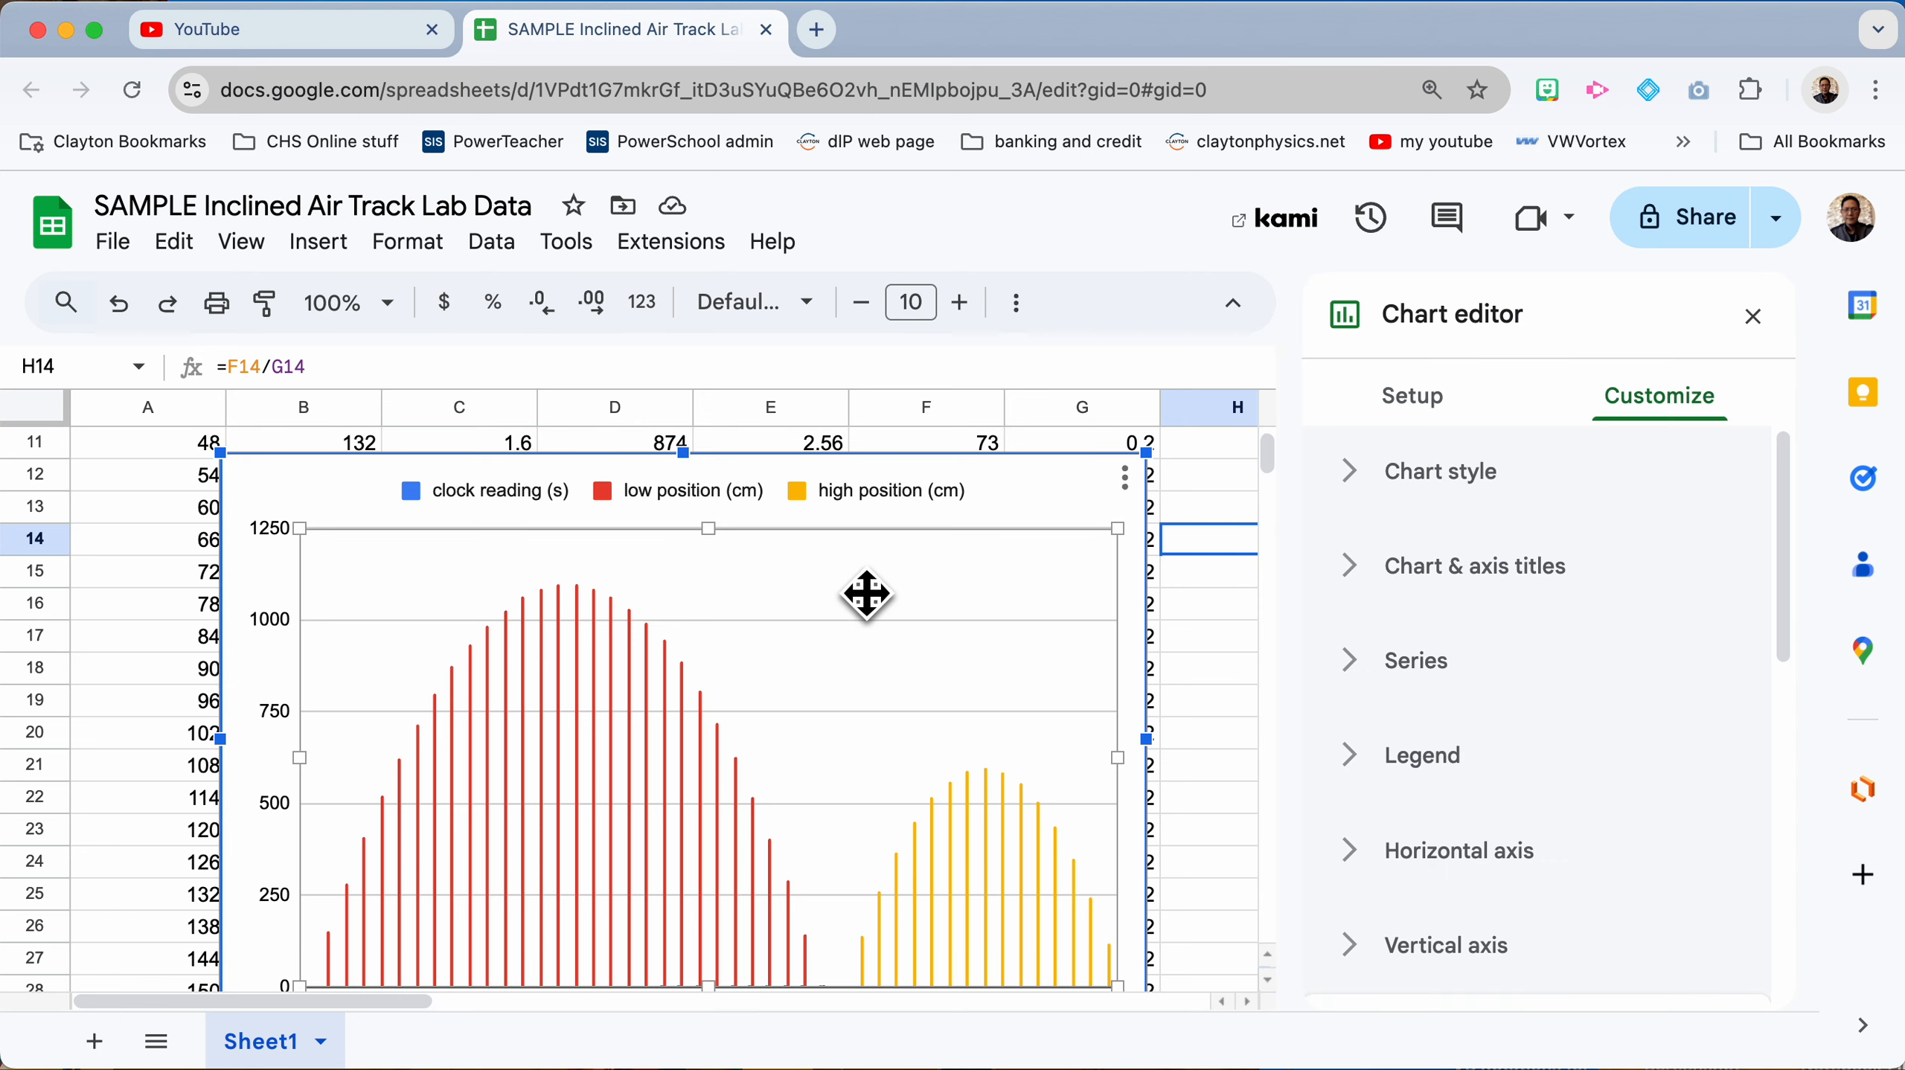
click(1448, 431)
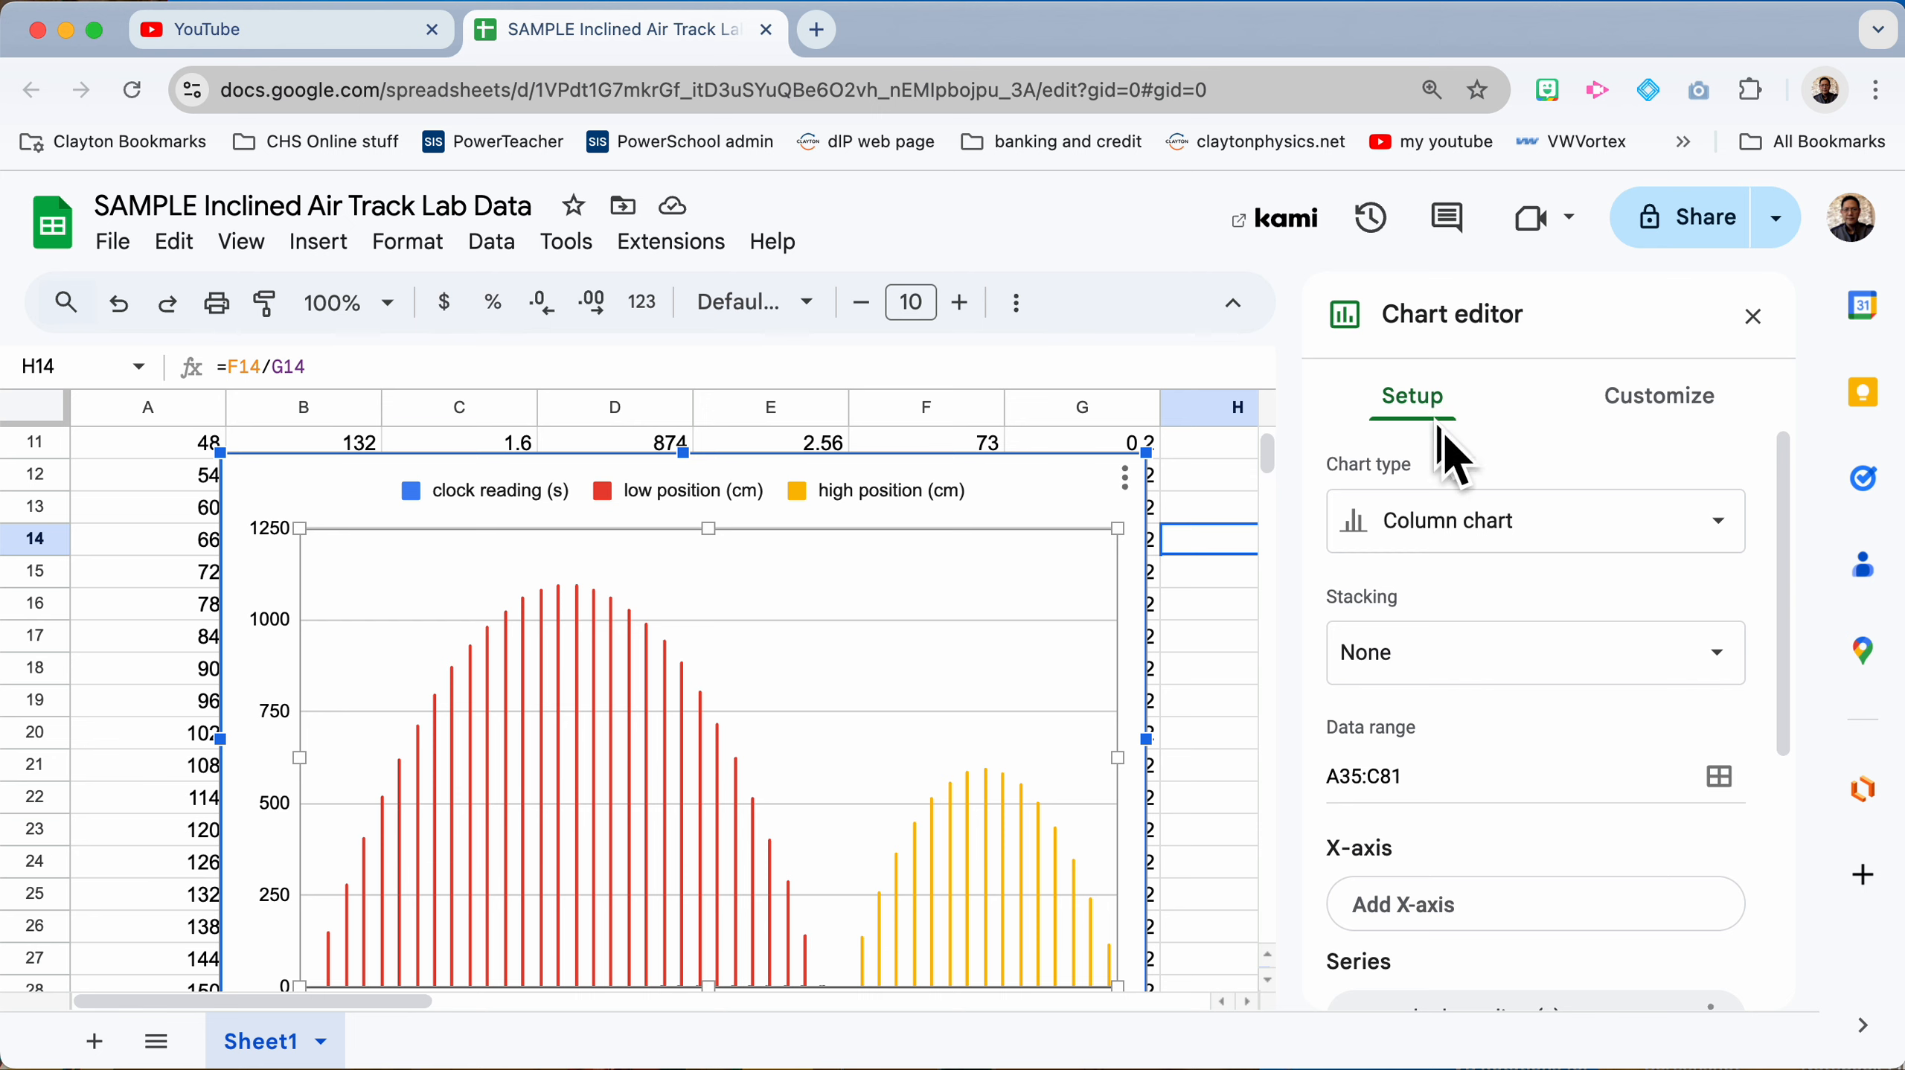
click(1423, 519)
scroll(1409, 709, down, 2)
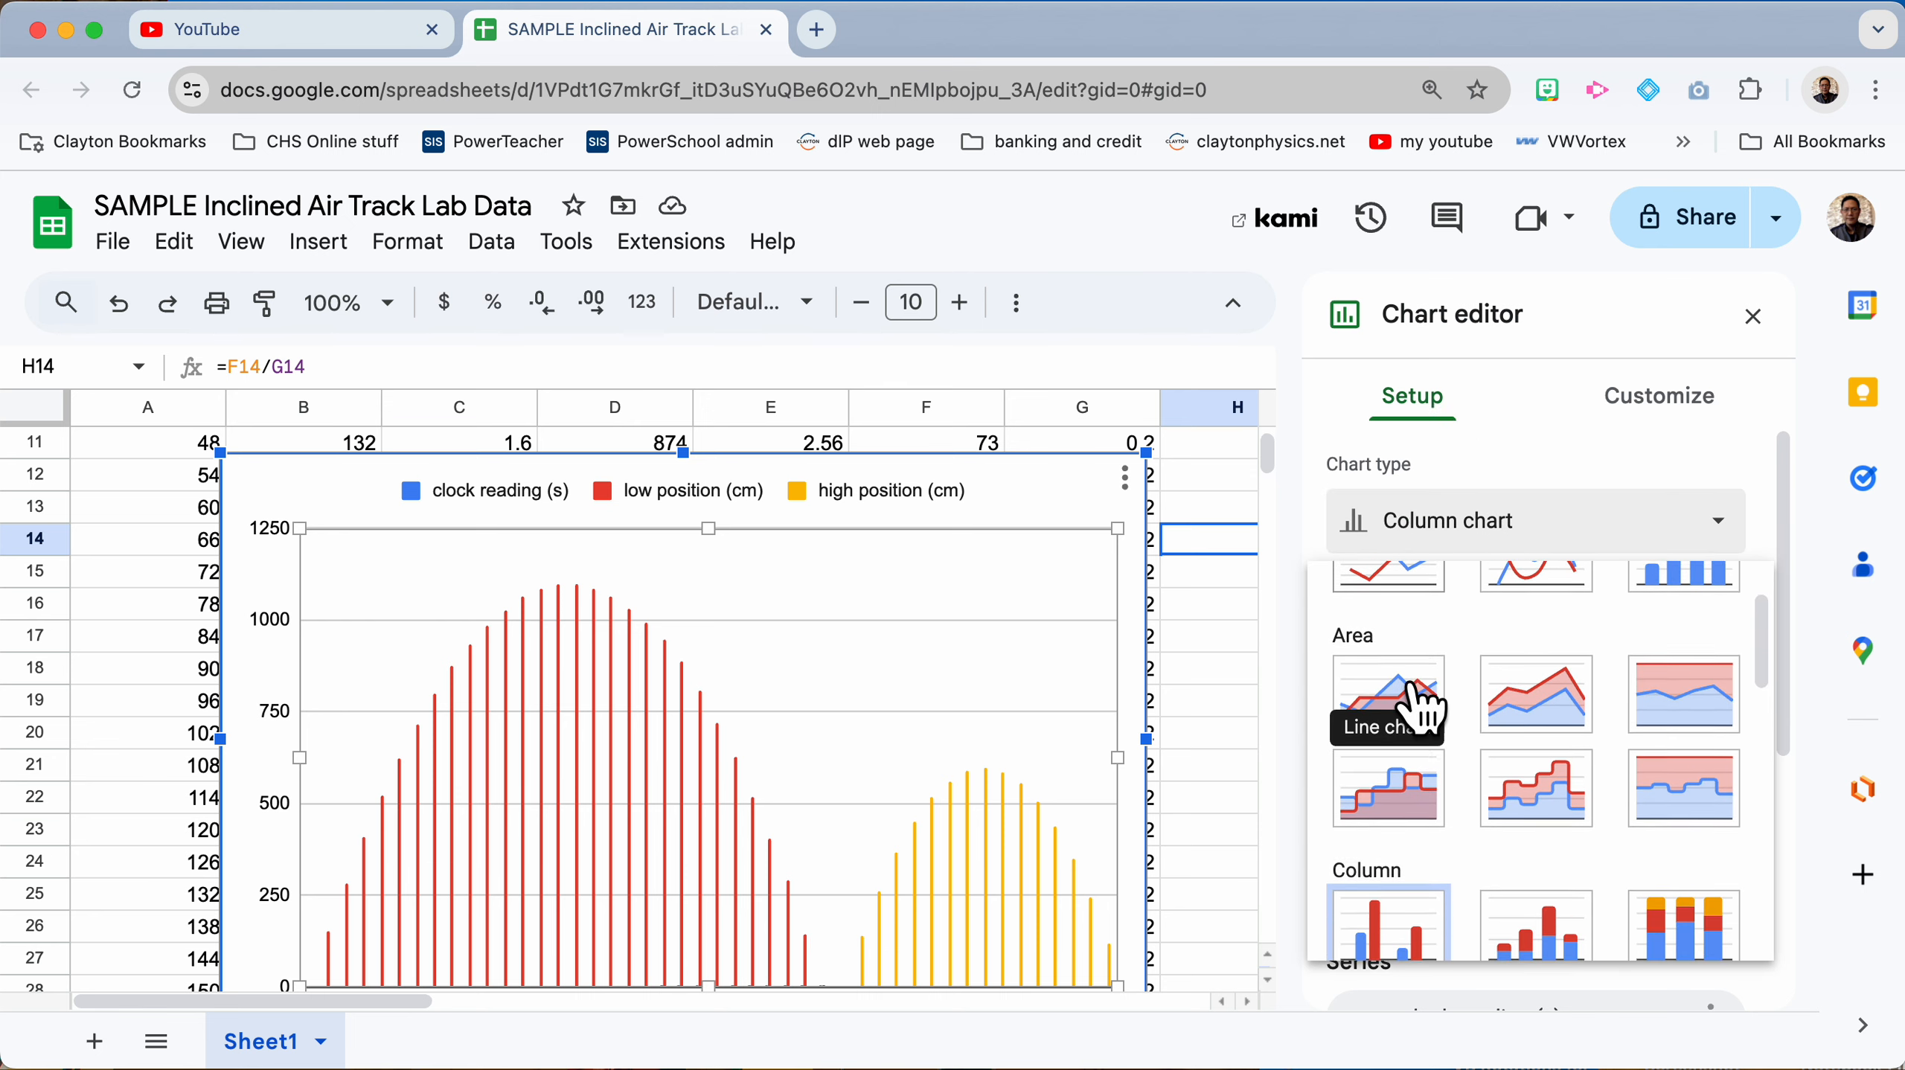
scroll(1420, 705, down, 5)
click(1400, 741)
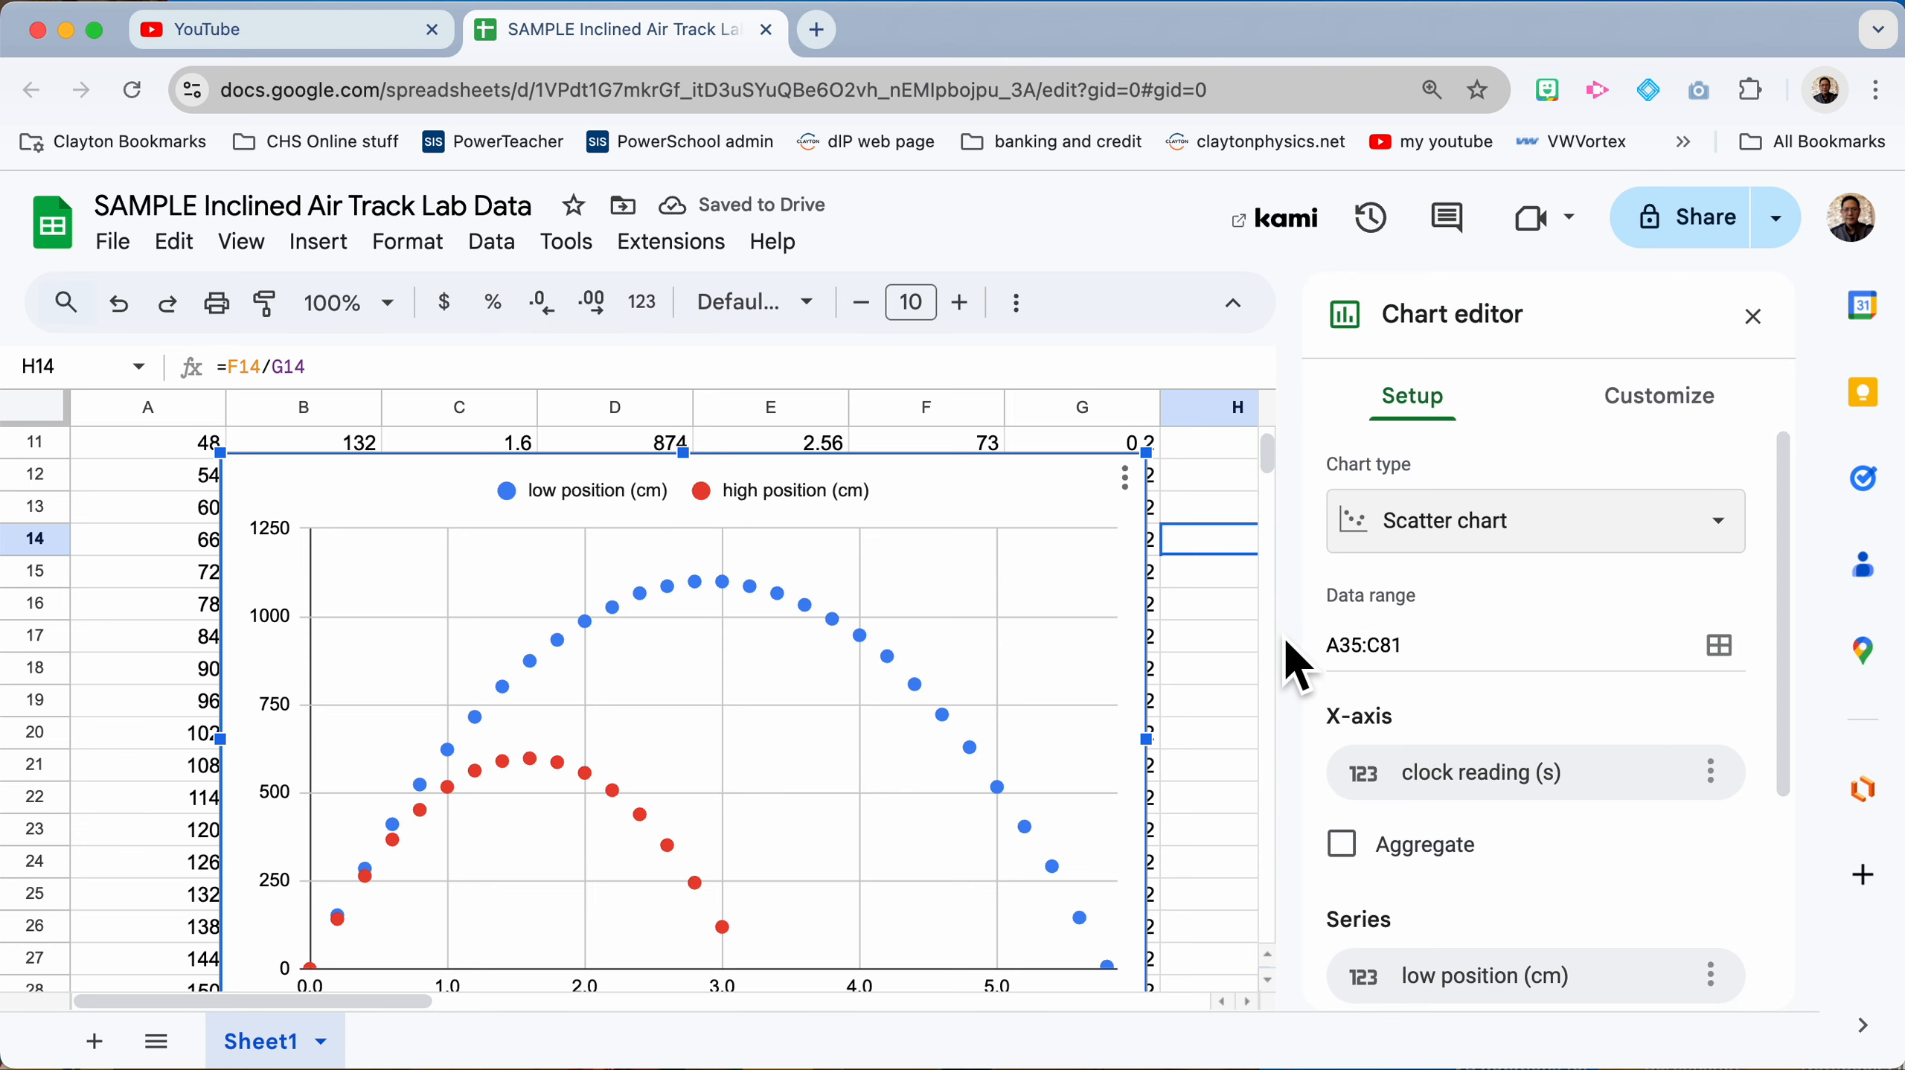
Step: Review the chart's x-axis and series setup, switching the use of column A as labels off and back on
scroll(1412, 749, down, 1)
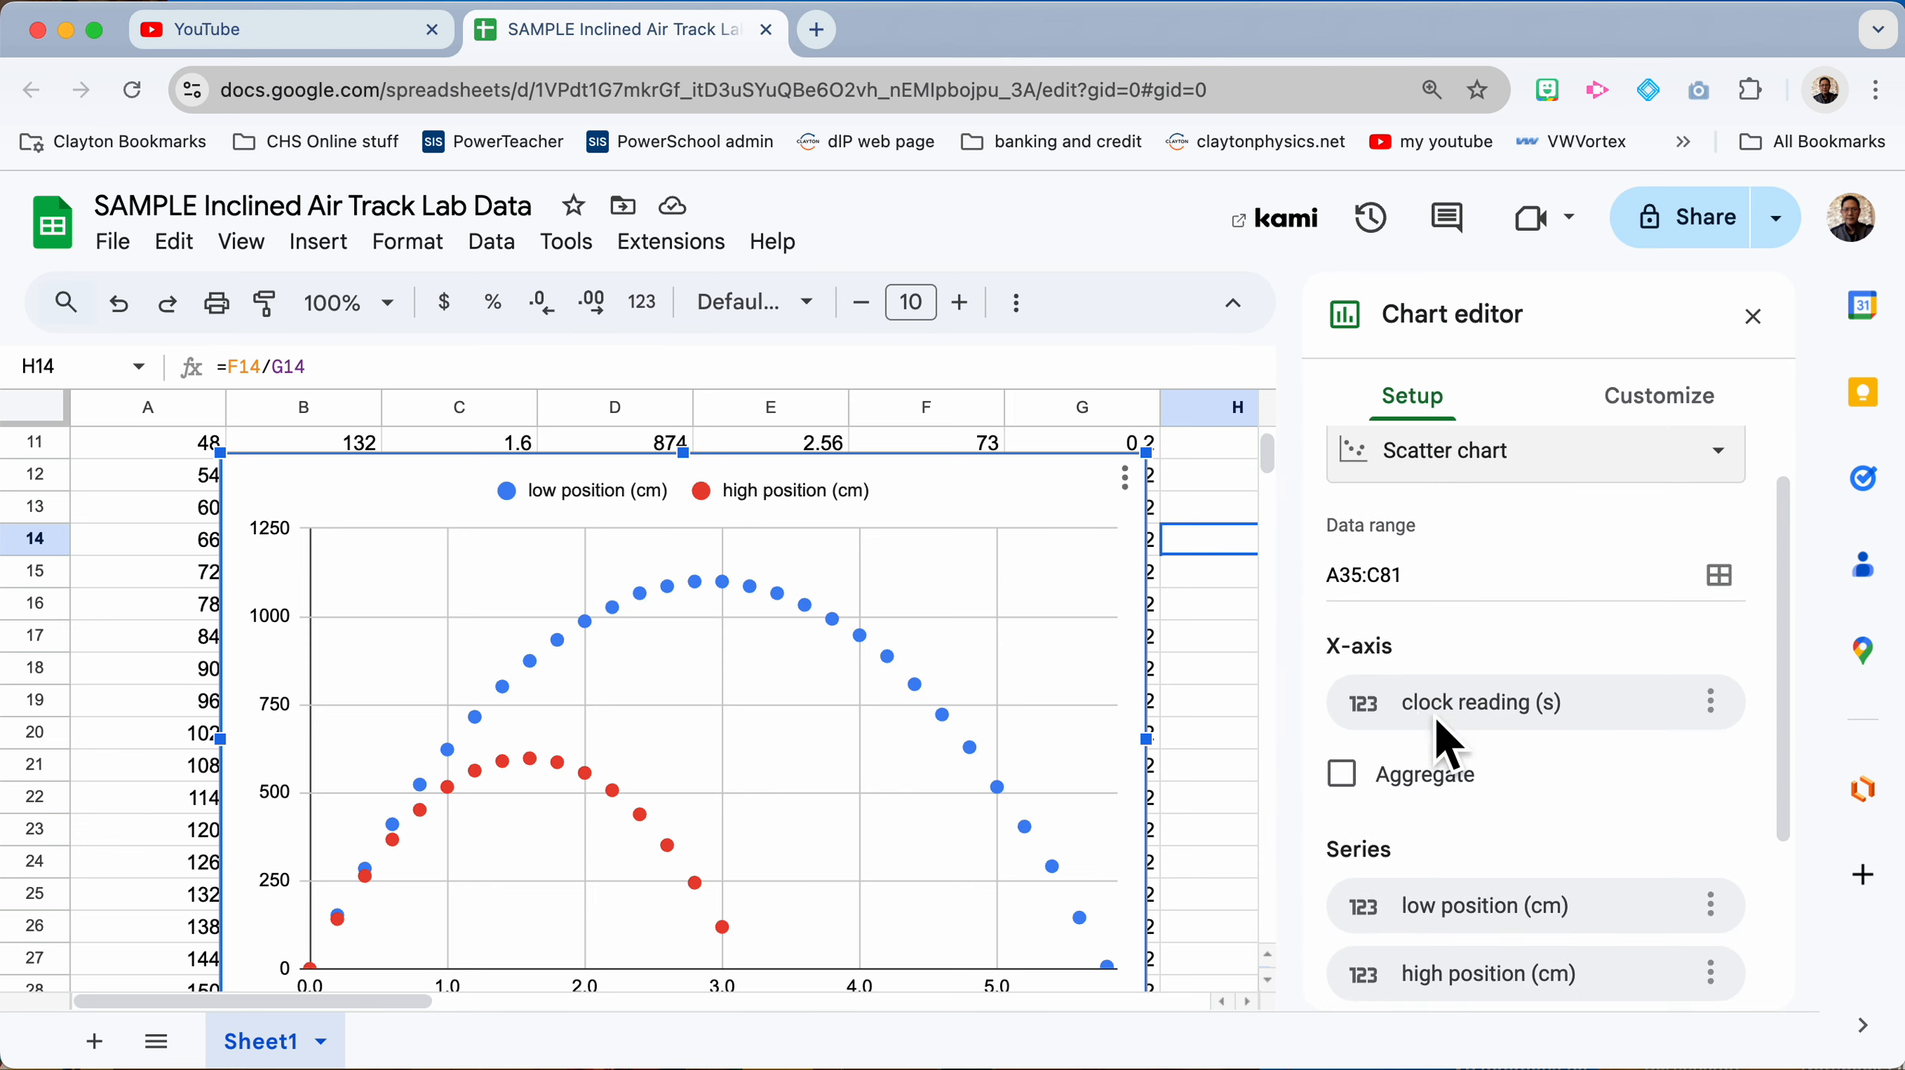
scroll(1499, 775, down, 2)
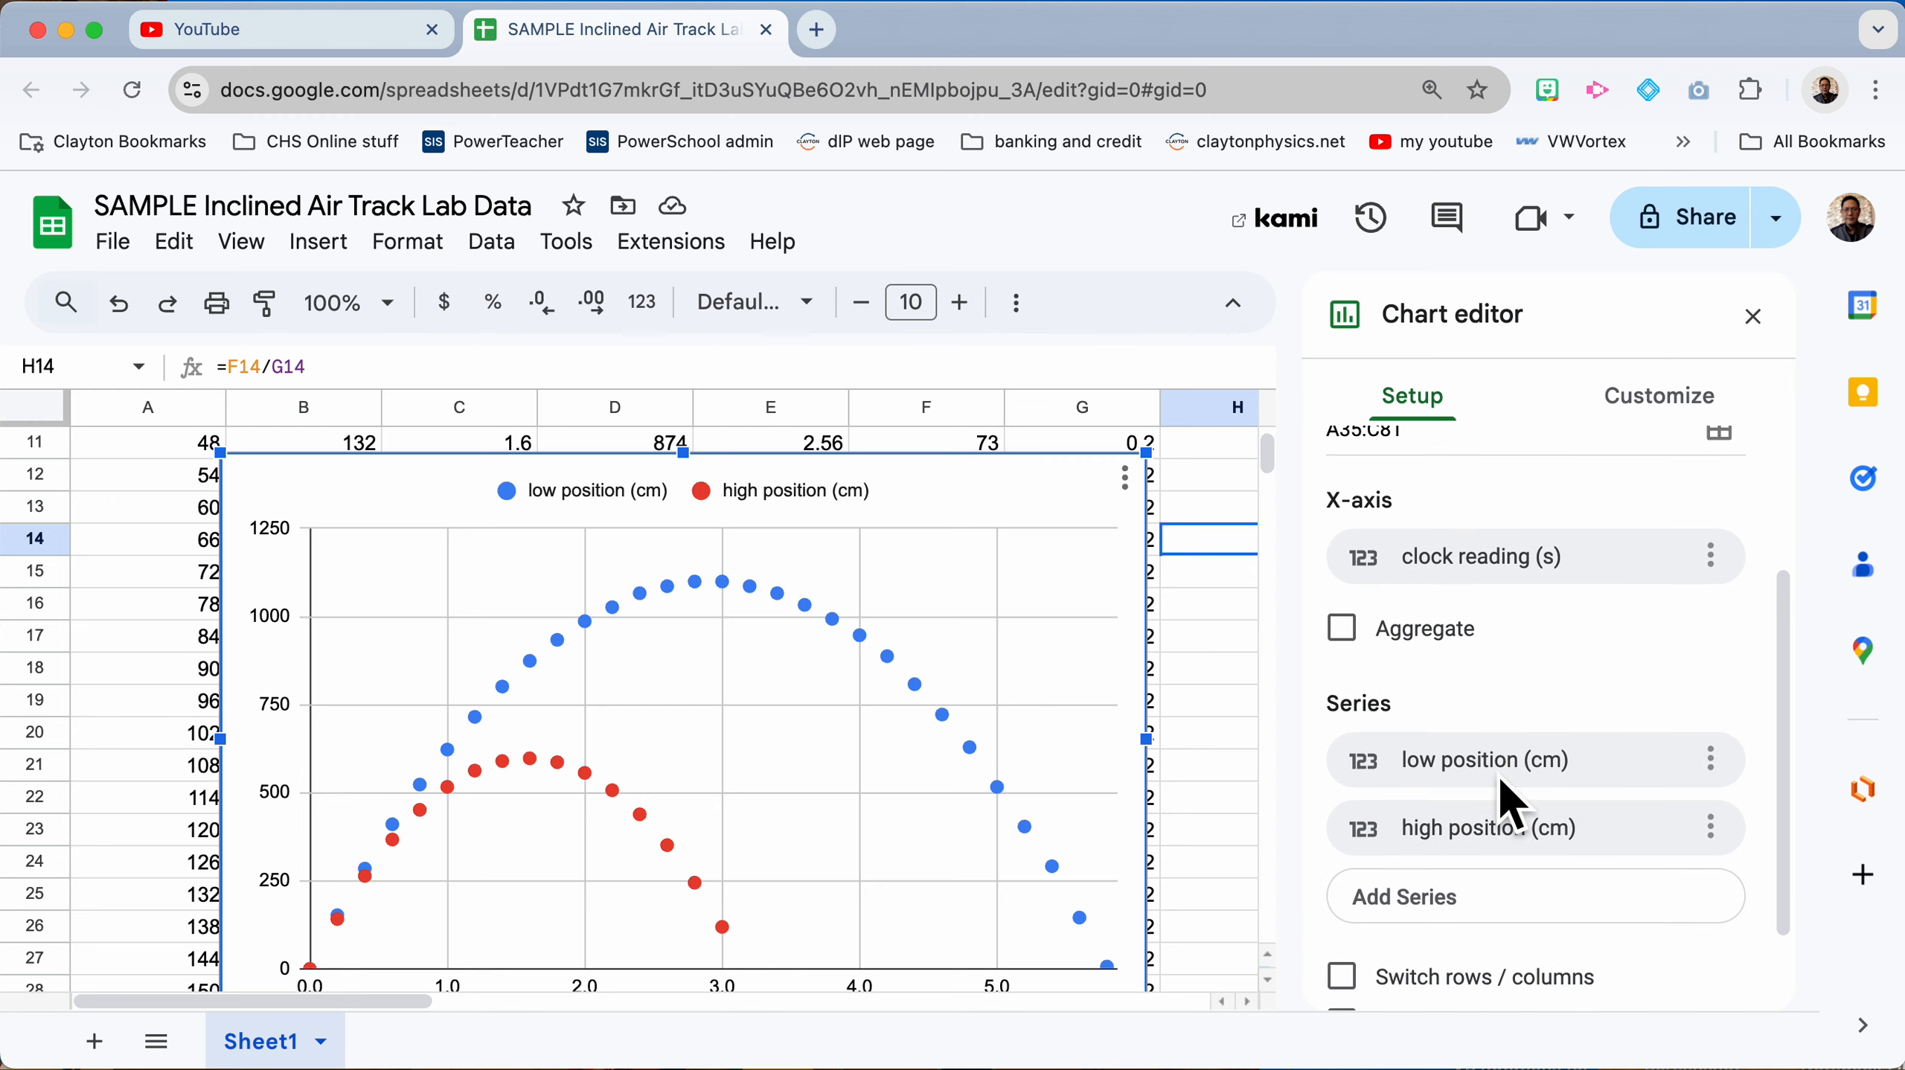
scroll(1489, 807, down, 2)
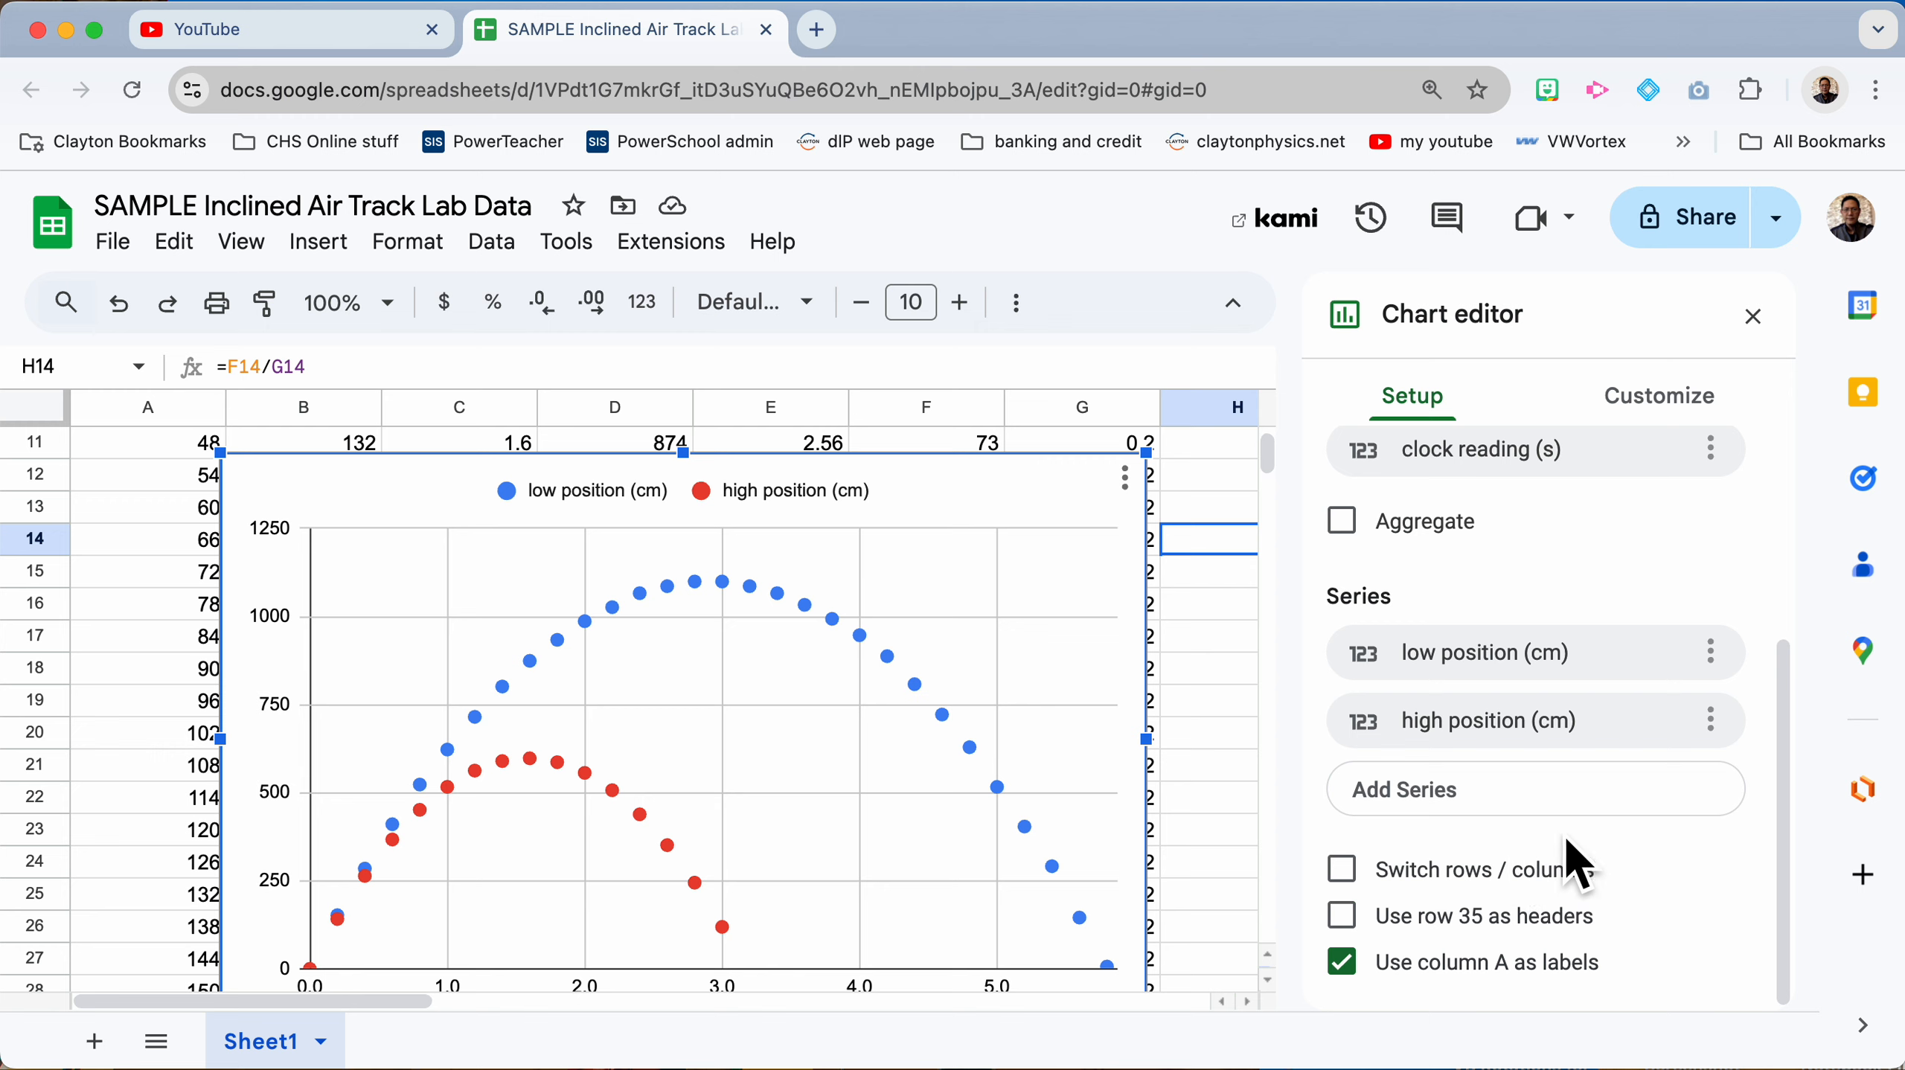
scroll(1564, 833, up, 2)
scroll(1565, 833, down, 2)
click(1343, 961)
click(1343, 963)
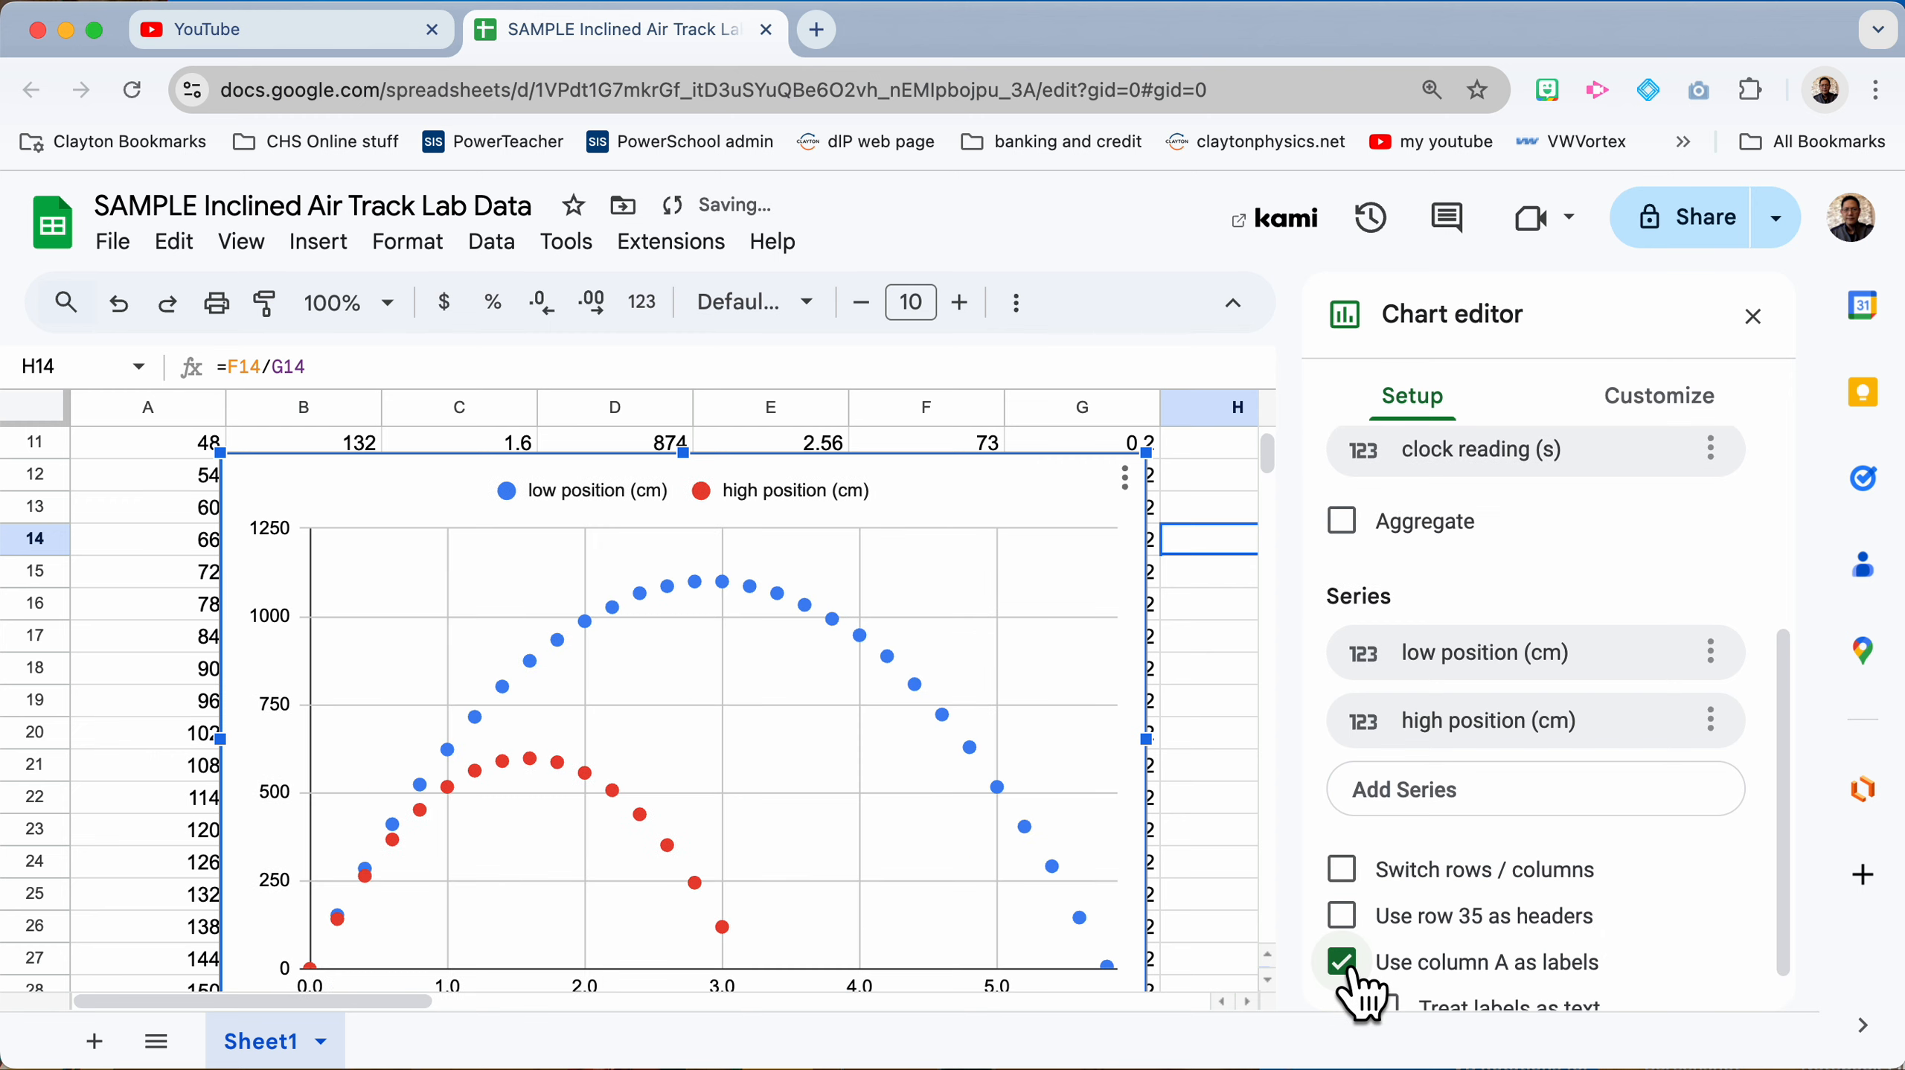
Step: Make the chart use row 35 as headers so the series take their names from the header cells
scroll(1395, 834, down, 1)
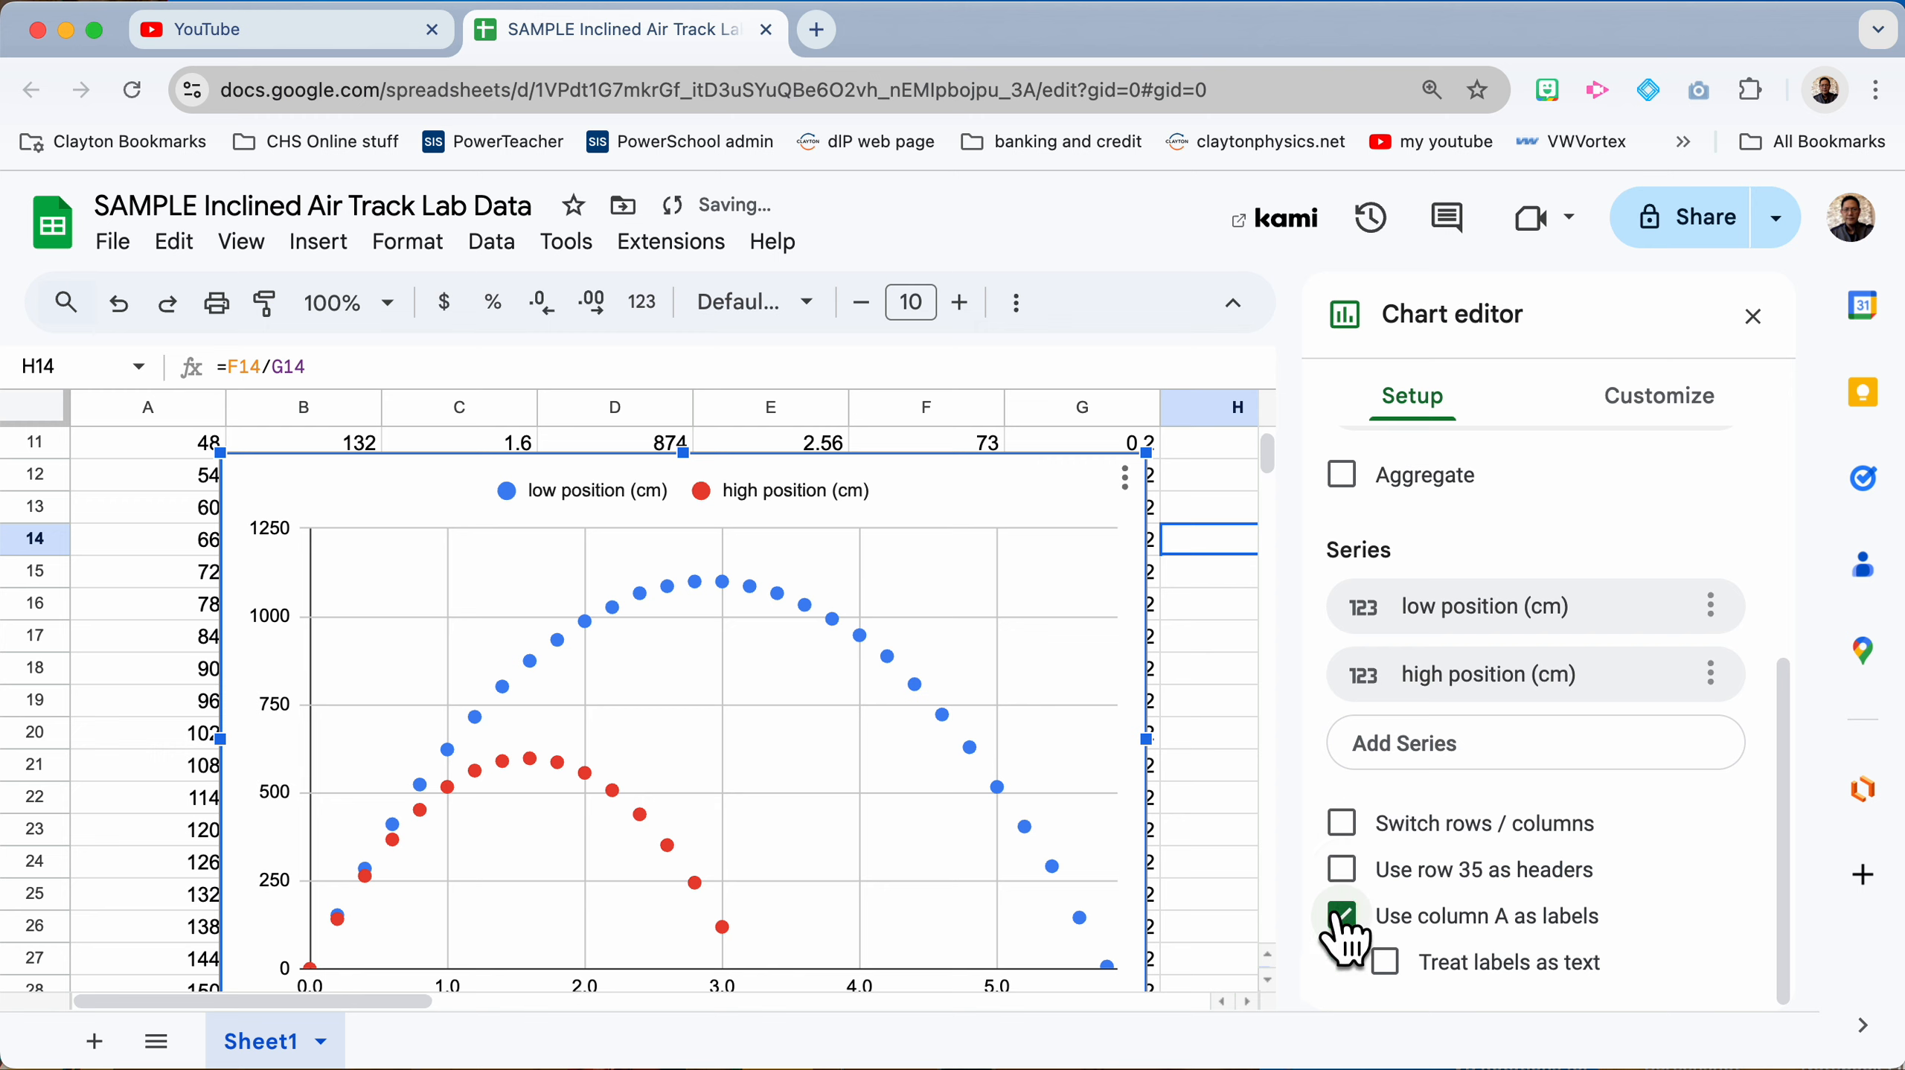
click(1342, 871)
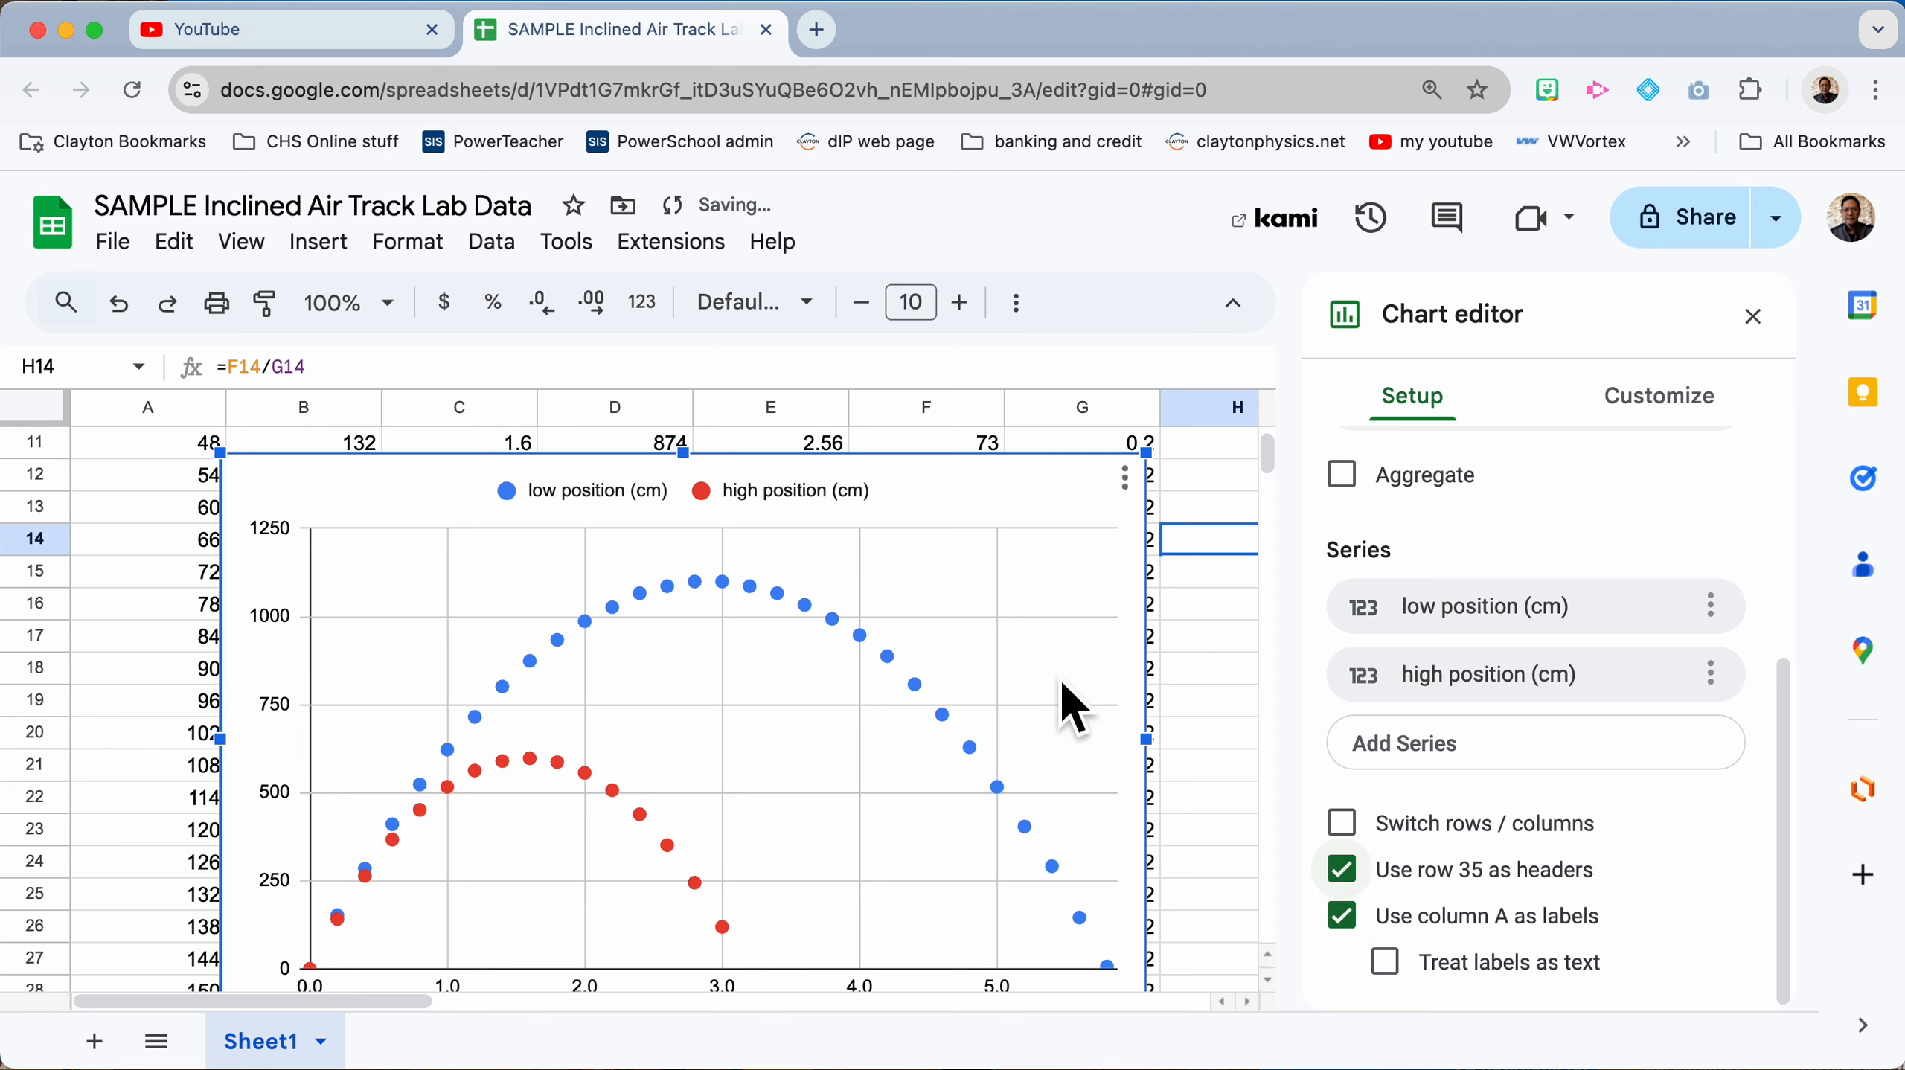
click(1342, 871)
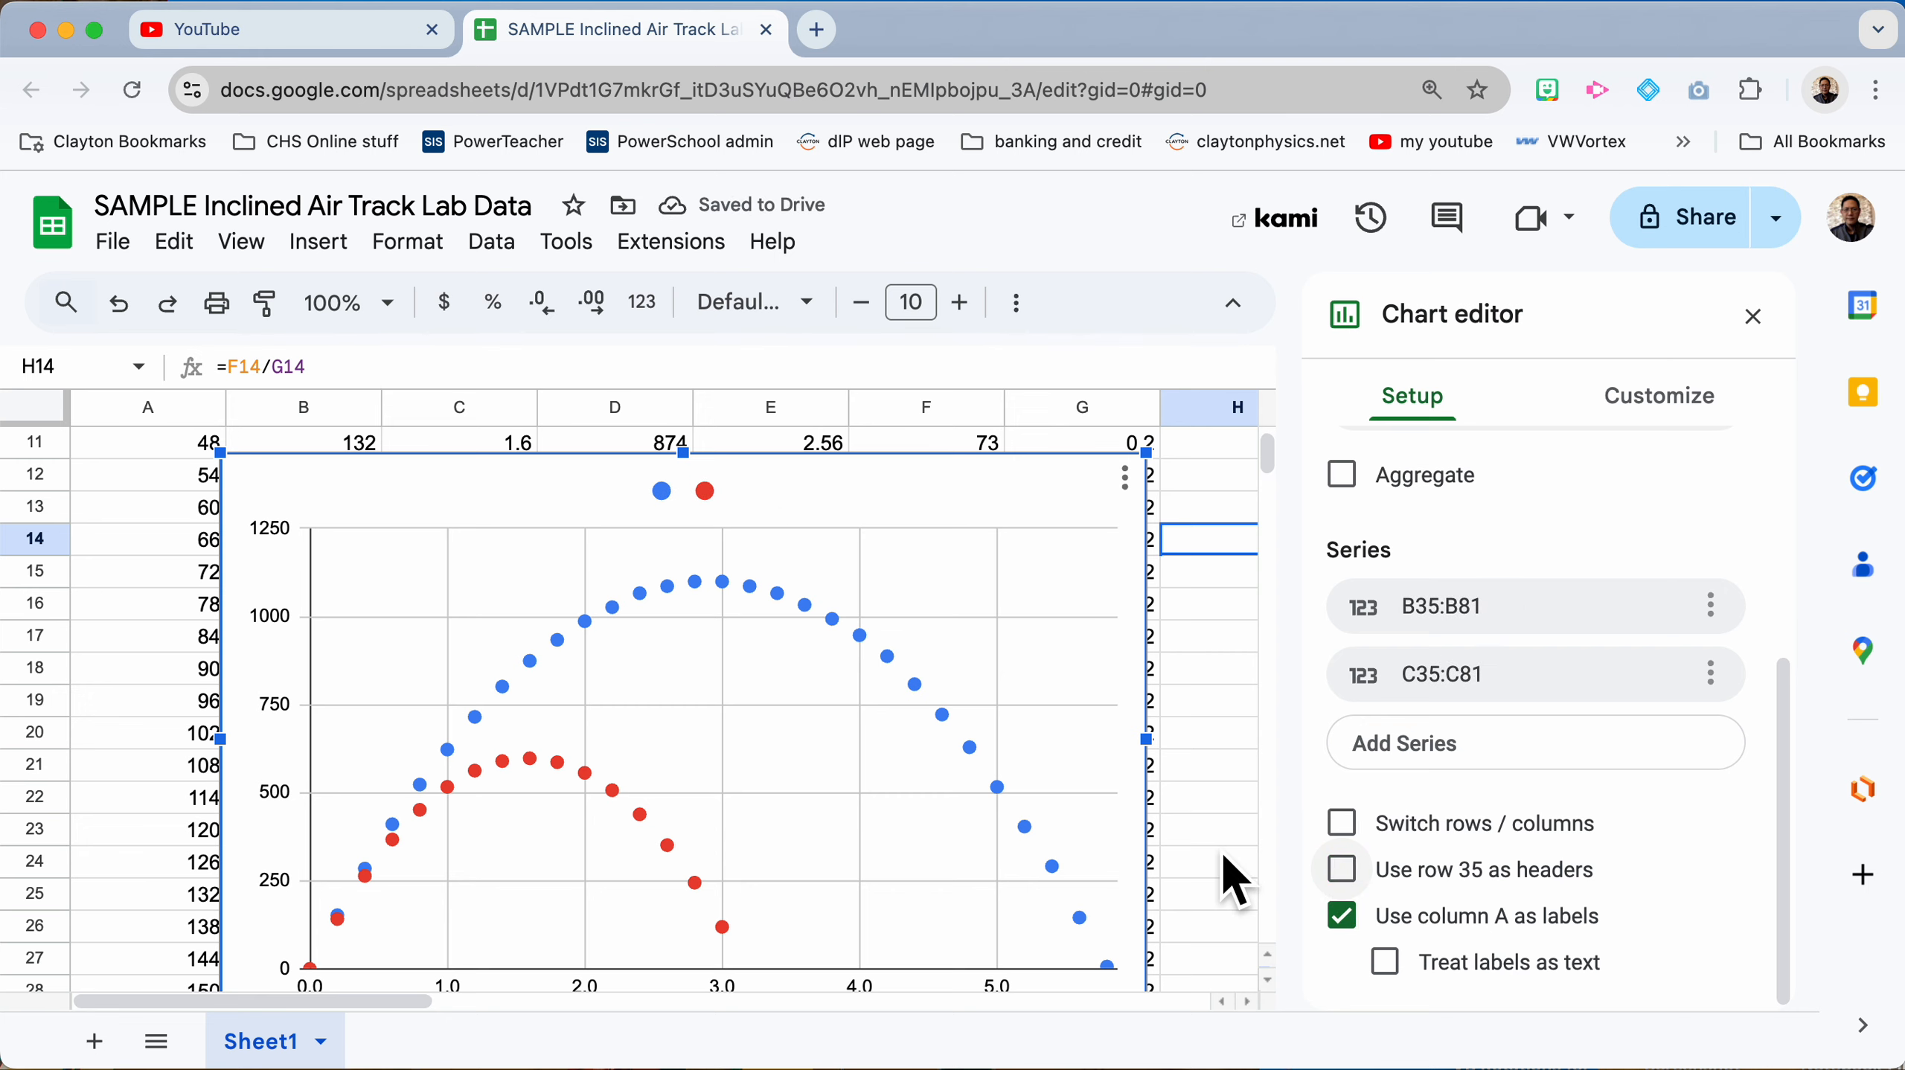
click(1342, 871)
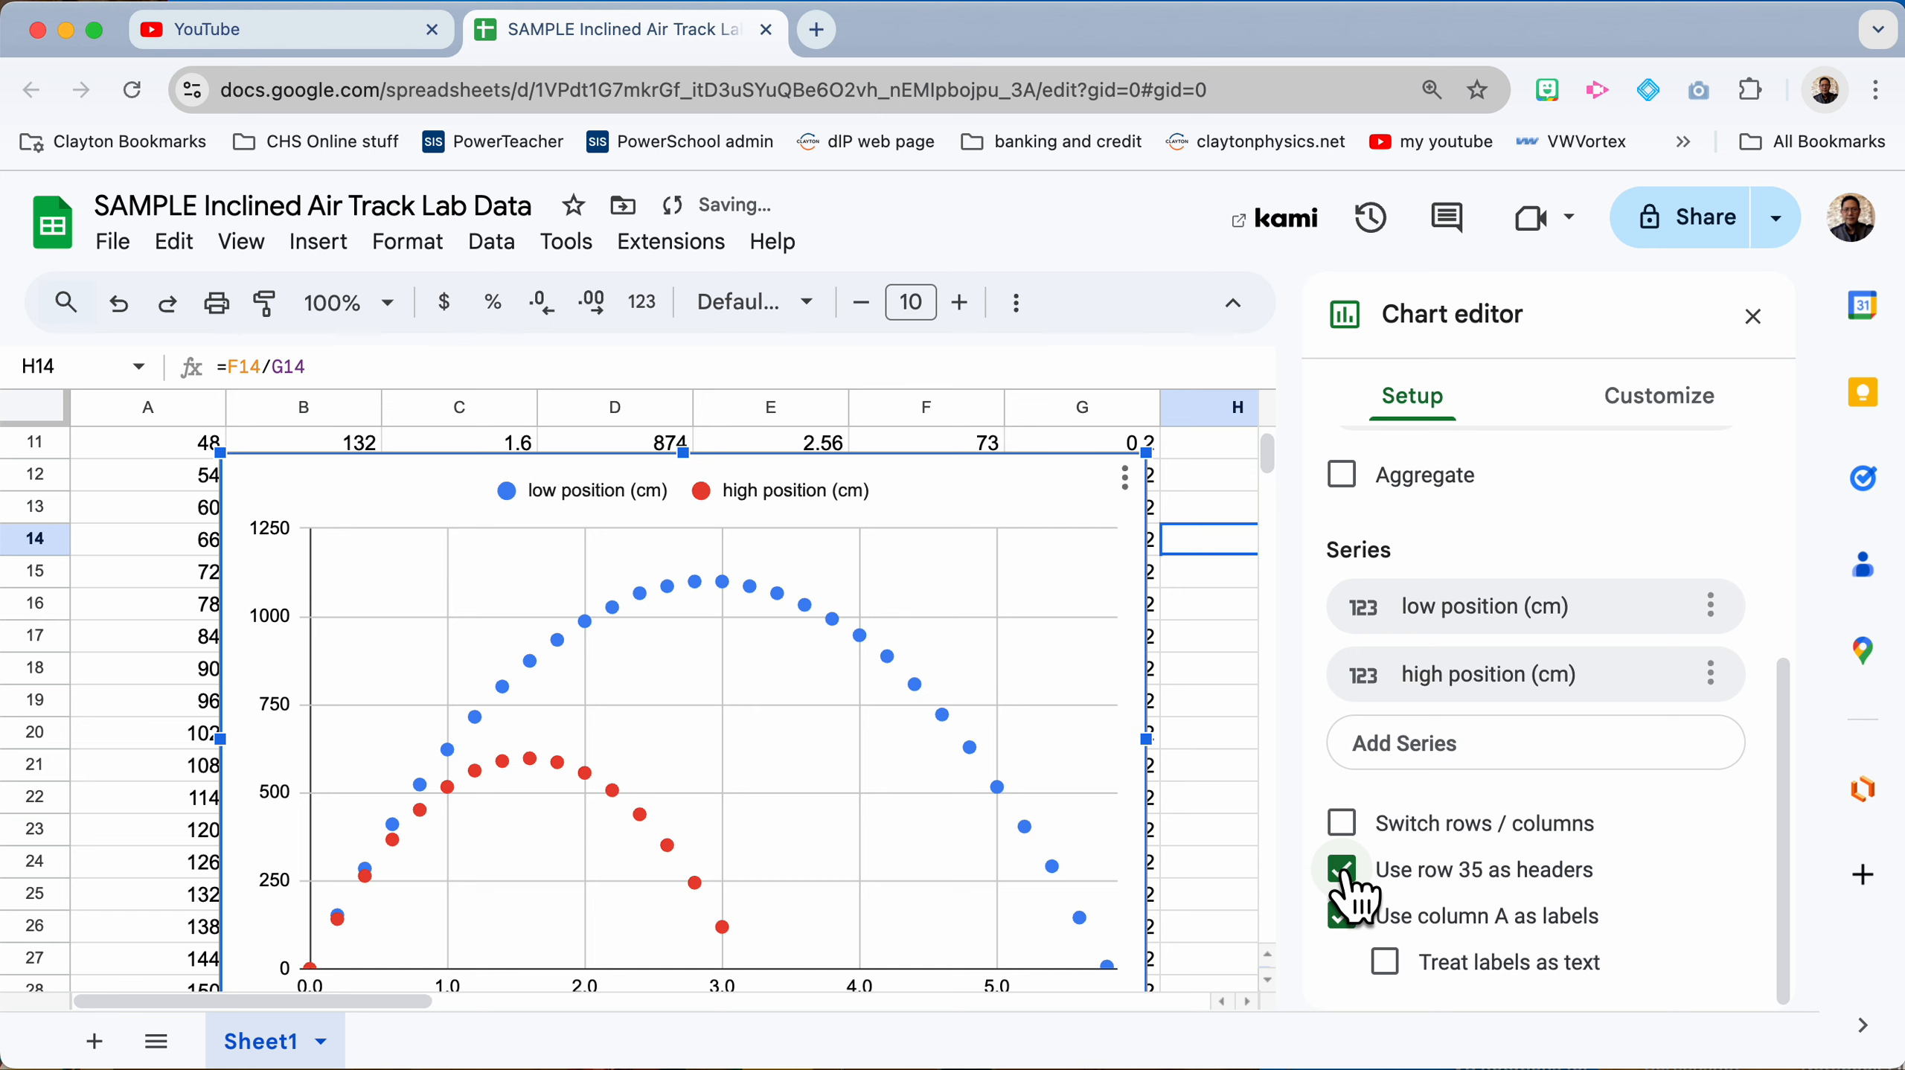
click(1342, 871)
click(1342, 871)
scroll(617, 799, down, 3)
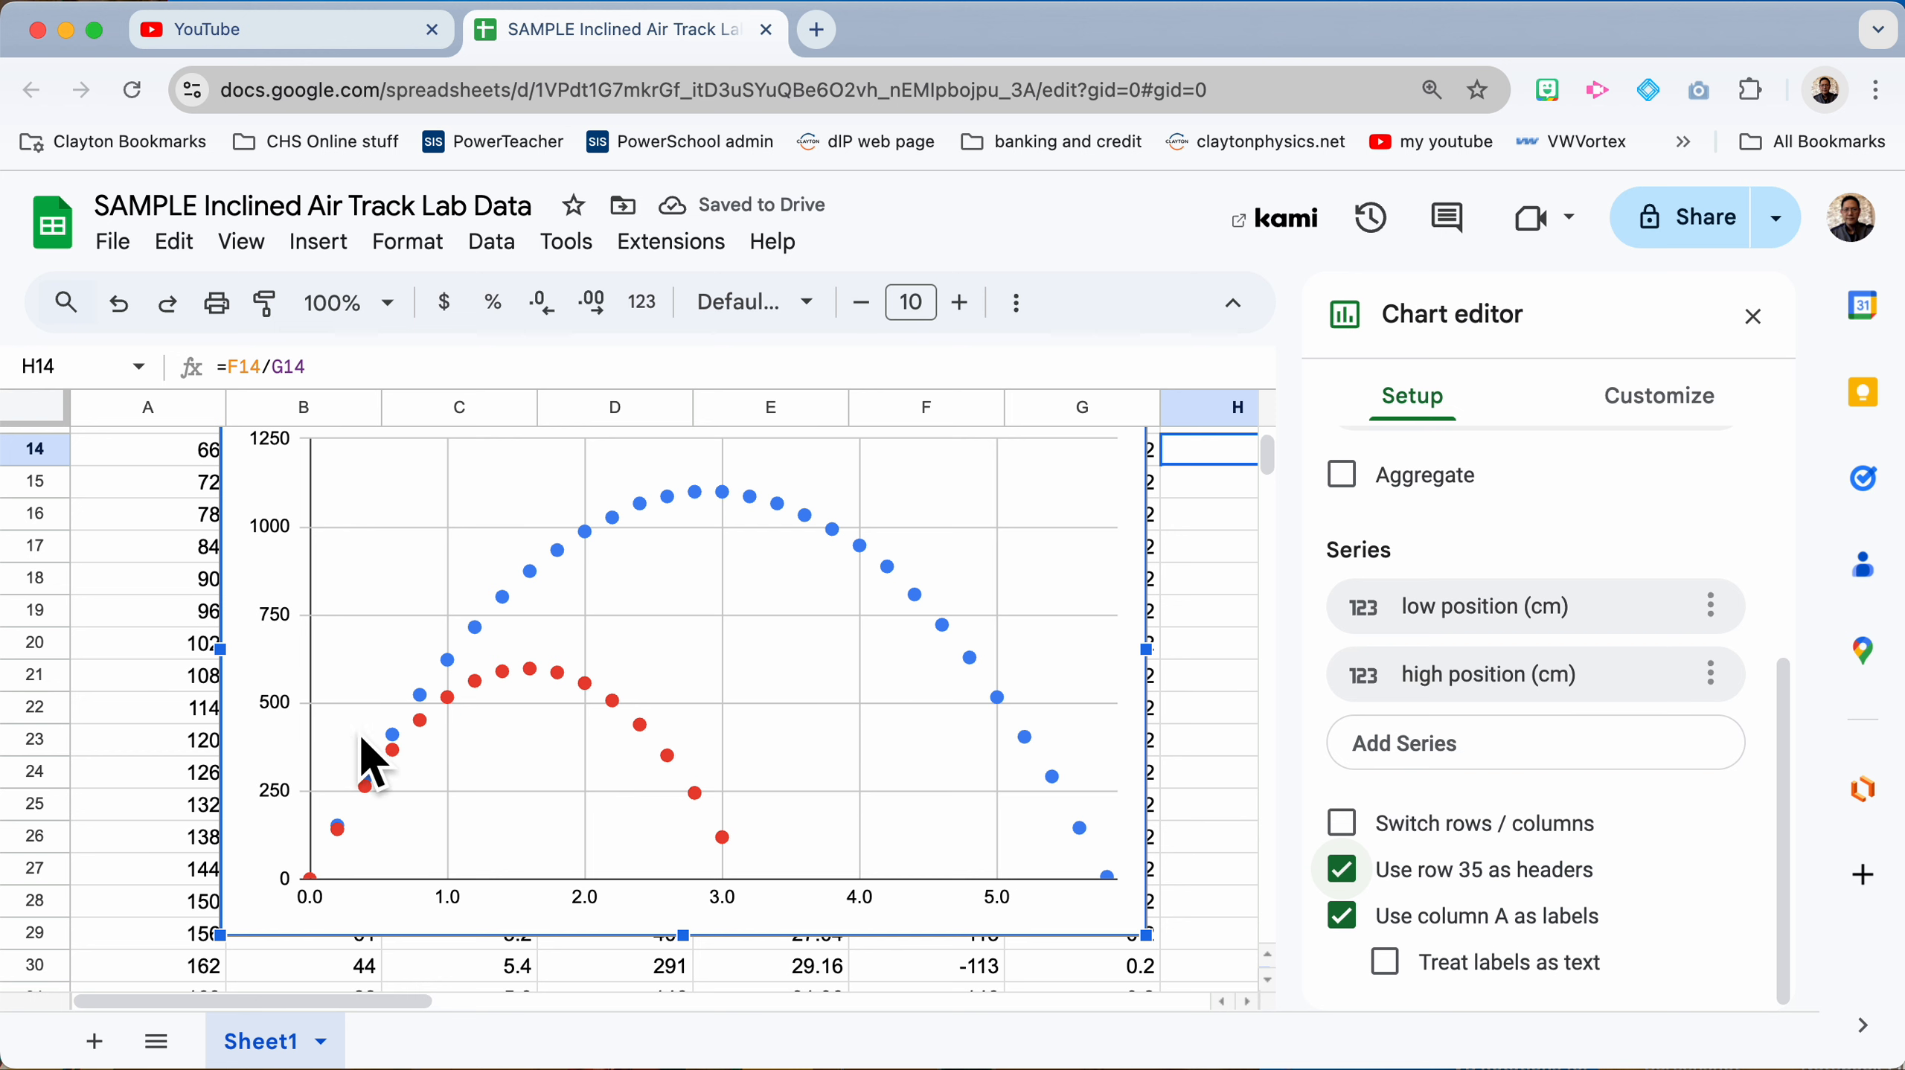
scroll(362, 739, up, 3)
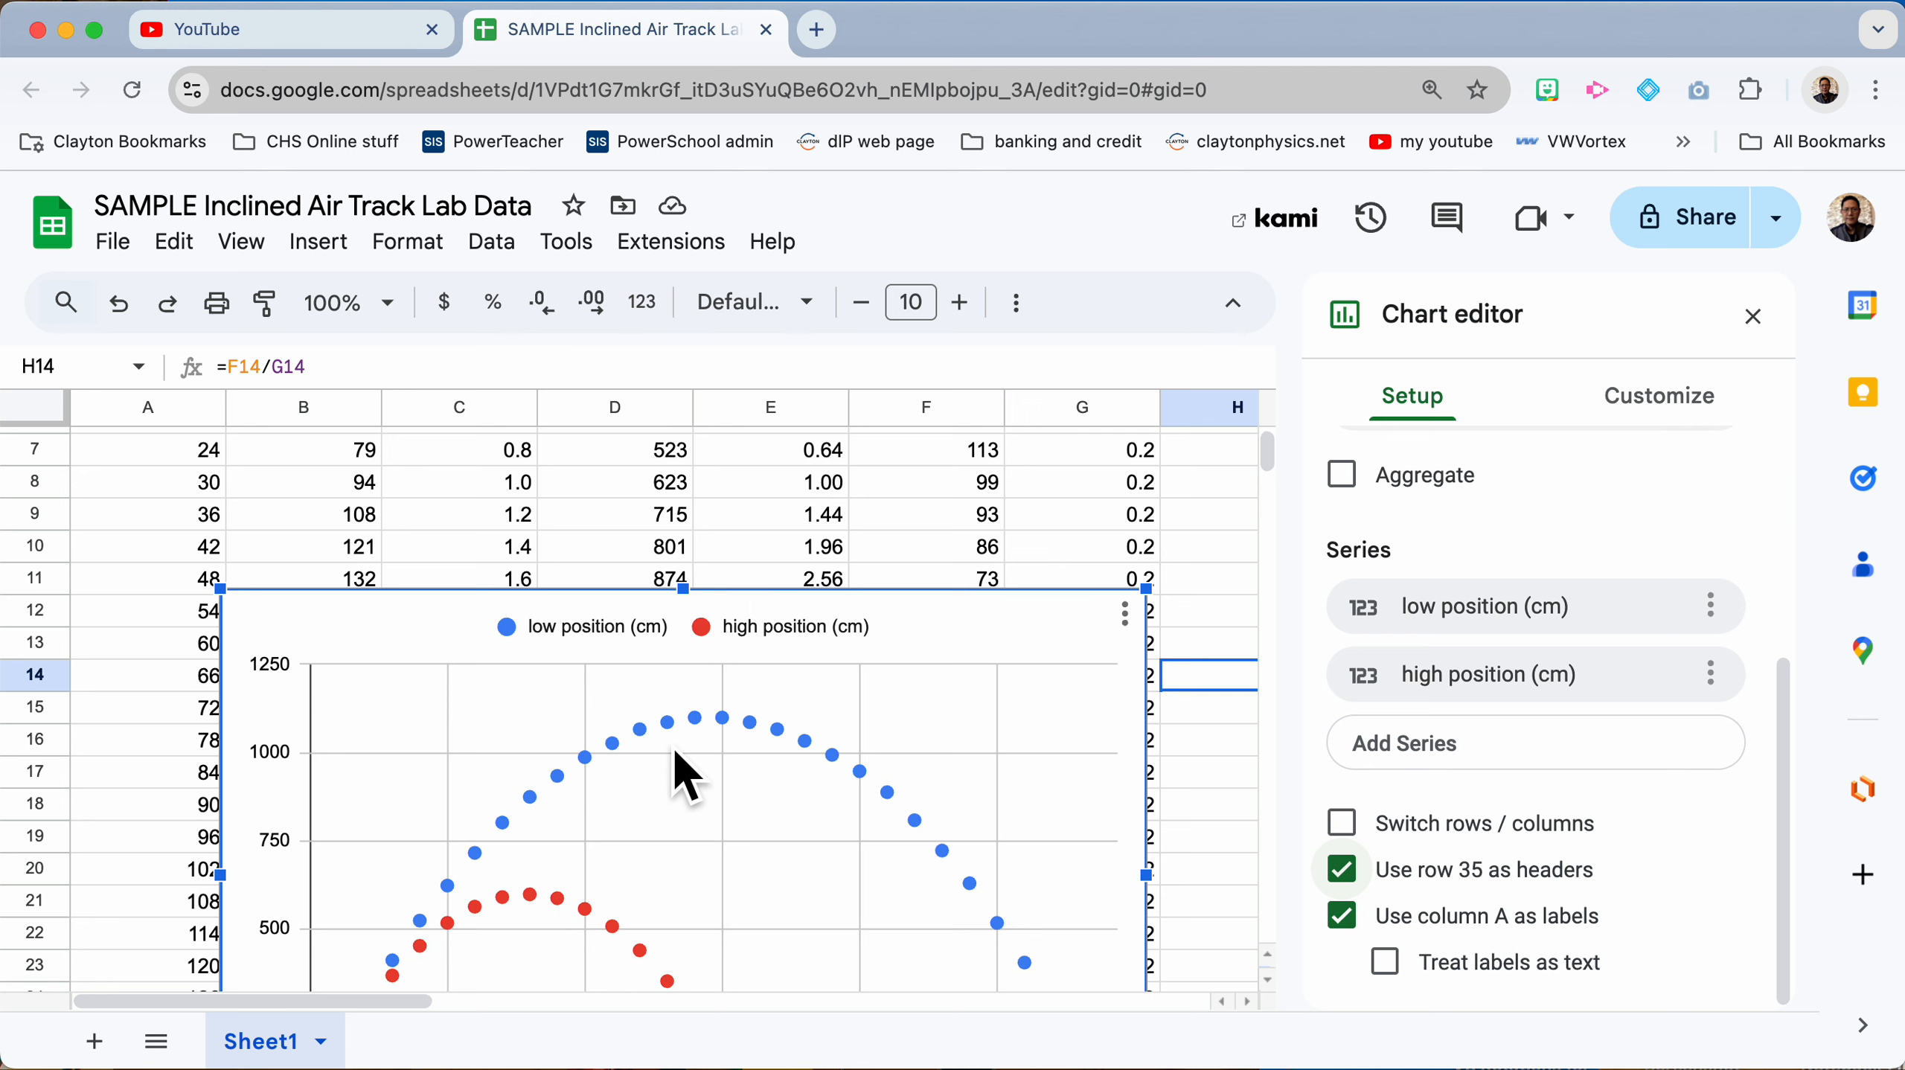
scroll(672, 748, down, 5)
scroll(673, 747, up, 3)
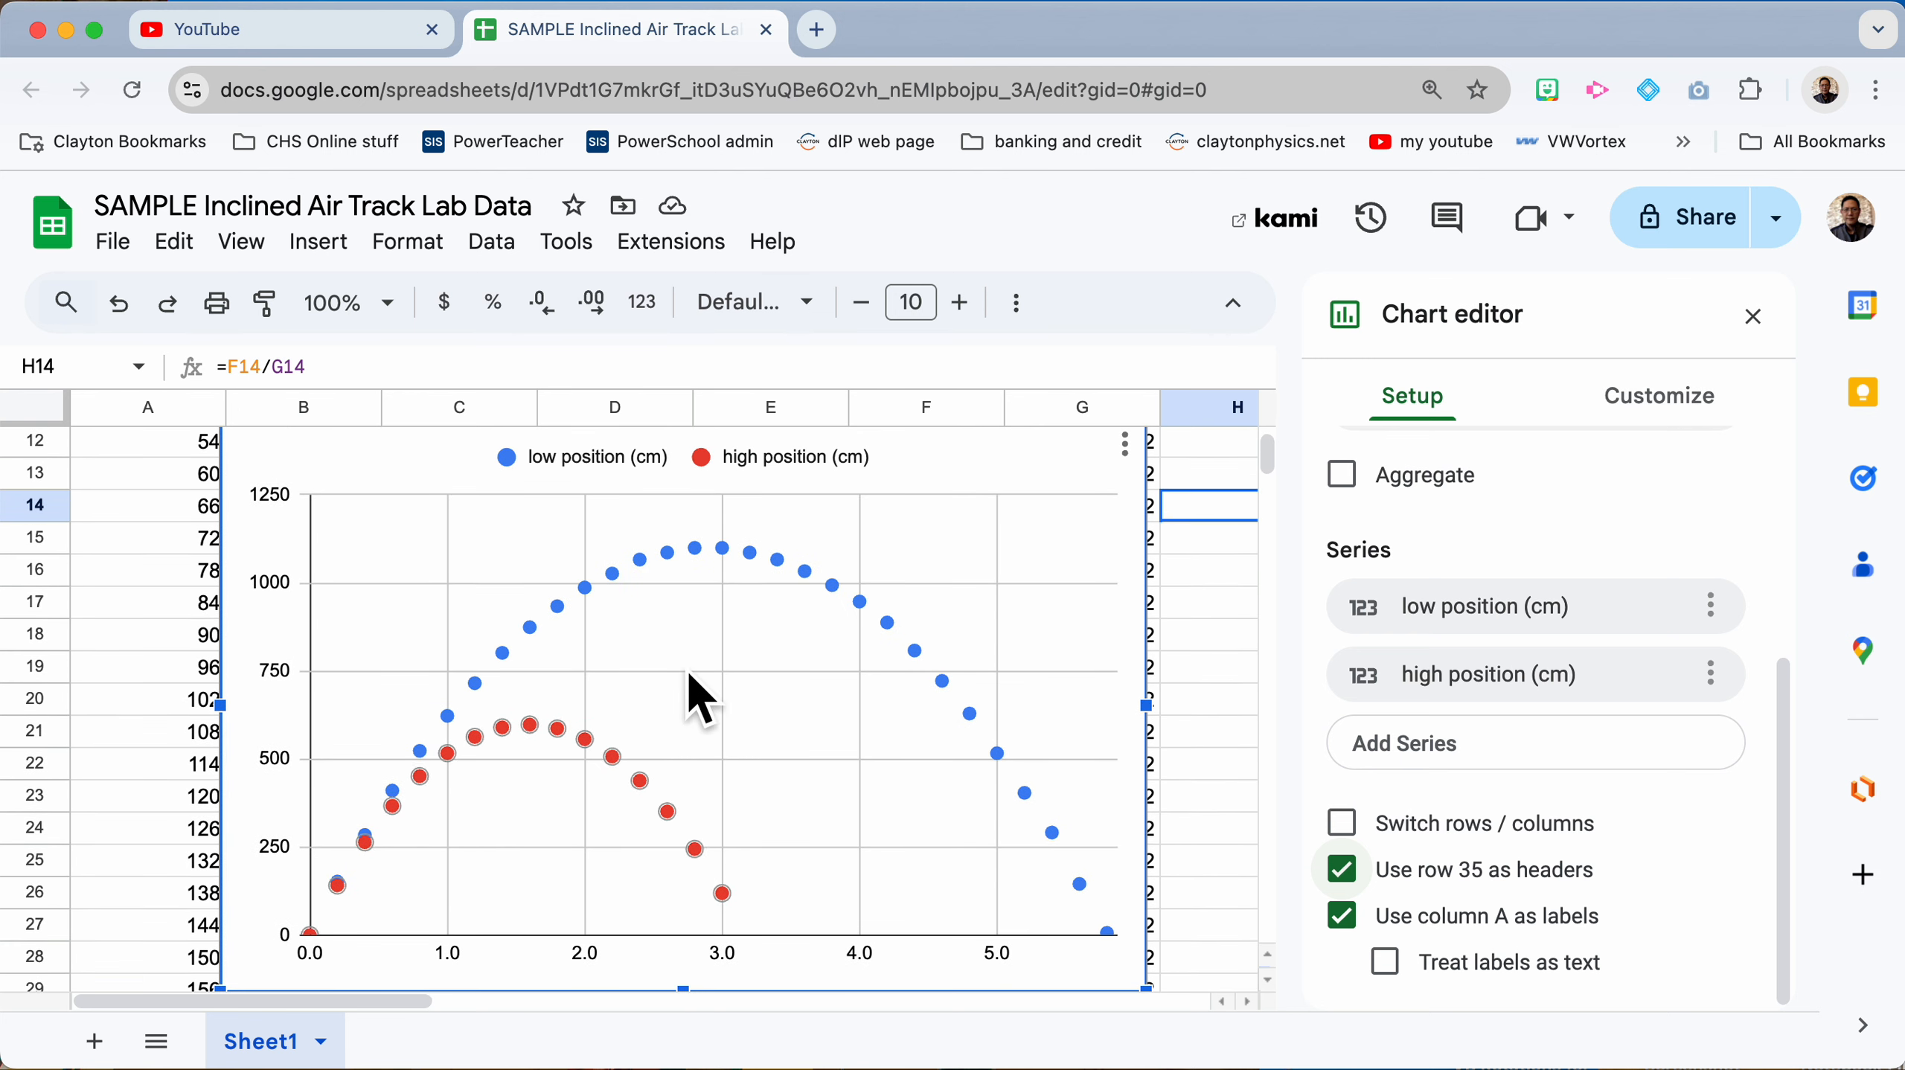
Step: Set the chart title to "Position vs Time for inclined glider lab"
click(1676, 404)
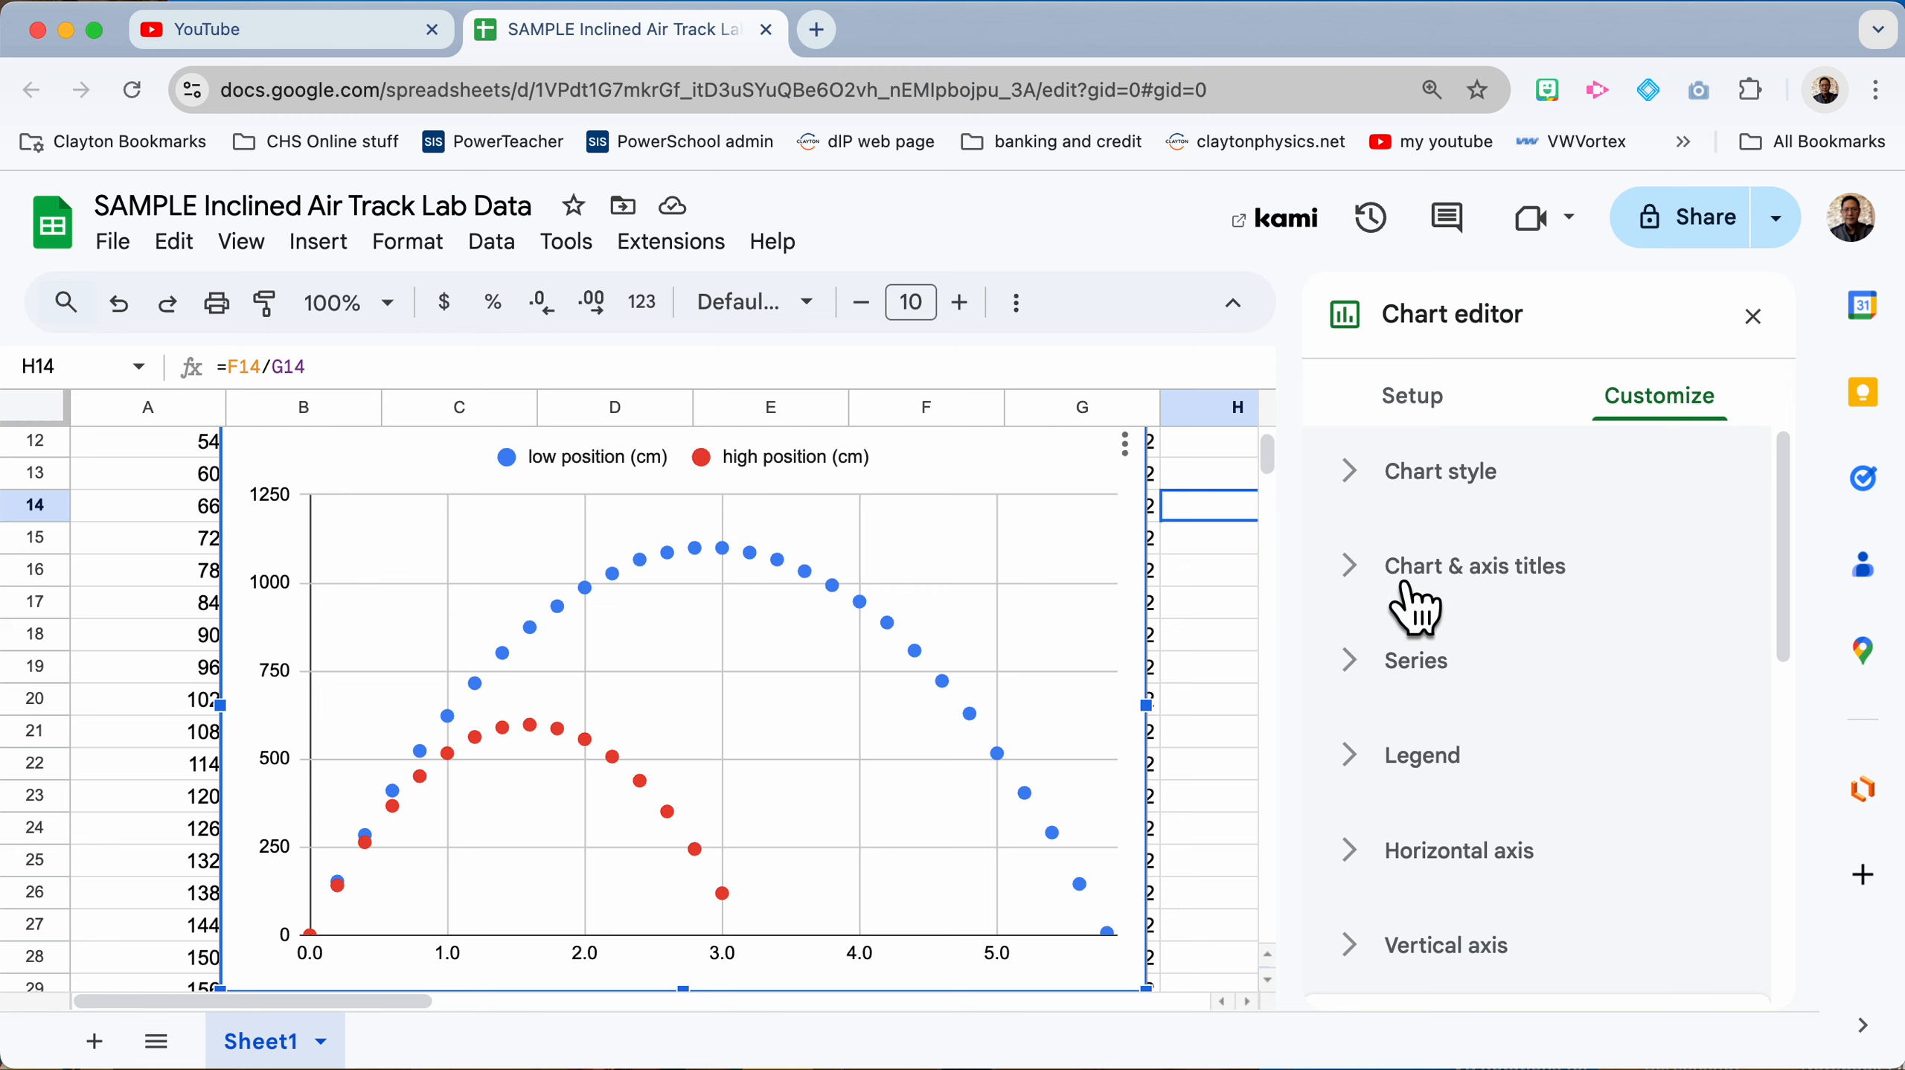
click(1364, 581)
scroll(1450, 765, down, 1)
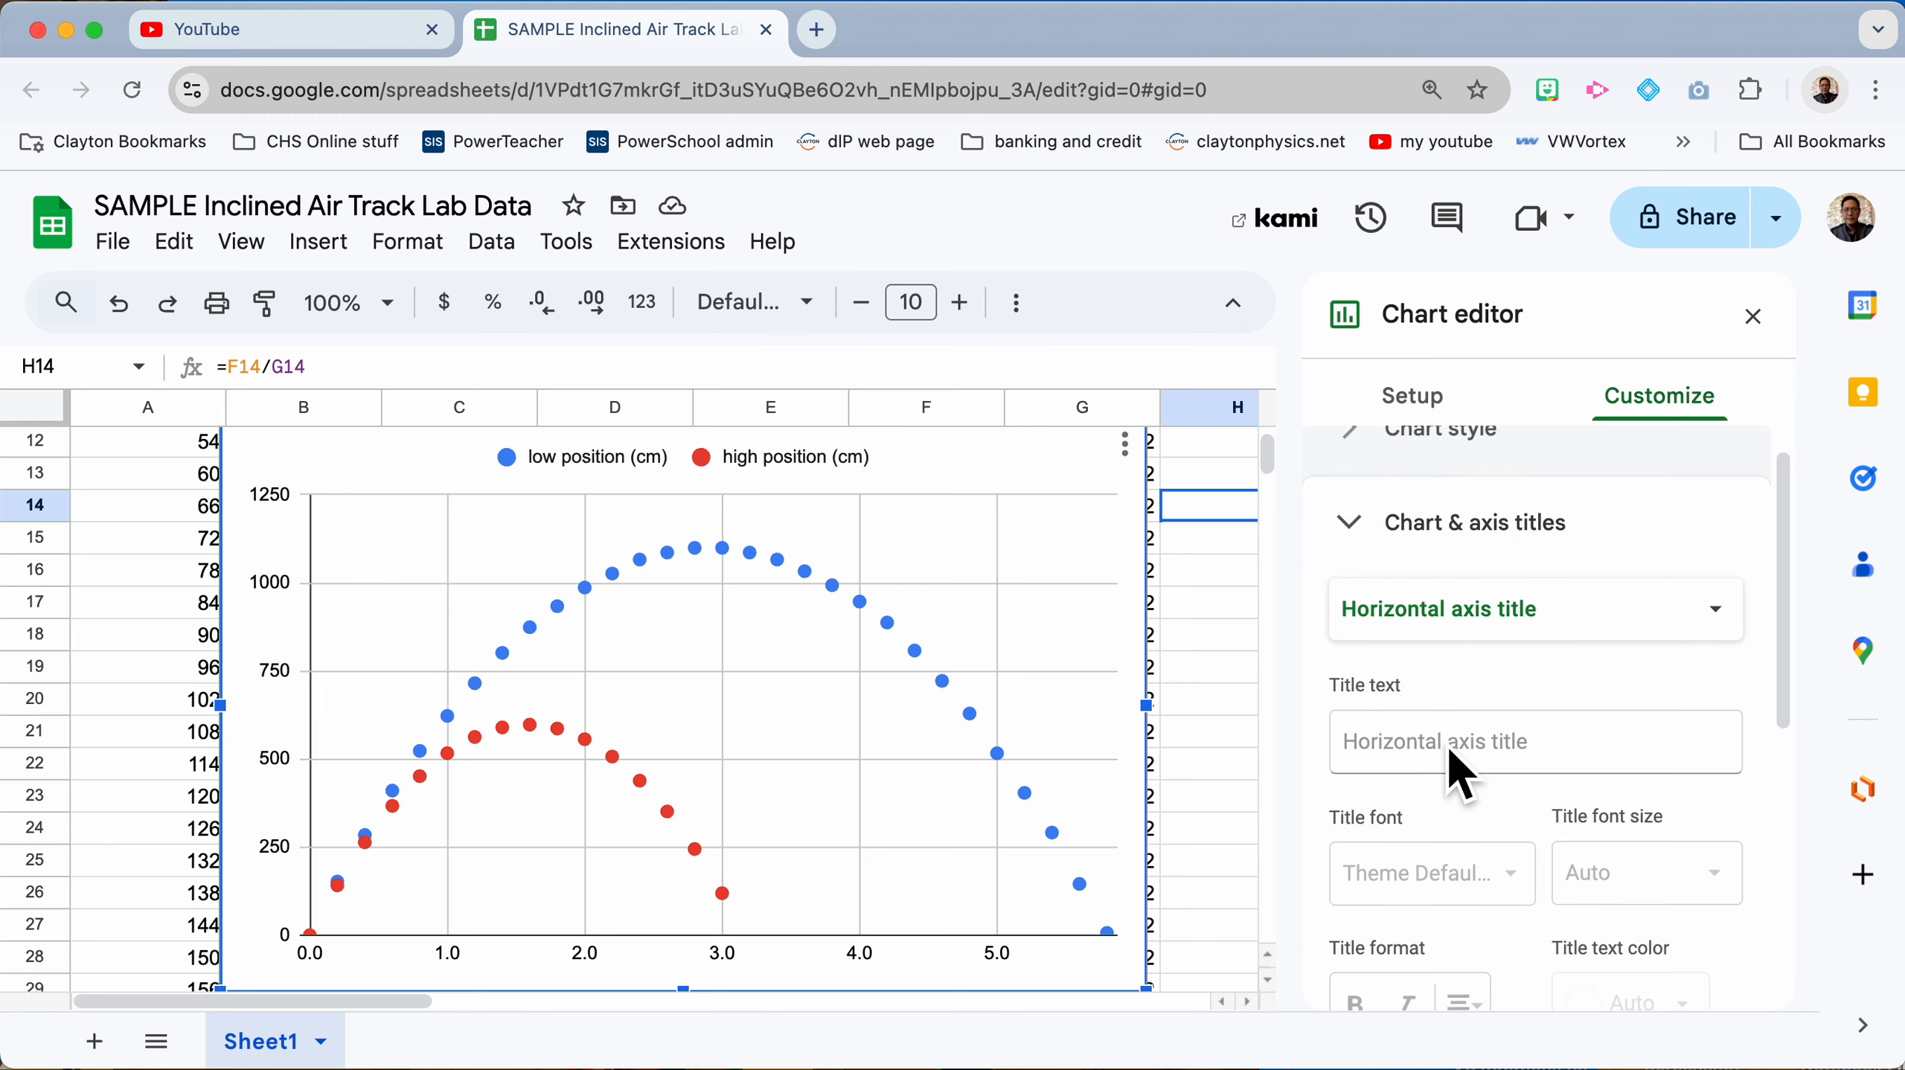
scroll(1454, 764, up, 1)
click(1466, 648)
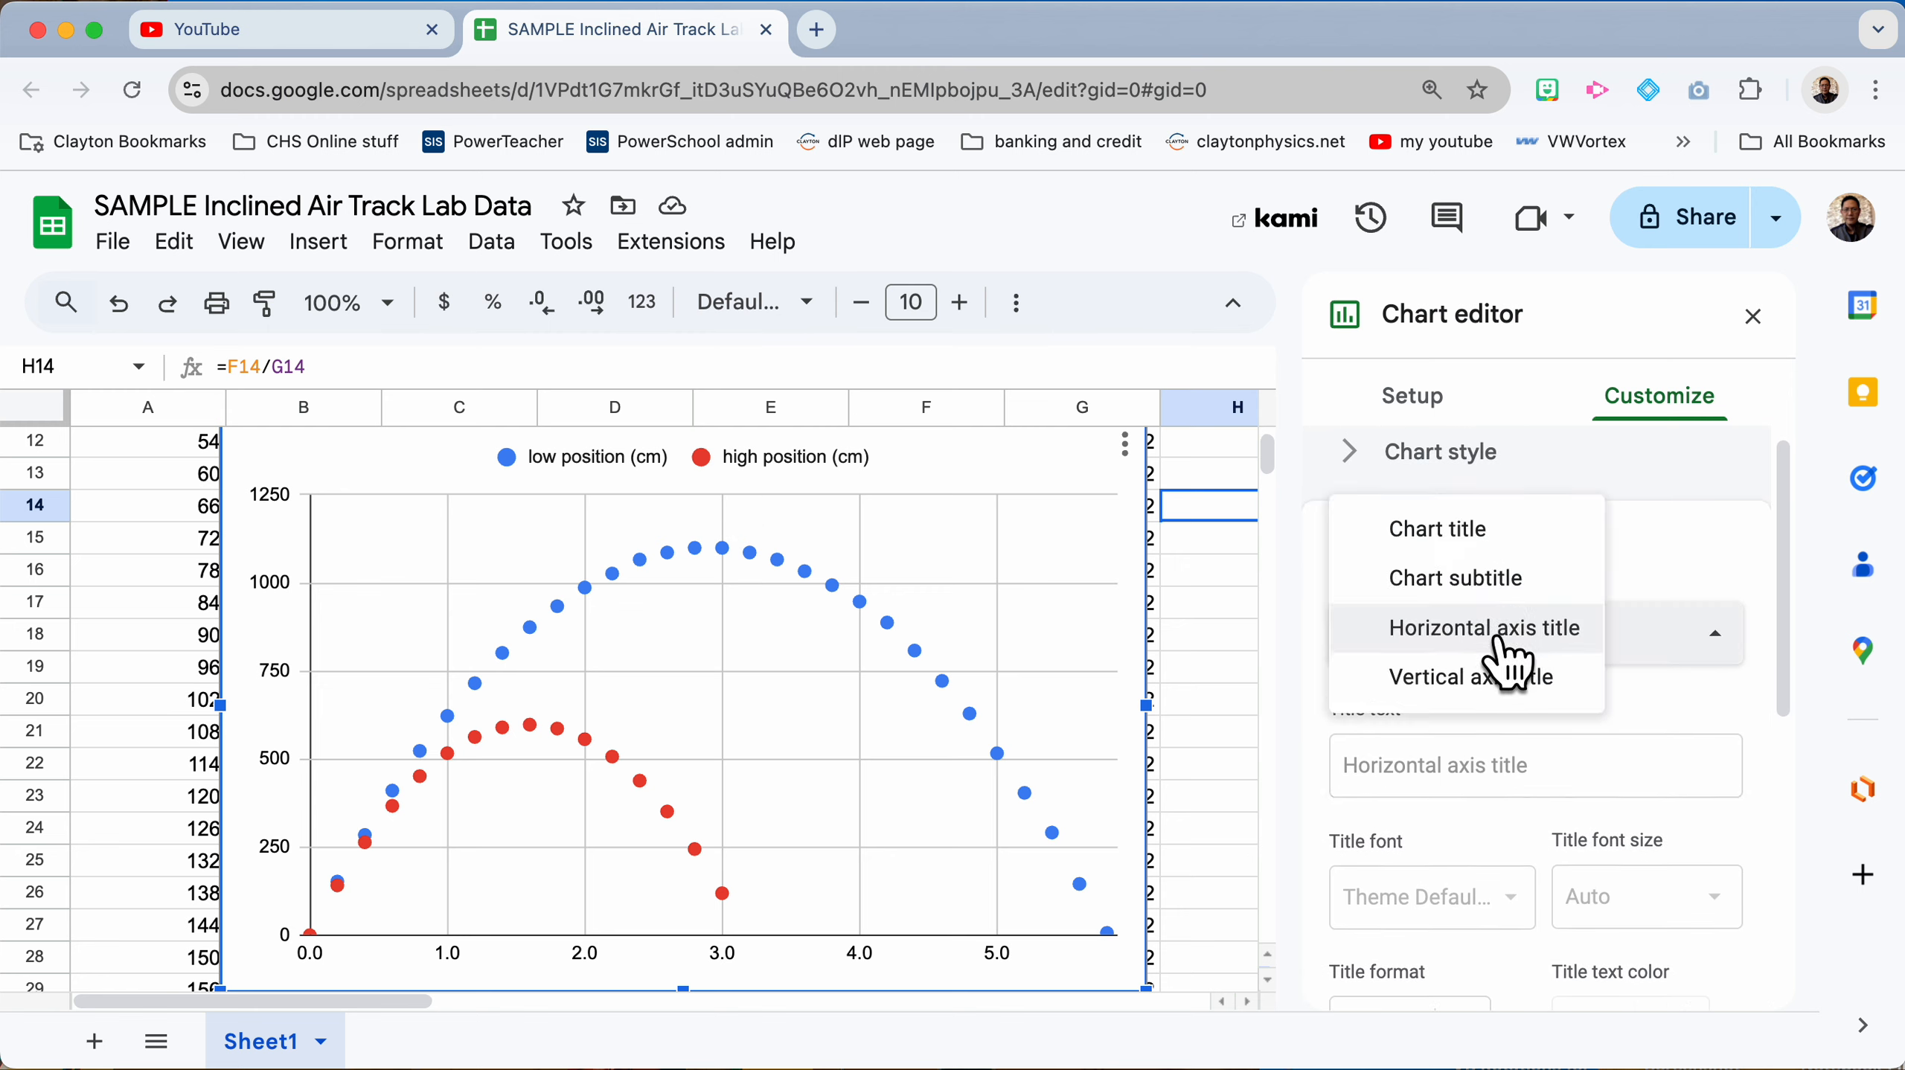
click(1522, 533)
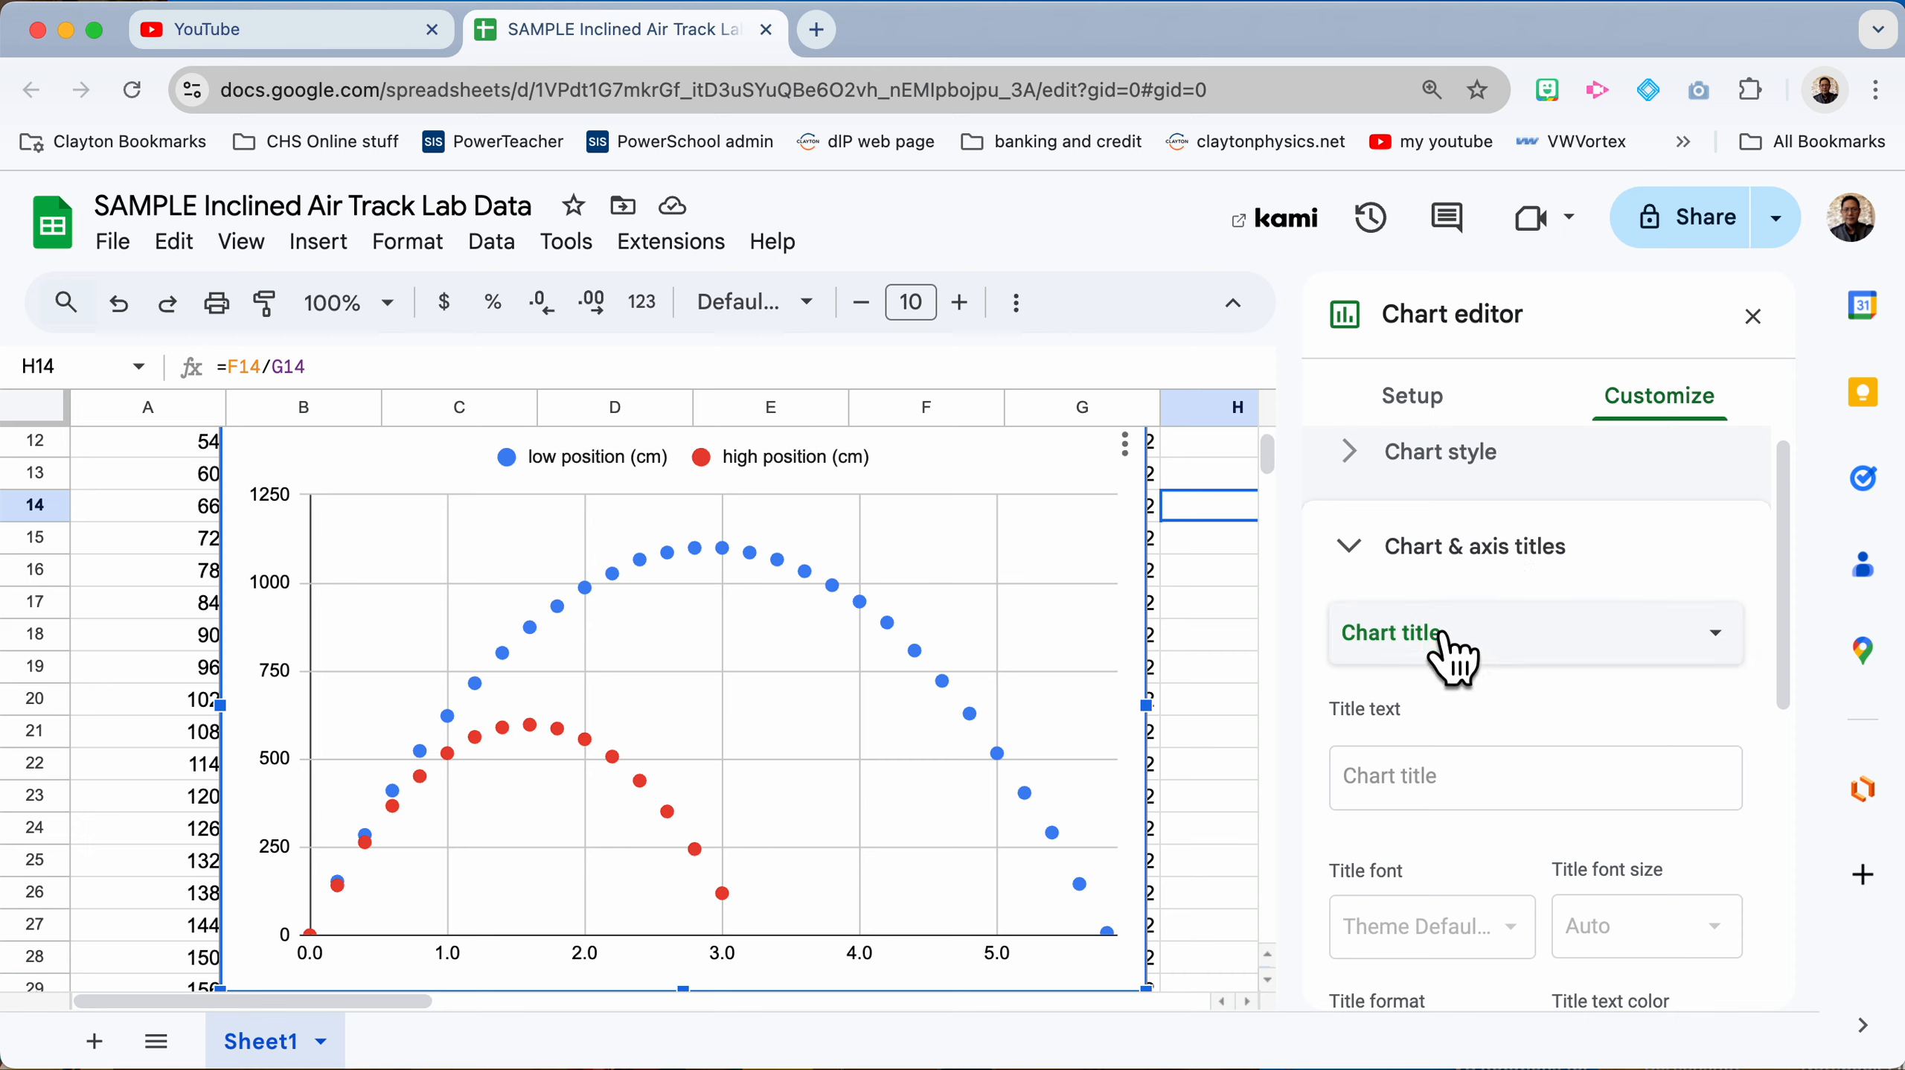
click(1439, 779)
text(P)
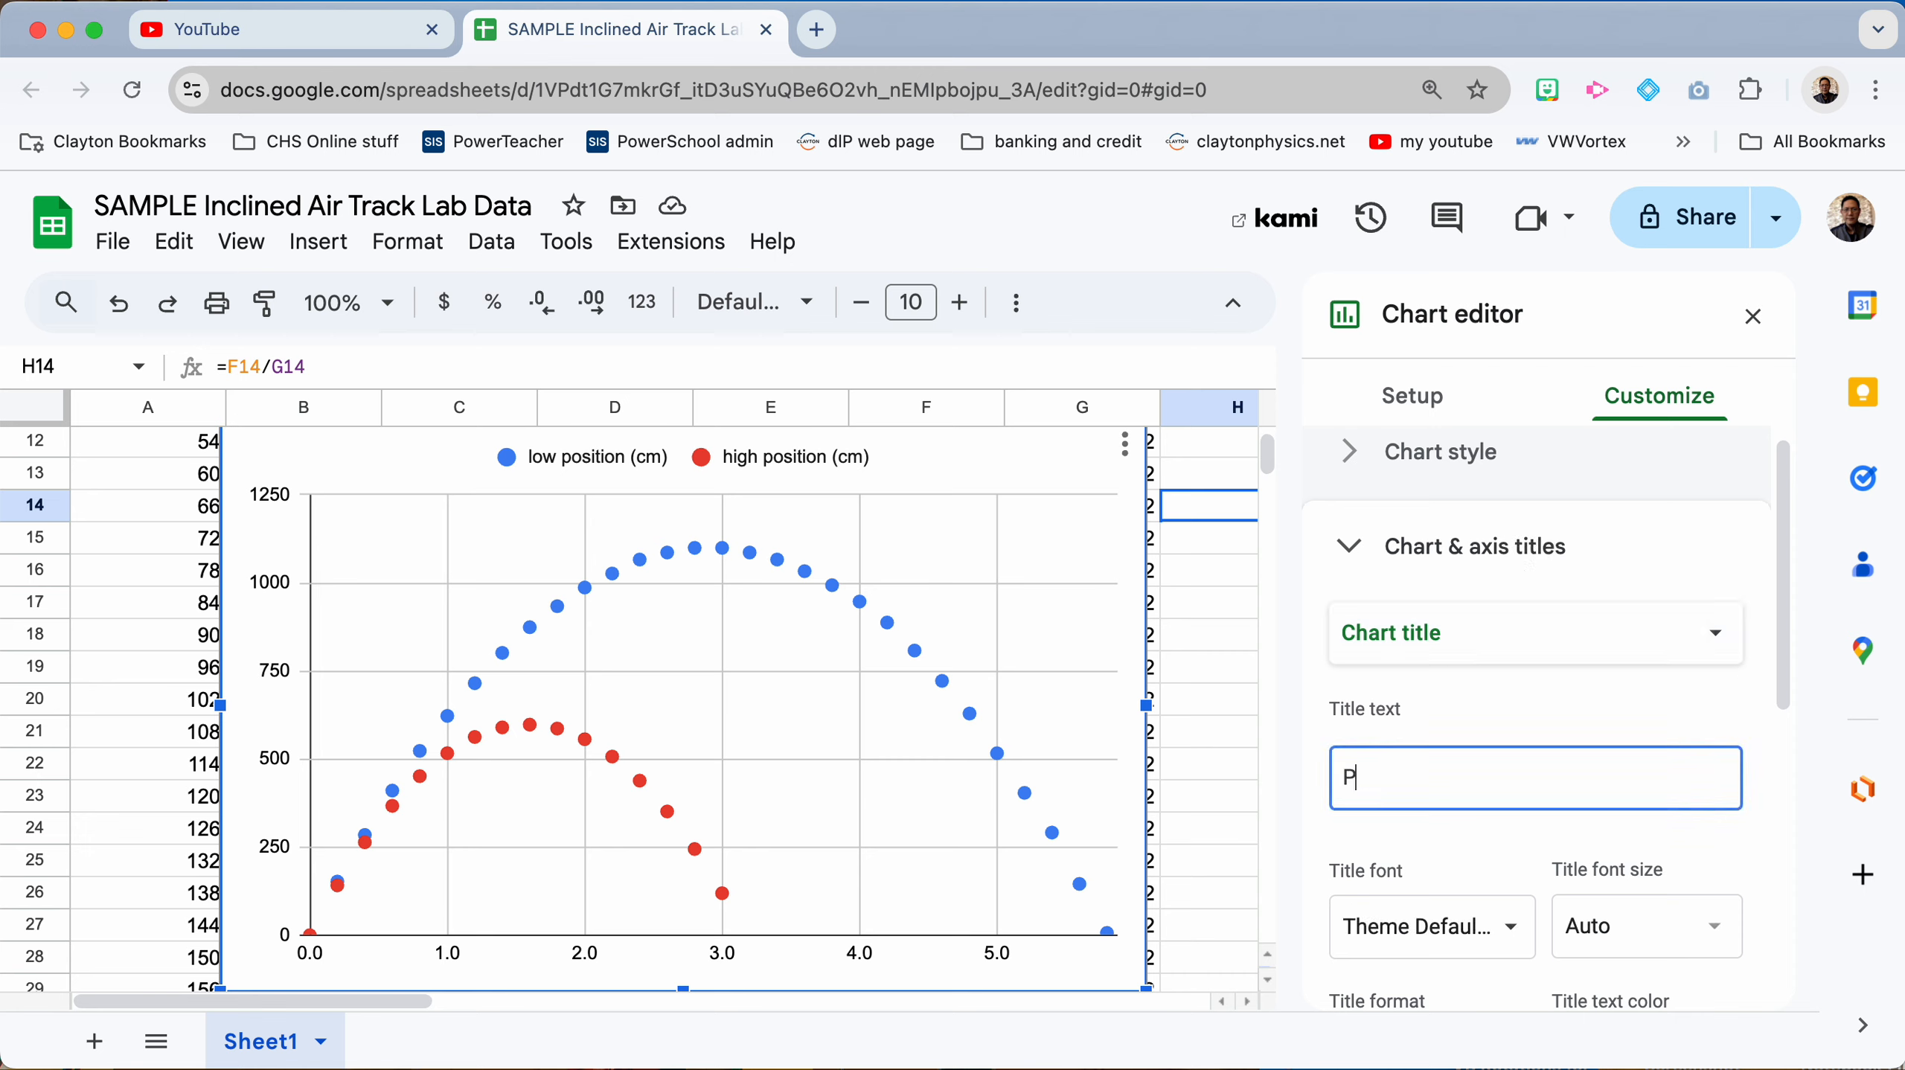
text(osition)
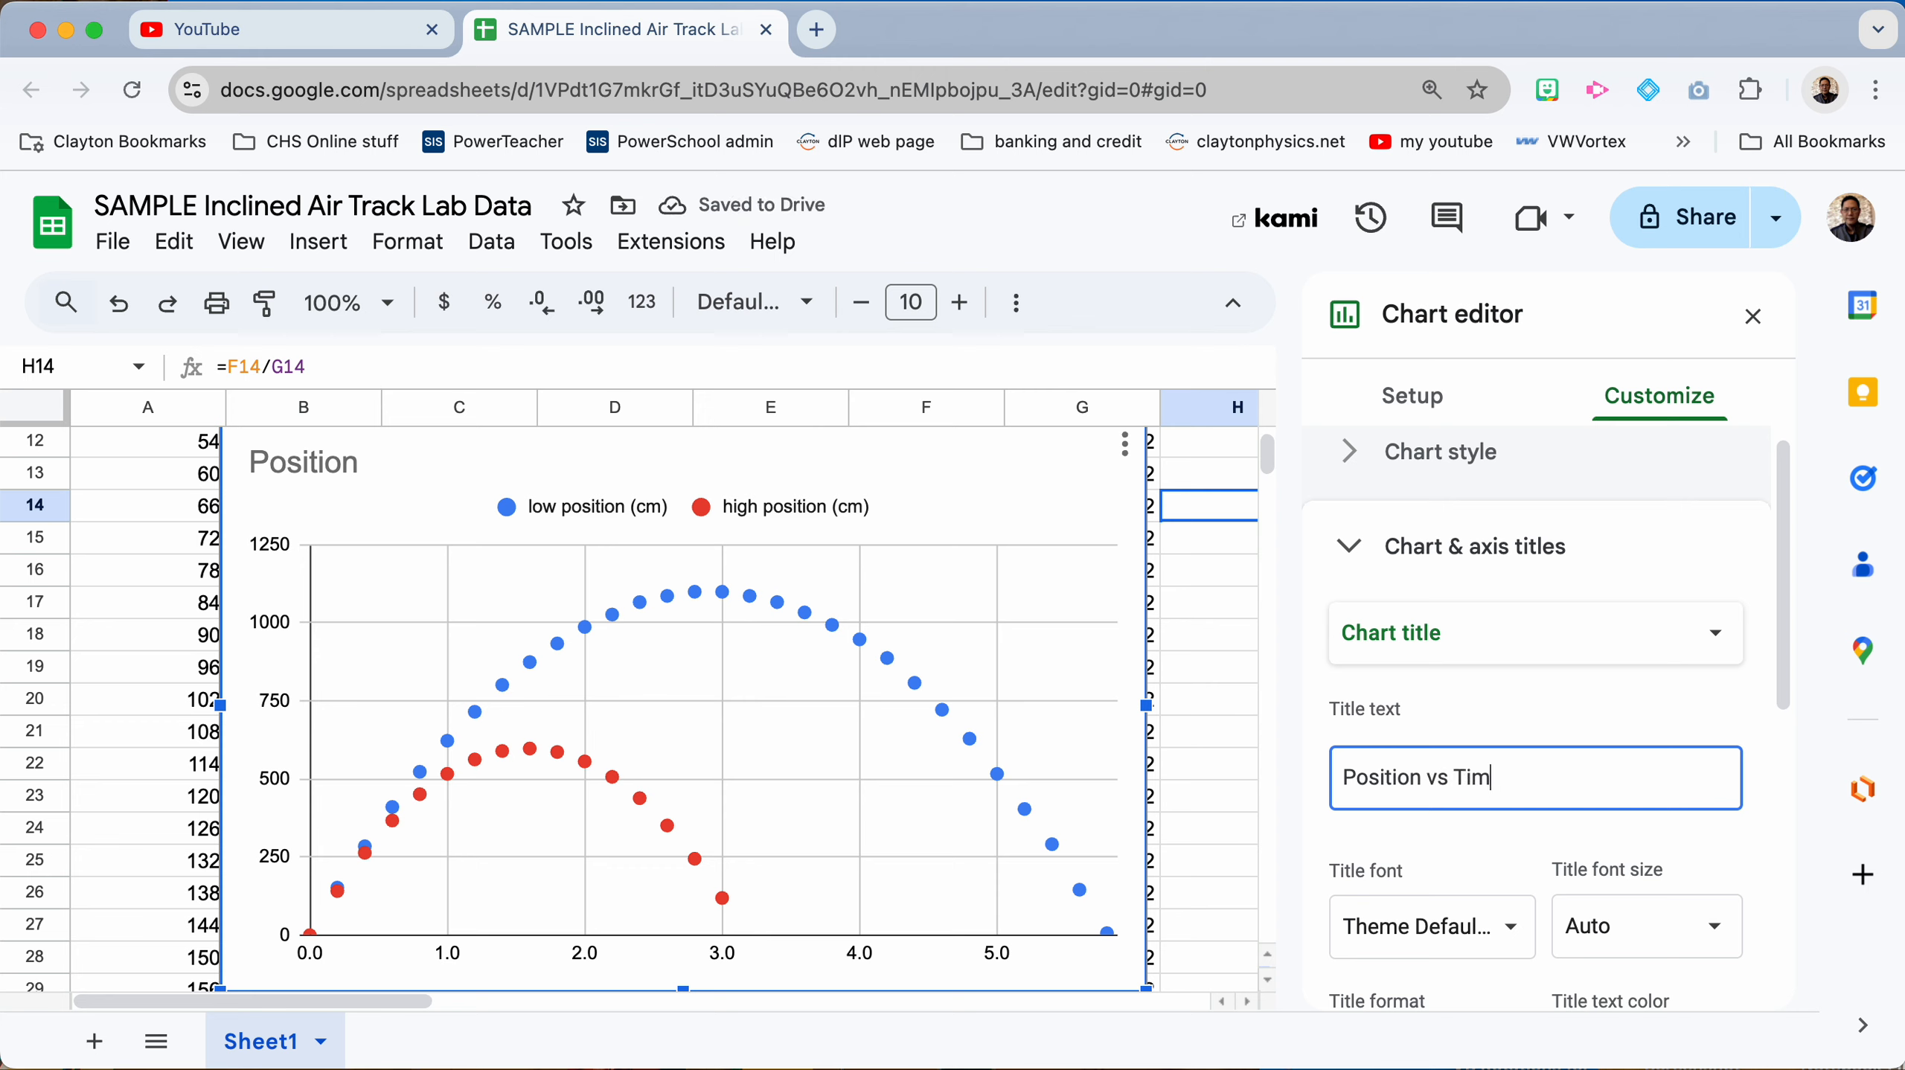
text(vs Time for inc)
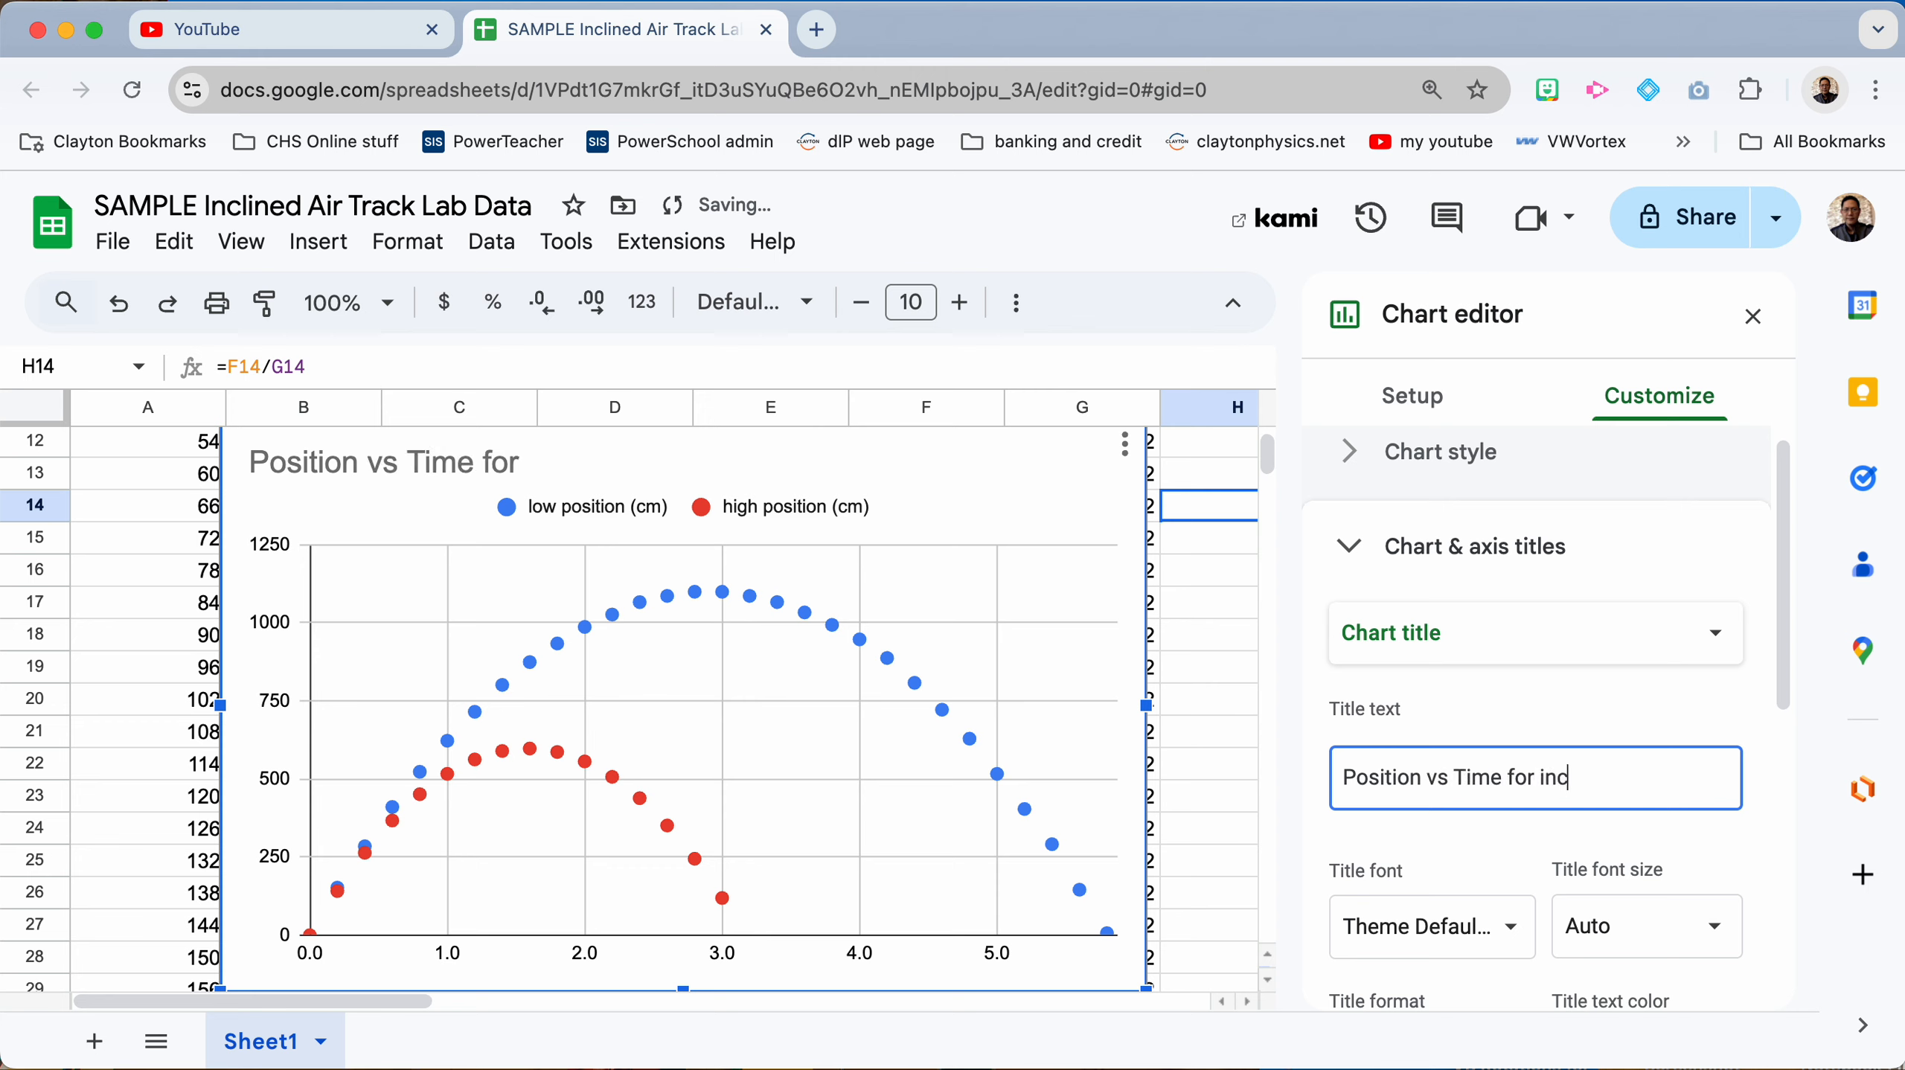
text(lined glider lab)
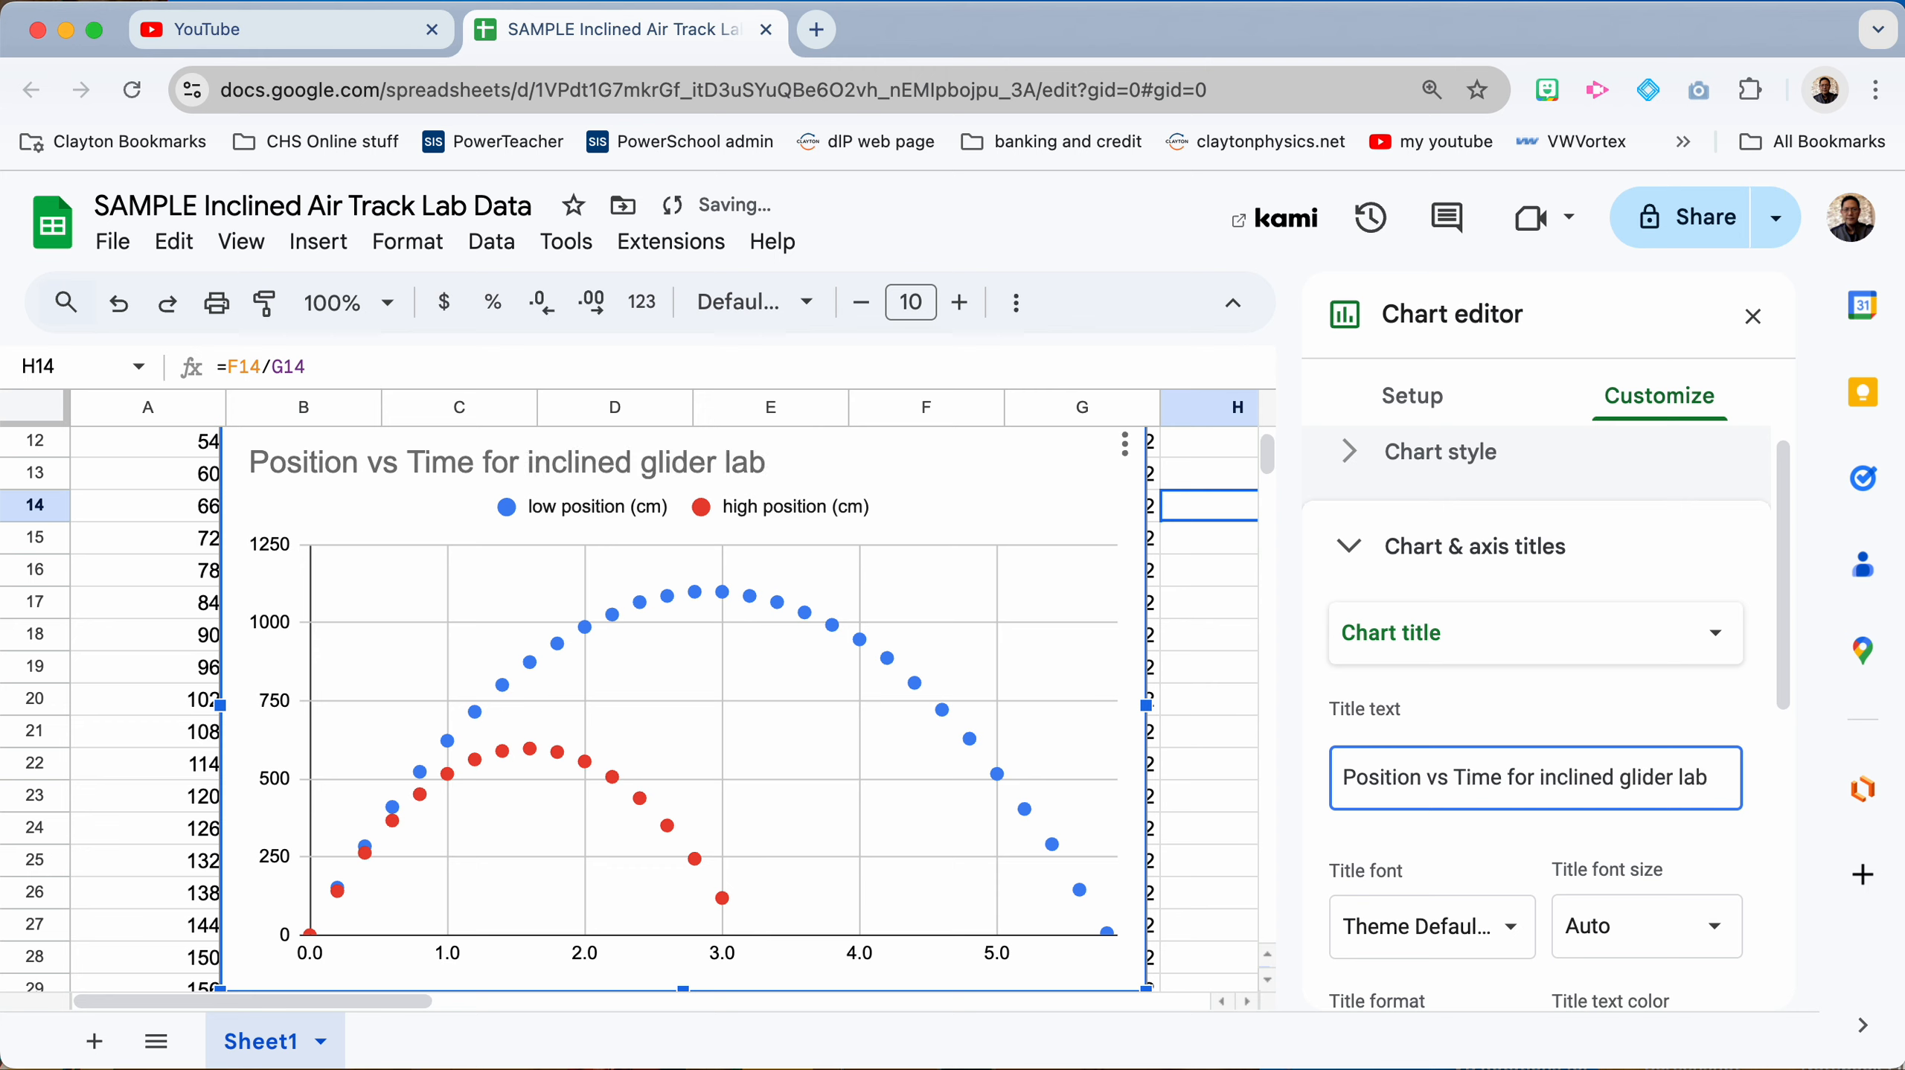
Step: Set the chart's horizontal axis title to "clock reading (s)"
click(1409, 639)
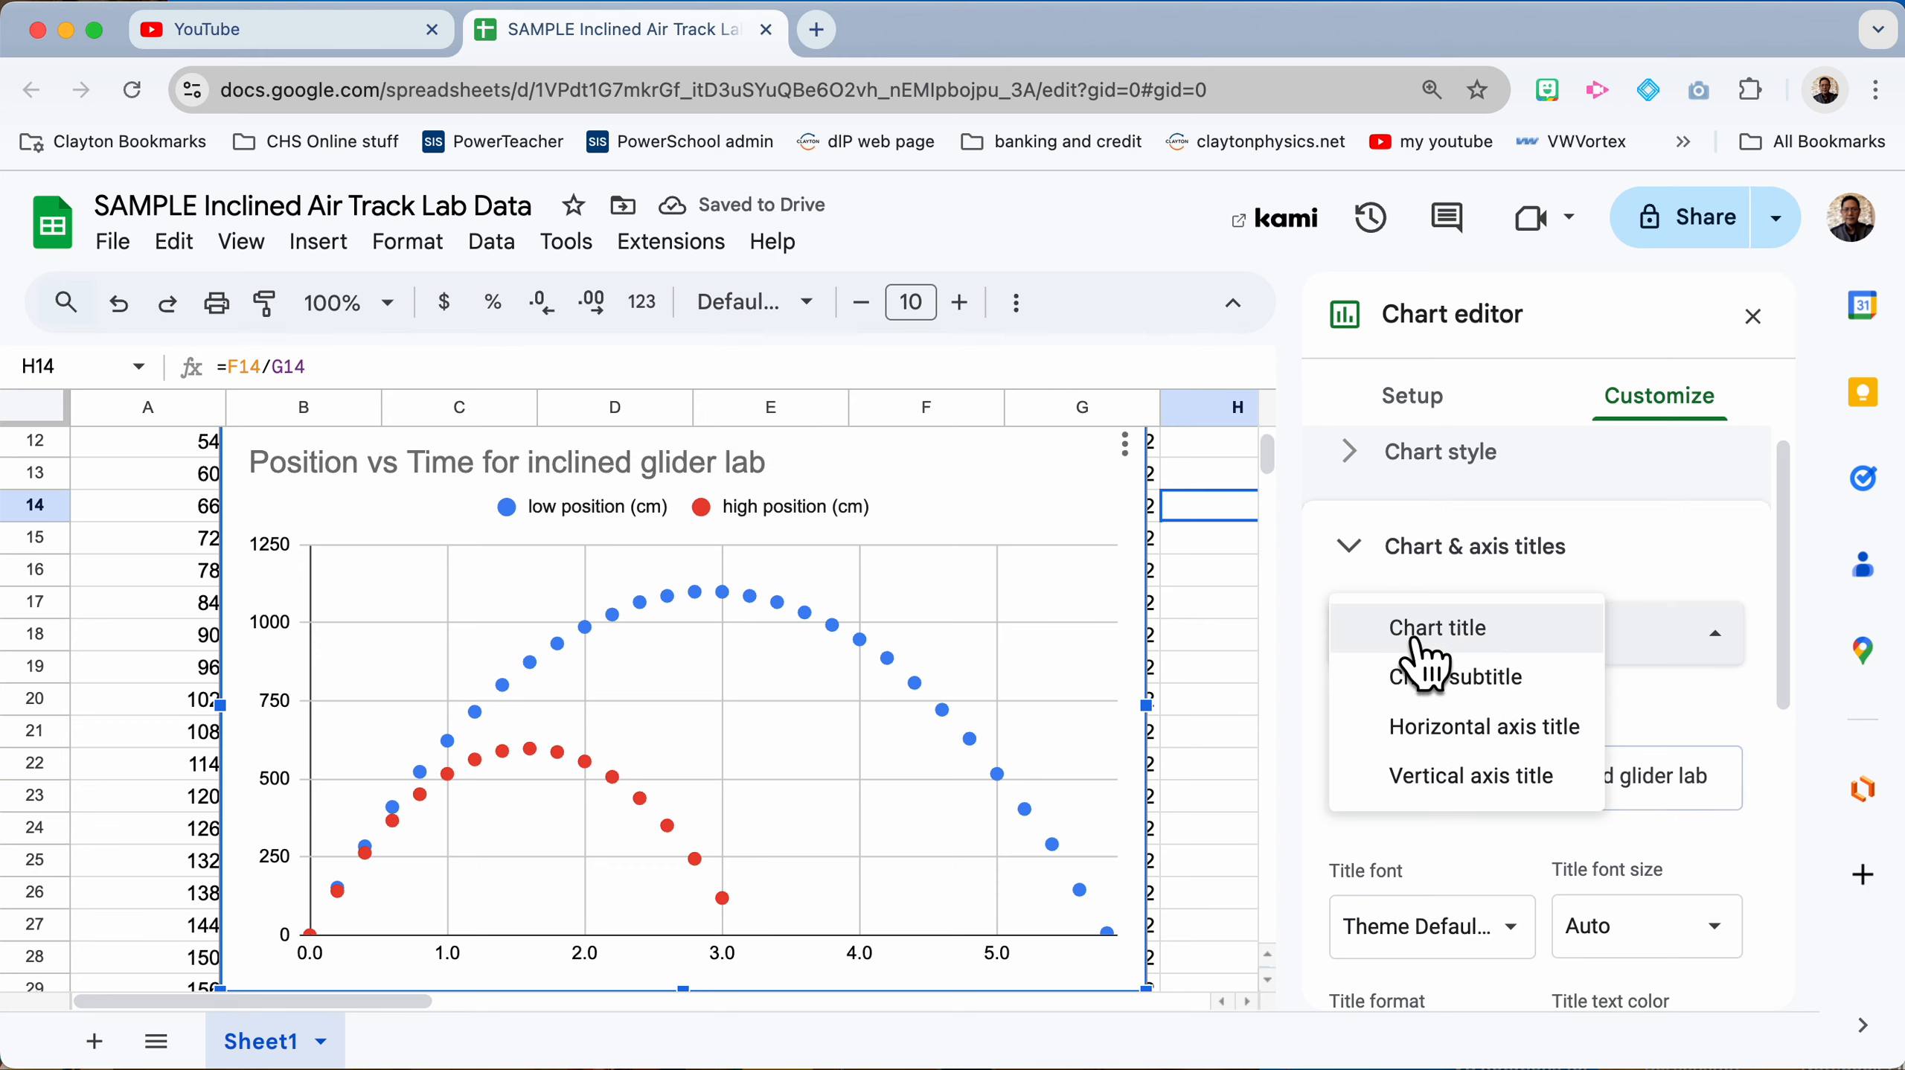
click(1490, 731)
click(1474, 783)
text(clock reading (s)
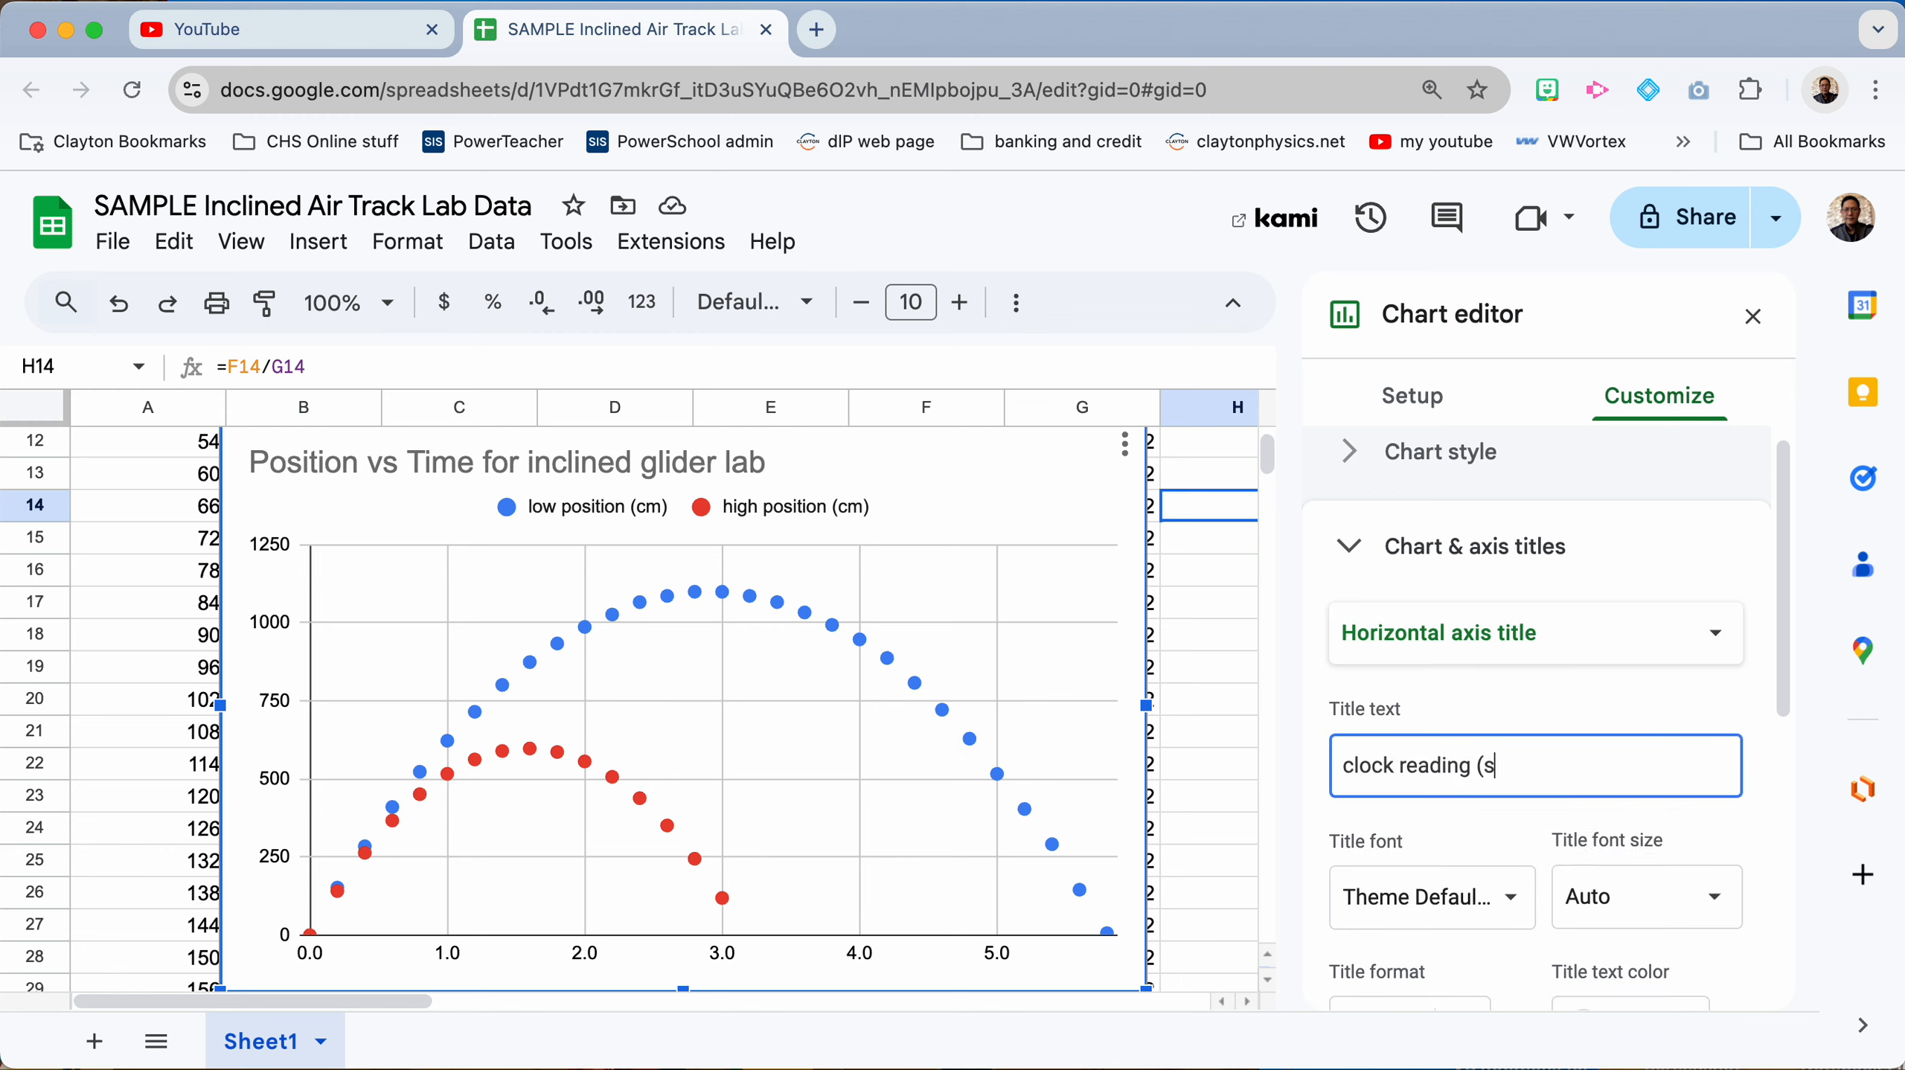
text())
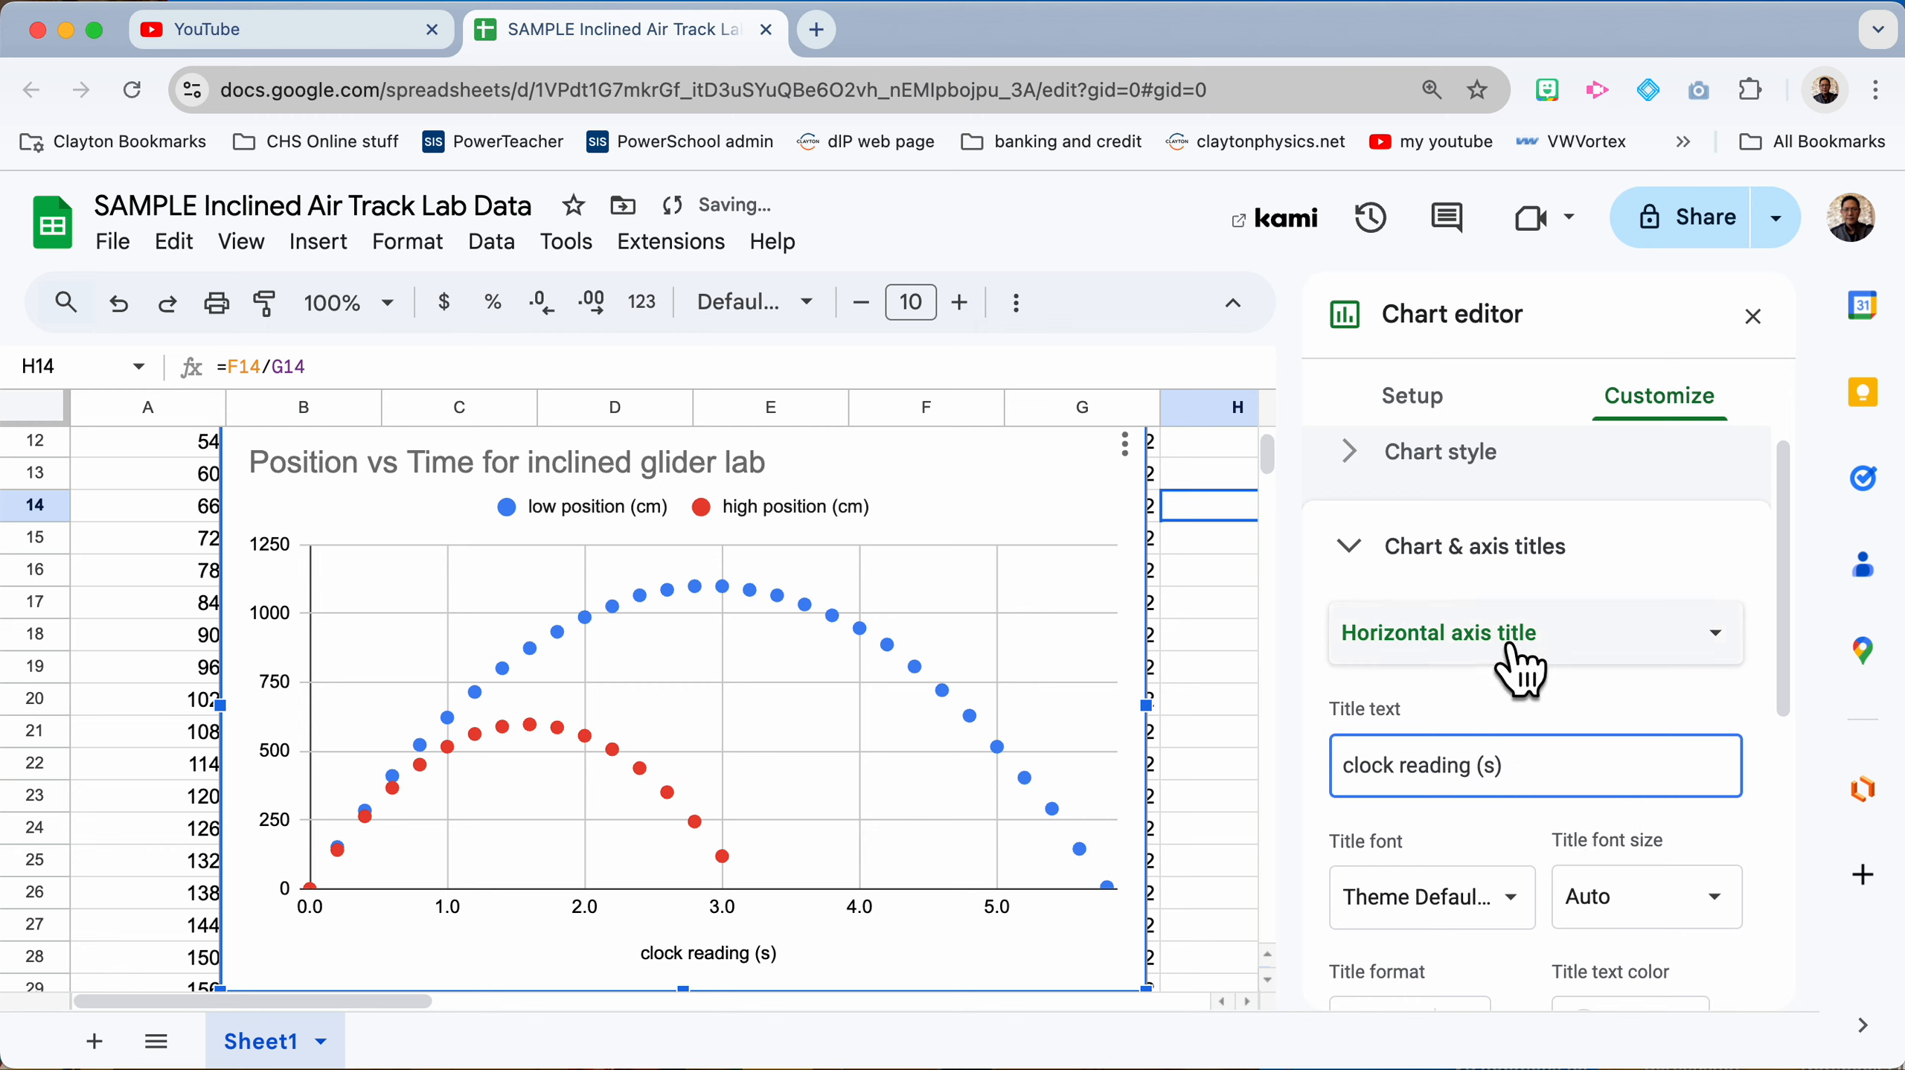
Step: Set the chart's vertical axis title to "position (cm)" and close the title settings
click(1513, 643)
click(1516, 679)
click(1452, 778)
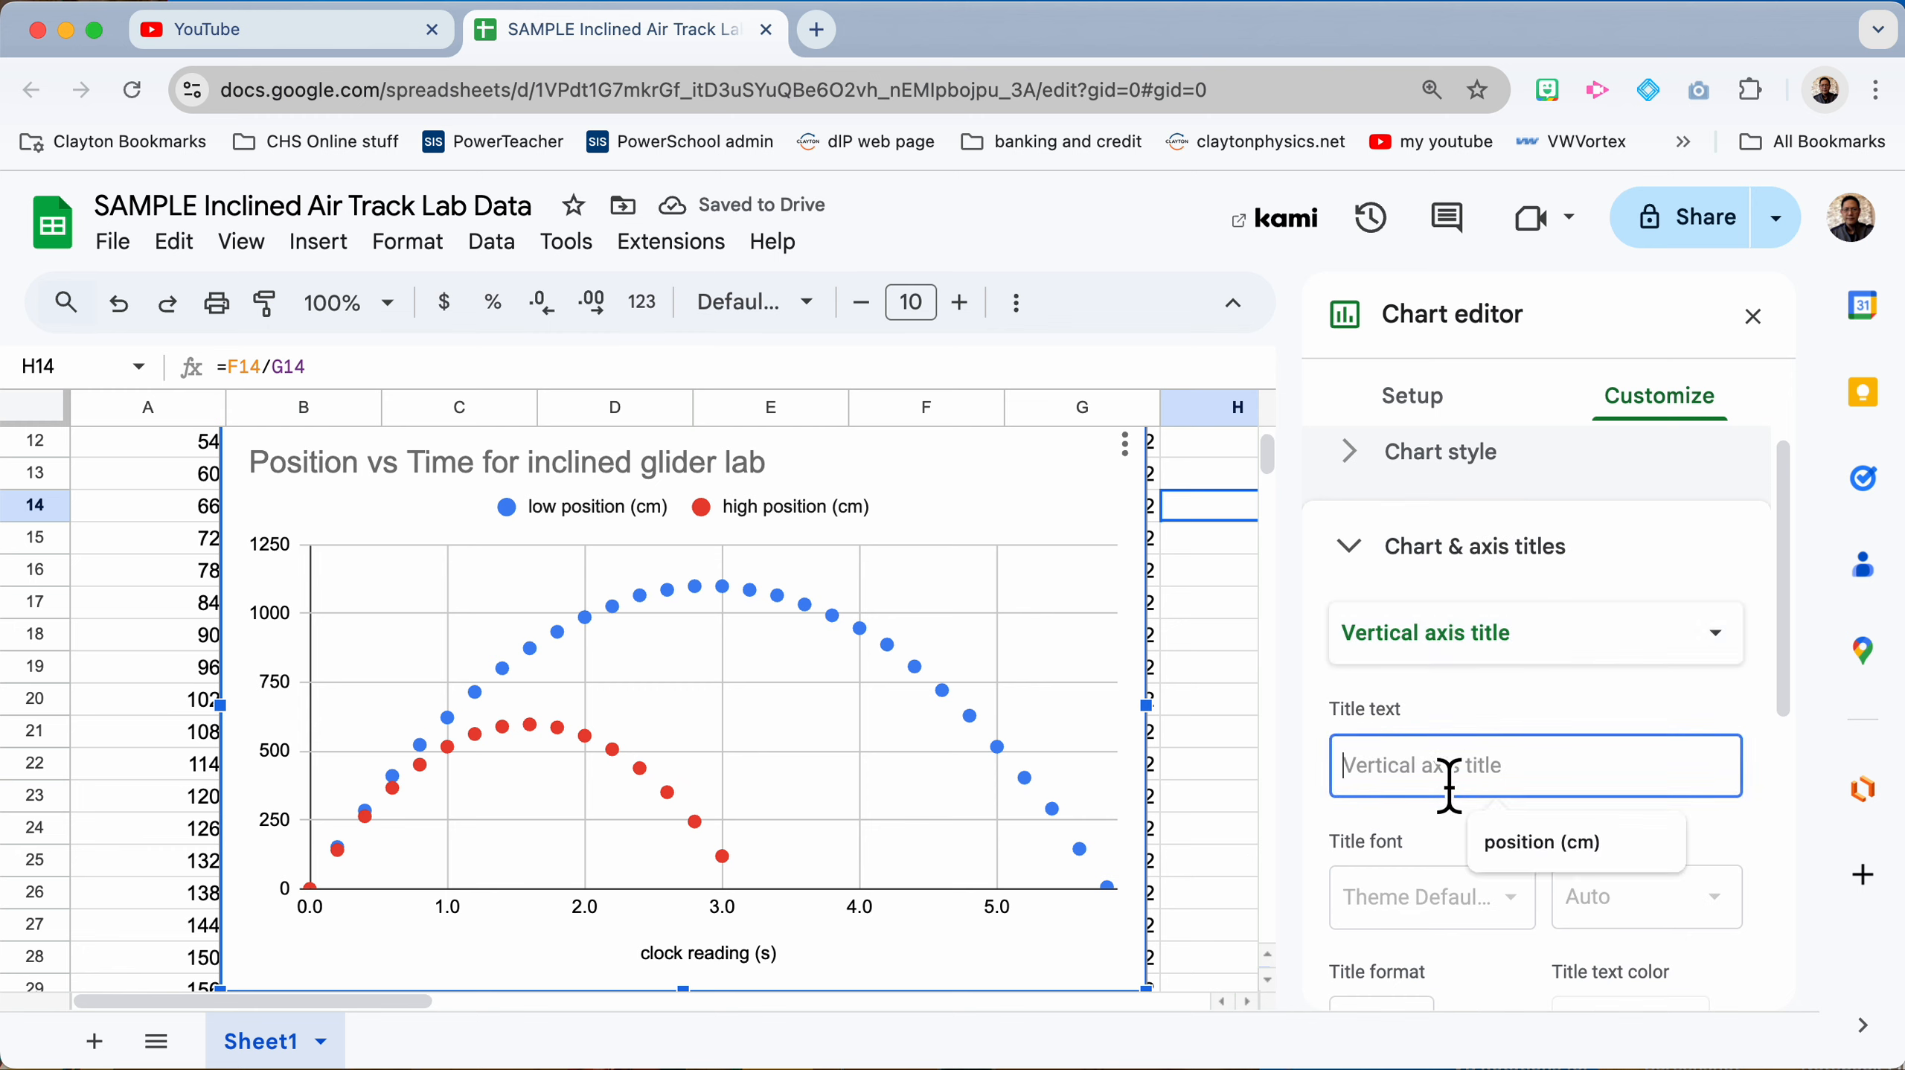
text(positio)
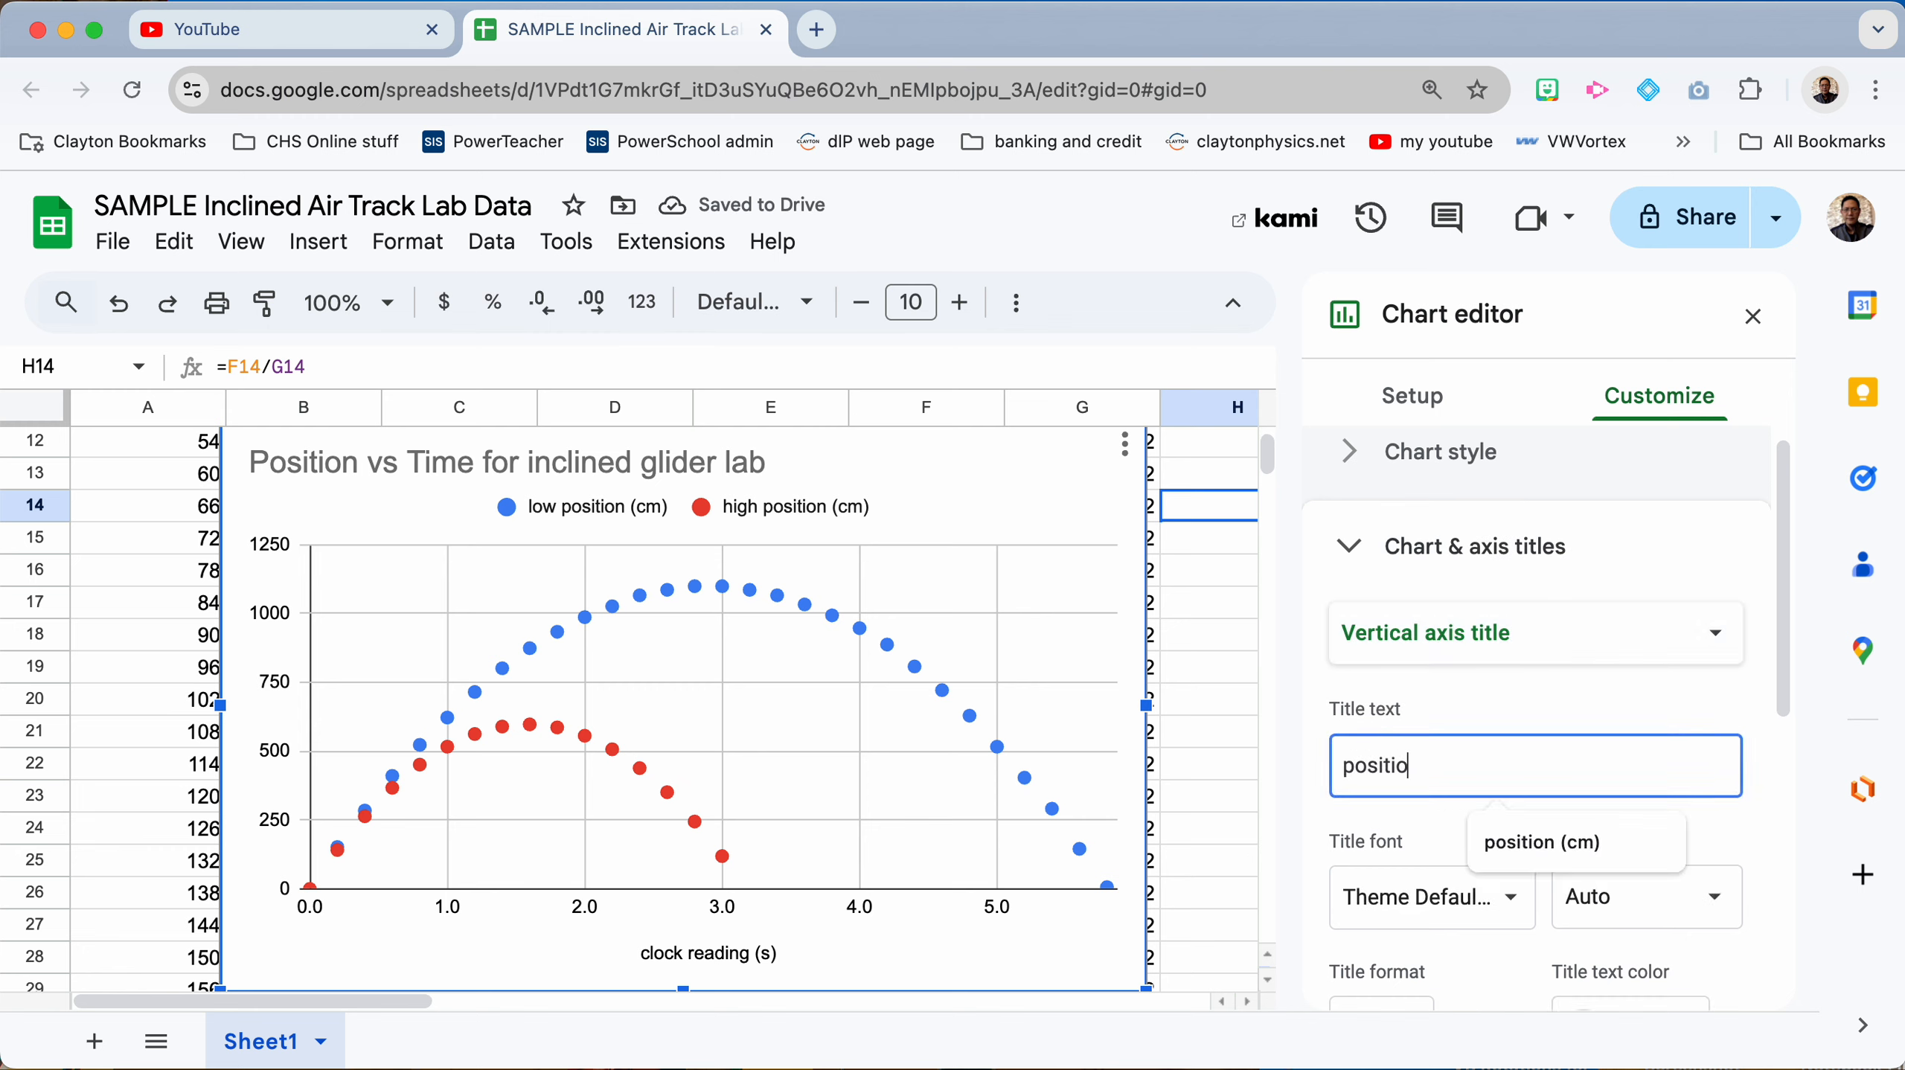
text(n ()
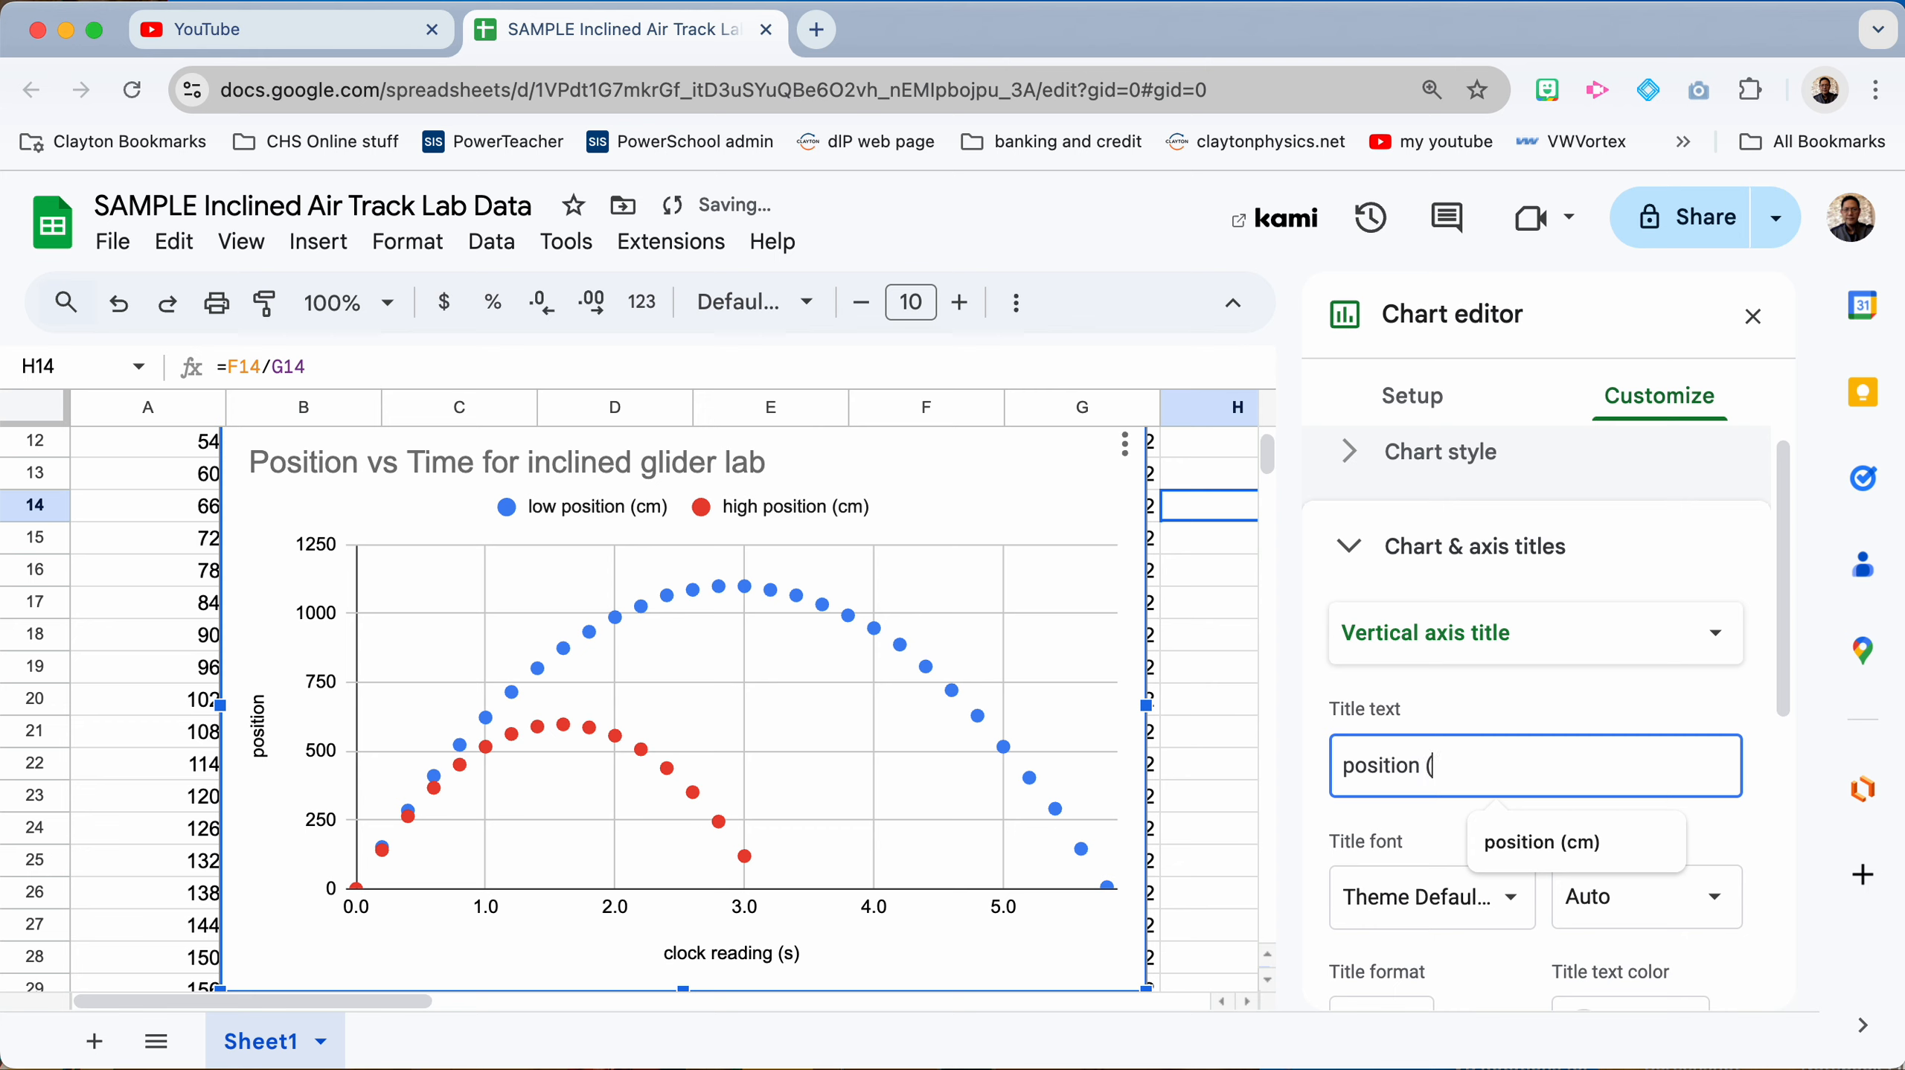
text(cm))
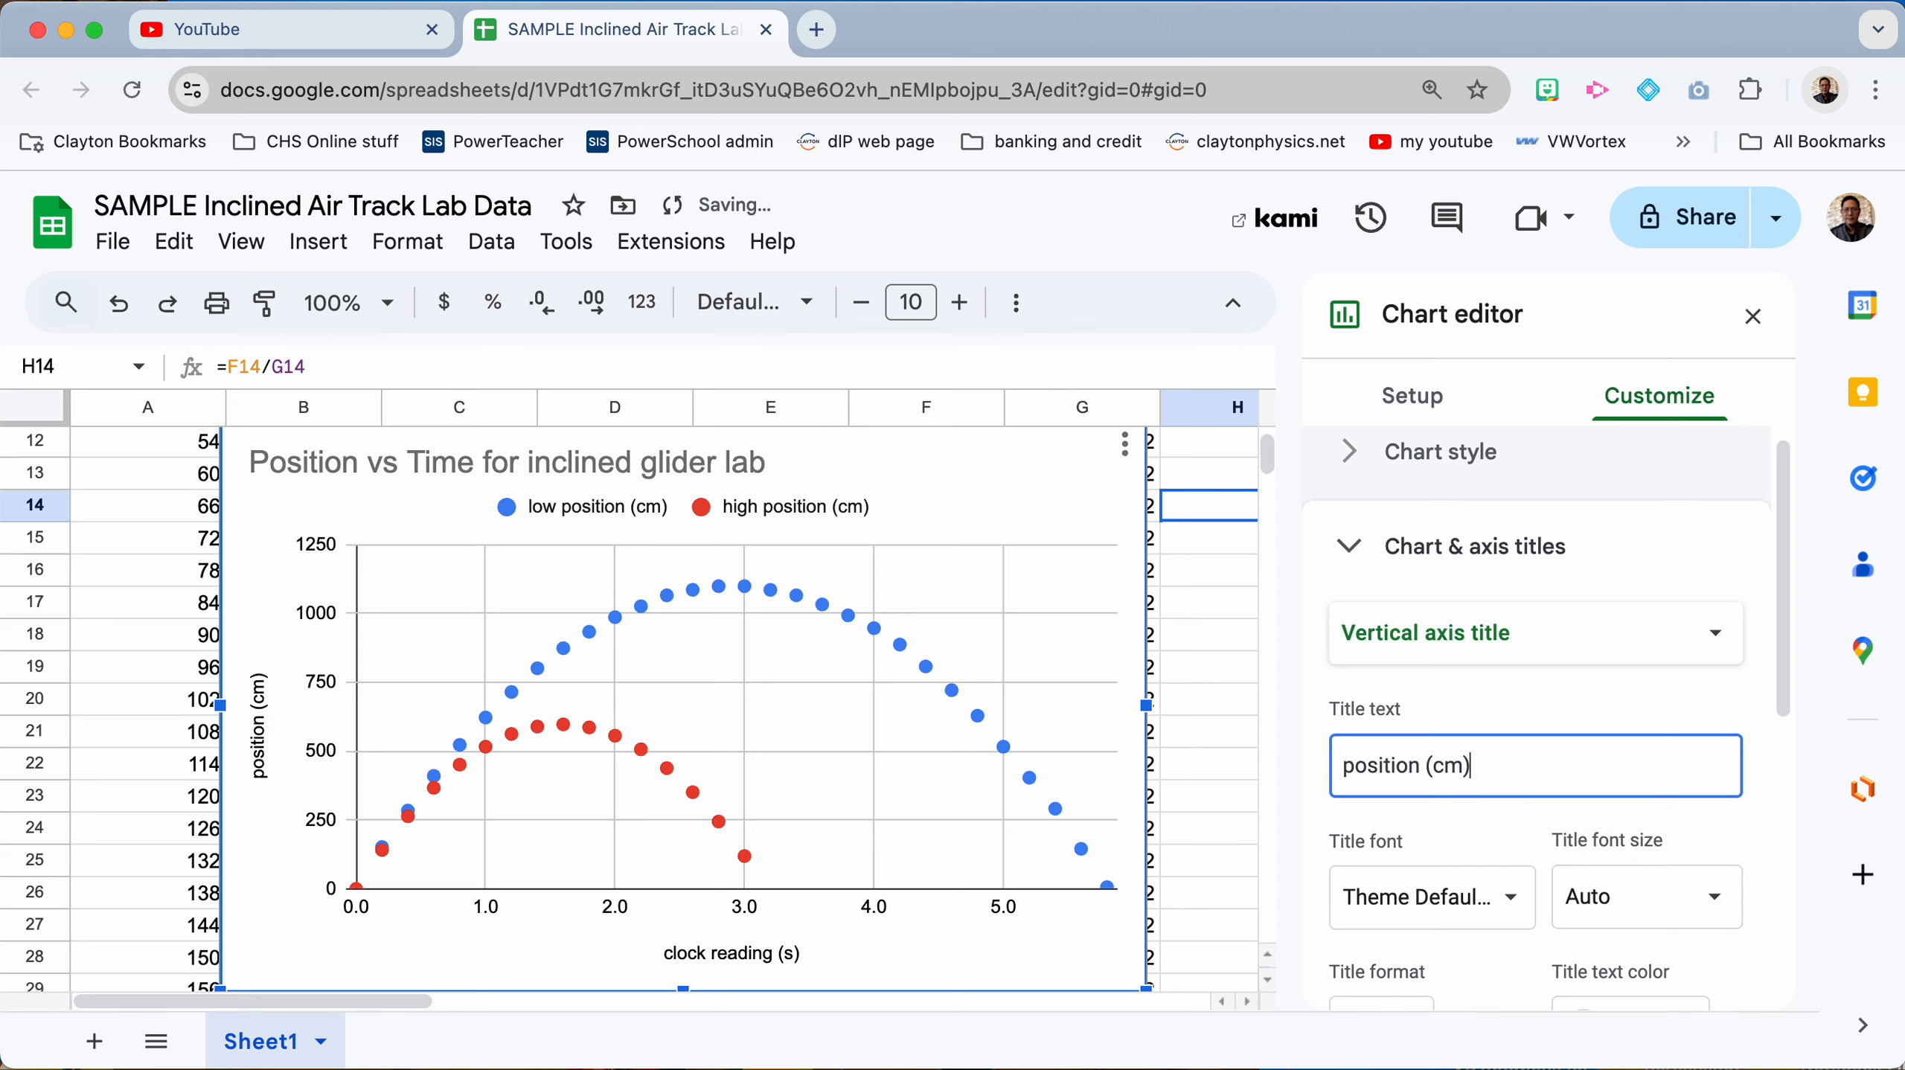
click(1461, 838)
scroll(1460, 836, down, 3)
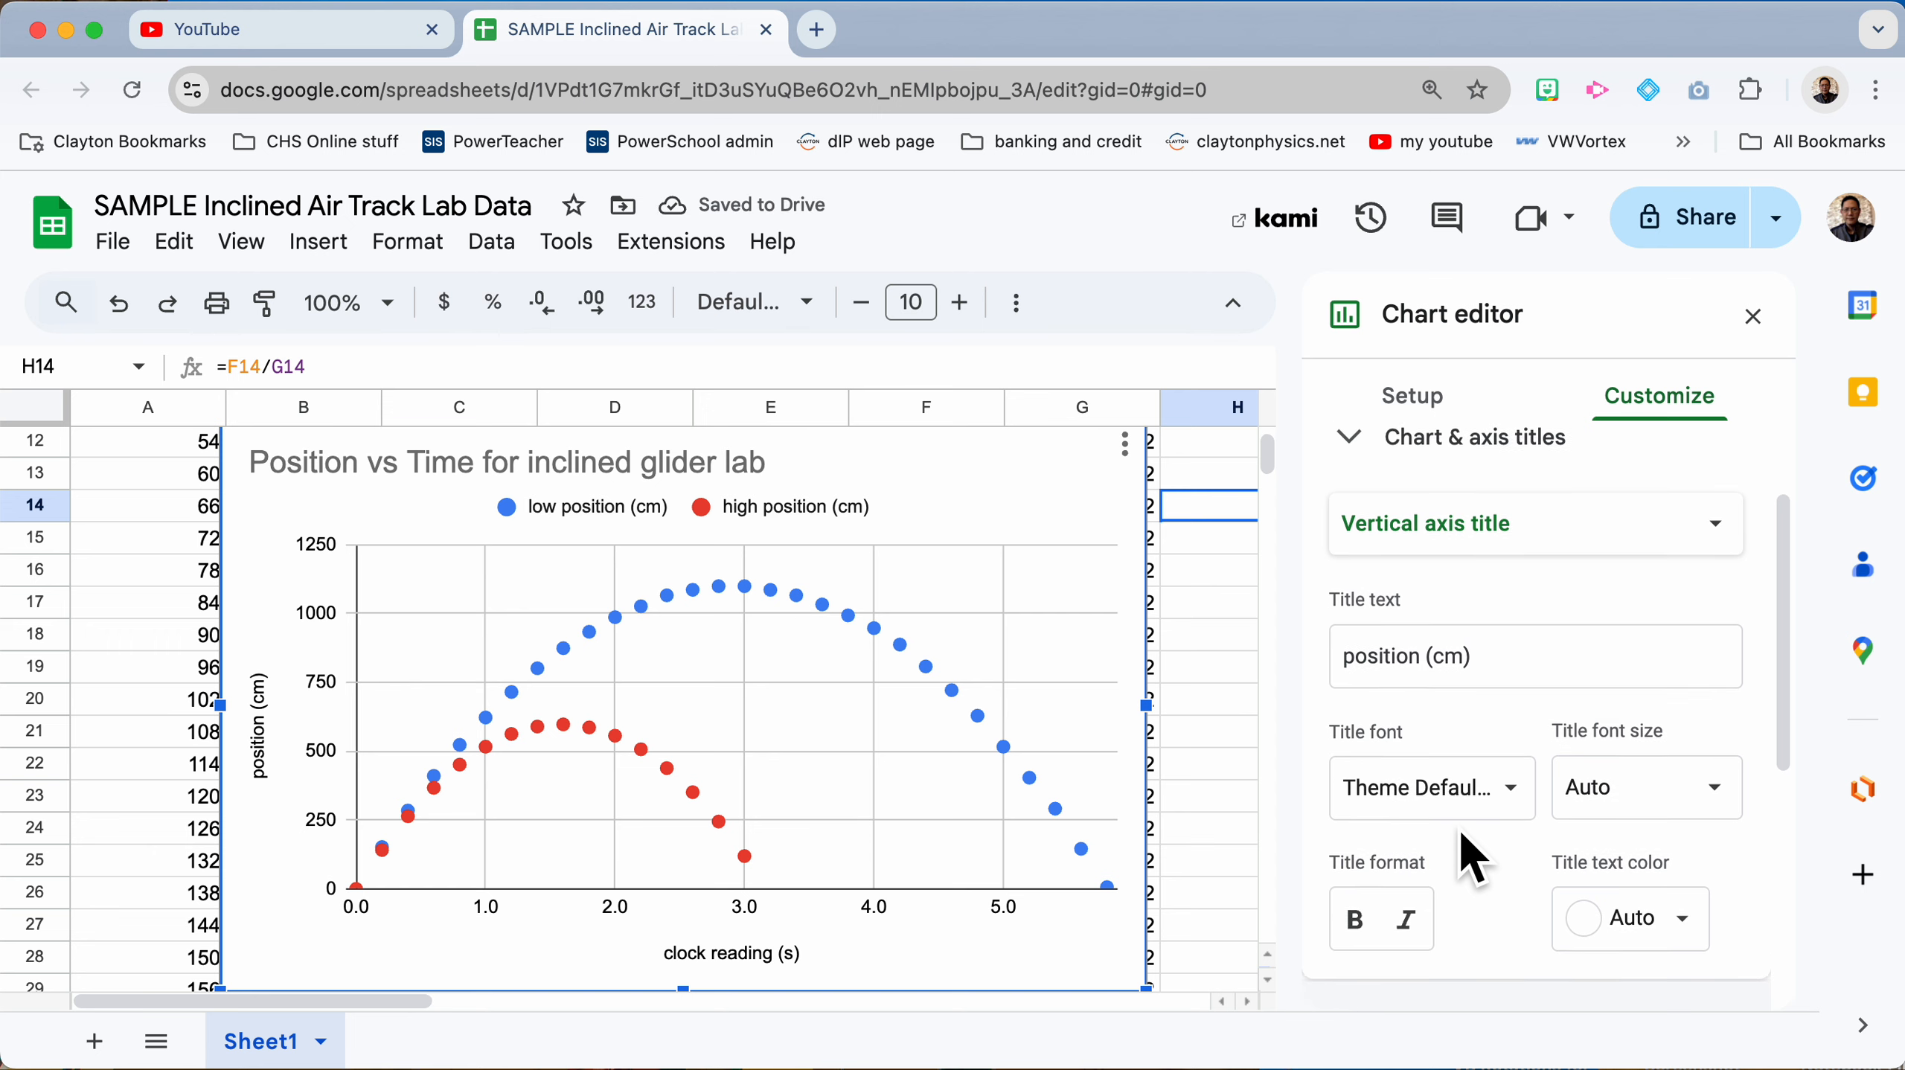
scroll(1471, 859, up, 3)
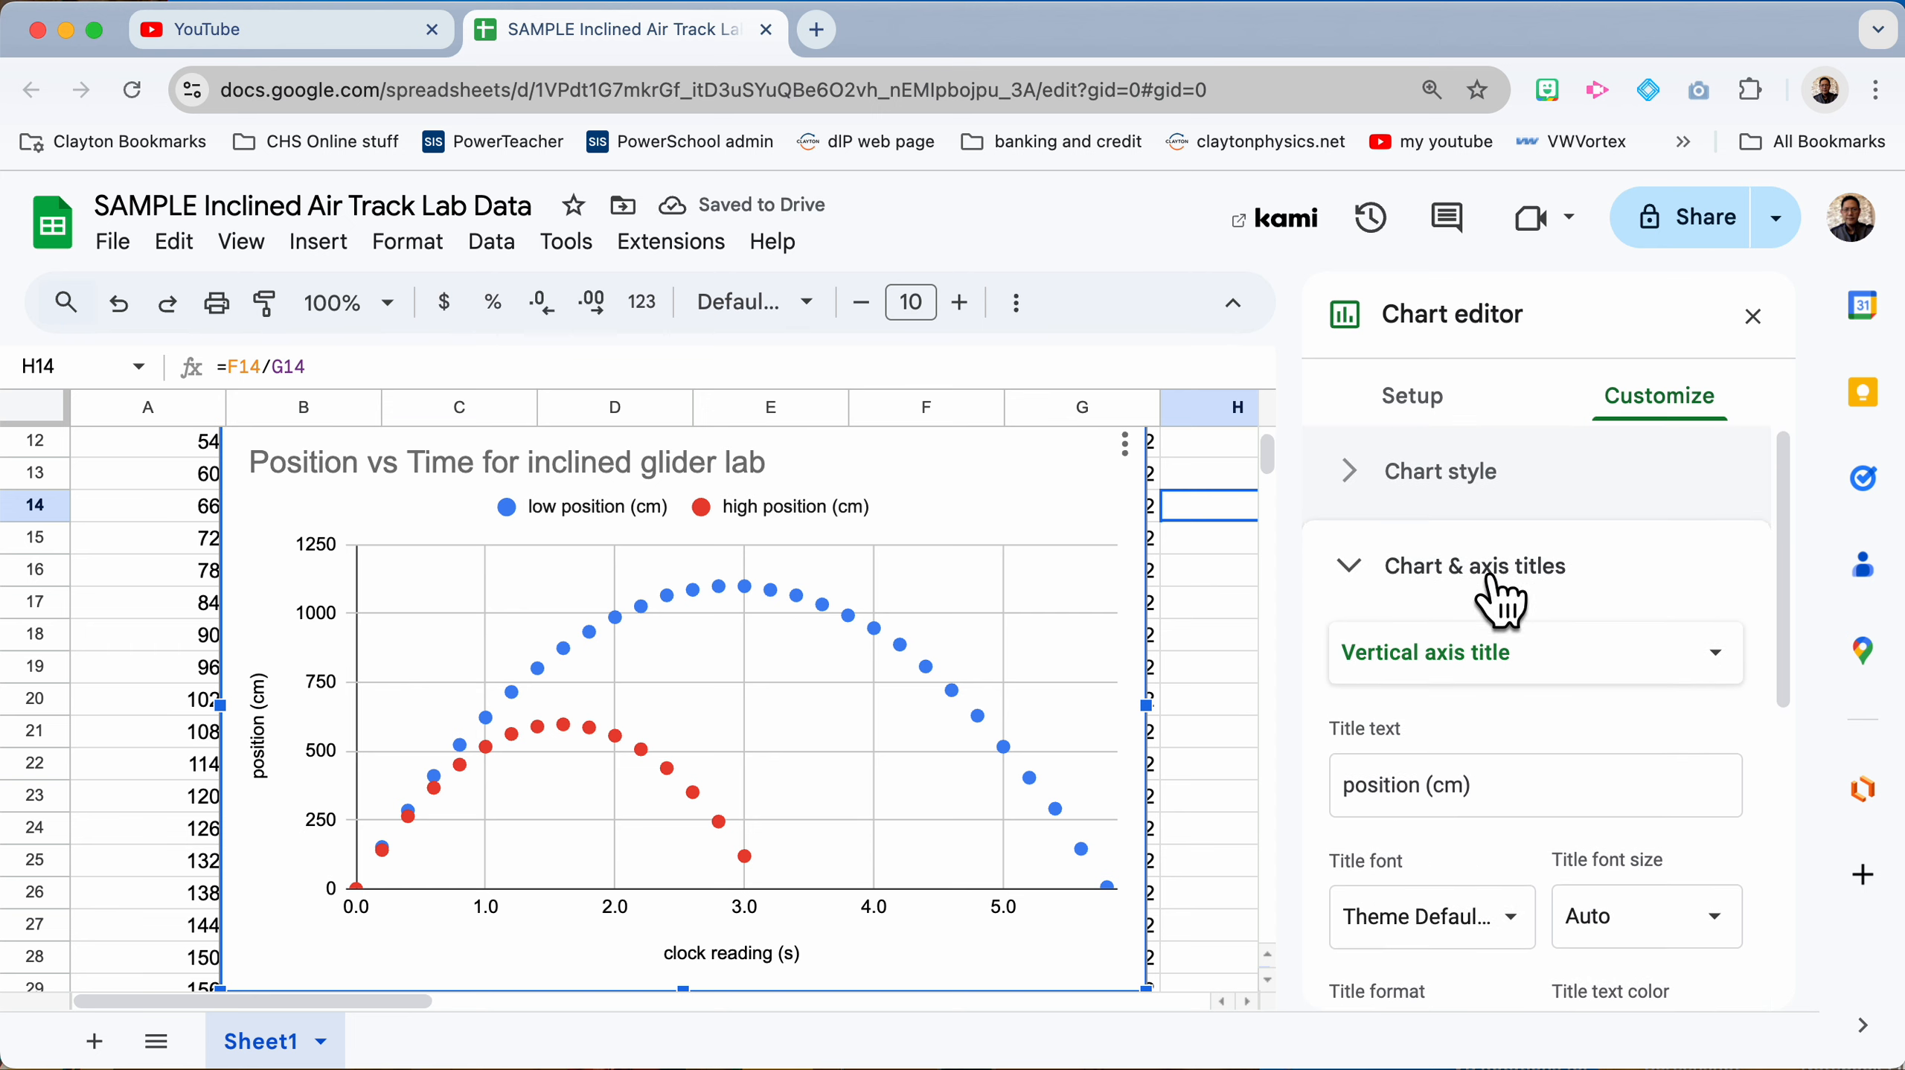
click(1351, 568)
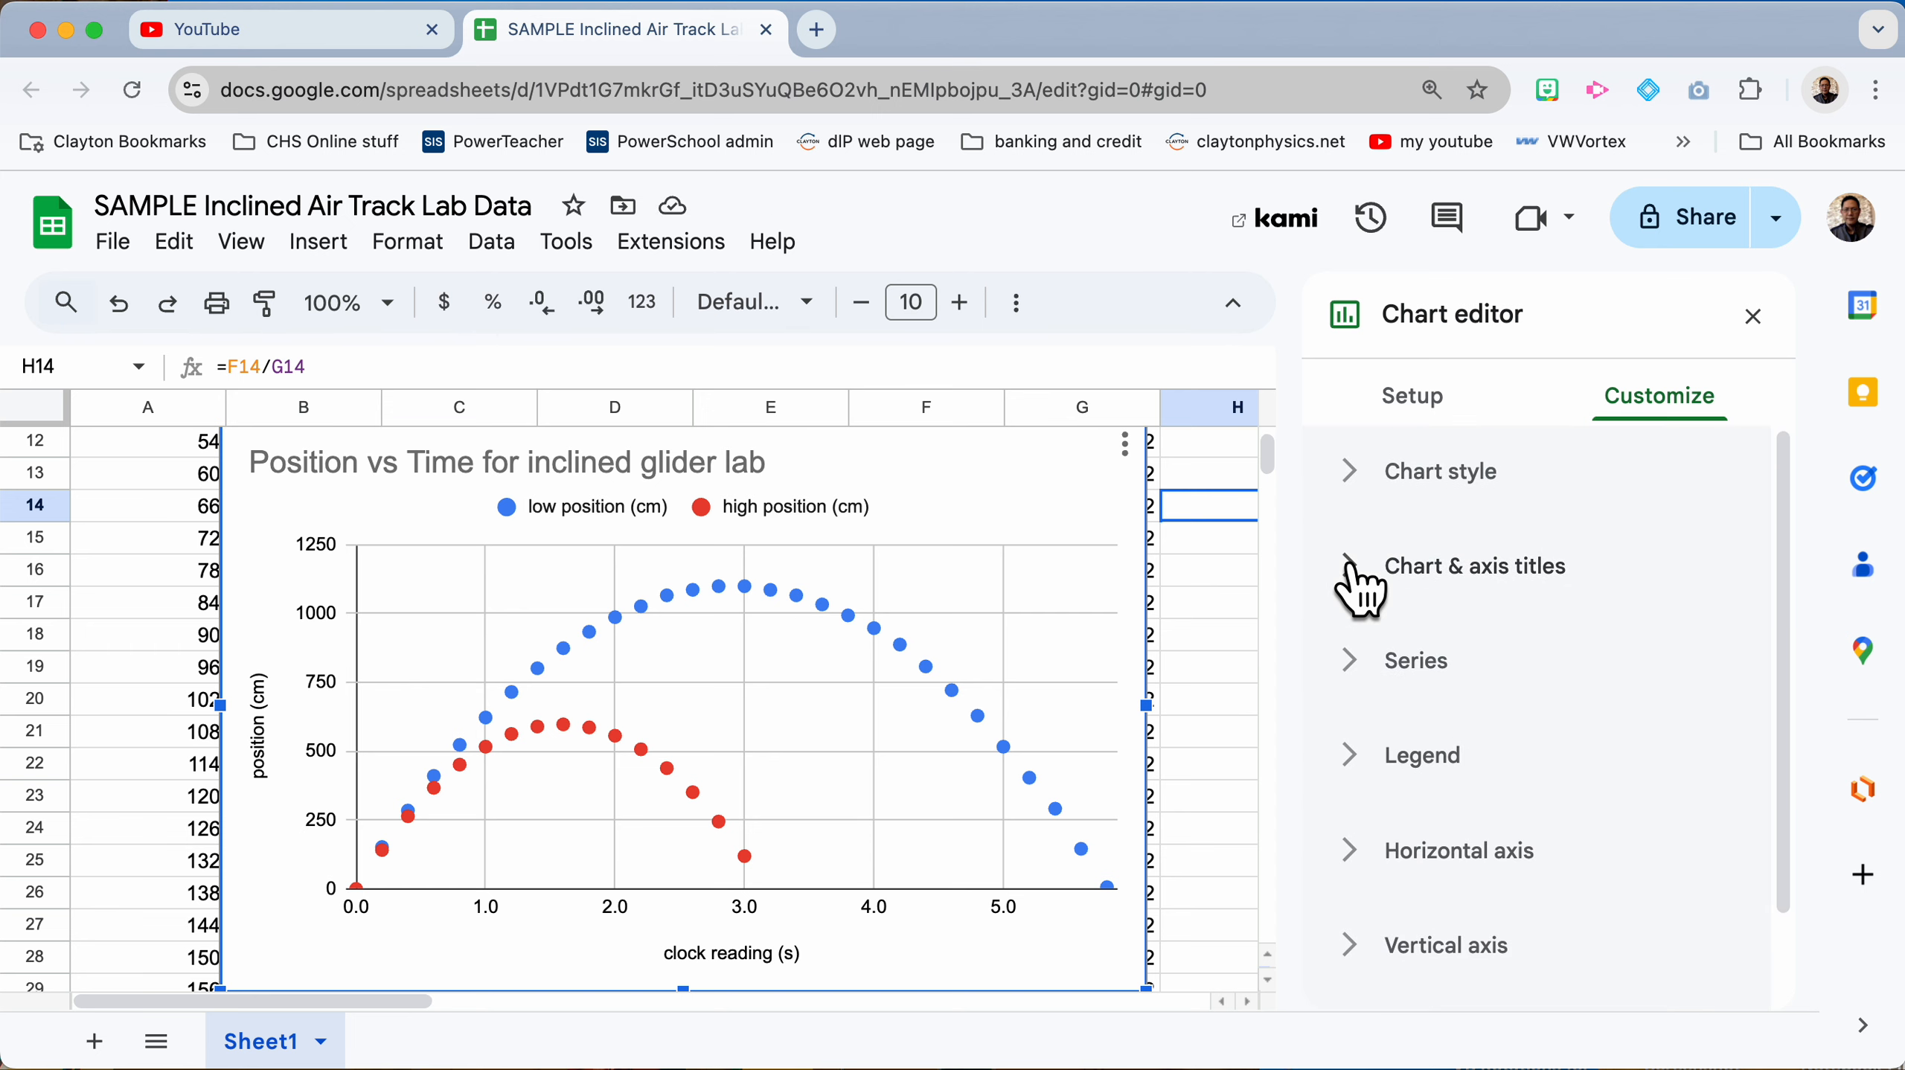
Step: Add trendlines to all series of the chart and make them polynomial with degree 2
click(1354, 666)
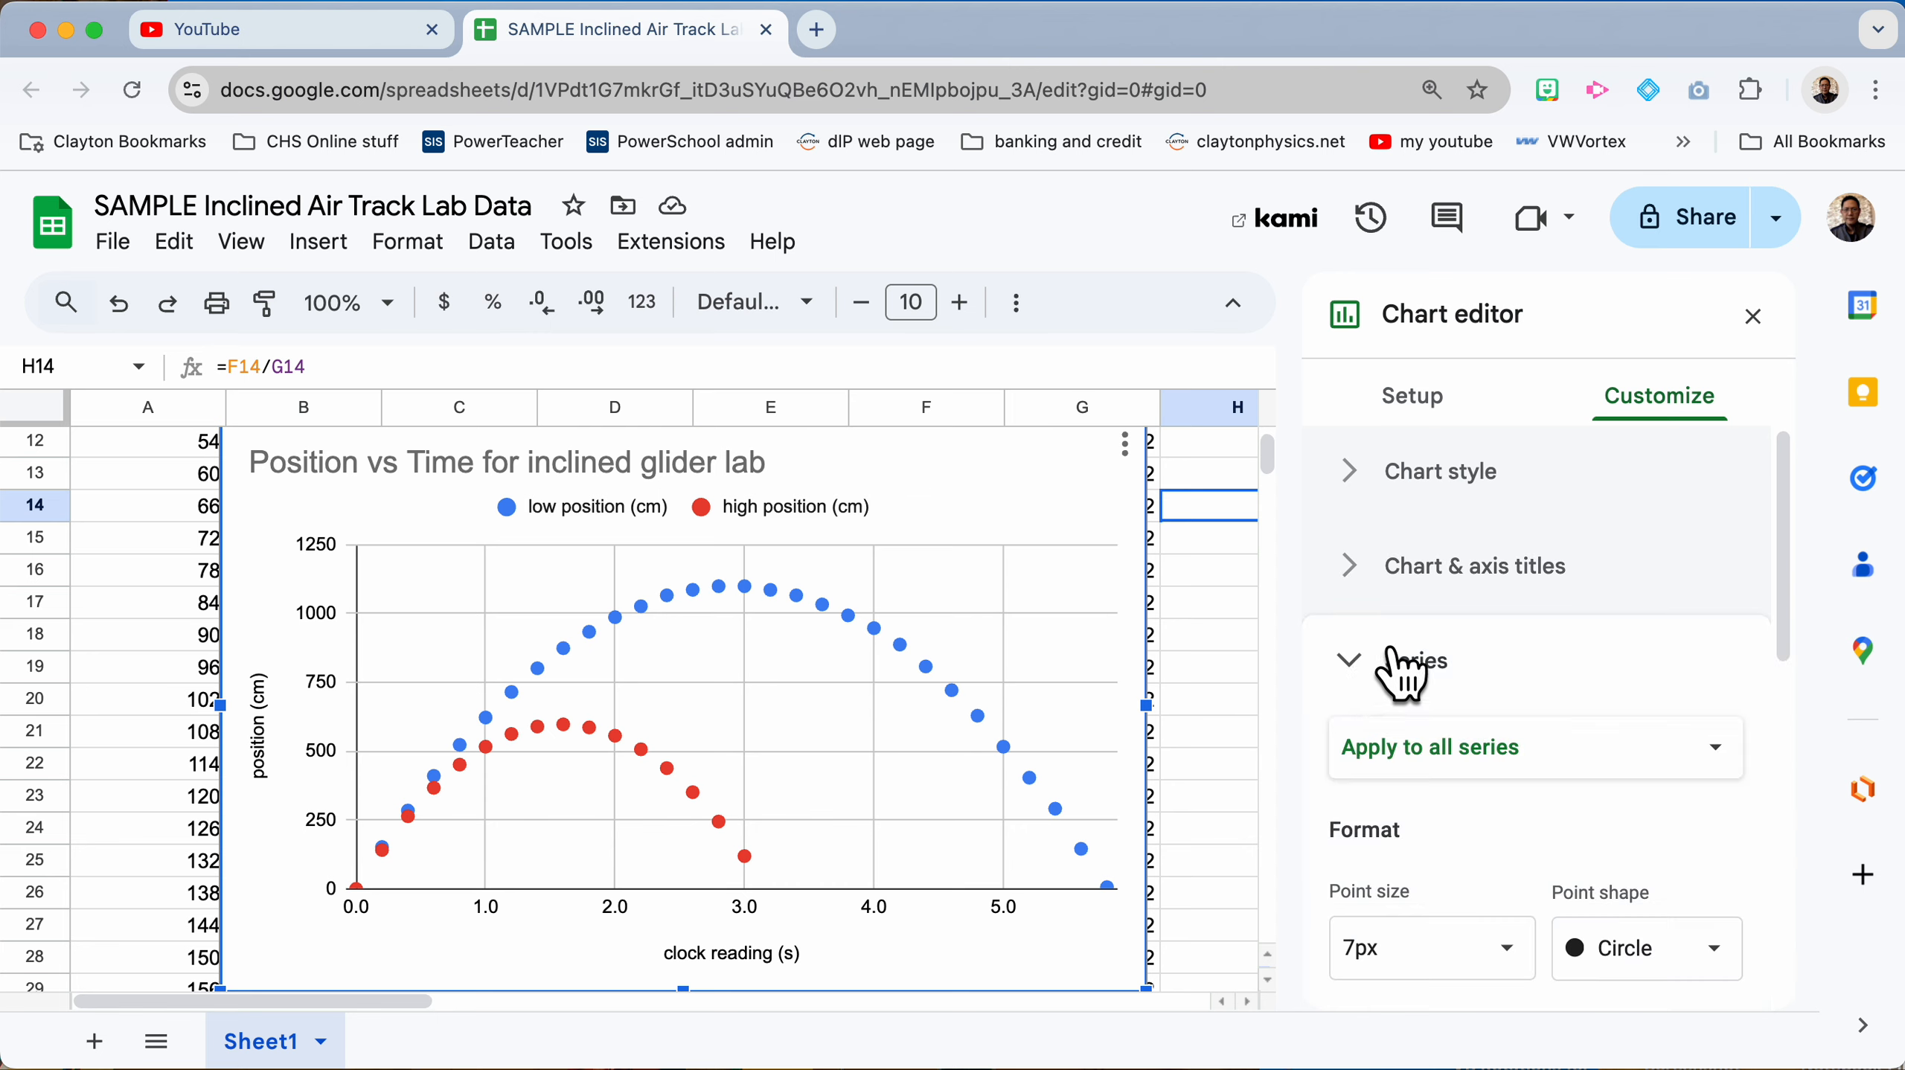
scroll(1398, 647, down, 5)
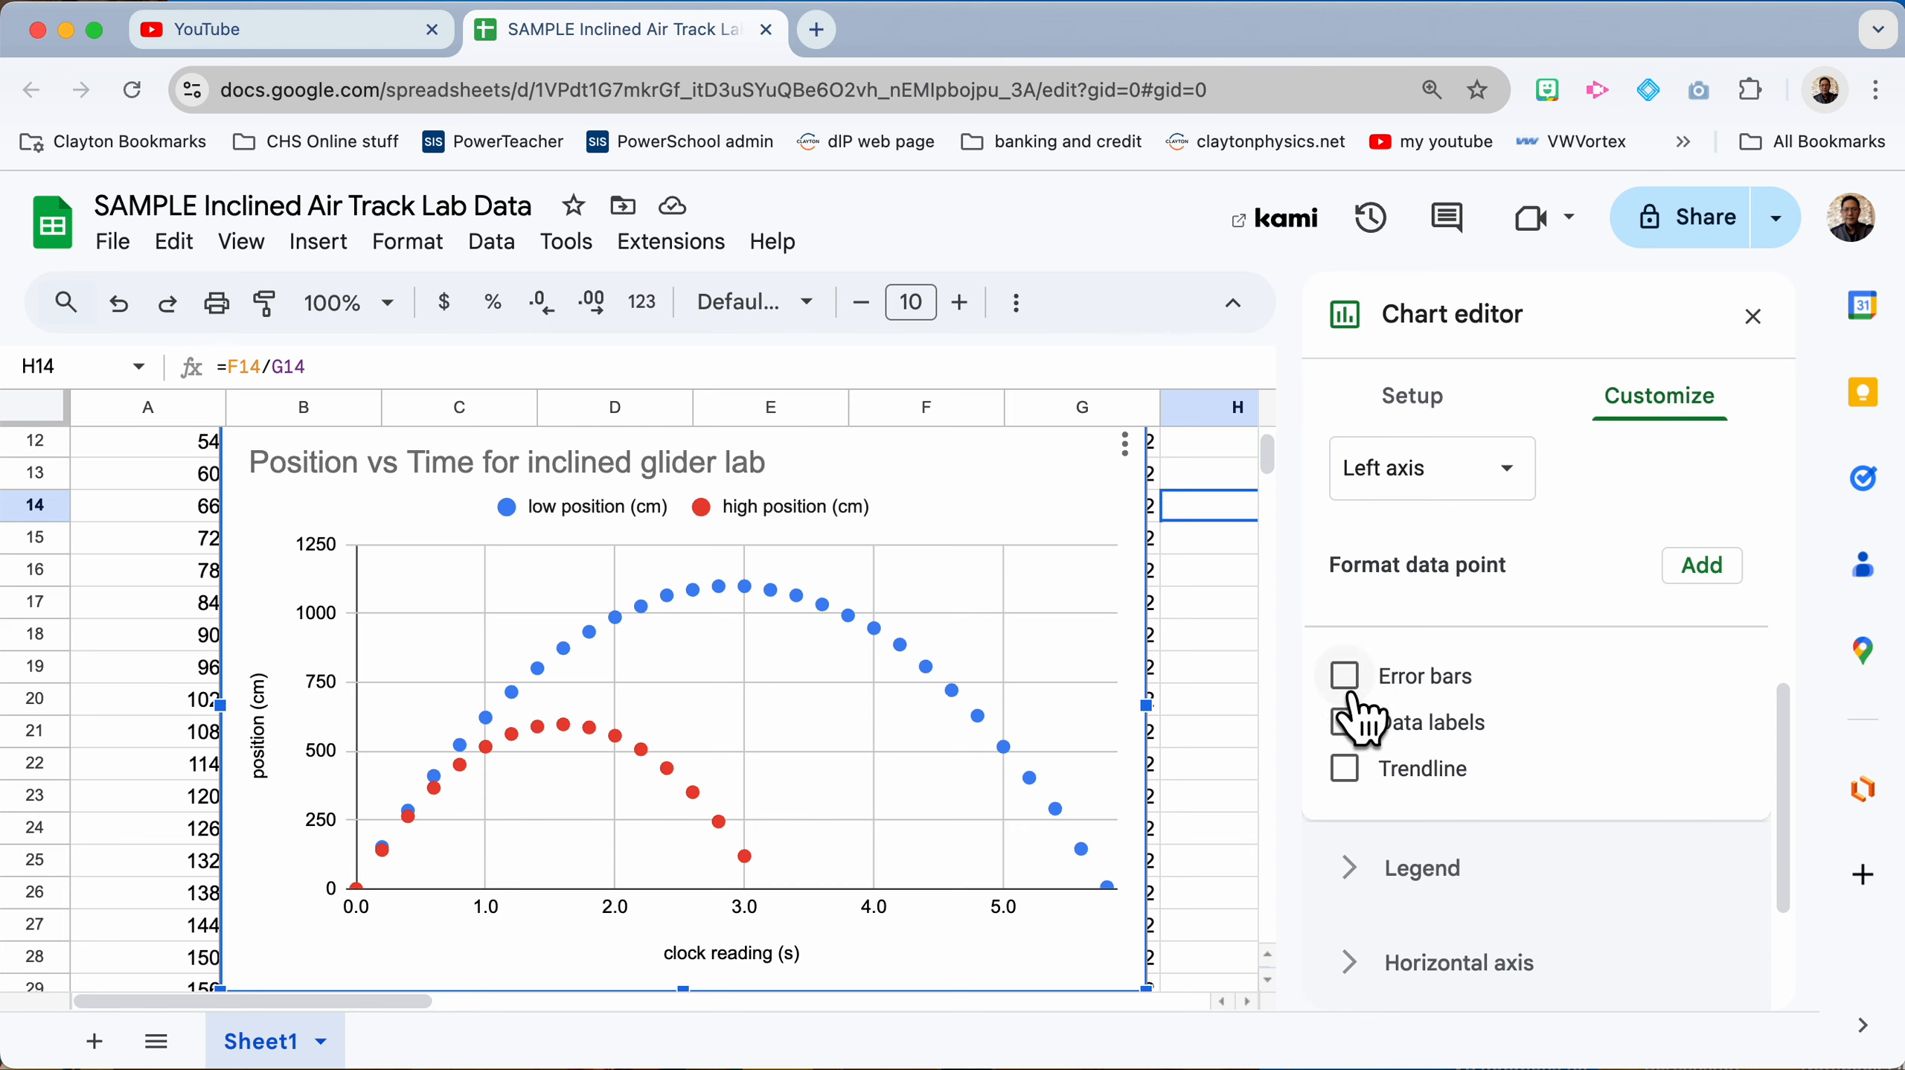
click(1346, 768)
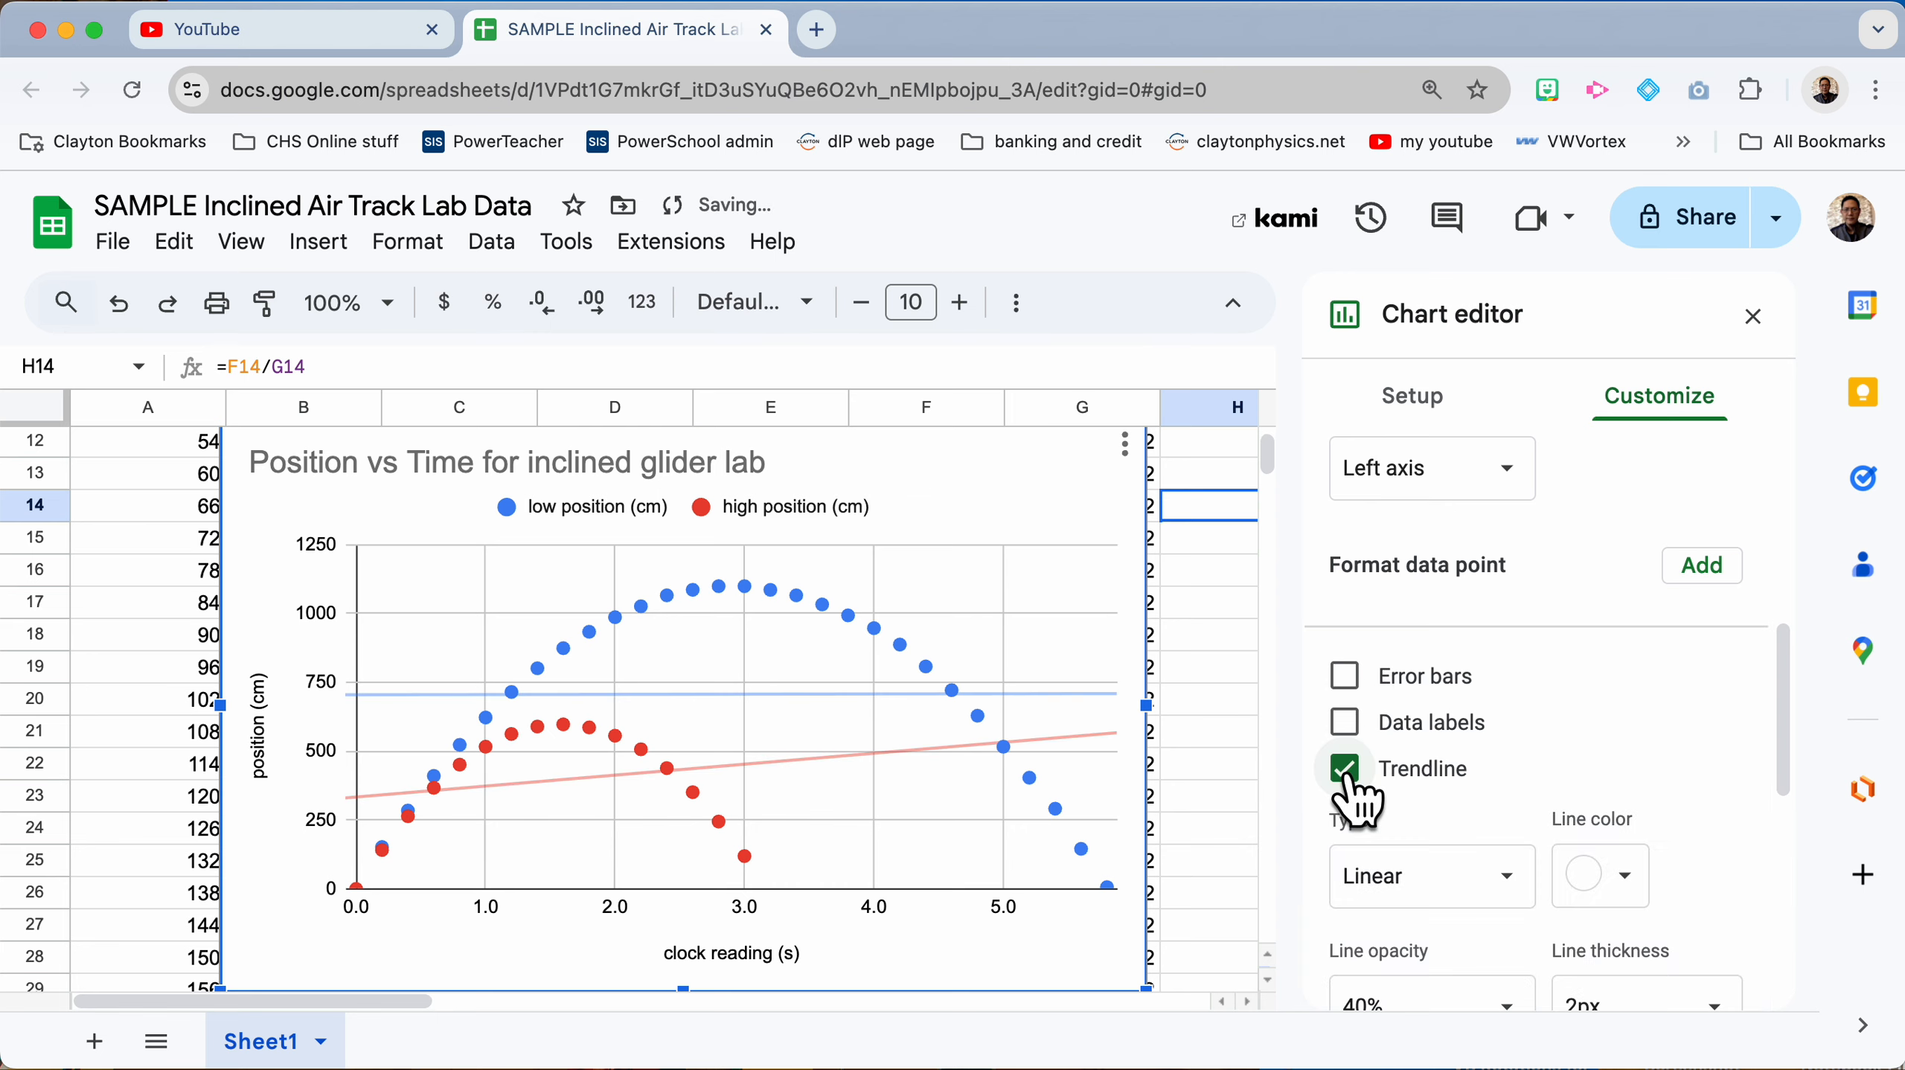
scroll(760, 725, down, 1)
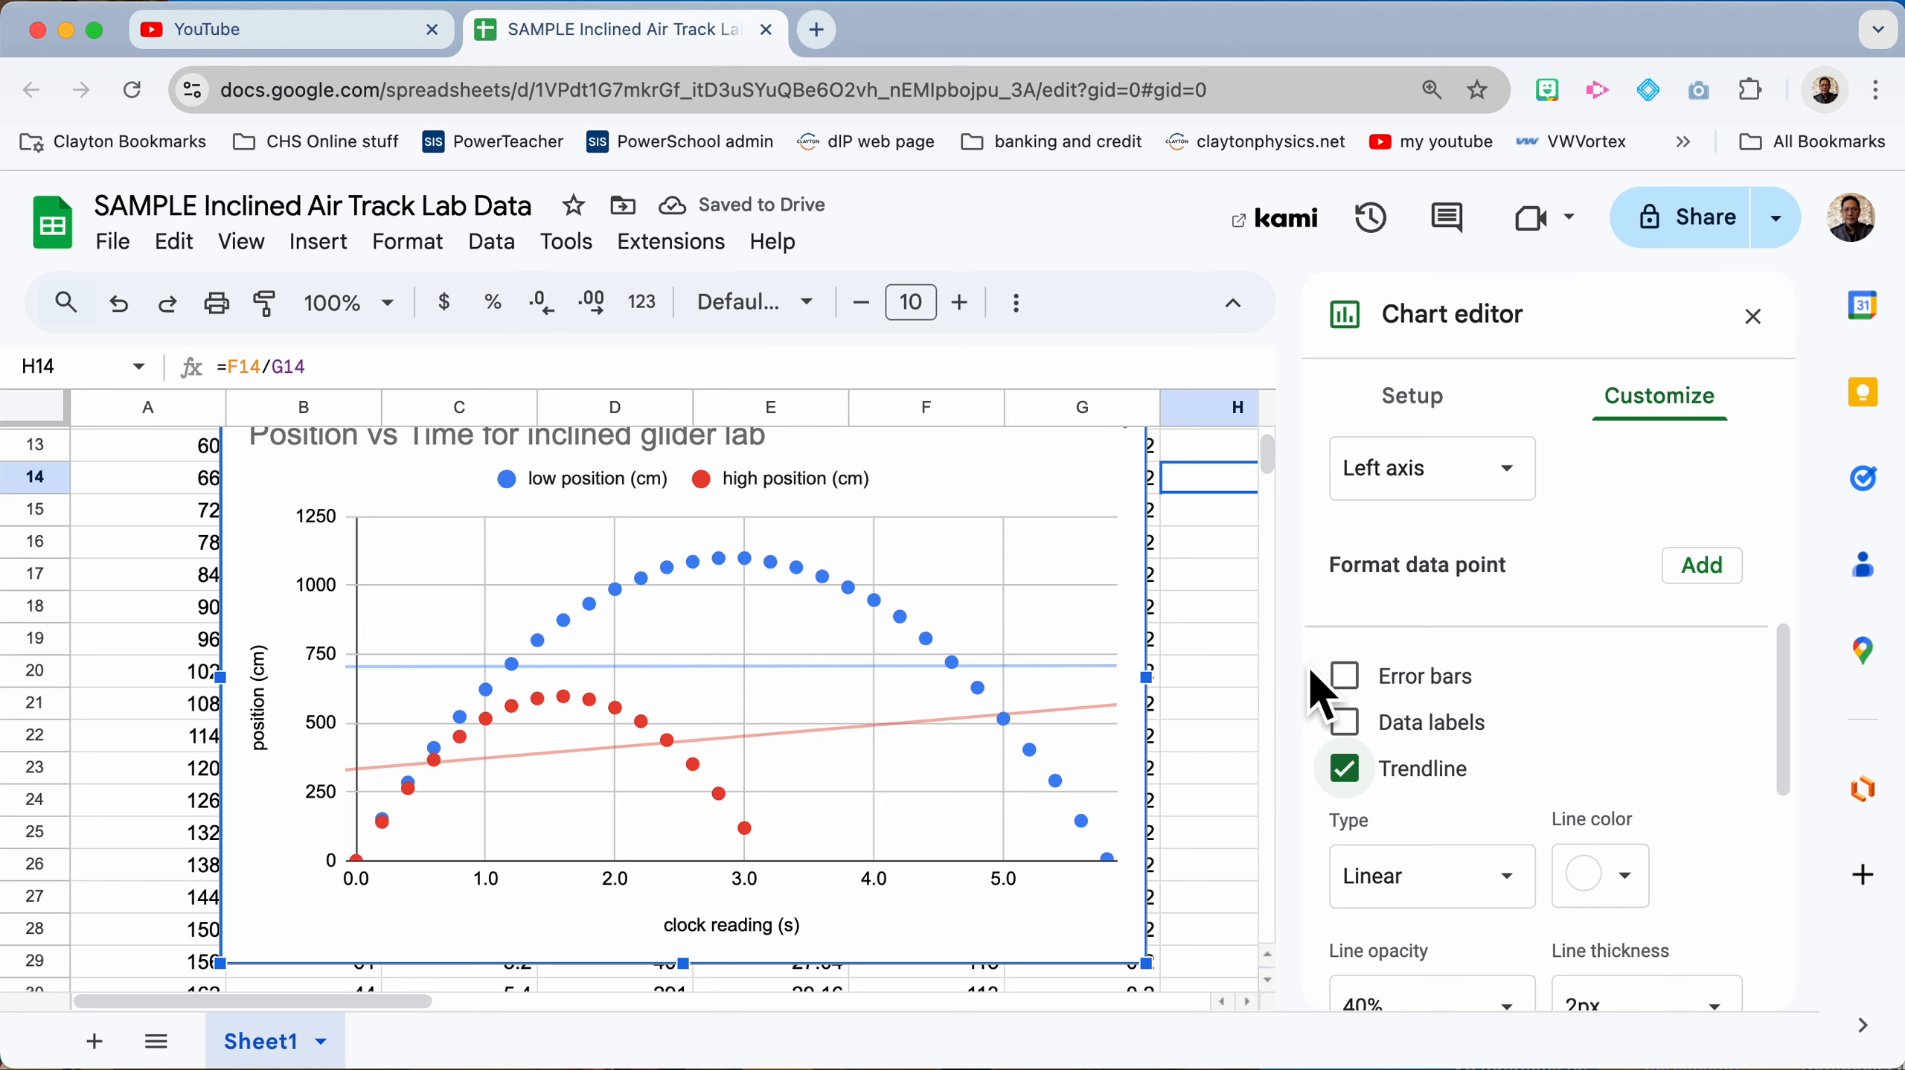
click(1469, 876)
scroll(1481, 895, down, 1)
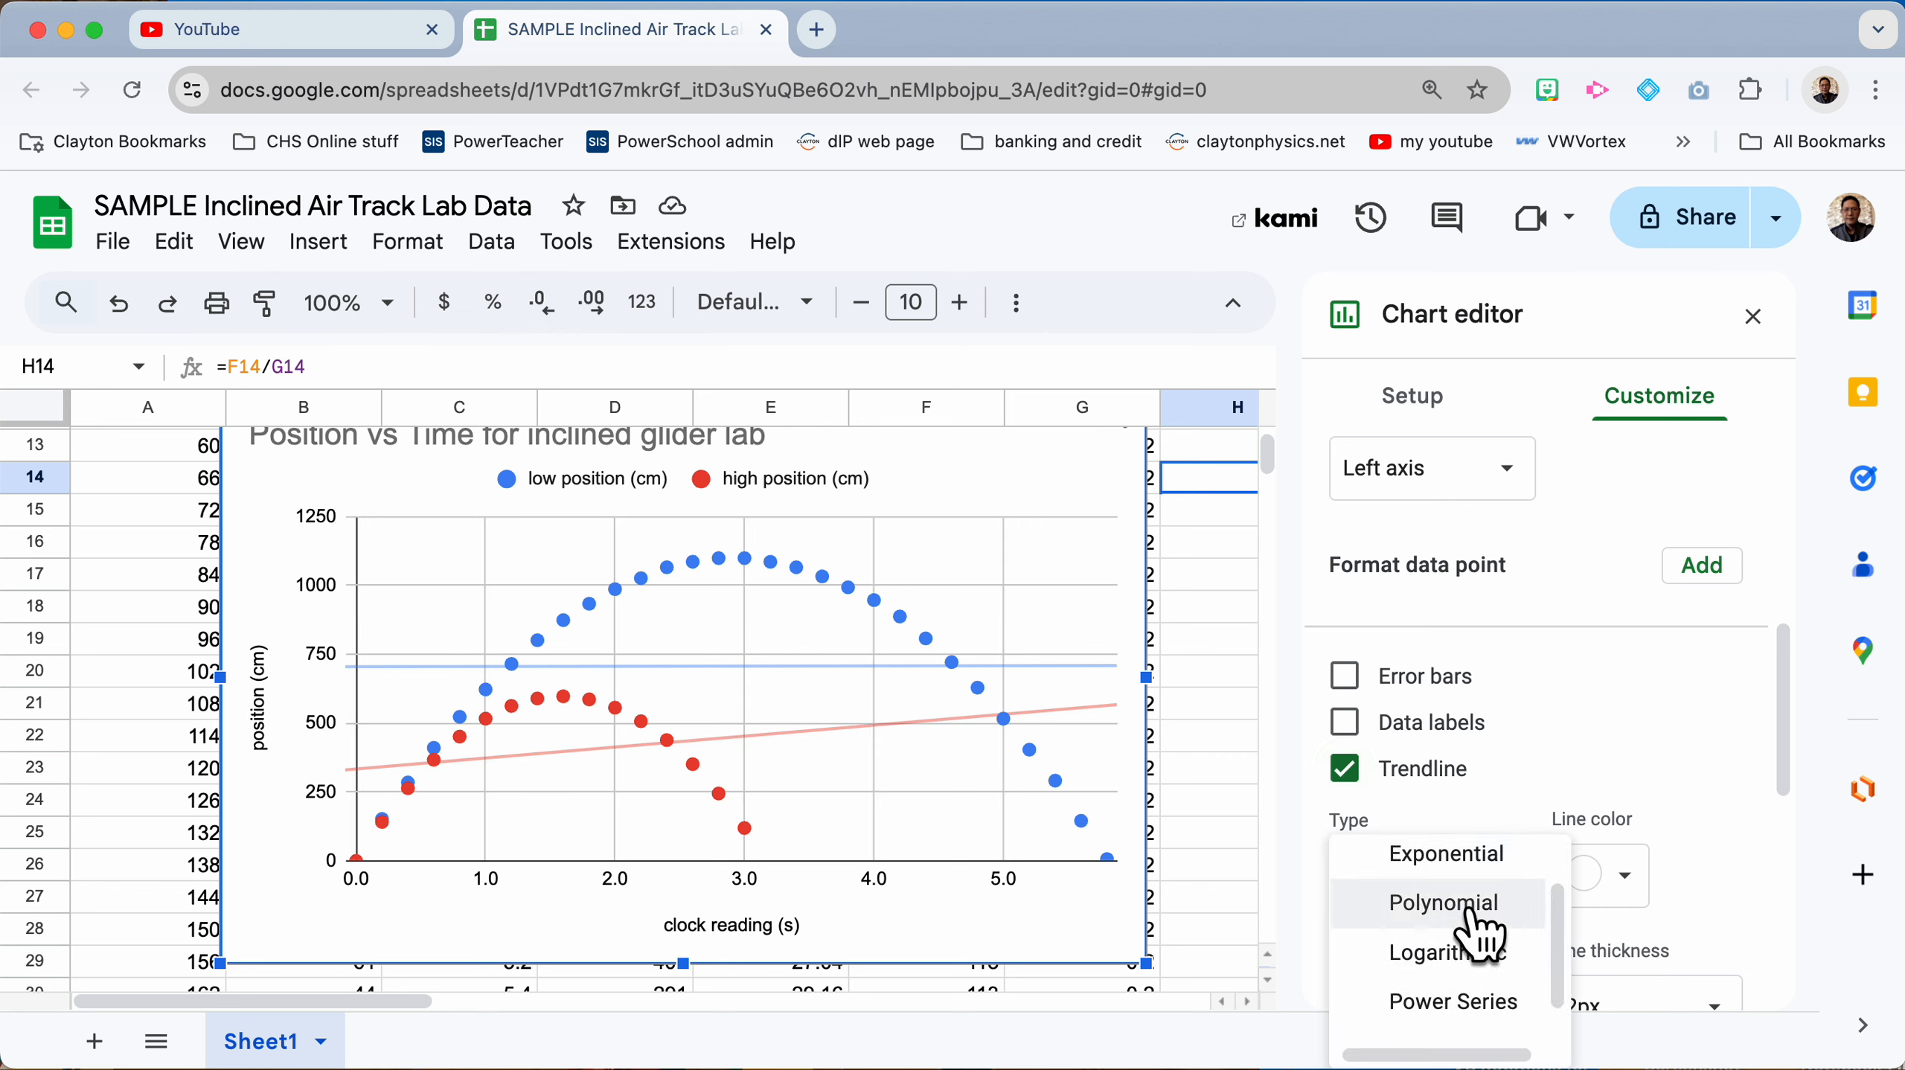
click(1447, 903)
scroll(1481, 929, down, 1)
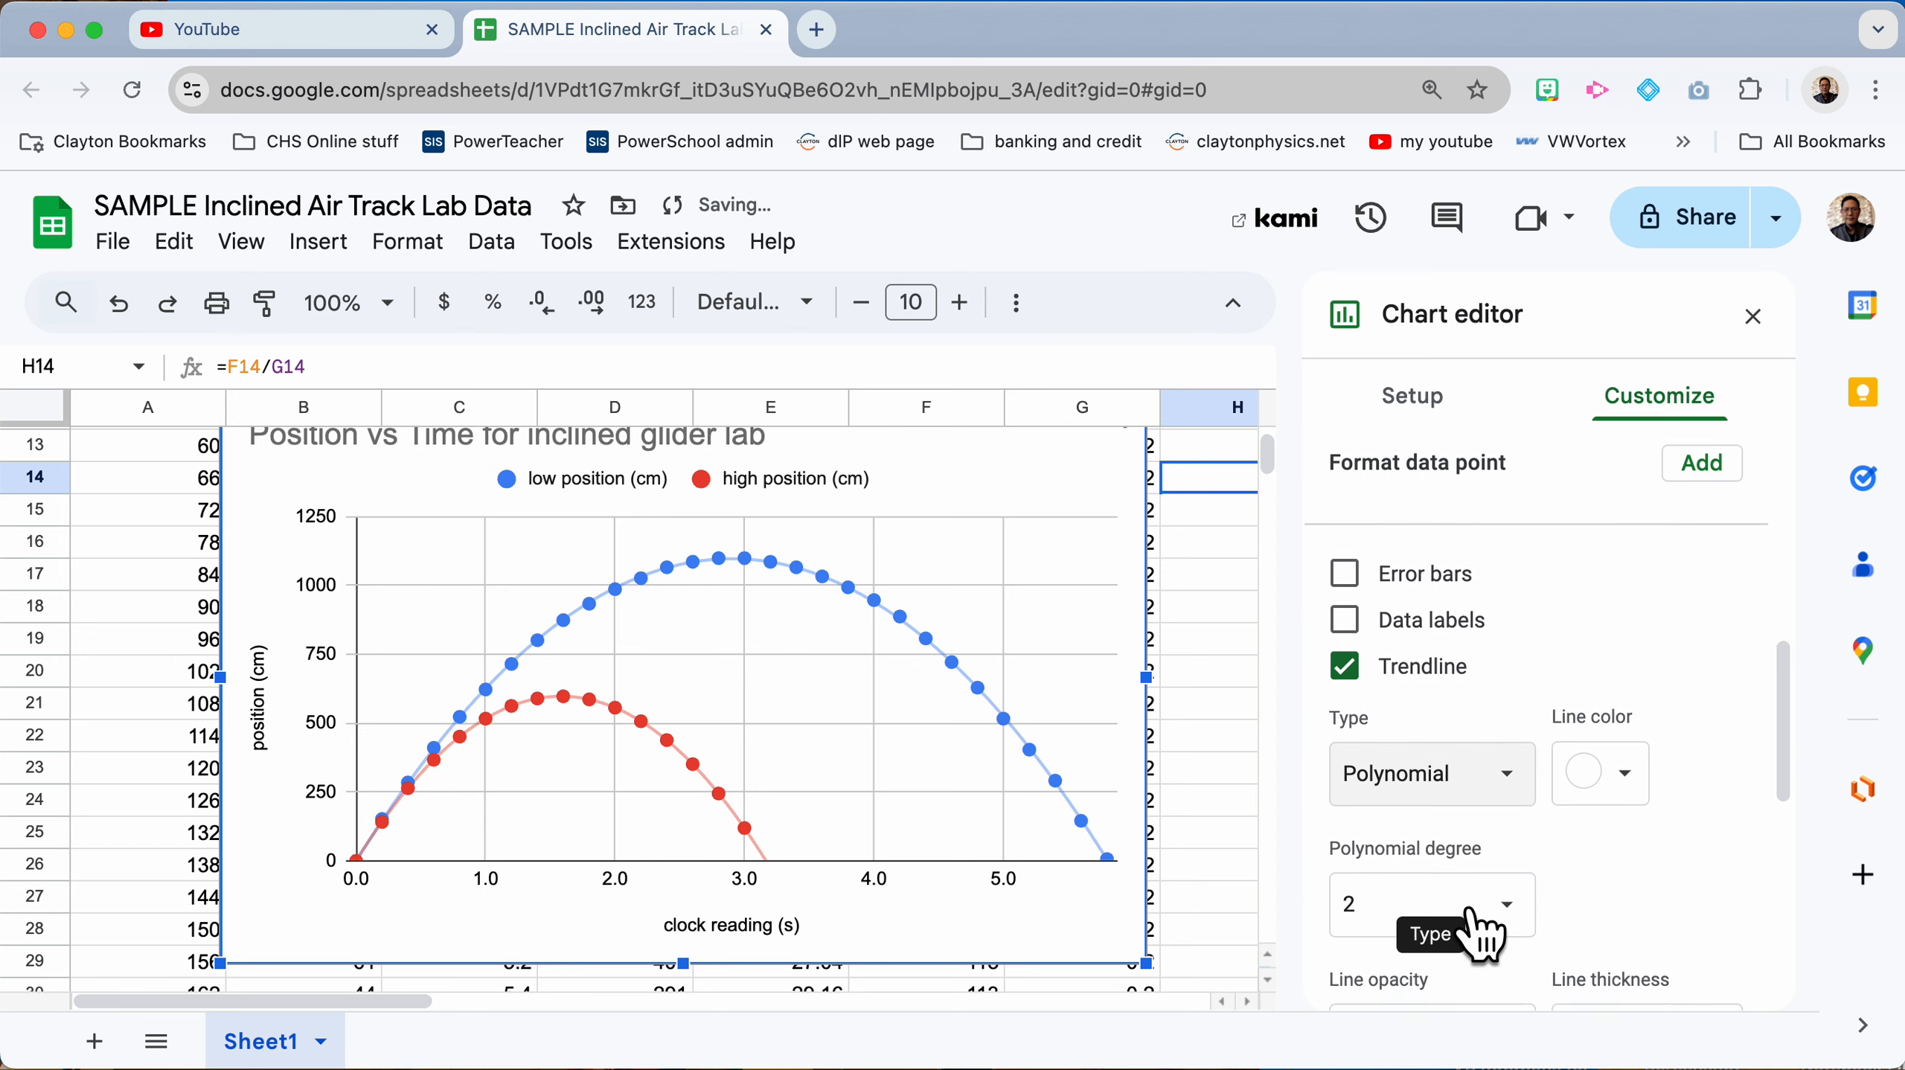
scroll(1509, 883, down, 1)
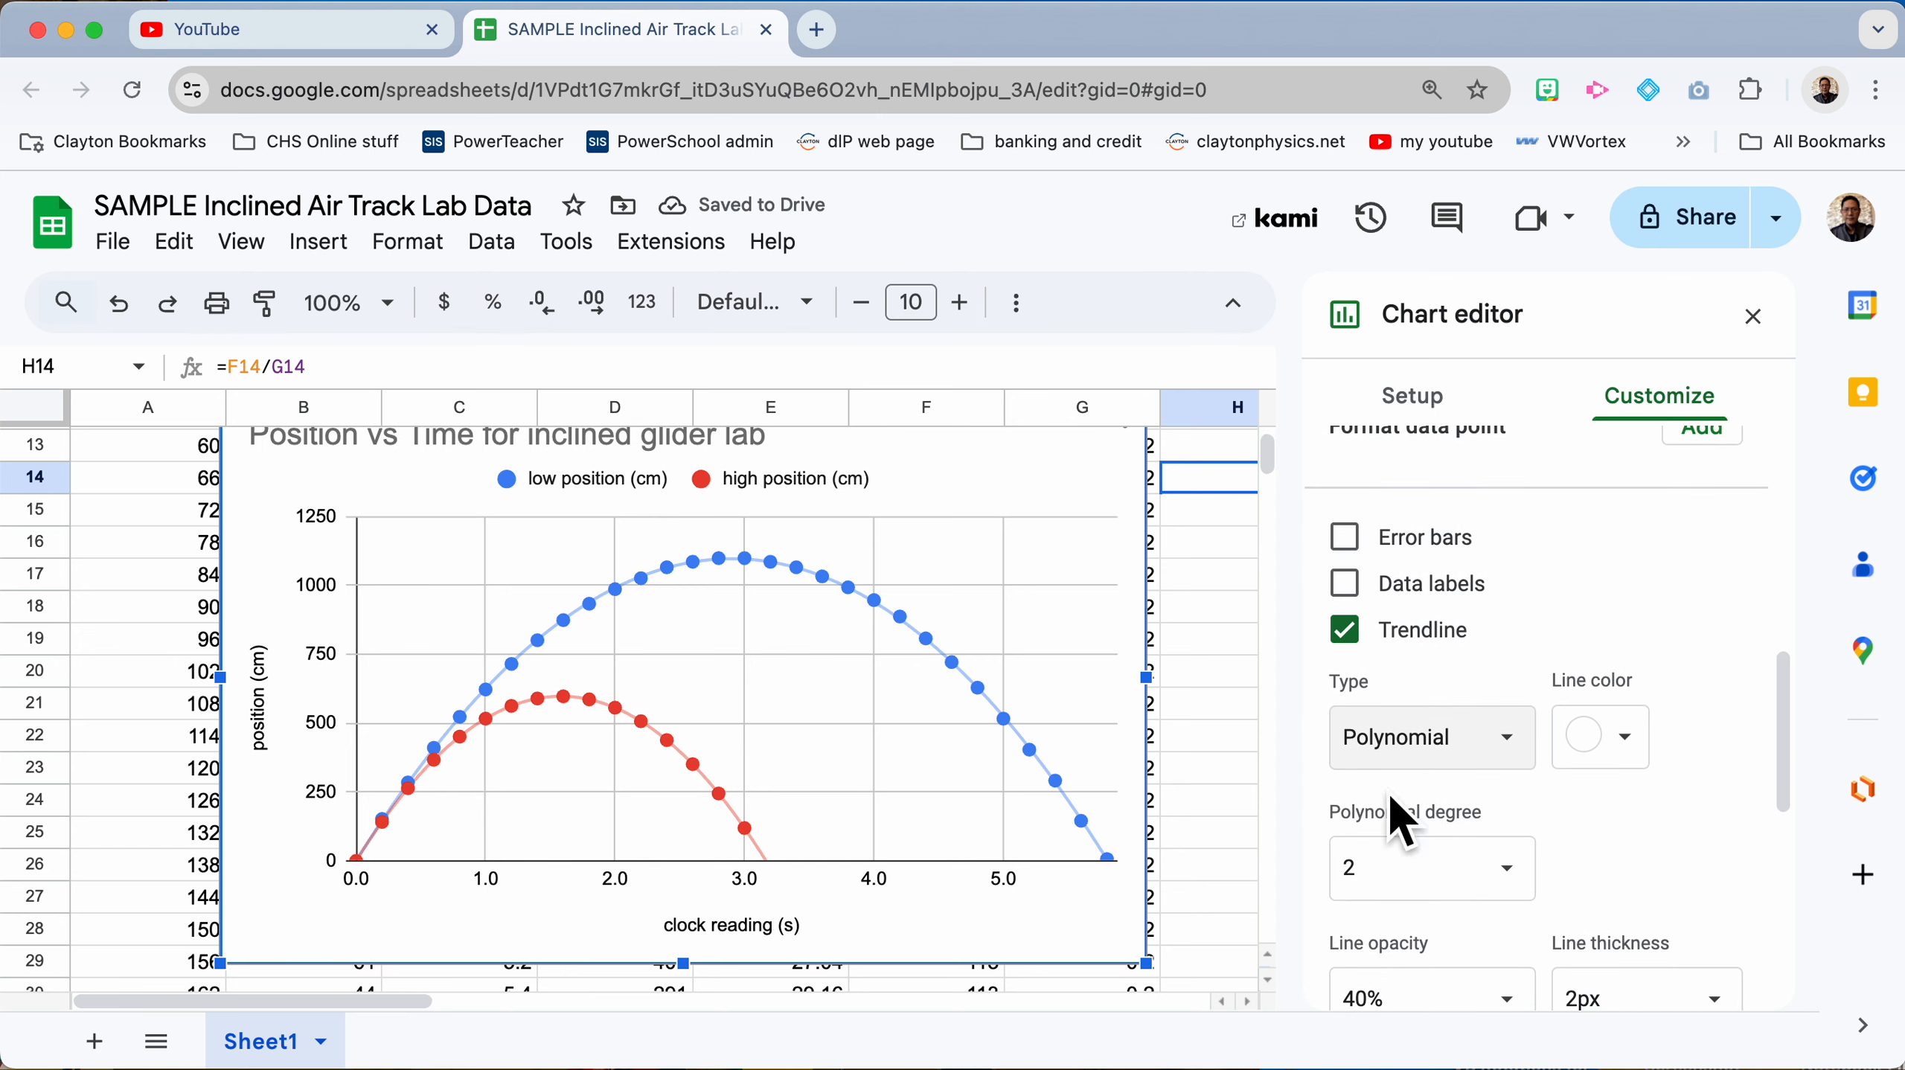
Step: Label the trendlines with their equations and close the chart editor
scroll(1388, 792, down, 4)
scroll(1423, 810, down, 1)
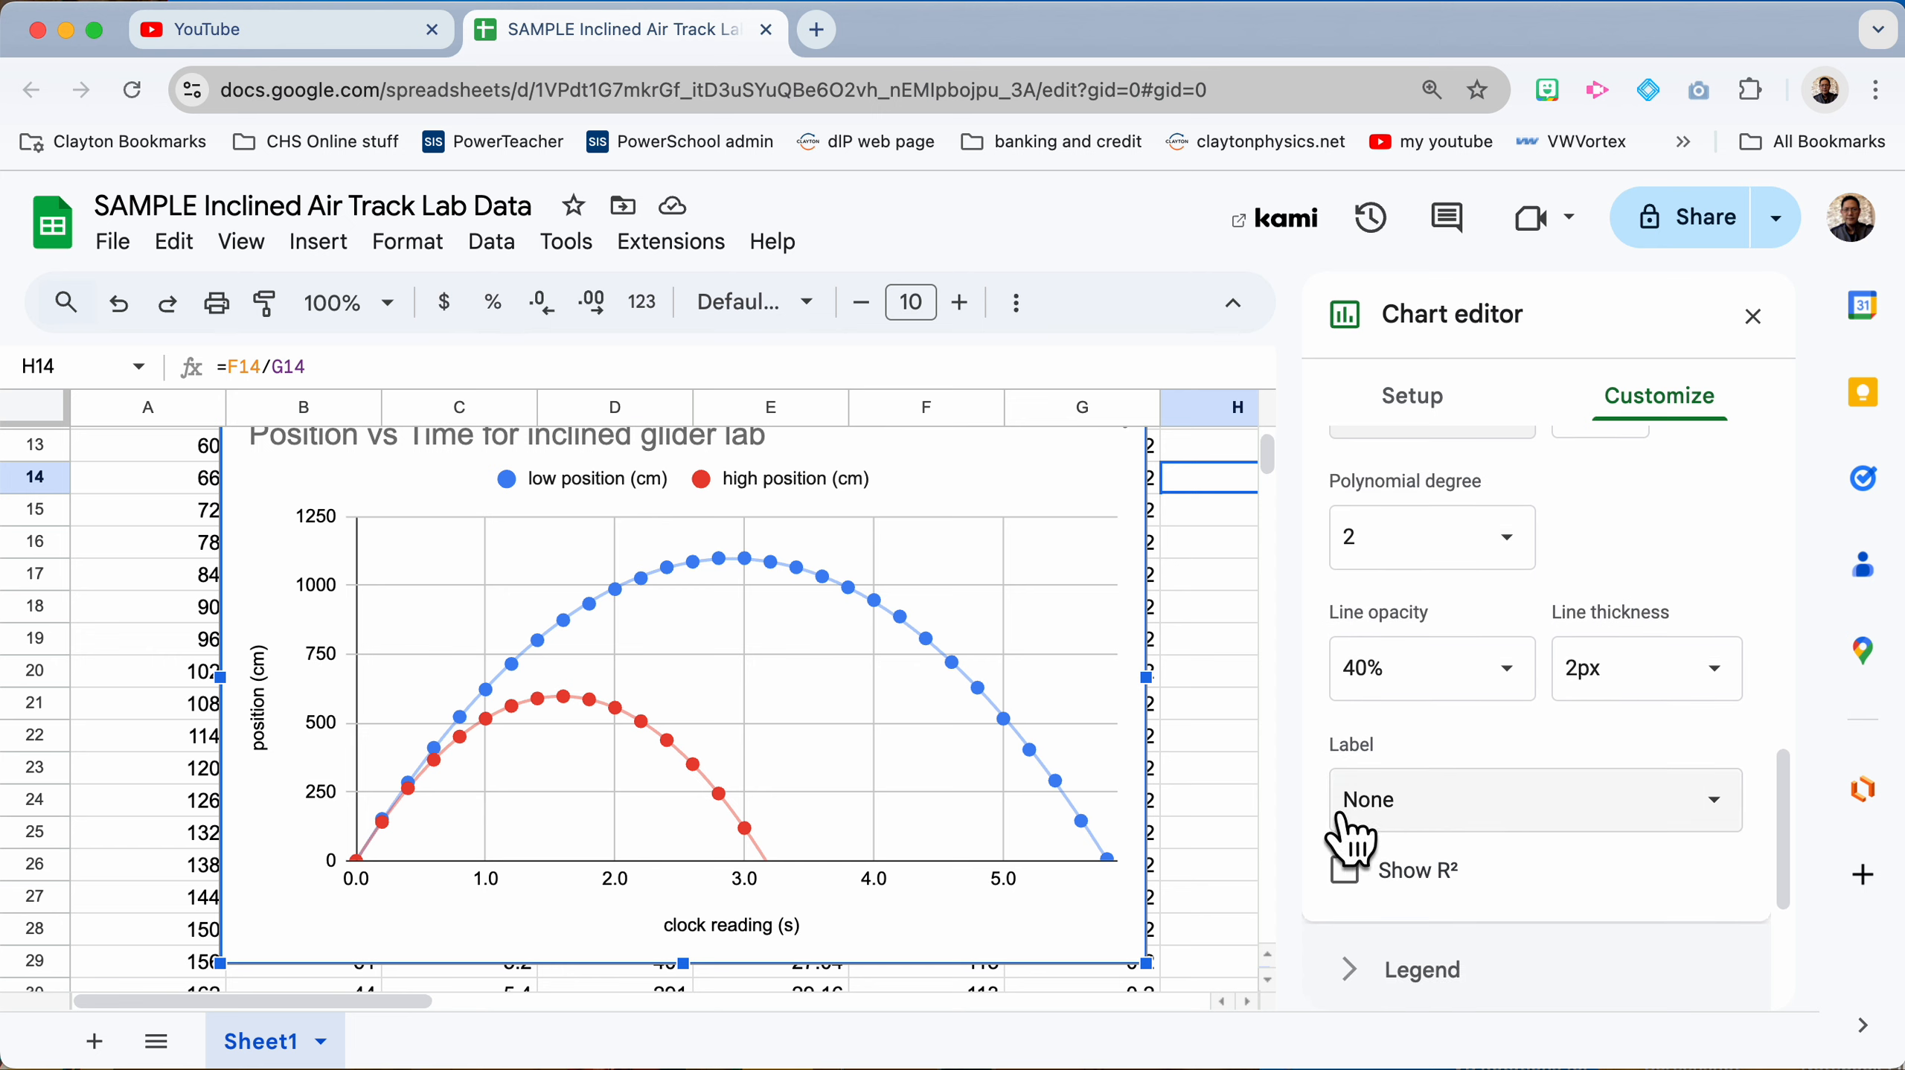
click(1372, 806)
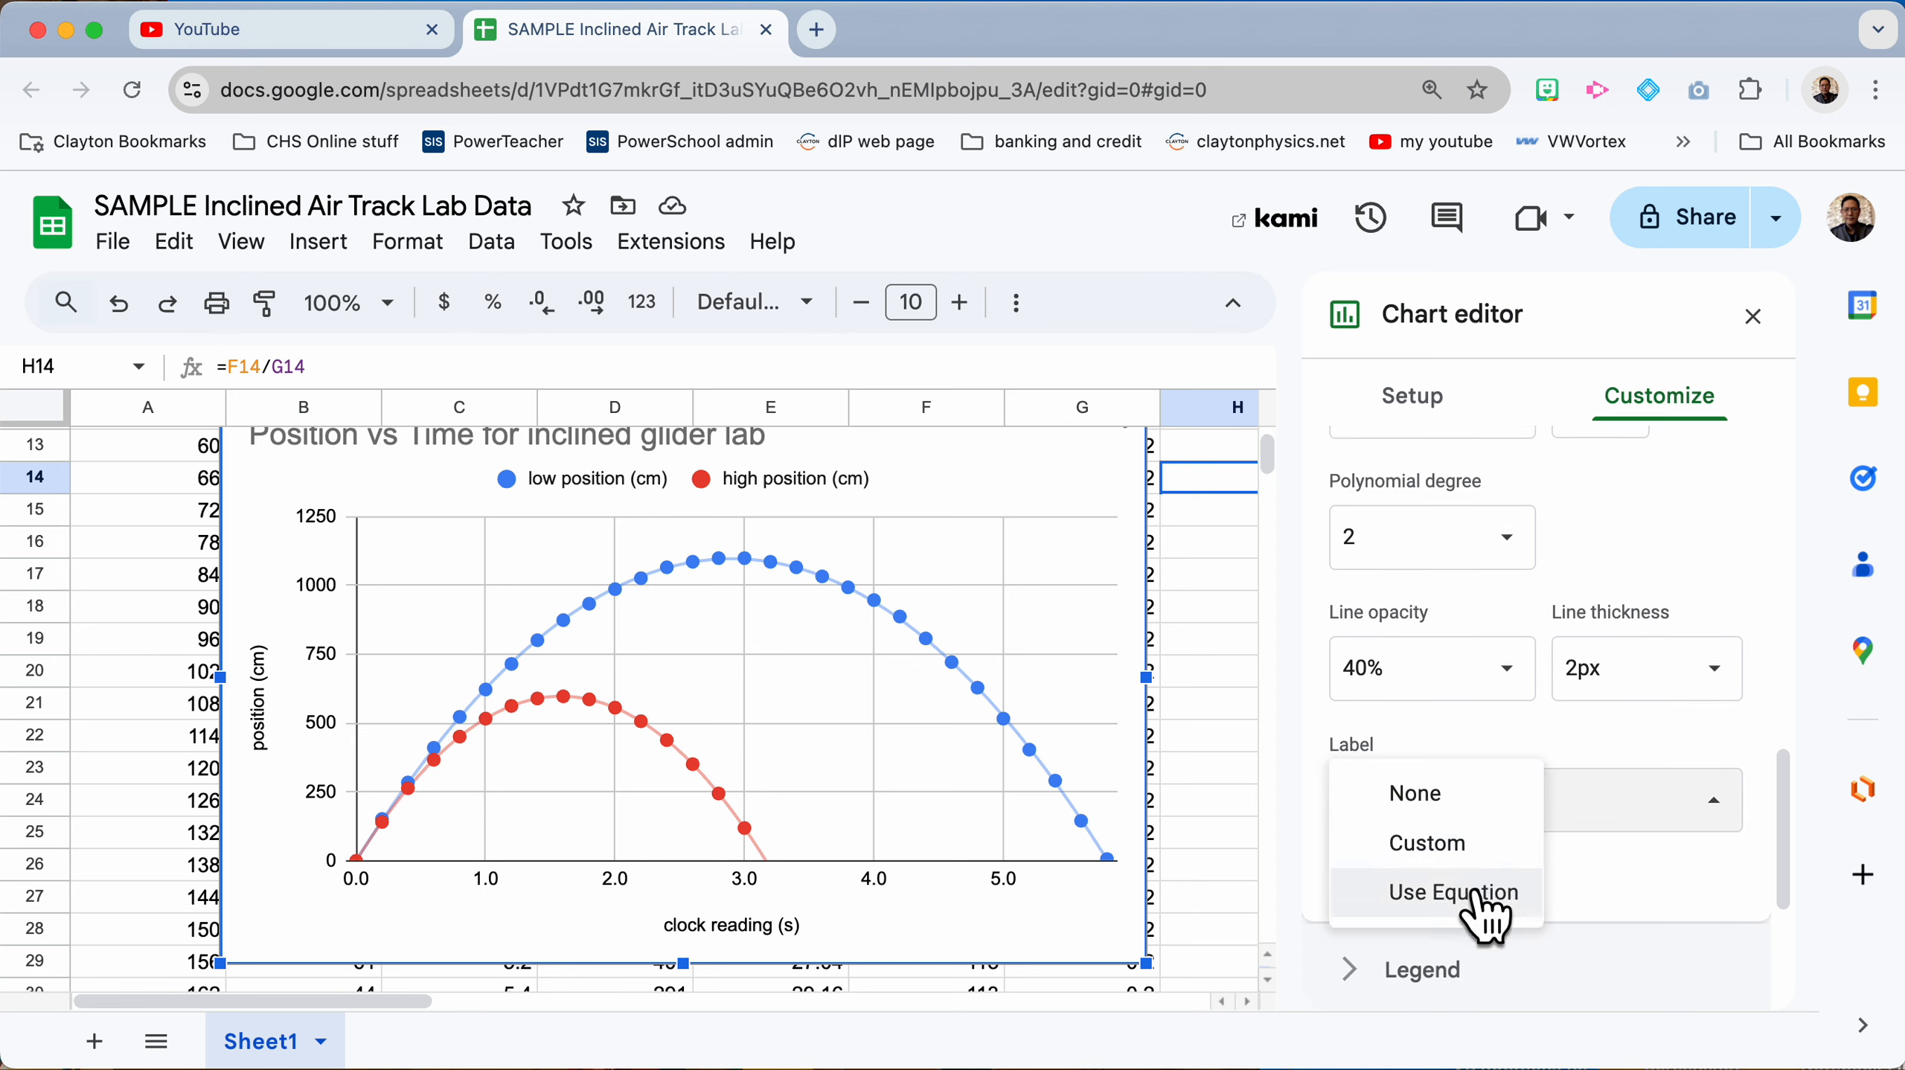
click(1454, 891)
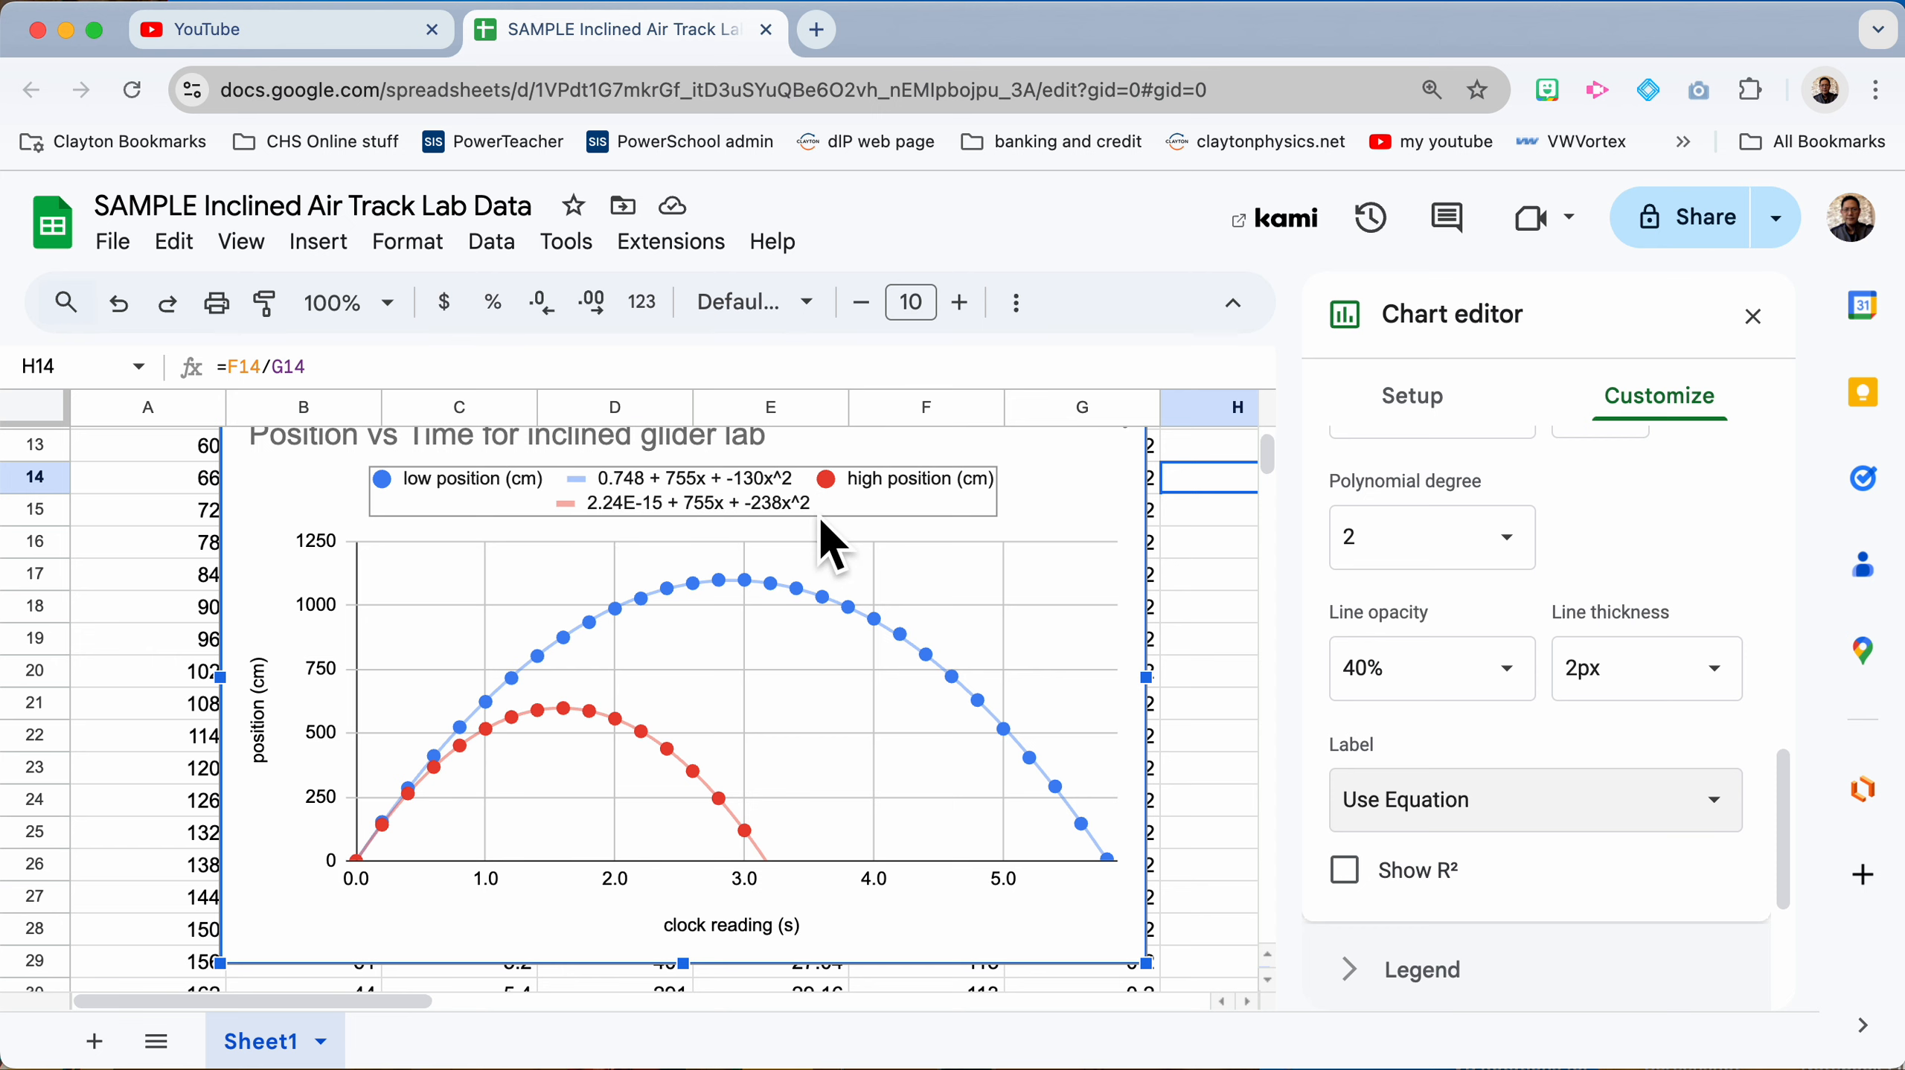
scroll(1038, 772, down, 1)
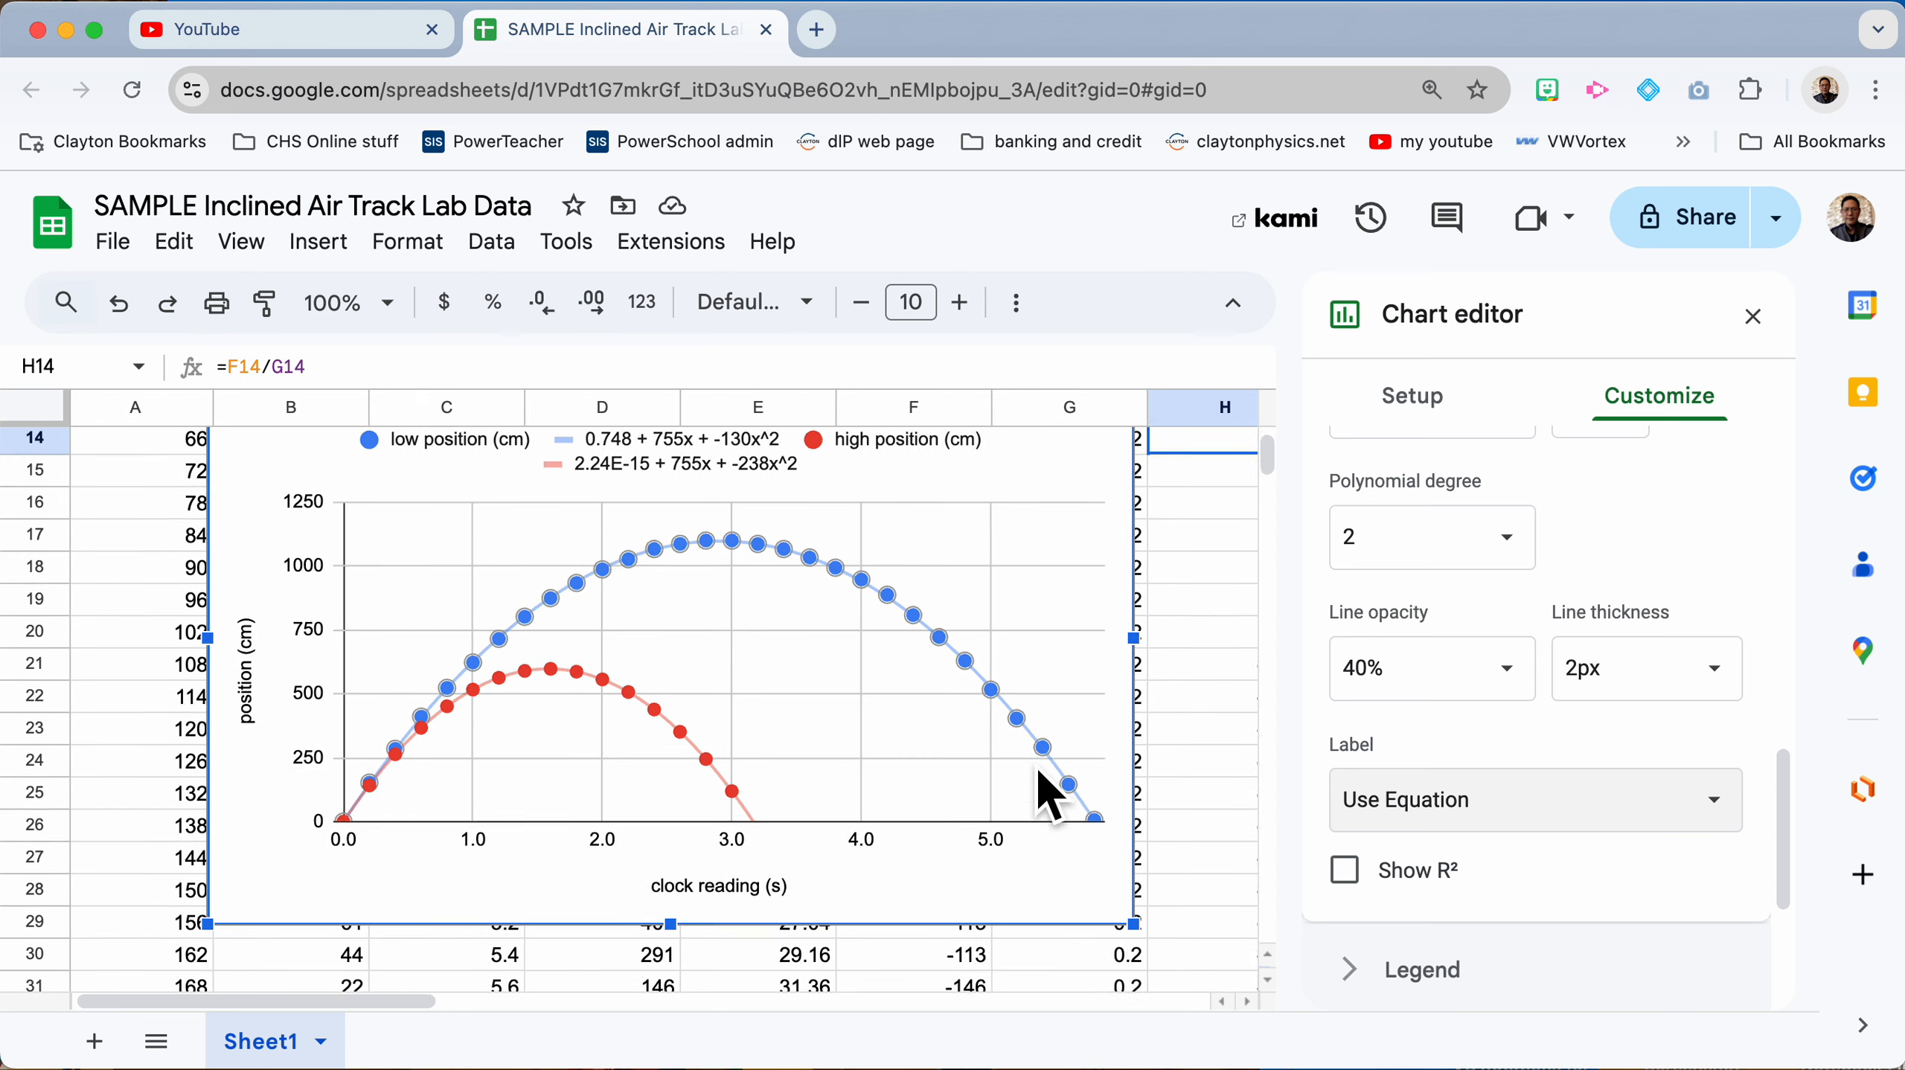
scroll(1046, 787, up, 5)
scroll(1042, 786, down, 1)
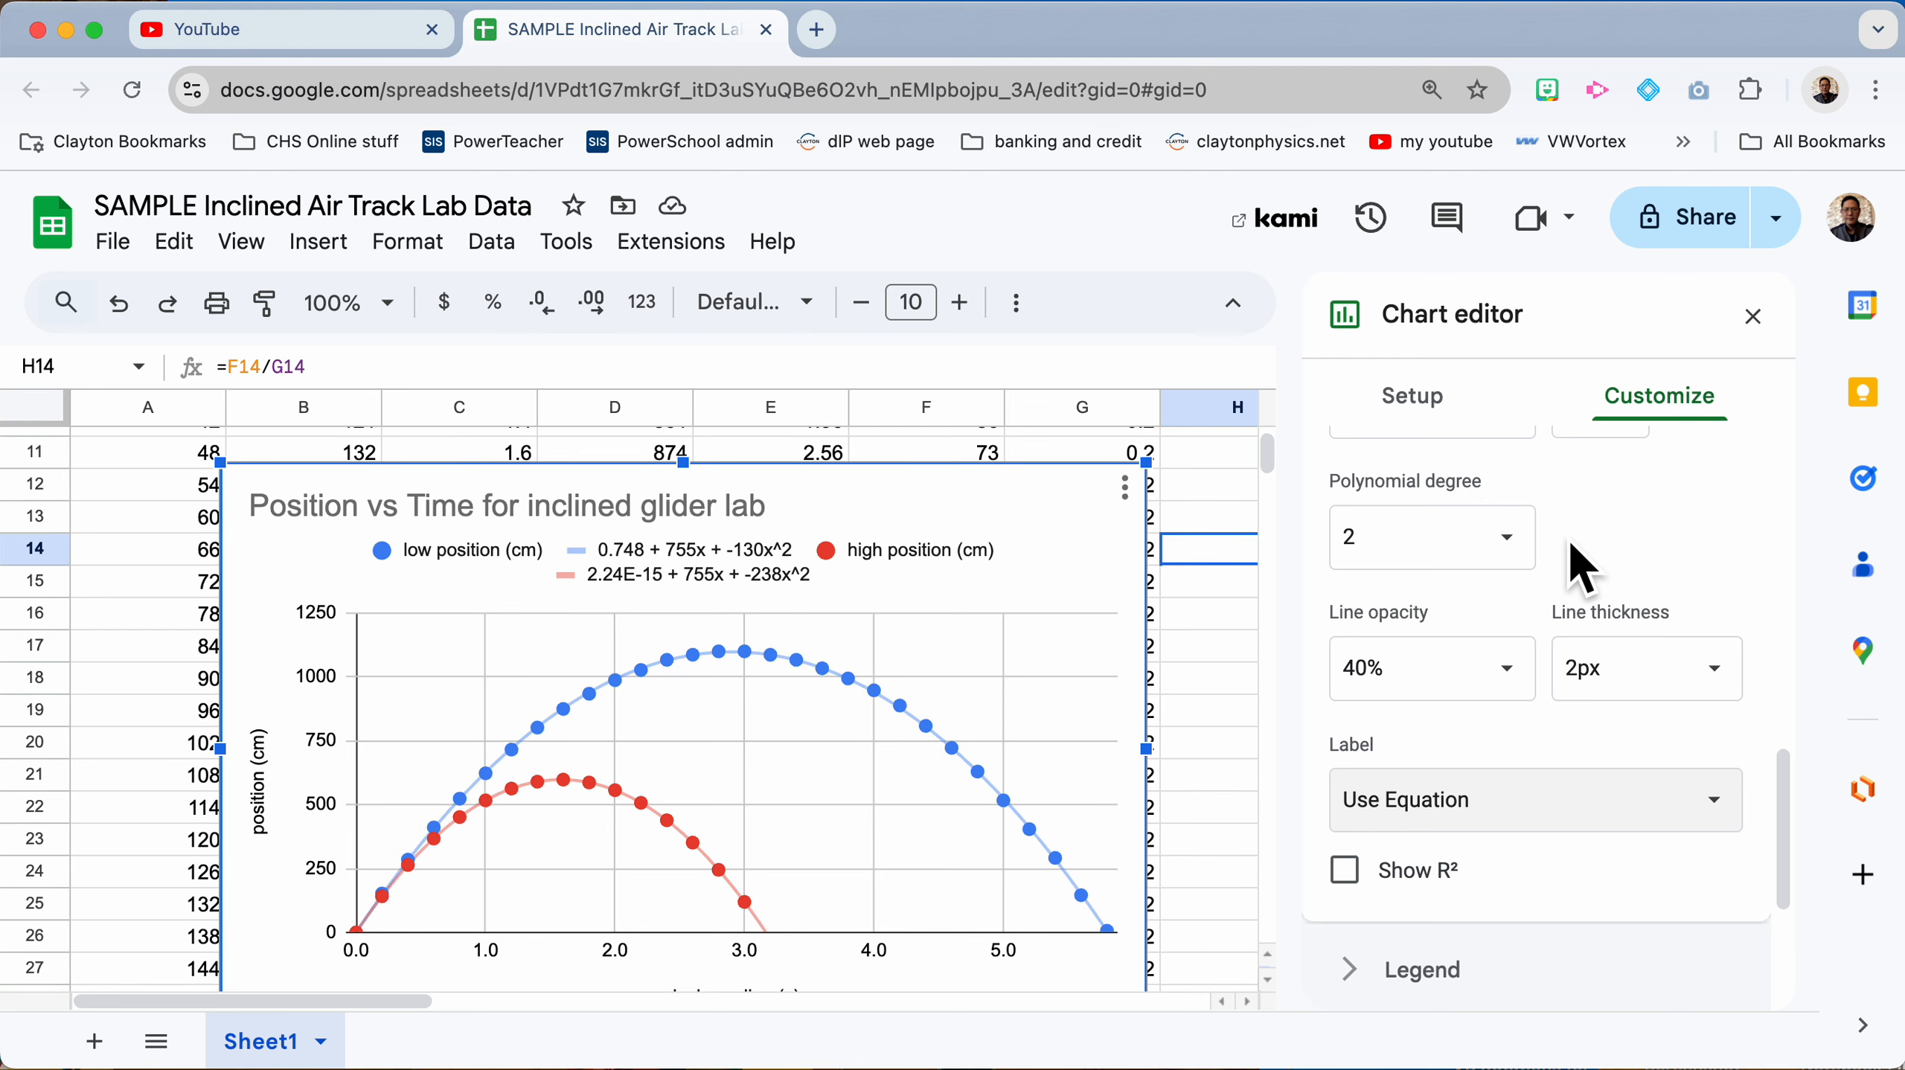
click(1754, 316)
Step: Move the chart down beside the combined data table, with its upper edge in row 35 and its left edge in column D
scroll(1004, 634, down, 4)
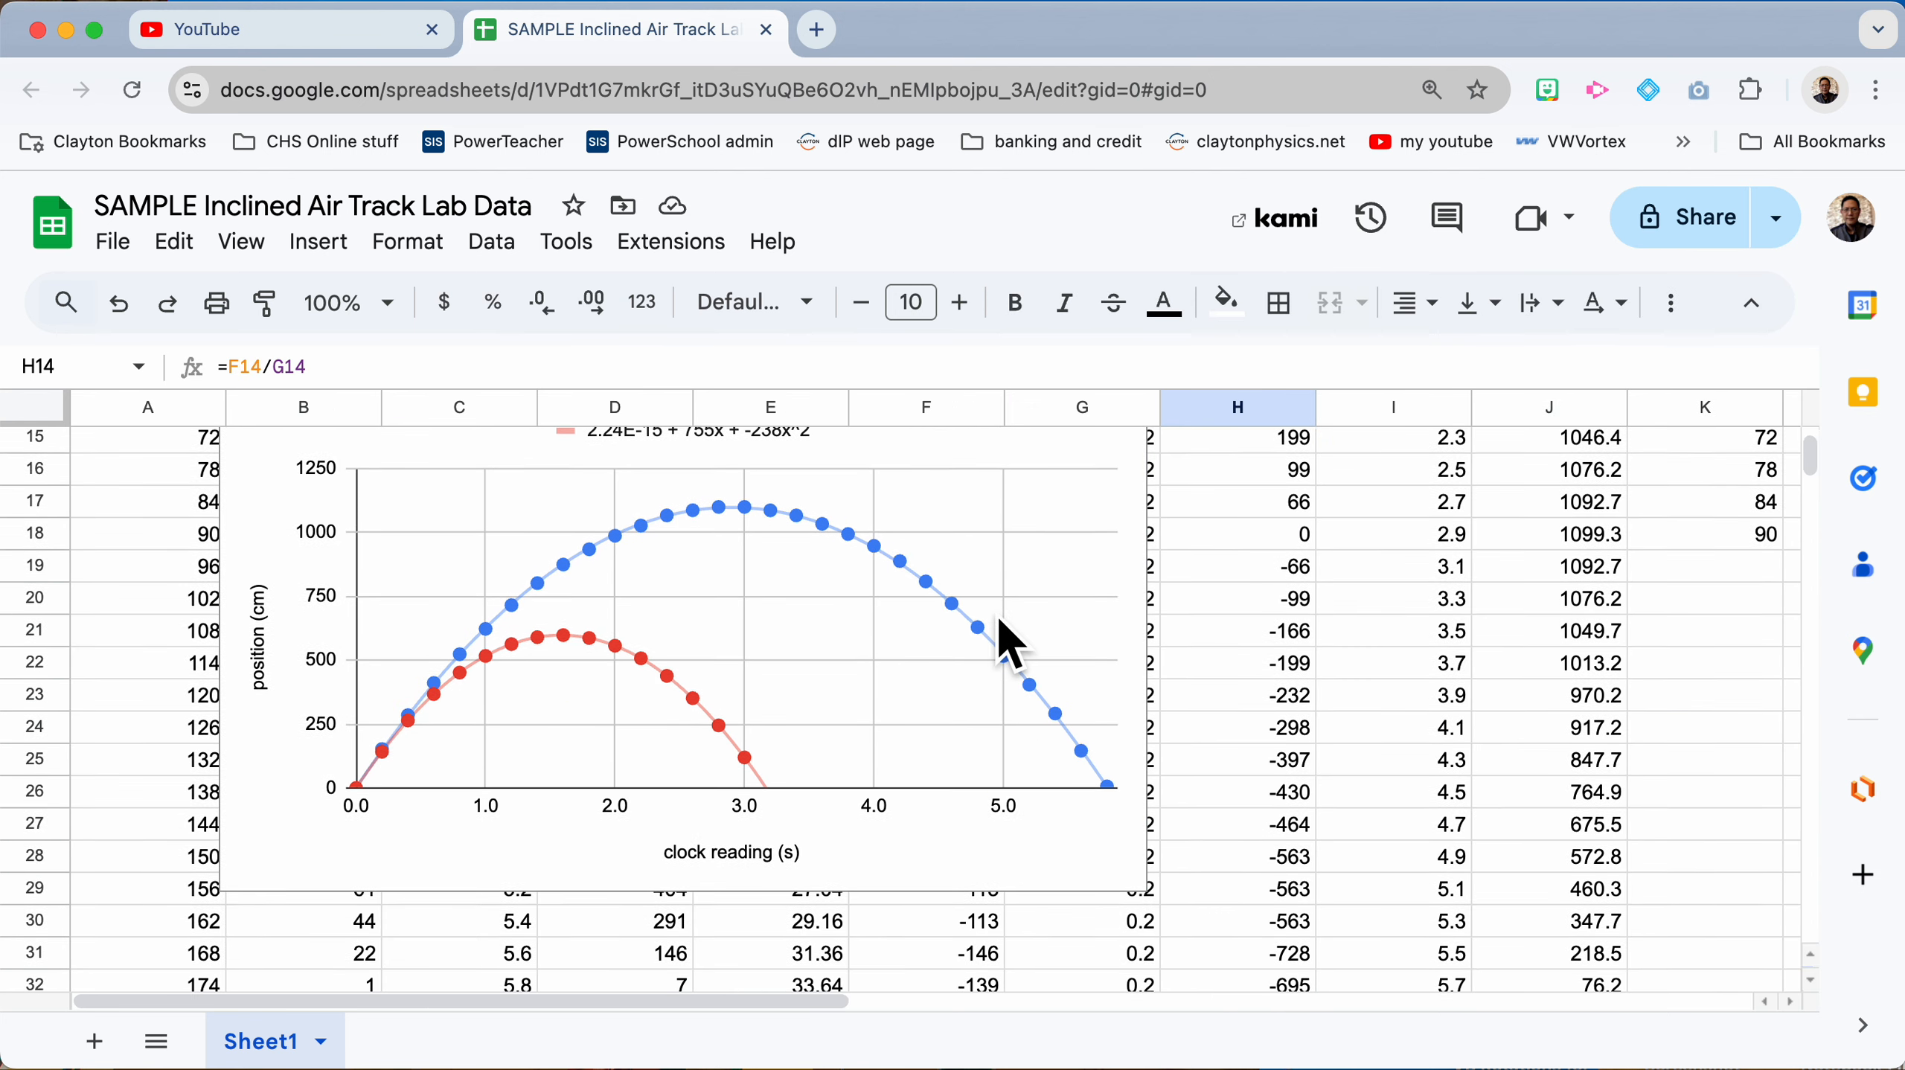
click(816, 664)
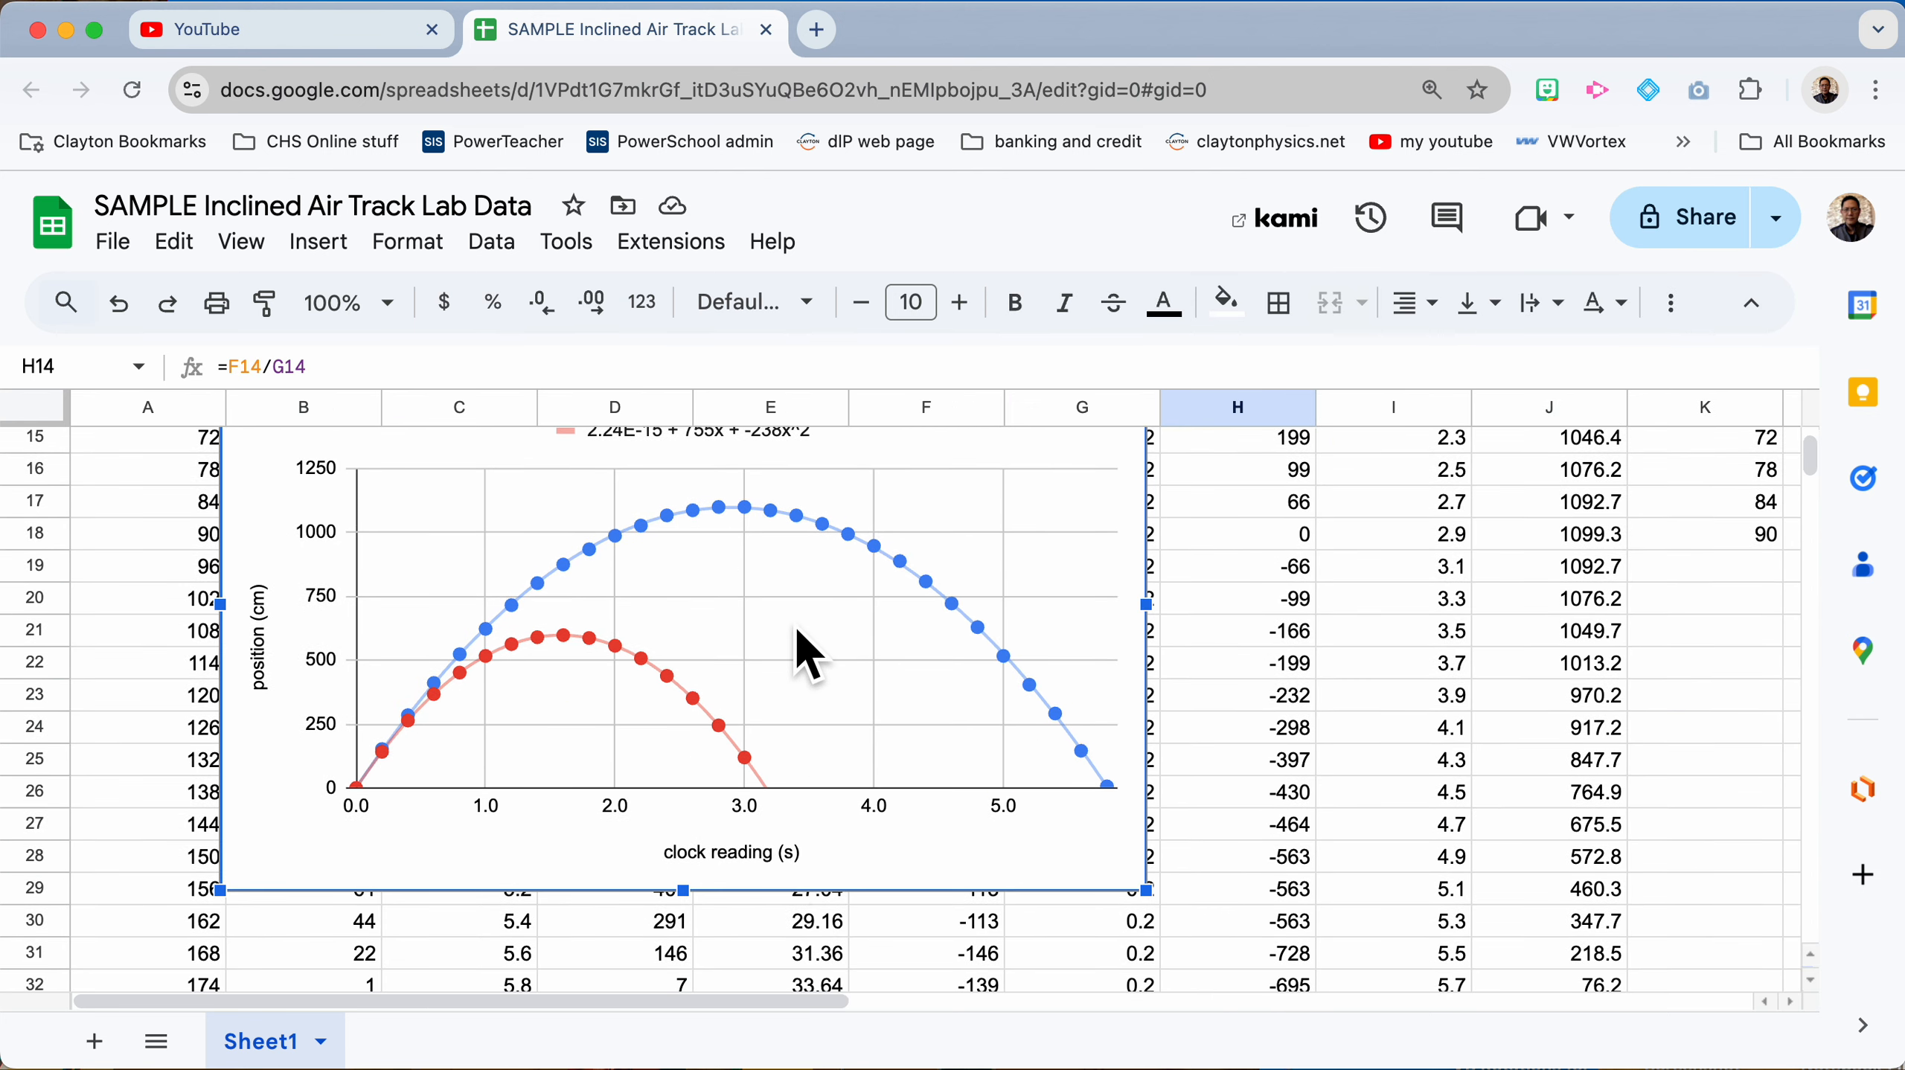
scroll(806, 655, down, 4)
drag(795, 615, 987, 885)
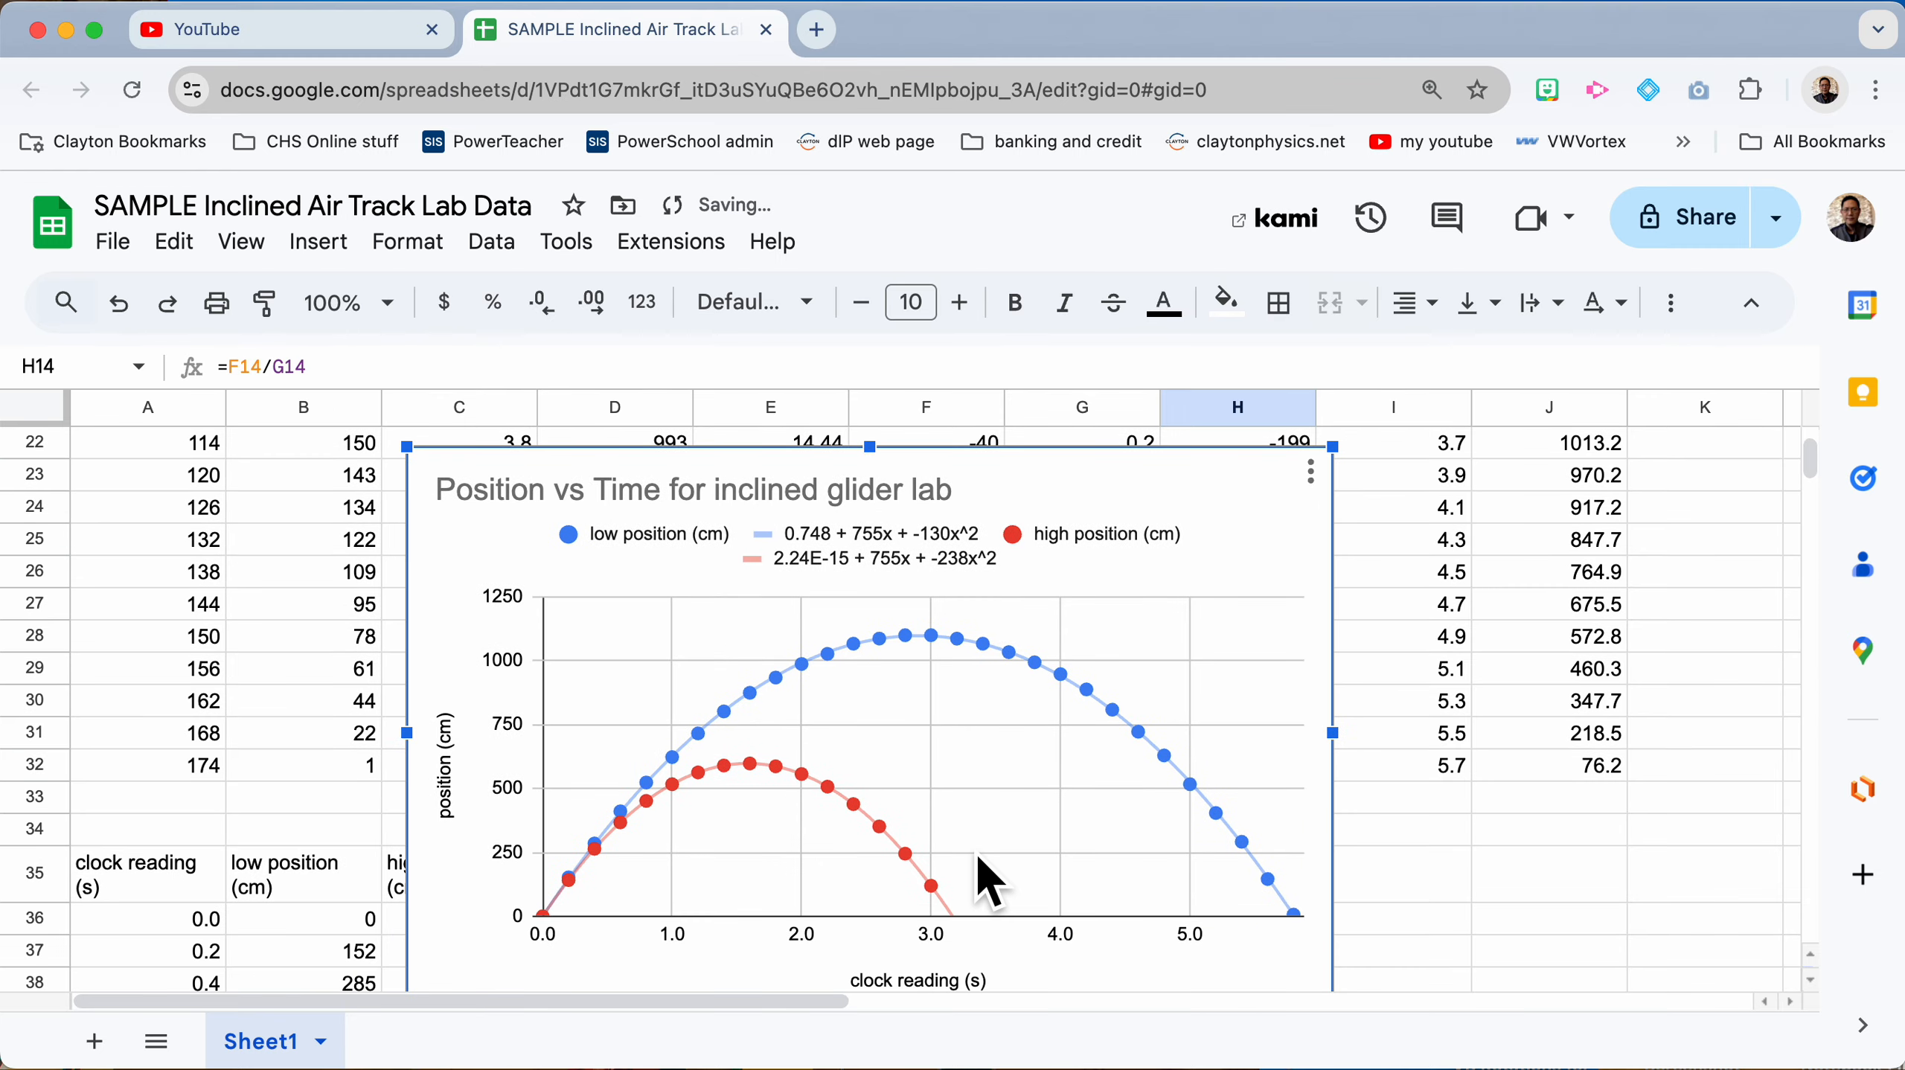
scroll(988, 884, down, 10)
drag(851, 552, 1050, 961)
click(569, 786)
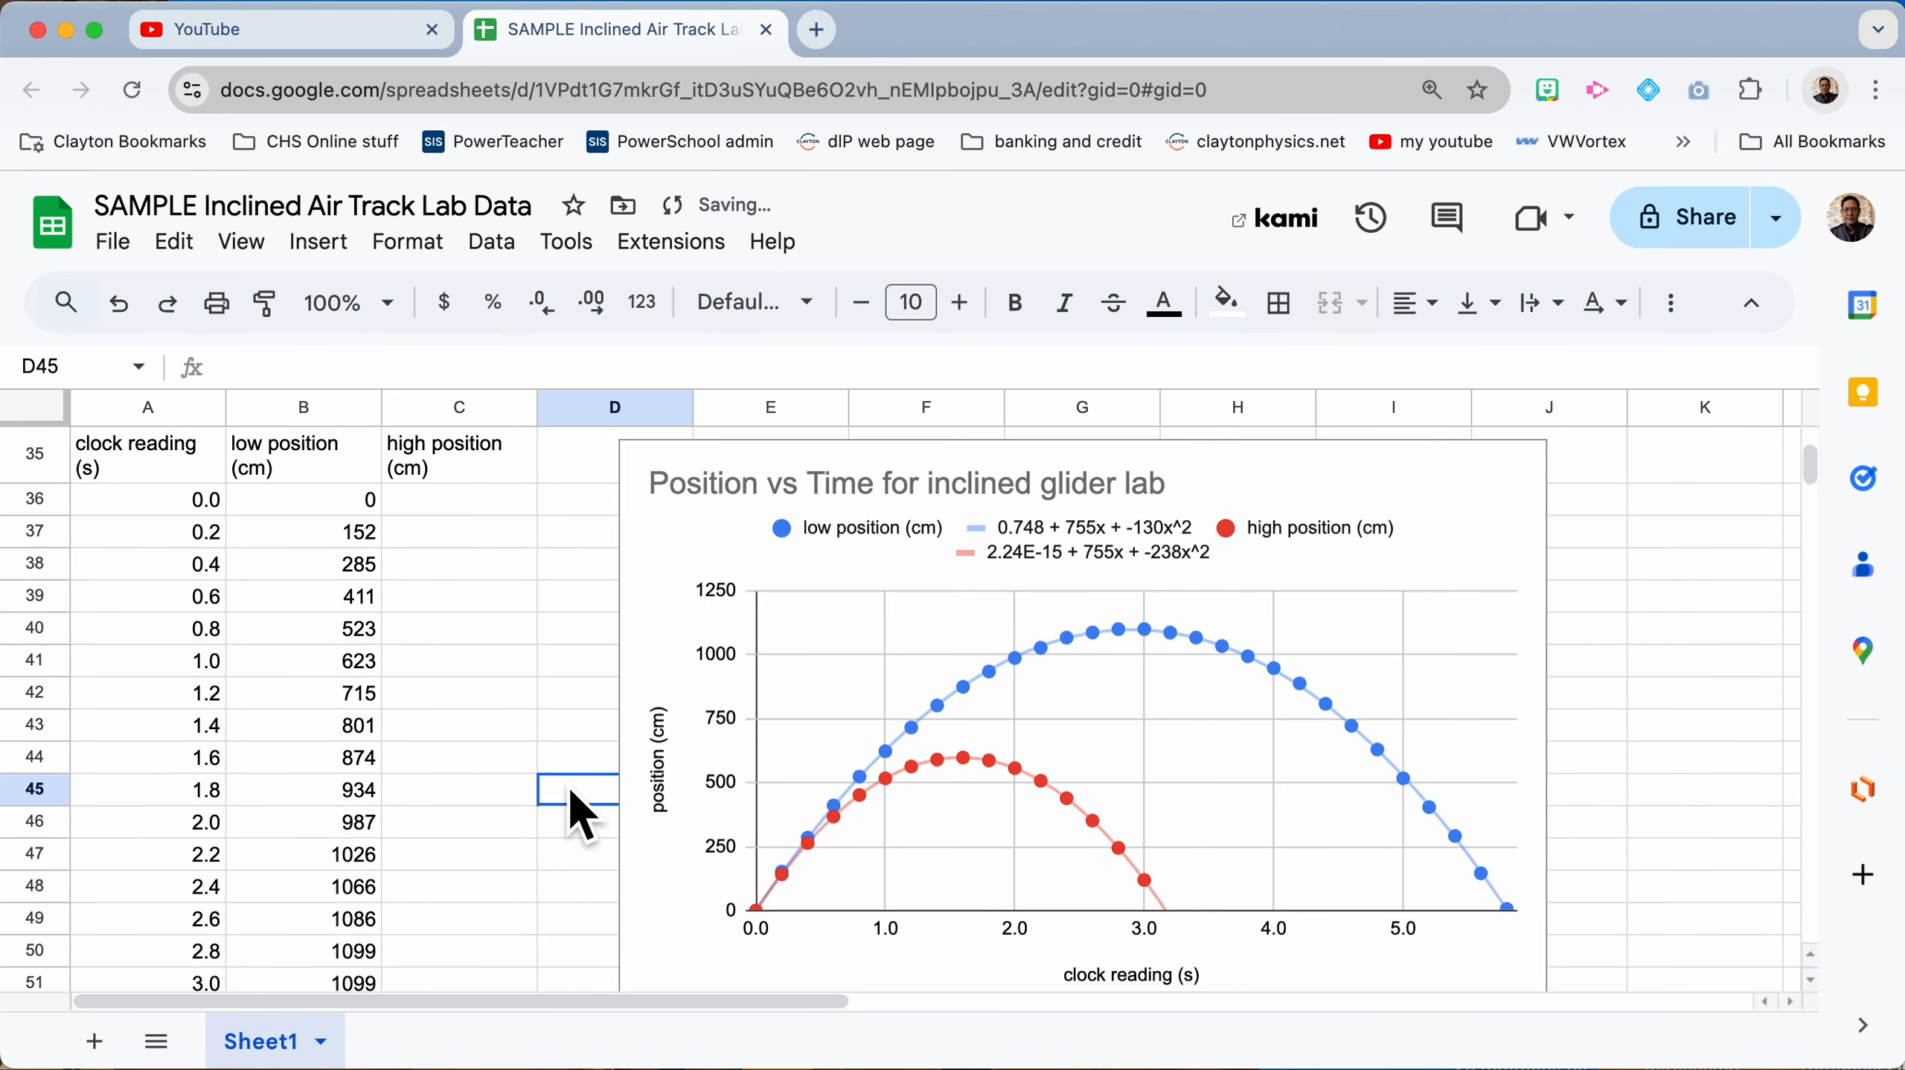
scroll(560, 777, down, 5)
scroll(560, 777, up, 5)
scroll(560, 777, up, 2)
scroll(560, 777, down, 2)
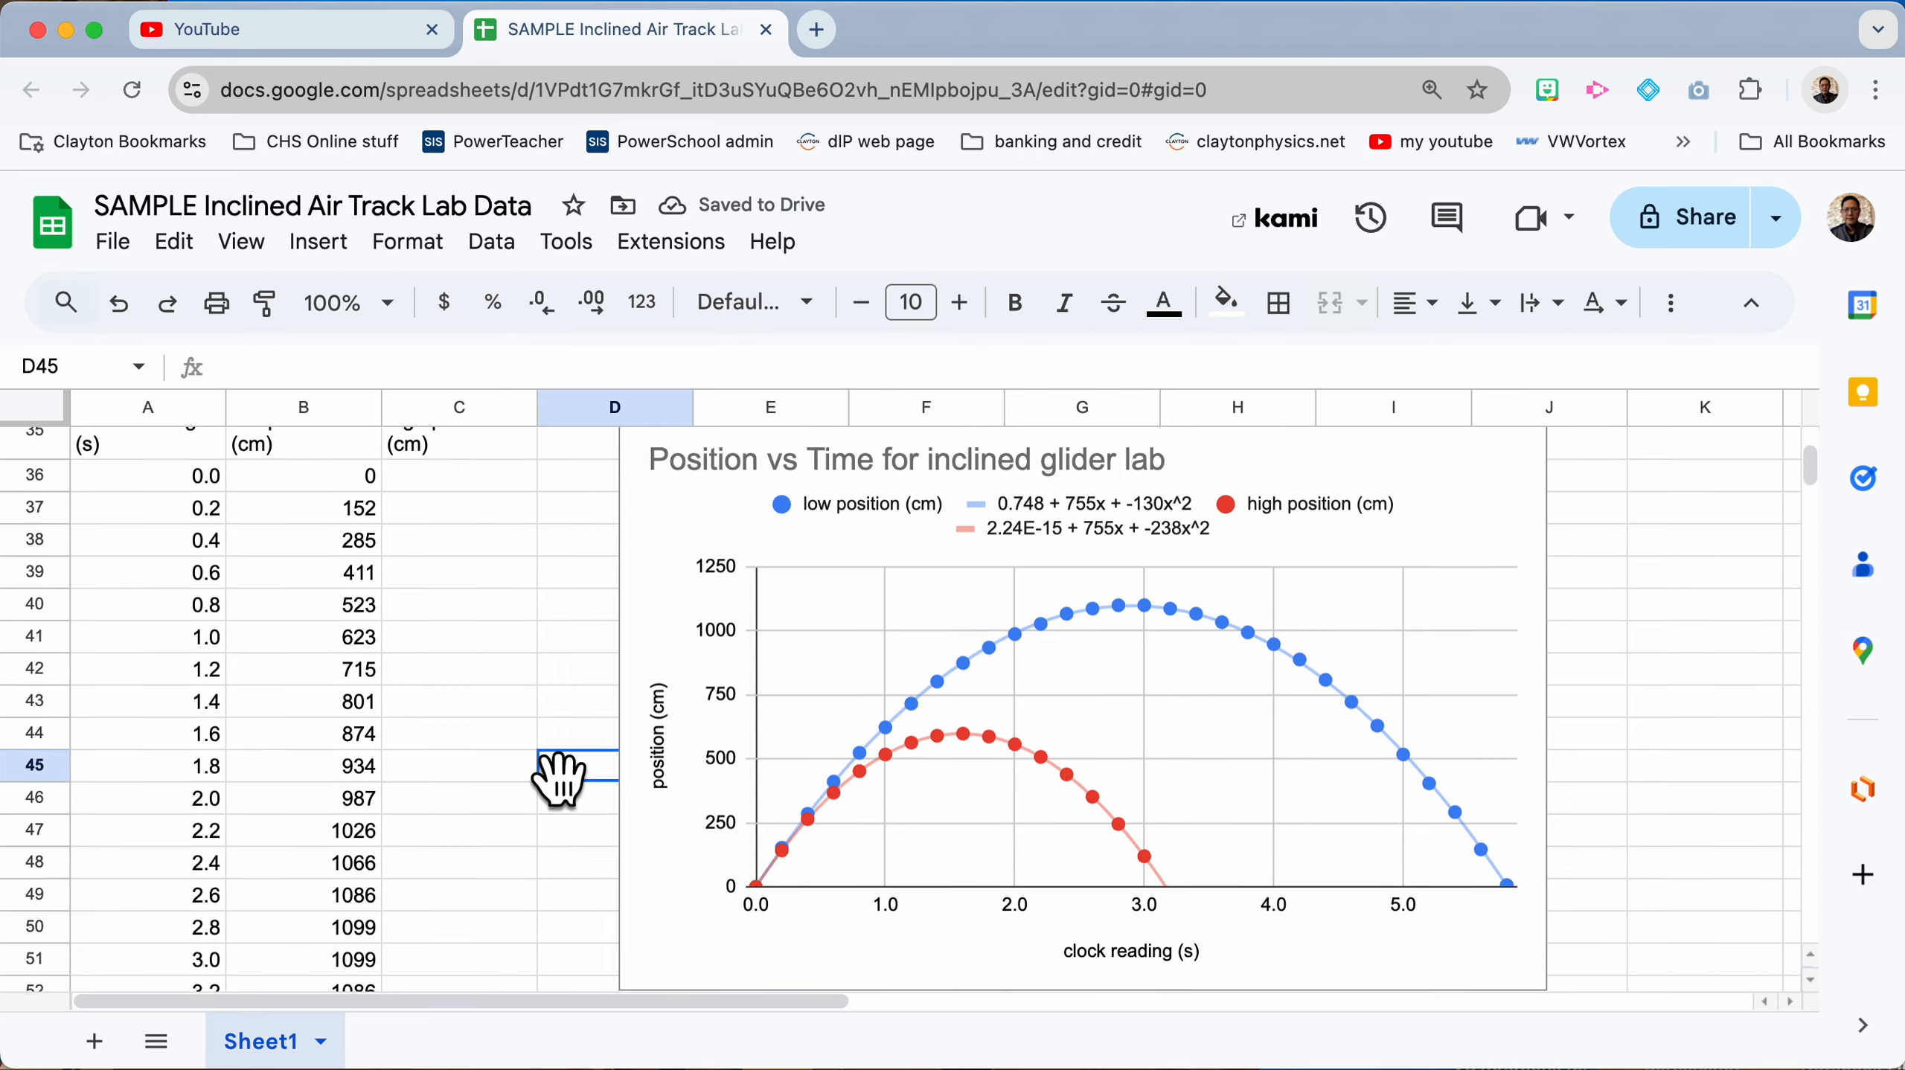
Step: Look over the combined clock reading and position table in rows 35 to 81 and the chart beside it
scroll(560, 777, down, 3)
scroll(560, 777, up, 5)
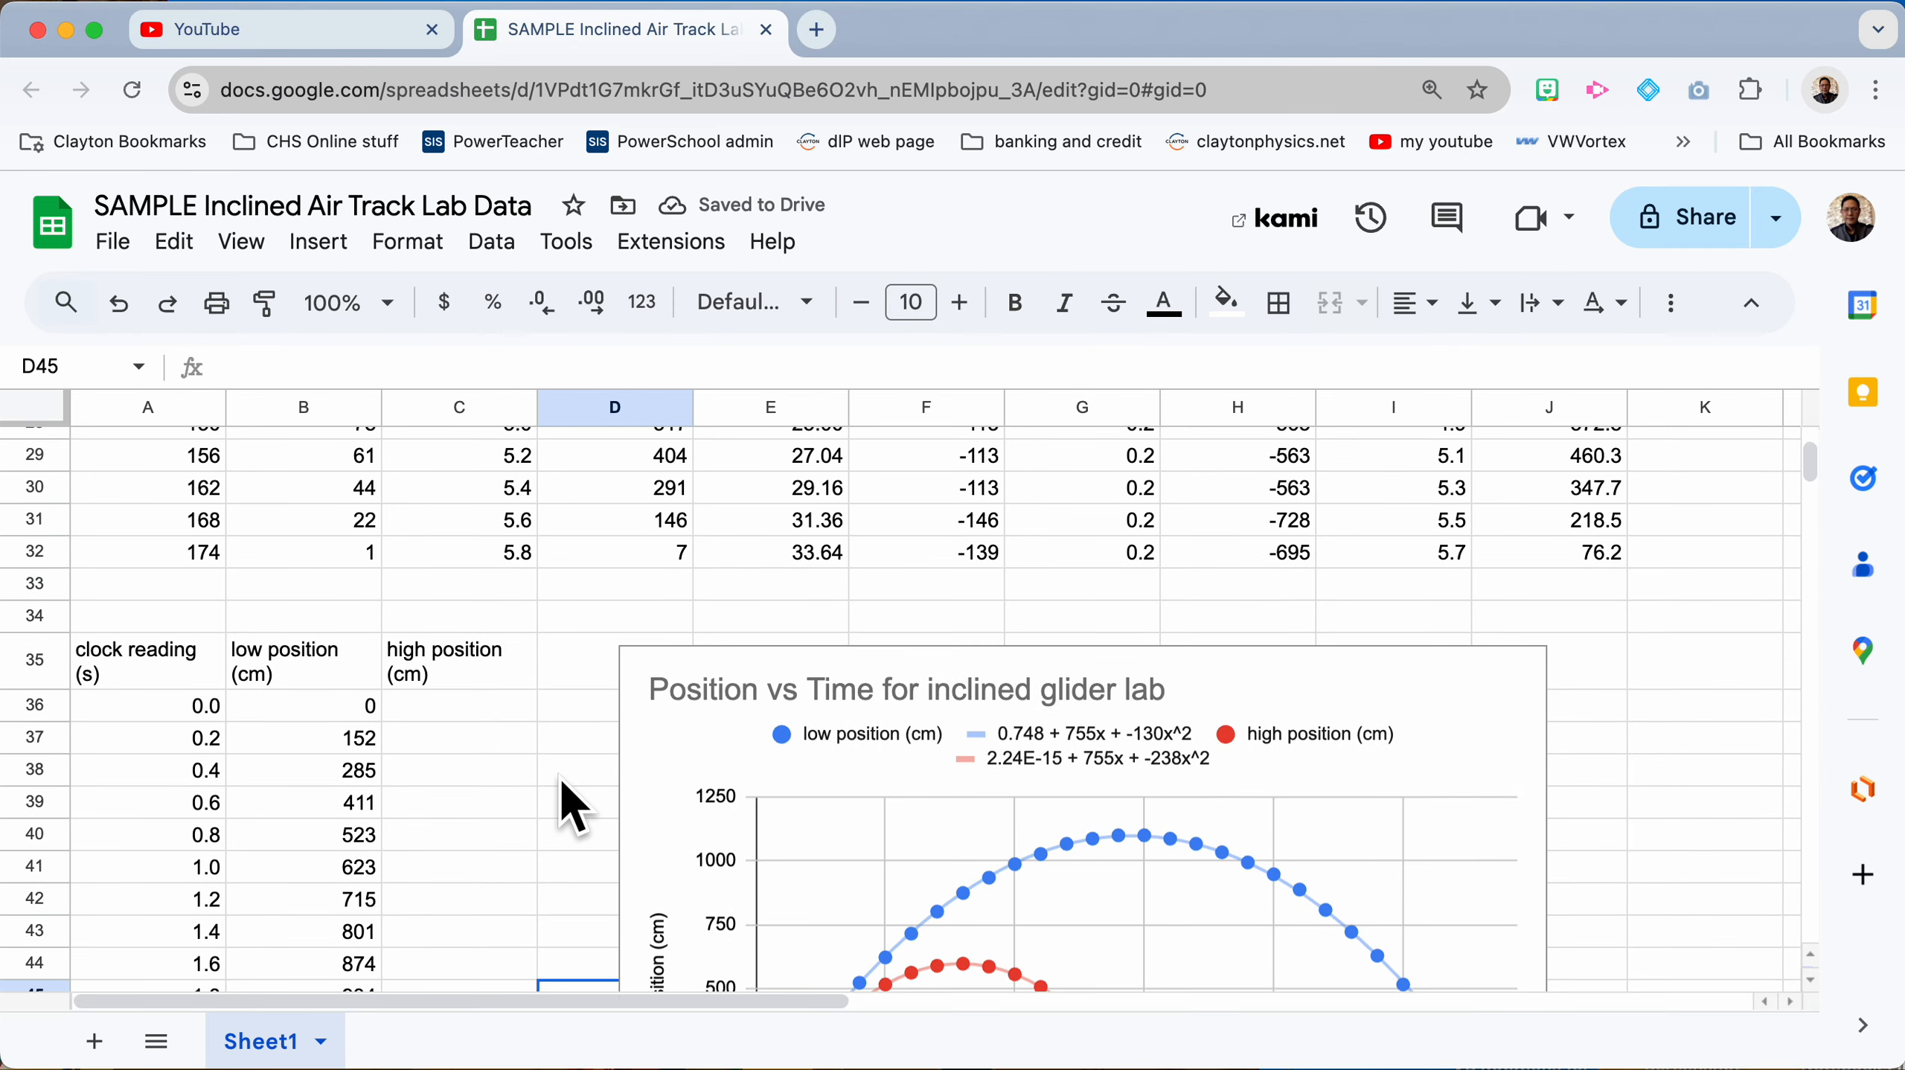
scroll(560, 777, up, 1)
scroll(560, 777, down, 3)
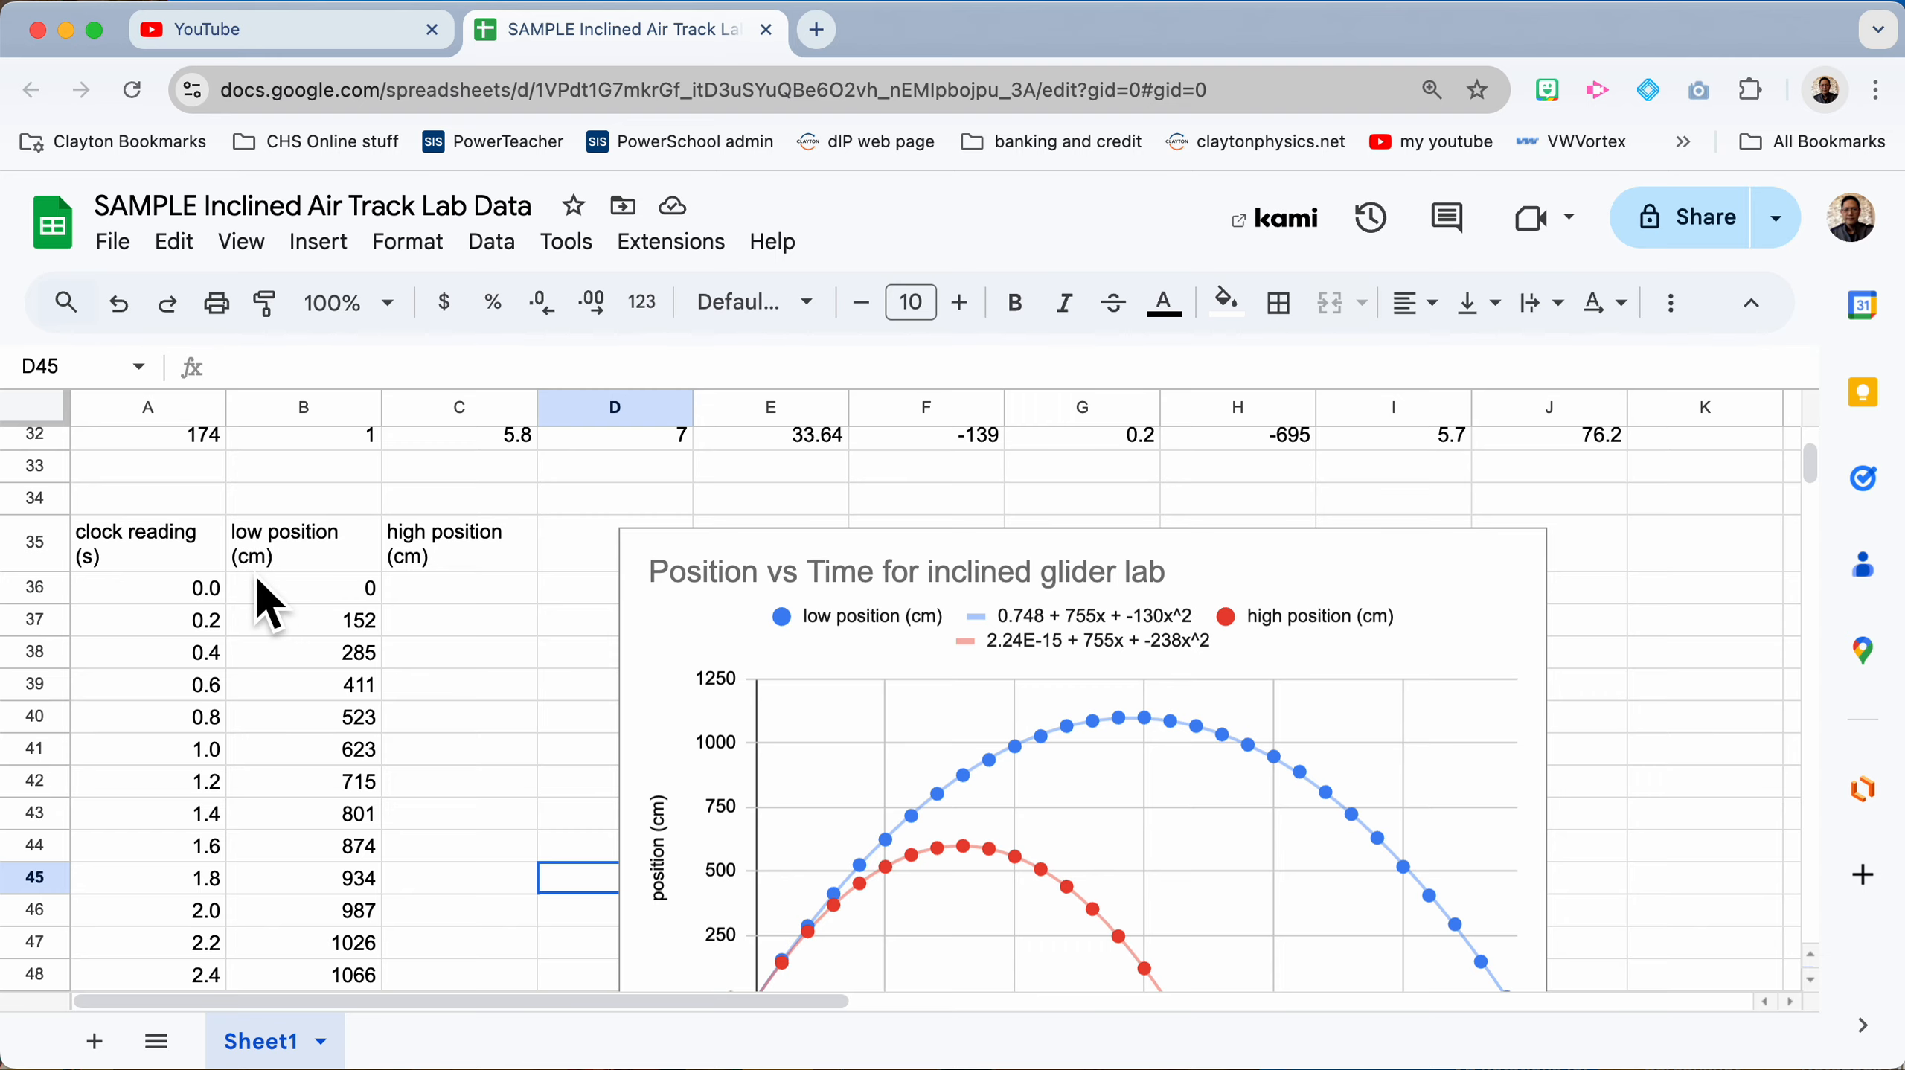
scroll(180, 630, down, 7)
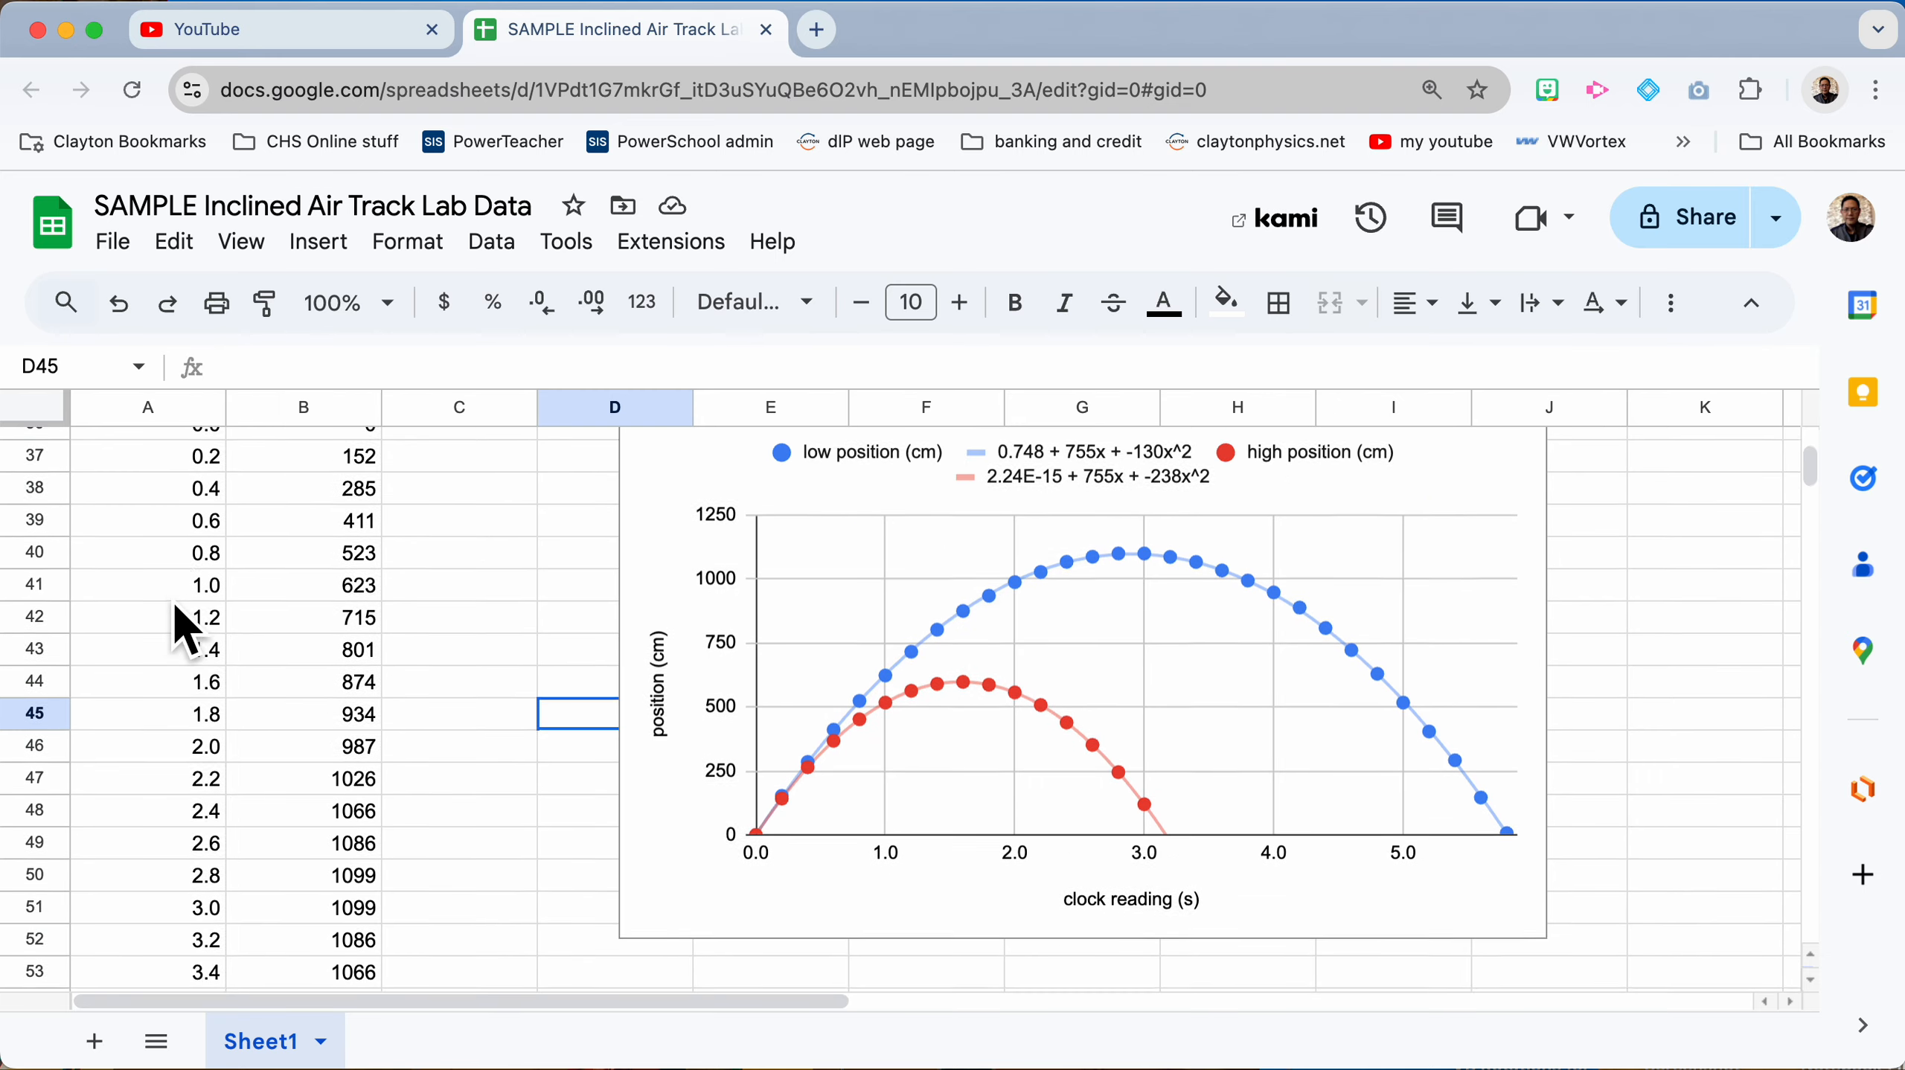
scroll(180, 629, down, 2)
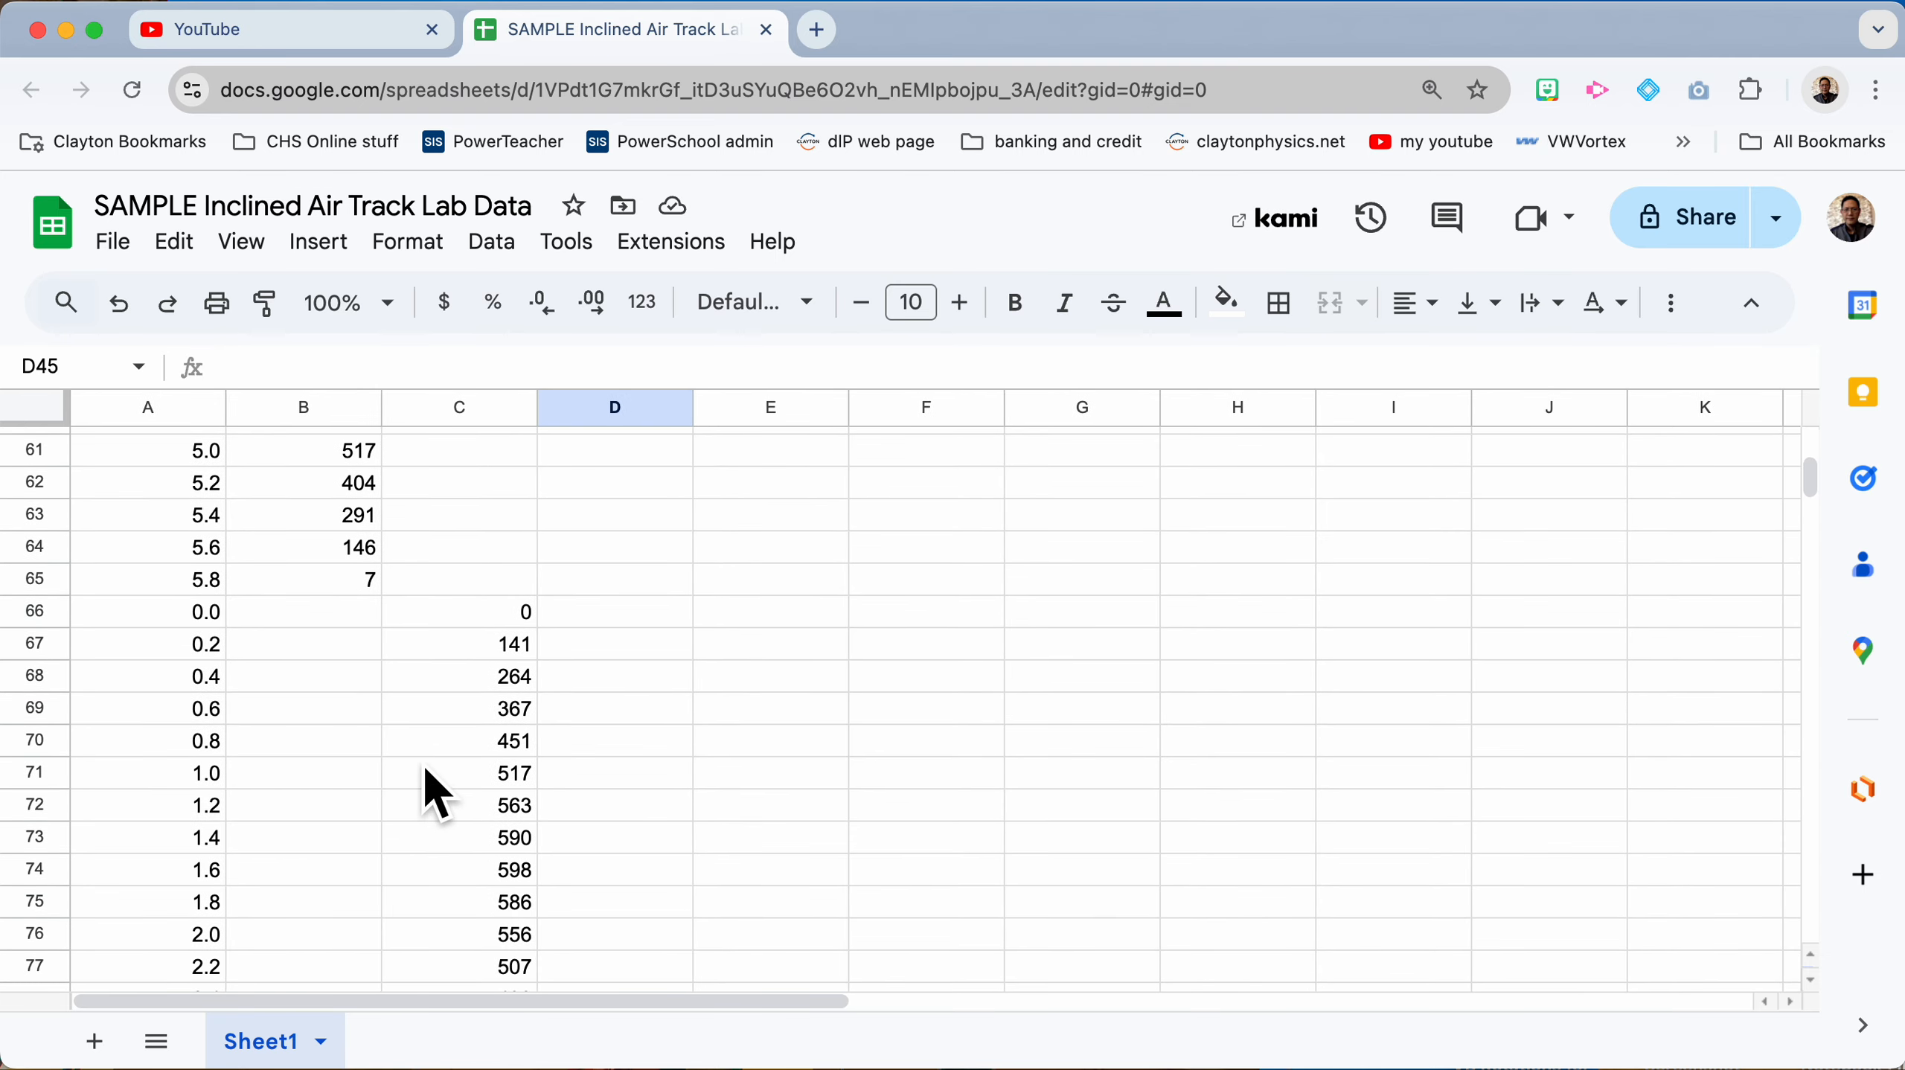
scroll(424, 771, up, 9)
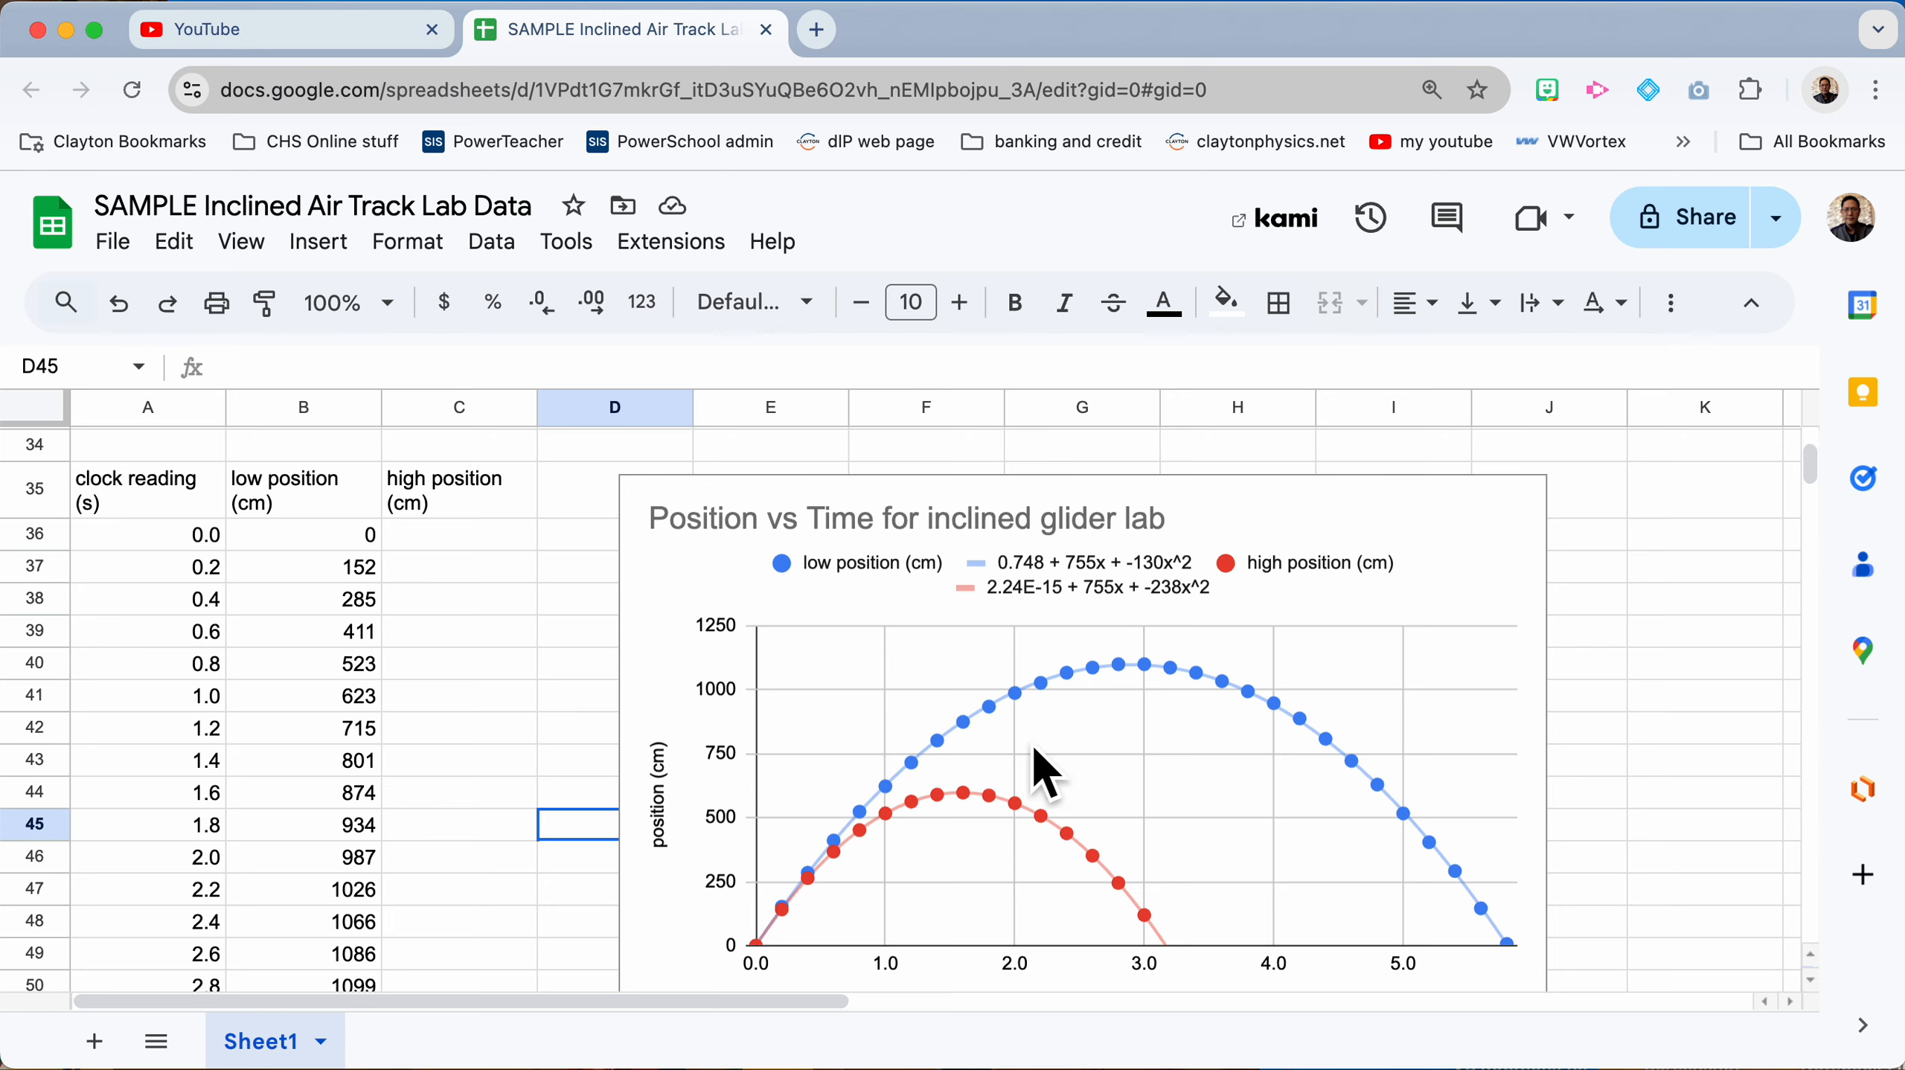
Step: Copy the low-incline "clock reading squared (s^2)" column E2:E32 and paste it as values only starting at A83
scroll(1140, 771, up, 11)
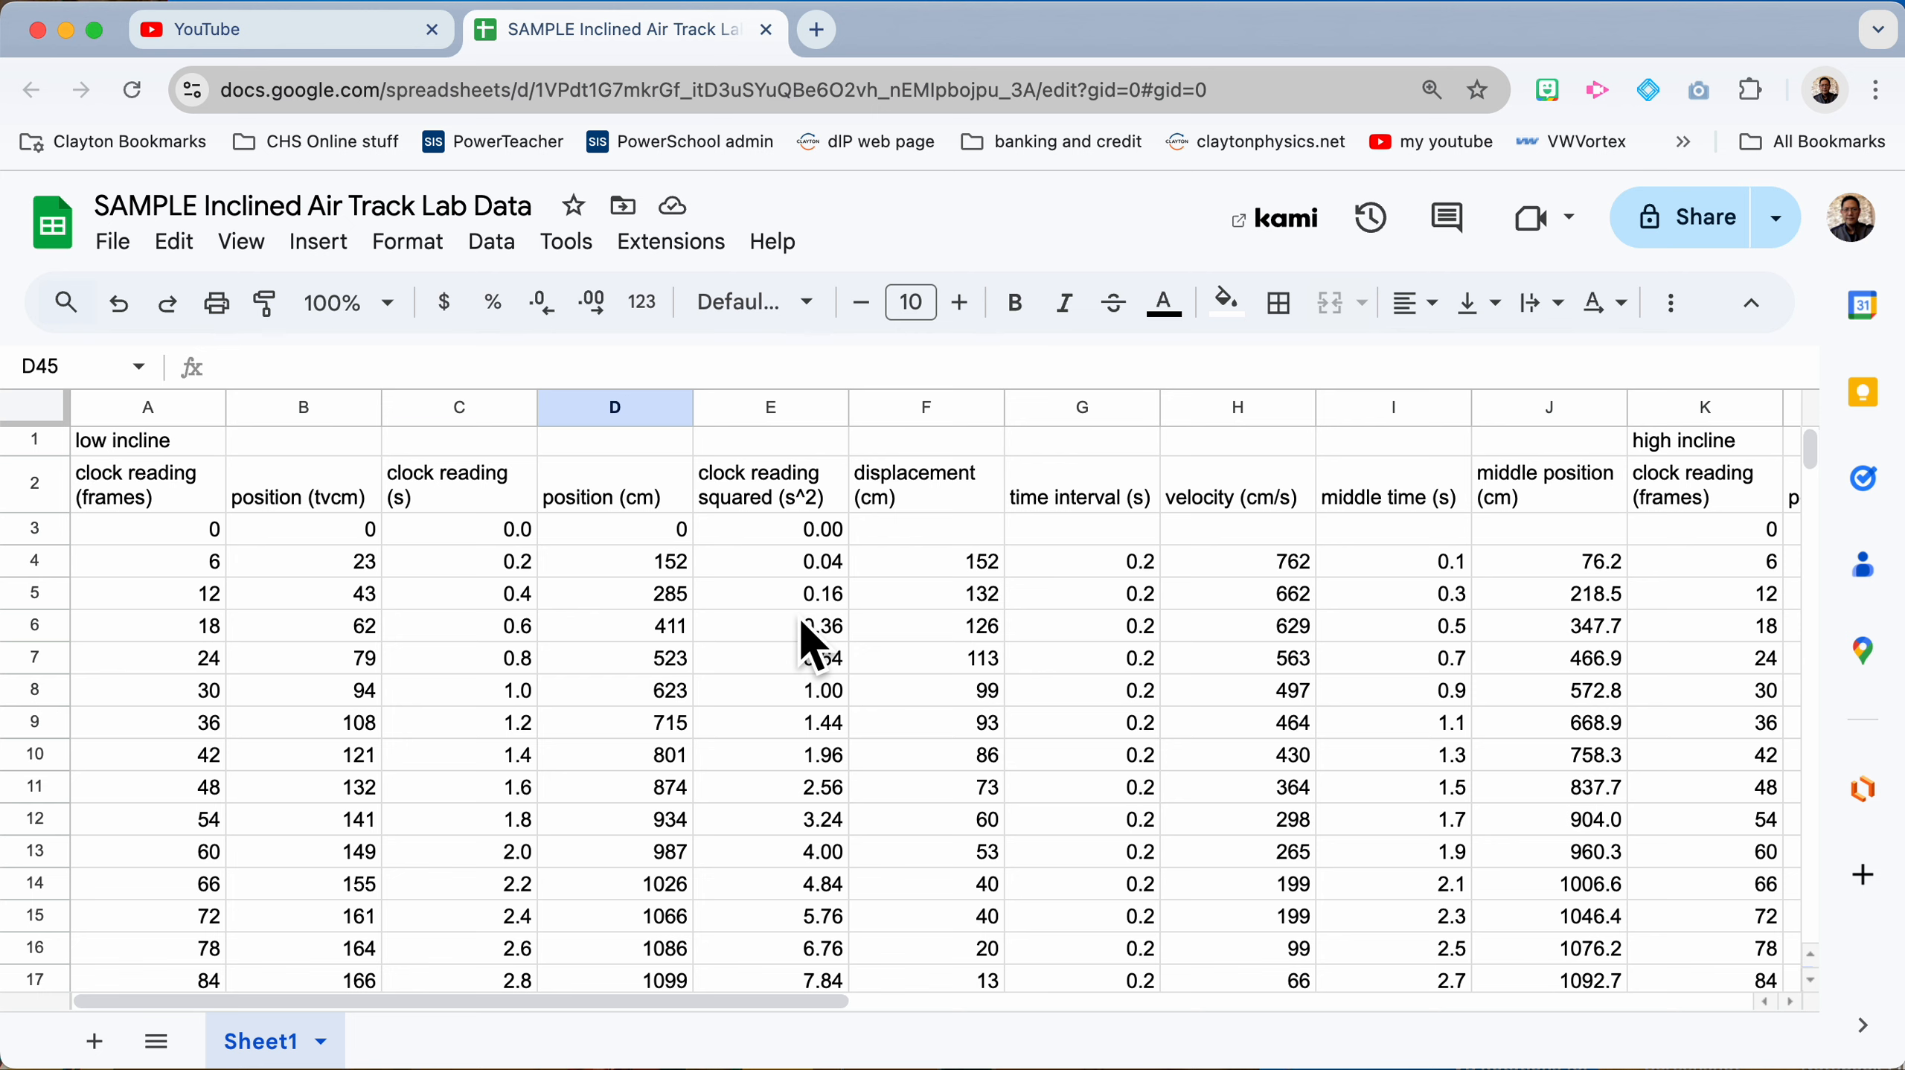
scroll(799, 622, down, 1)
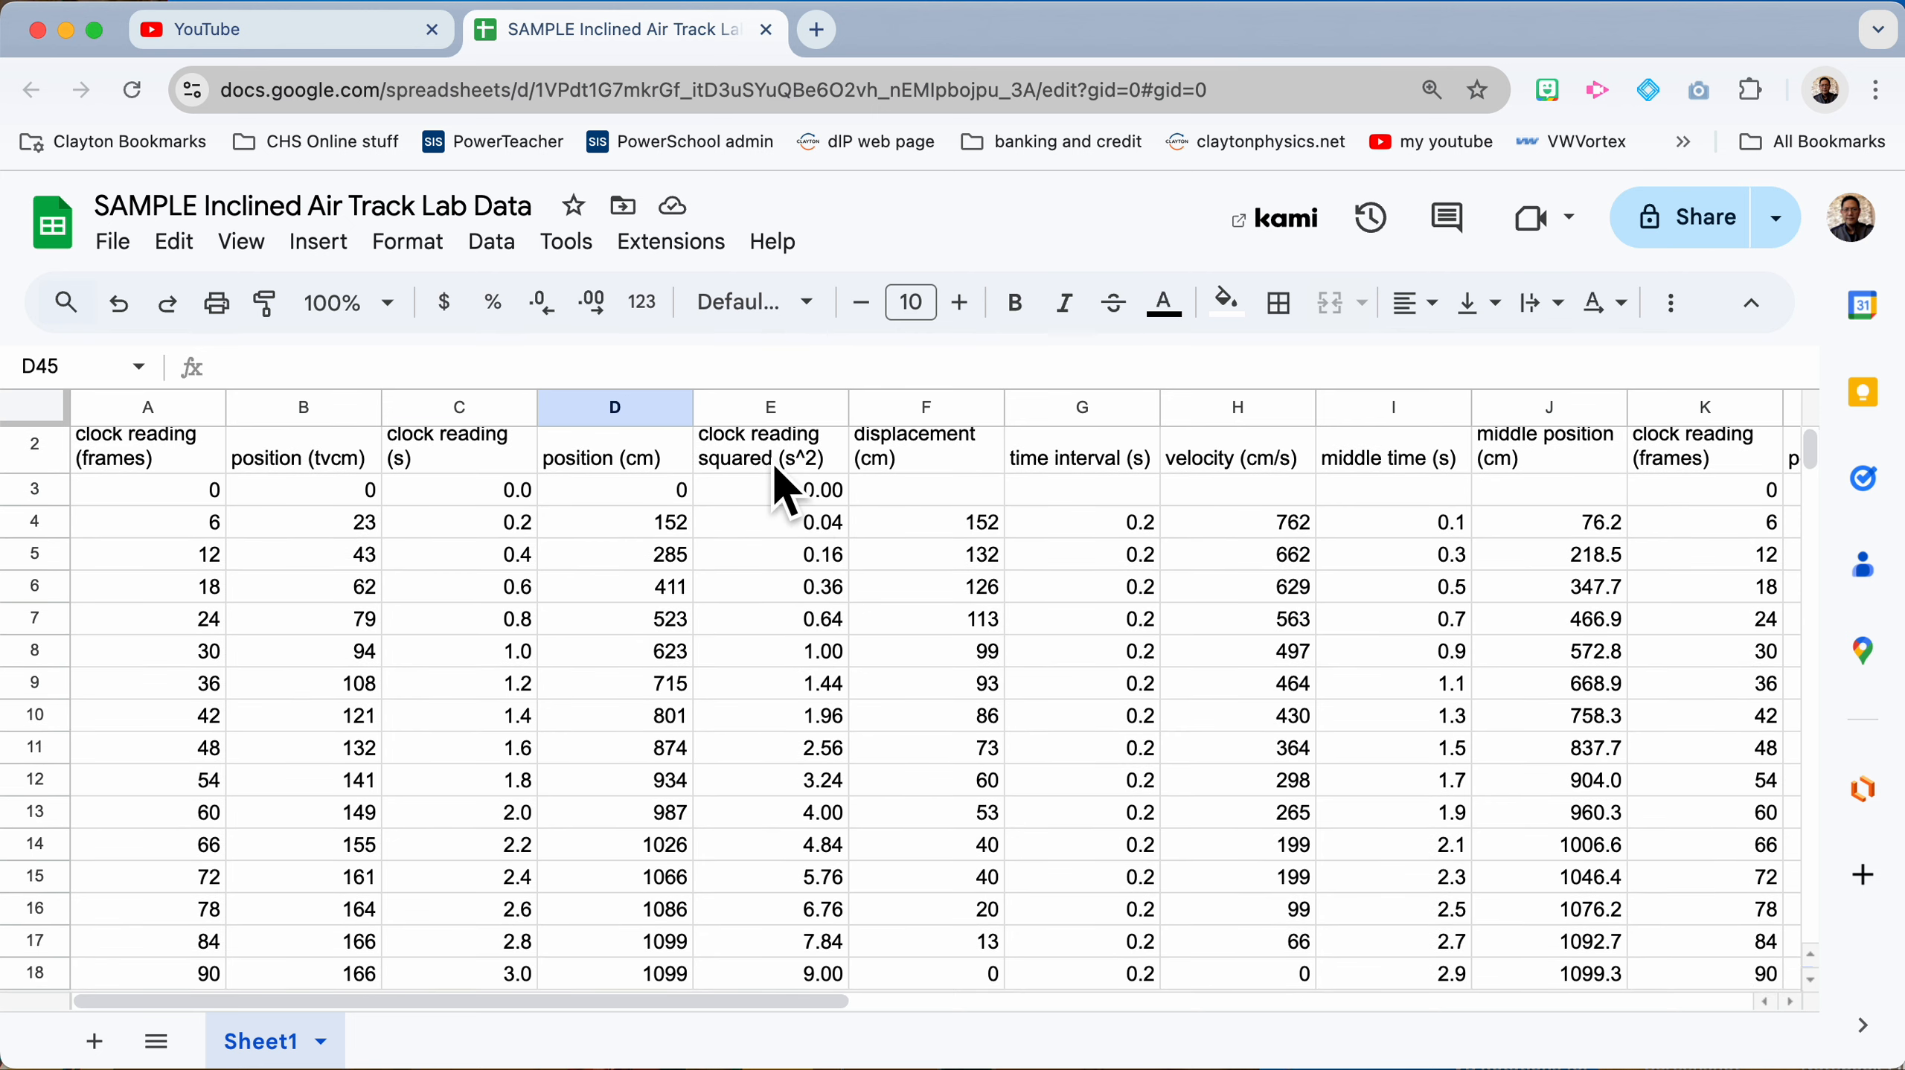
drag(777, 471, 790, 684)
scroll(790, 798, down, 6)
scroll(795, 794, down, 4)
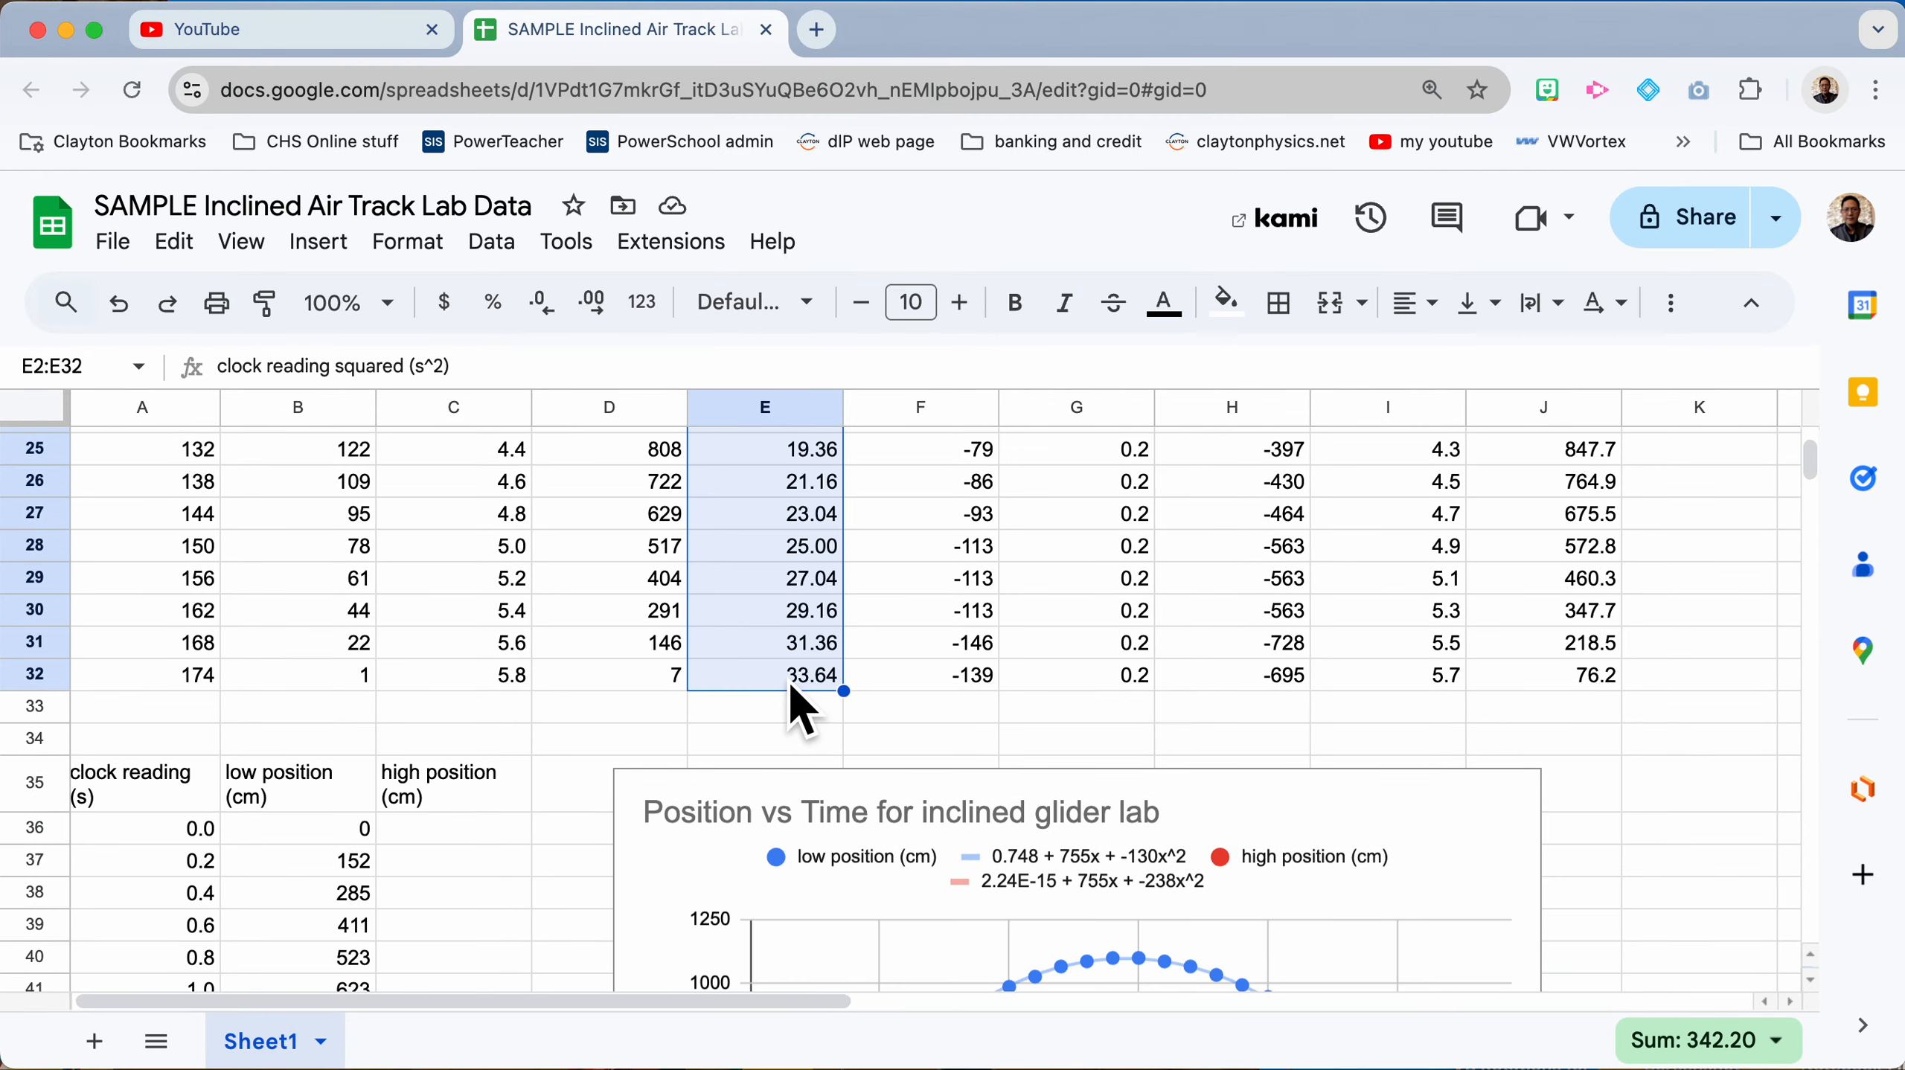
scroll(779, 704, down, 15)
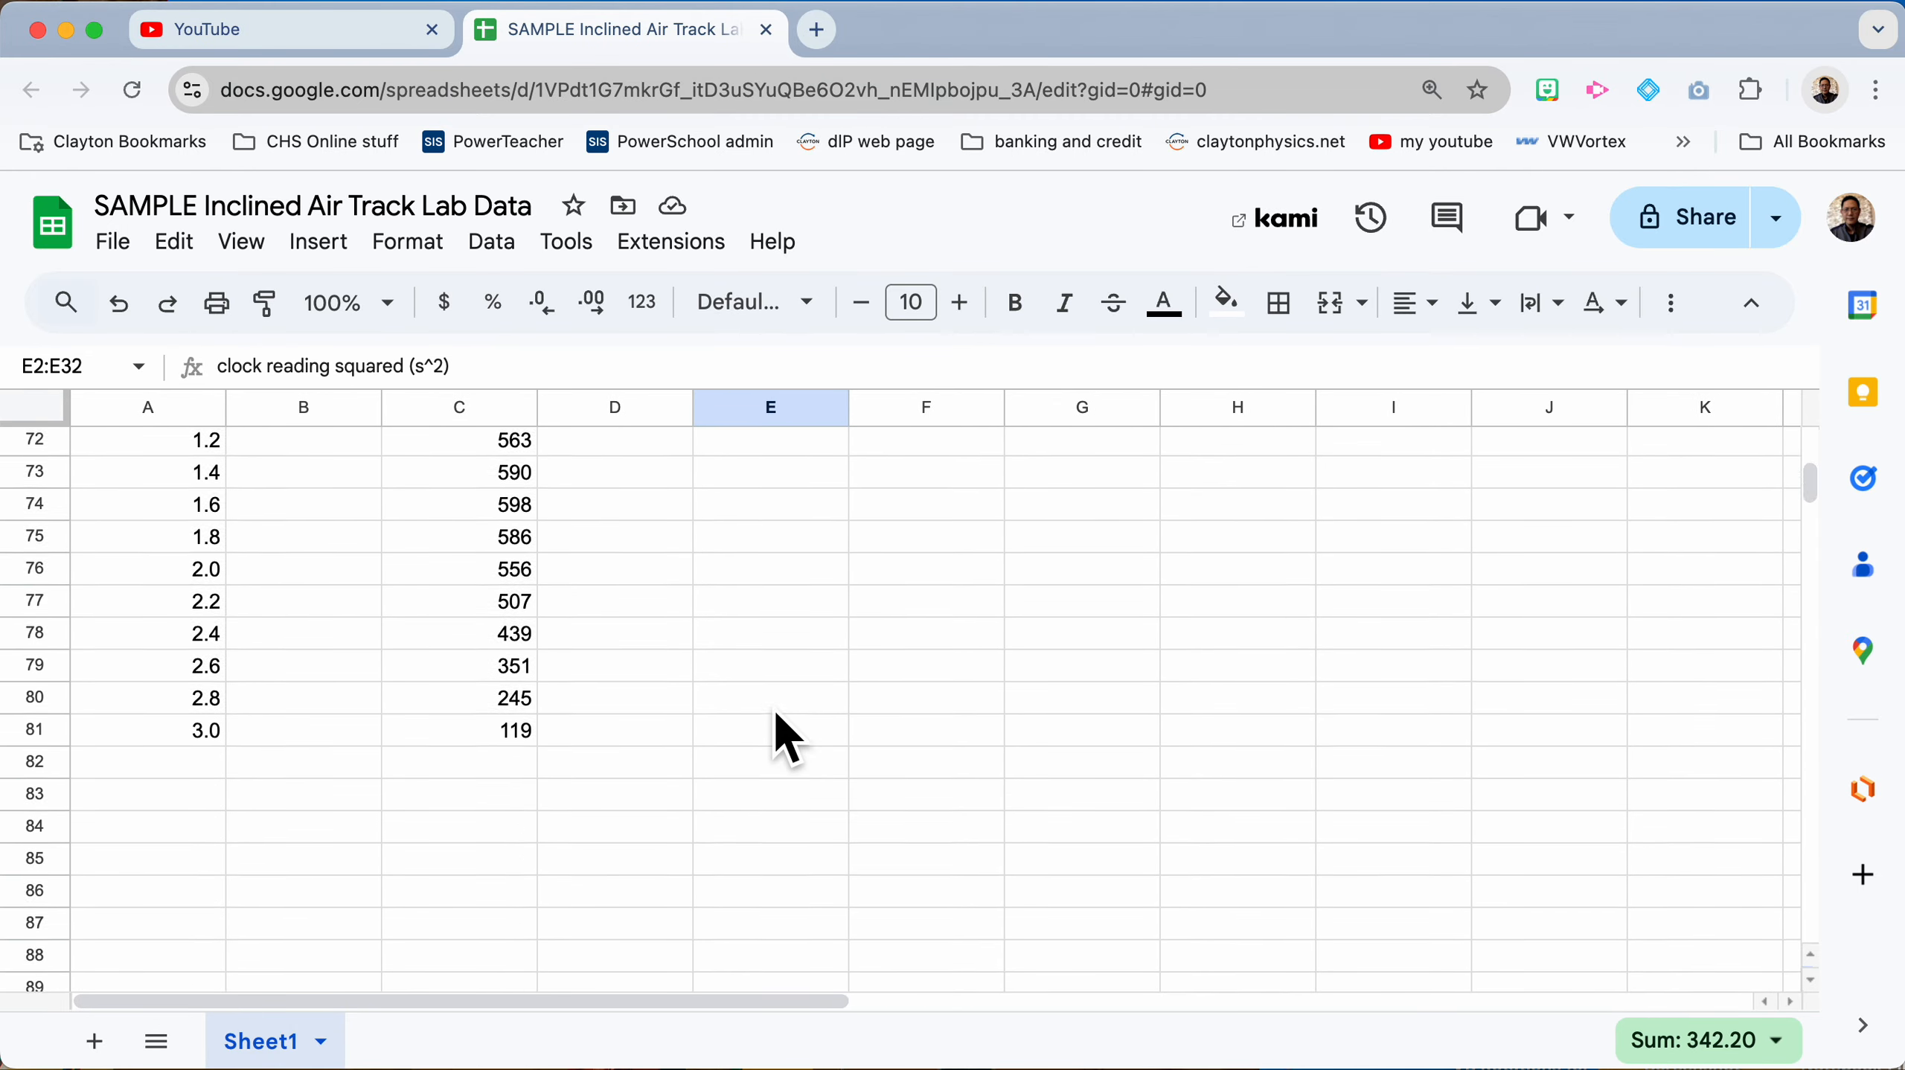
scroll(774, 738, down, 3)
click(188, 502)
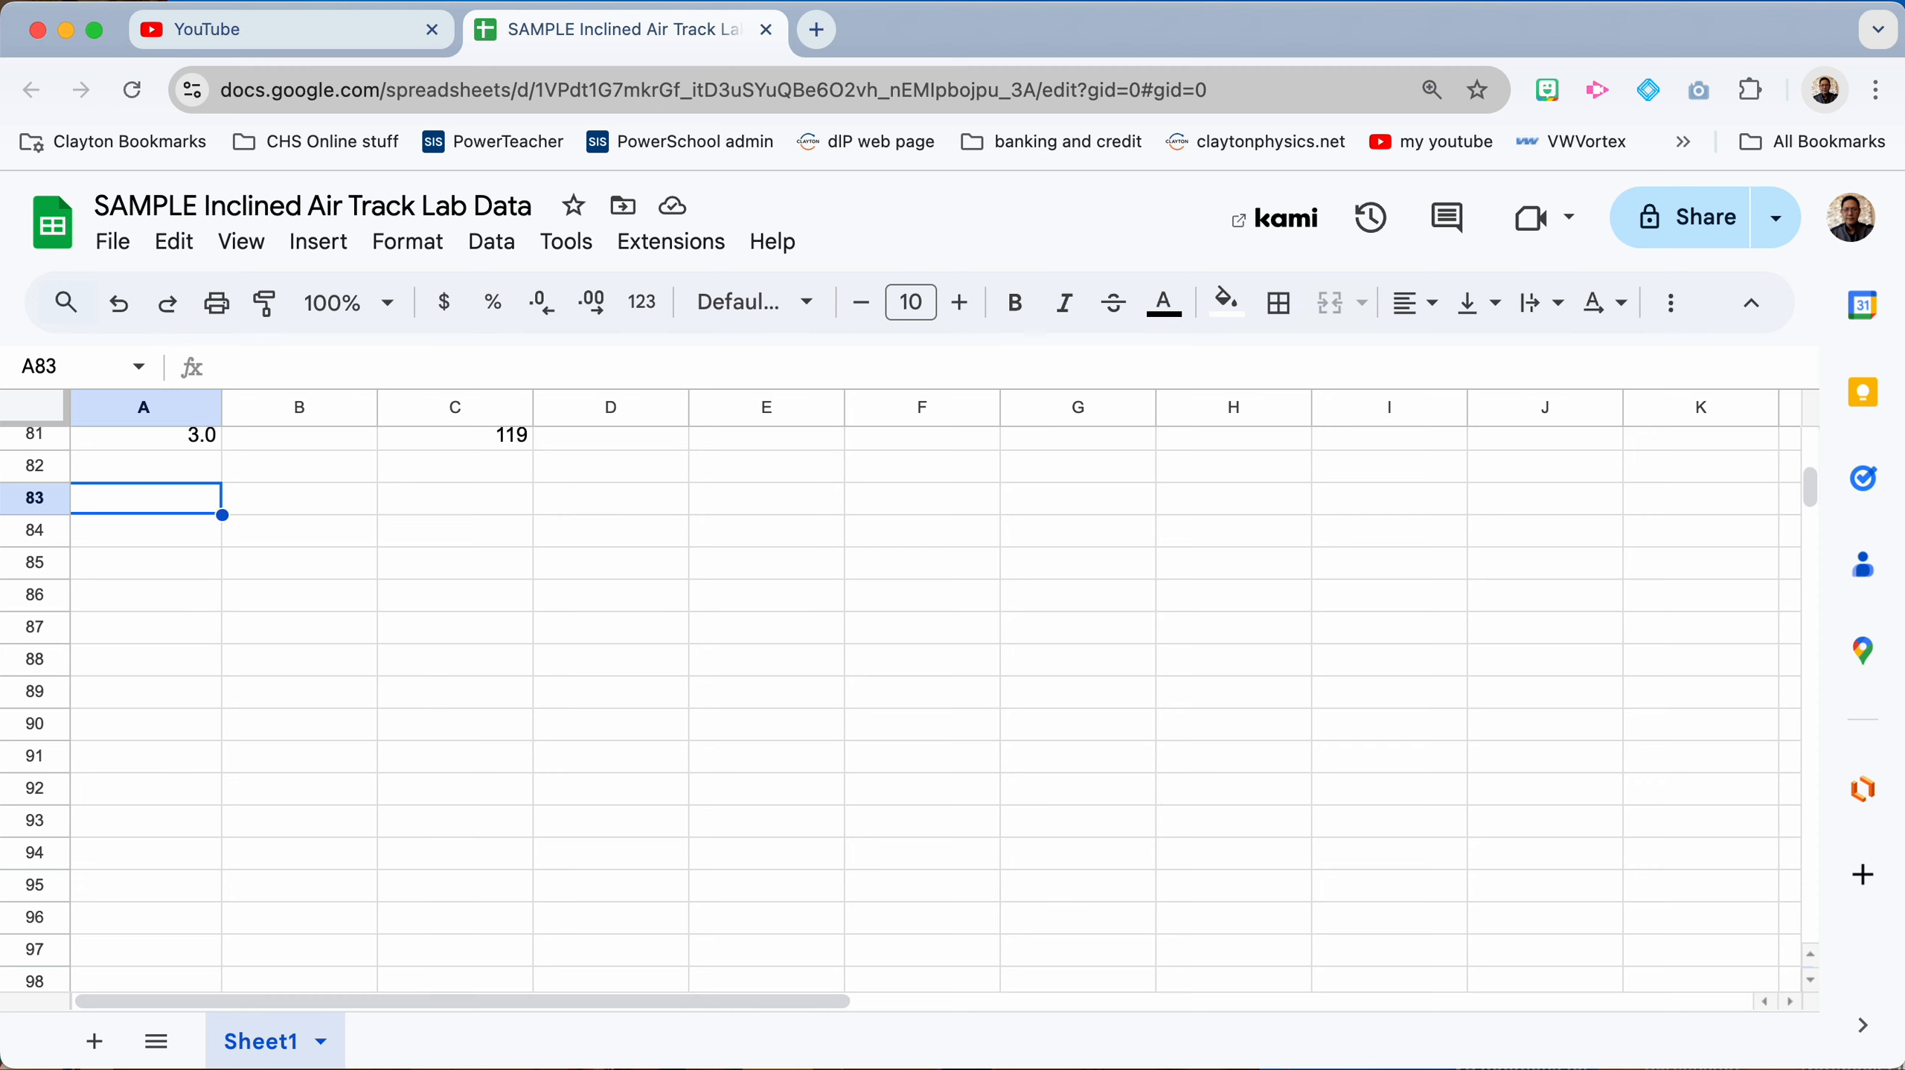
right_click(223, 515)
mouse_move(198, 491)
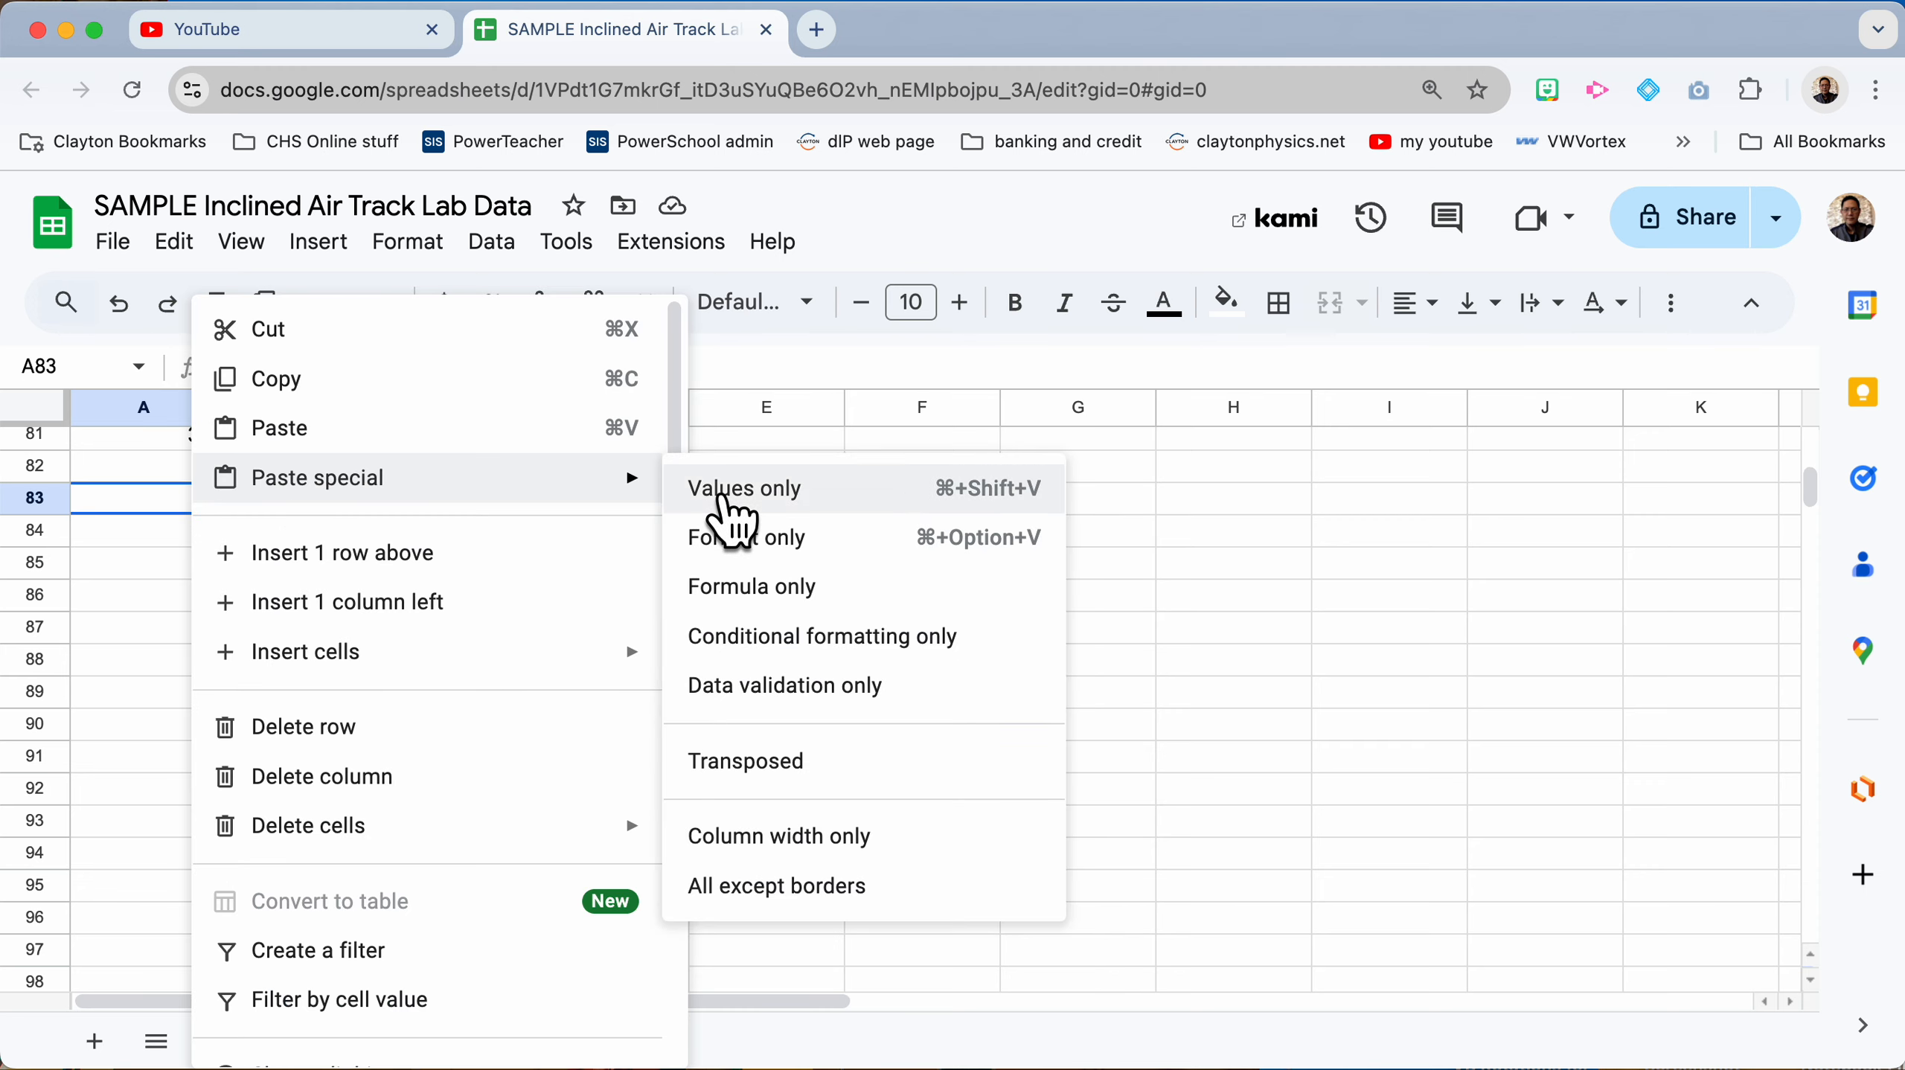
click(723, 492)
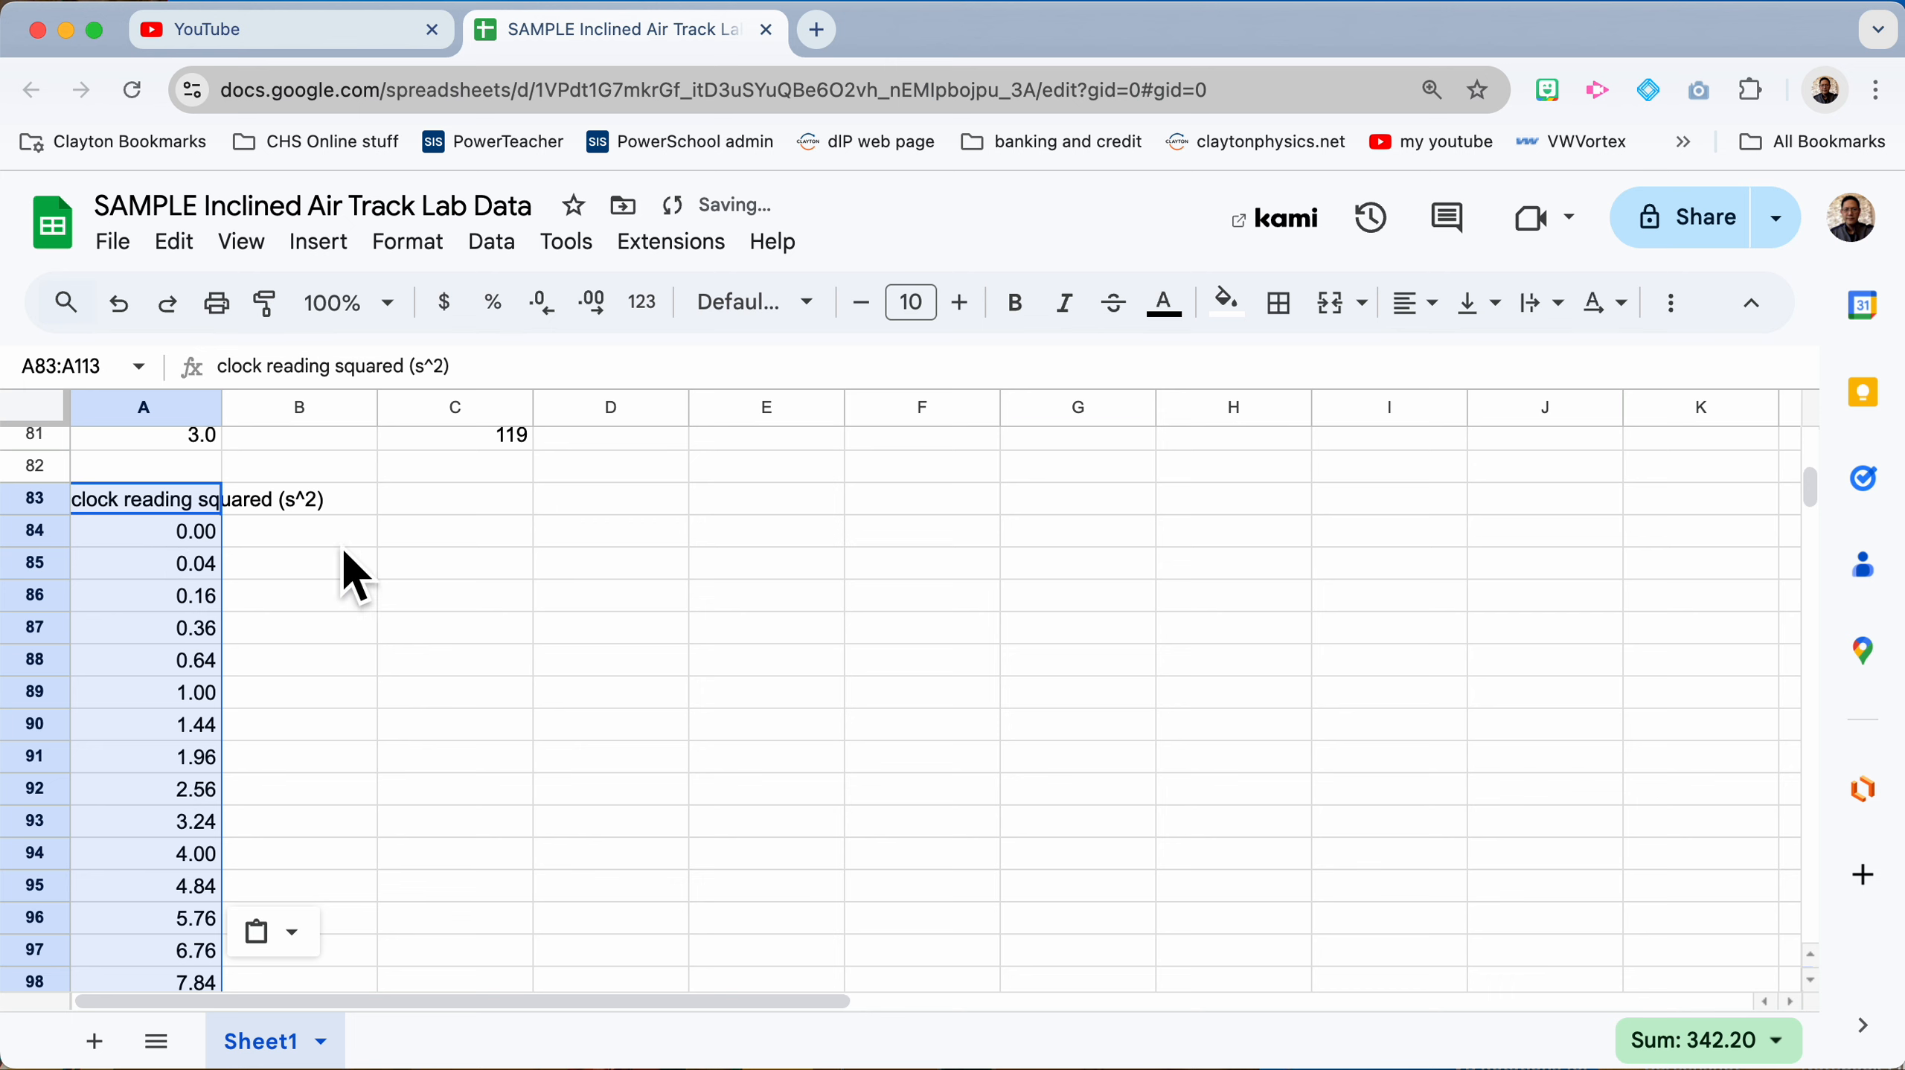
Step: Wrap the text in row 83 so that the header fits its column
click(33, 499)
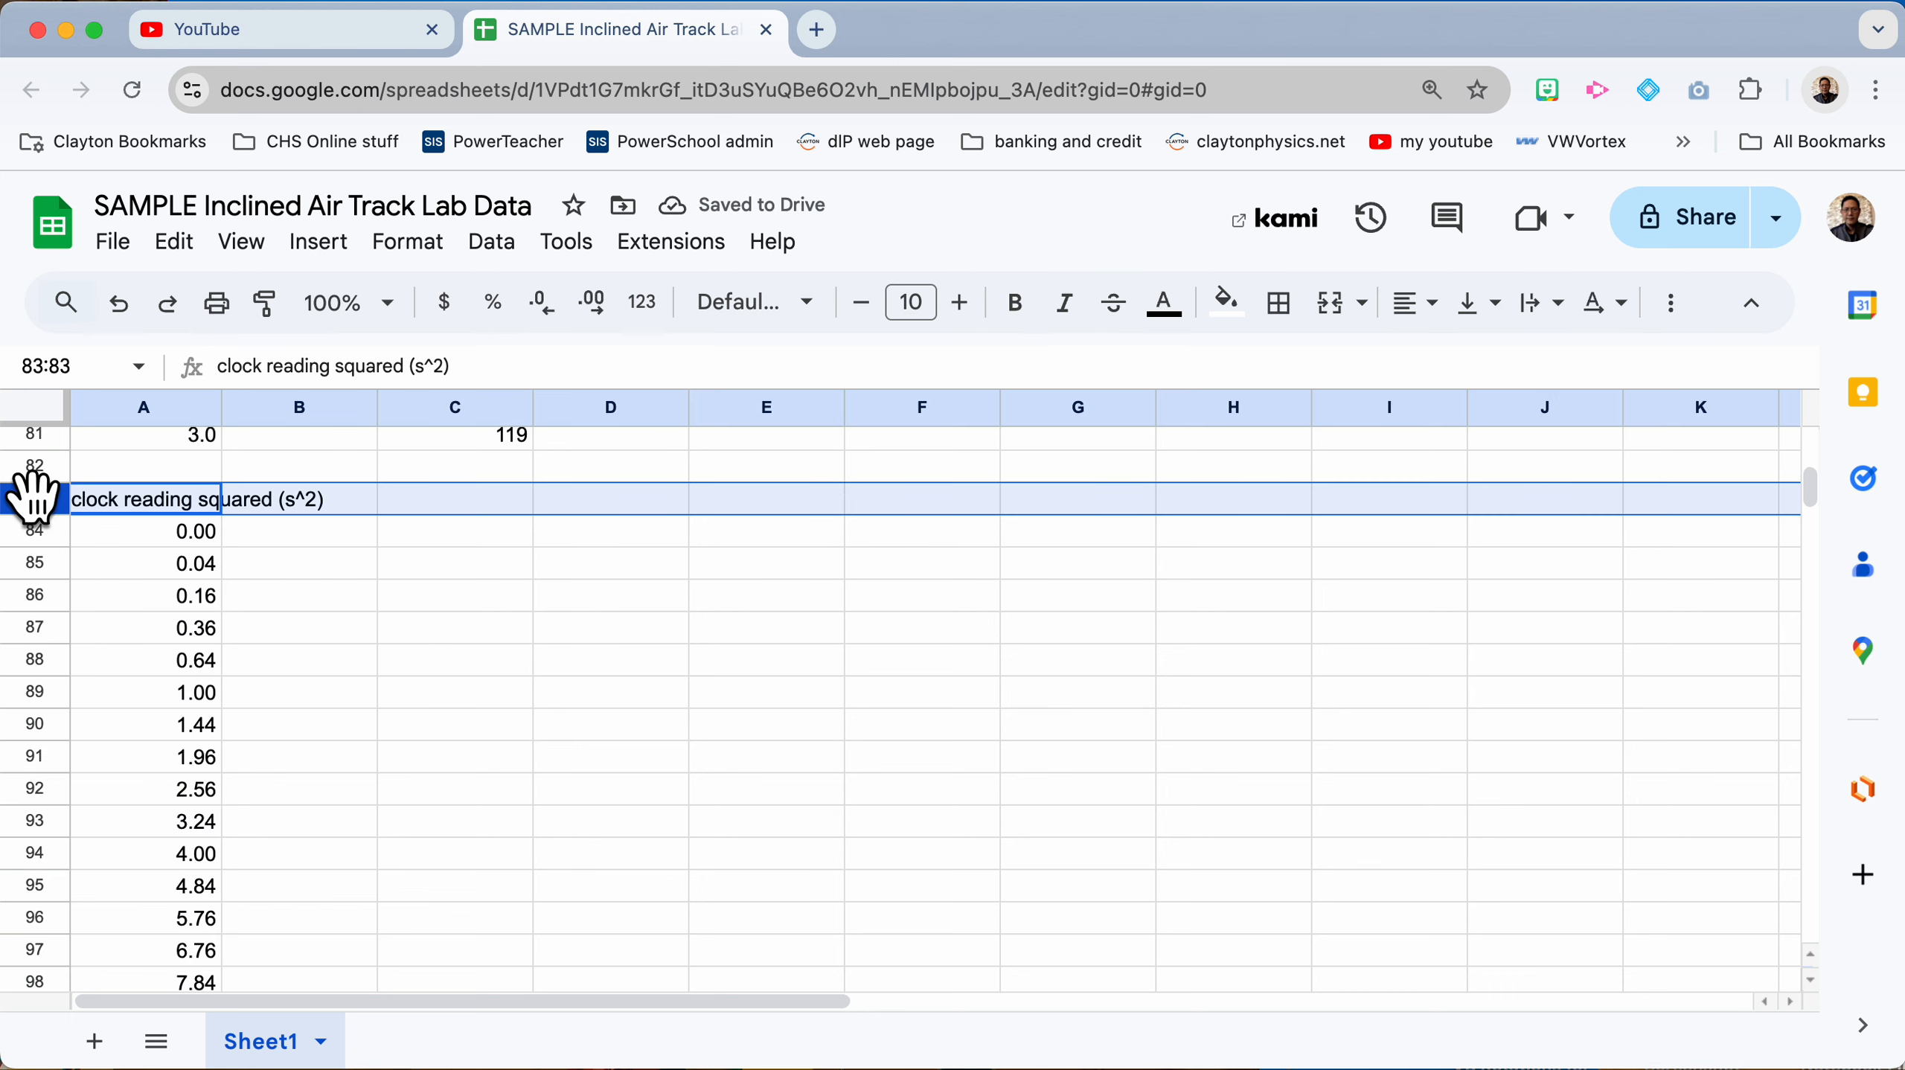
click(408, 241)
mouse_move(659, 531)
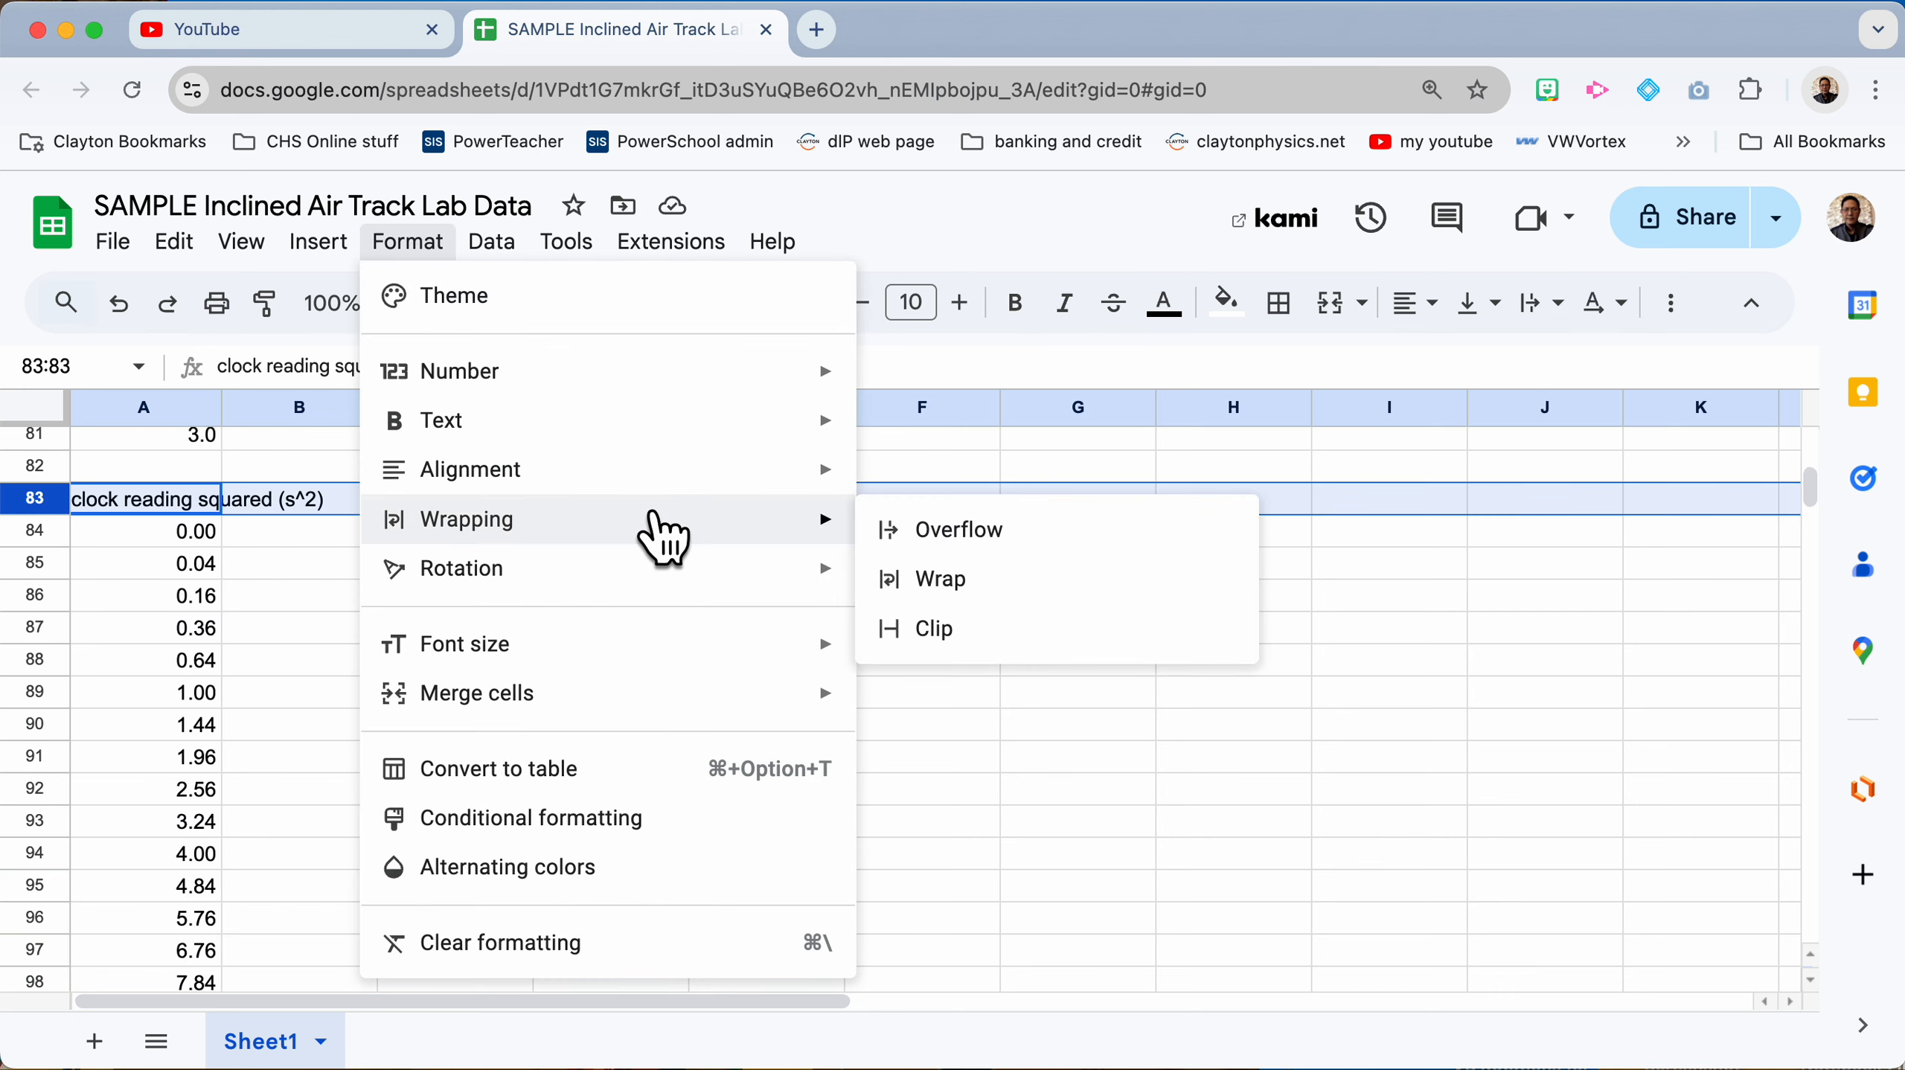
click(961, 591)
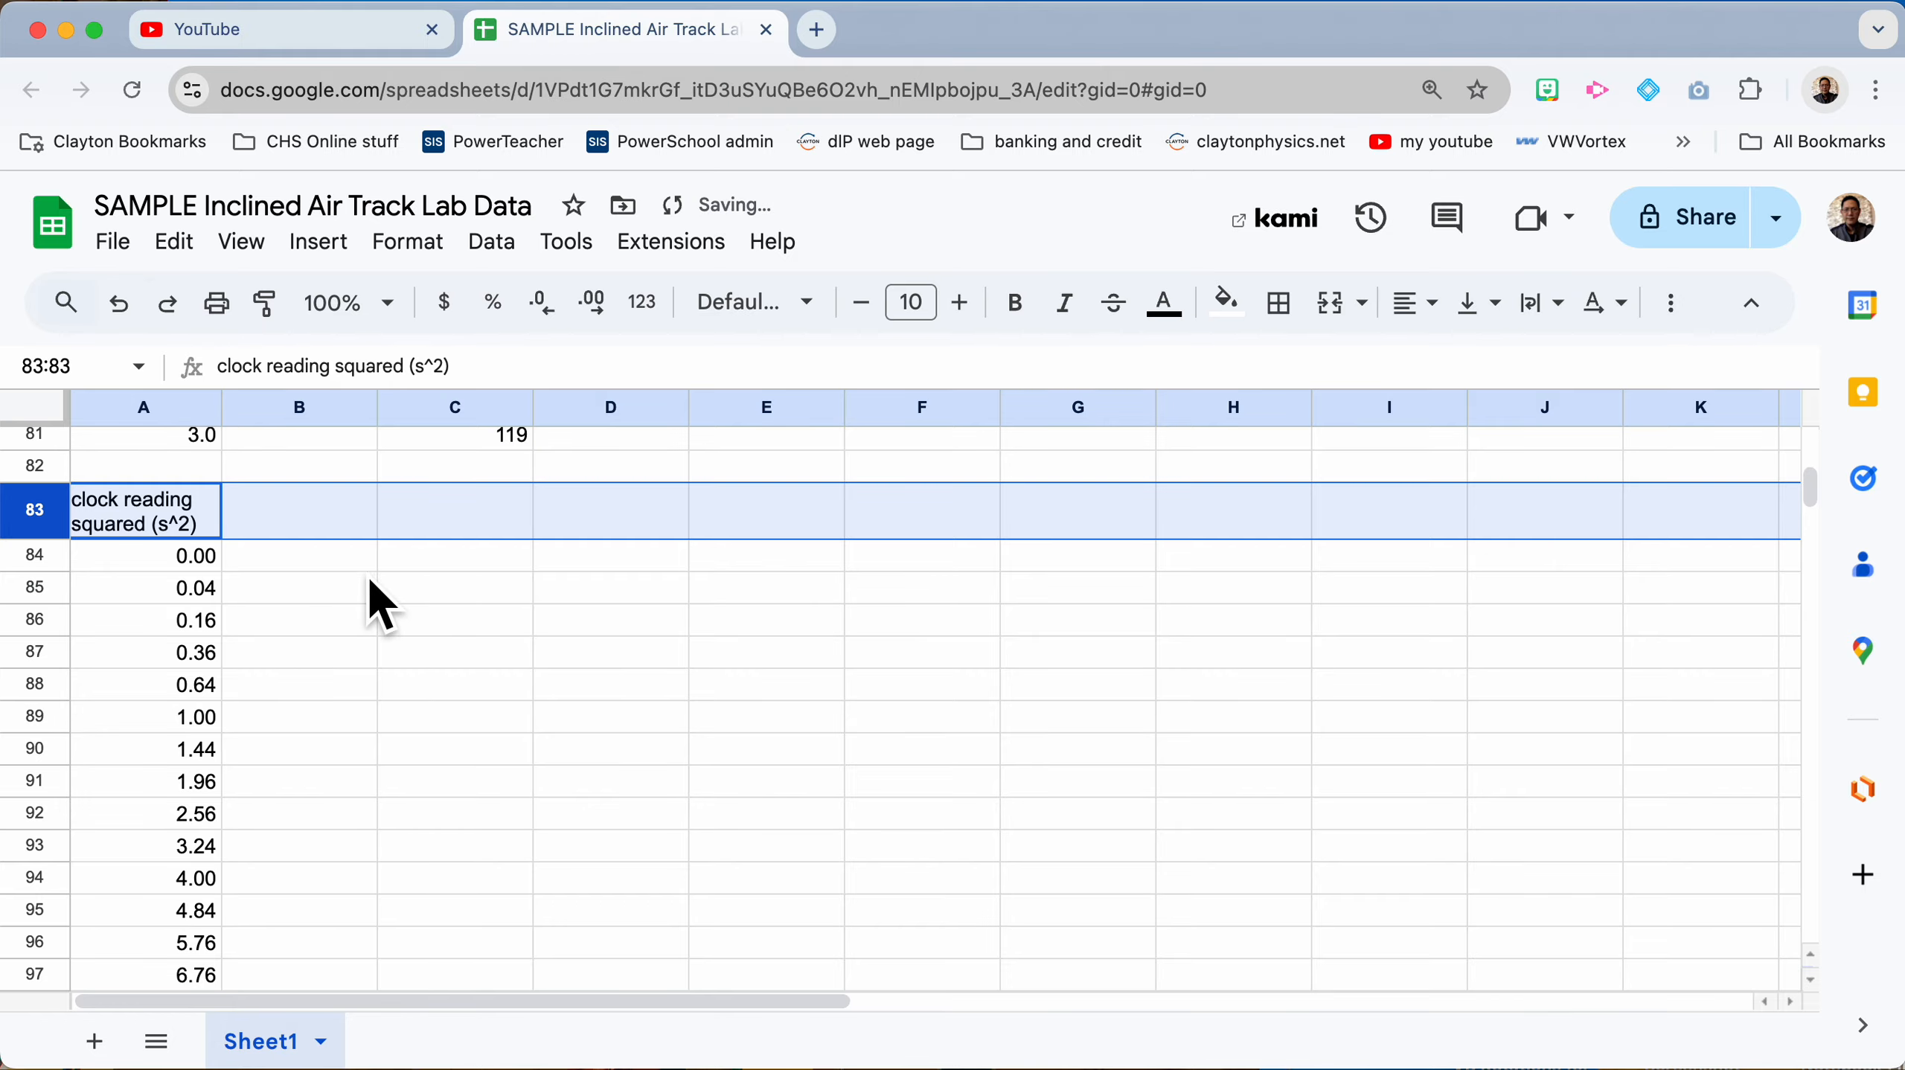
click(352, 601)
Step: Copy the high-incline squared clock readings in O3:O18, without their header
scroll(345, 603, up, 20)
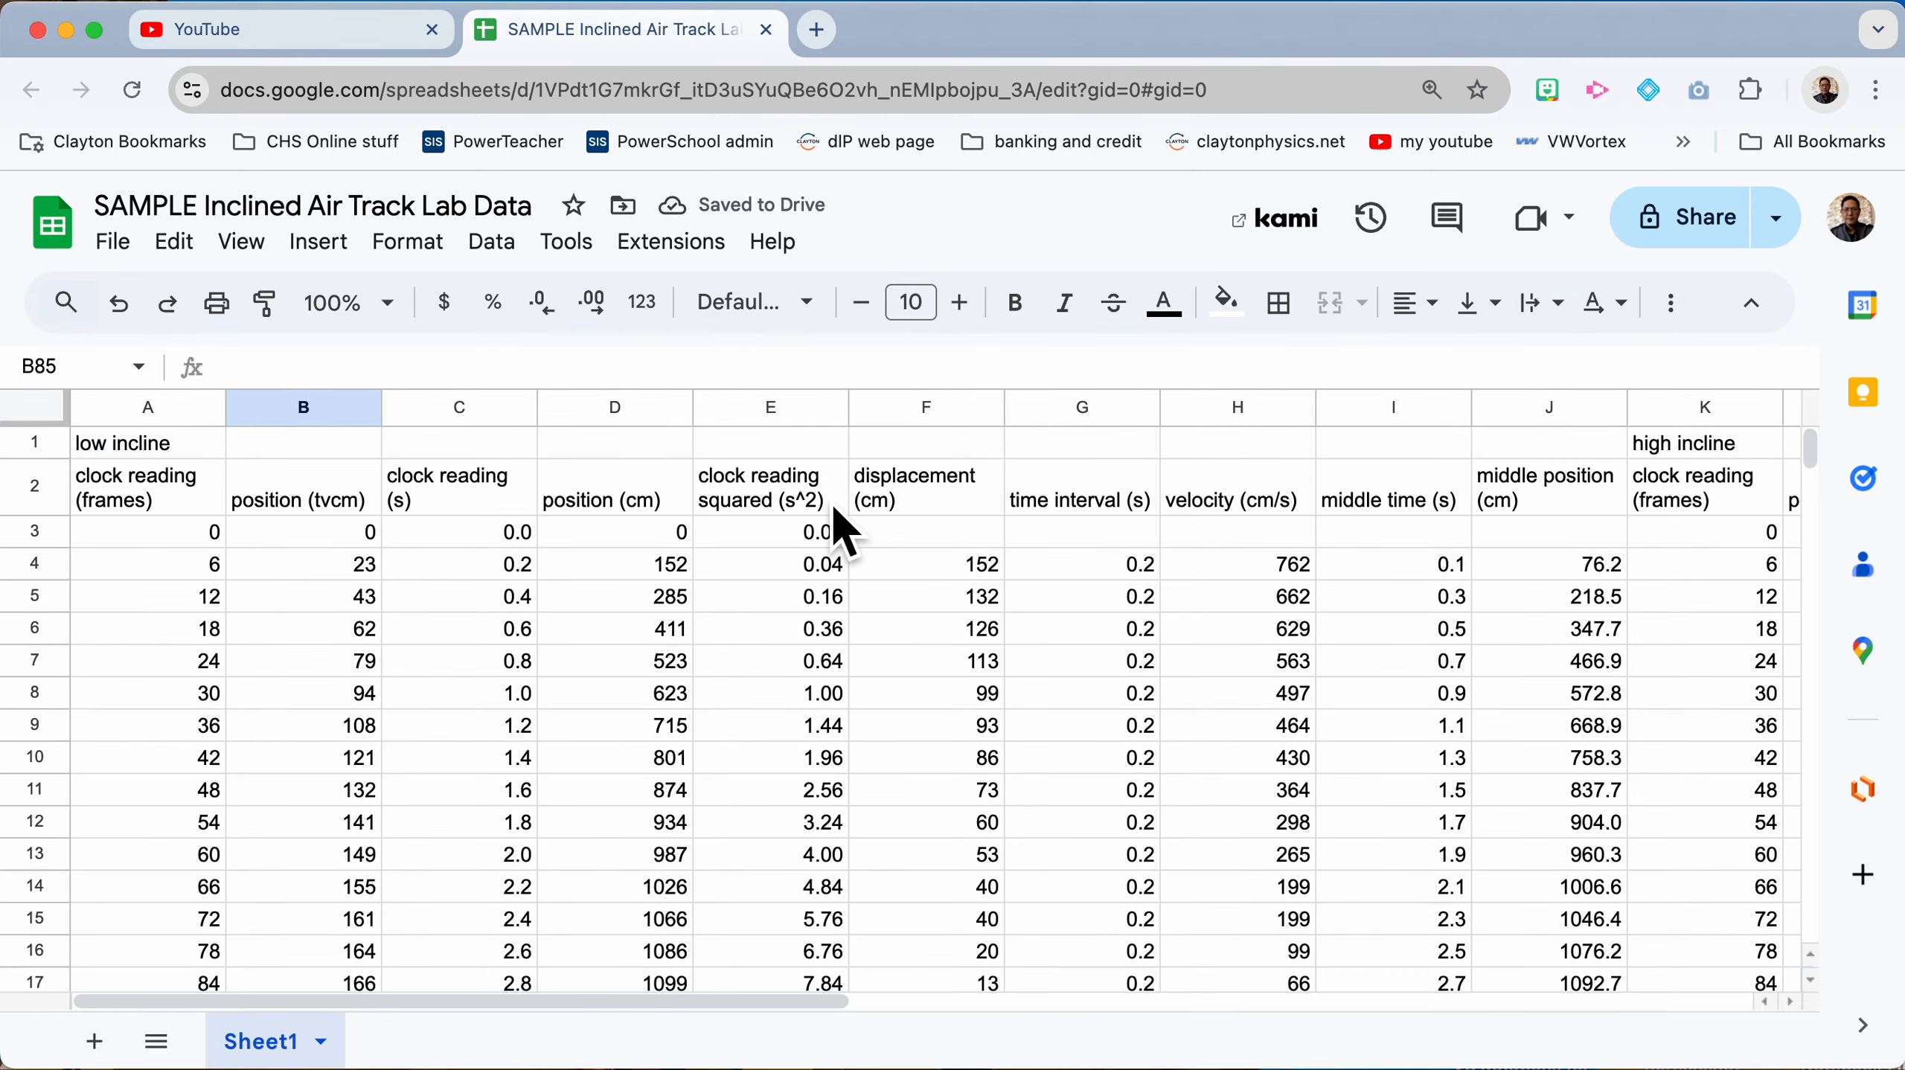
scroll(832, 506, right, 10)
scroll(843, 501, right, 3)
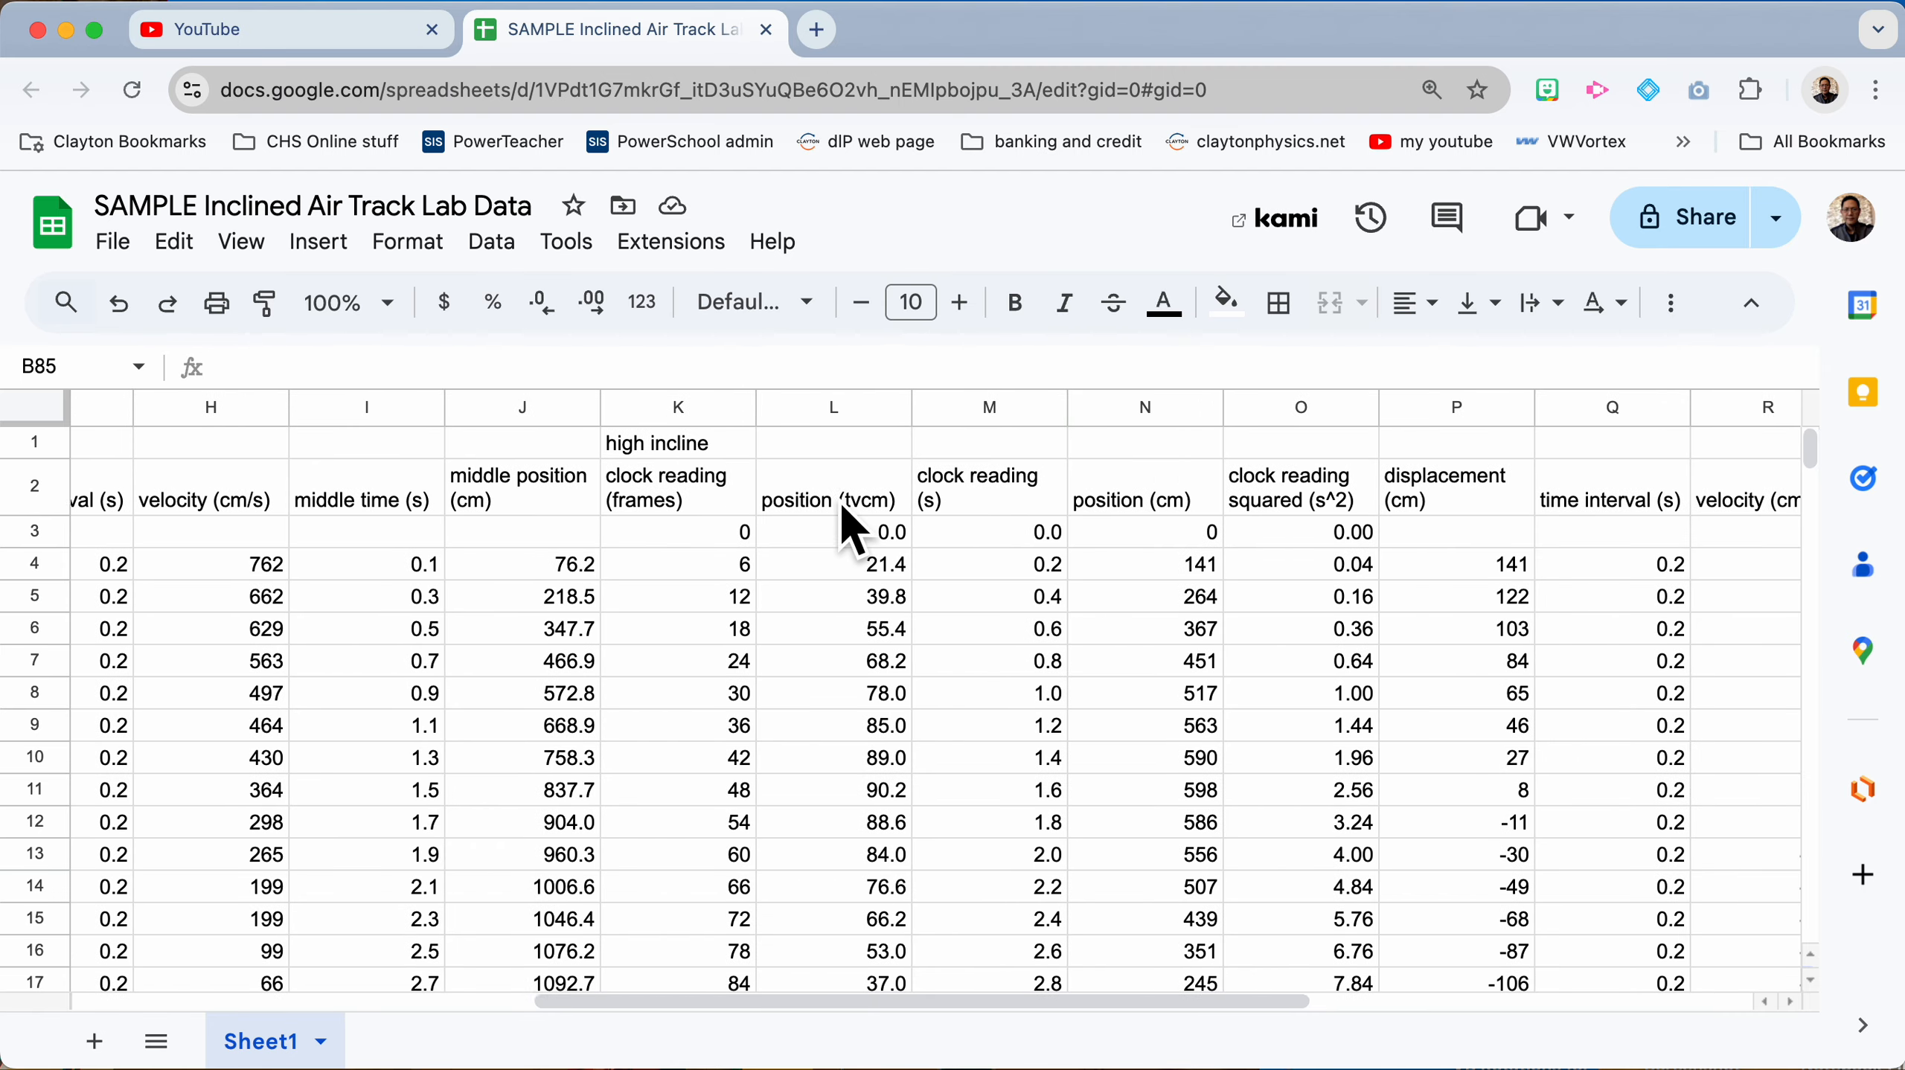
click(1223, 536)
drag(1228, 555, 1237, 800)
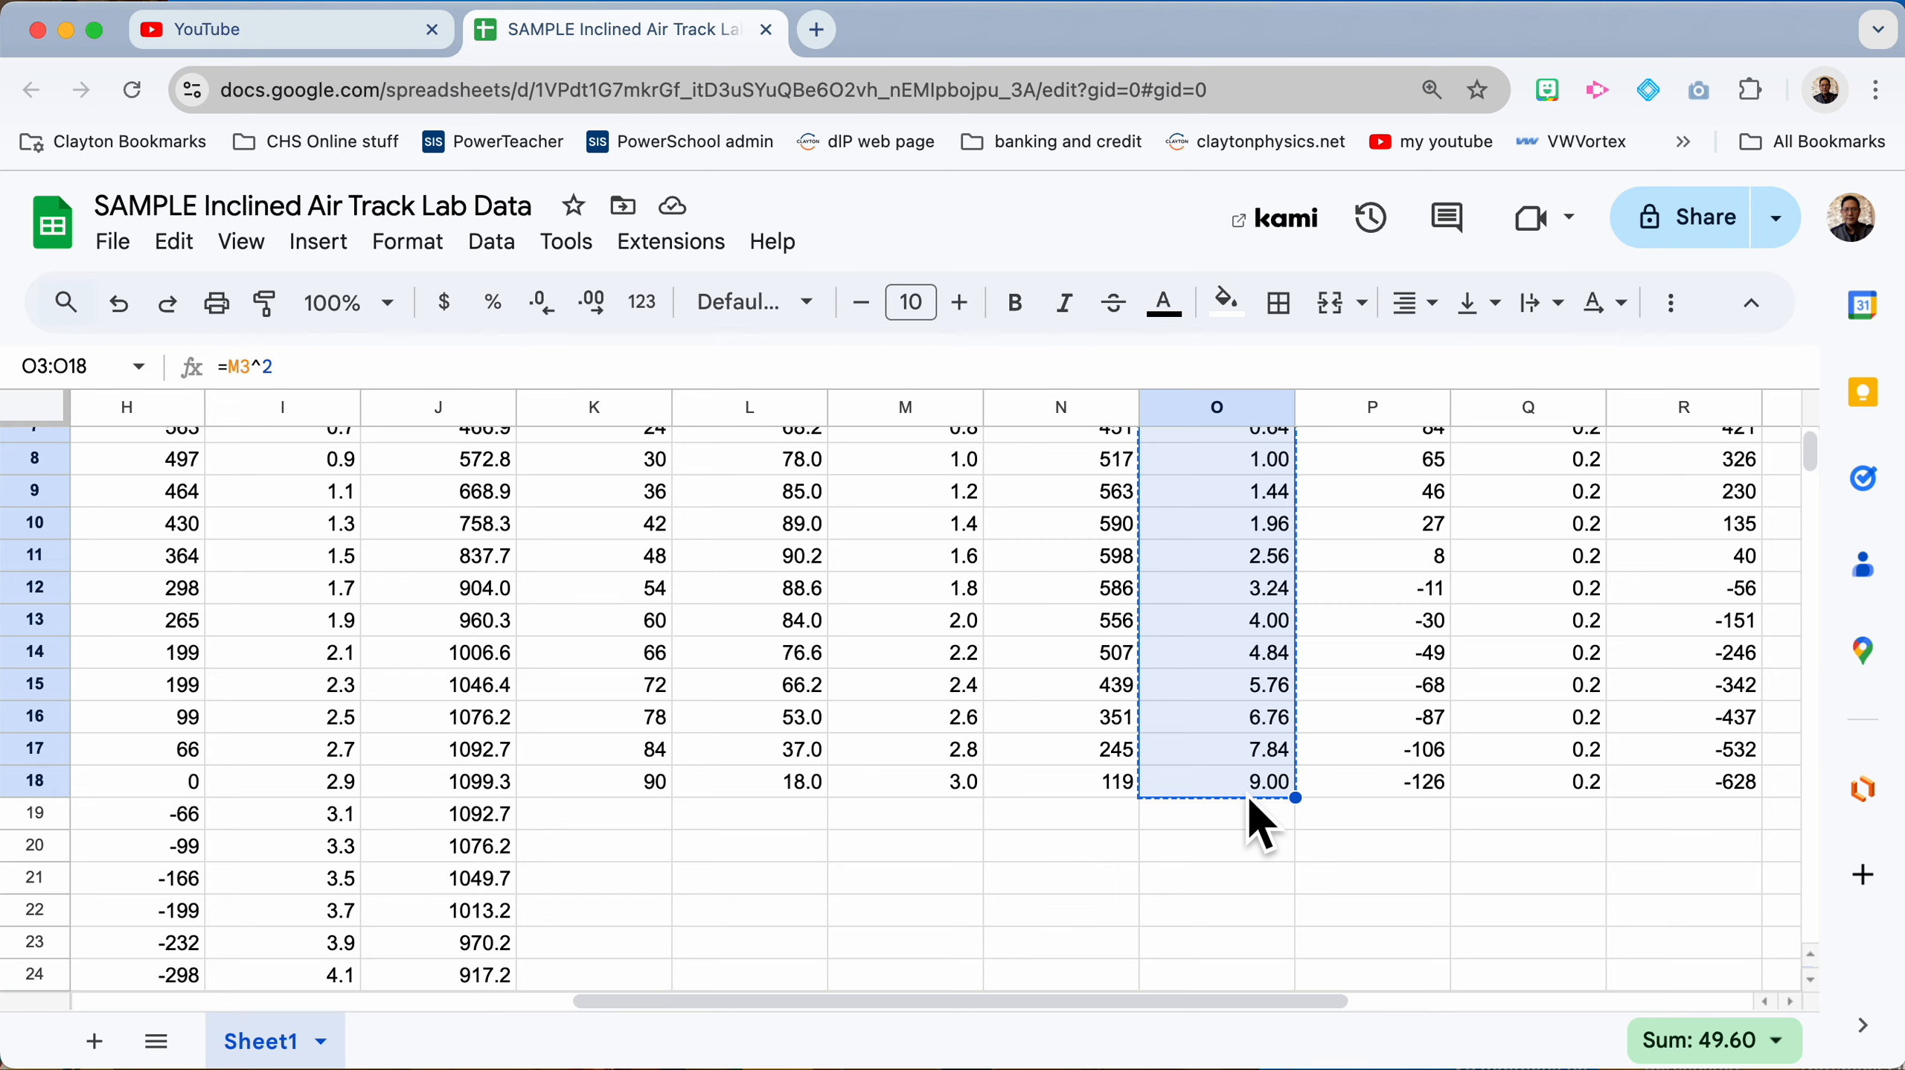
Step: Paste the copied high-incline readings as values only directly below the low-incline ones, starting at A114
scroll(859, 878, down, 20)
scroll(858, 878, left, 7)
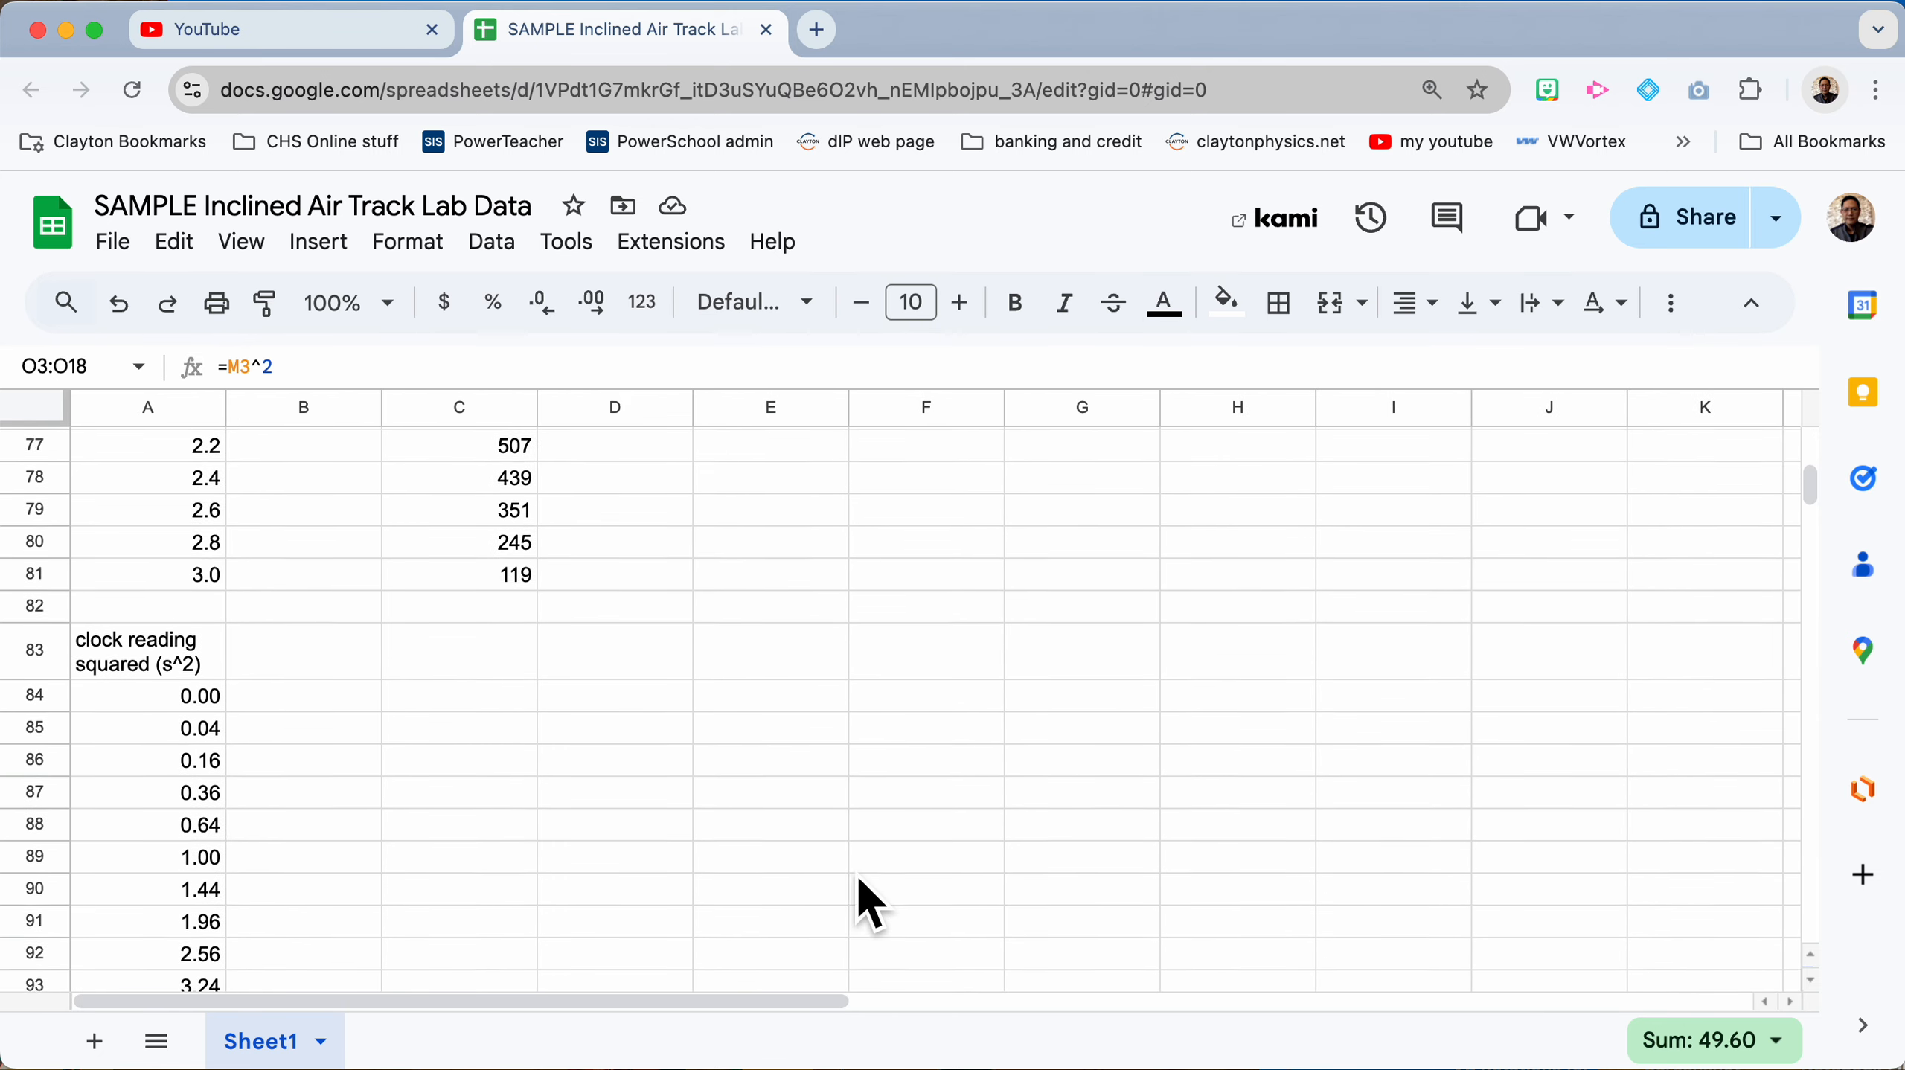
scroll(858, 877, down, 10)
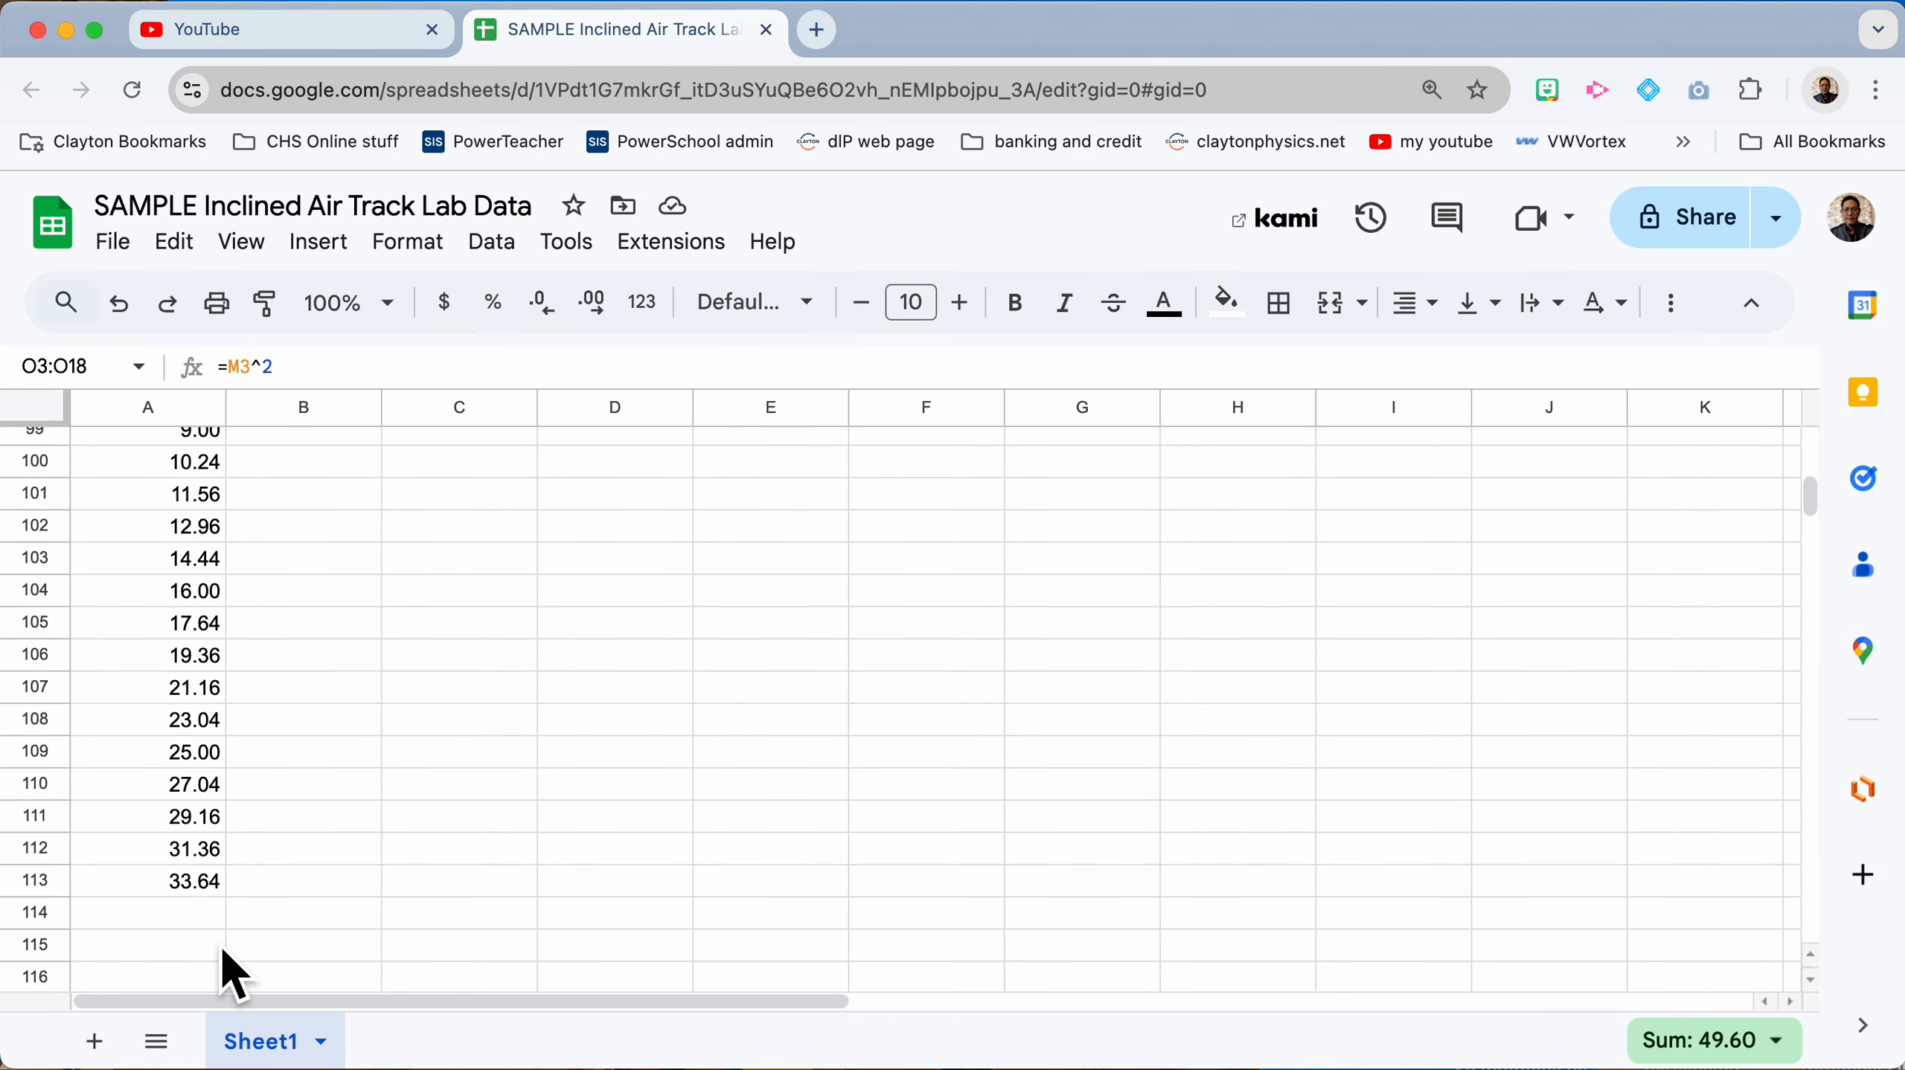
click(205, 901)
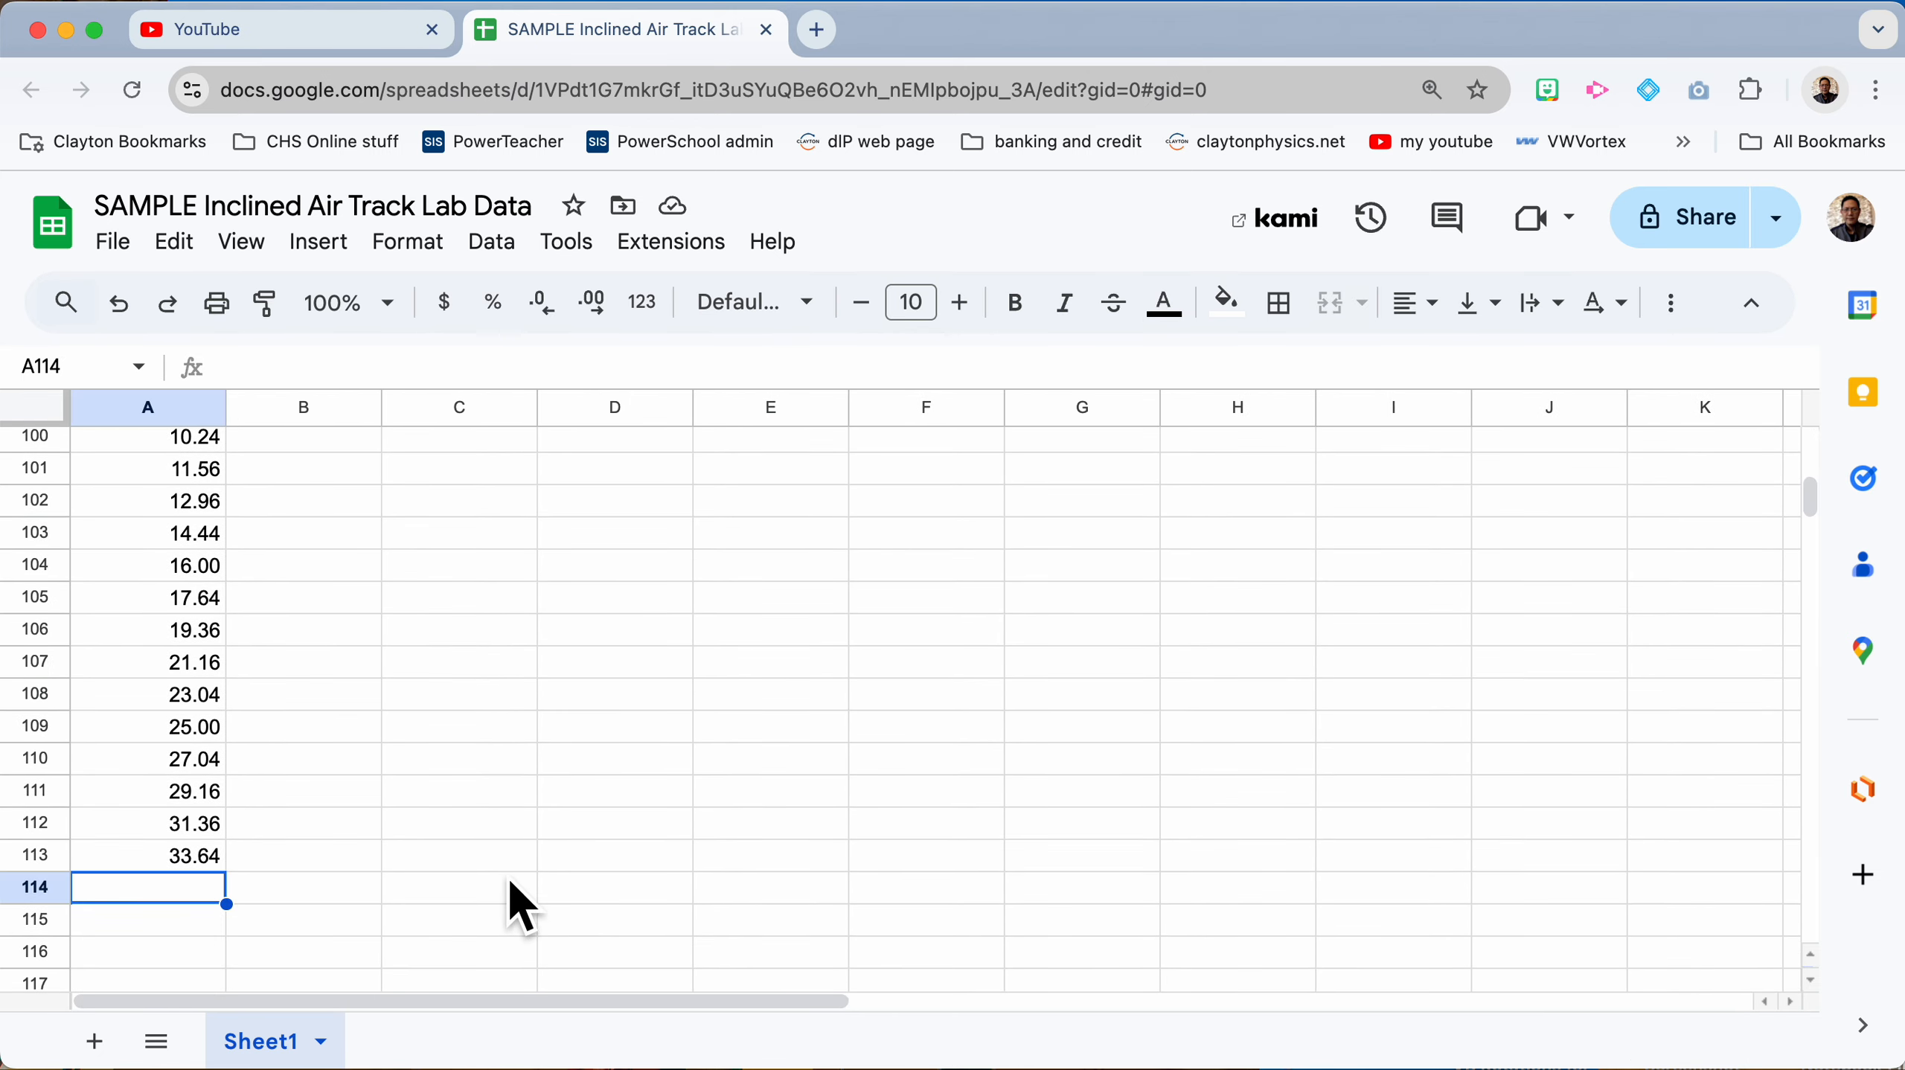
right_click(189, 924)
mouse_move(540, 513)
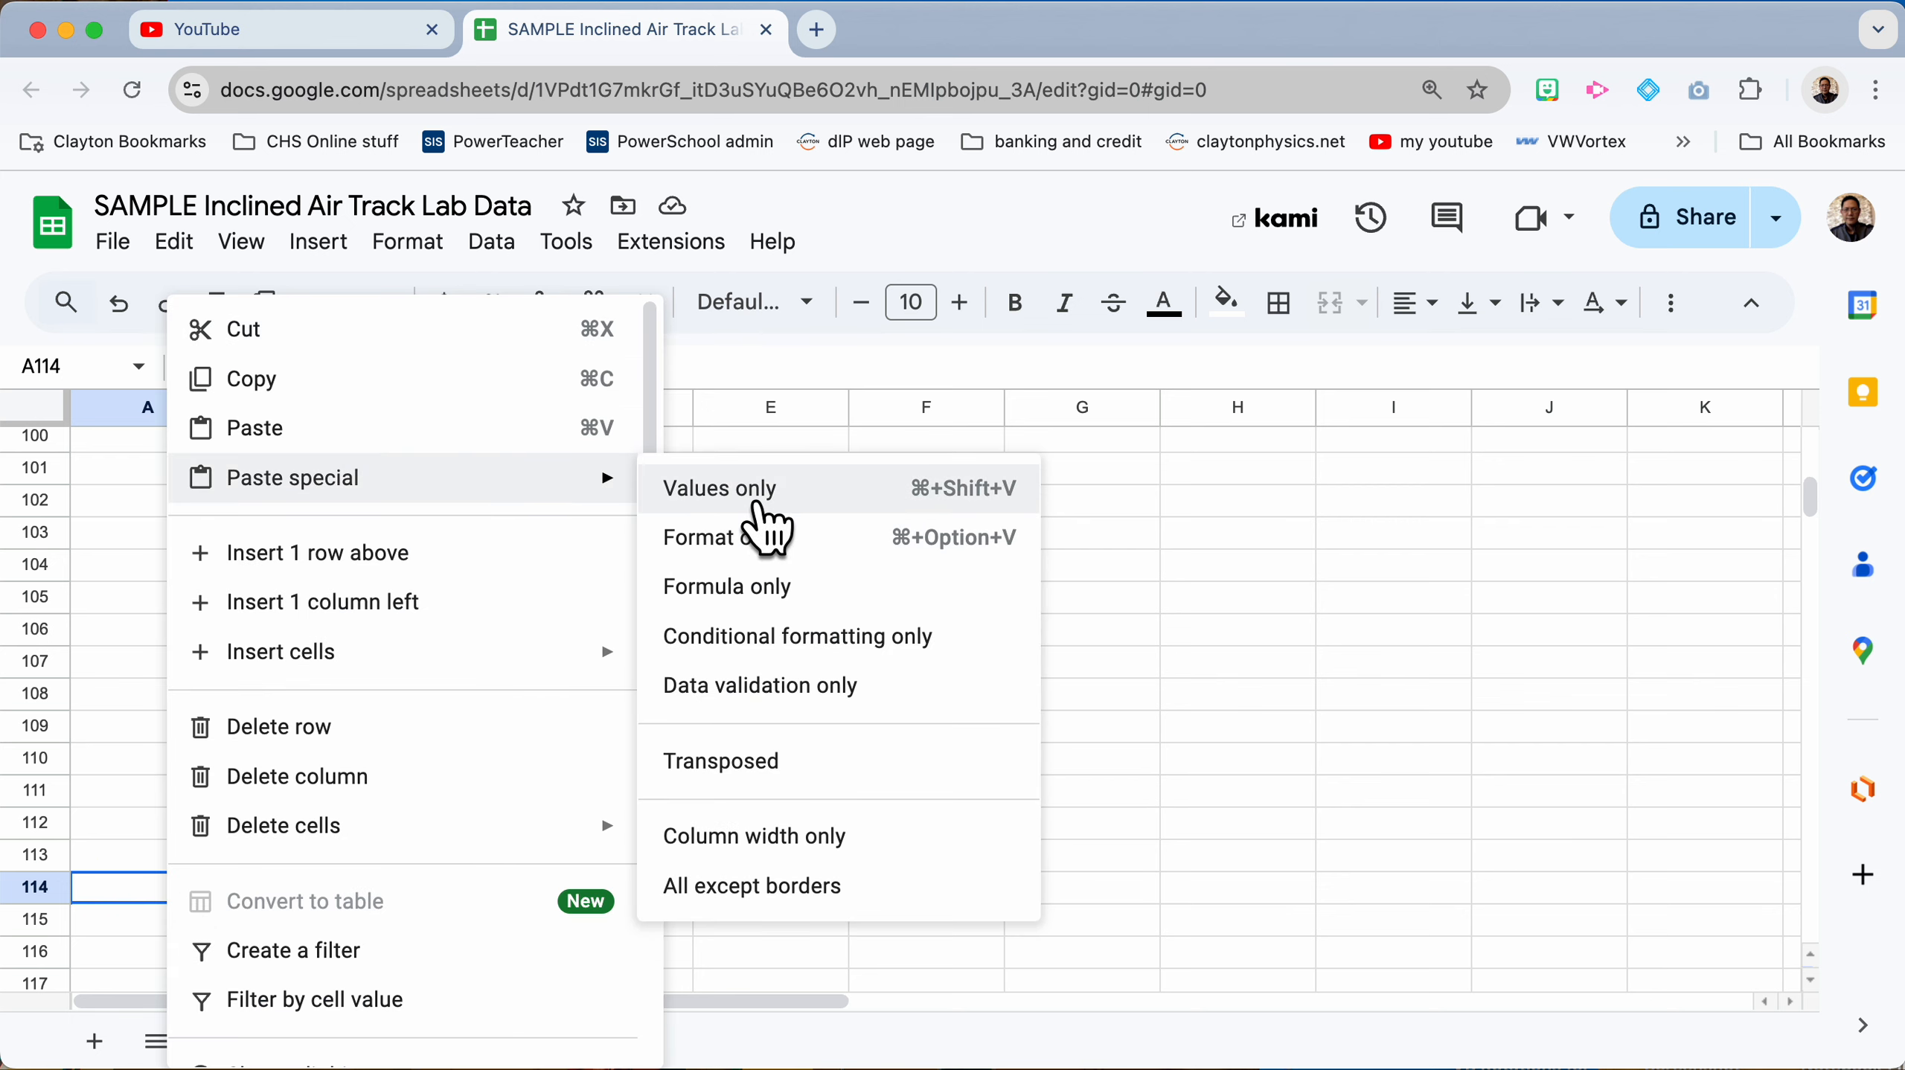
click(758, 504)
click(313, 723)
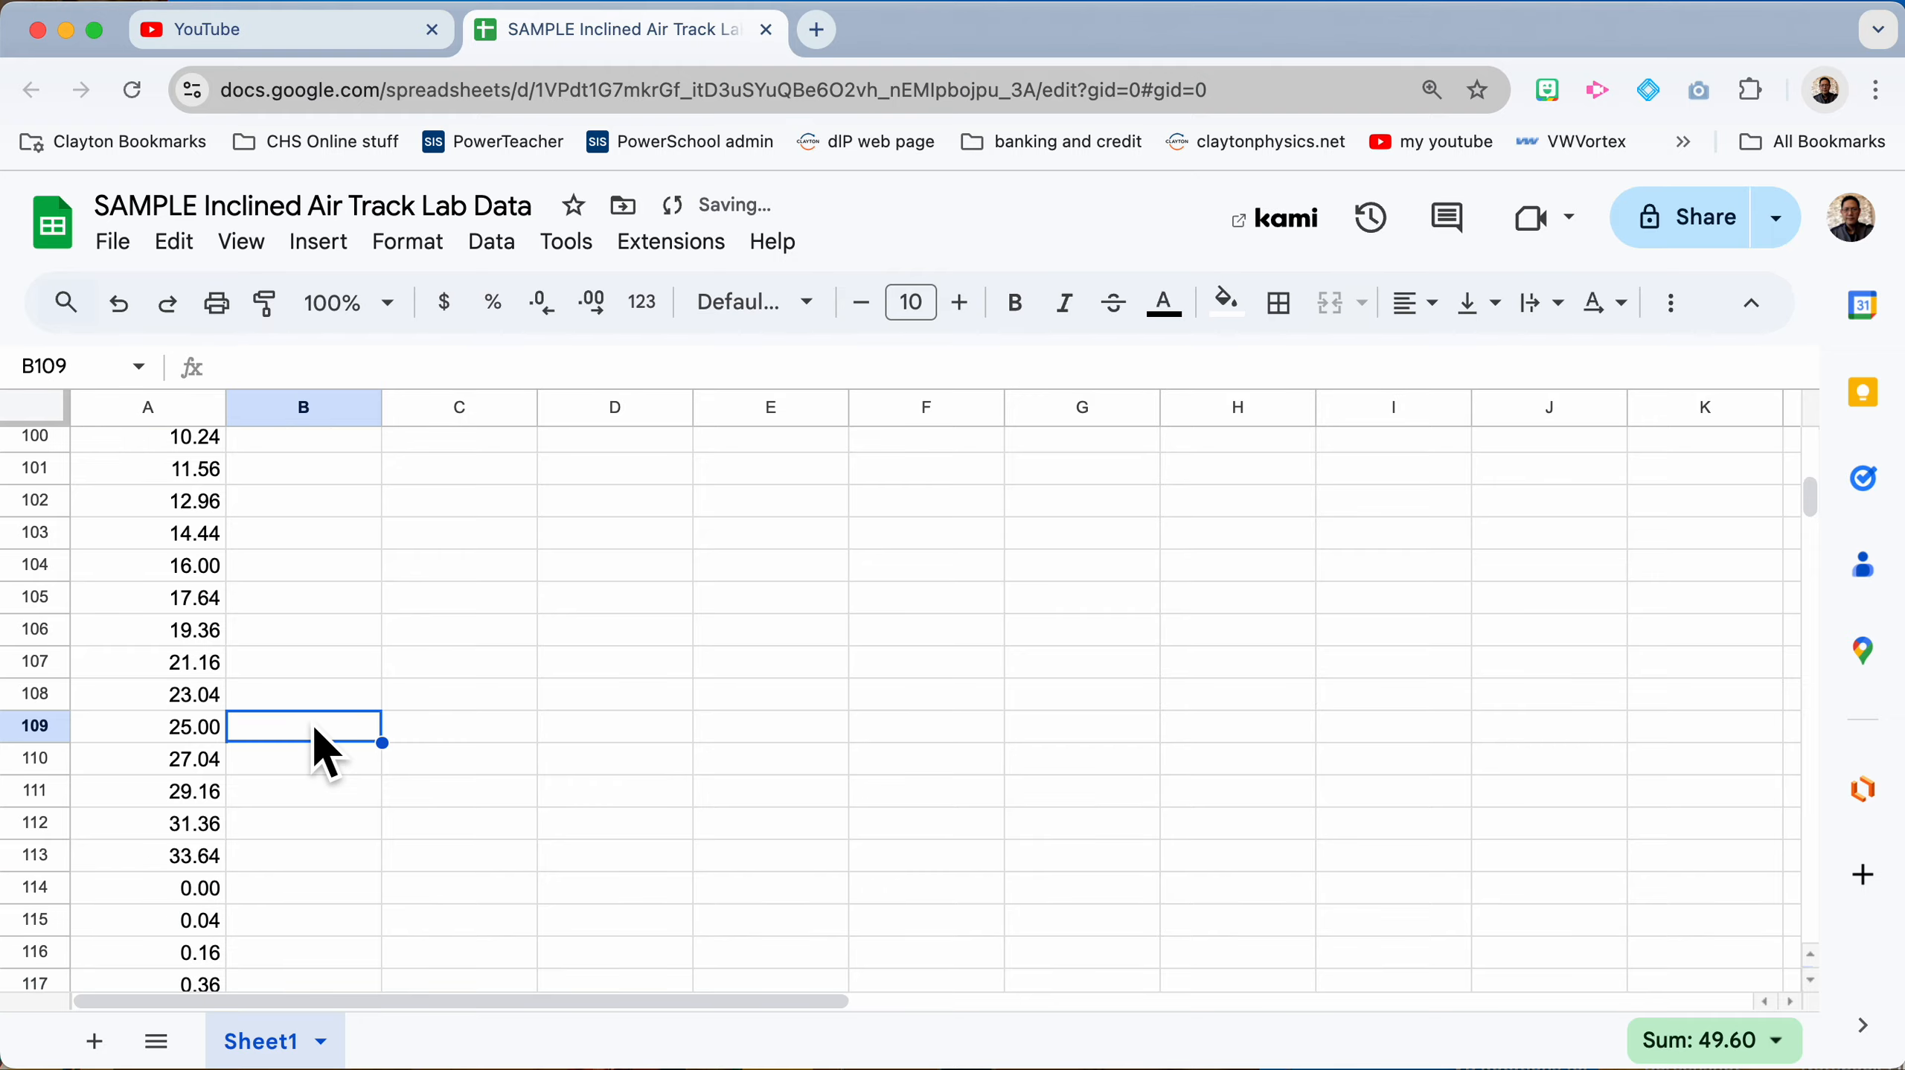
Step: Copy the low-incline "position (cm)" column with its header, D2:D32
scroll(312, 724, up, 10)
scroll(304, 714, down, 2)
scroll(304, 715, up, 20)
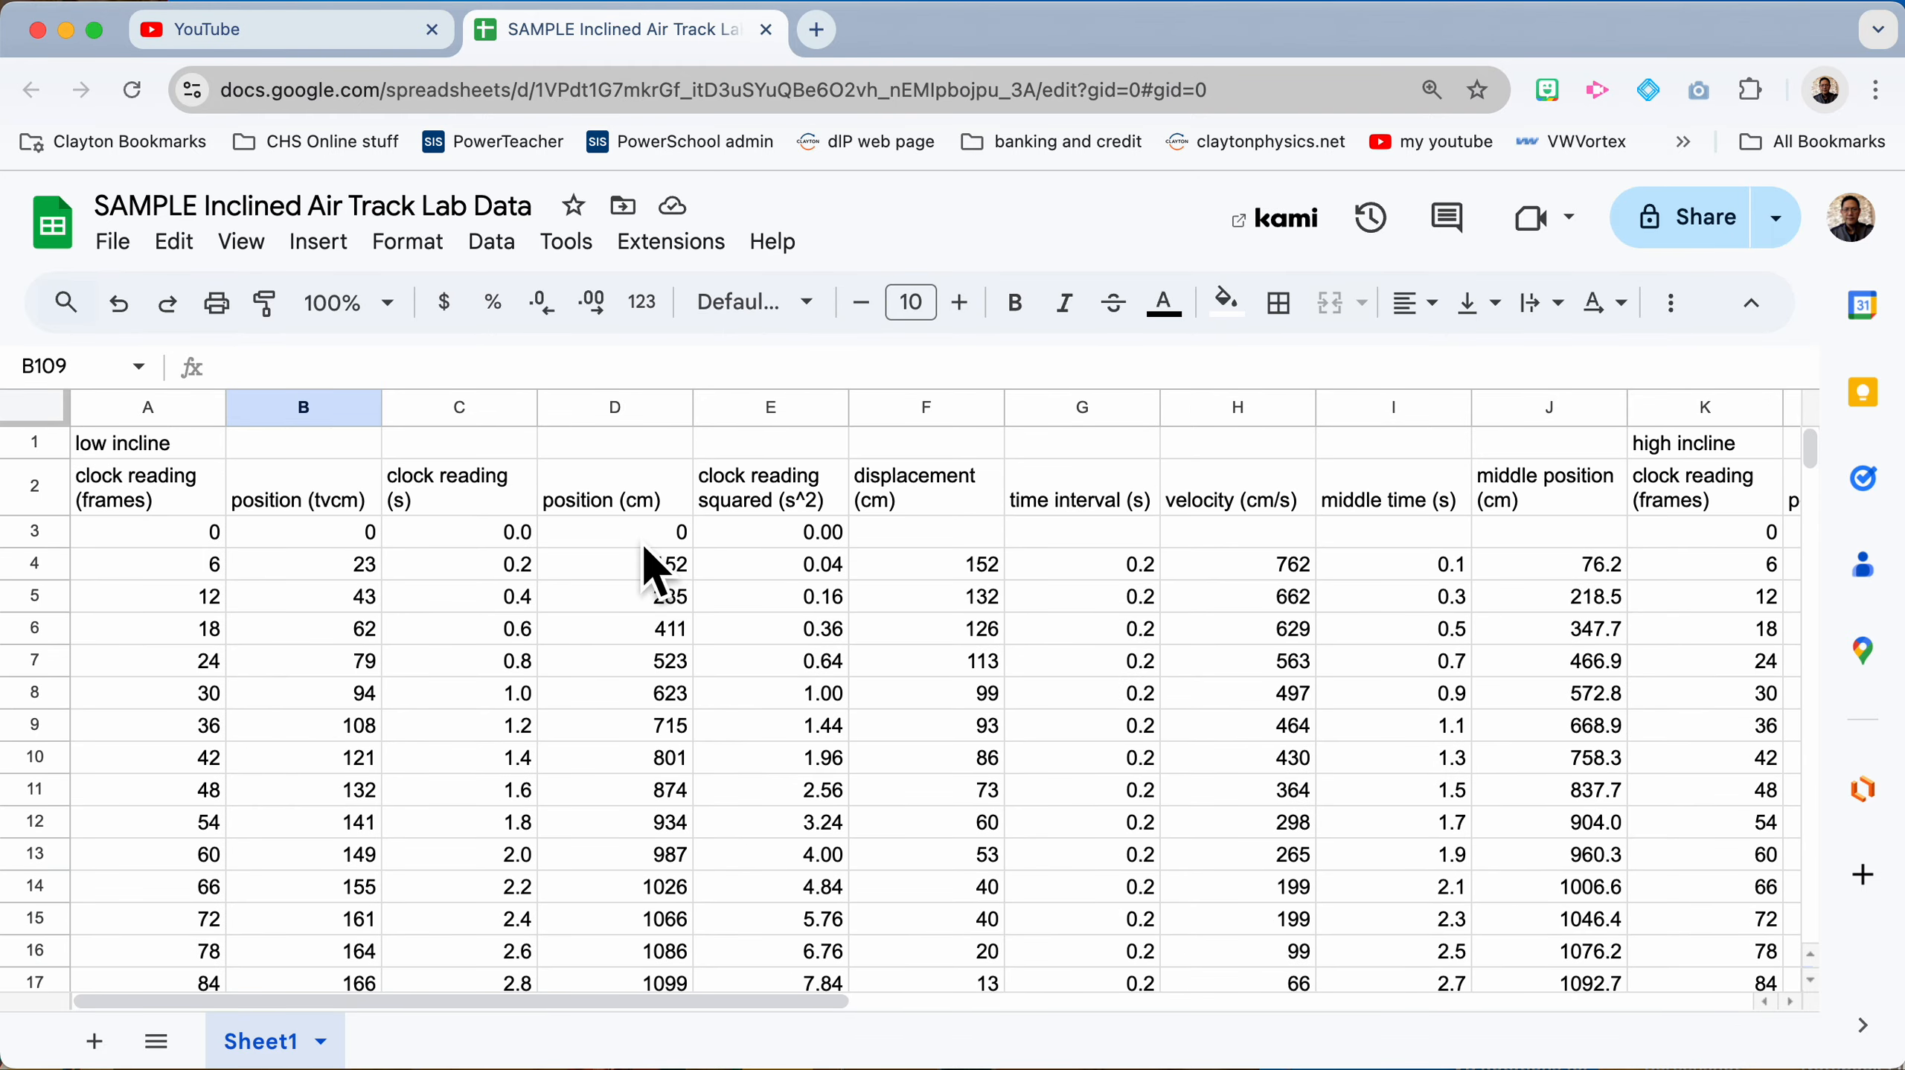
drag(642, 541, 660, 774)
drag(616, 501, 622, 858)
scroll(629, 841, down, 3)
scroll(625, 799, down, 4)
key(ctrl+c)
Step: Paste the copied low-incline positions as values only beside the squared clock readings, starting at B83
scroll(544, 935, down, 20)
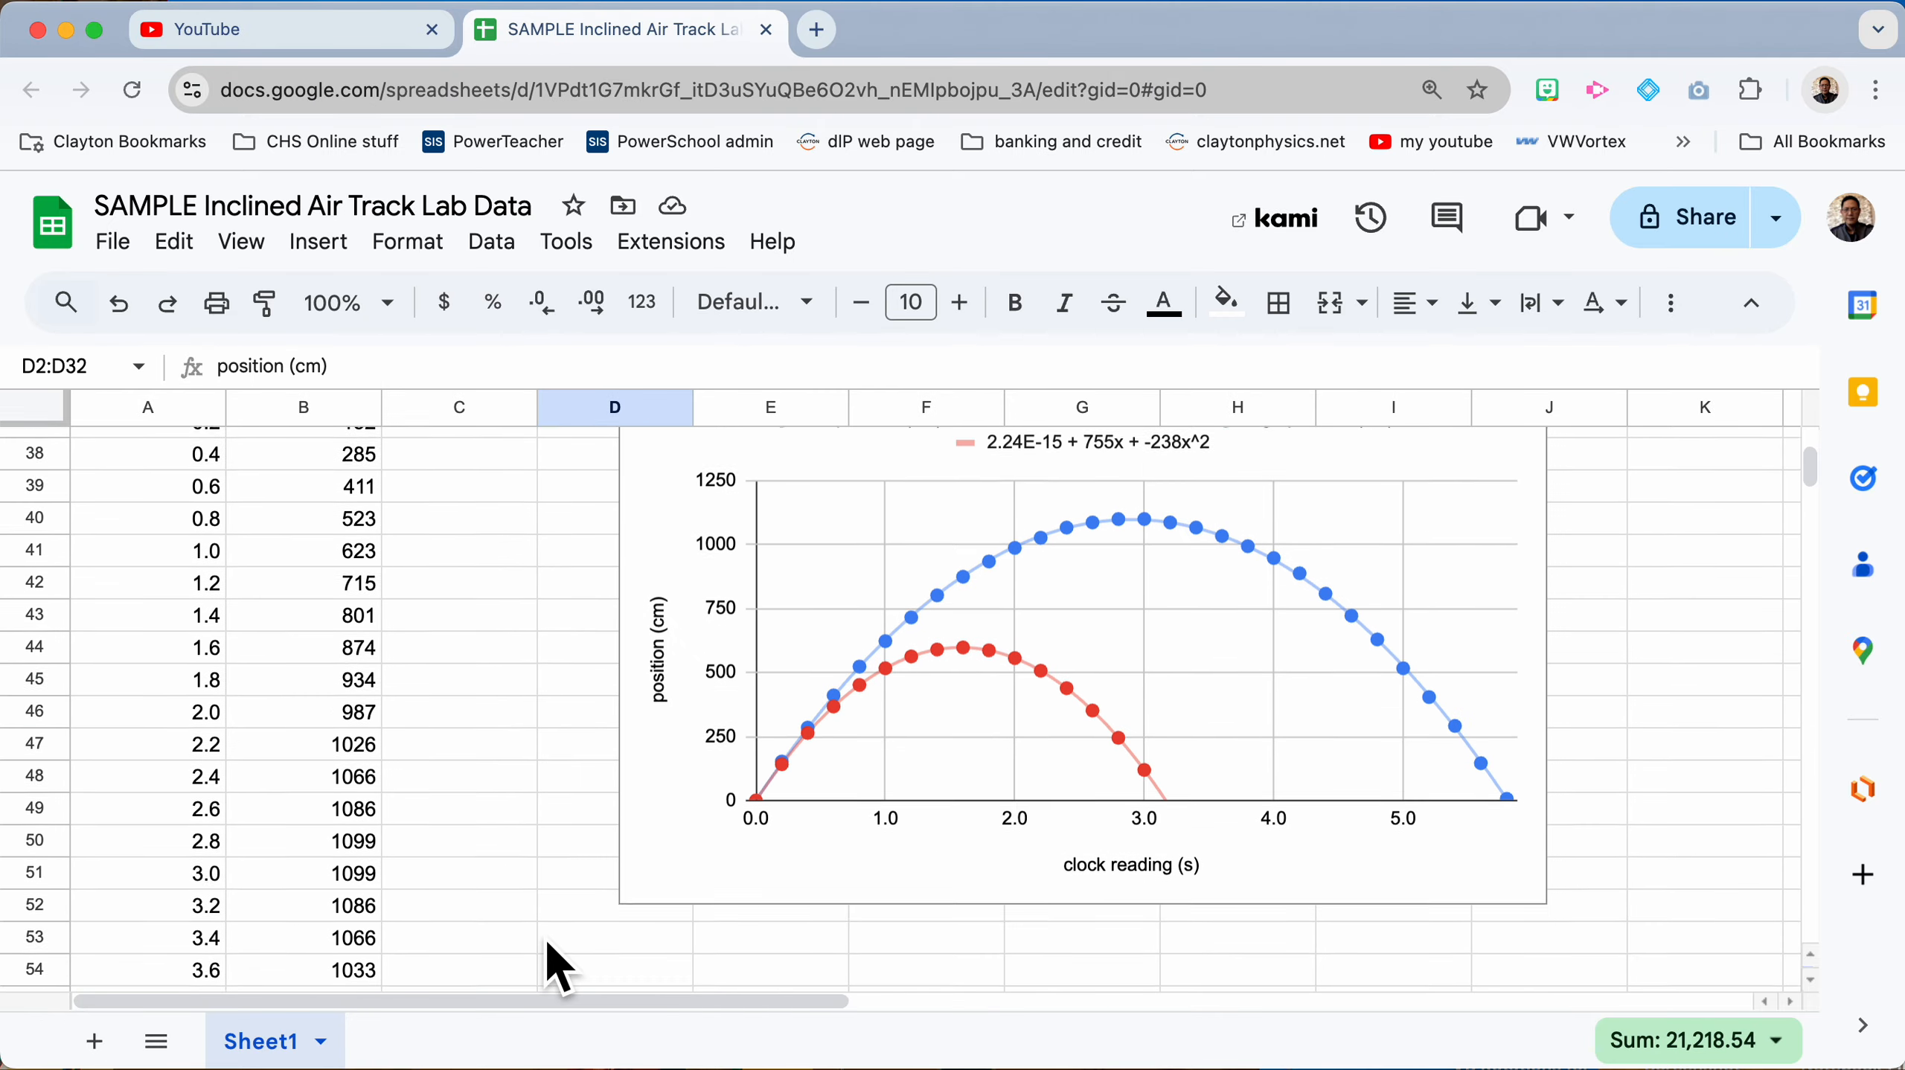
scroll(545, 939, down, 2)
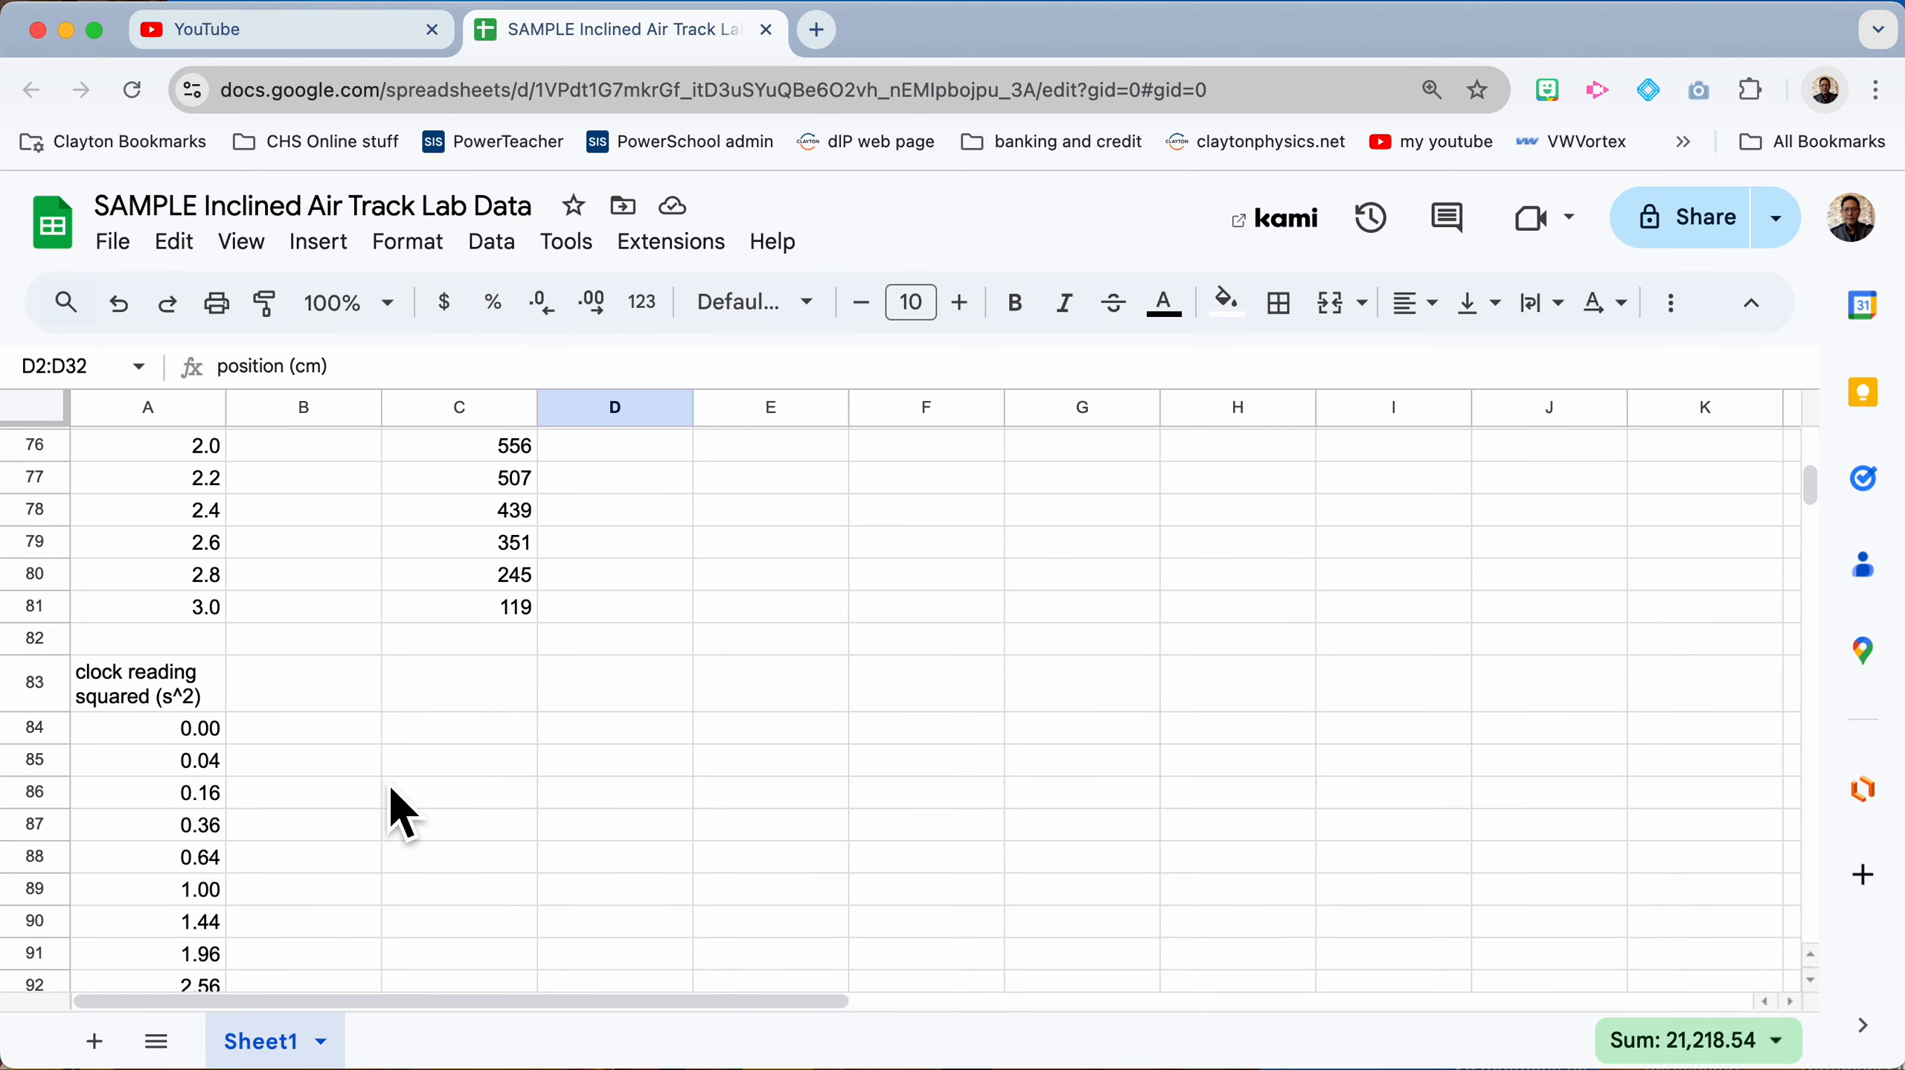
click(345, 736)
click(321, 678)
key(super+v)
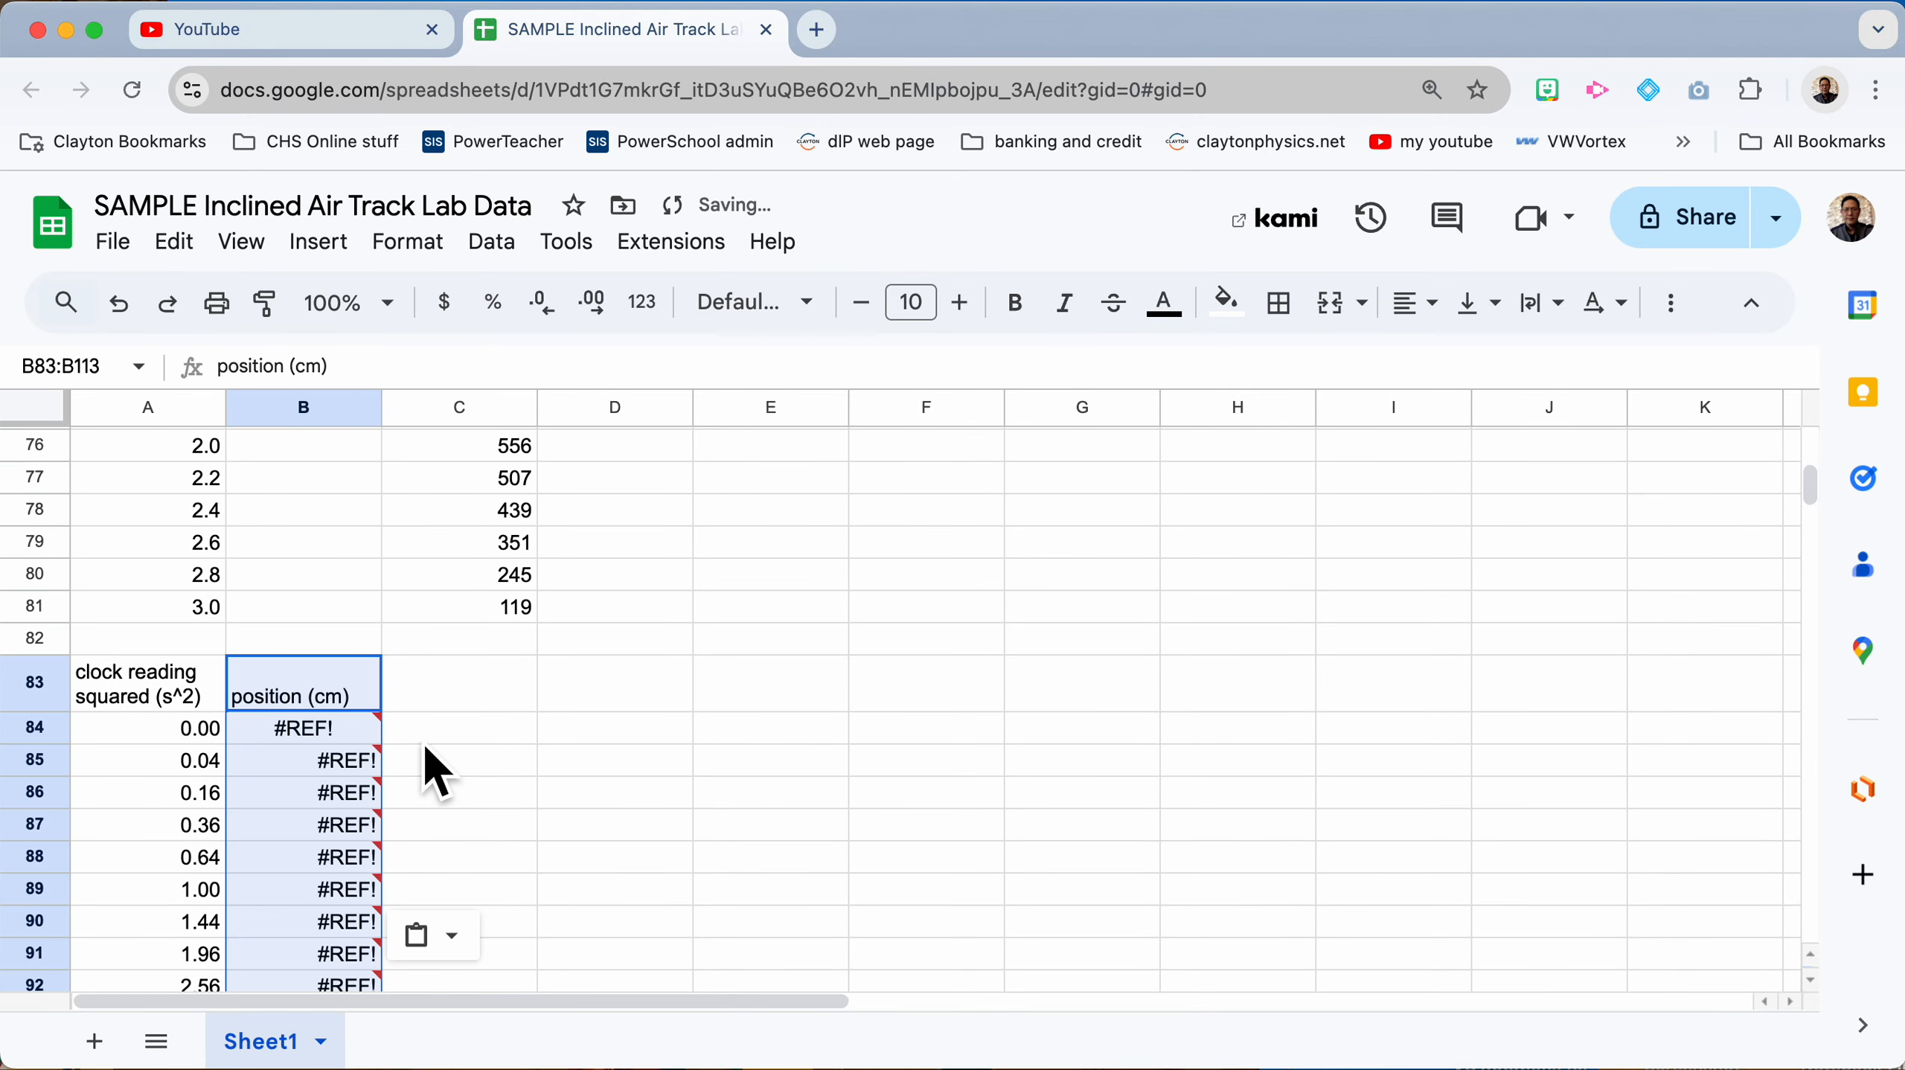
key(super+z)
right_click(321, 701)
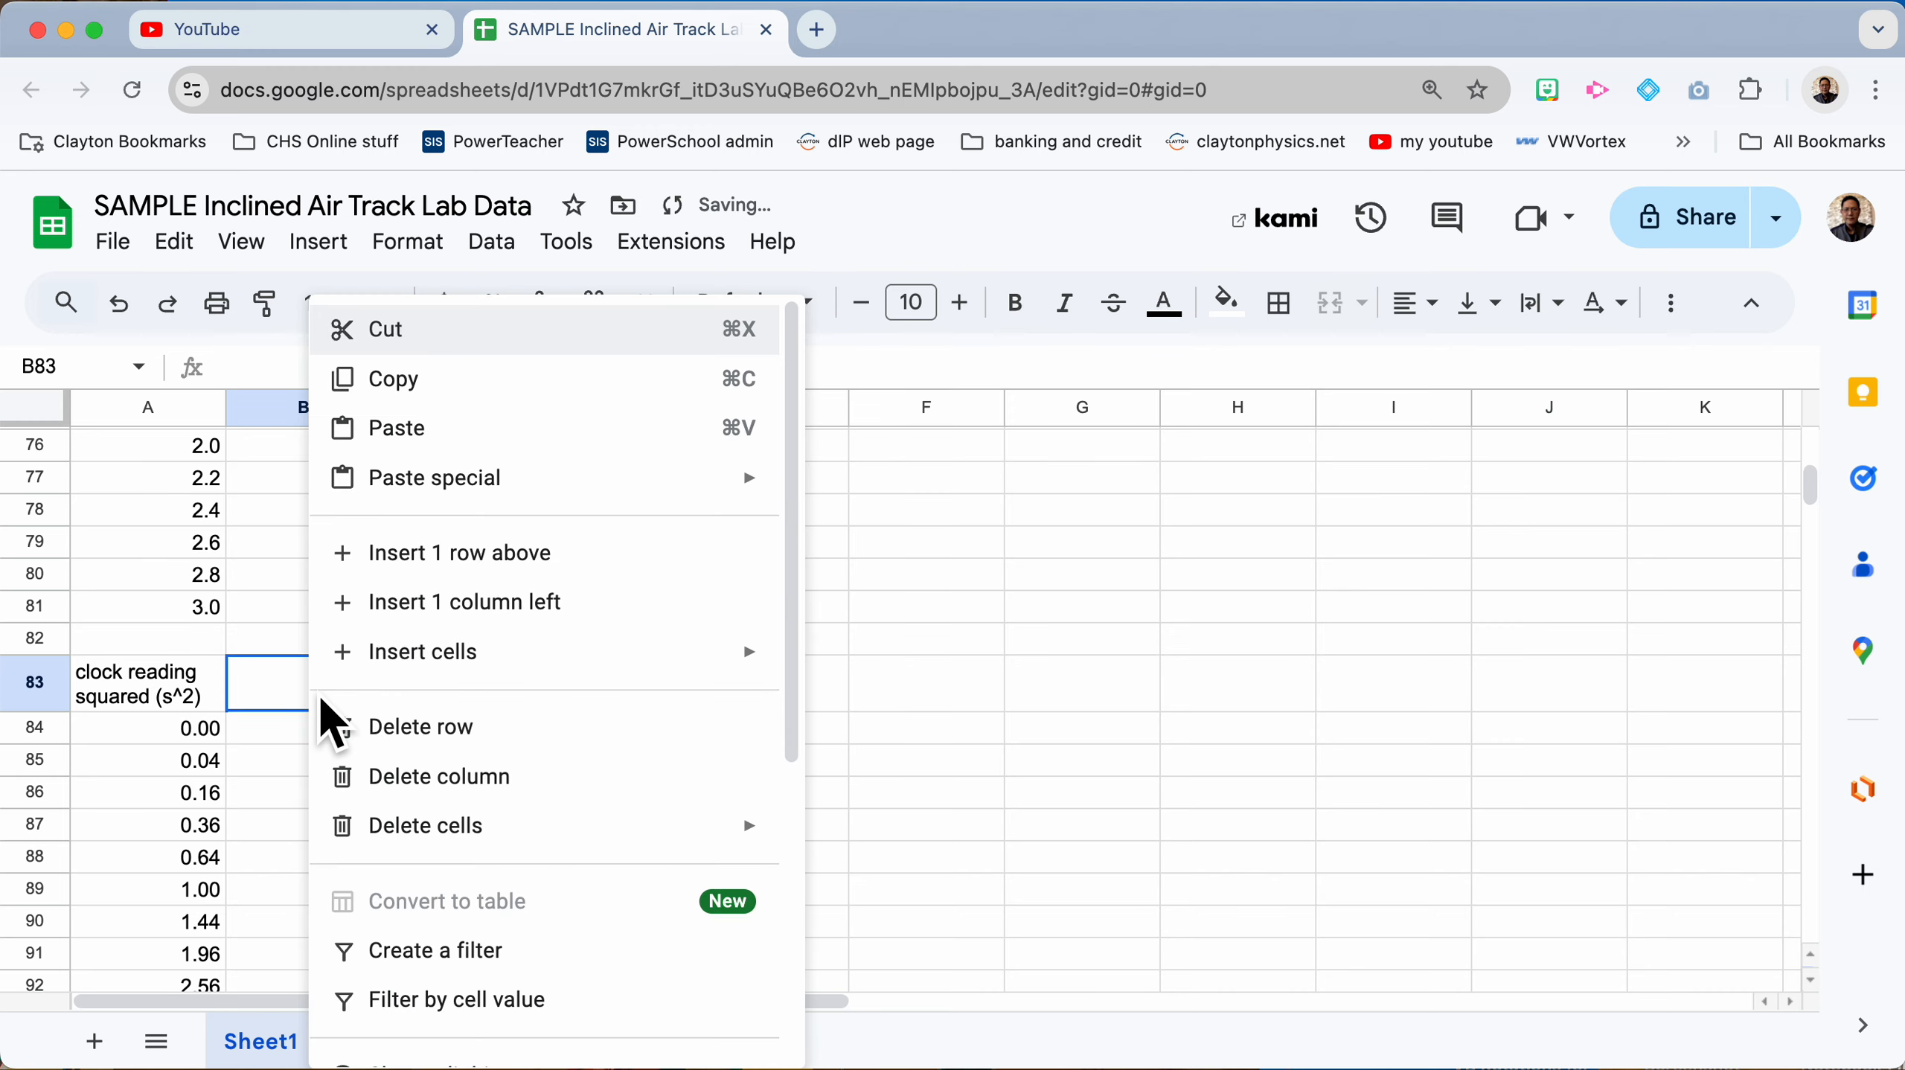
mouse_move(644, 504)
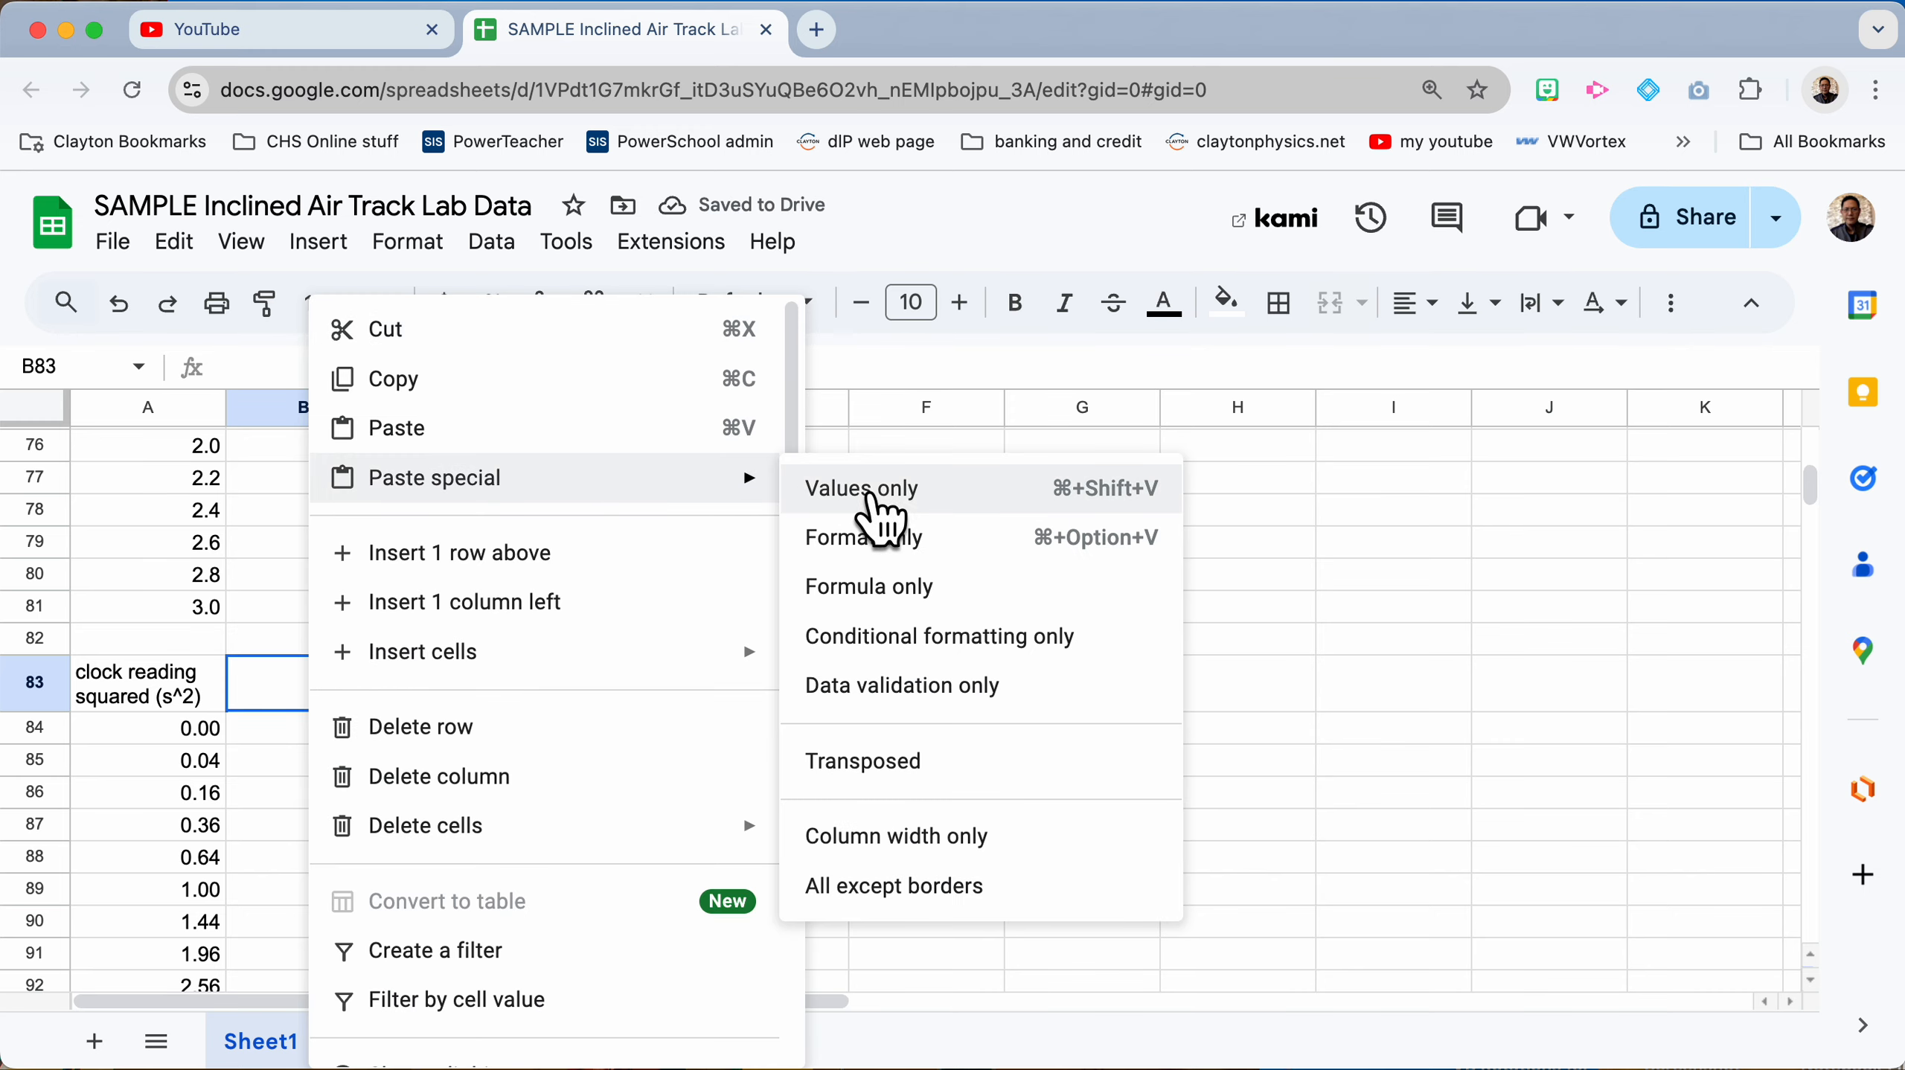
click(892, 495)
Step: Change the header in B83 to "low position (cm)" and enter "high position (cm)" as the header in C83
click(319, 702)
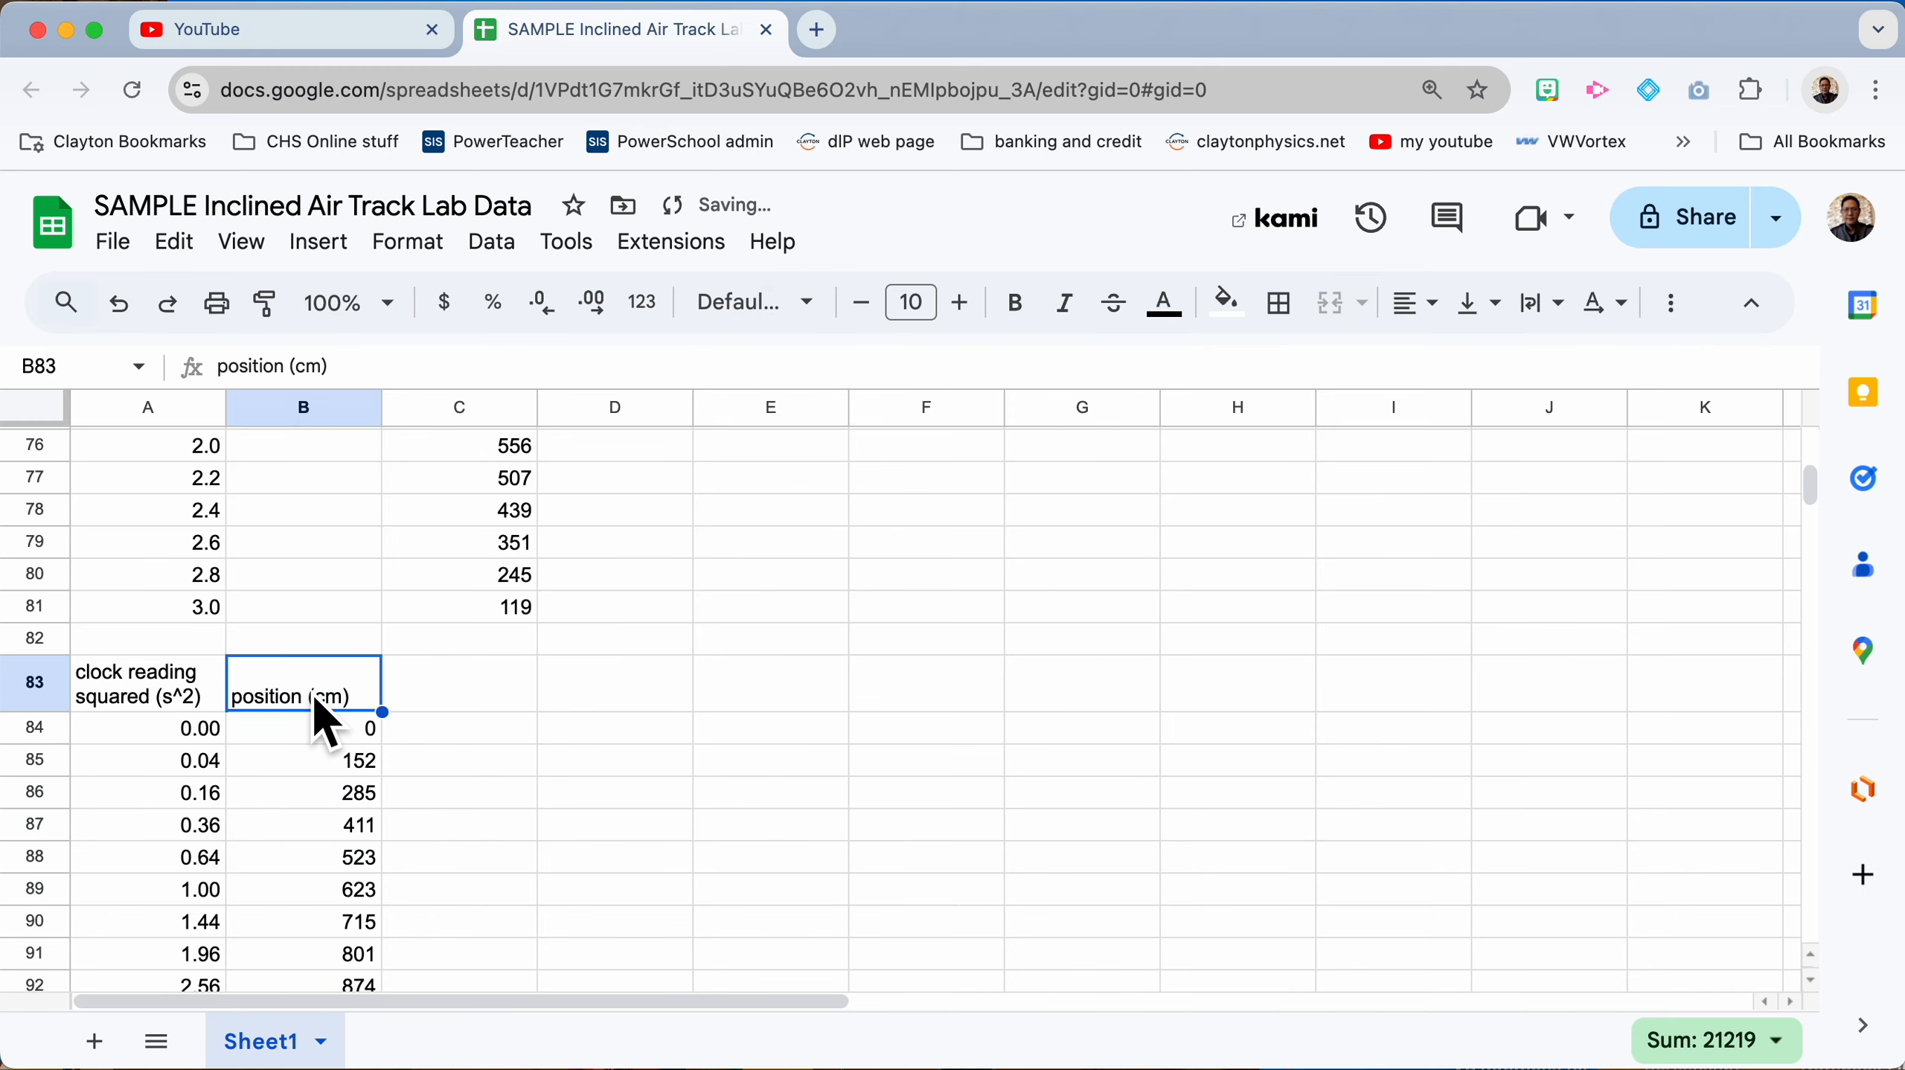
click(225, 375)
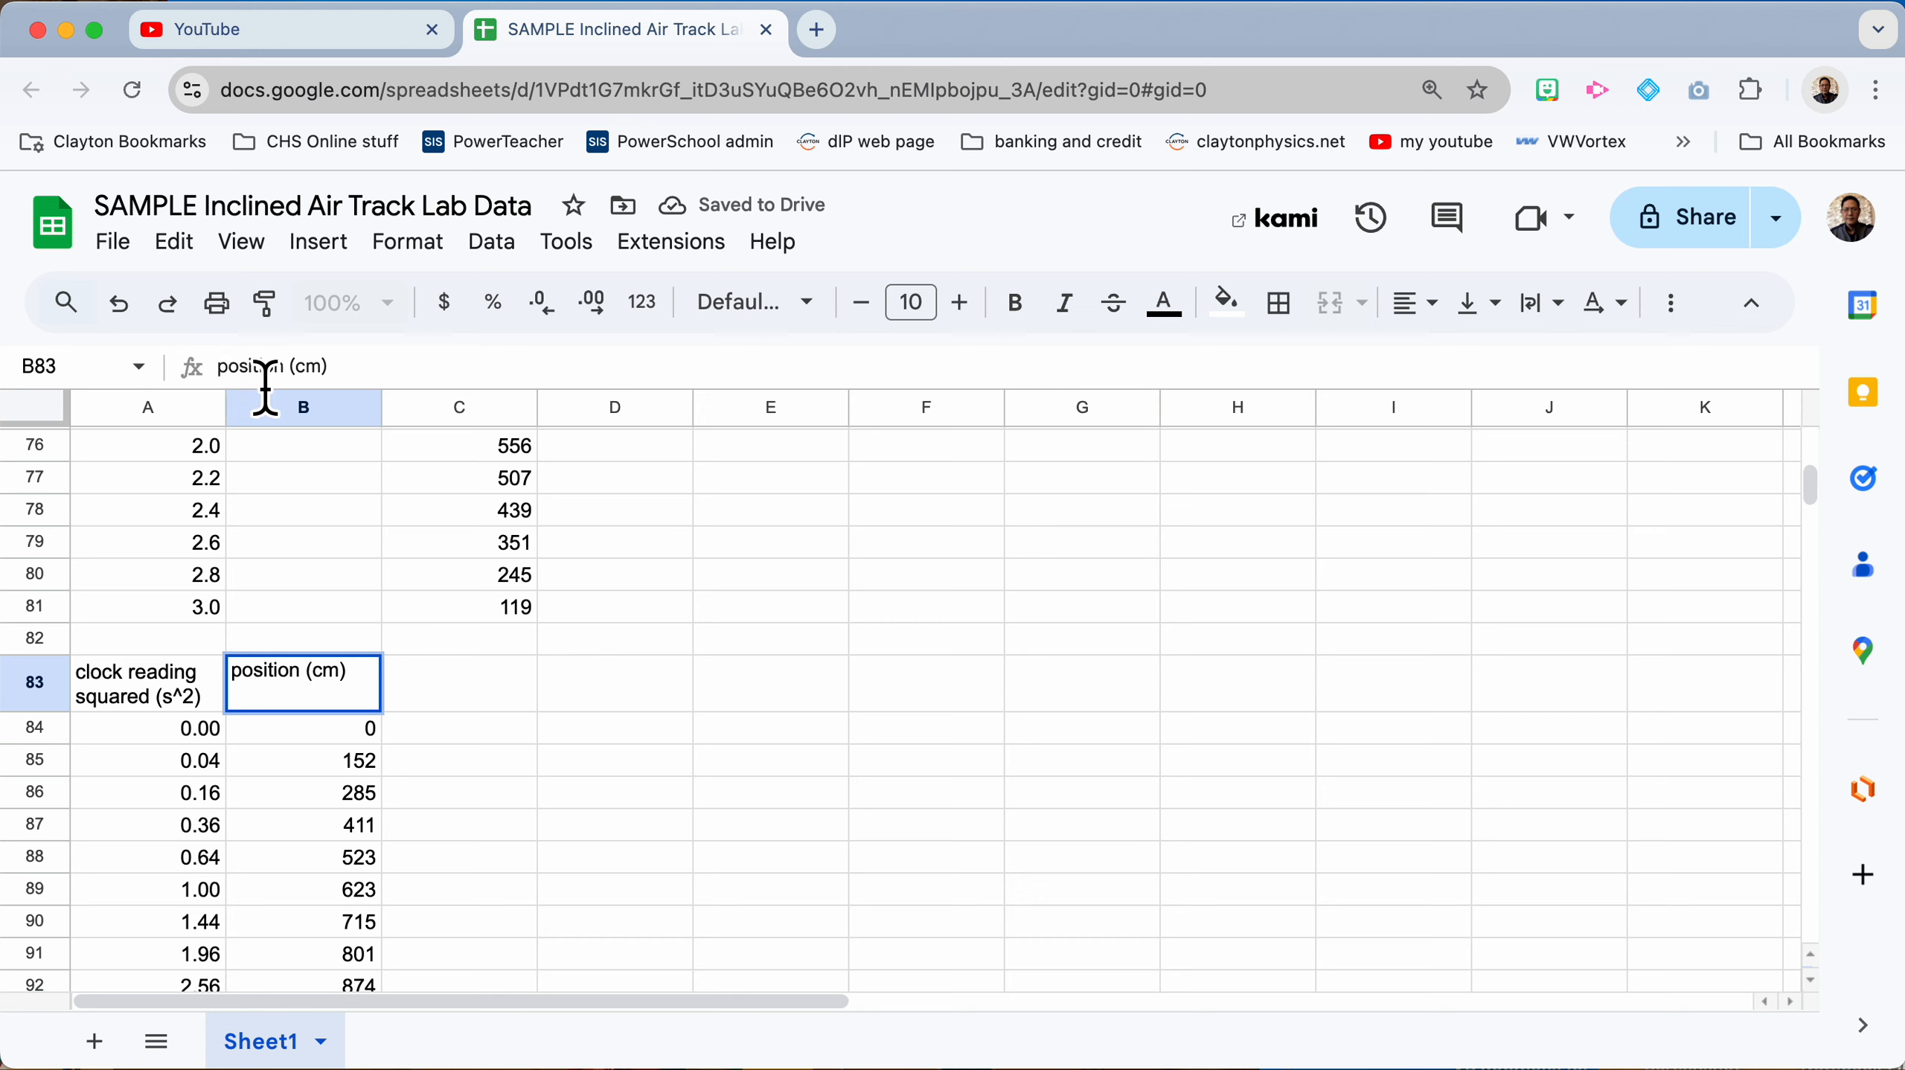
text(low)
key(Return)
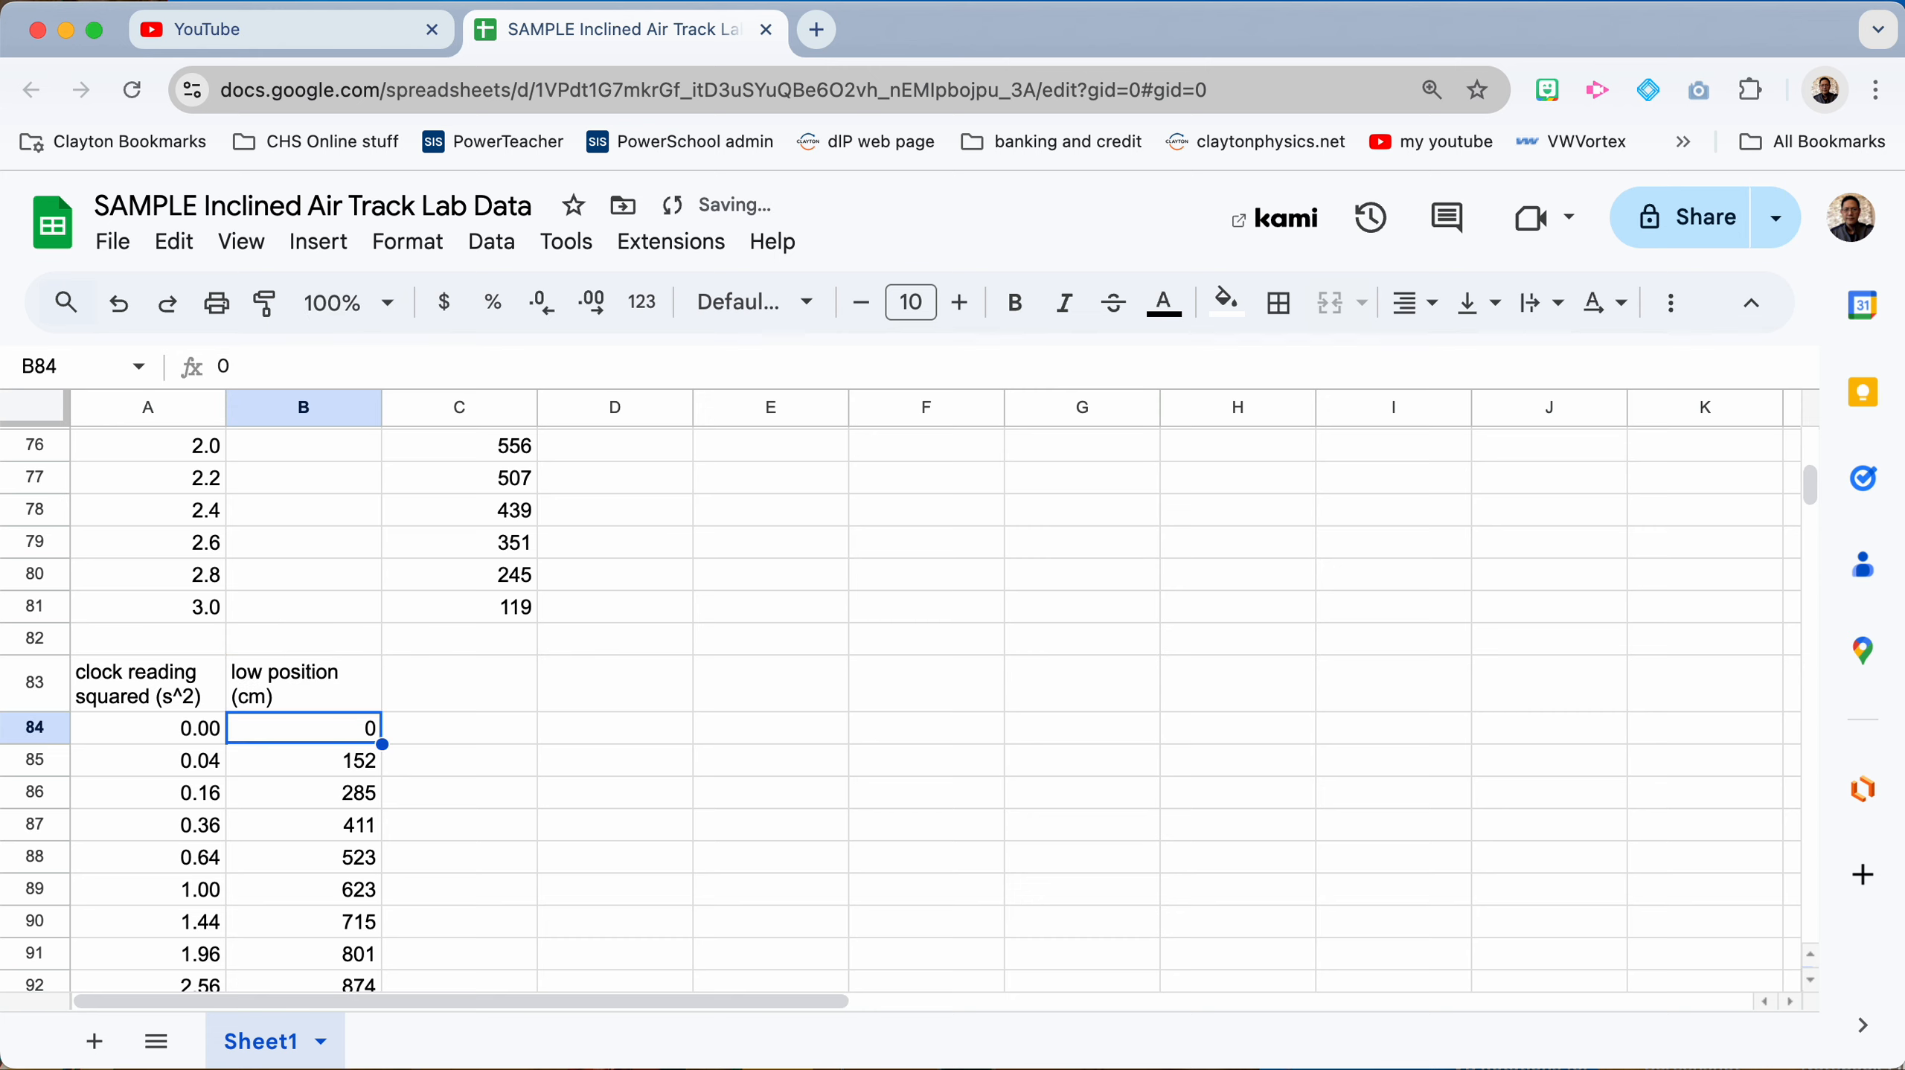
key(Up)
key(Right)
text(high)
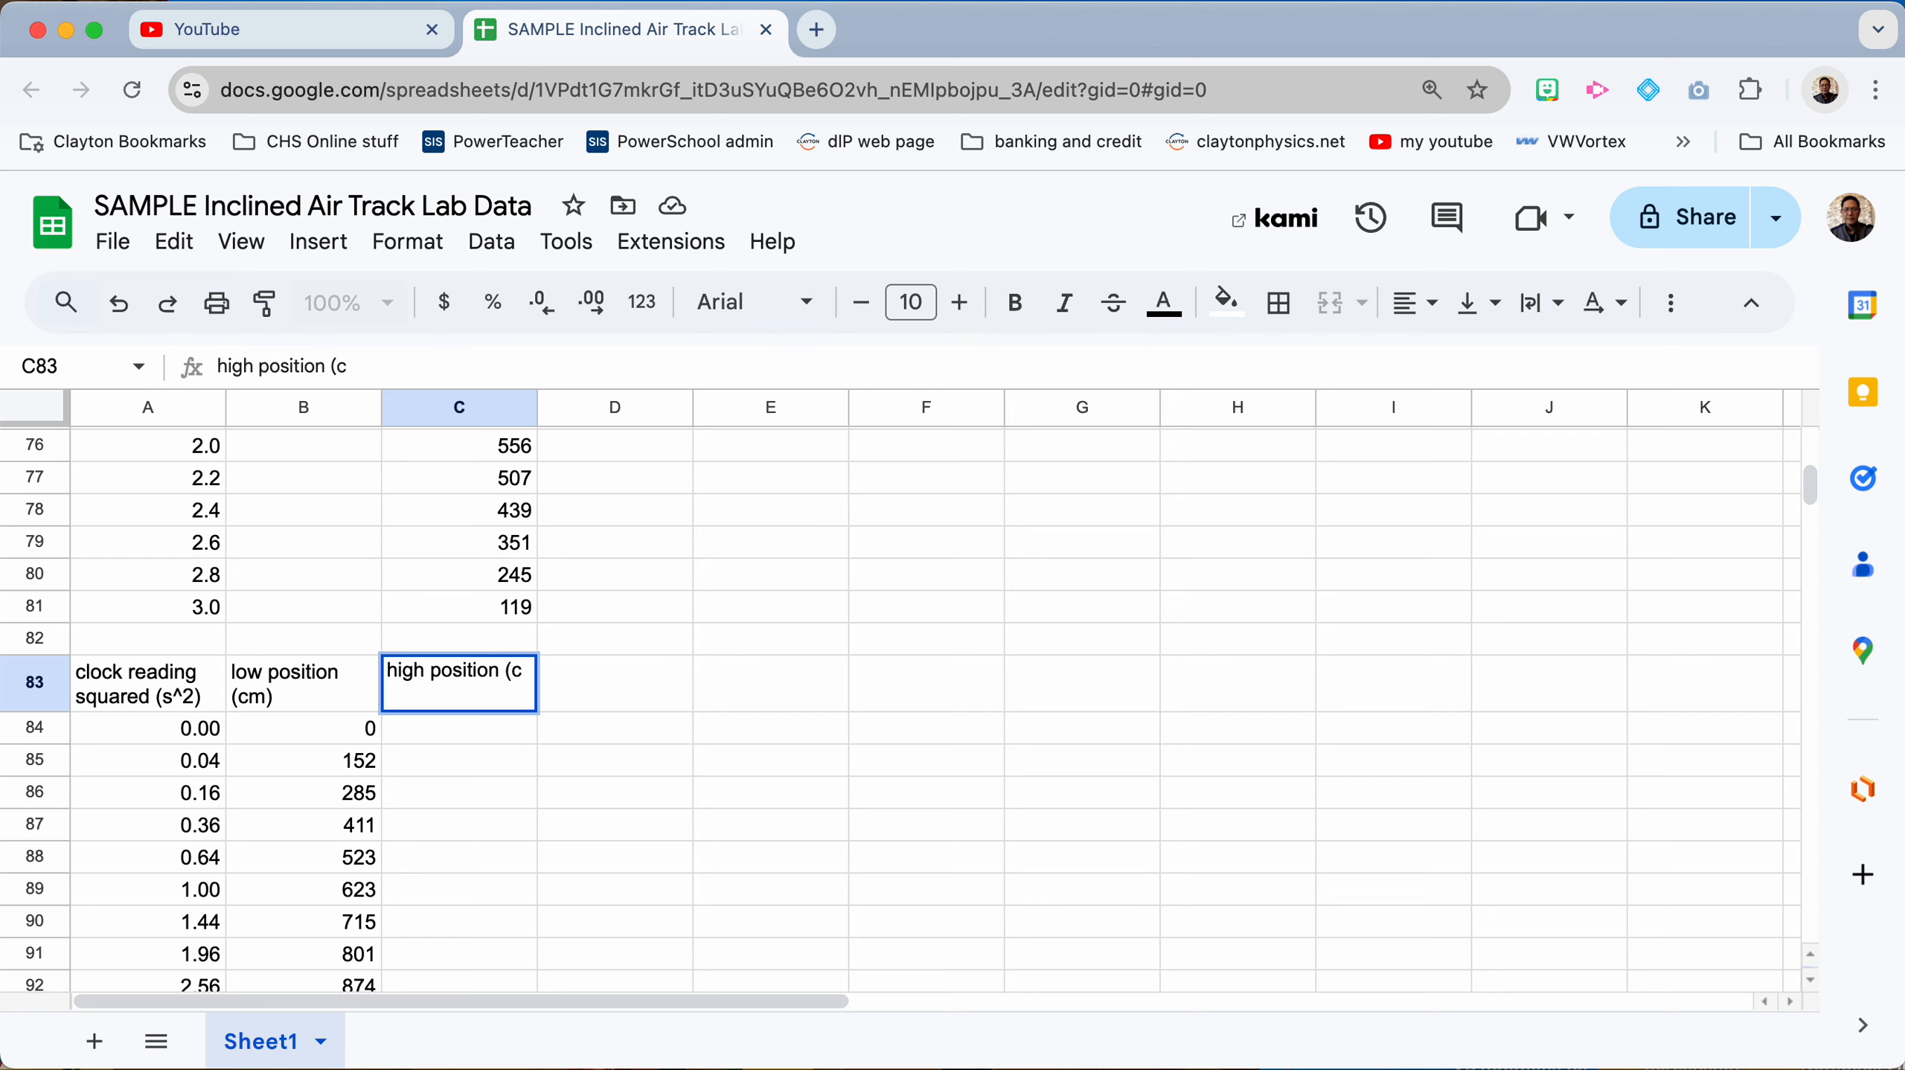
key(Return)
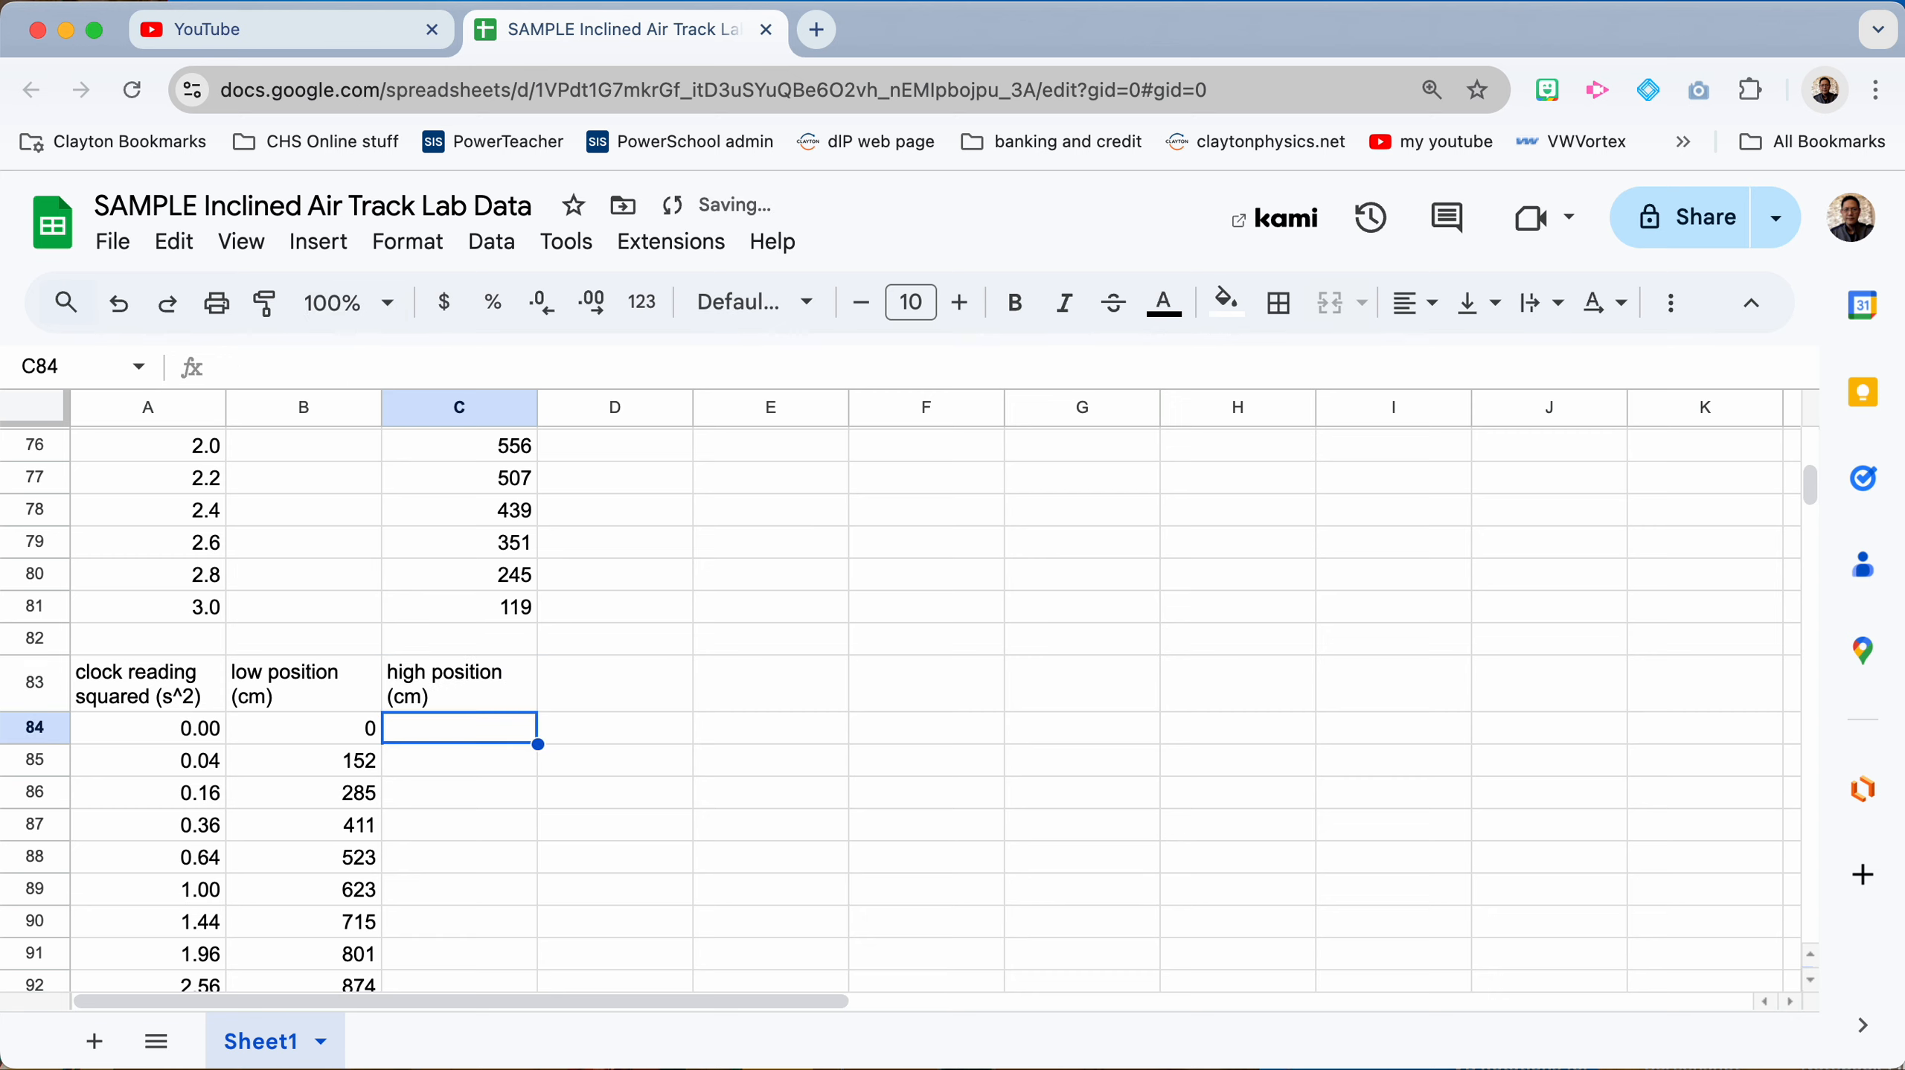
Step: Copy the high-incline "position (cm)" values without the header, N3:N18
scroll(592, 689, up, 20)
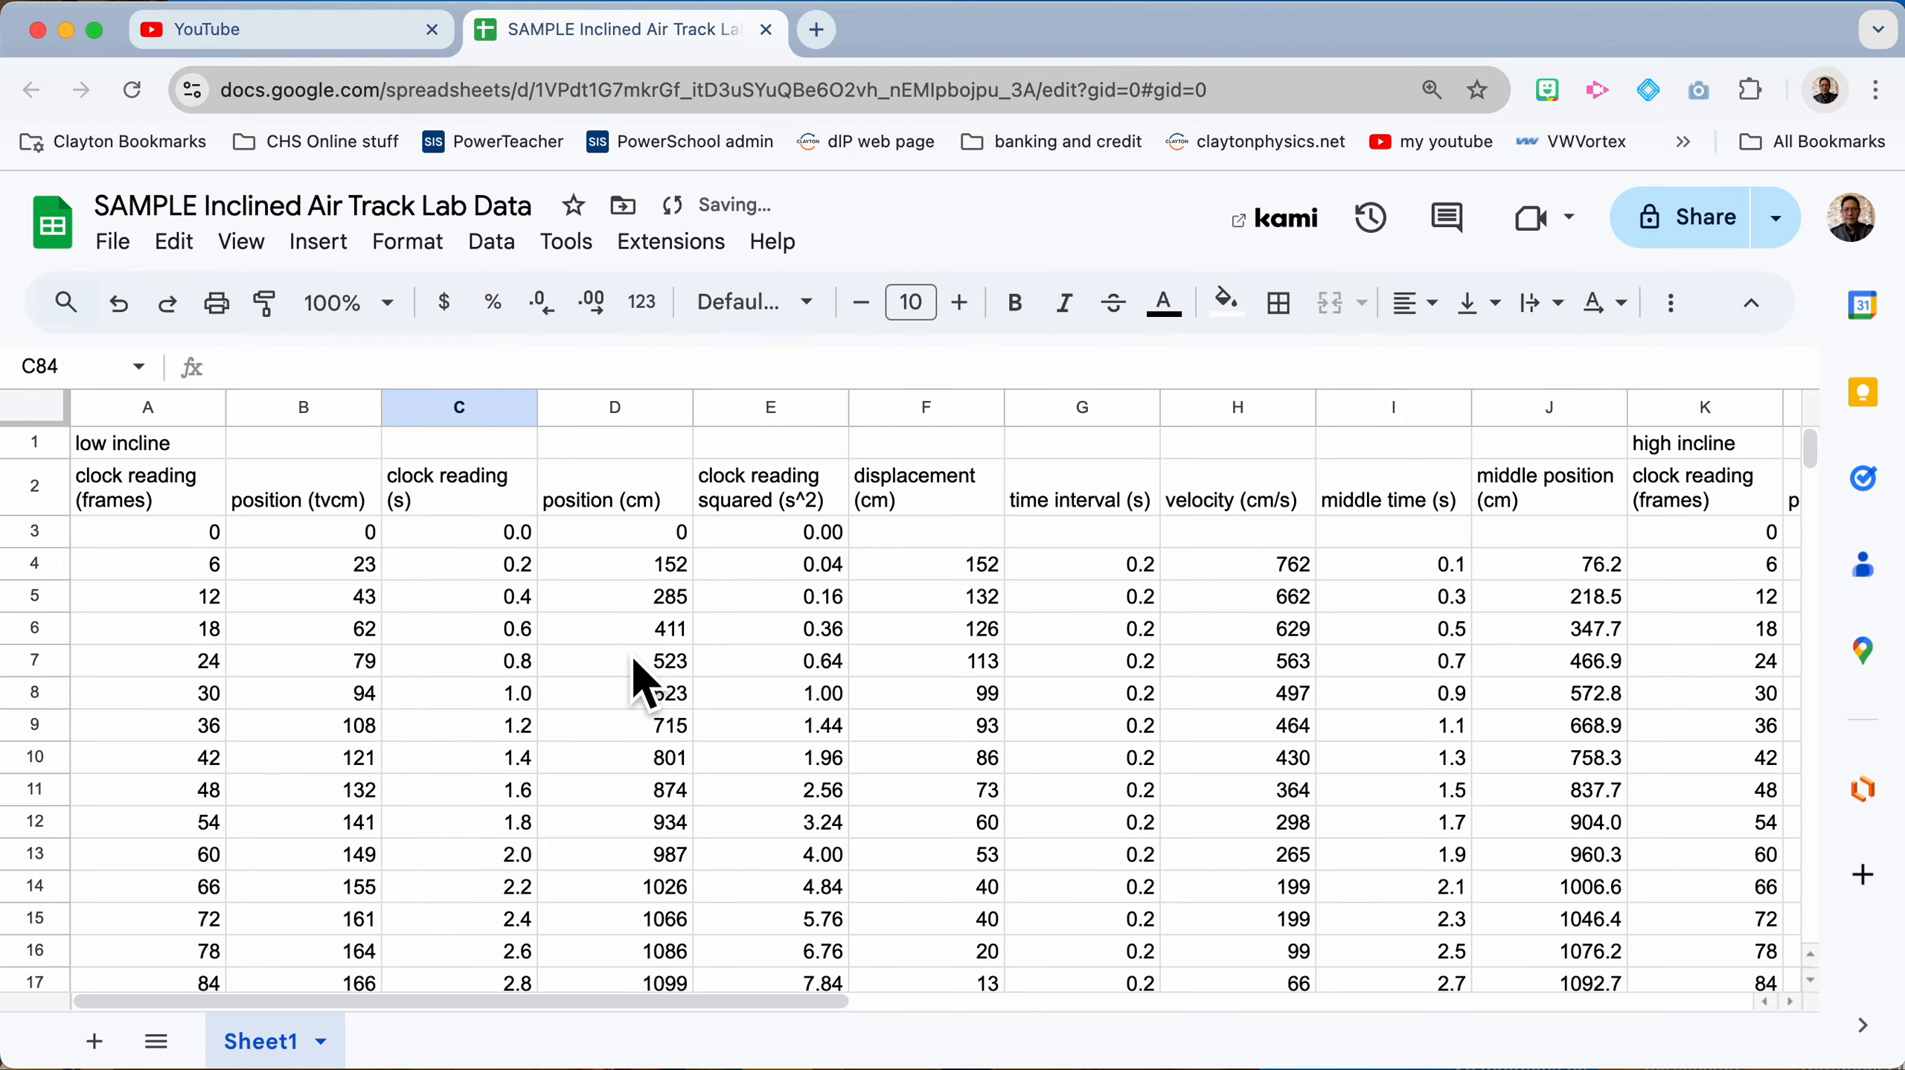
scroll(920, 633, right, 10)
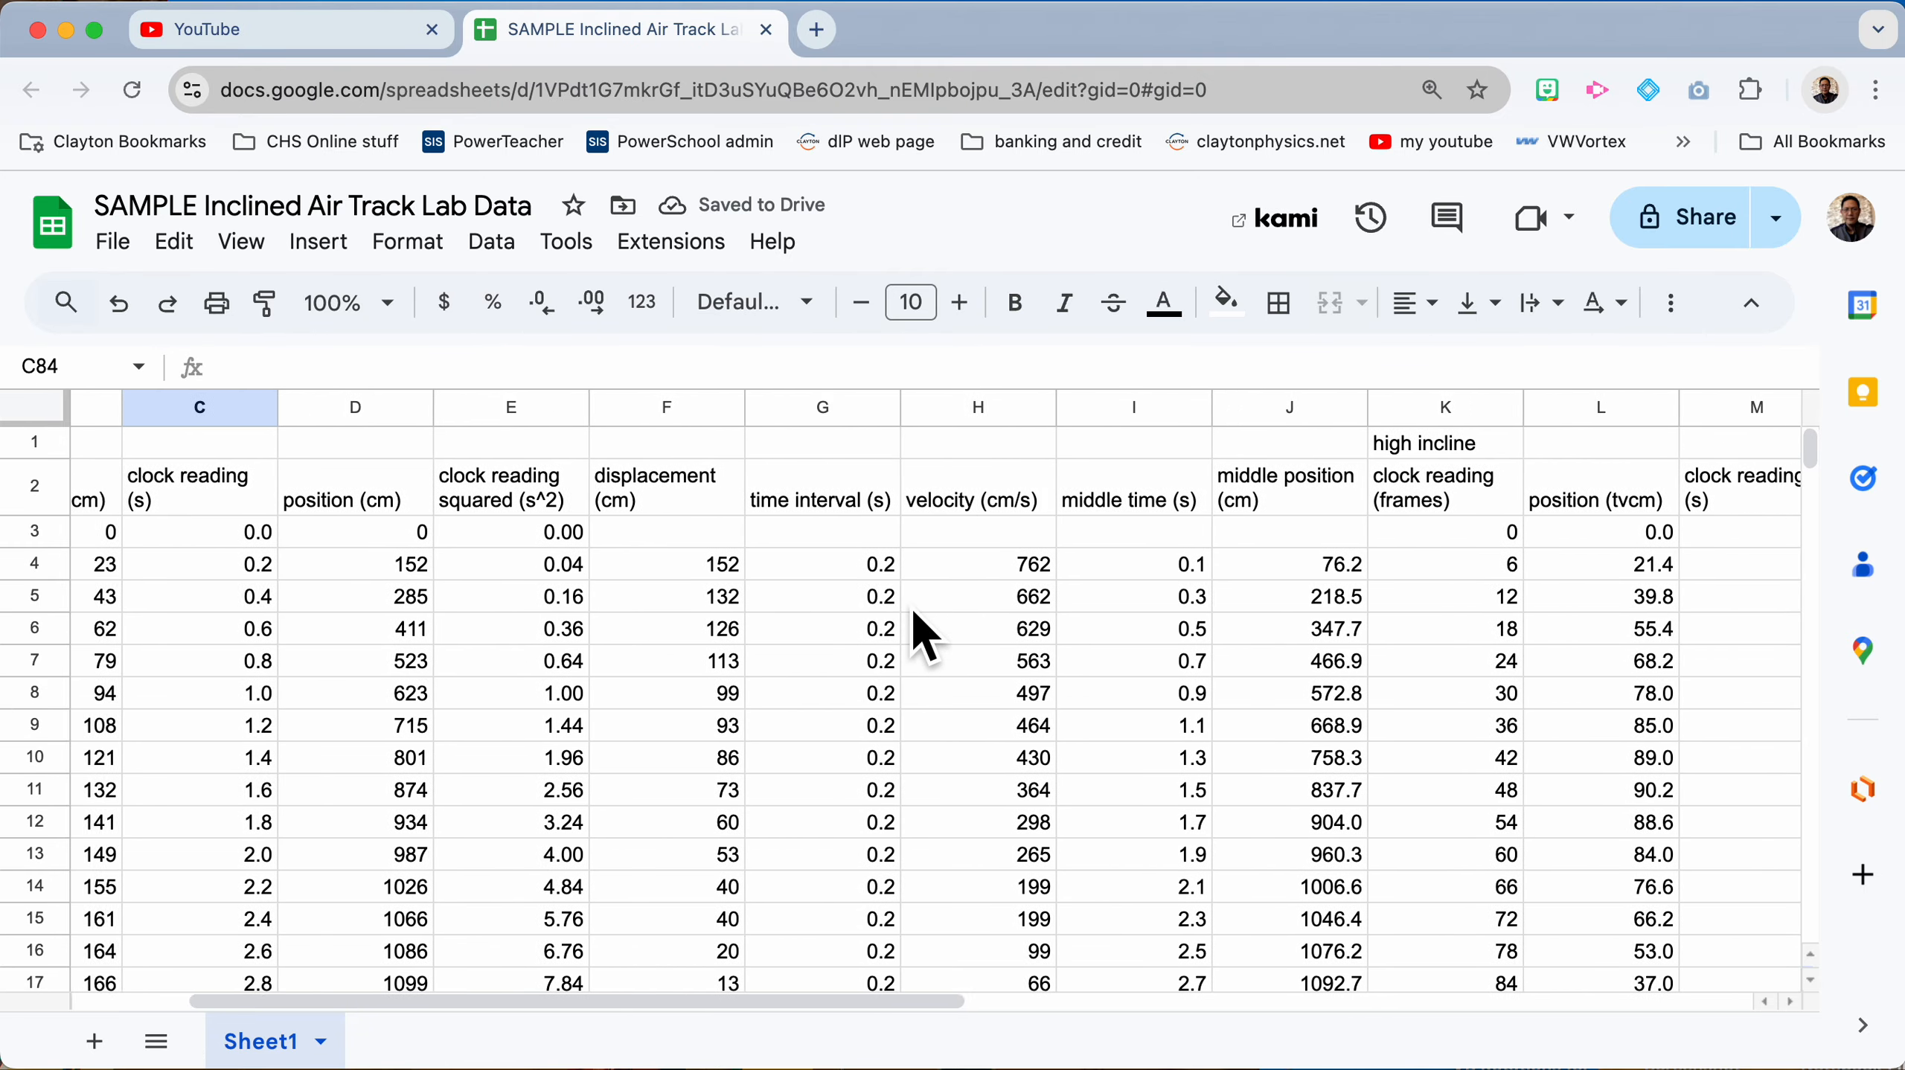
scroll(914, 614, right, 2)
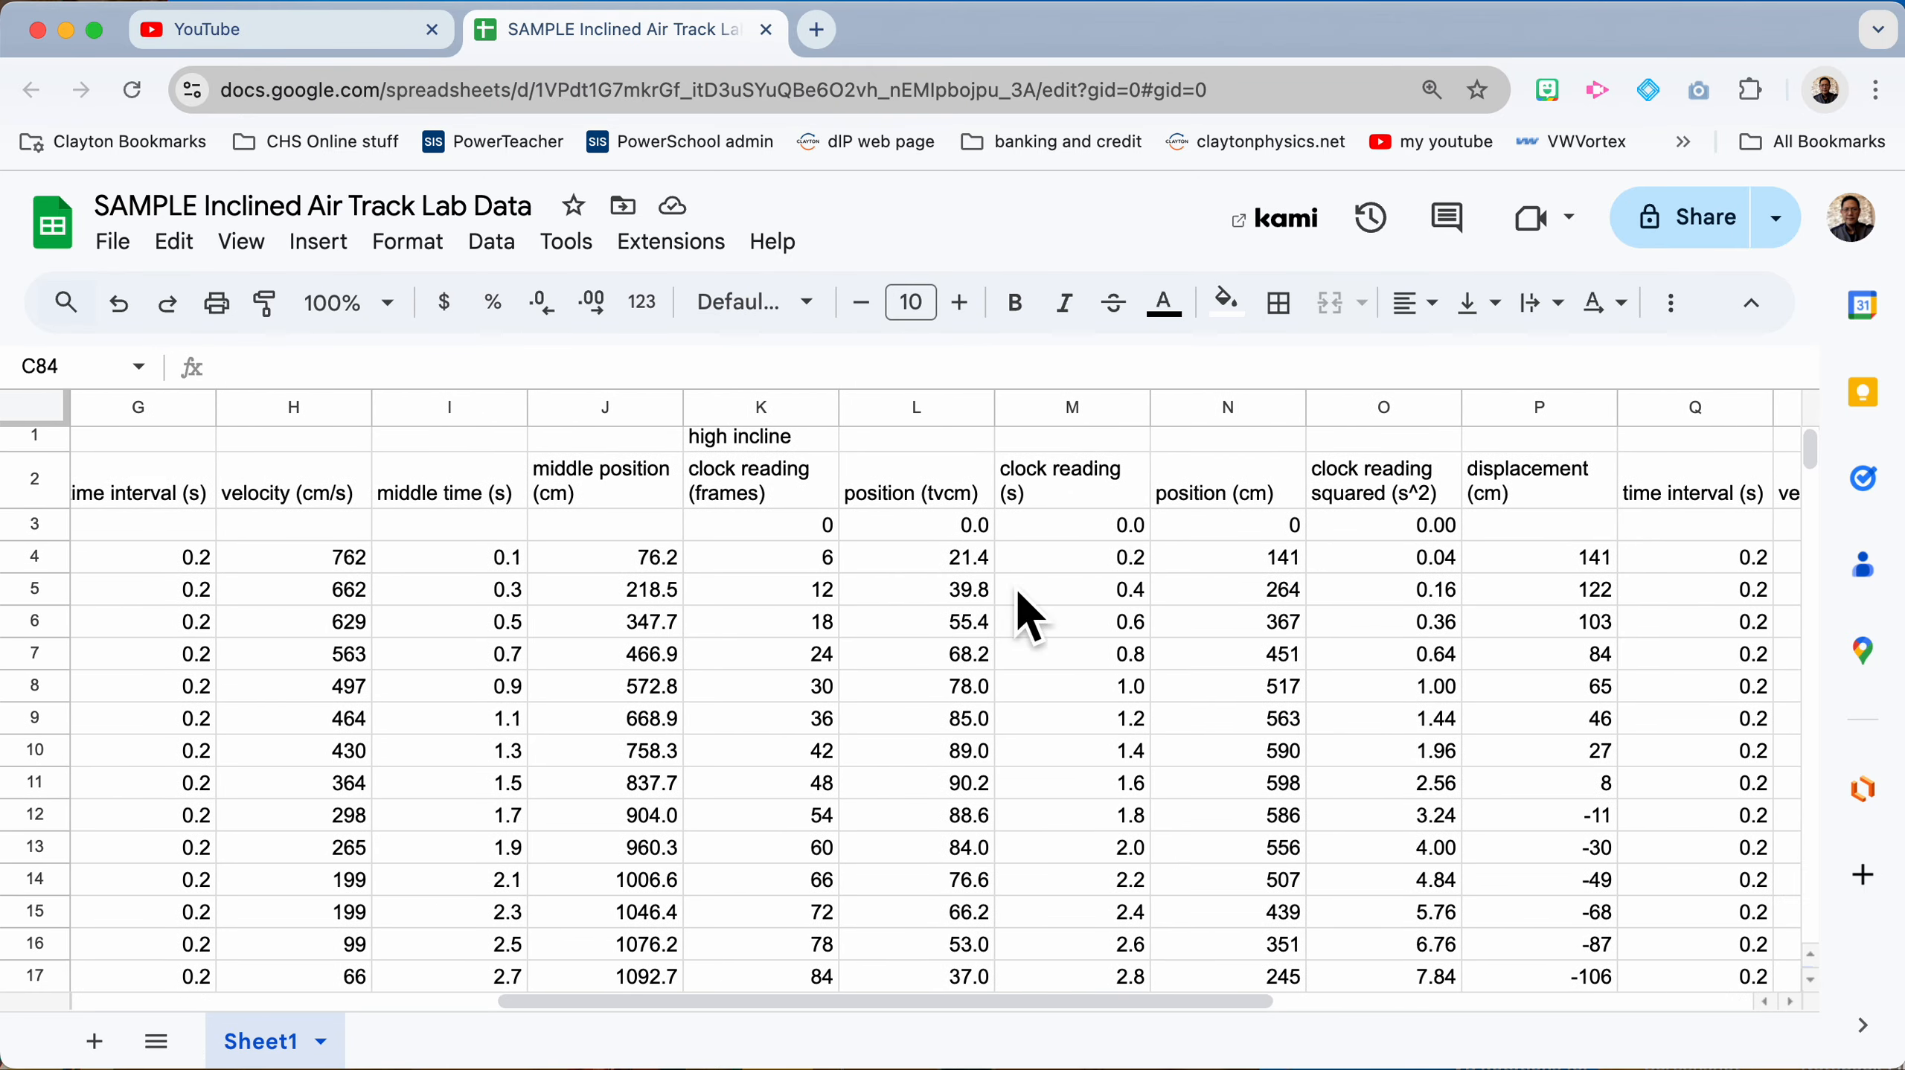
click(1275, 528)
drag(1257, 540, 1280, 667)
scroll(1255, 818, down, 10)
scroll(1255, 819, up, 5)
key(ctrl+c)
Step: Paste the copied high-incline positions as values only into the "high position (cm)" column, starting at C114
scroll(1052, 911, down, 20)
scroll(1052, 911, left, 5)
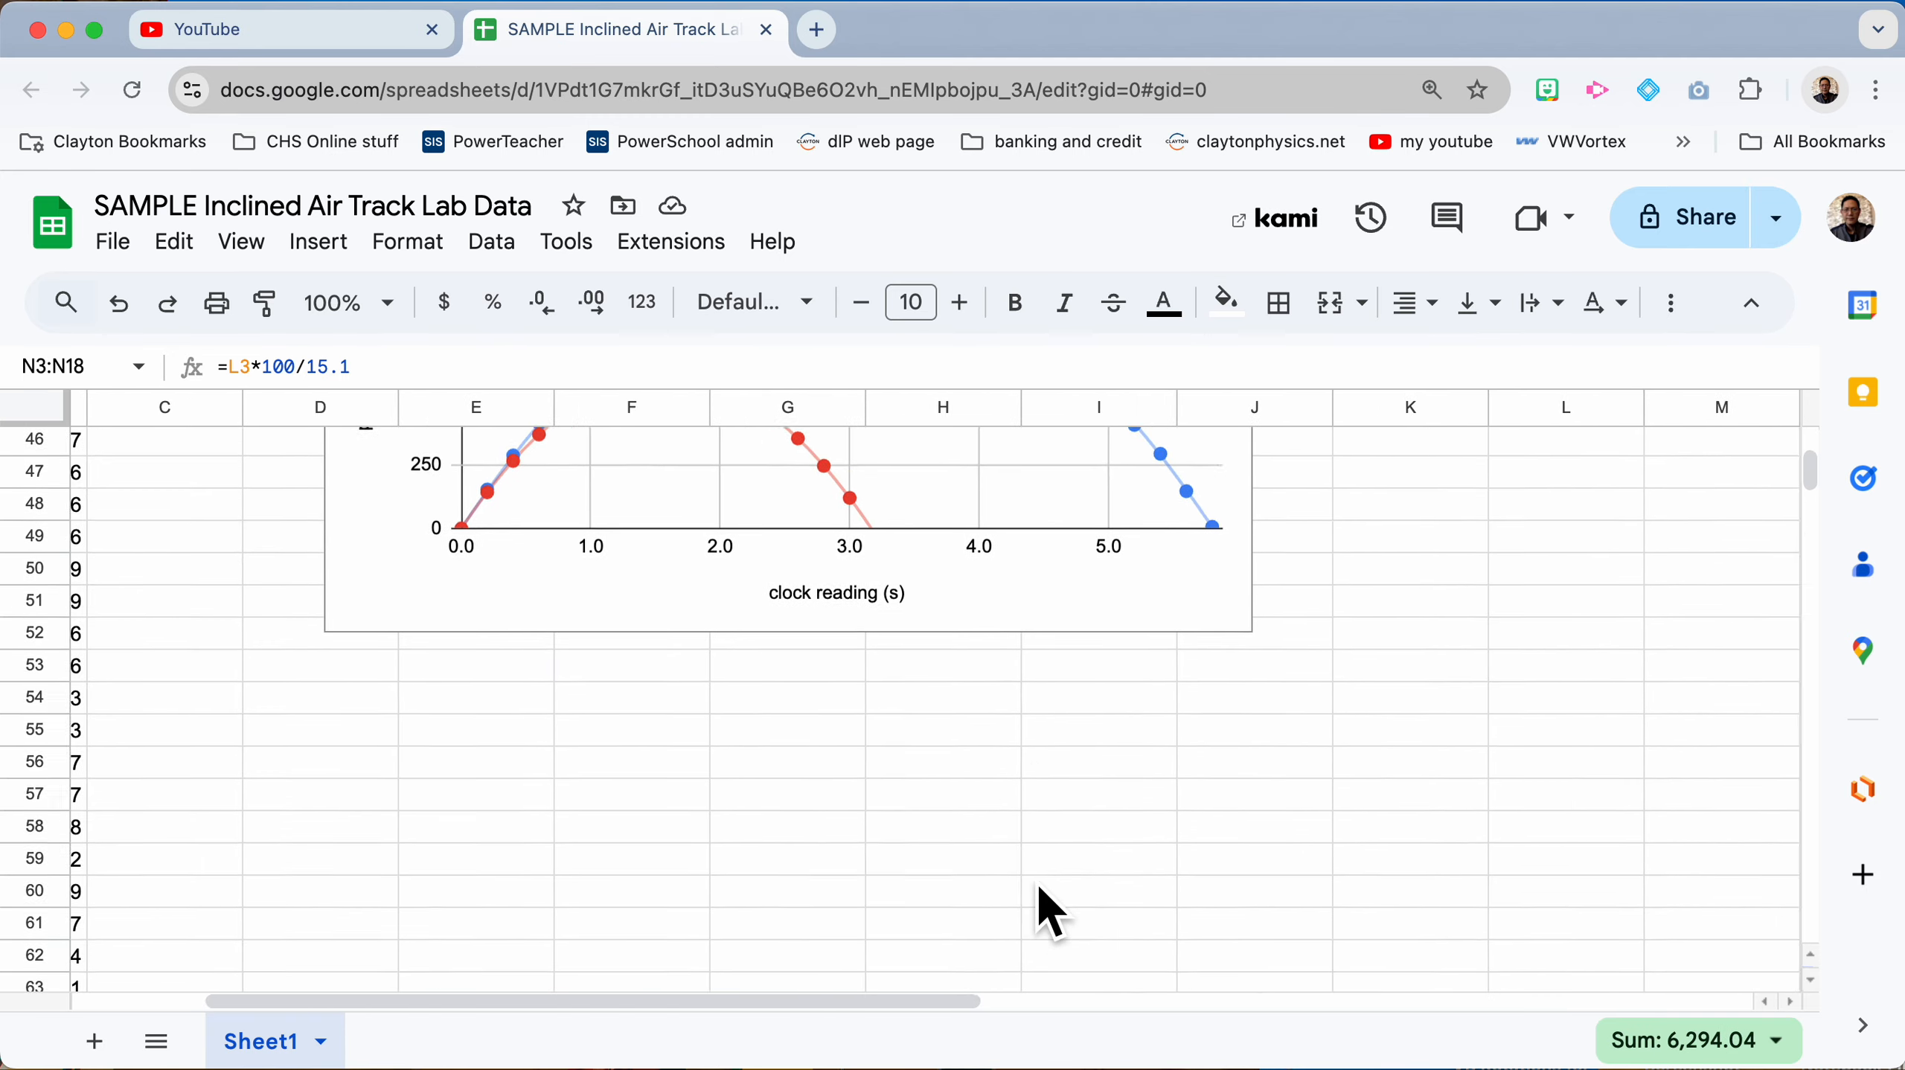
scroll(1042, 907, down, 6)
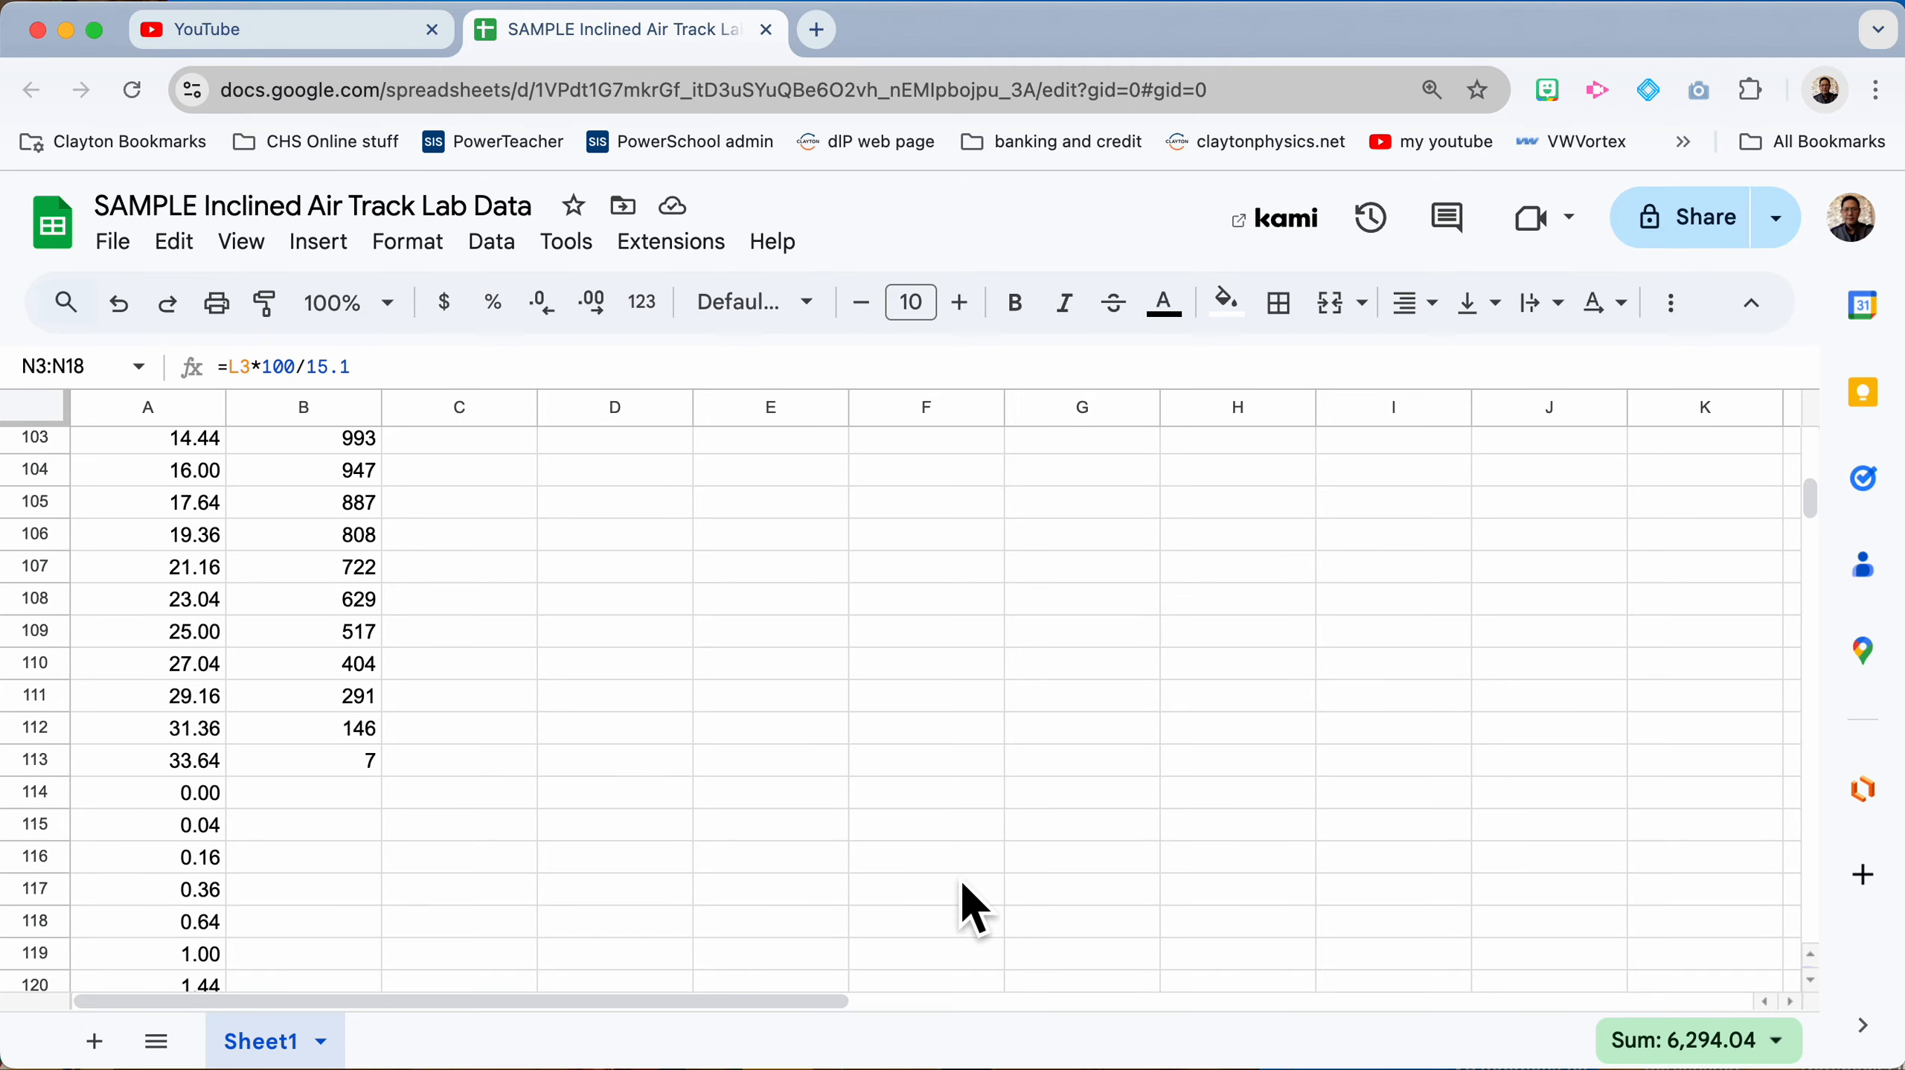
click(465, 794)
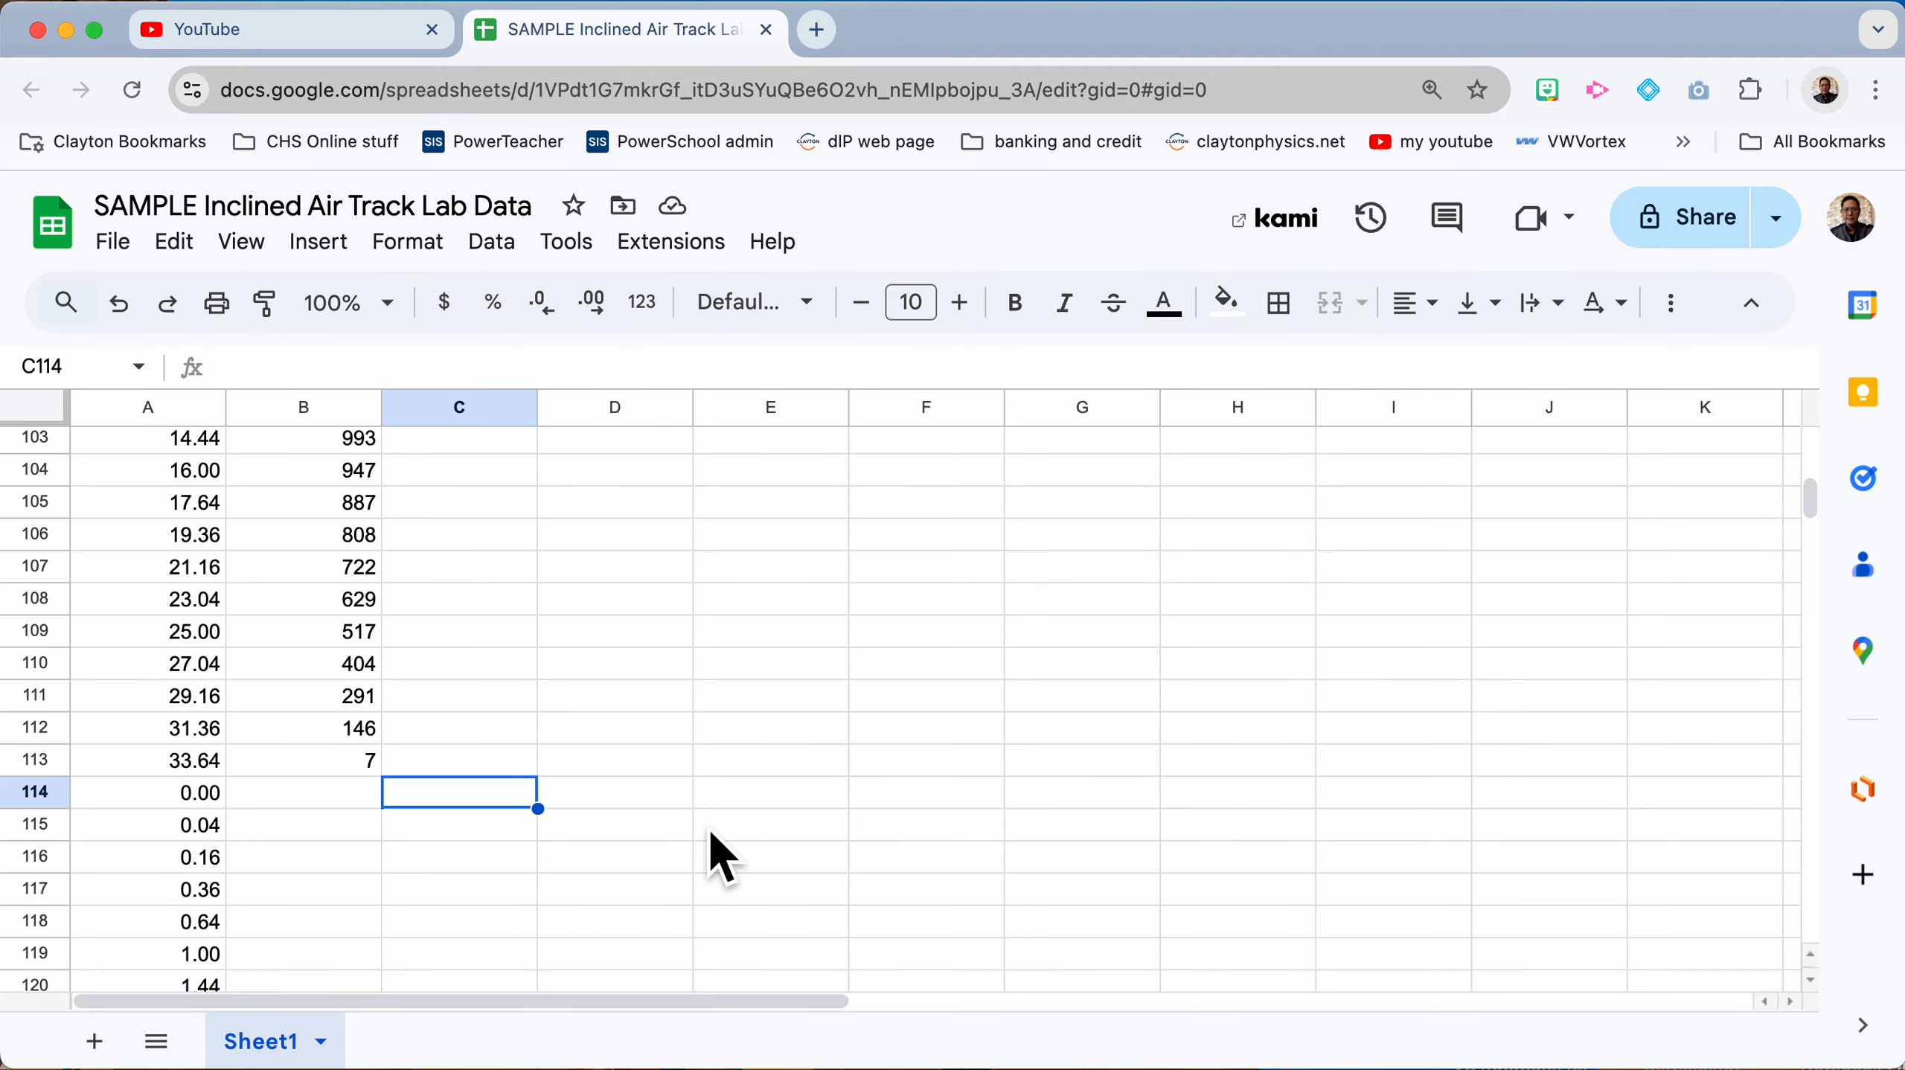
key(ctrl+v)
click(649, 828)
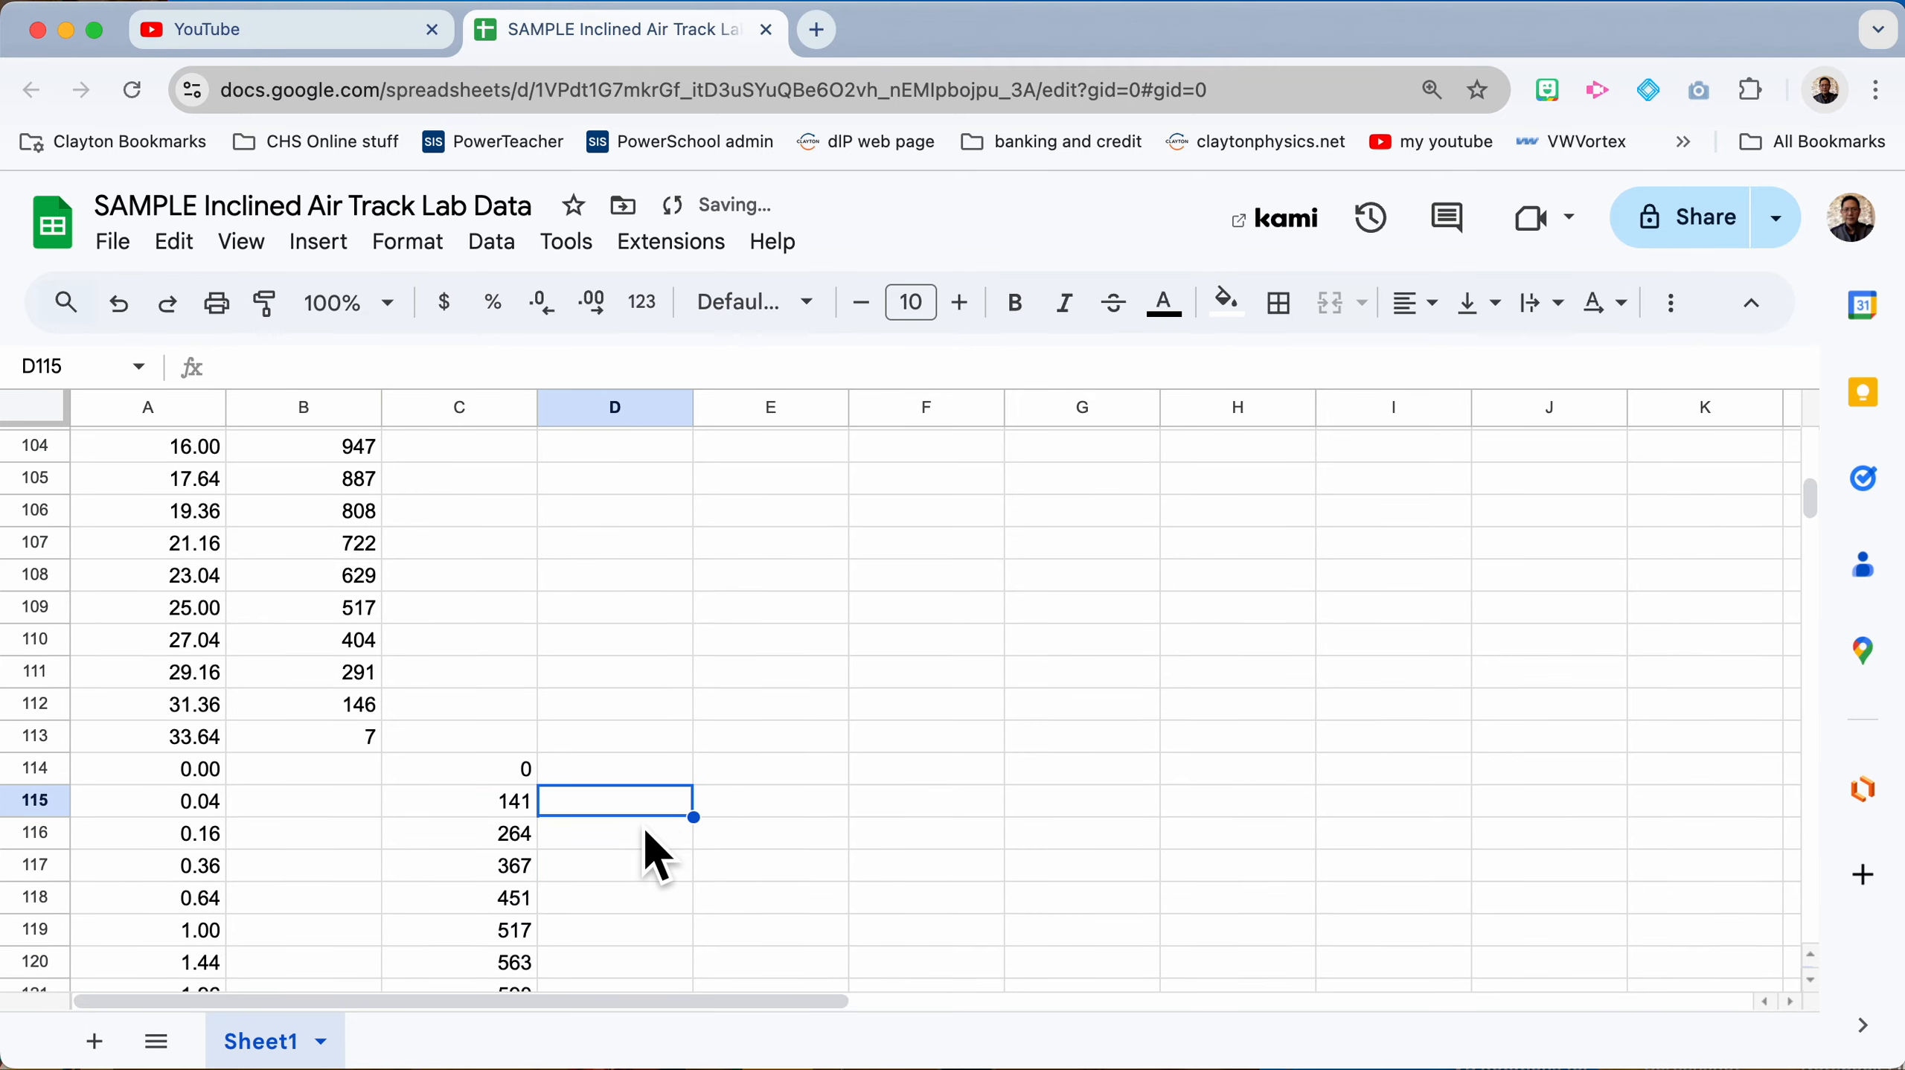
Step: Insert a chart from the combined squared clock reading table, A83:C129
scroll(641, 839, down, 7)
scroll(641, 840, up, 10)
scroll(646, 832, up, 6)
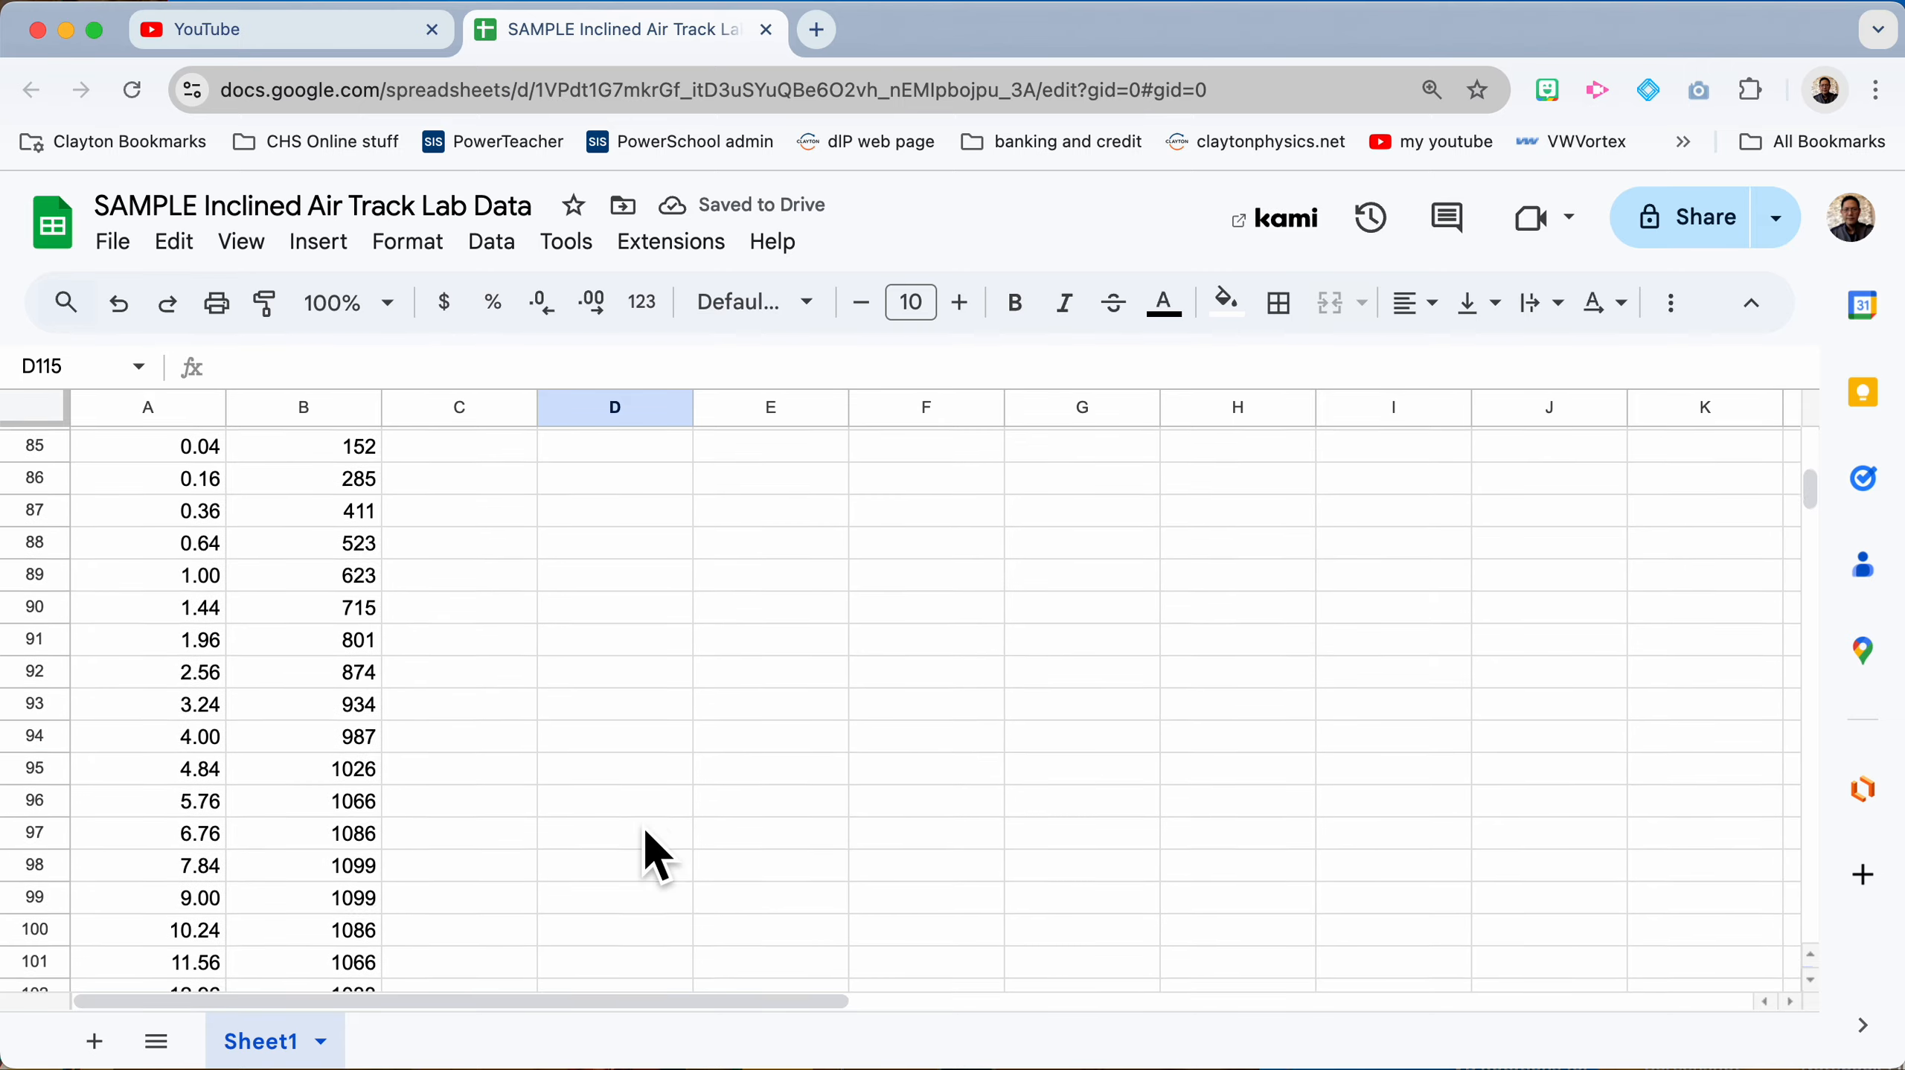
click(155, 695)
drag(161, 716, 494, 791)
scroll(437, 825, down, 10)
scroll(435, 822, down, 4)
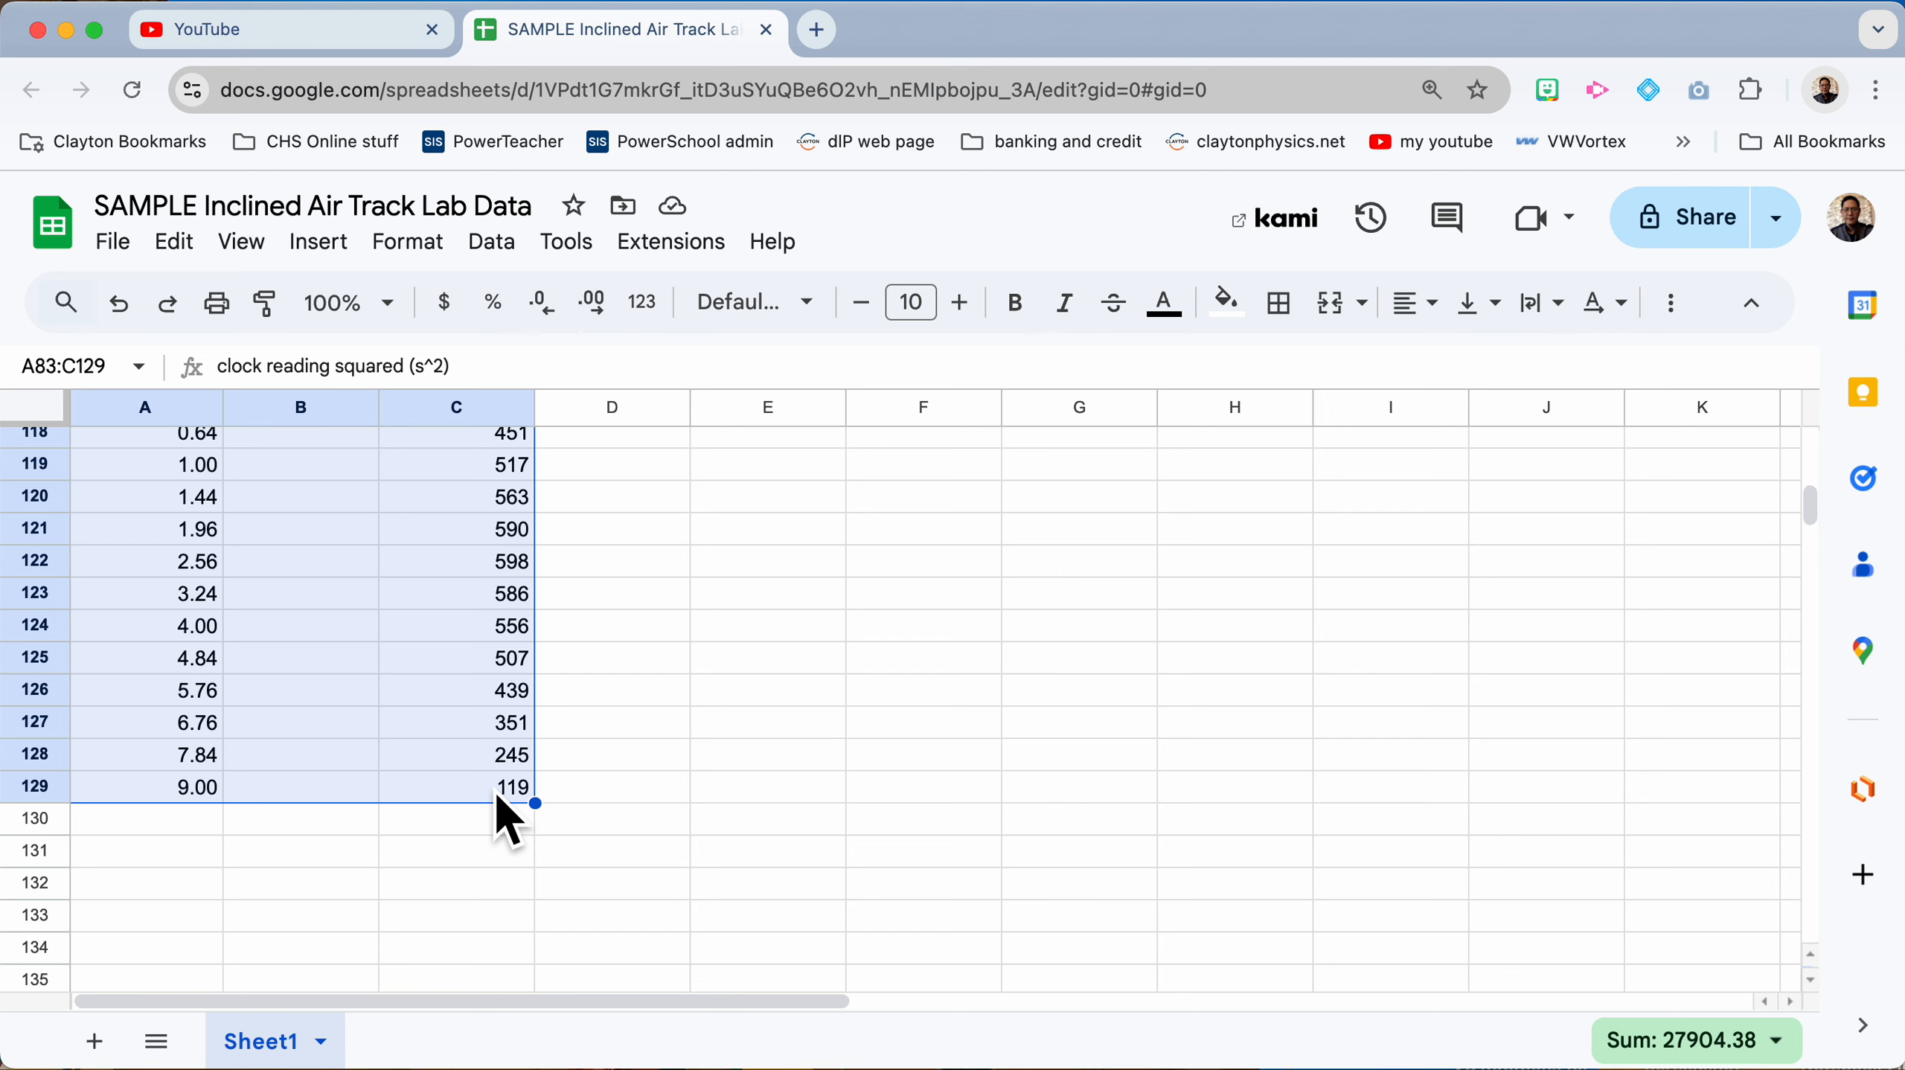
click(336, 241)
mouse_move(417, 341)
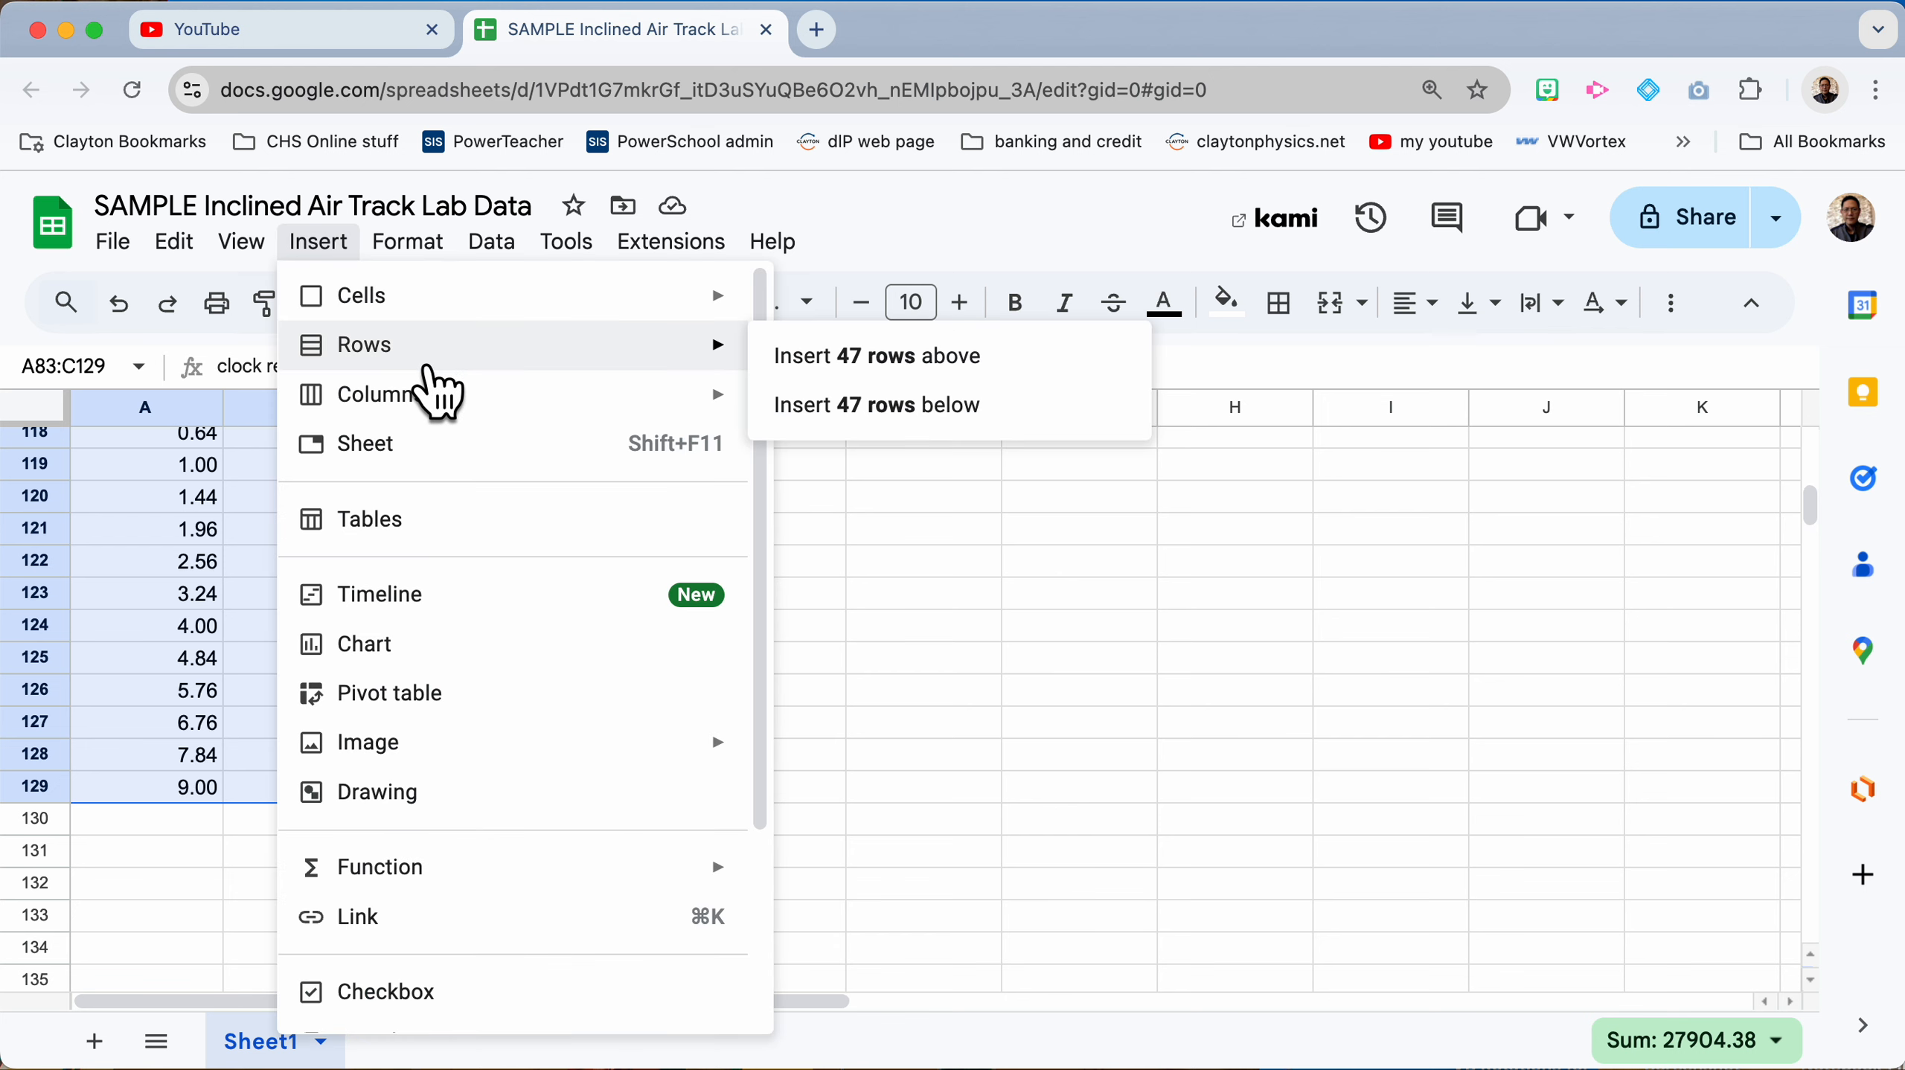
click(471, 669)
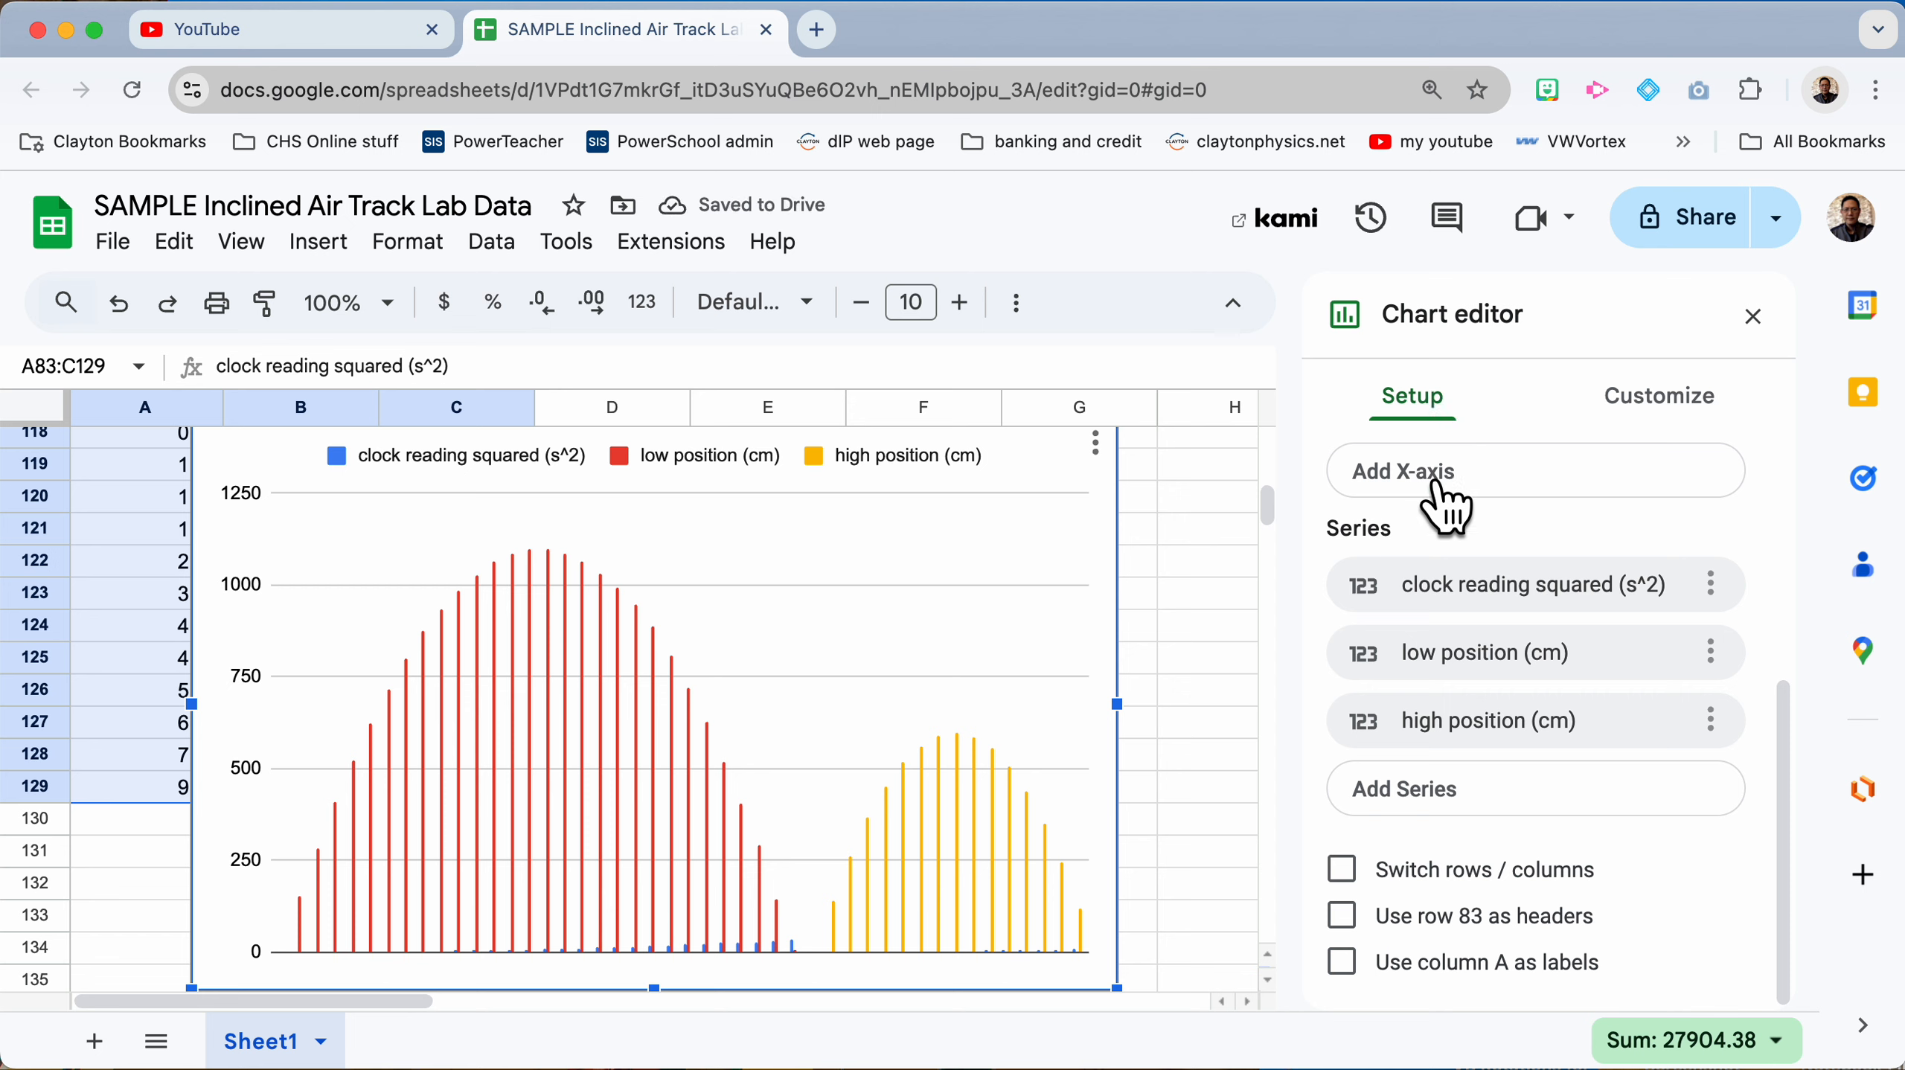
Step: Change the new chart to a scatter chart and use row 83 as headers
scroll(1446, 488, up, 6)
click(1353, 521)
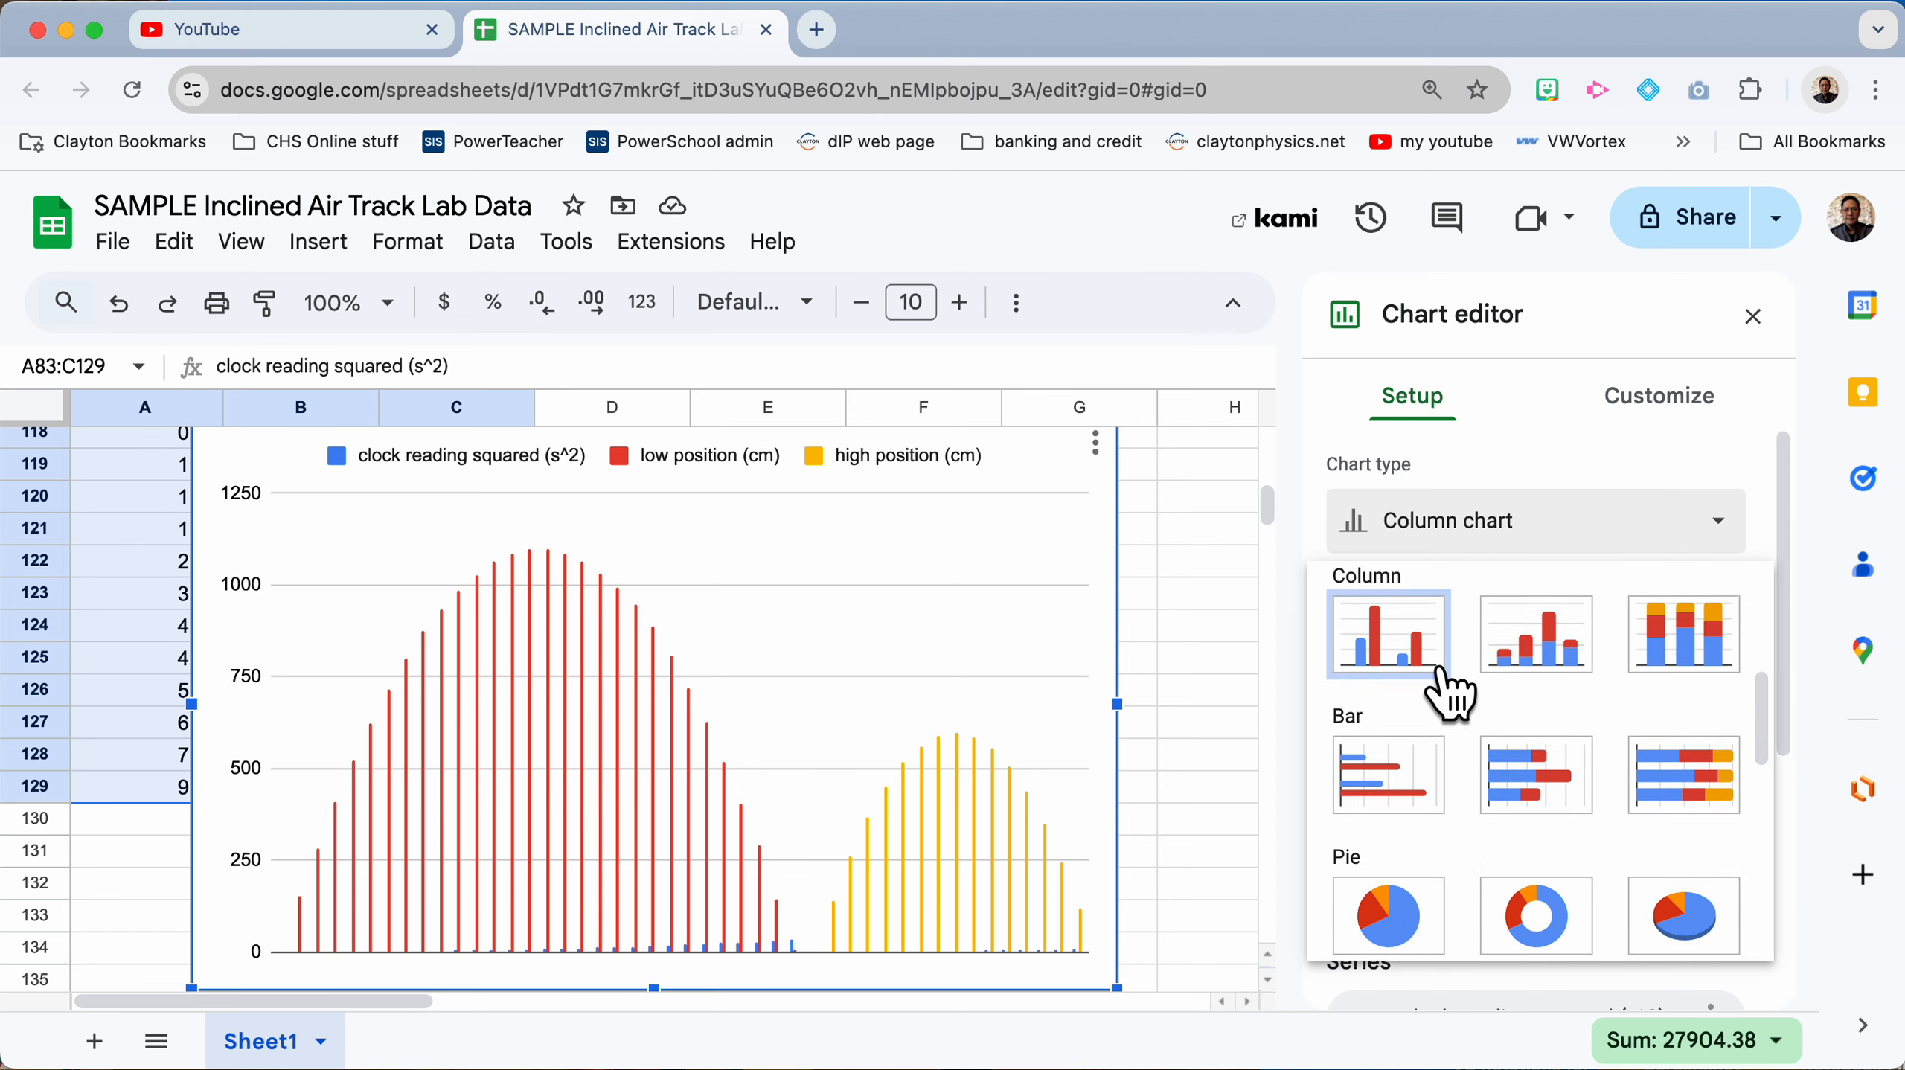
scroll(1424, 690, down, 5)
click(1388, 796)
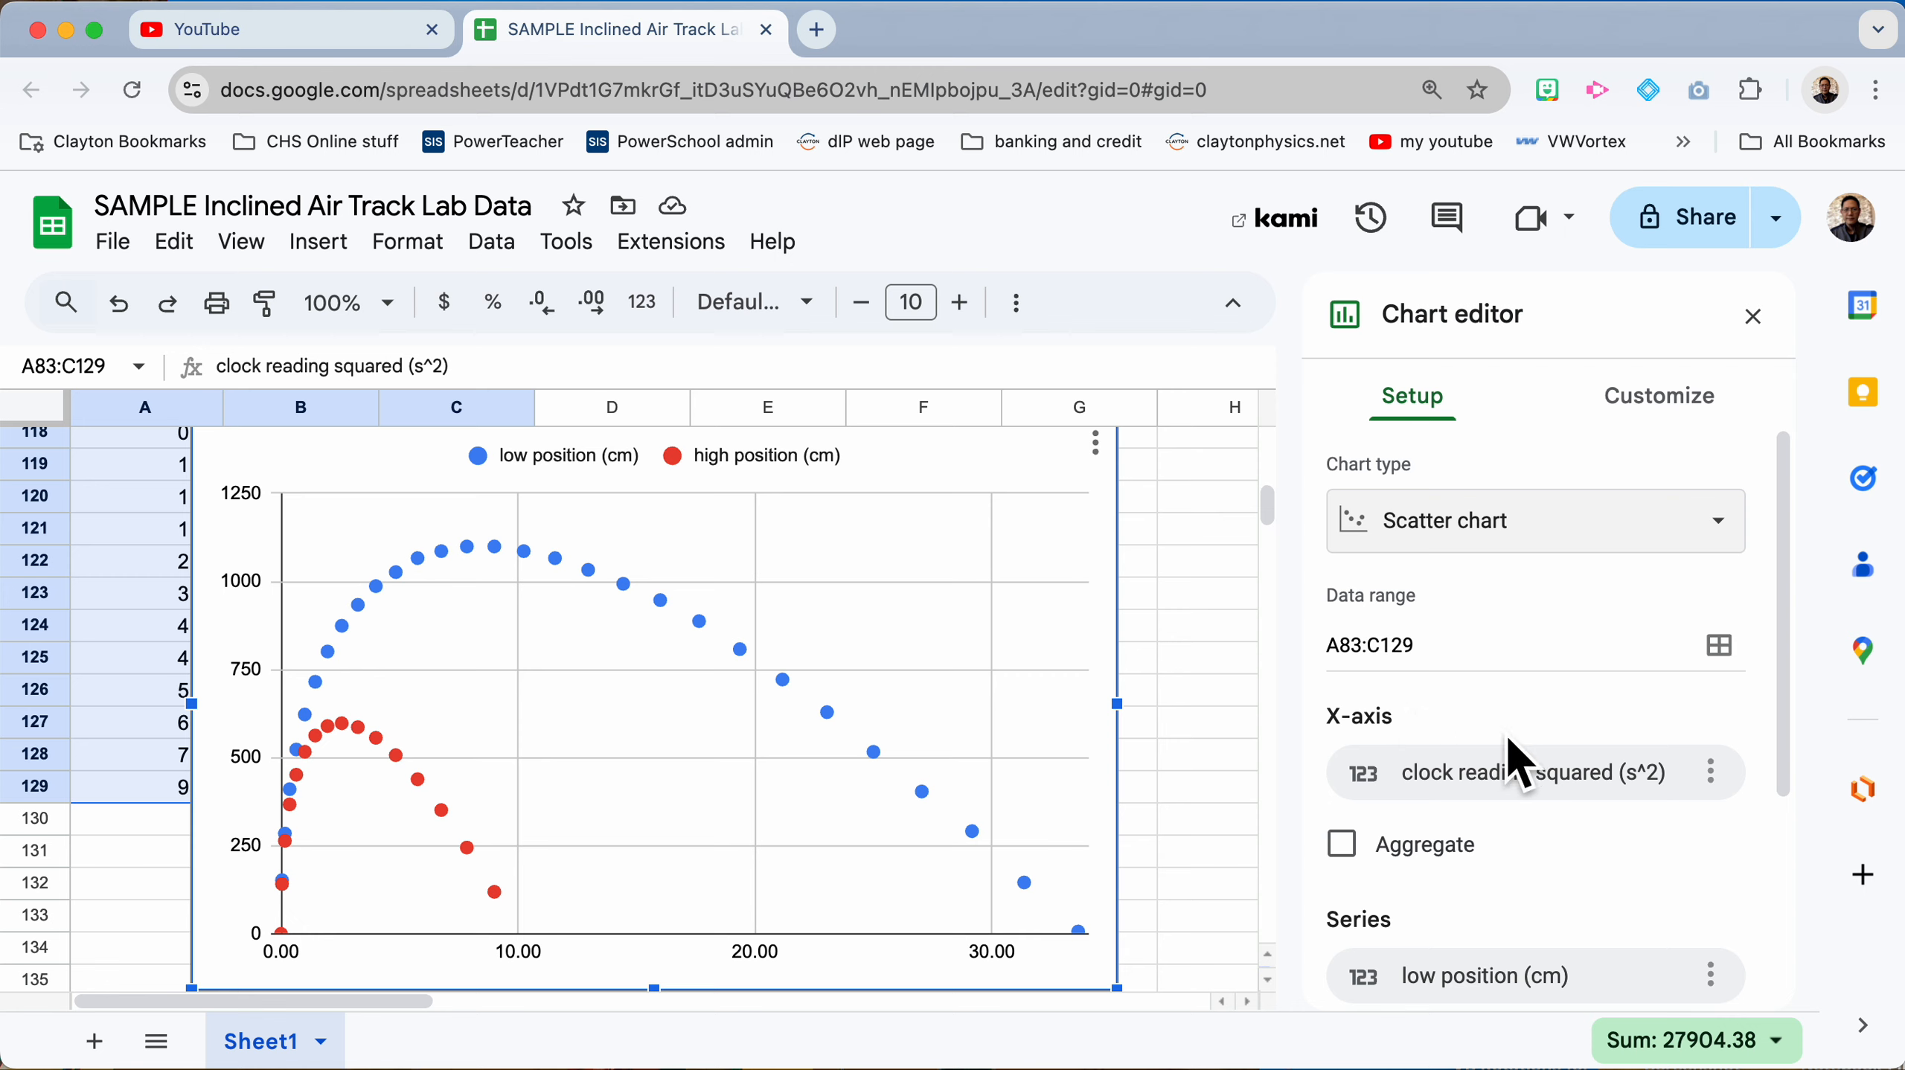
scroll(1452, 808, down, 2)
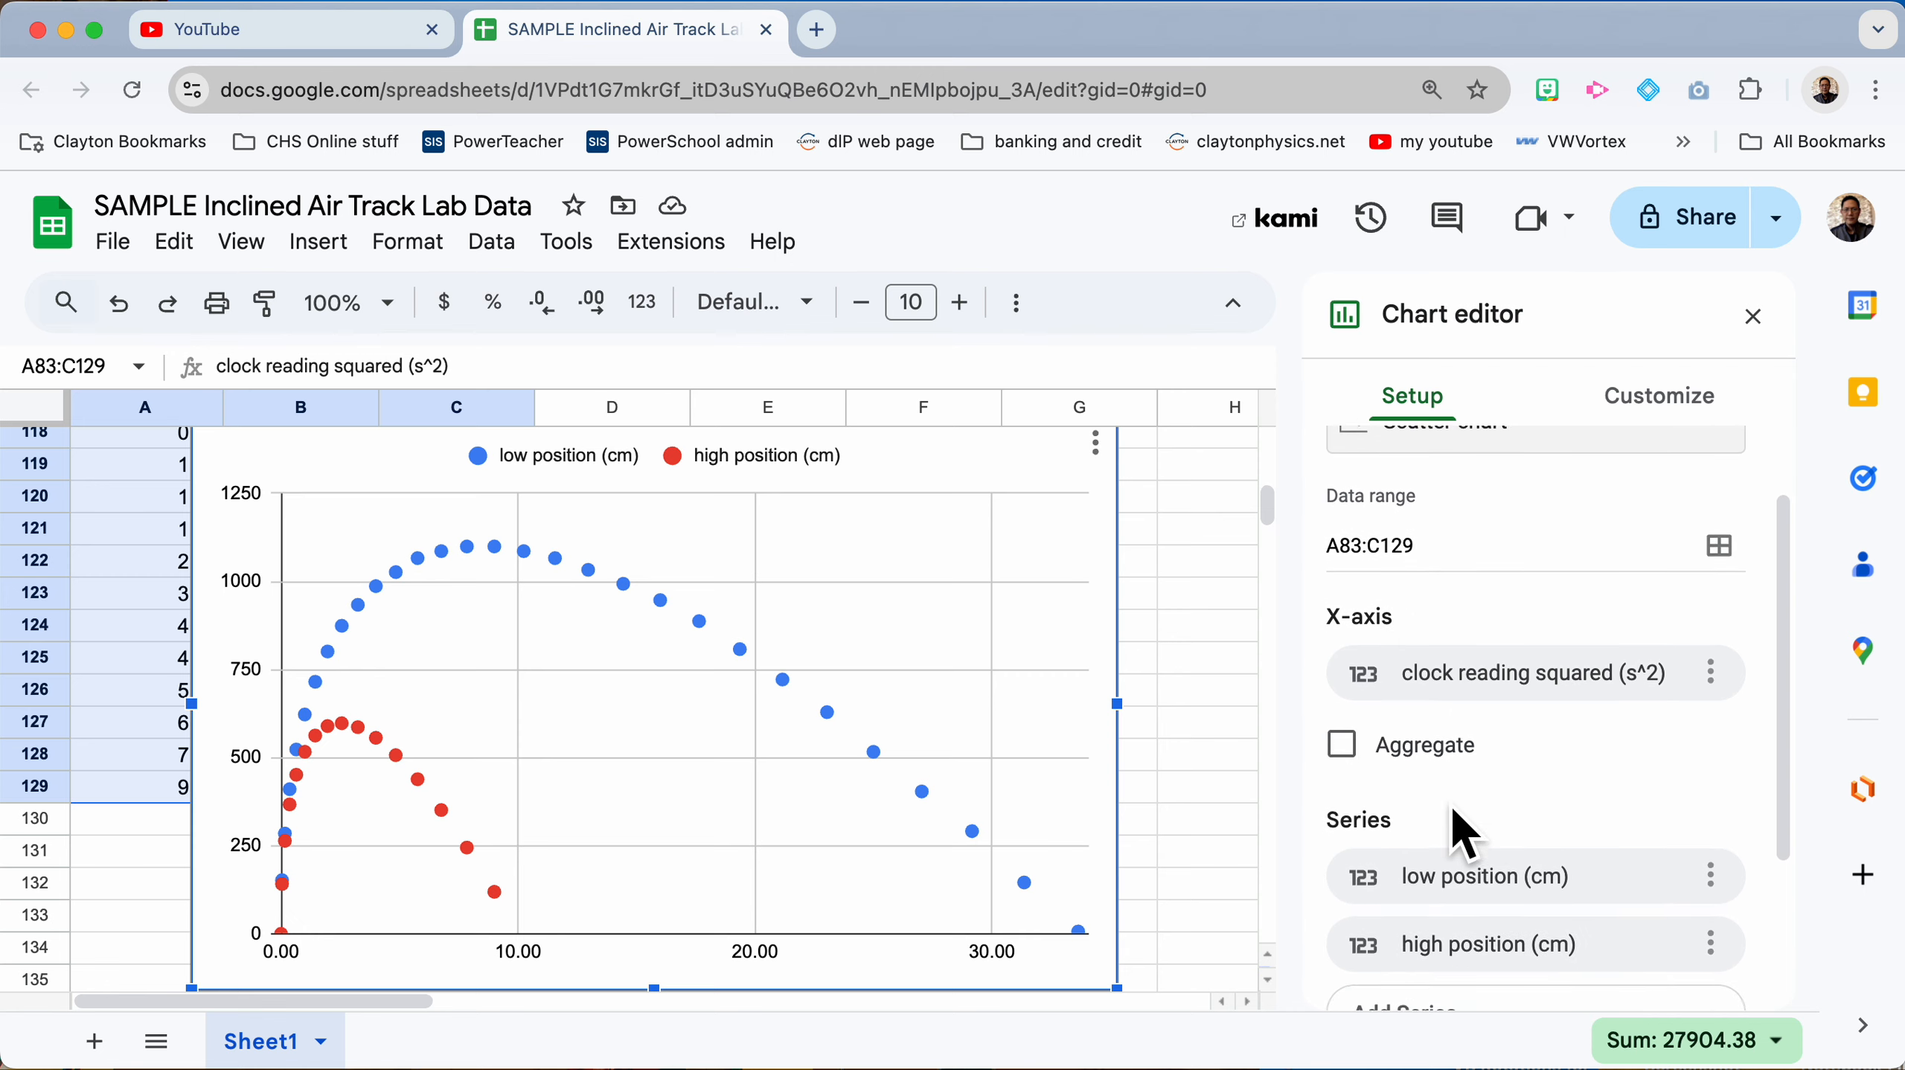
scroll(1450, 804, down, 4)
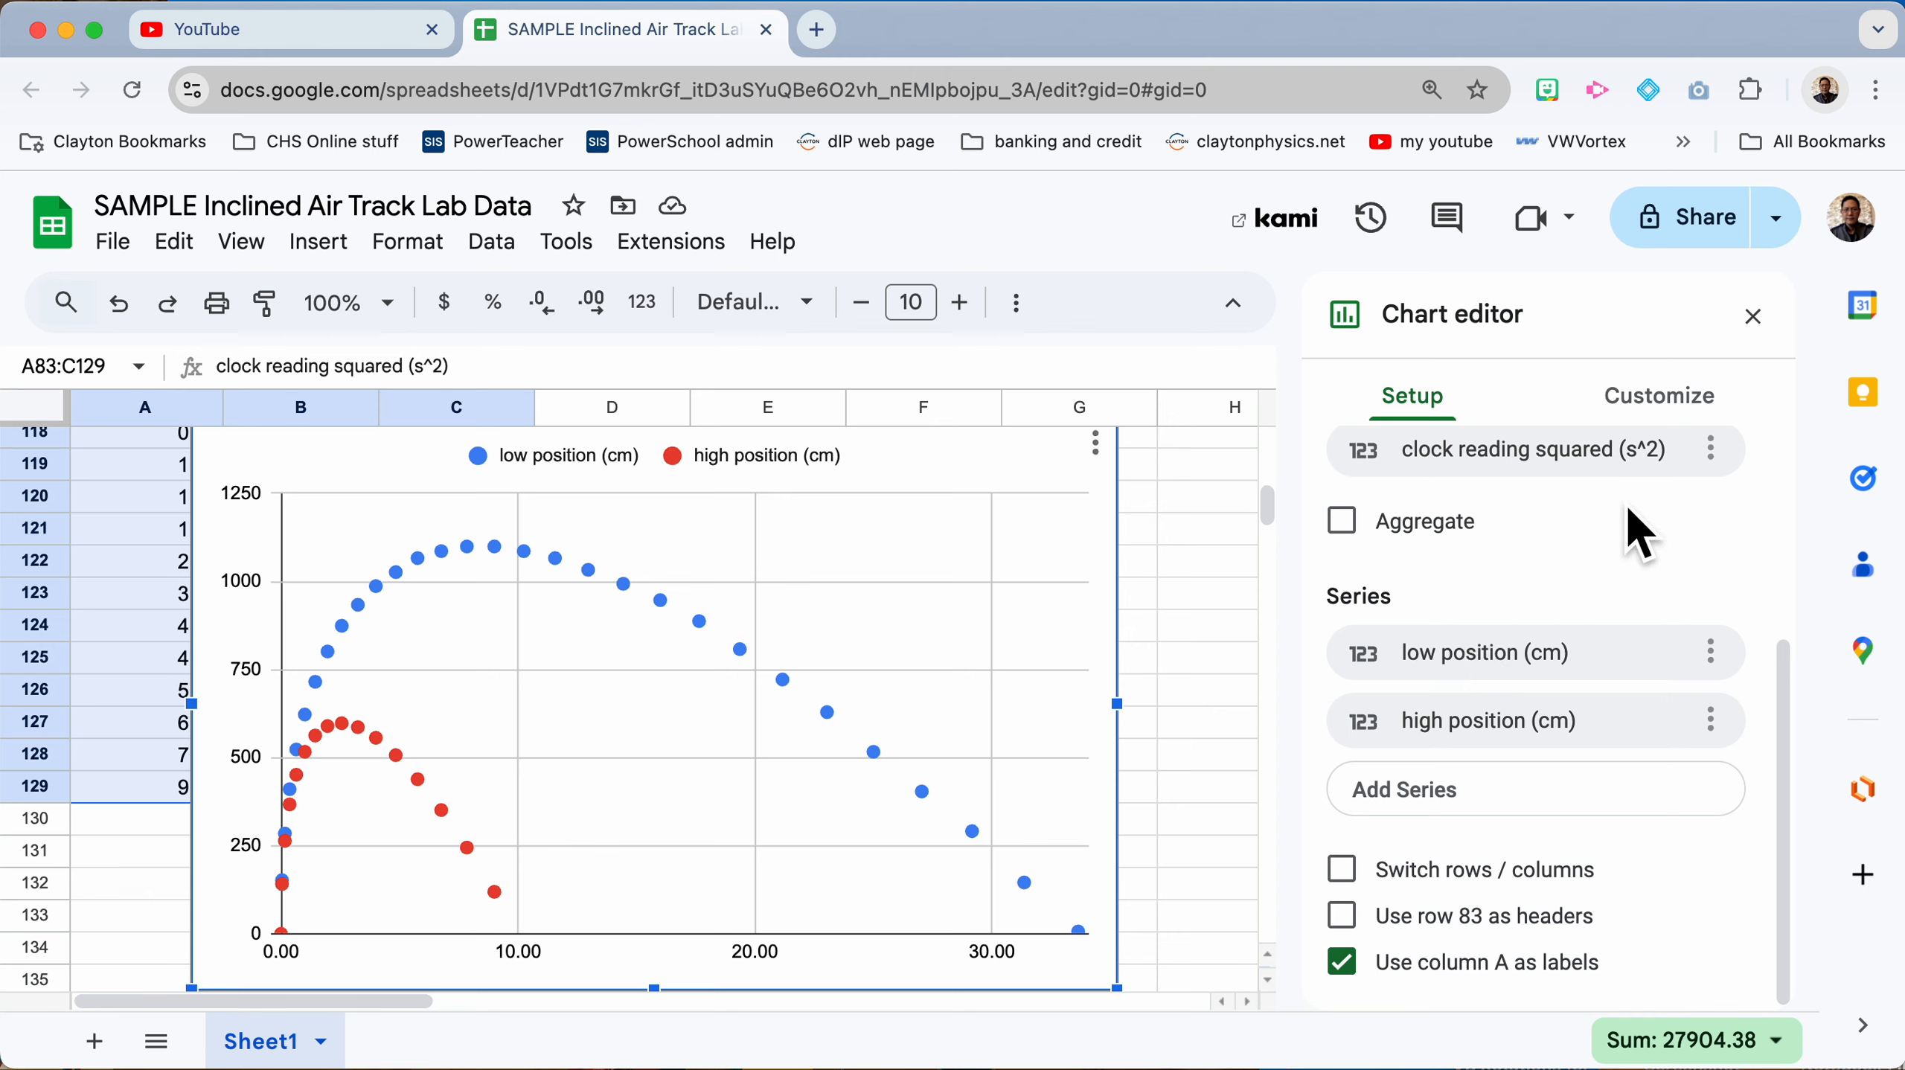
click(1342, 917)
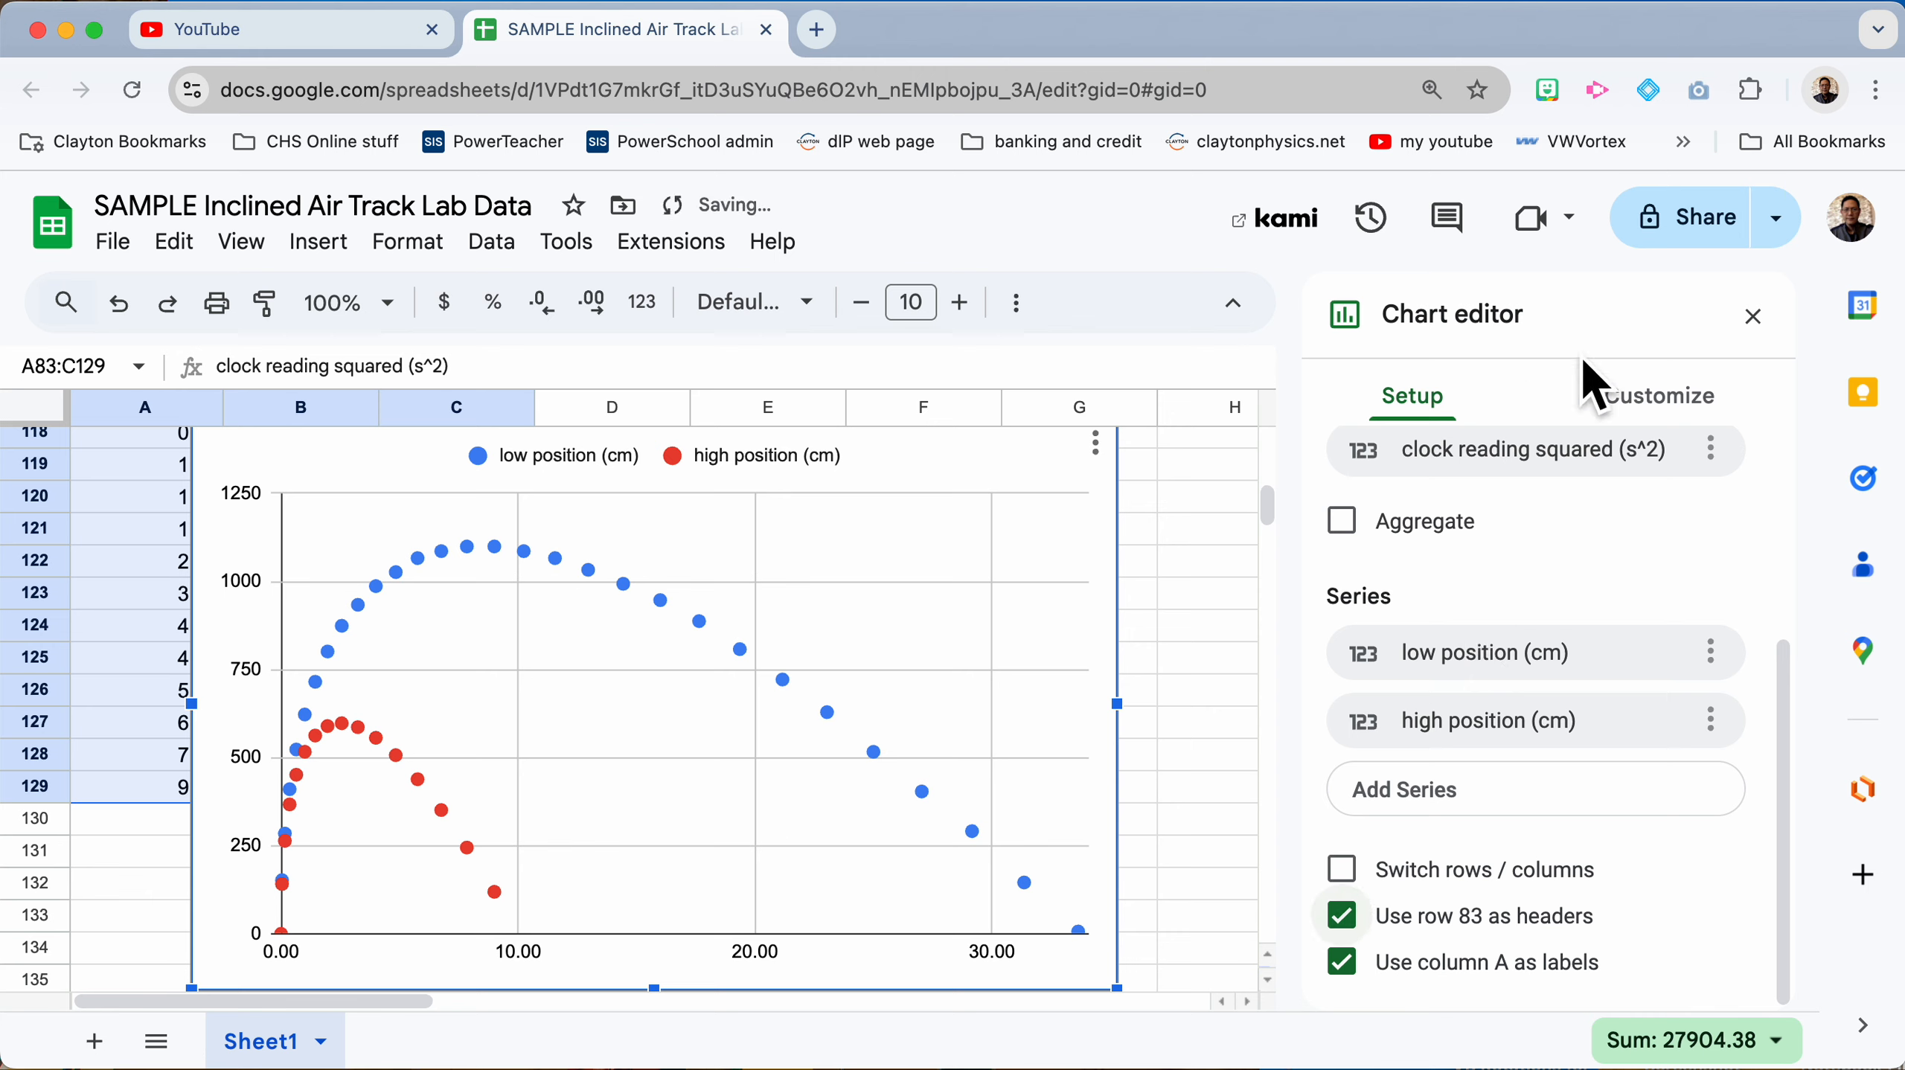
Step: Set the chart title to "position vs. time squared for inclined glider"
click(1681, 429)
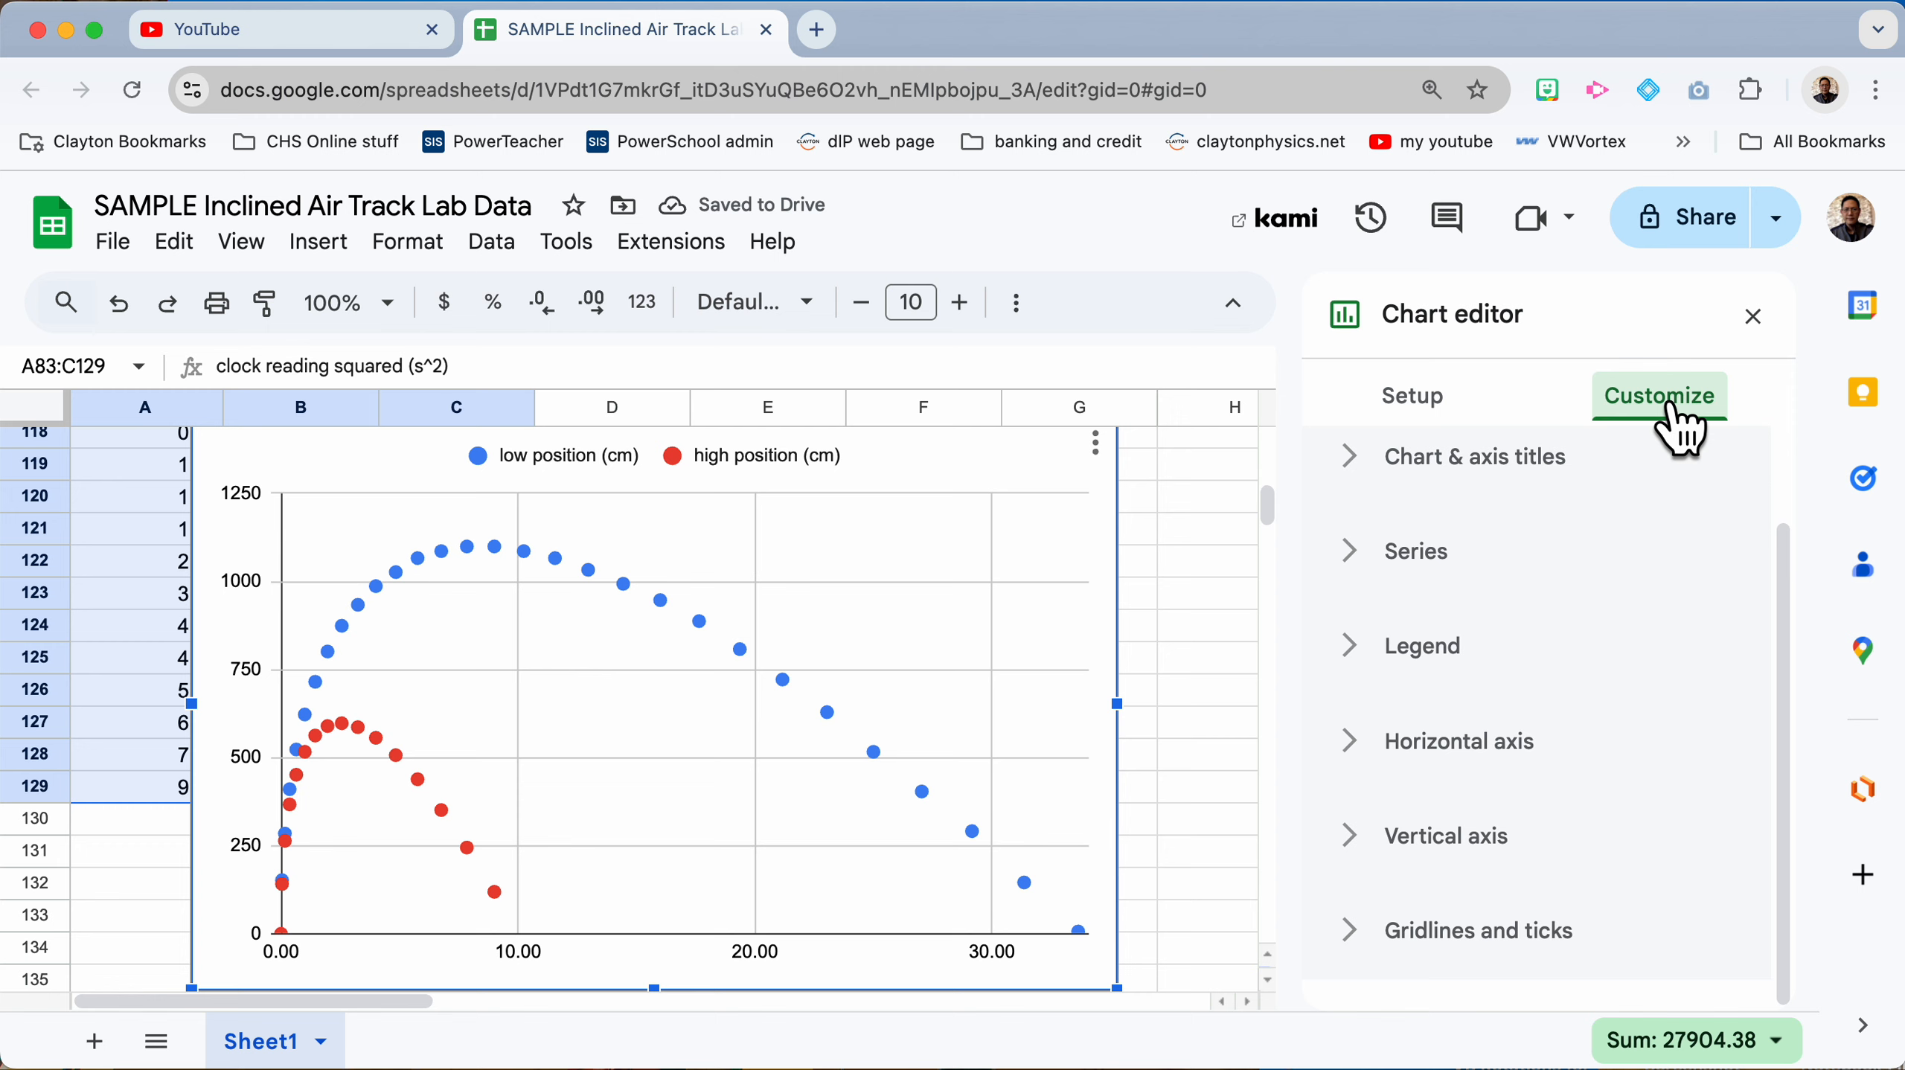
scroll(1375, 487, up, 2)
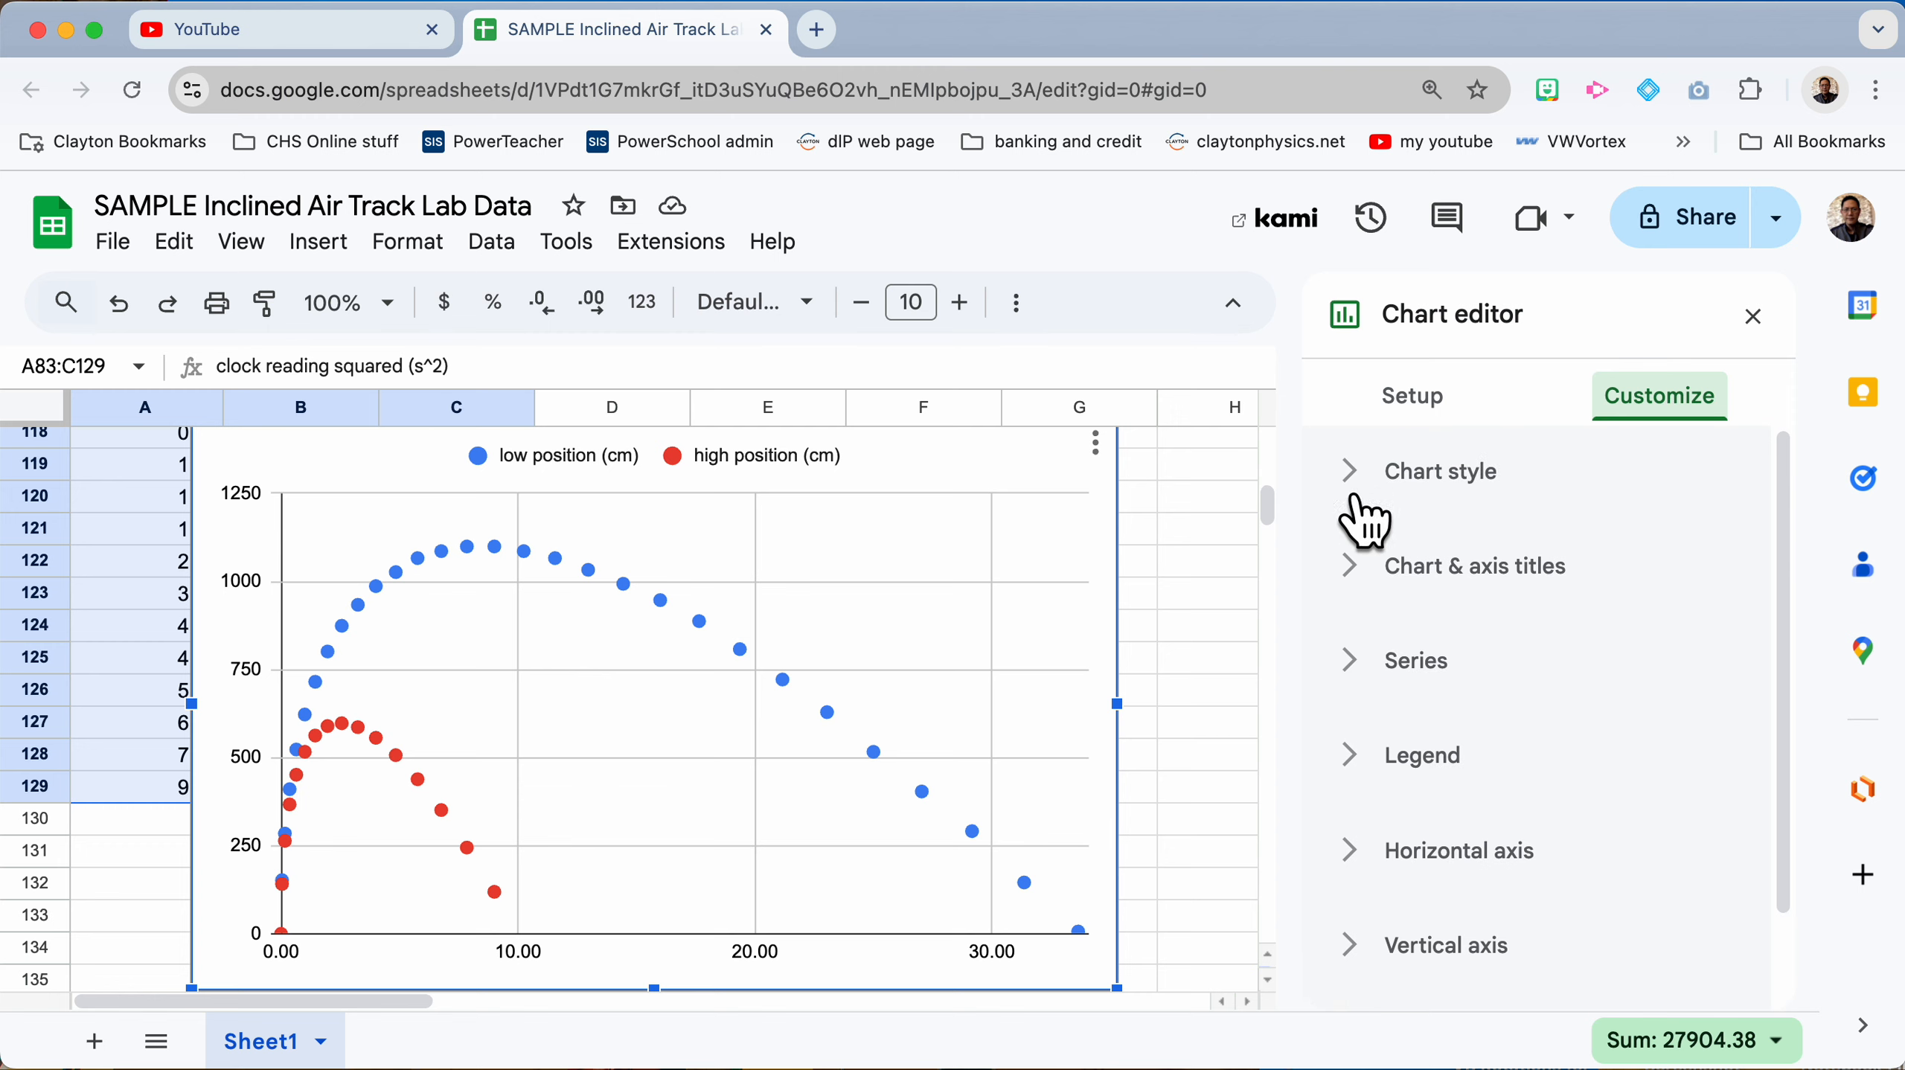
click(1363, 583)
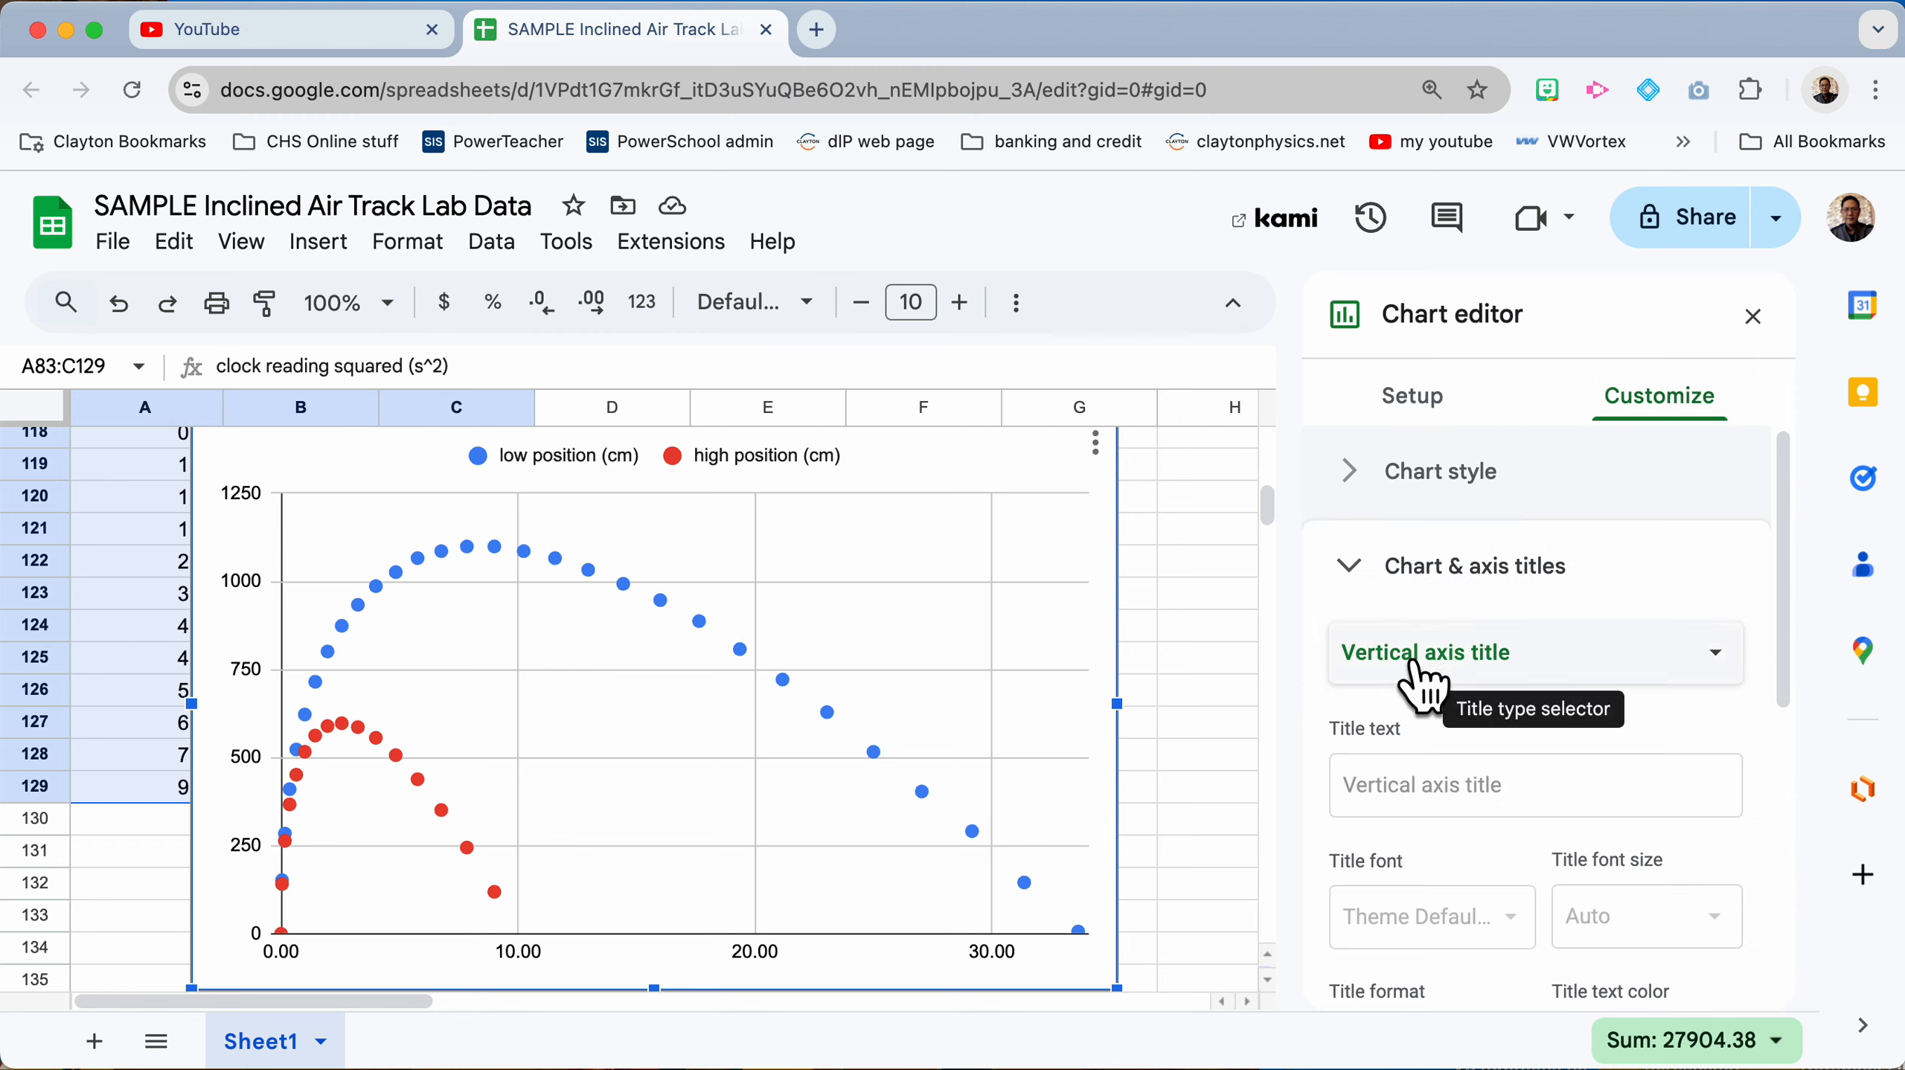
click(1412, 661)
click(1427, 504)
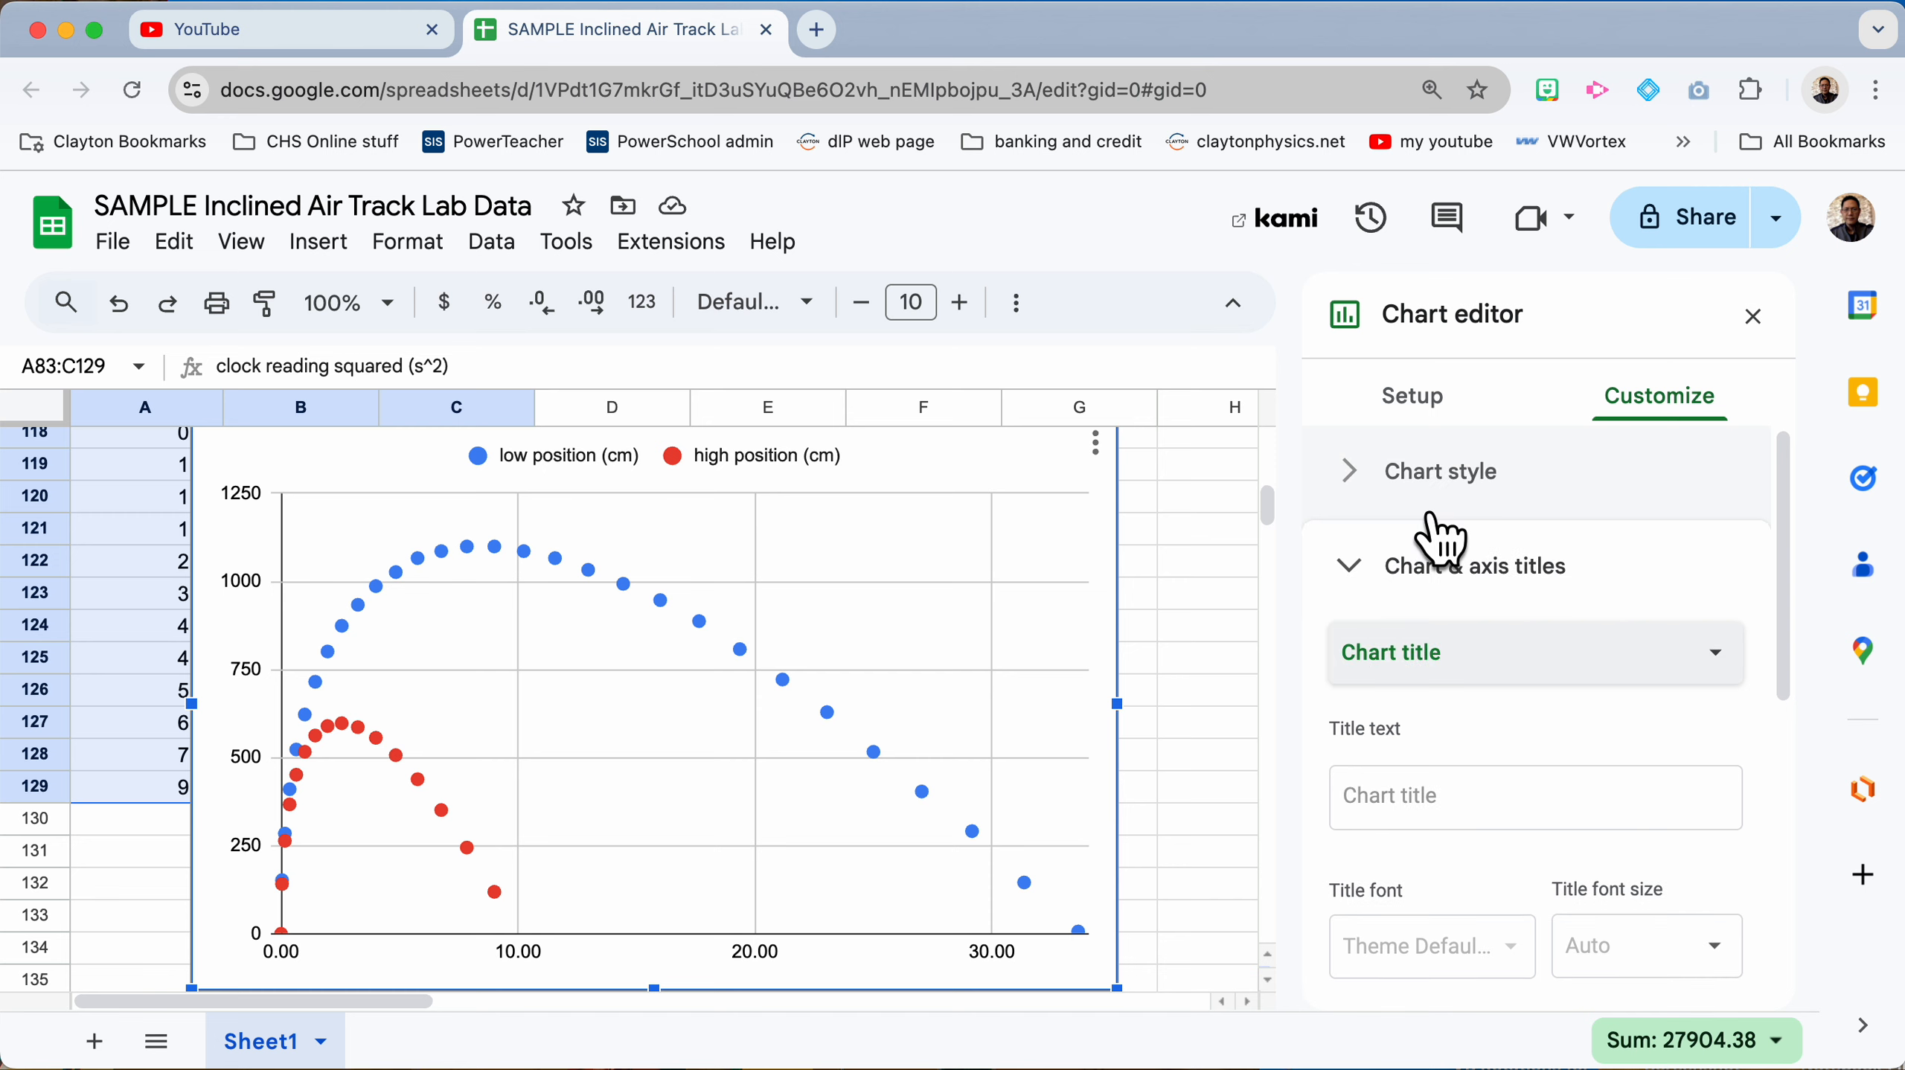
click(1418, 800)
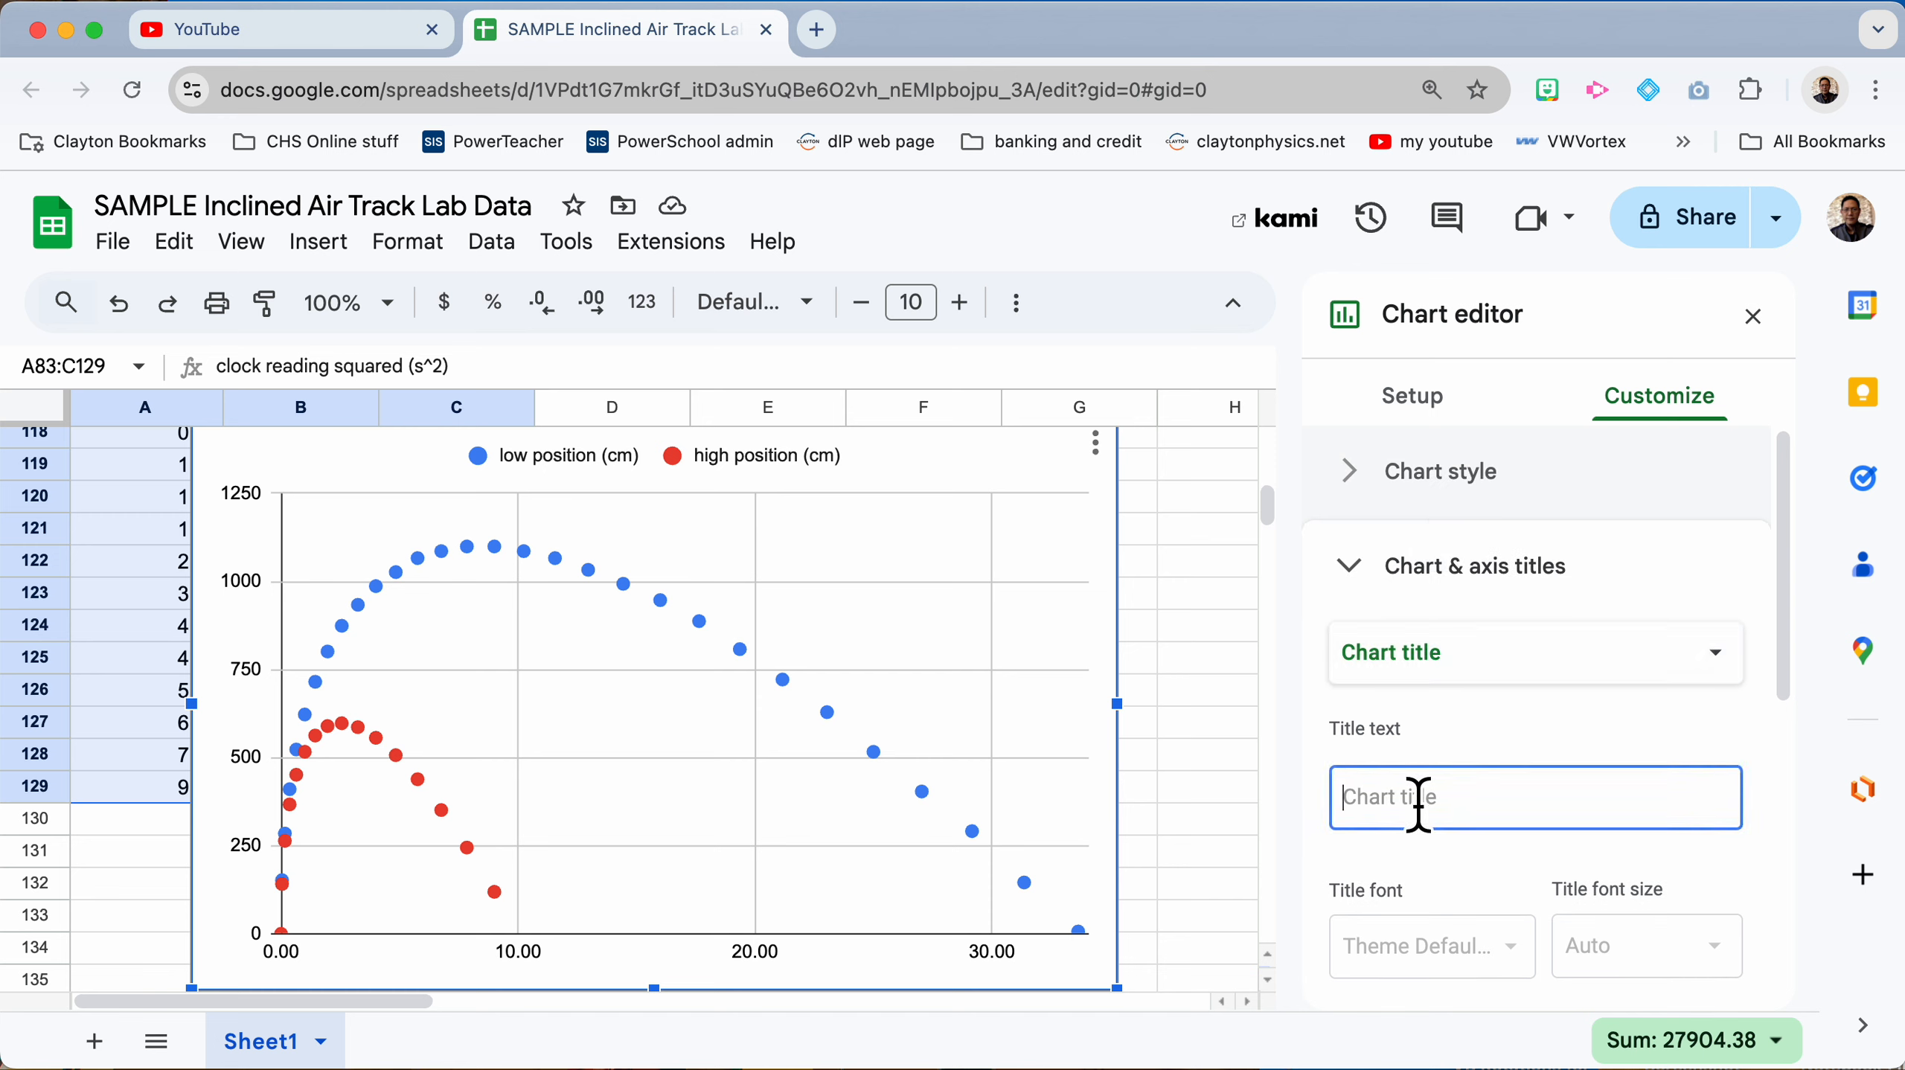
text(posi)
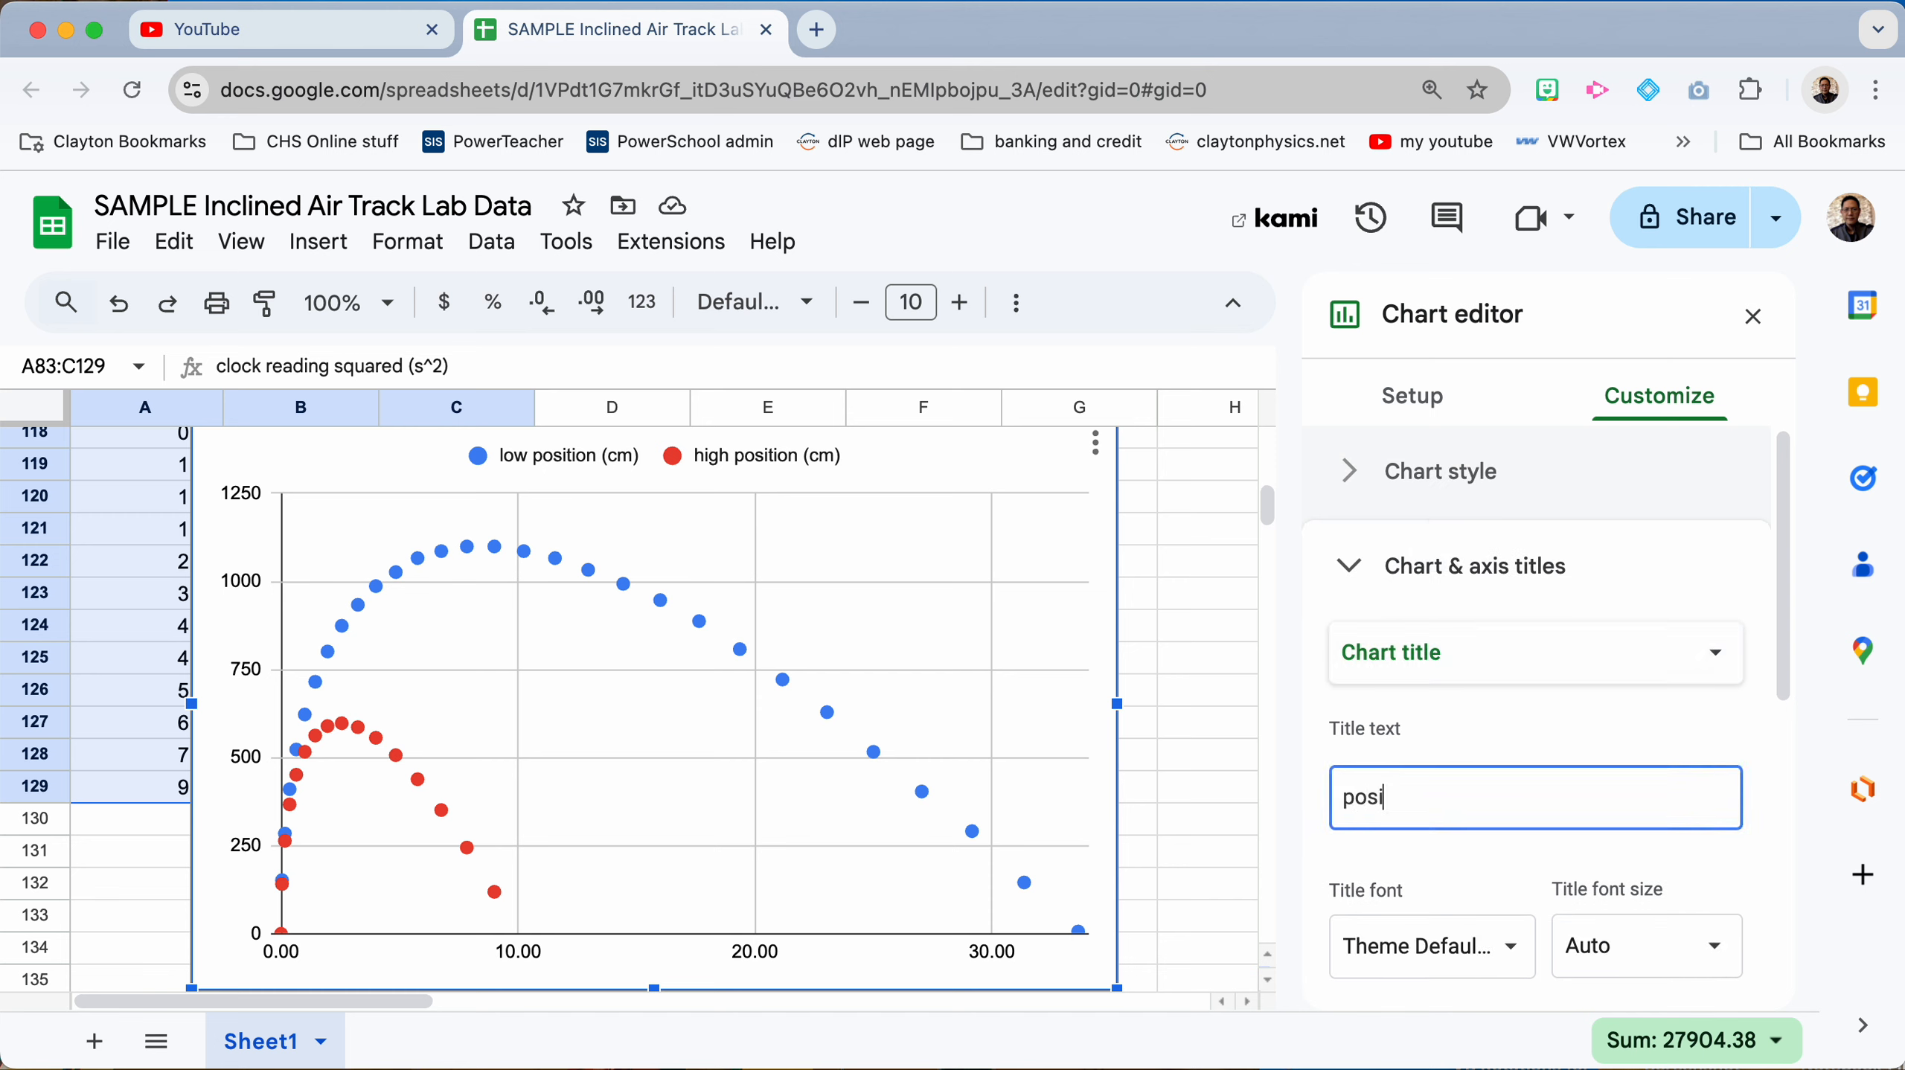
text(tion vs. time squared for incli)
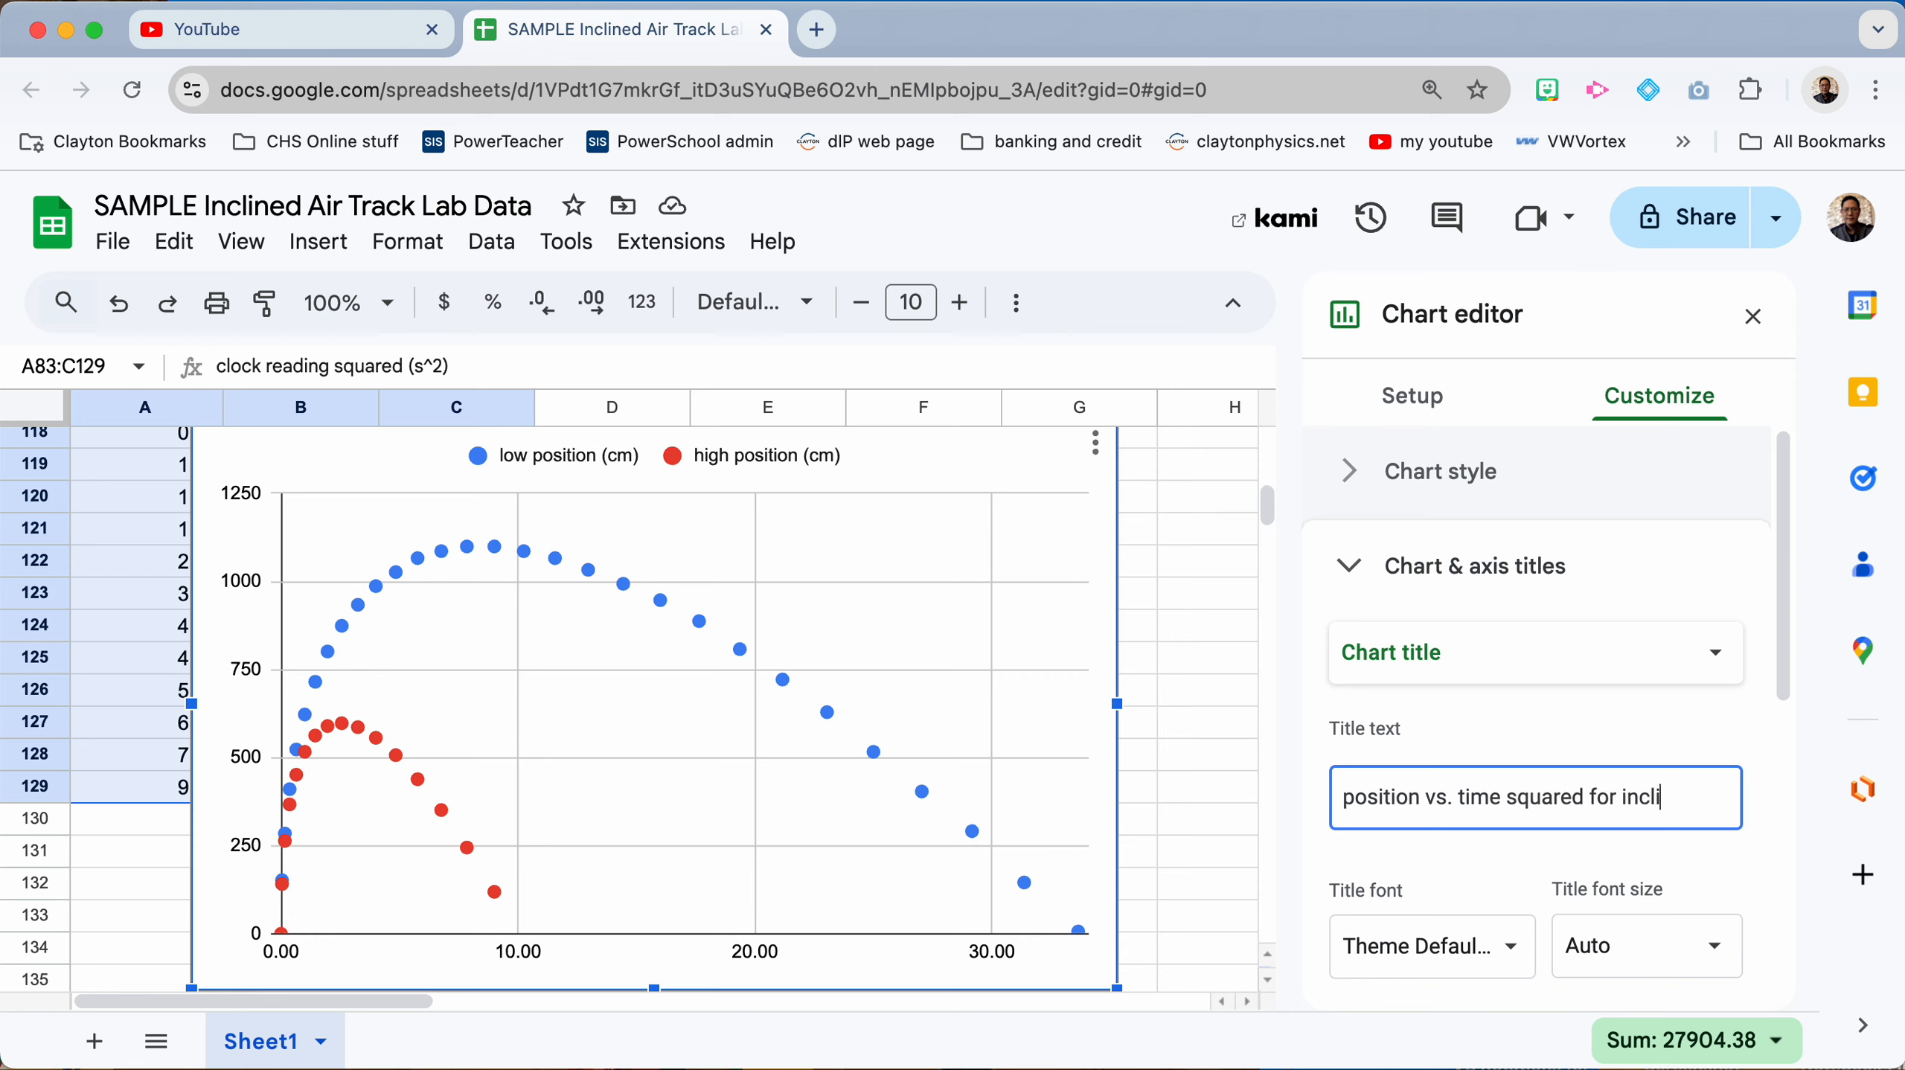
text(der)
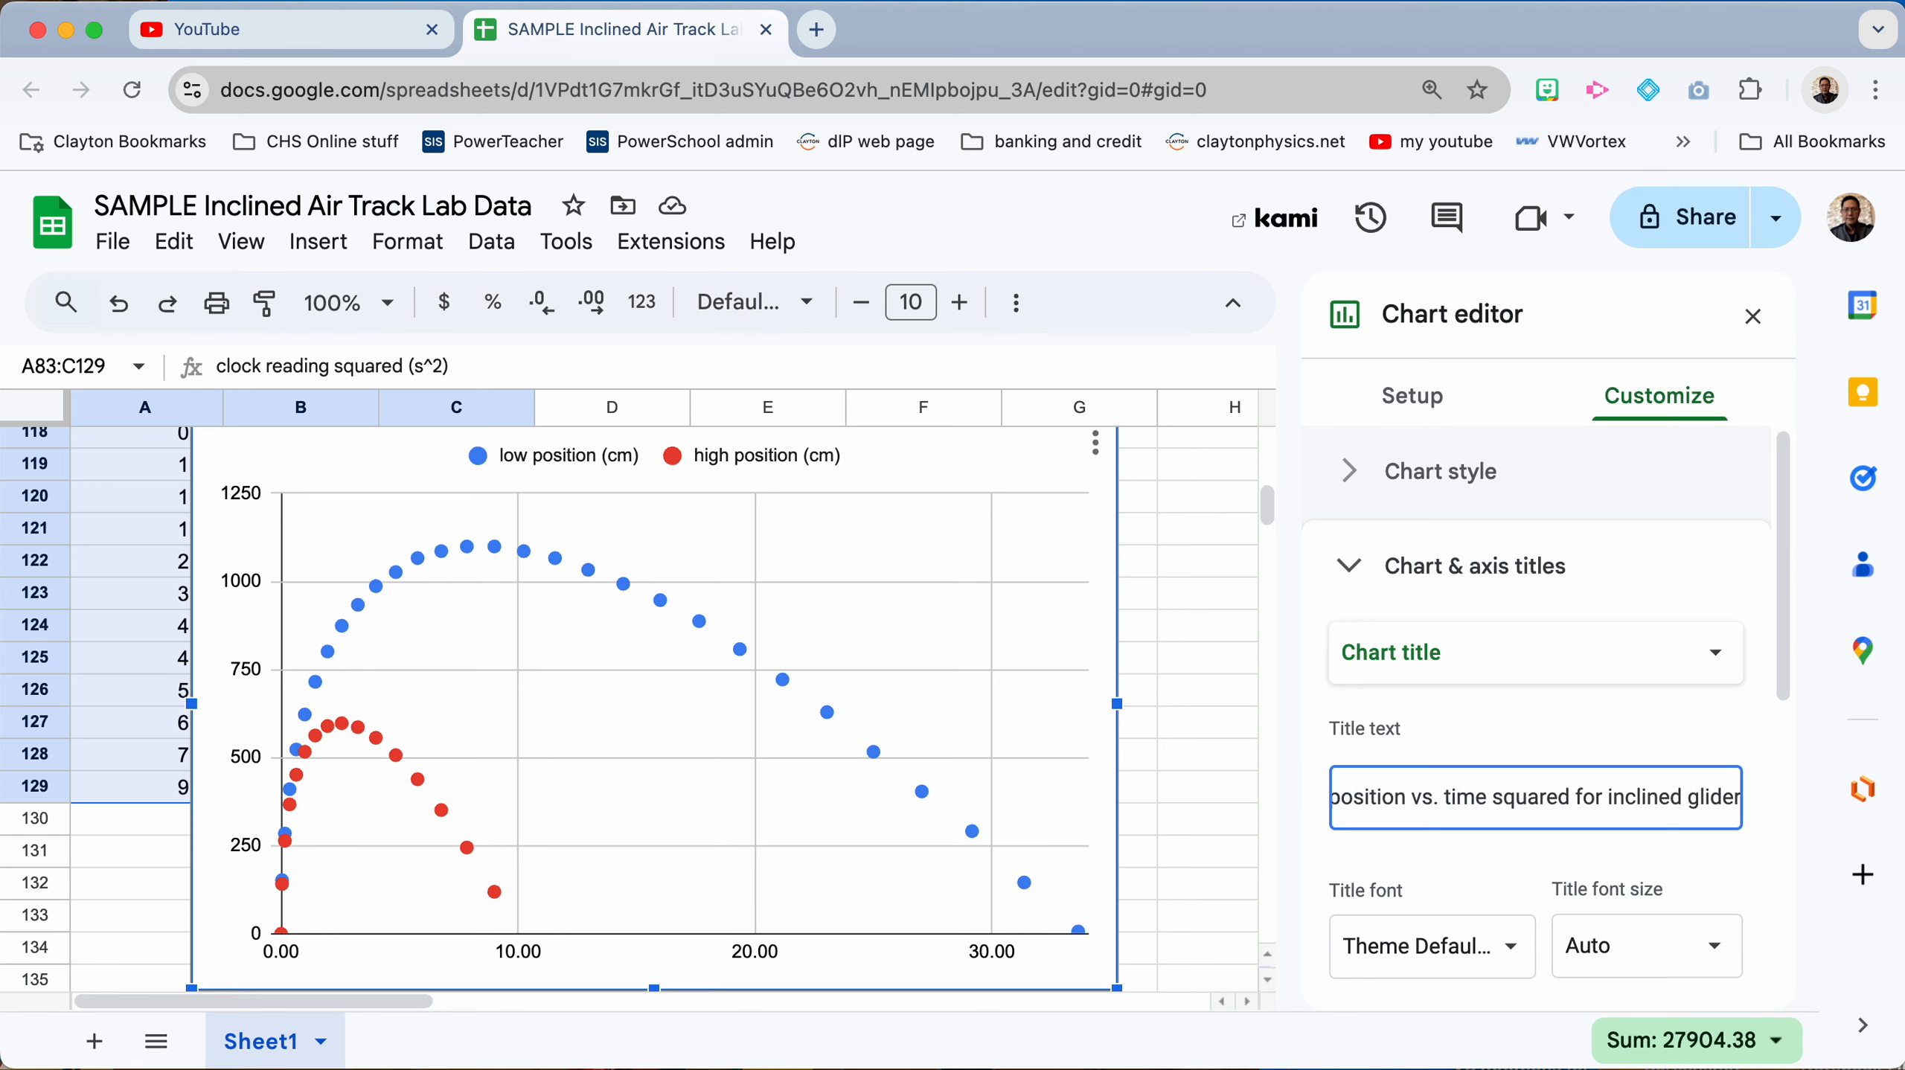
Step: Enter "time squared" as the text of the chart's horizontal axis title
click(1474, 682)
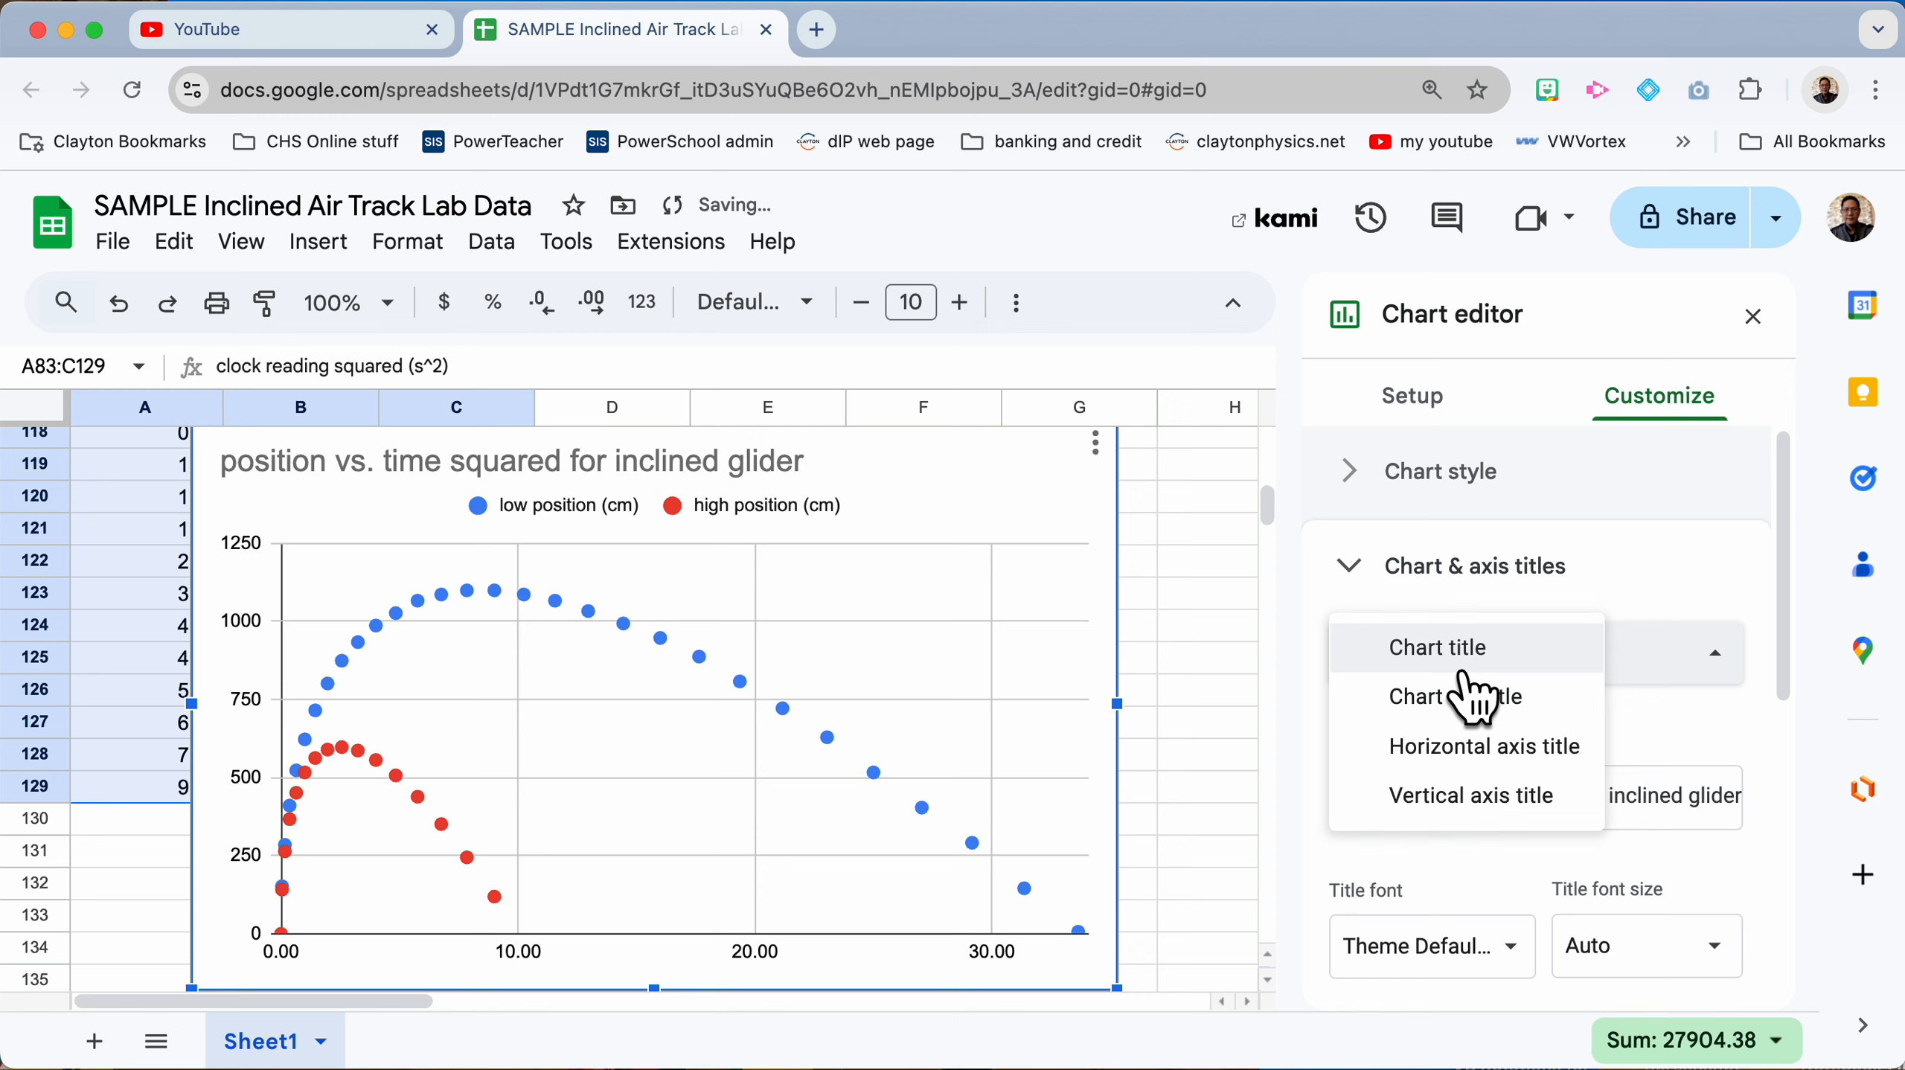
click(1480, 746)
click(1462, 807)
text(tim)
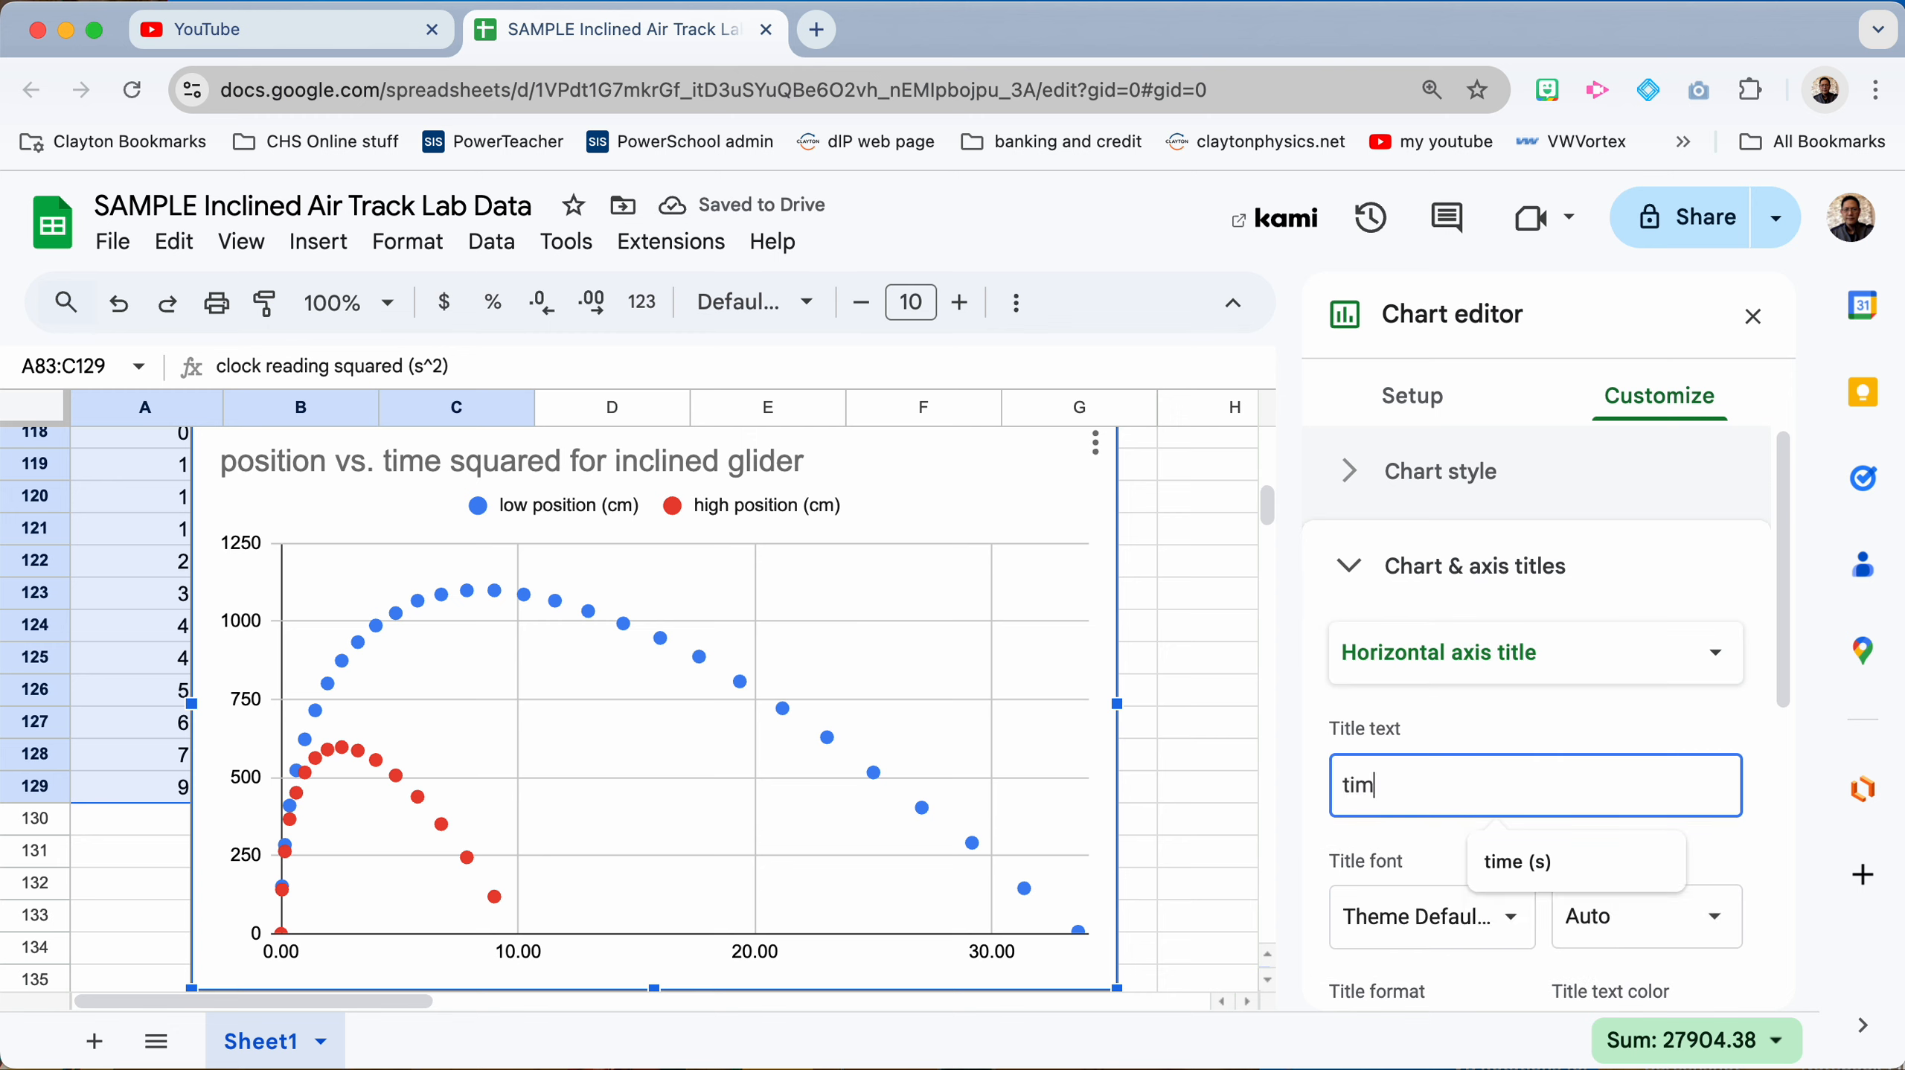
text(e squared)
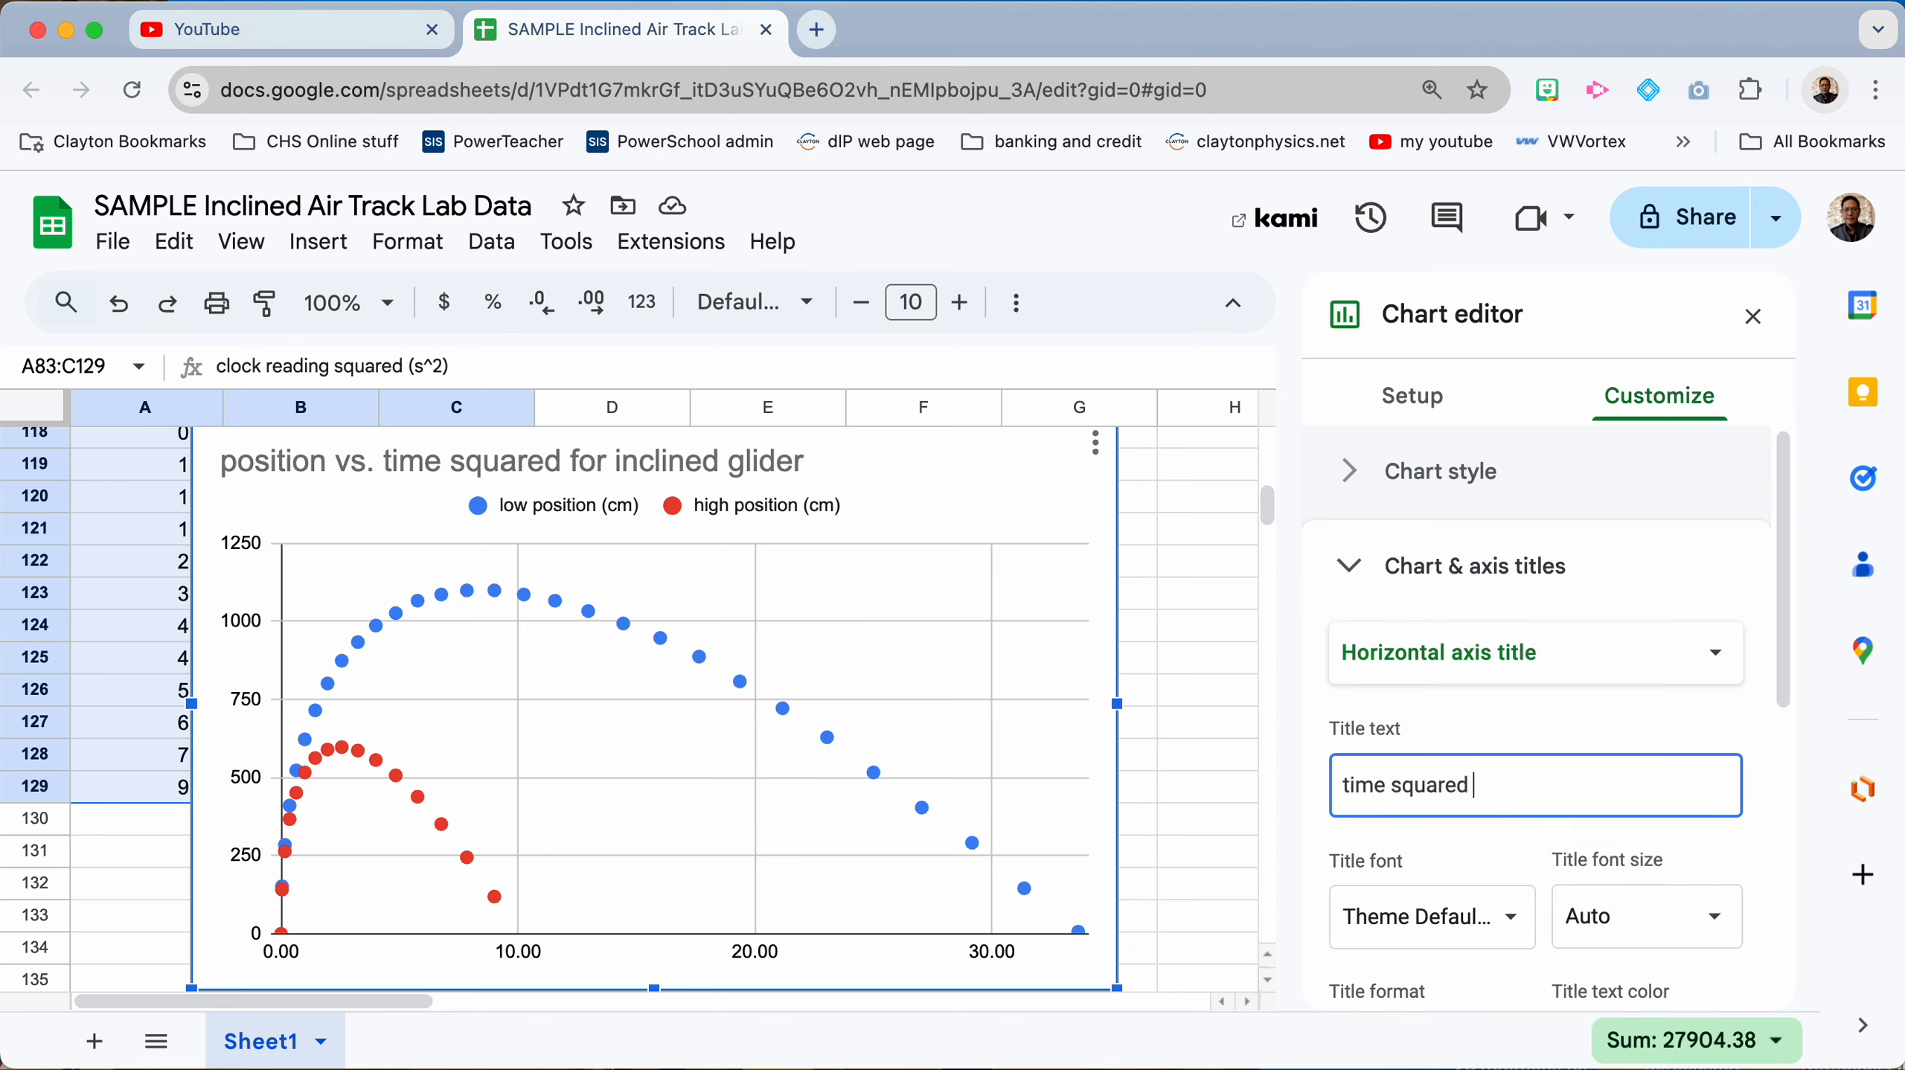
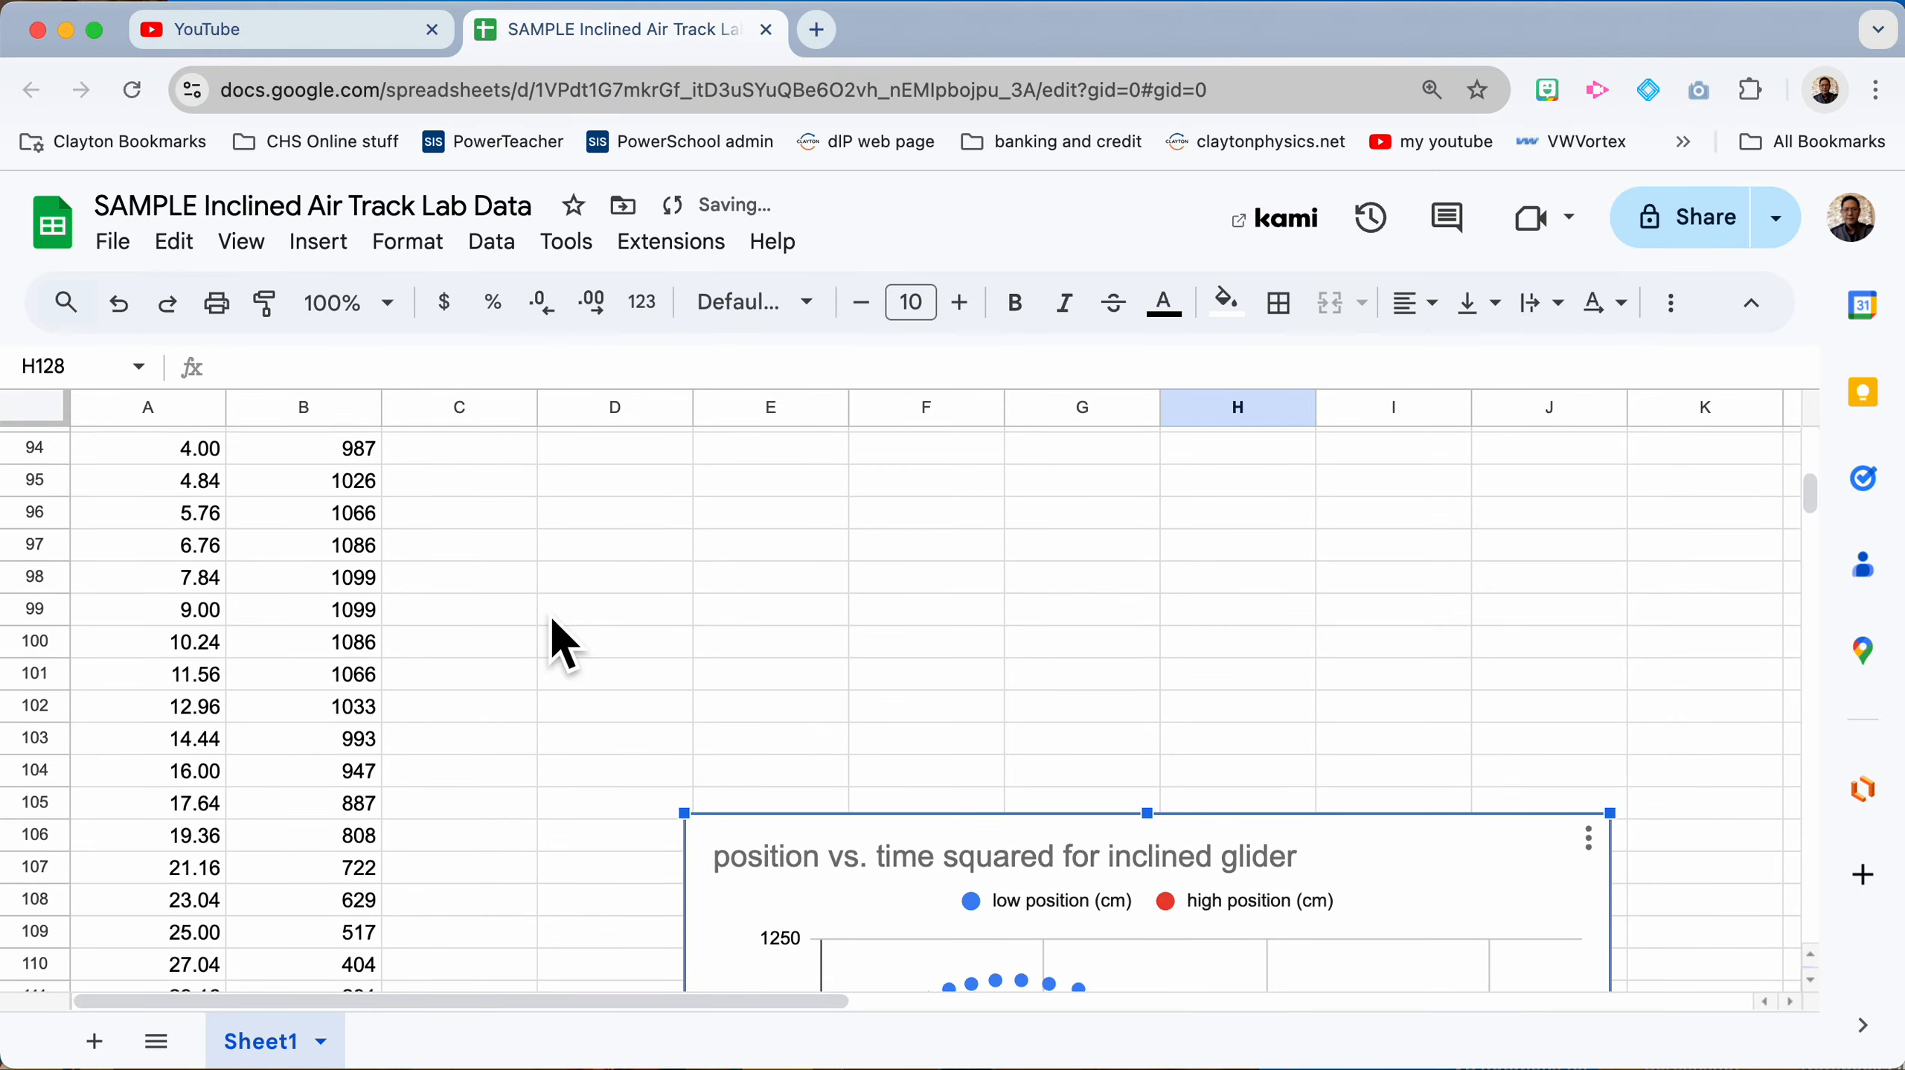
Step: Try to move the position vs. time squared chart up to about row 100, beside the low-incline data
scroll(552, 621, down, 5)
scroll(552, 621, down, 6)
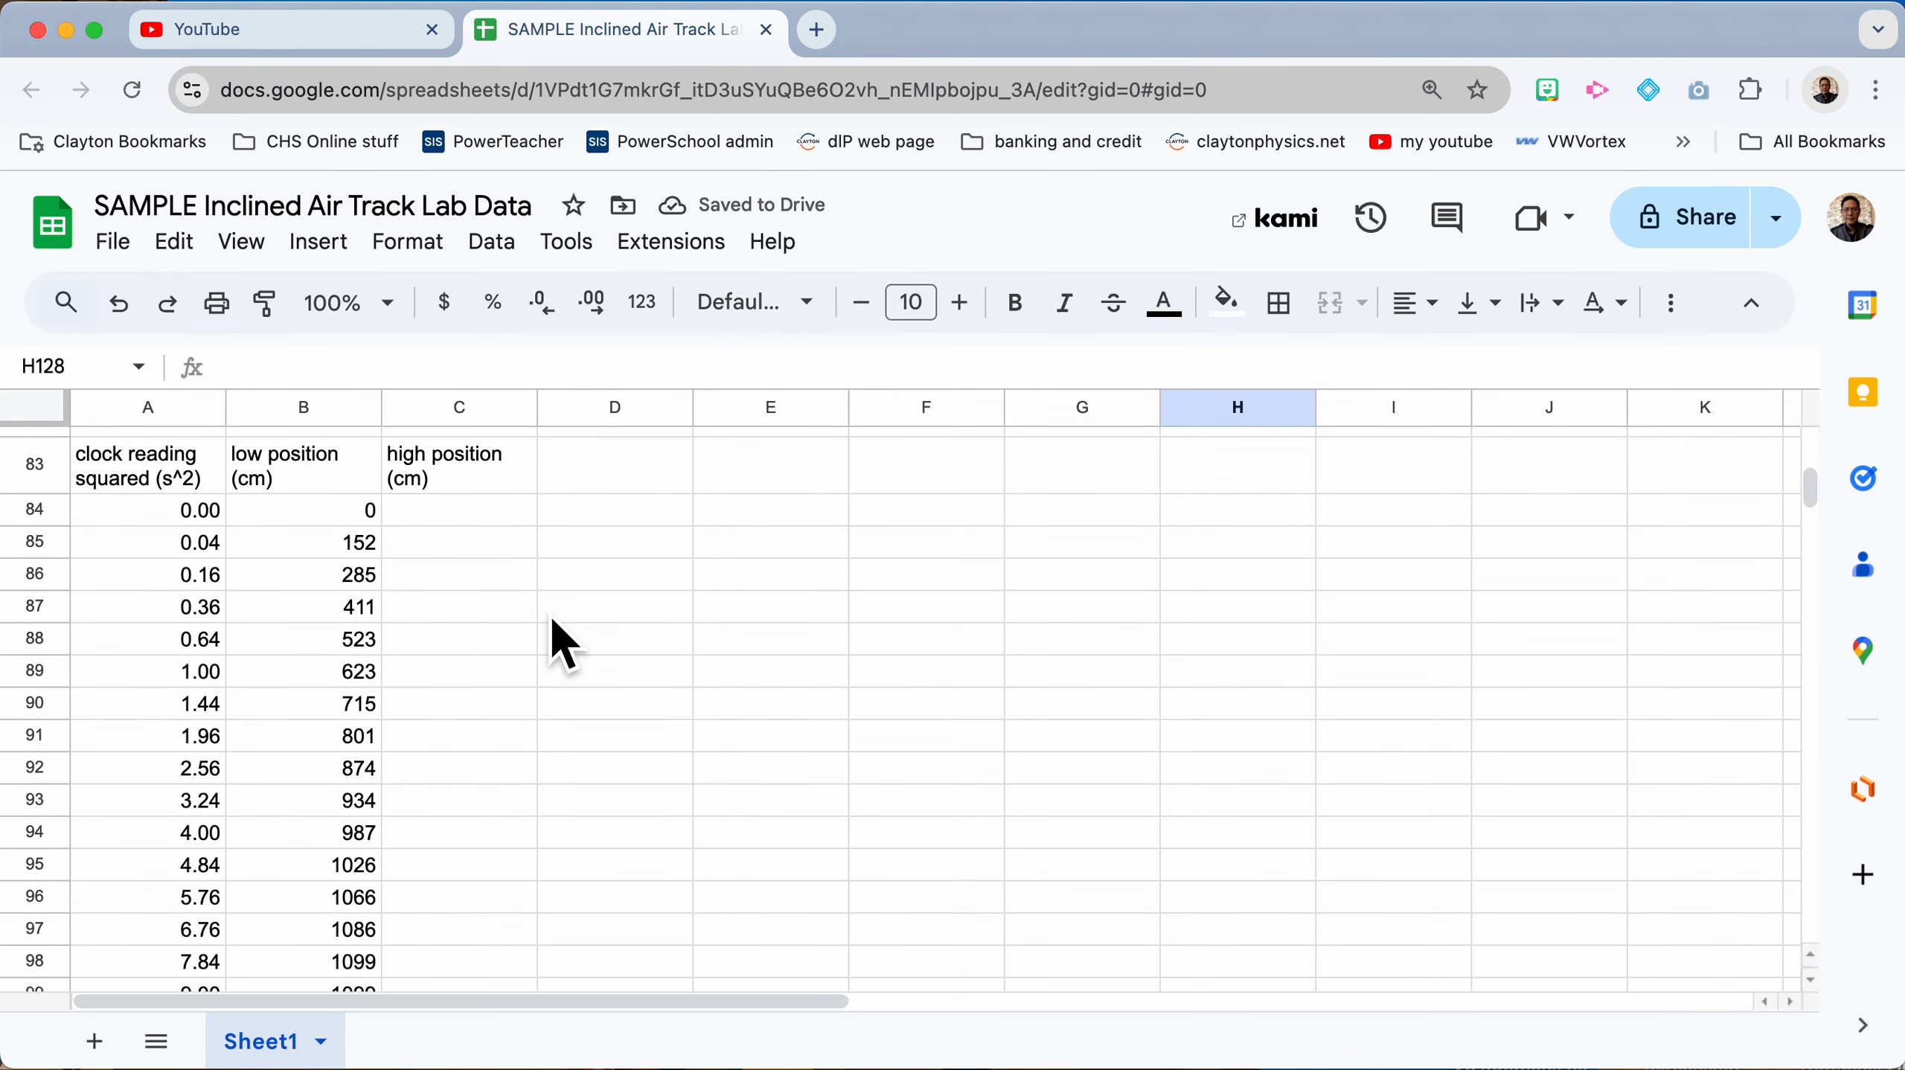
scroll(552, 621, down, 3)
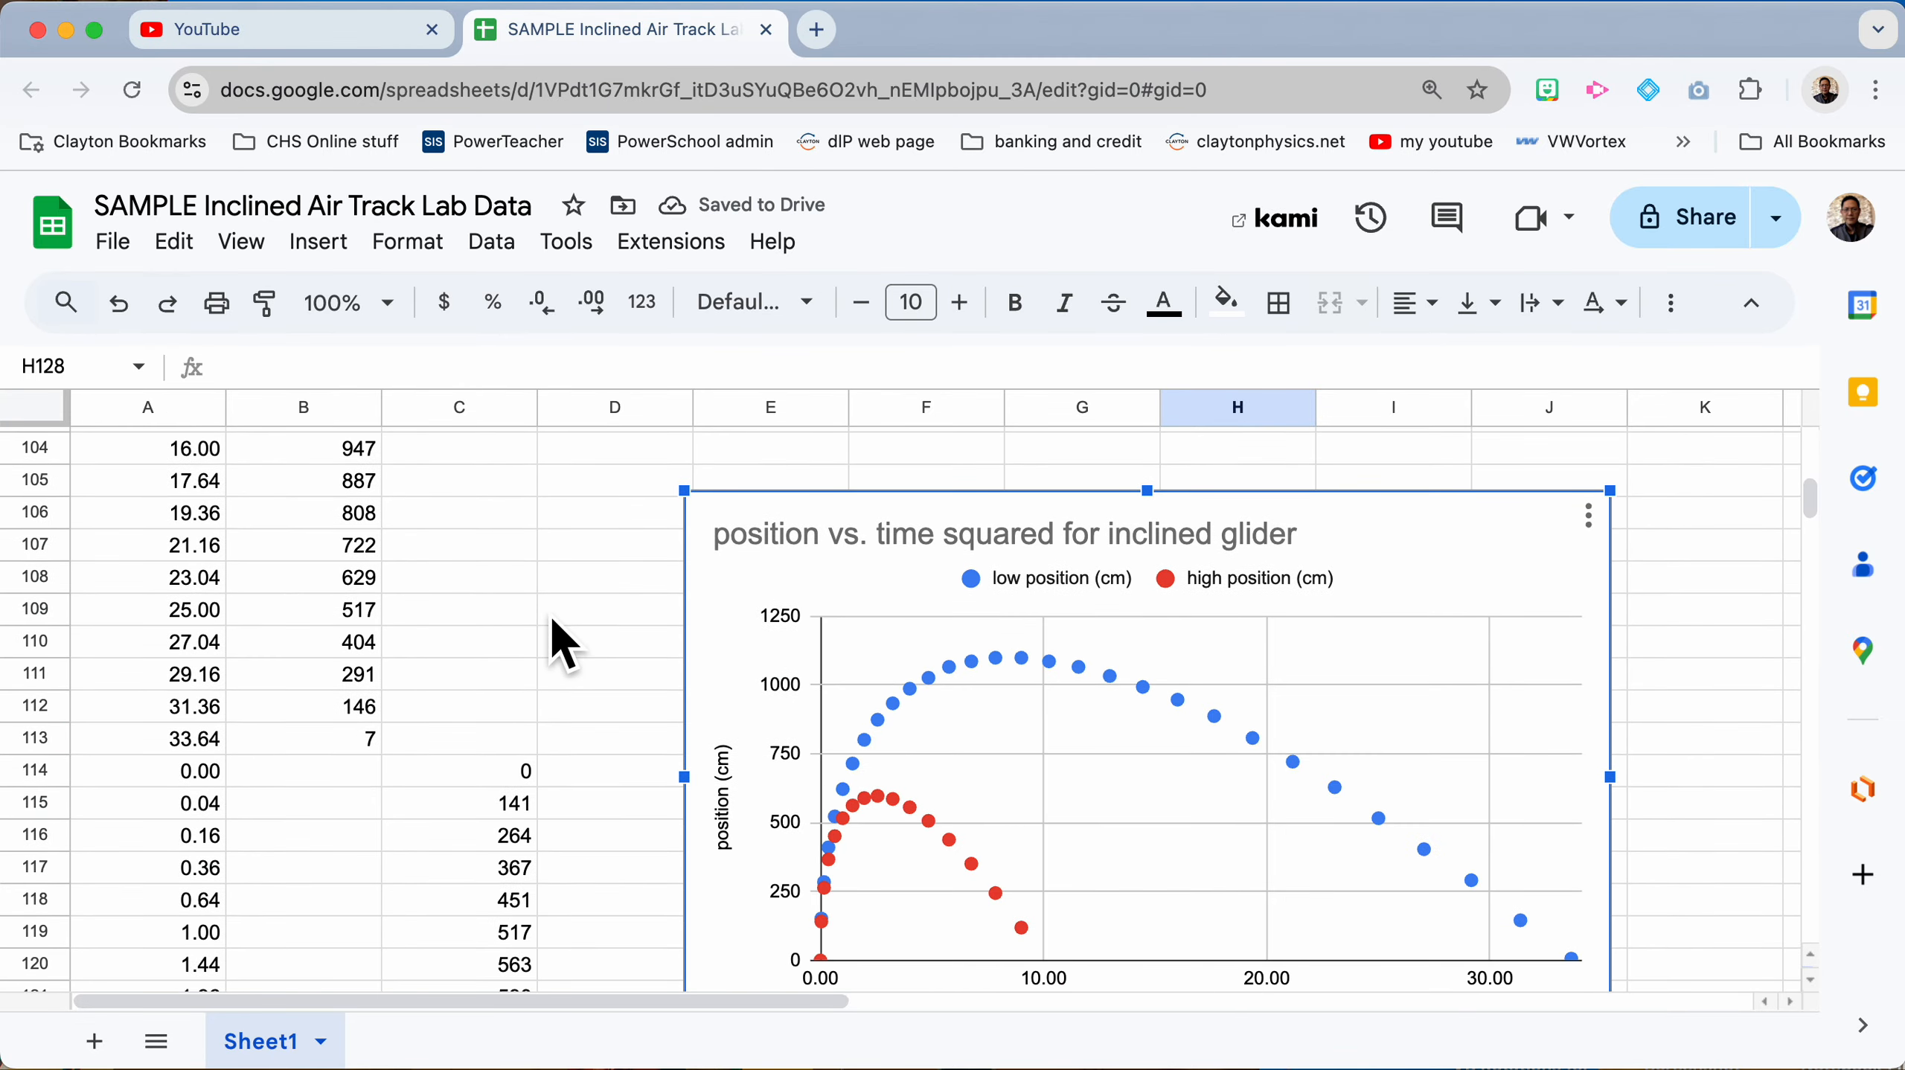
scroll(552, 621, down, 8)
scroll(552, 621, up, 9)
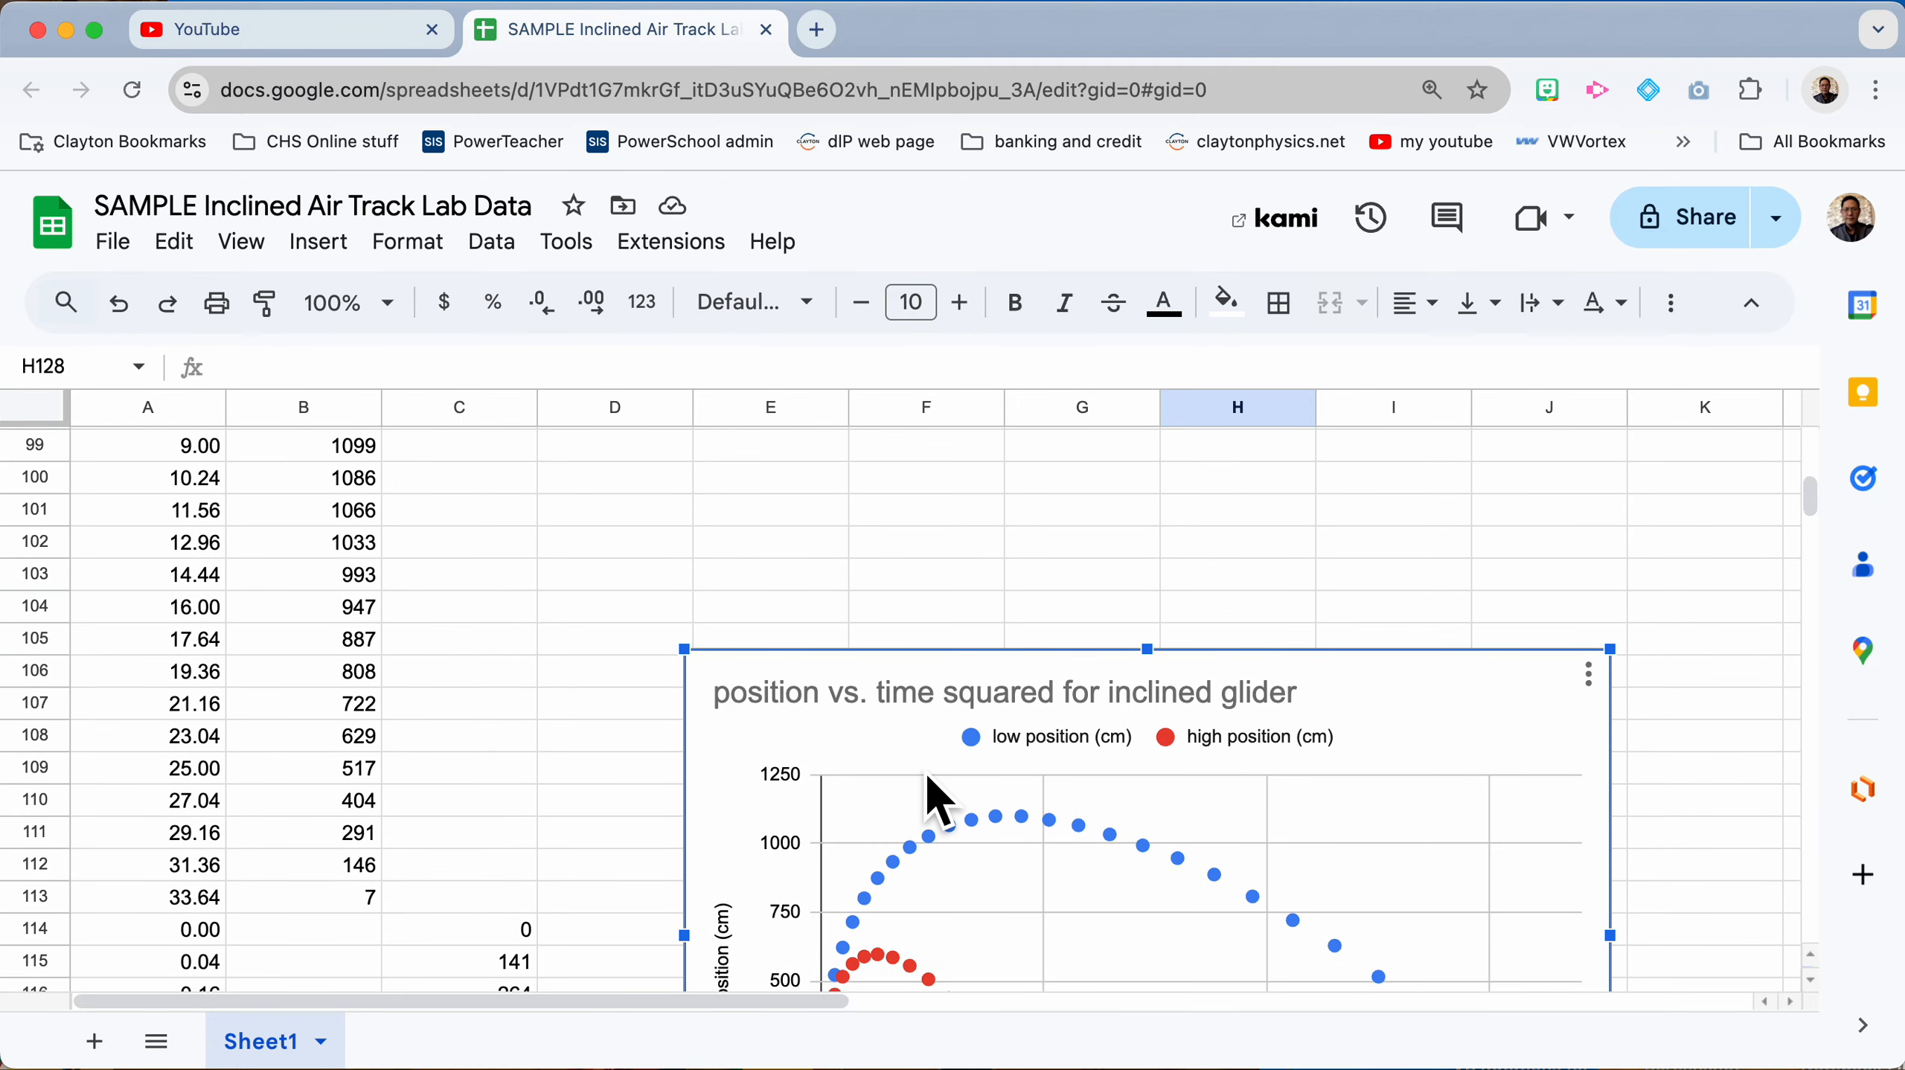
drag(928, 780, 1000, 613)
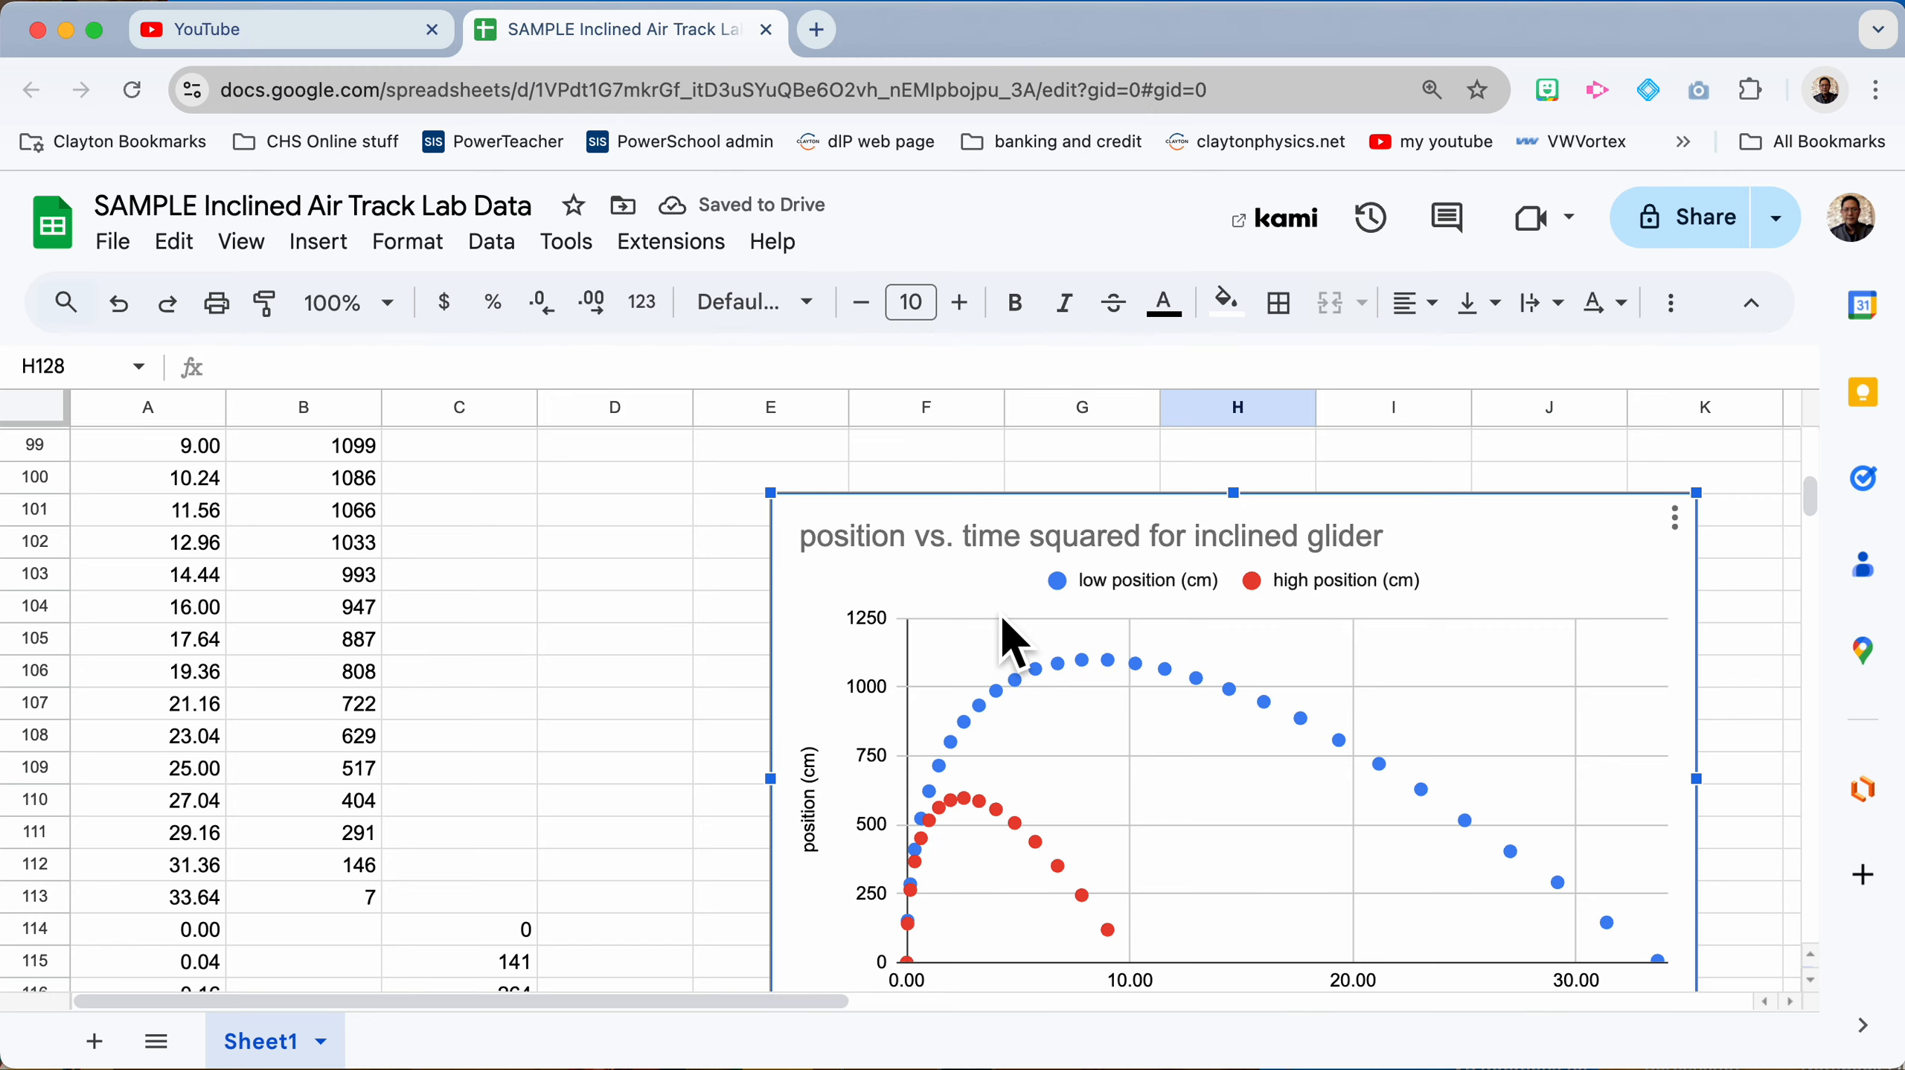
Step: Undo the last two moves of the position vs. time squared chart
key(super+z)
key(super+z)
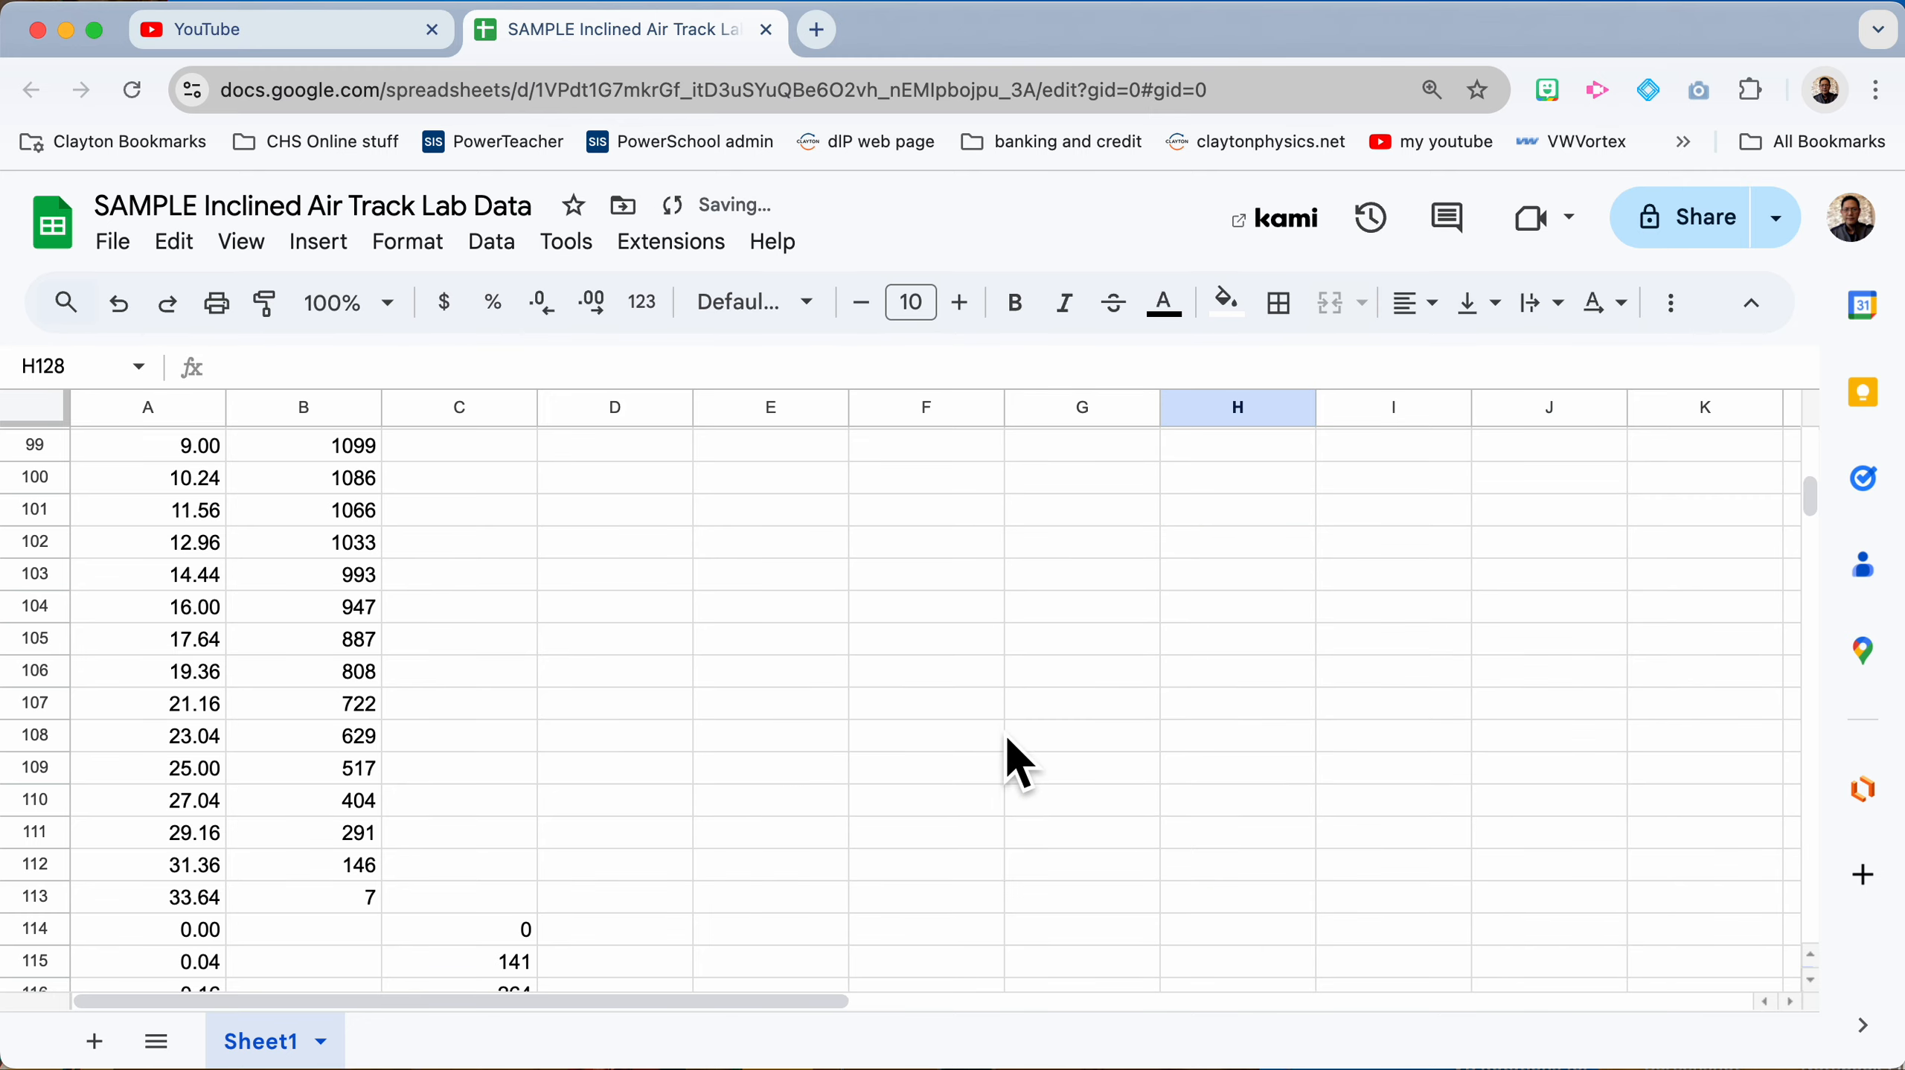
scroll(1009, 749, up, 7)
scroll(1003, 728, down, 6)
scroll(1014, 746, down, 3)
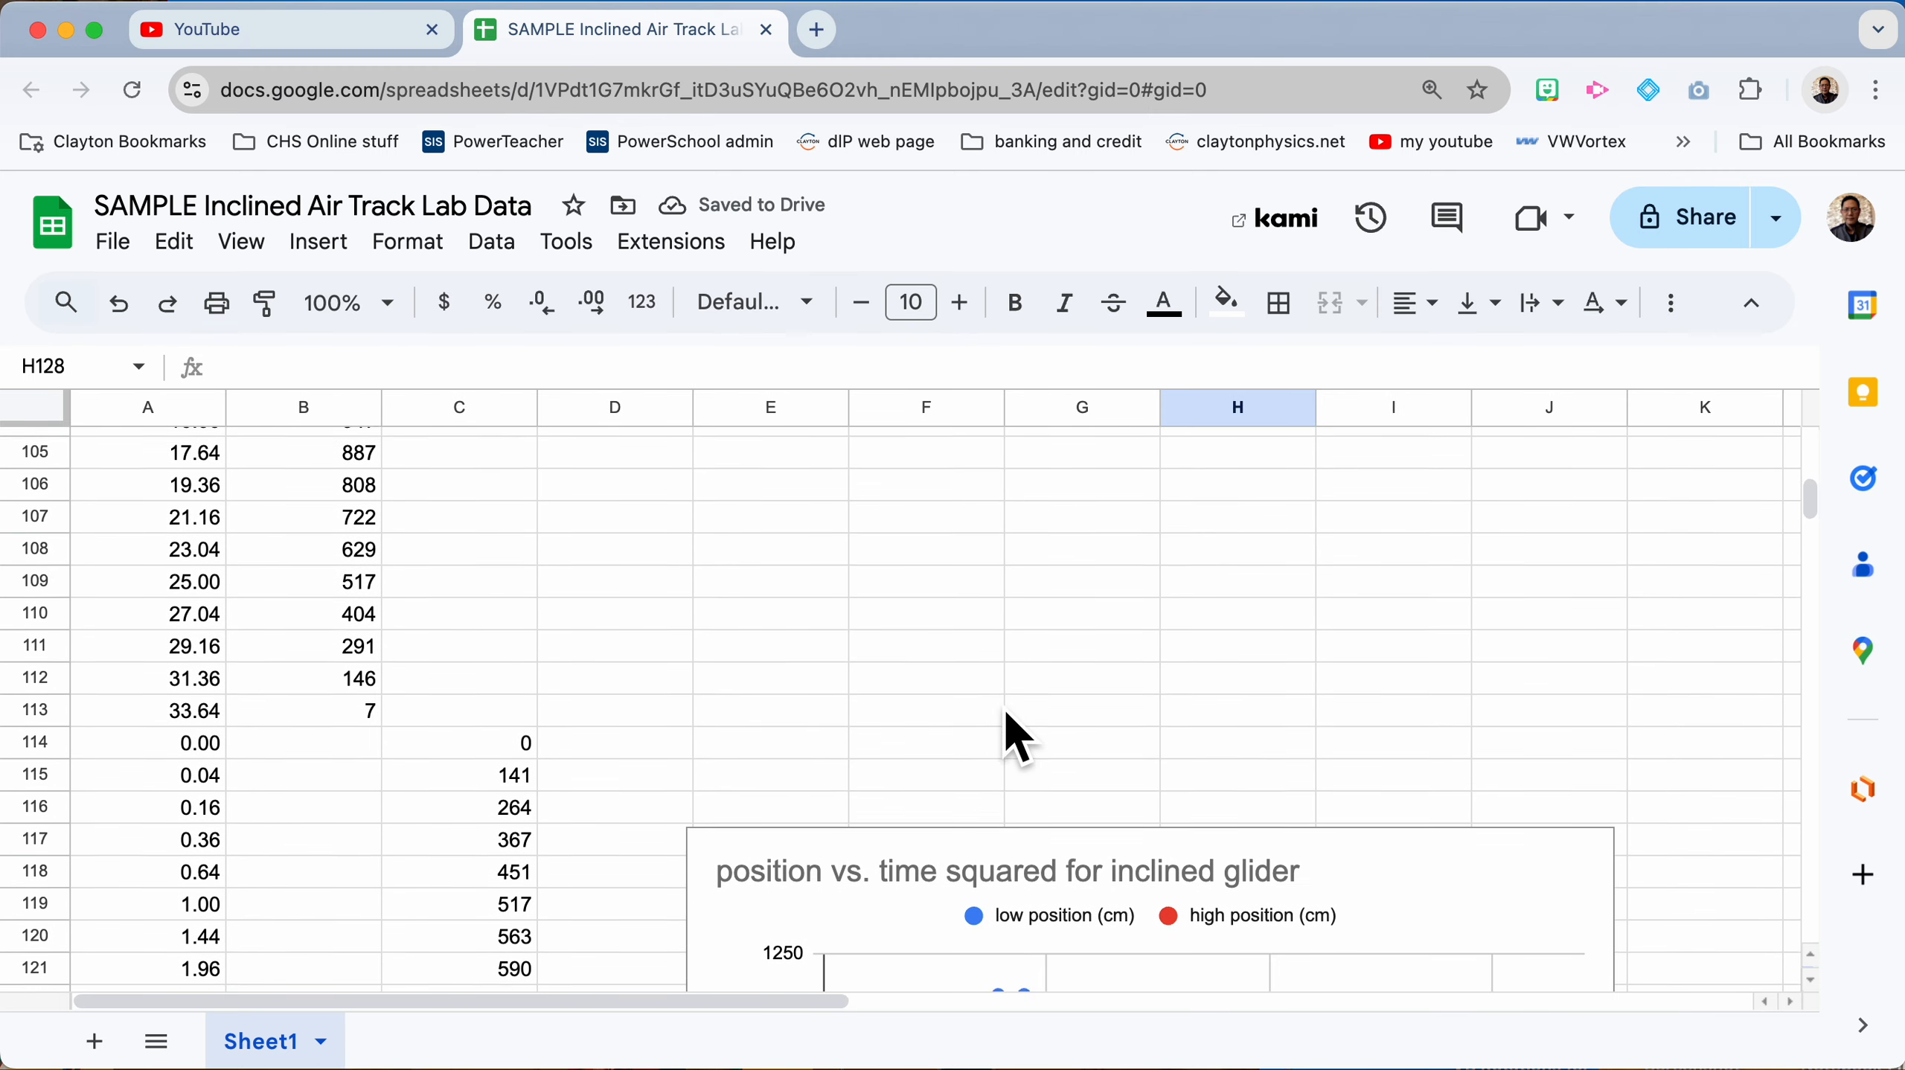
scroll(1016, 738, up, 7)
scroll(1017, 738, up, 1)
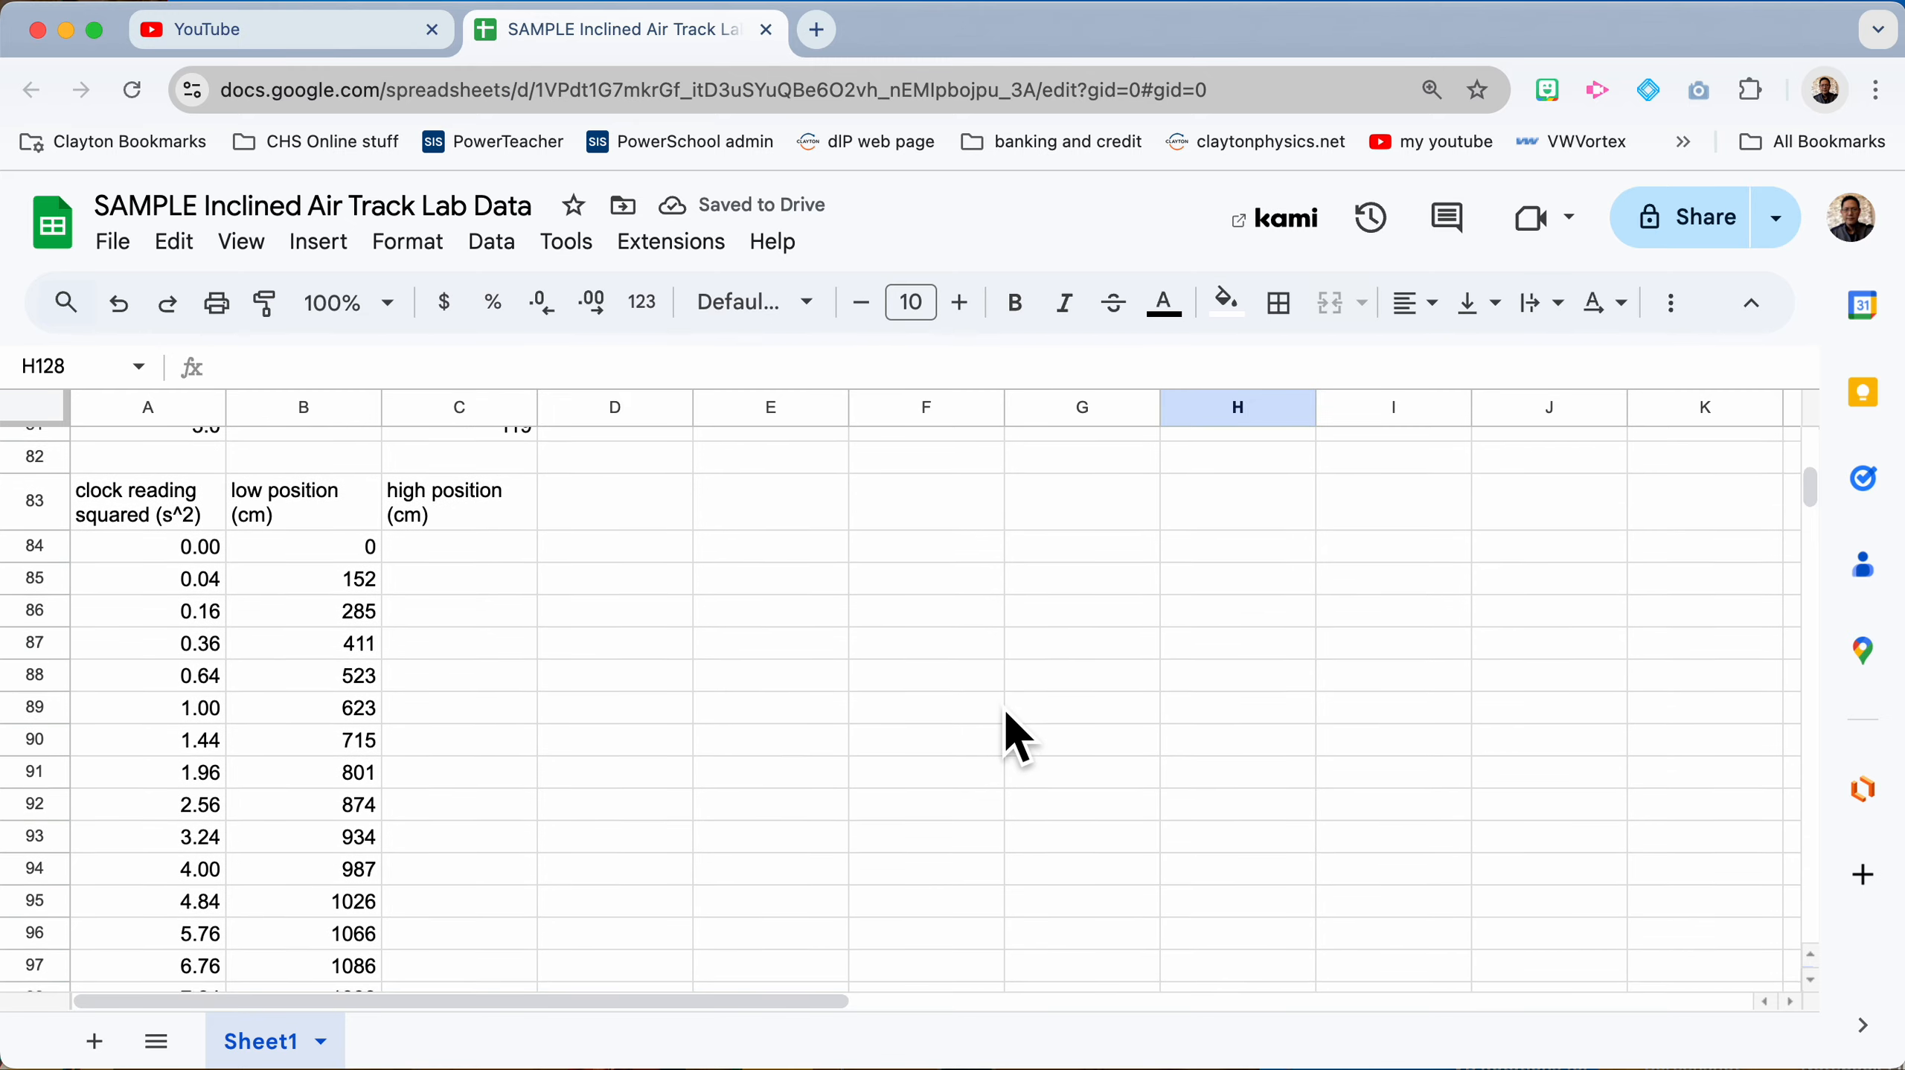
Step: Move the position vs. time squared chart up to about row 101, beside the low-incline data
scroll(1007, 715, down, 8)
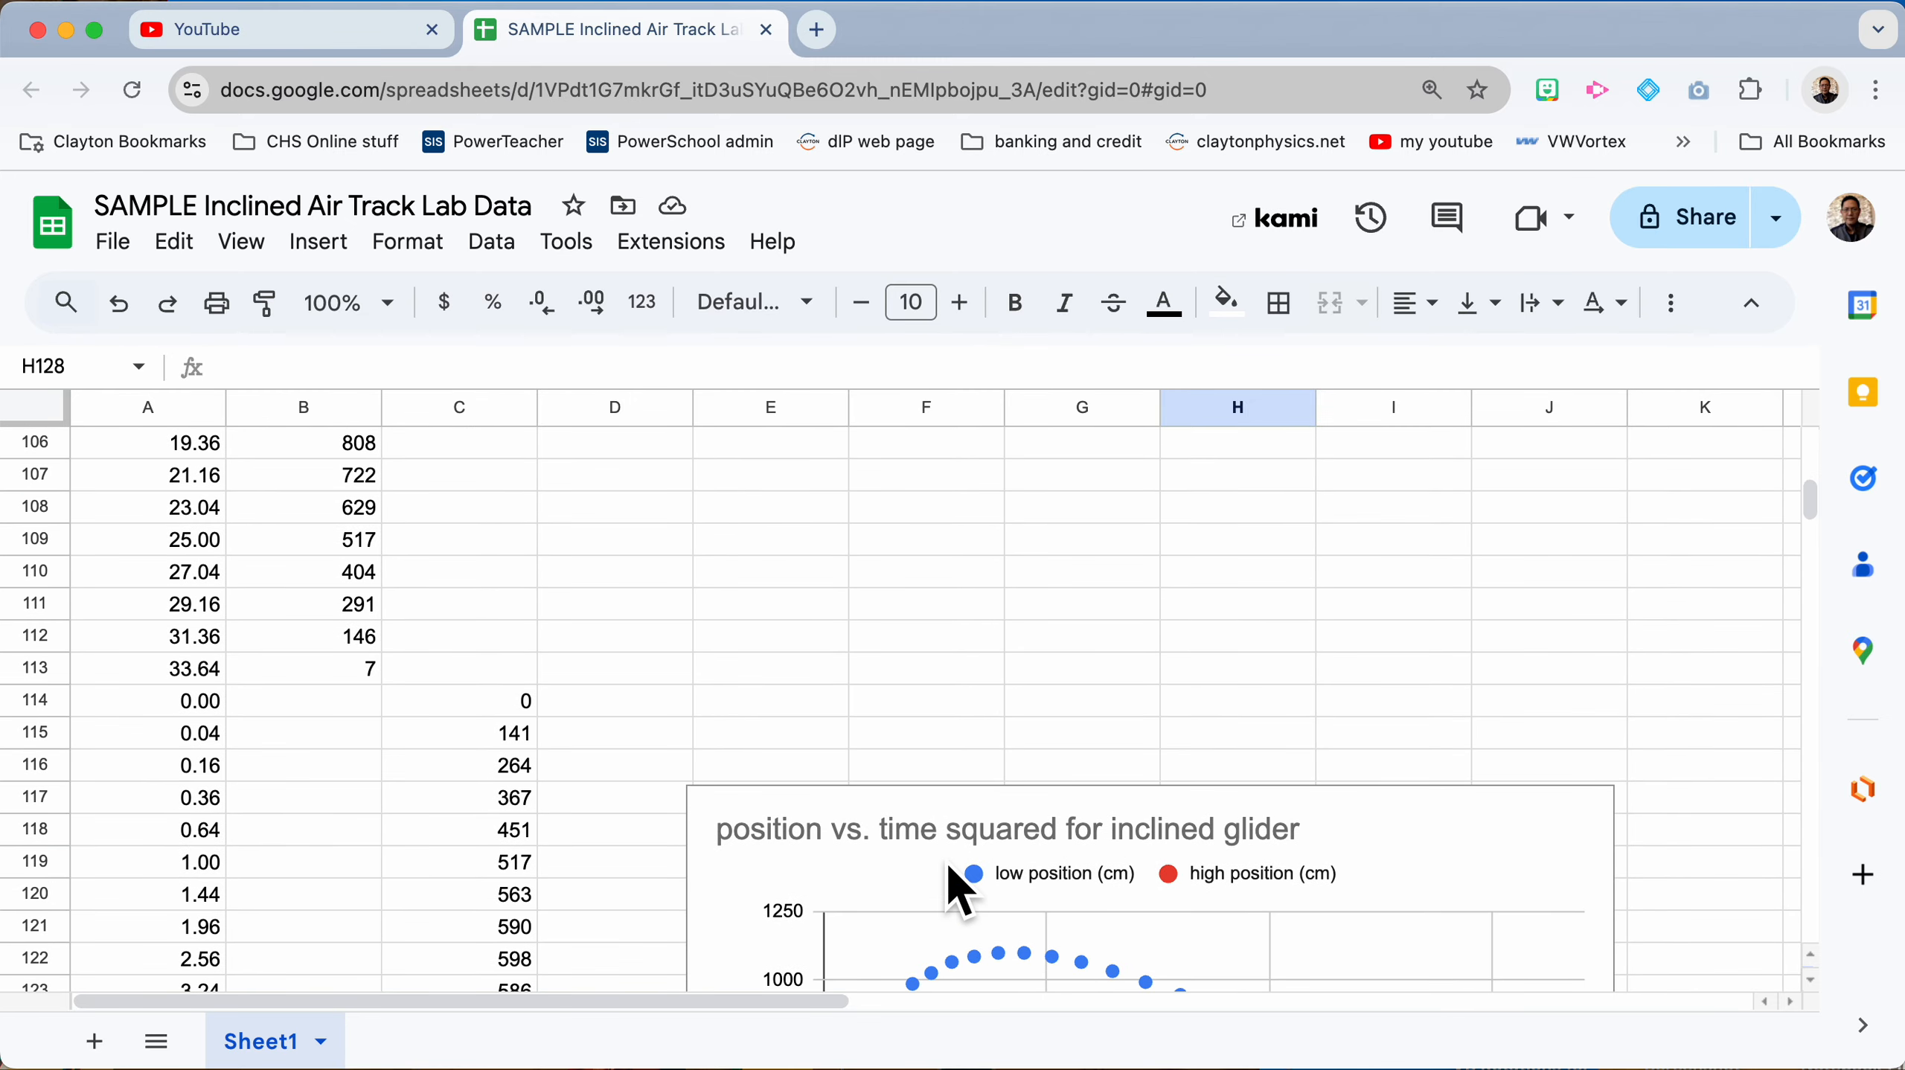
drag(832, 900, 765, 373)
scroll(589, 574, up, 10)
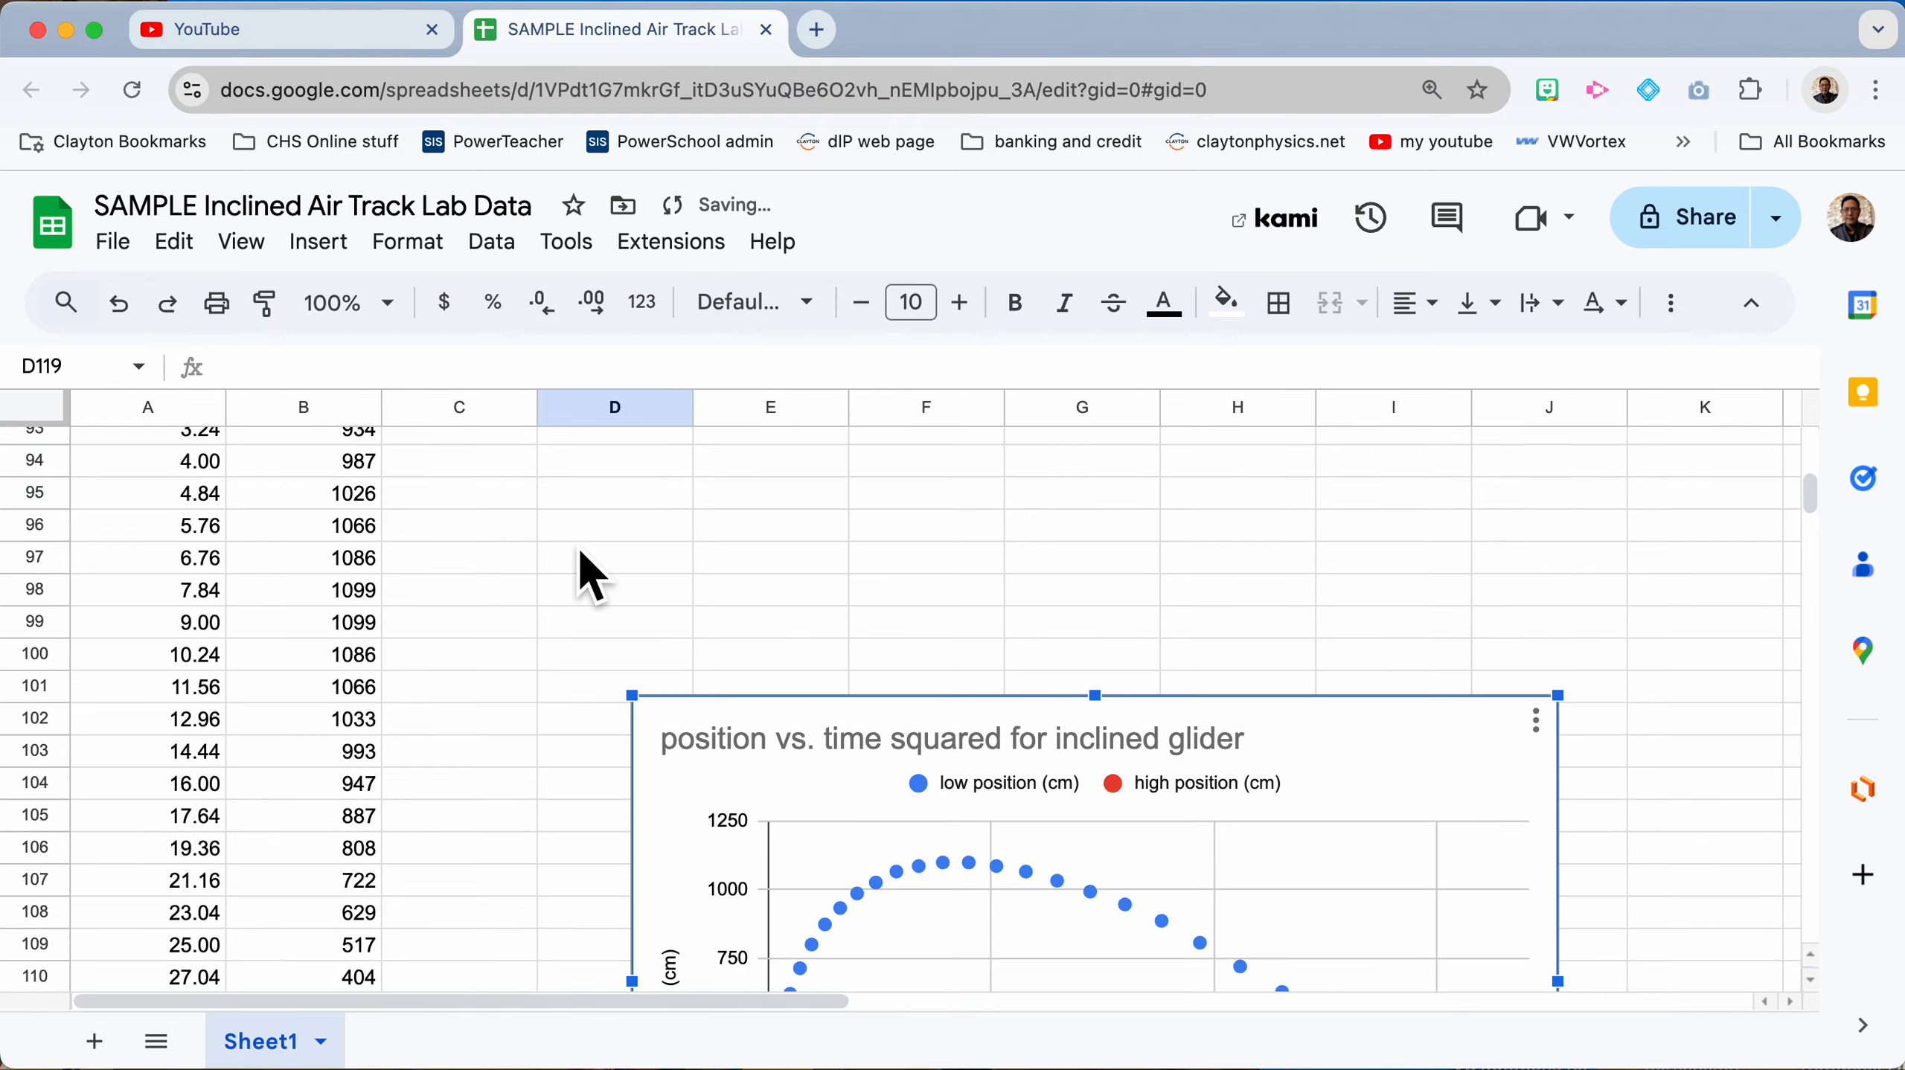
Step: Examine the position vs. time chart and the columns of the source data table
scroll(589, 574, down, 8)
scroll(589, 573, up, 5)
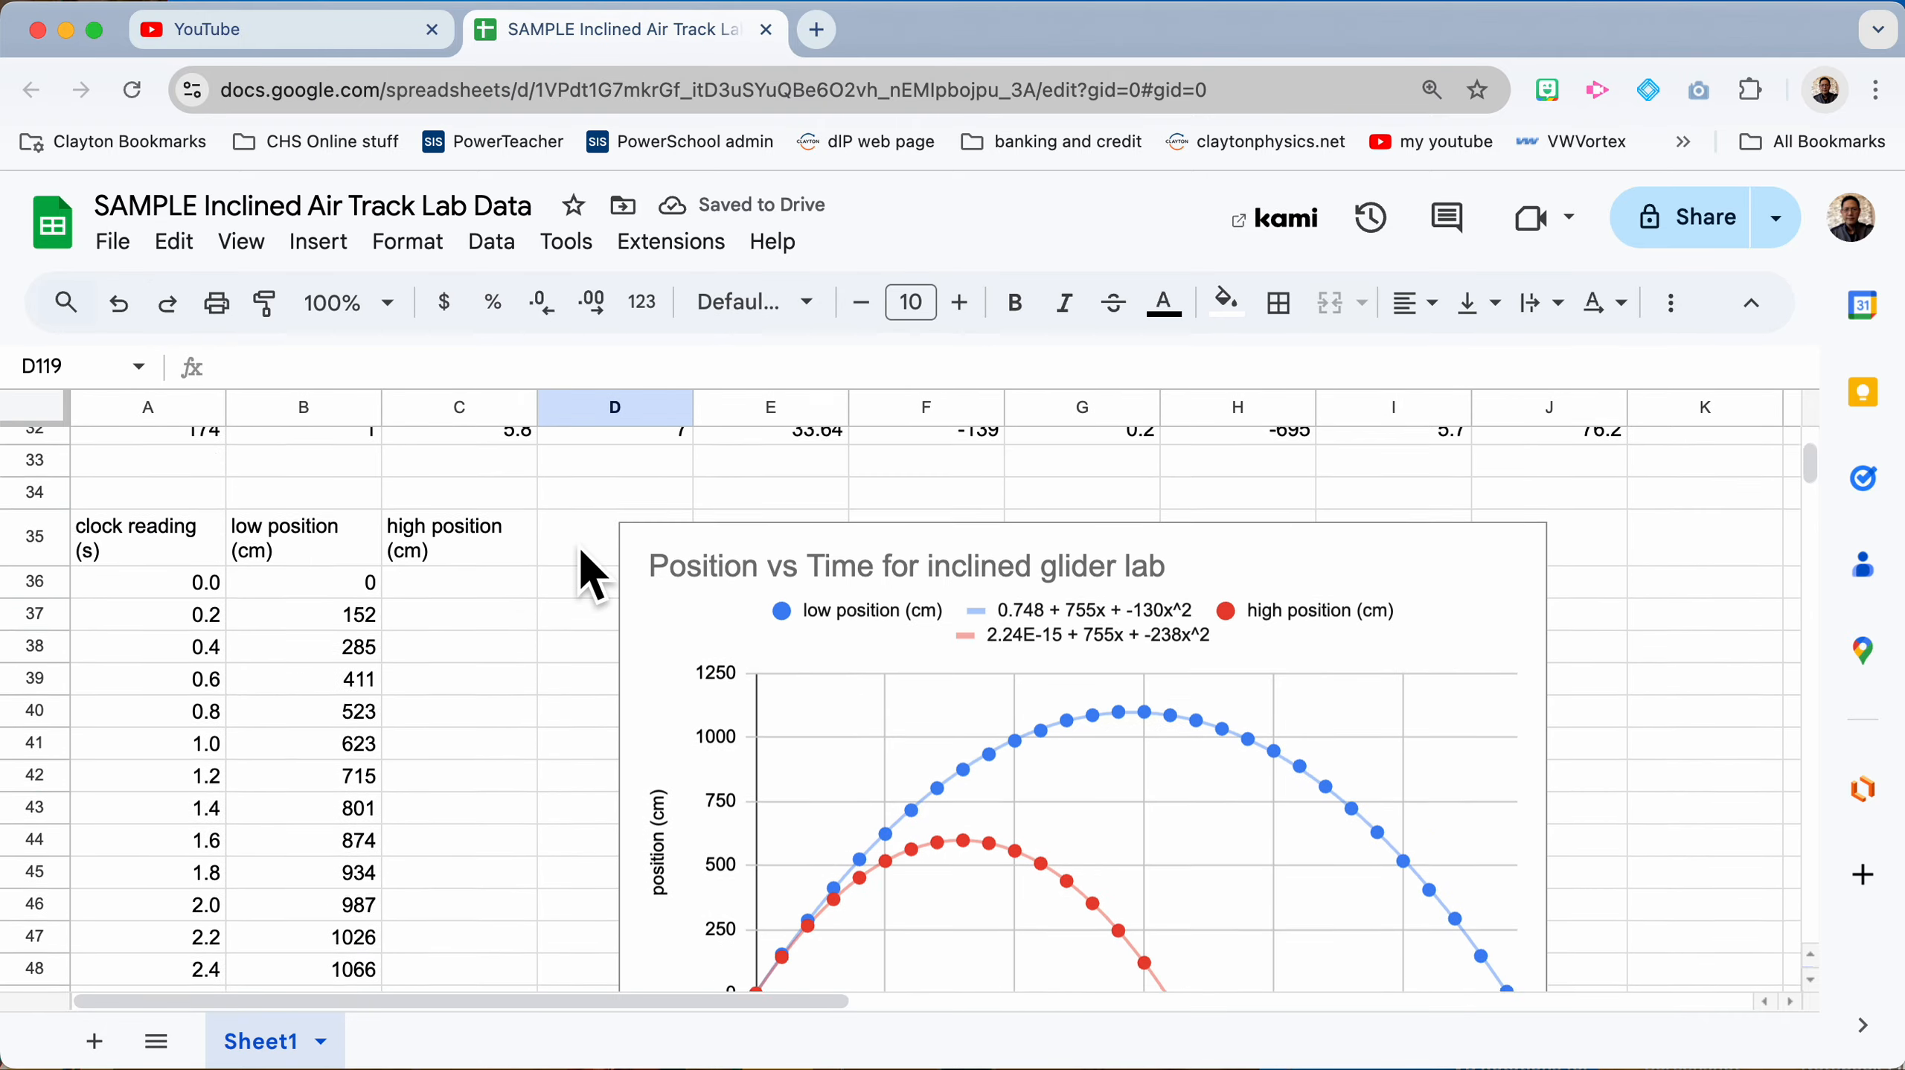
scroll(589, 574, down, 4)
scroll(589, 574, up, 4)
scroll(589, 574, down, 1)
scroll(588, 574, up, 20)
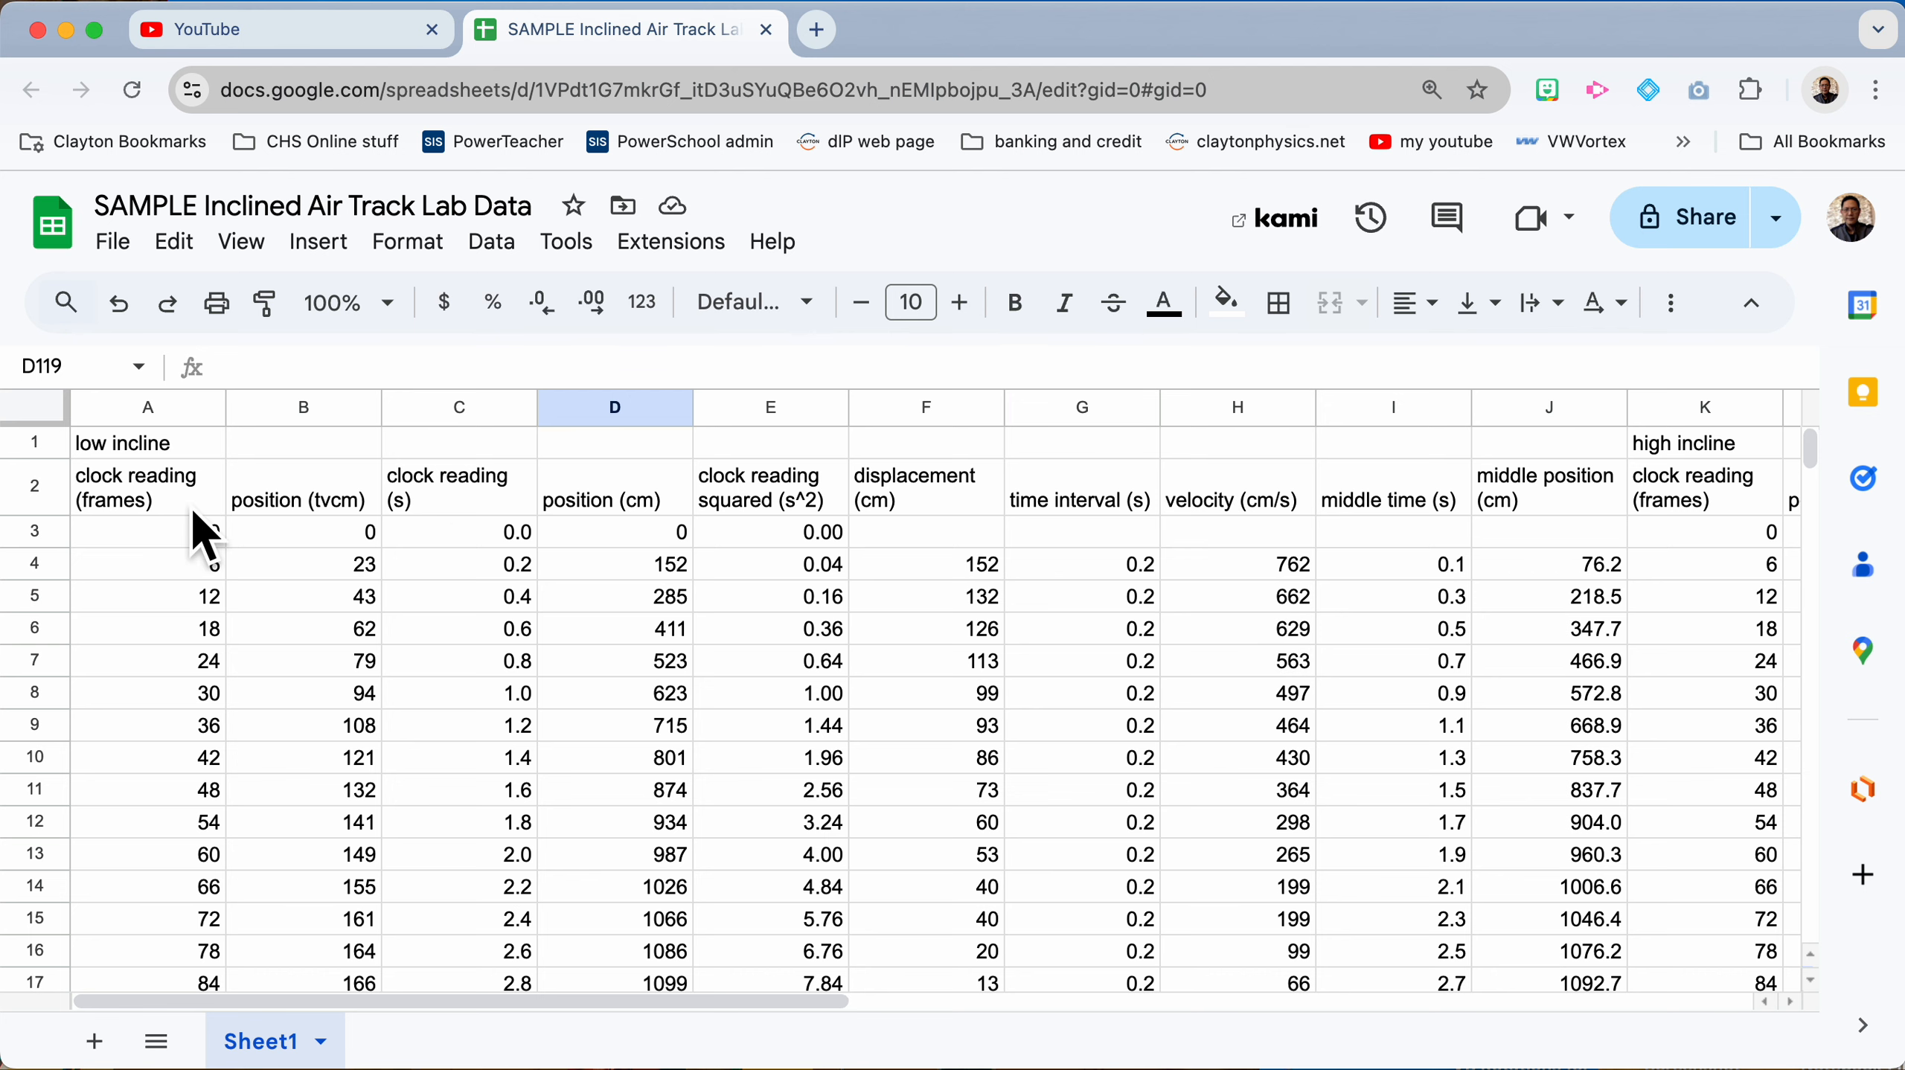
scroll(906, 539, down, 1)
scroll(907, 539, up, 1)
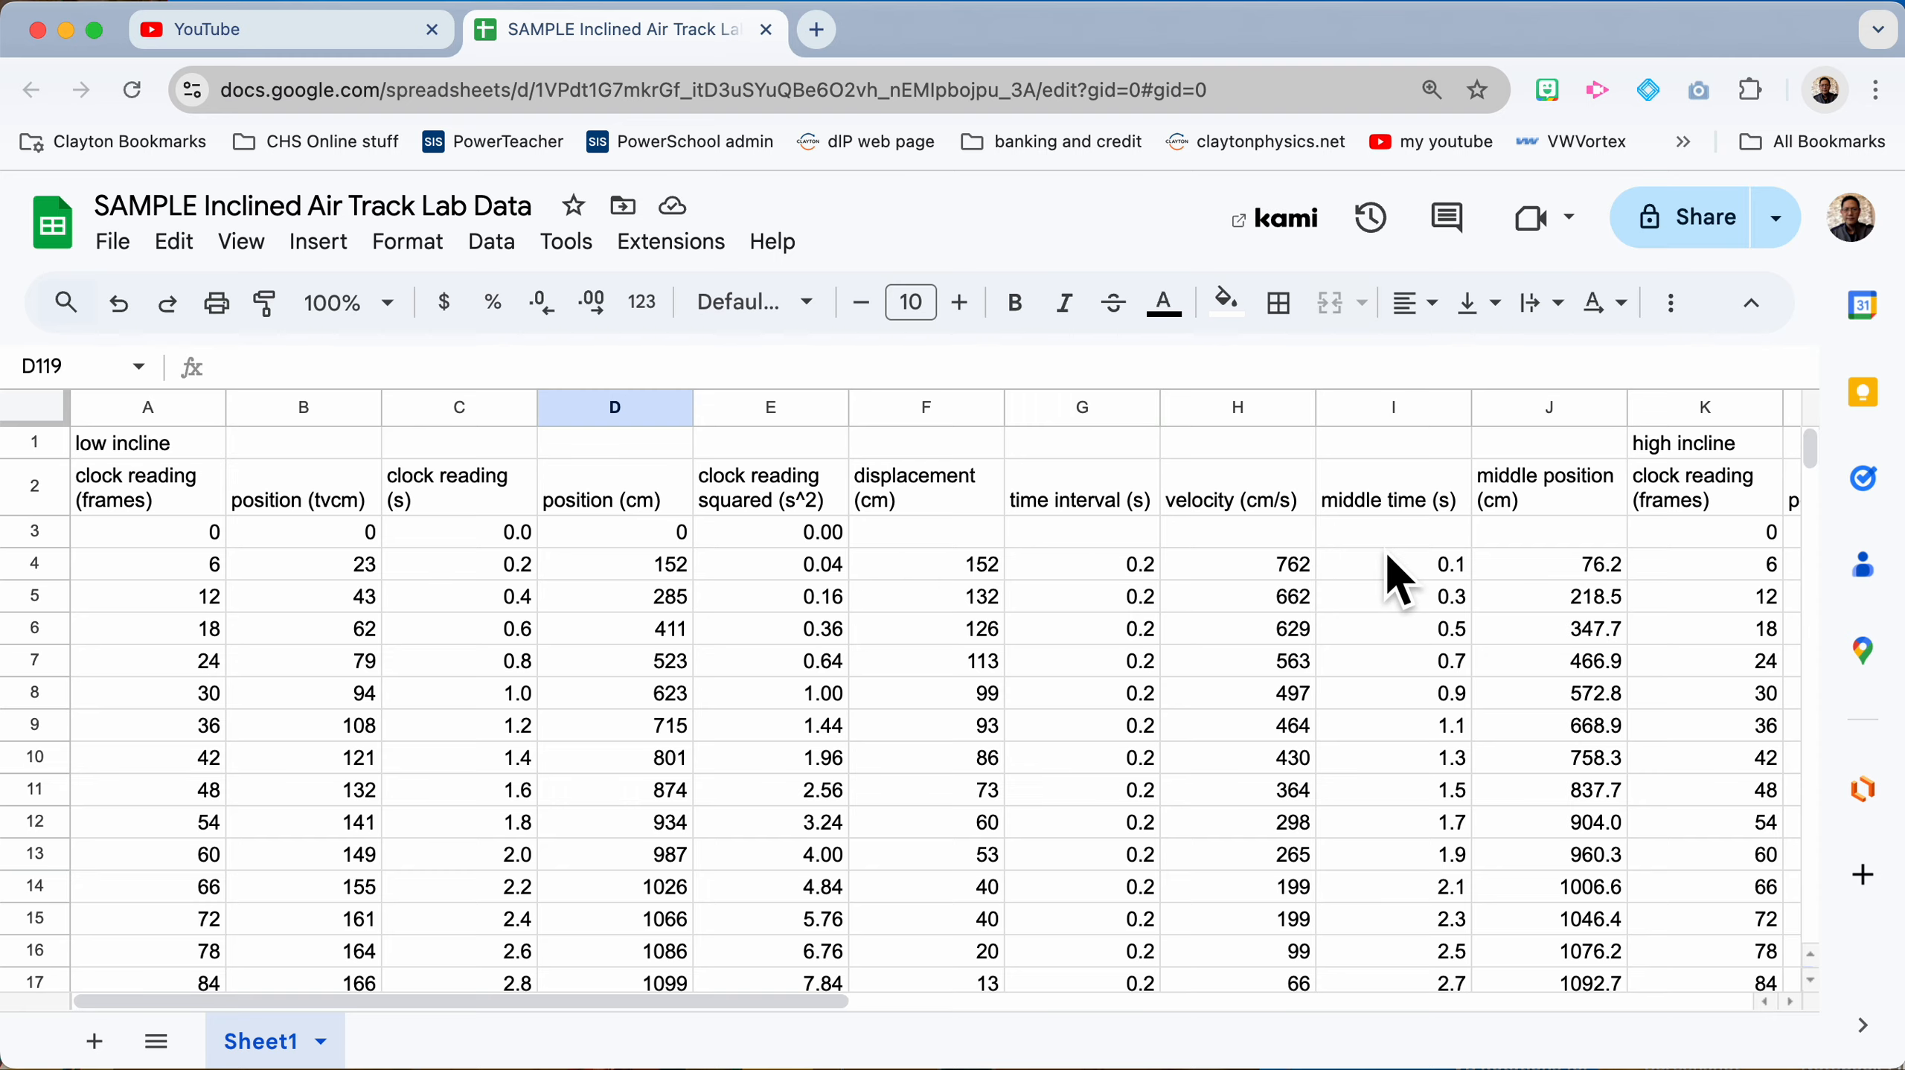
Step: Copy the low-incline middle time column with its header (I2:I32) and paste it as values only from A132
drag(1402, 509, 1409, 822)
scroll(1396, 773, down, 2)
scroll(1396, 772, down, 5)
scroll(961, 967, down, 15)
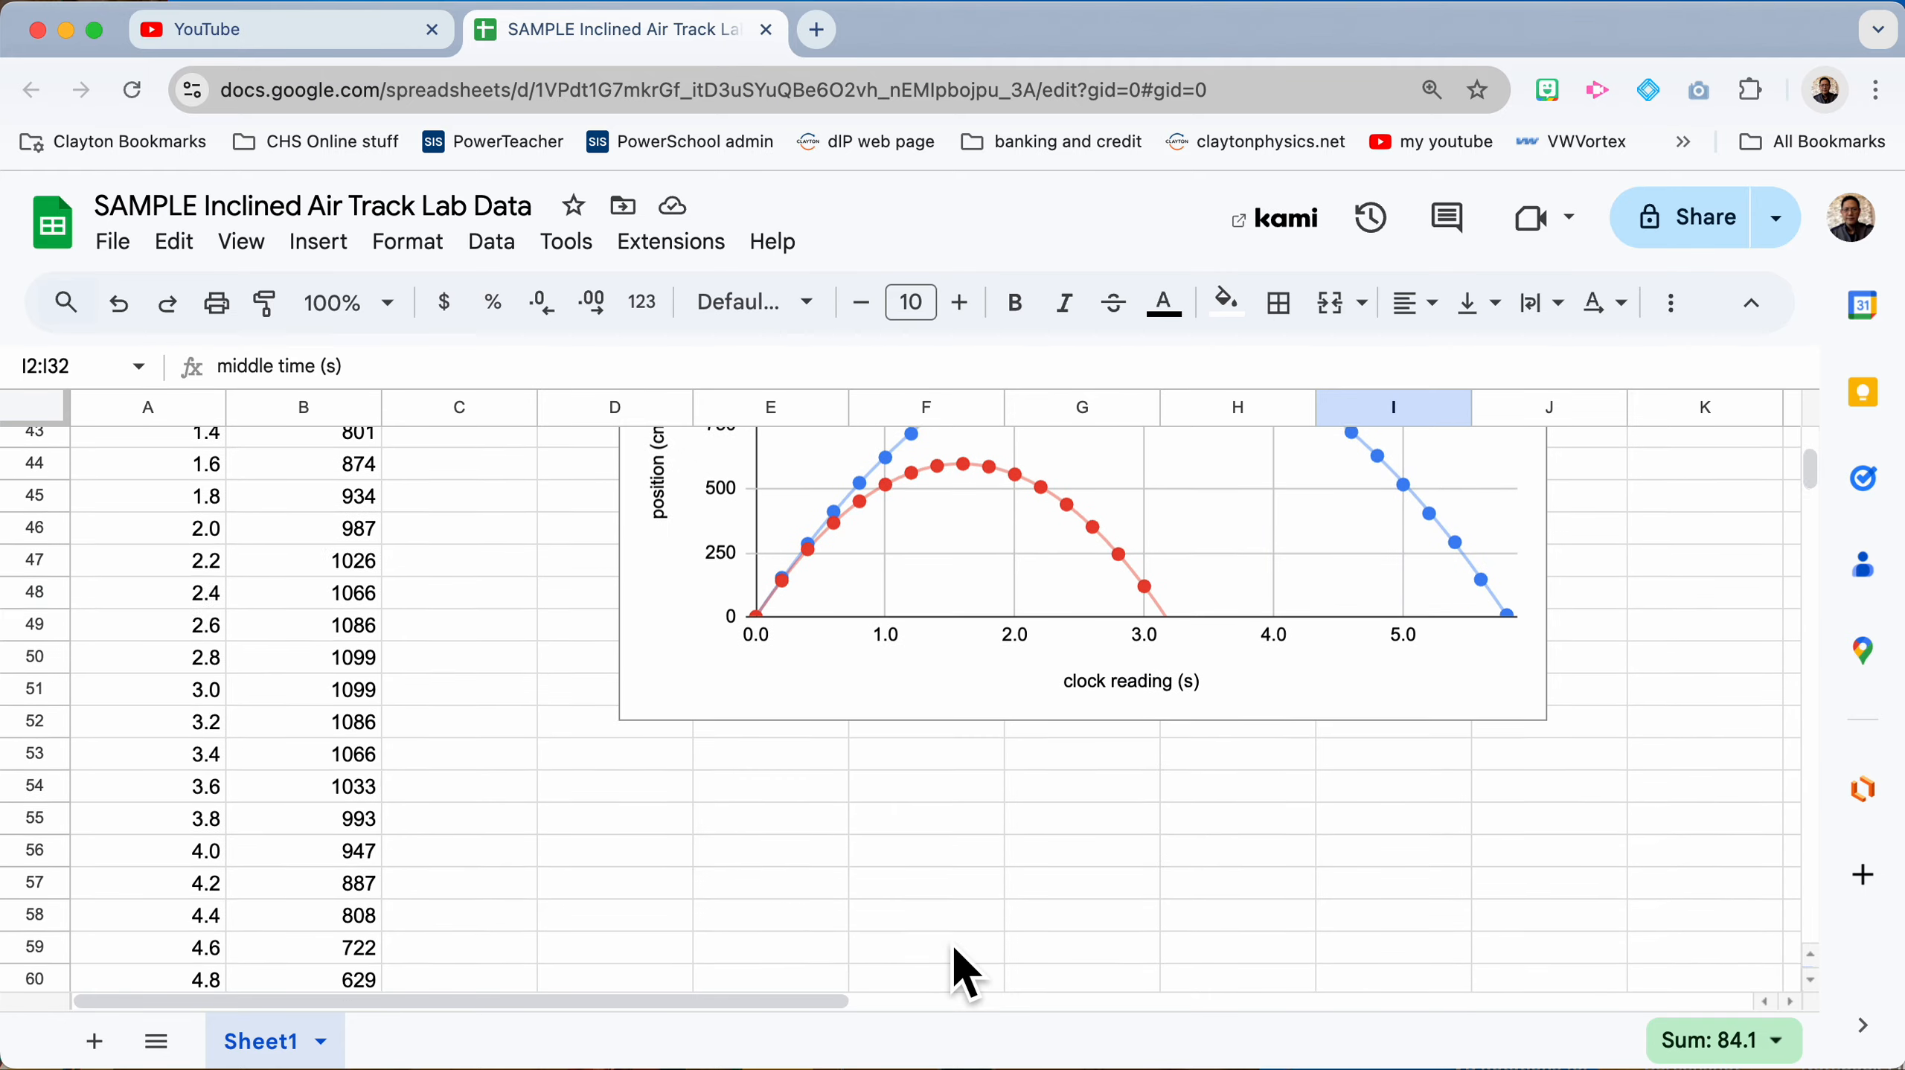
scroll(956, 950, down, 15)
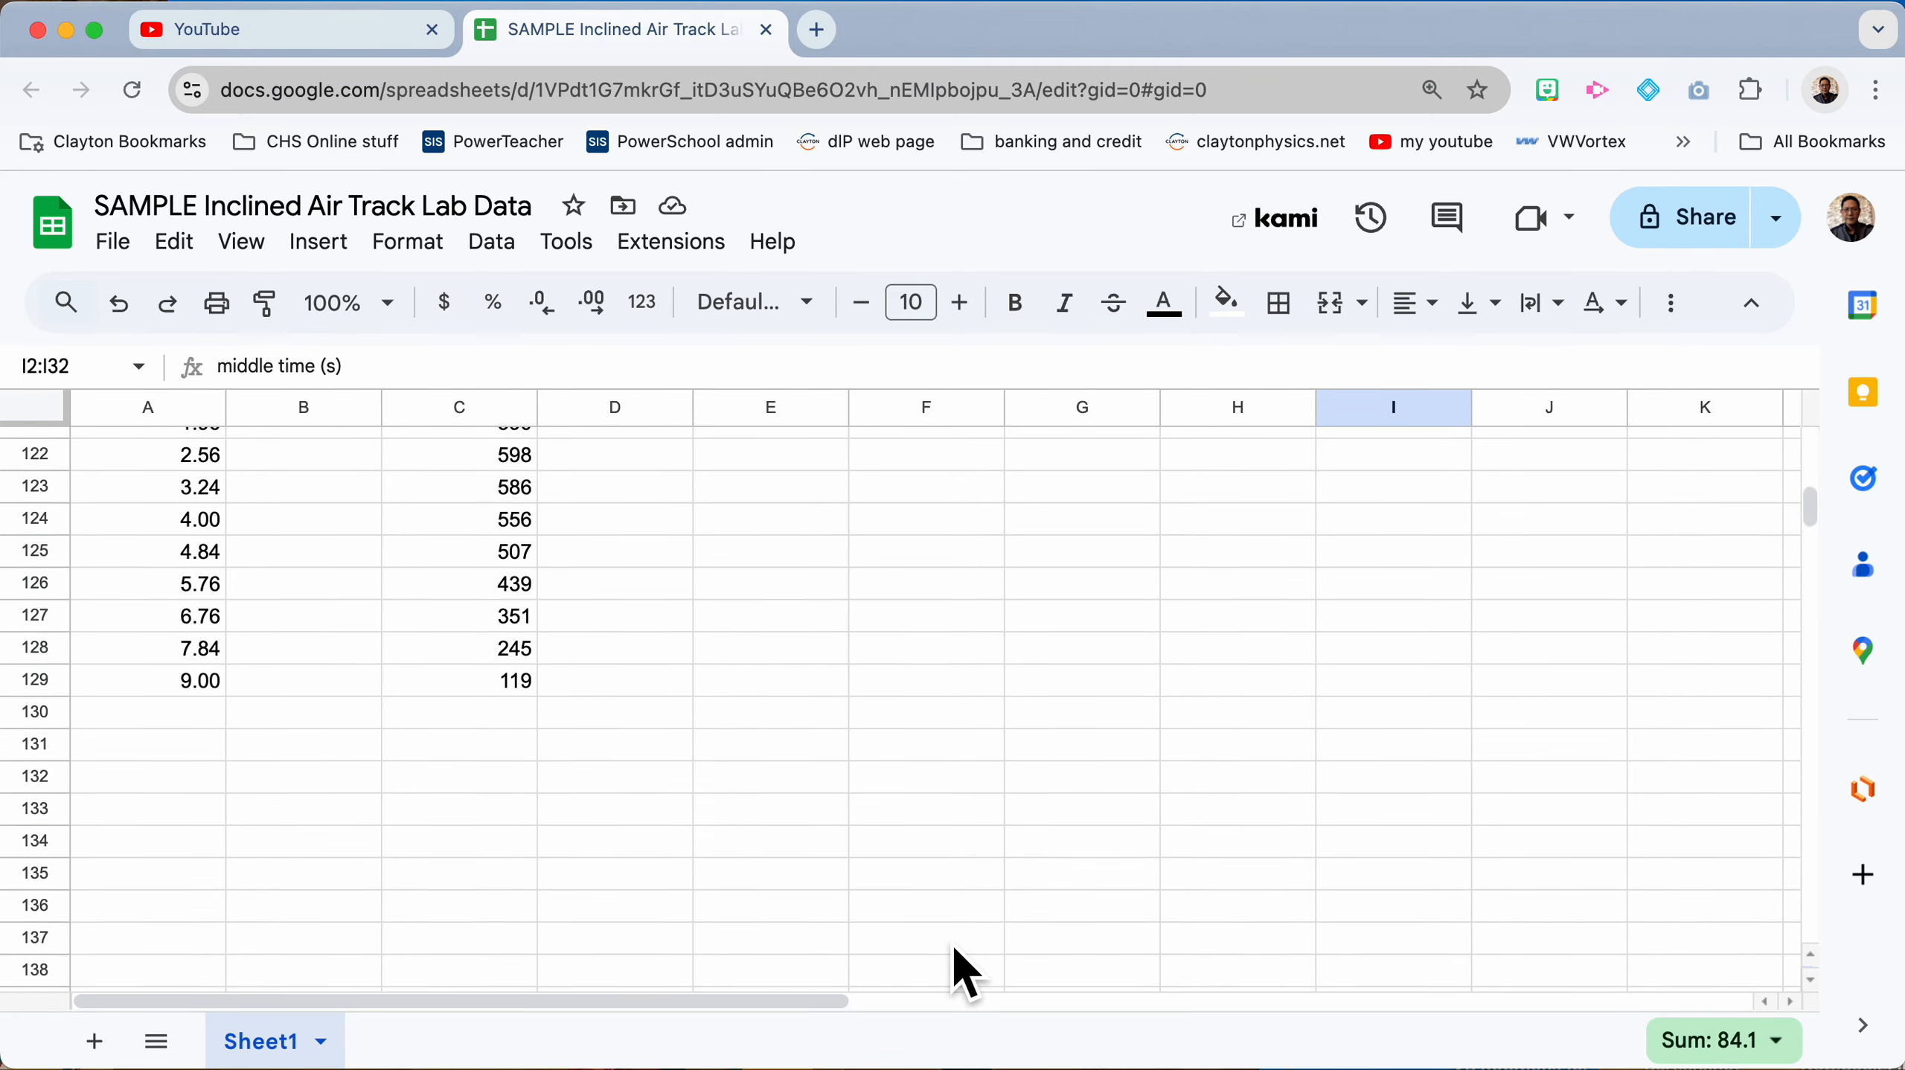
click(214, 700)
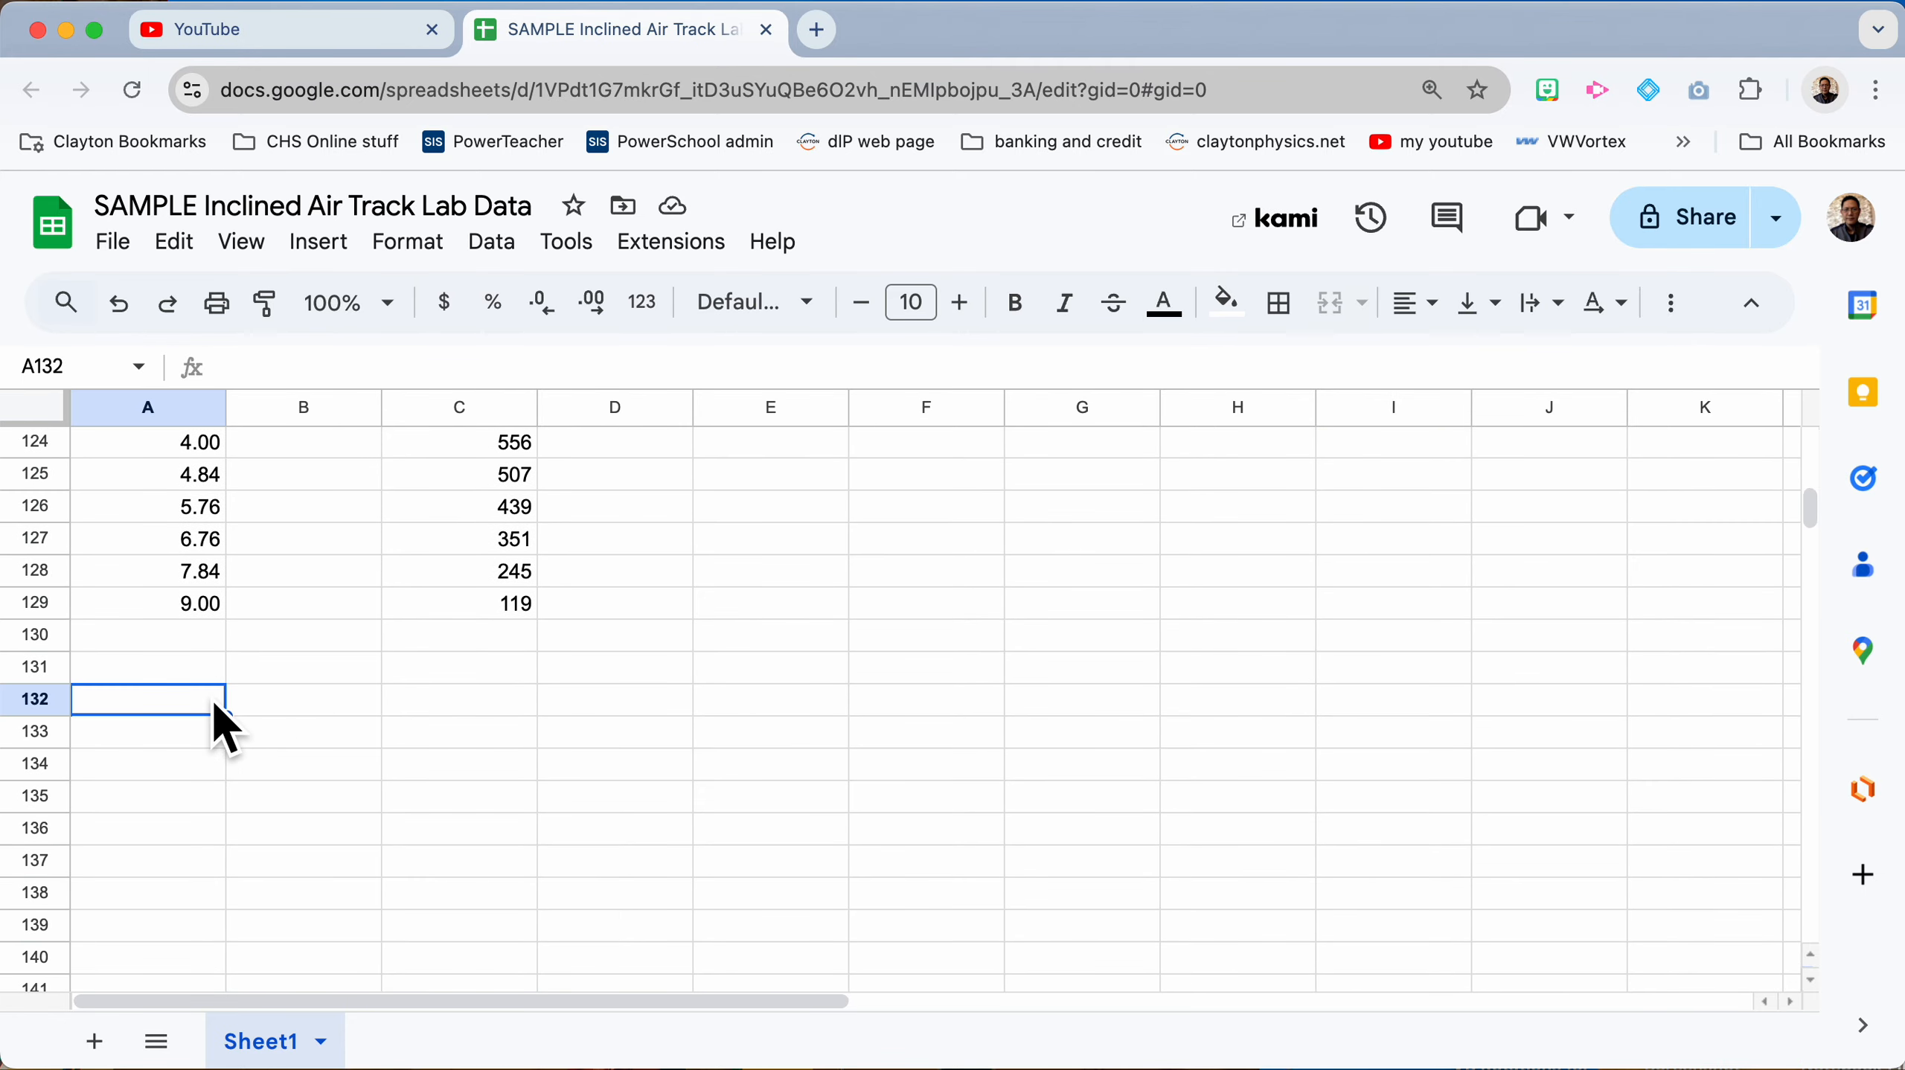
key(cmd+v)
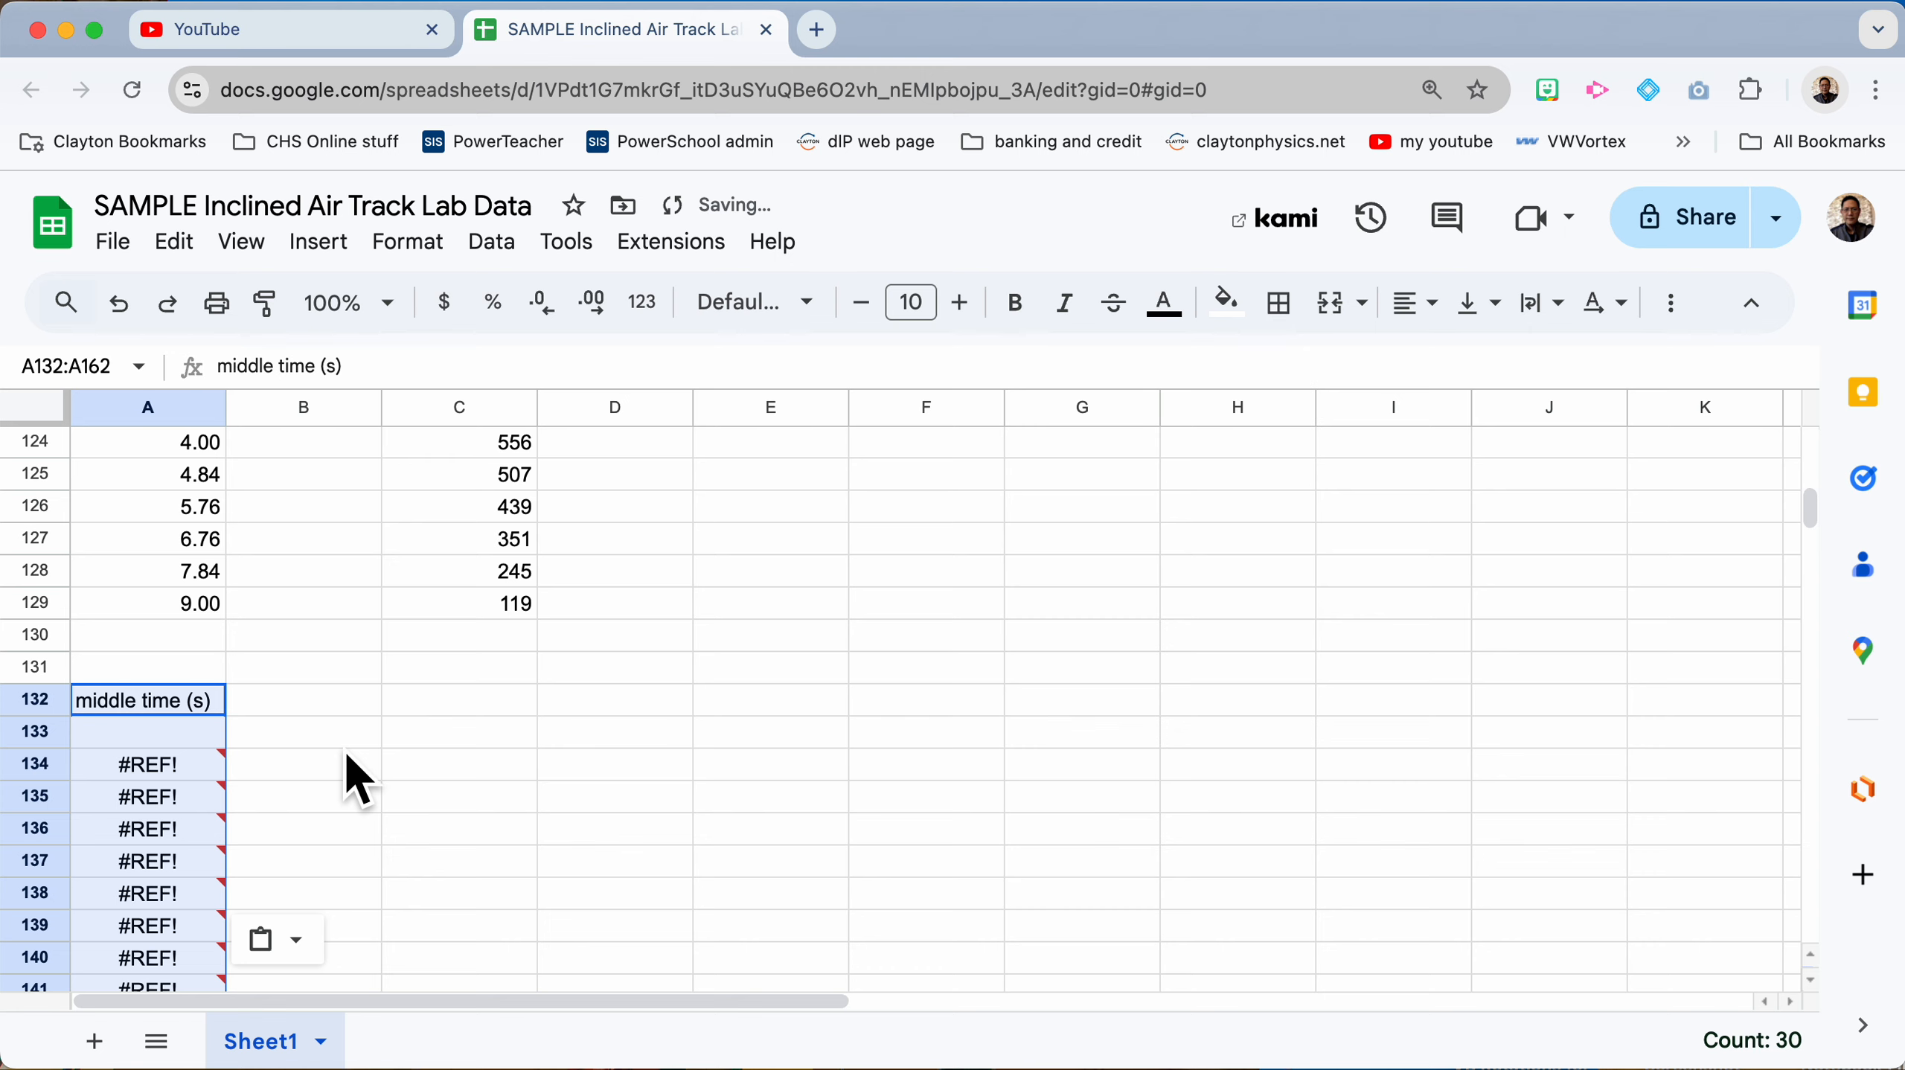
key(cmd+z)
key(cmd+shift+v)
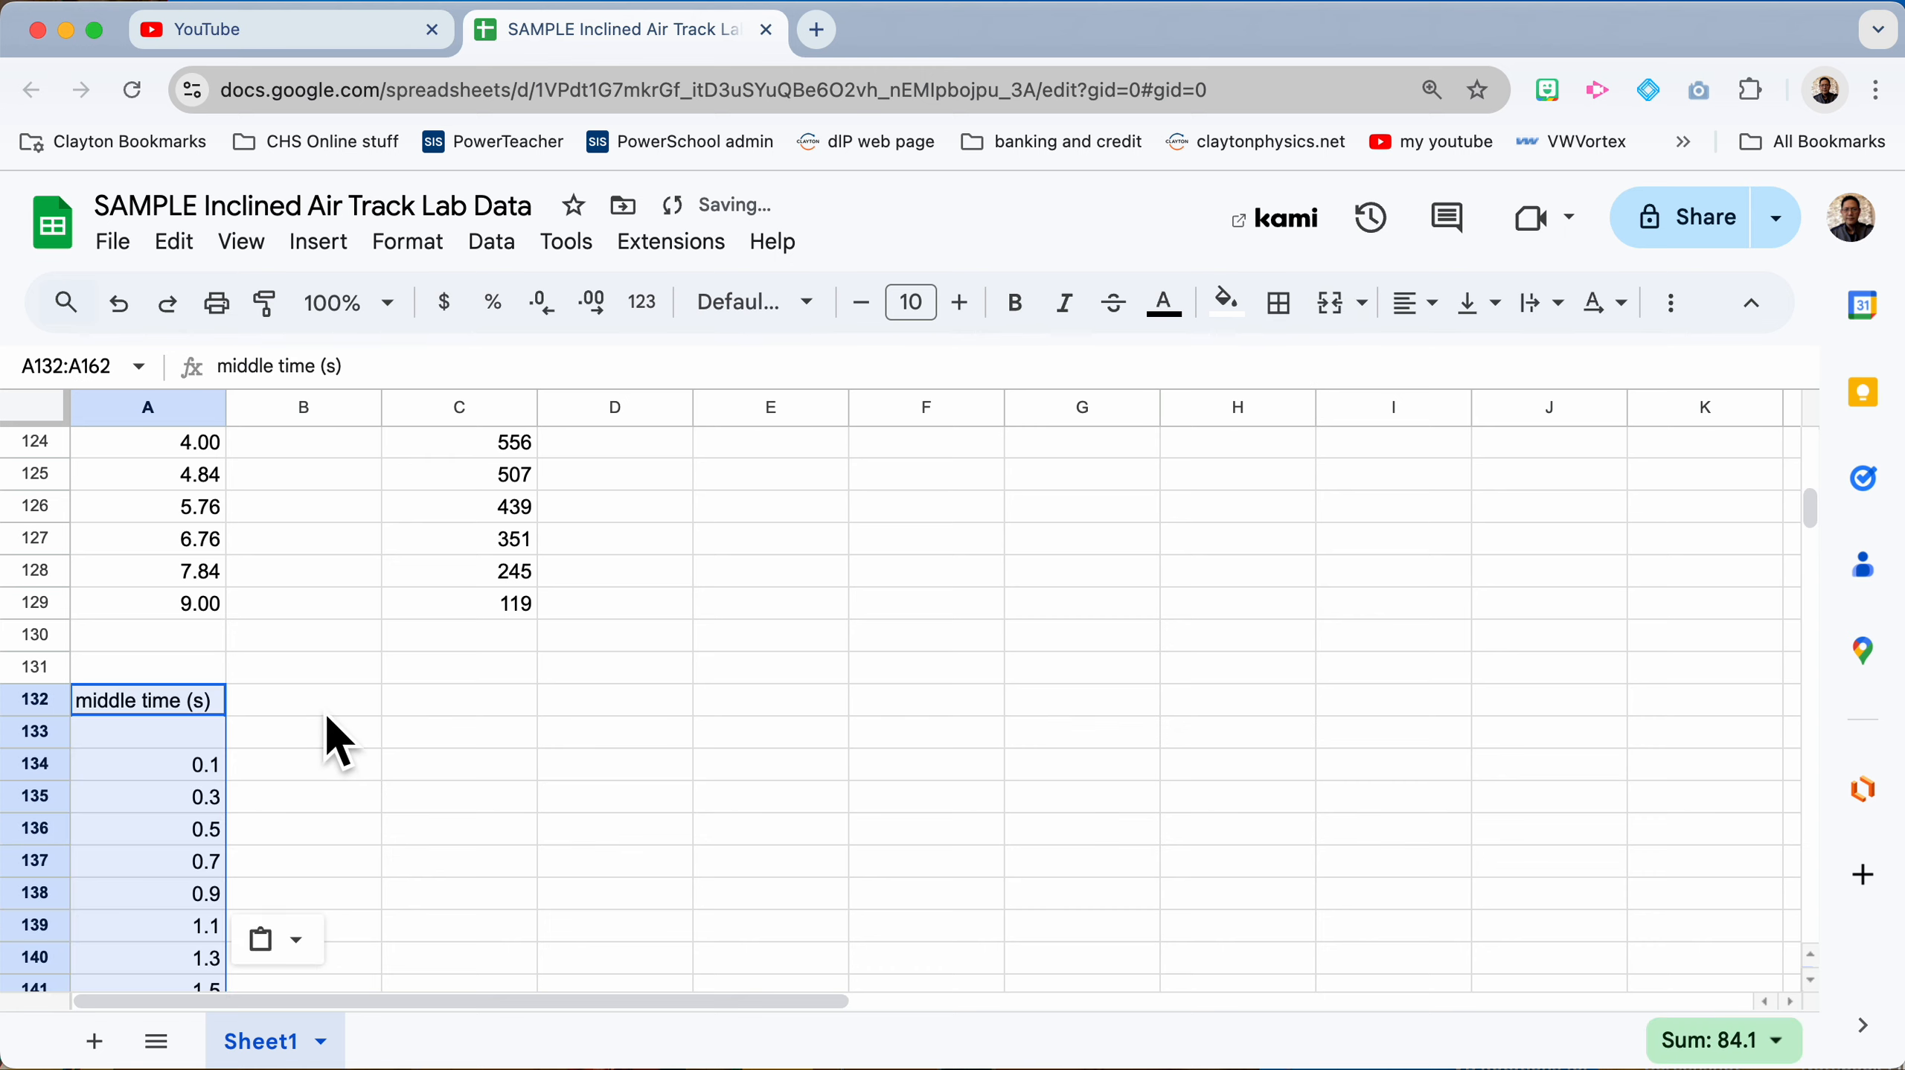
Step: Delete the blank row 133 beneath the middle time header
click(325, 711)
click(29, 731)
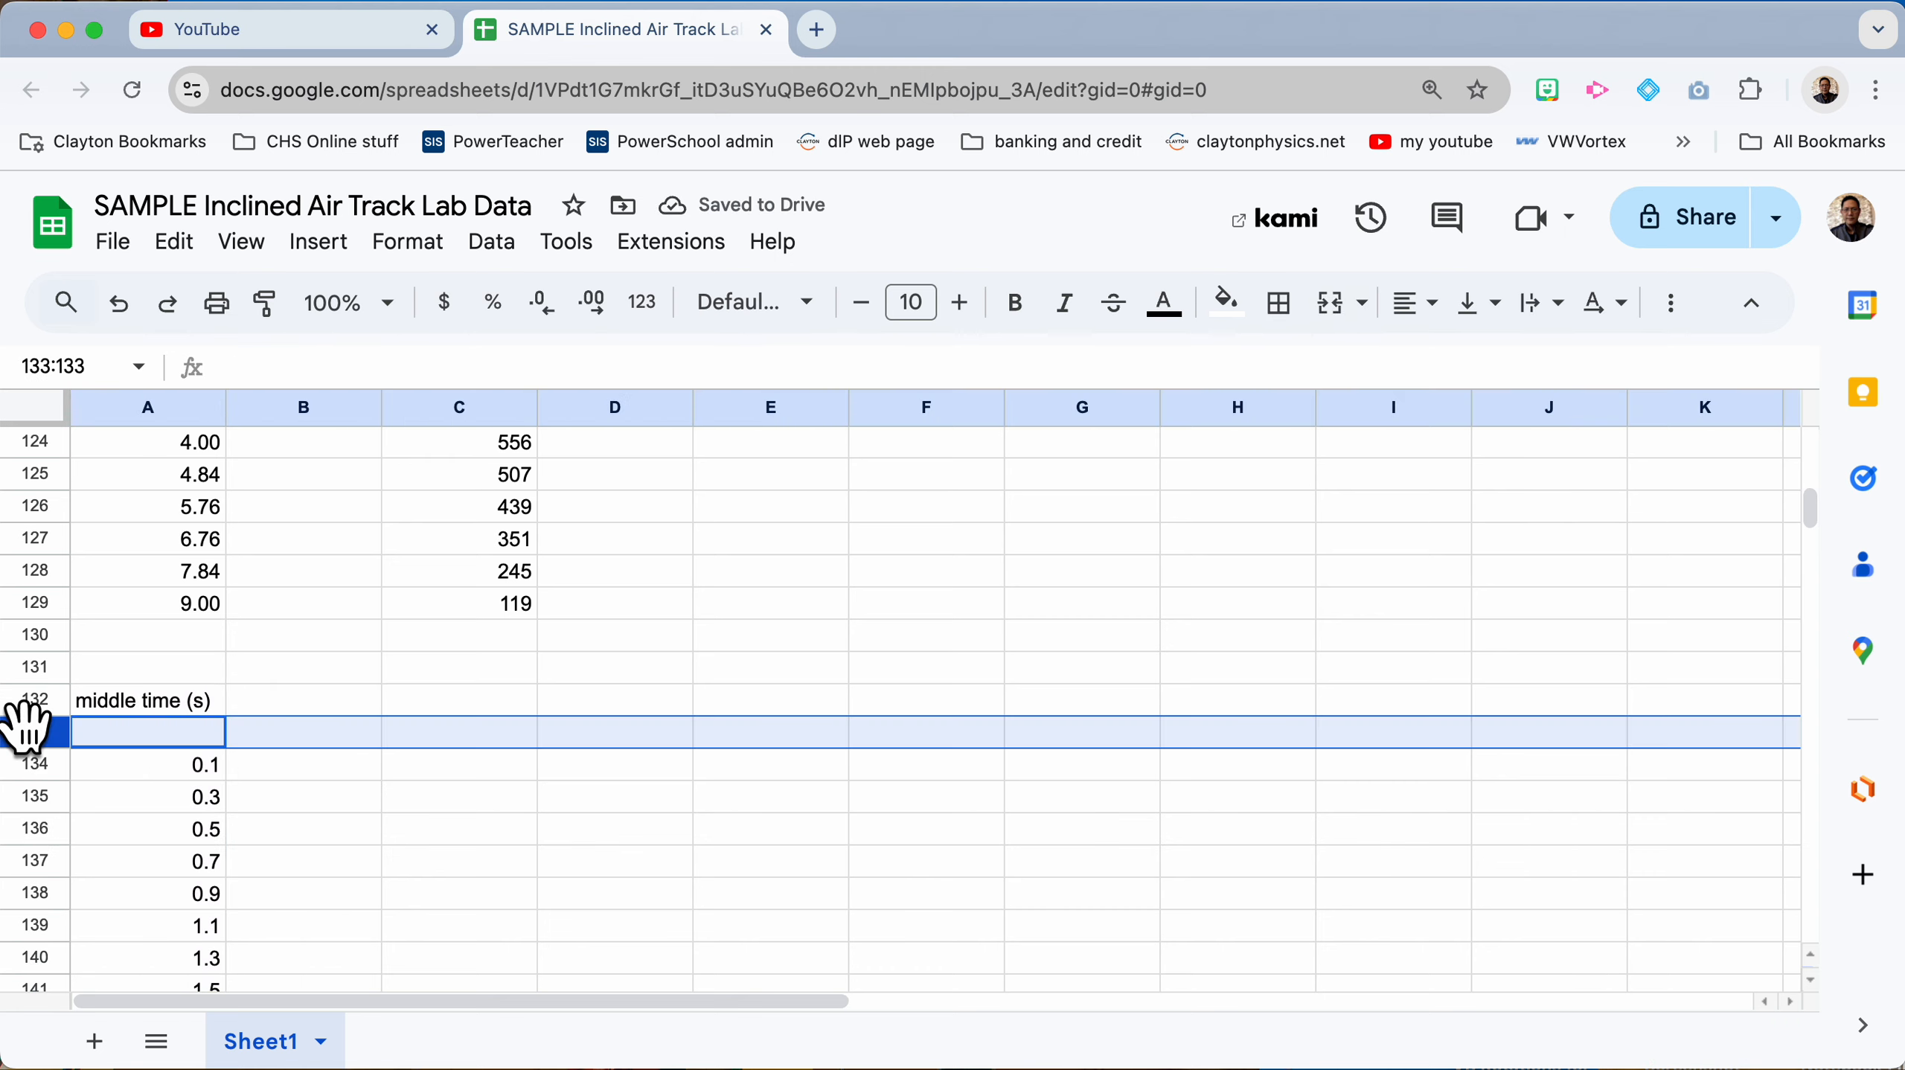
right_click(37, 733)
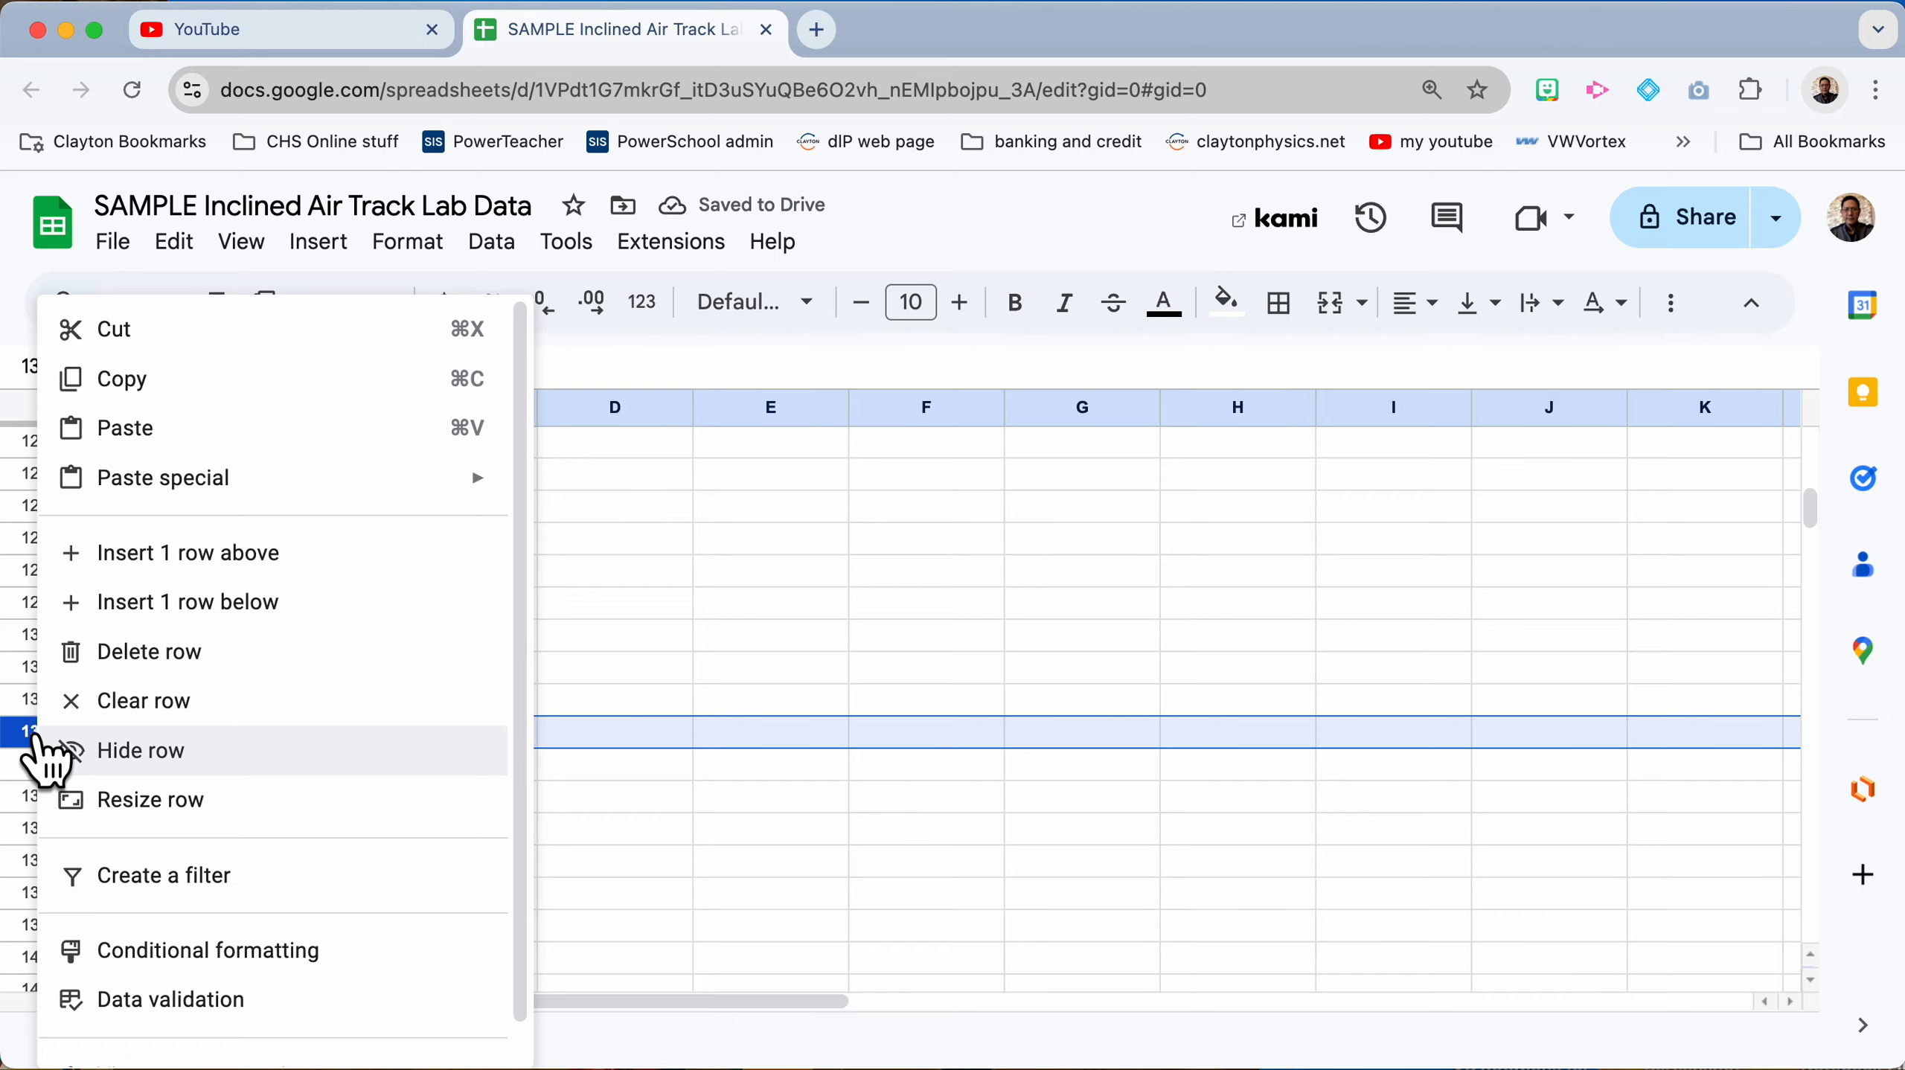
click(181, 653)
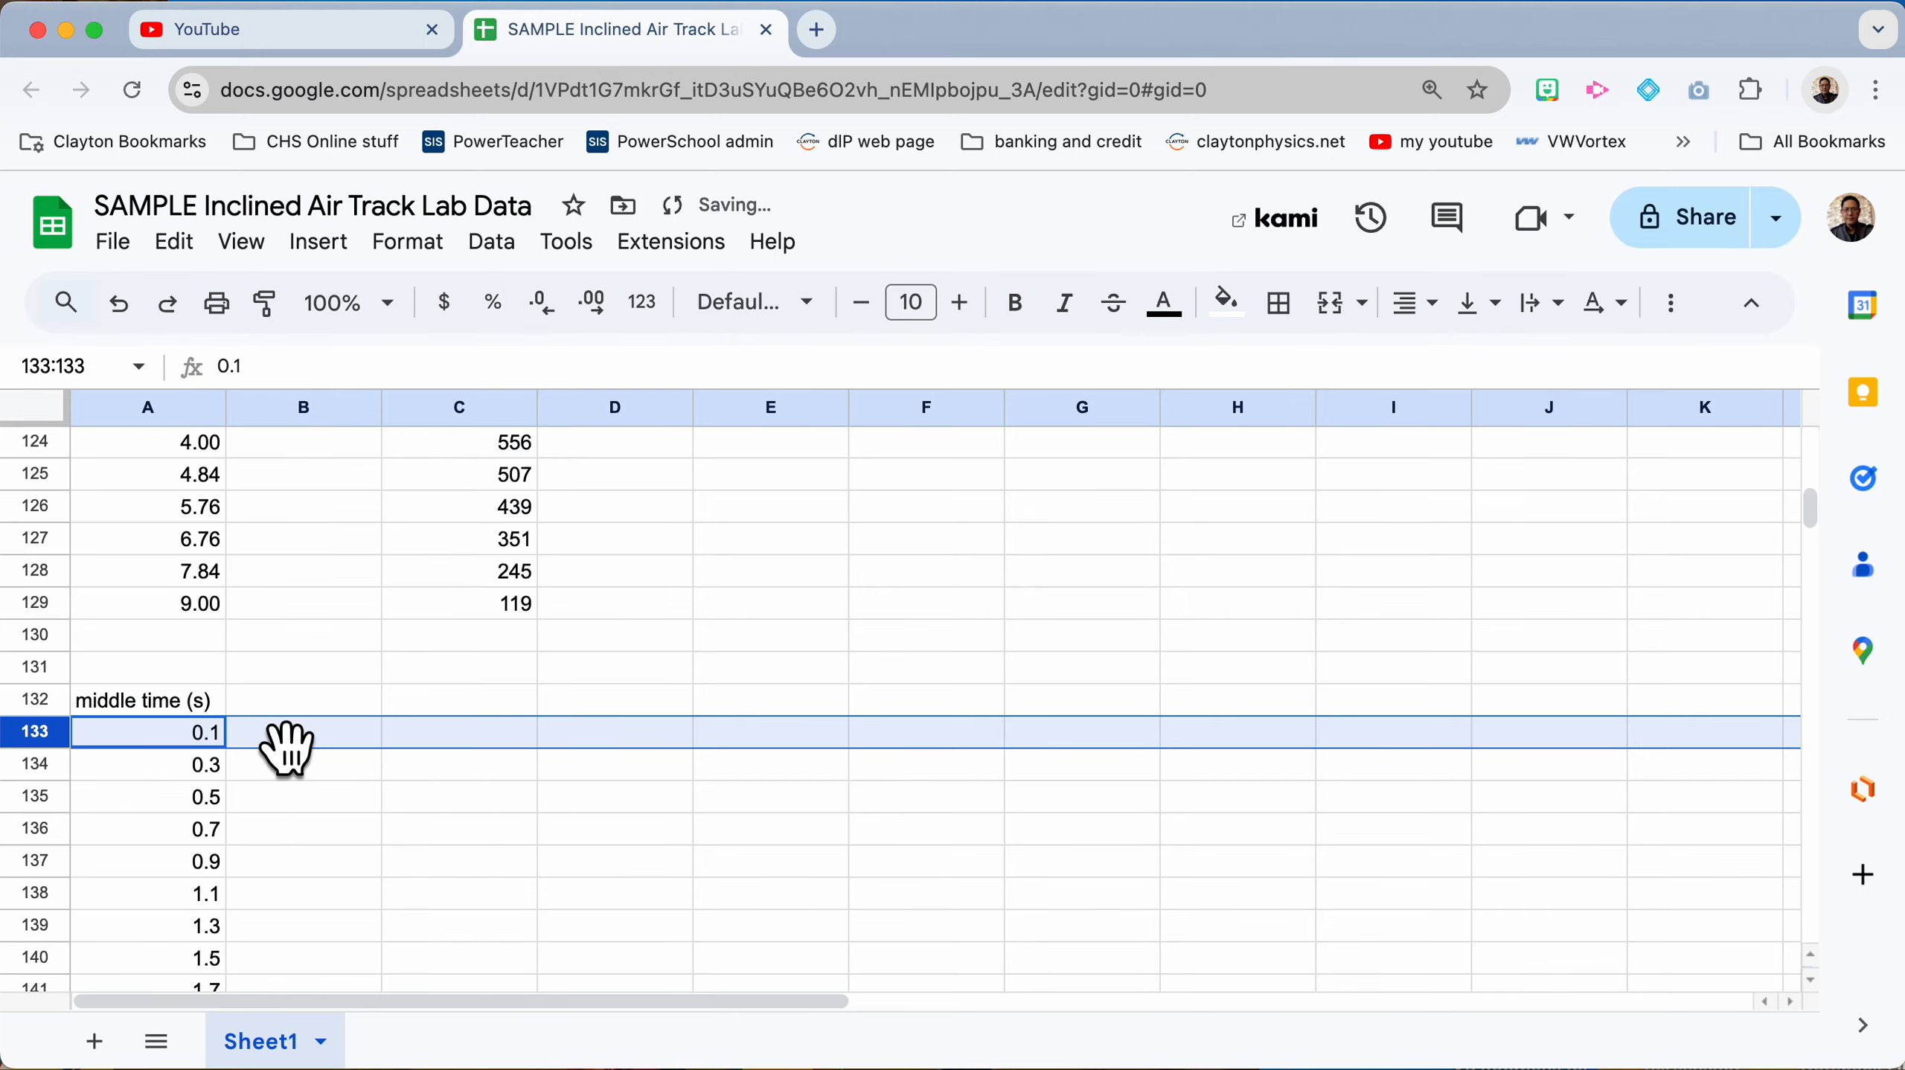
click(320, 704)
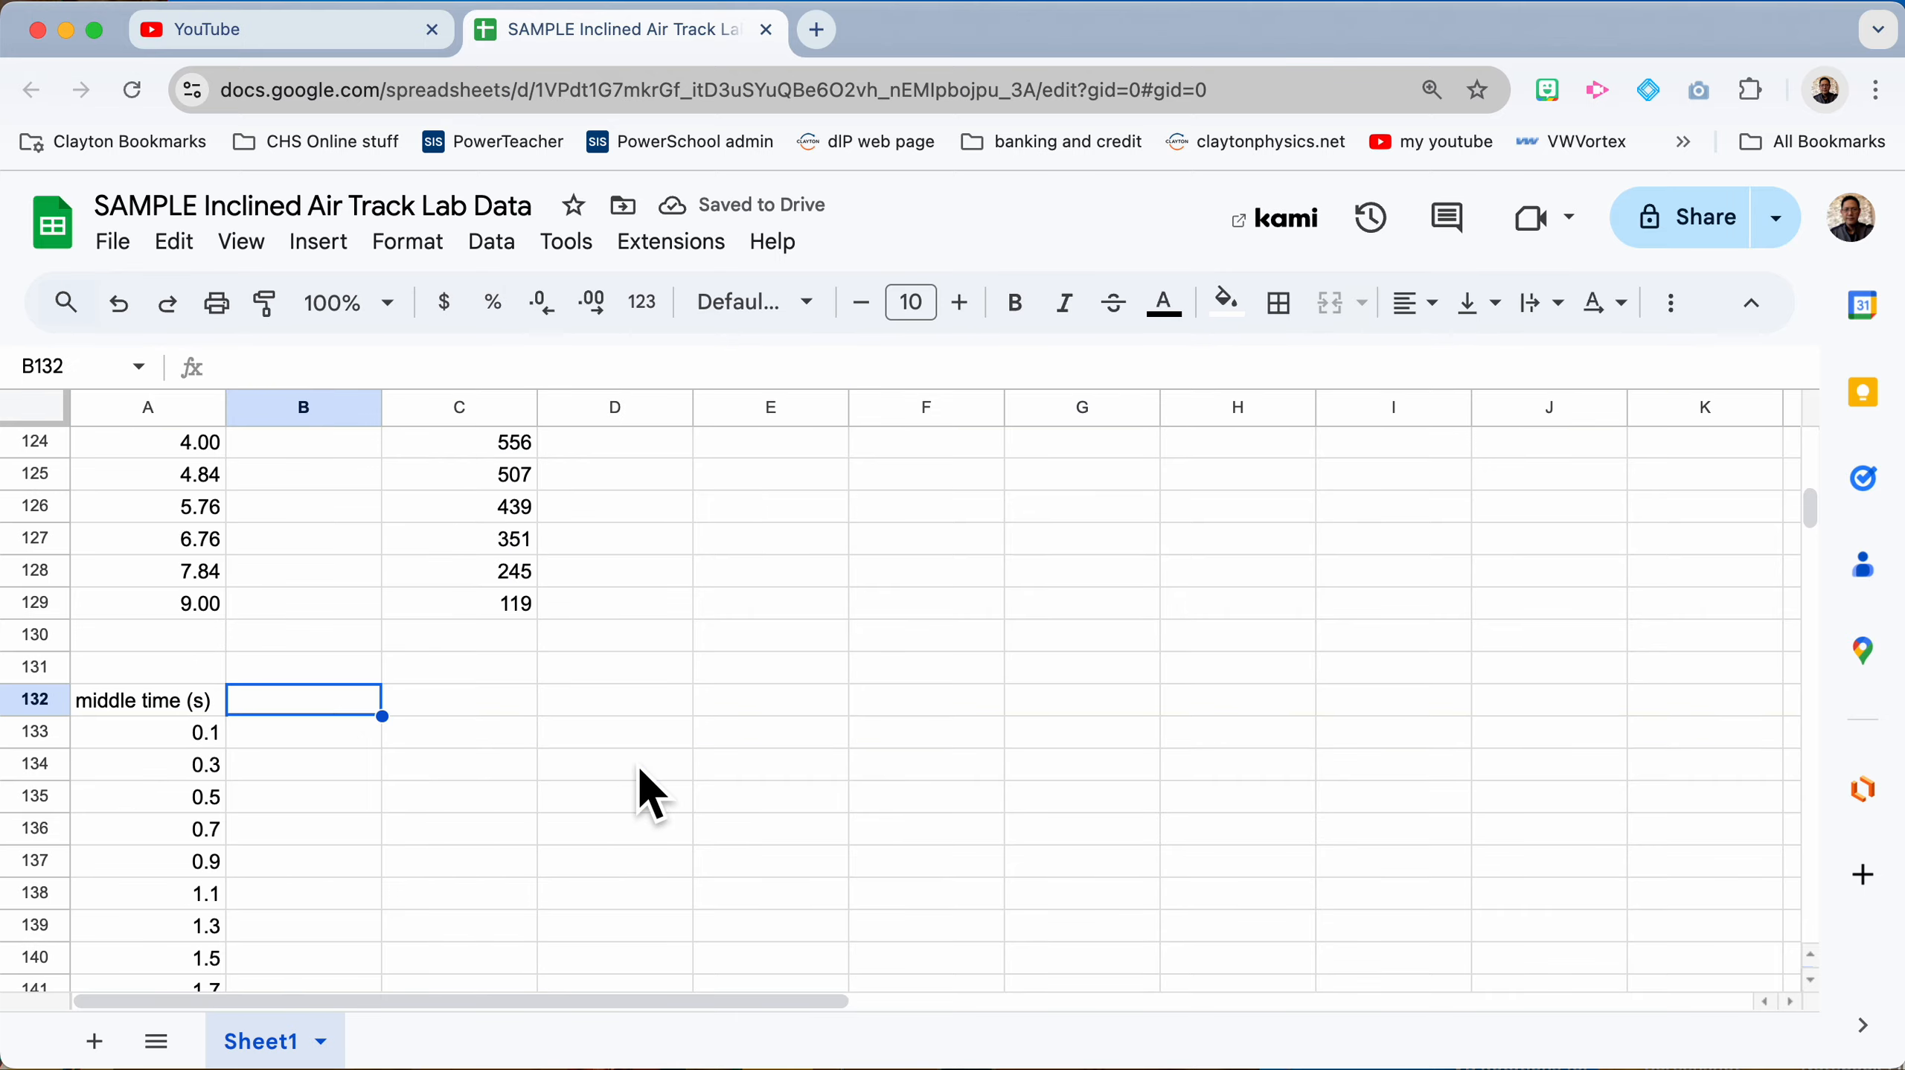
Step: Copy the high-incline middle times from S4:S18 and paste their values from A162, directly below the low-incline times
scroll(663, 974, up, 20)
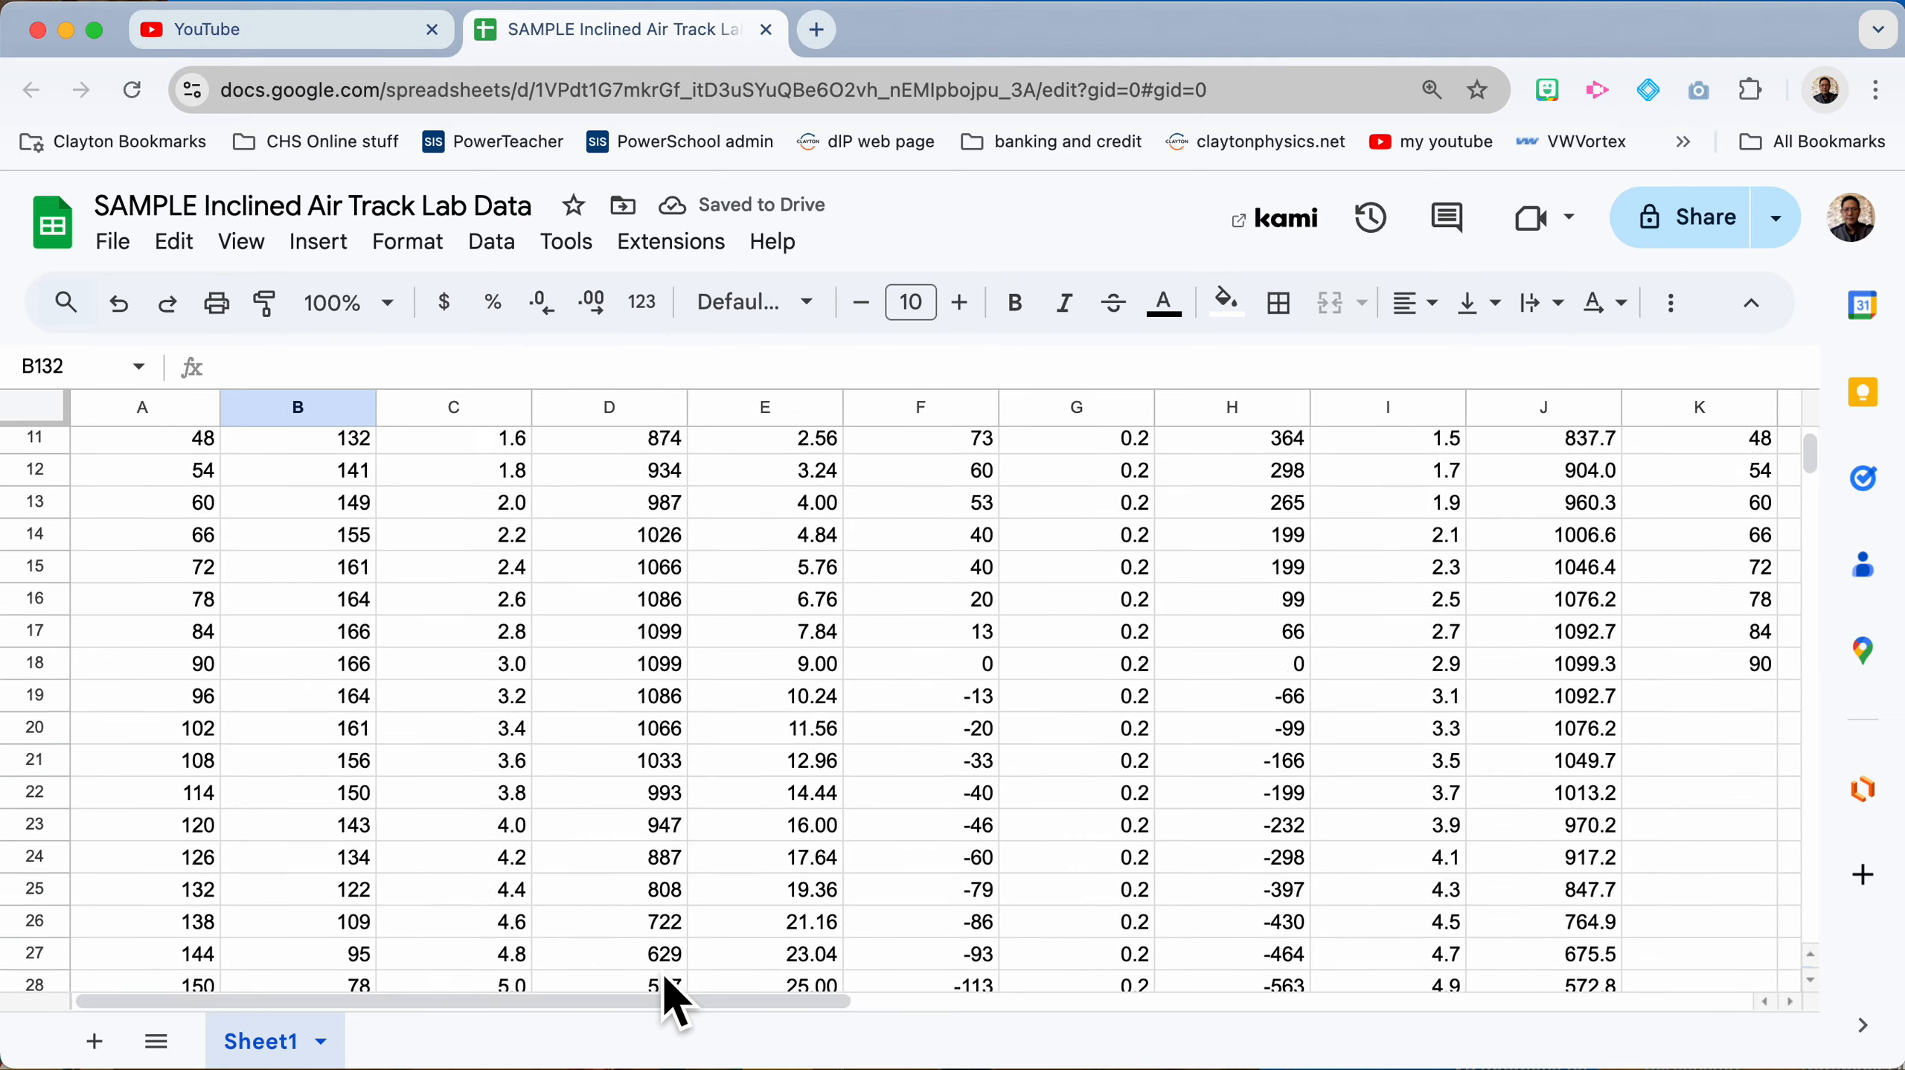
scroll(675, 974, up, 5)
scroll(675, 974, right, 6)
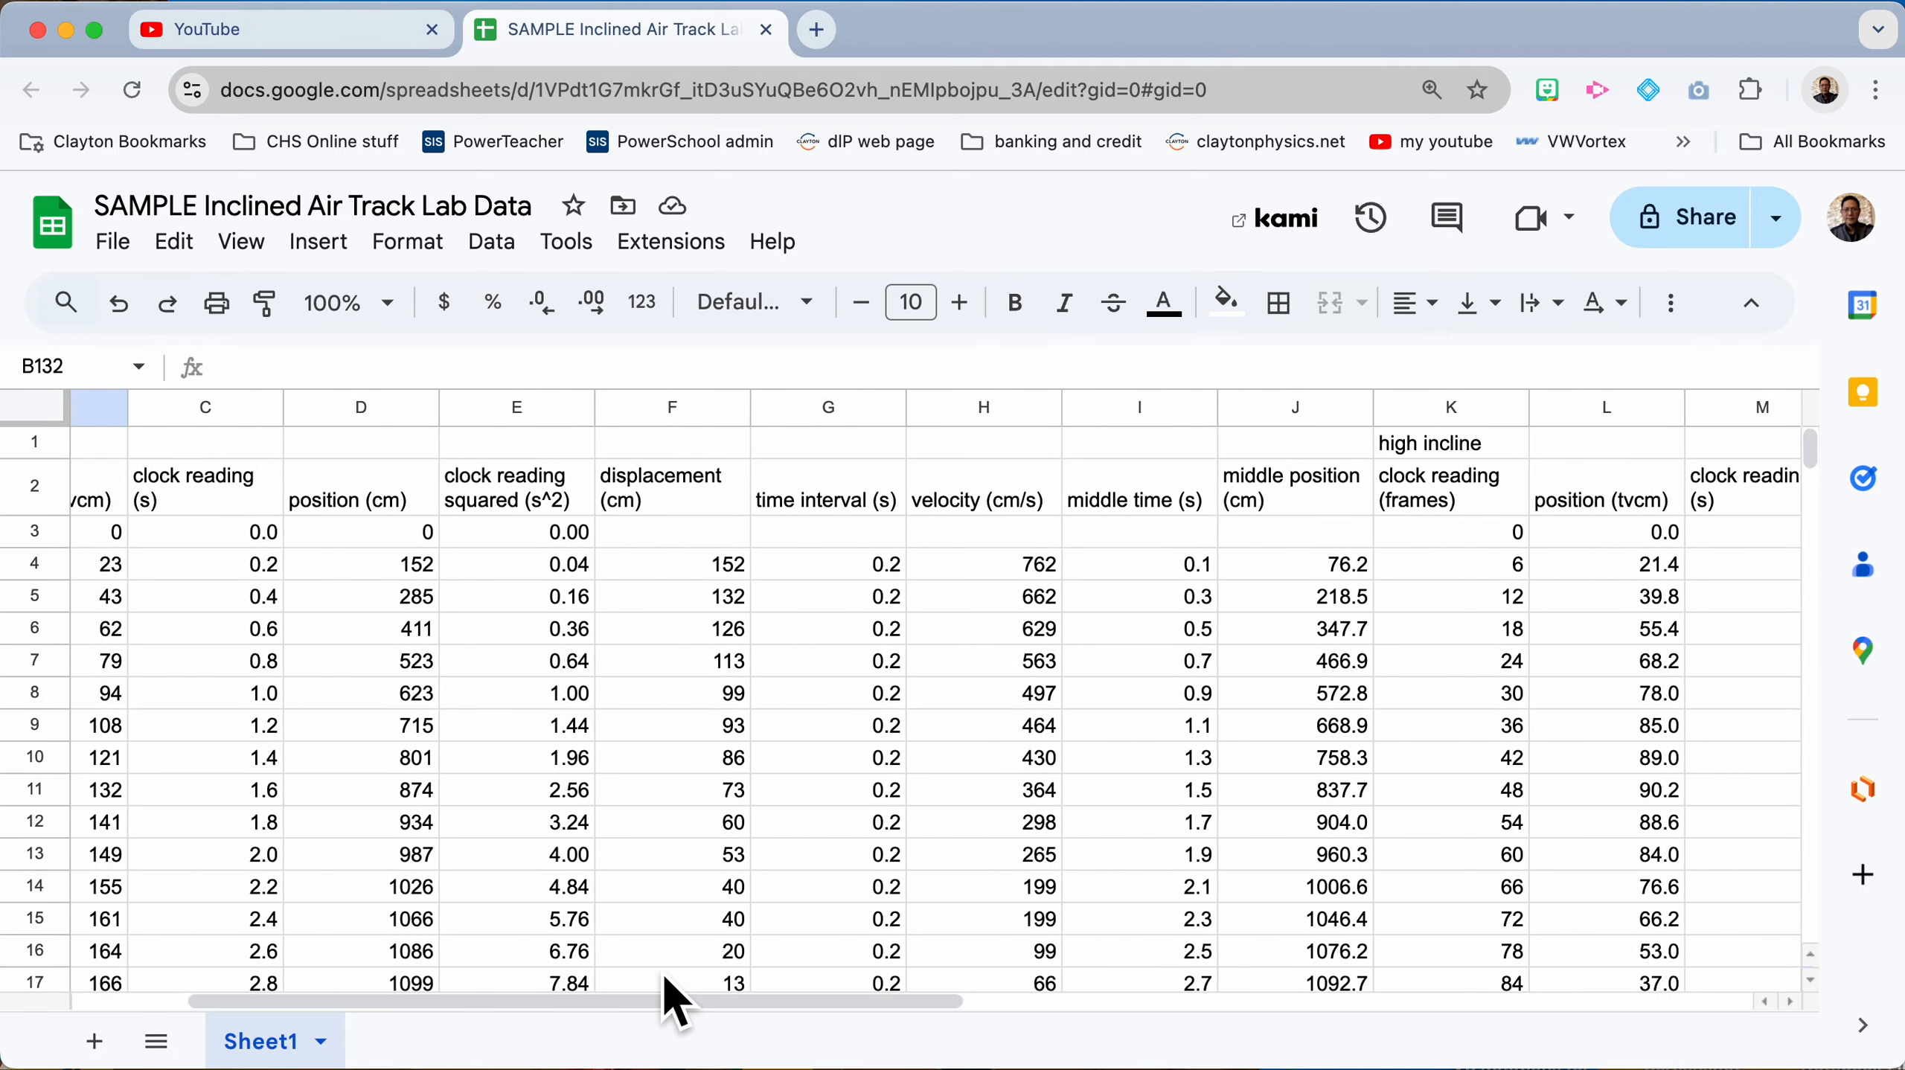
scroll(664, 978, right, 10)
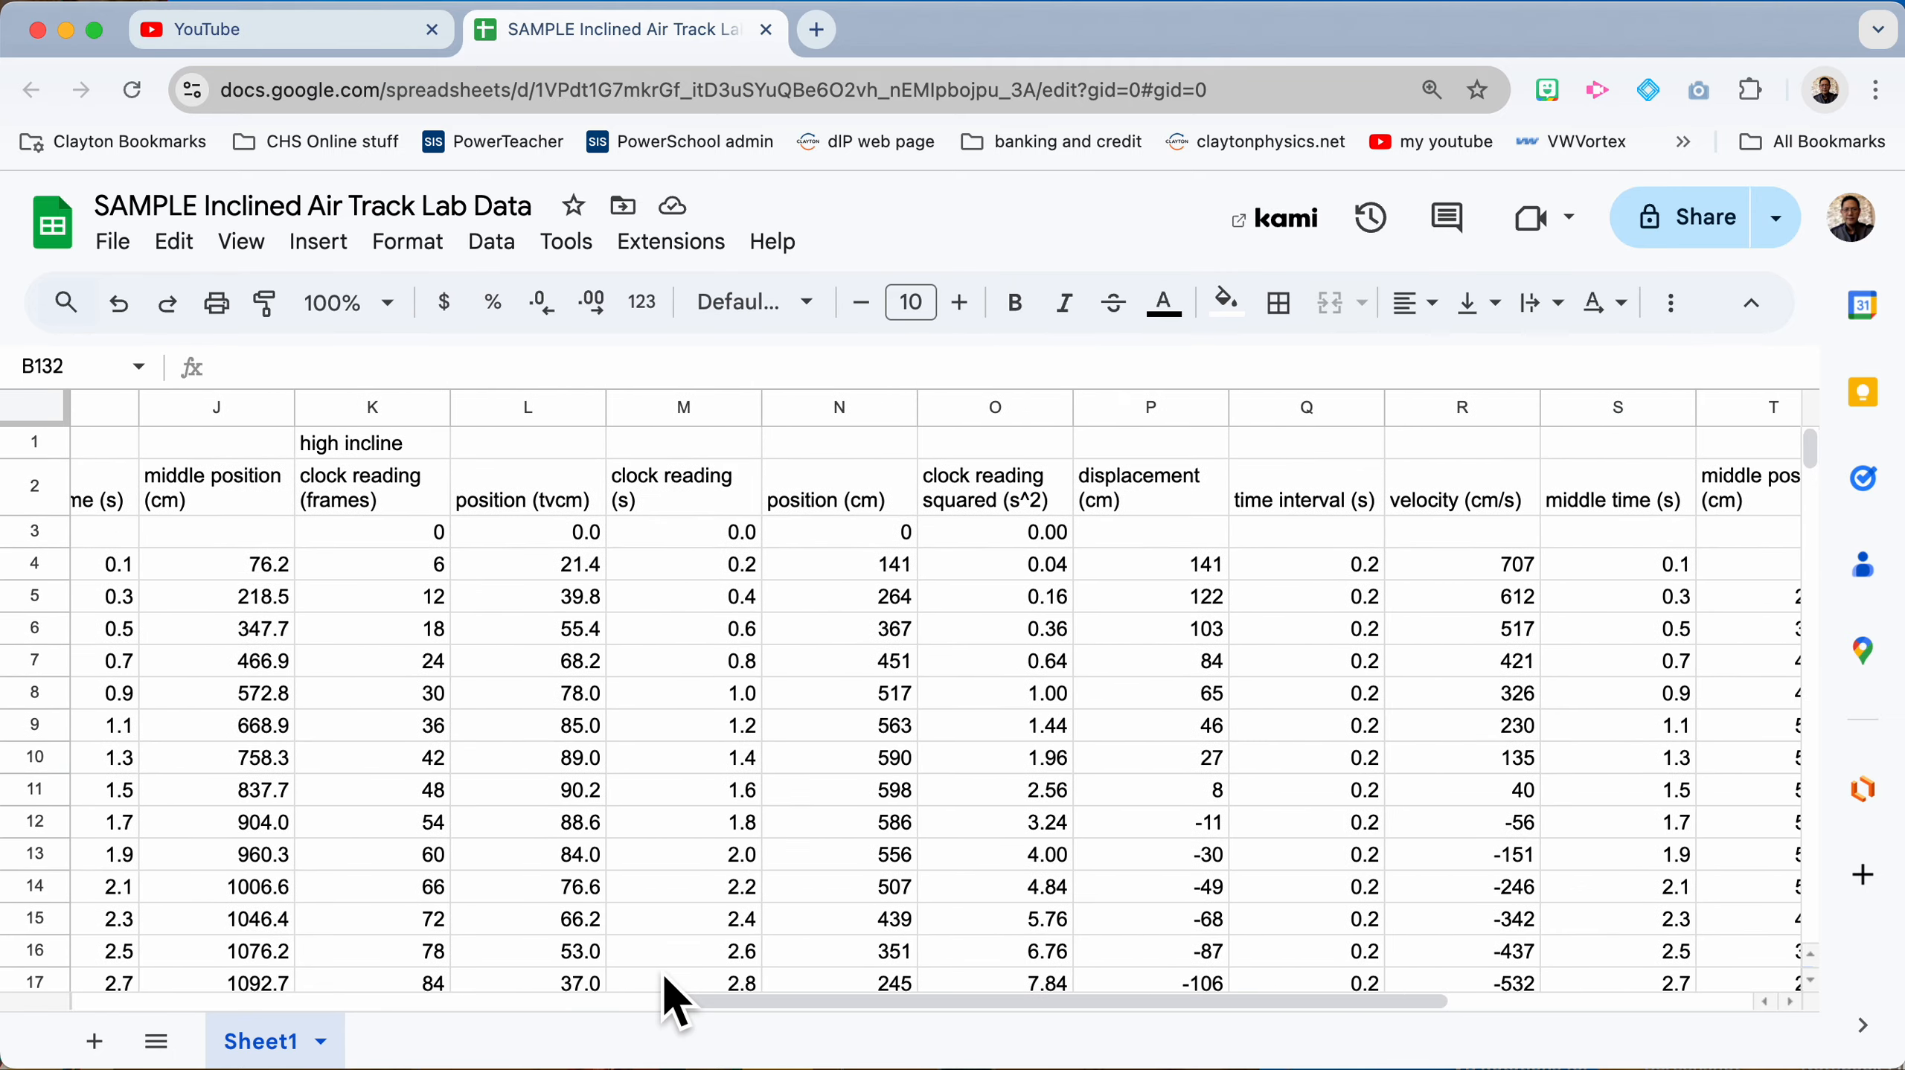
click(1157, 604)
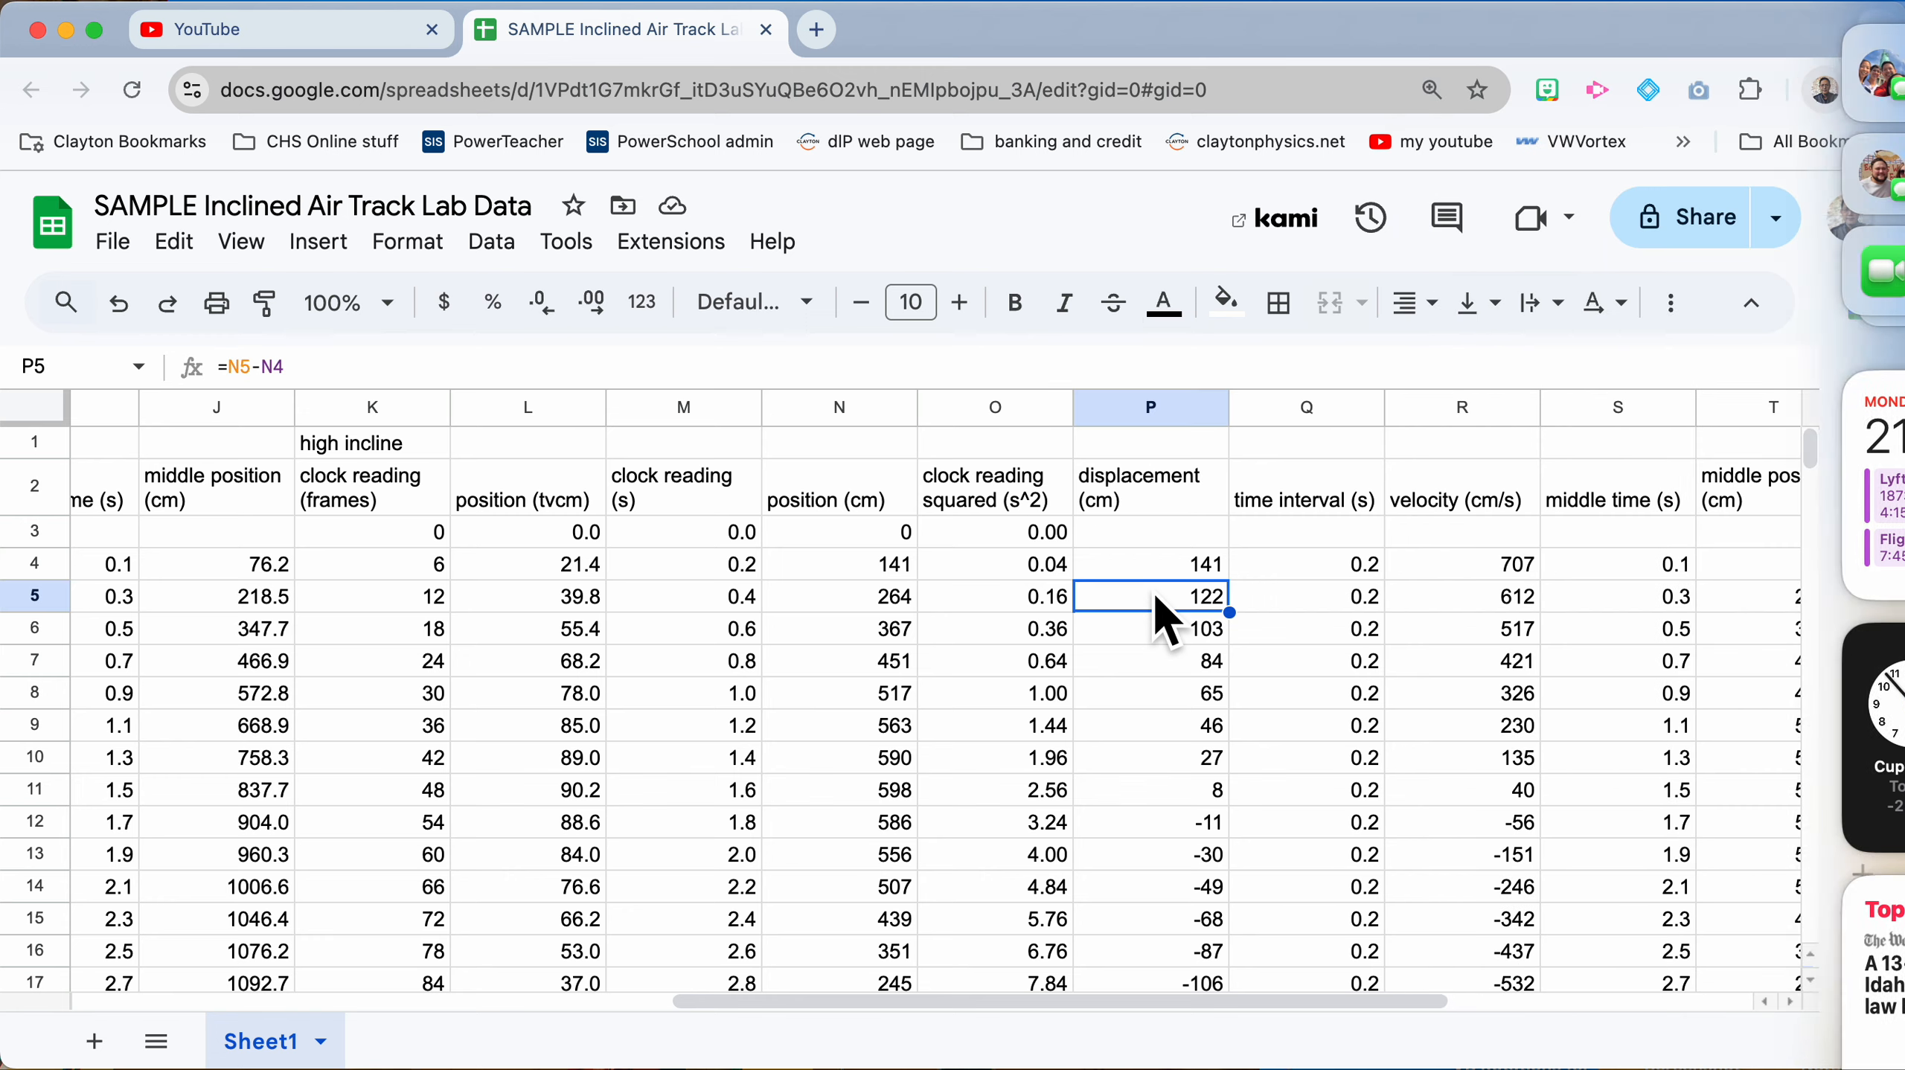
drag(1632, 574, 1636, 794)
key(ctrl+c)
scroll(1642, 808, down, 5)
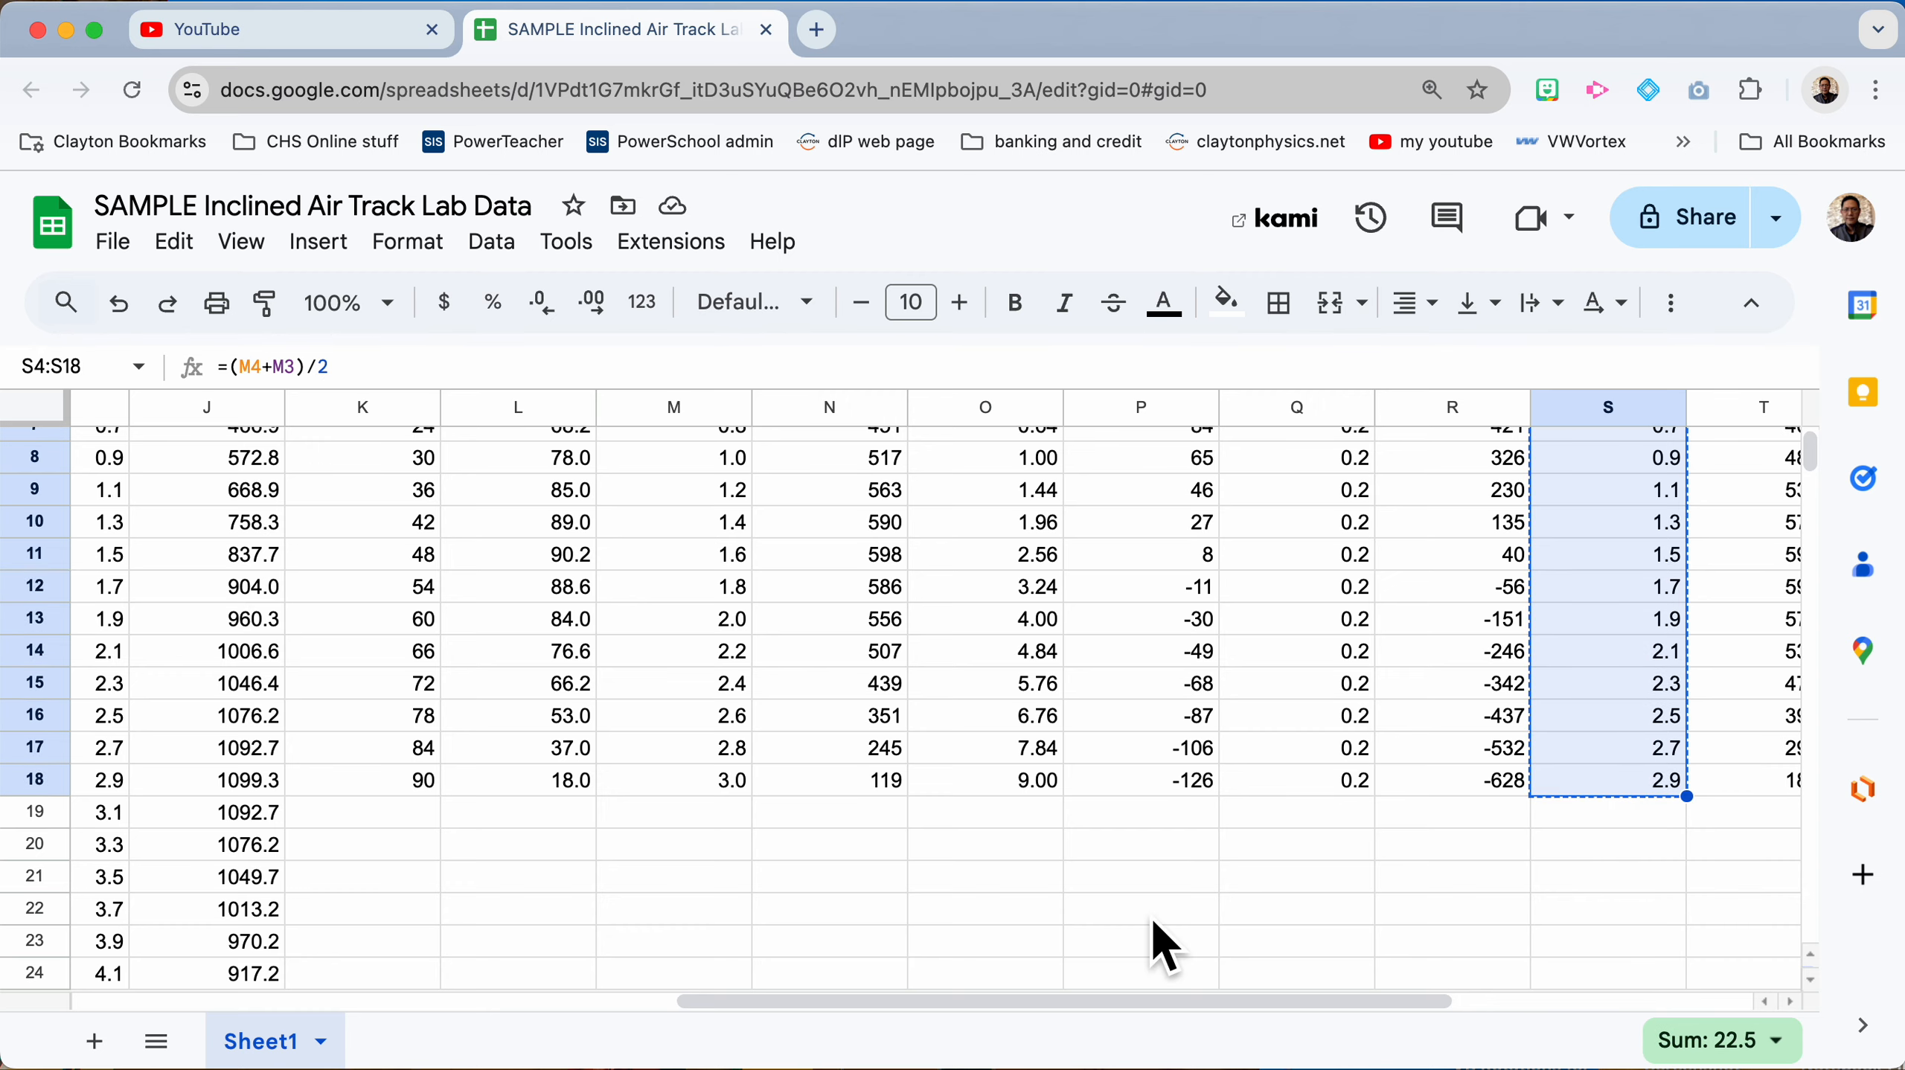
scroll(1152, 917, down, 20)
scroll(1153, 917, left, 2)
scroll(1305, 854, down, 12)
scroll(1305, 854, left, 5)
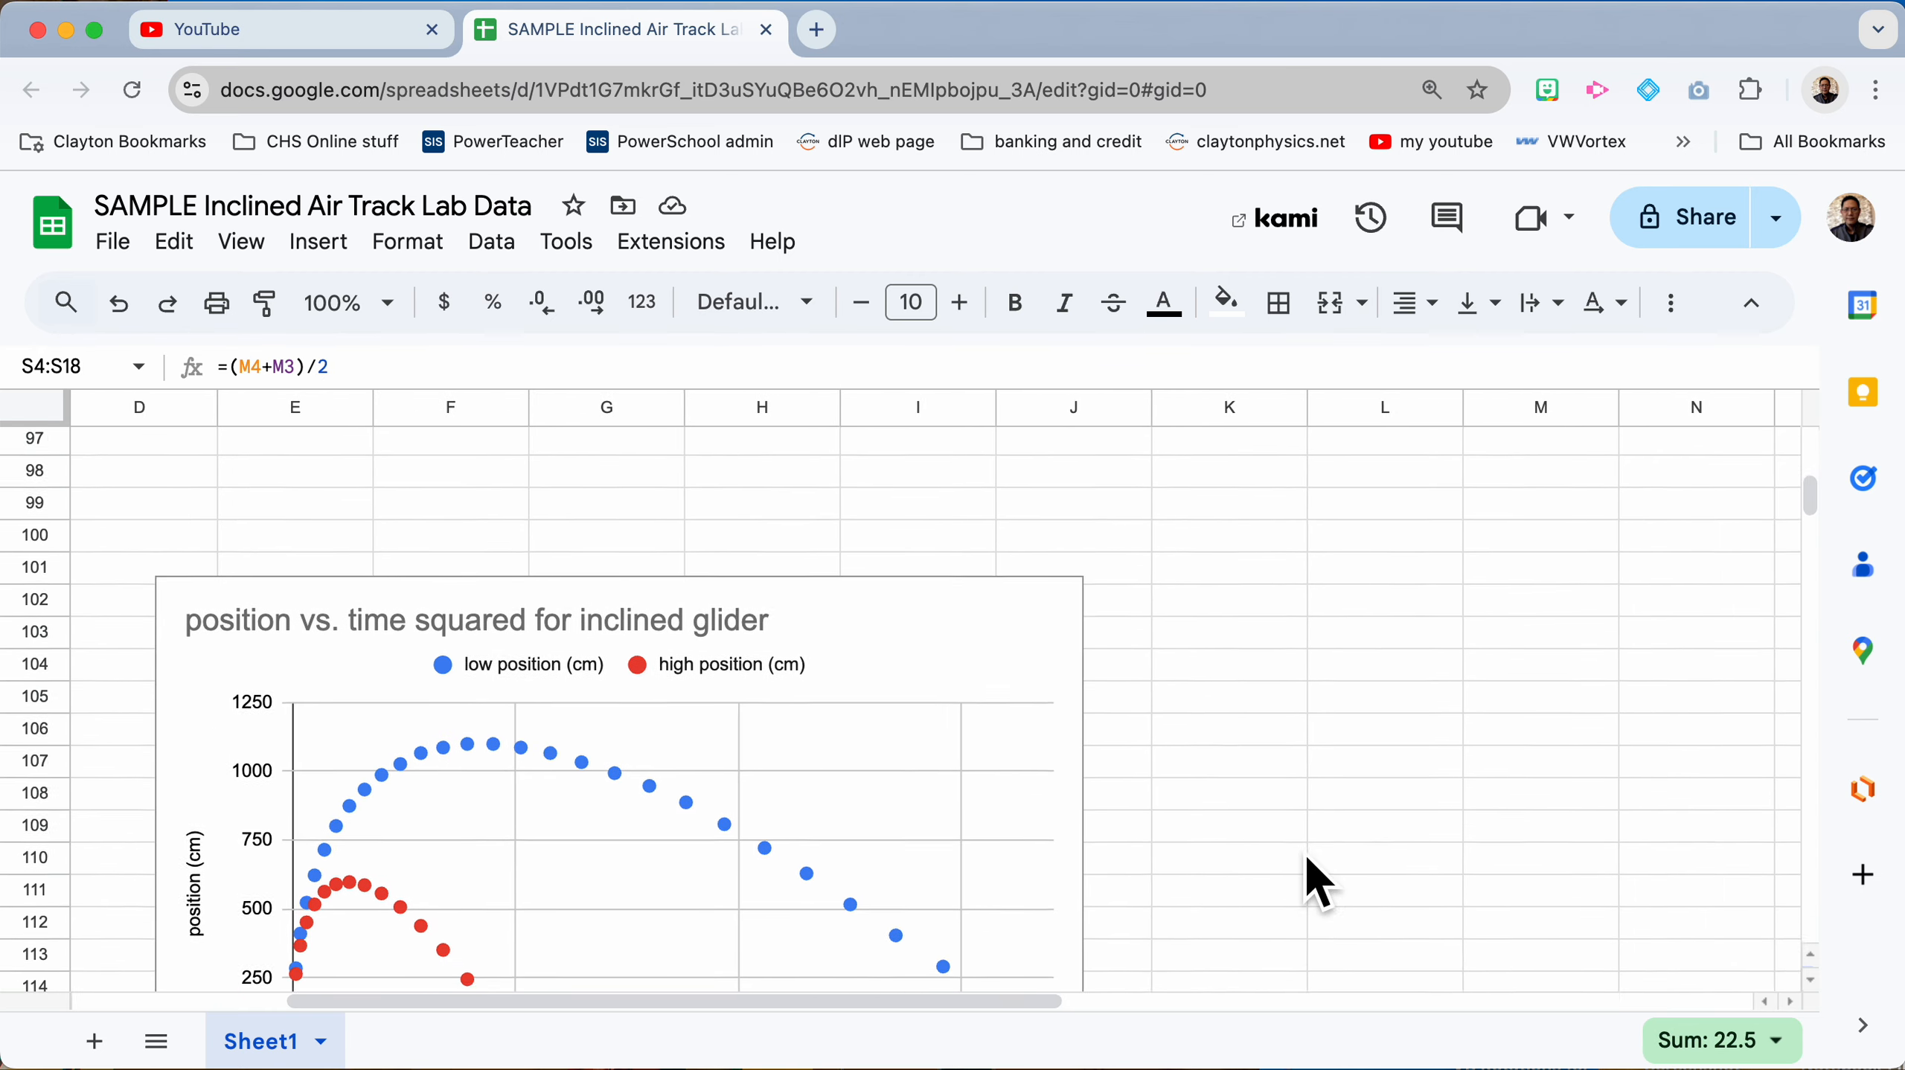
scroll(1307, 857, down, 8)
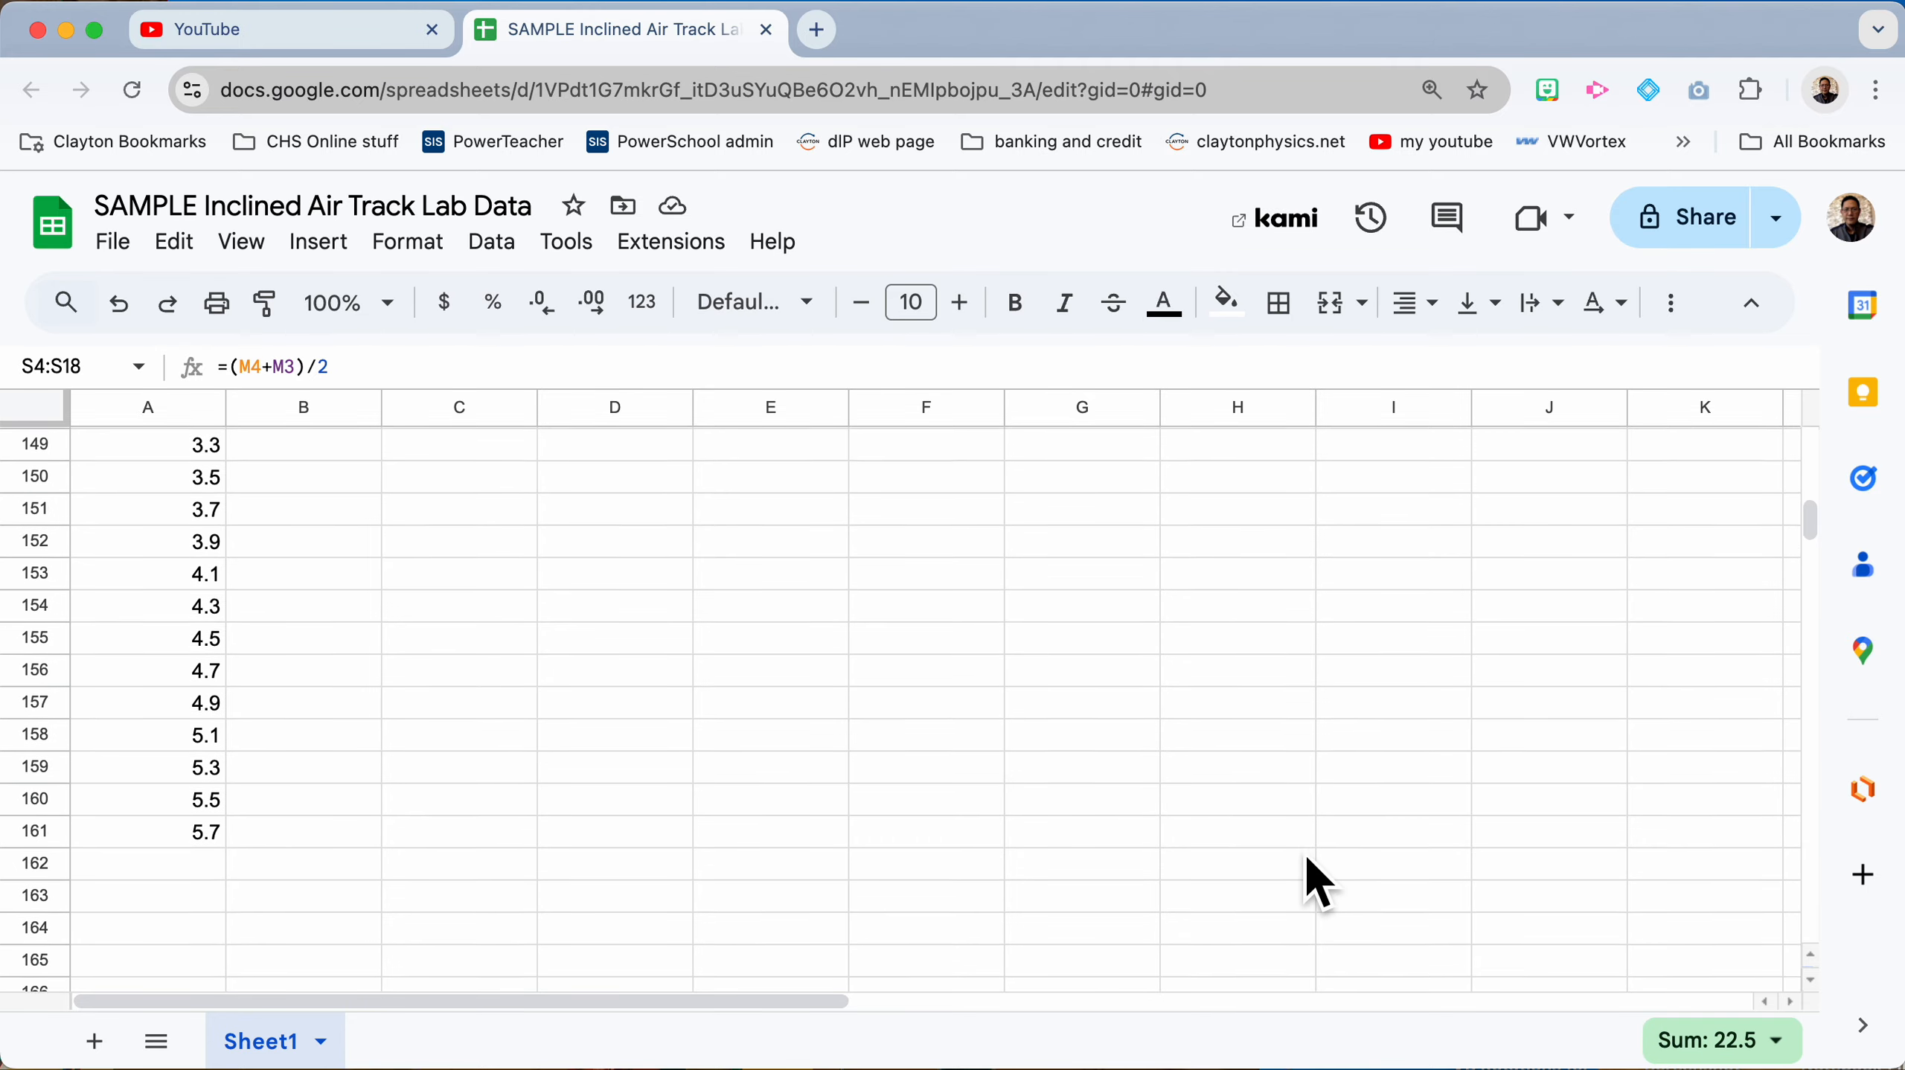
click(211, 804)
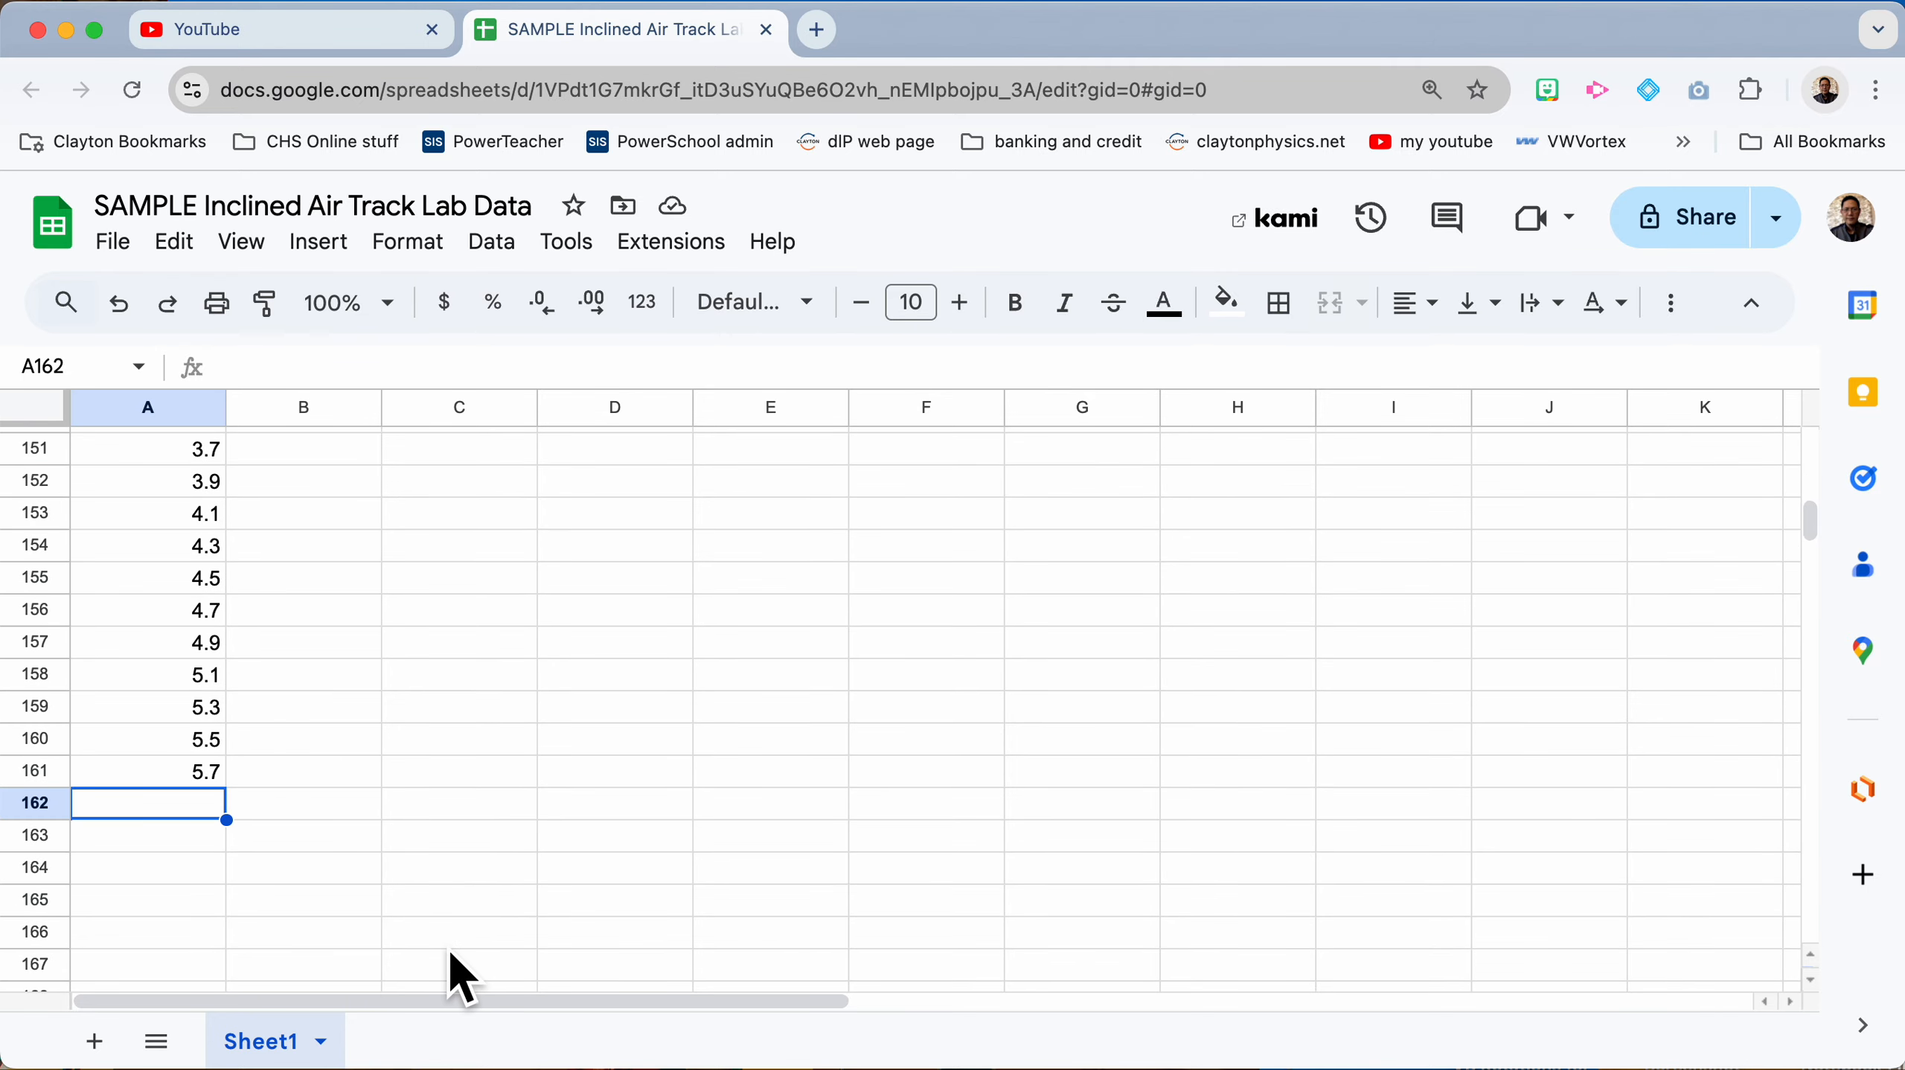
key(ctrl+v)
click(344, 804)
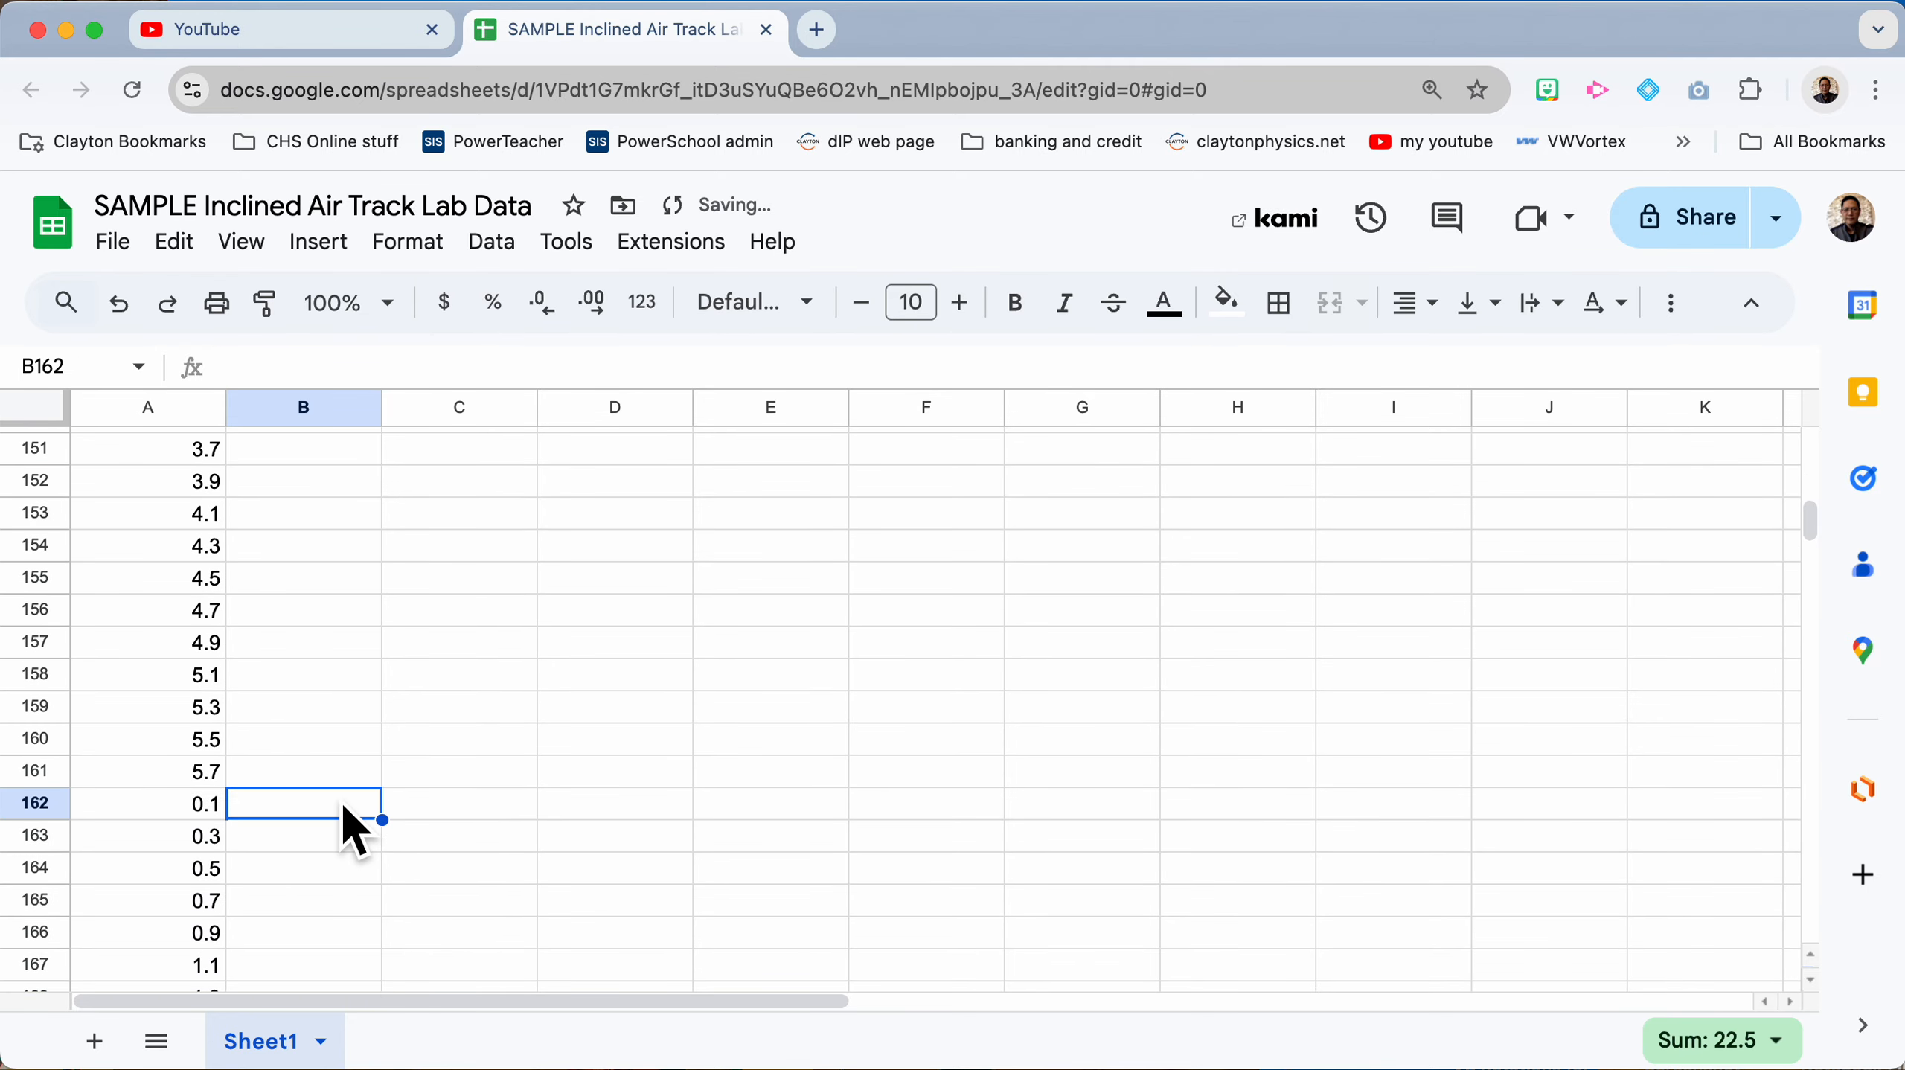
Step: Copy the low-incline velocities from H4:H32 and paste them as values only from B133, beside the middle times
scroll(344, 806, up, 8)
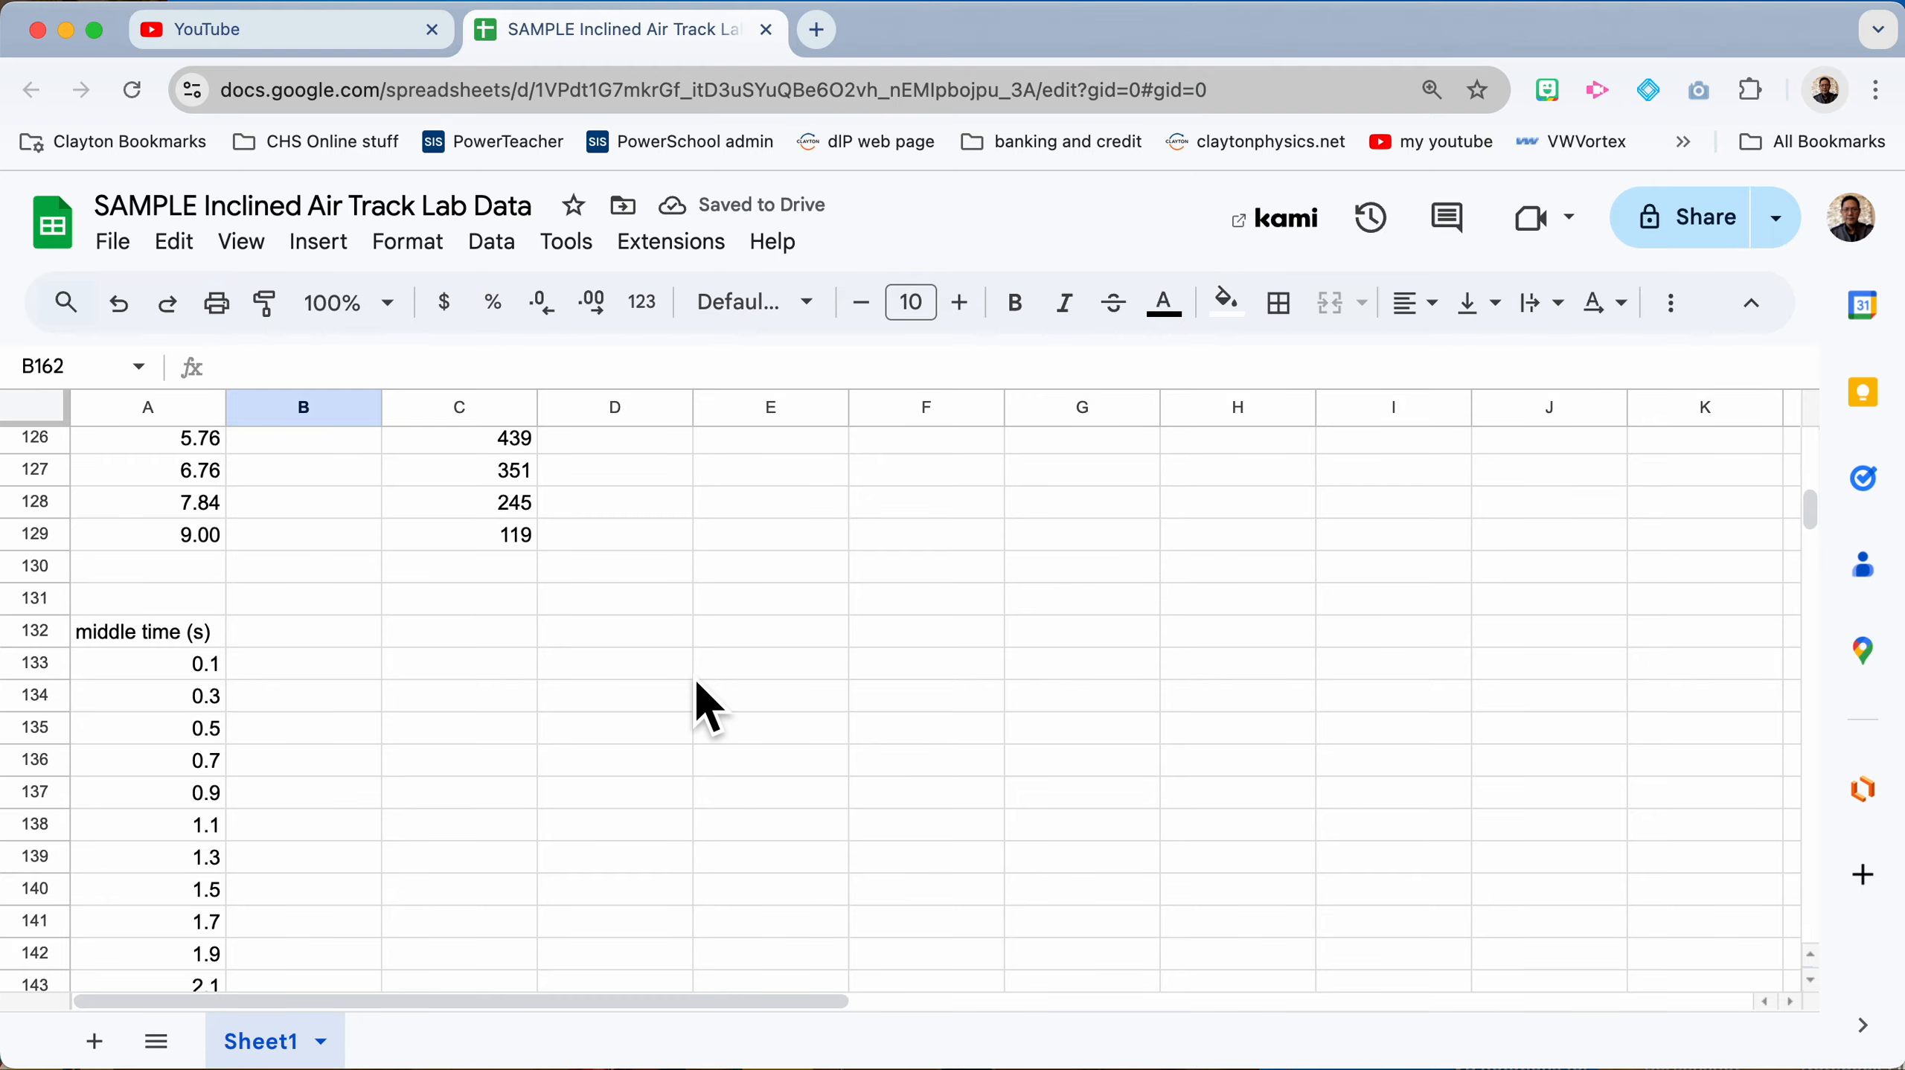
scroll(698, 682, up, 20)
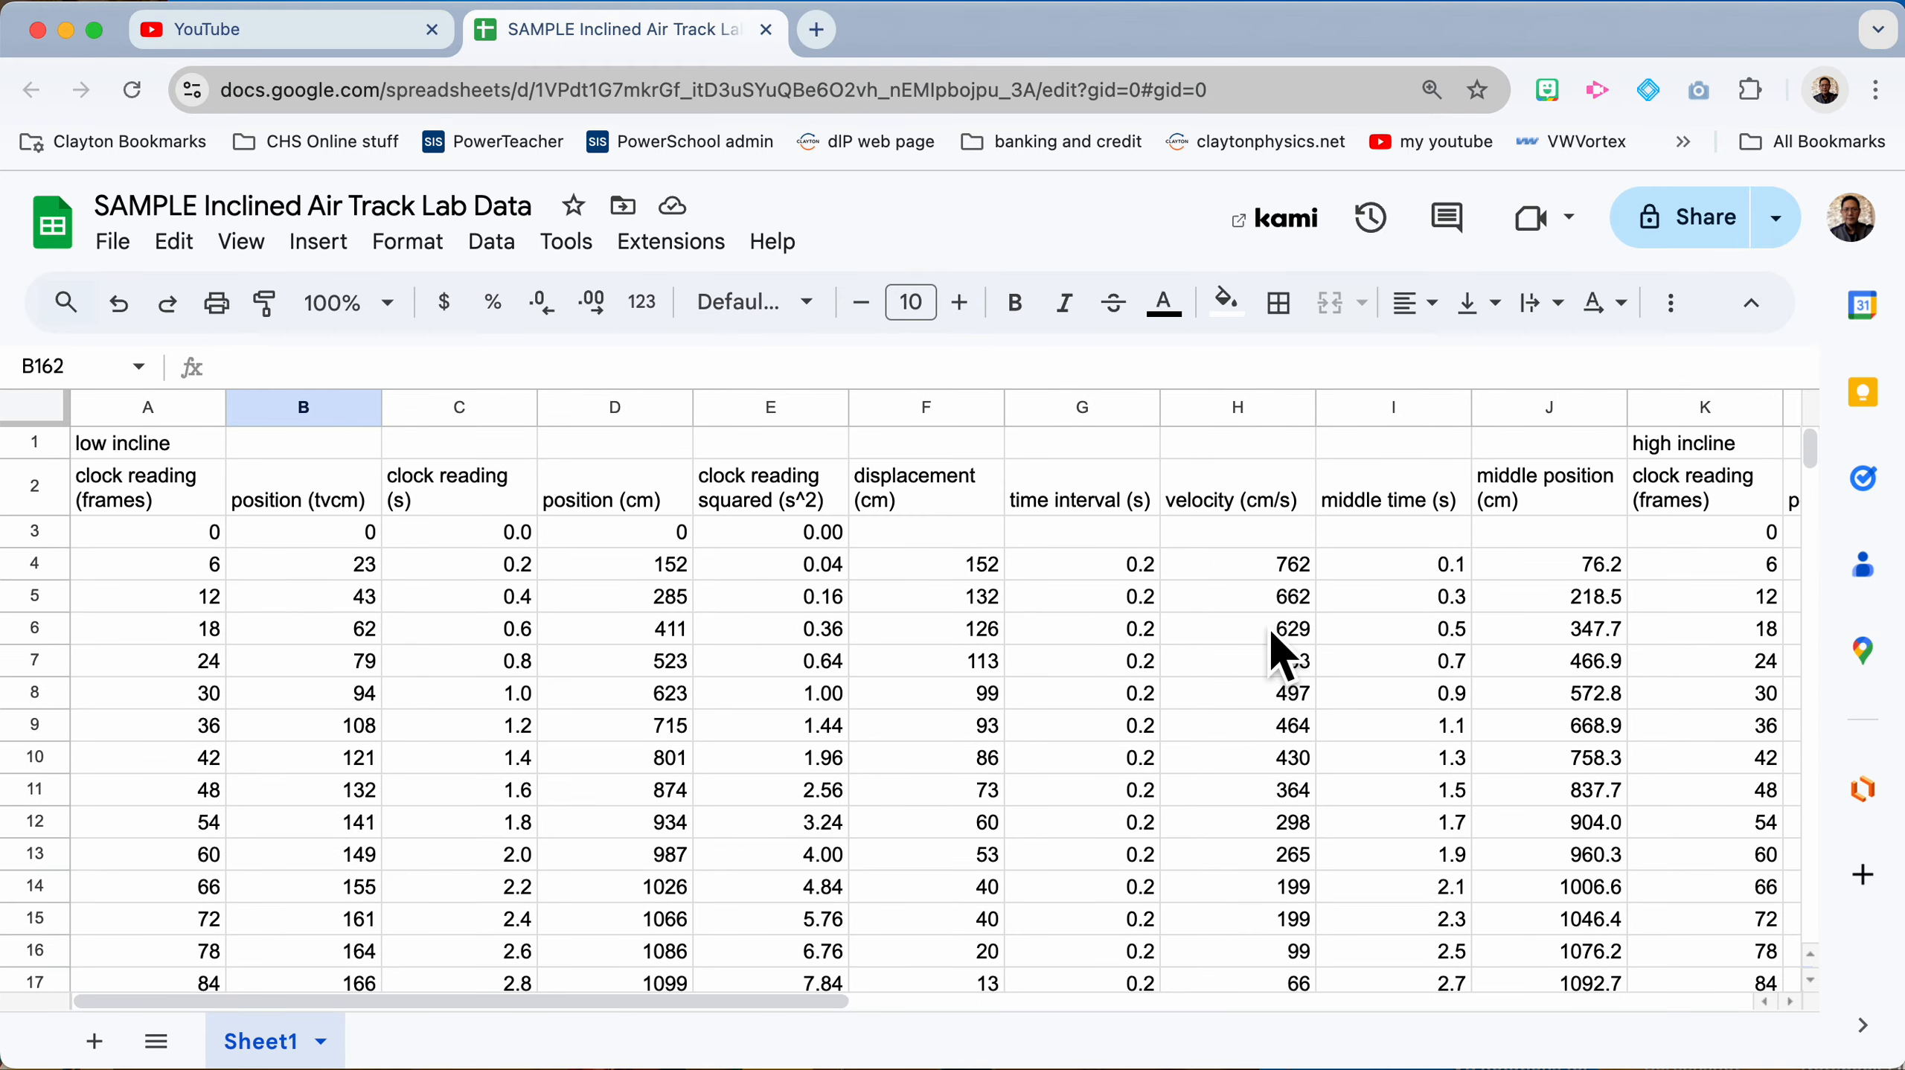
click(1246, 578)
scroll(1248, 667, down, 10)
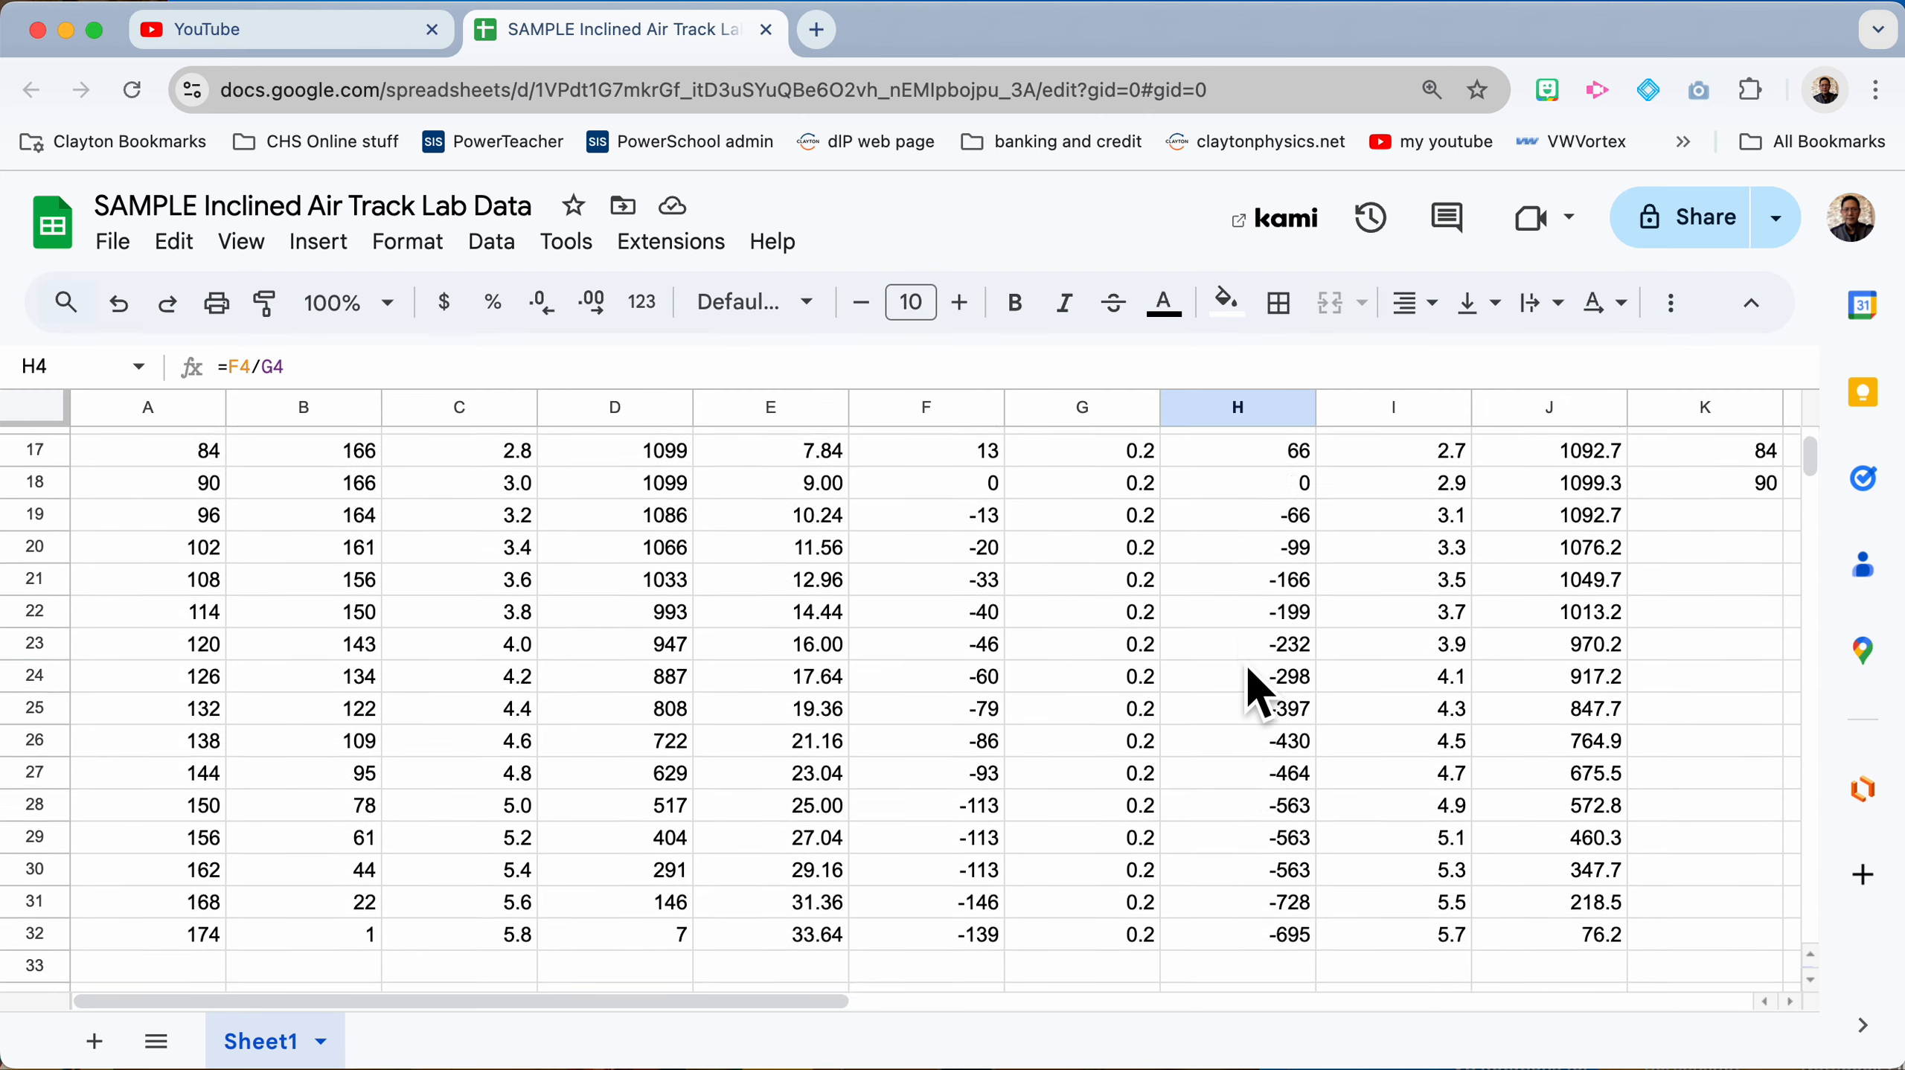
shift+click(1258, 771)
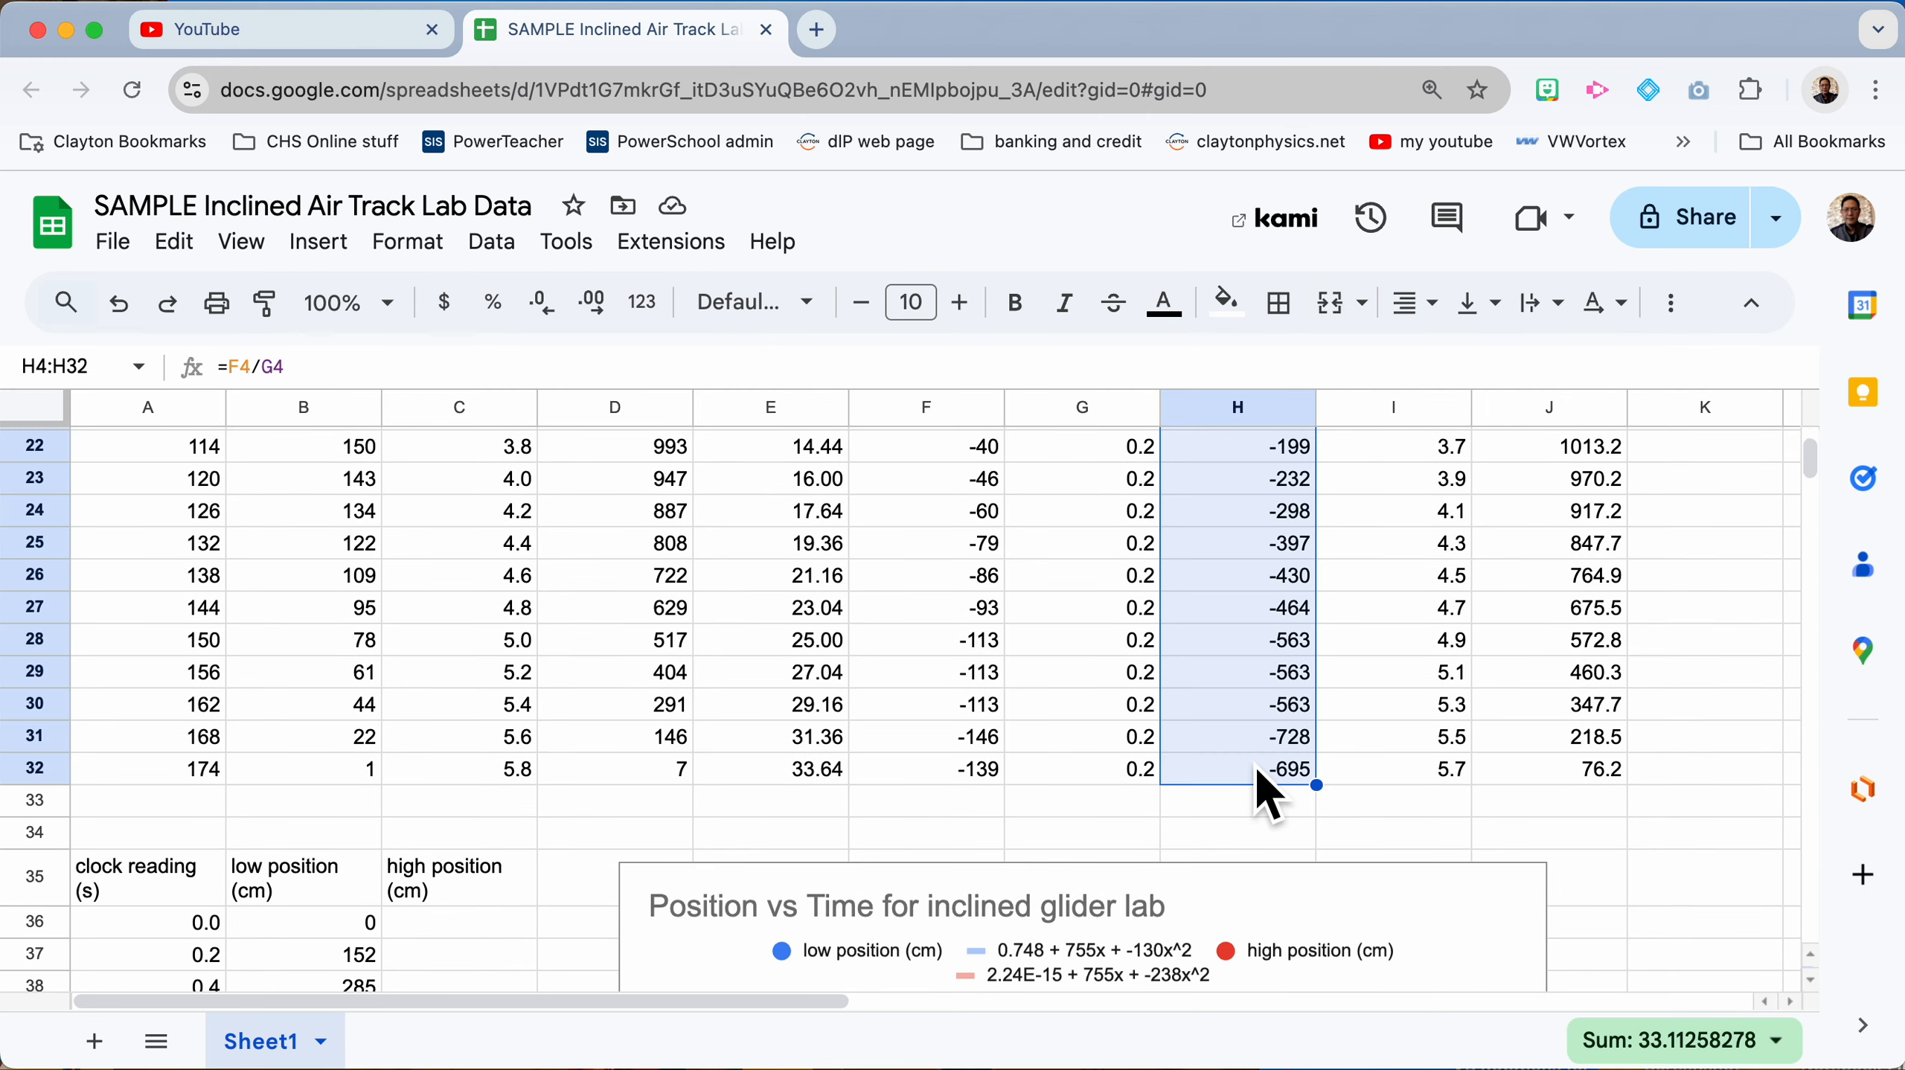
scroll(1258, 772, down, 15)
scroll(1258, 769, down, 20)
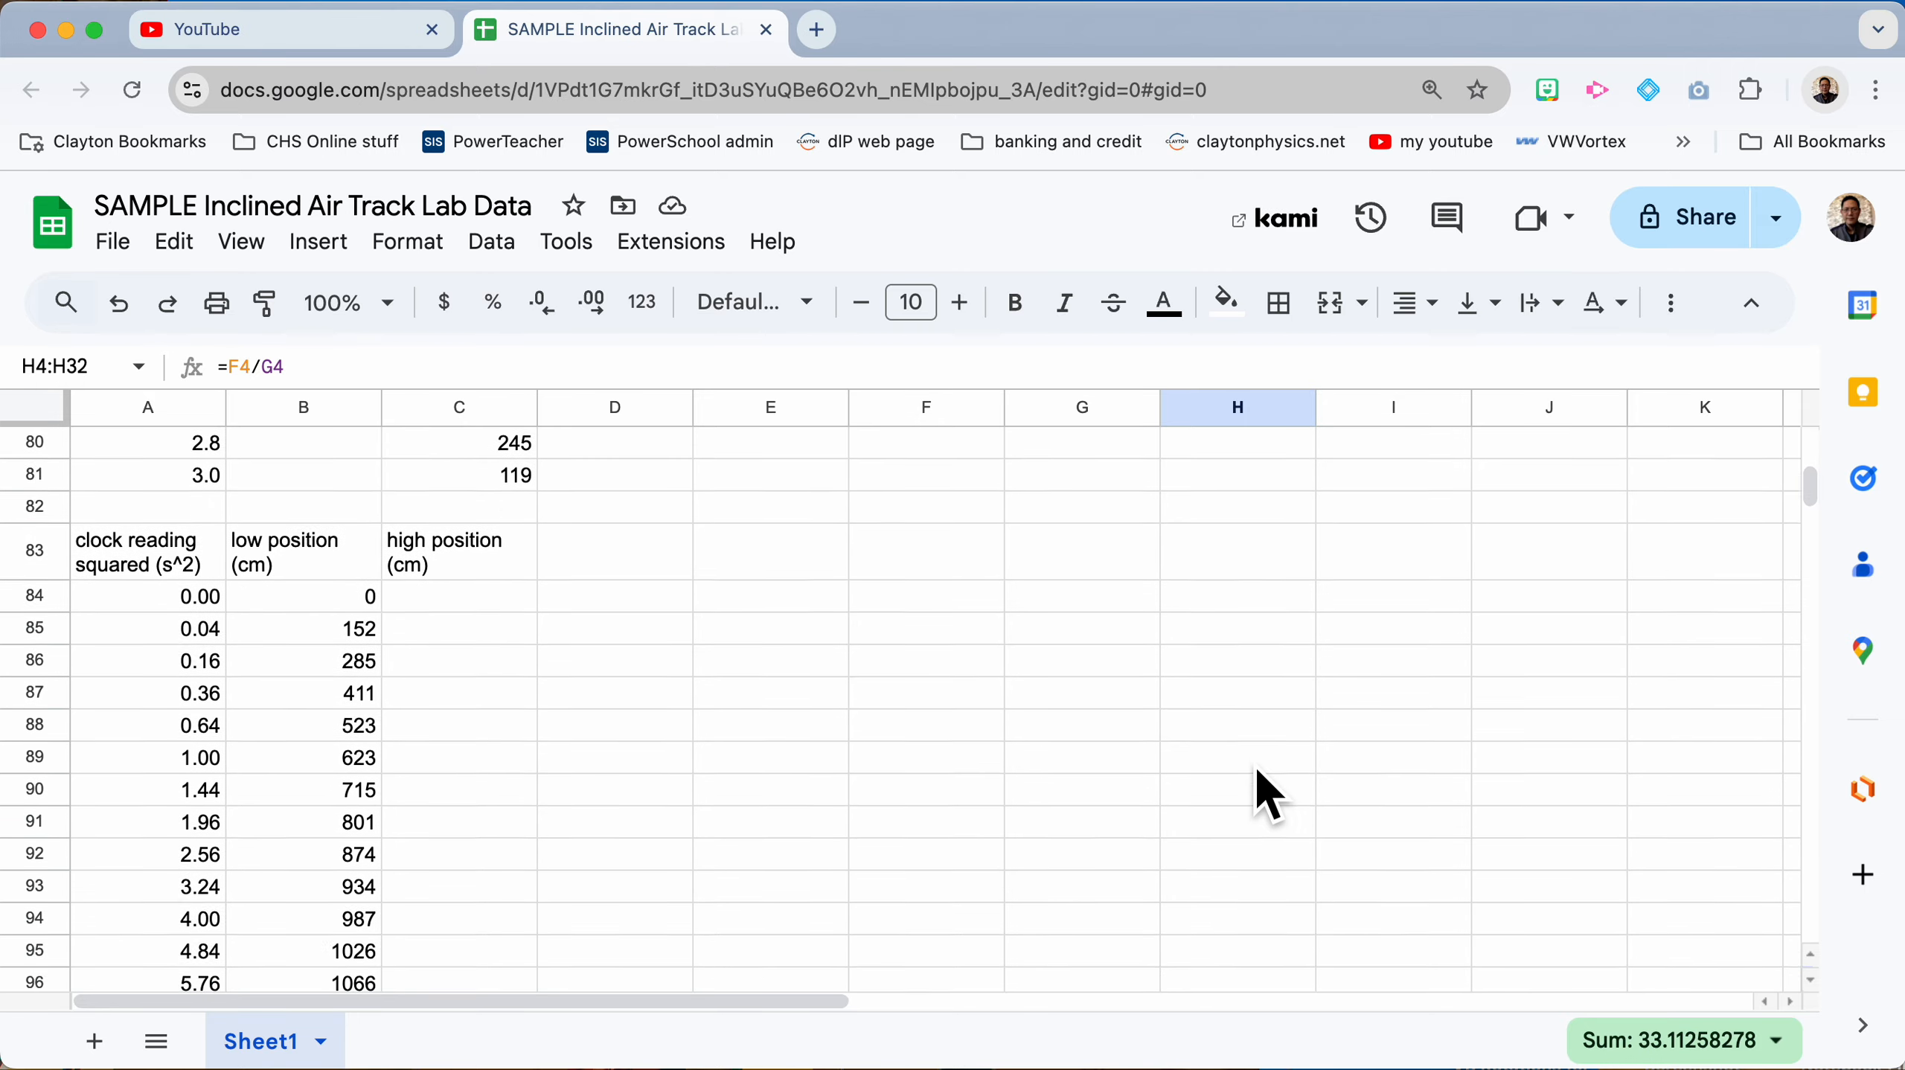
scroll(1258, 771, up, 4)
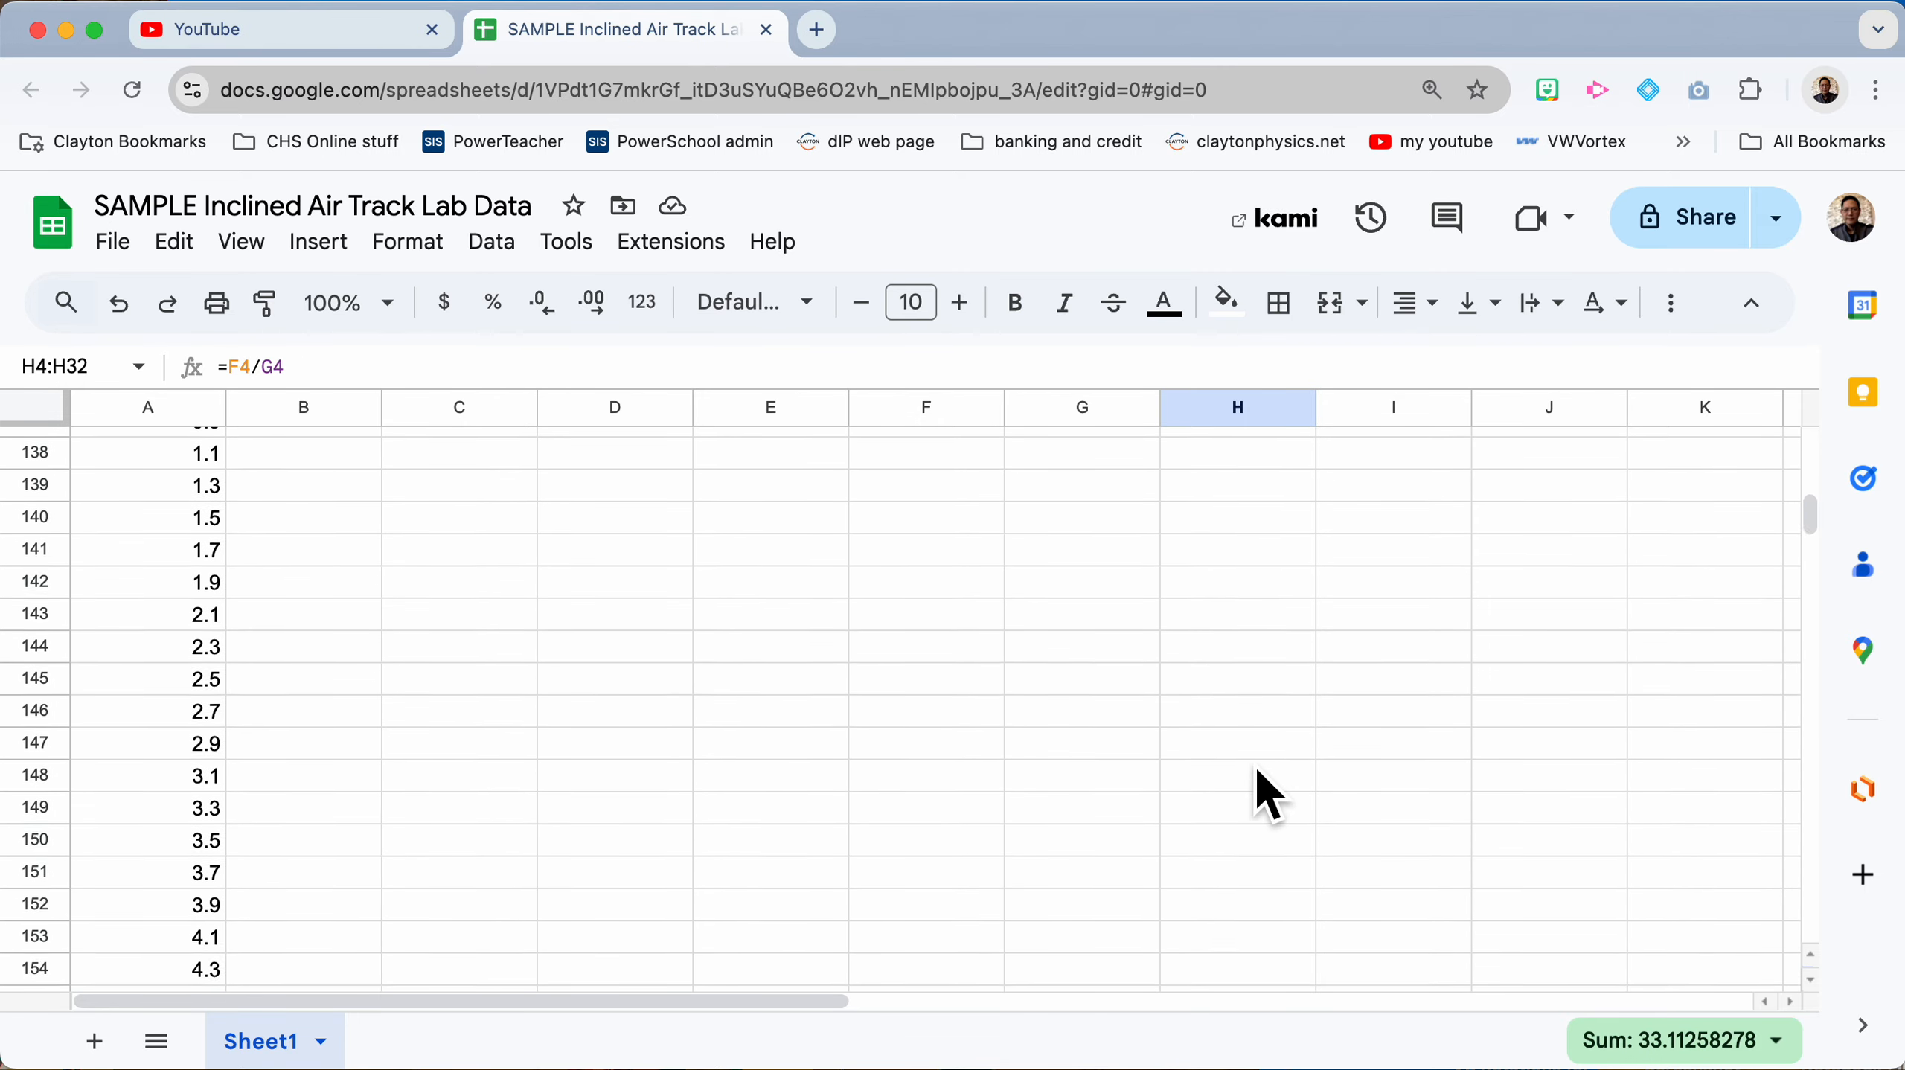
click(344, 592)
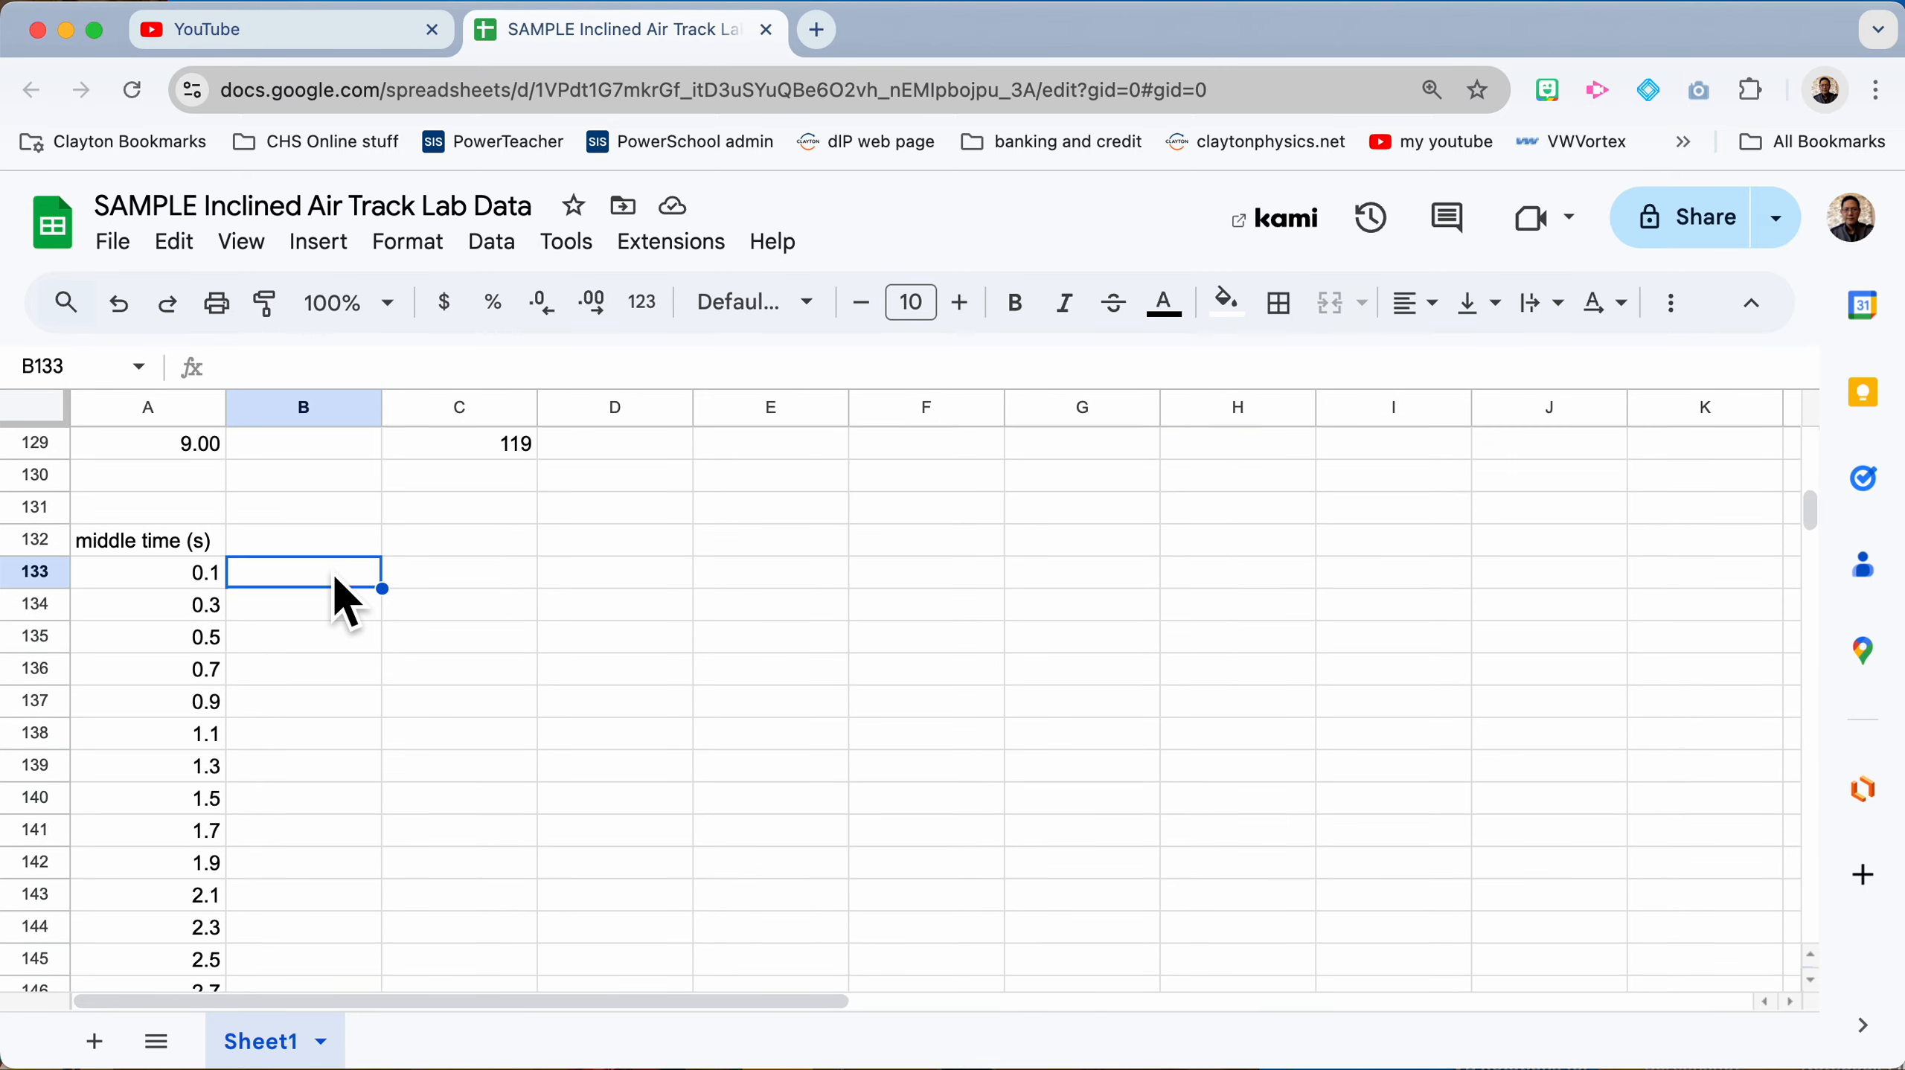
right_click(343, 593)
mouse_move(504, 492)
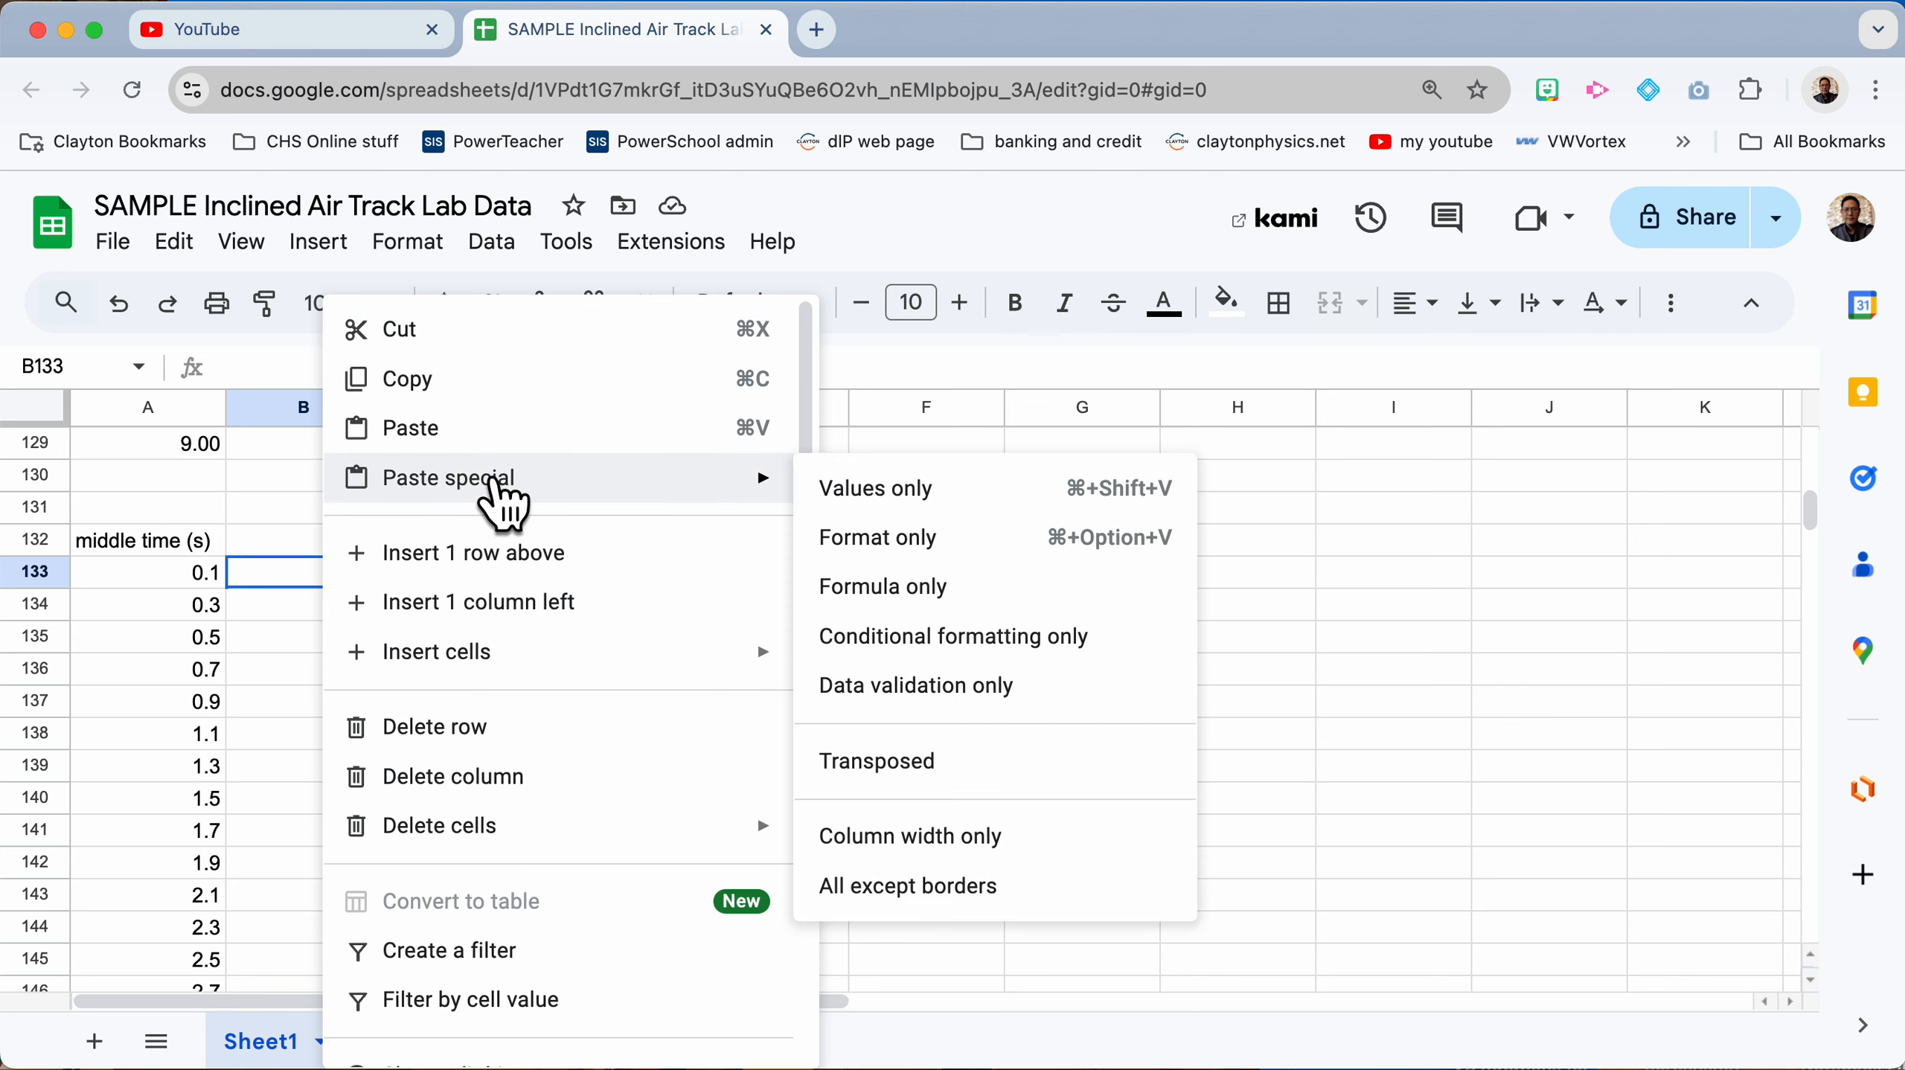
click(862, 491)
Step: Enter the header "low velocity (cm/)" in B132 above the pasted velocities and set row 132 to wrap its text
click(358, 553)
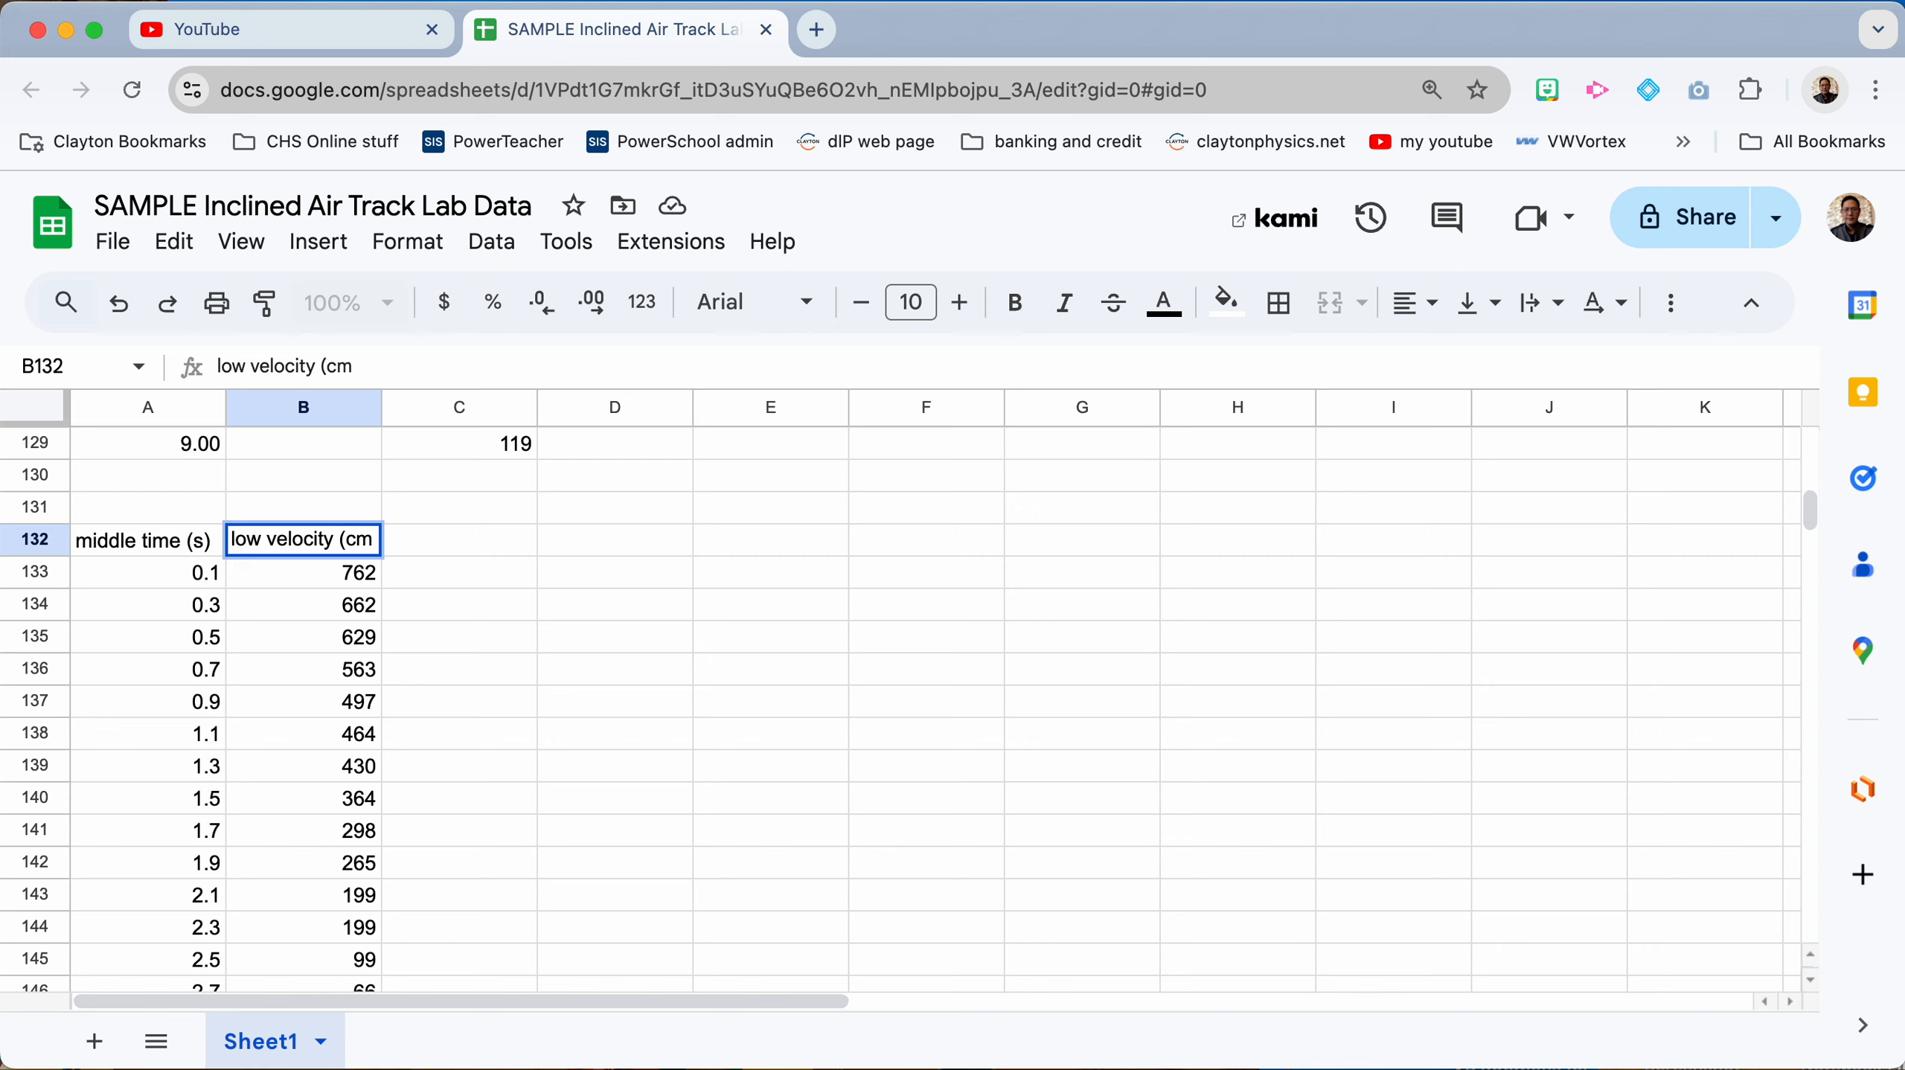
key(Return)
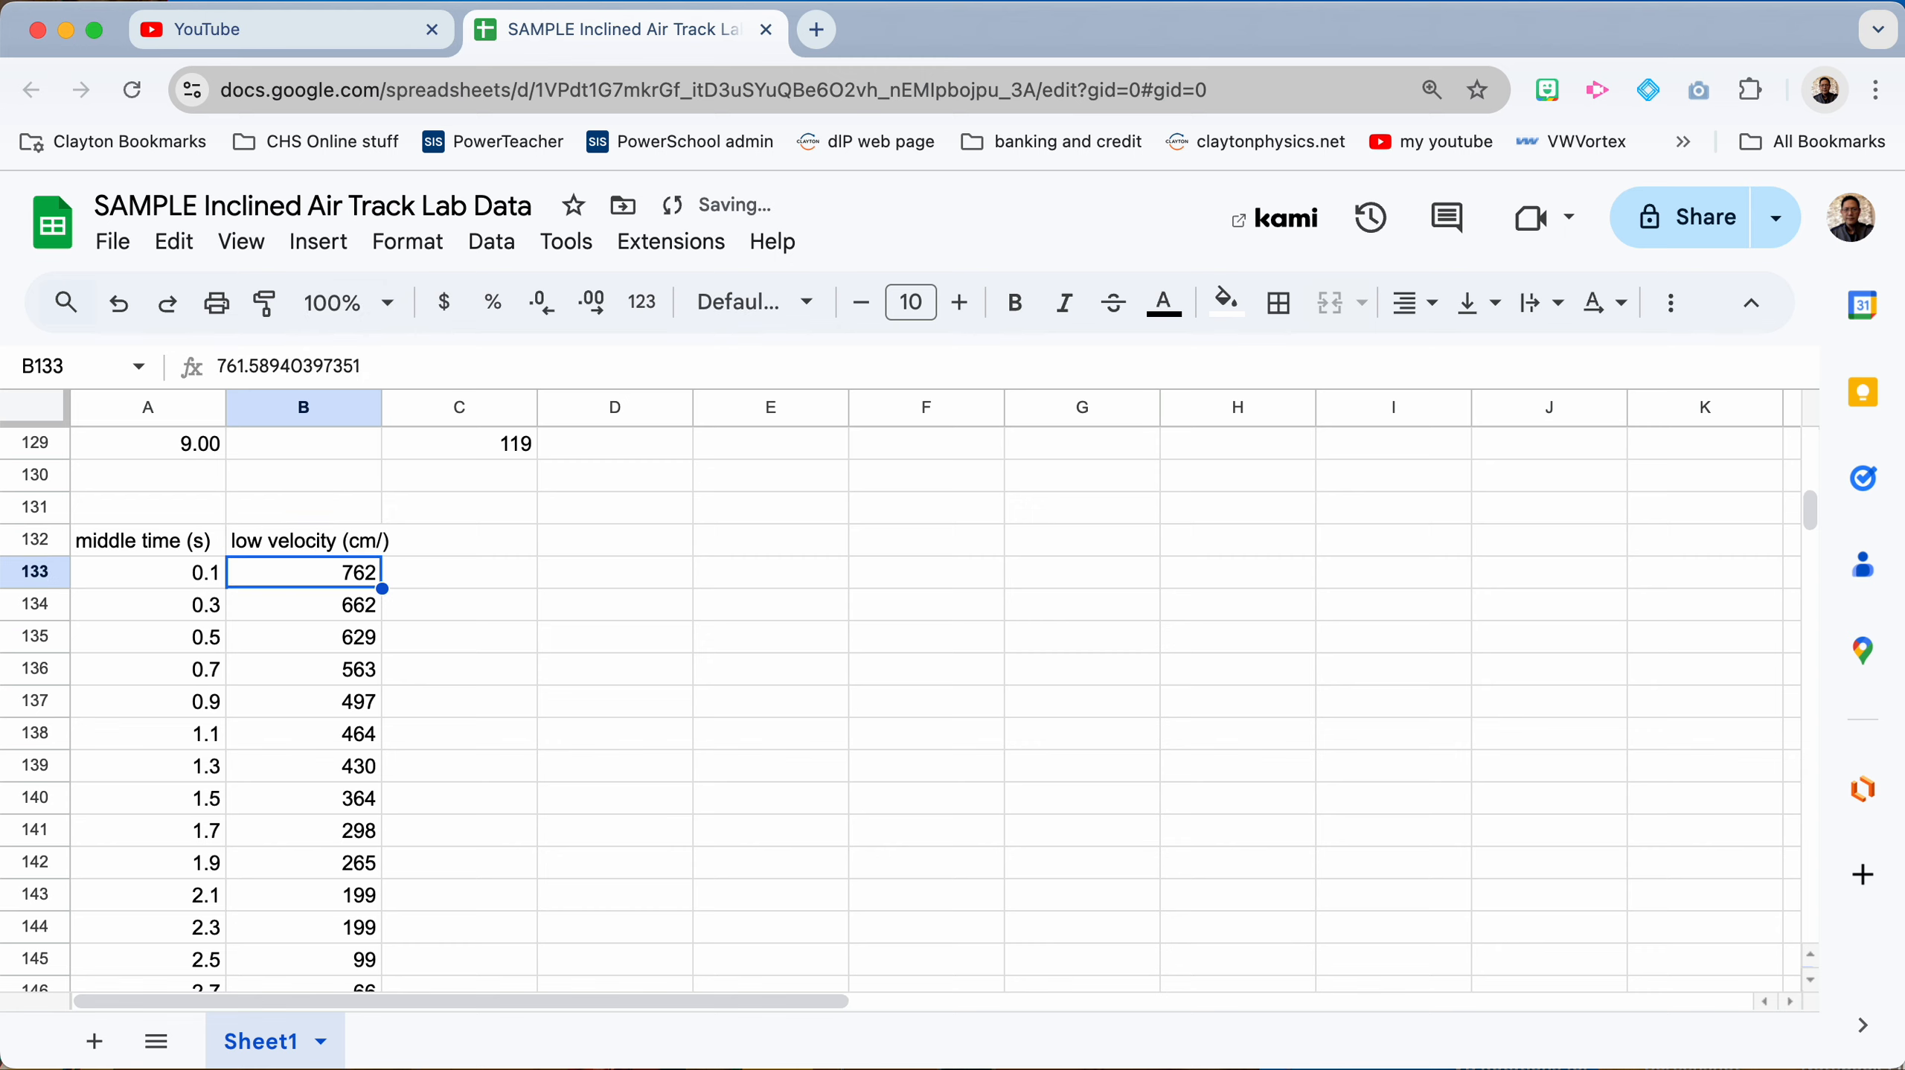
click(30, 550)
click(408, 242)
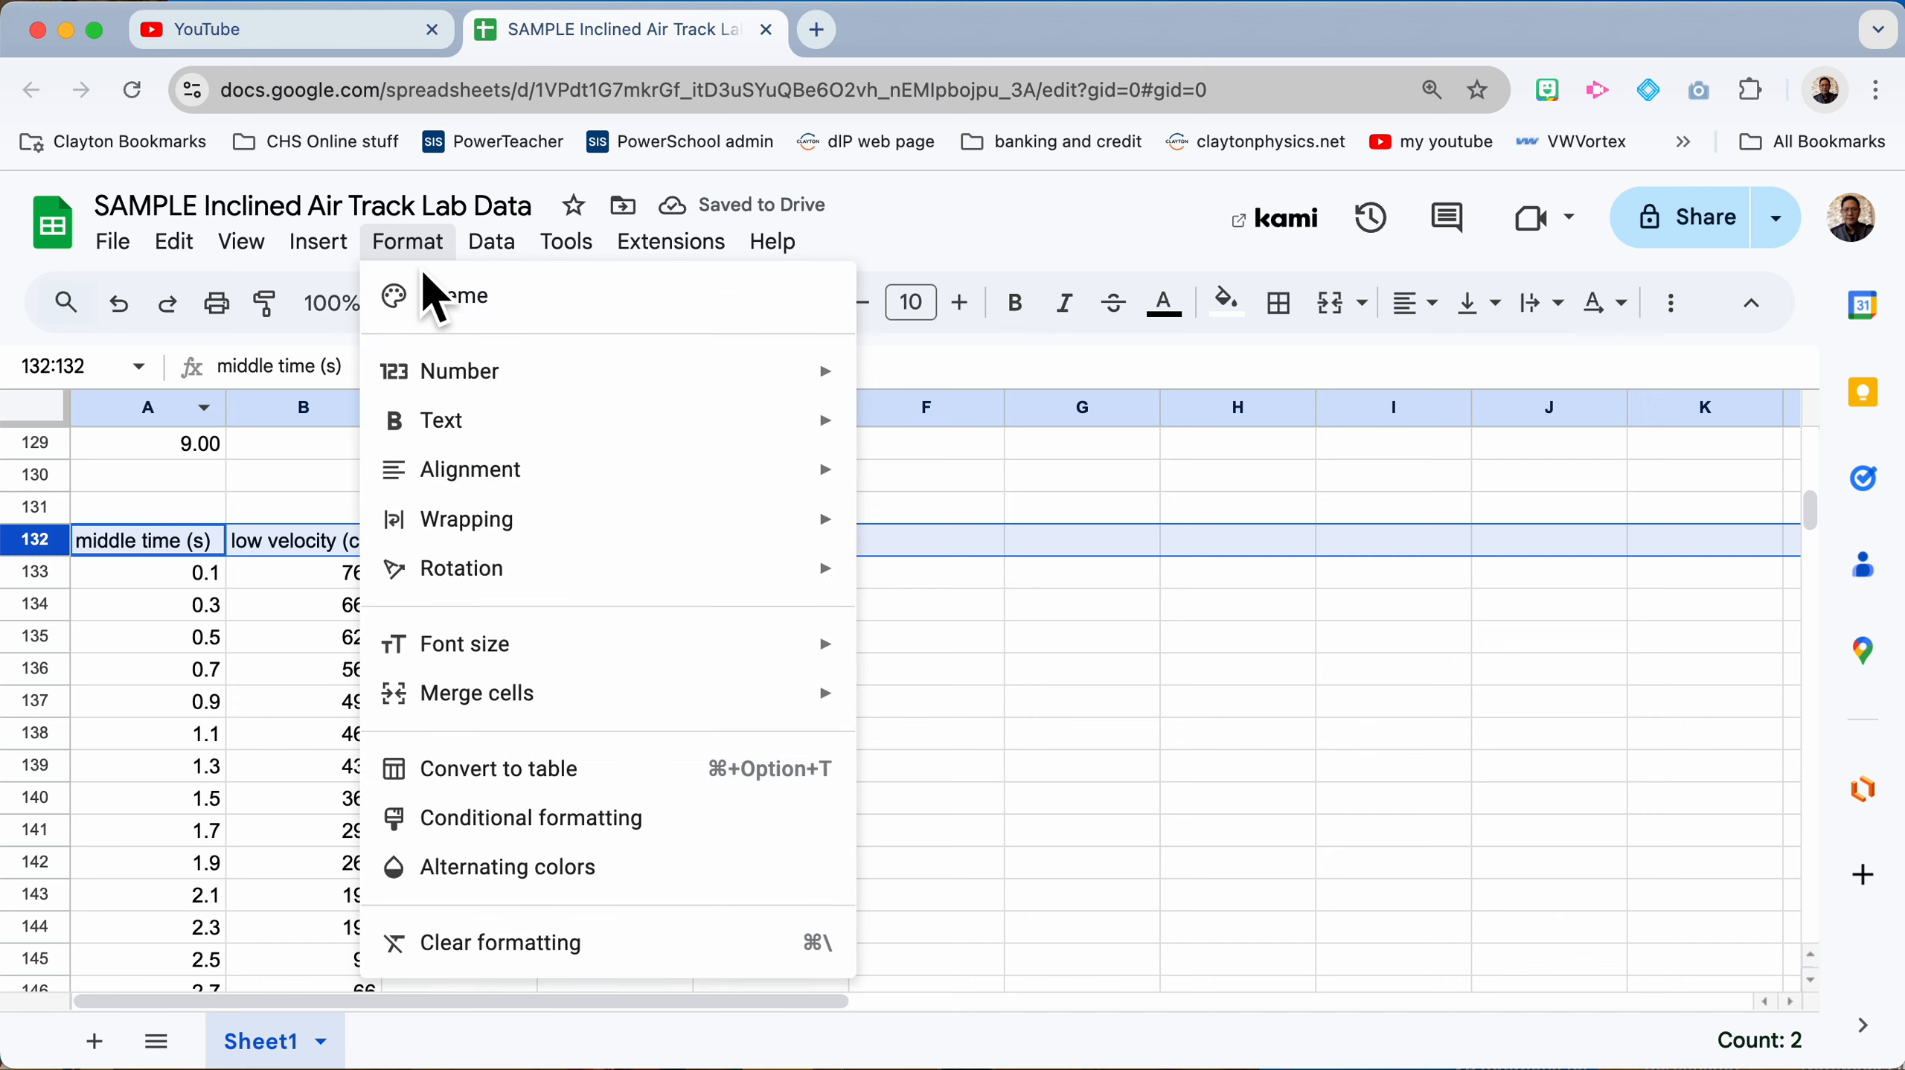
mouse_move(667, 539)
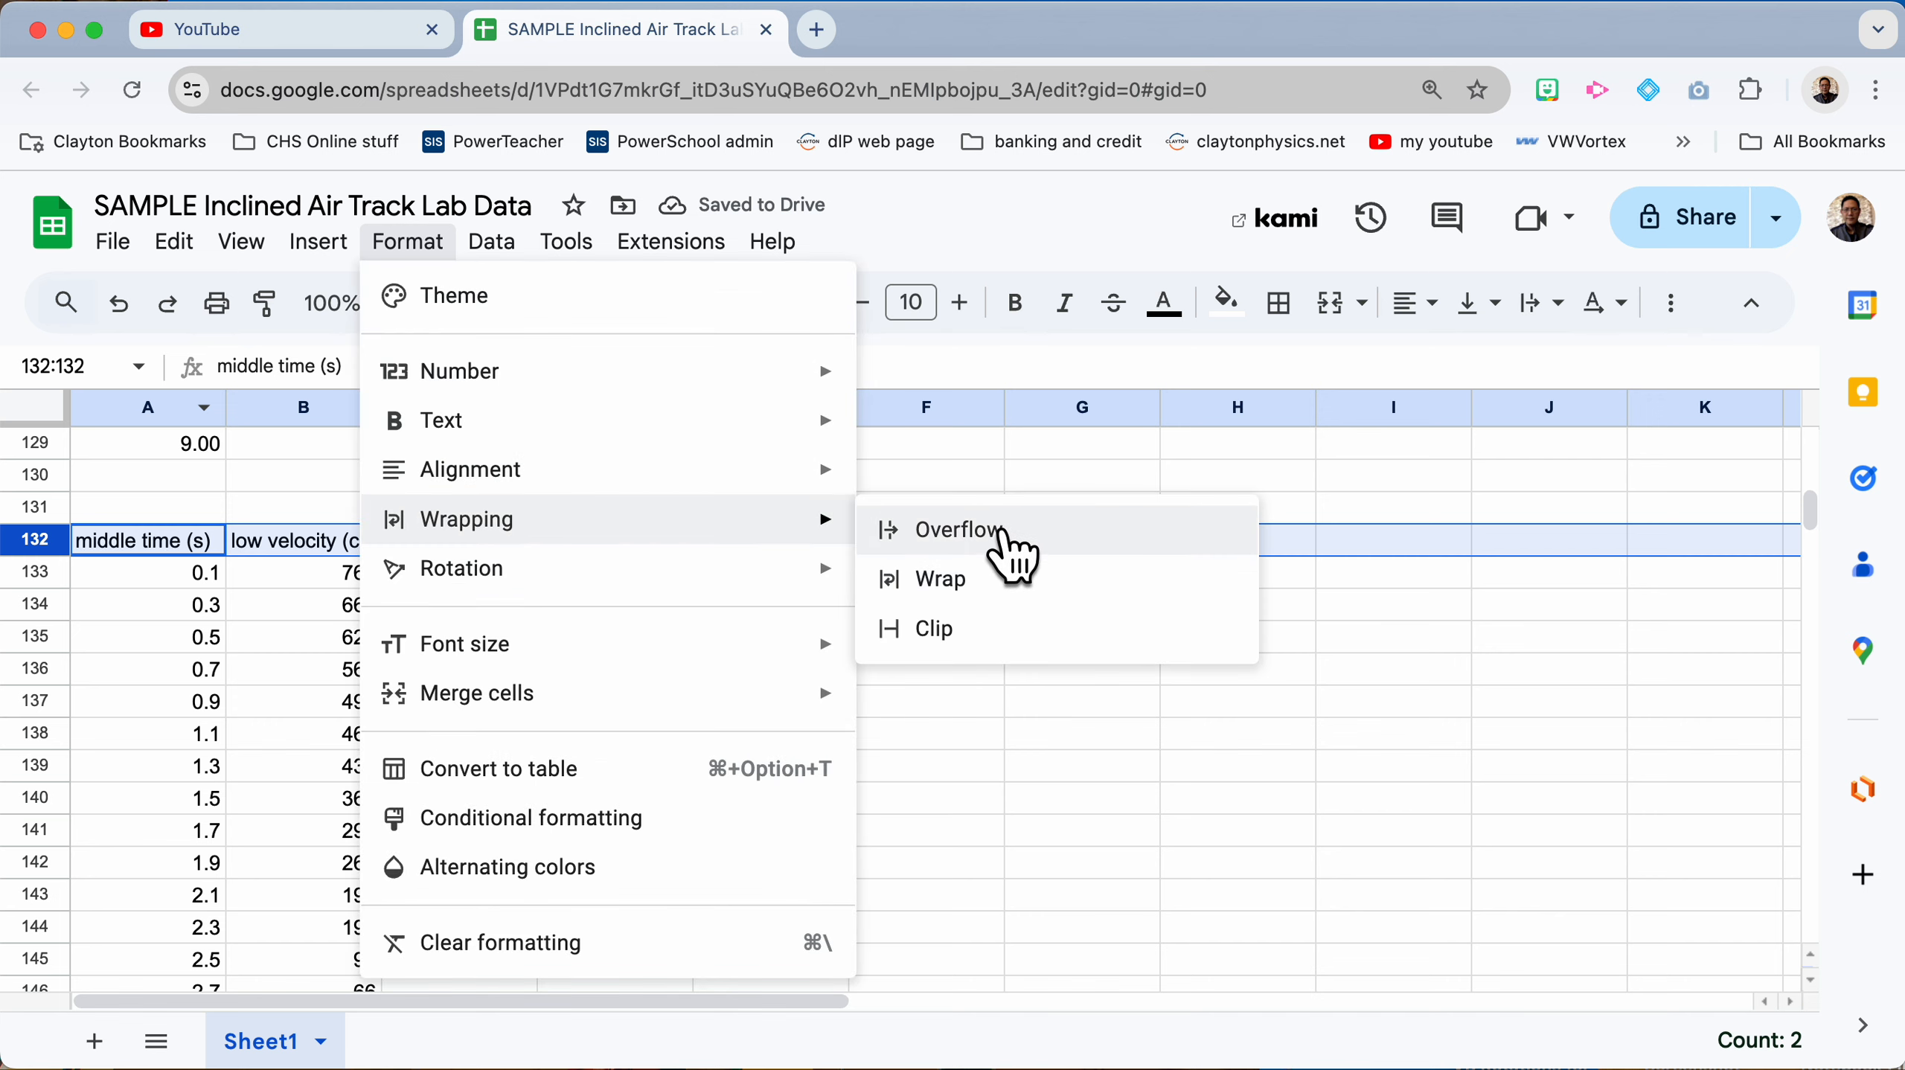
click(989, 592)
click(517, 600)
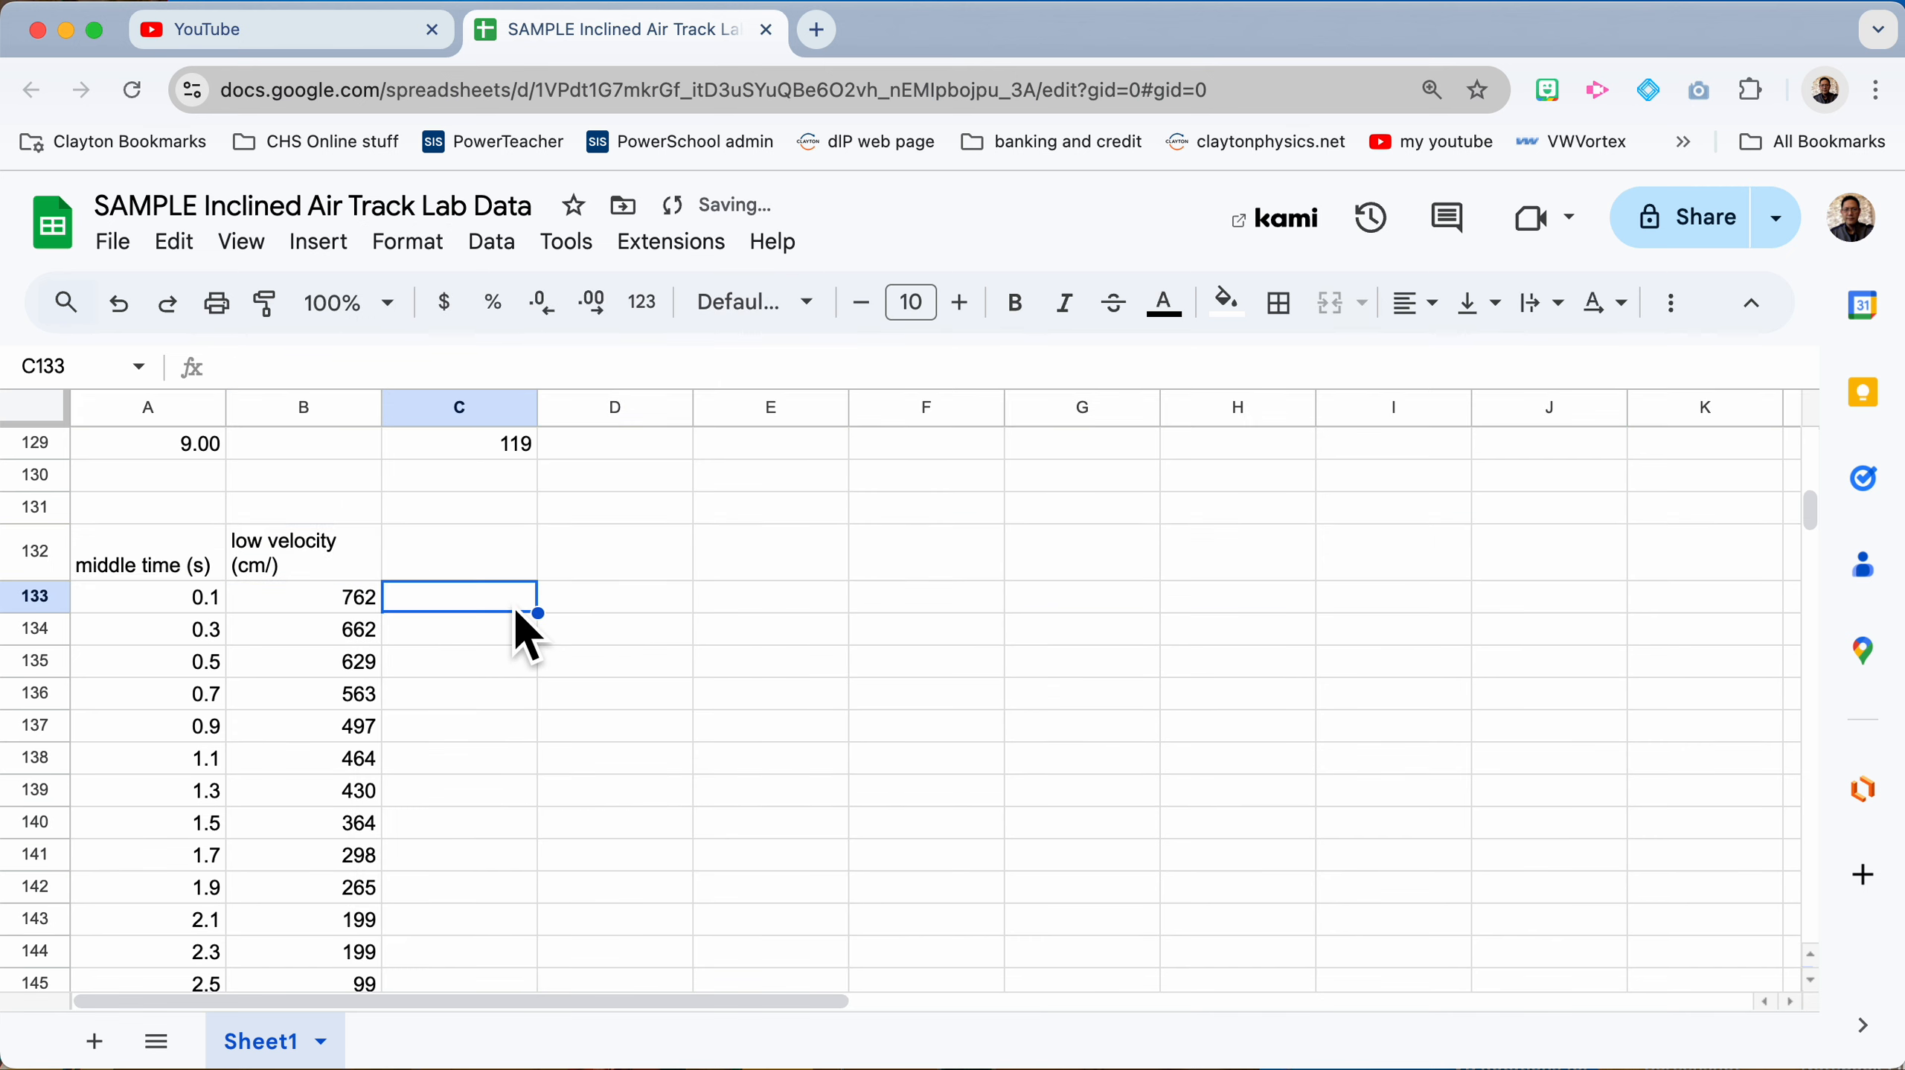
Step: Copy the high-incline velocities from R4:R18
scroll(888, 580, up, 20)
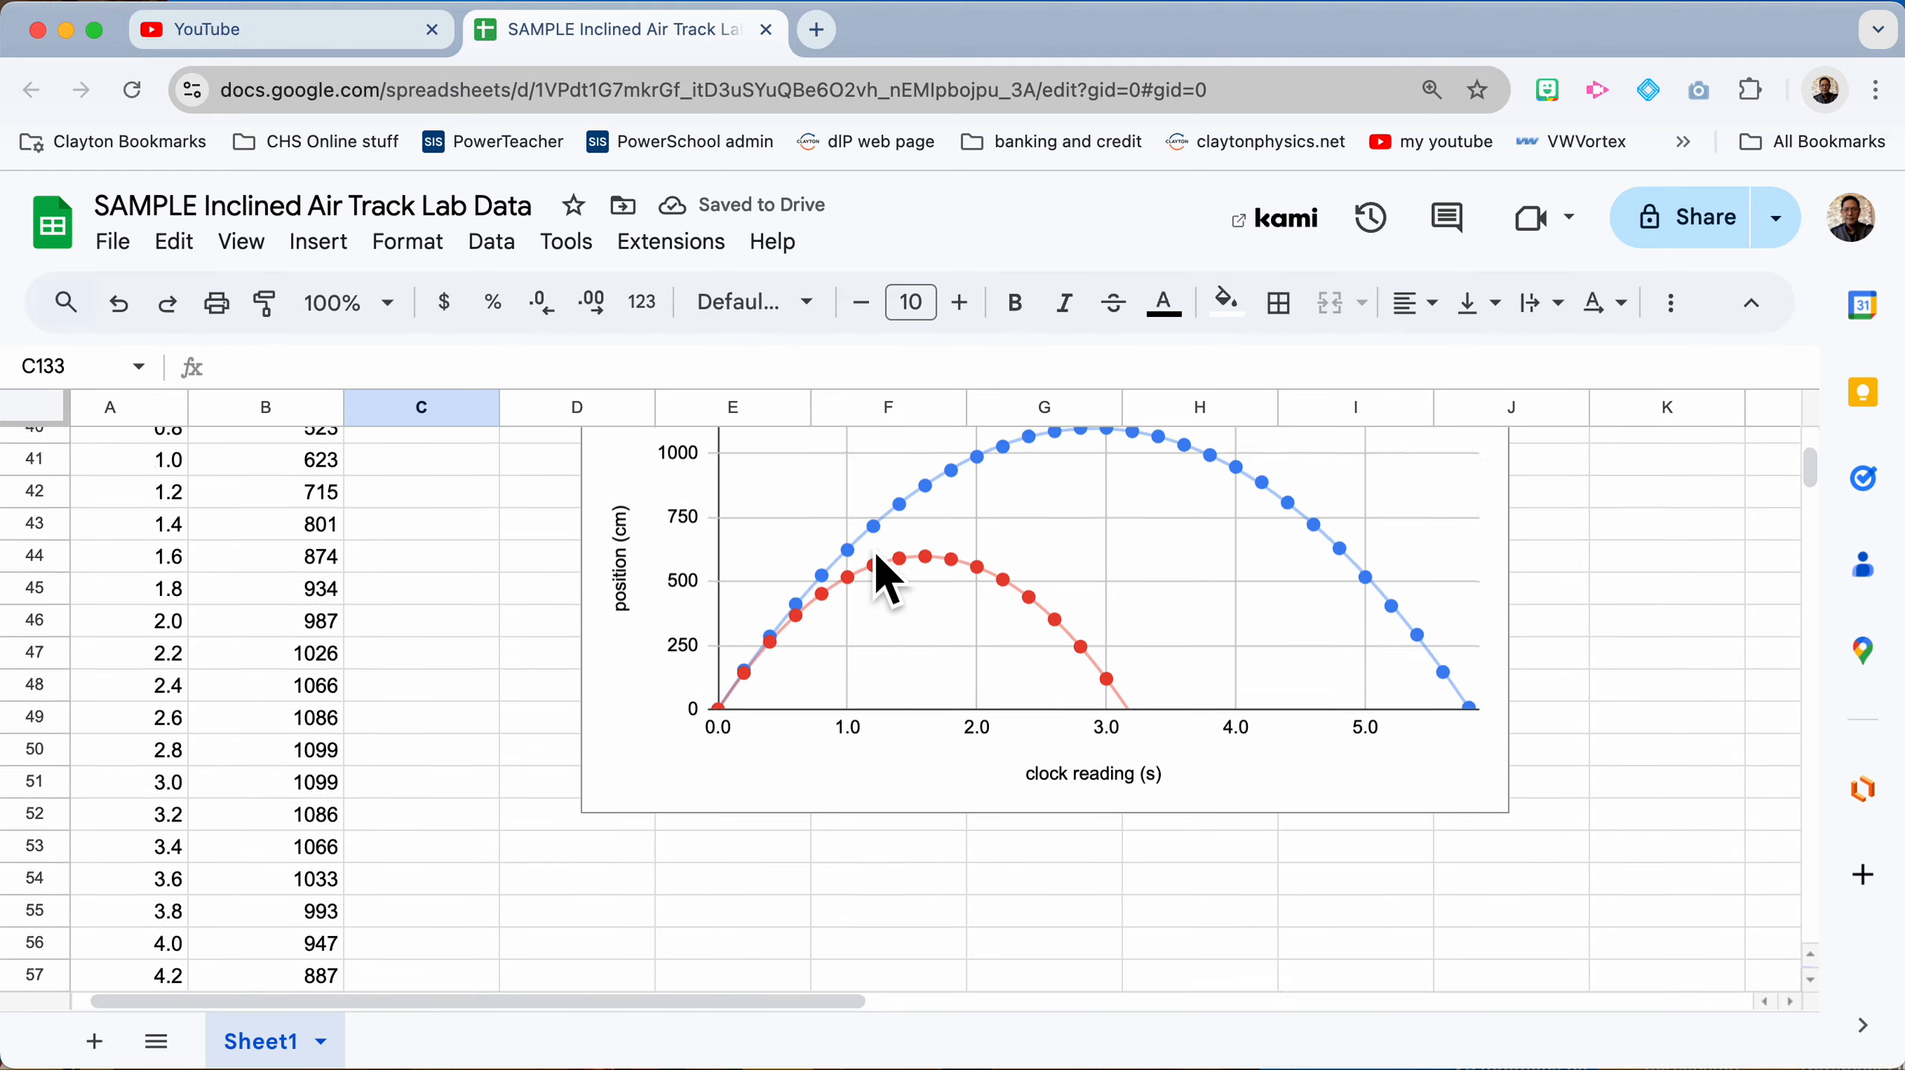
scroll(875, 553, right, 5)
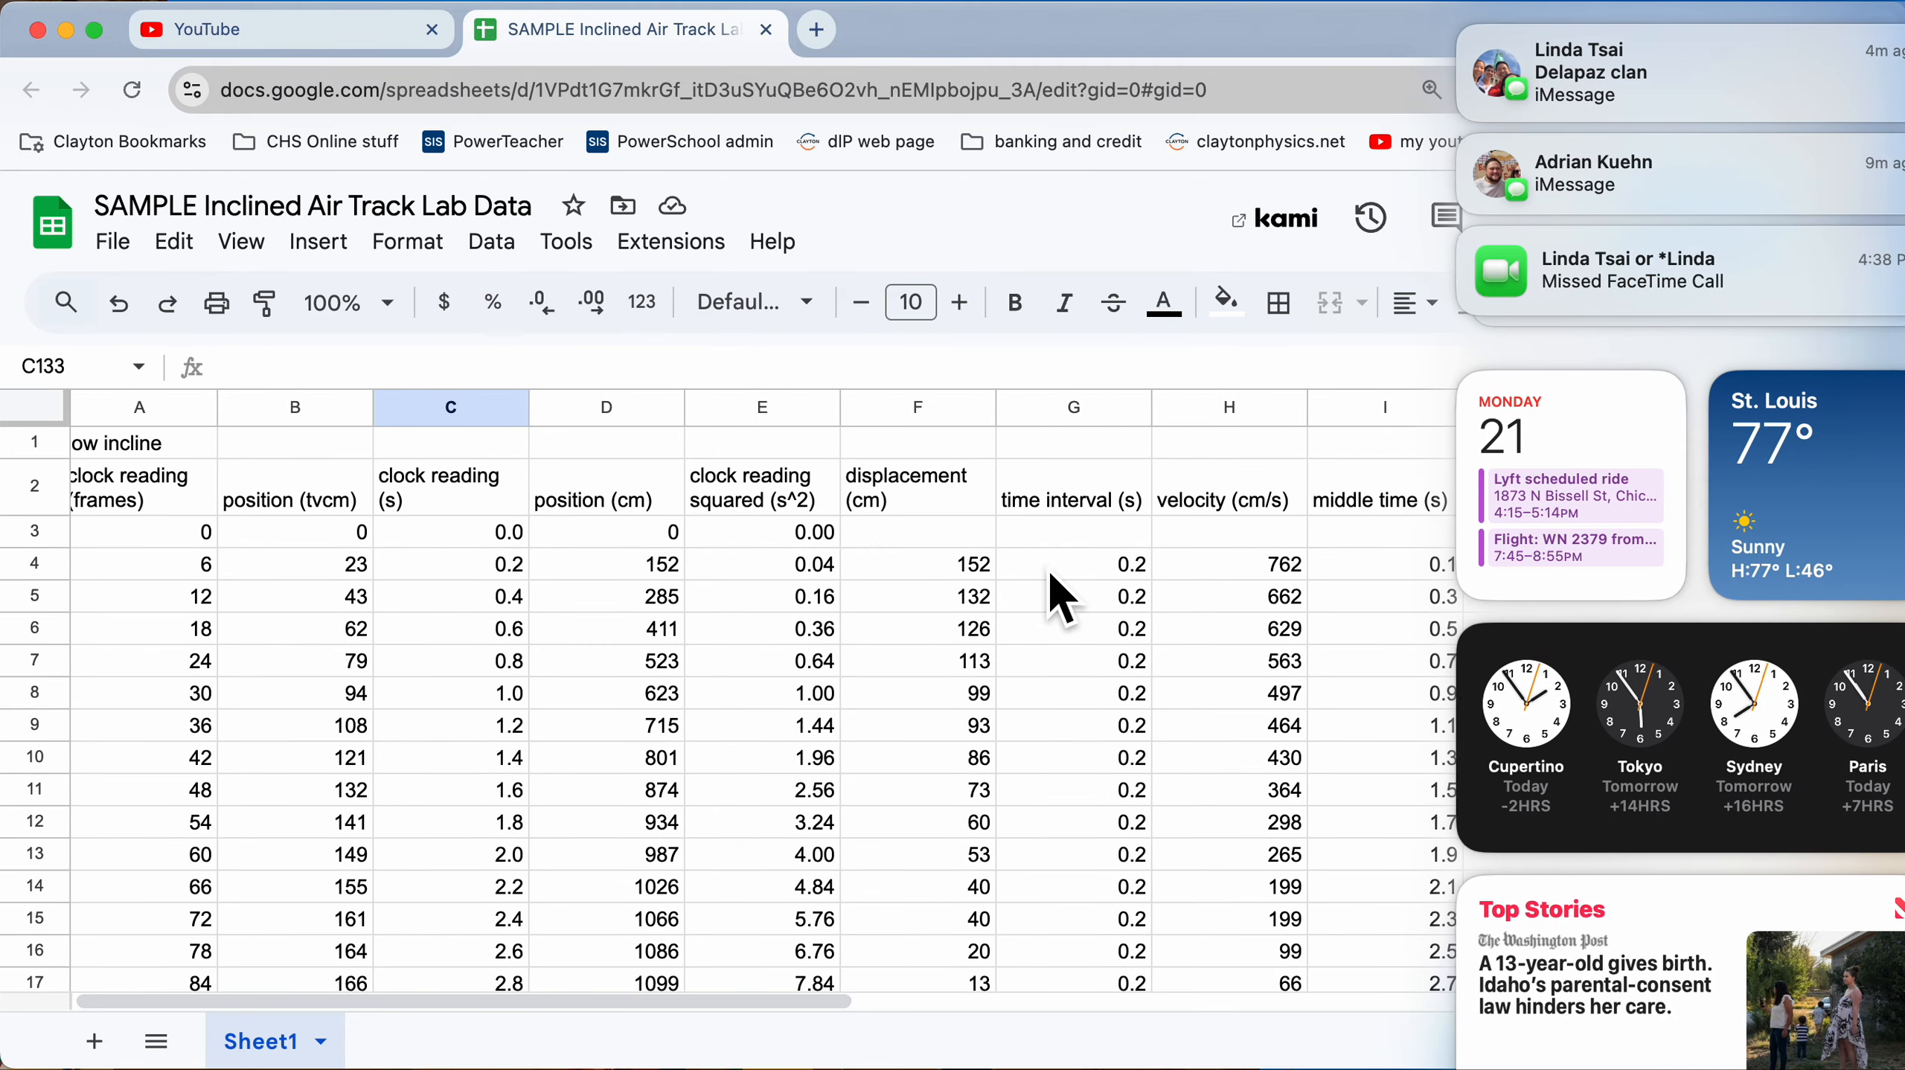
click(1088, 567)
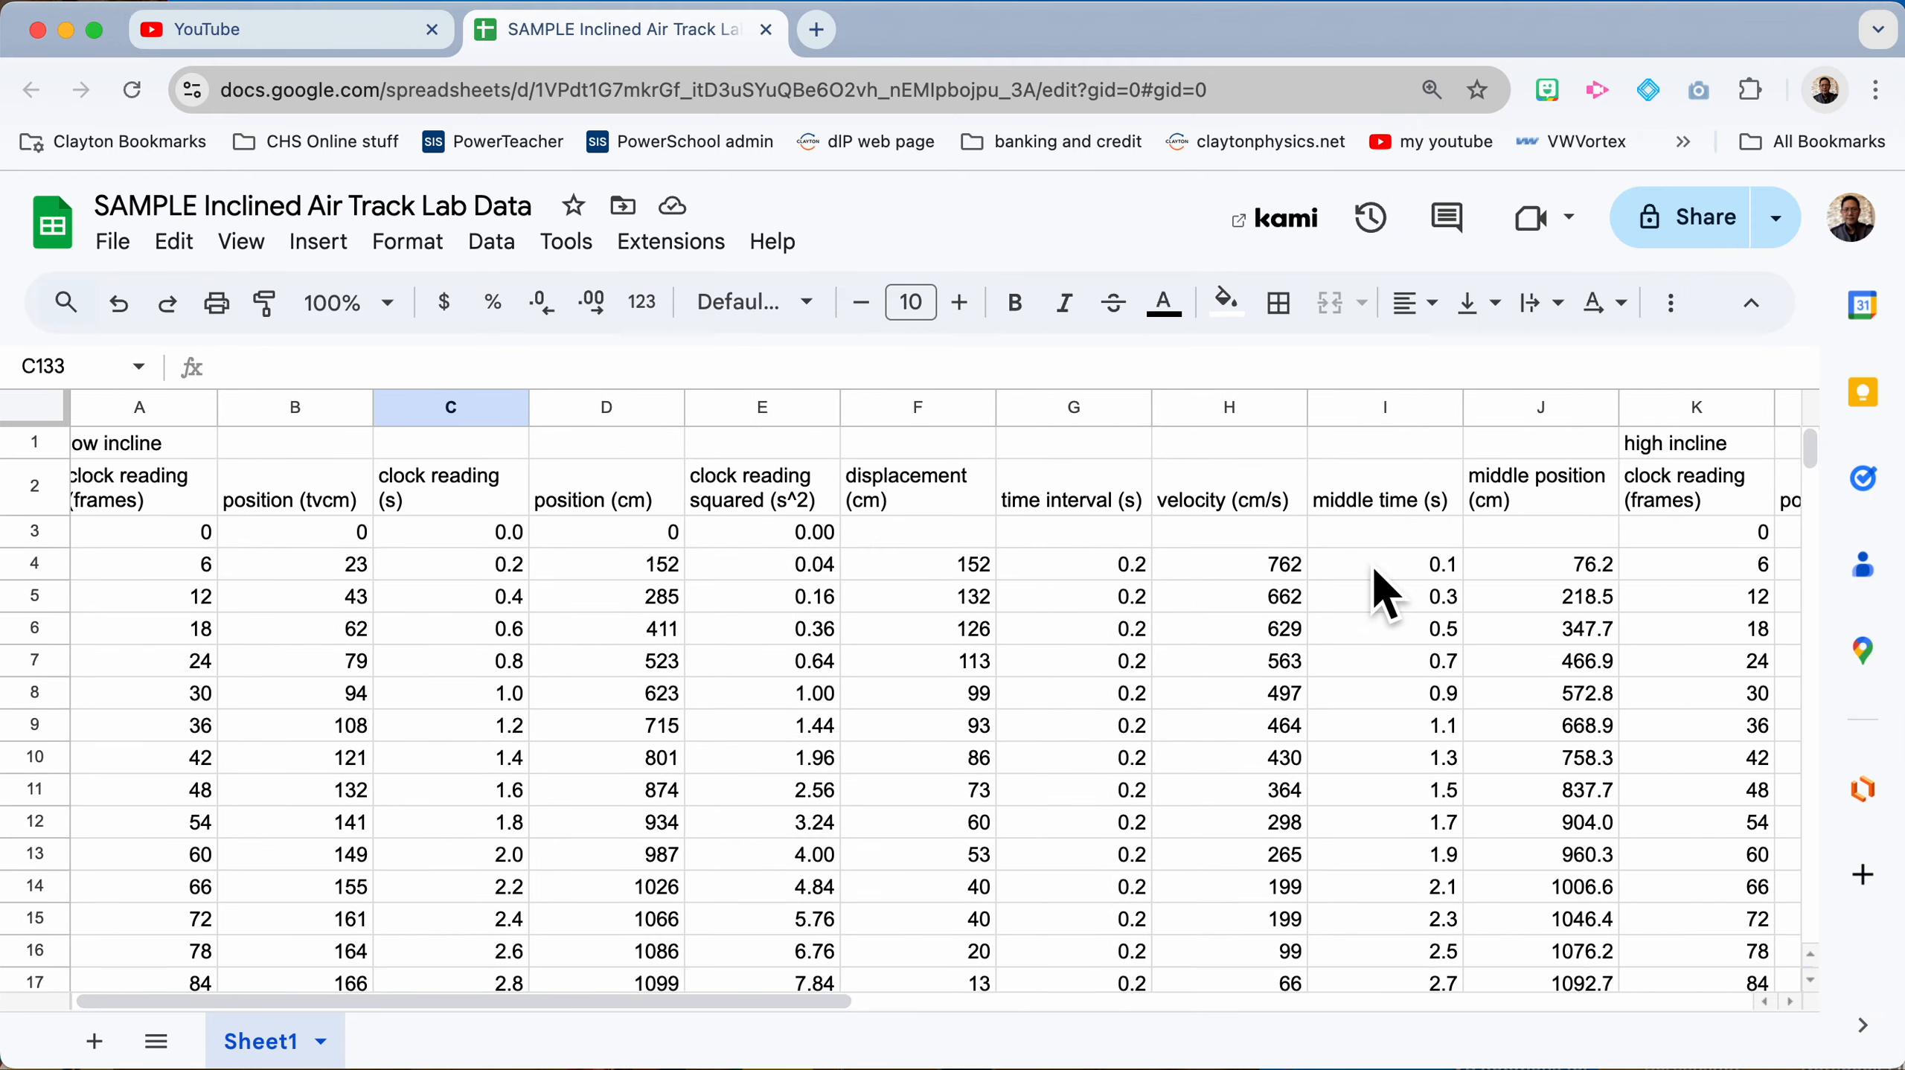
scroll(1372, 565, right, 5)
scroll(1373, 565, right, 8)
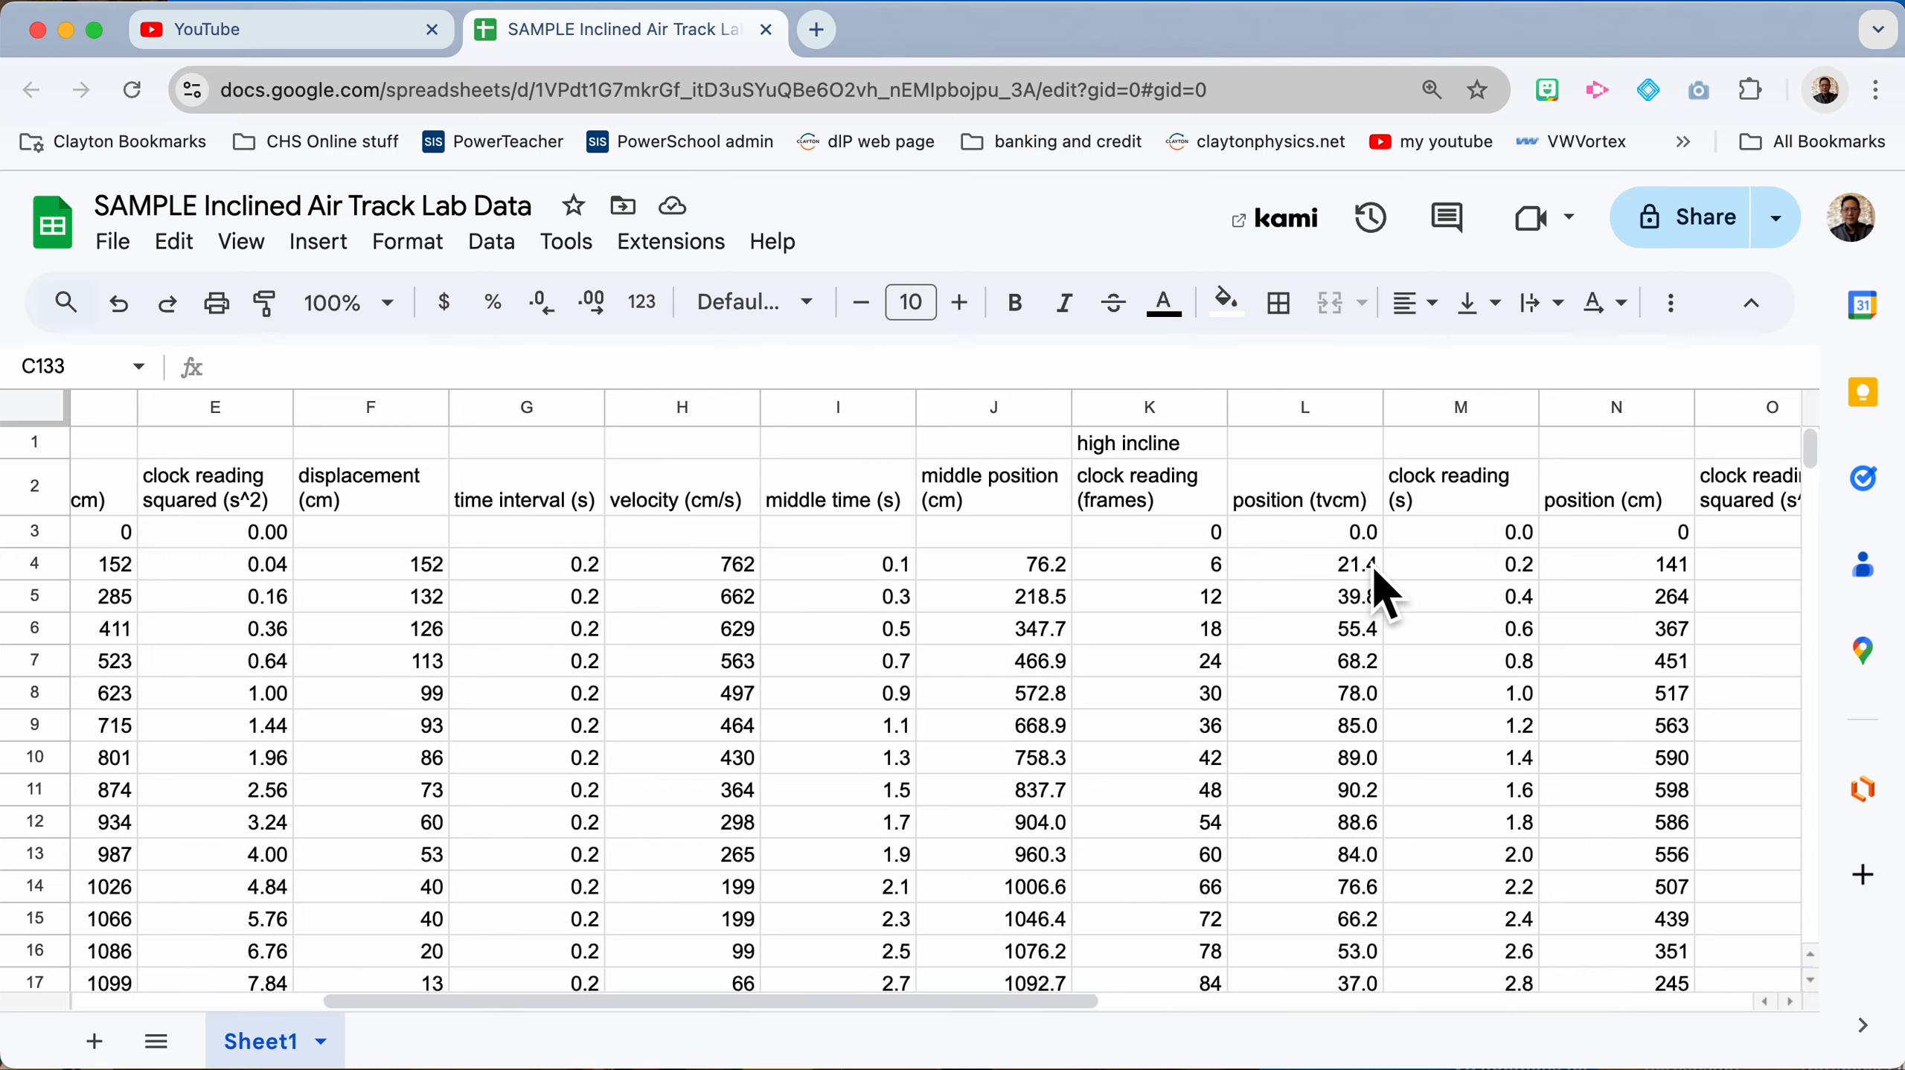
scroll(1373, 566, right, 2)
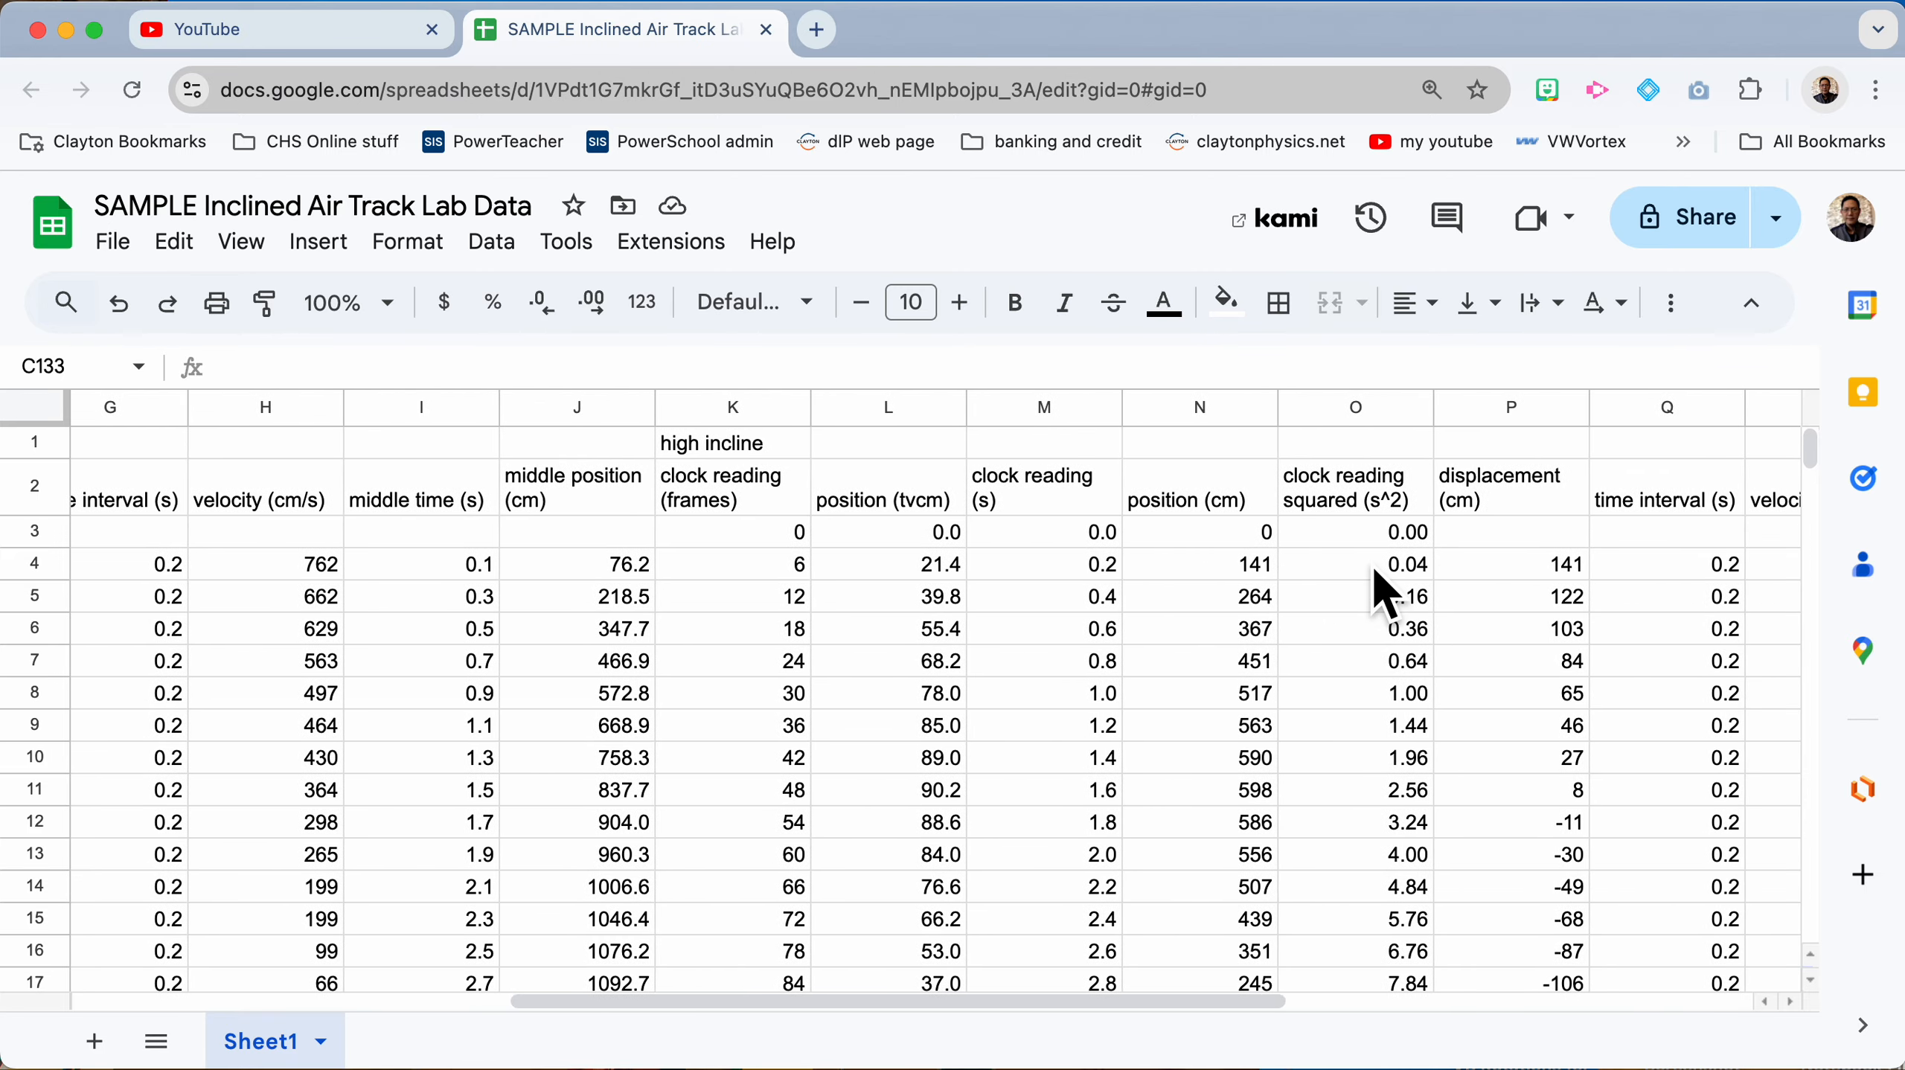
scroll(1373, 566, right, 6)
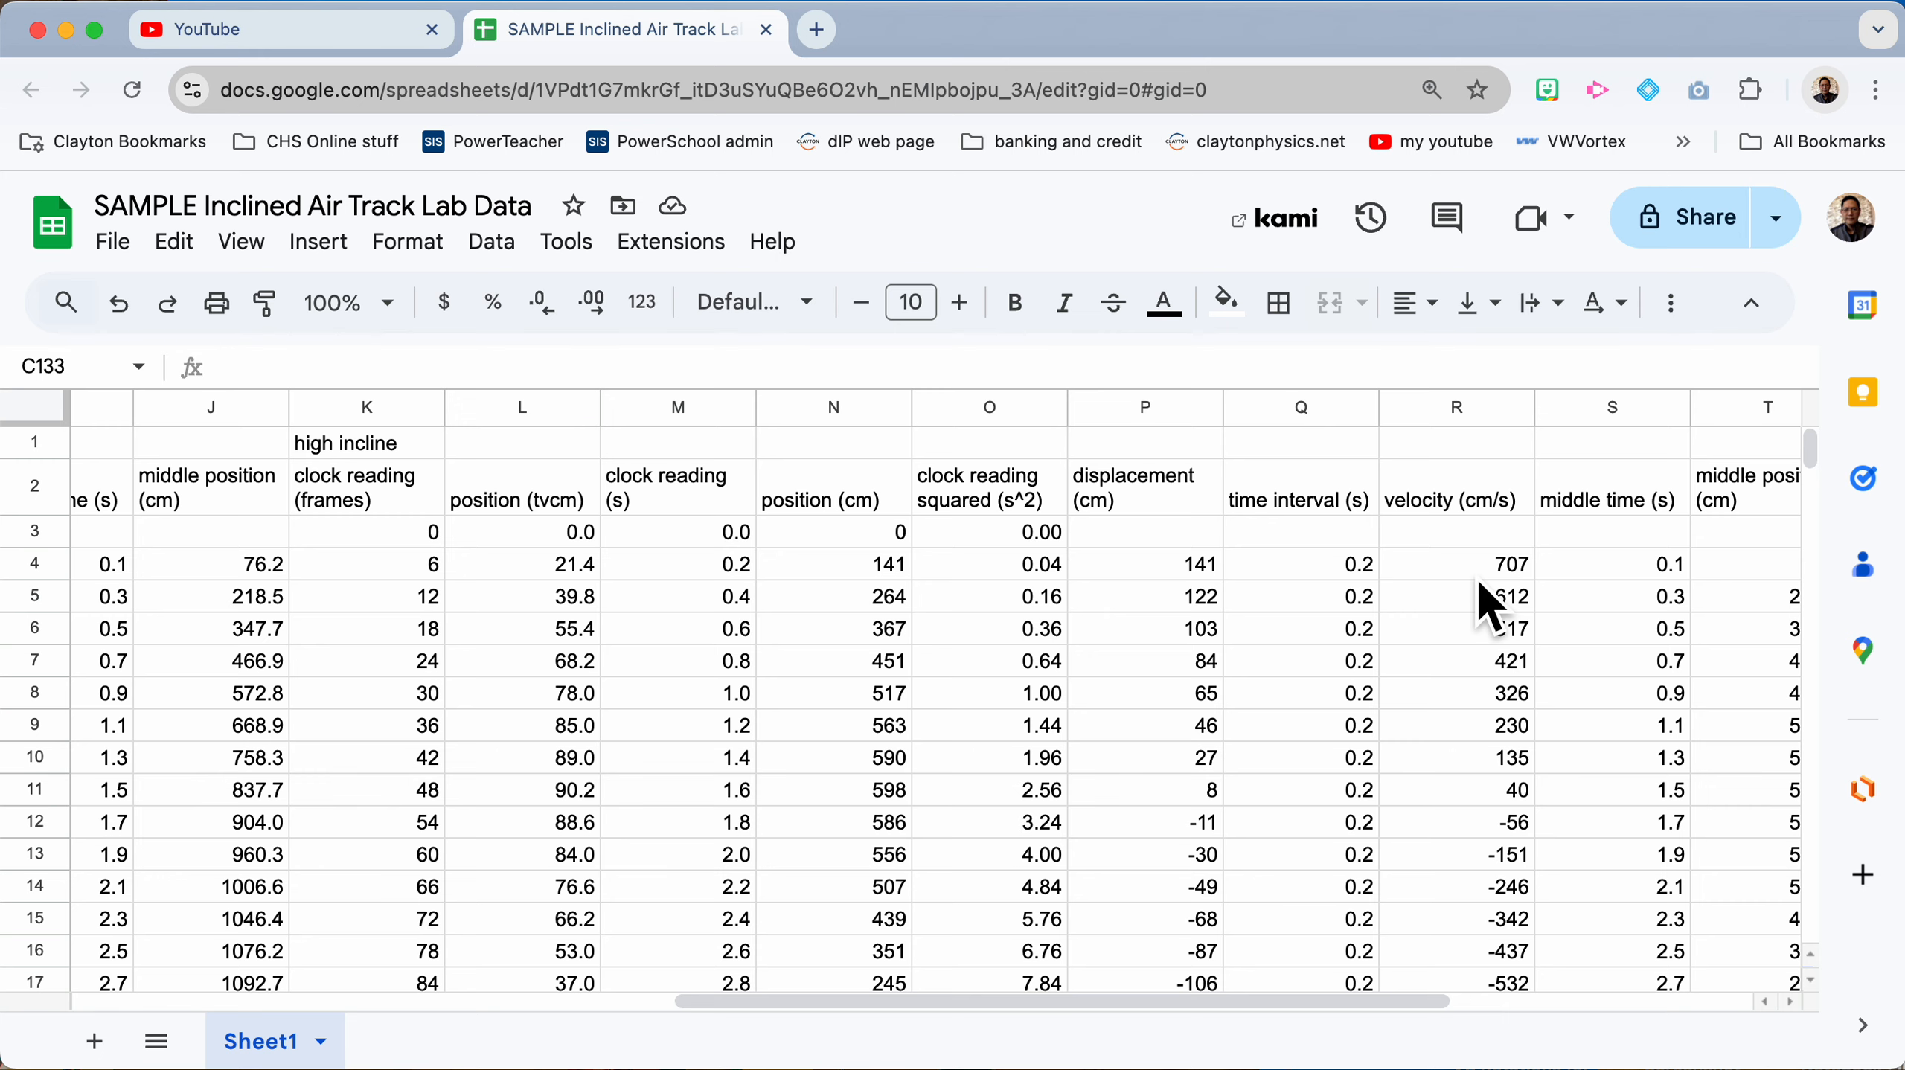
click(1471, 569)
scroll(1469, 573, down, 2)
scroll(1481, 592, down, 4)
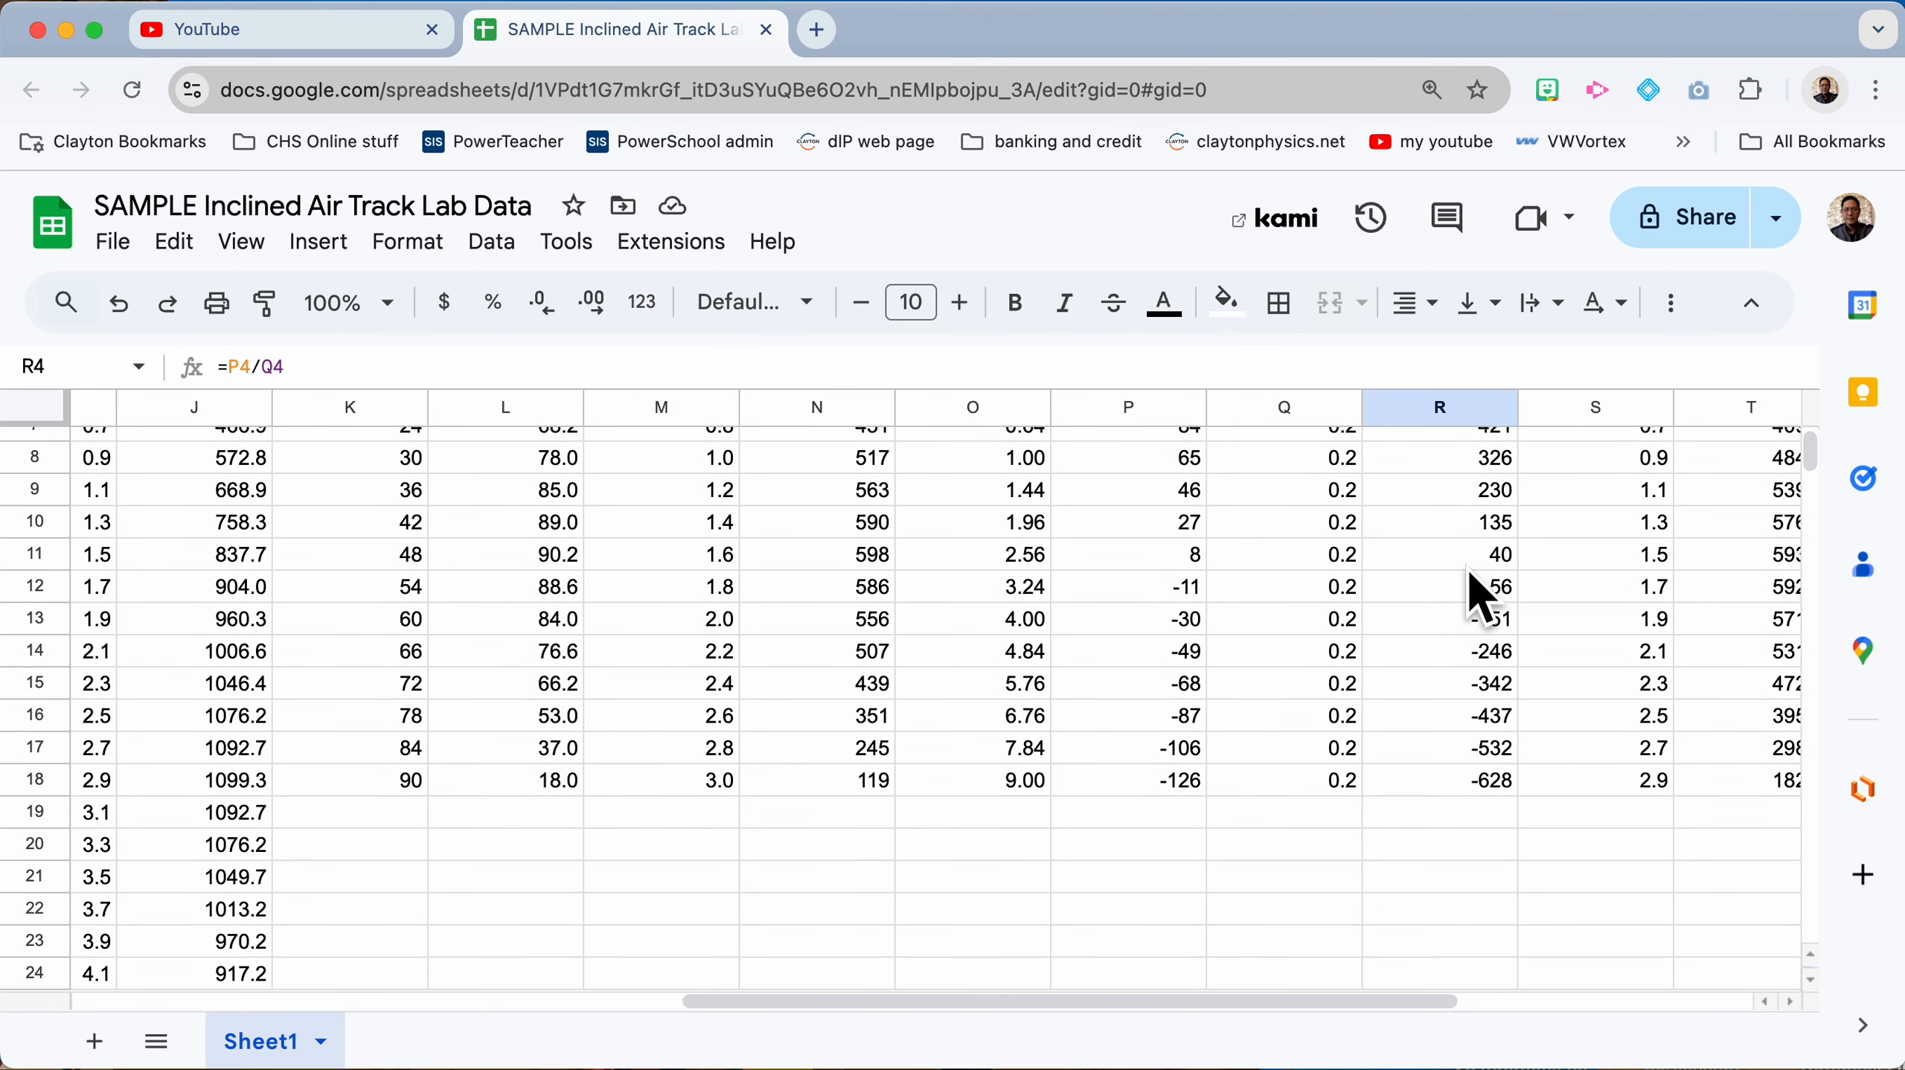
shift+click(1471, 786)
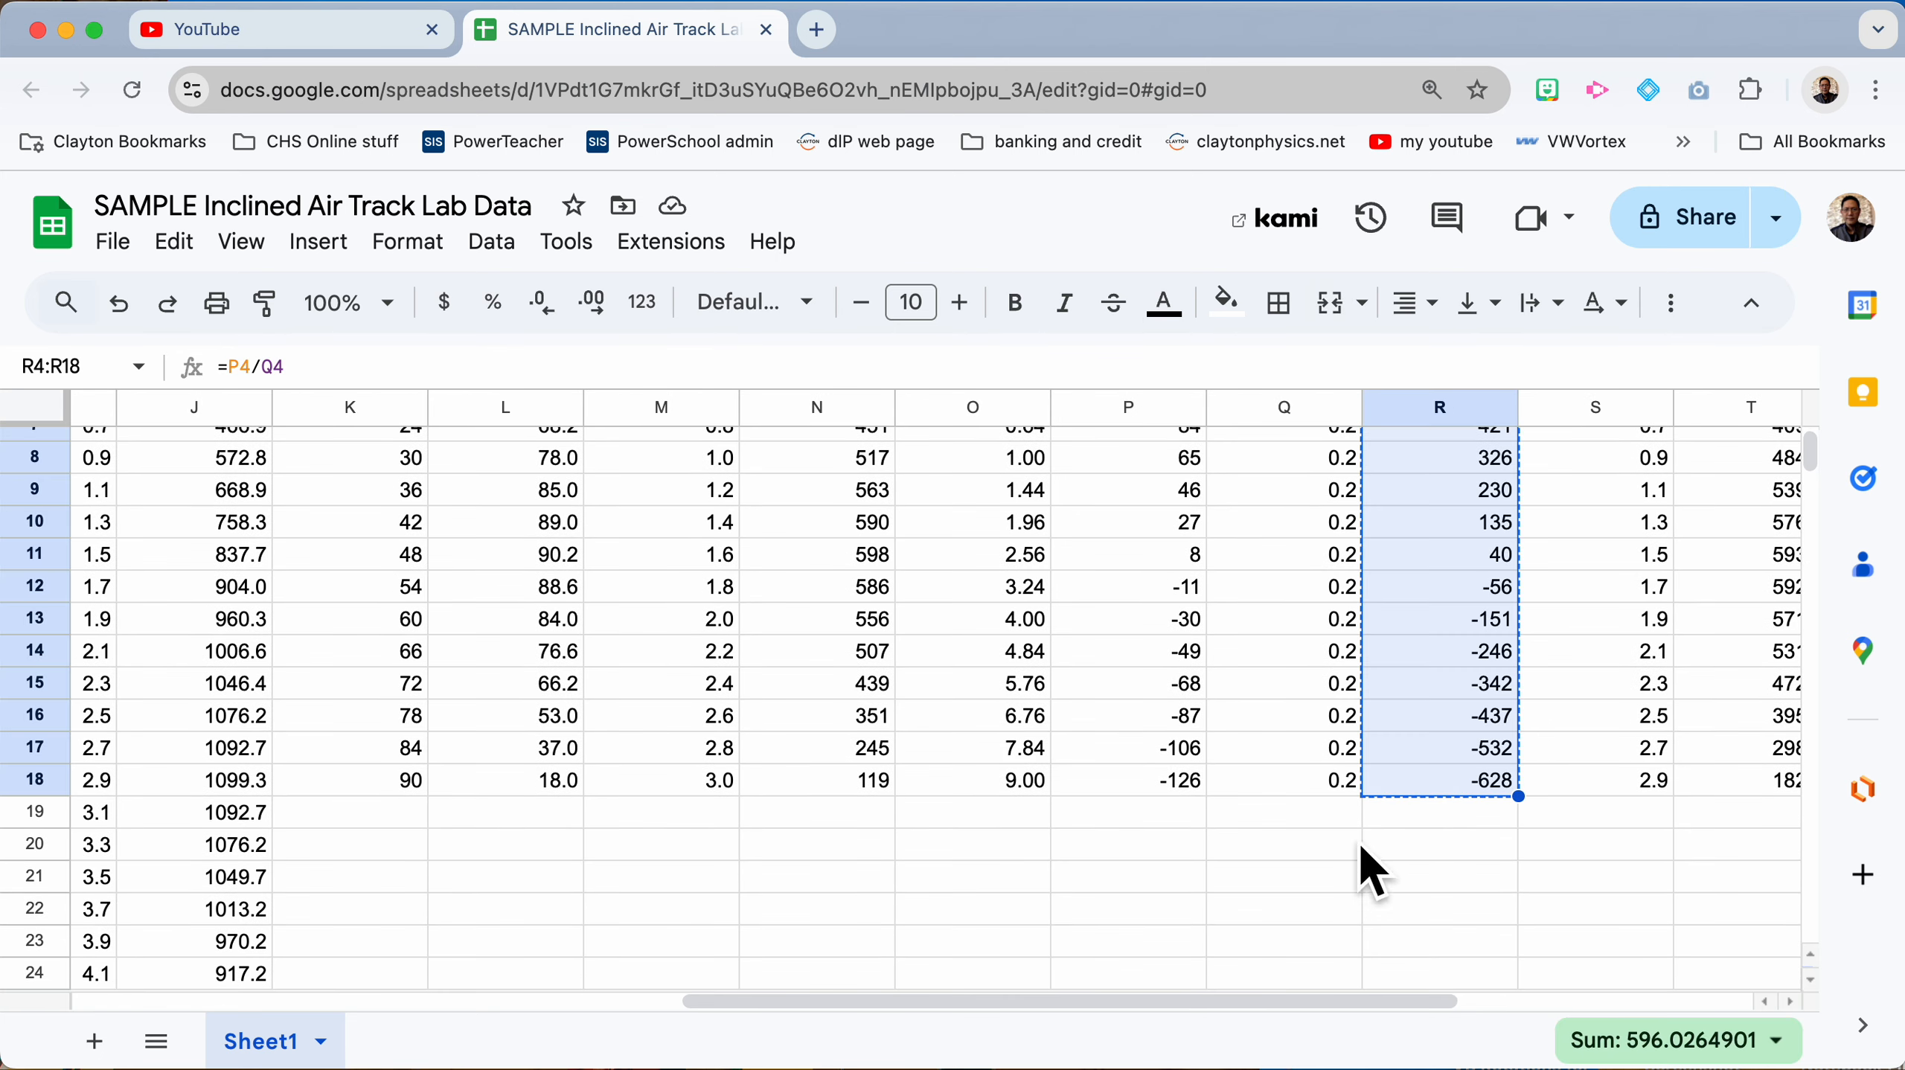
Step: Paste the copied high-incline velocities with Paste special from C162, in the first row of the high-incline middle times
scroll(1339, 856, down, 20)
scroll(1340, 856, left, 5)
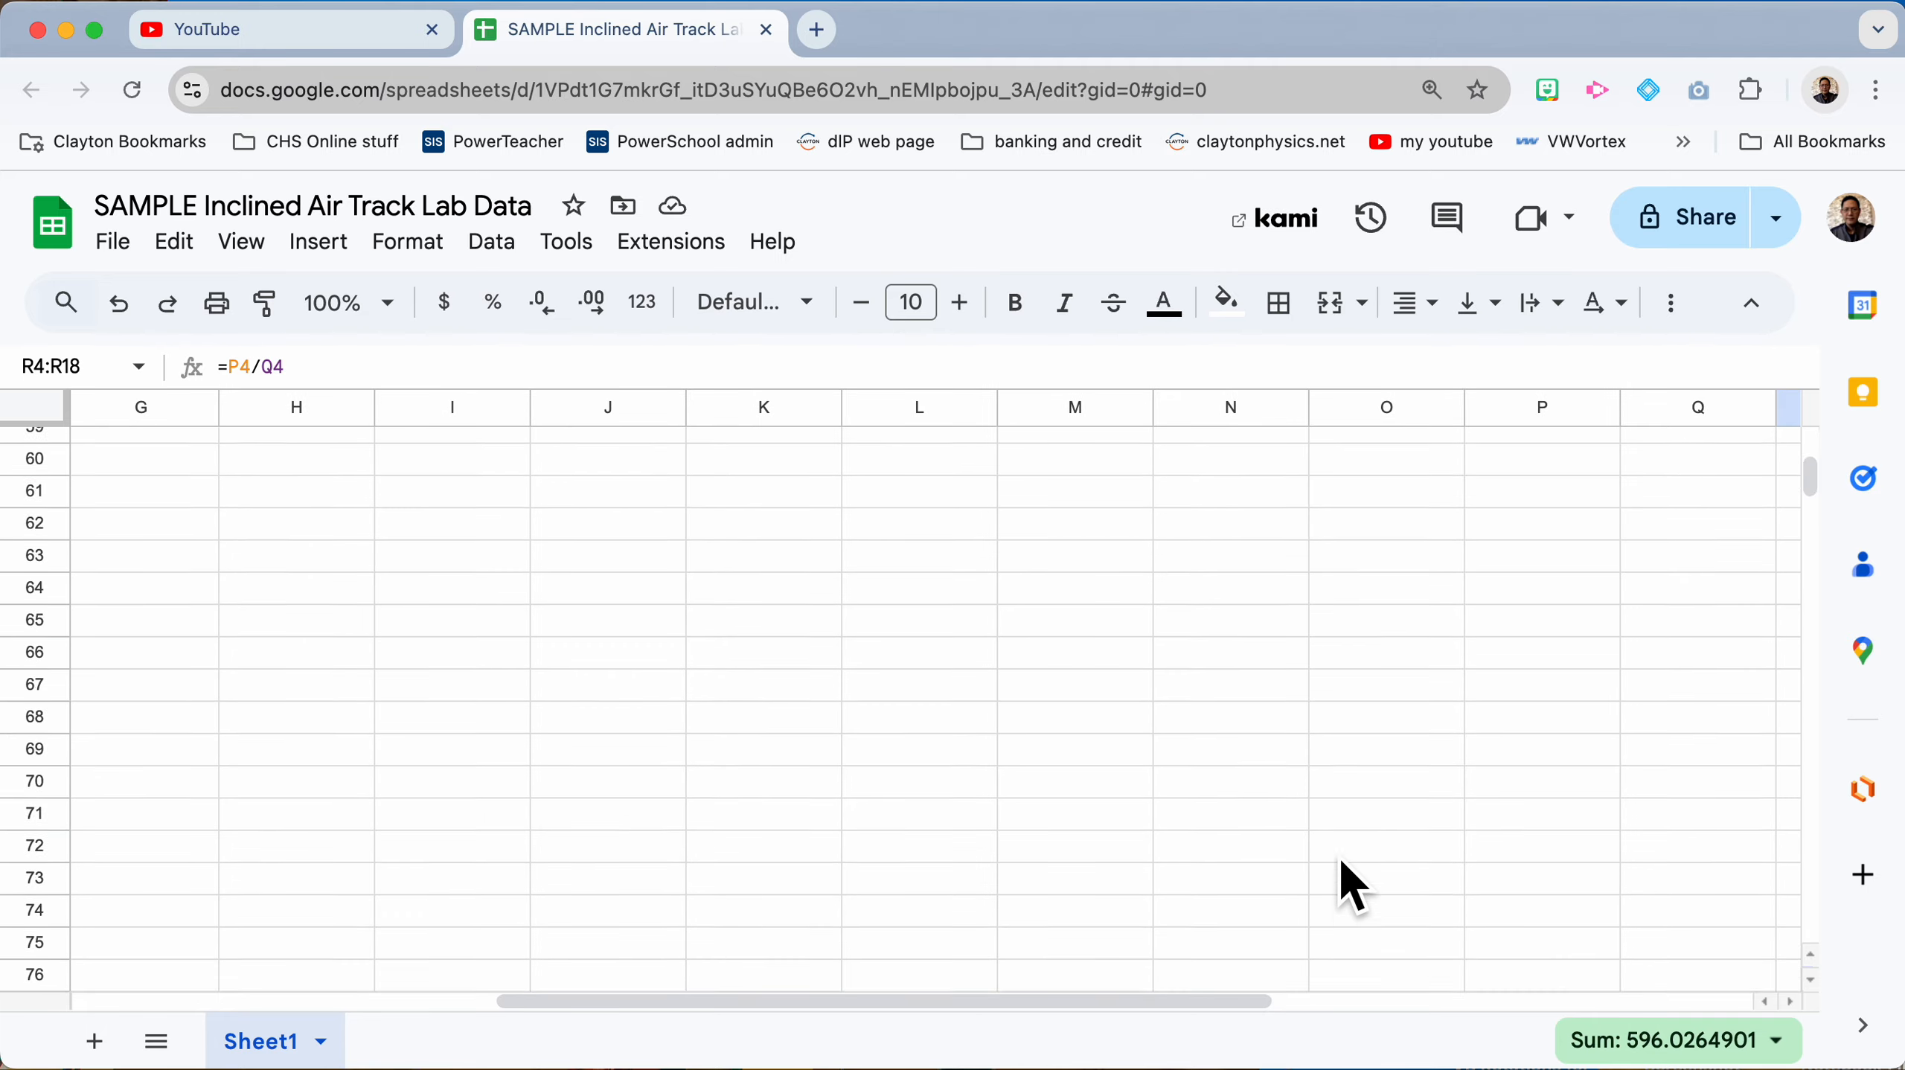
scroll(1364, 827, down, 10)
scroll(1365, 826, left, 3)
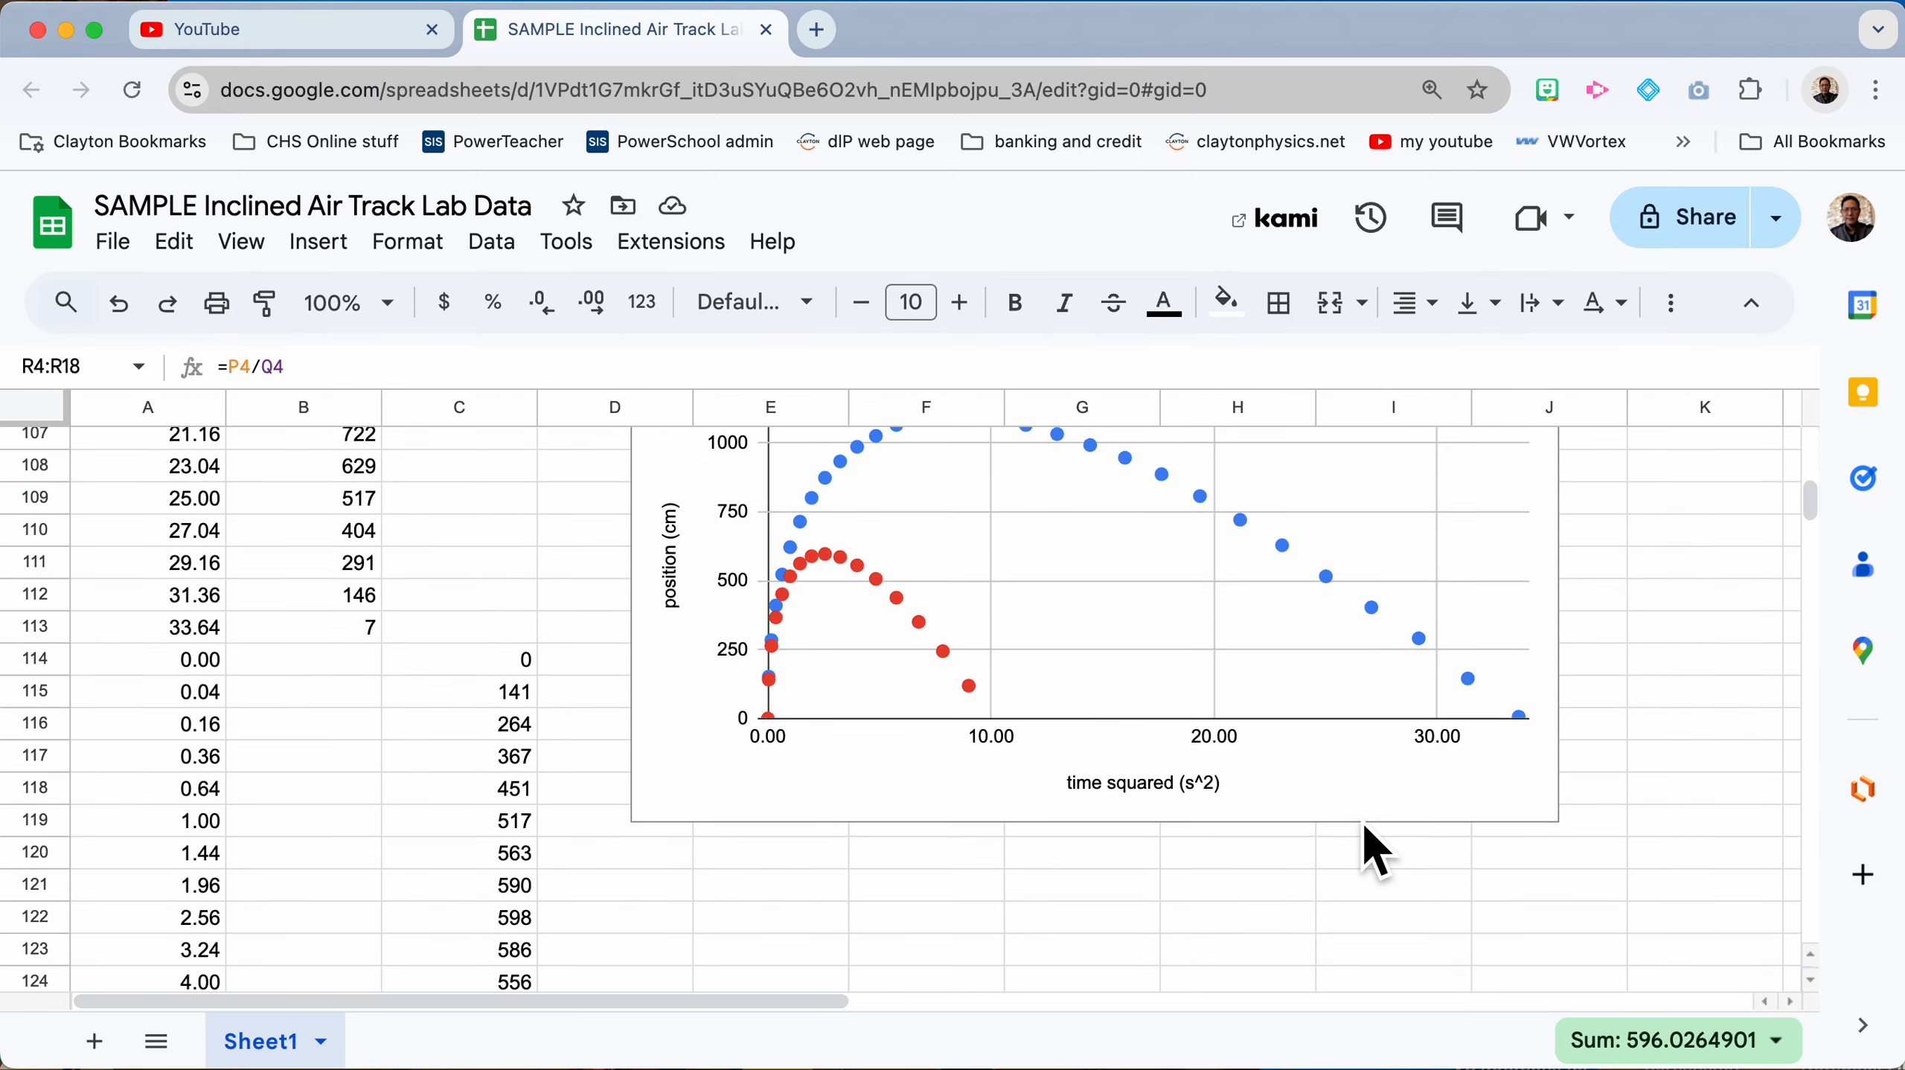
scroll(1365, 826, down, 10)
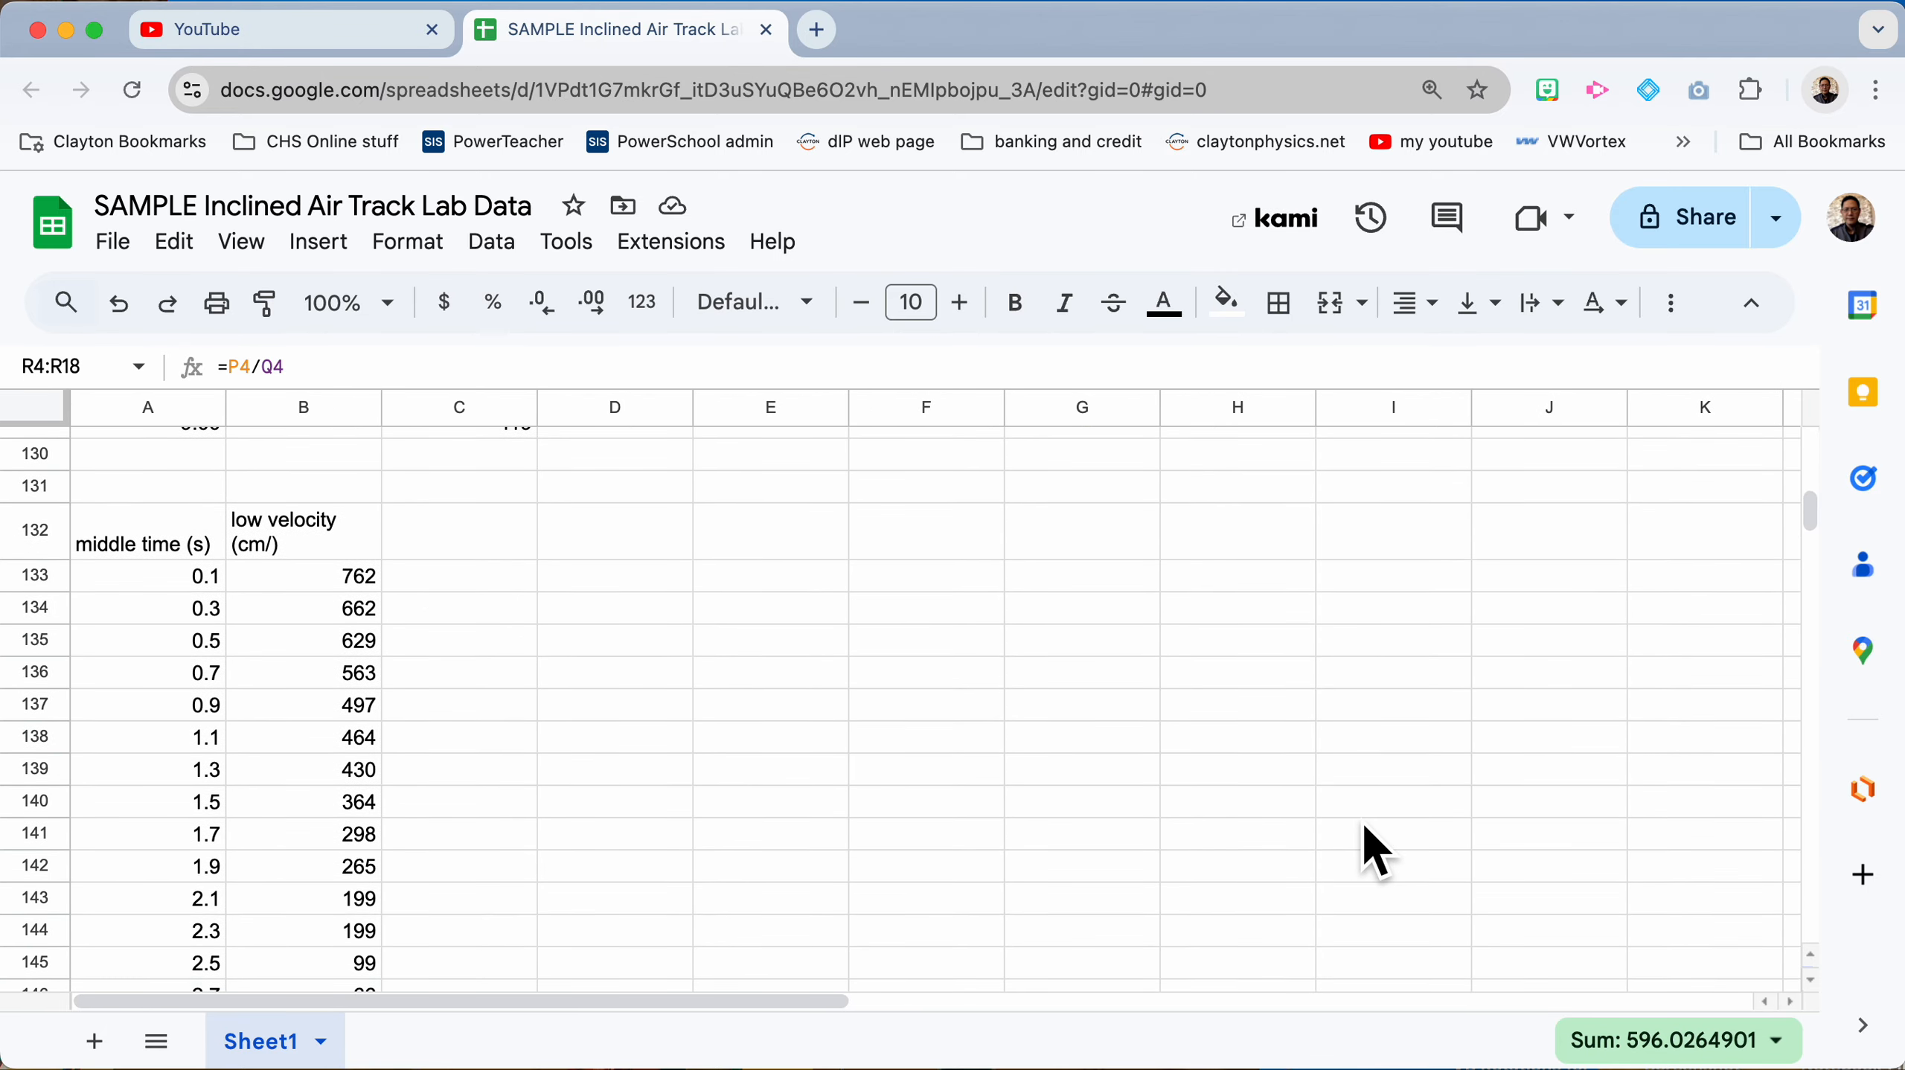
scroll(1365, 826, up, 2)
scroll(1364, 826, down, 7)
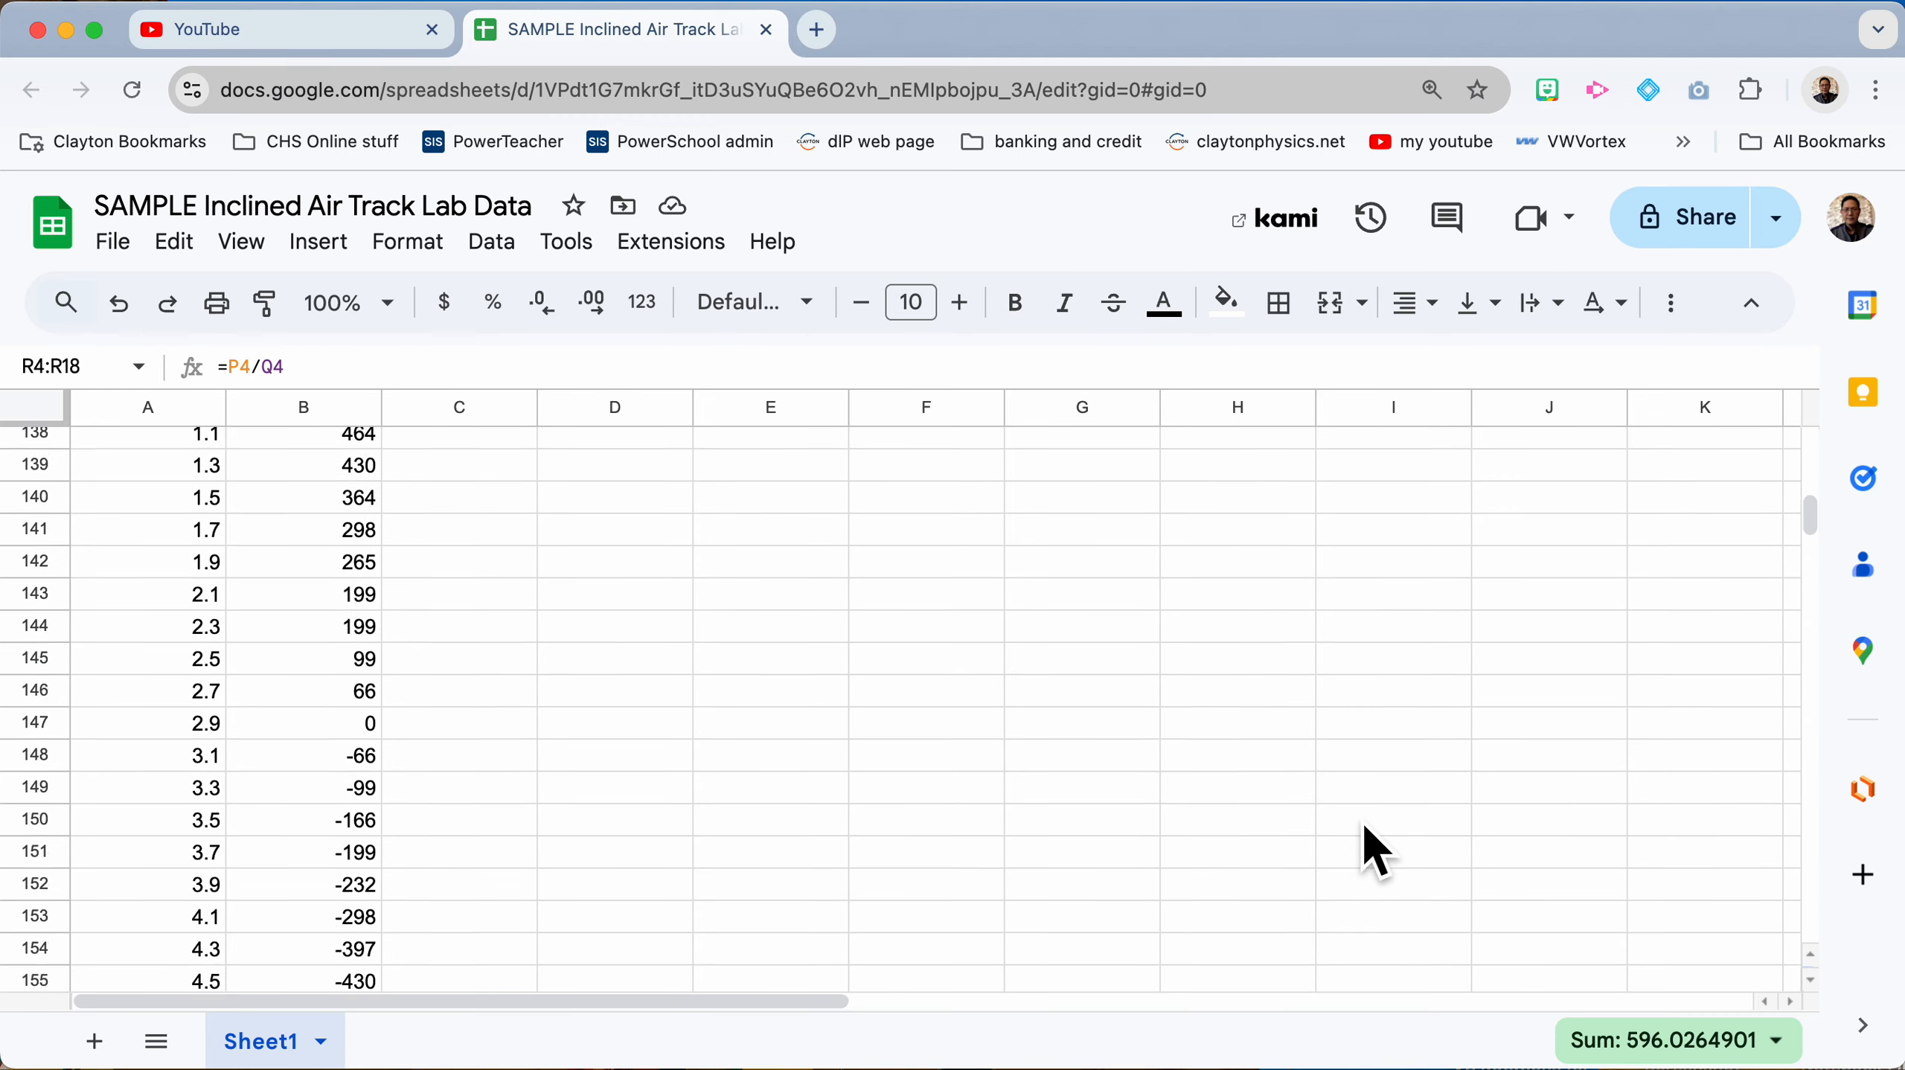
scroll(1362, 822, down, 1)
click(520, 691)
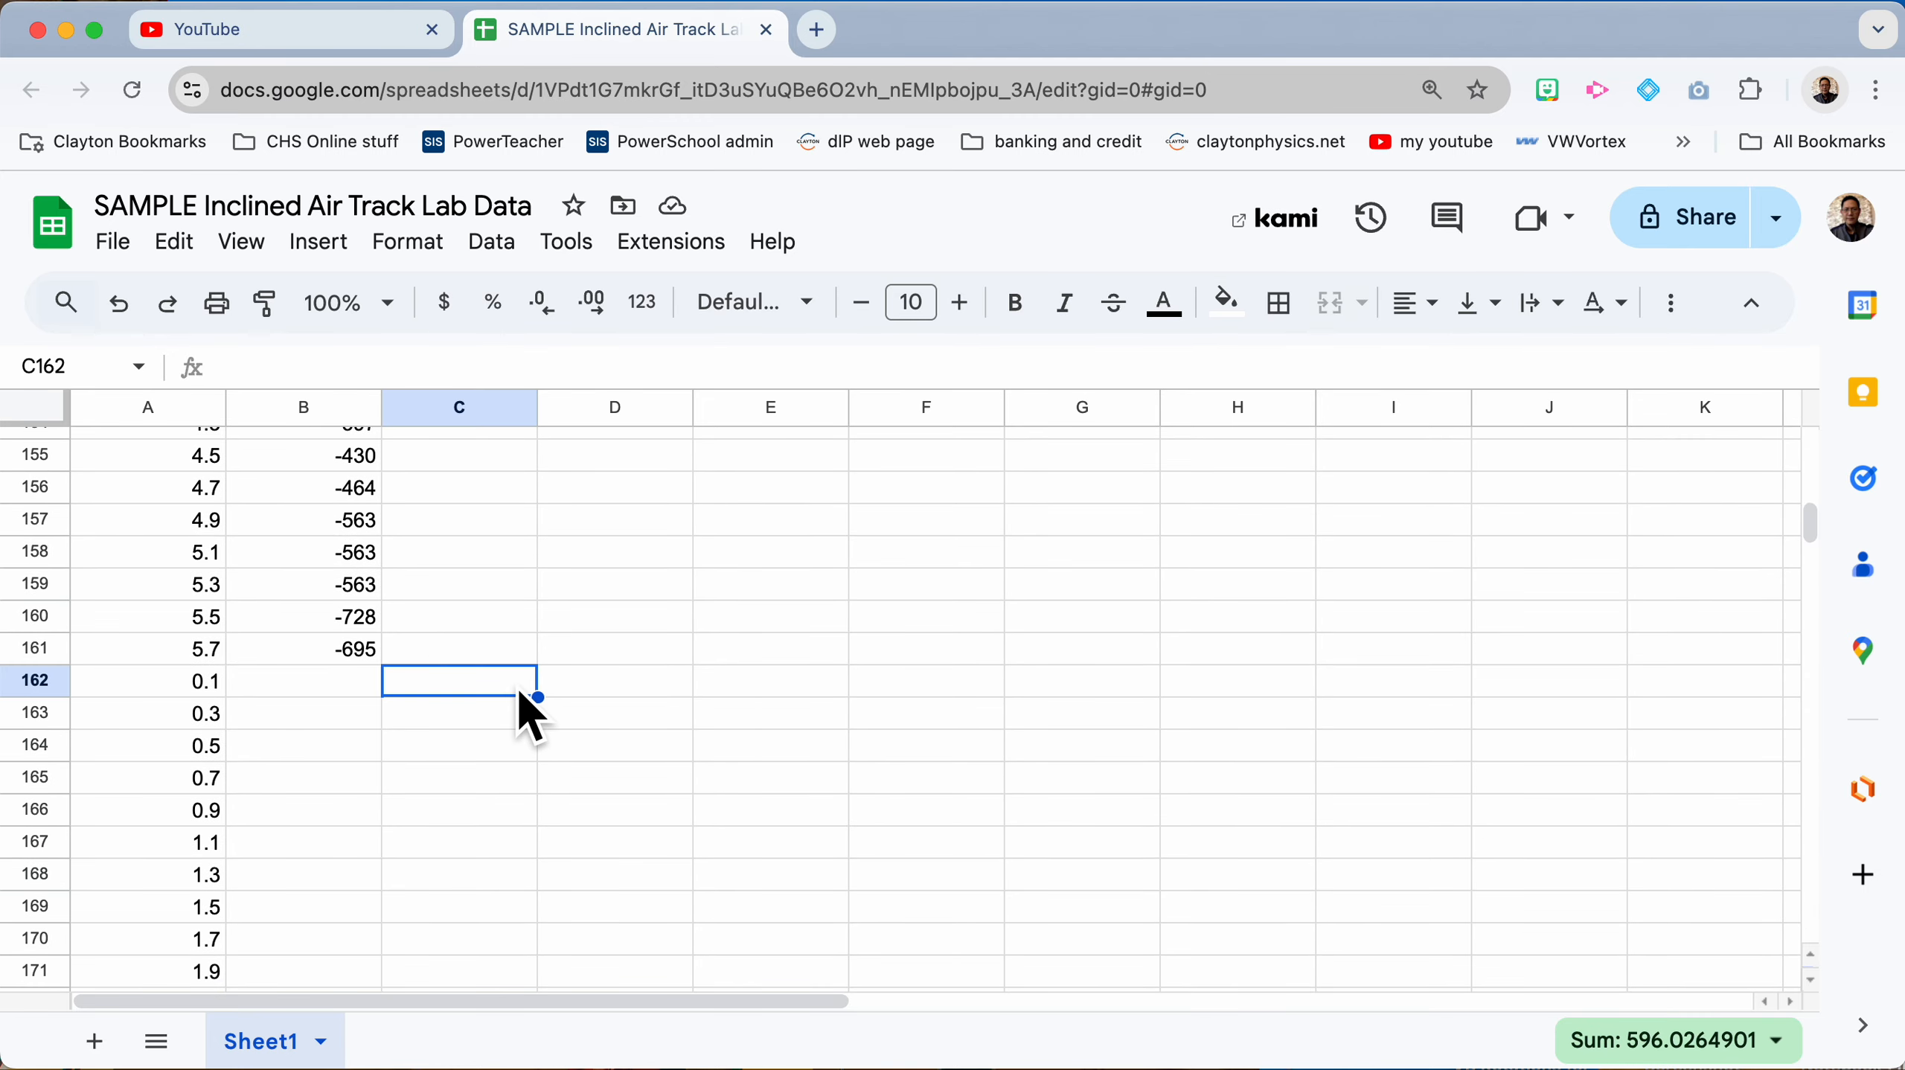
right_click(520, 694)
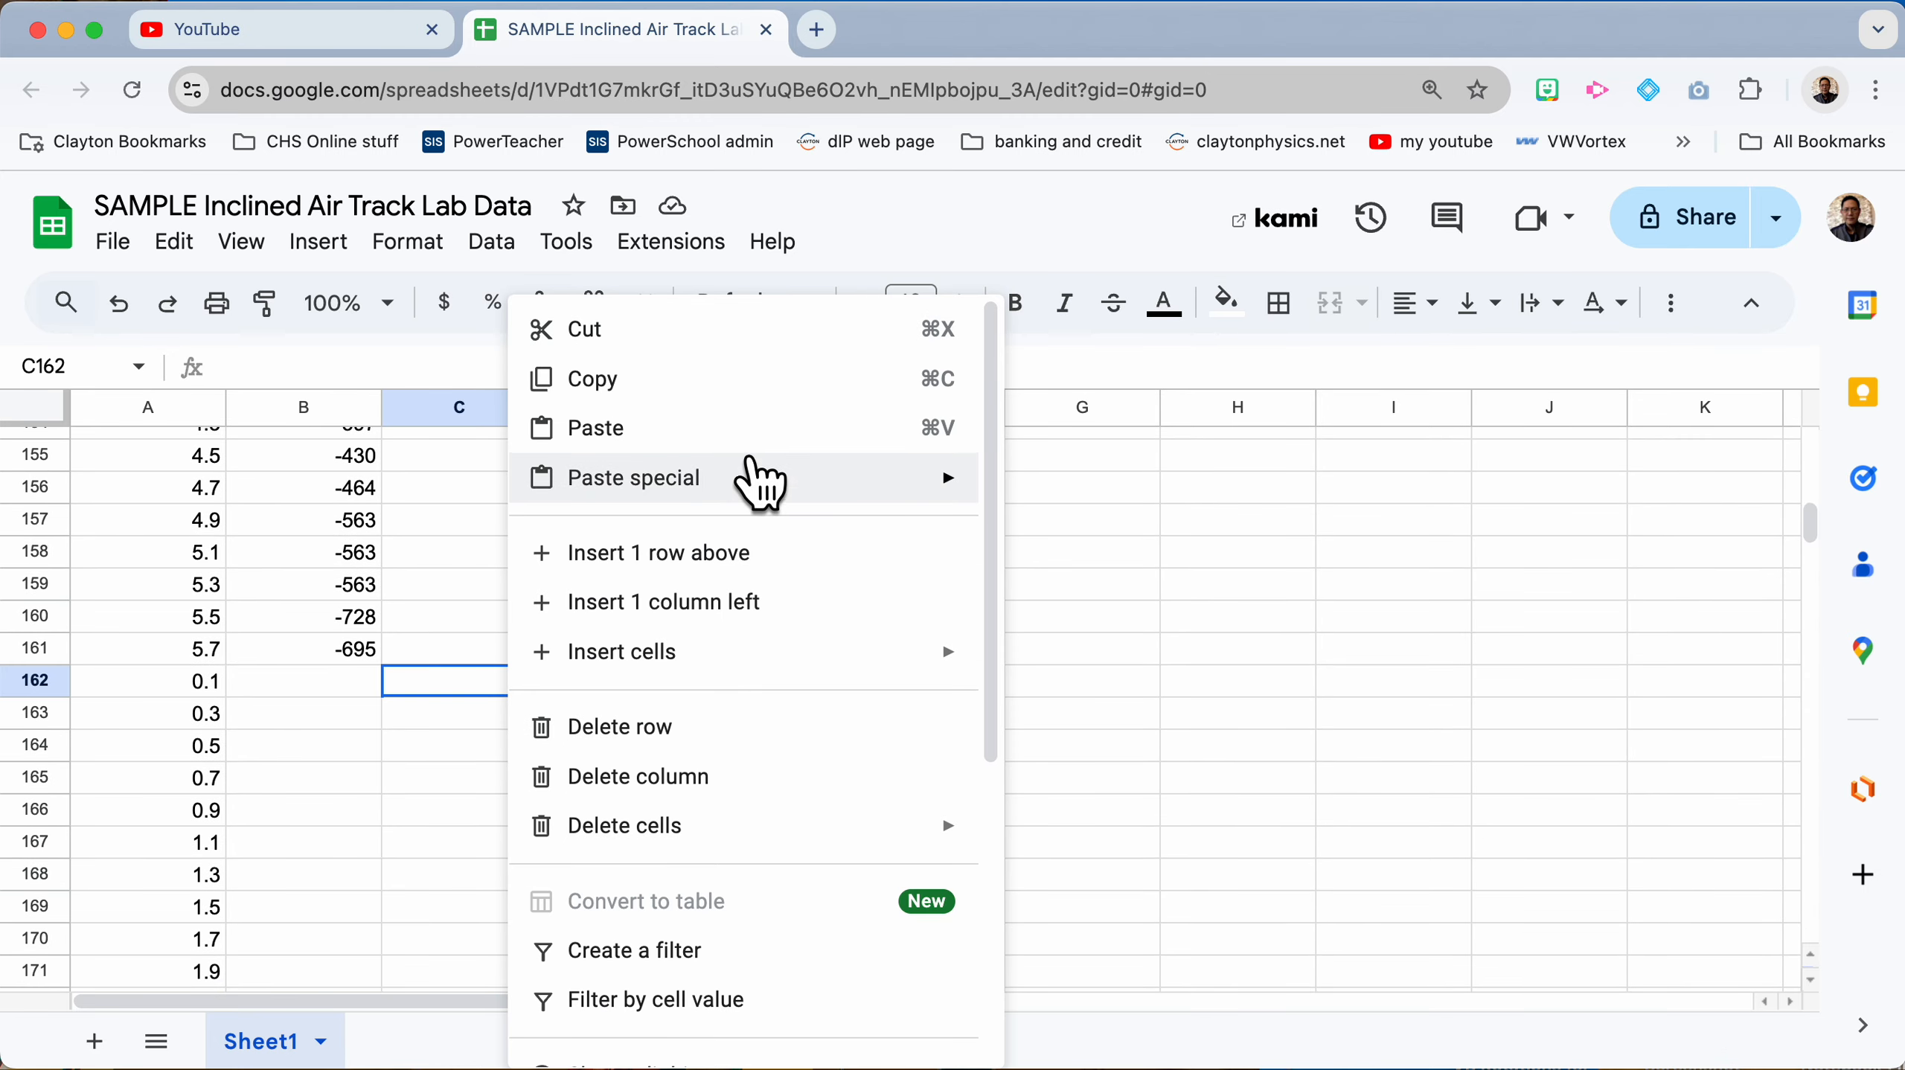
Step: Paste the copied velocities as values only starting at C162, and enter the heading "high velocity (cm/s)" in C132
mouse_move(764, 483)
click(1070, 495)
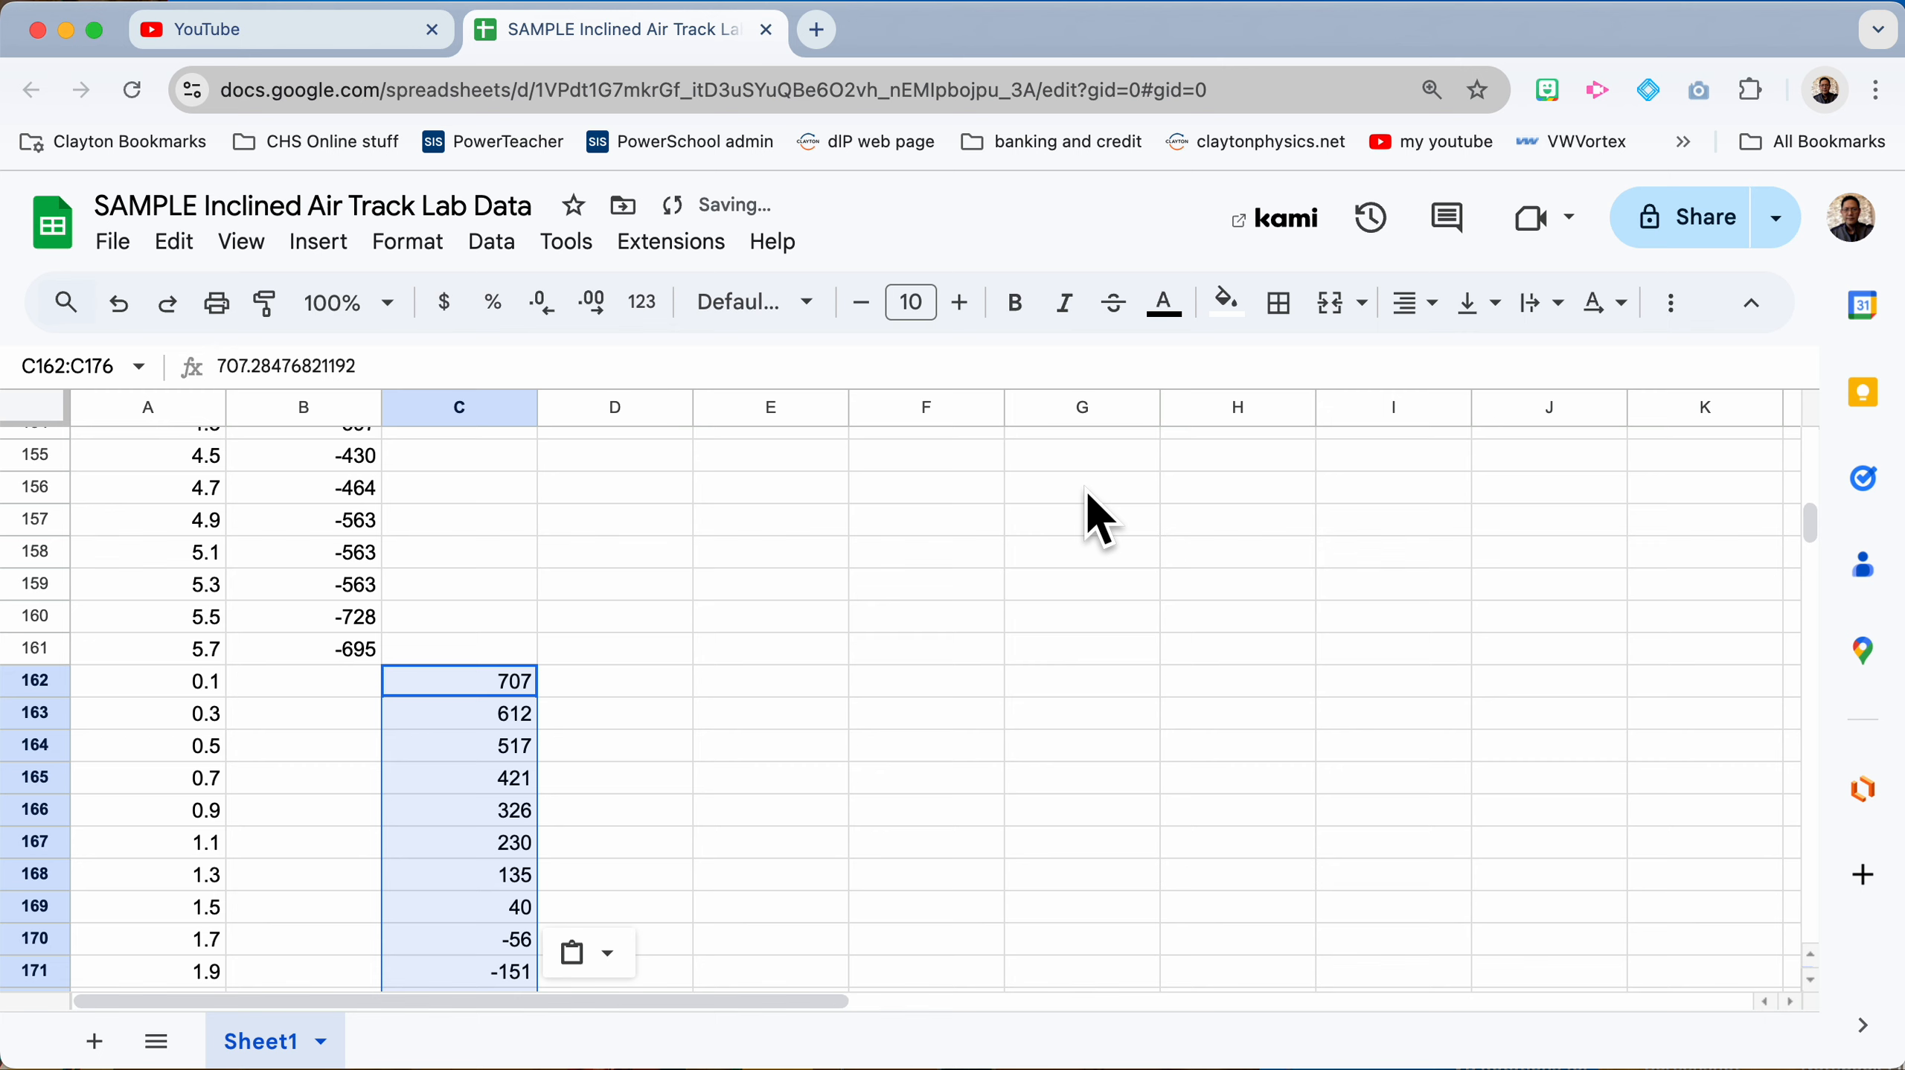
scroll(472, 629, up, 9)
click(465, 600)
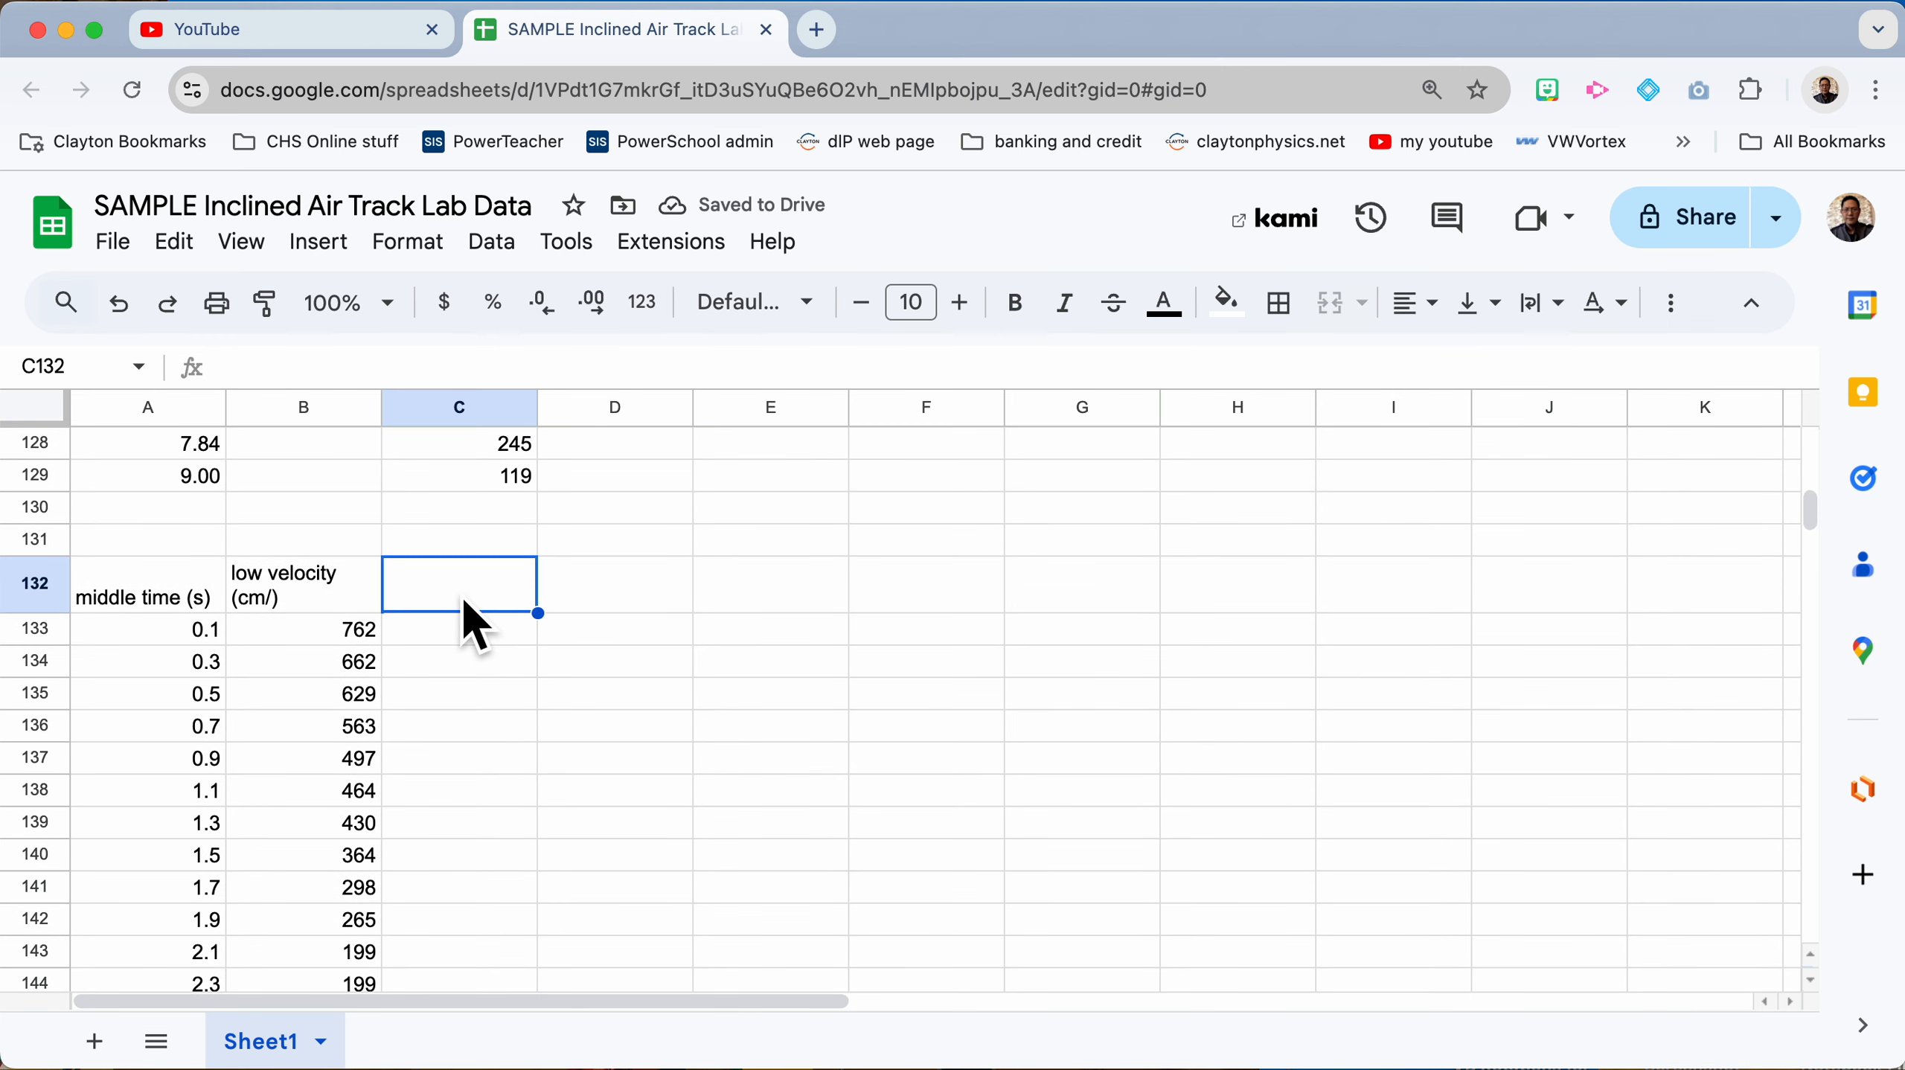
text(high velocity (cm/s)
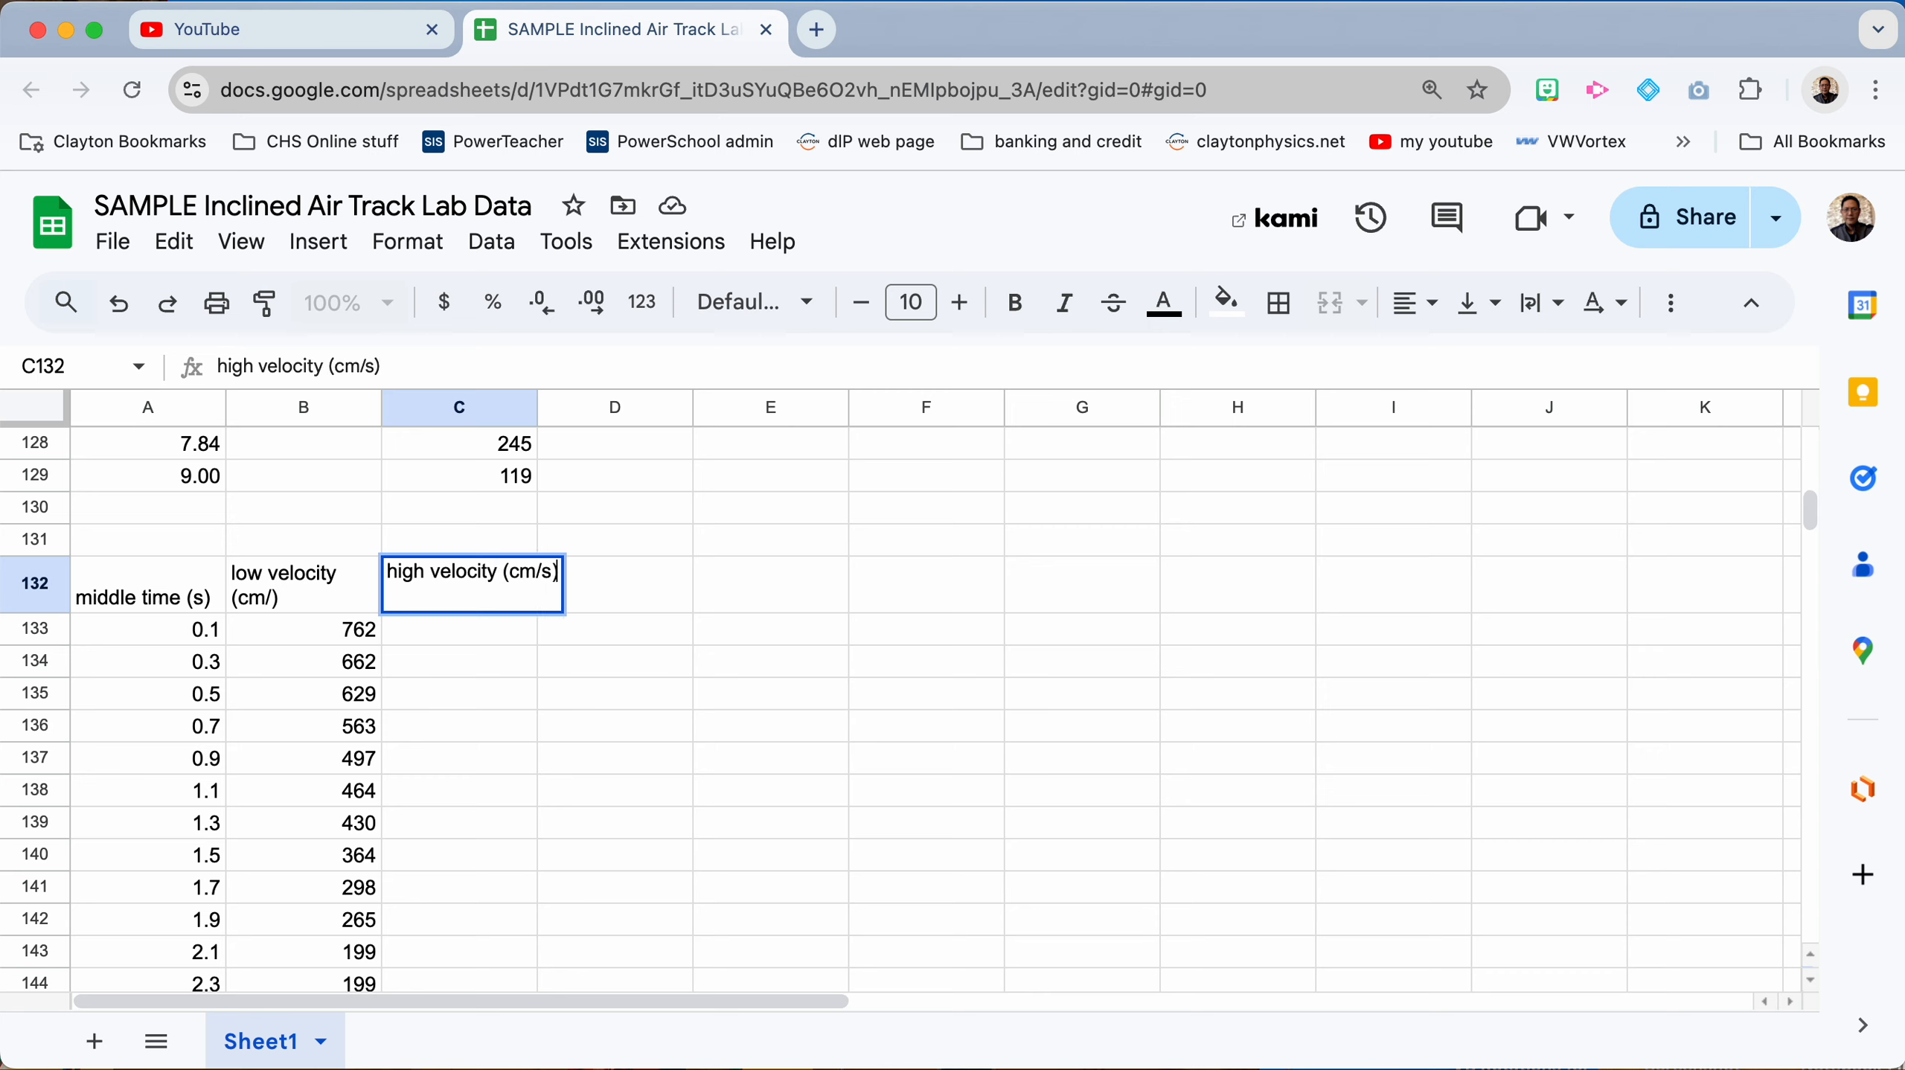
key(Return)
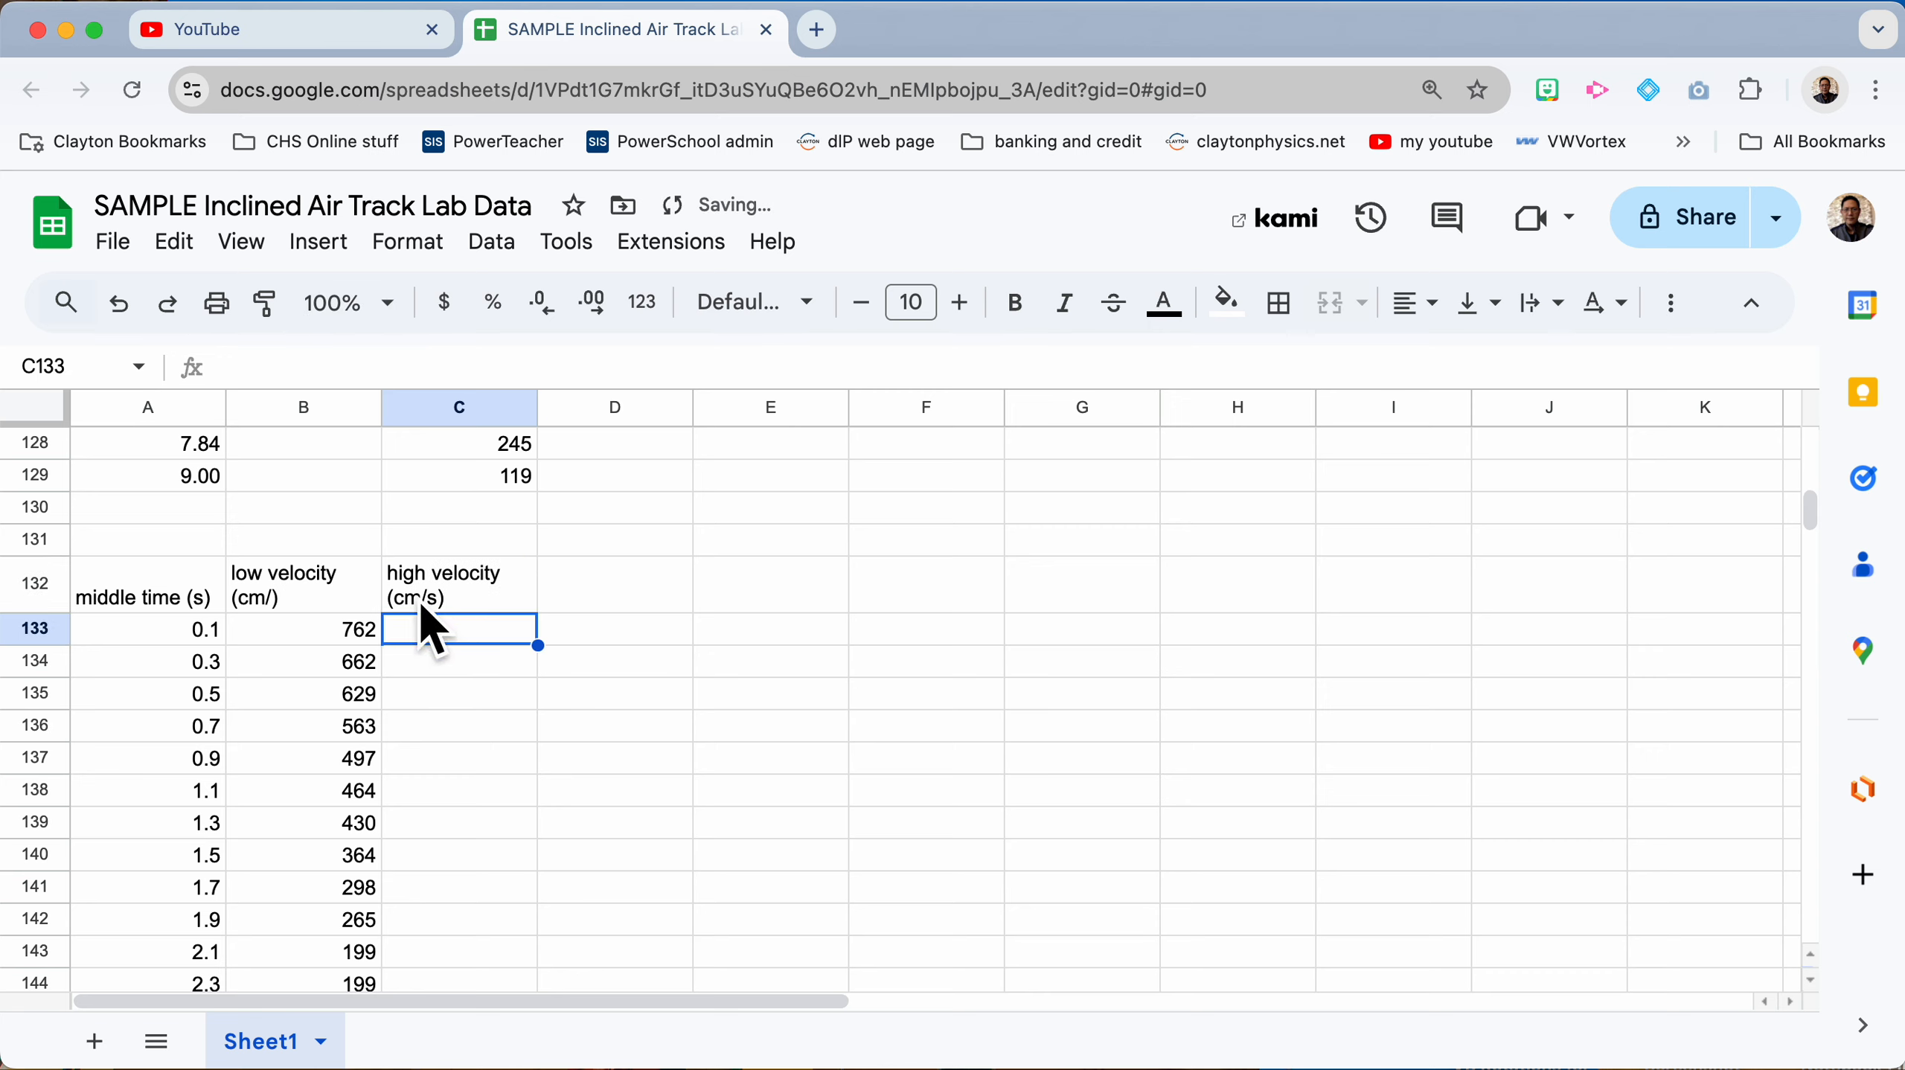
Step: Correct the heading in B132 to "low velocity (cm/s)"
click(292, 600)
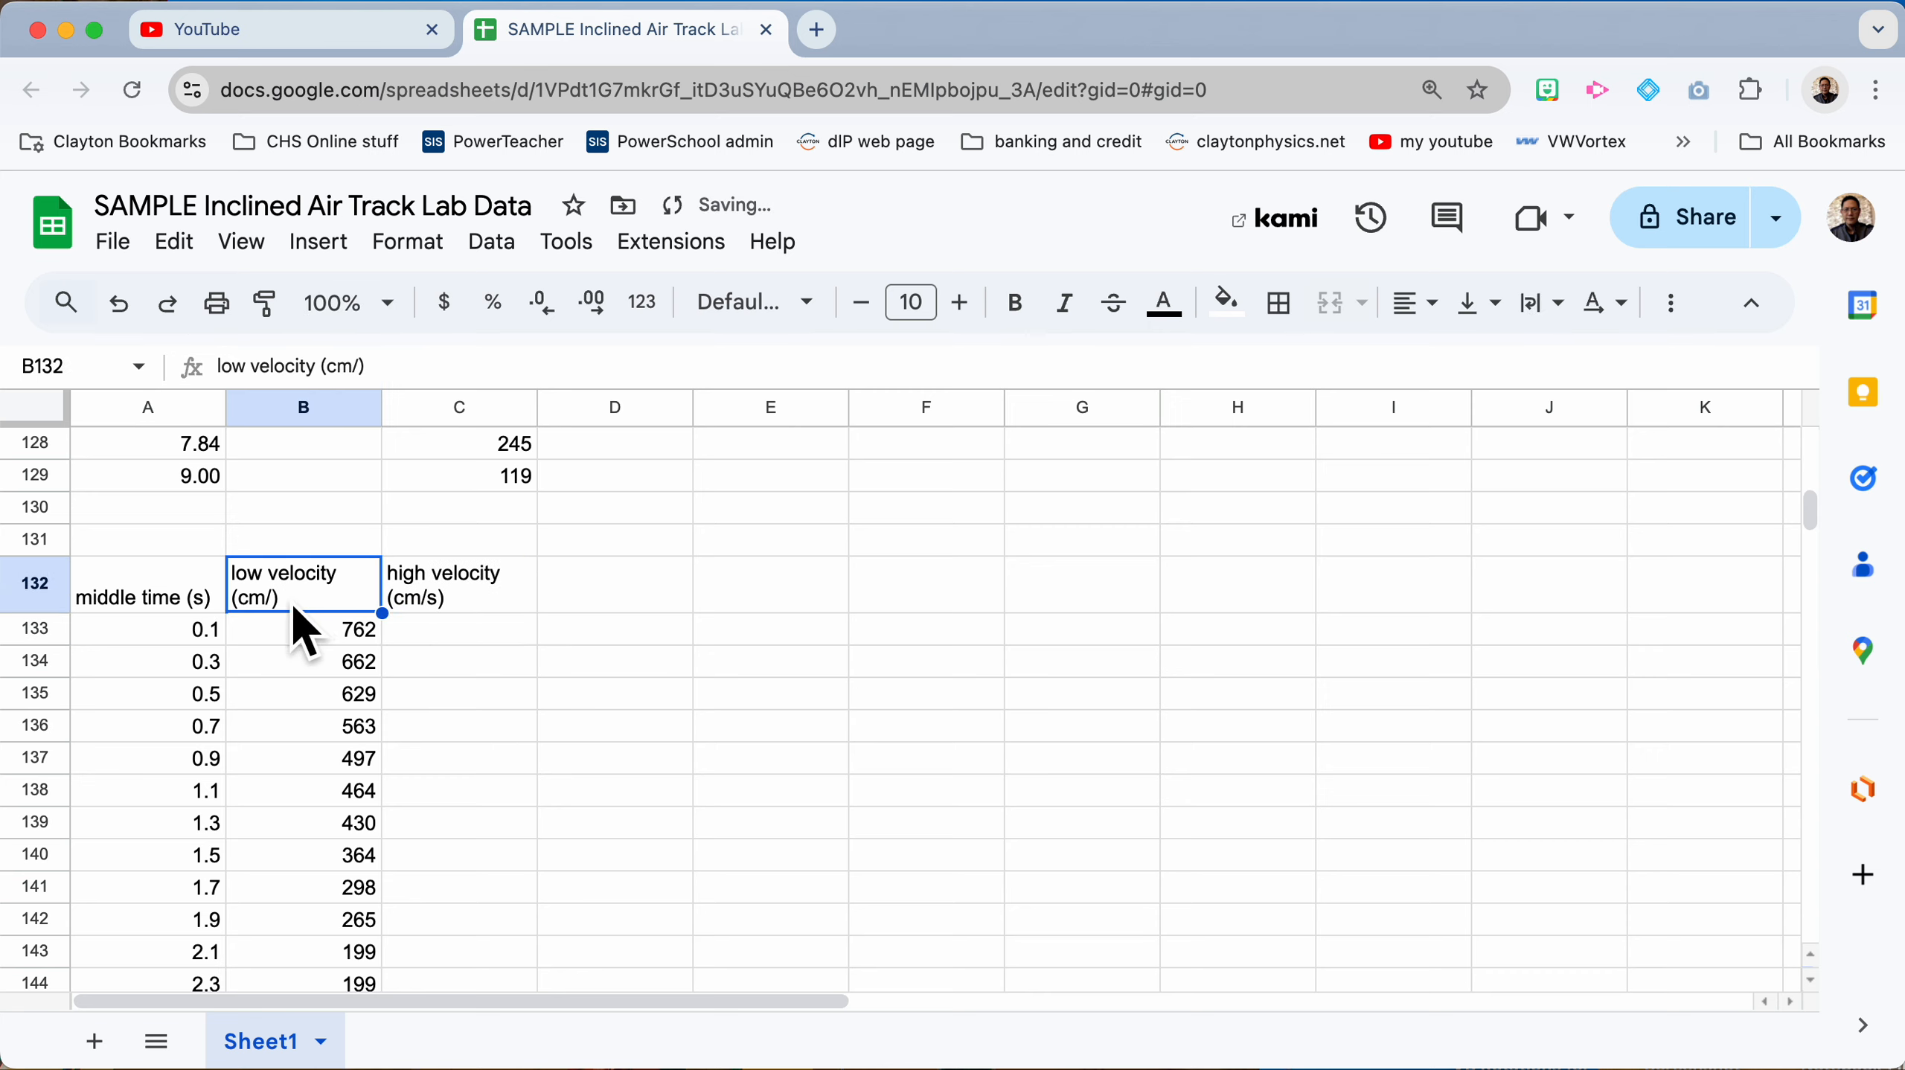
click(366, 366)
text(s)
key(Return)
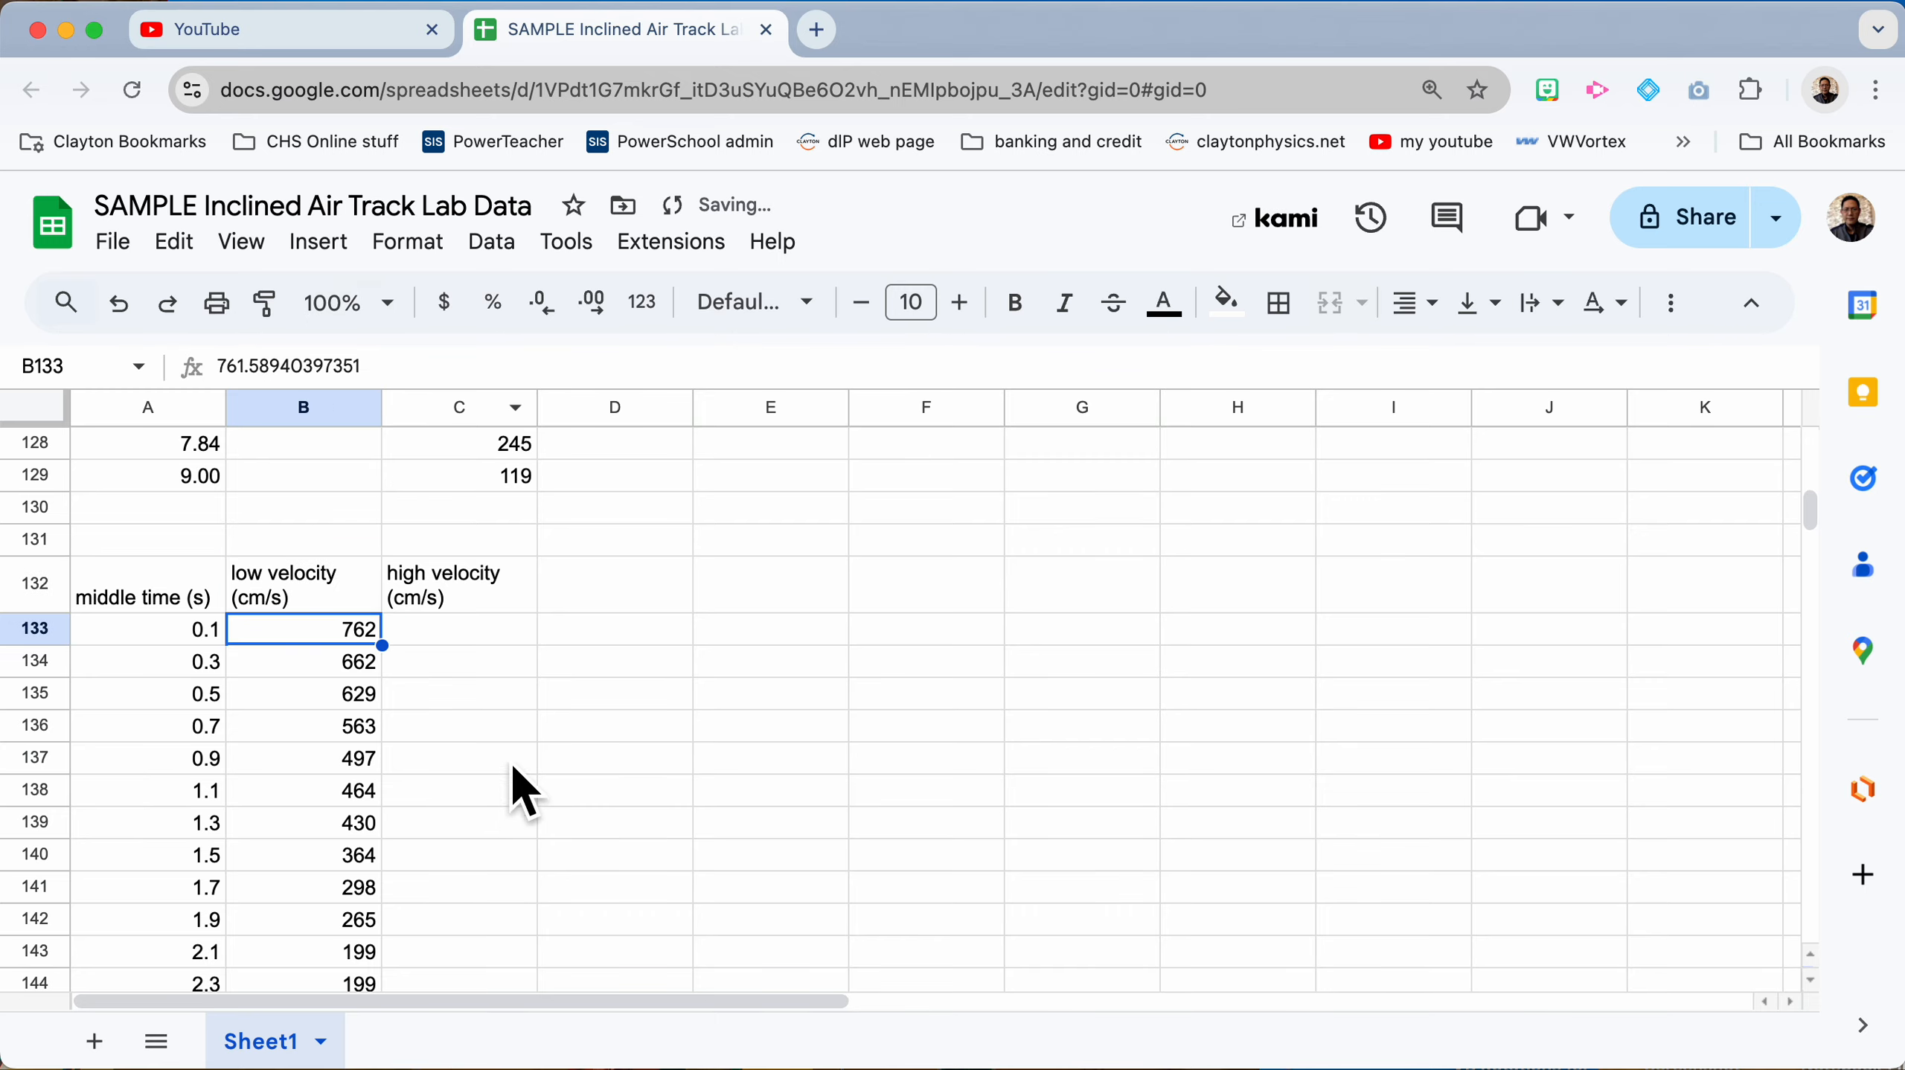
Step: Insert a chart from the middle time, low velocity and high velocity data in A132:C176
click(527, 664)
scroll(482, 731, down, 10)
scroll(484, 720, up, 7)
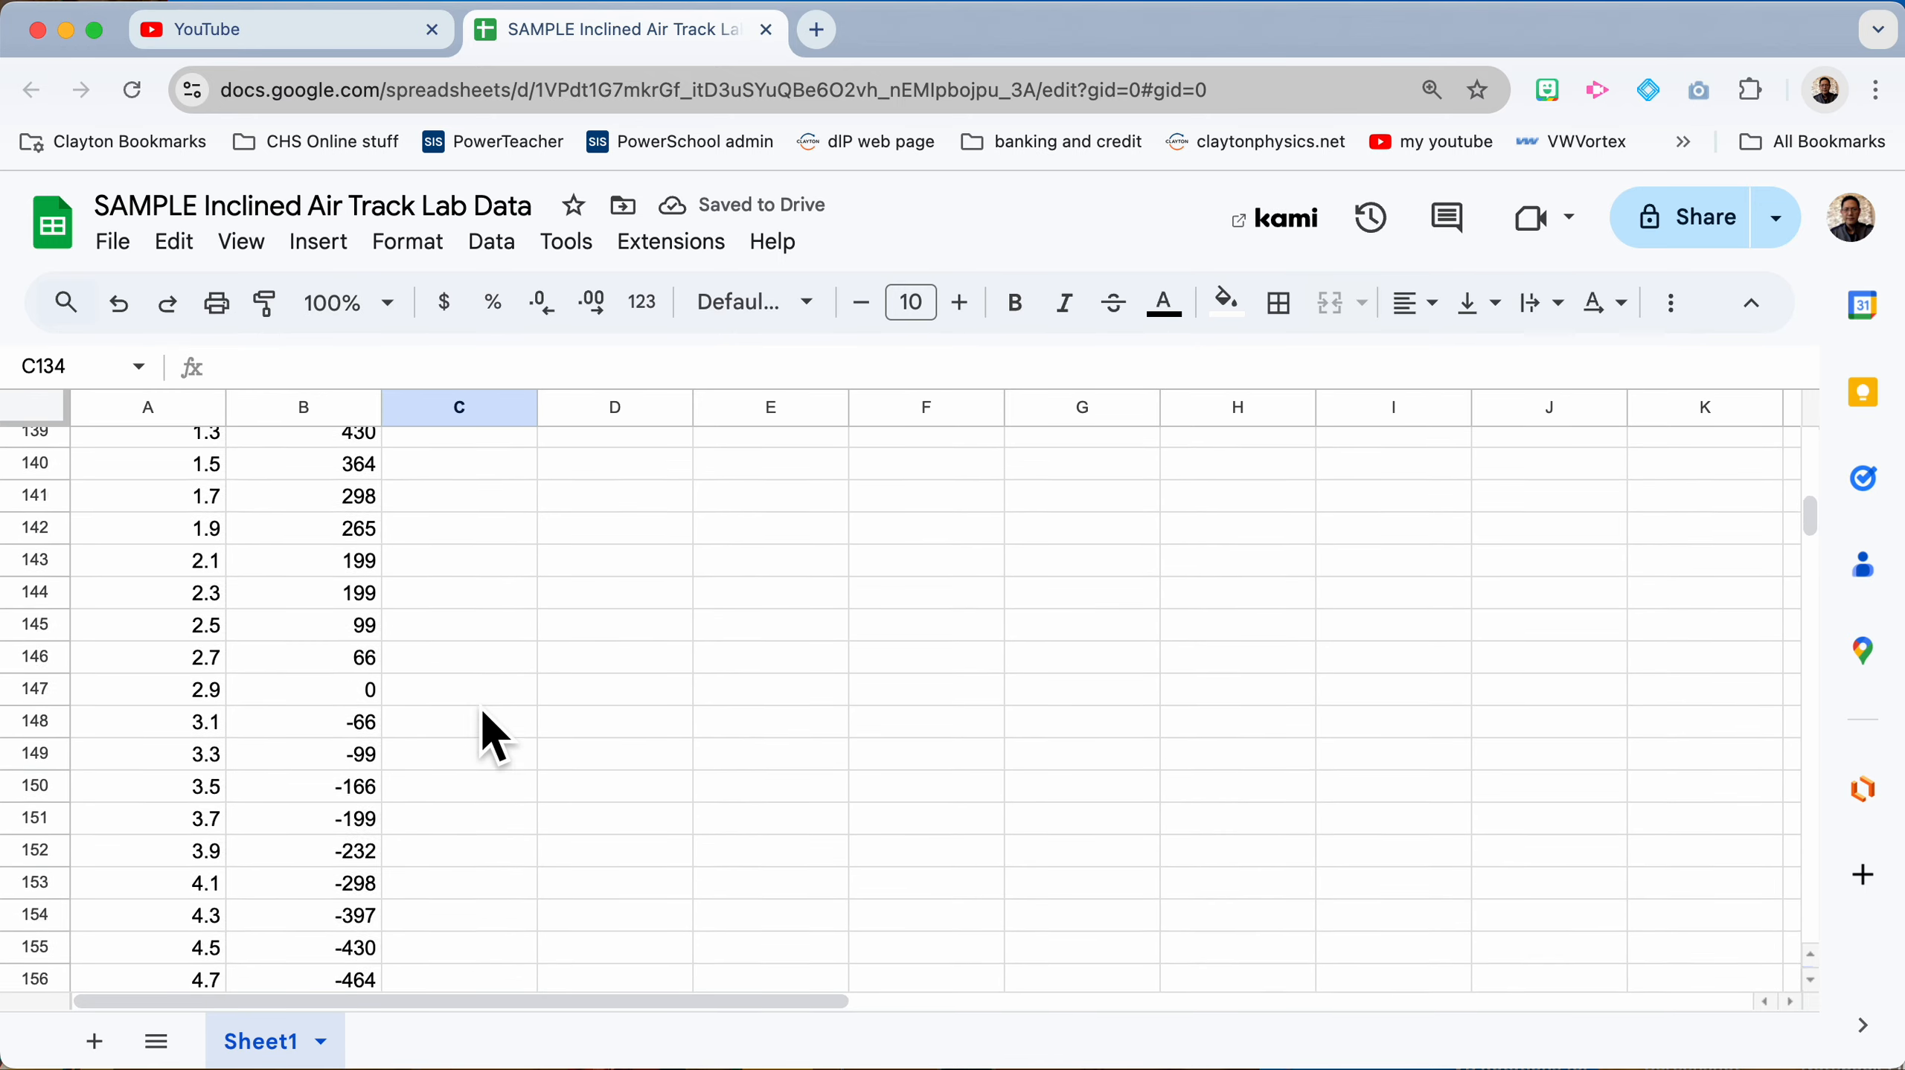
scroll(491, 735, up, 5)
drag(196, 676, 501, 874)
scroll(509, 873, down, 2)
scroll(503, 857, down, 10)
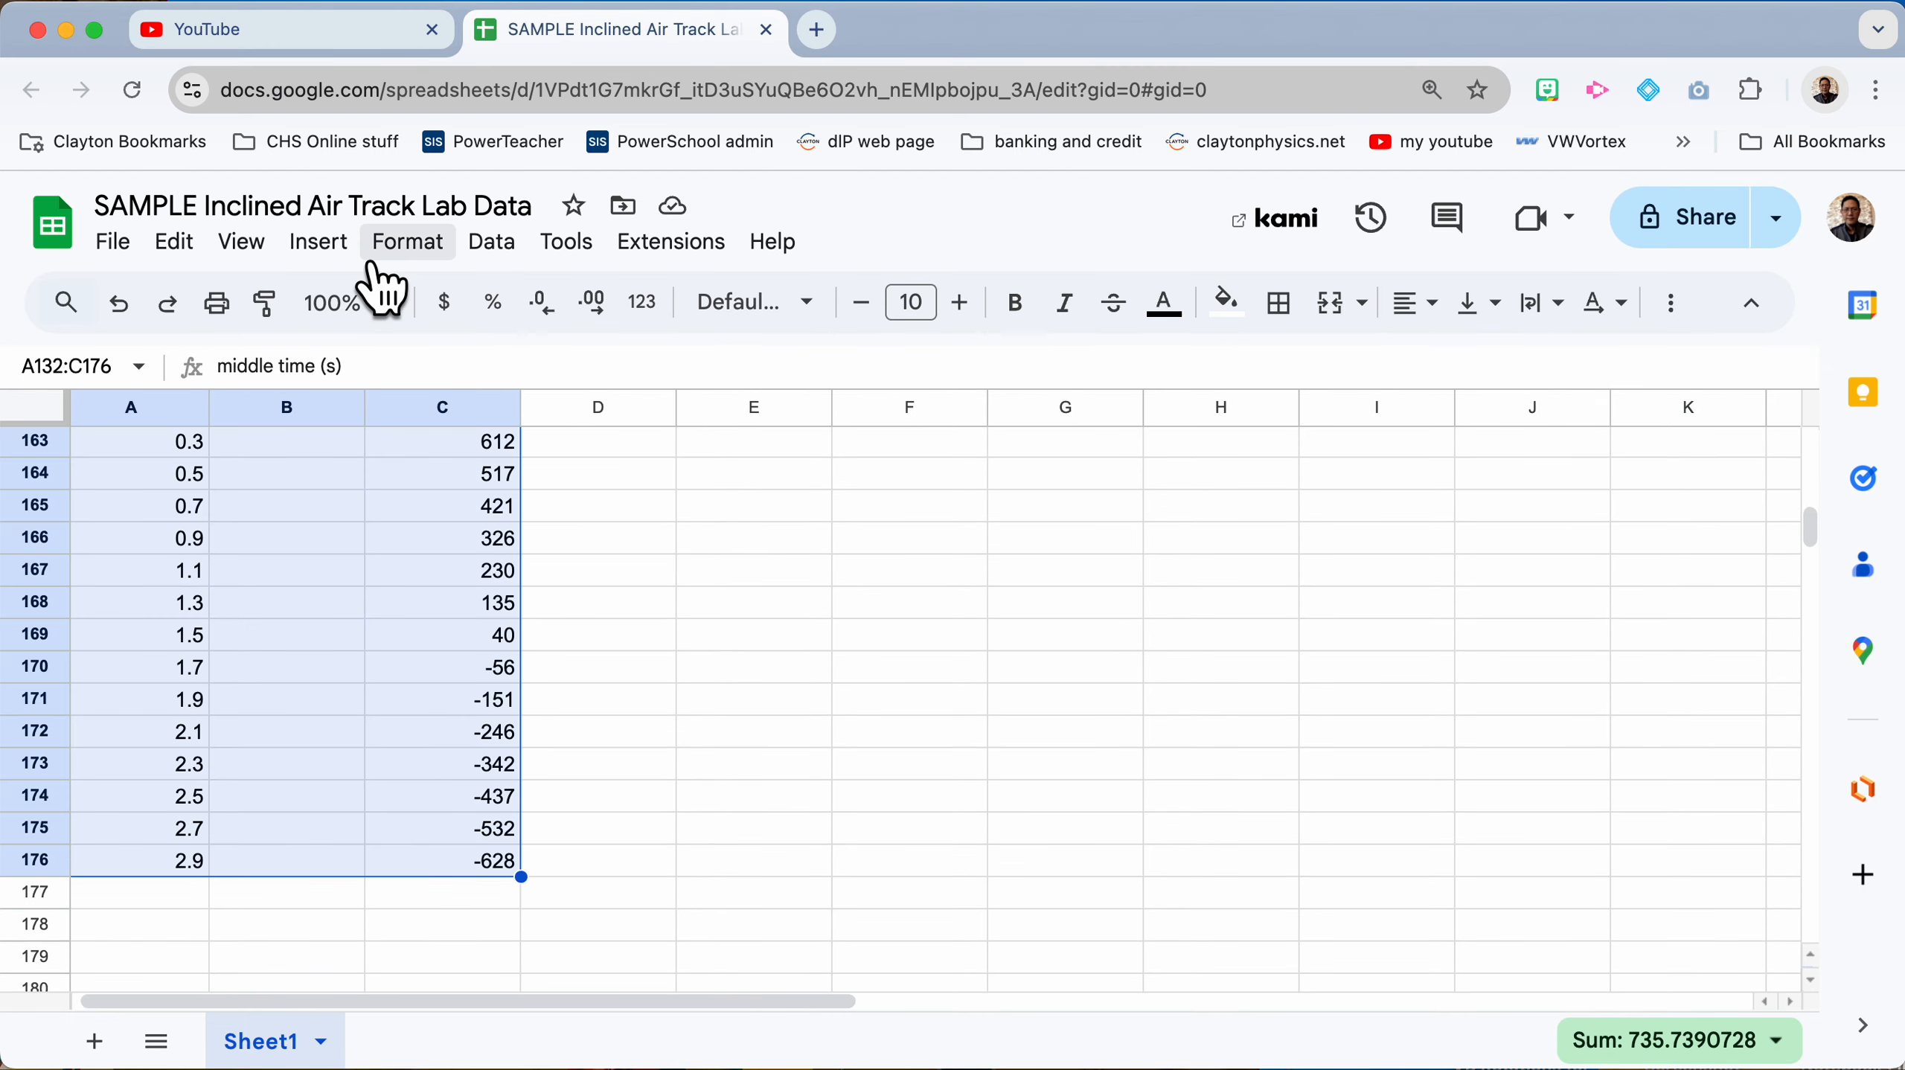
click(321, 244)
click(452, 637)
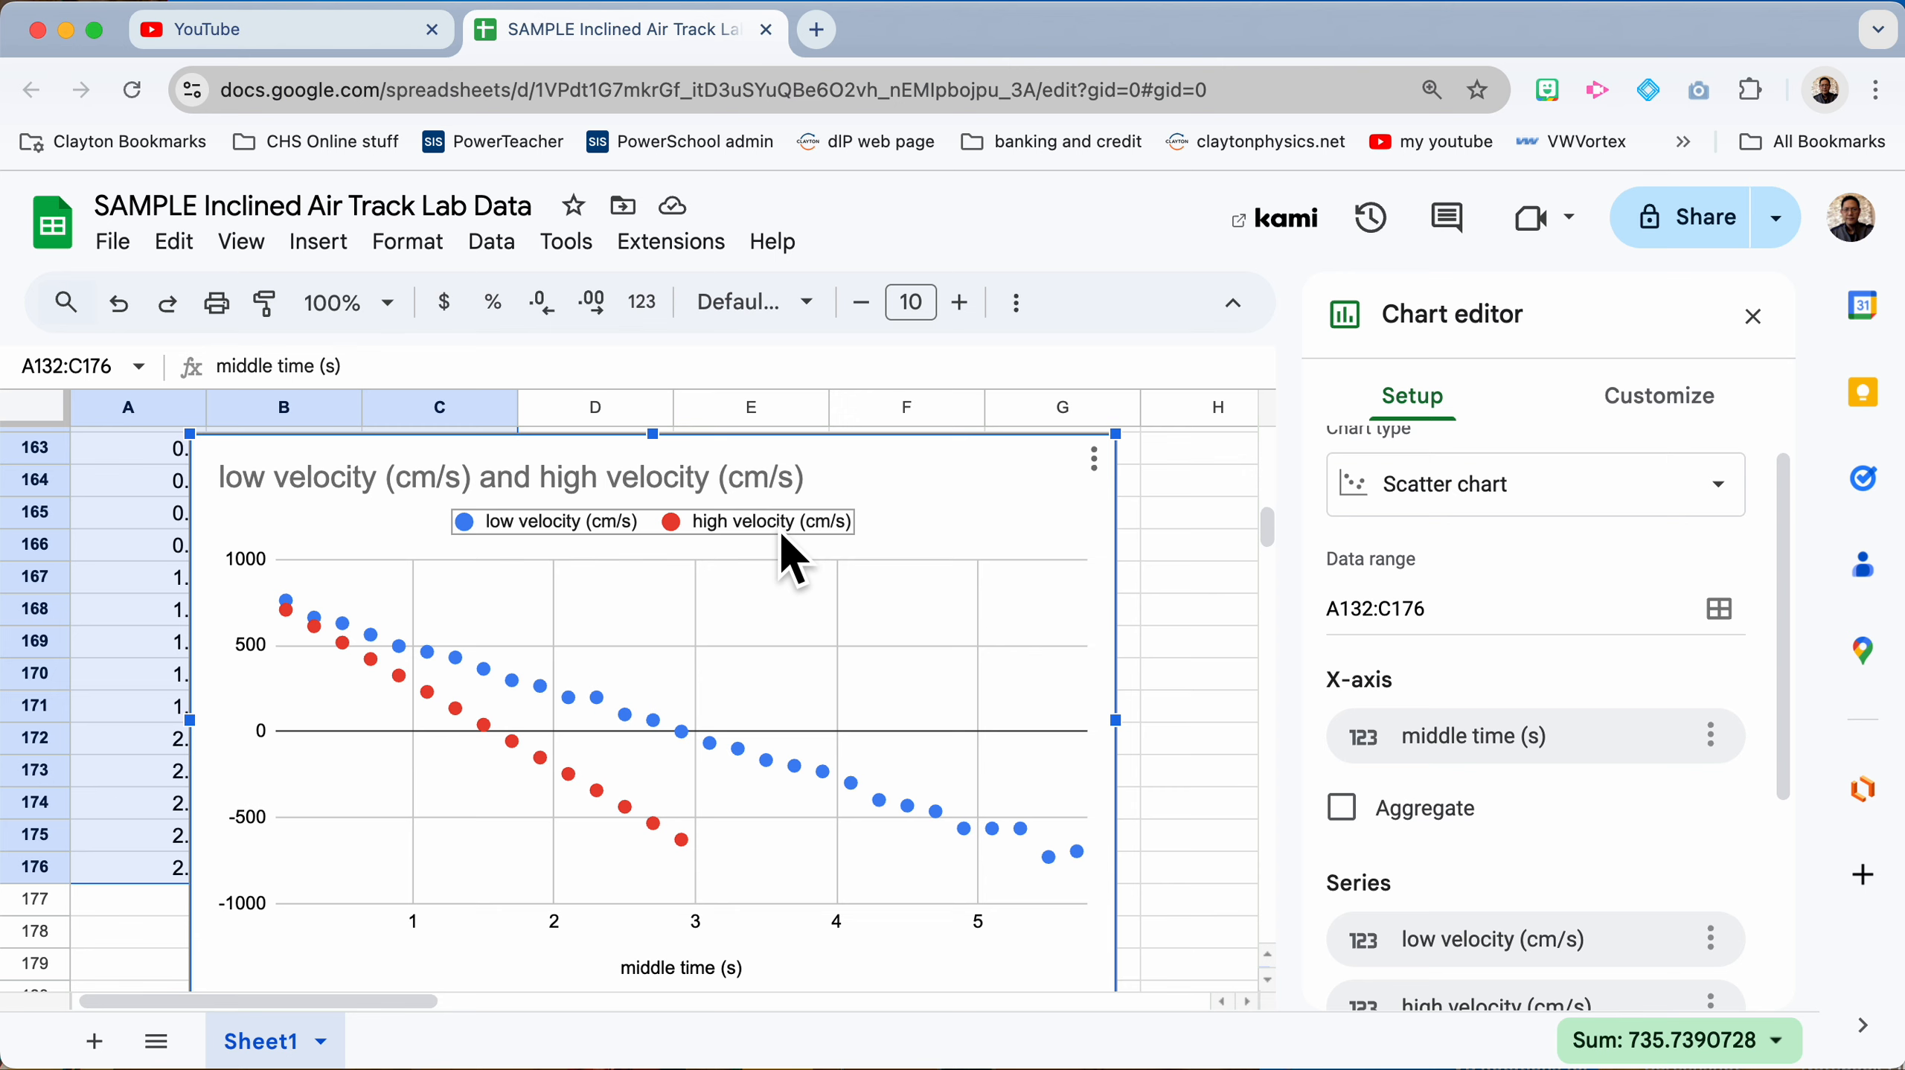
Step: Set the scatter chart's title to "velocity vs. time for inclined glider"
scroll(1371, 533, up, 1)
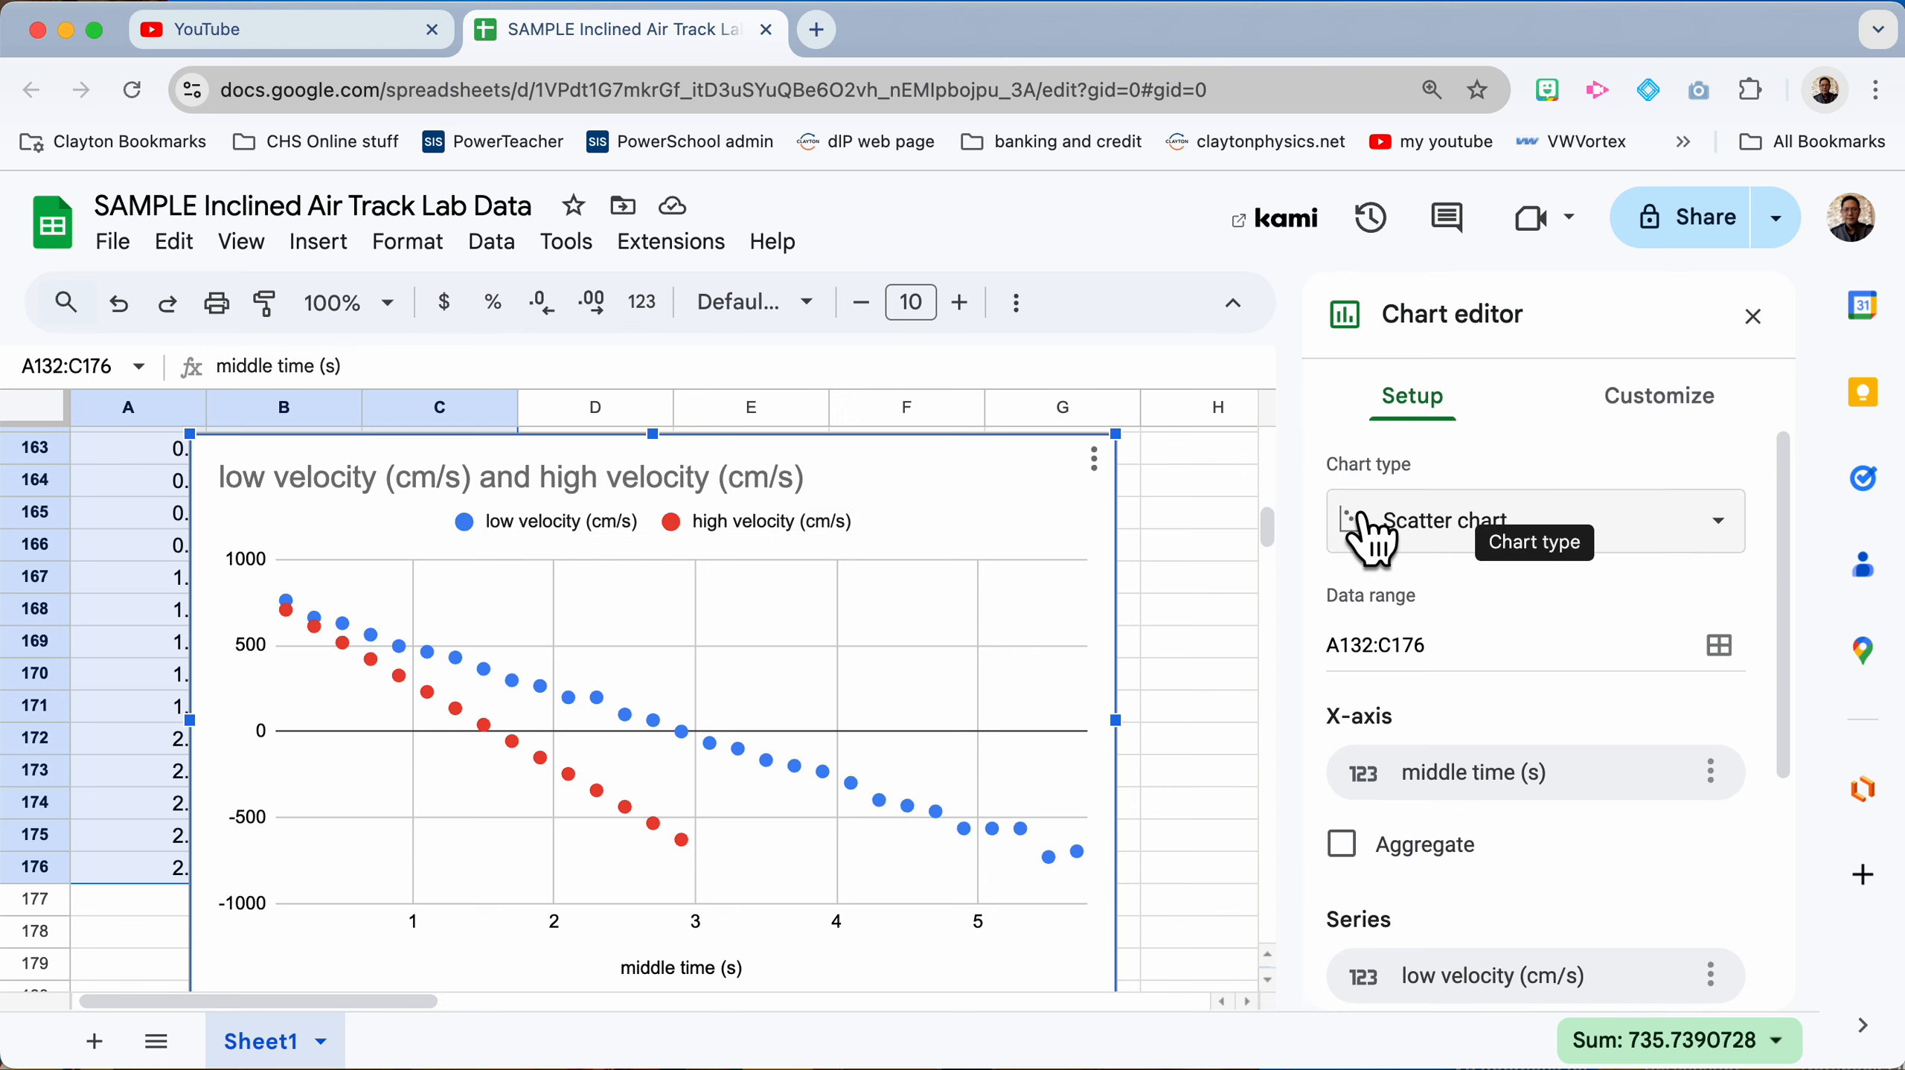
scroll(1428, 726, down, 4)
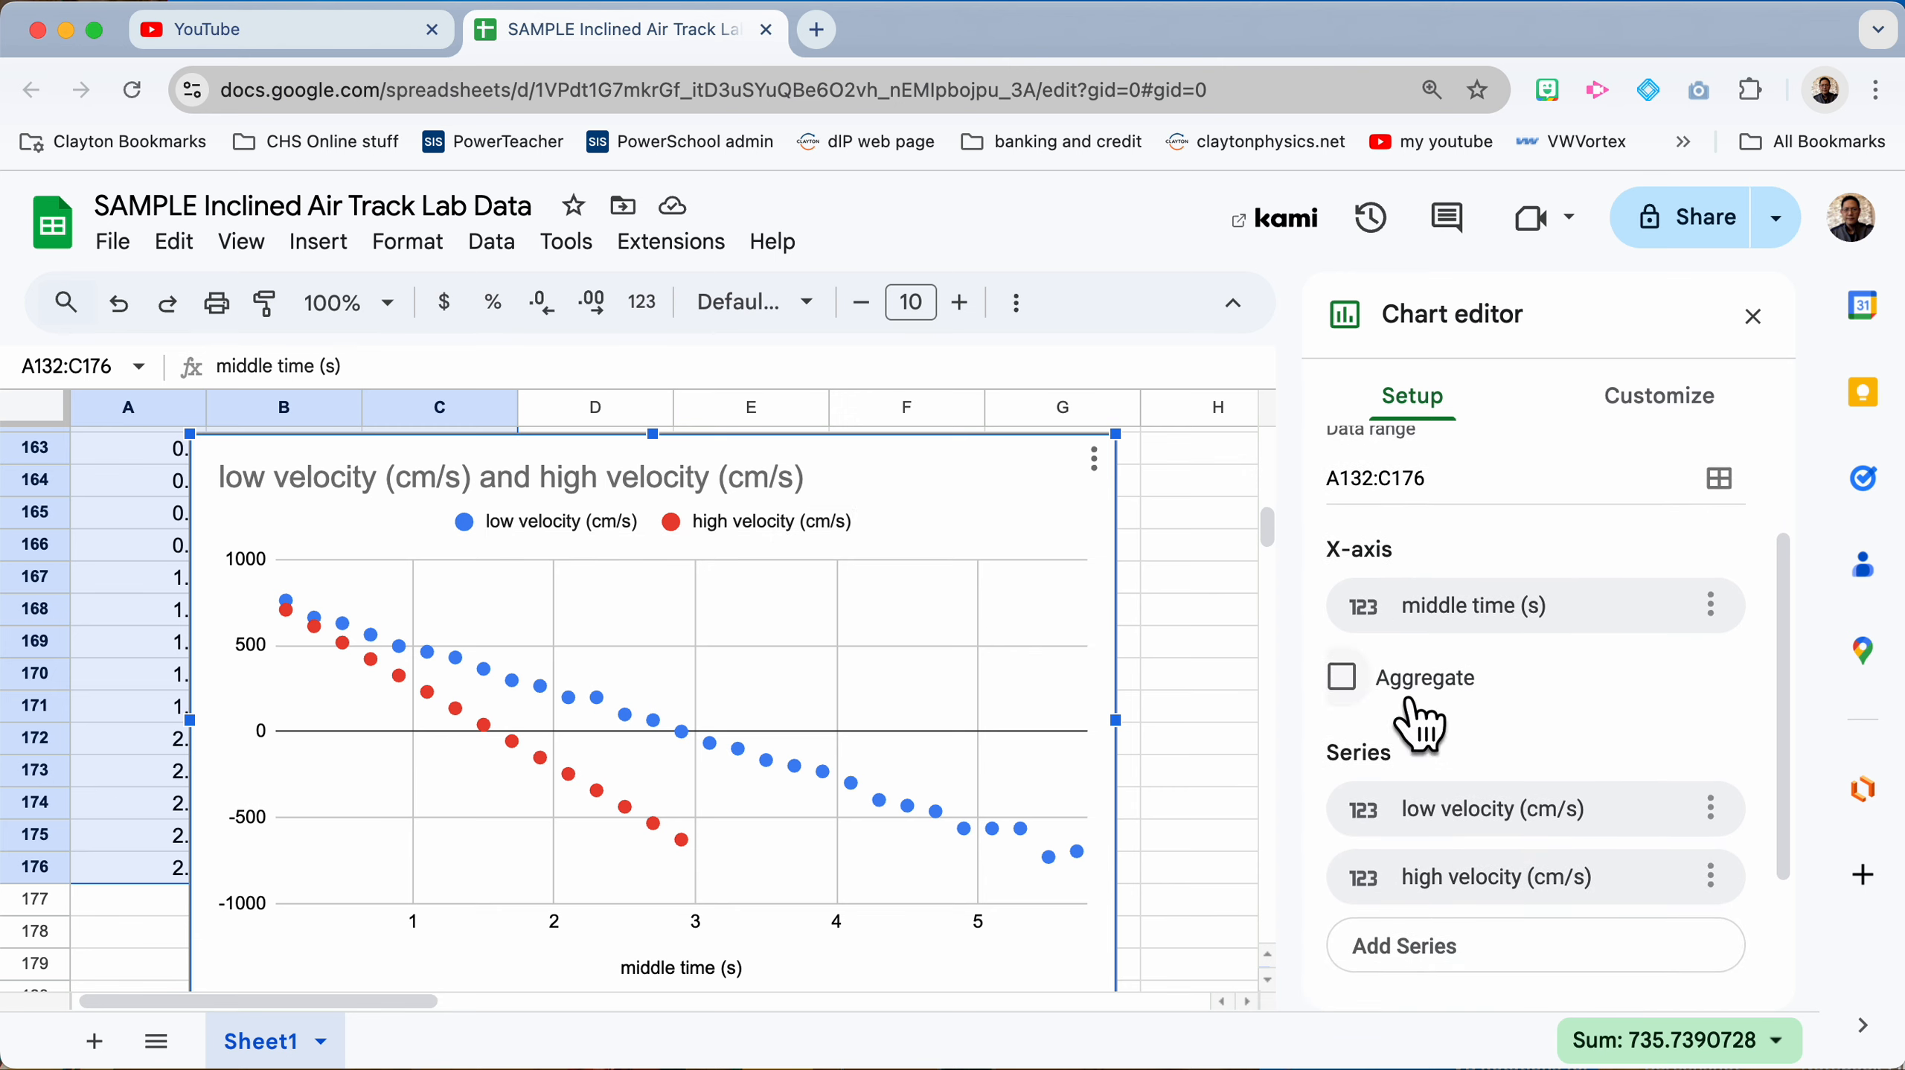
scroll(1455, 892, down, 5)
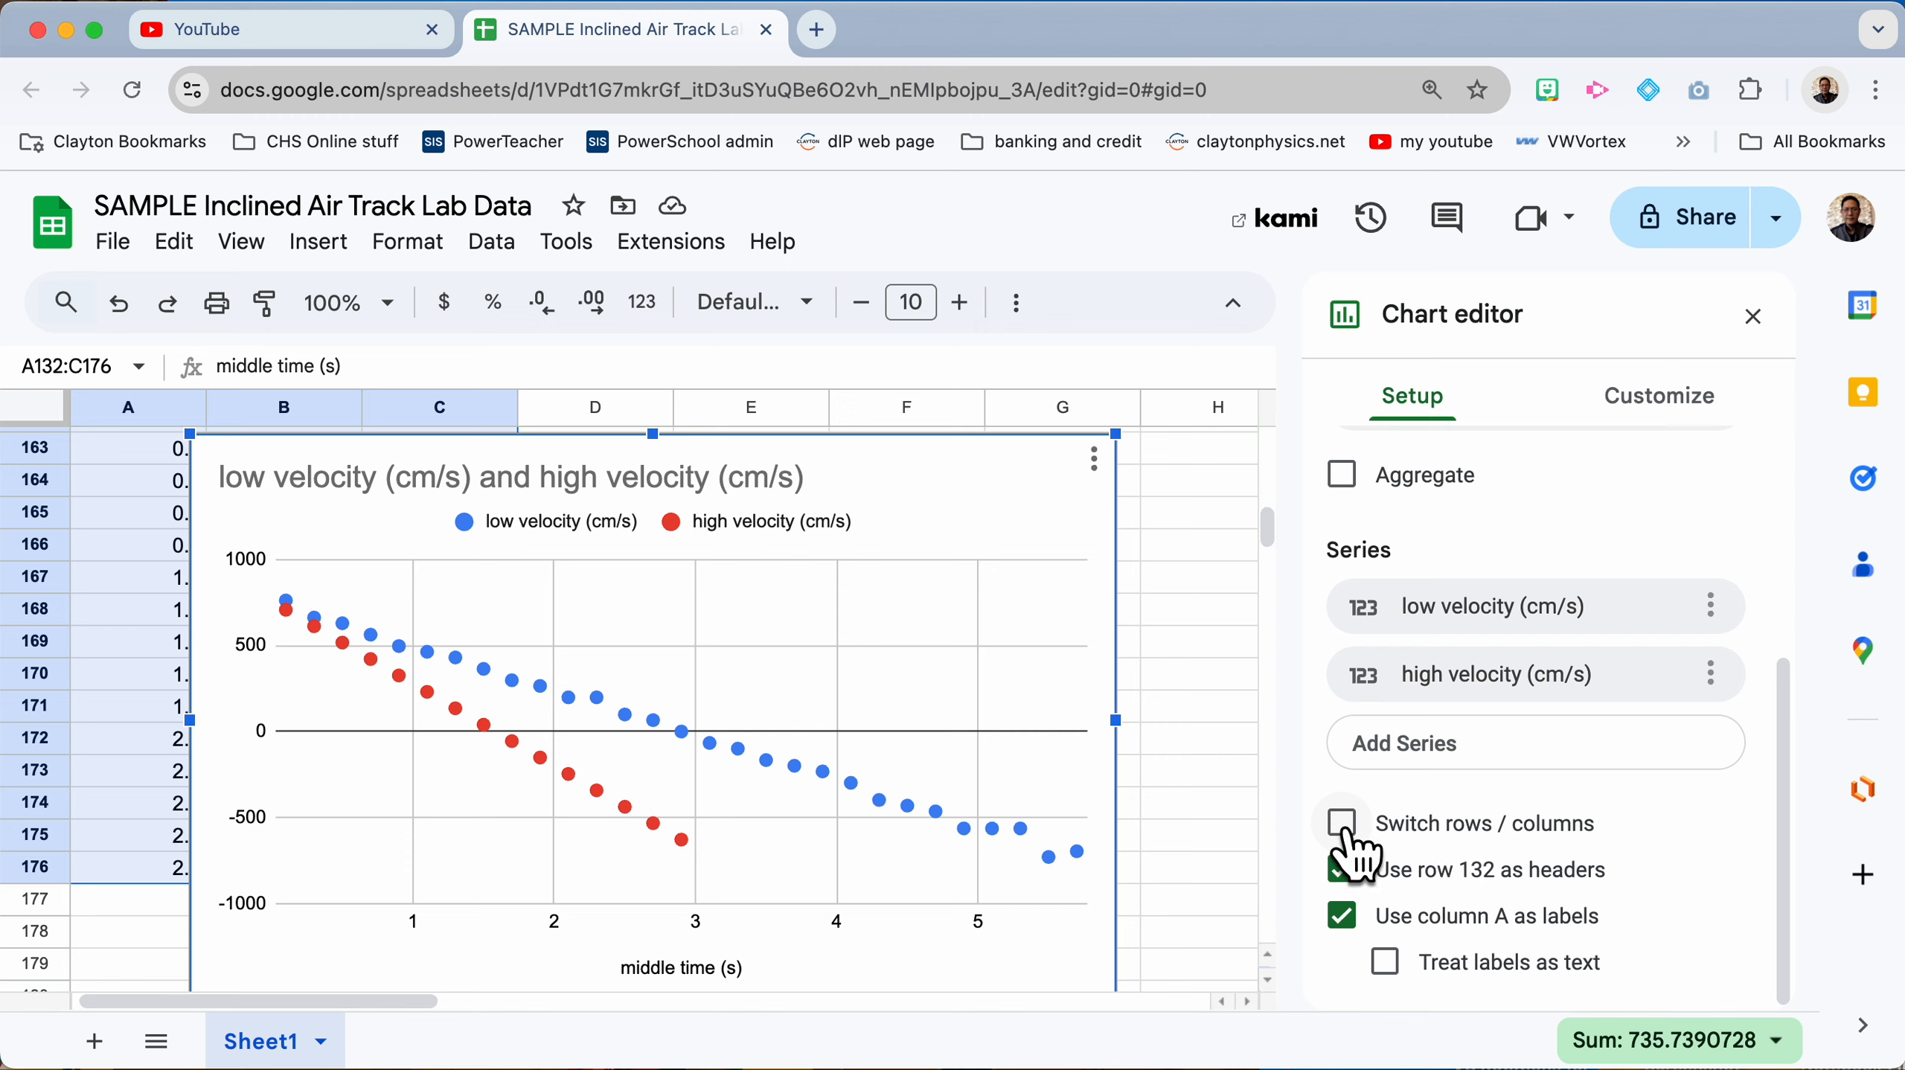
click(1653, 419)
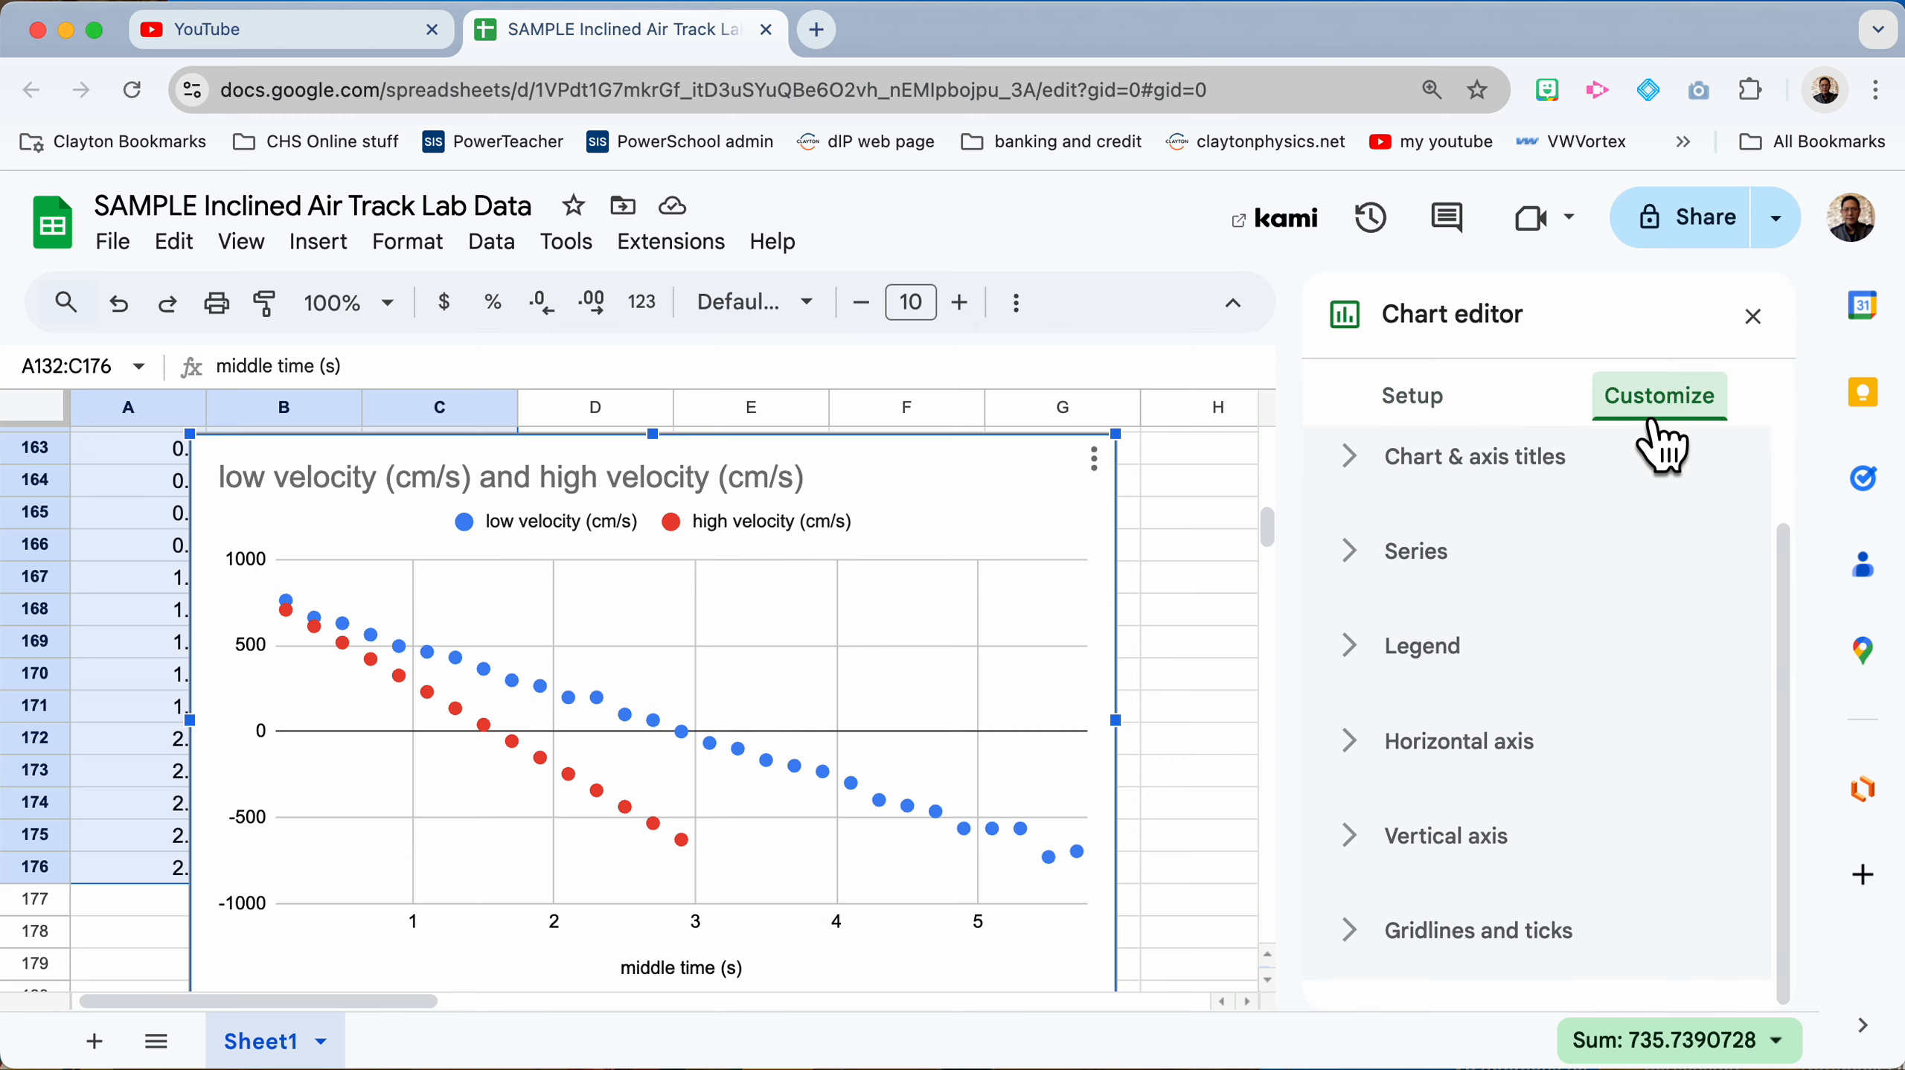
scroll(1481, 595, up, 2)
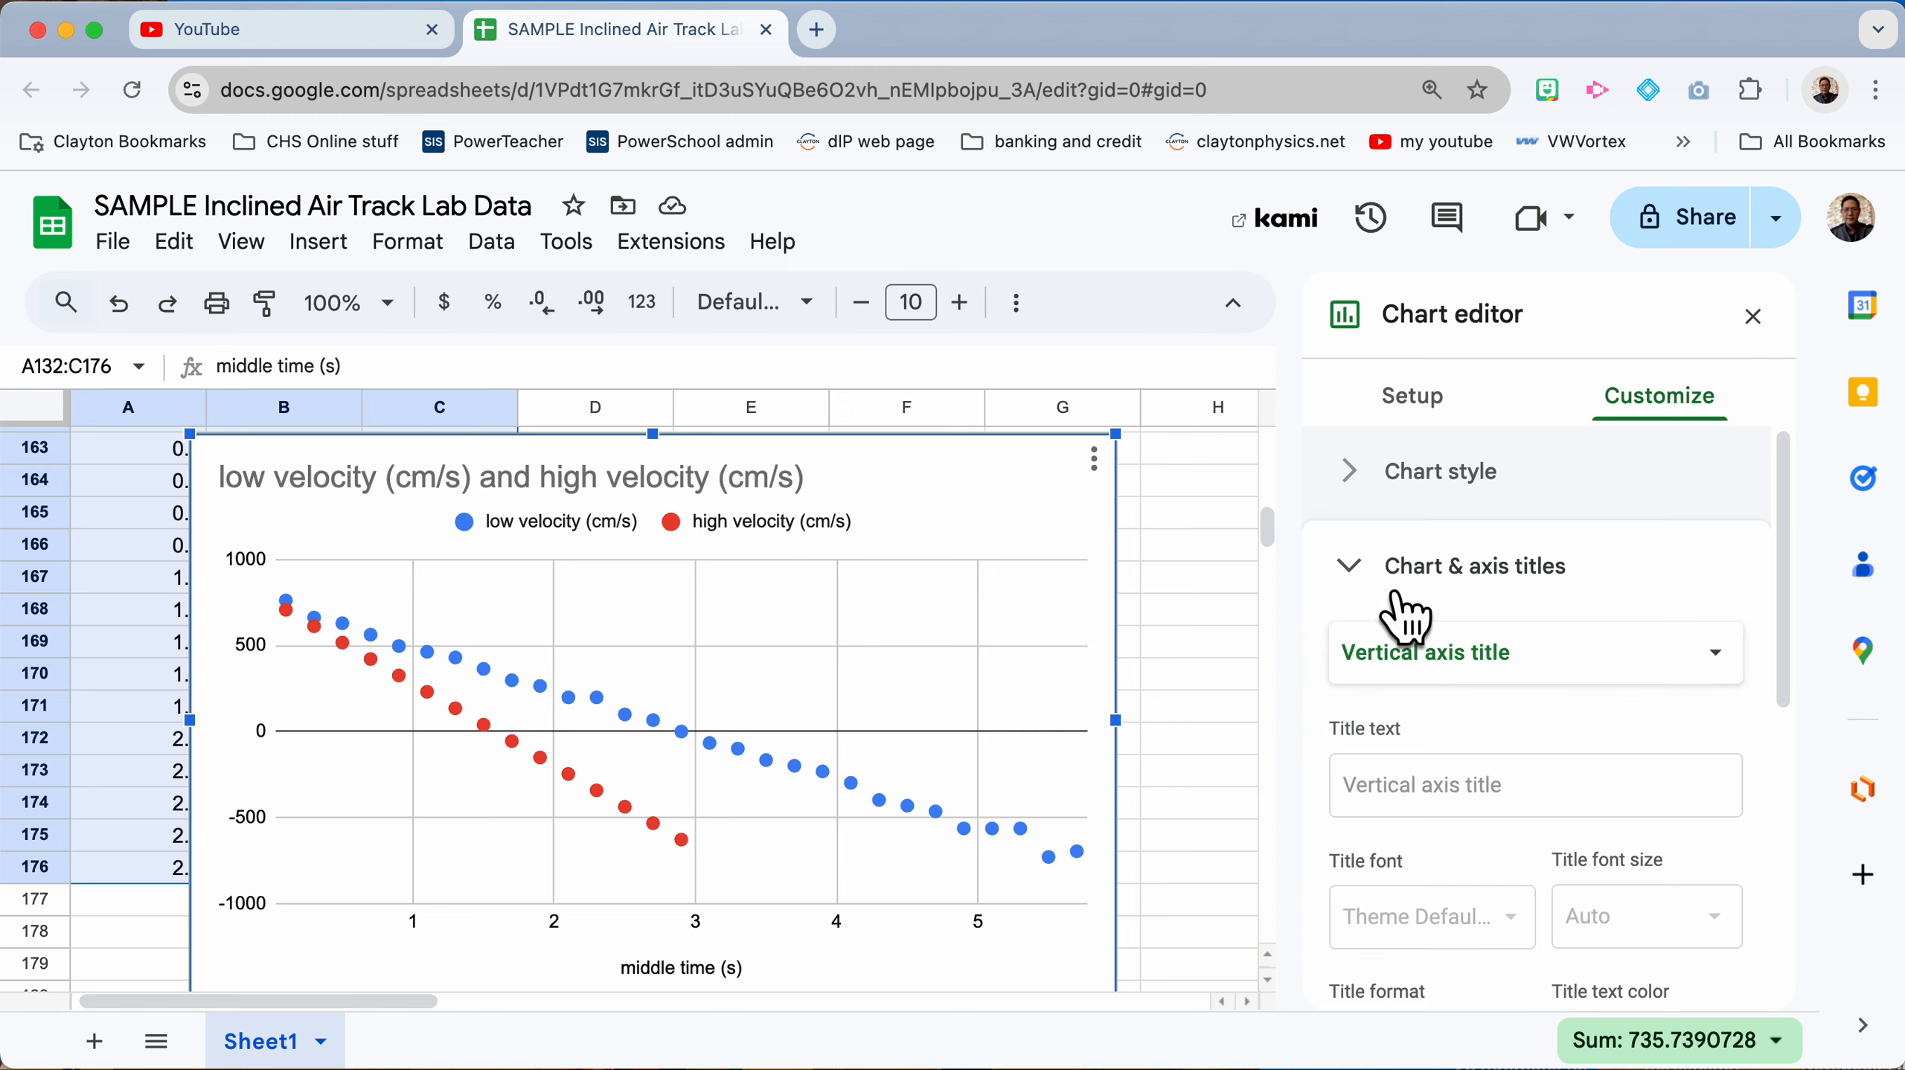
click(1428, 648)
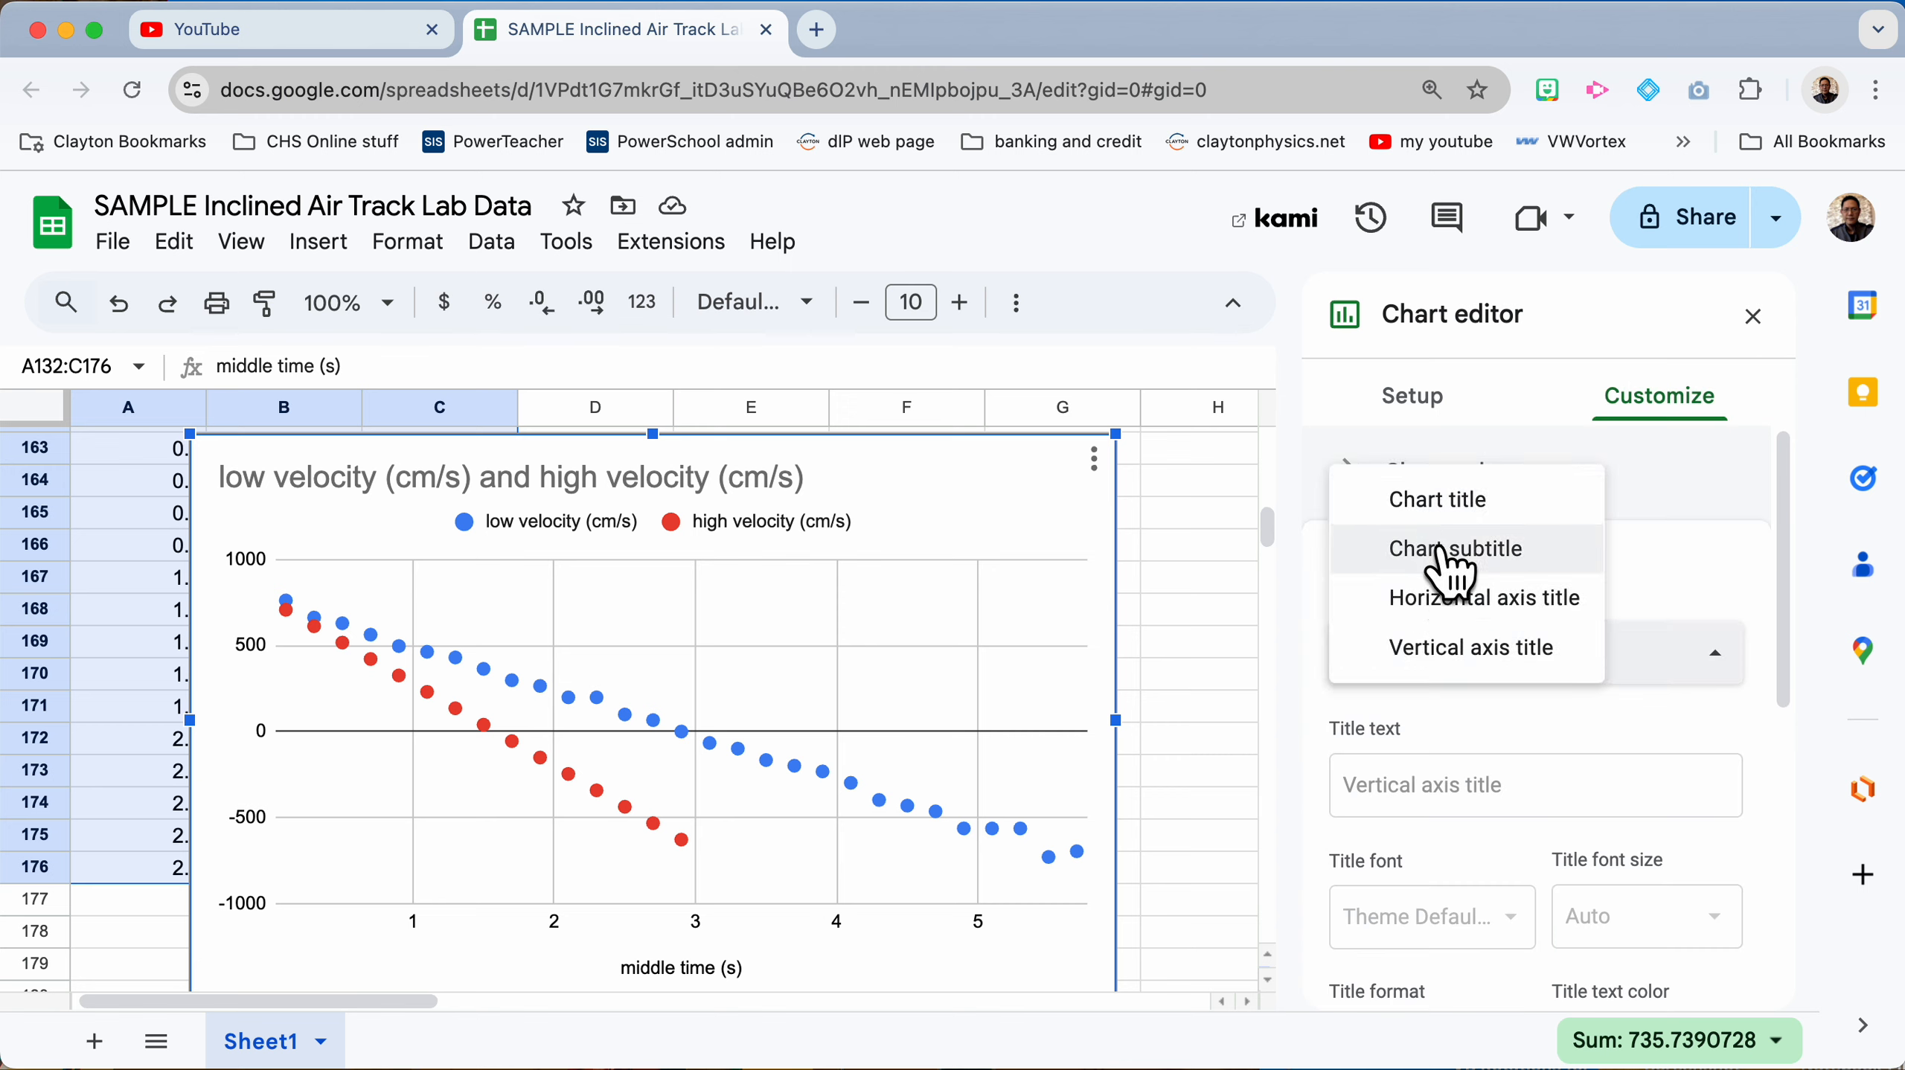
click(1443, 510)
click(1428, 798)
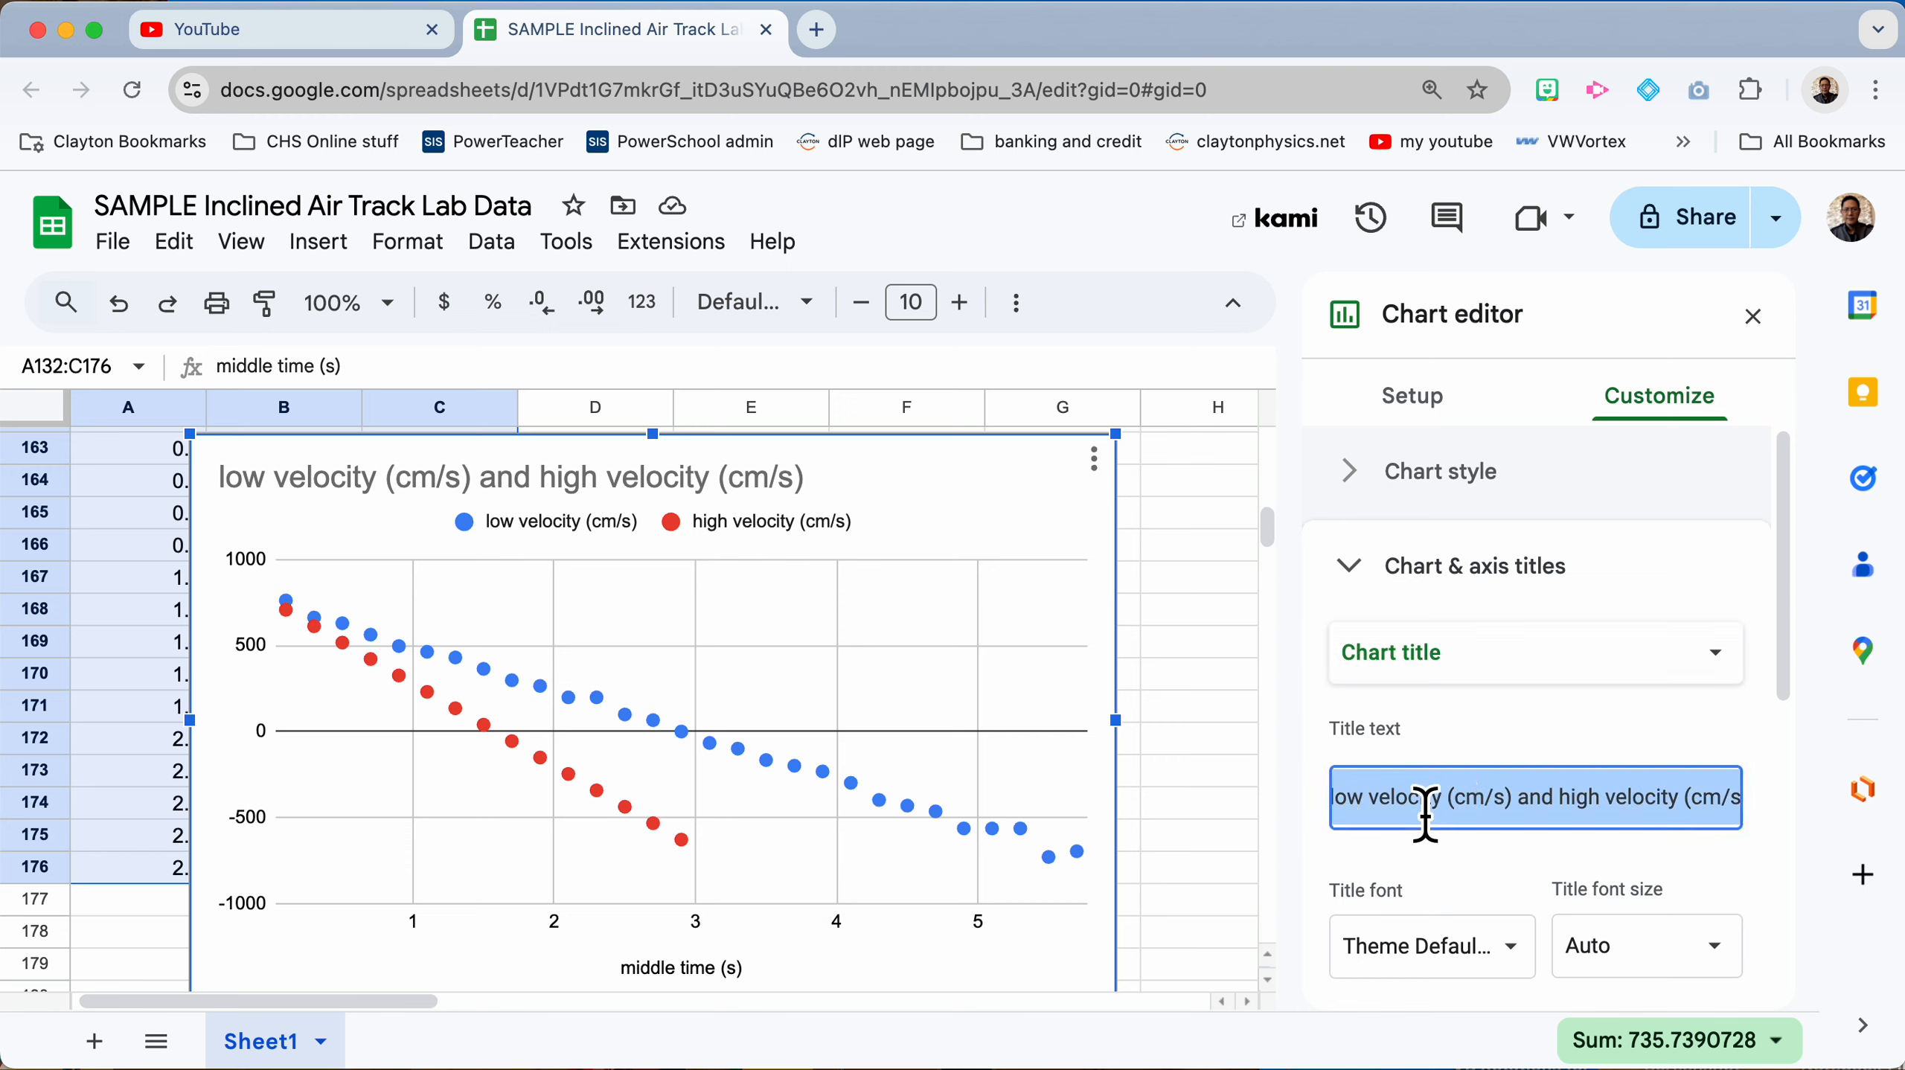
text(Velocity vs)
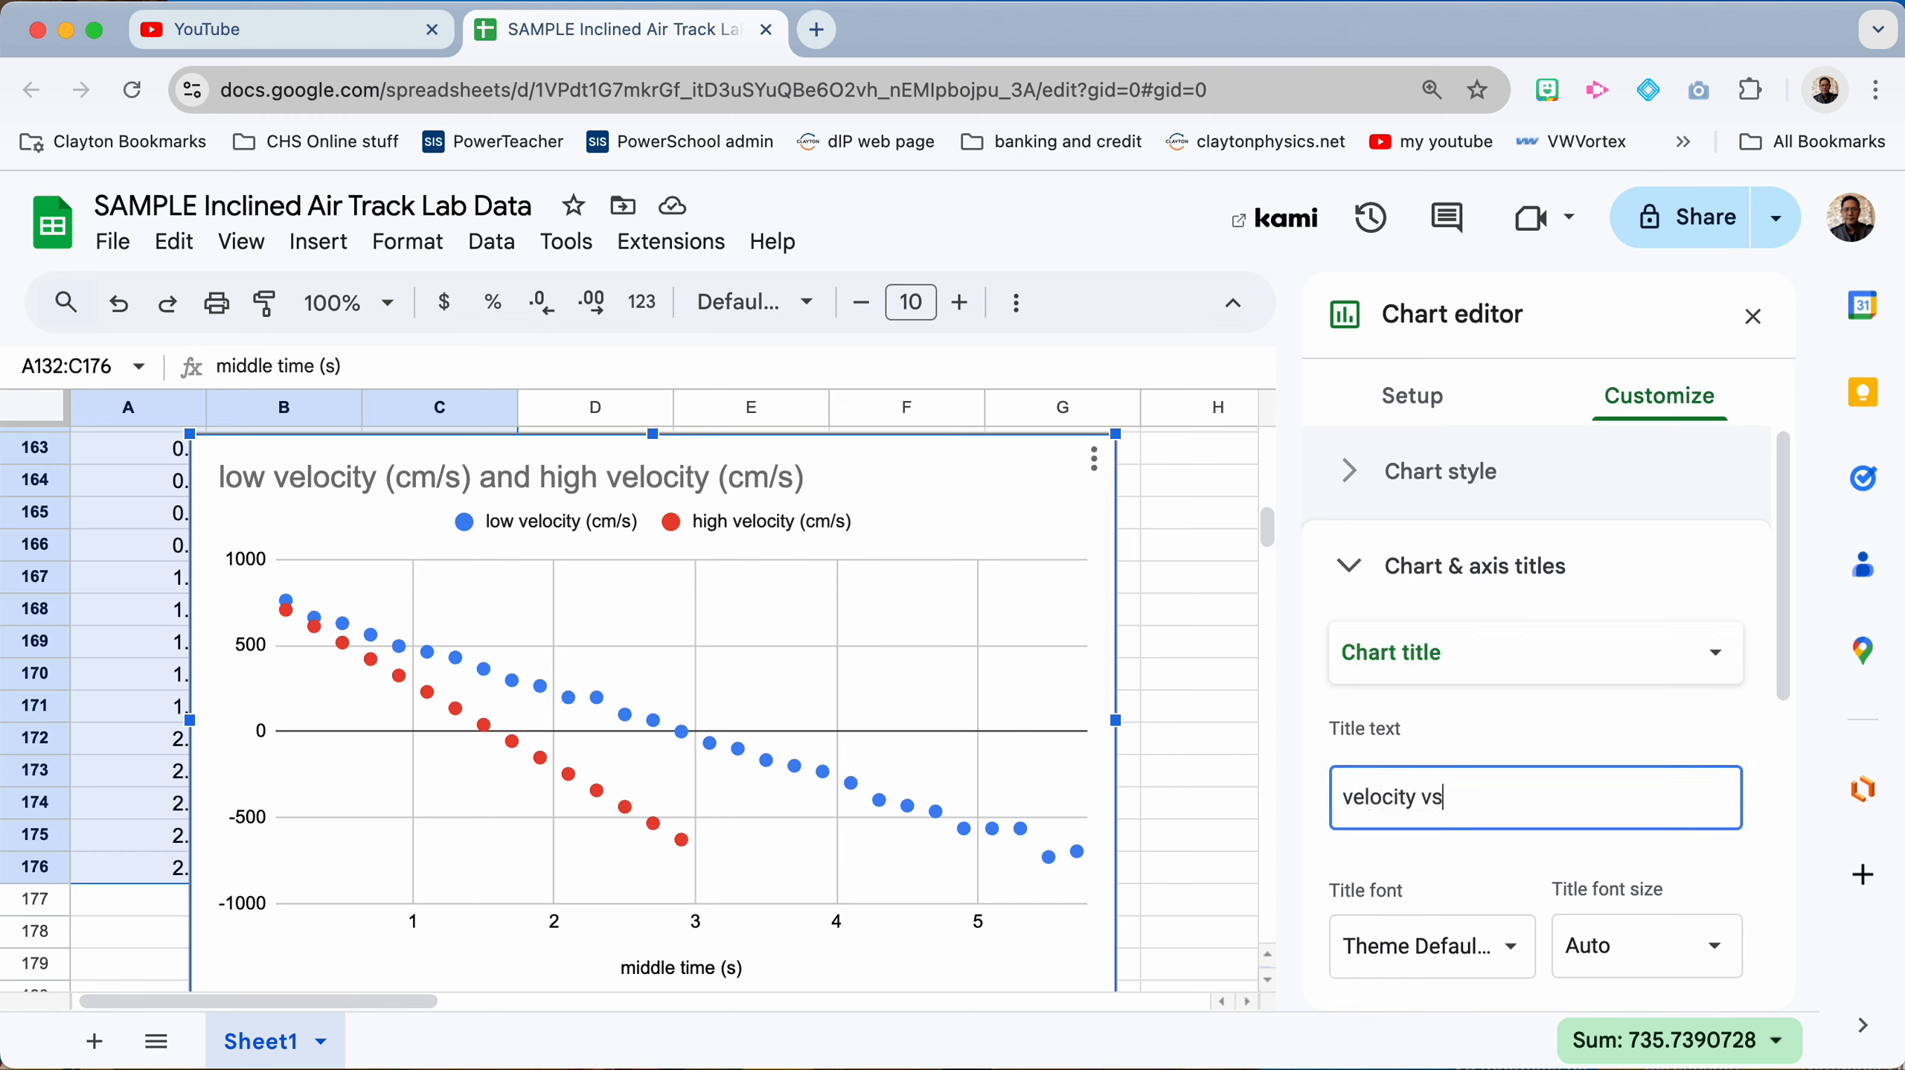
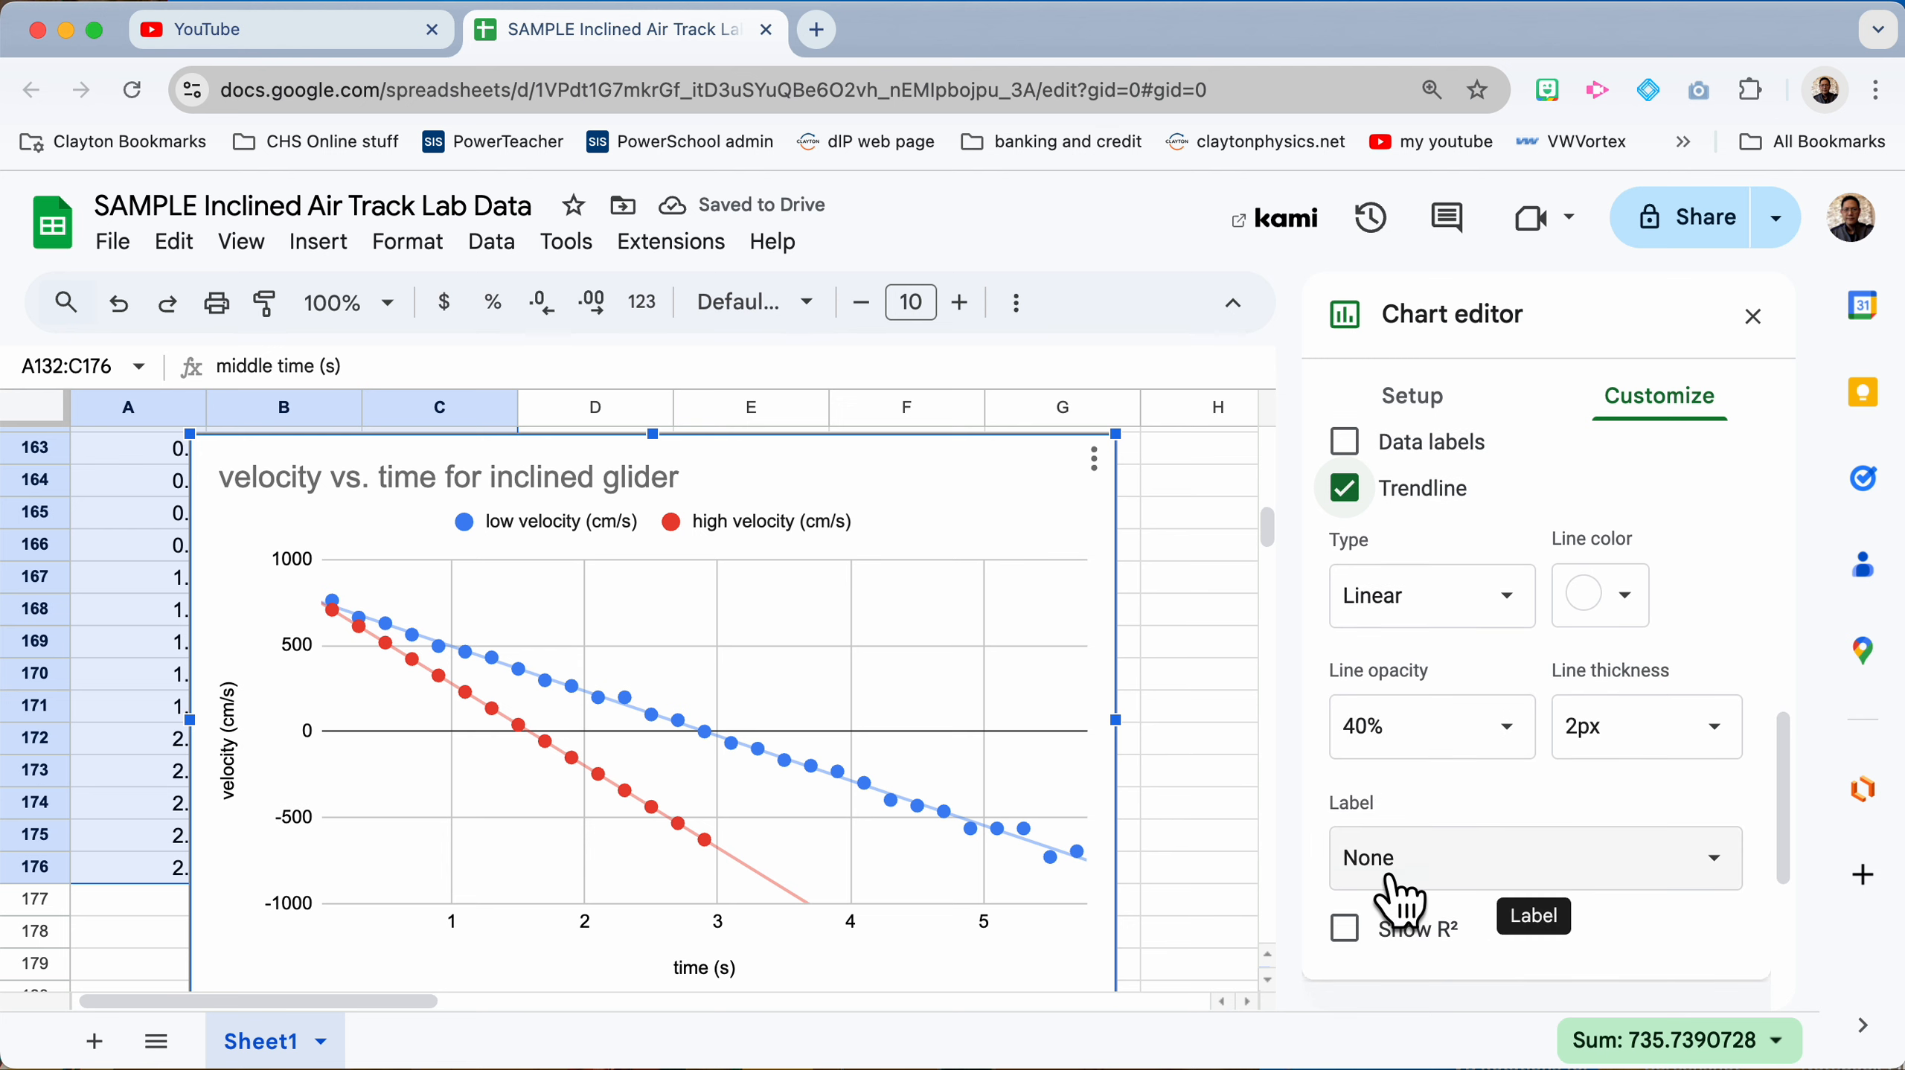
Step: Label the linear trendlines of both velocity series with their equations
click(1402, 883)
click(1428, 950)
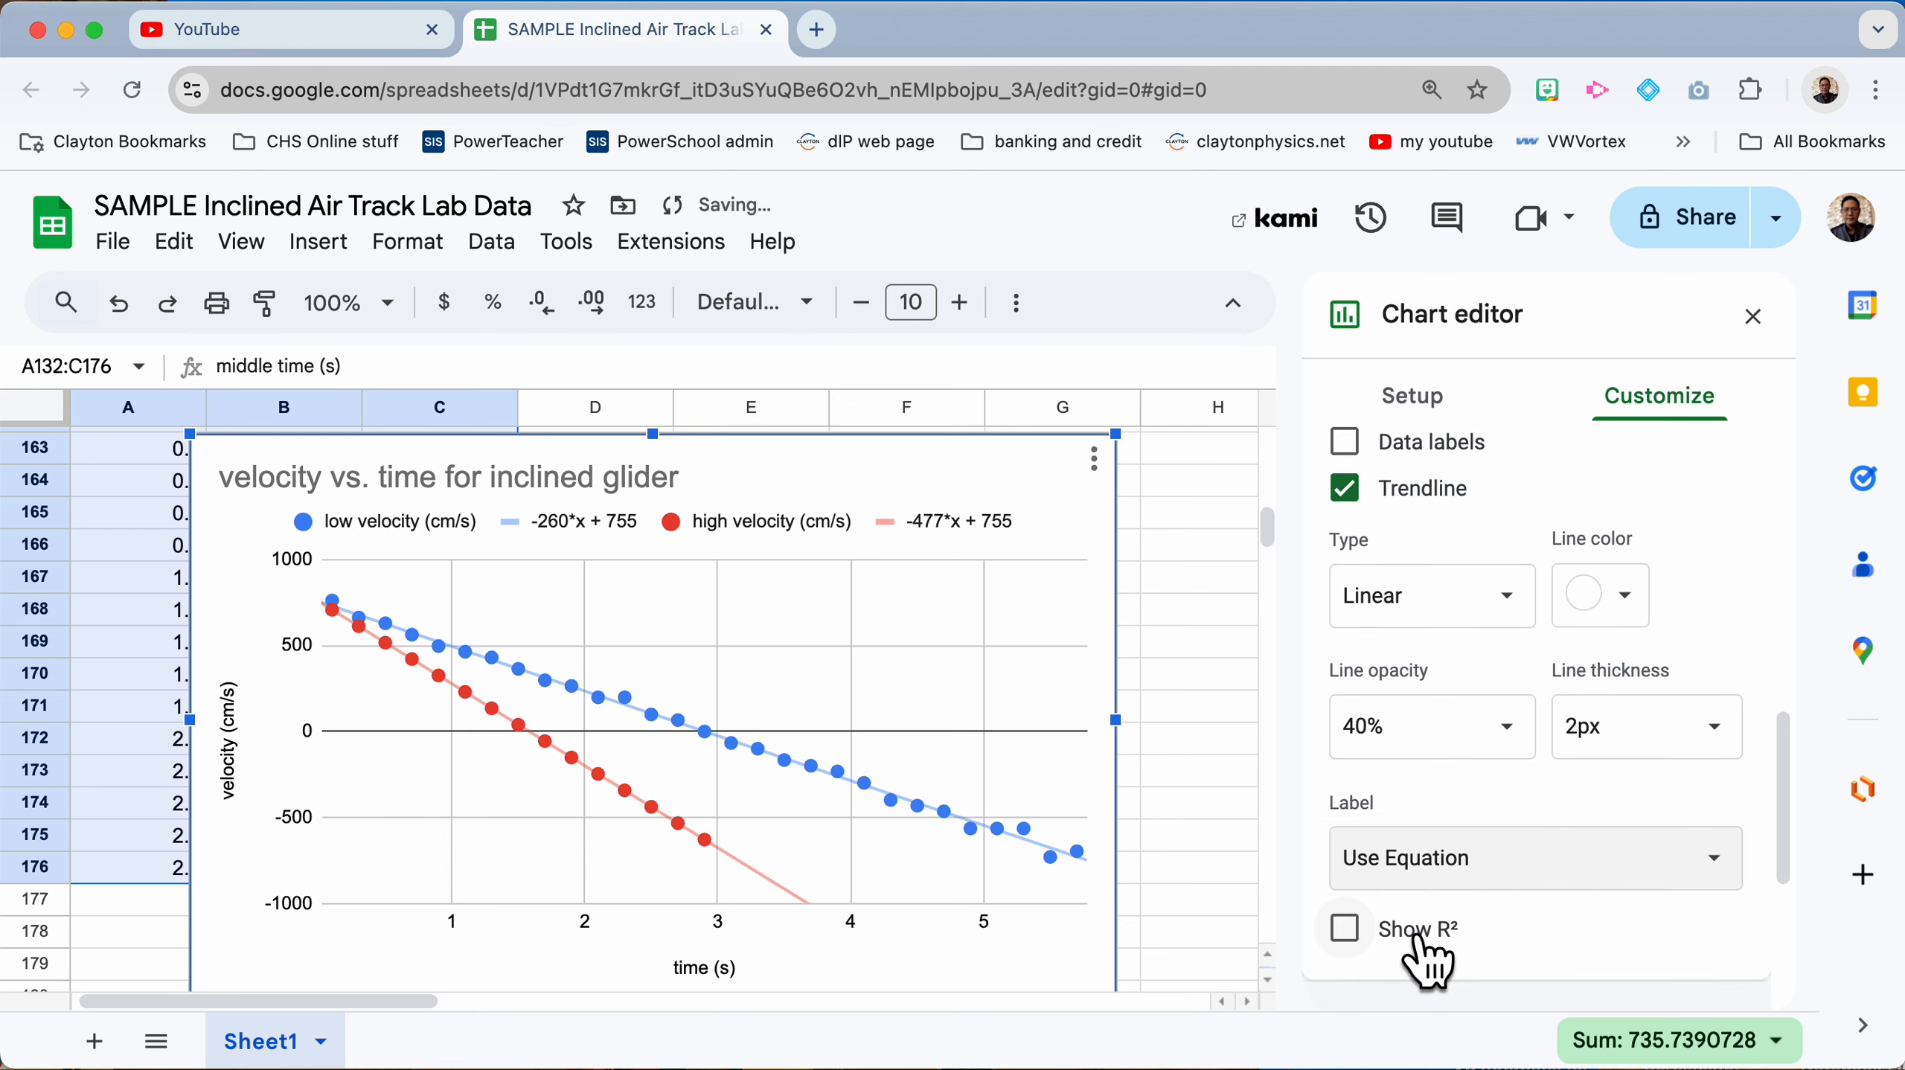
scroll(723, 724, down, 1)
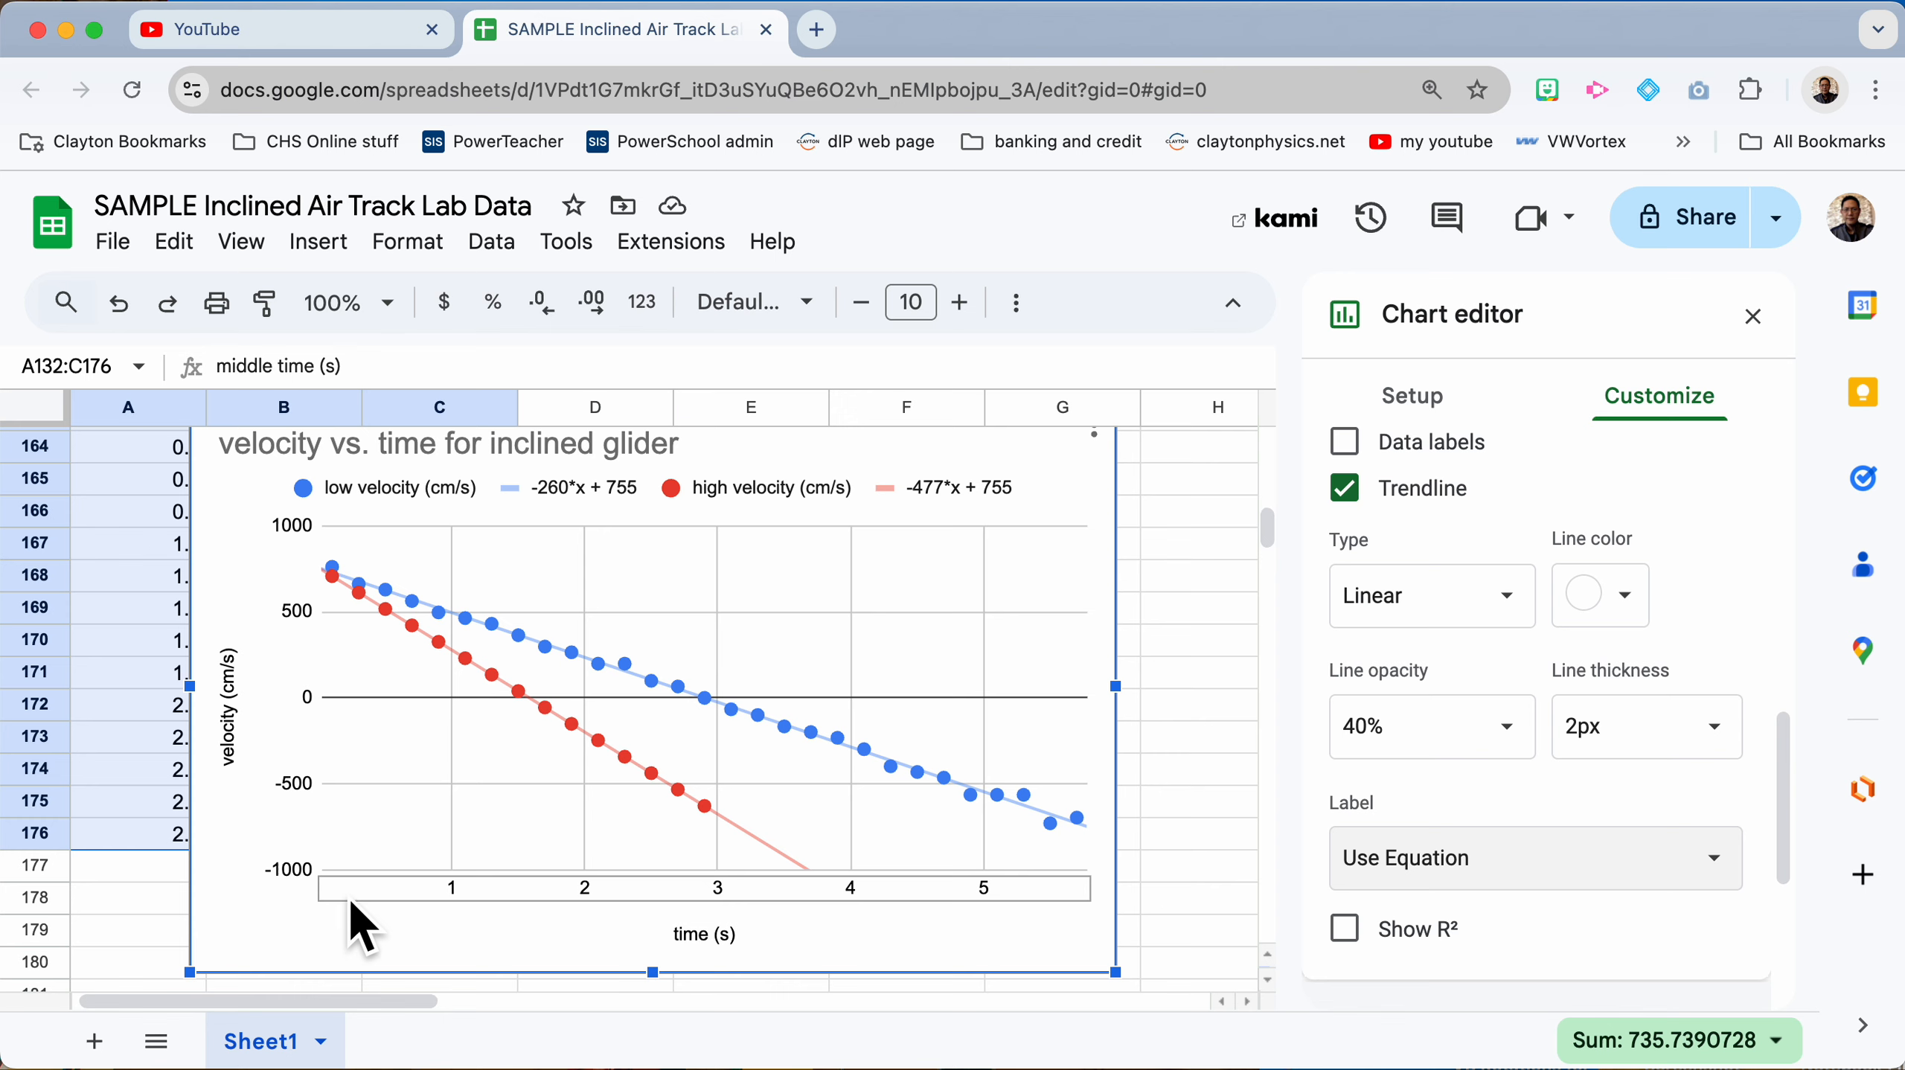
Step: Set the minimum value of the chart's horizontal time axis to 0
scroll(1423, 877, down, 3)
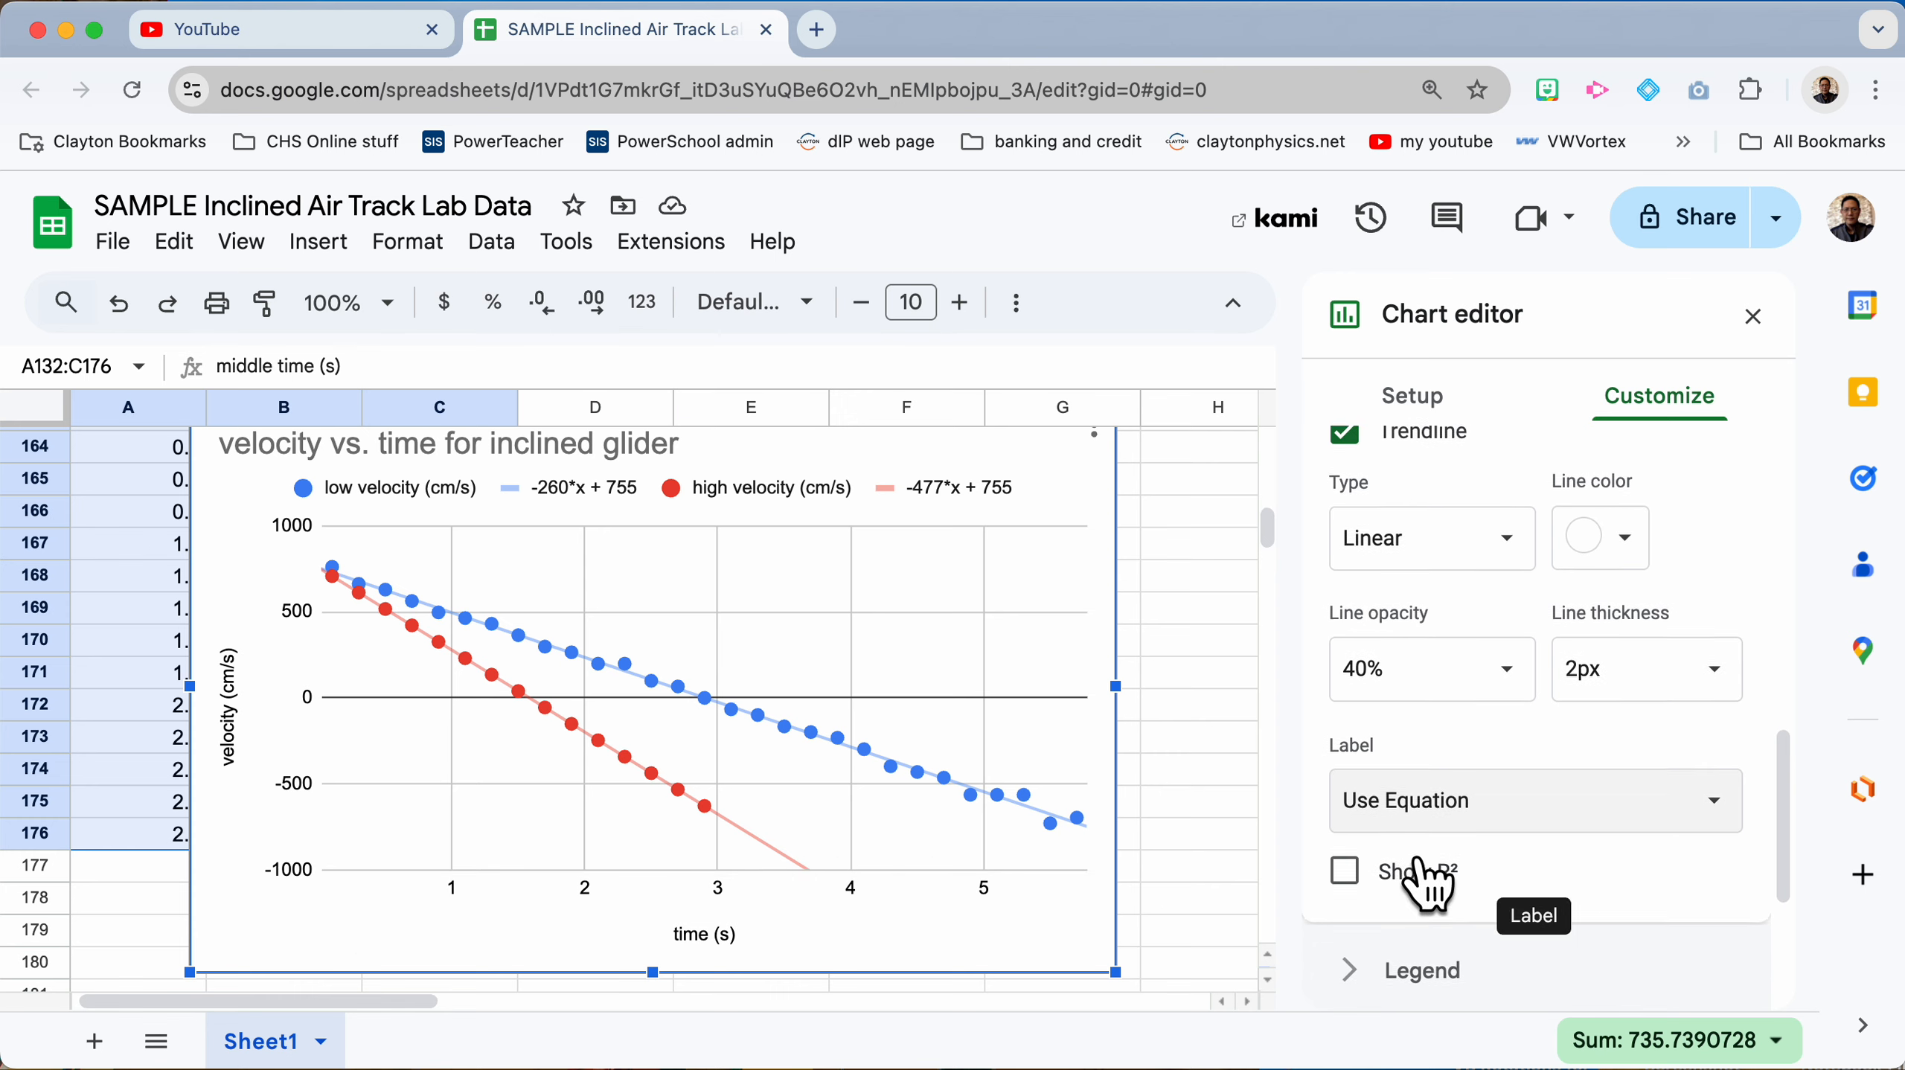
scroll(1409, 869, down, 2)
click(1365, 846)
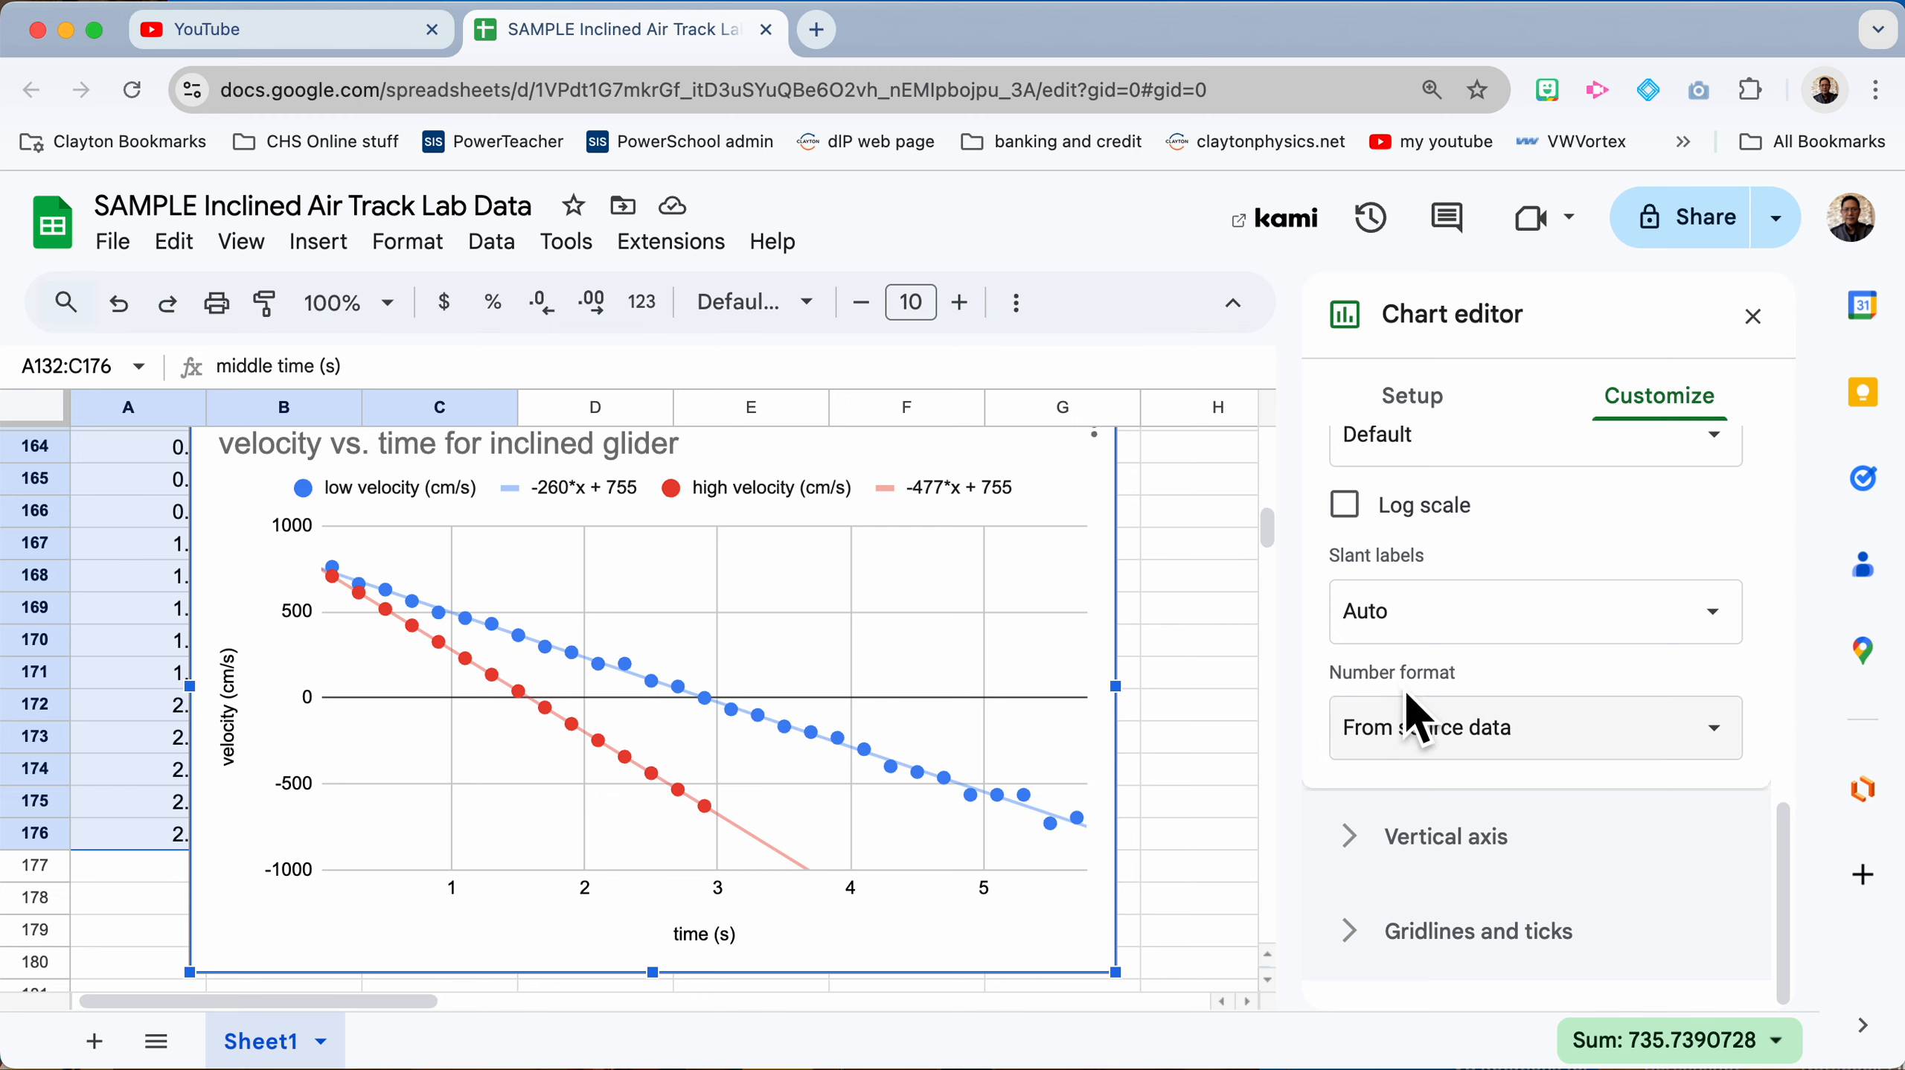
scroll(1402, 716, up, 4)
scroll(1396, 680, up, 5)
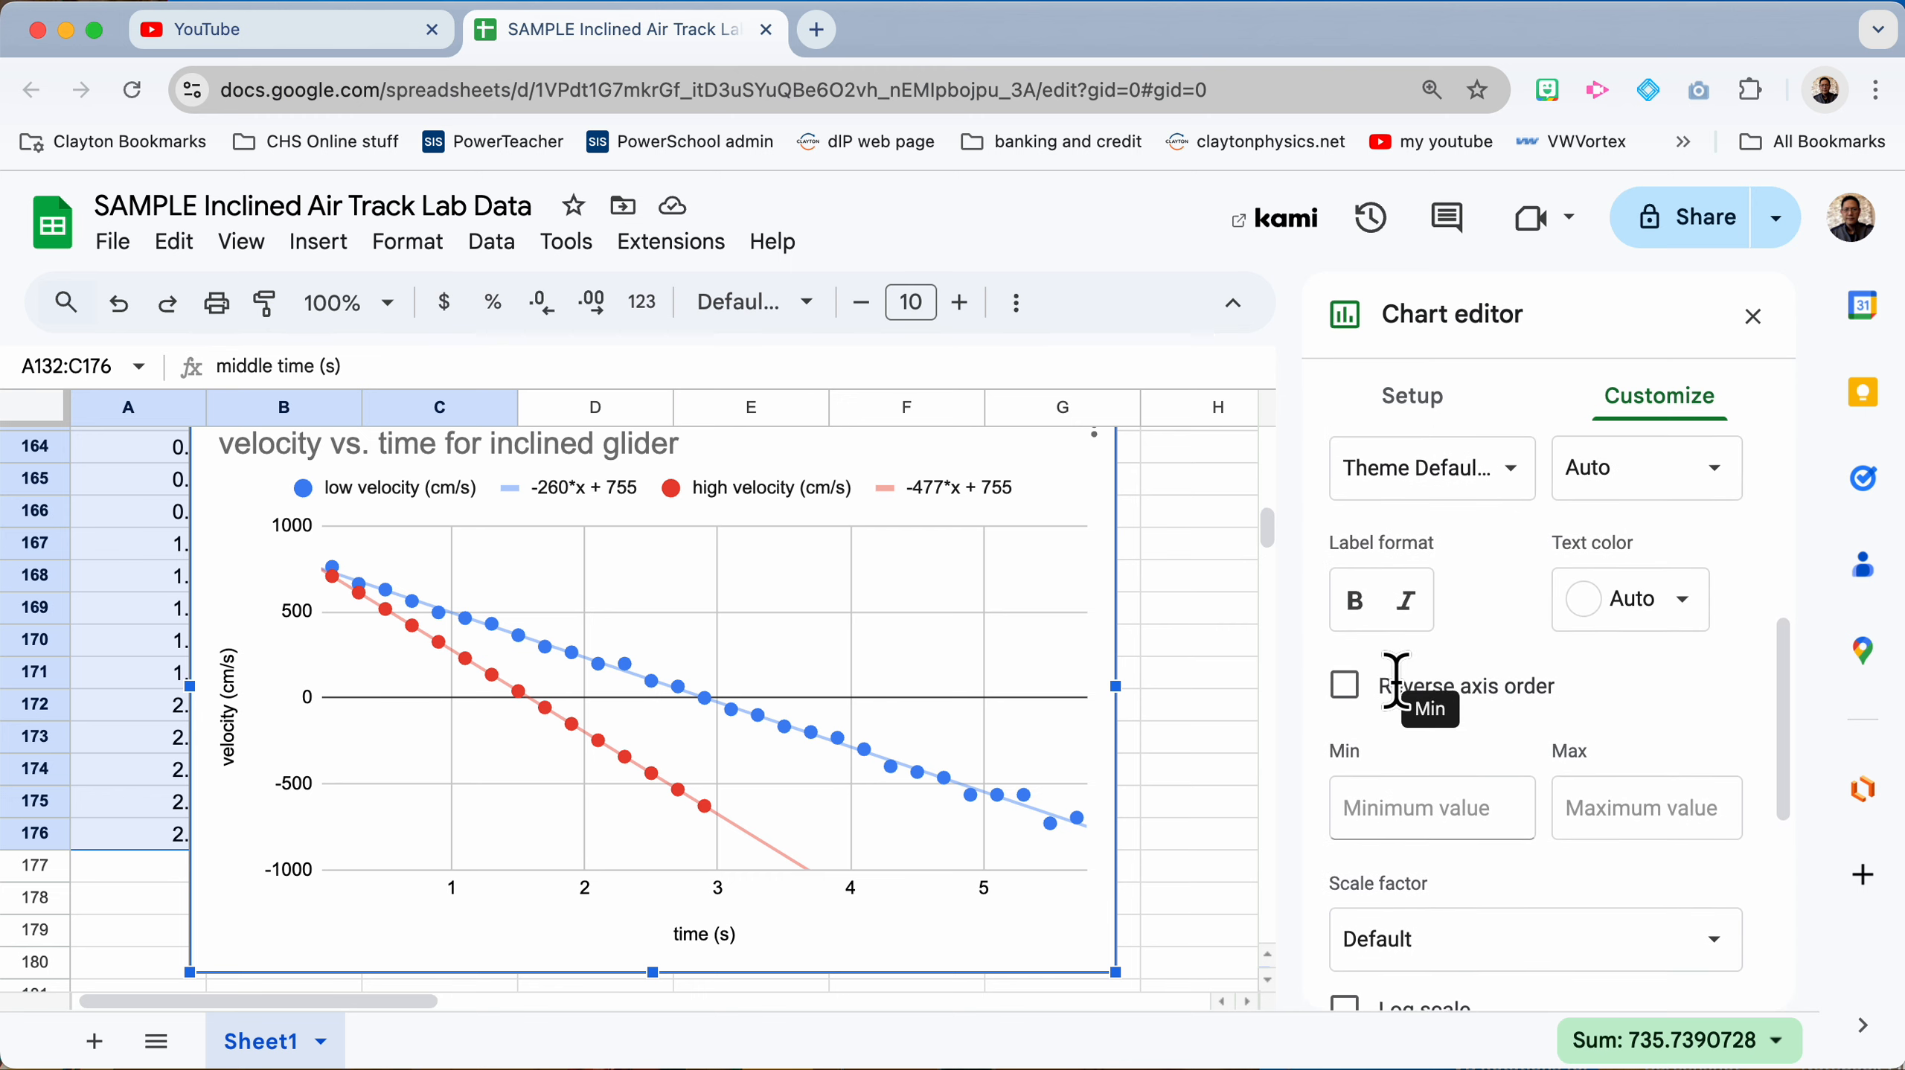
click(1356, 550)
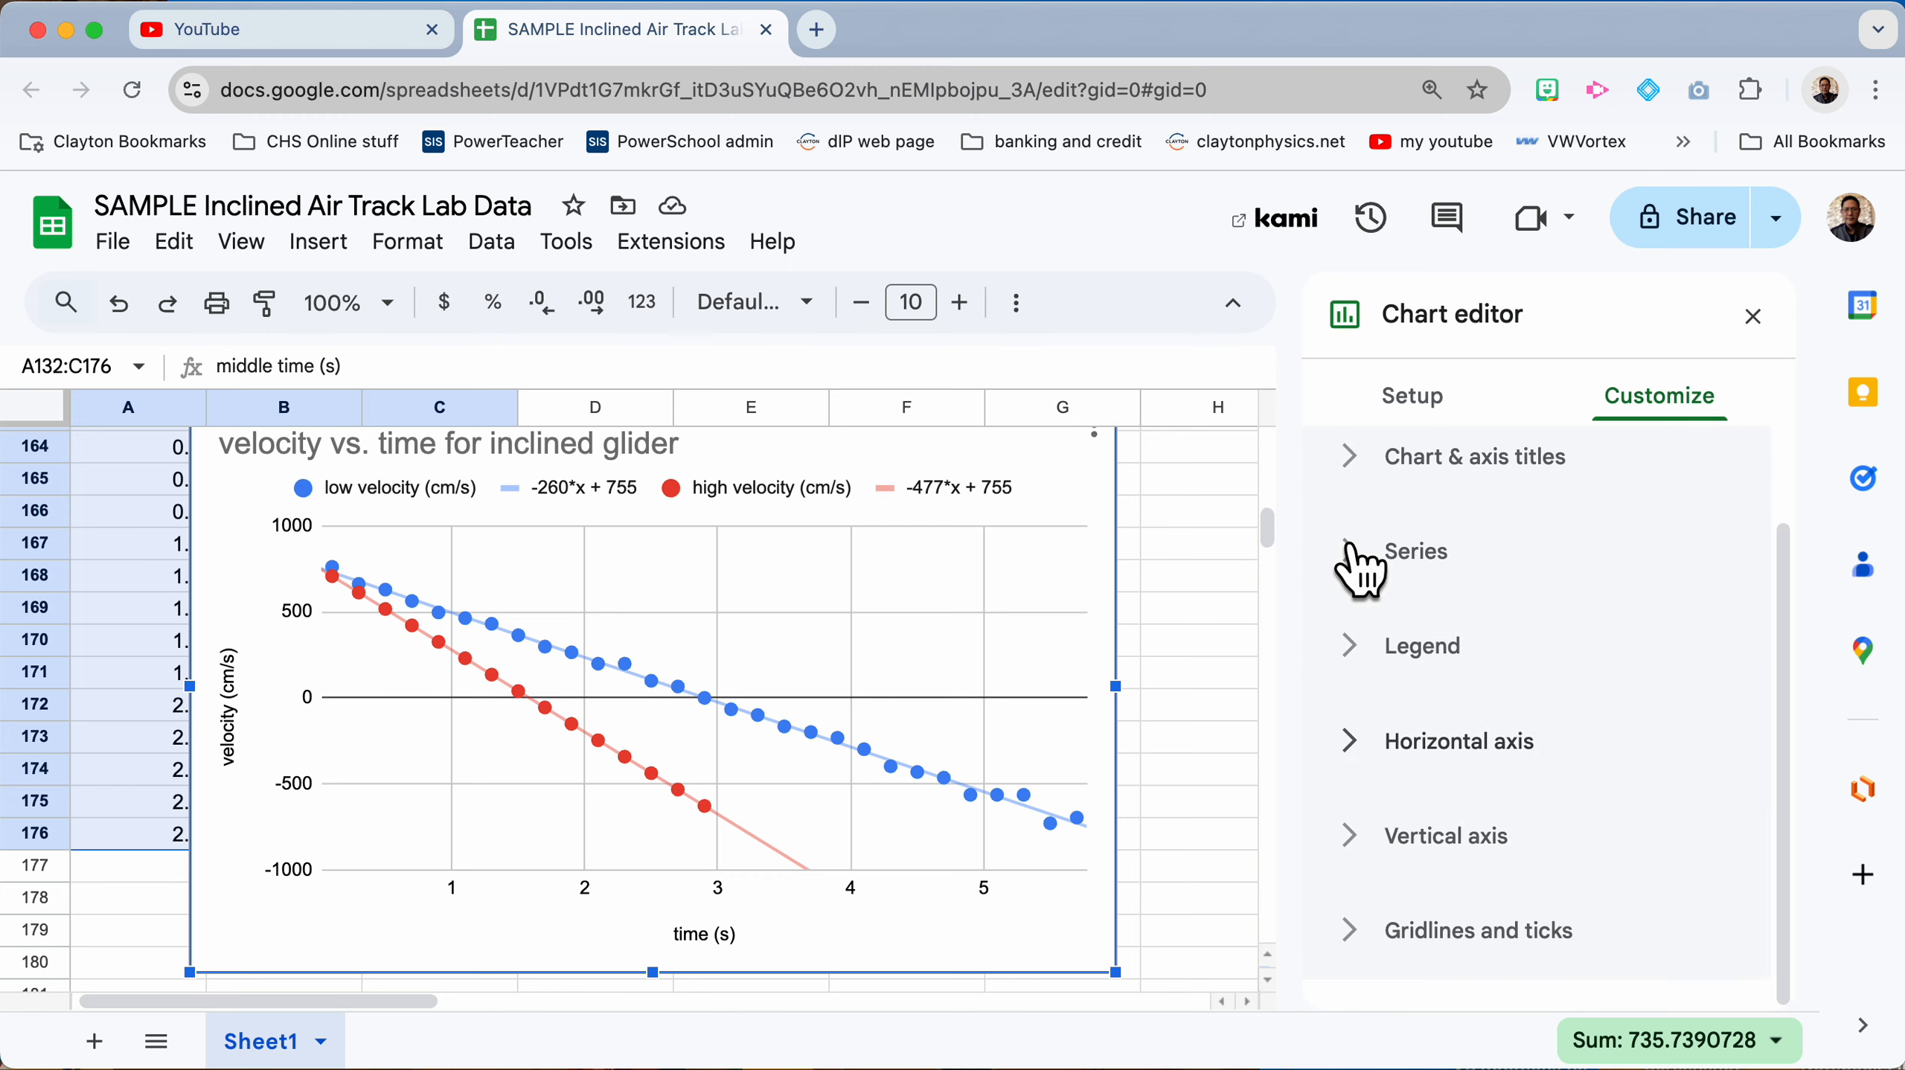
click(1376, 739)
scroll(1362, 744, down, 2)
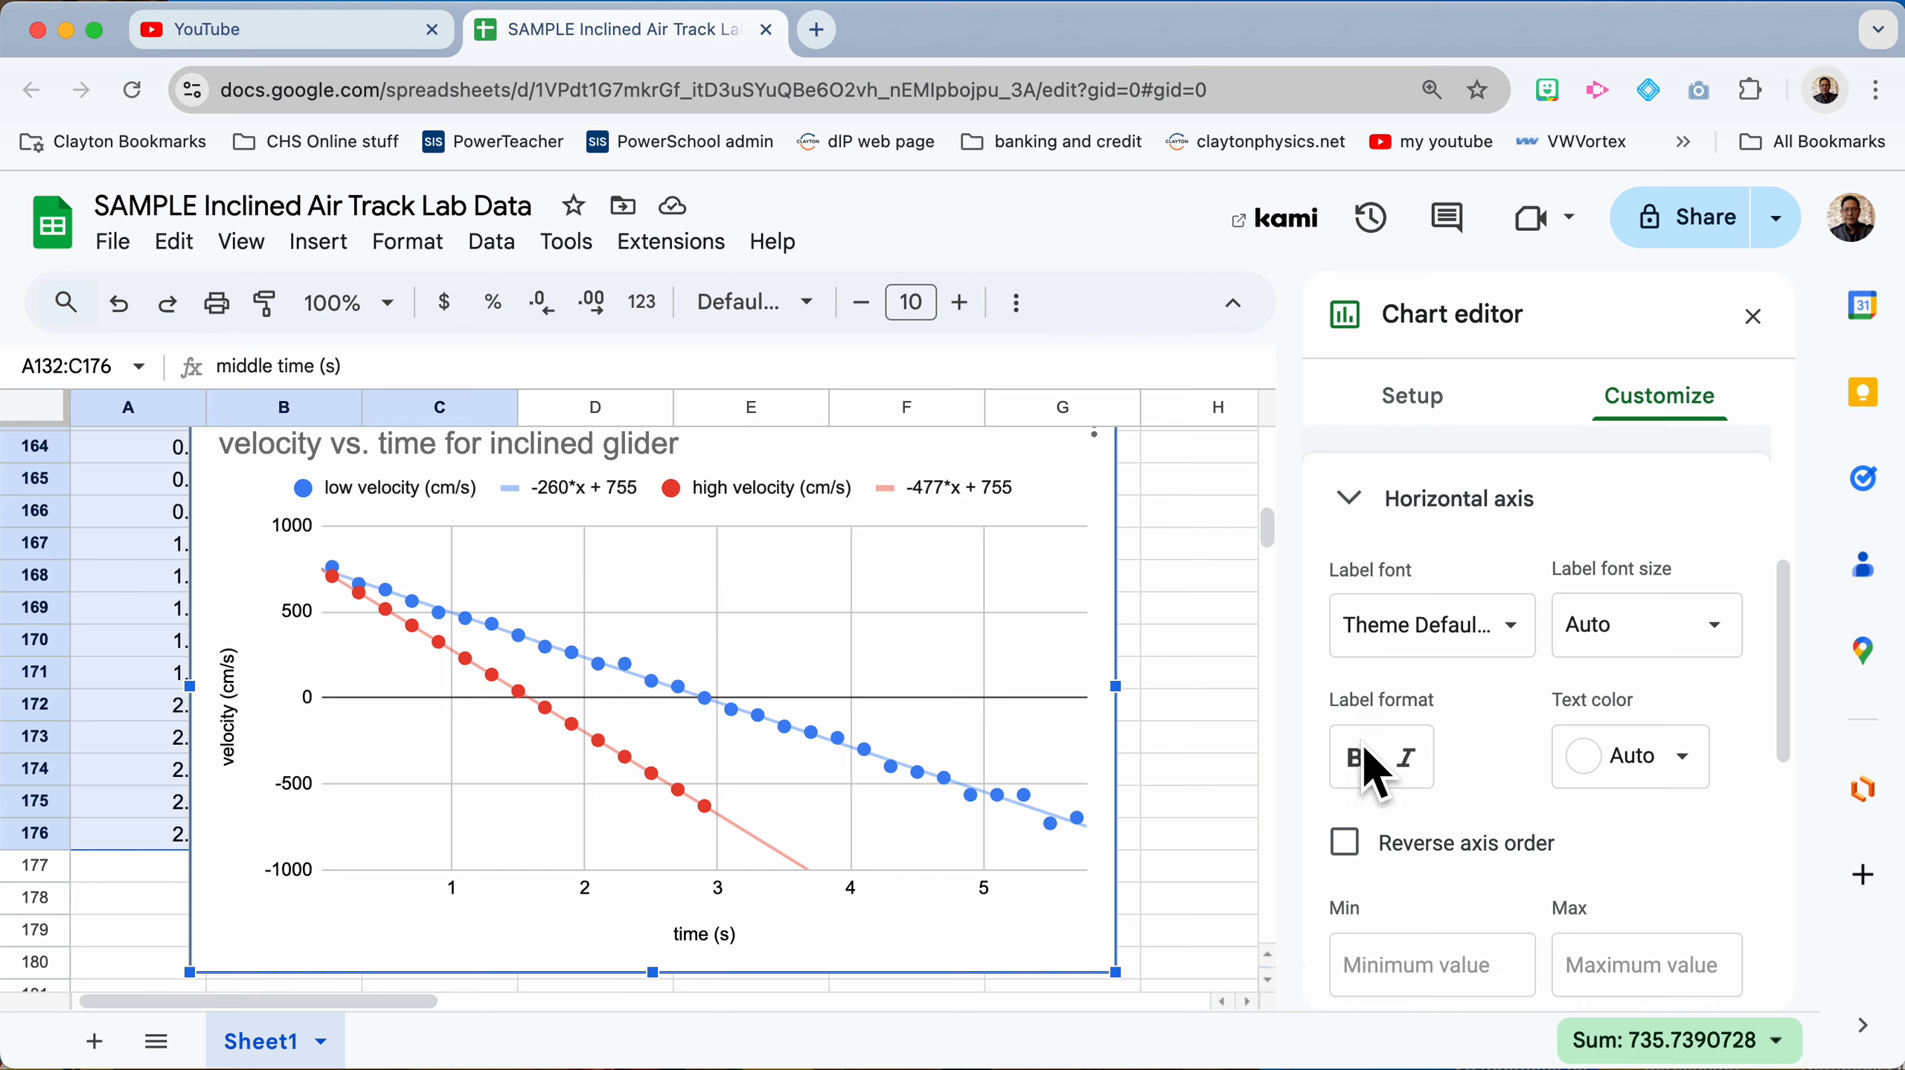
click(1380, 889)
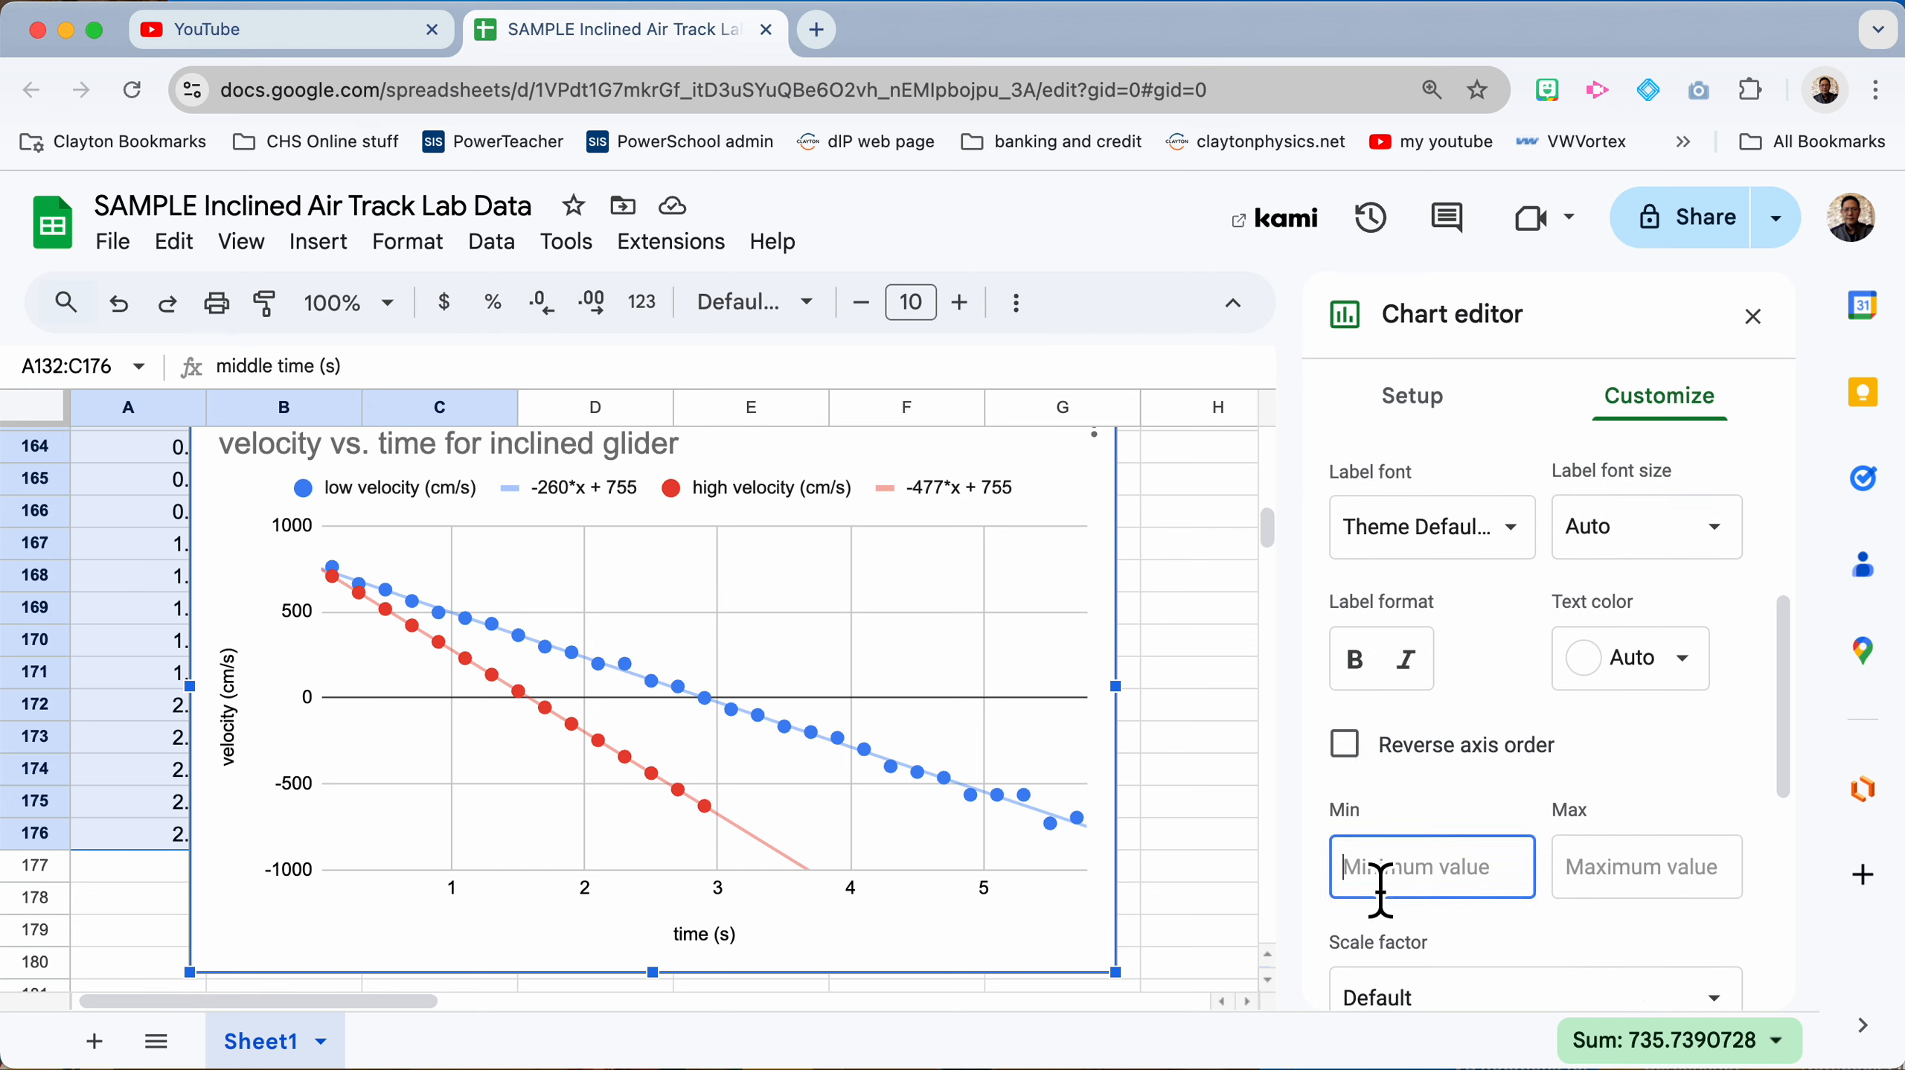
text(0)
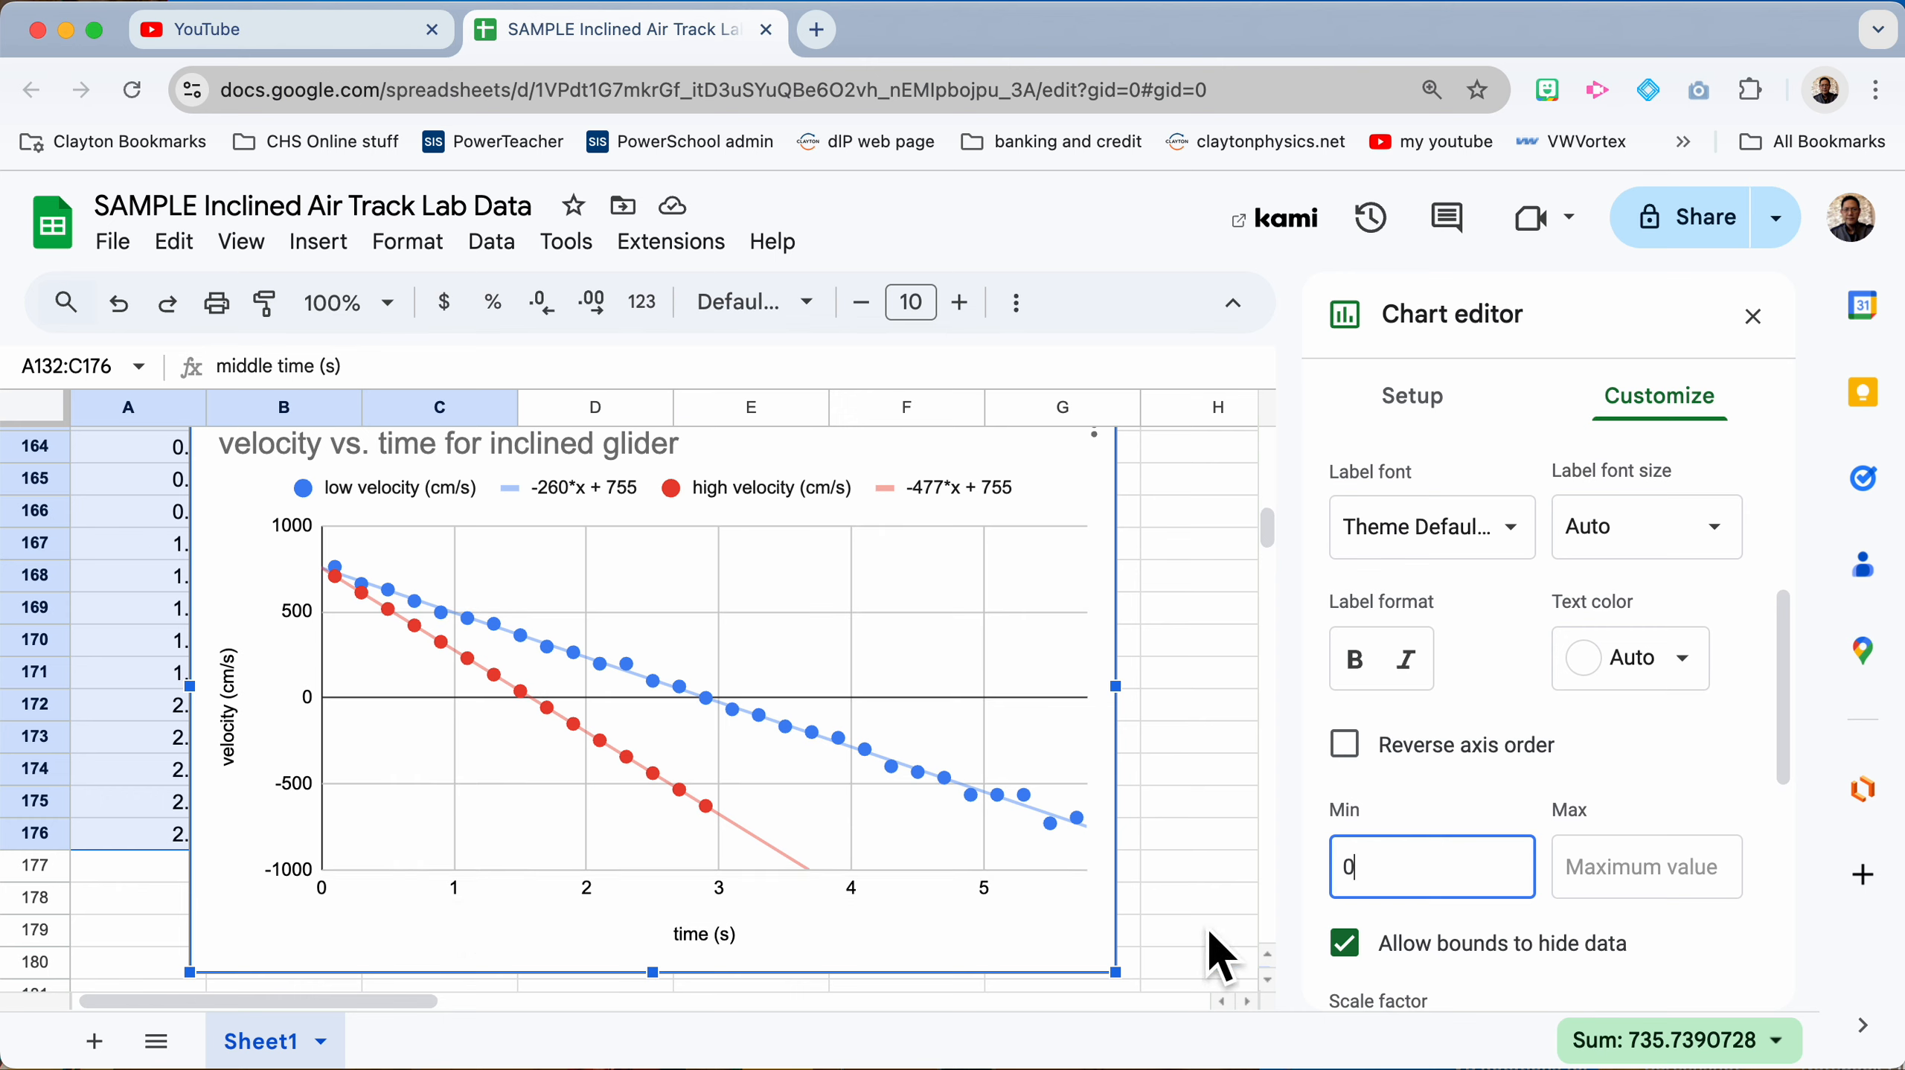
Step: Close the chart editor and move the velocity chart beside the data table, over columns E to J
scroll(1701, 986, down, 5)
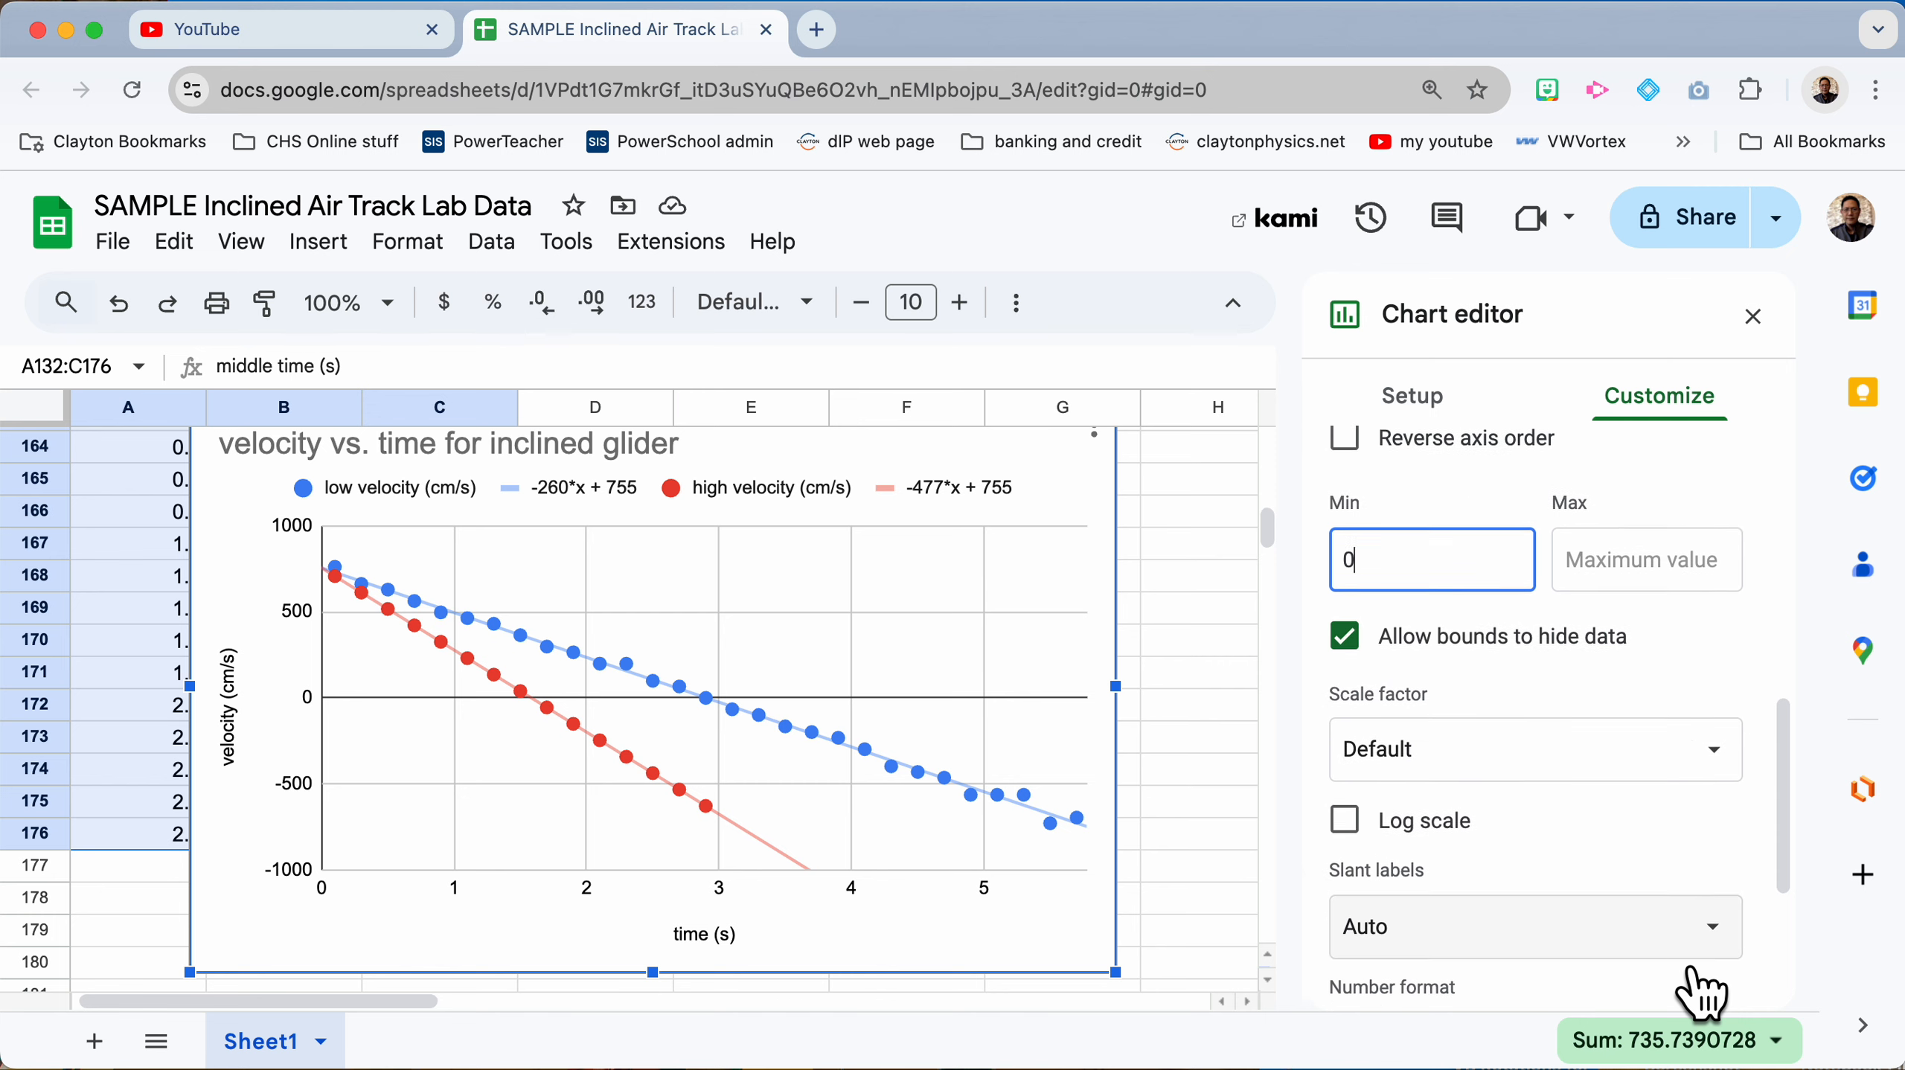
scroll(1701, 986, down, 5)
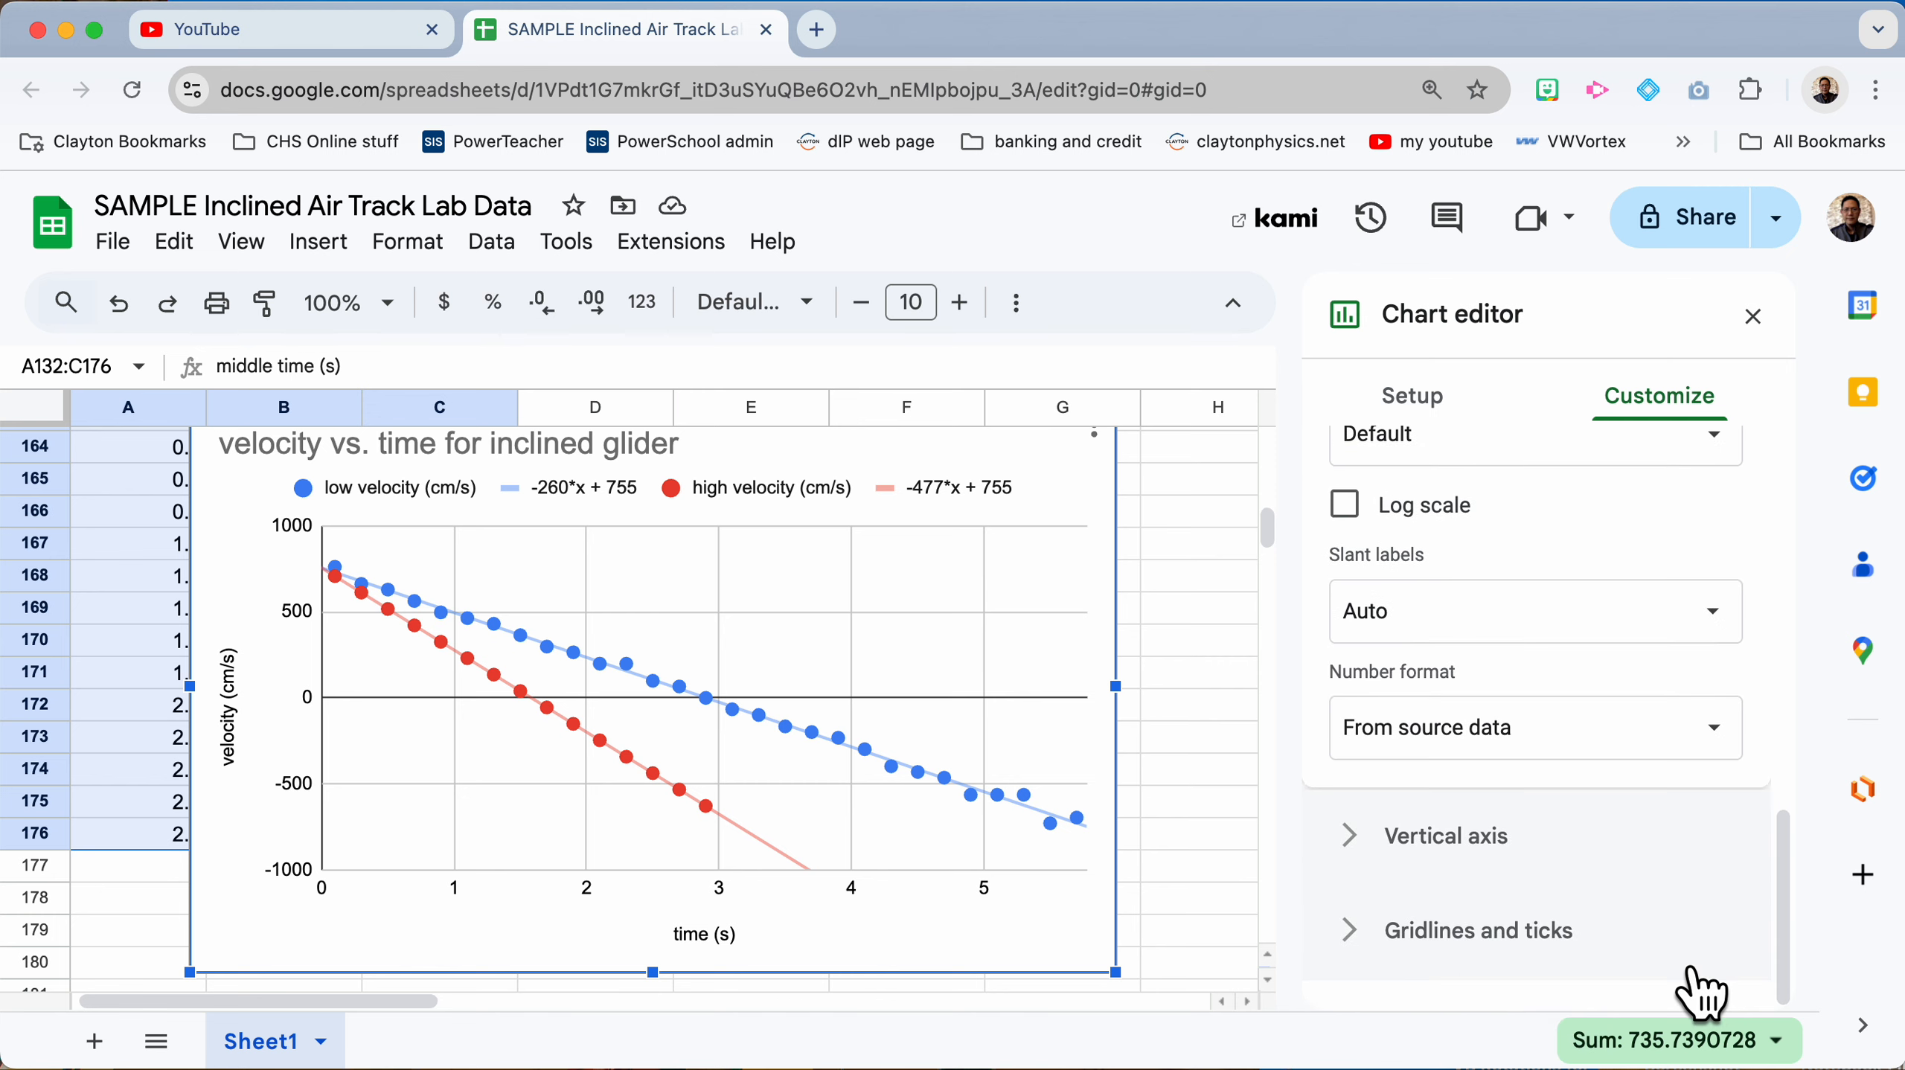
click(1753, 318)
click(801, 646)
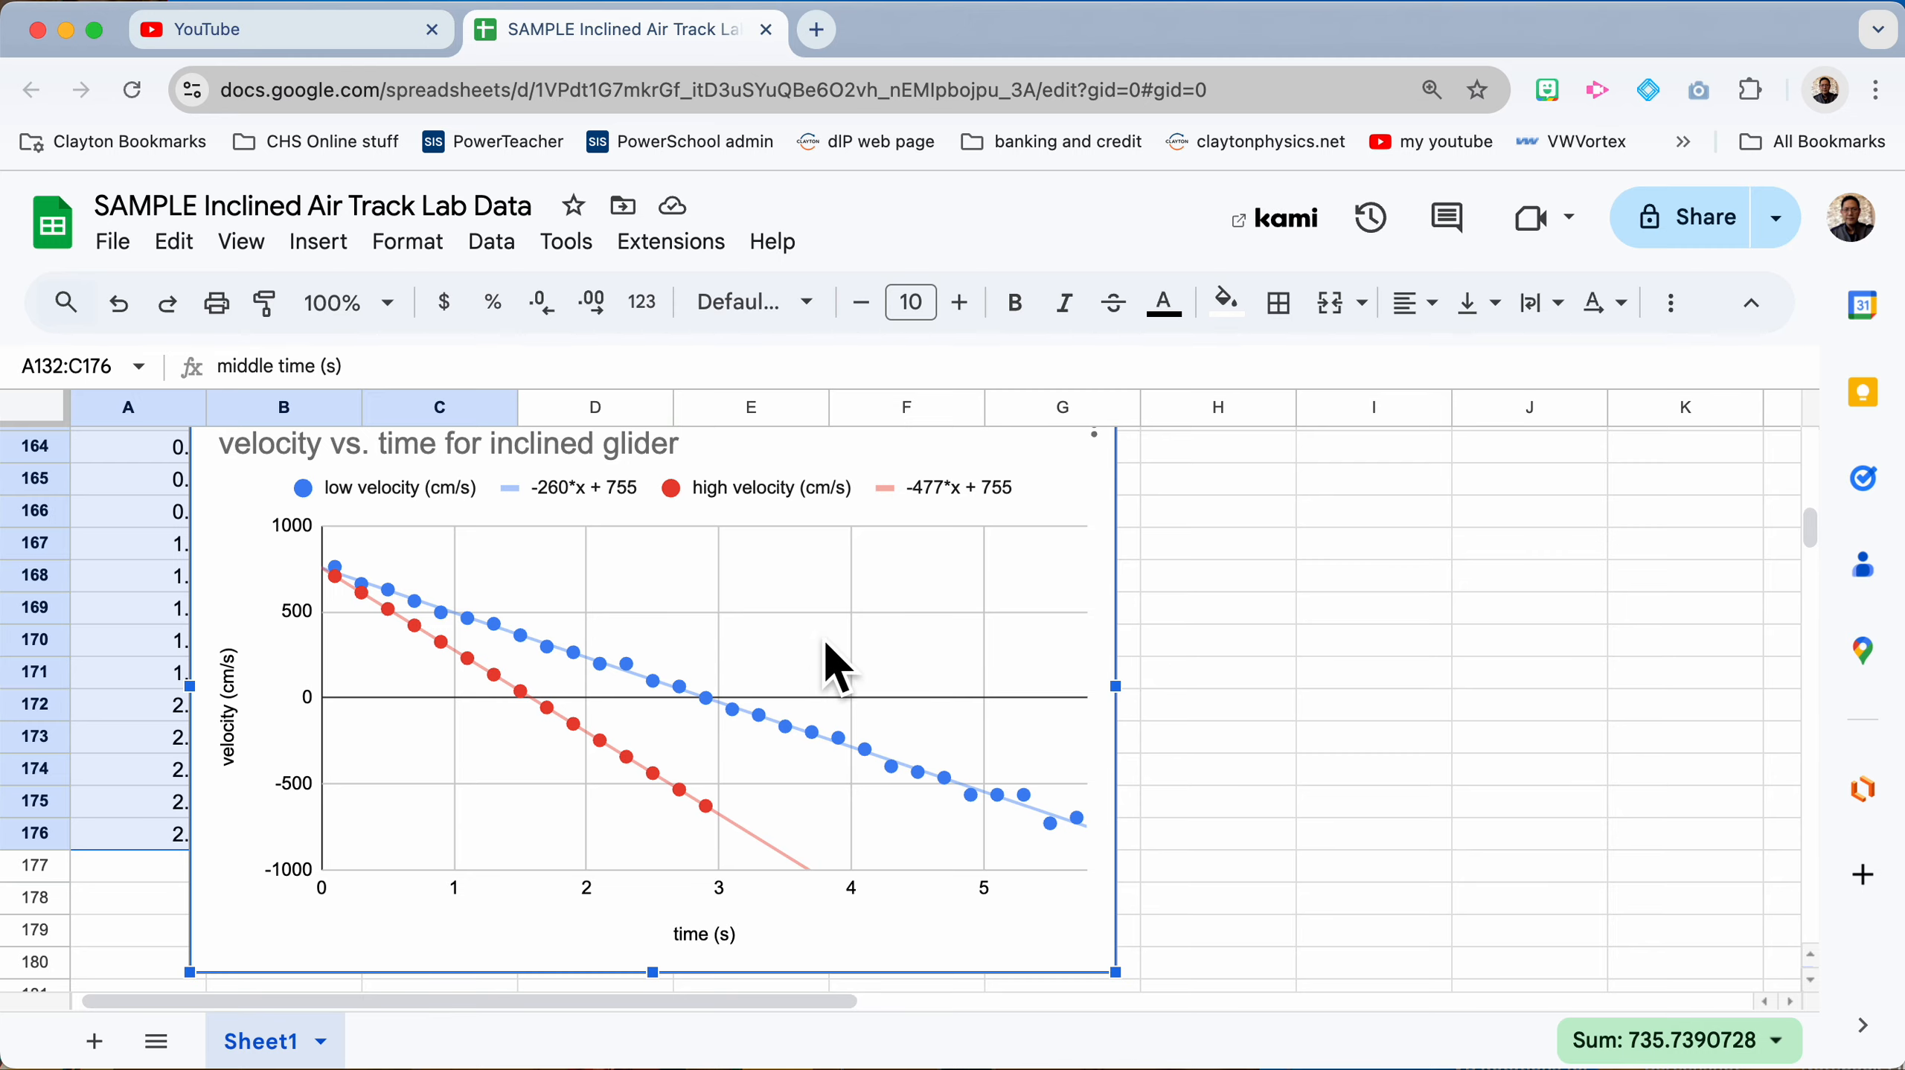
drag(837, 633, 1313, 506)
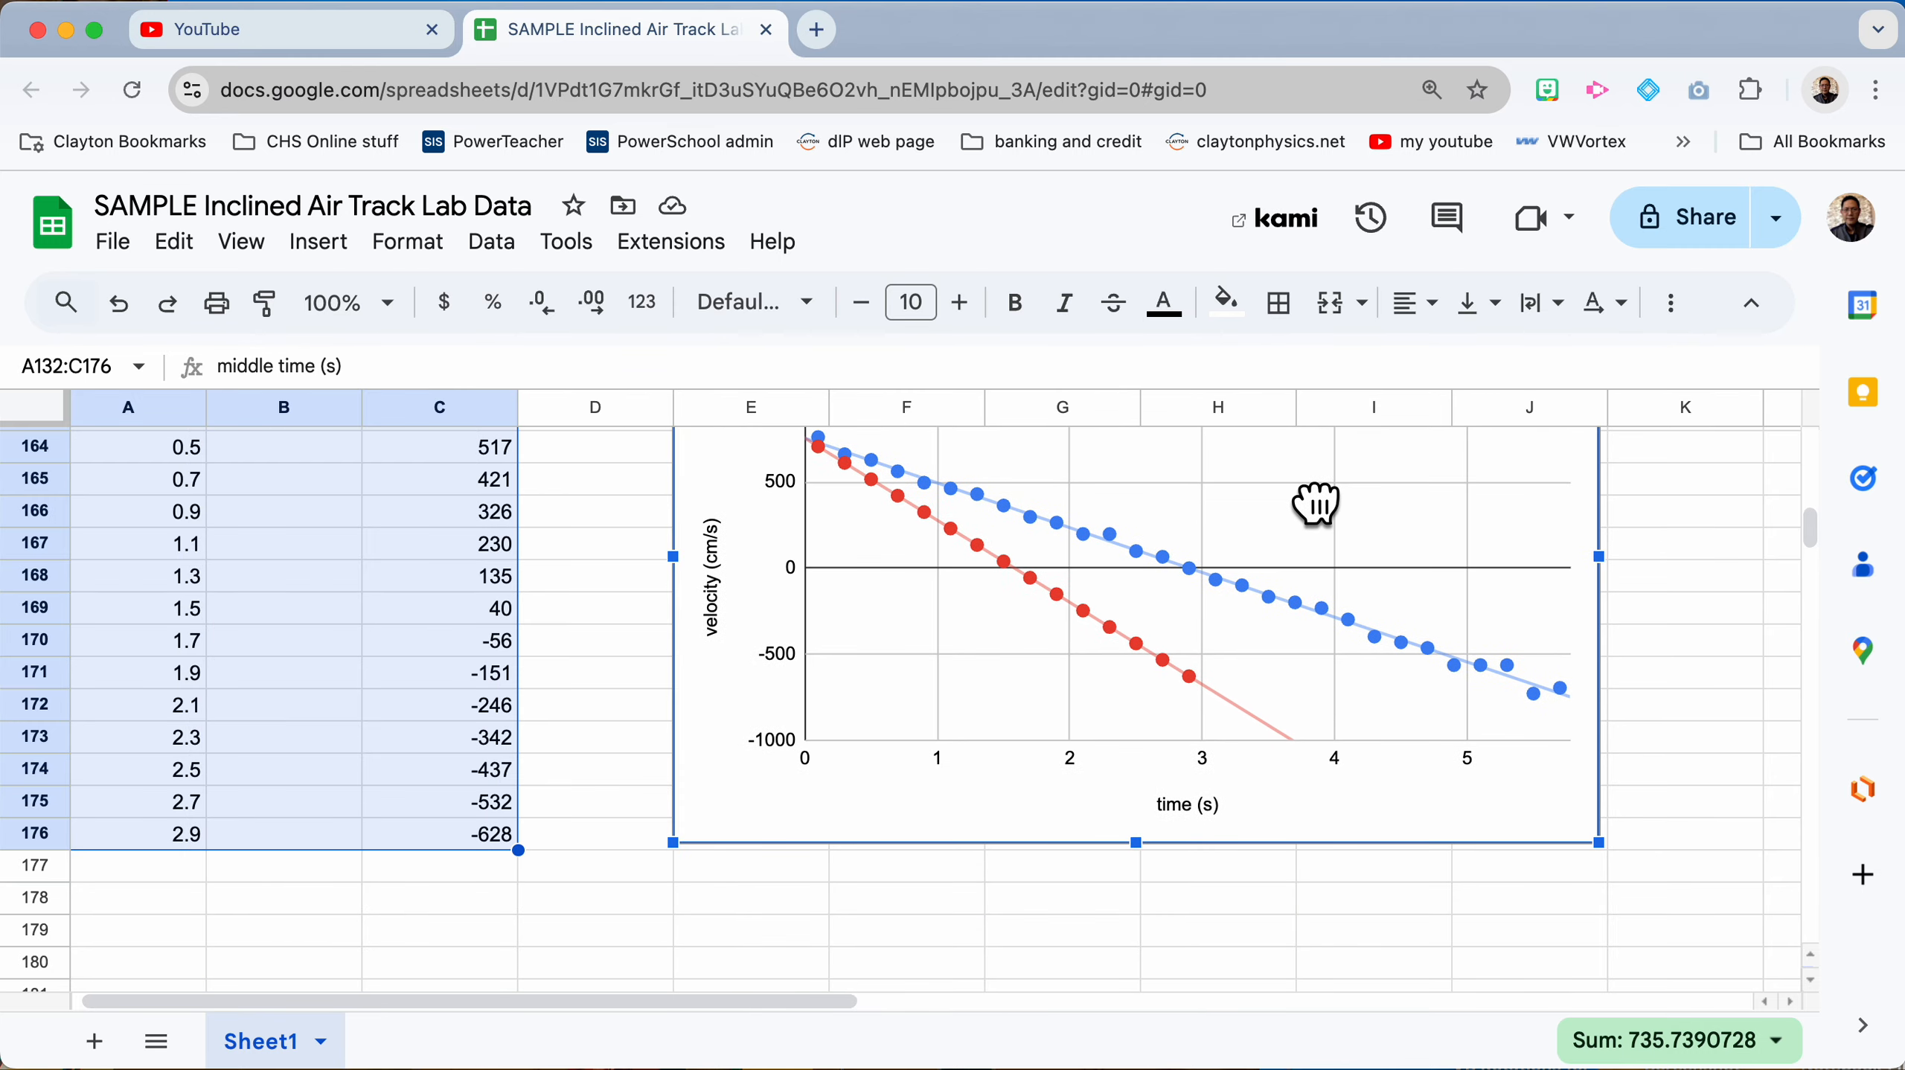
double_click(596, 634)
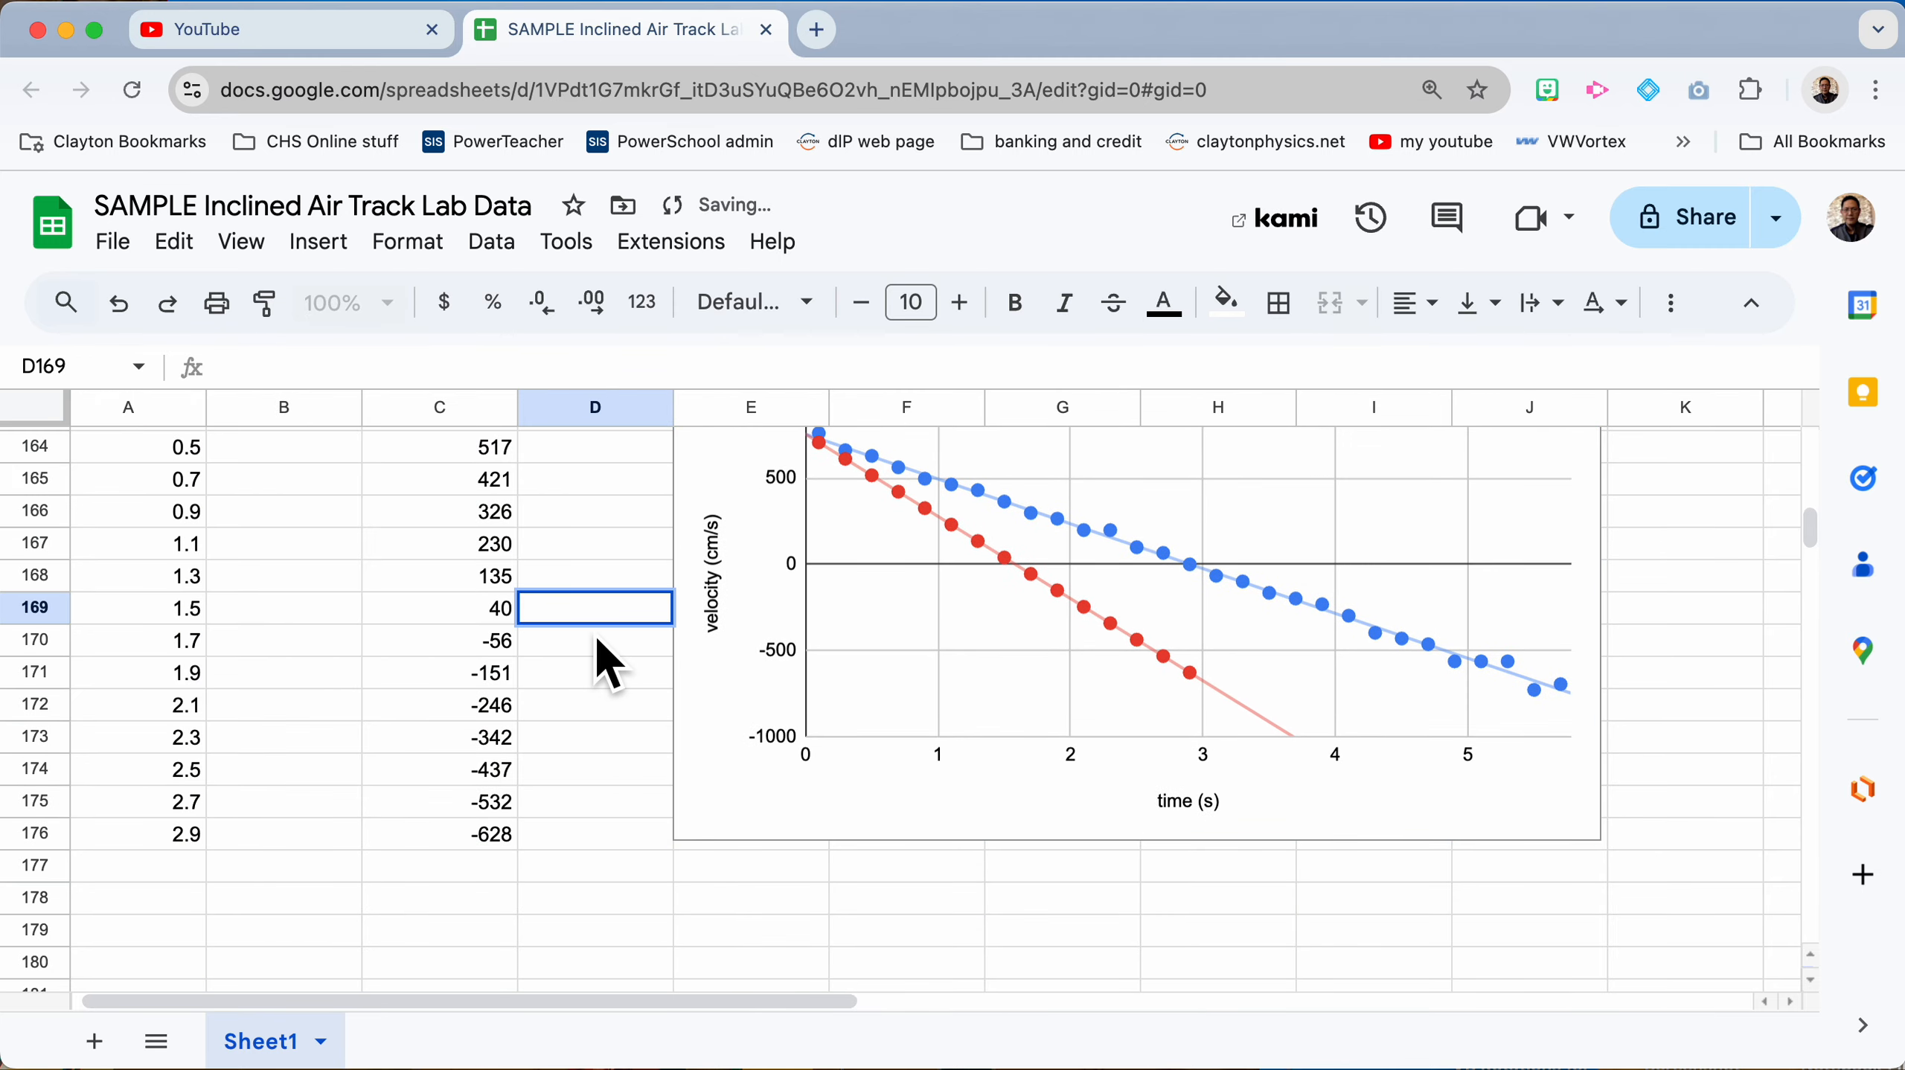
click(595, 705)
Step: Return to the beginning of the sheet and review the columns of the low incline data table
scroll(585, 712, up, 15)
scroll(583, 693, up, 20)
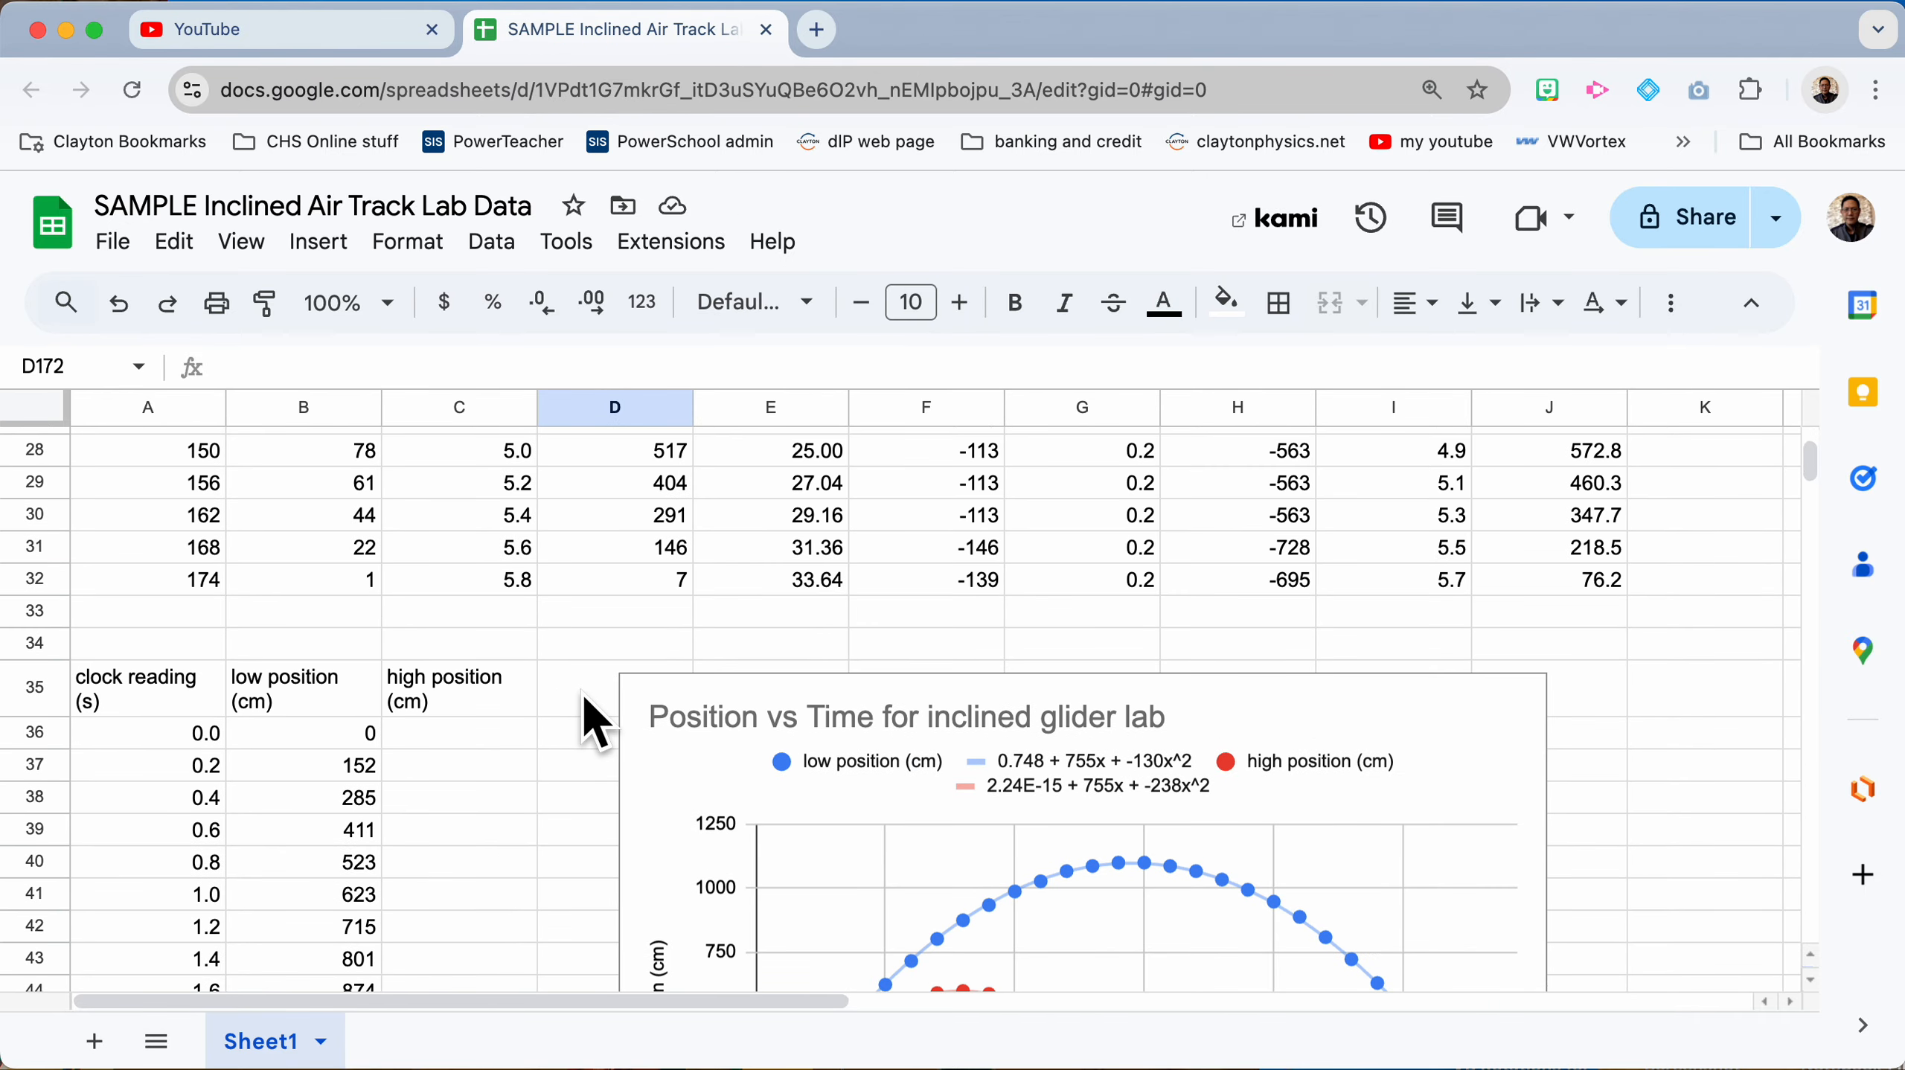
scroll(582, 692, up, 7)
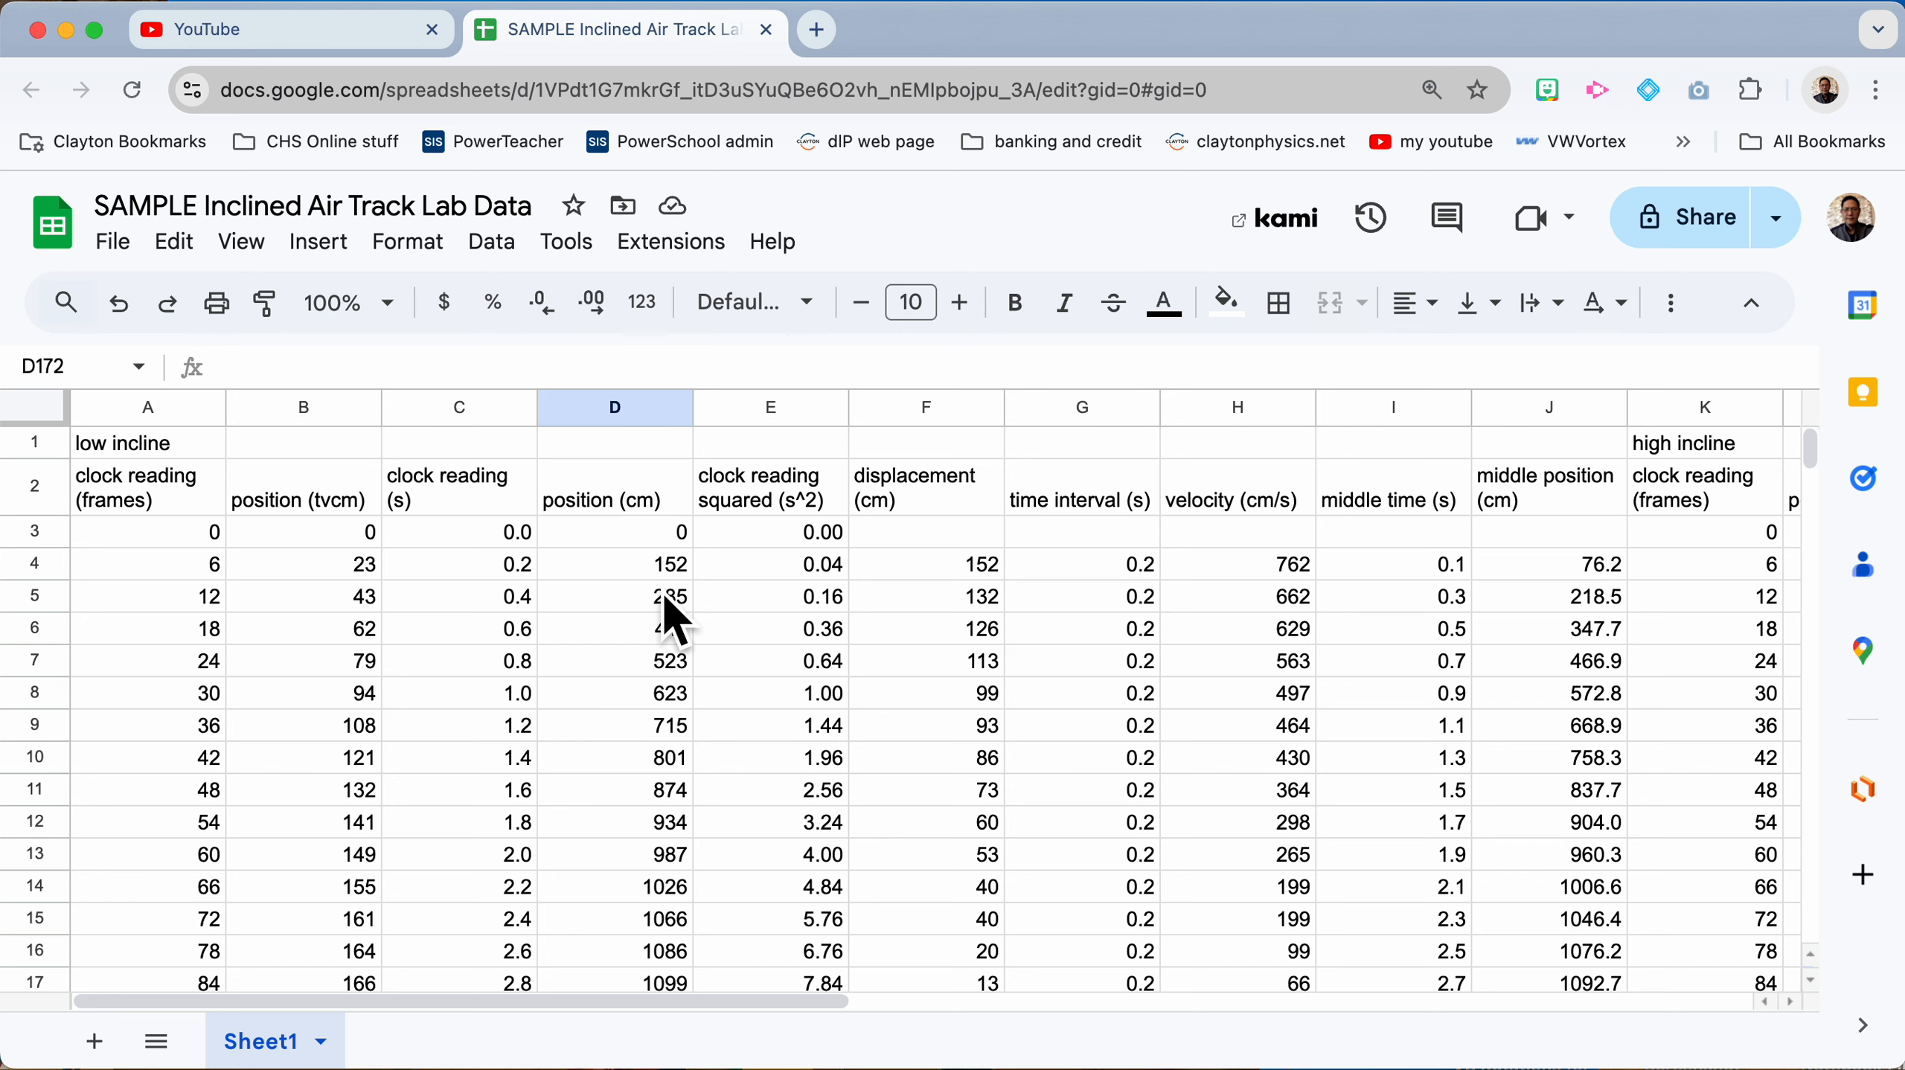
scroll(674, 619, right, 2)
scroll(675, 619, left, 2)
scroll(675, 619, right, 1)
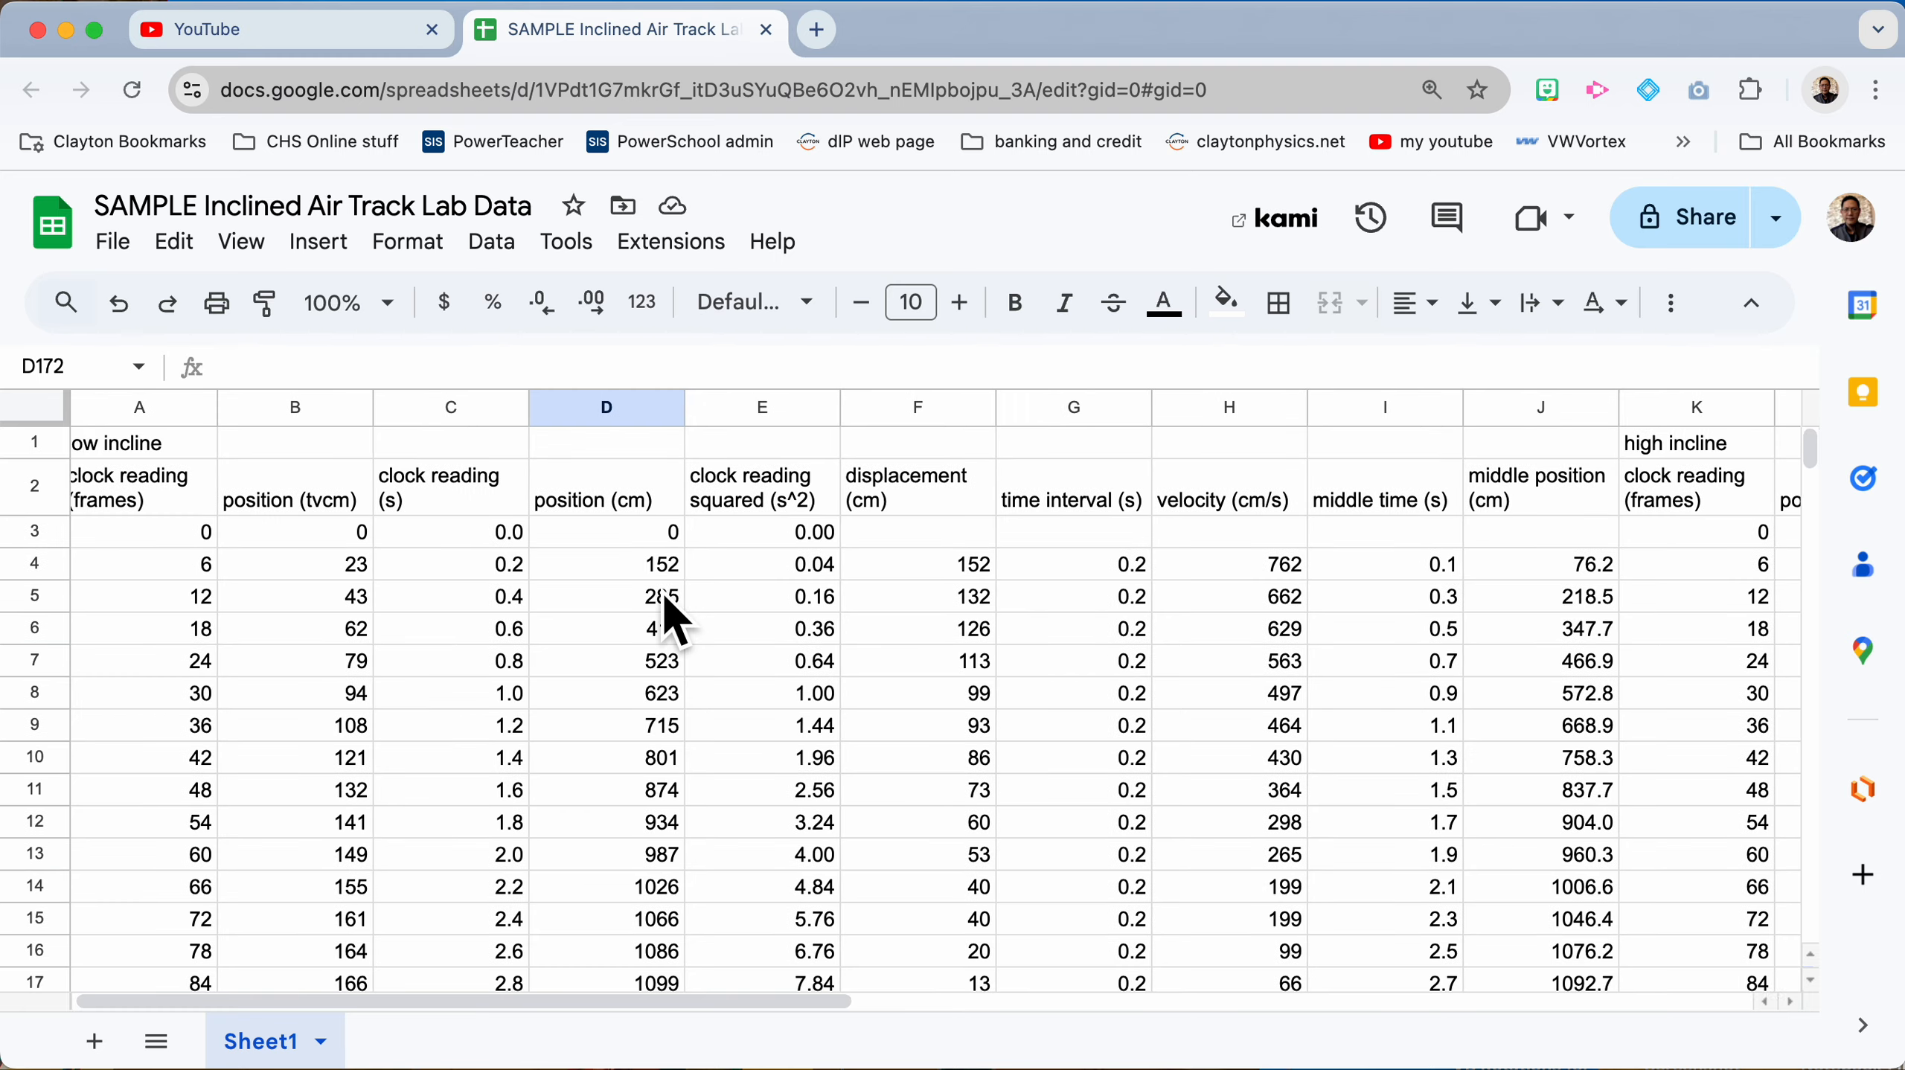
Step: Copy the low incline middle position column including its header, cells J2:J32
scroll(663, 604, right, 3)
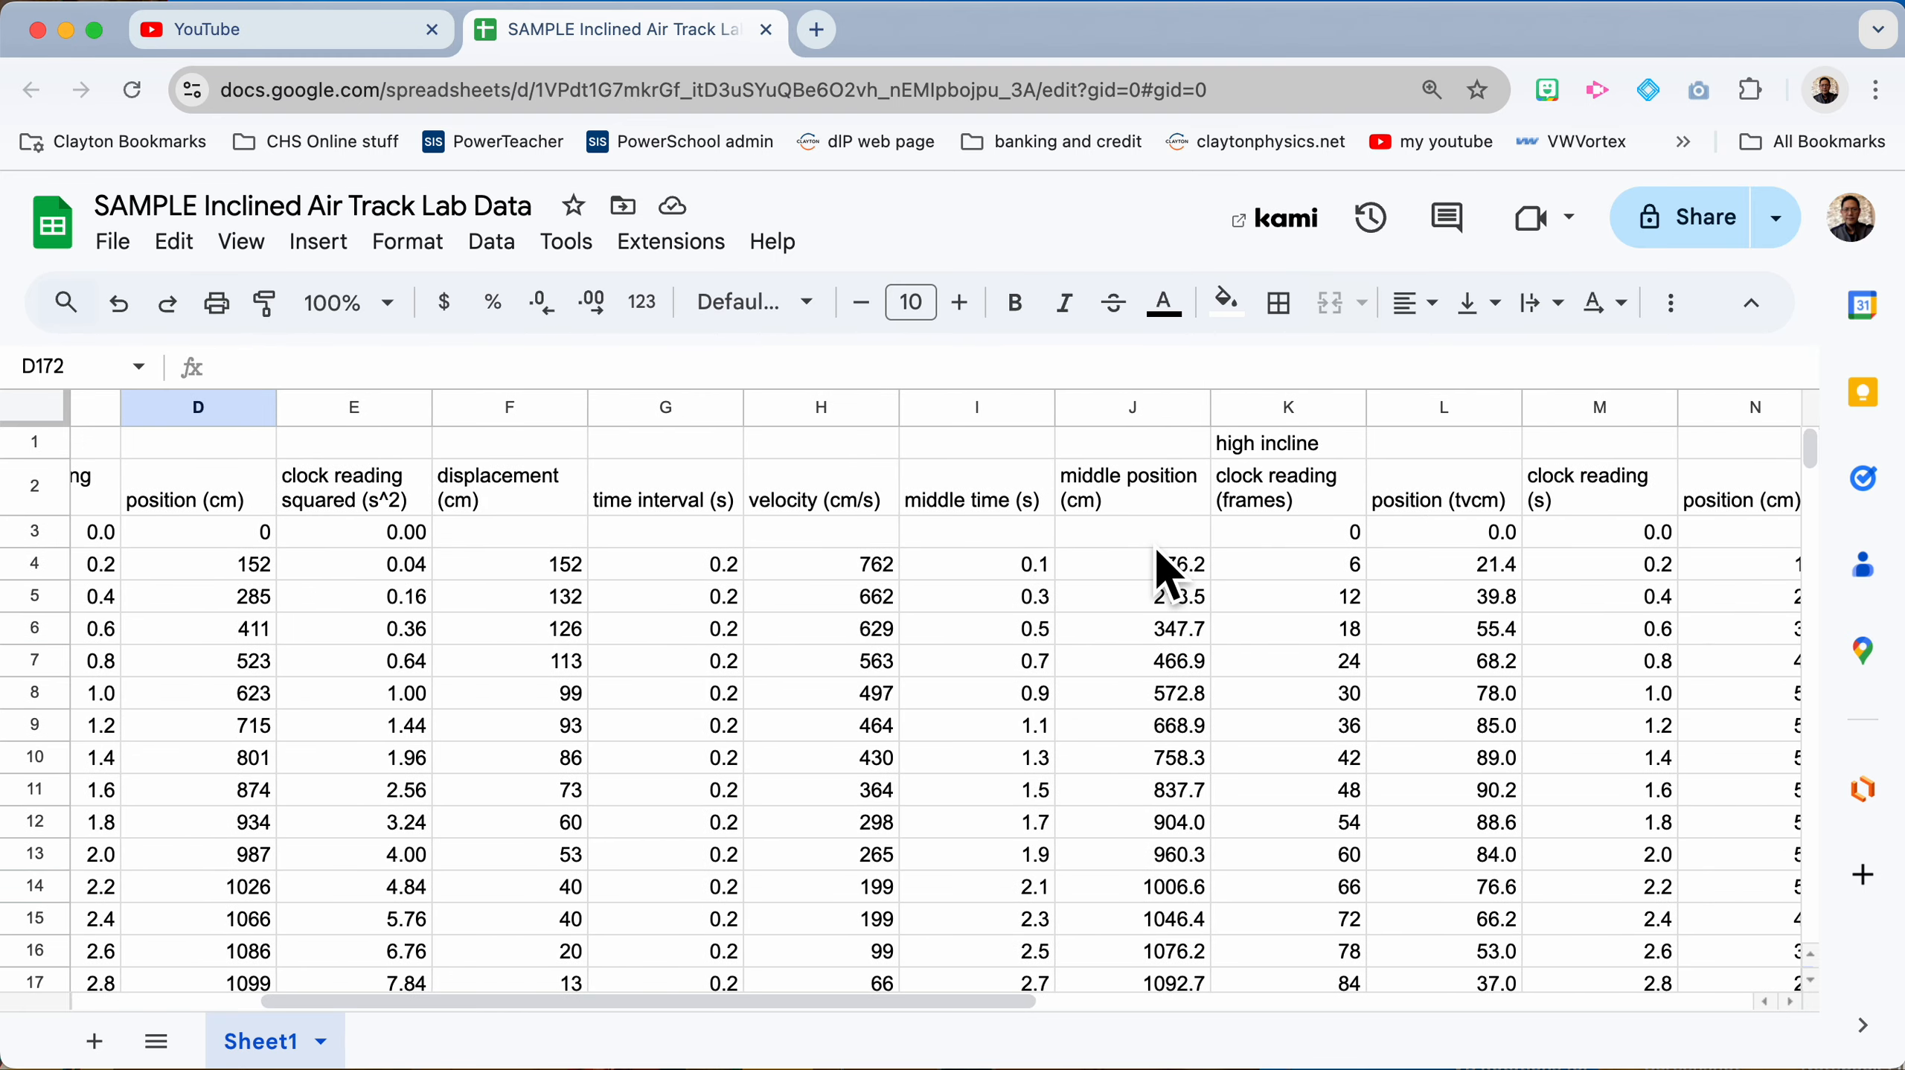
drag(1126, 489, 1152, 723)
scroll(1137, 873, down, 10)
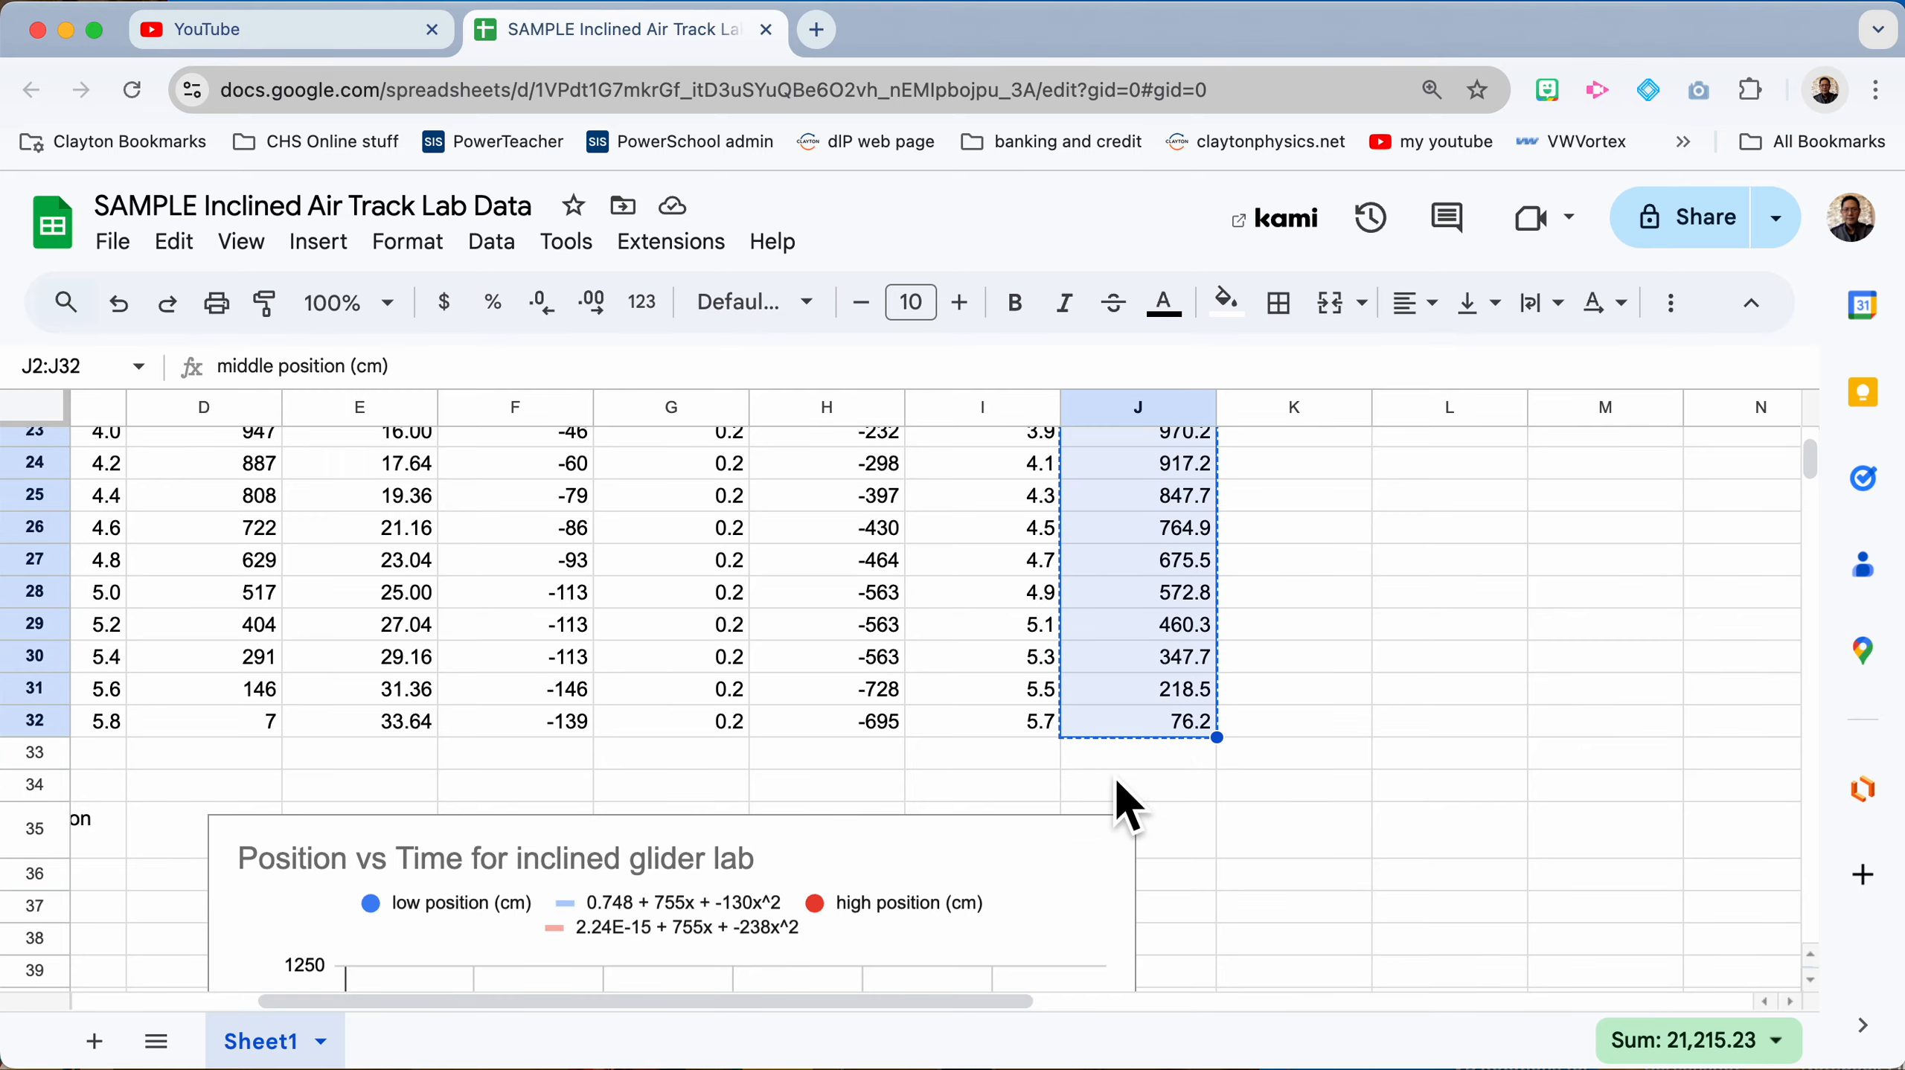
Step: Paste the copied middle position column as values starting at A179, below the velocity data table
scroll(1113, 777, down, 10)
scroll(1112, 778, left, 3)
scroll(1112, 779, down, 20)
scroll(1112, 779, left, 2)
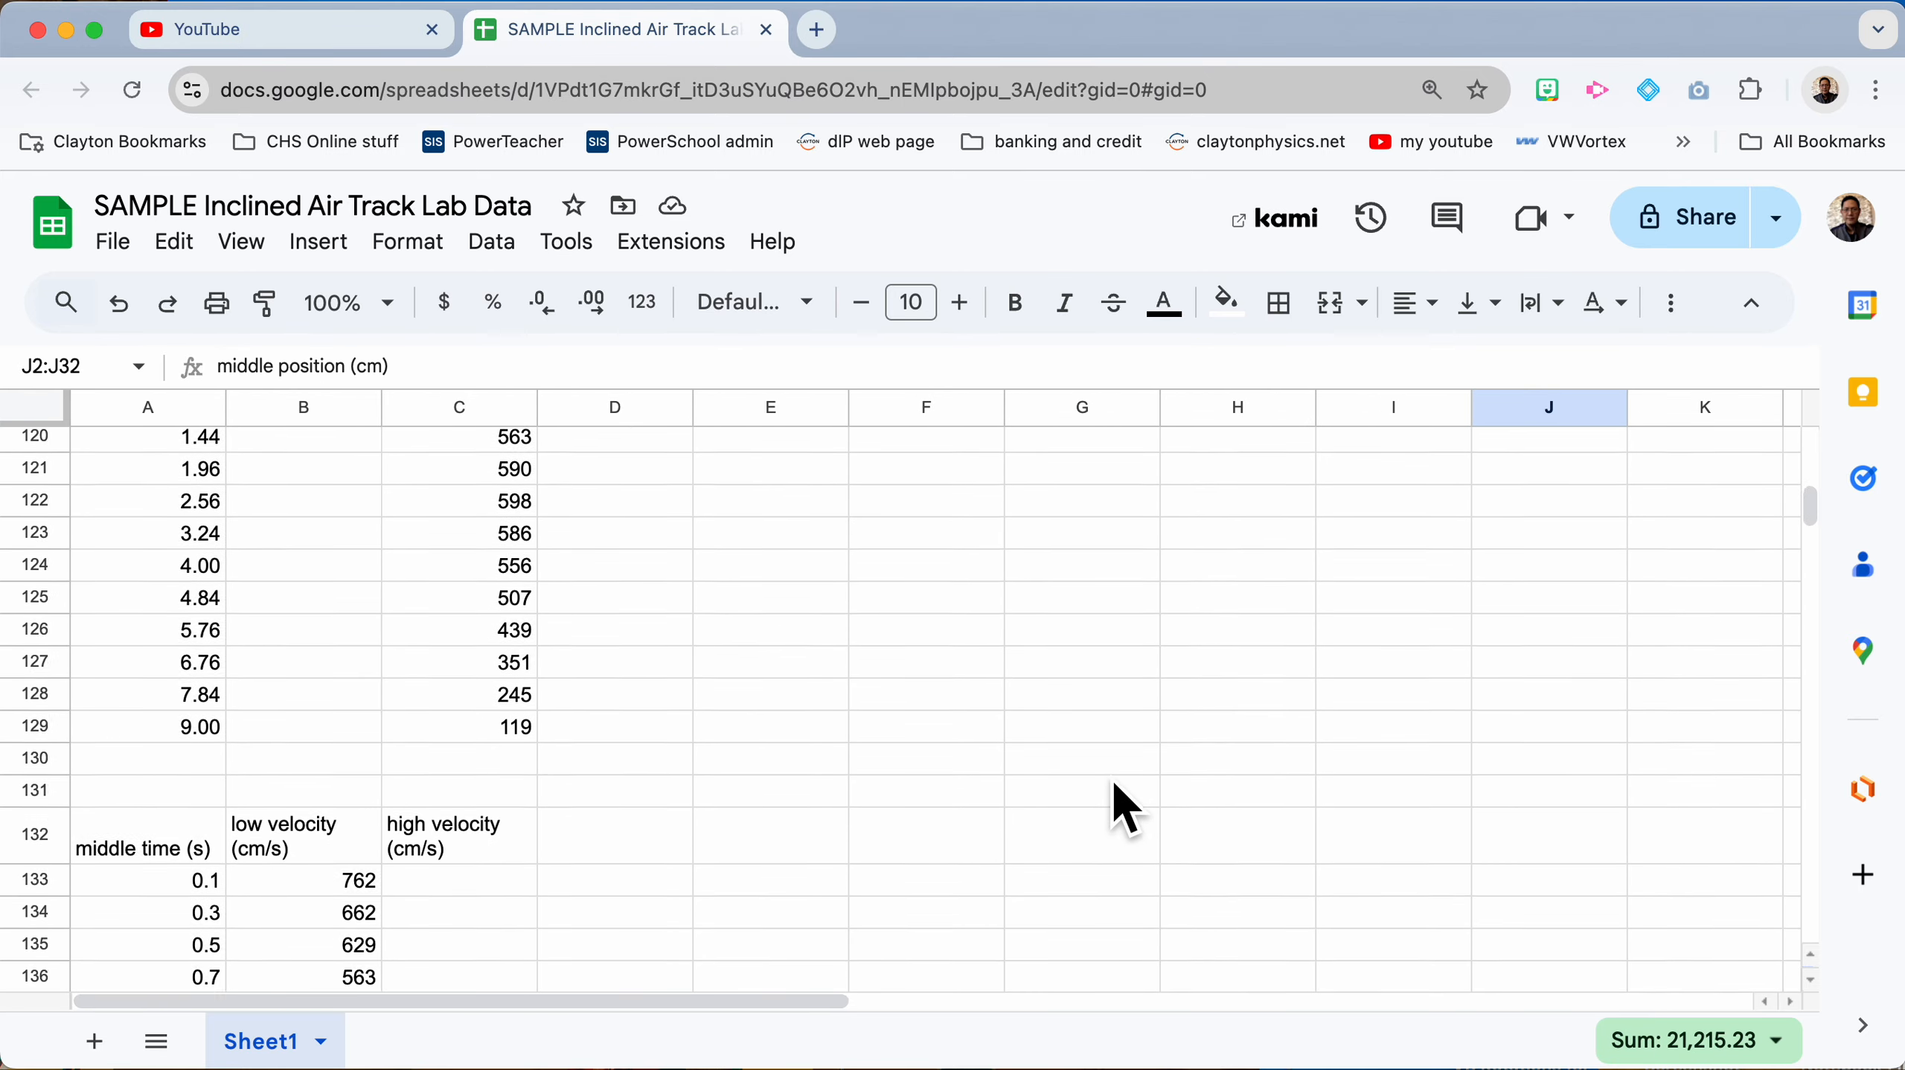
scroll(1111, 778, down, 2)
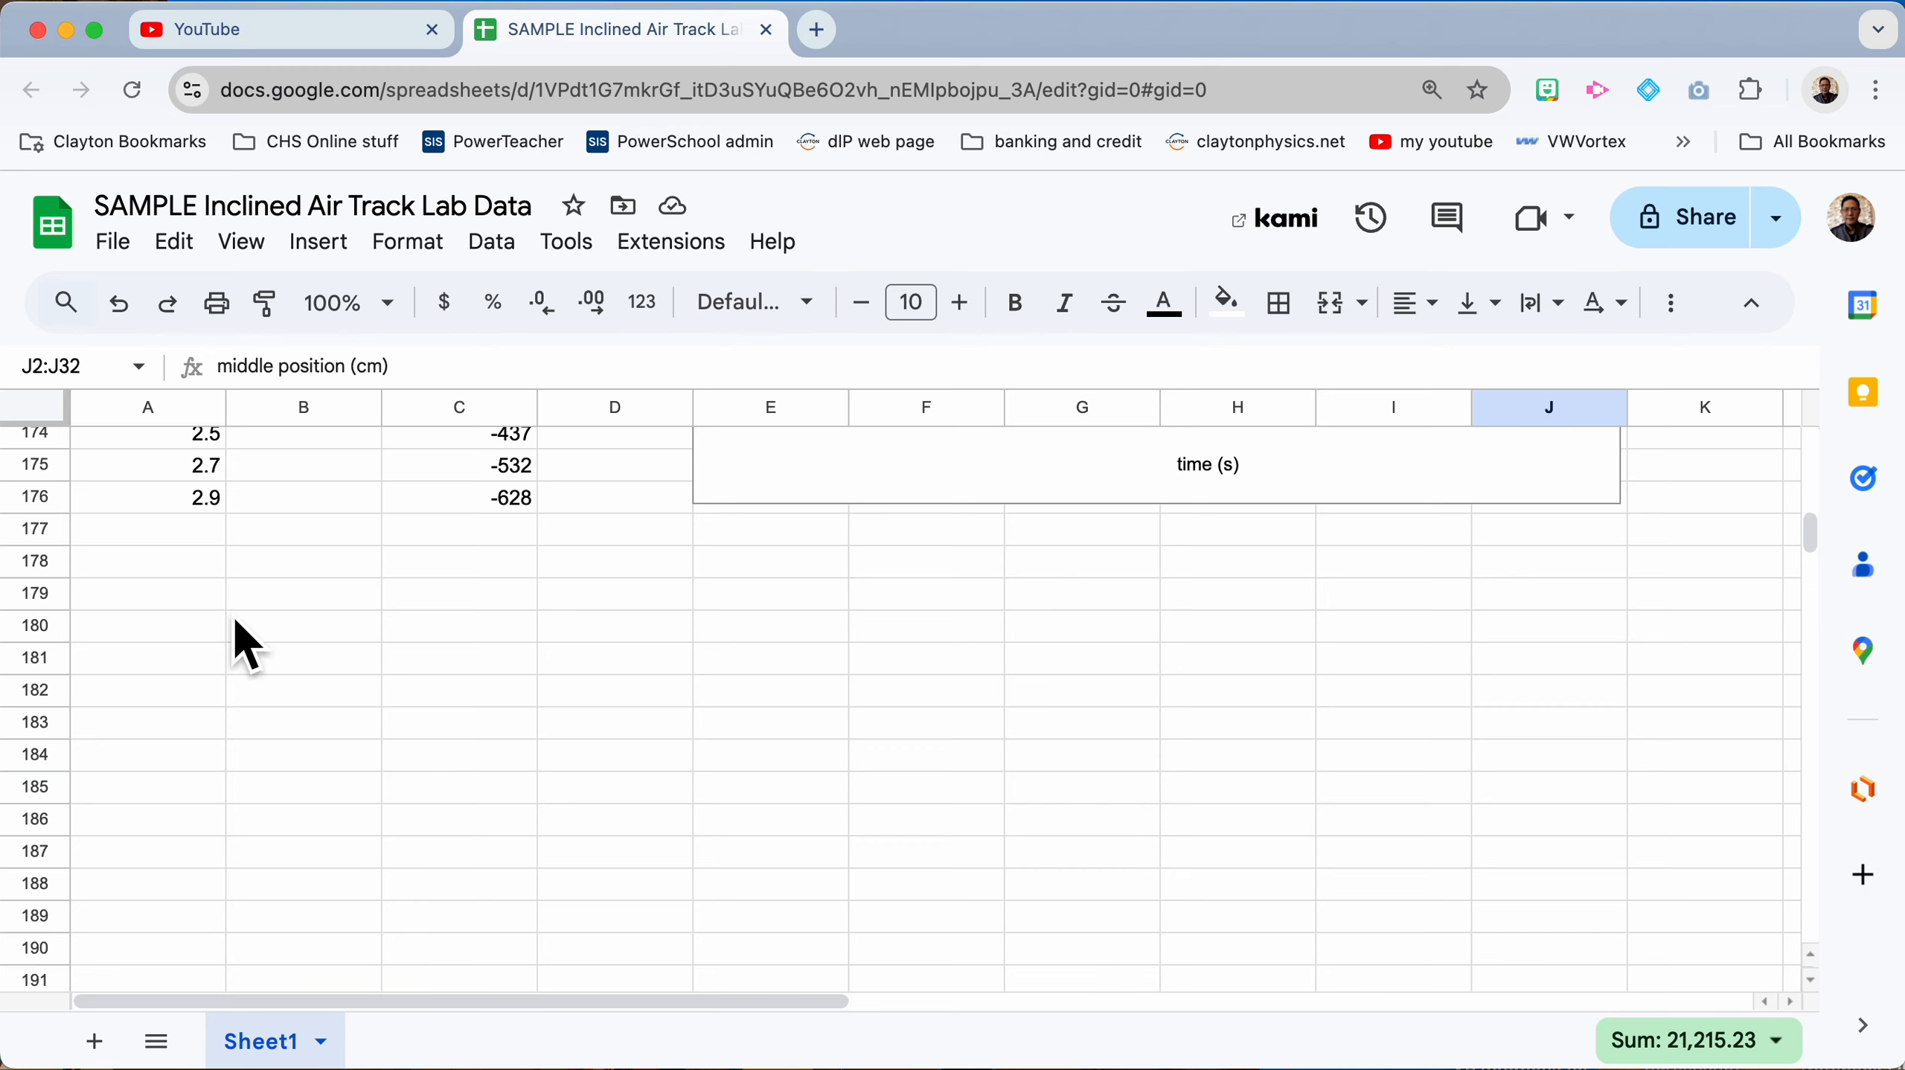
click(209, 602)
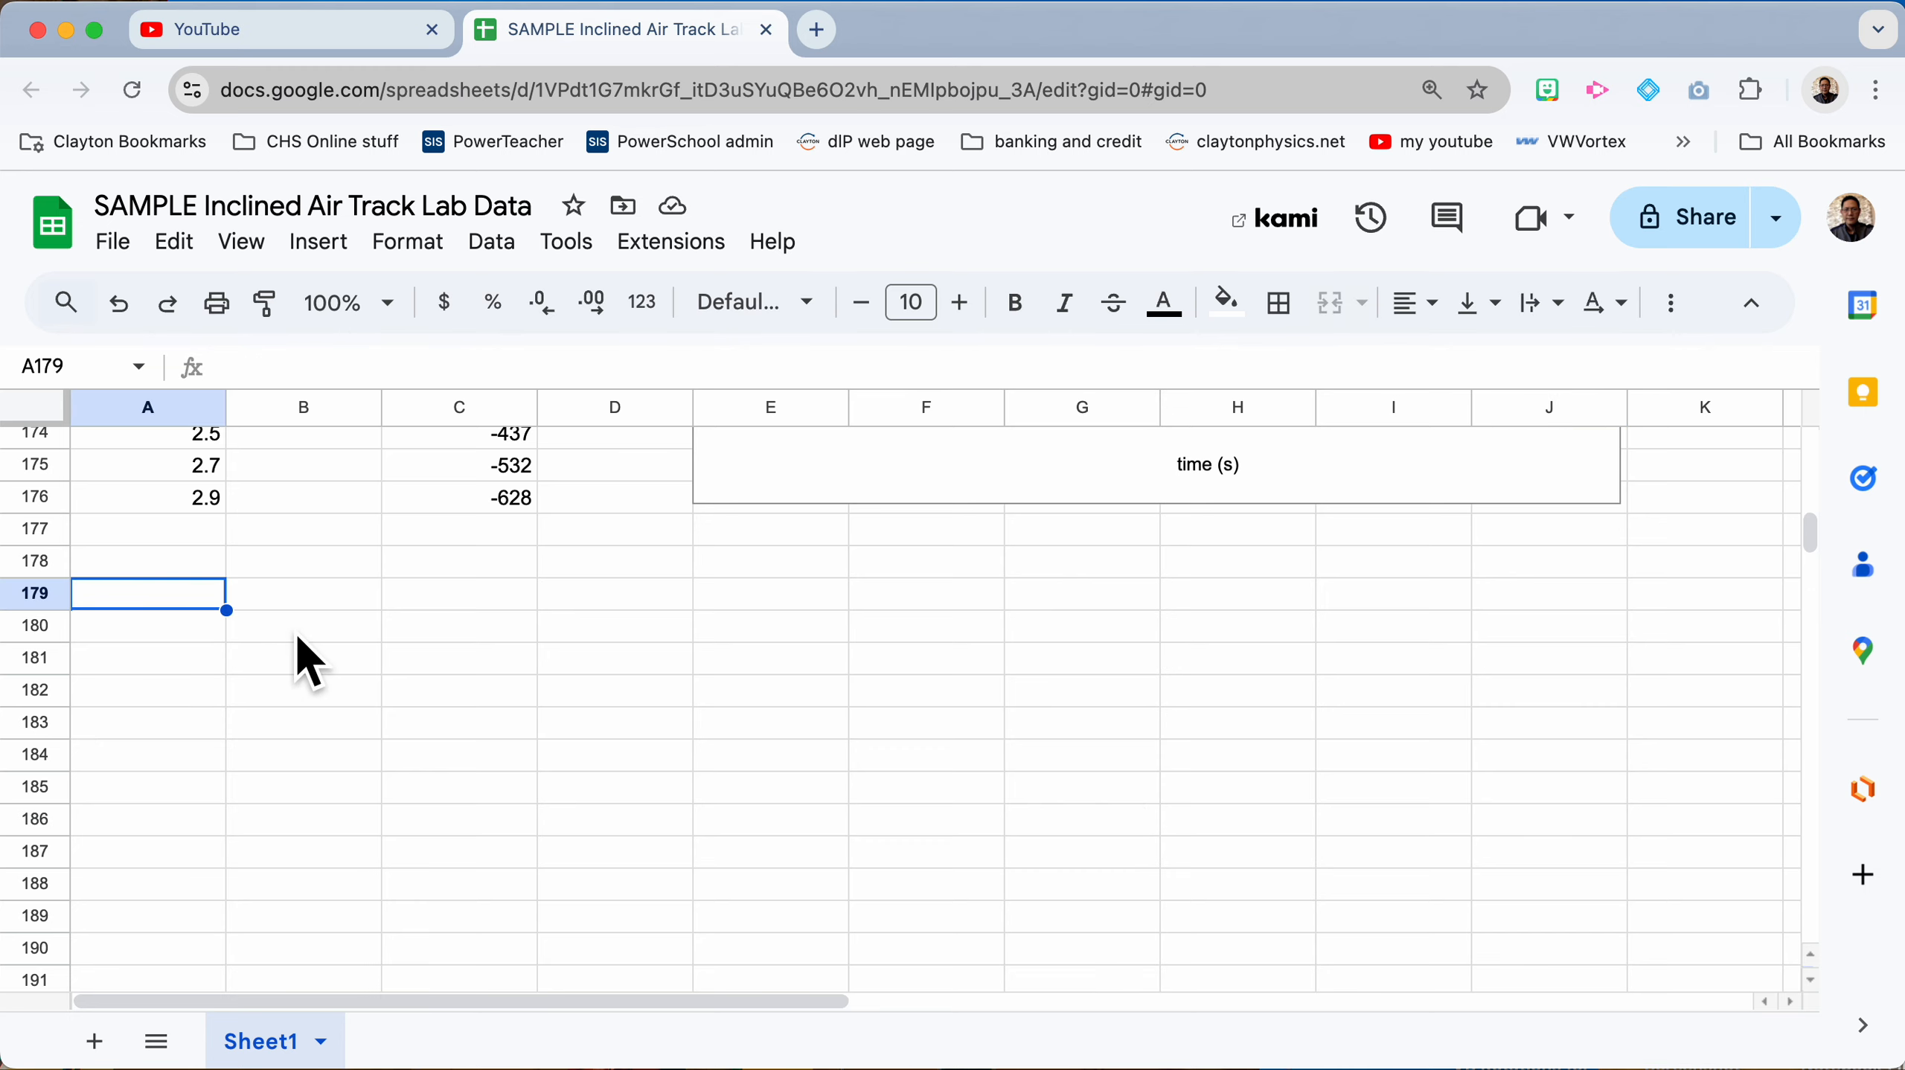
right_click(183, 607)
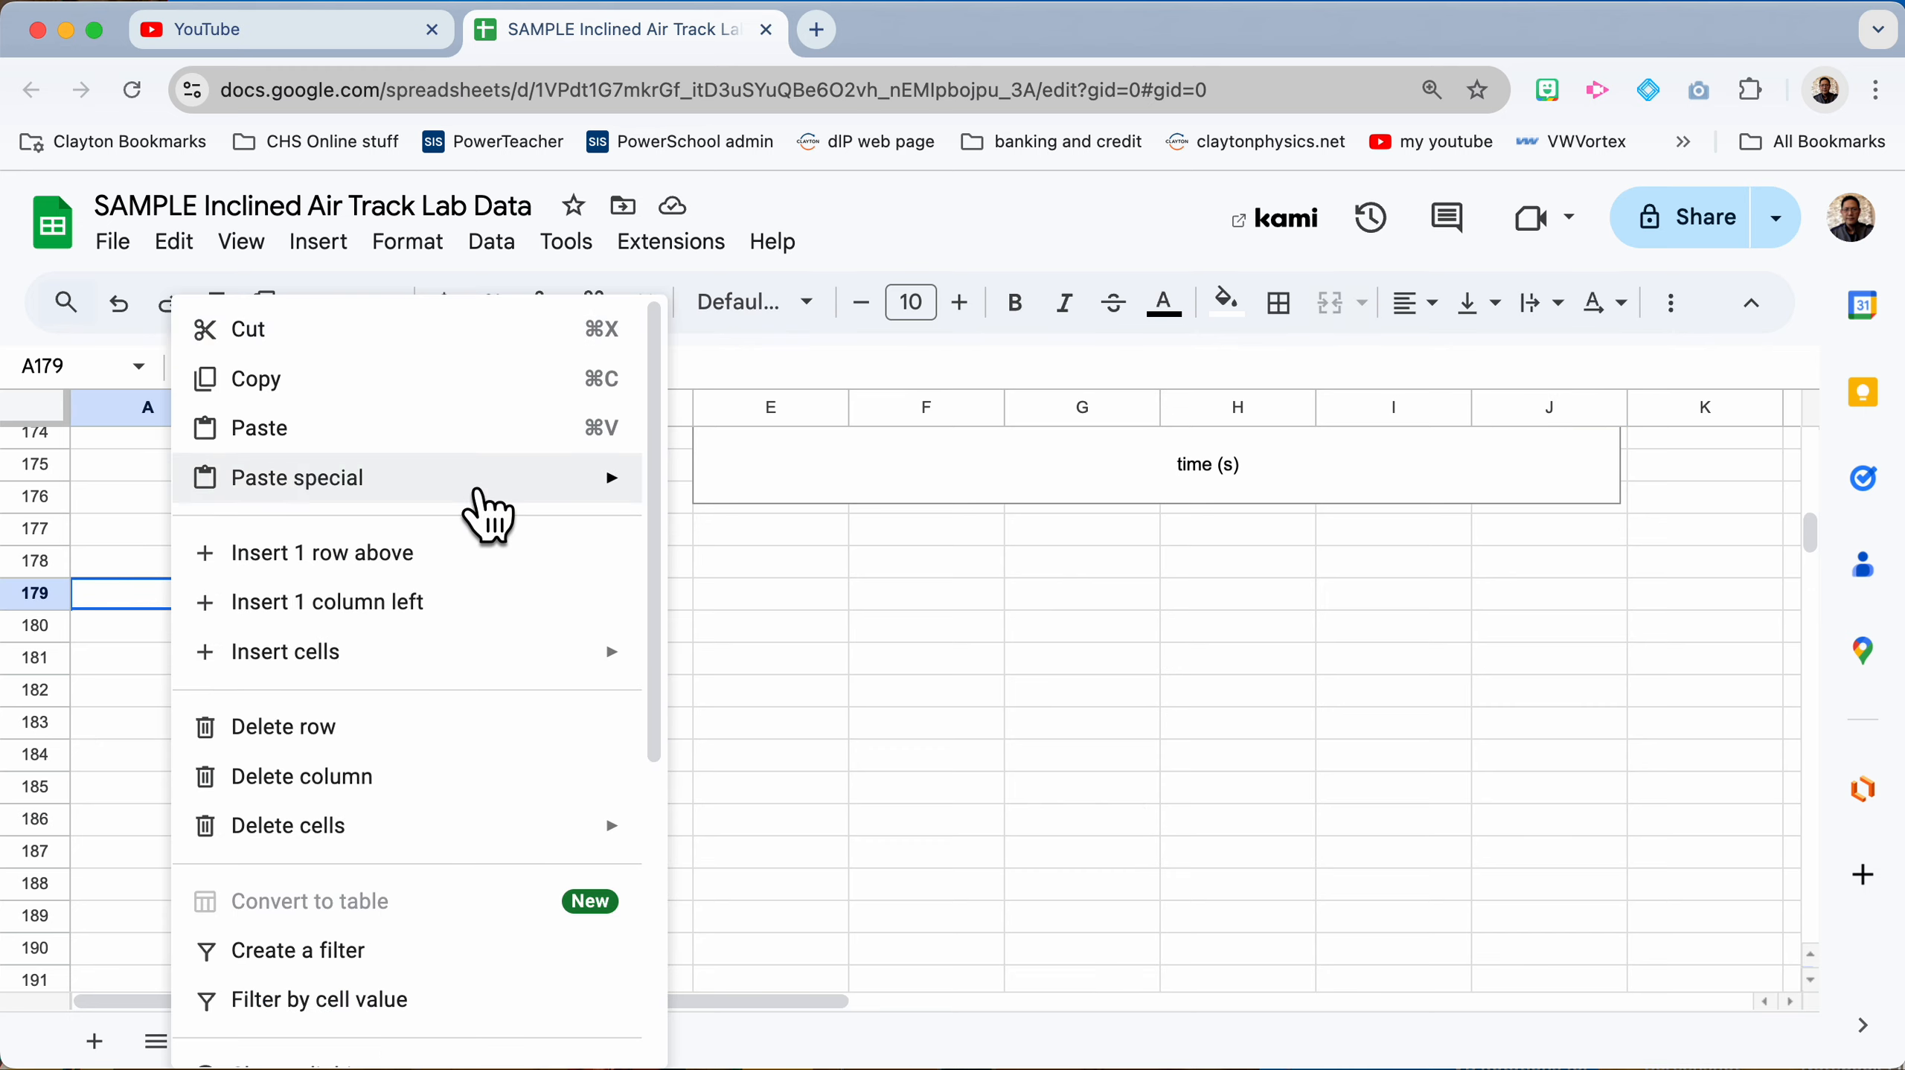
mouse_move(480, 497)
click(724, 487)
Step: Delete the empty row 180 beneath the new middle position header
click(148, 636)
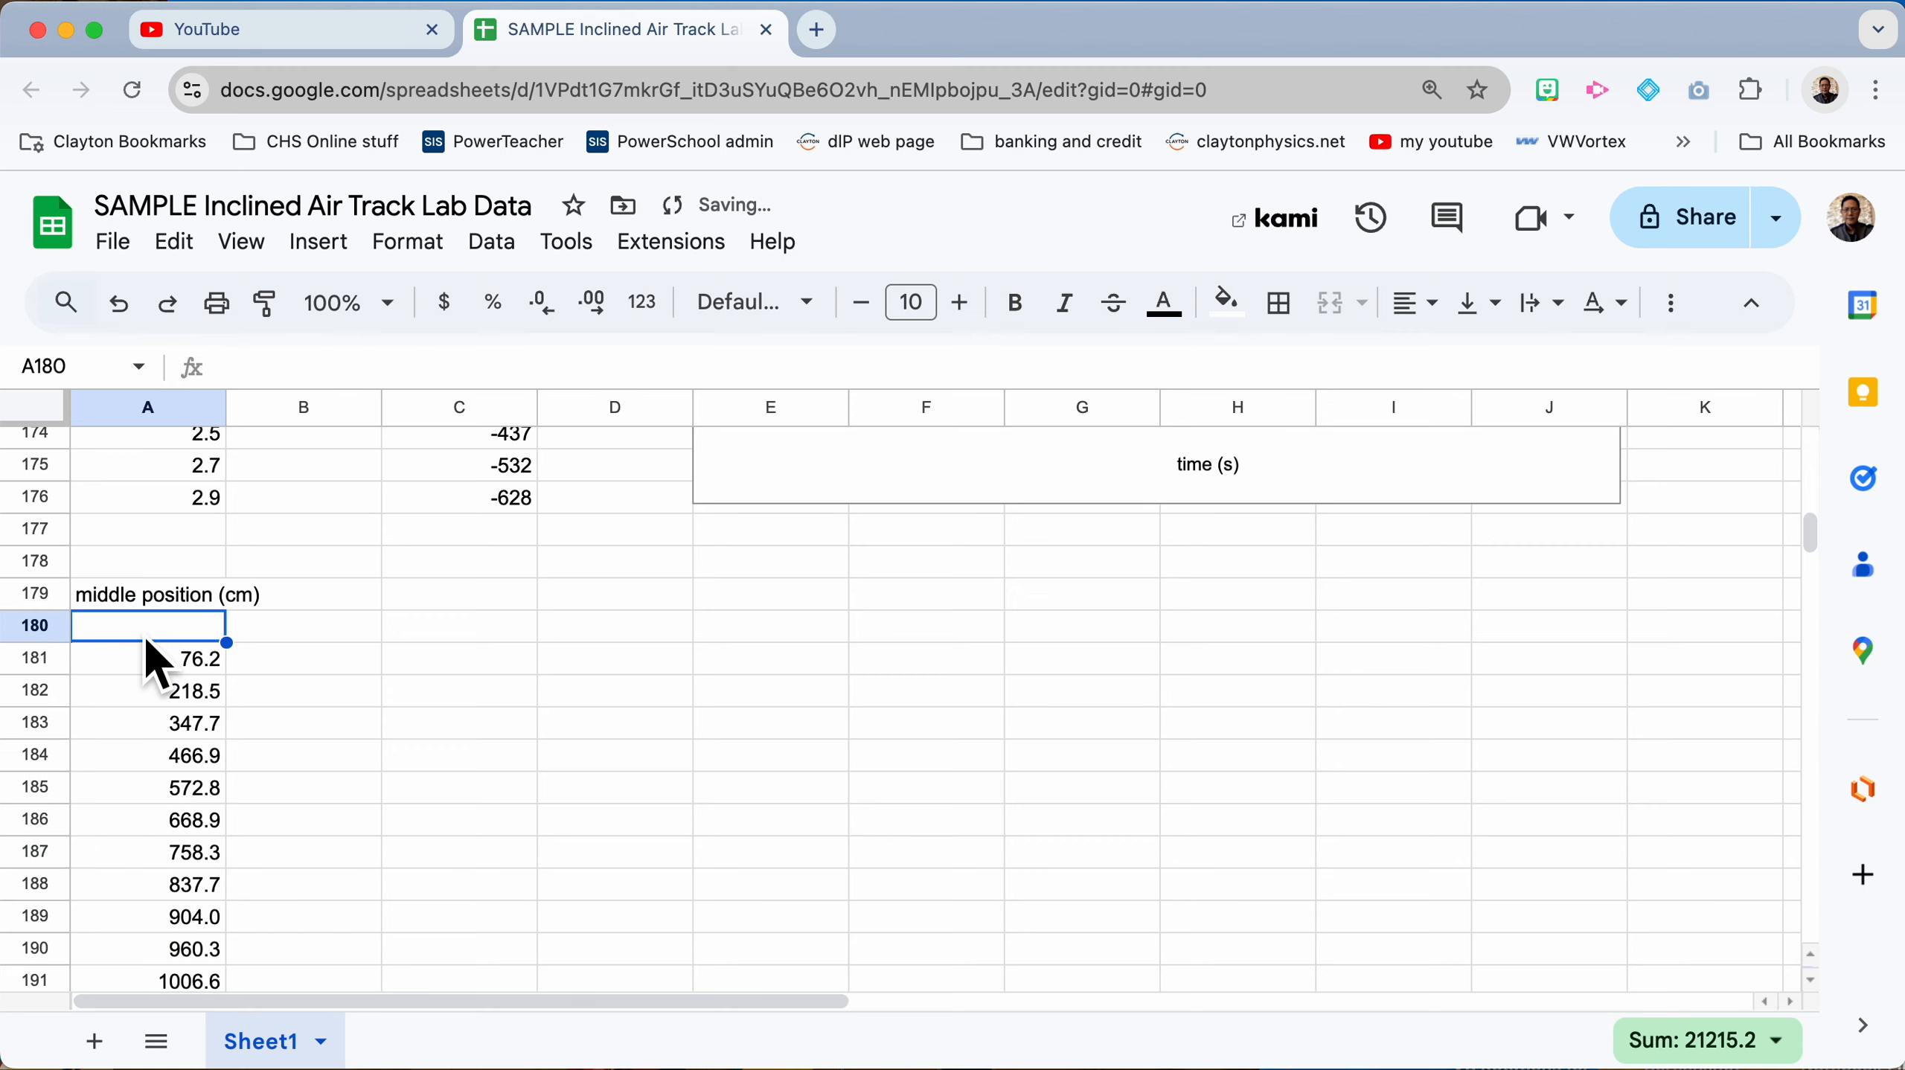
click(36, 627)
right_click(41, 629)
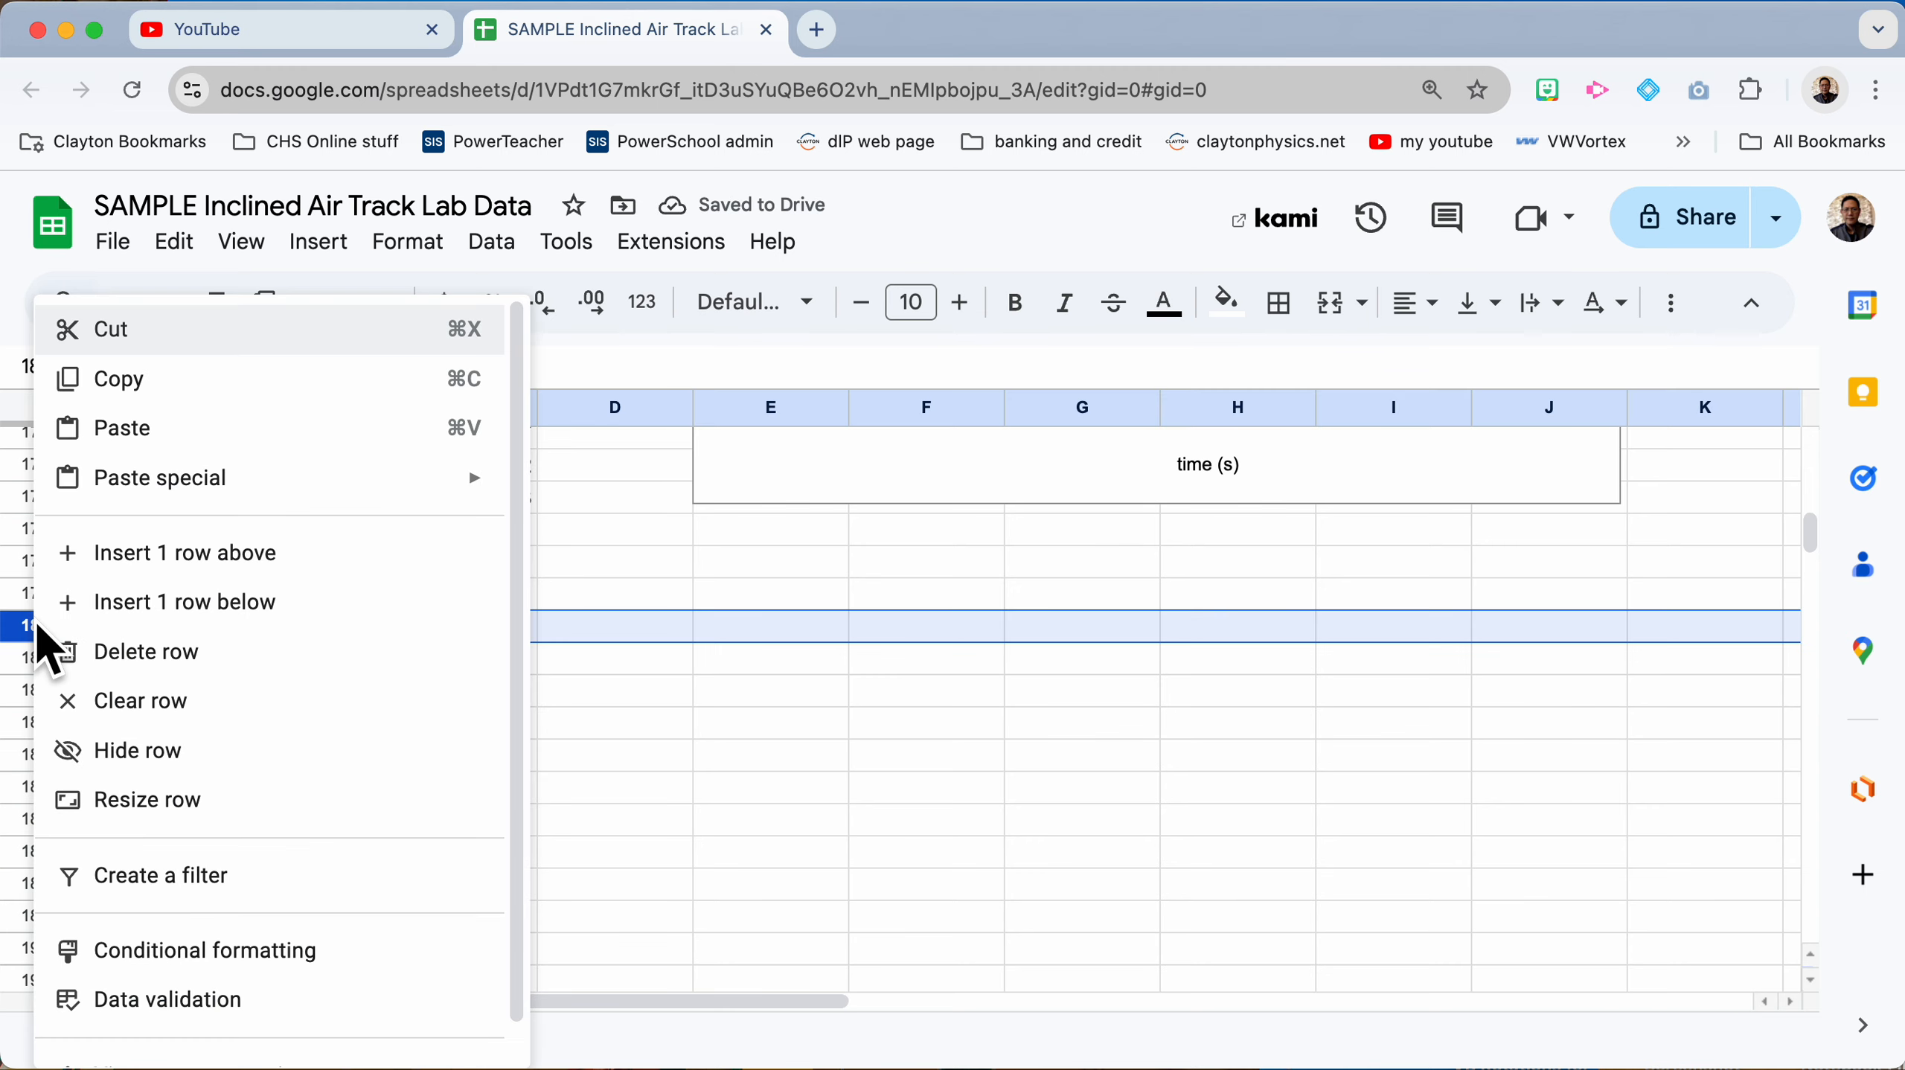
click(187, 652)
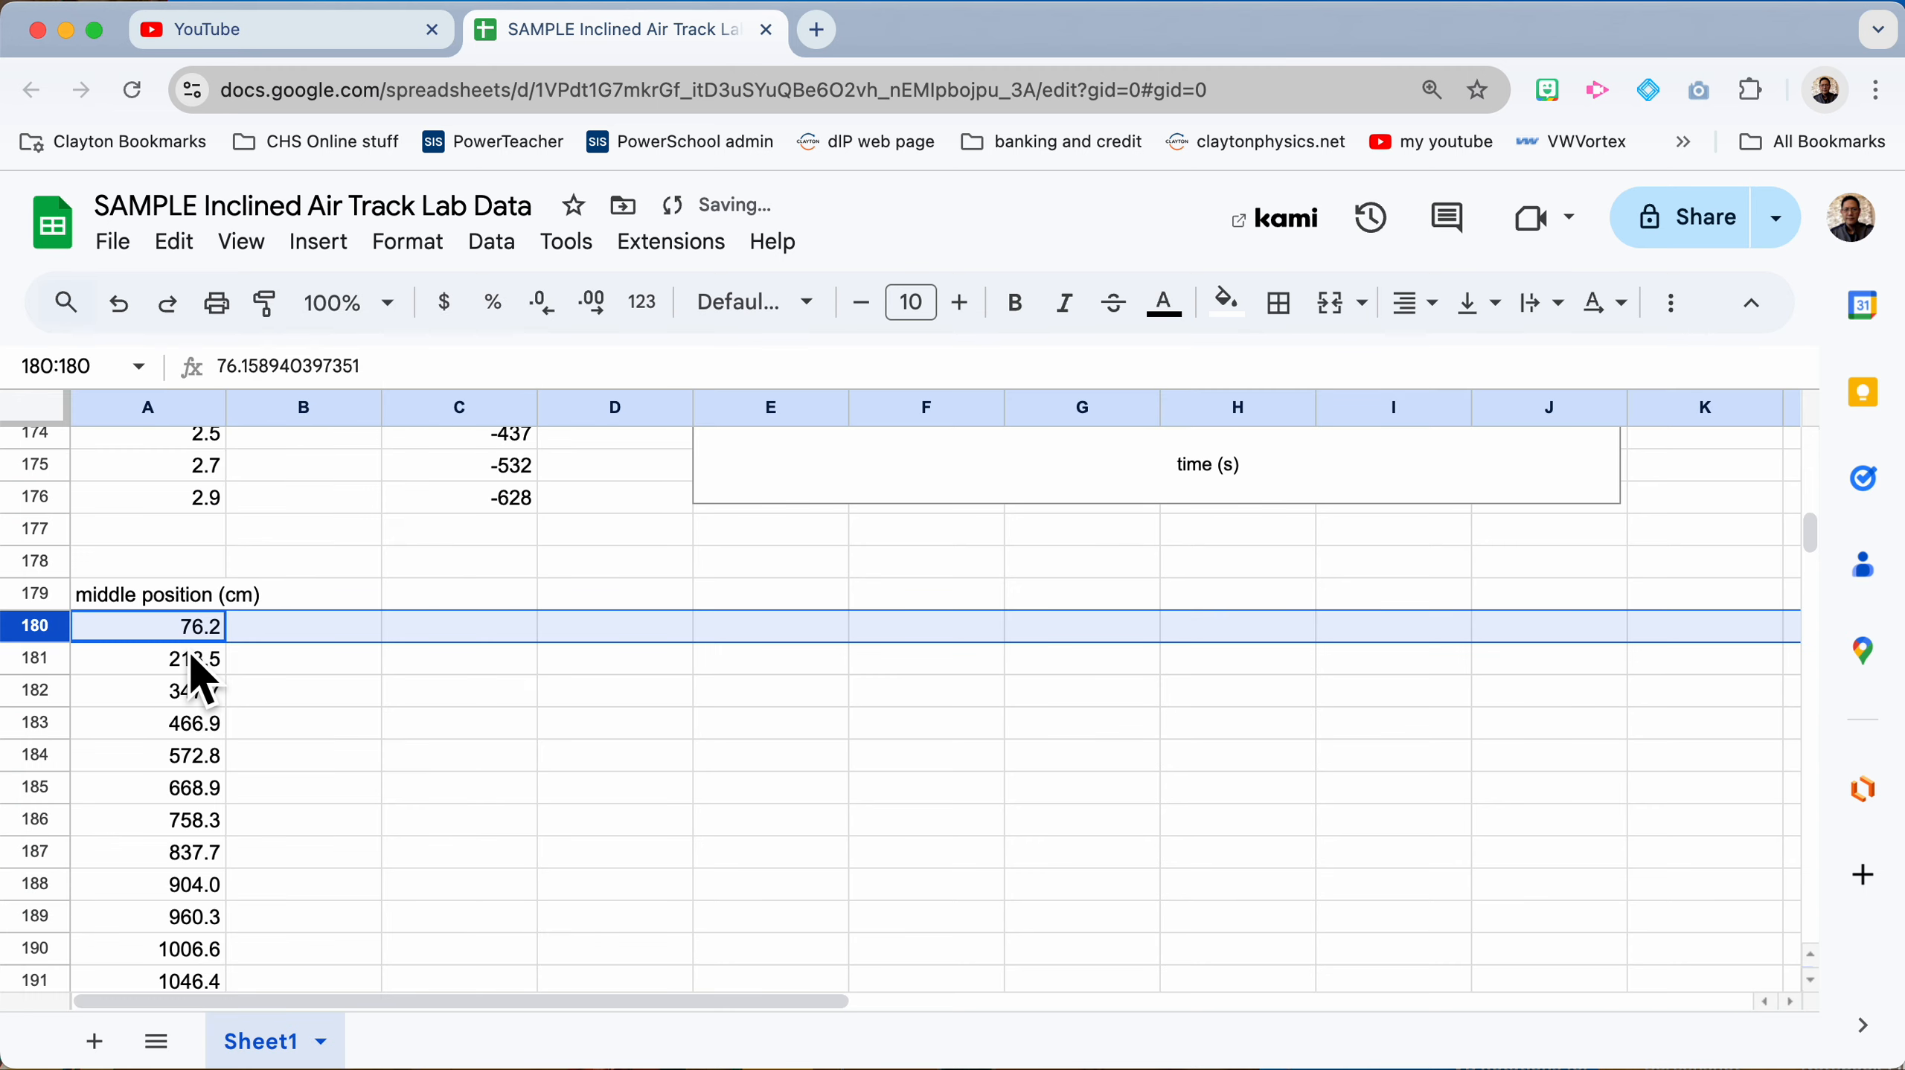
Step: Turn on text wrapping for header row 179
click(155, 608)
click(33, 594)
click(407, 242)
mouse_move(464, 508)
click(918, 558)
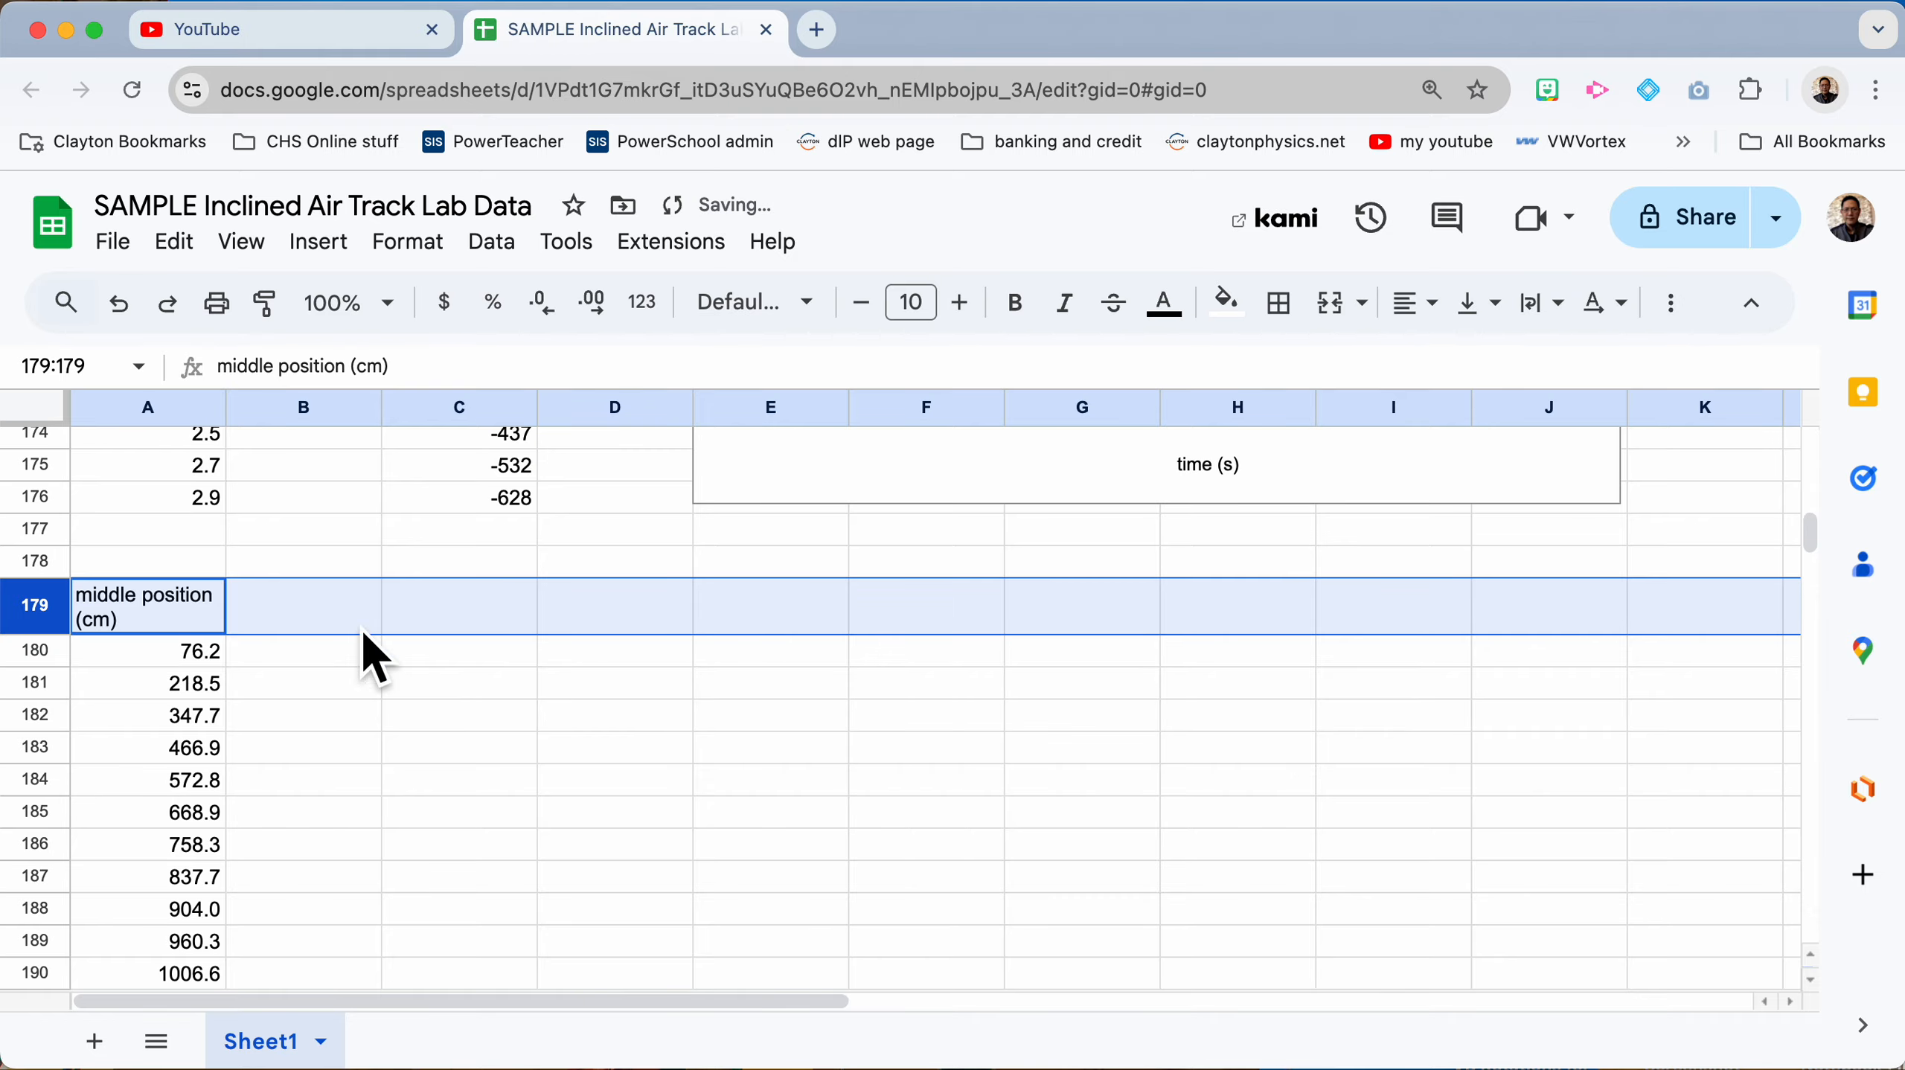
Step: Copy the high incline middle position values in cells T4:T18
click(155, 721)
scroll(160, 821, down, 5)
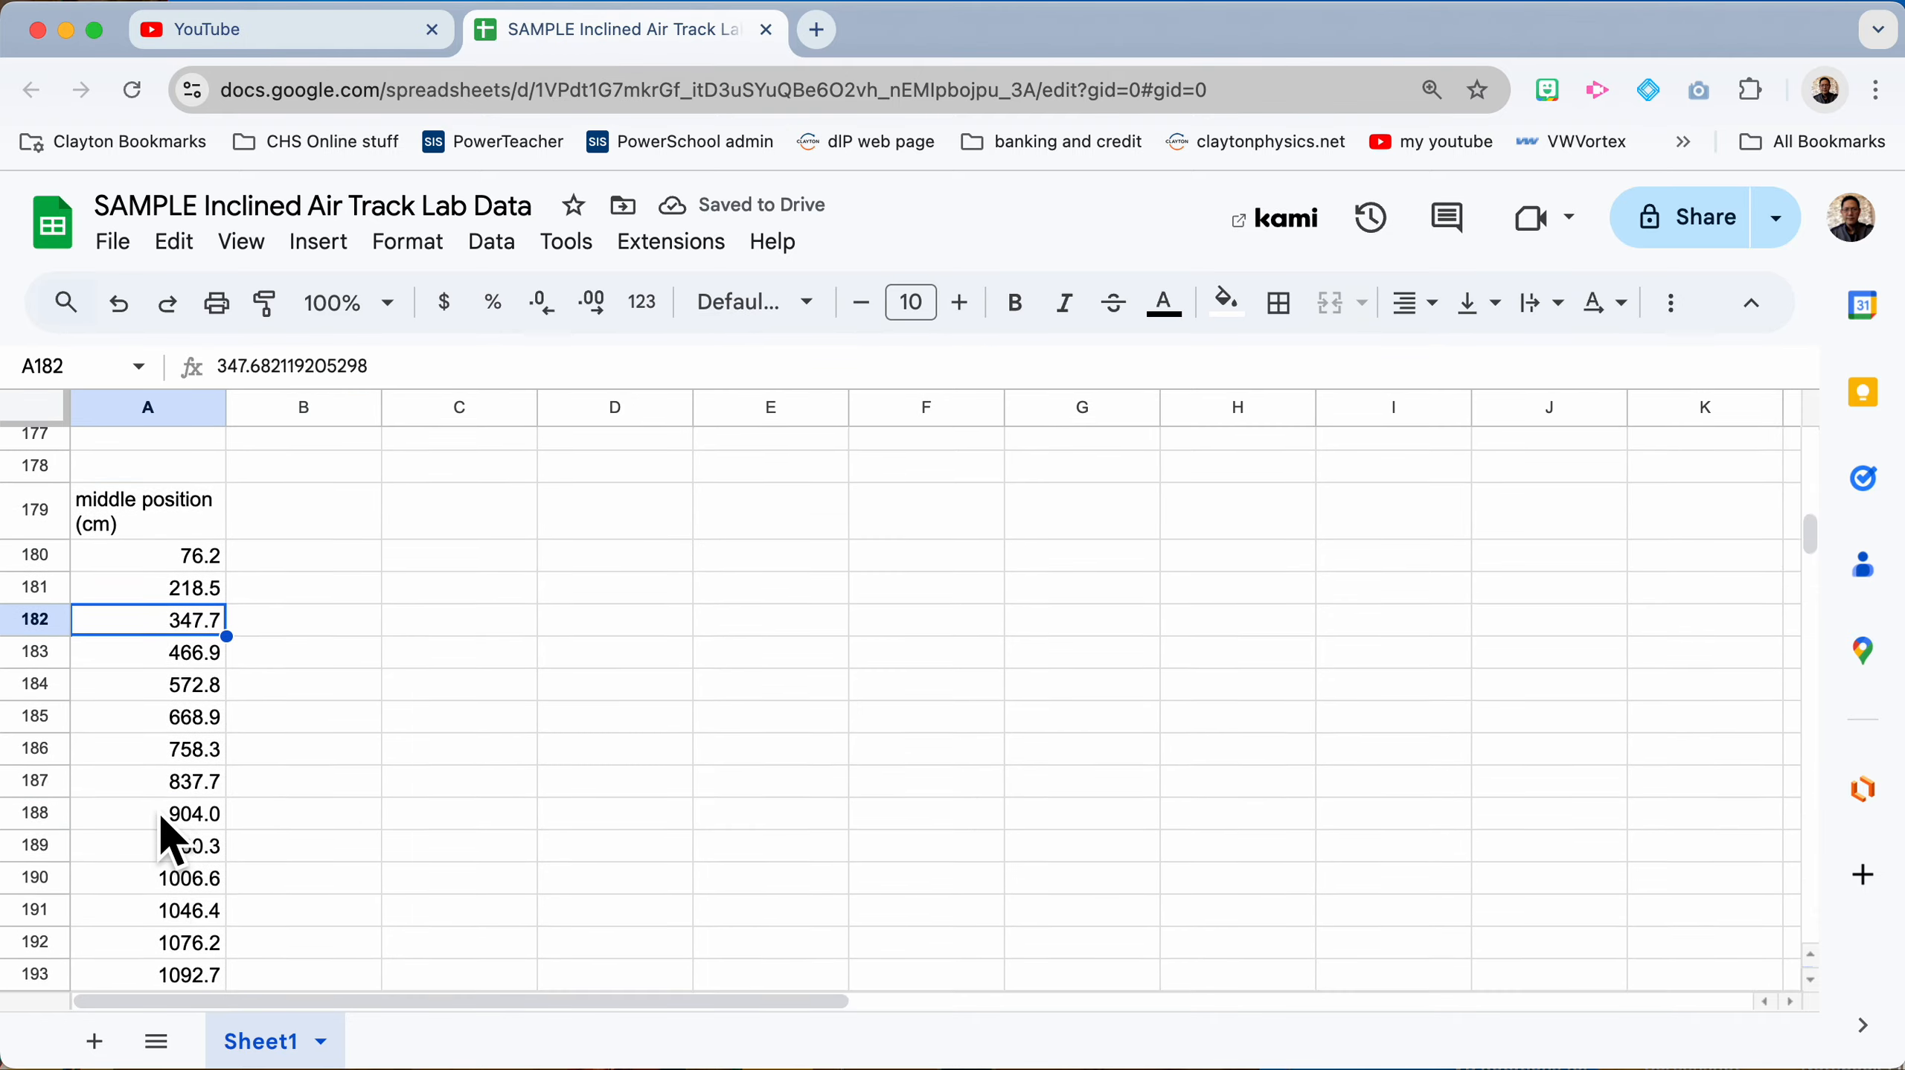
scroll(160, 821, up, 3)
scroll(161, 817, up, 5)
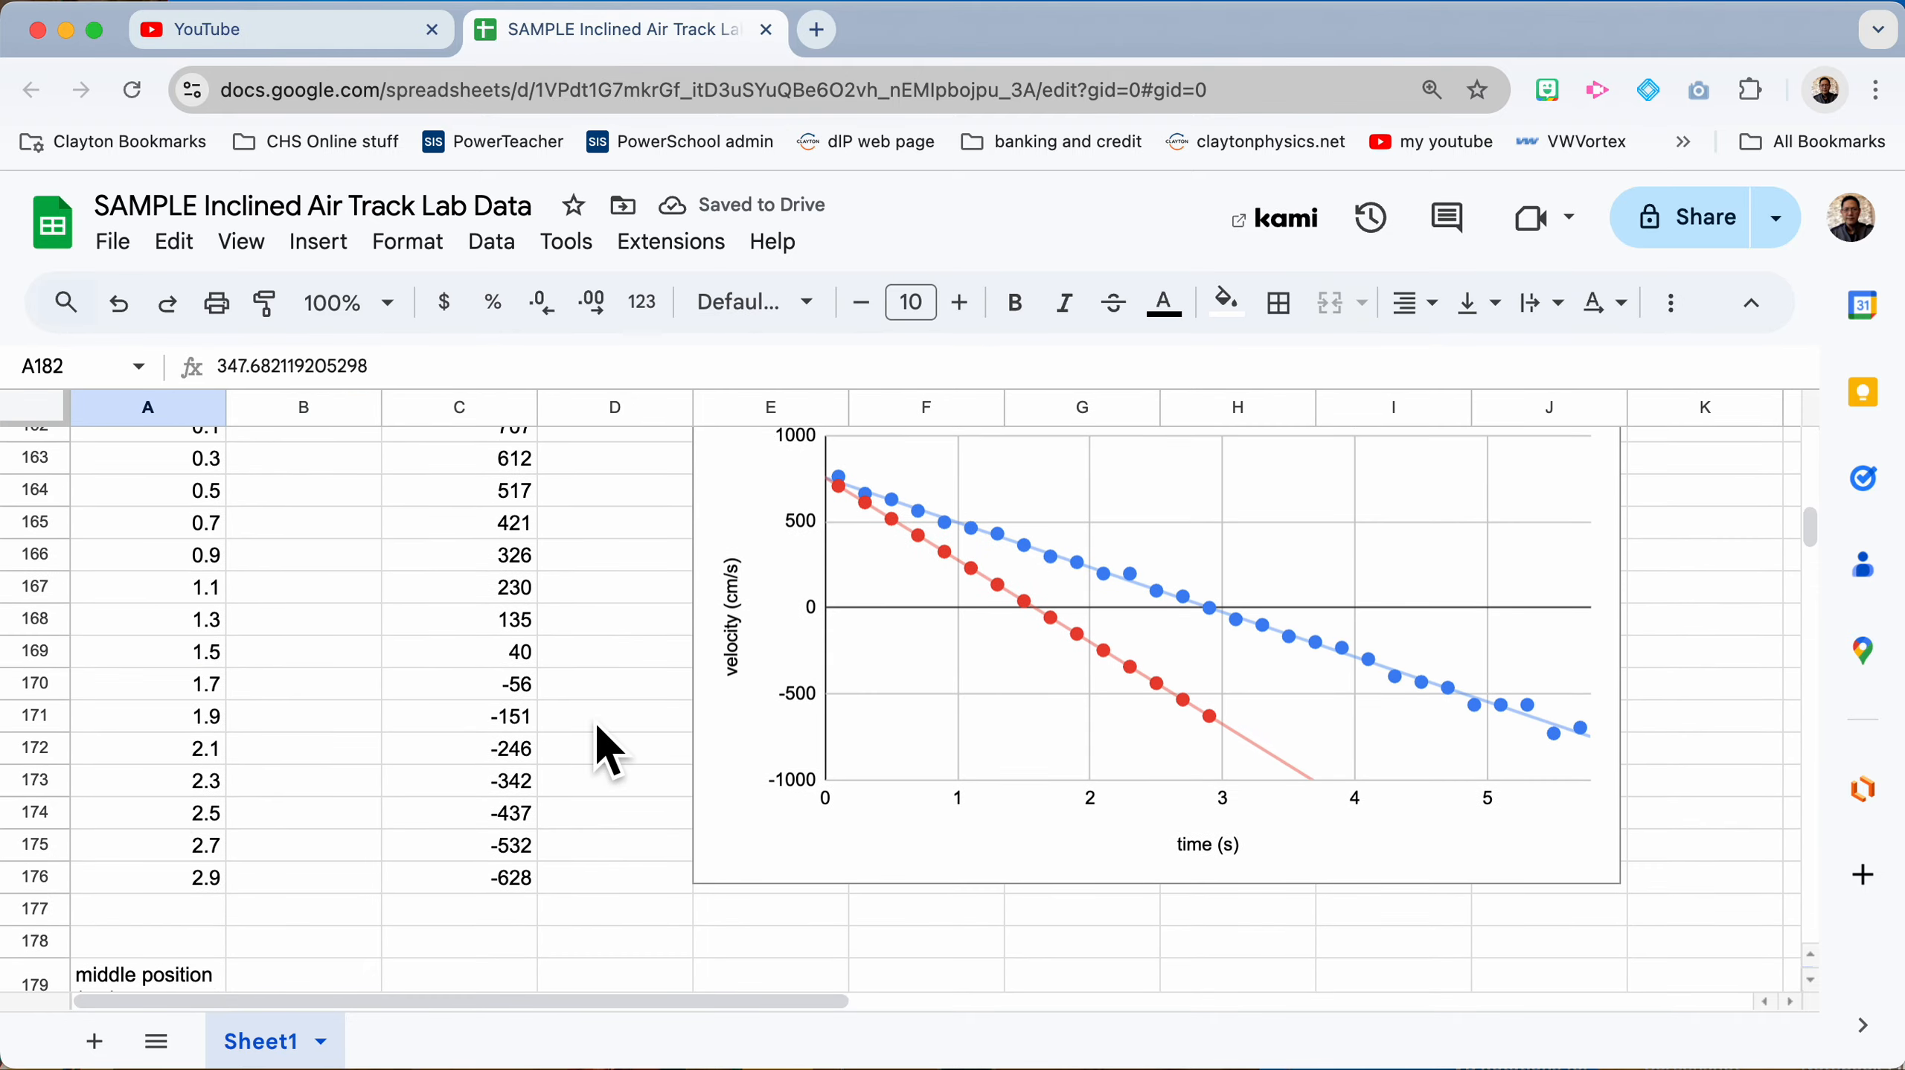
scroll(597, 726, up, 20)
scroll(599, 727, right, 15)
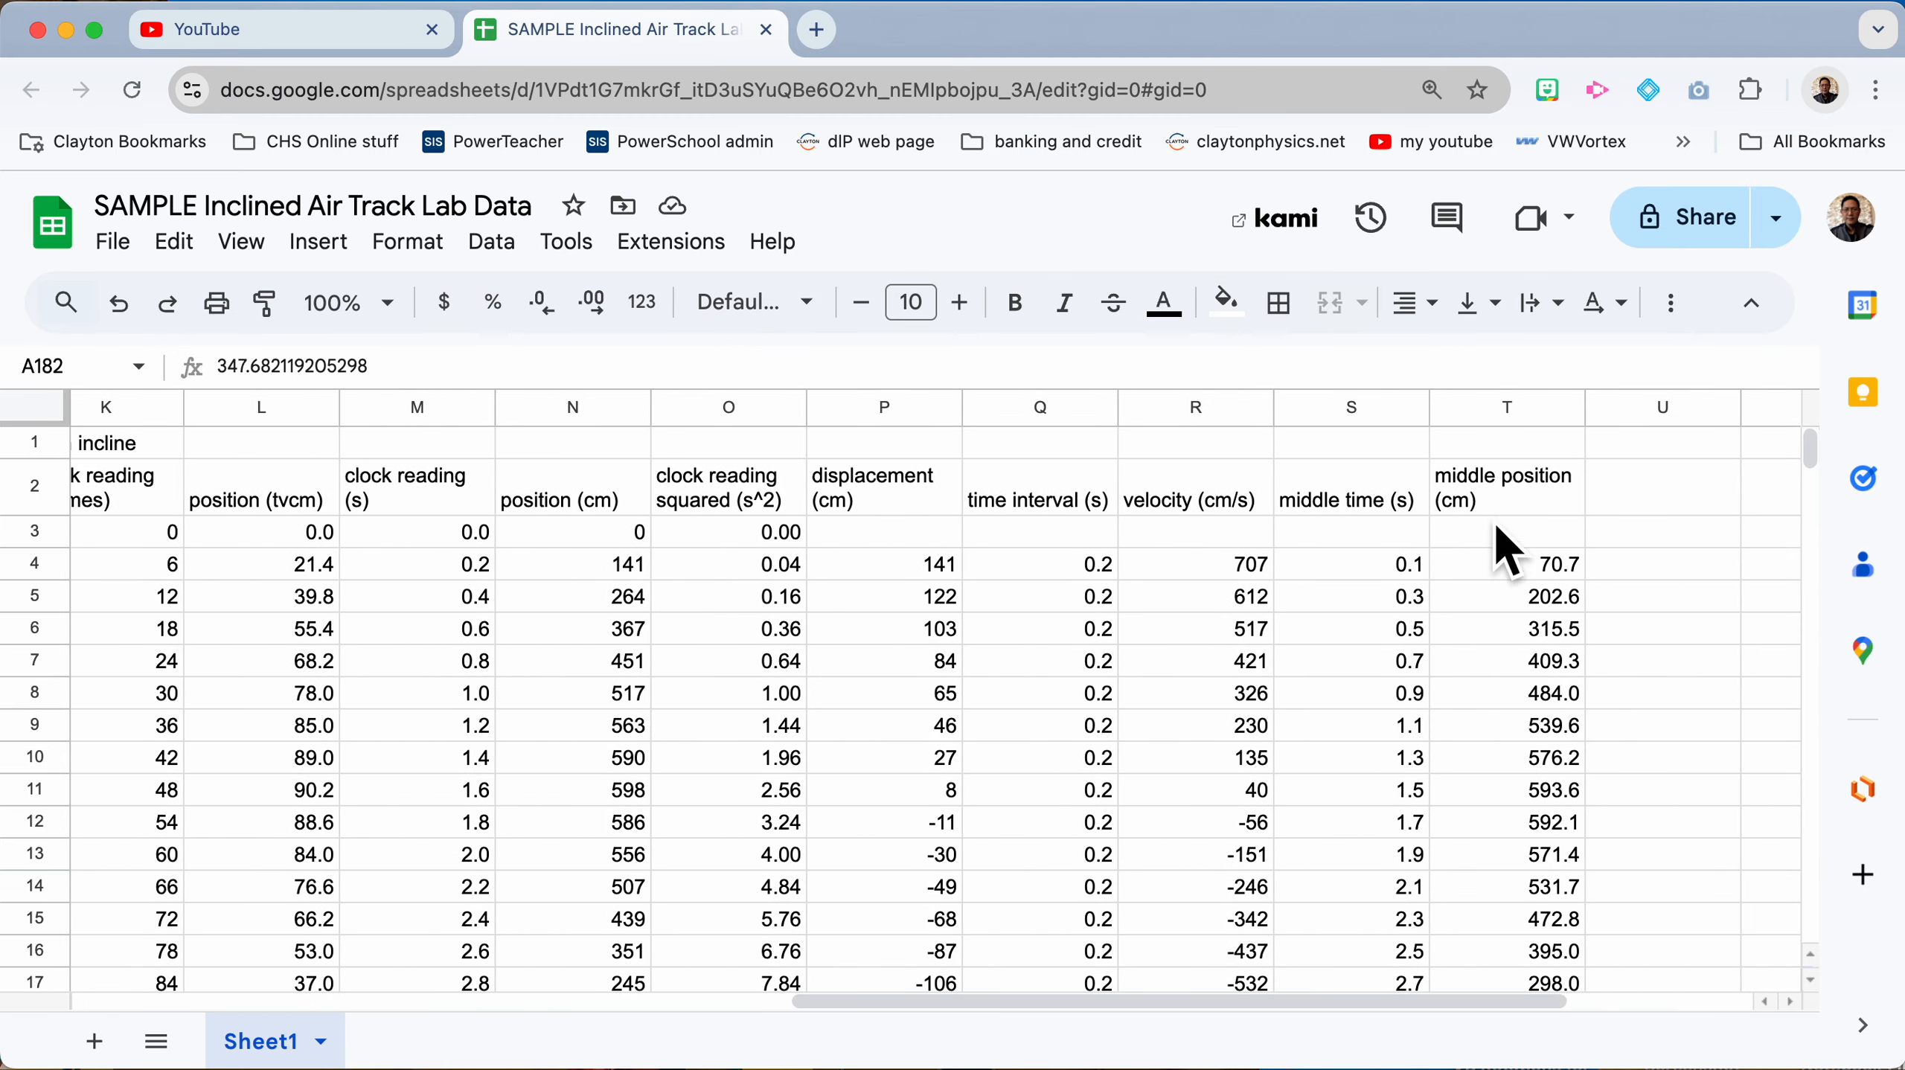
click(1495, 573)
scroll(1494, 576, down, 5)
scroll(1495, 577, down, 2)
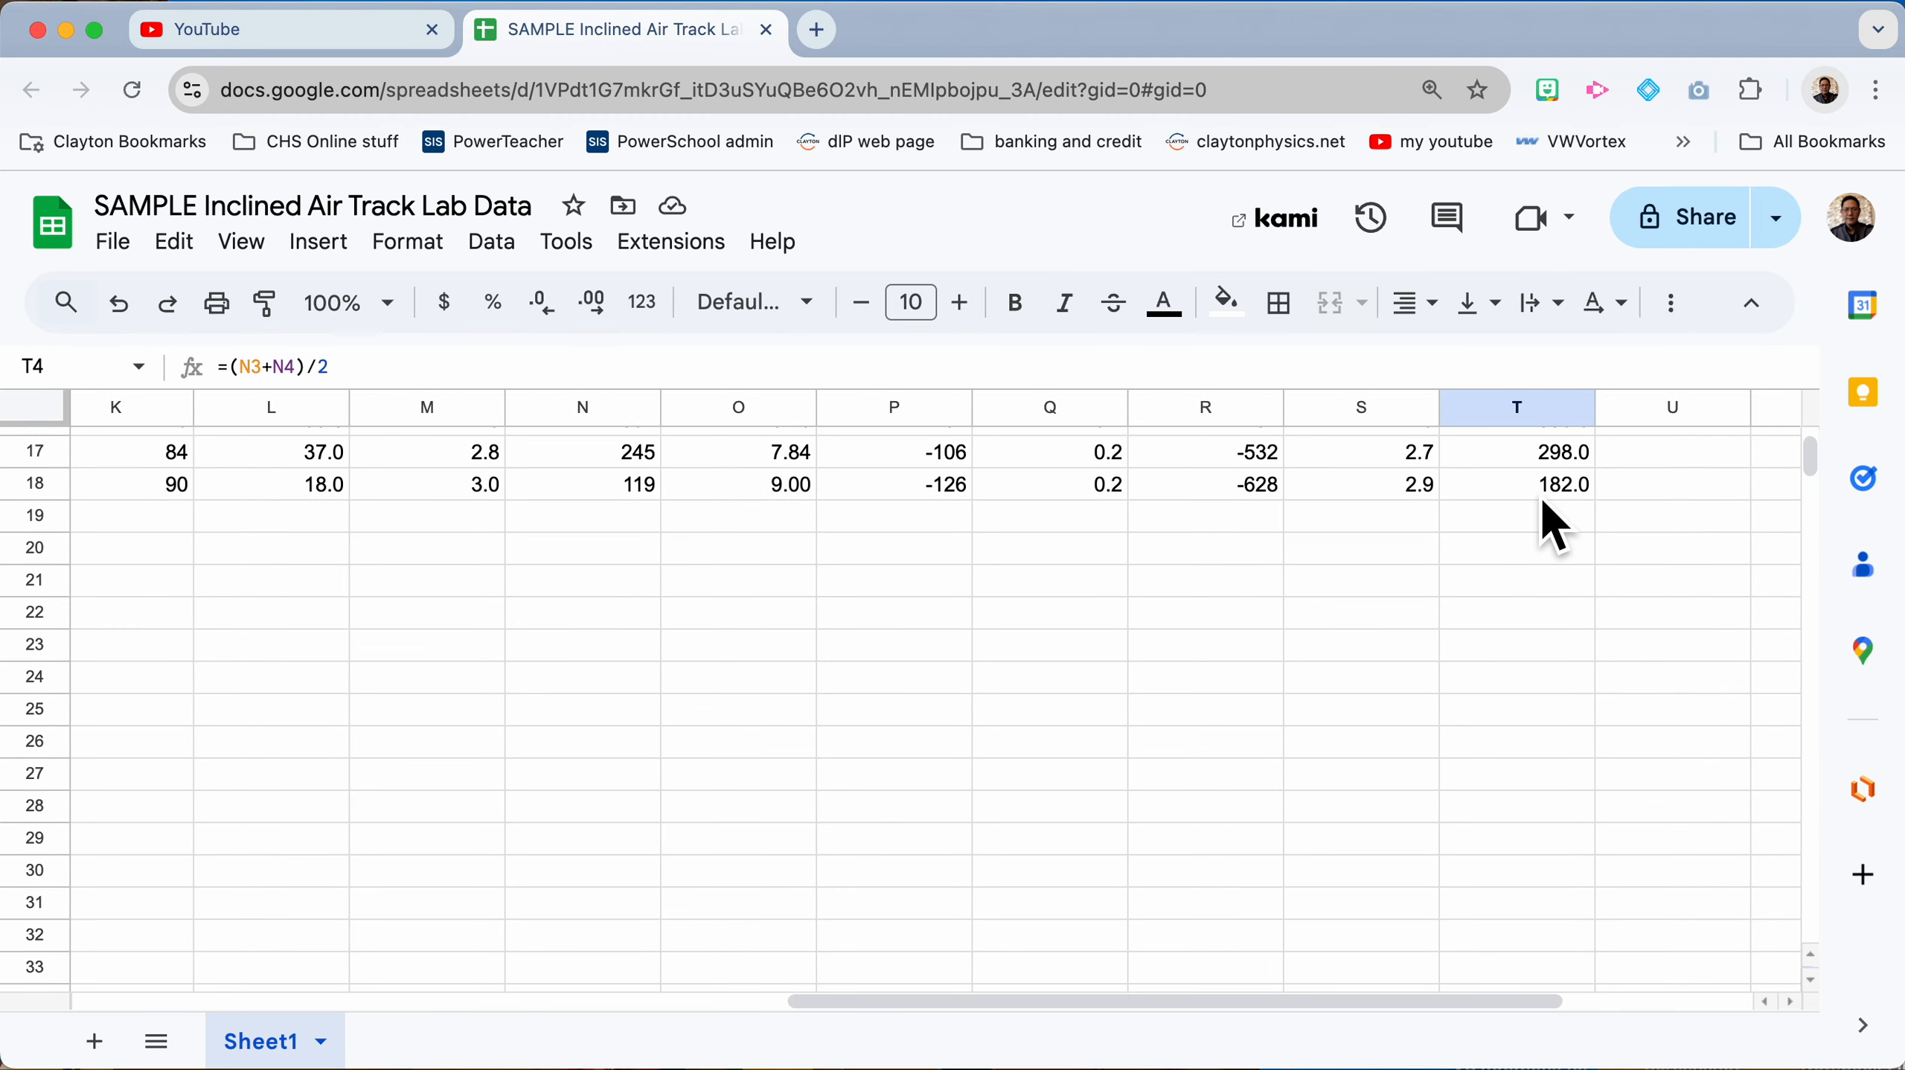
shift+click(1544, 491)
Step: Paste the high incline middle positions as values at A209, directly below the low incline values
scroll(1095, 766, down, 20)
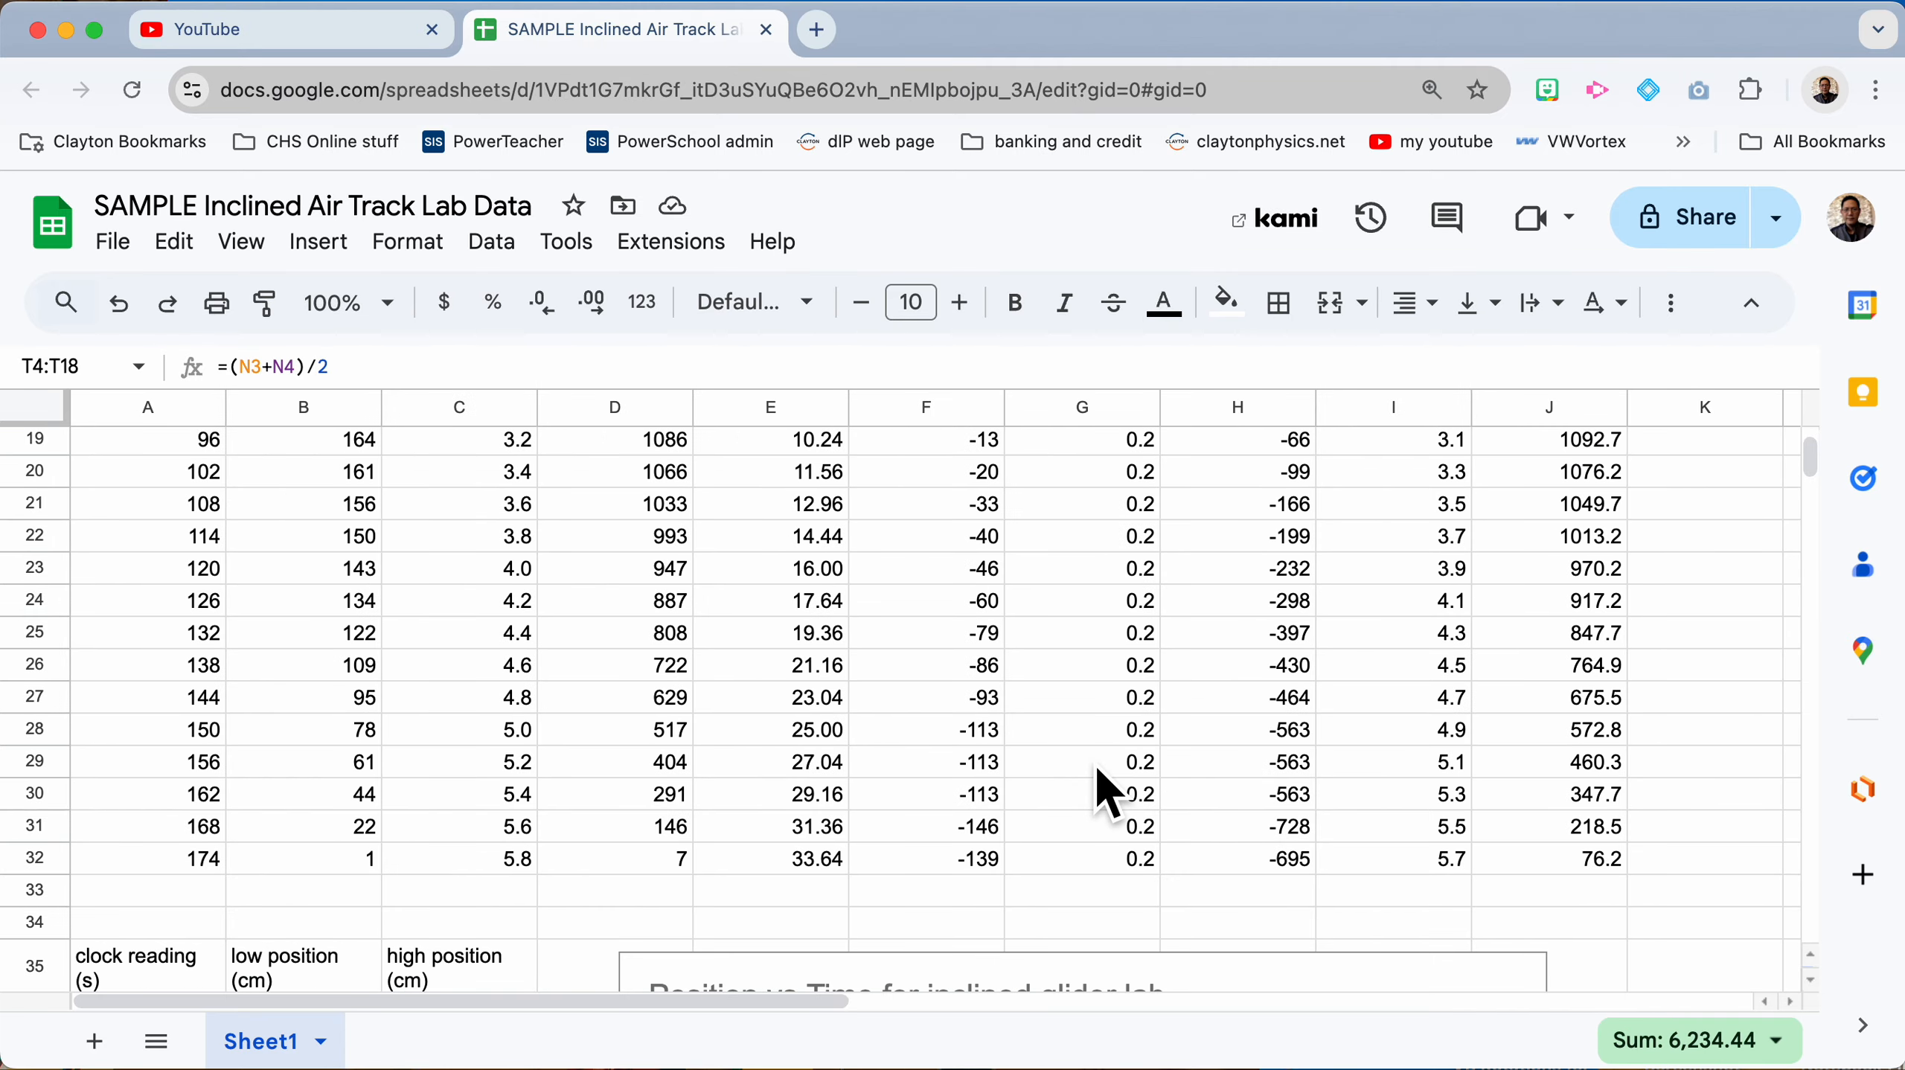
scroll(1095, 766, left, 10)
scroll(1096, 769, down, 20)
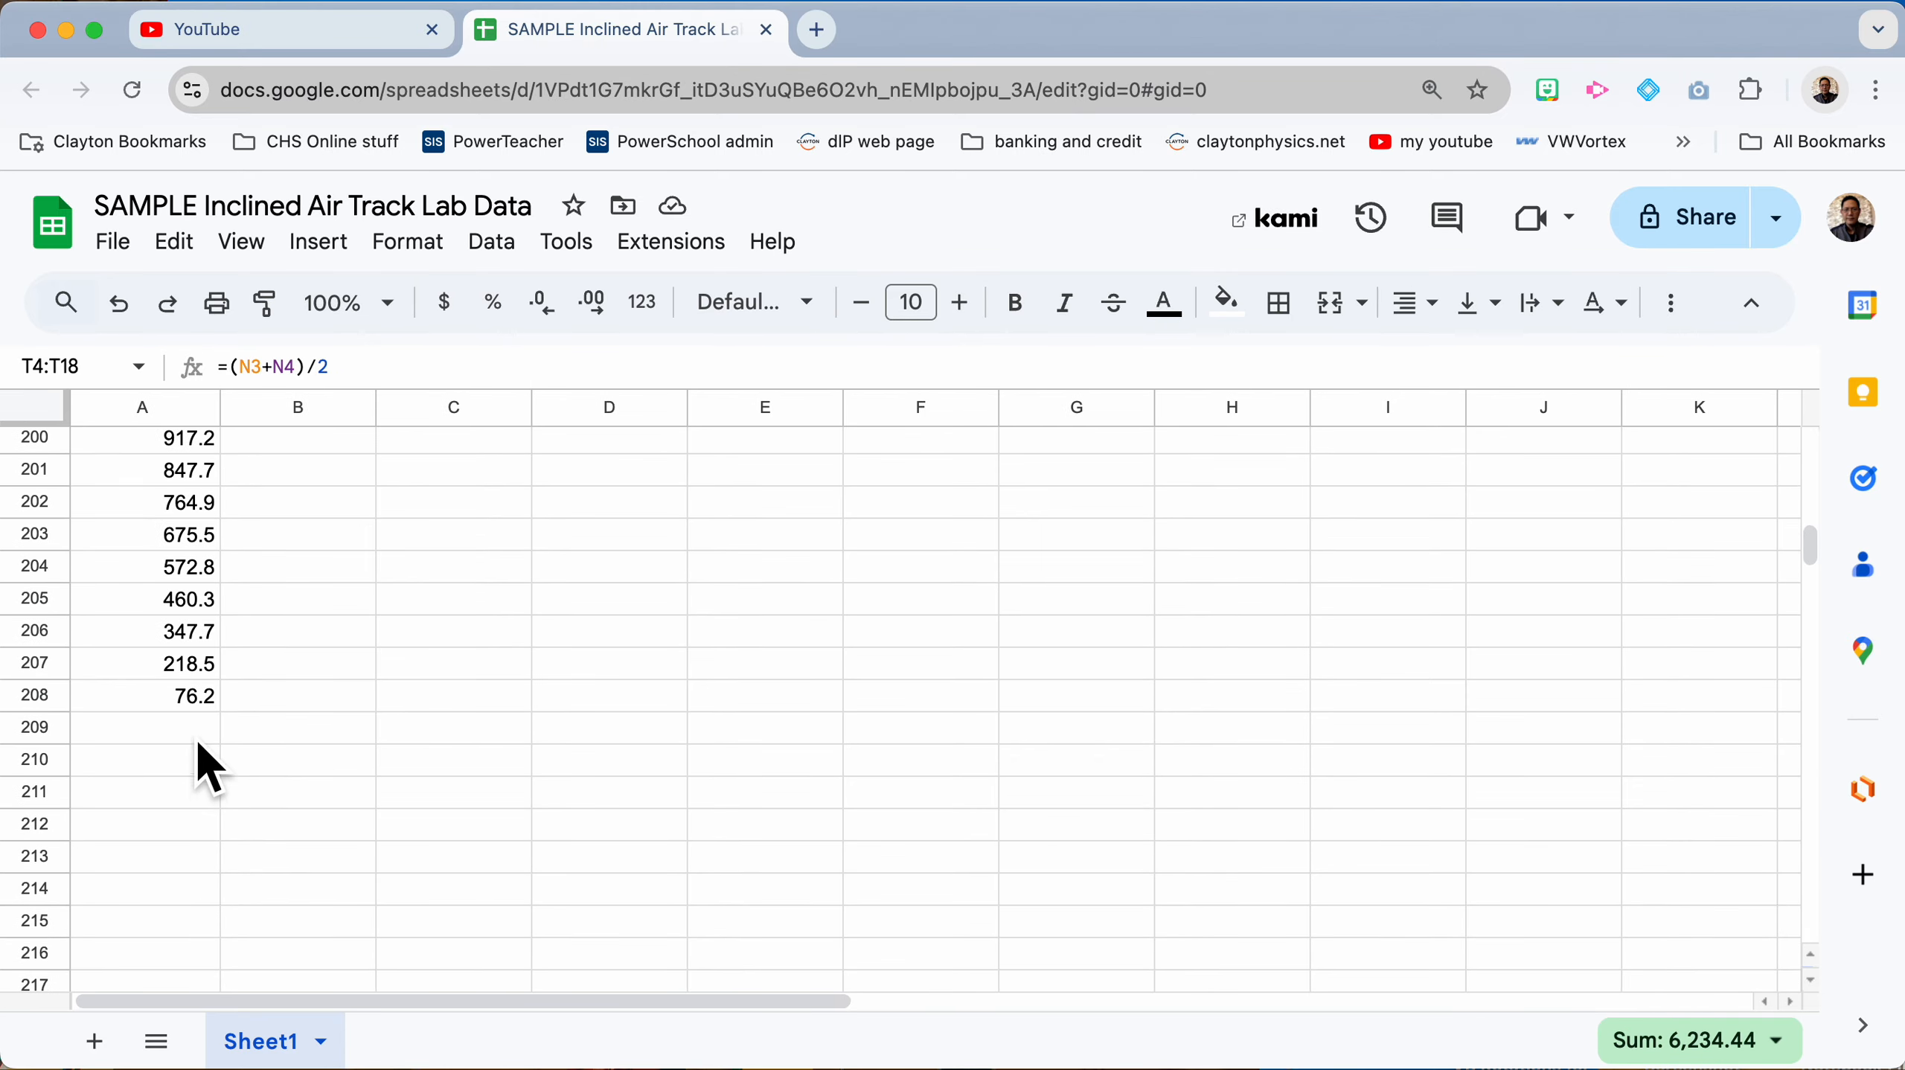
click(200, 738)
right_click(200, 739)
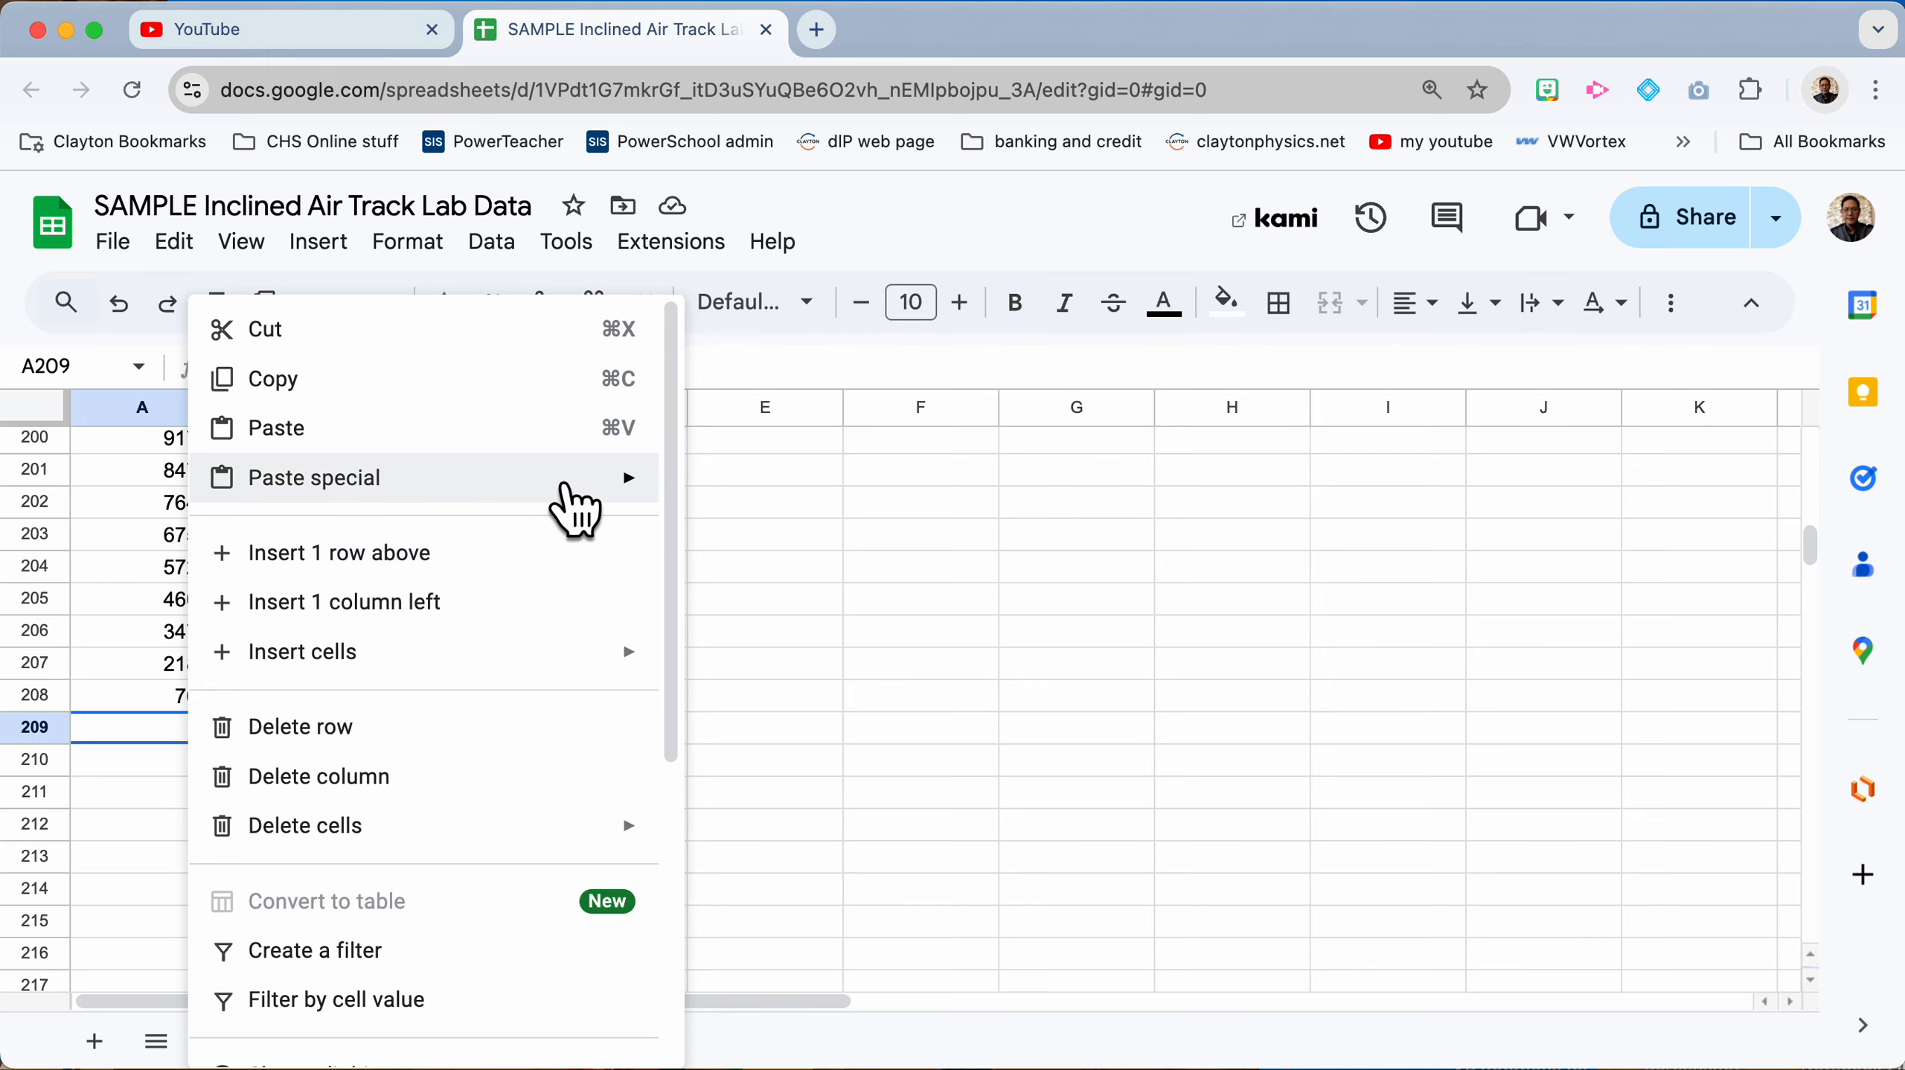
mouse_move(584, 489)
click(828, 507)
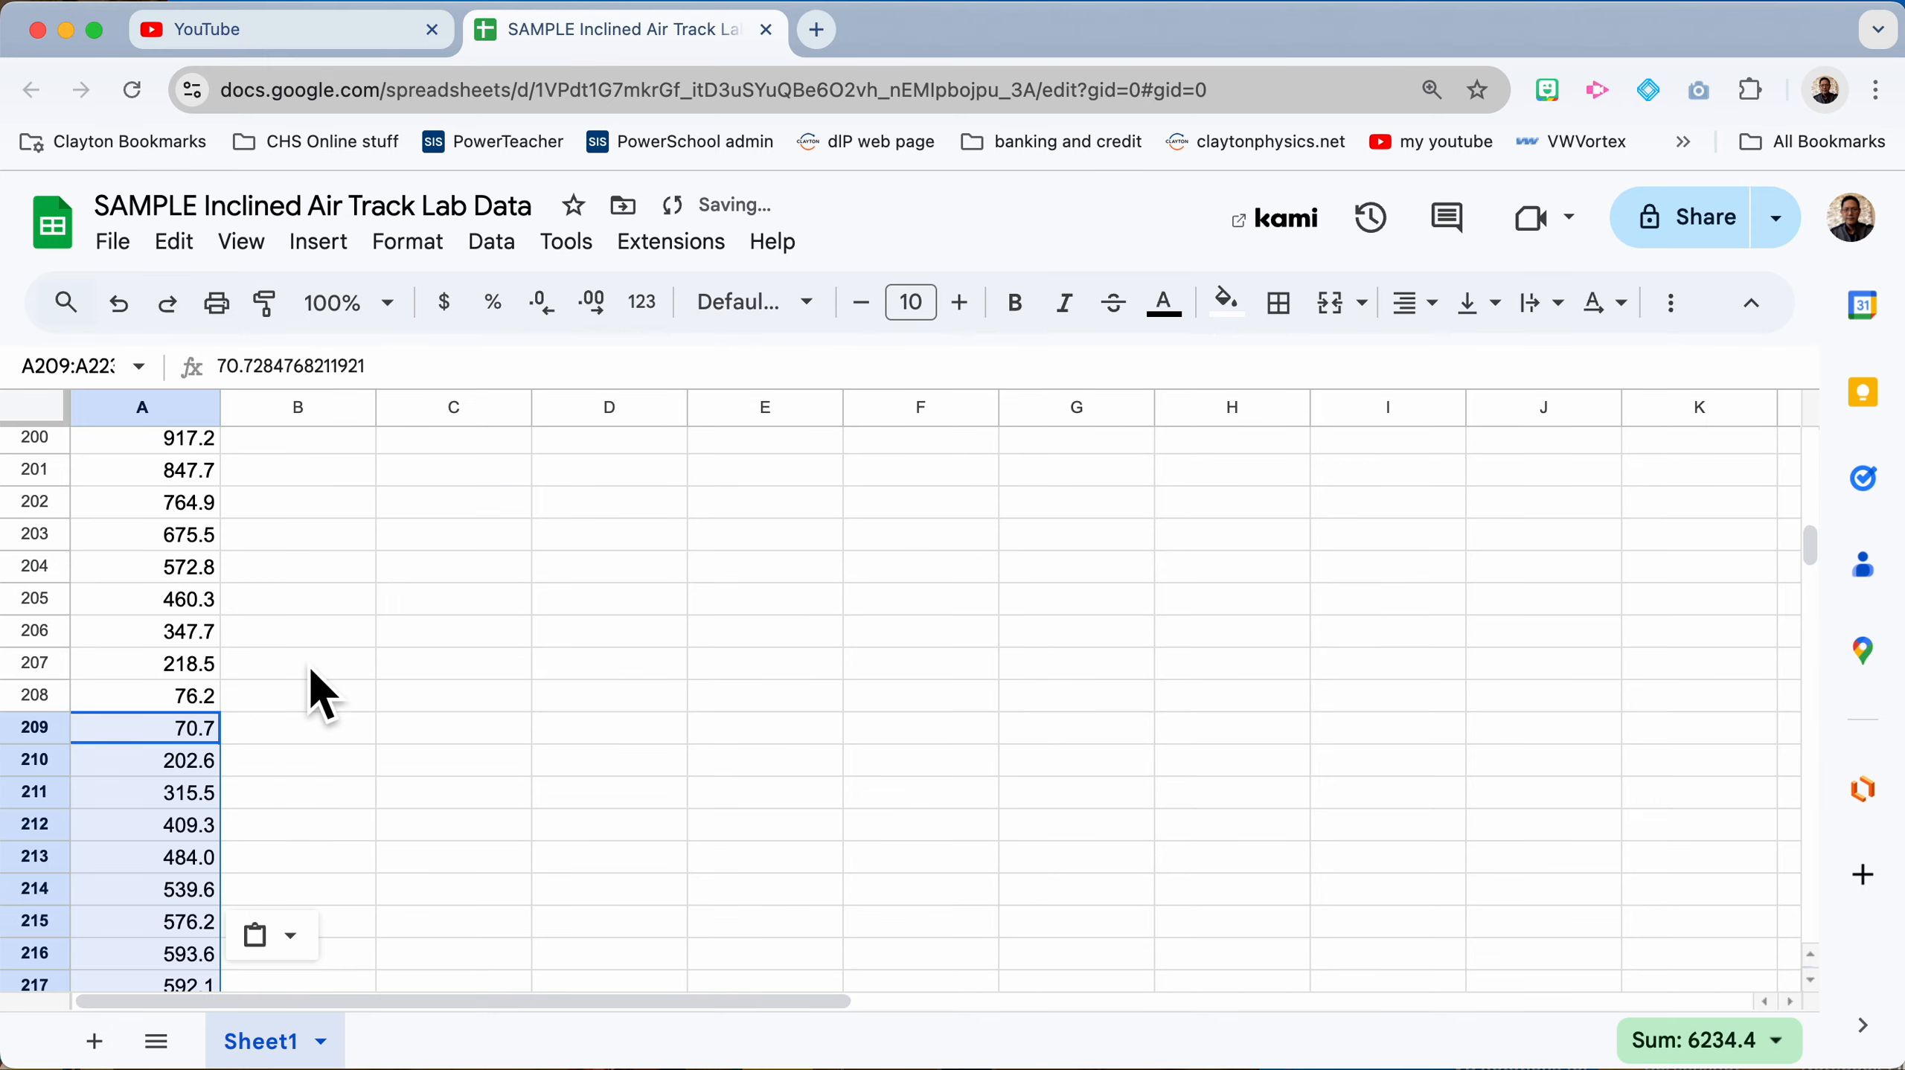
Step: Review the combined middle position column from the header in A179 through the high incline values starting at A209
scroll(323, 674, up, 12)
scroll(337, 685, down, 8)
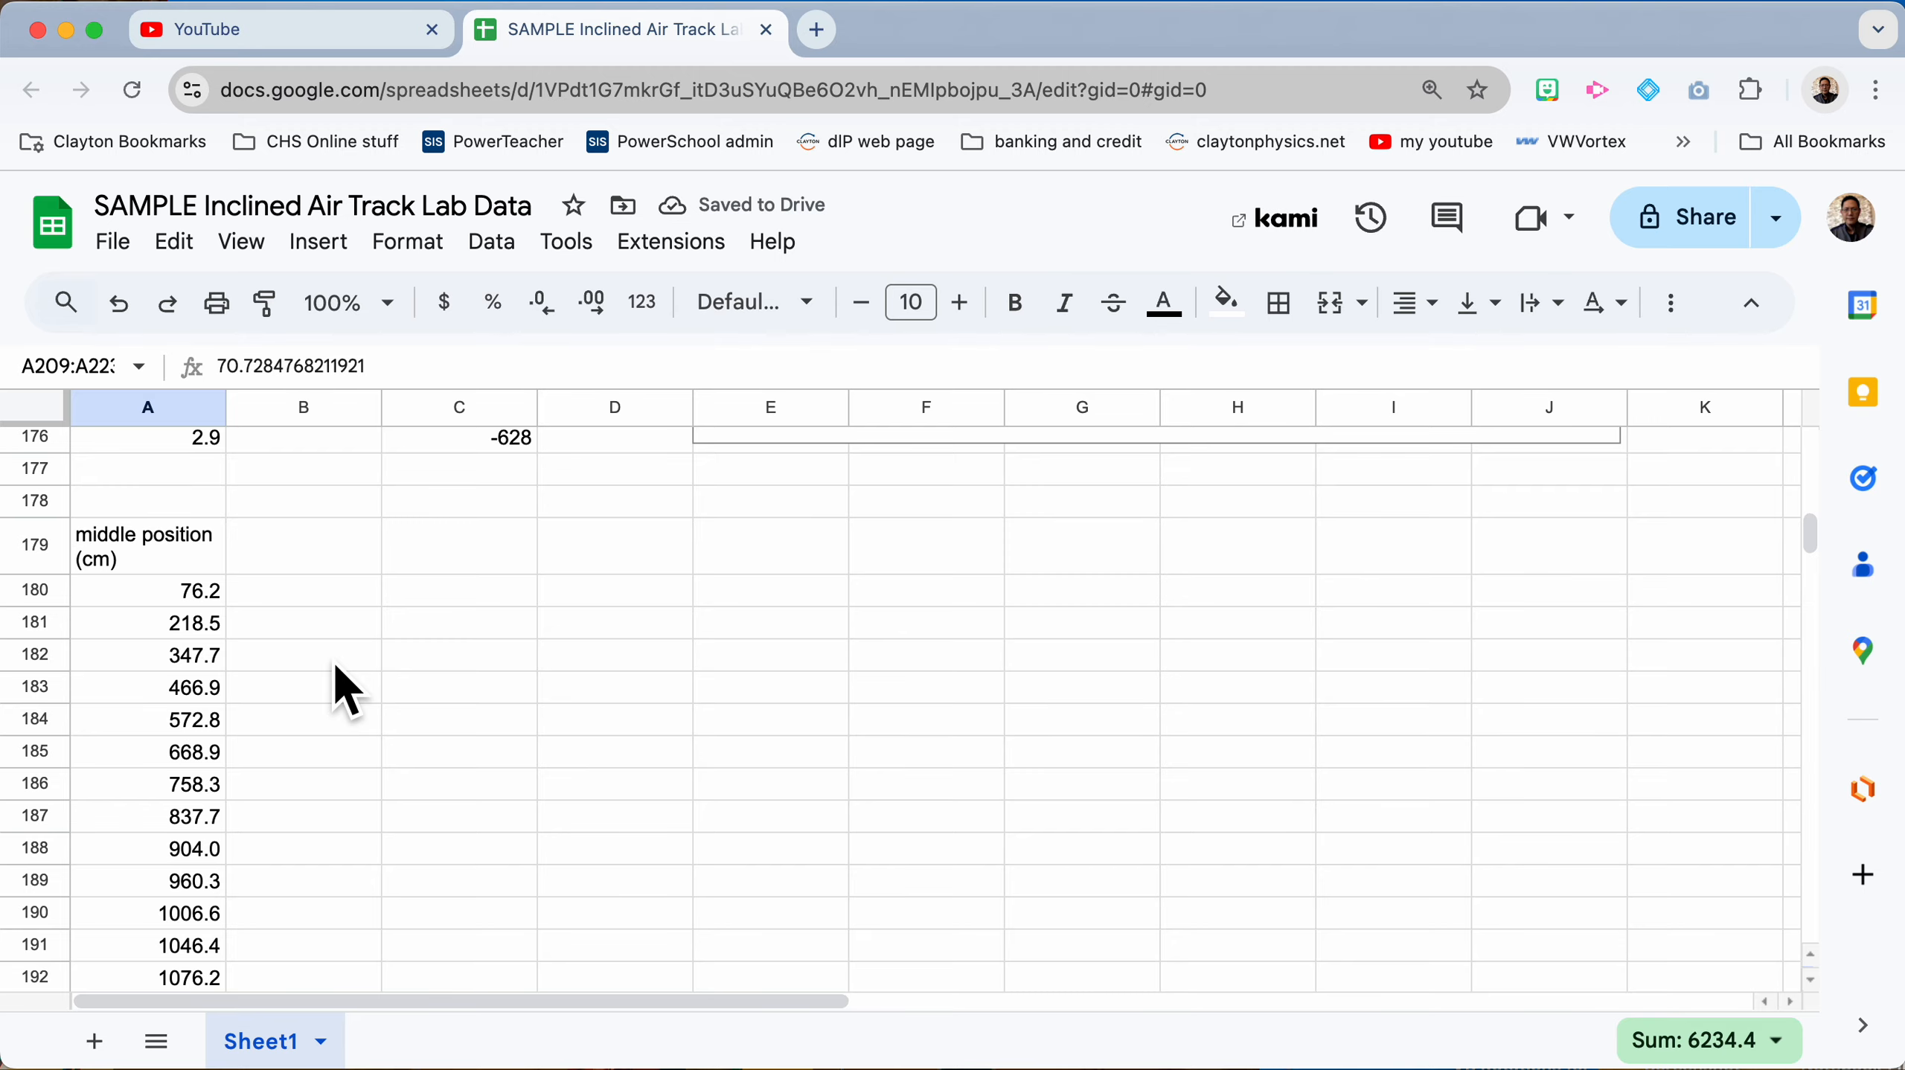
scroll(335, 665, down, 7)
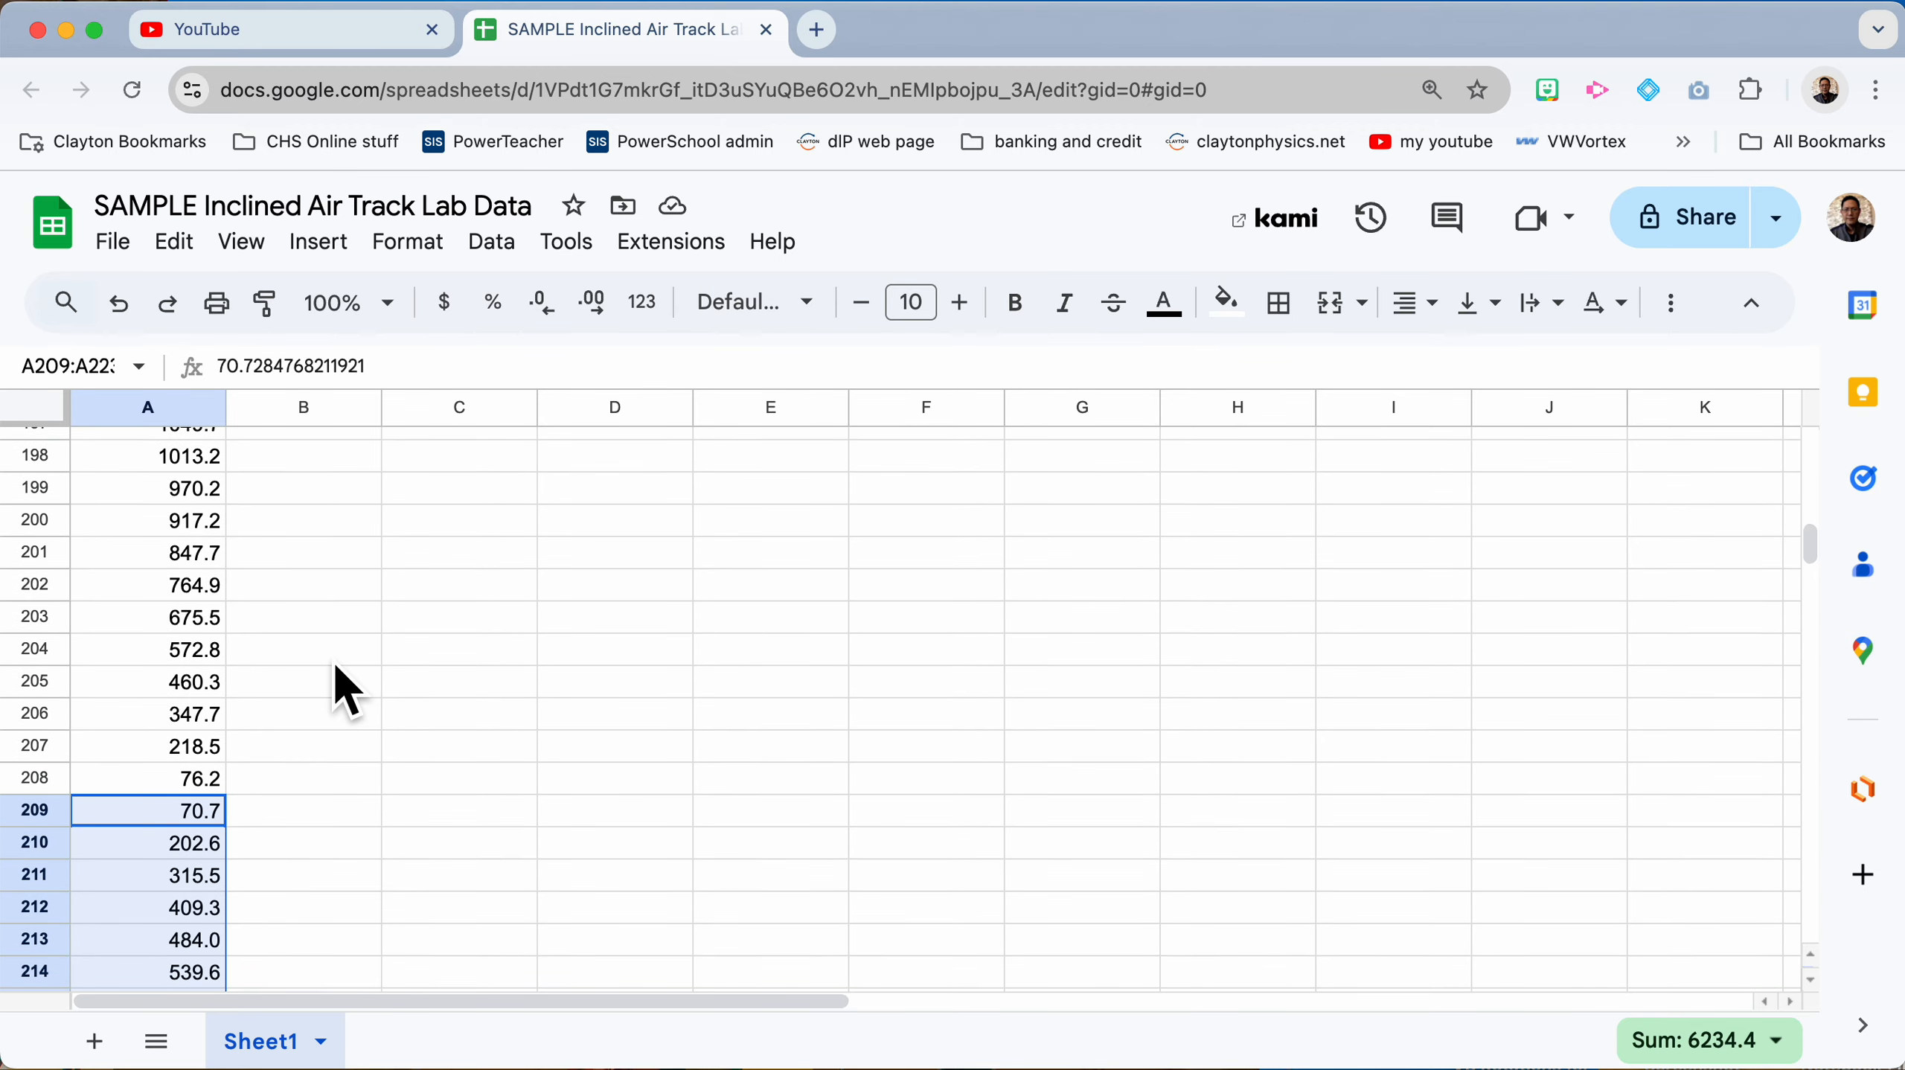
scroll(335, 665, up, 4)
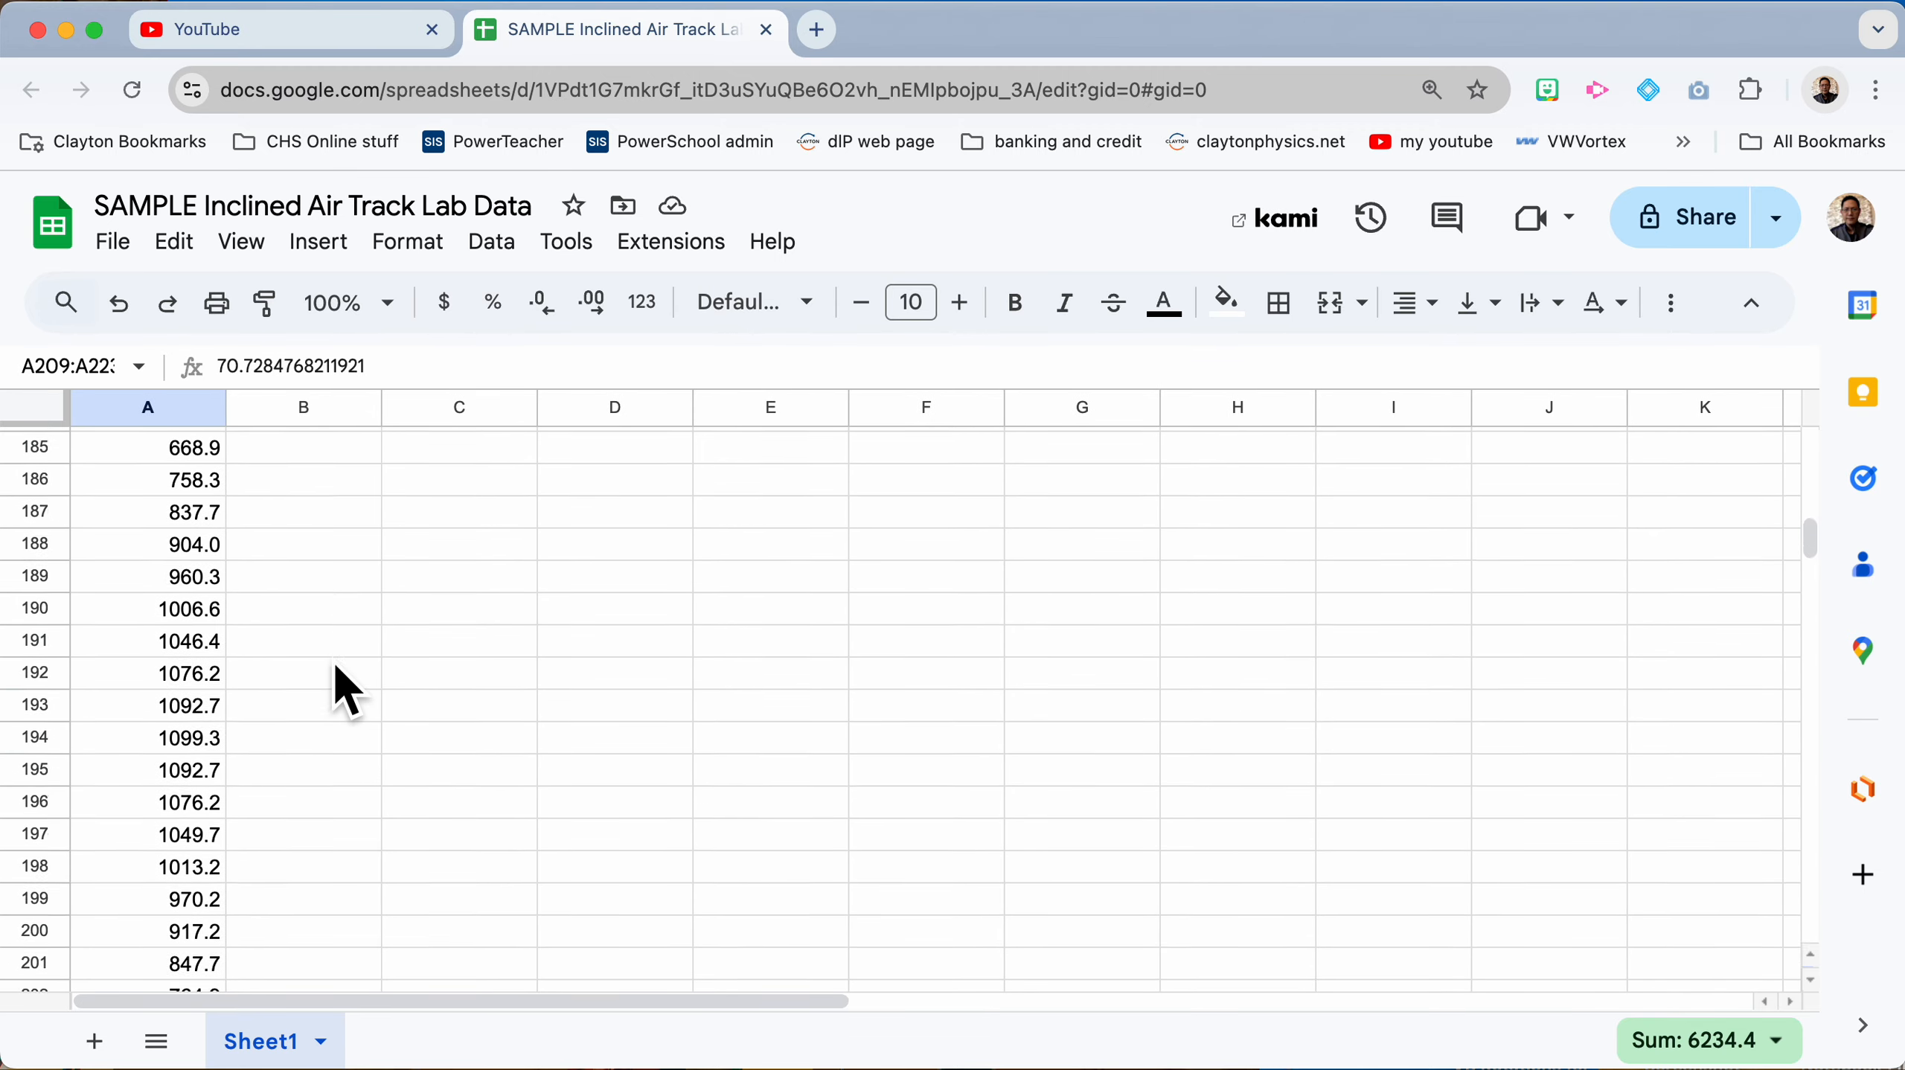
scroll(335, 665, up, 3)
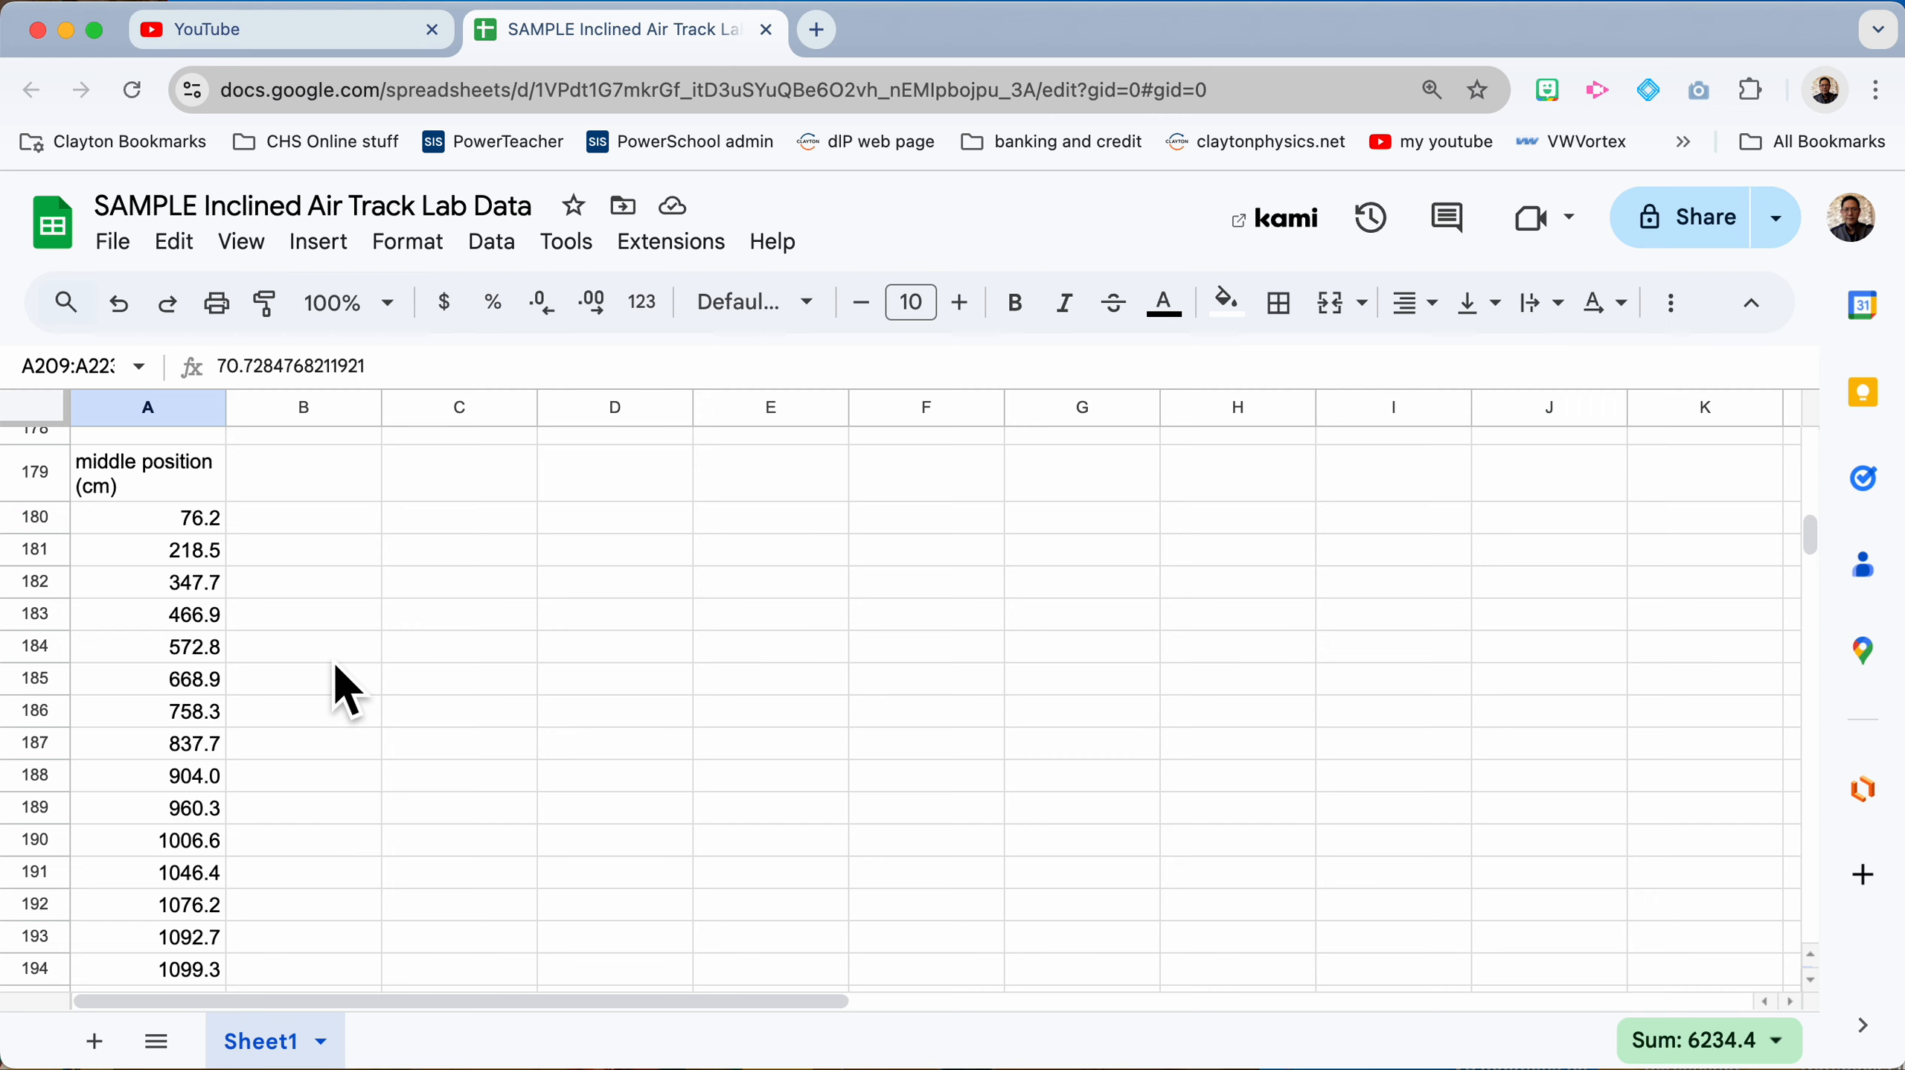
scroll(335, 665, down, 2)
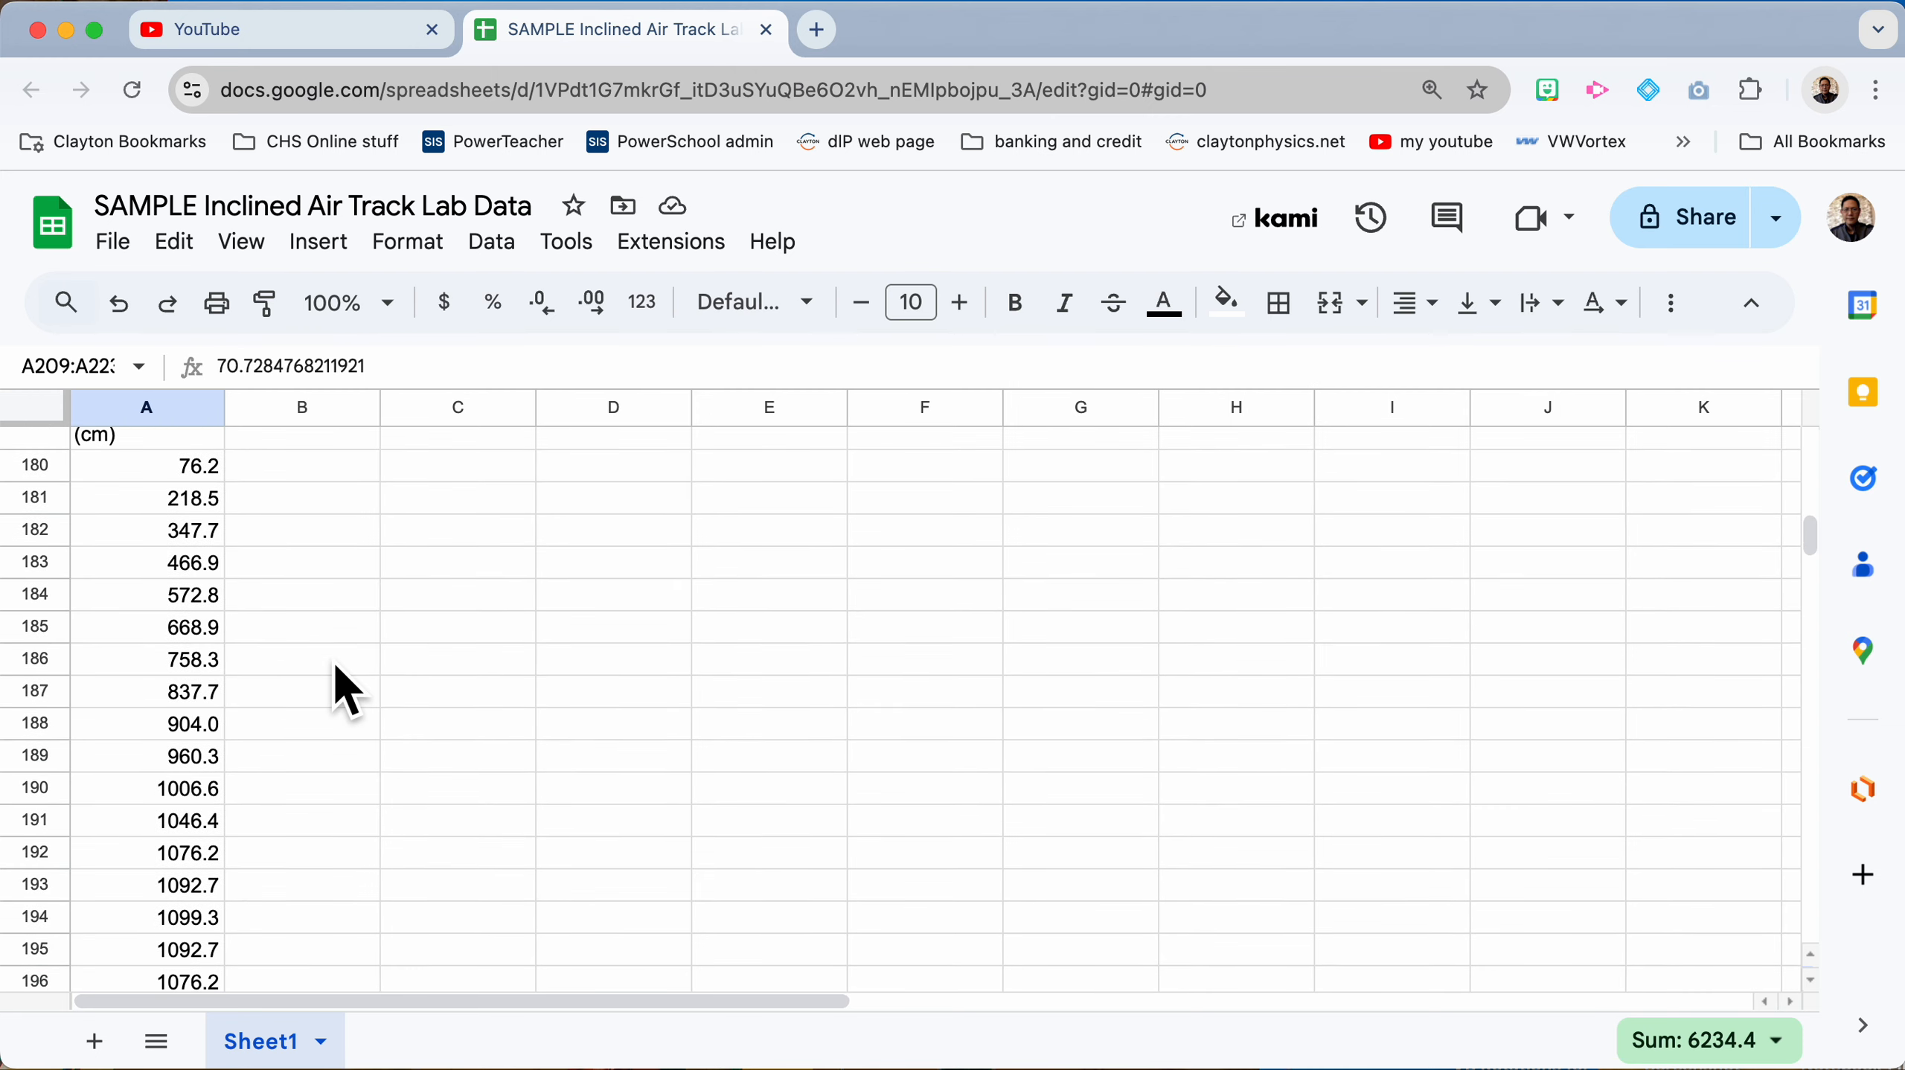
scroll(336, 667, down, 1)
scroll(335, 667, up, 3)
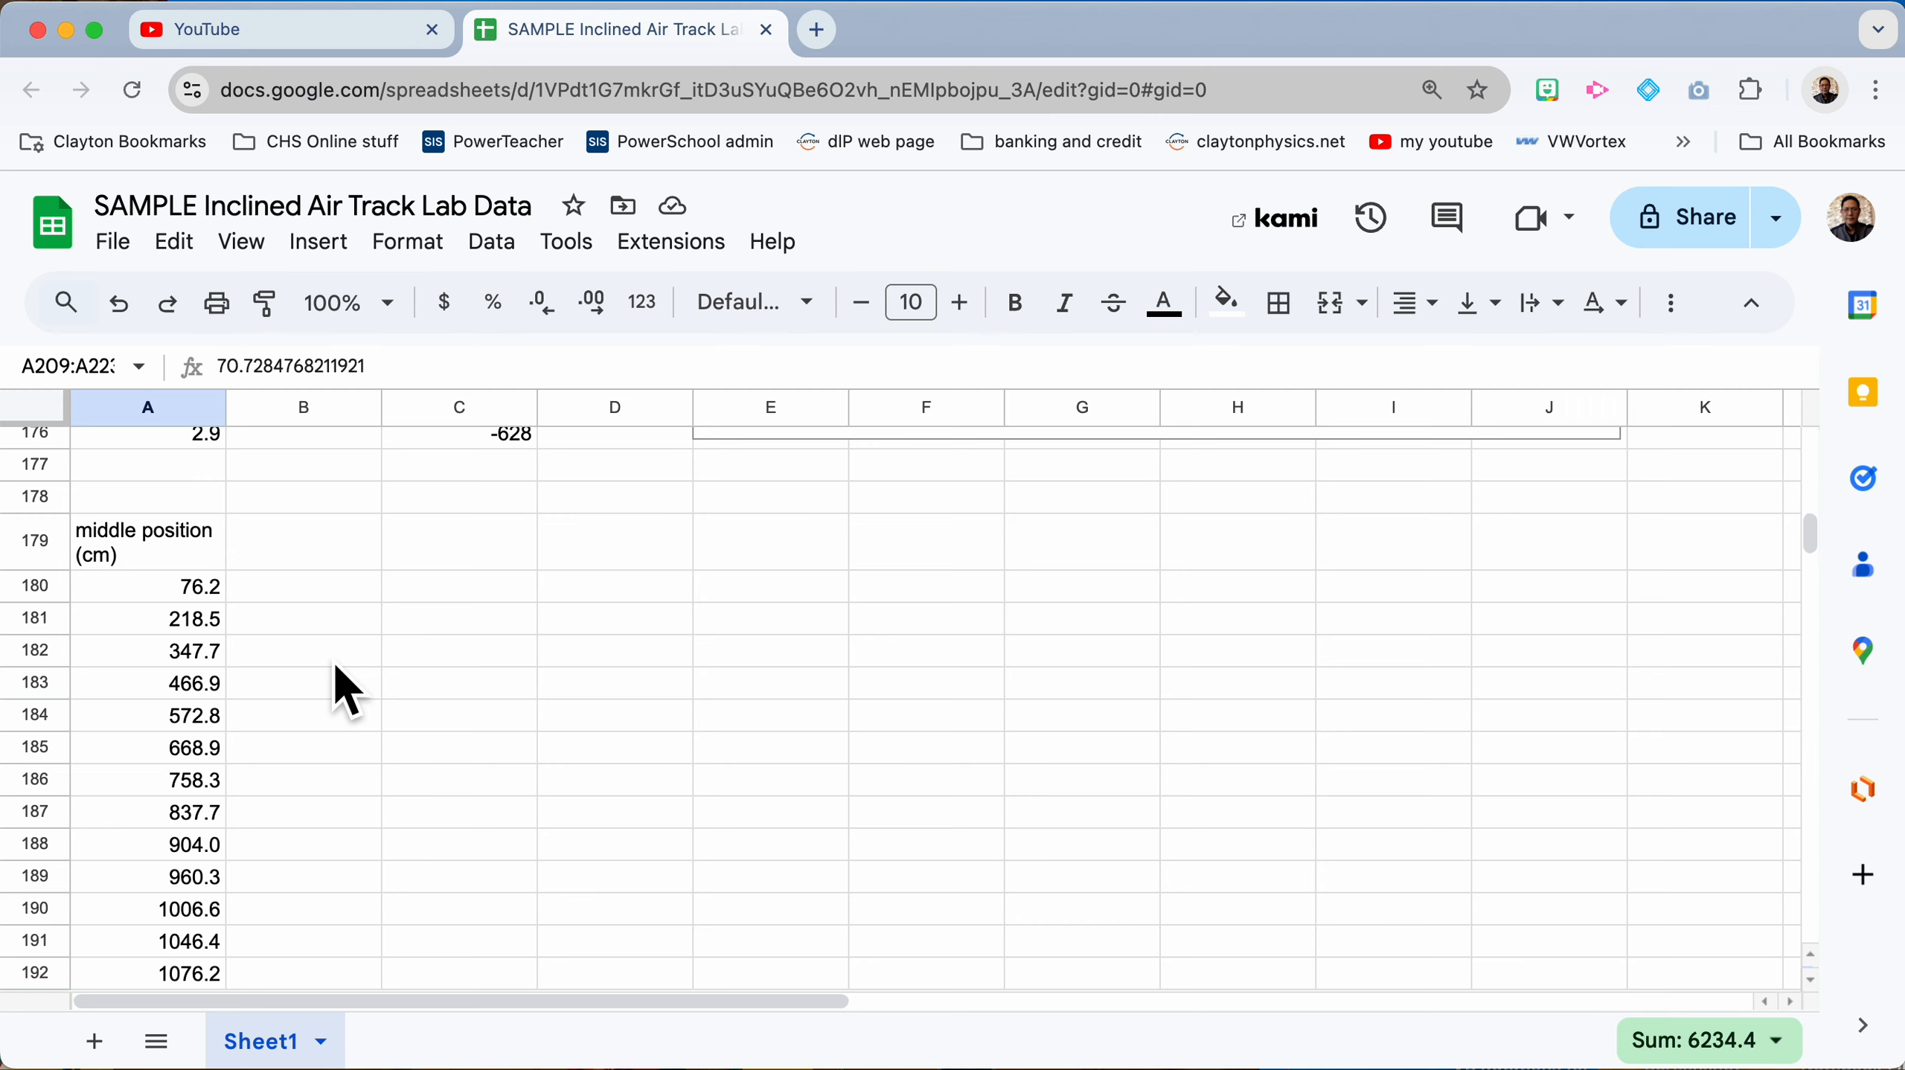
scroll(337, 667, down, 2)
scroll(335, 667, down, 1)
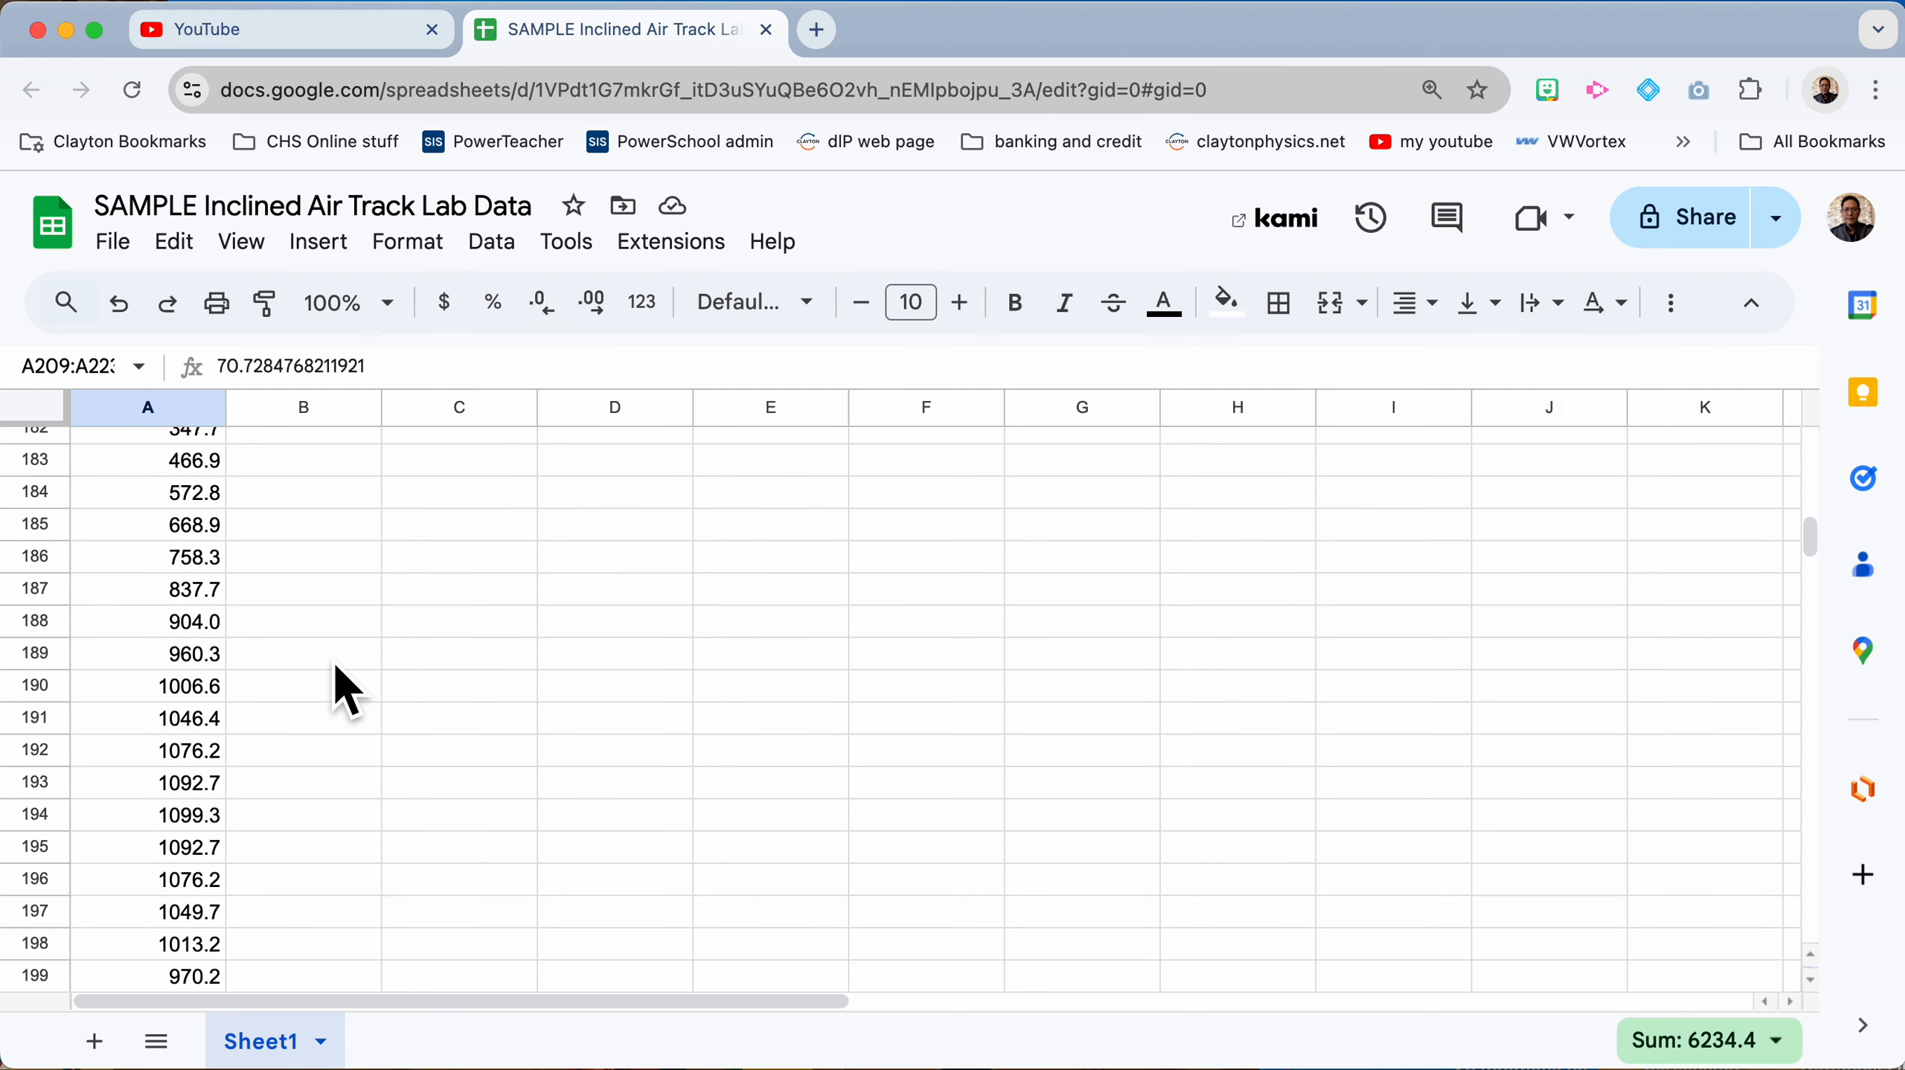
scroll(335, 667, up, 4)
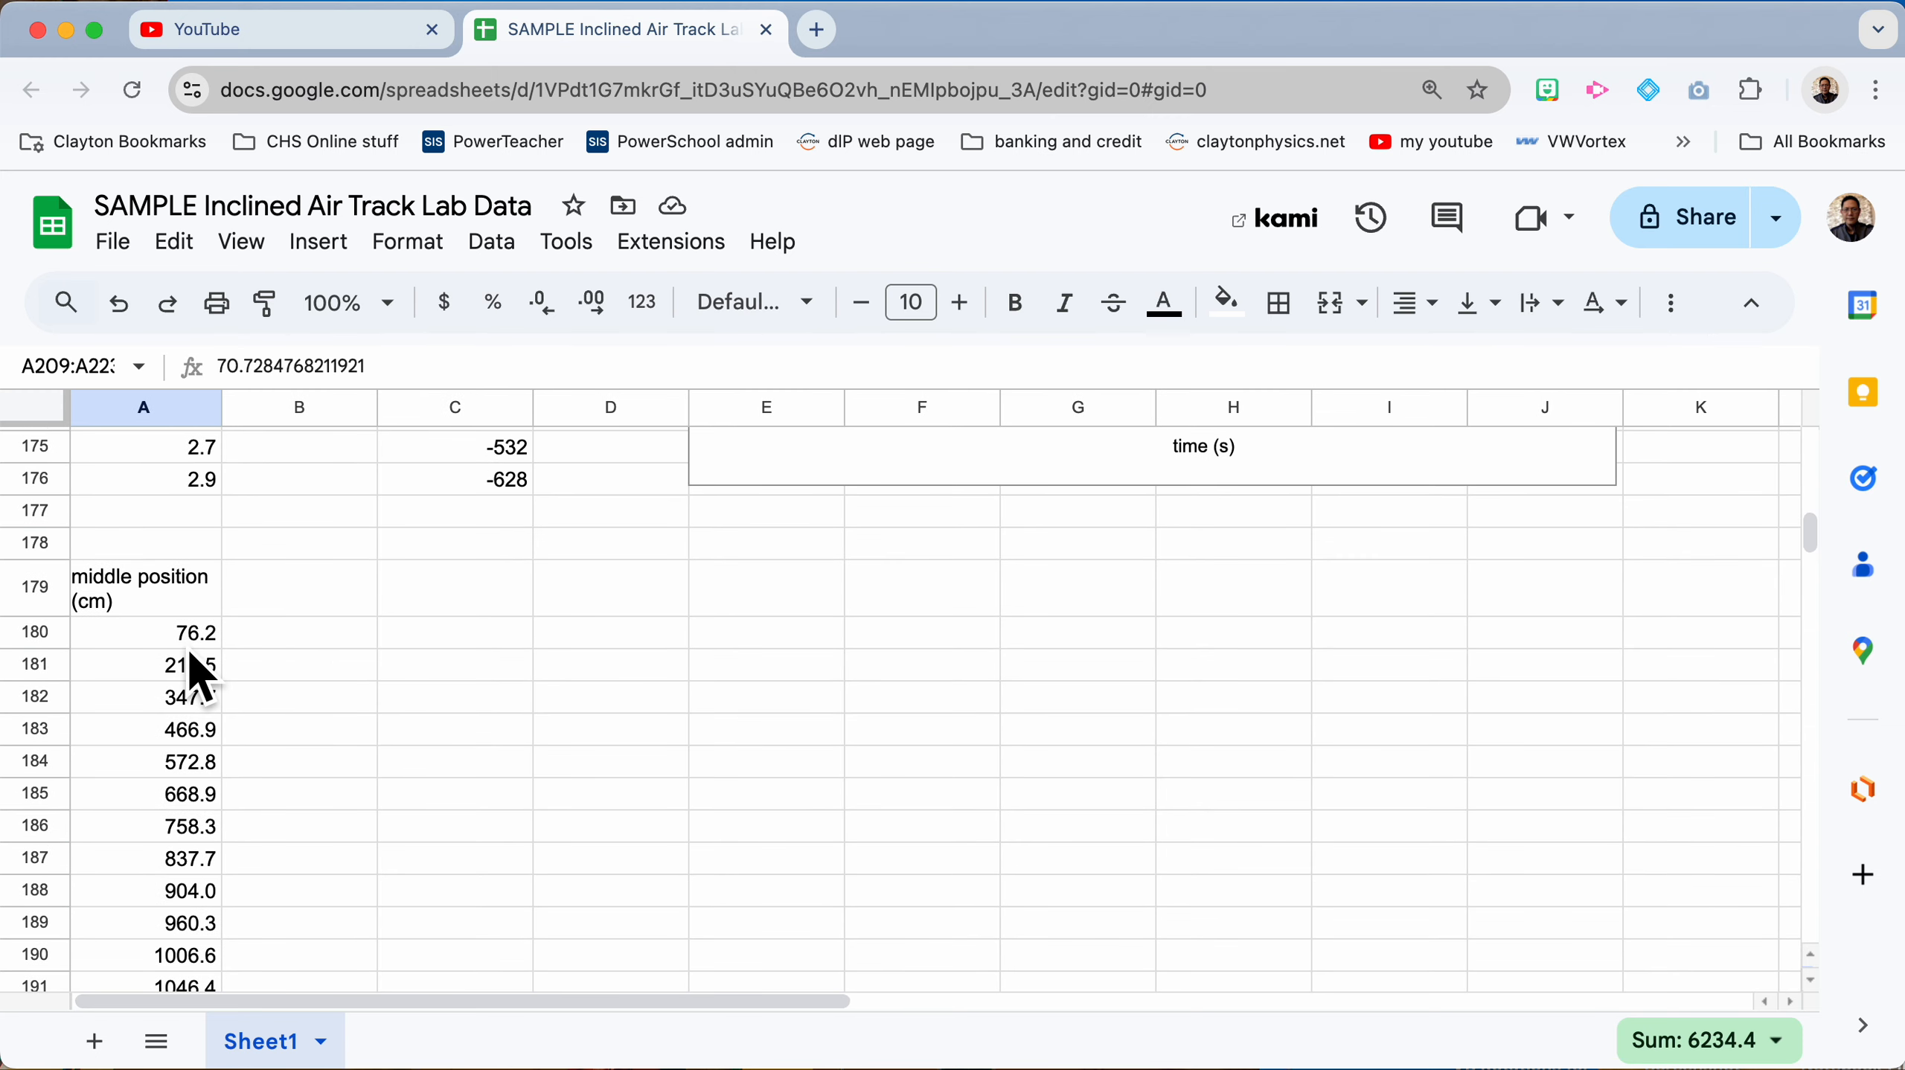
scroll(188, 648, down, 1)
scroll(188, 653, down, 10)
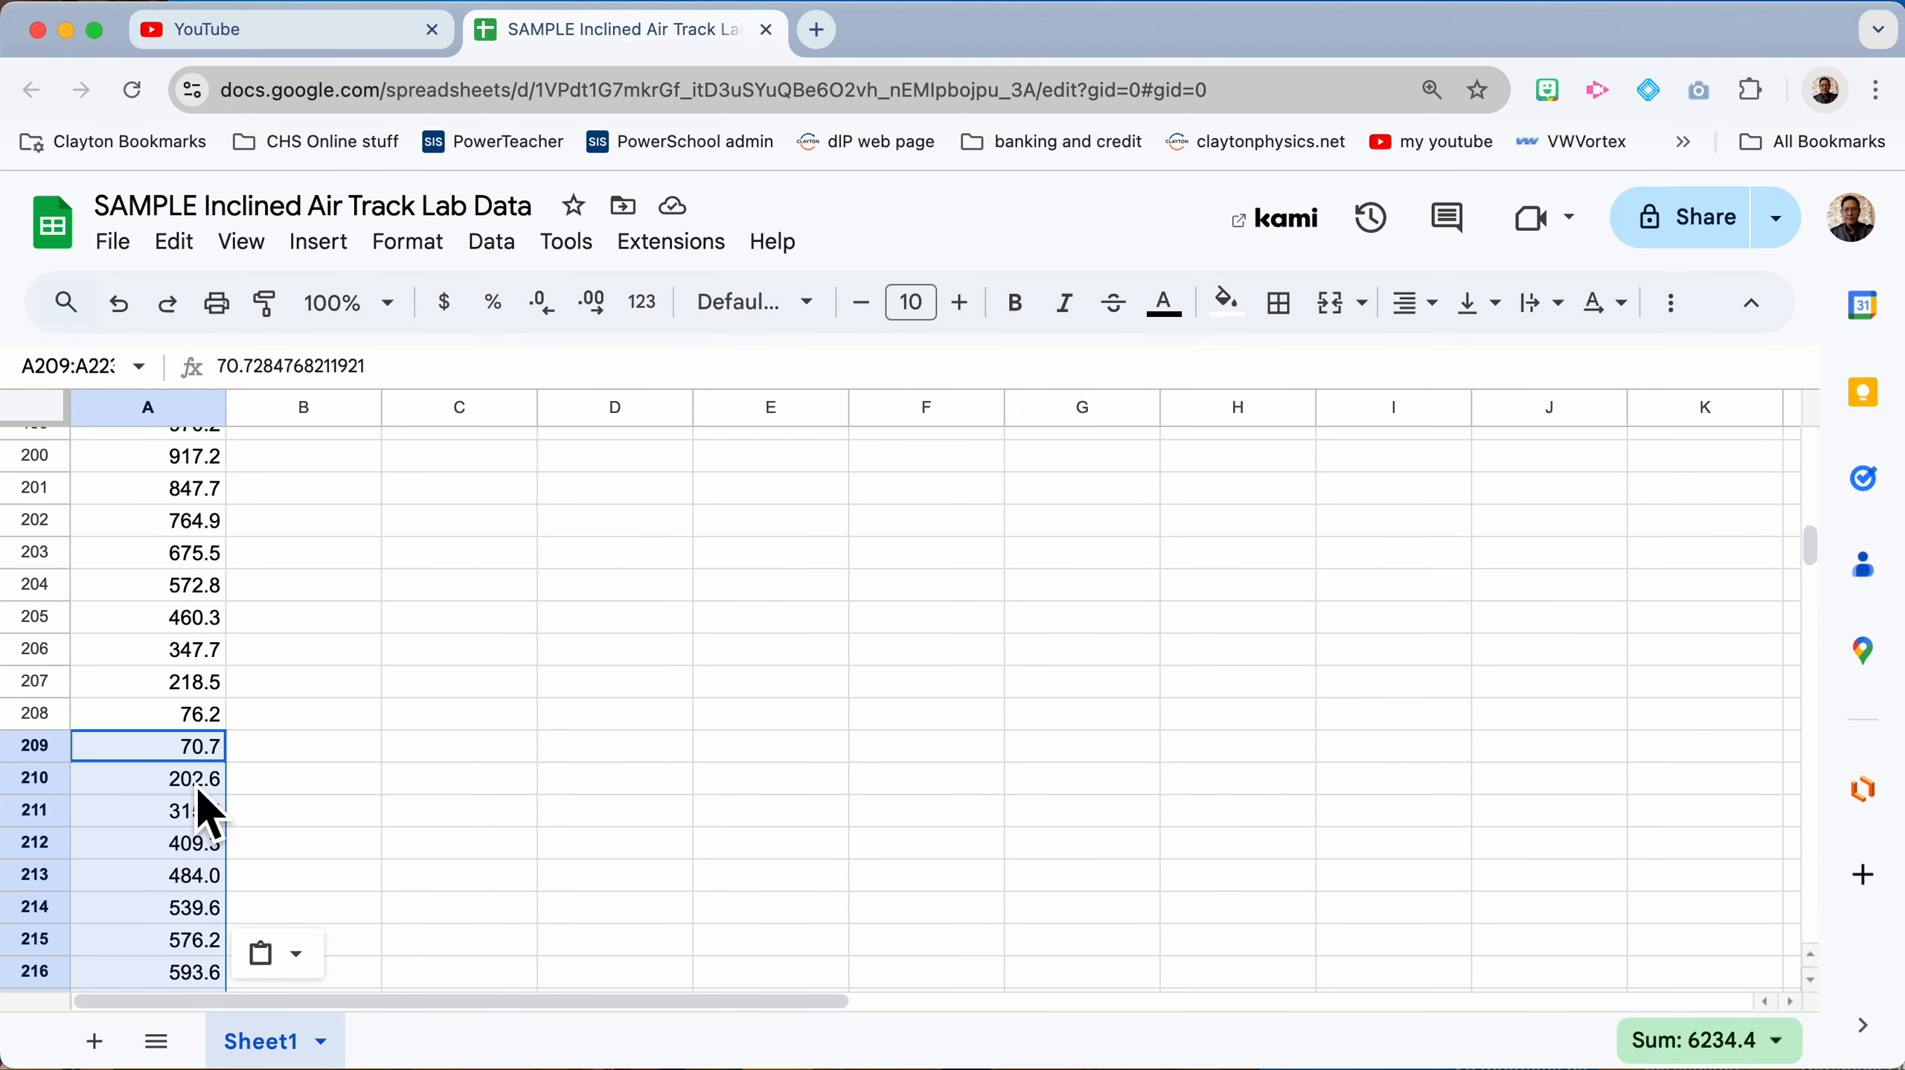
scroll(204, 787, up, 10)
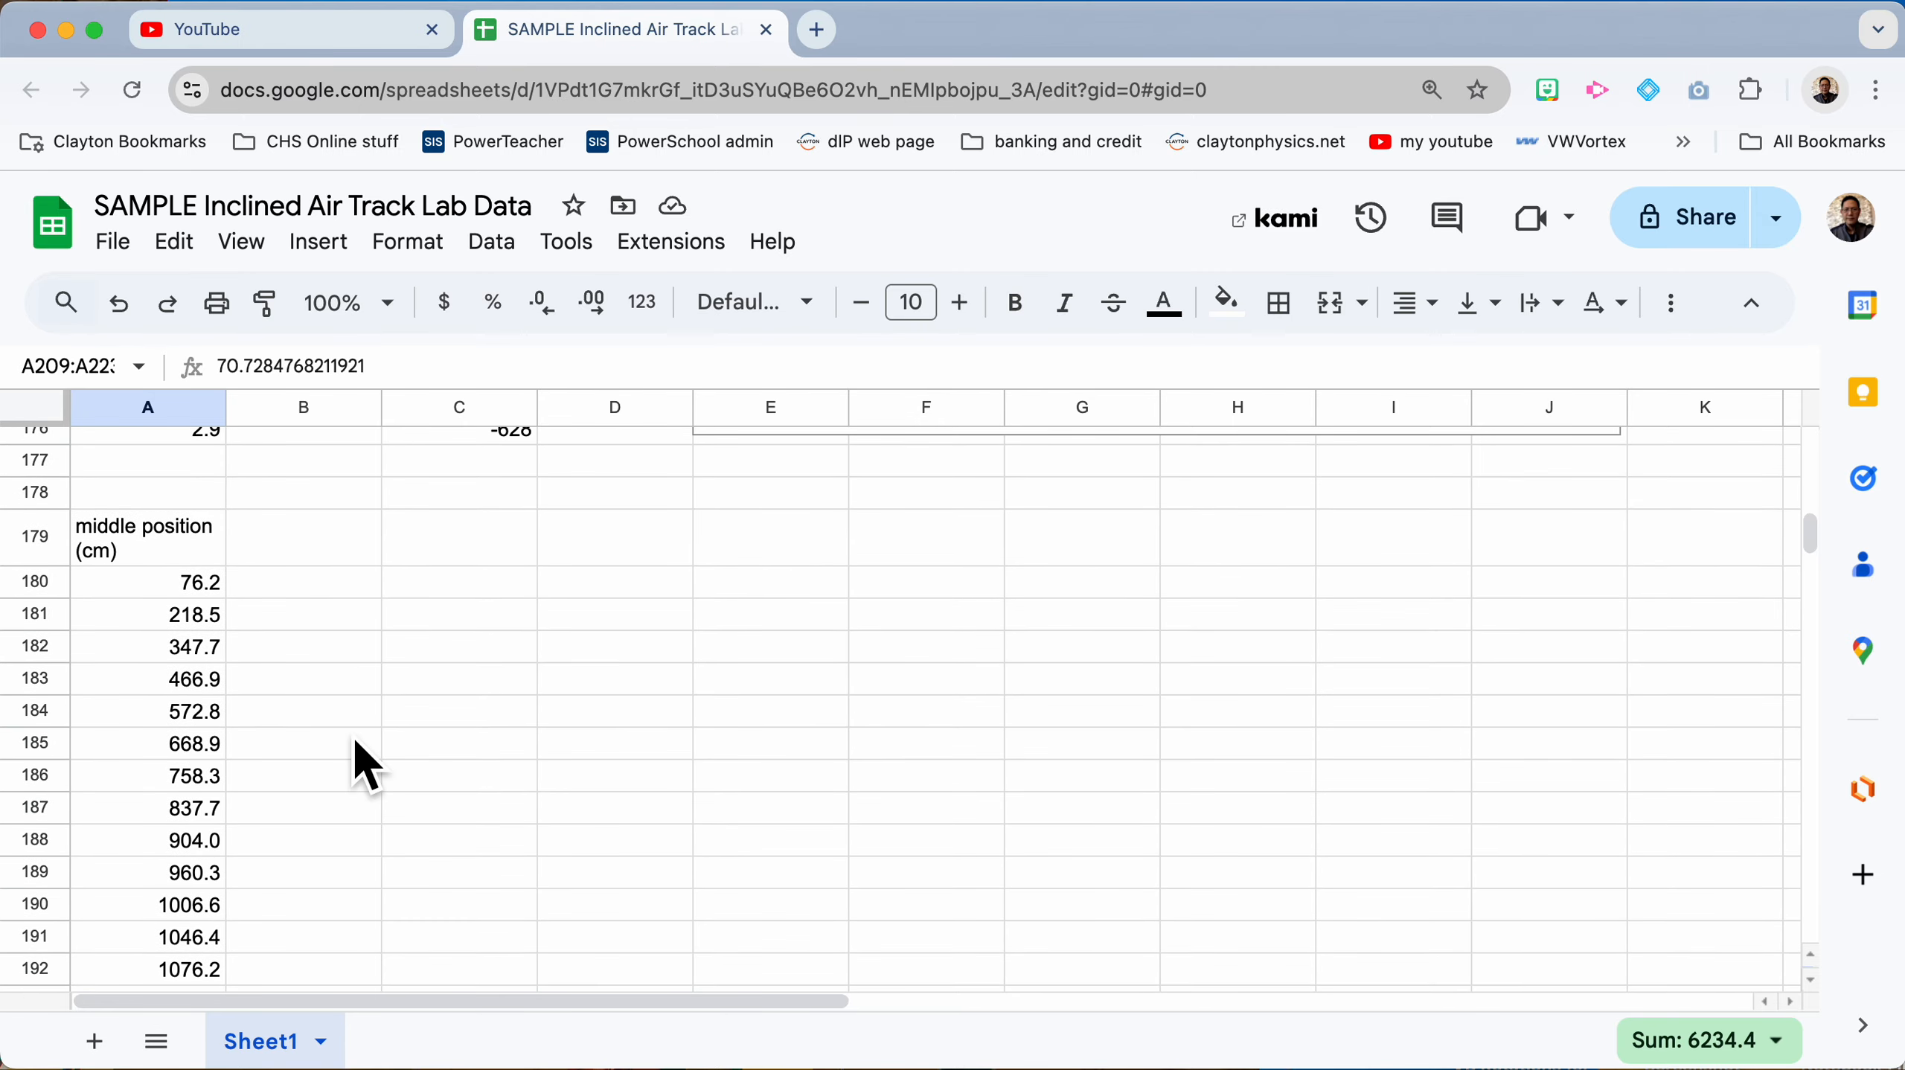
Step: Copy the low incline velocity values in cells H4:H32
click(321, 556)
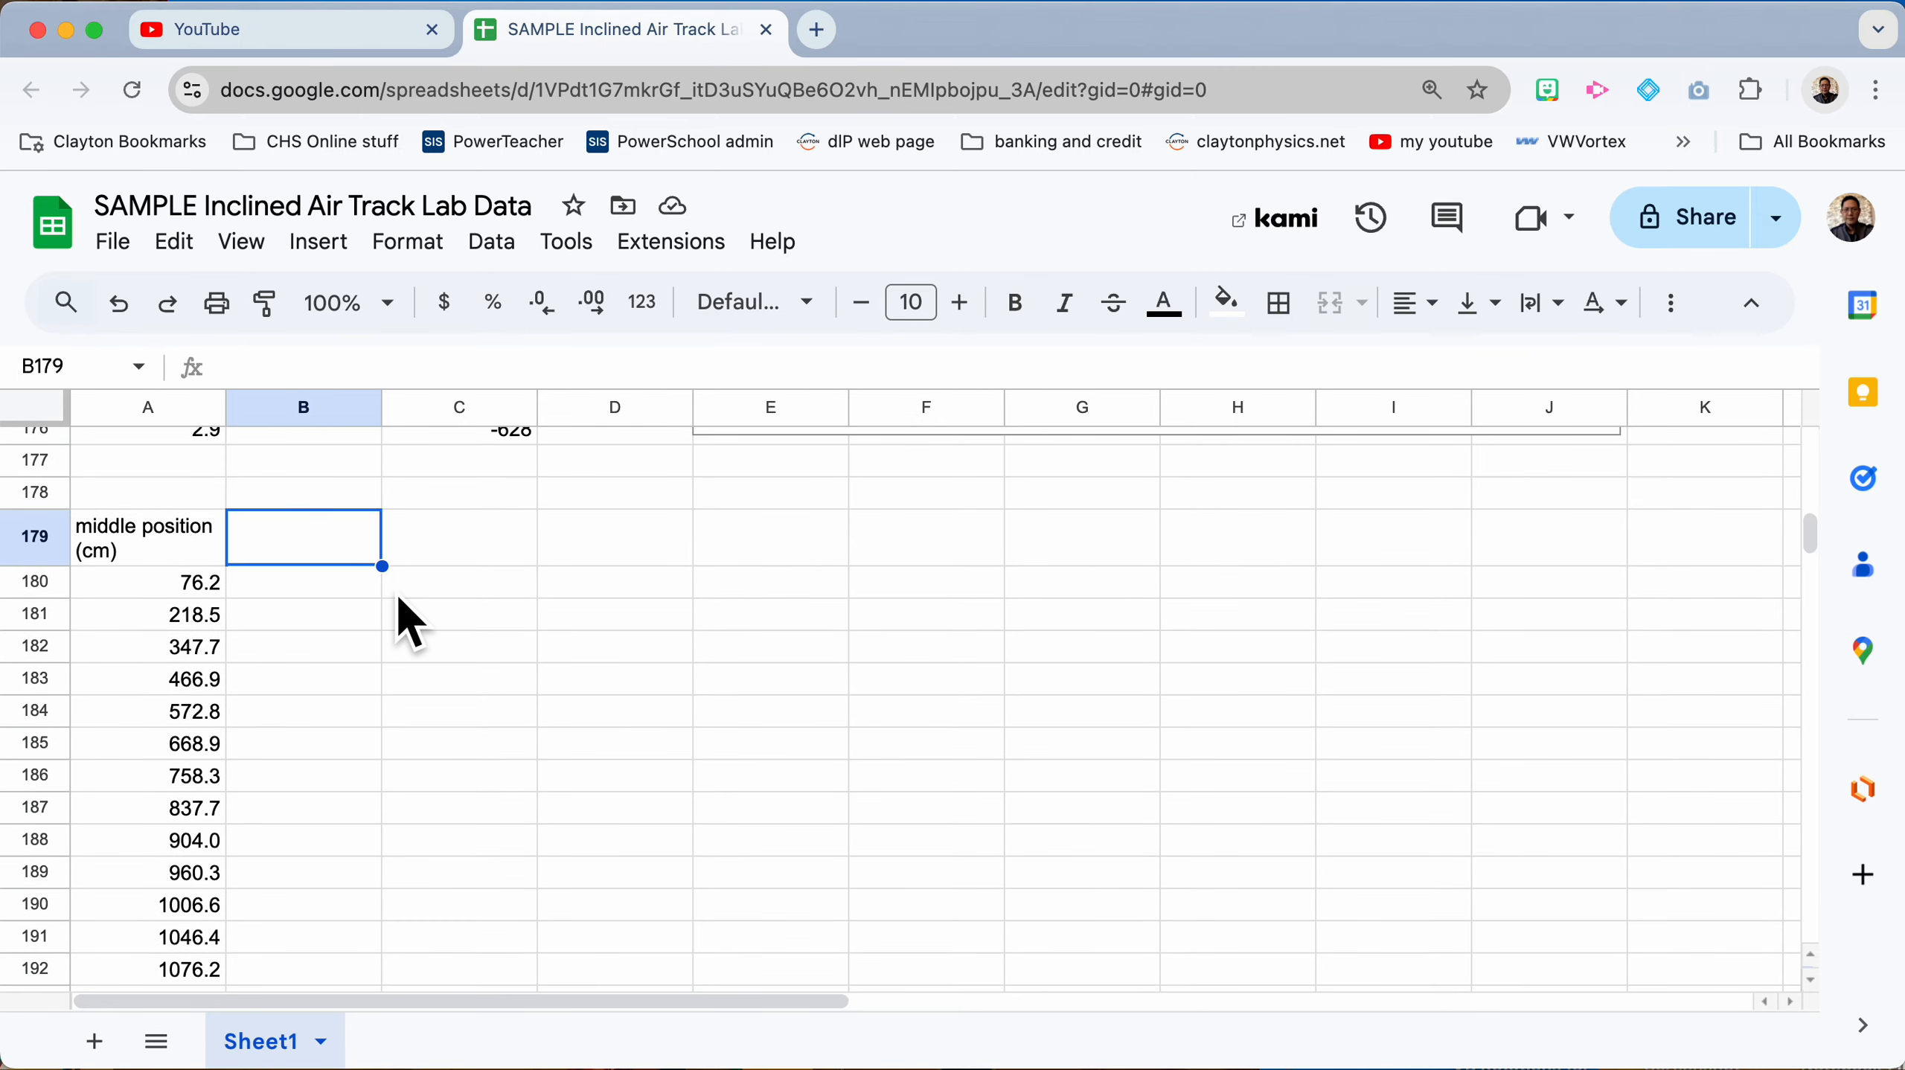
scroll(396, 617, up, 20)
scroll(398, 600, up, 14)
scroll(396, 593, up, 20)
click(1233, 472)
scroll(1229, 596, down, 9)
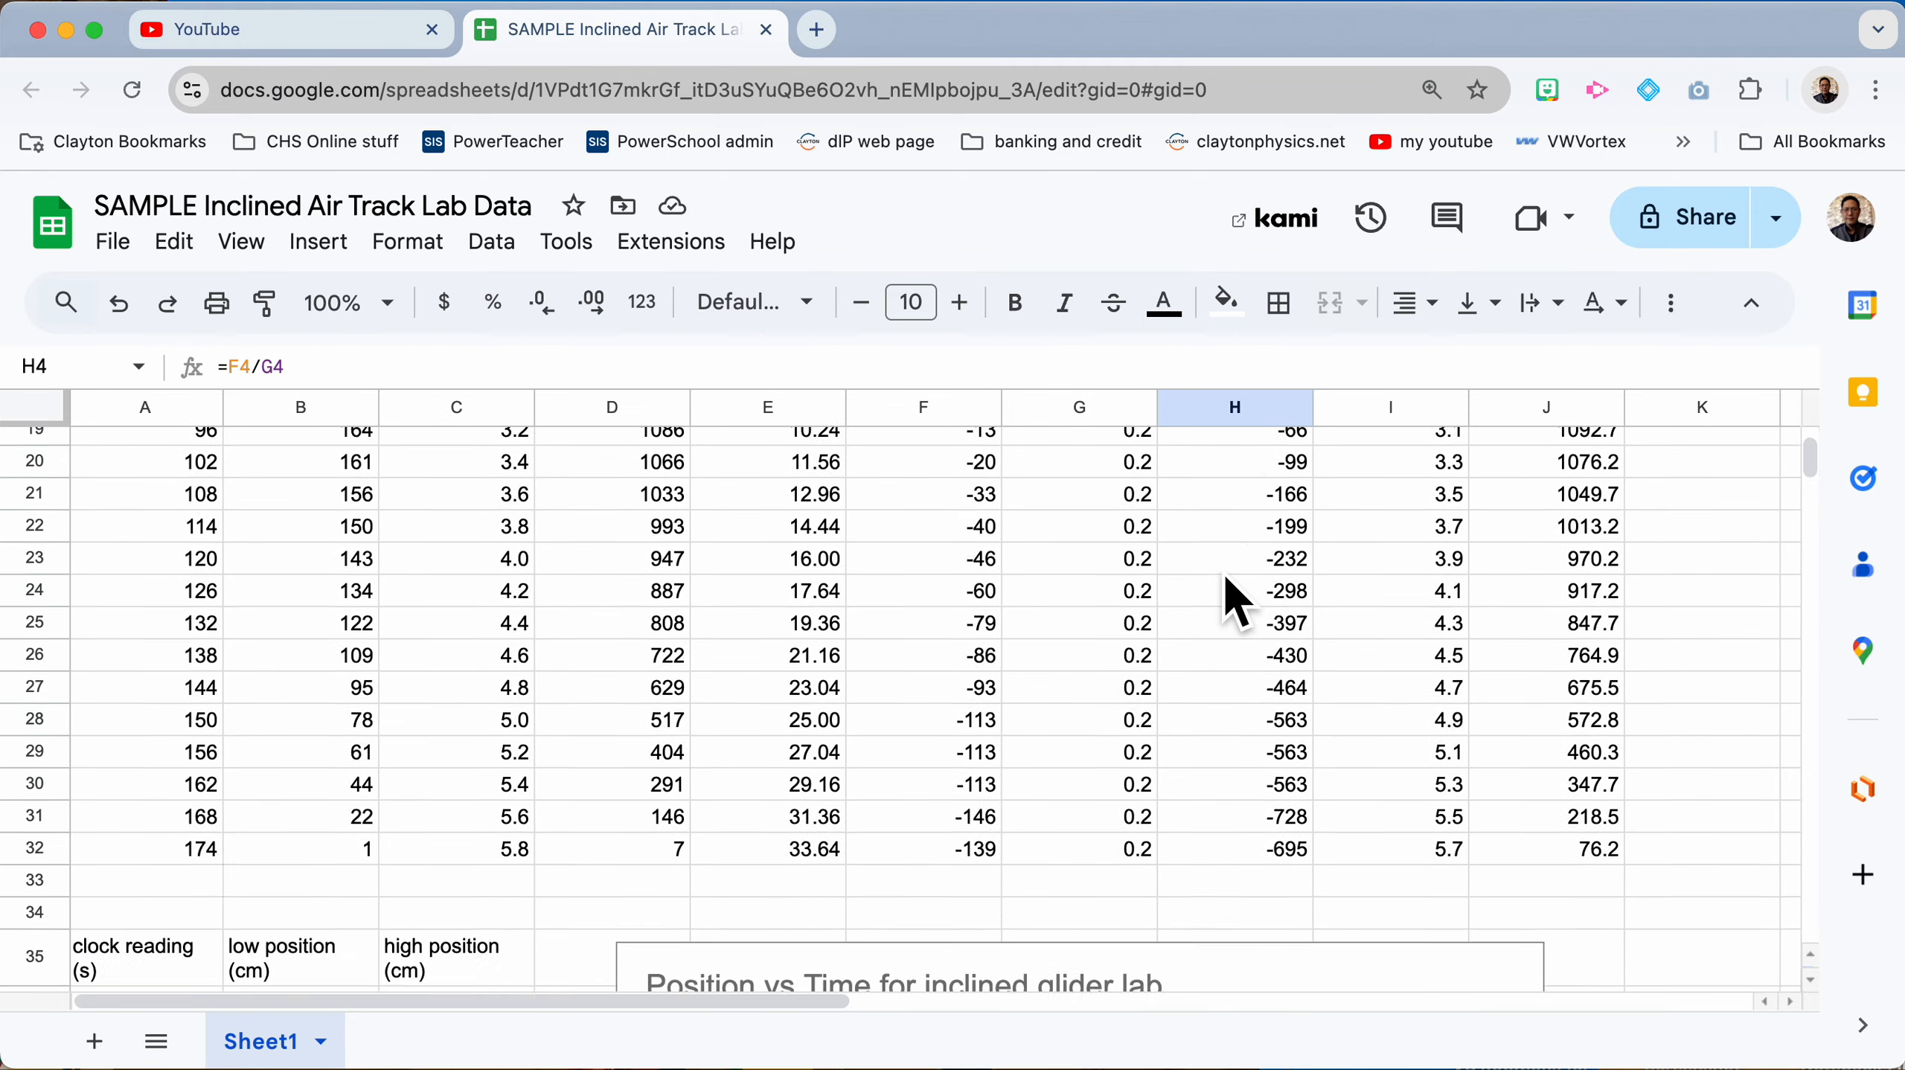
shift+click(1229, 591)
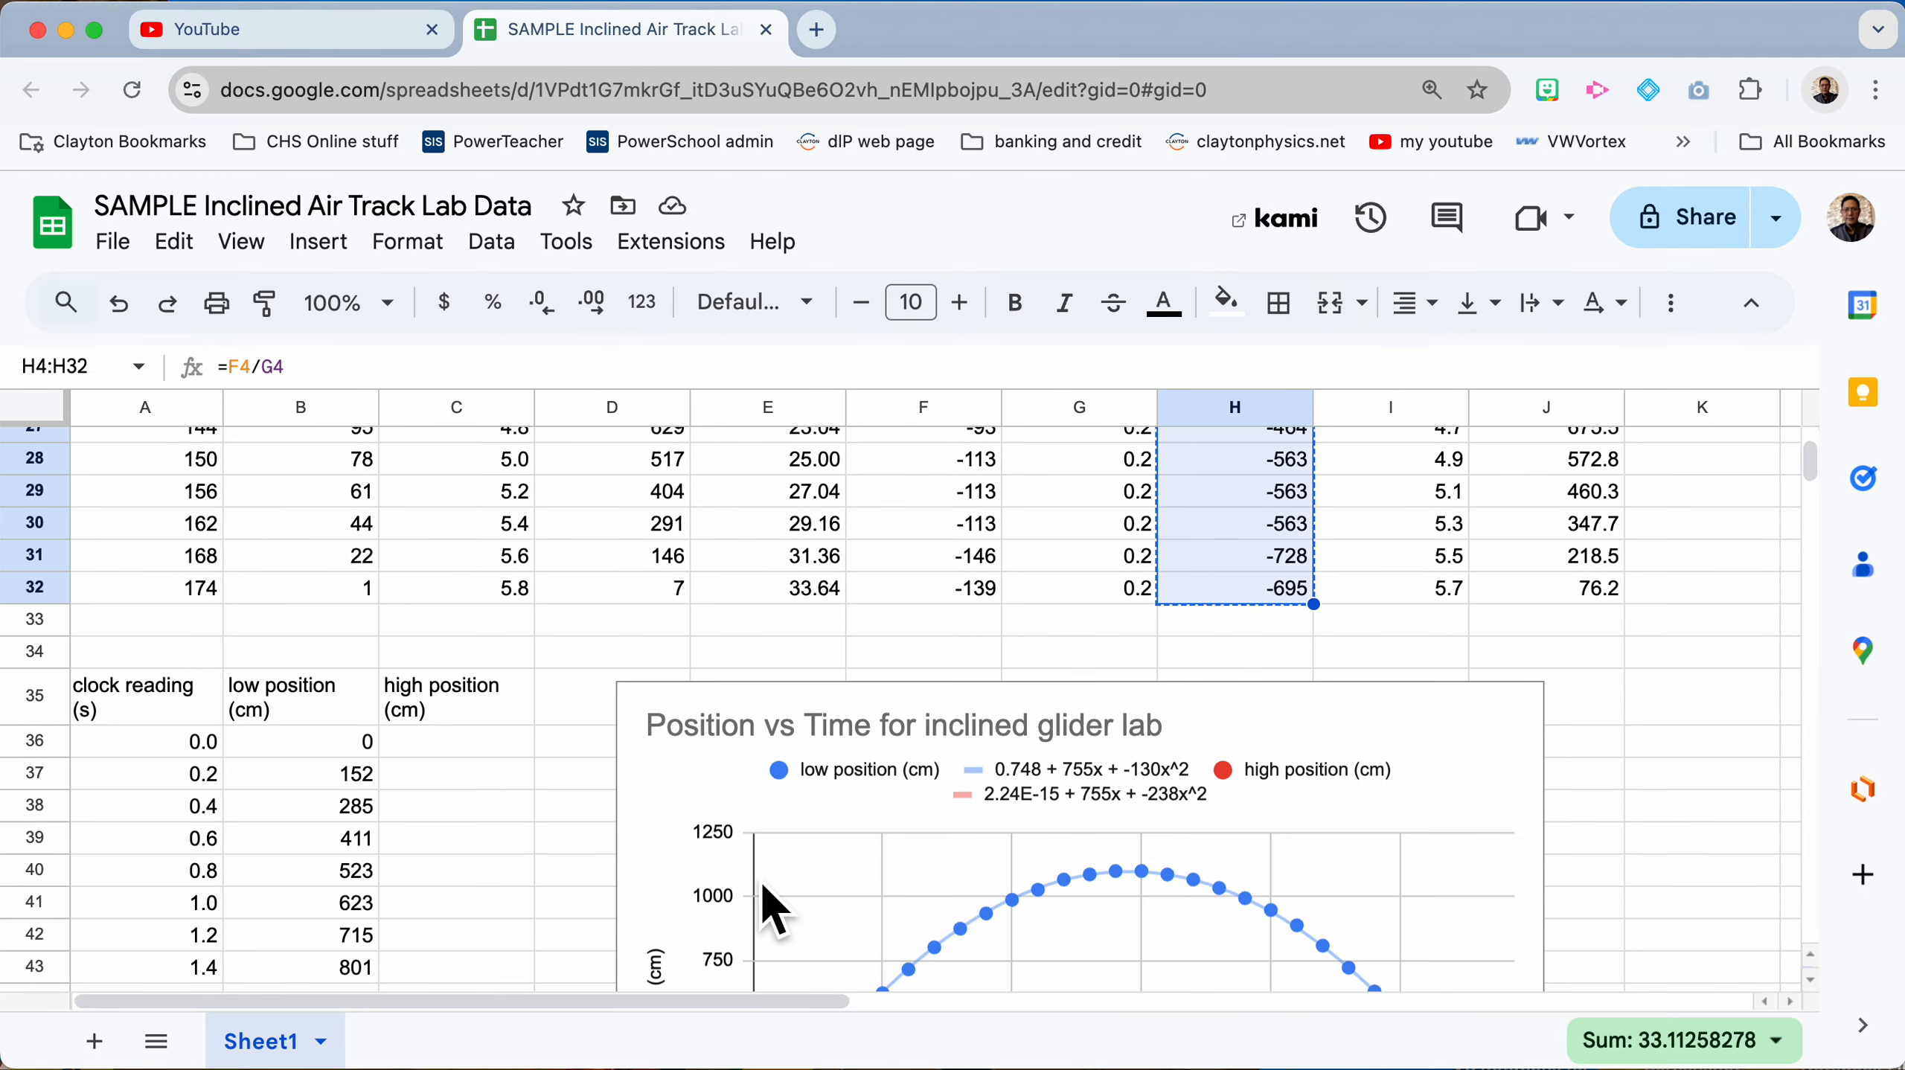
Step: Paste the copied low incline velocities as values only at B180, beside the middle positions
scroll(489, 861, down, 12)
scroll(489, 862, down, 20)
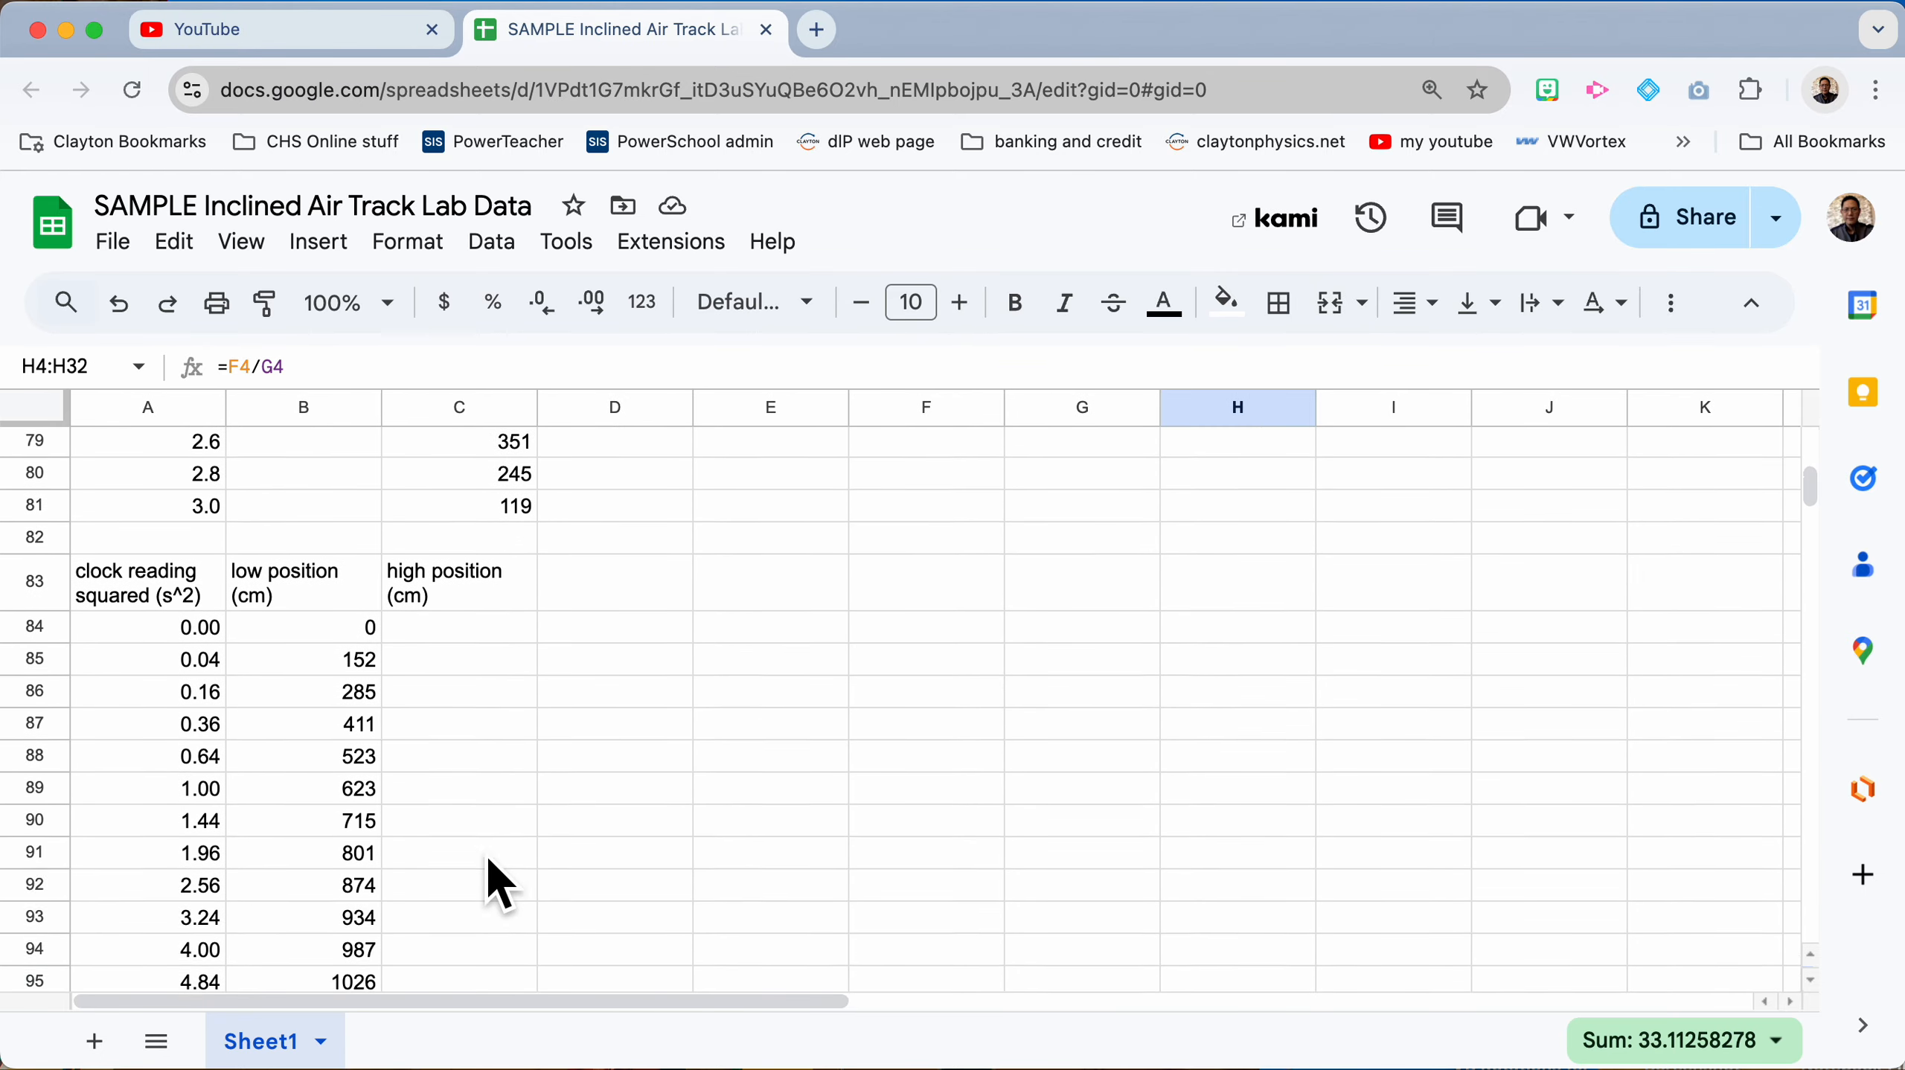
scroll(485, 855, down, 20)
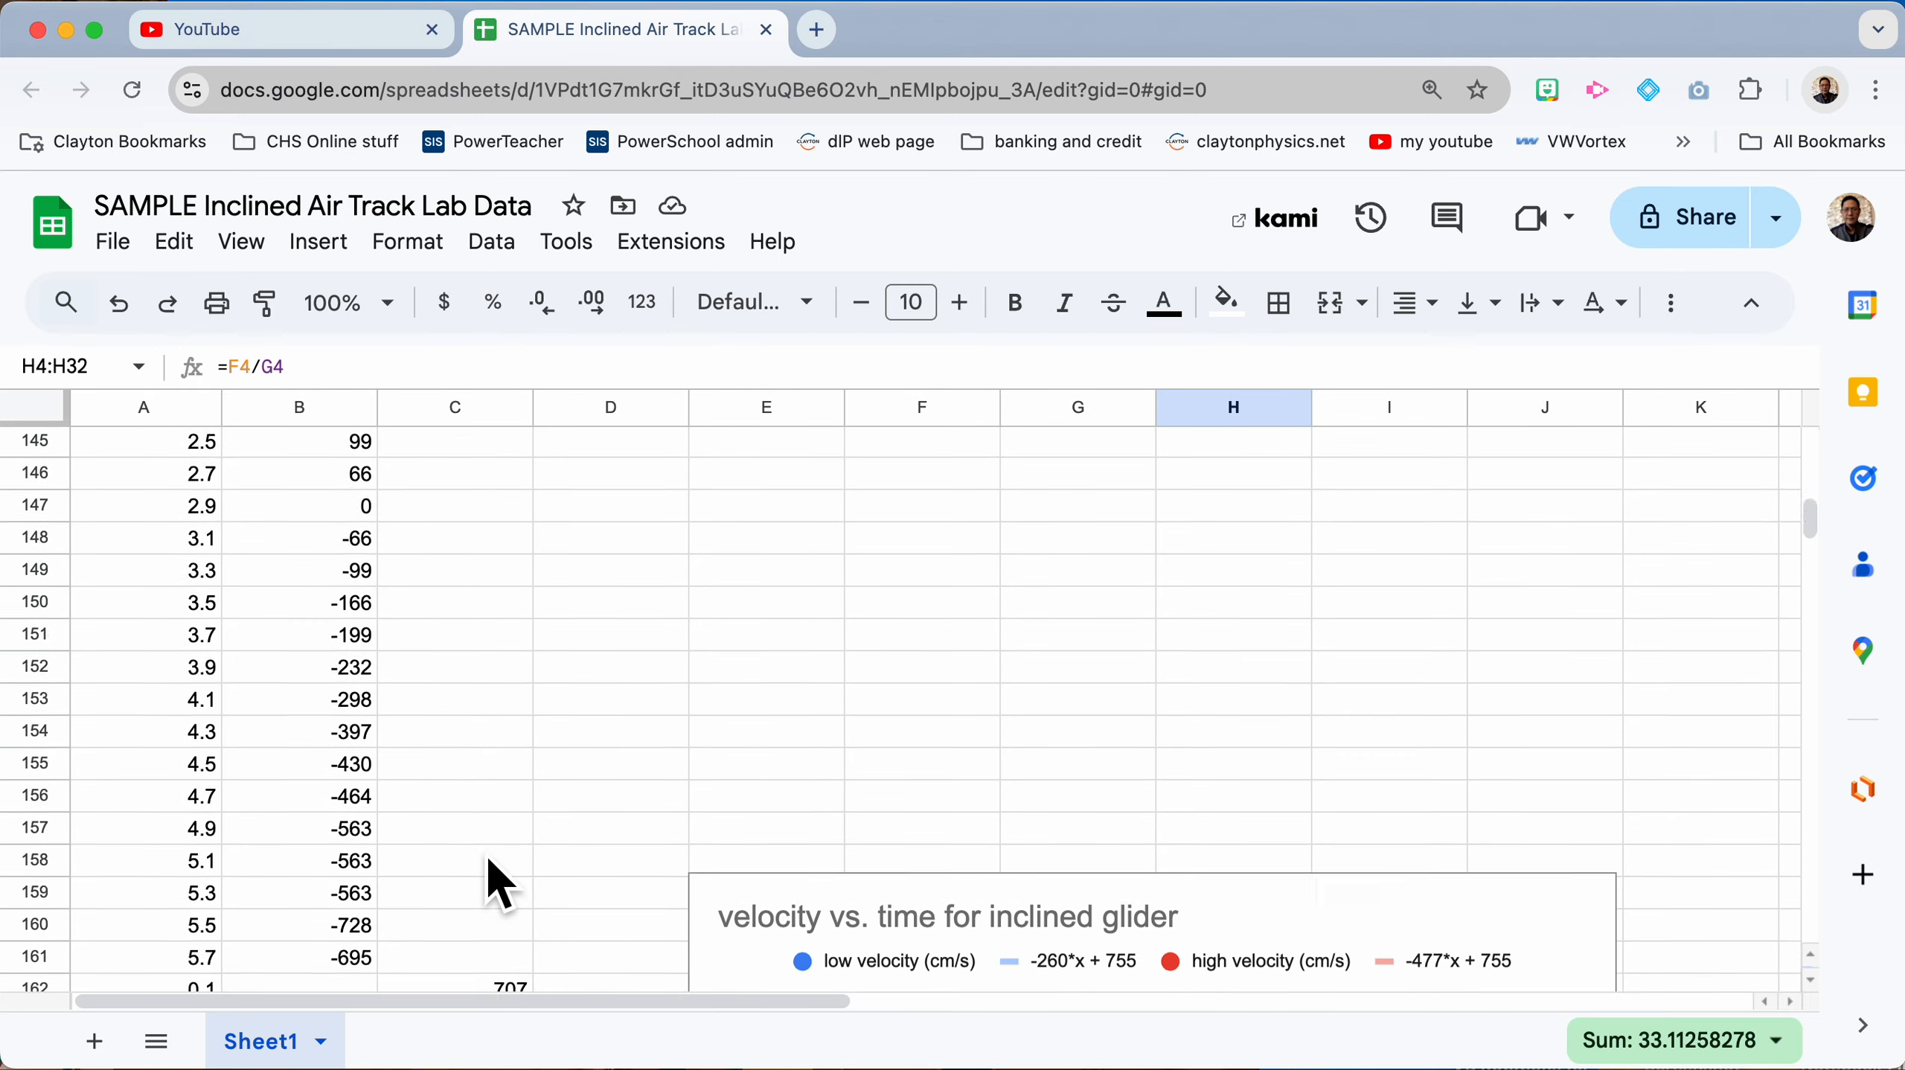
scroll(486, 854, up, 5)
scroll(420, 780, up, 1)
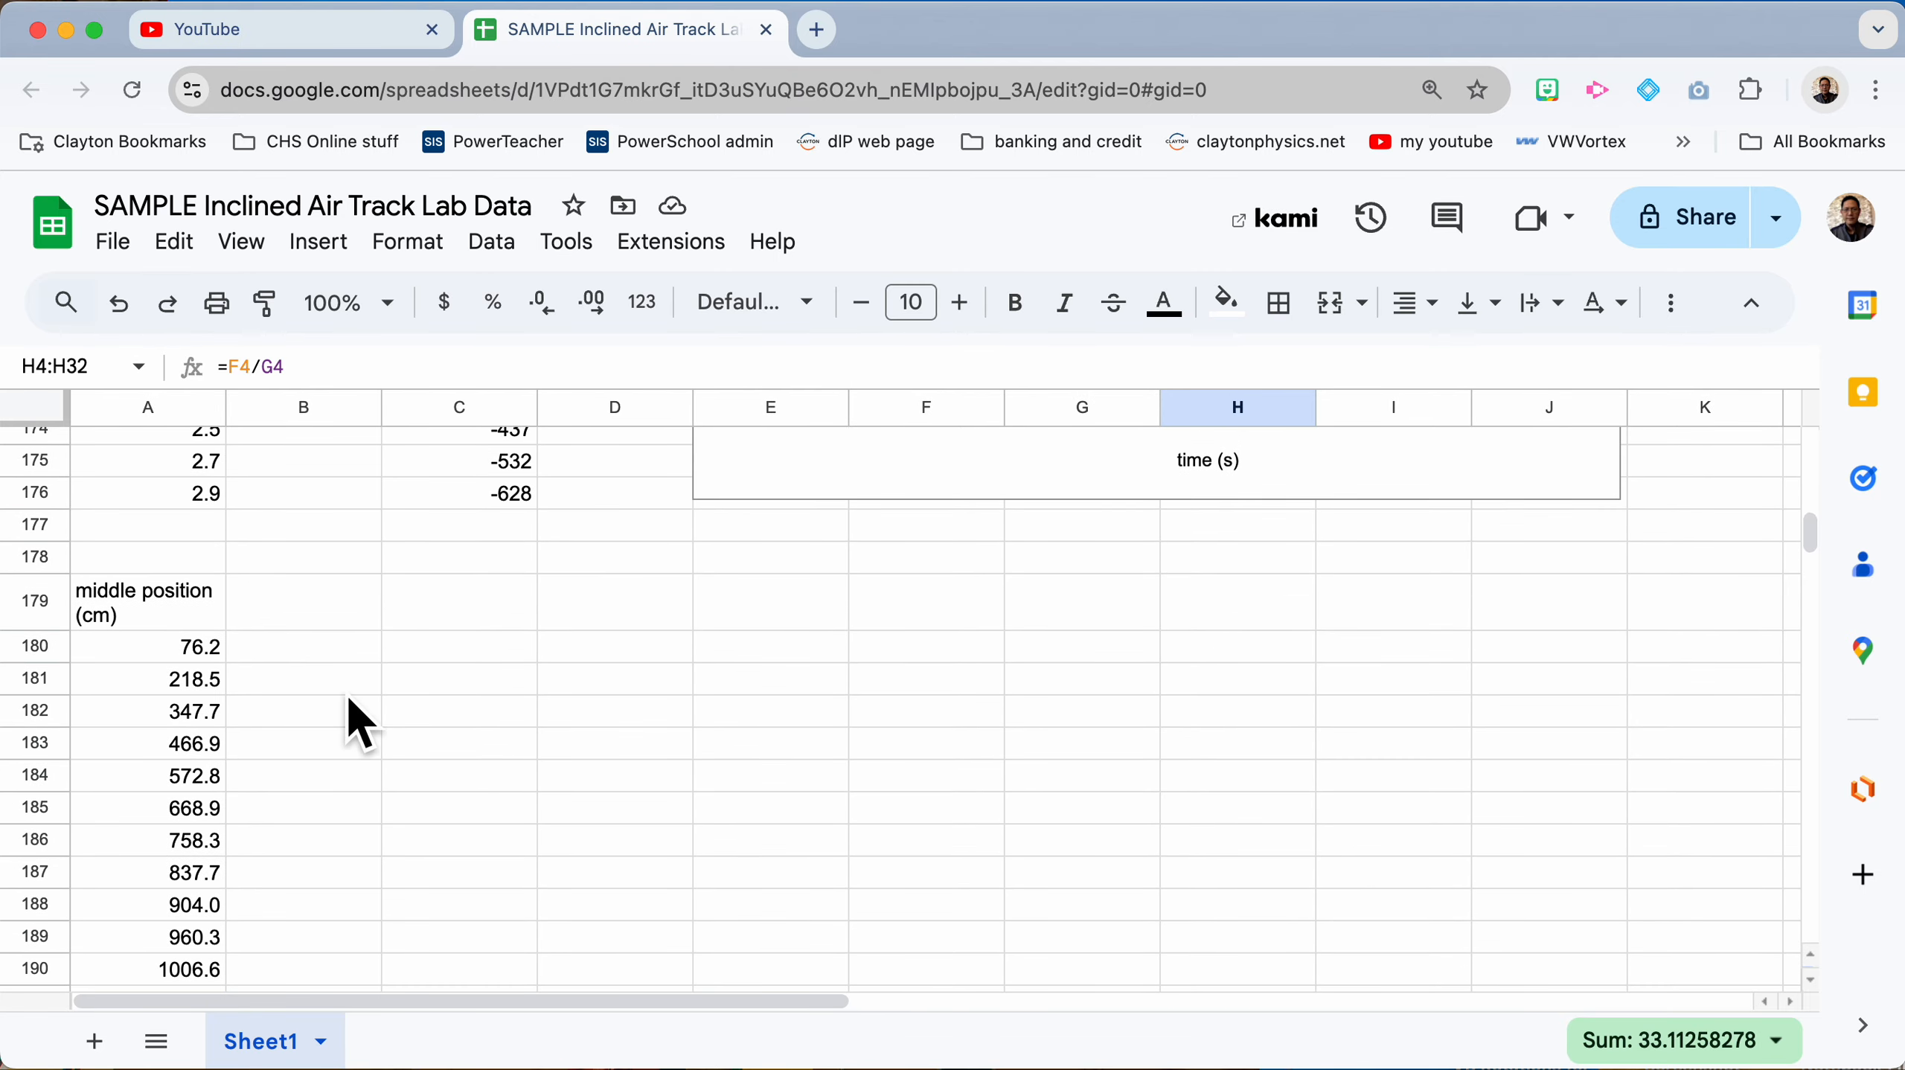
click(304, 649)
right_click(305, 653)
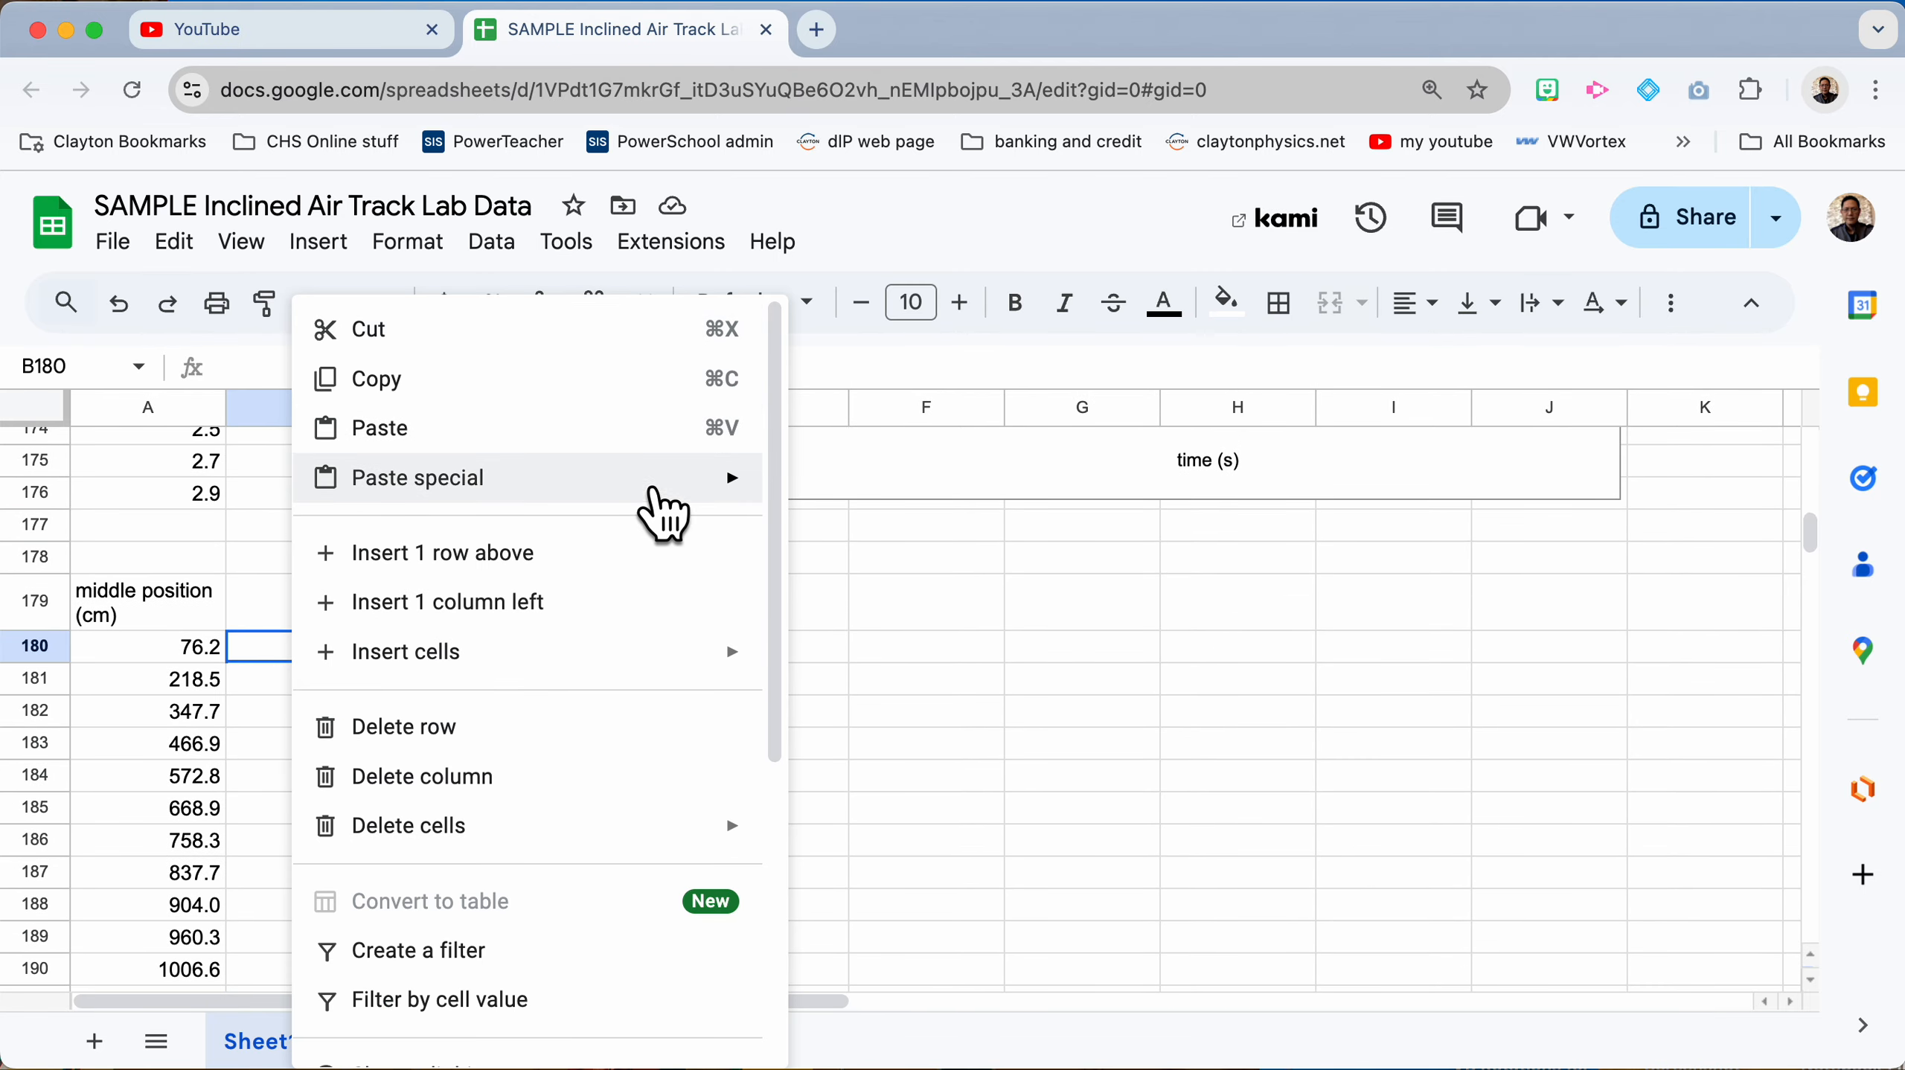
mouse_move(659, 517)
click(871, 488)
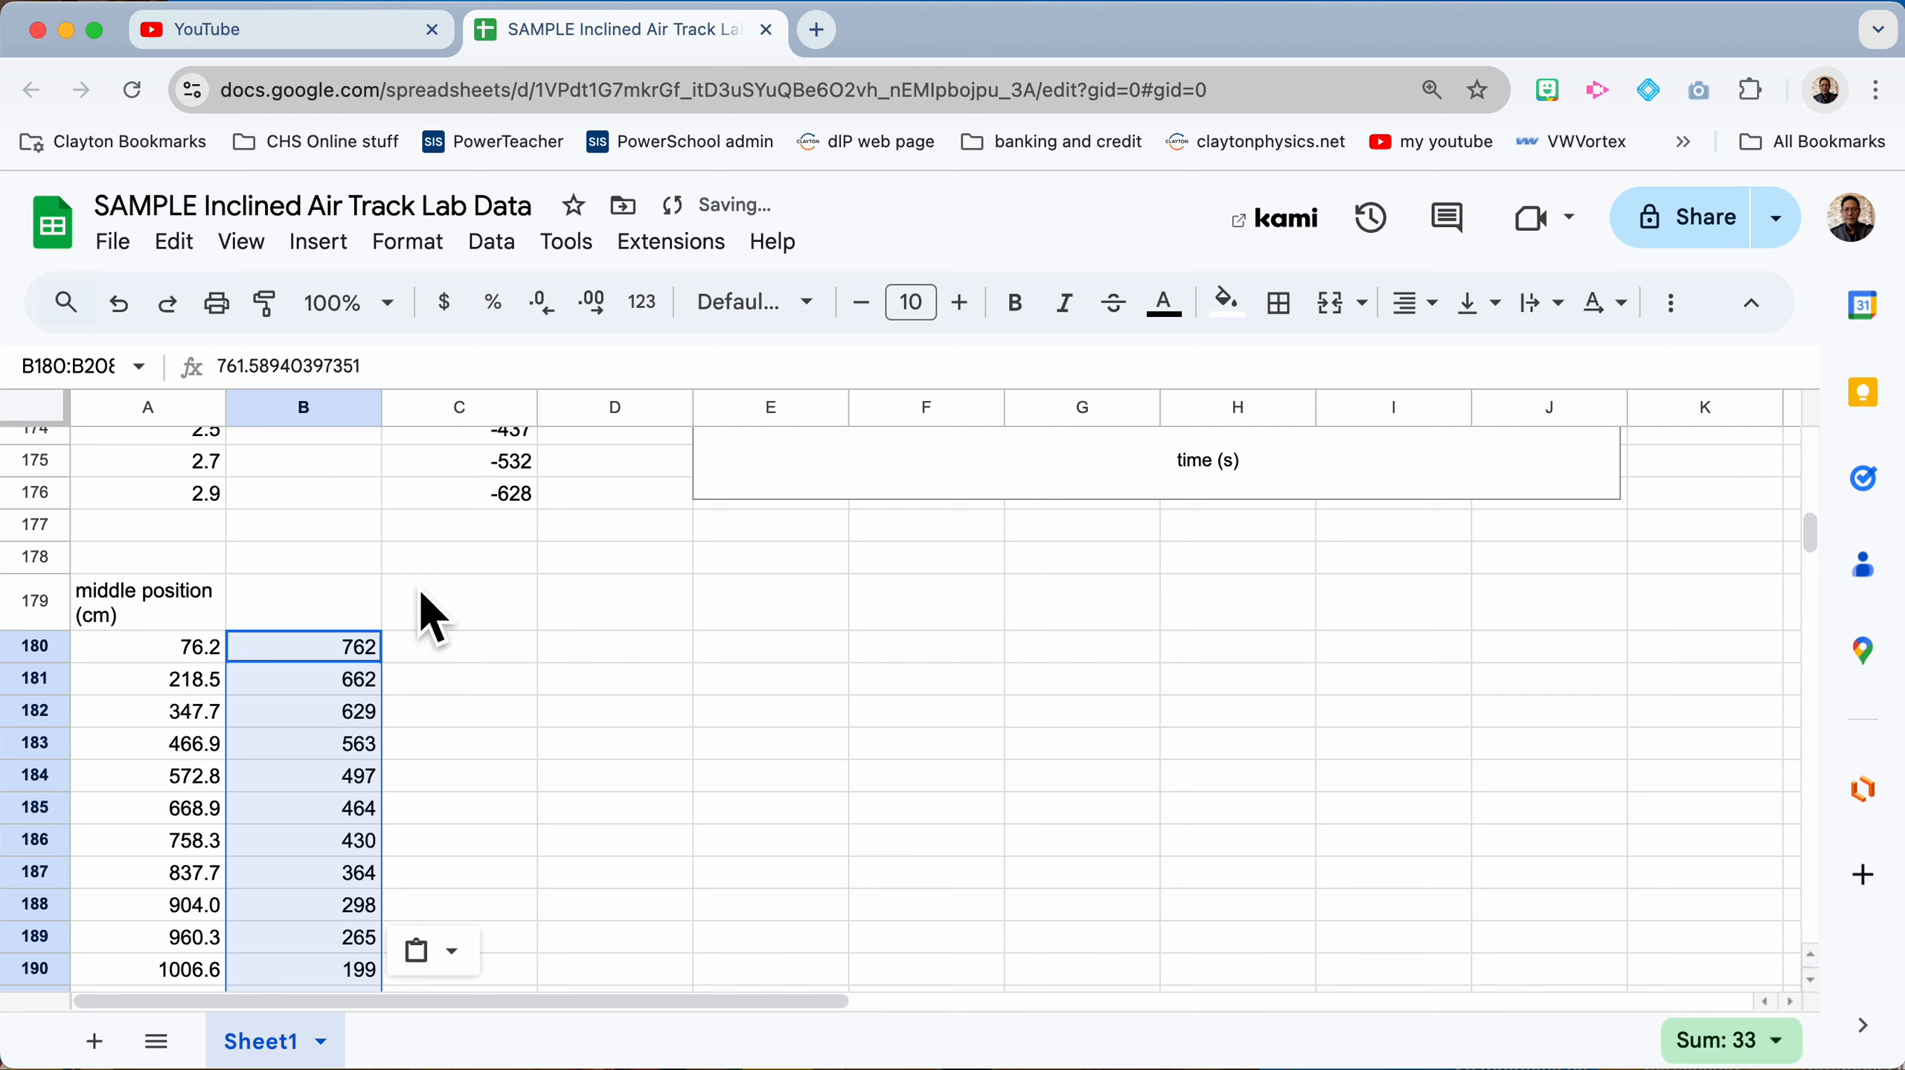
Step: Enter the header "low velocity (cm/s)" in cell B179 above the pasted velocities
click(360, 608)
text(velocit)
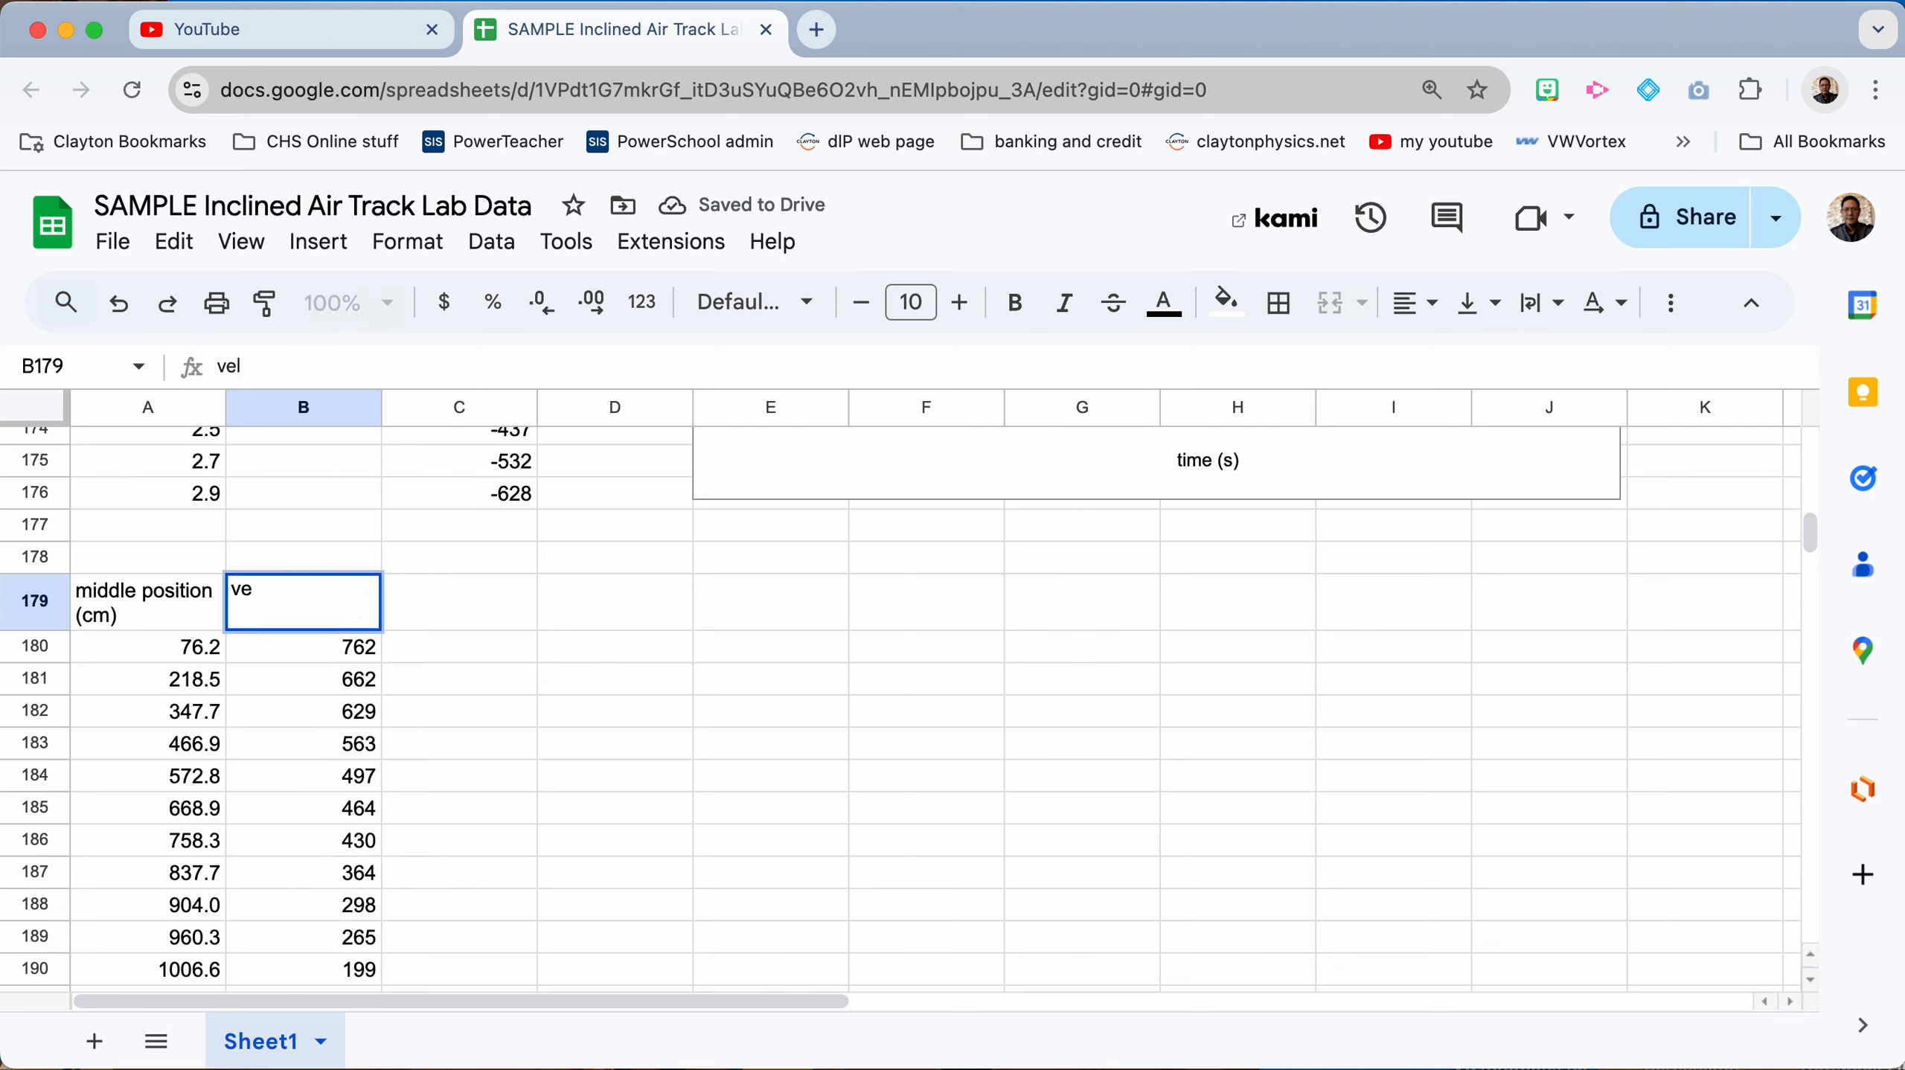
key(BackSpace)
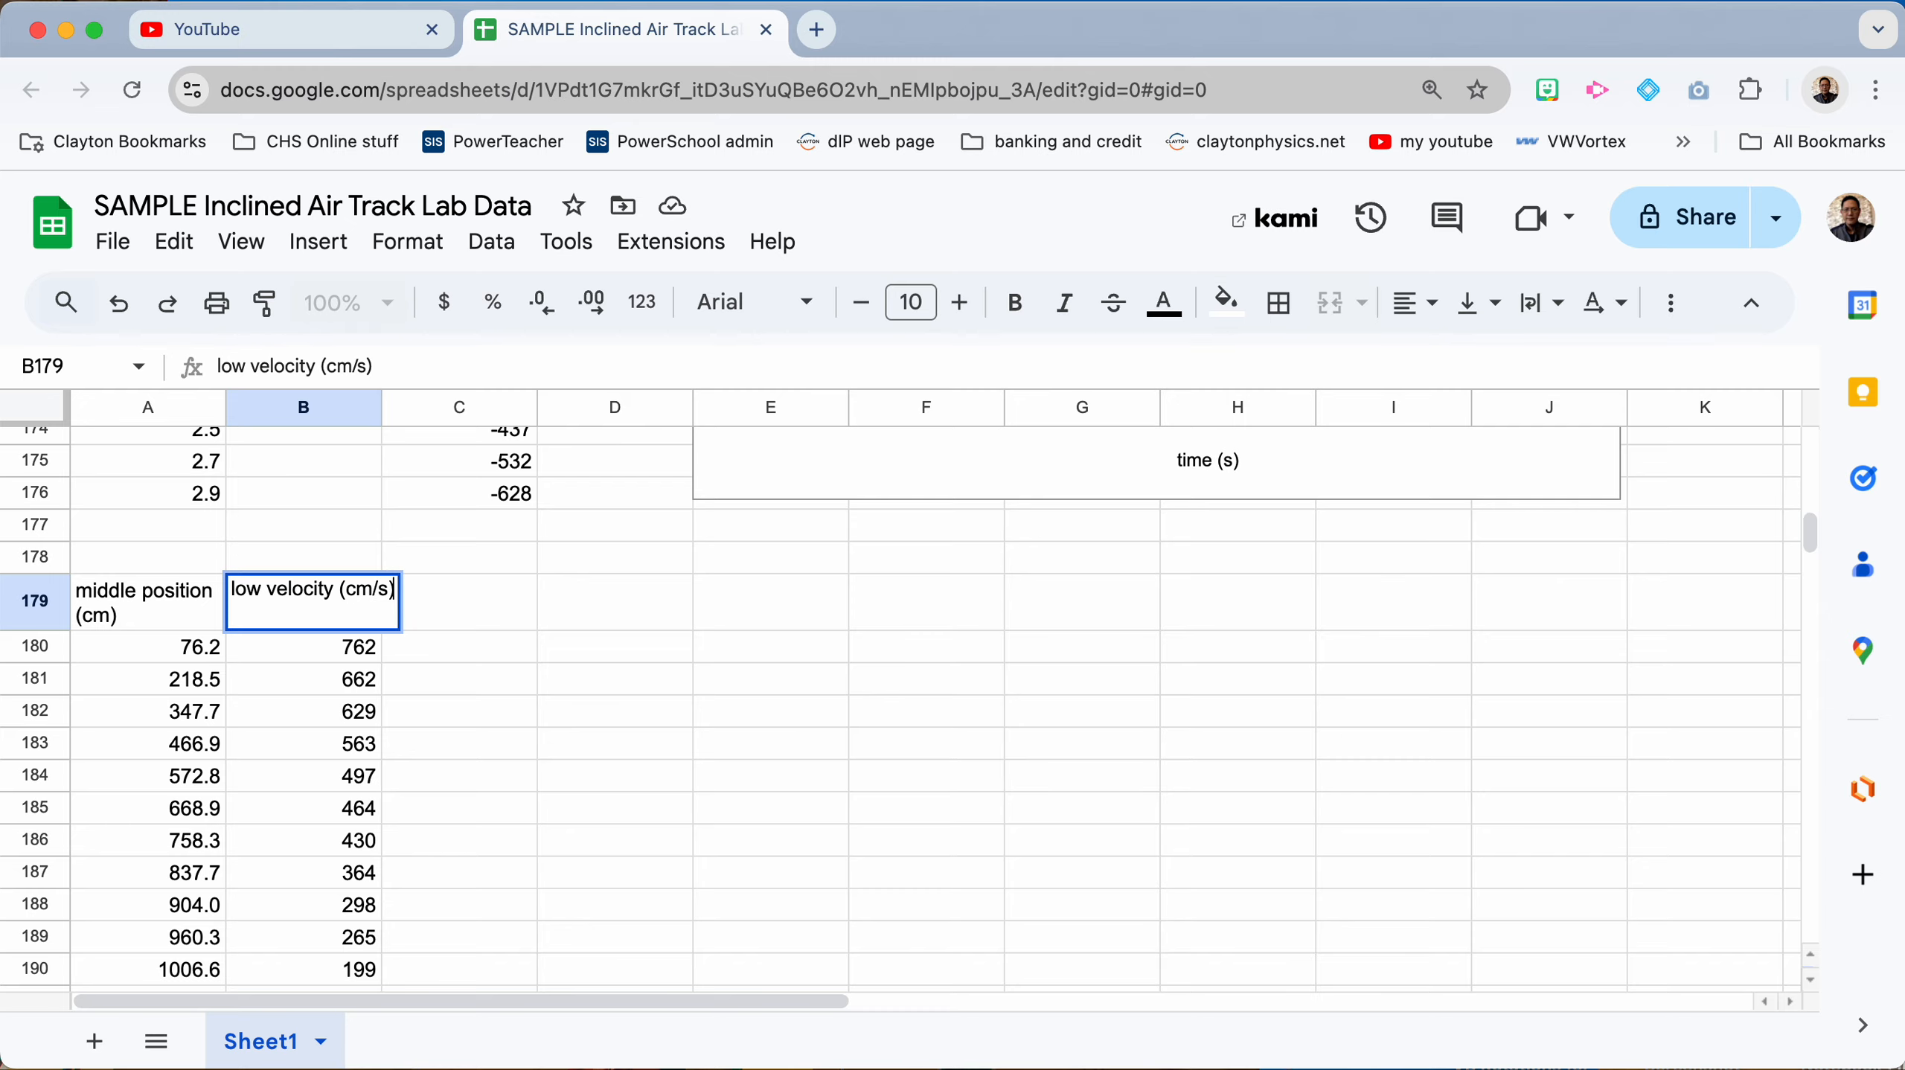
key(Return)
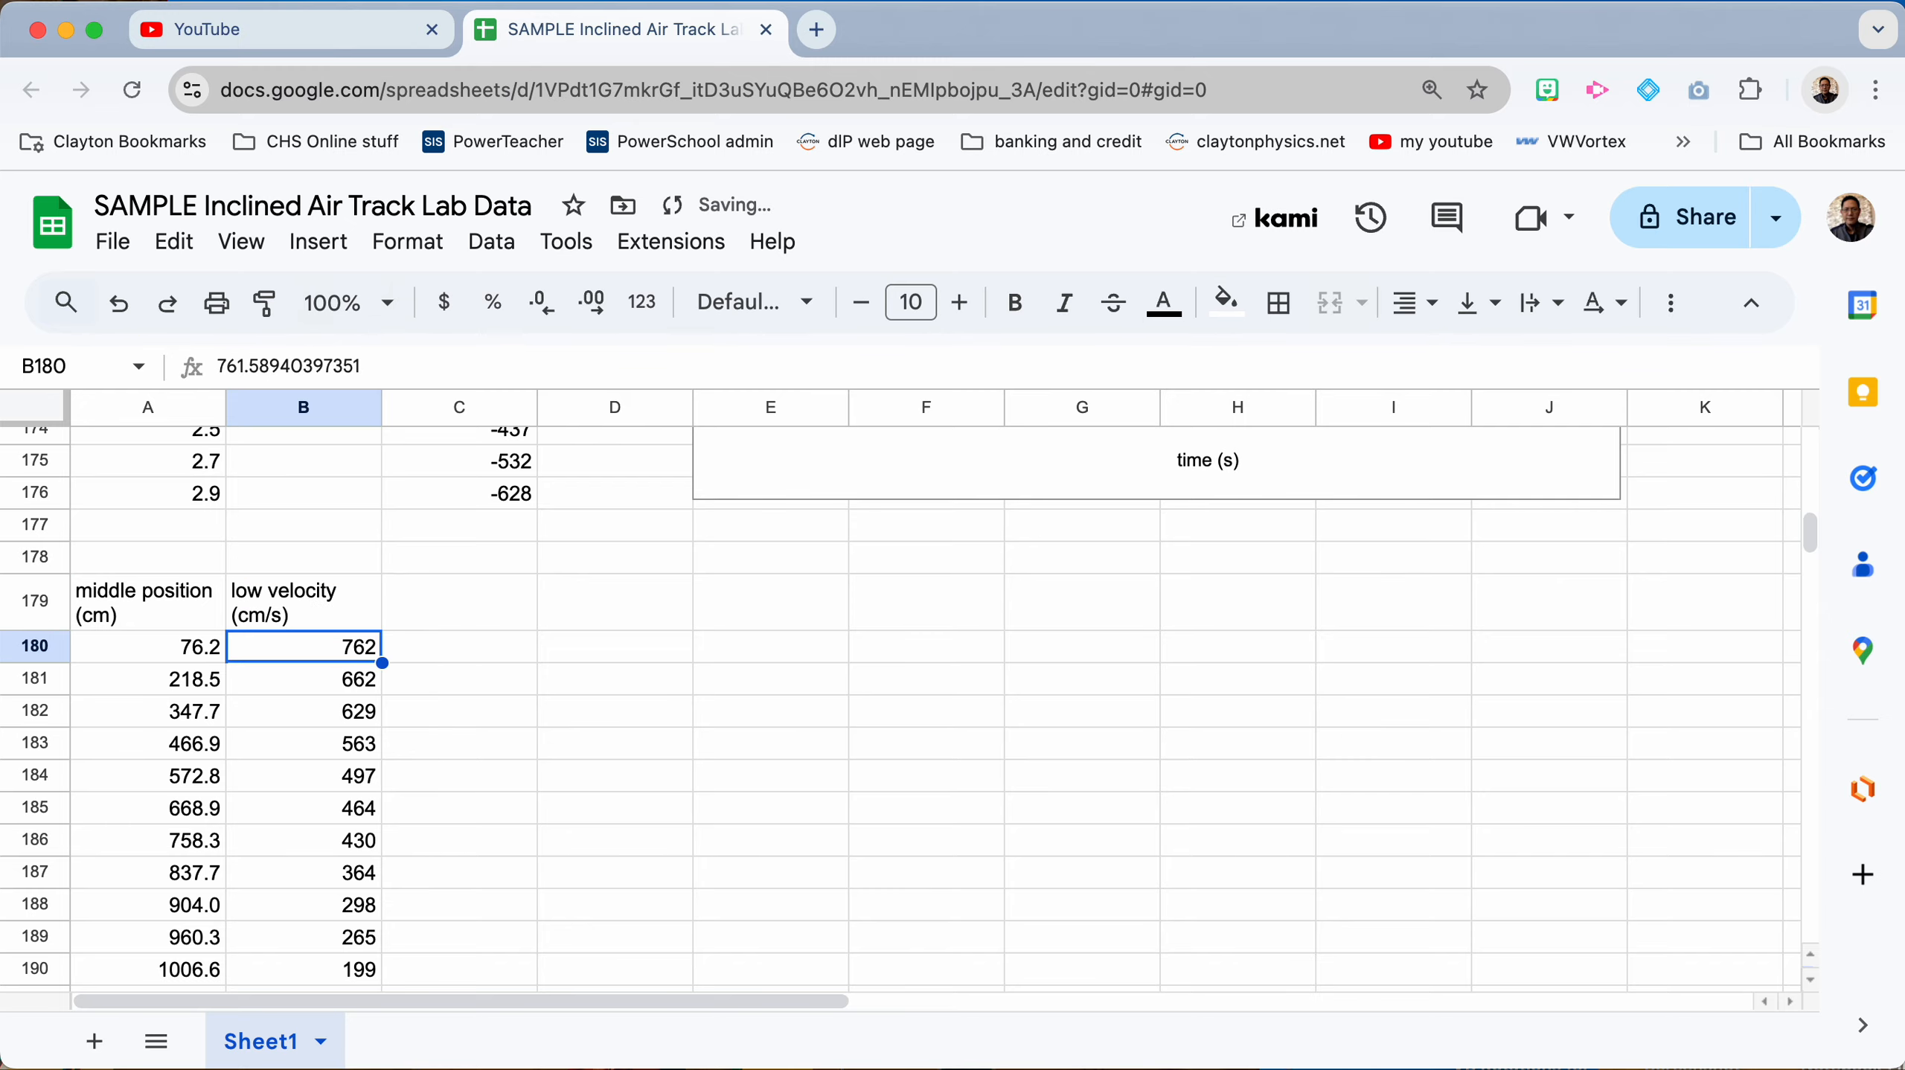
Step: Copy the high velocity values in C162:C176 and paste them at C209, beside the high incline middle positions
scroll(433, 578, up, 20)
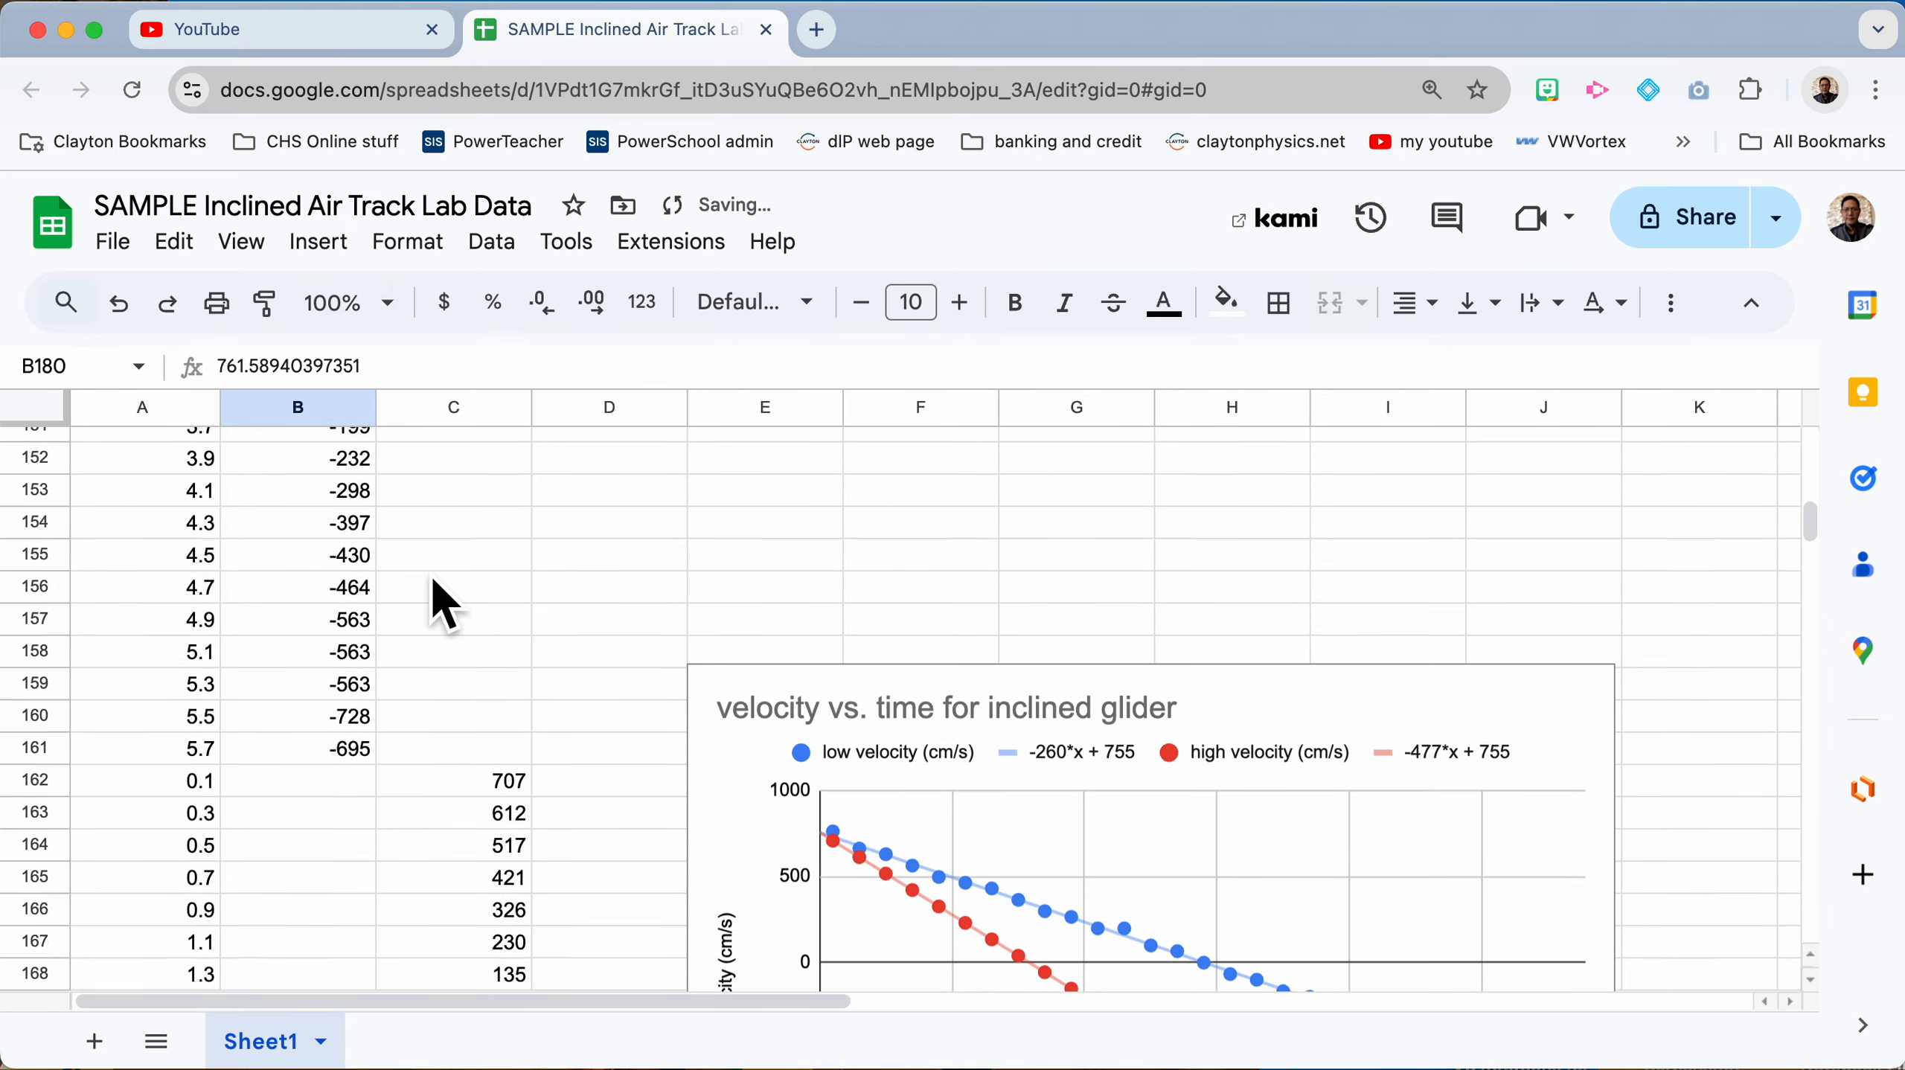
scroll(441, 605, down, 5)
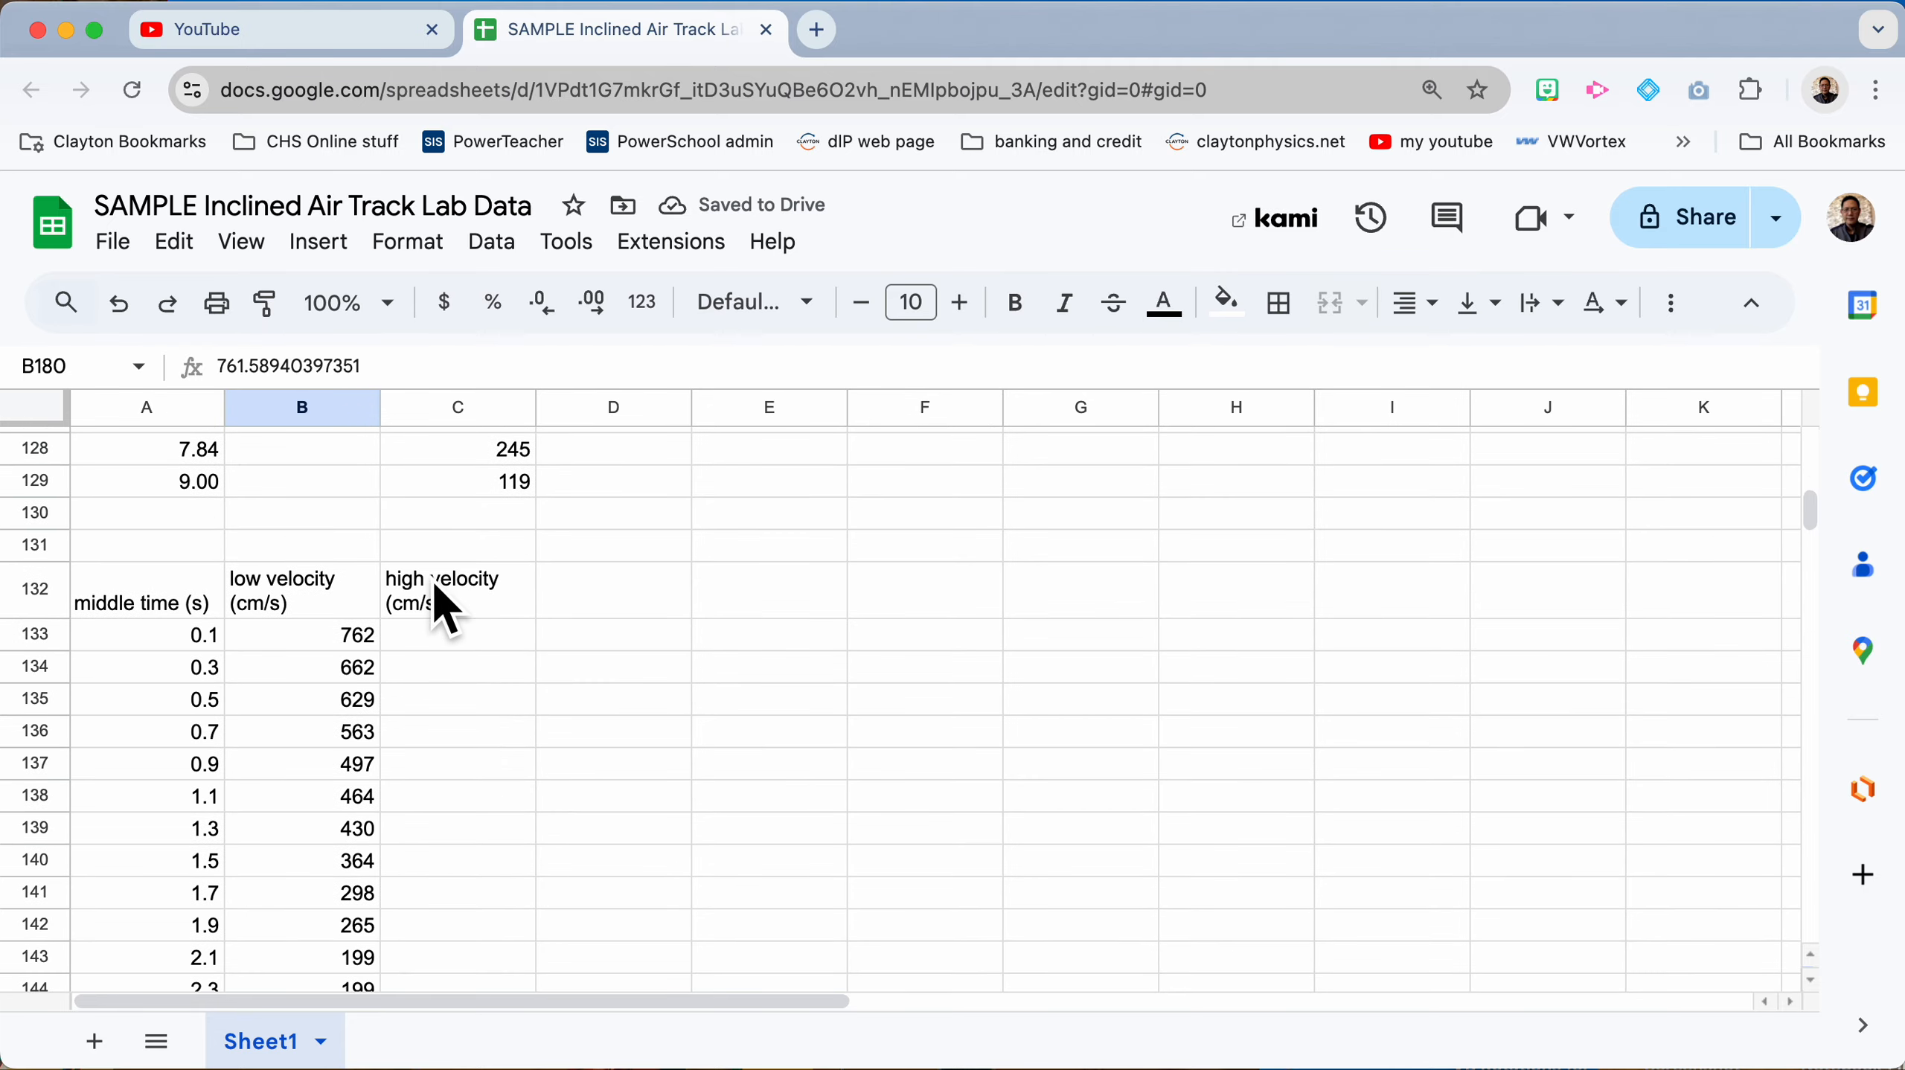
scroll(447, 674, down, 10)
drag(440, 661, 455, 825)
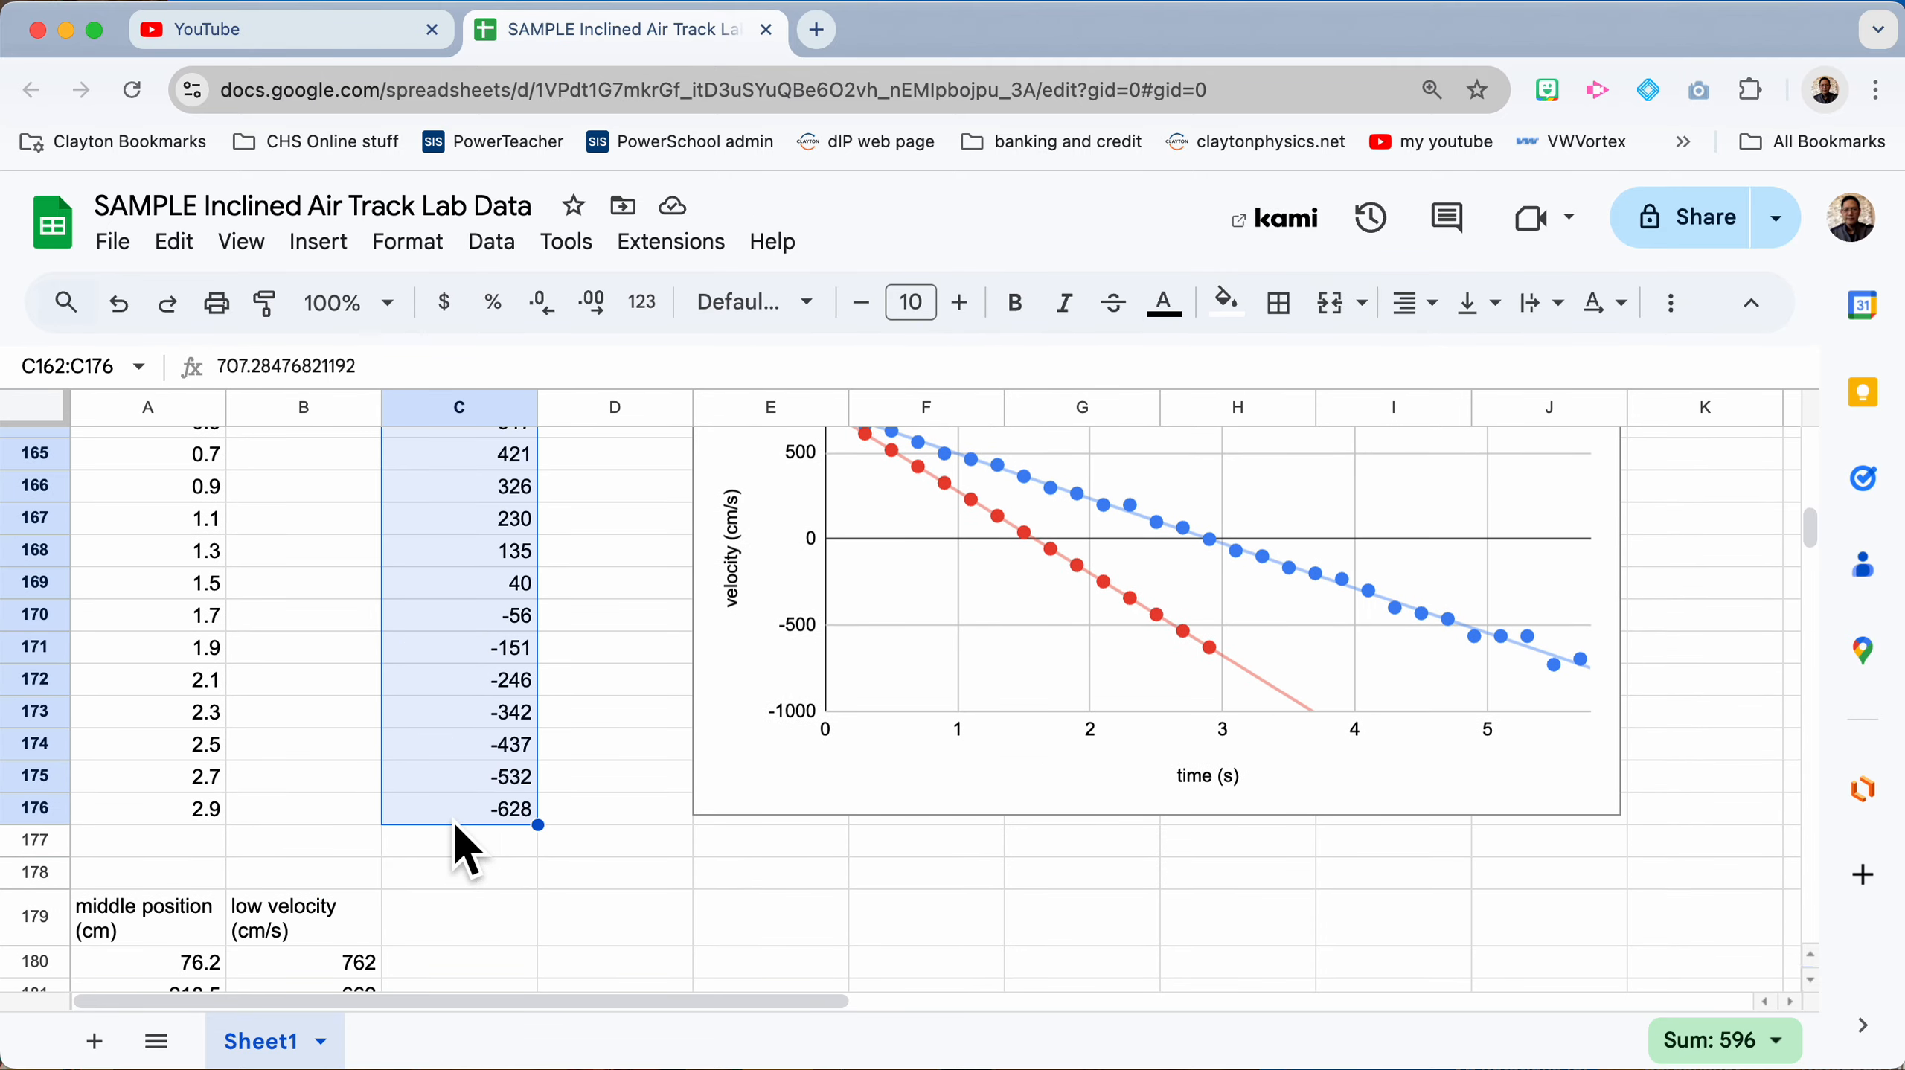
scroll(453, 821, down, 8)
scroll(452, 822, down, 9)
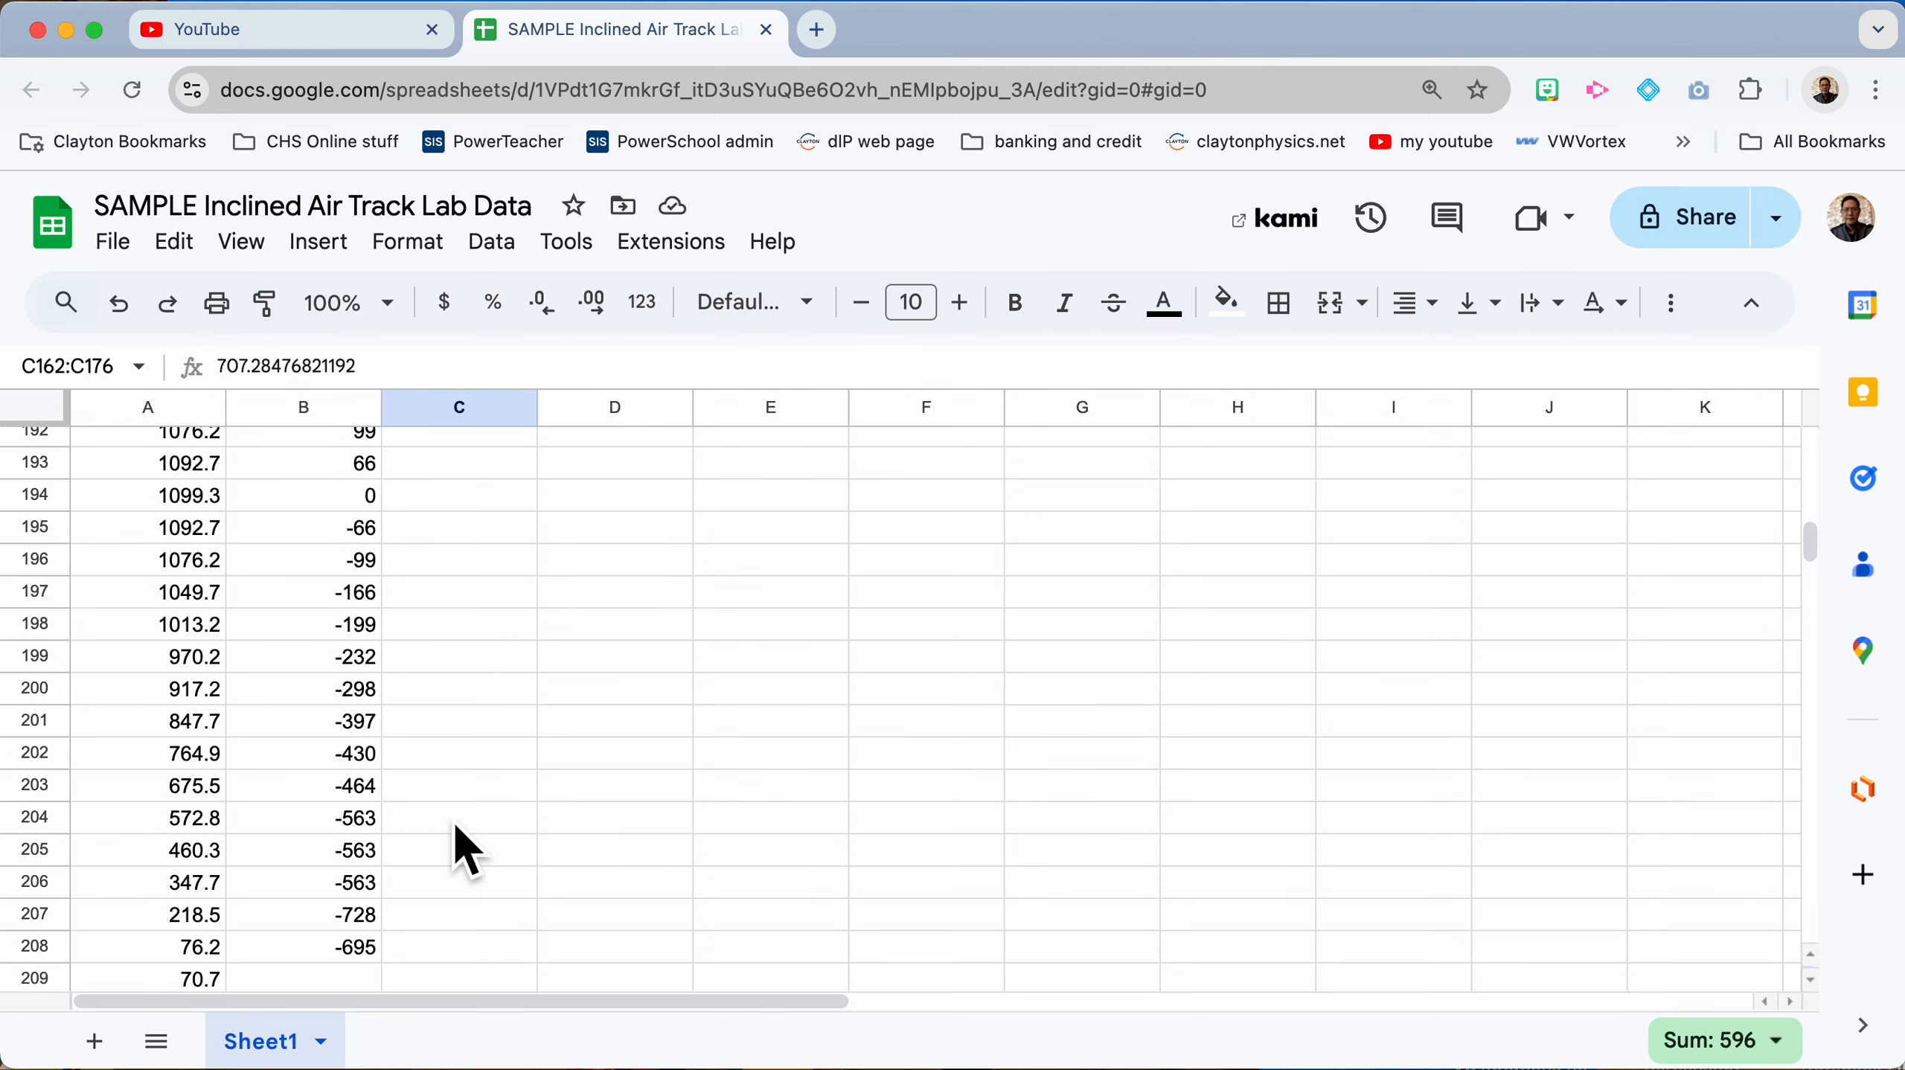
click(461, 680)
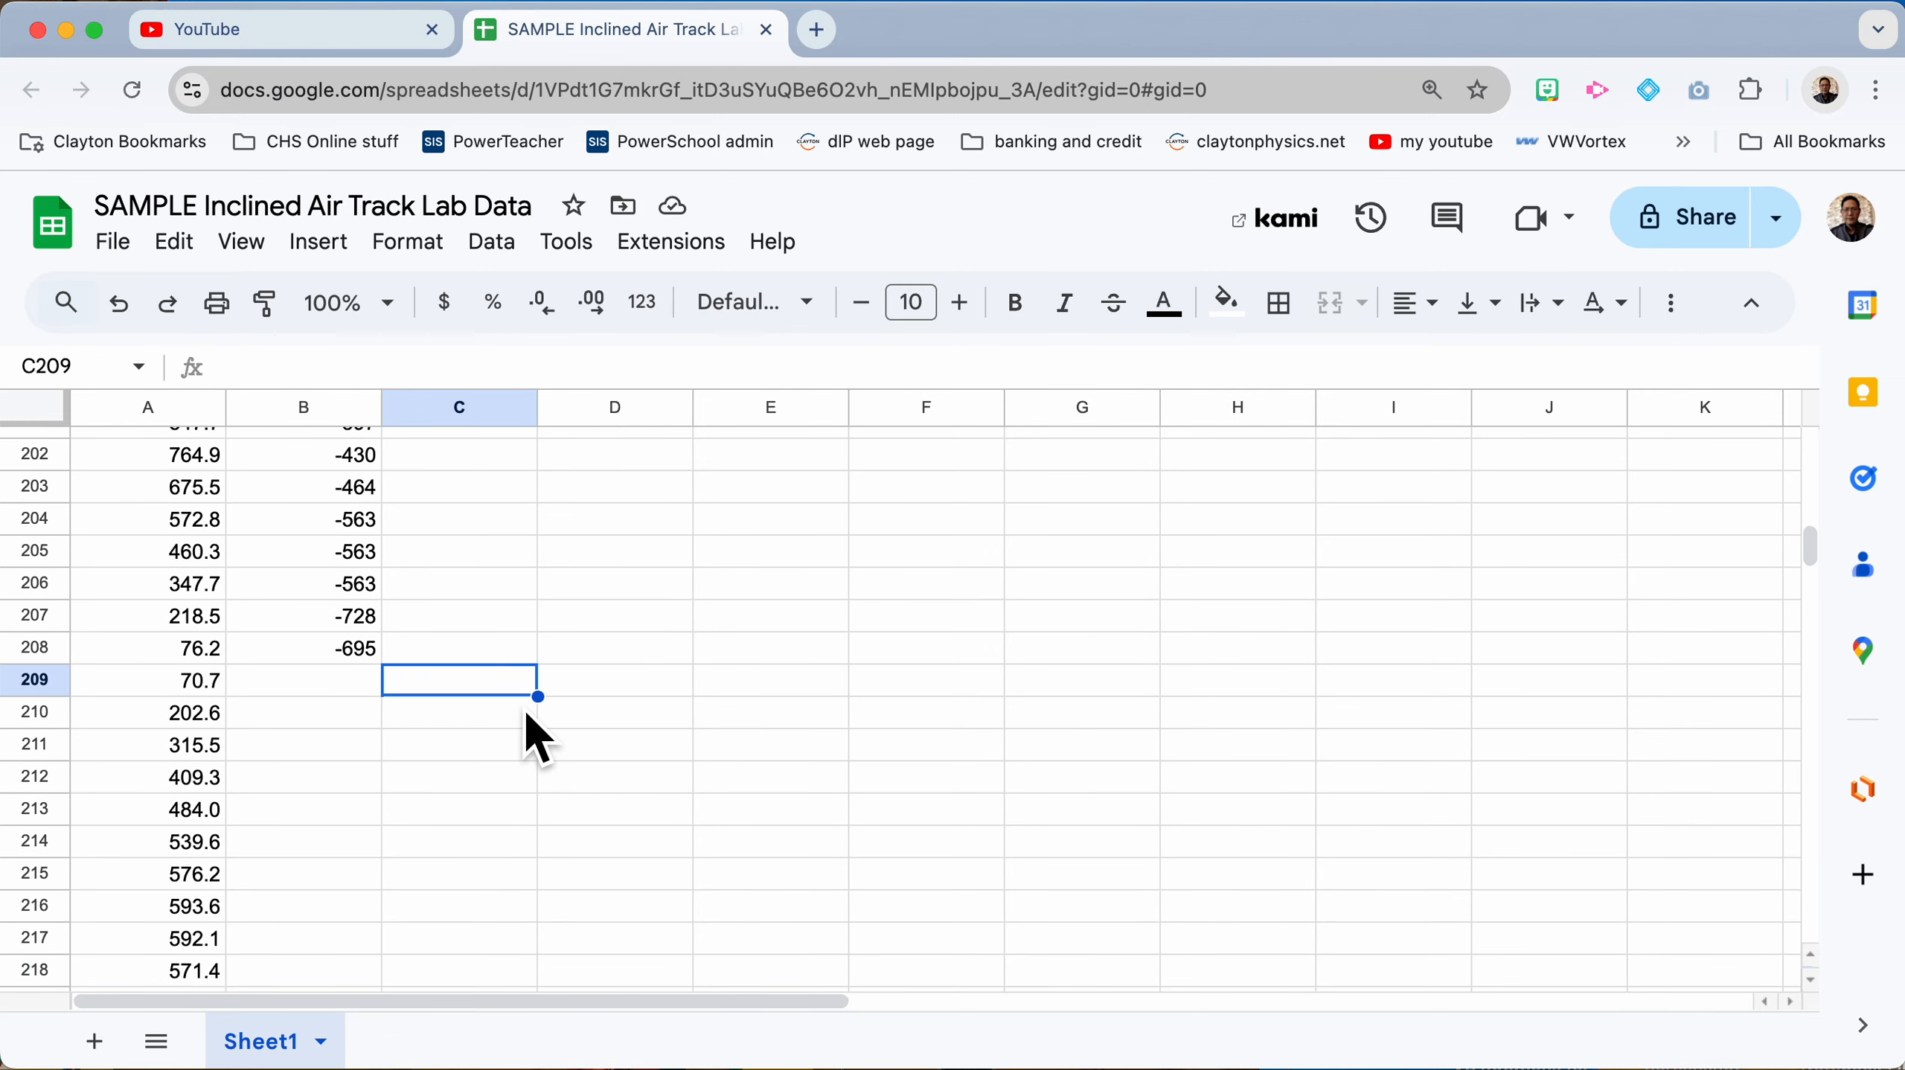
key(super+v)
Step: Reuse the "high velocity (cm/s)" header from C132 as the header in cell C179
scroll(566, 706, up, 15)
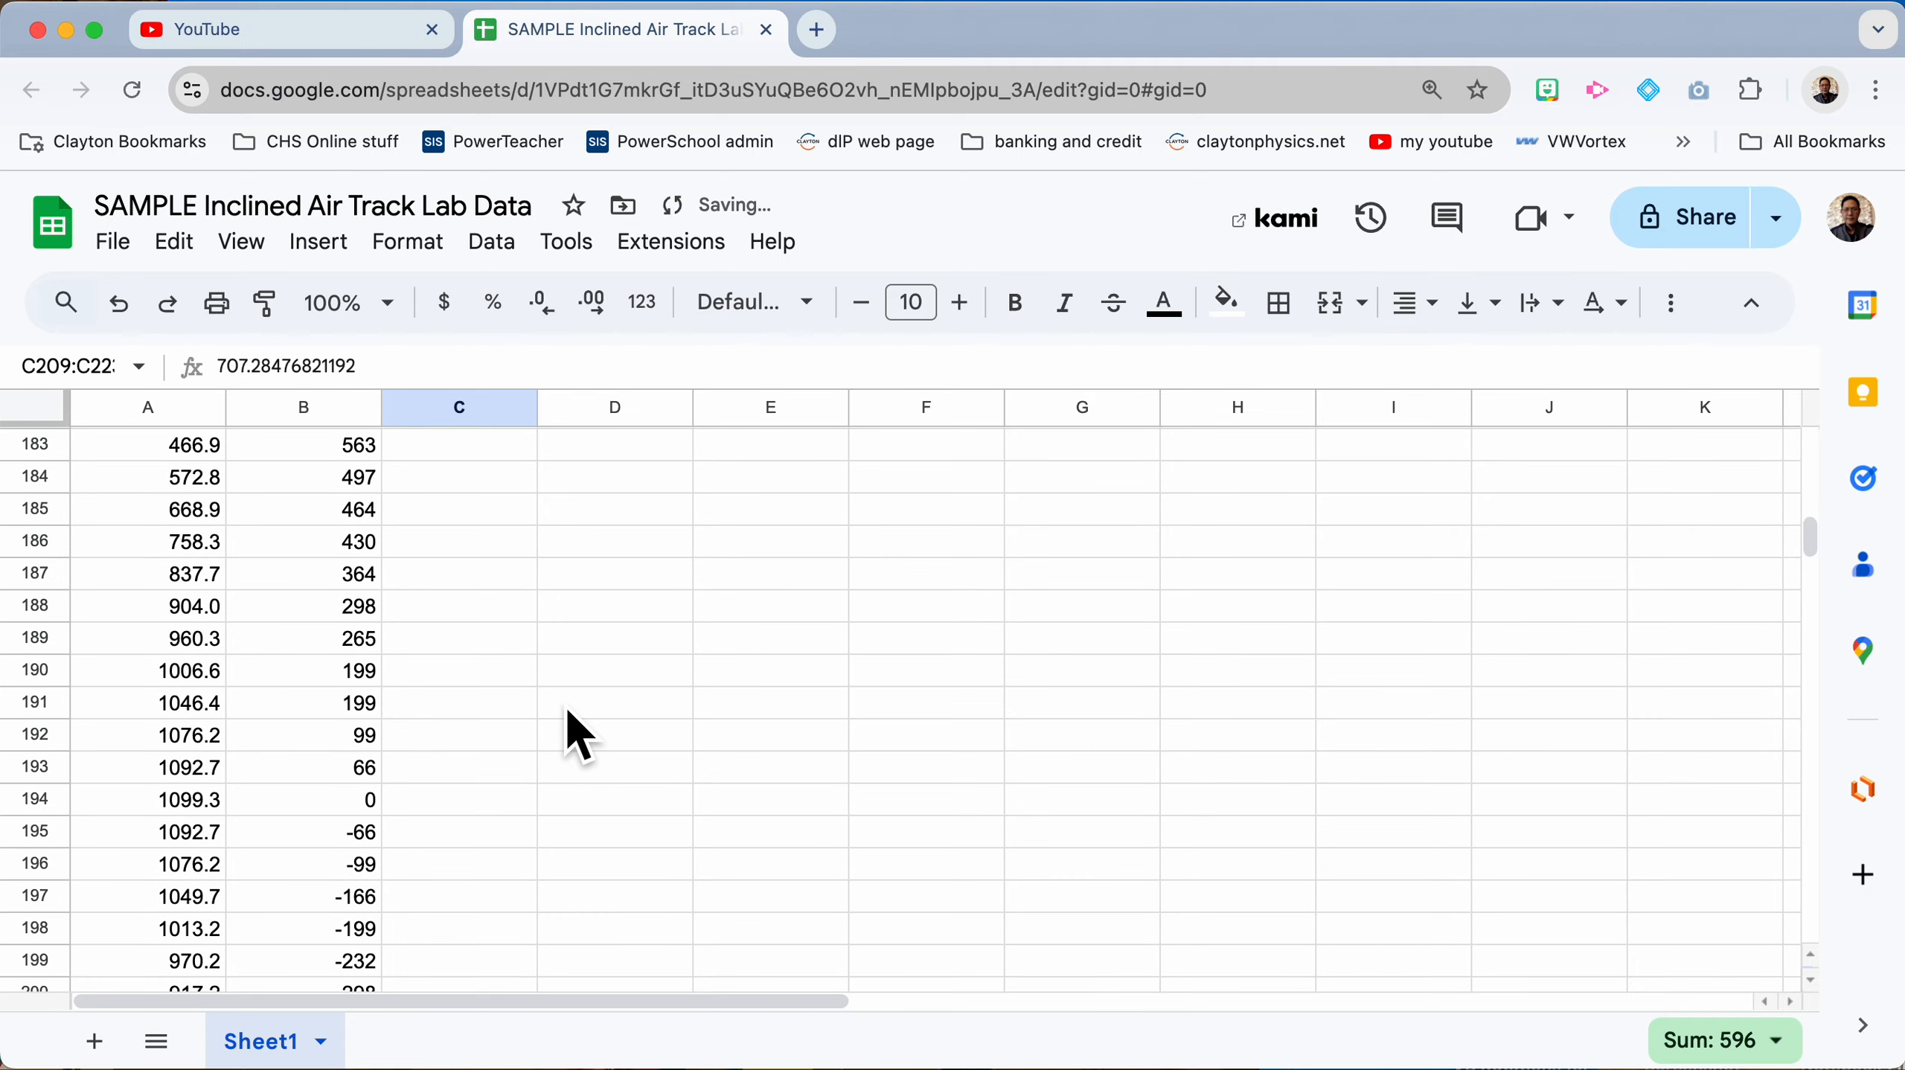
click(472, 798)
scroll(472, 798, up, 20)
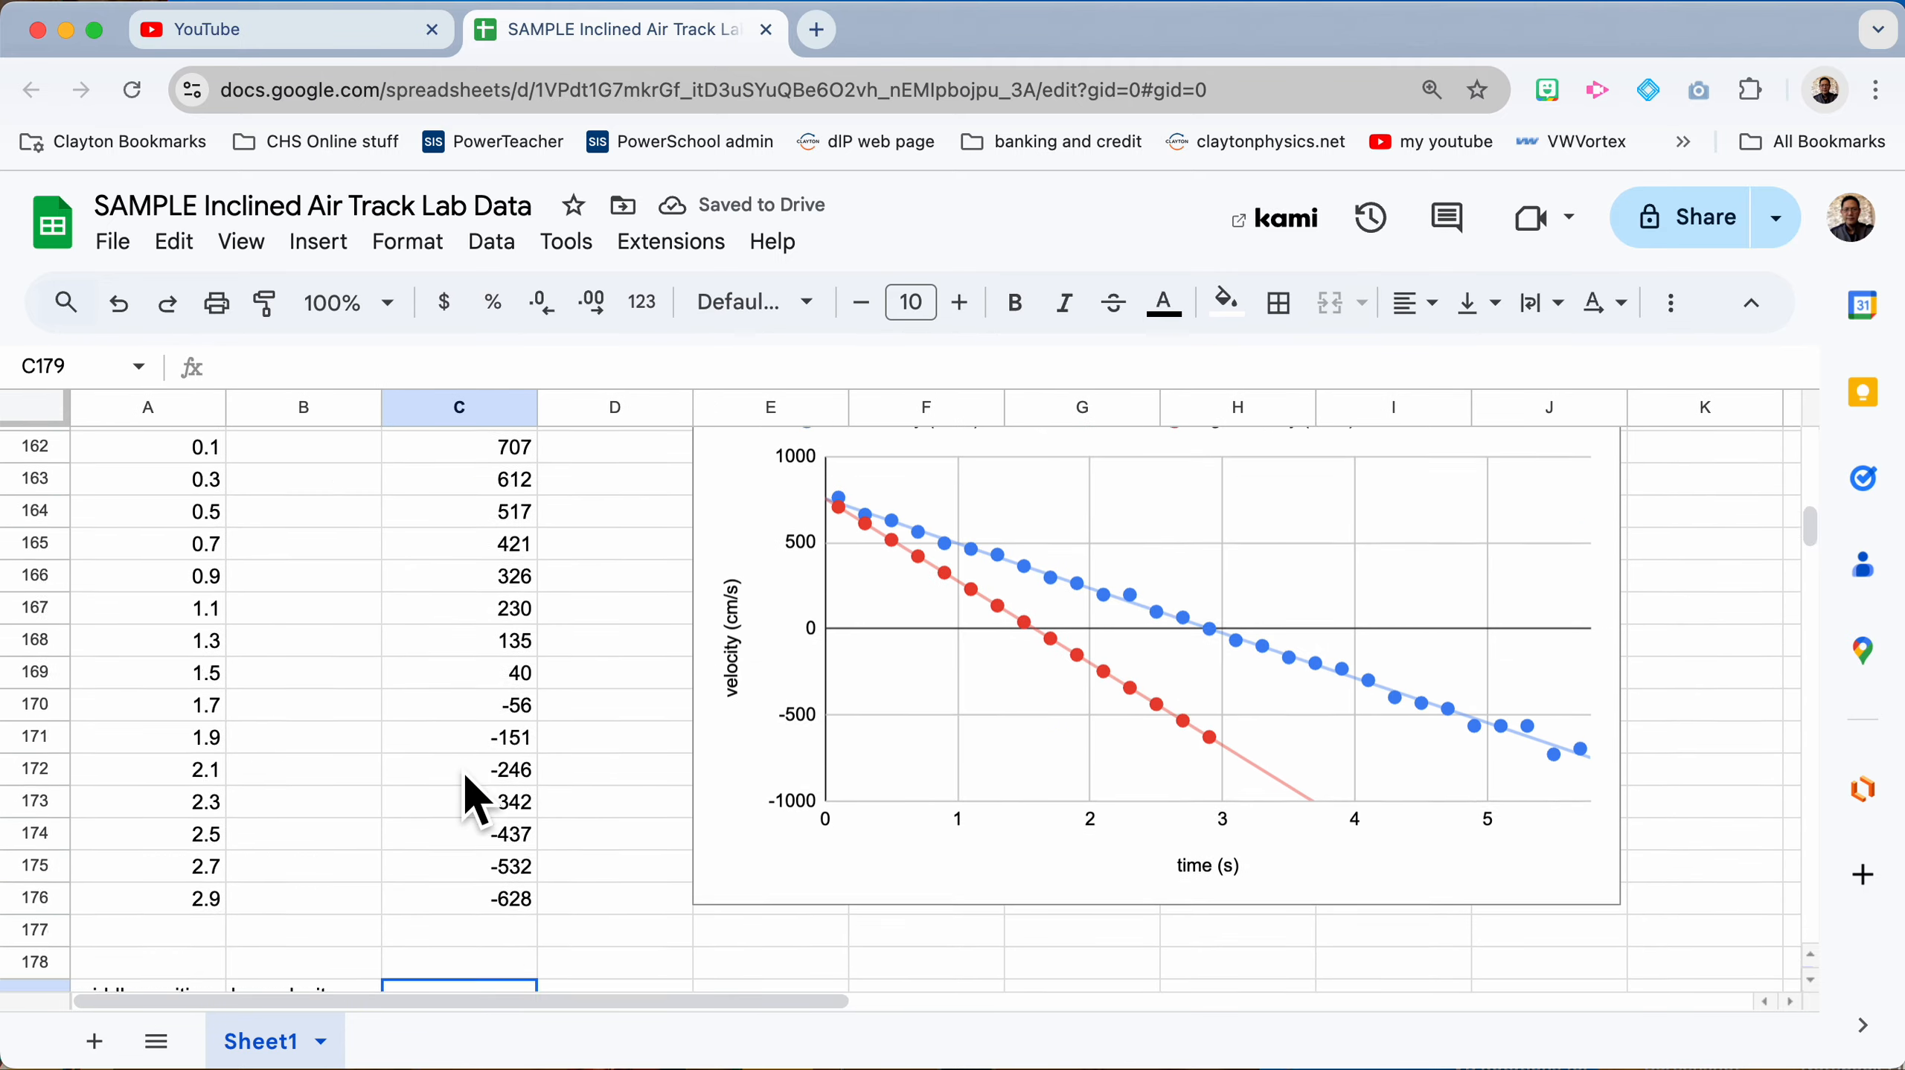
click(466, 781)
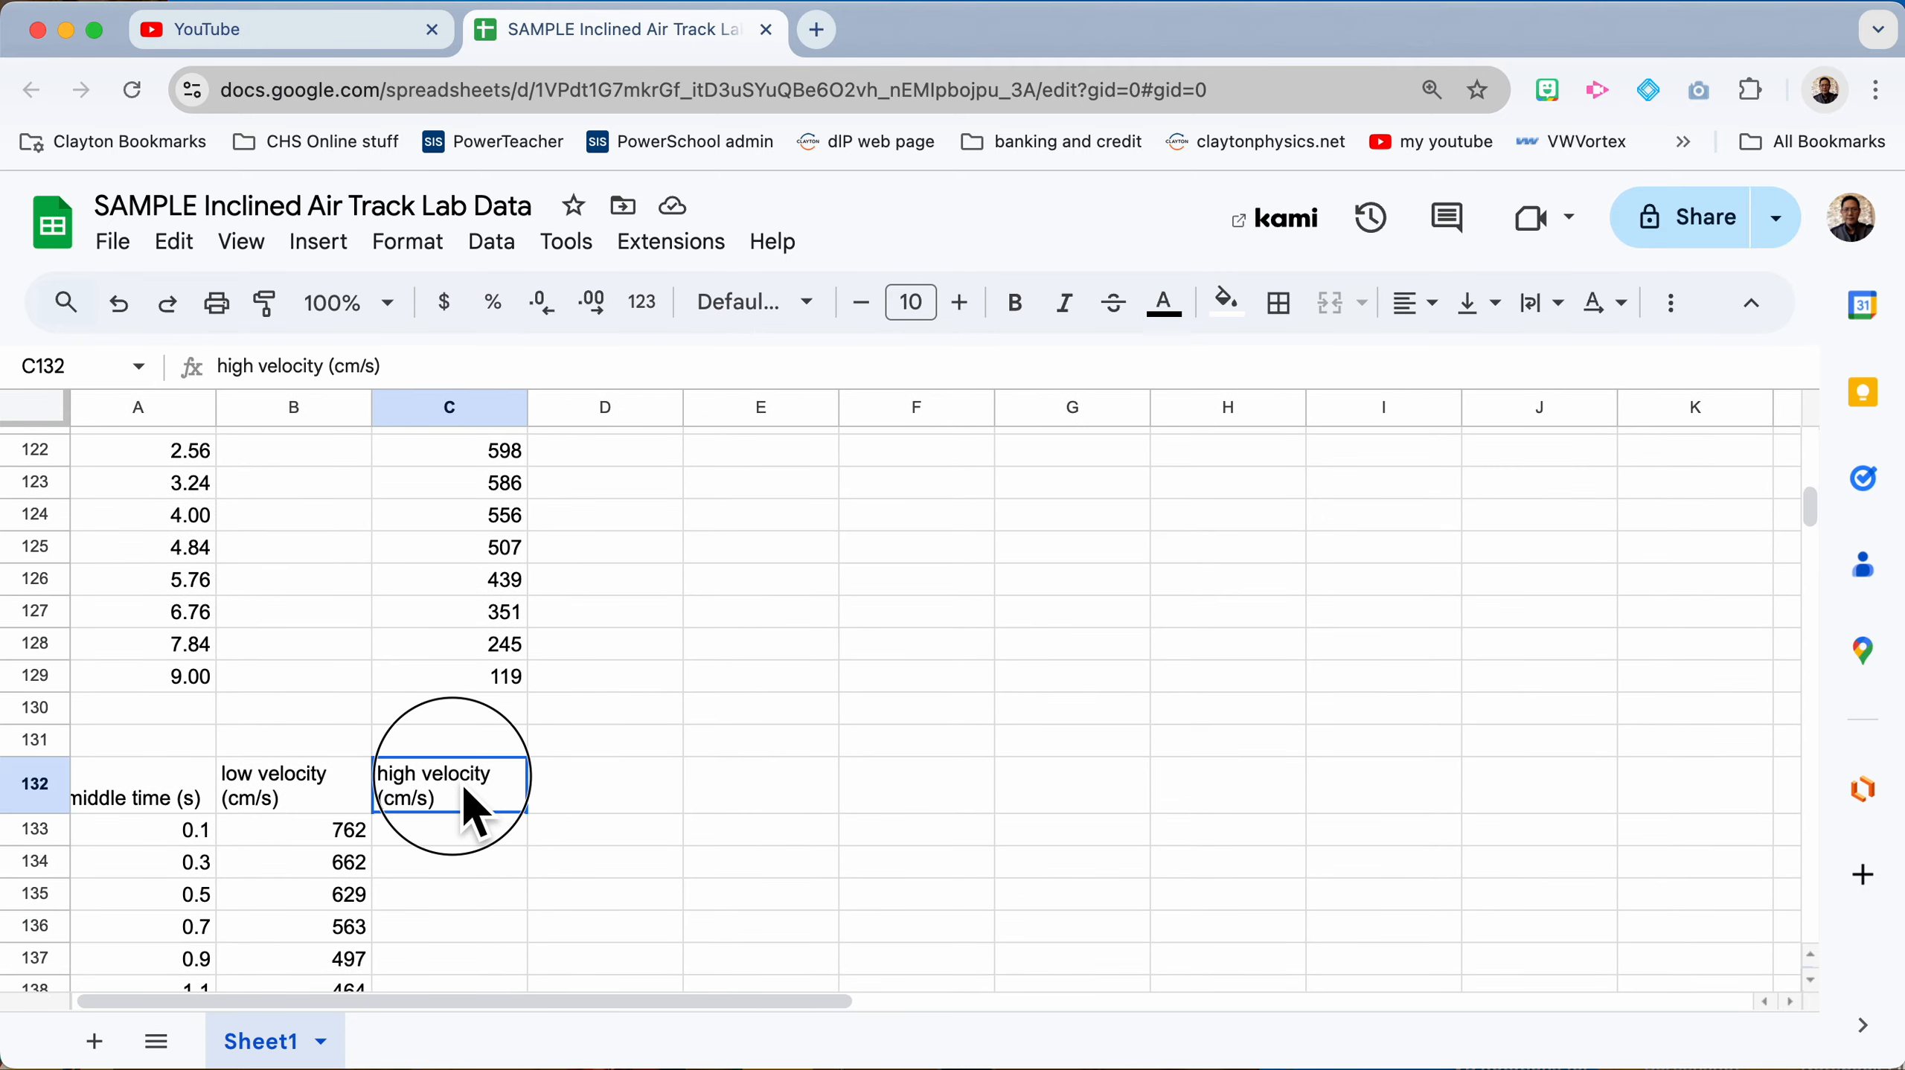
scroll(465, 787, down, 15)
scroll(462, 784, down, 1)
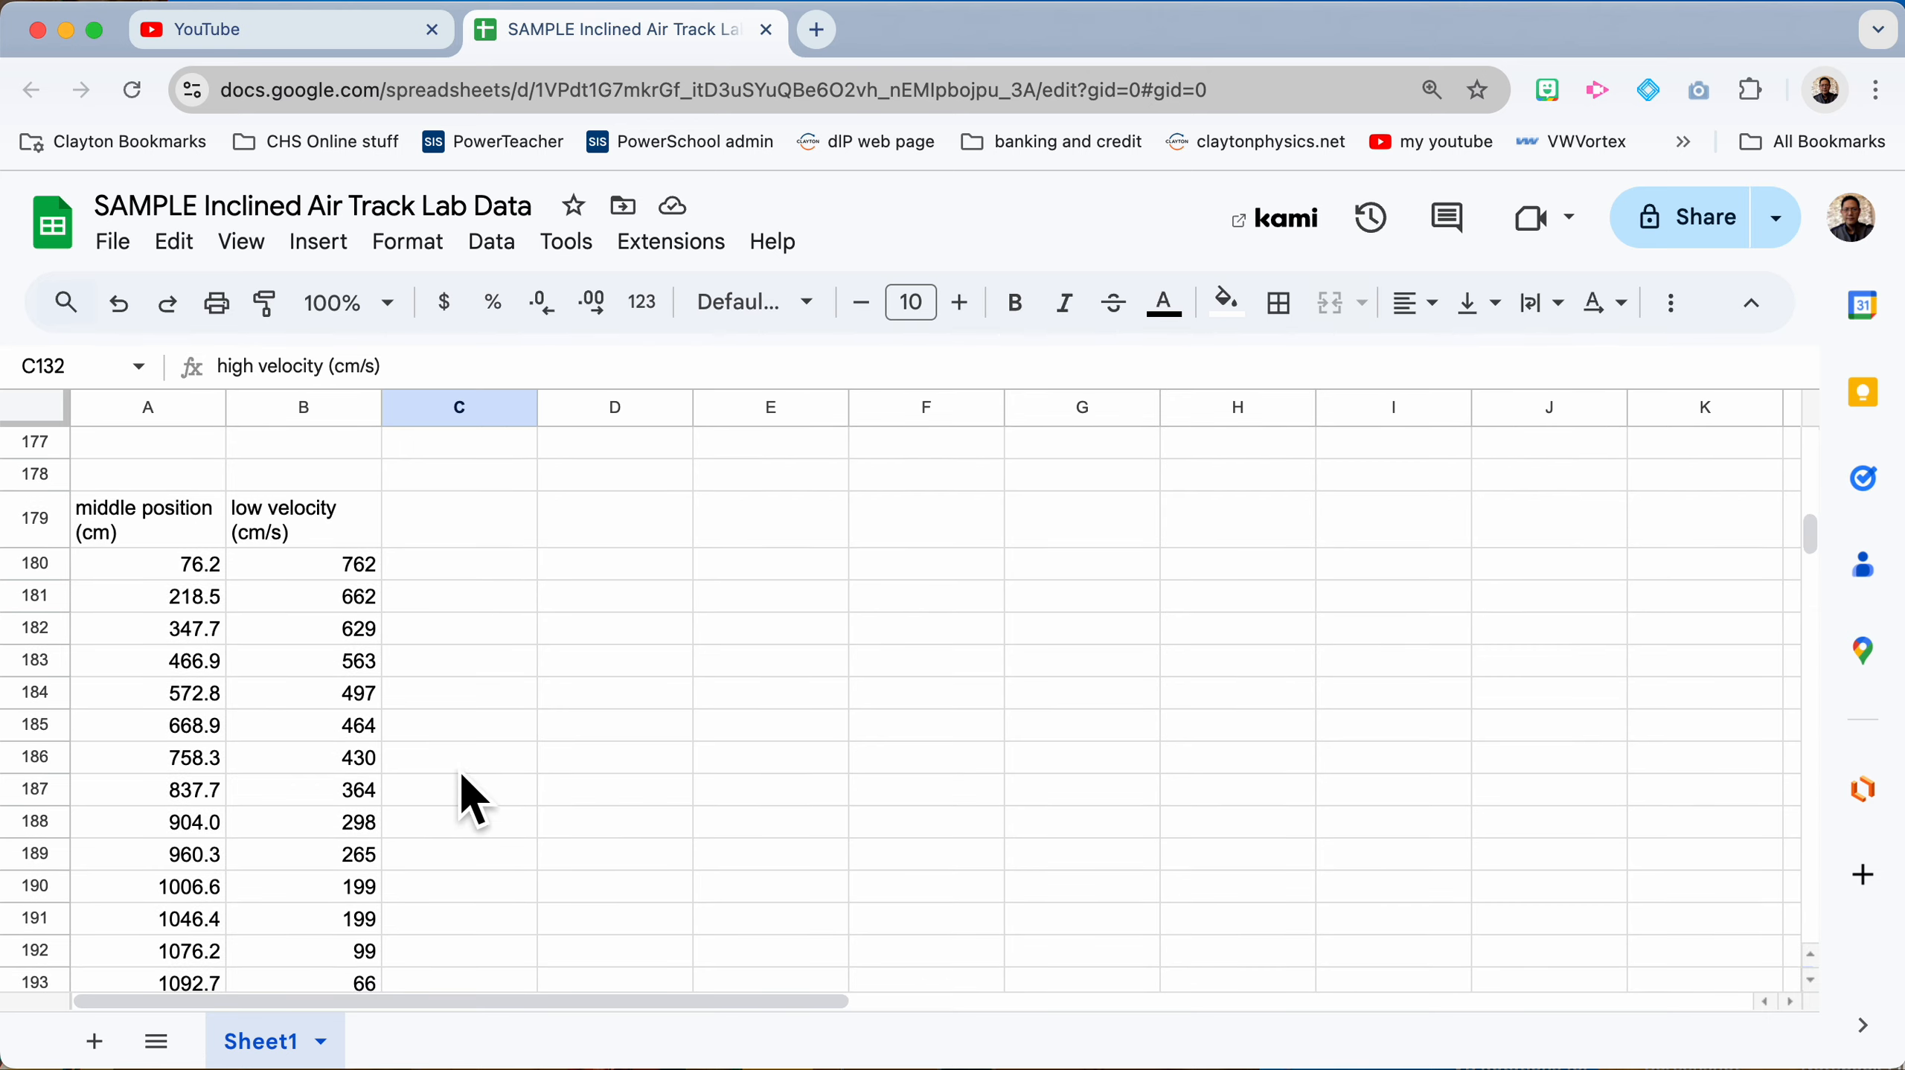
click(480, 528)
text(high velocity (cm/s))
click(609, 664)
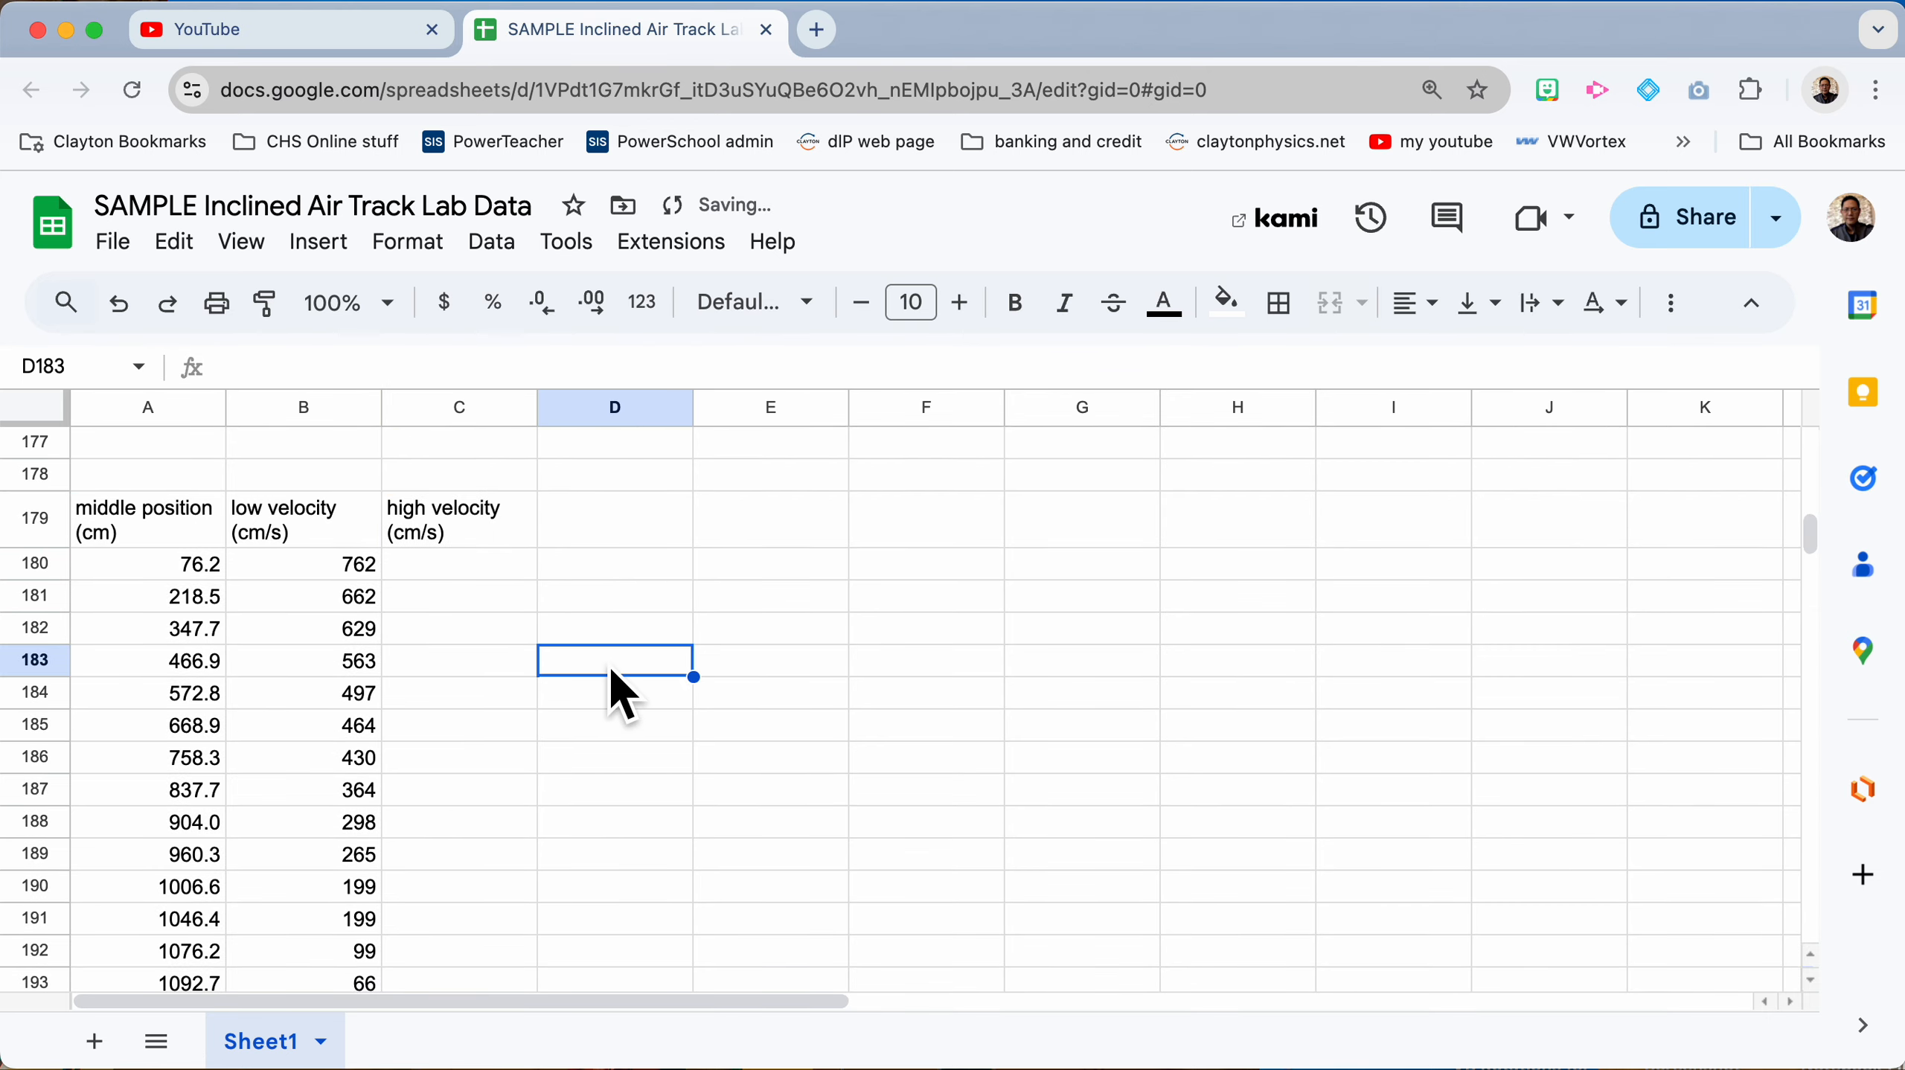
Step: Insert a scatter chart of low and high velocity against middle position from the table range A179:C223
scroll(378, 686, down, 3)
scroll(378, 686, down, 10)
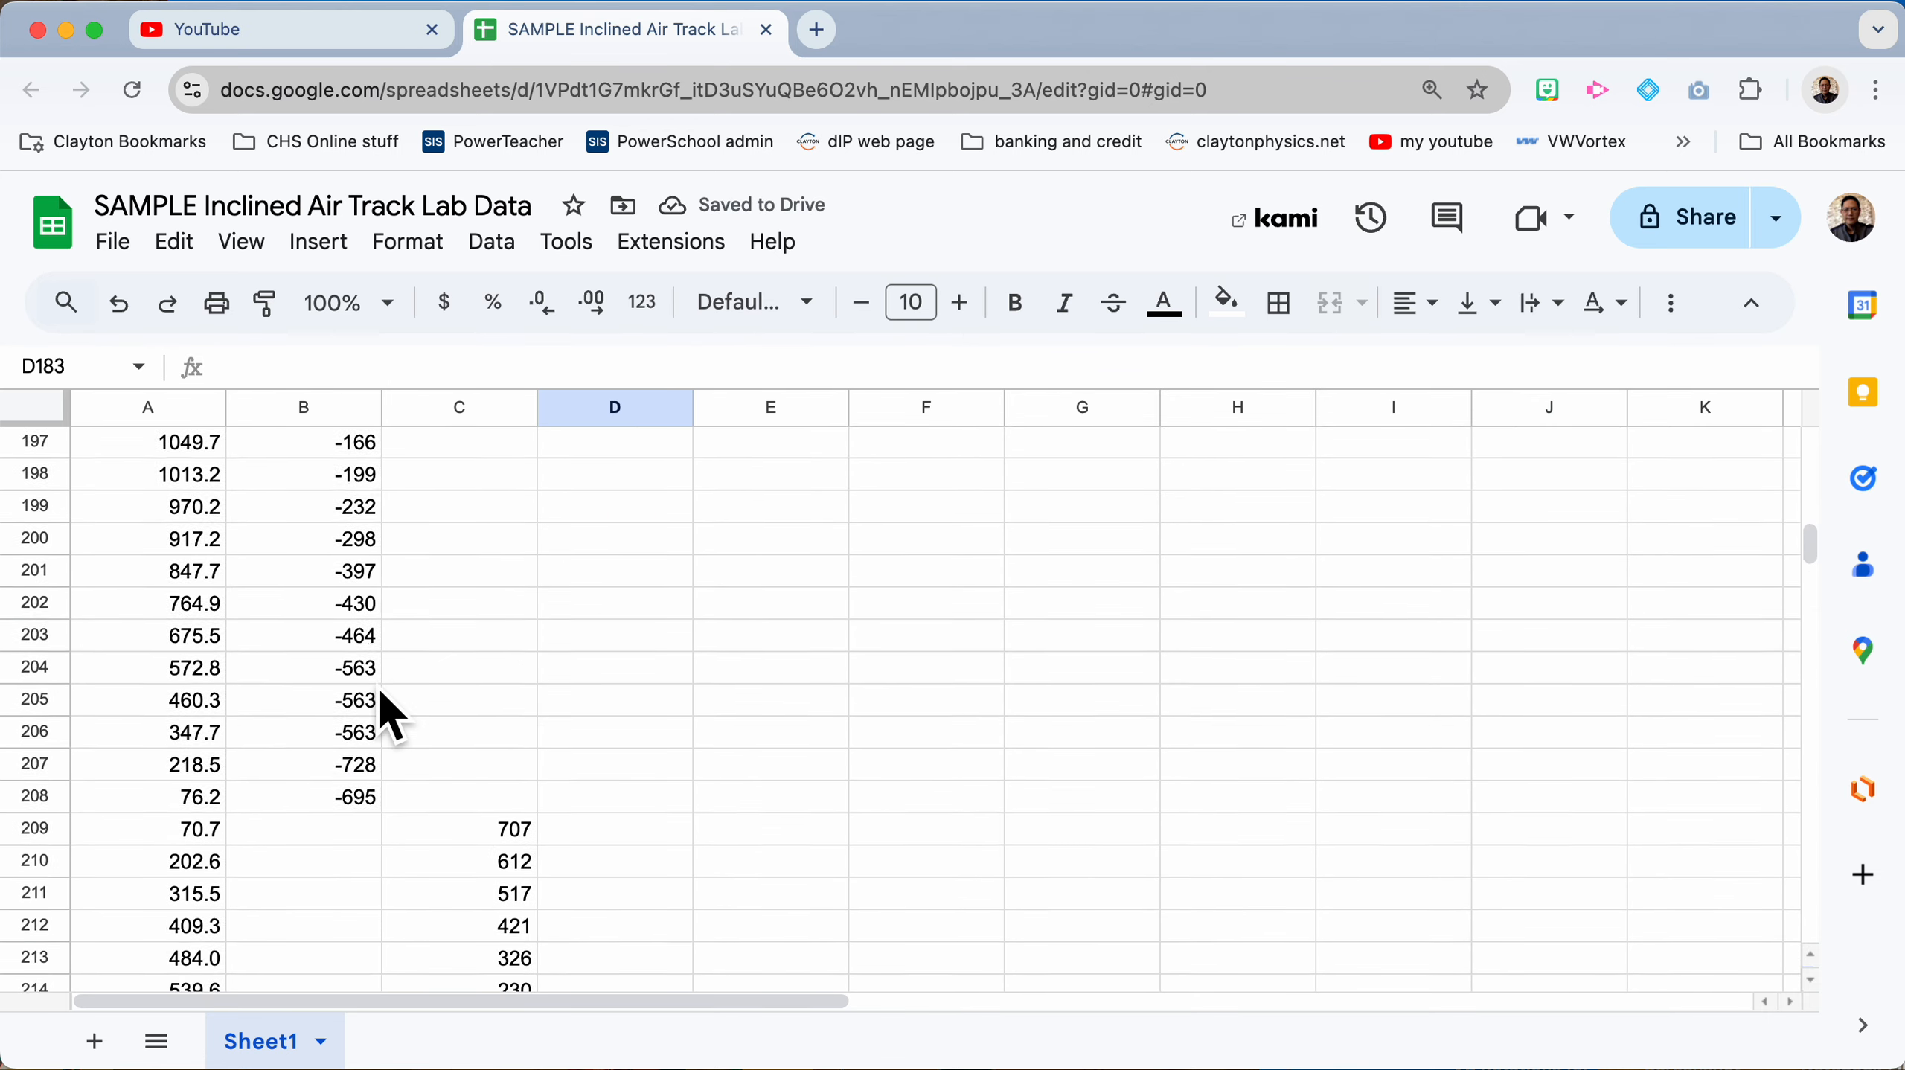
scroll(378, 687, up, 12)
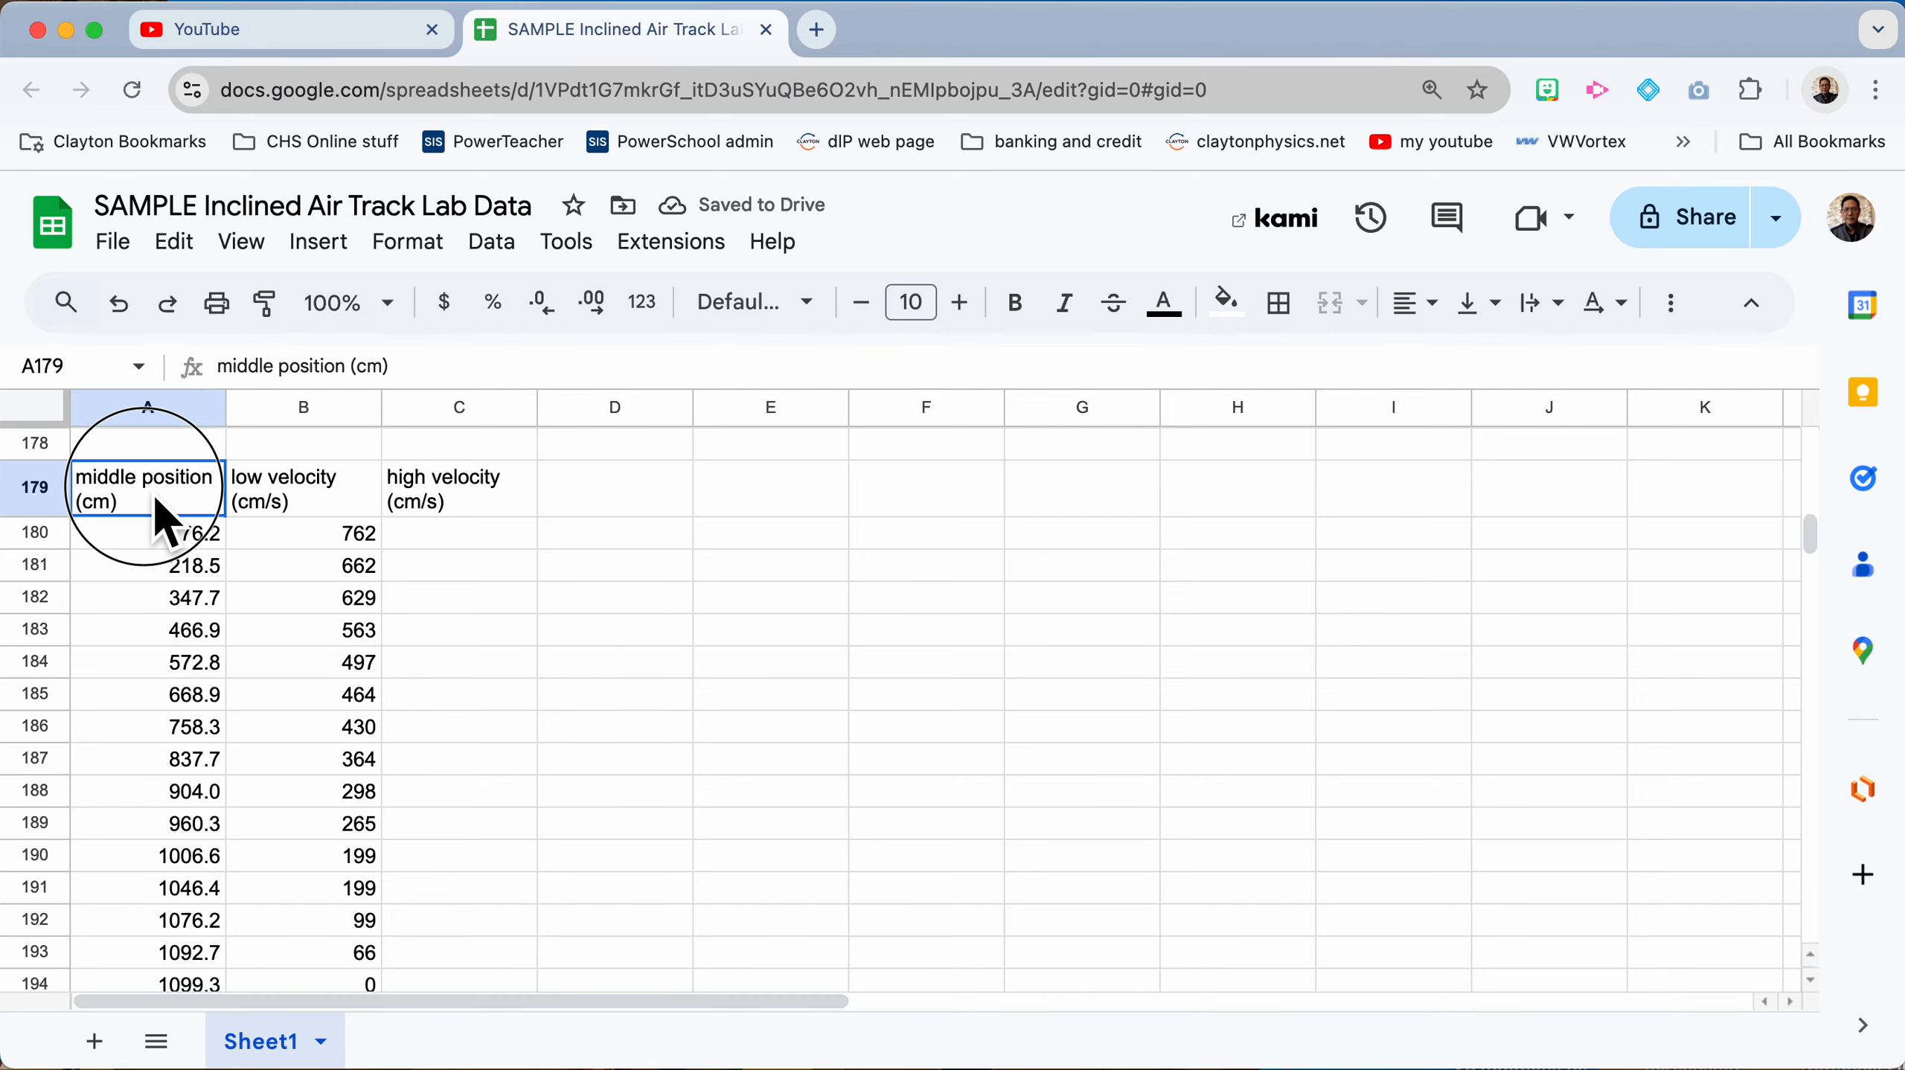
drag(170, 489, 465, 862)
scroll(417, 884, down, 3)
scroll(422, 712, down, 8)
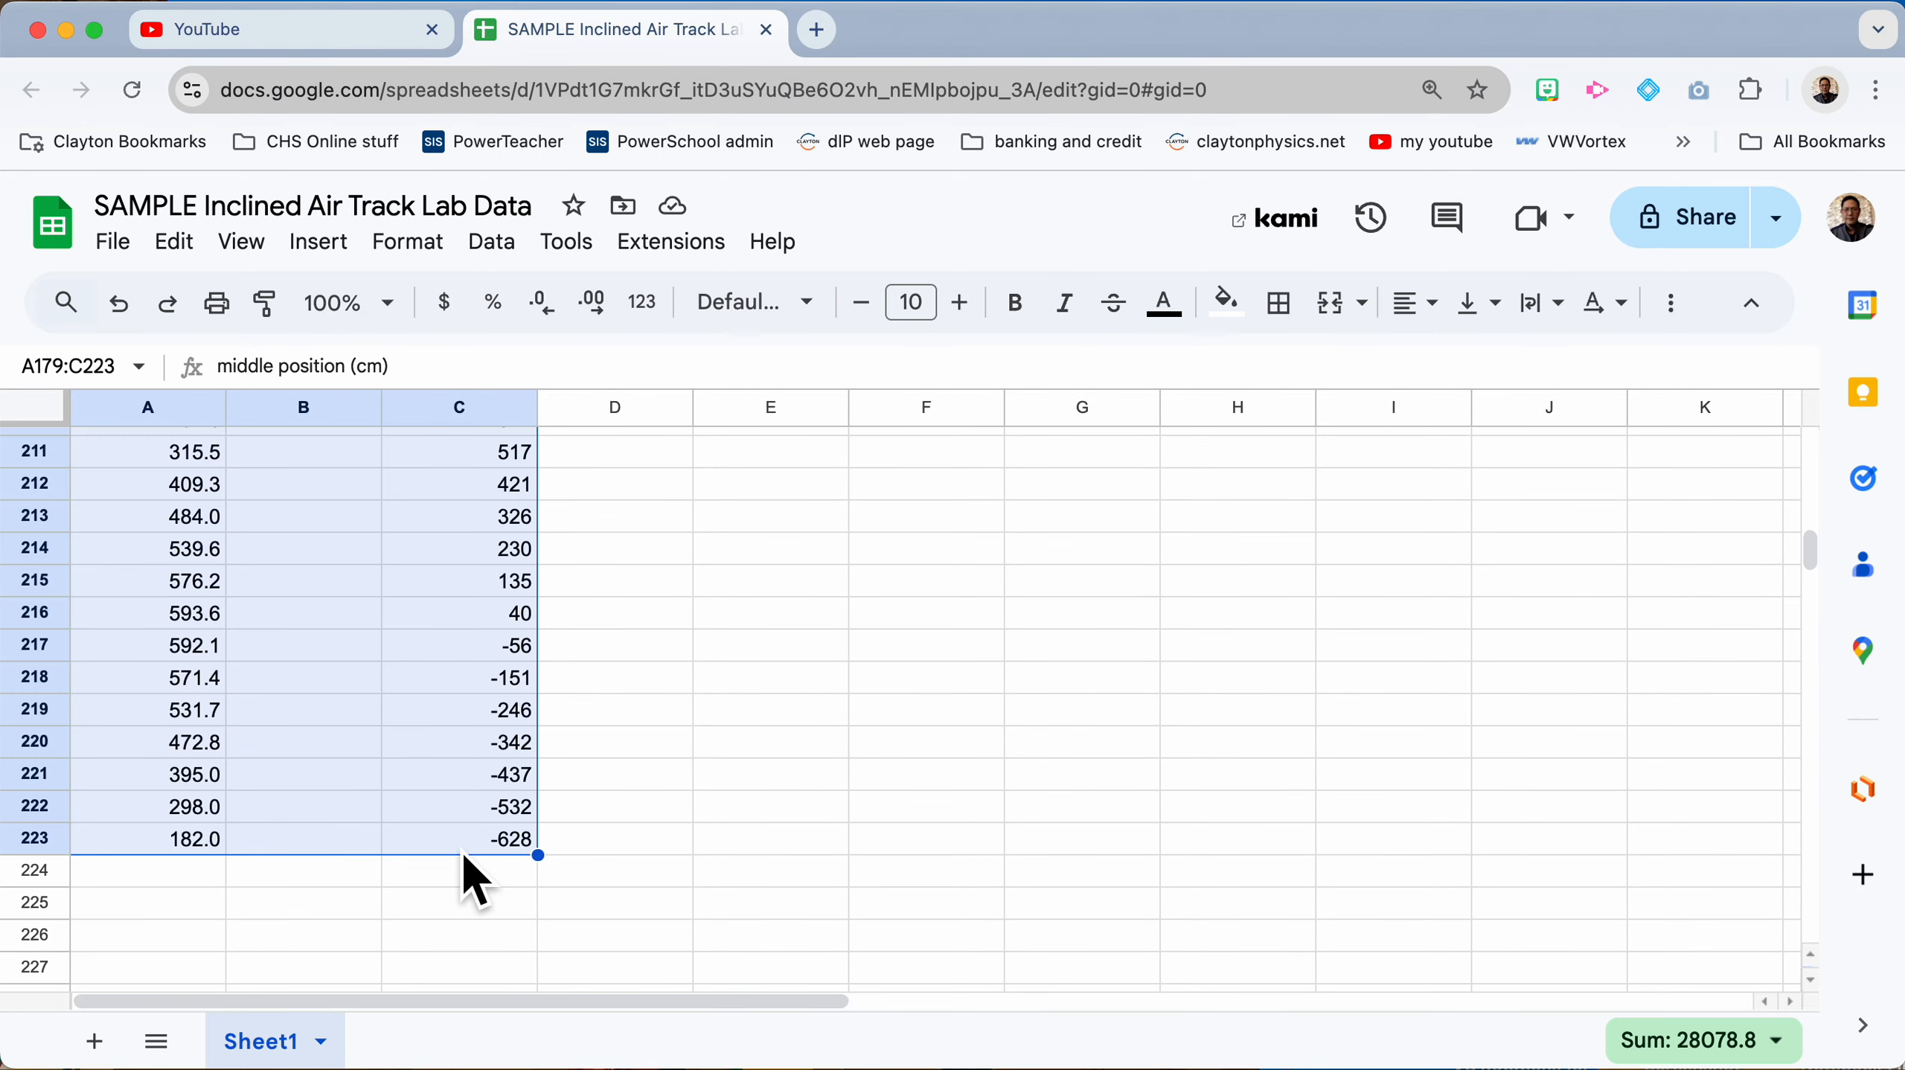
click(328, 253)
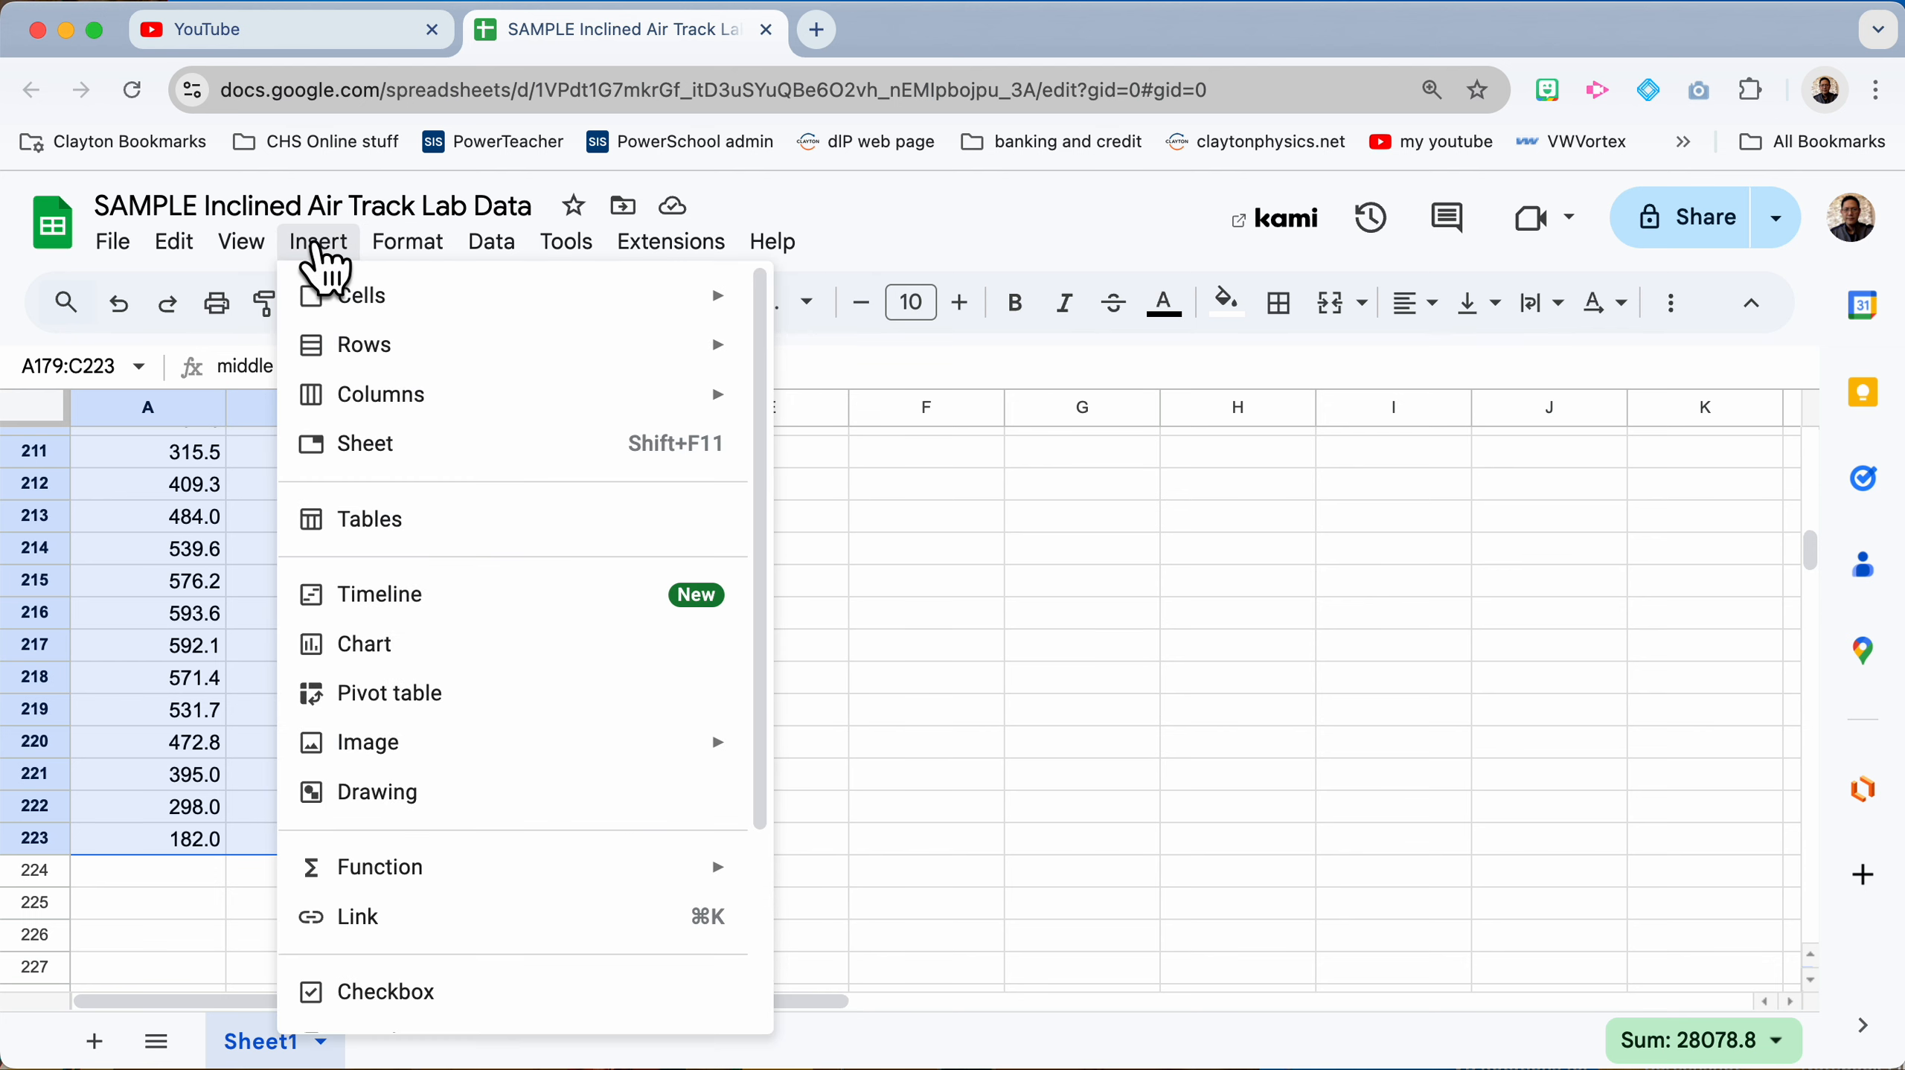
click(382, 646)
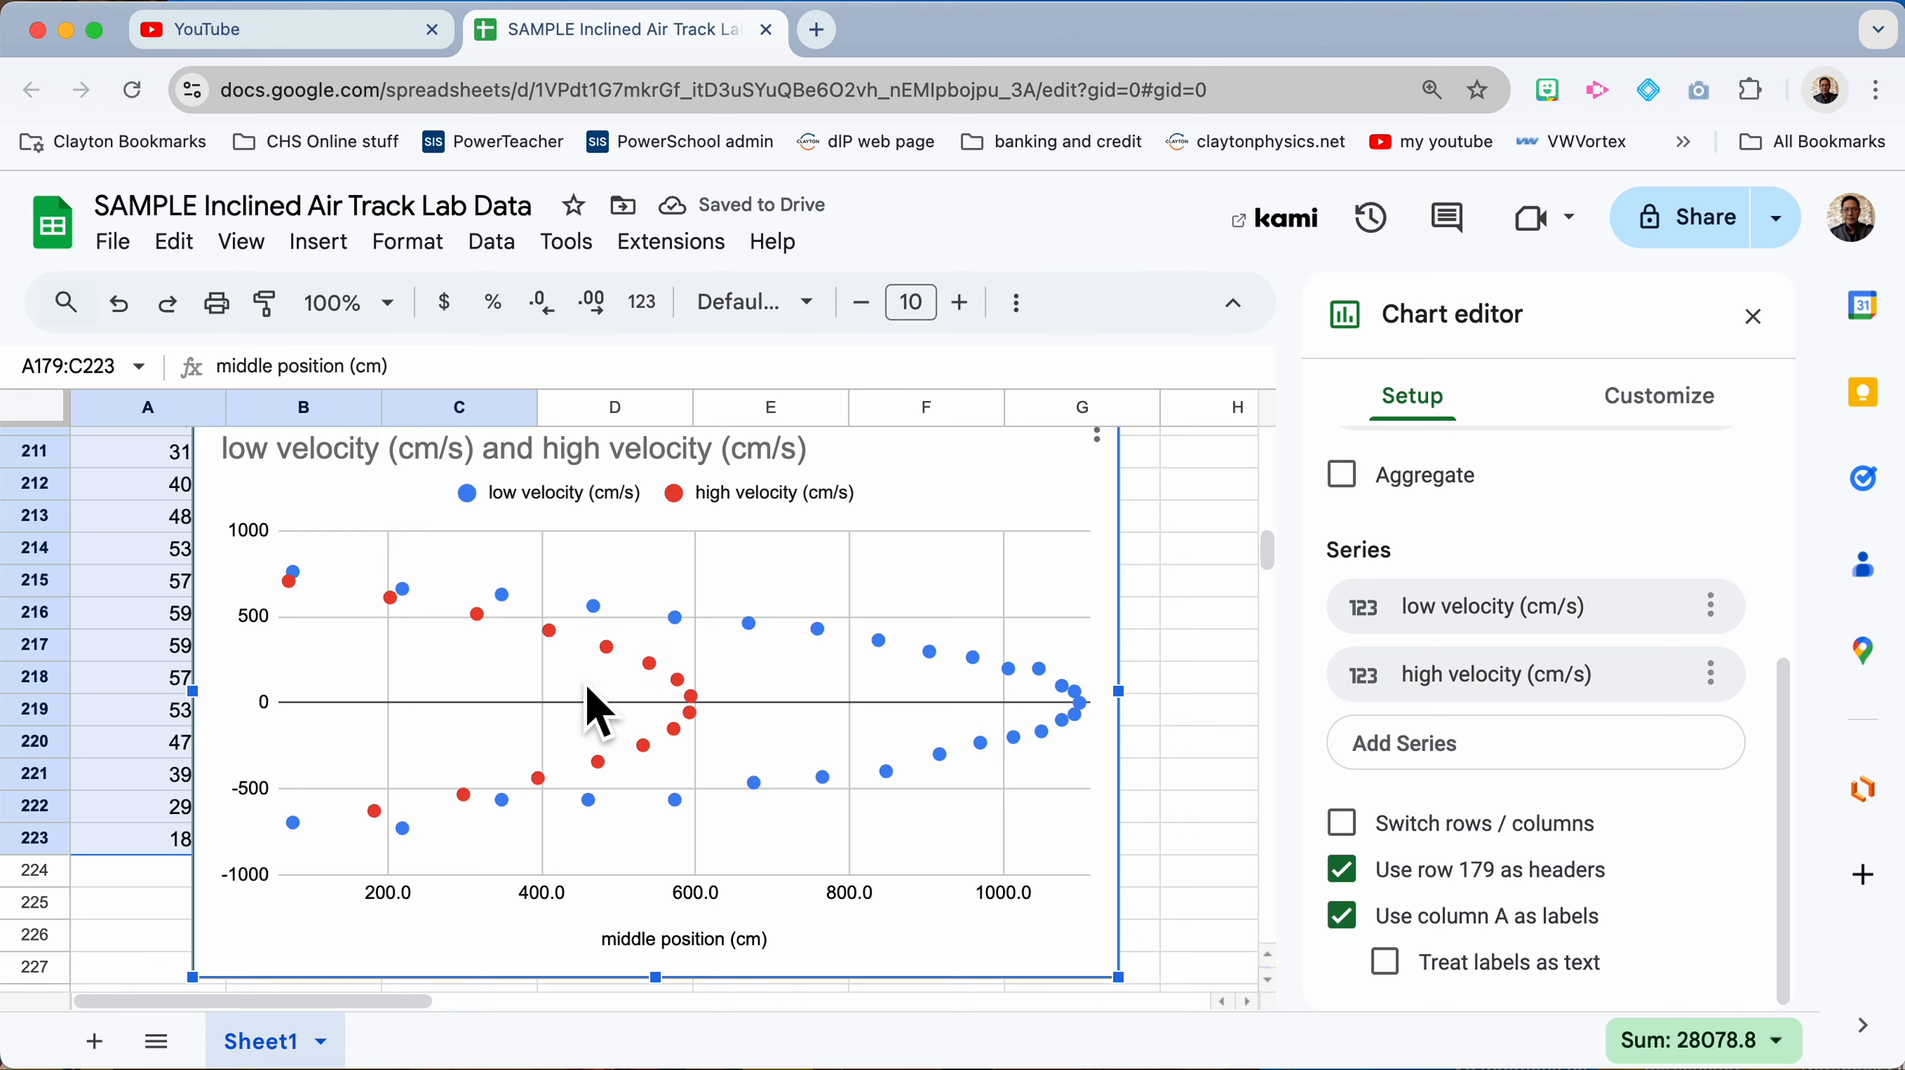
scroll(721, 633, down, 2)
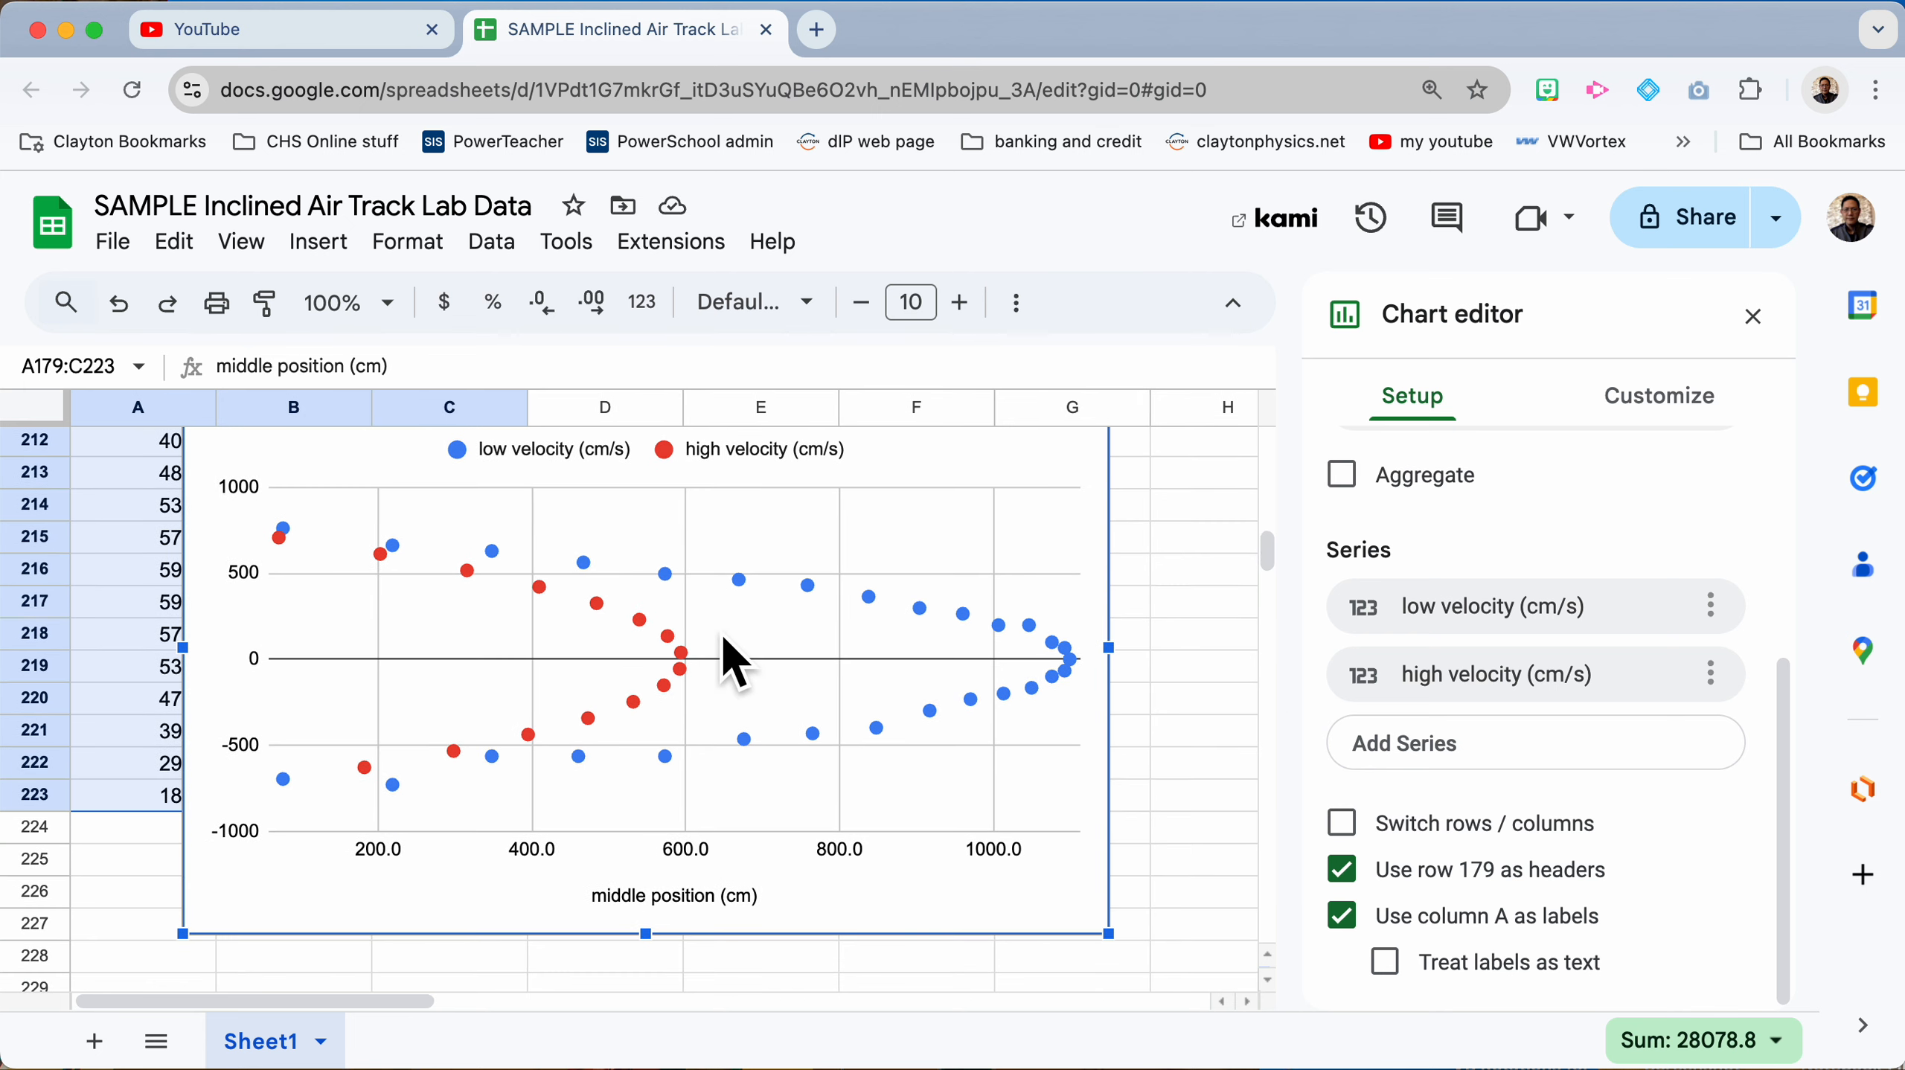
scroll(721, 633, up, 2)
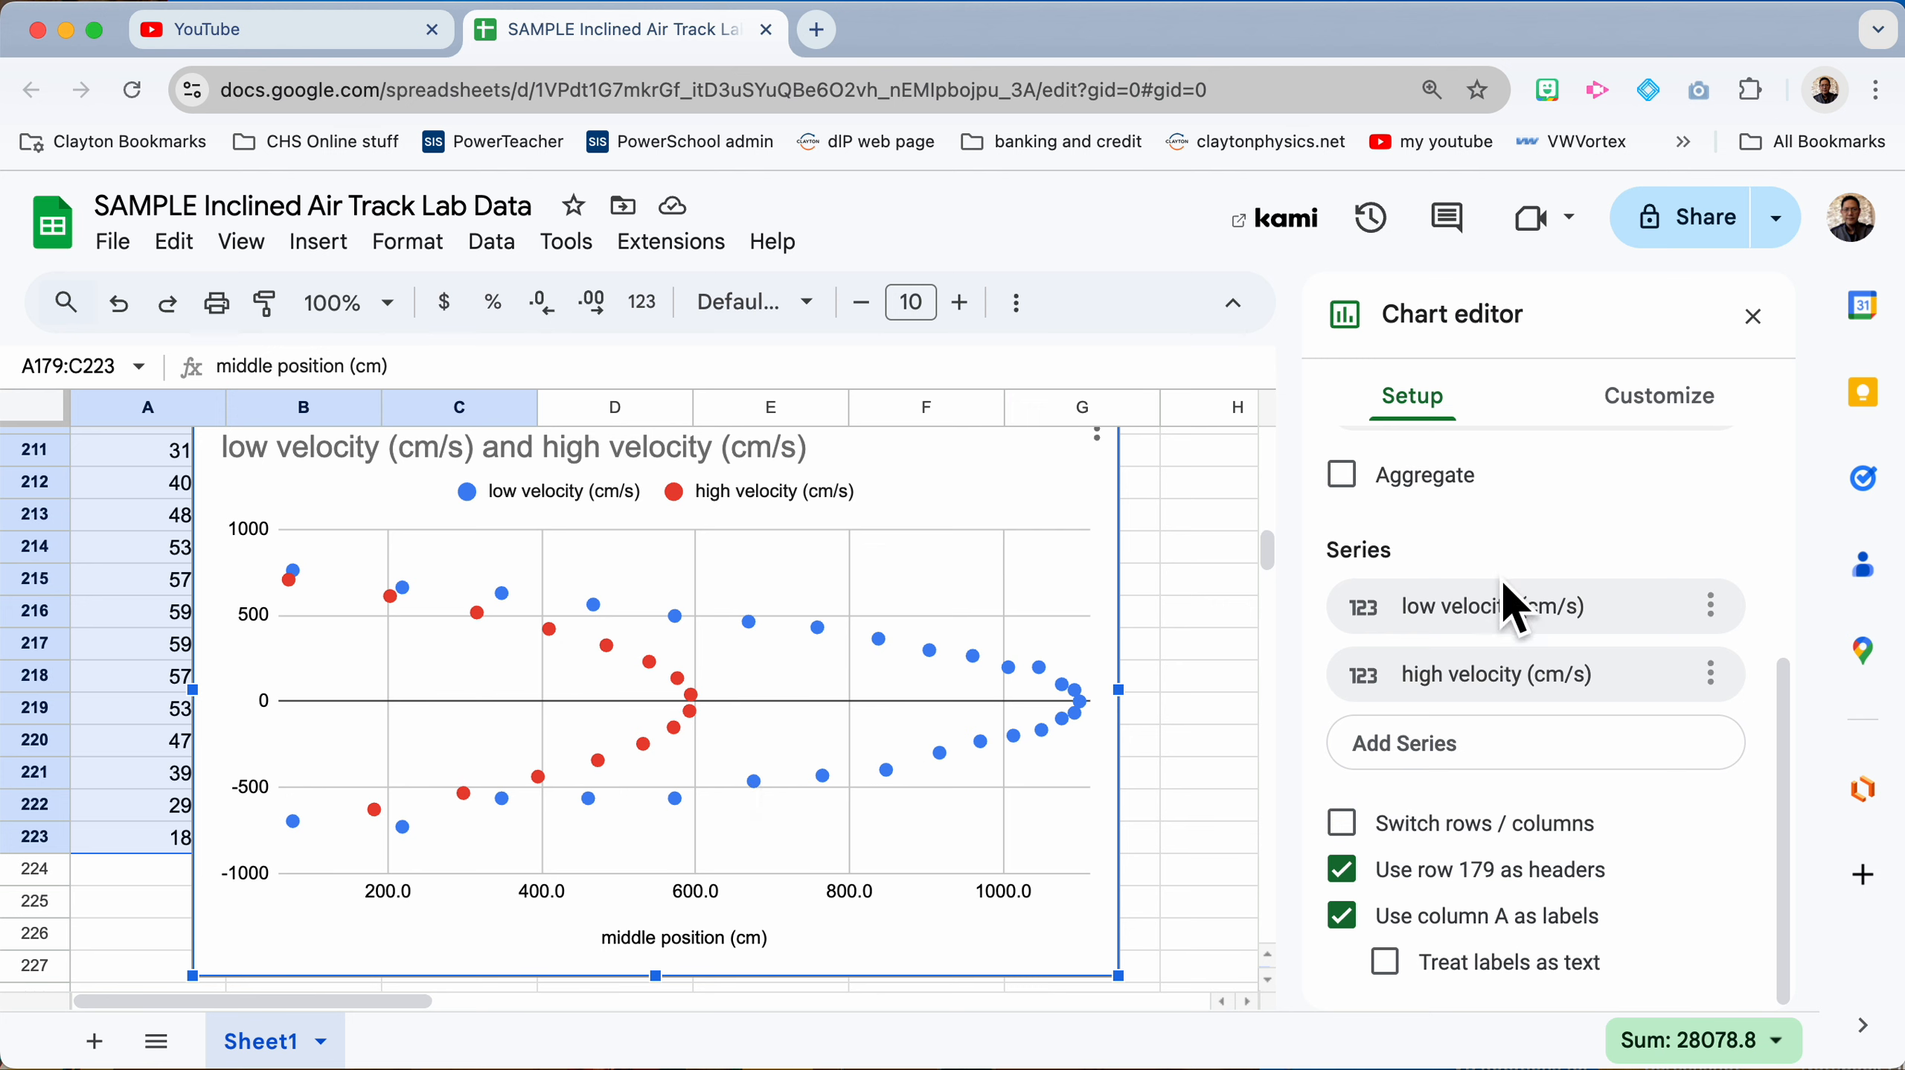
Step: Set the new chart's vertical axis title to "velocity (cm/s)"
scroll(1481, 585, up, 5)
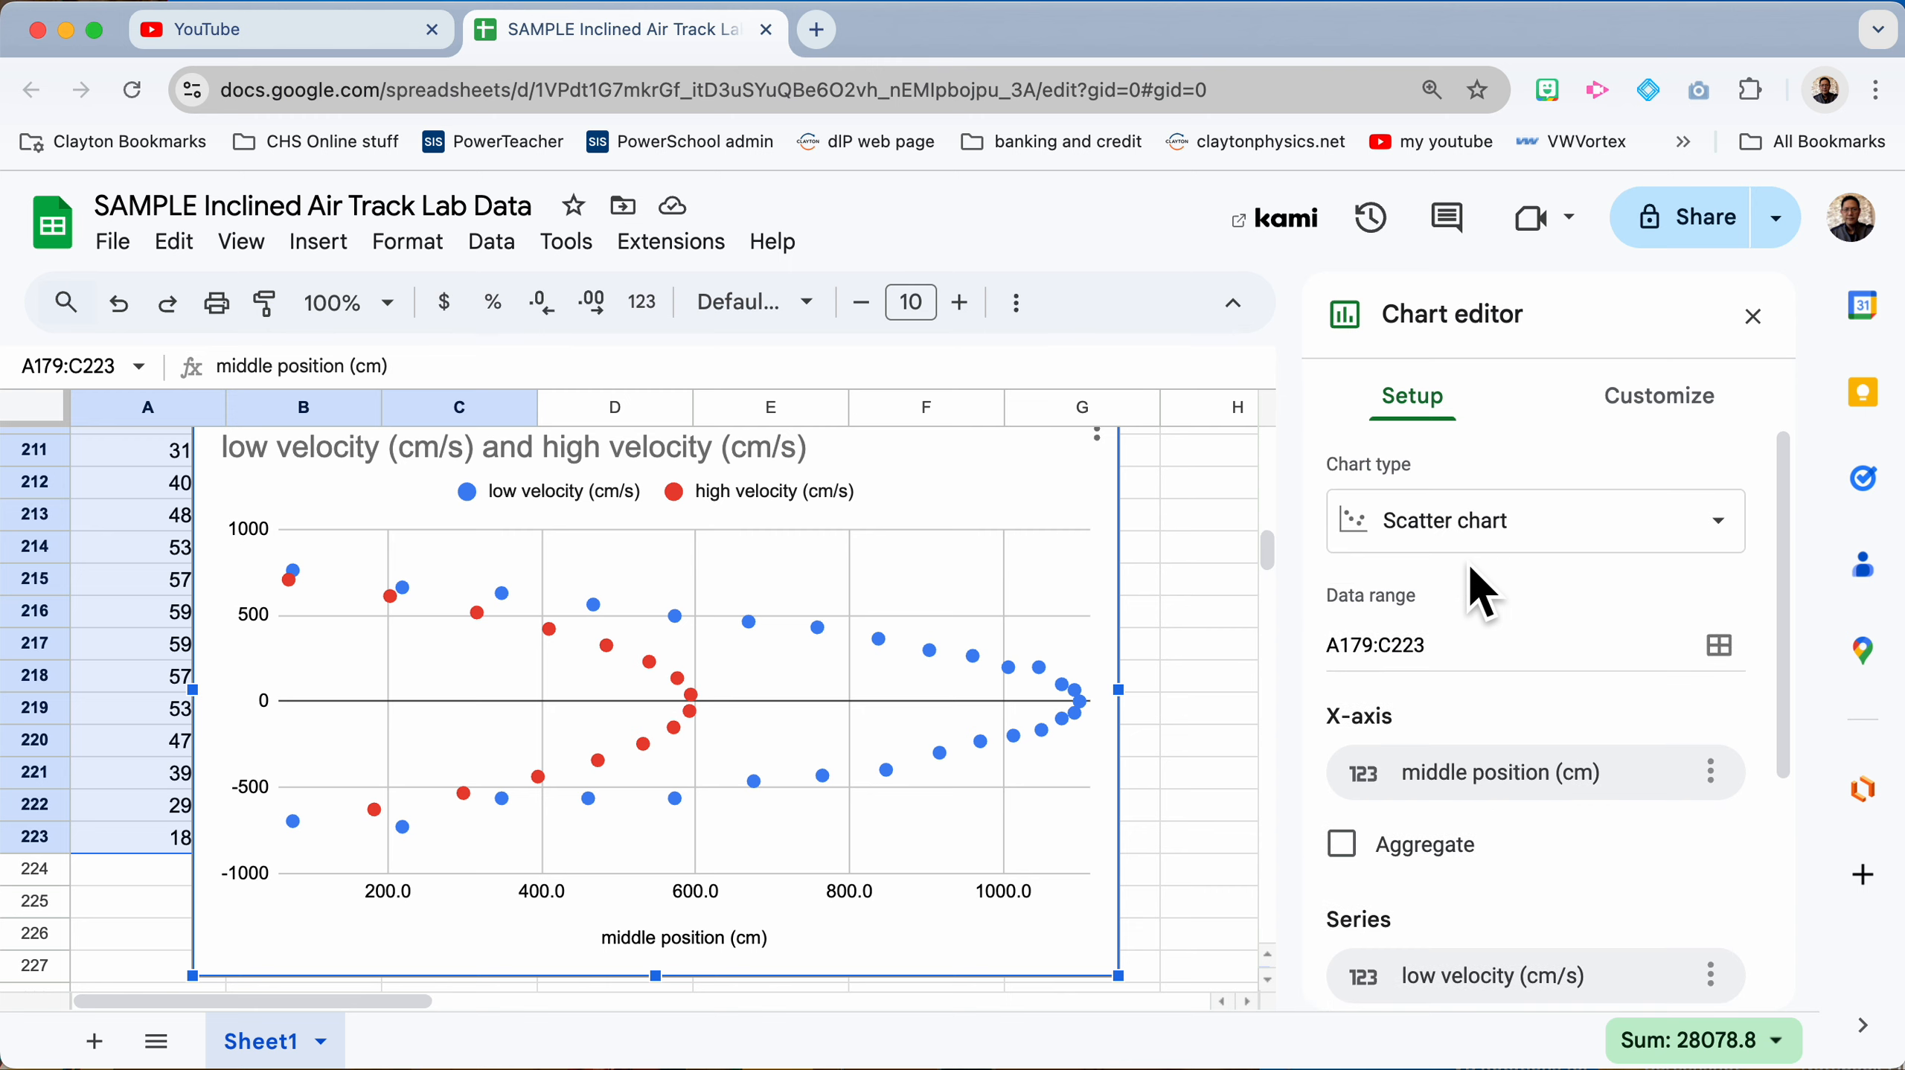
click(1683, 411)
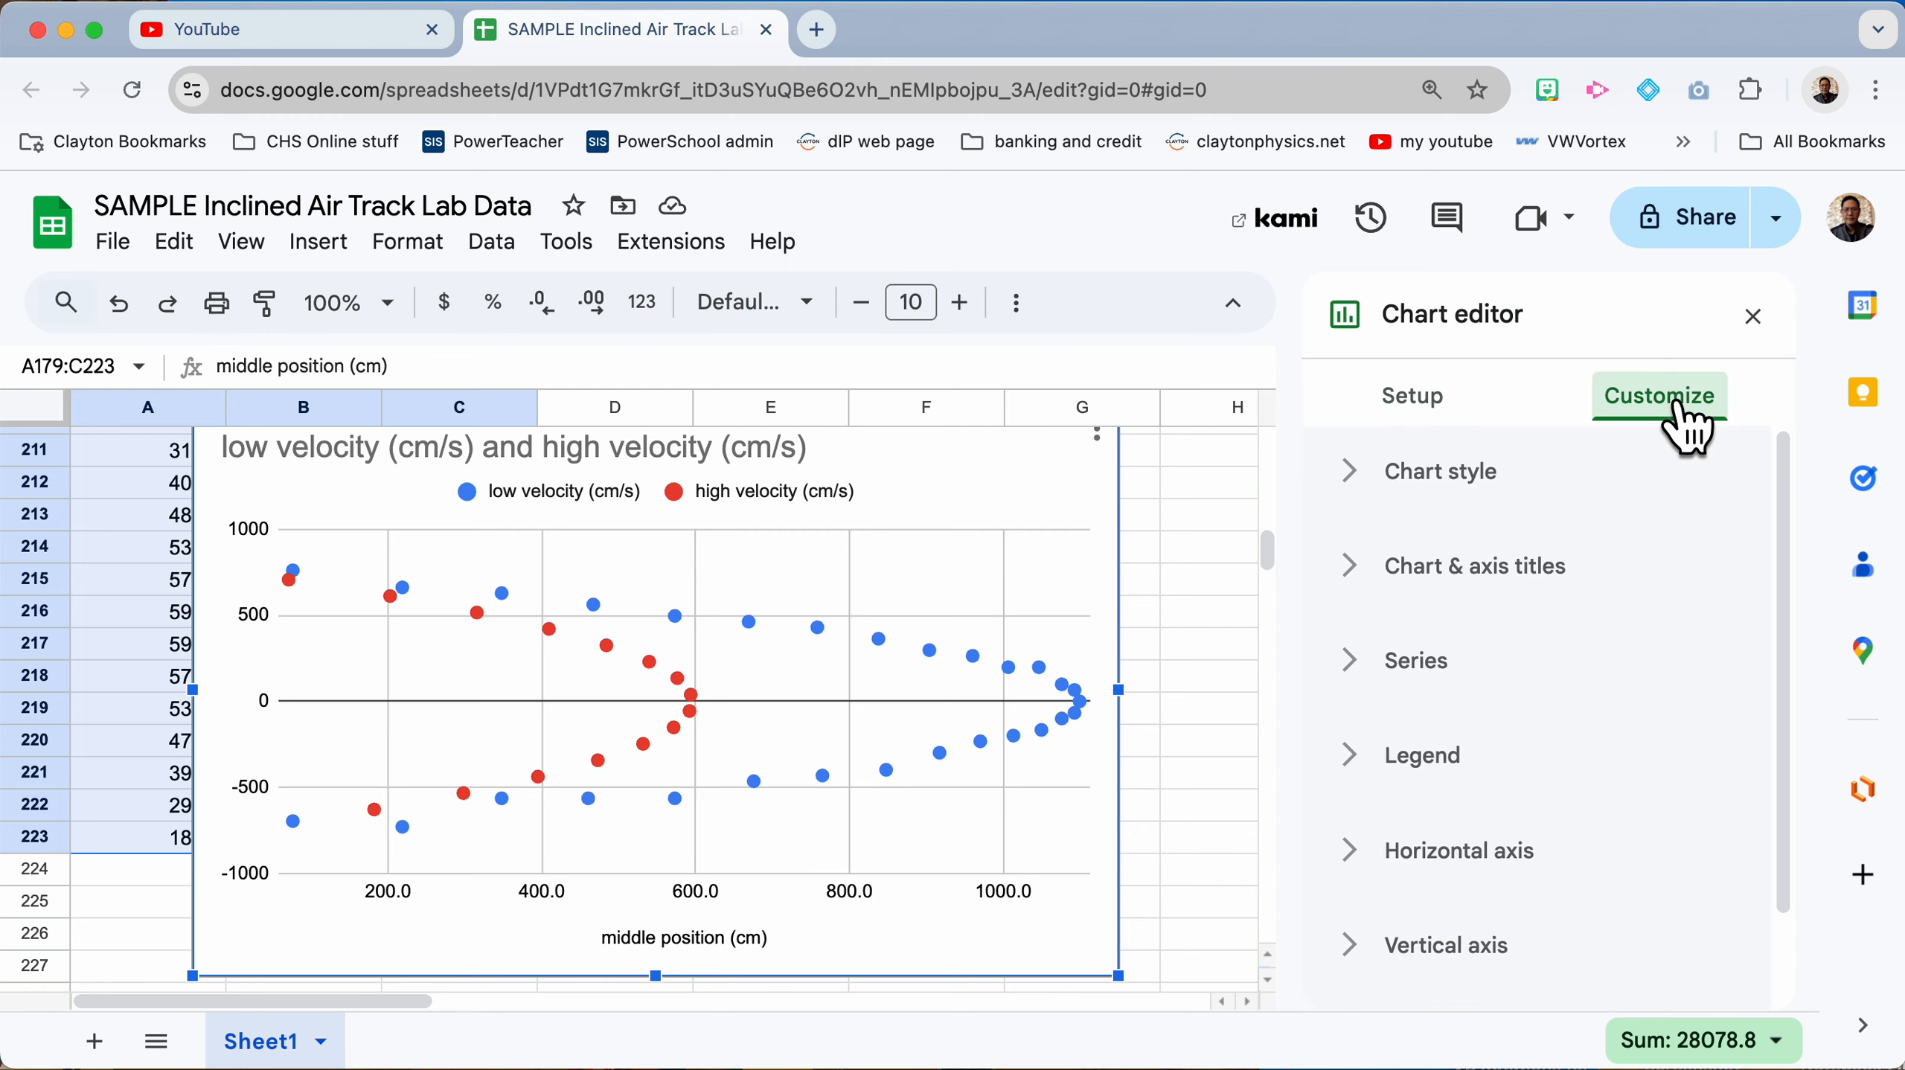
click(1358, 566)
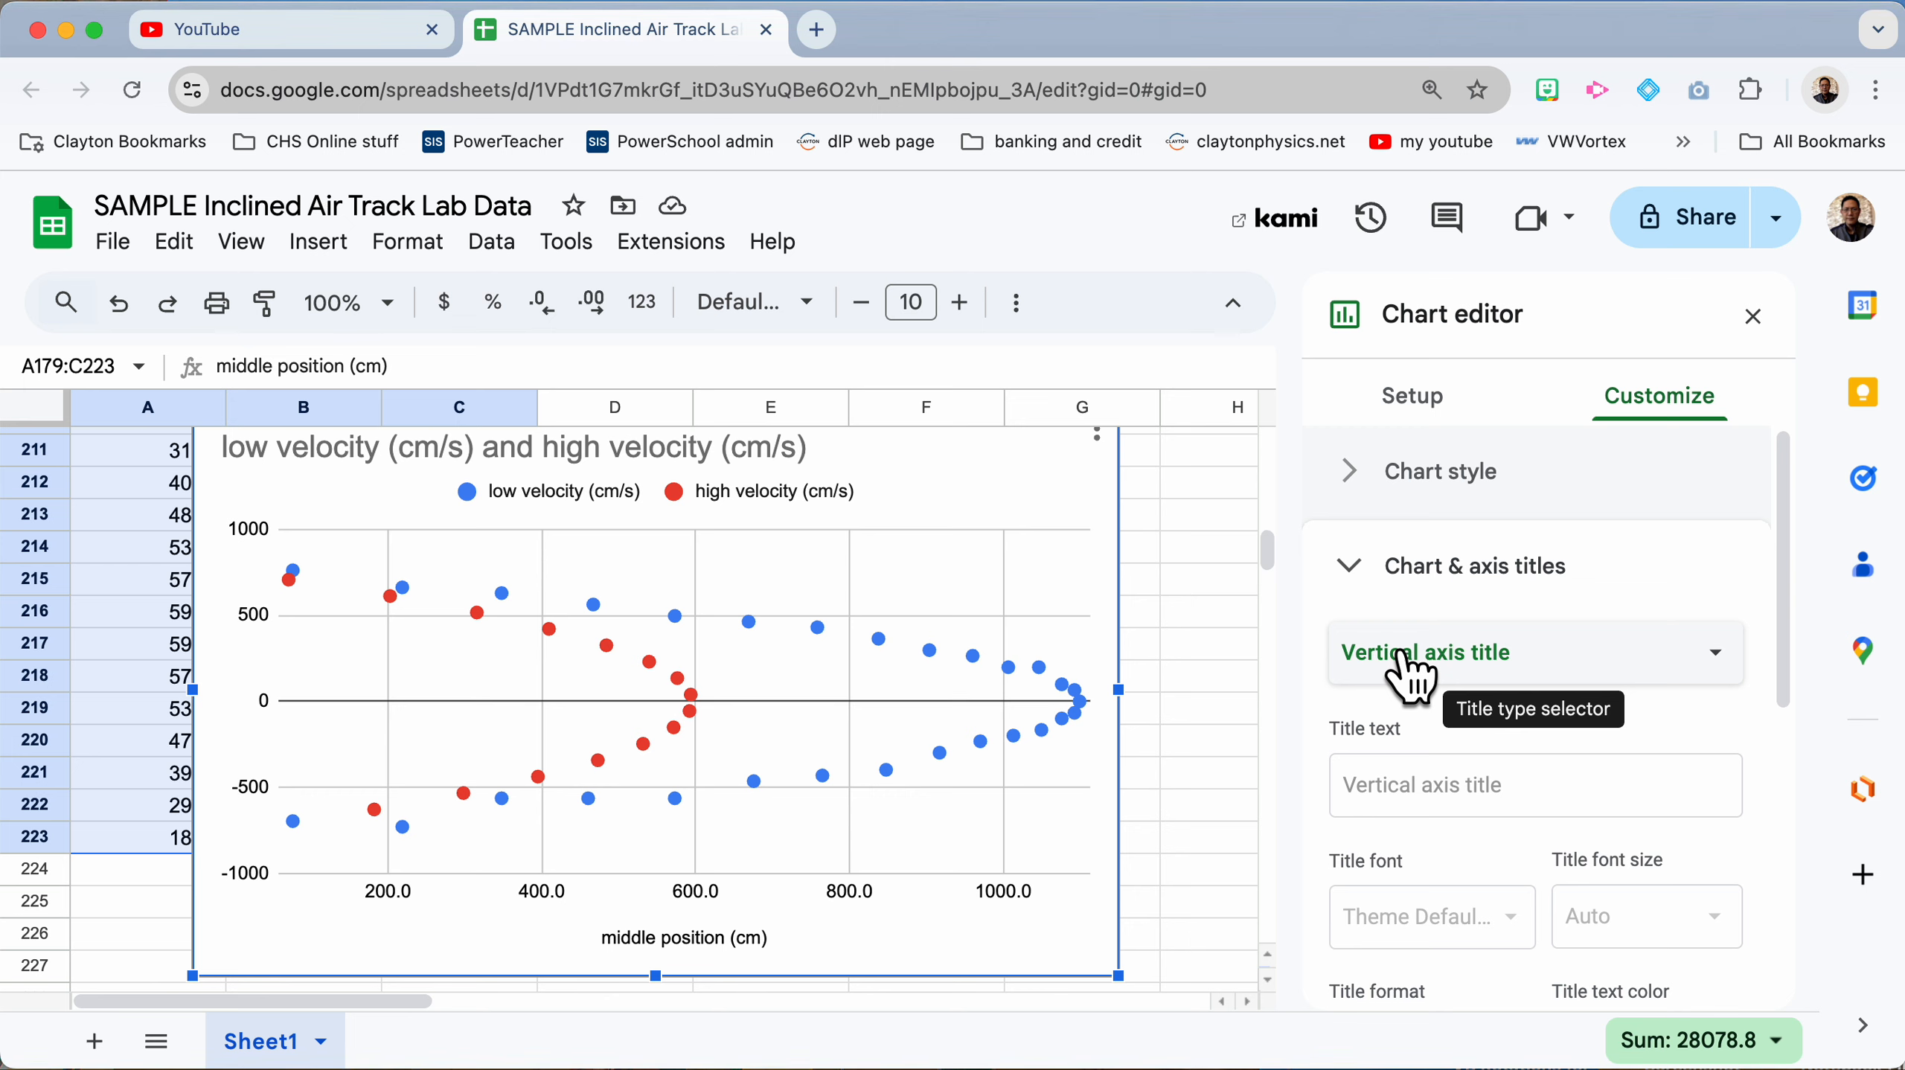
click(1416, 790)
text(v)
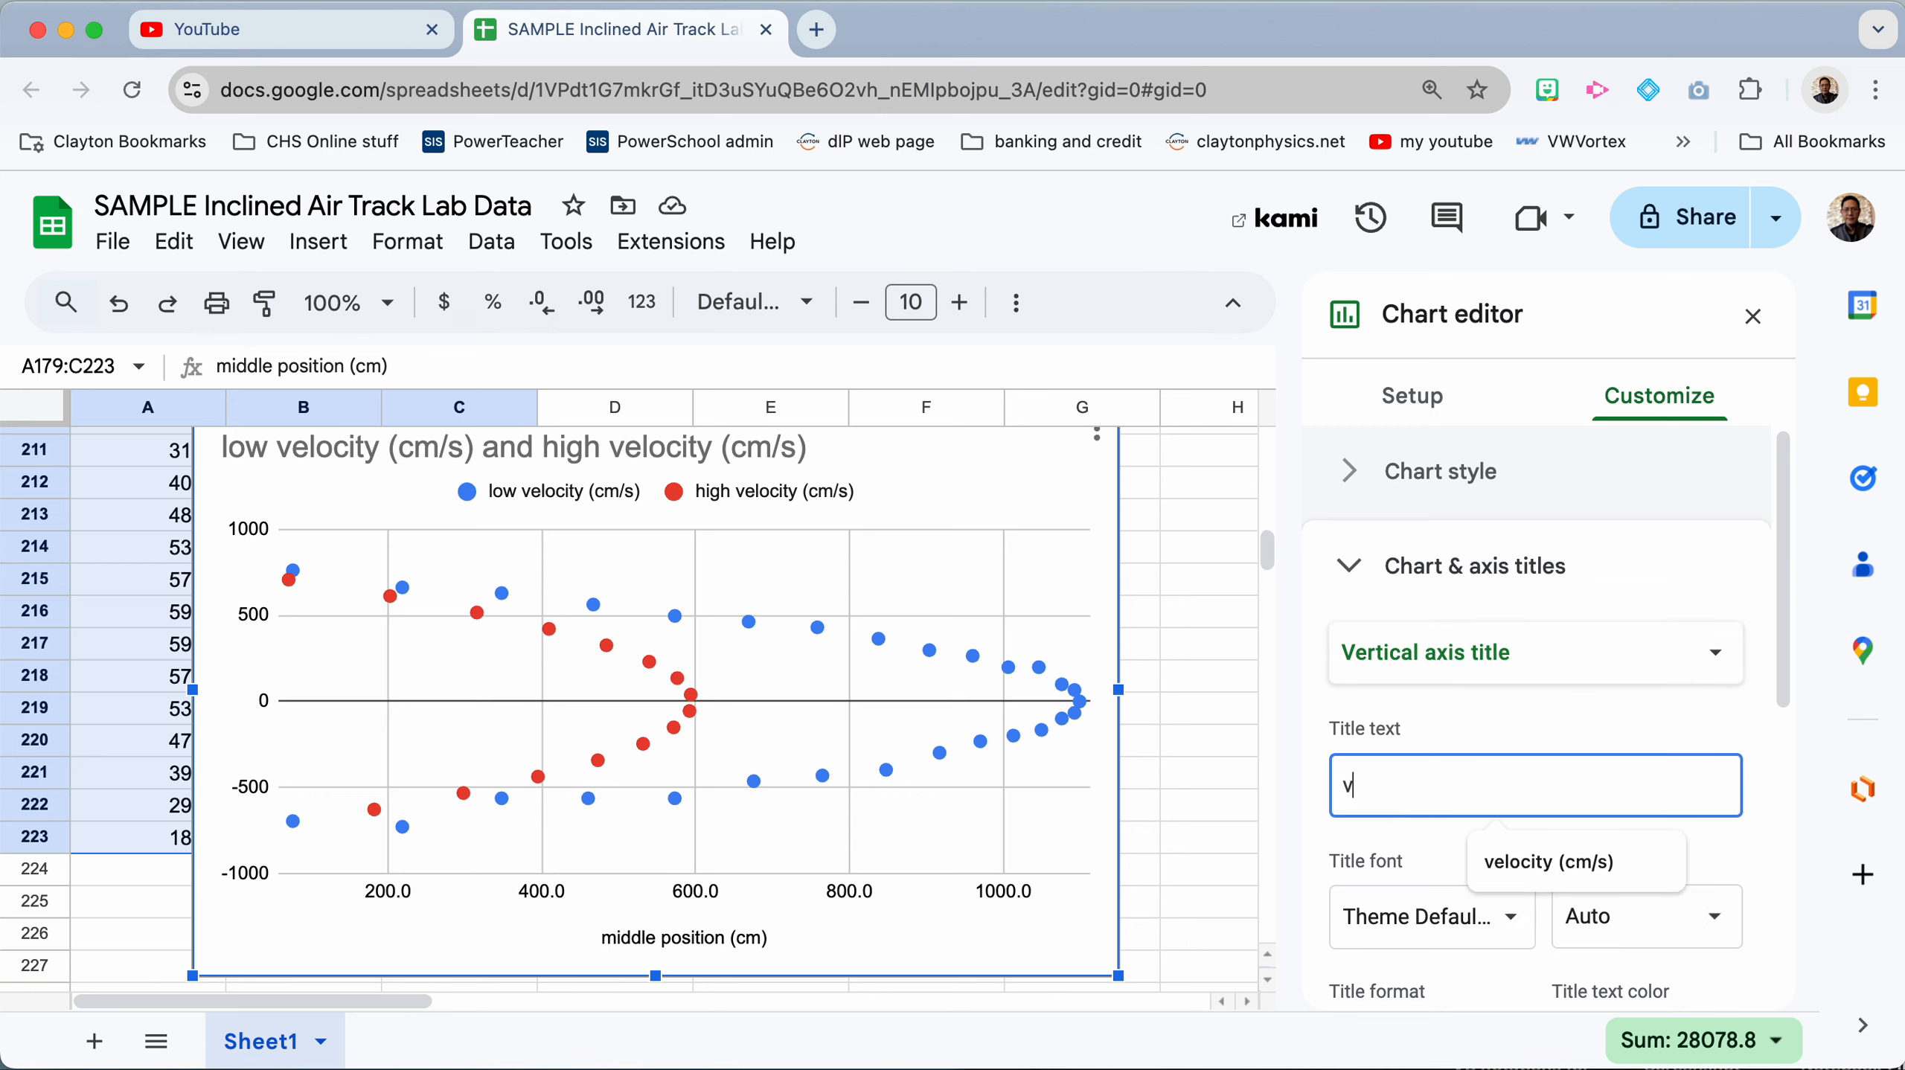
click(1528, 862)
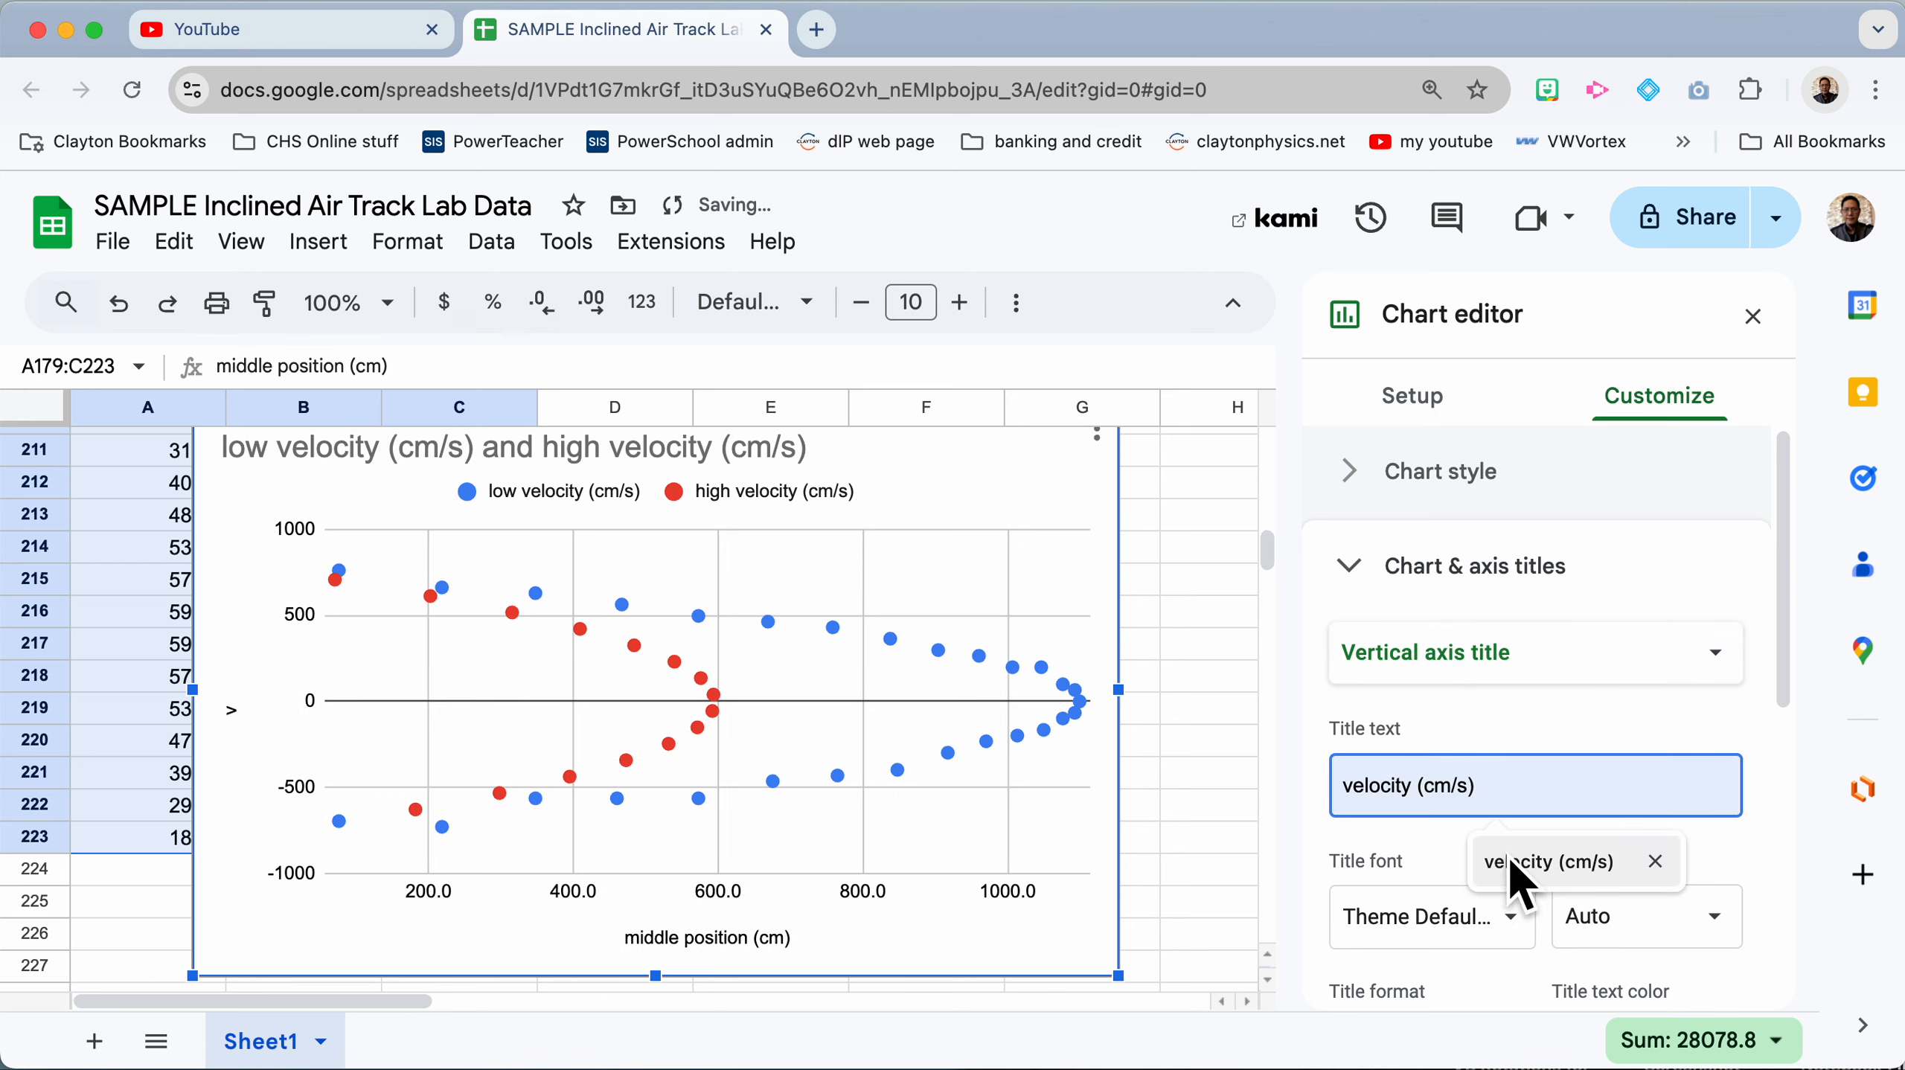
Step: Change the chart title to "velocity vs. position for inclined glider"
click(1525, 652)
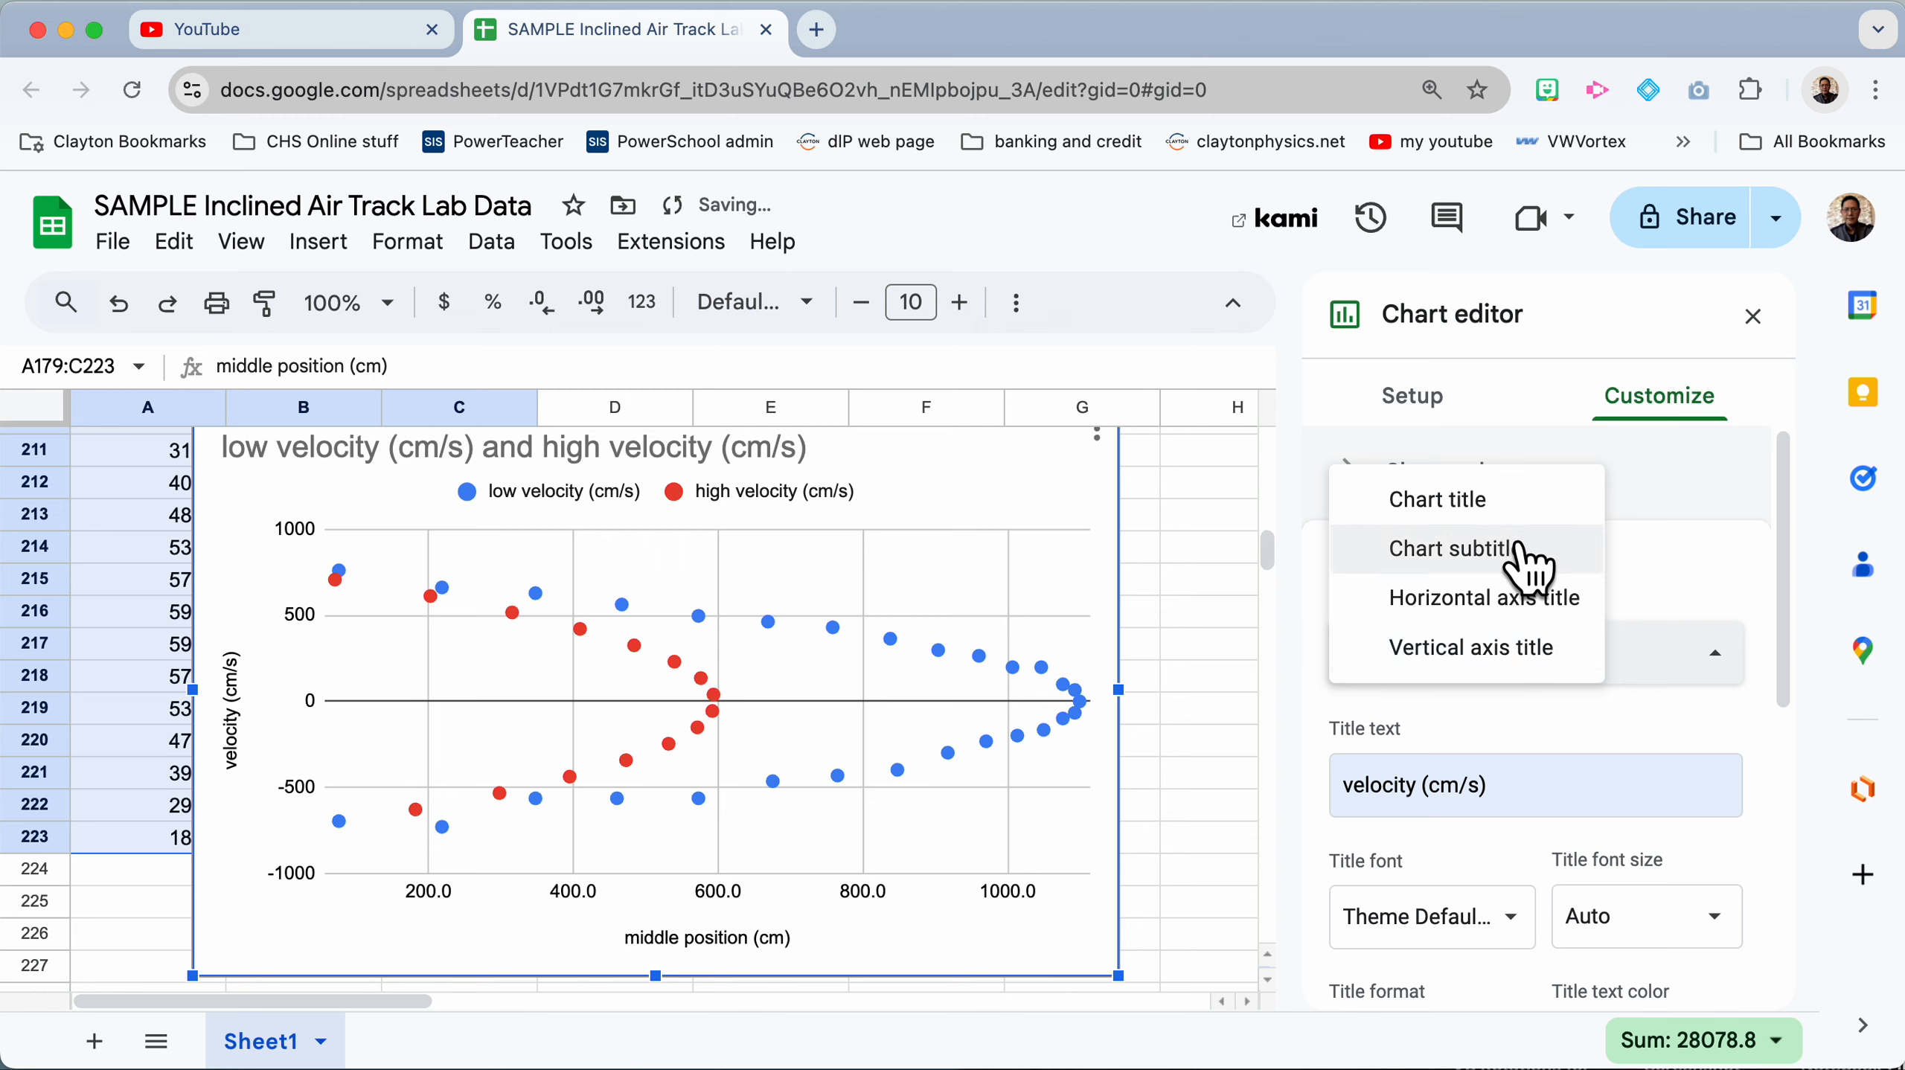
click(1525, 502)
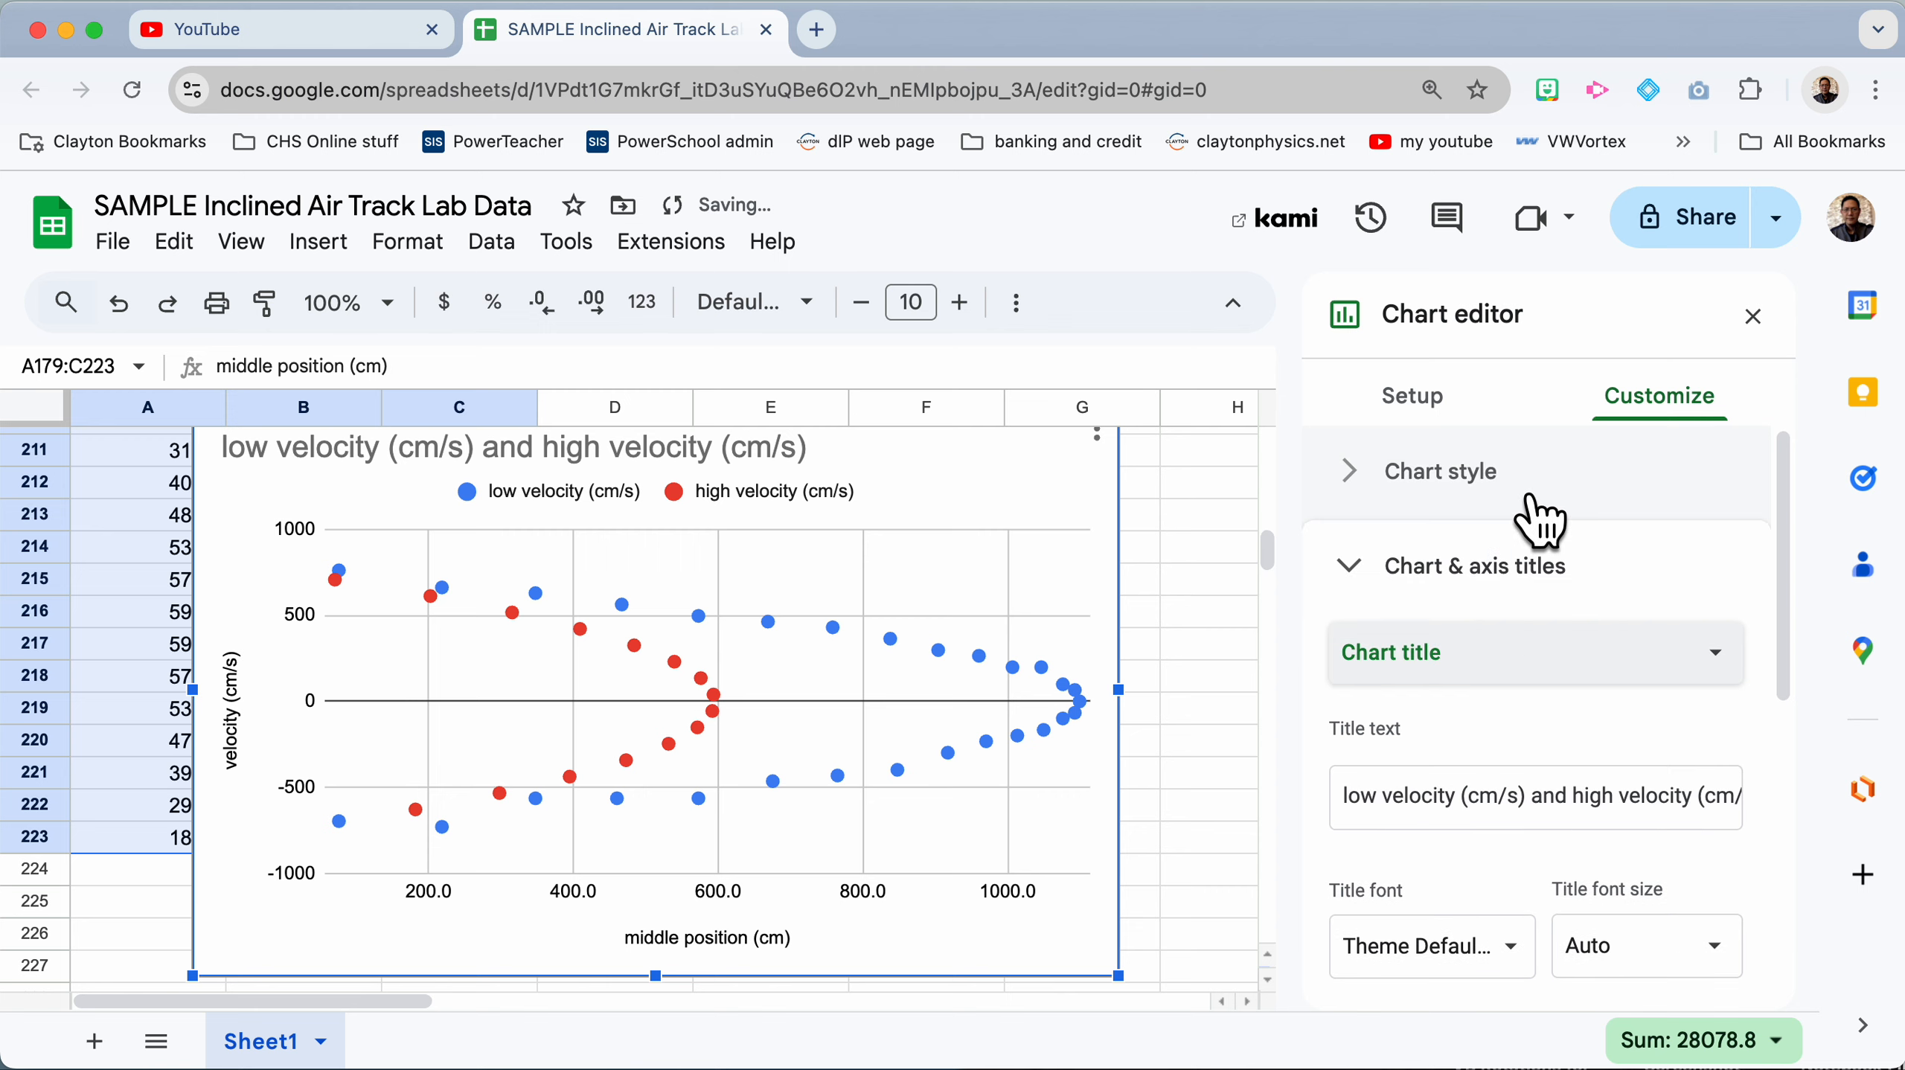
triple_click(1466, 797)
text(v)
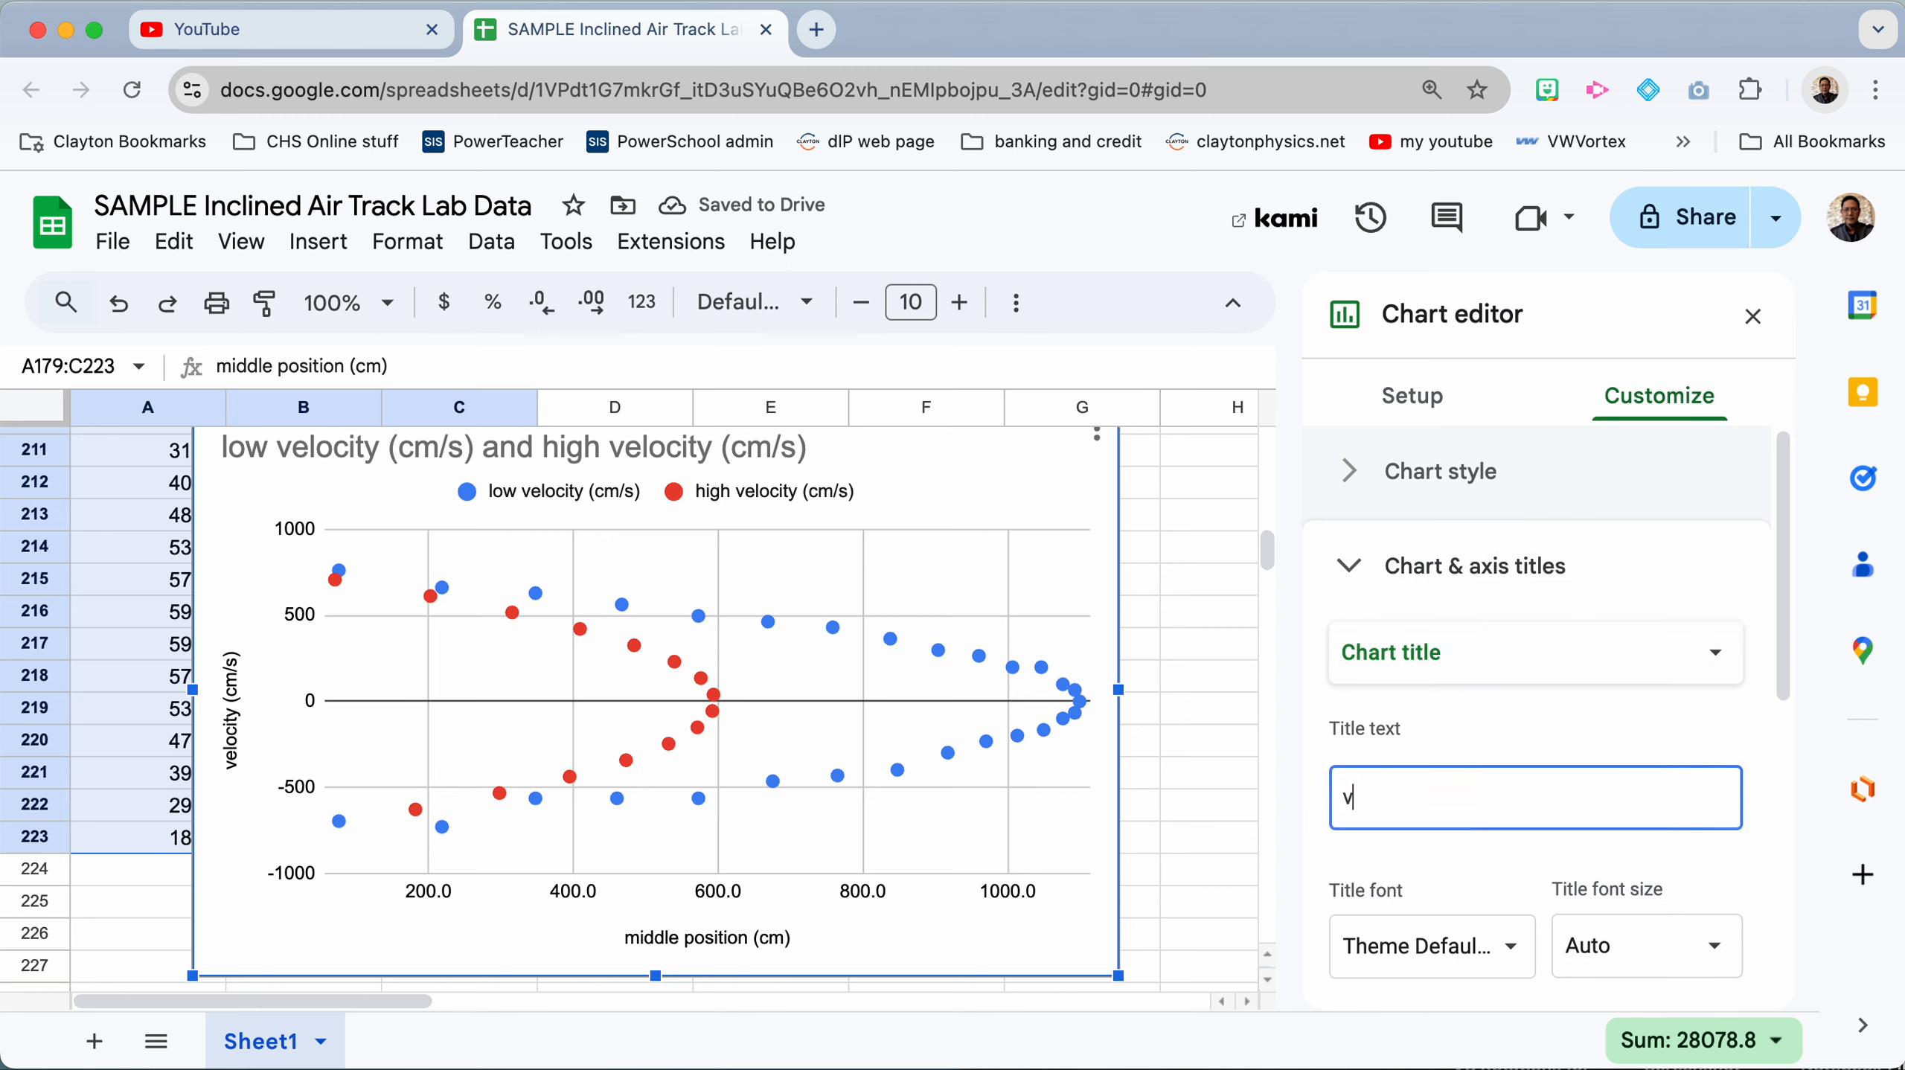
text(elocity vs.)
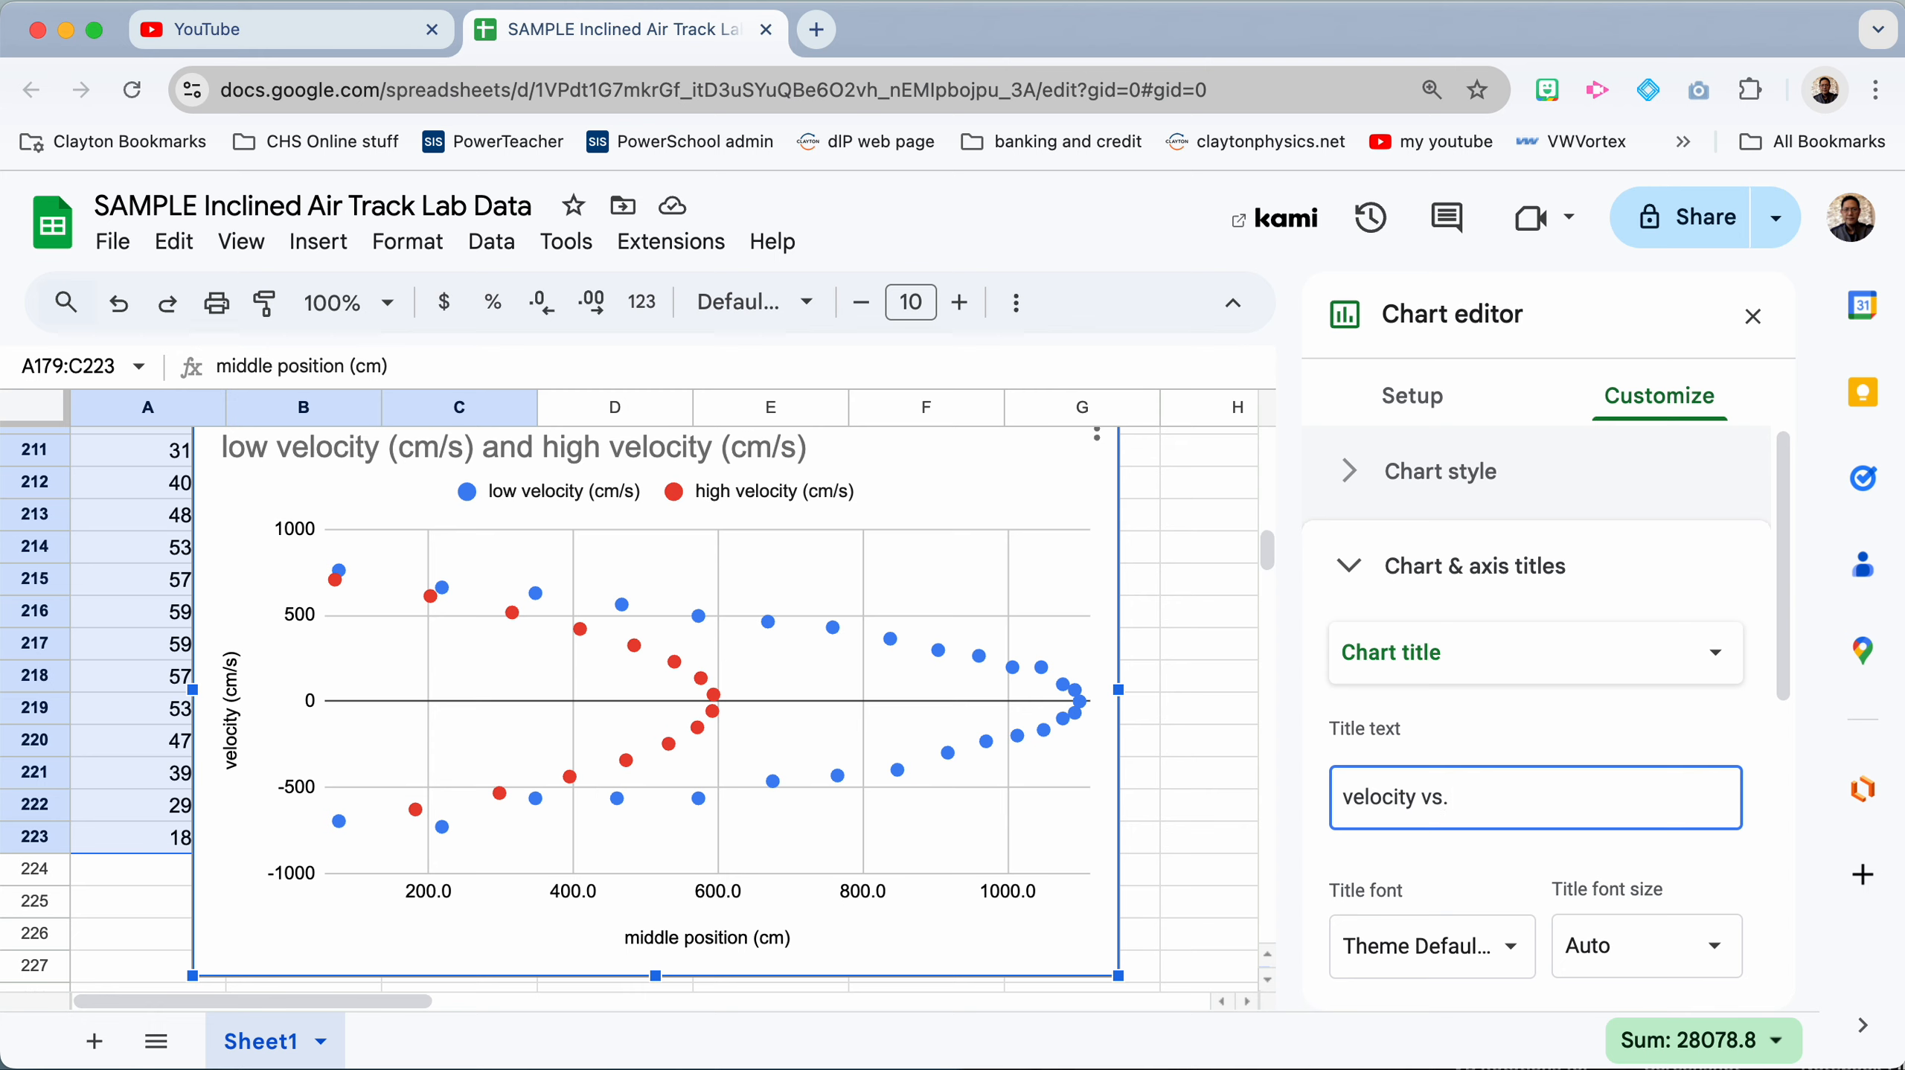
text( position for inclined glider)
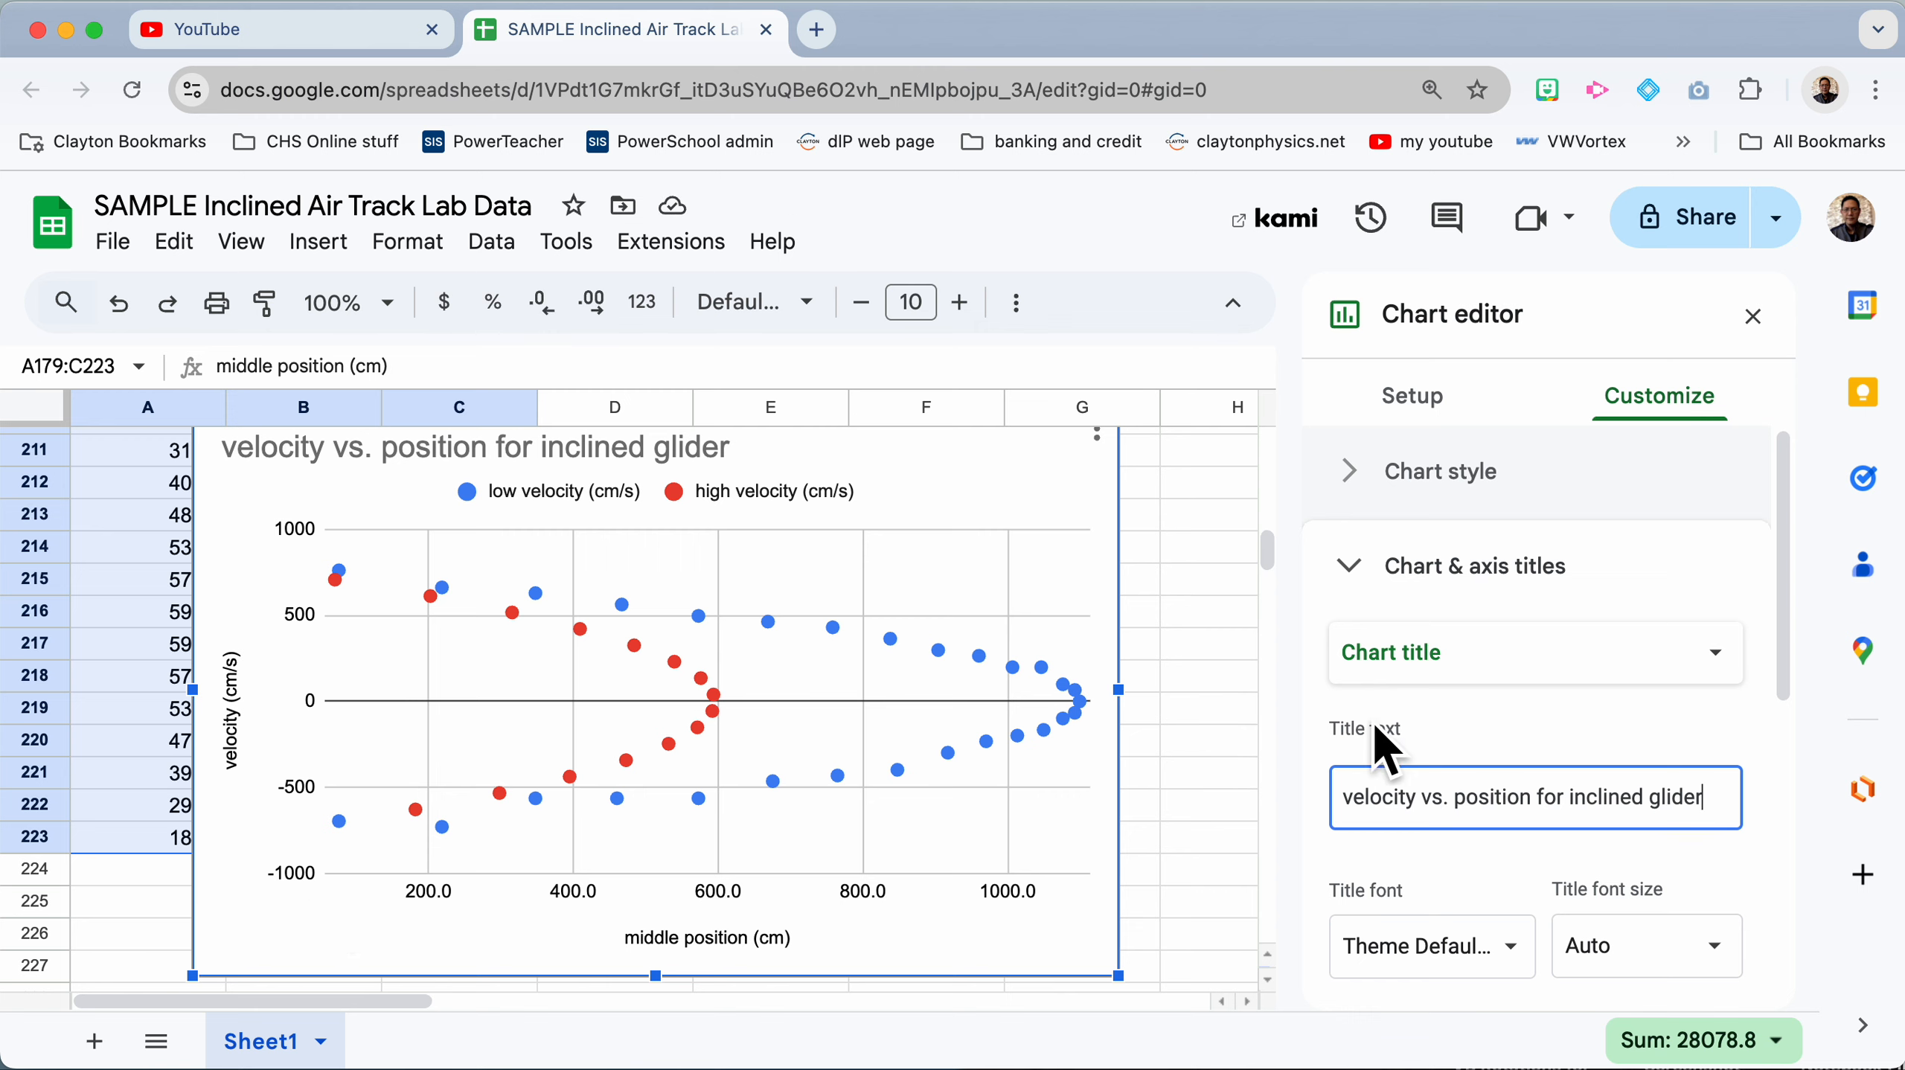
Step: Set the minimum value of the chart's horizontal axis to 0
click(1353, 569)
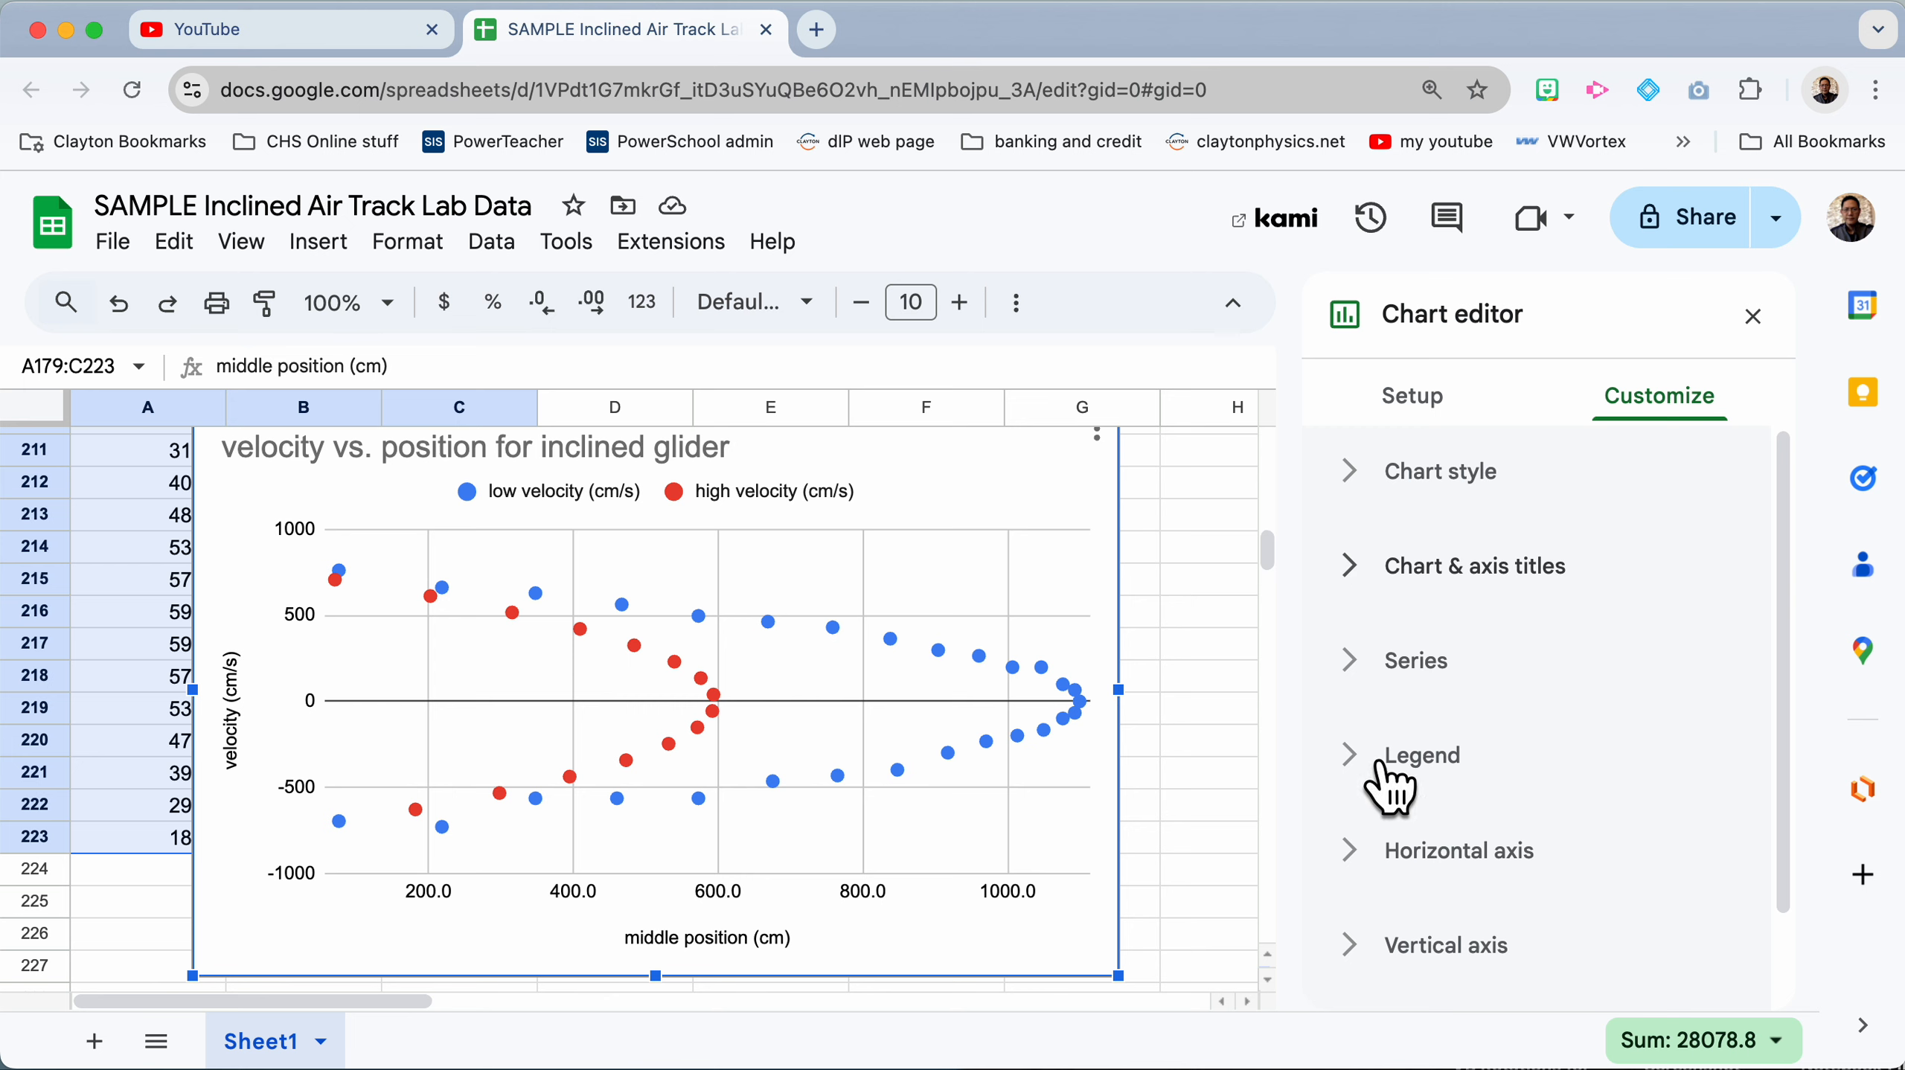
click(1357, 855)
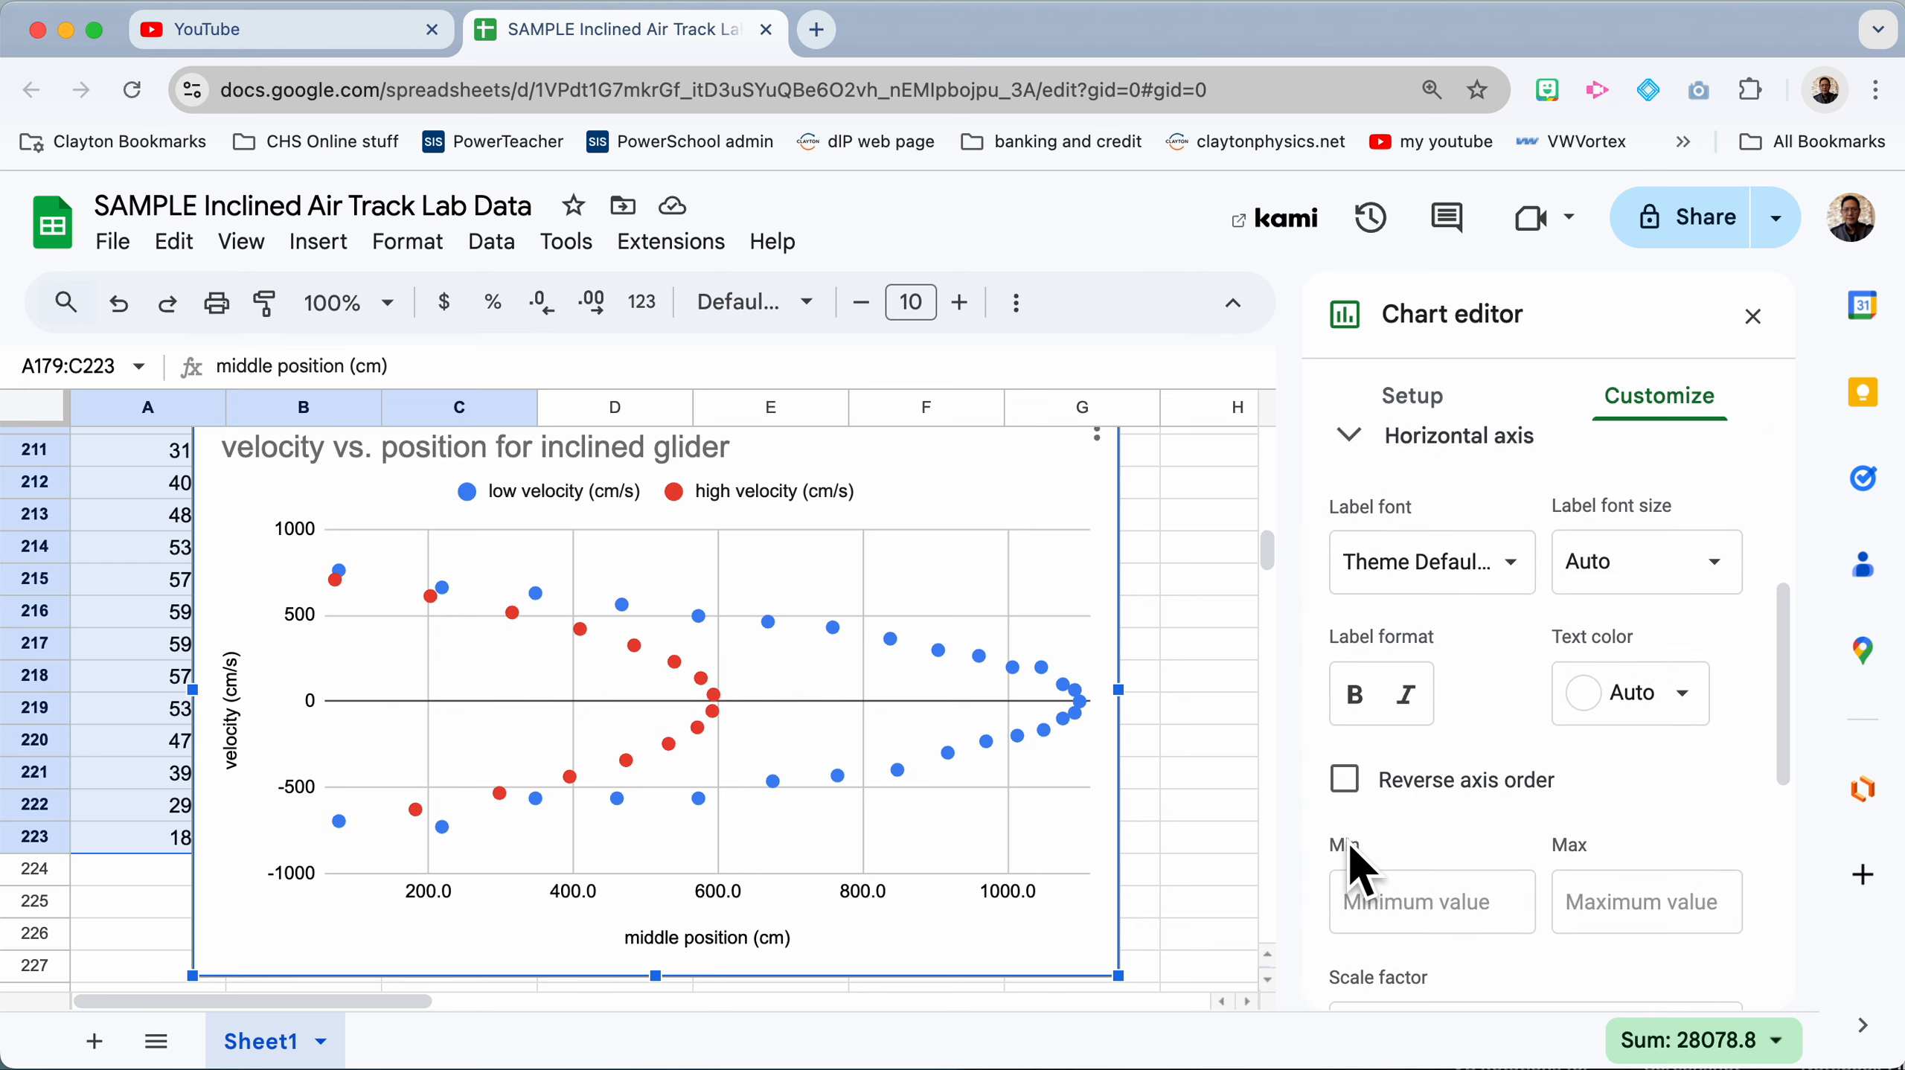
click(1377, 906)
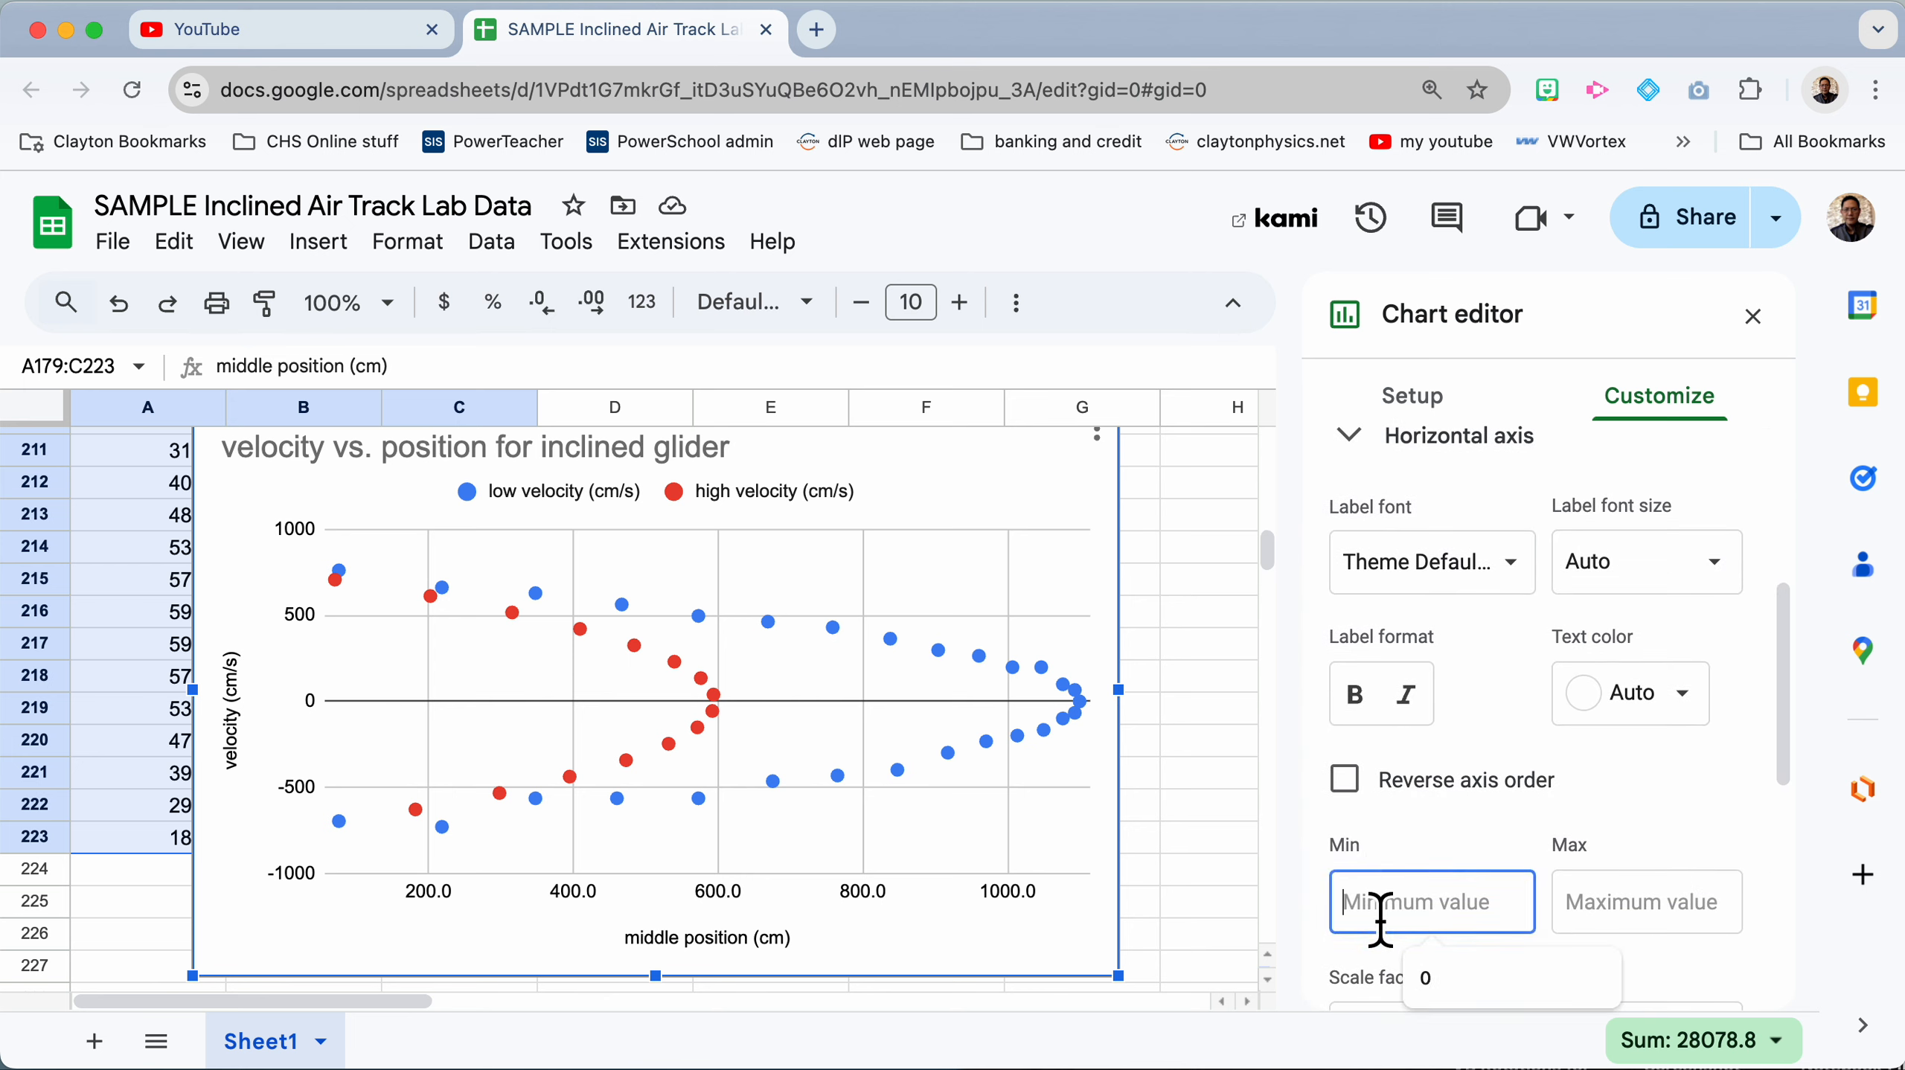
text(0)
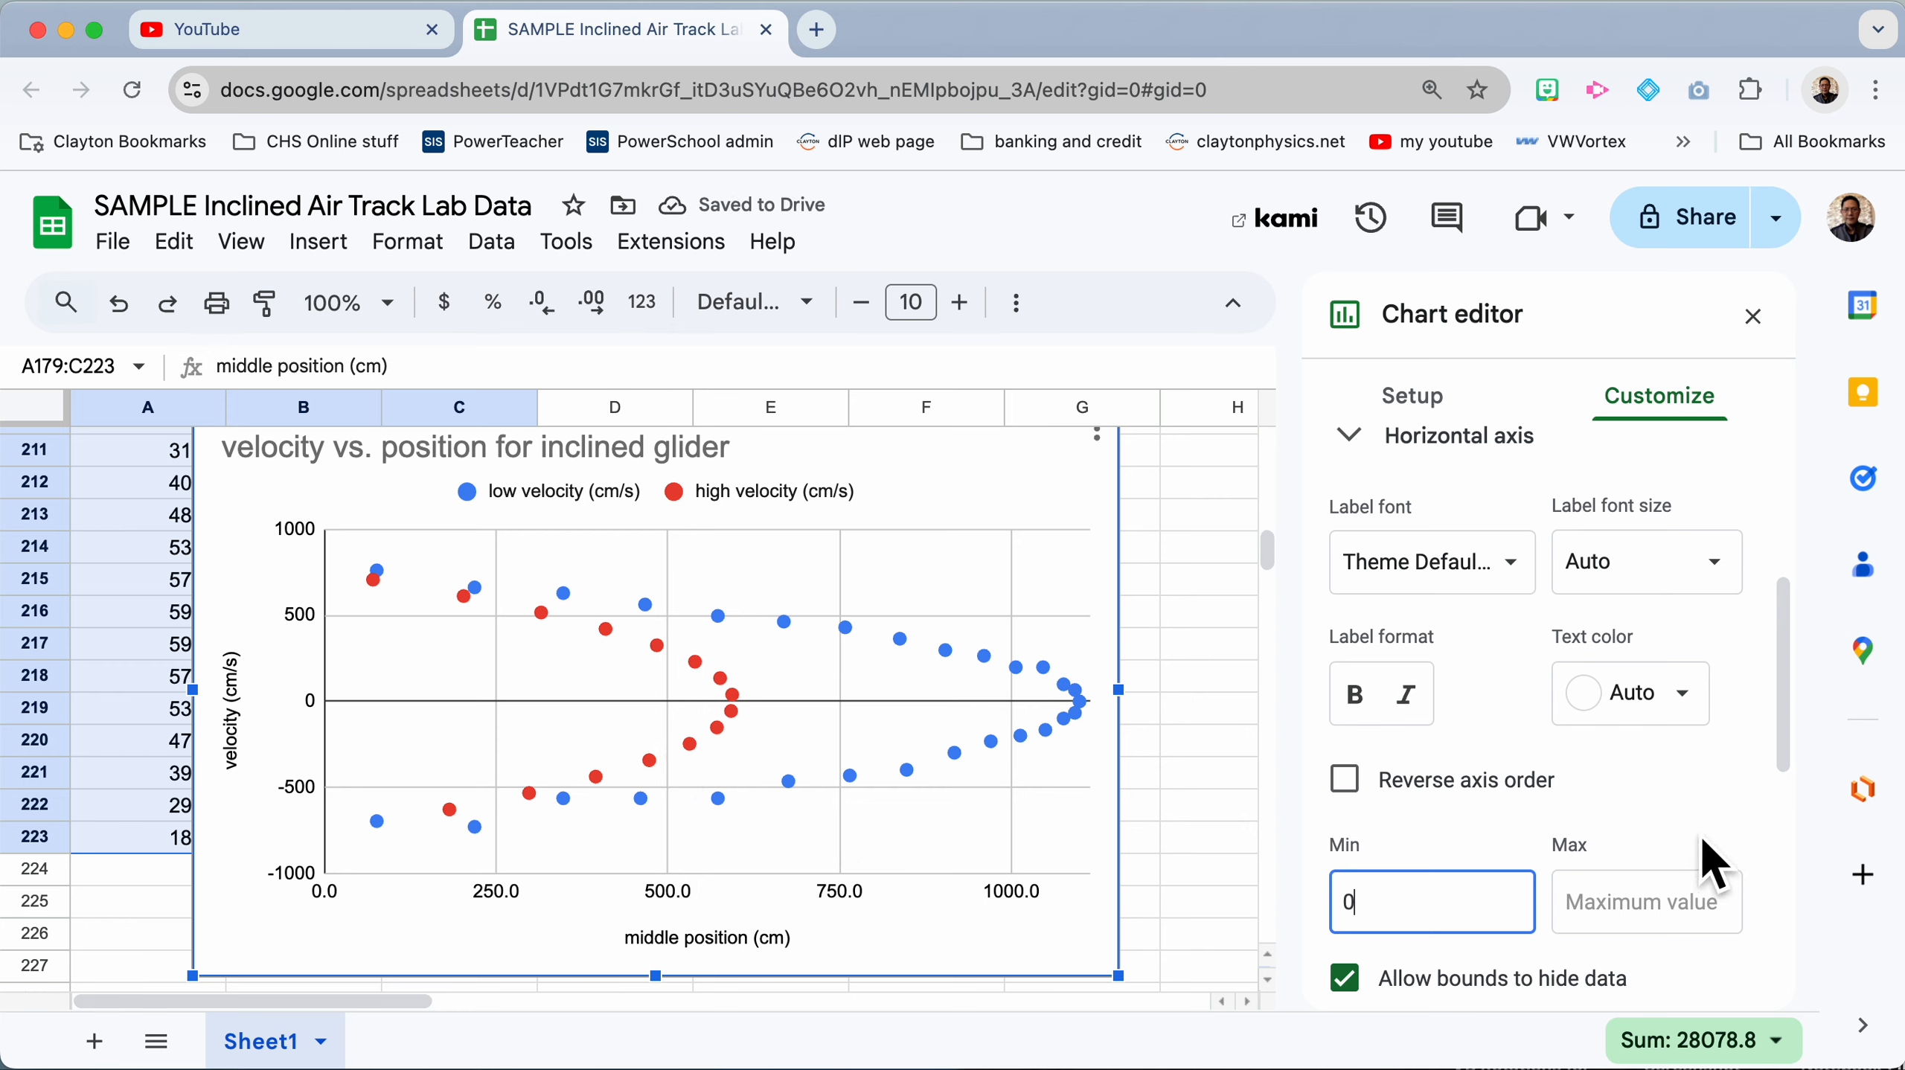
scroll(1720, 860, down, 10)
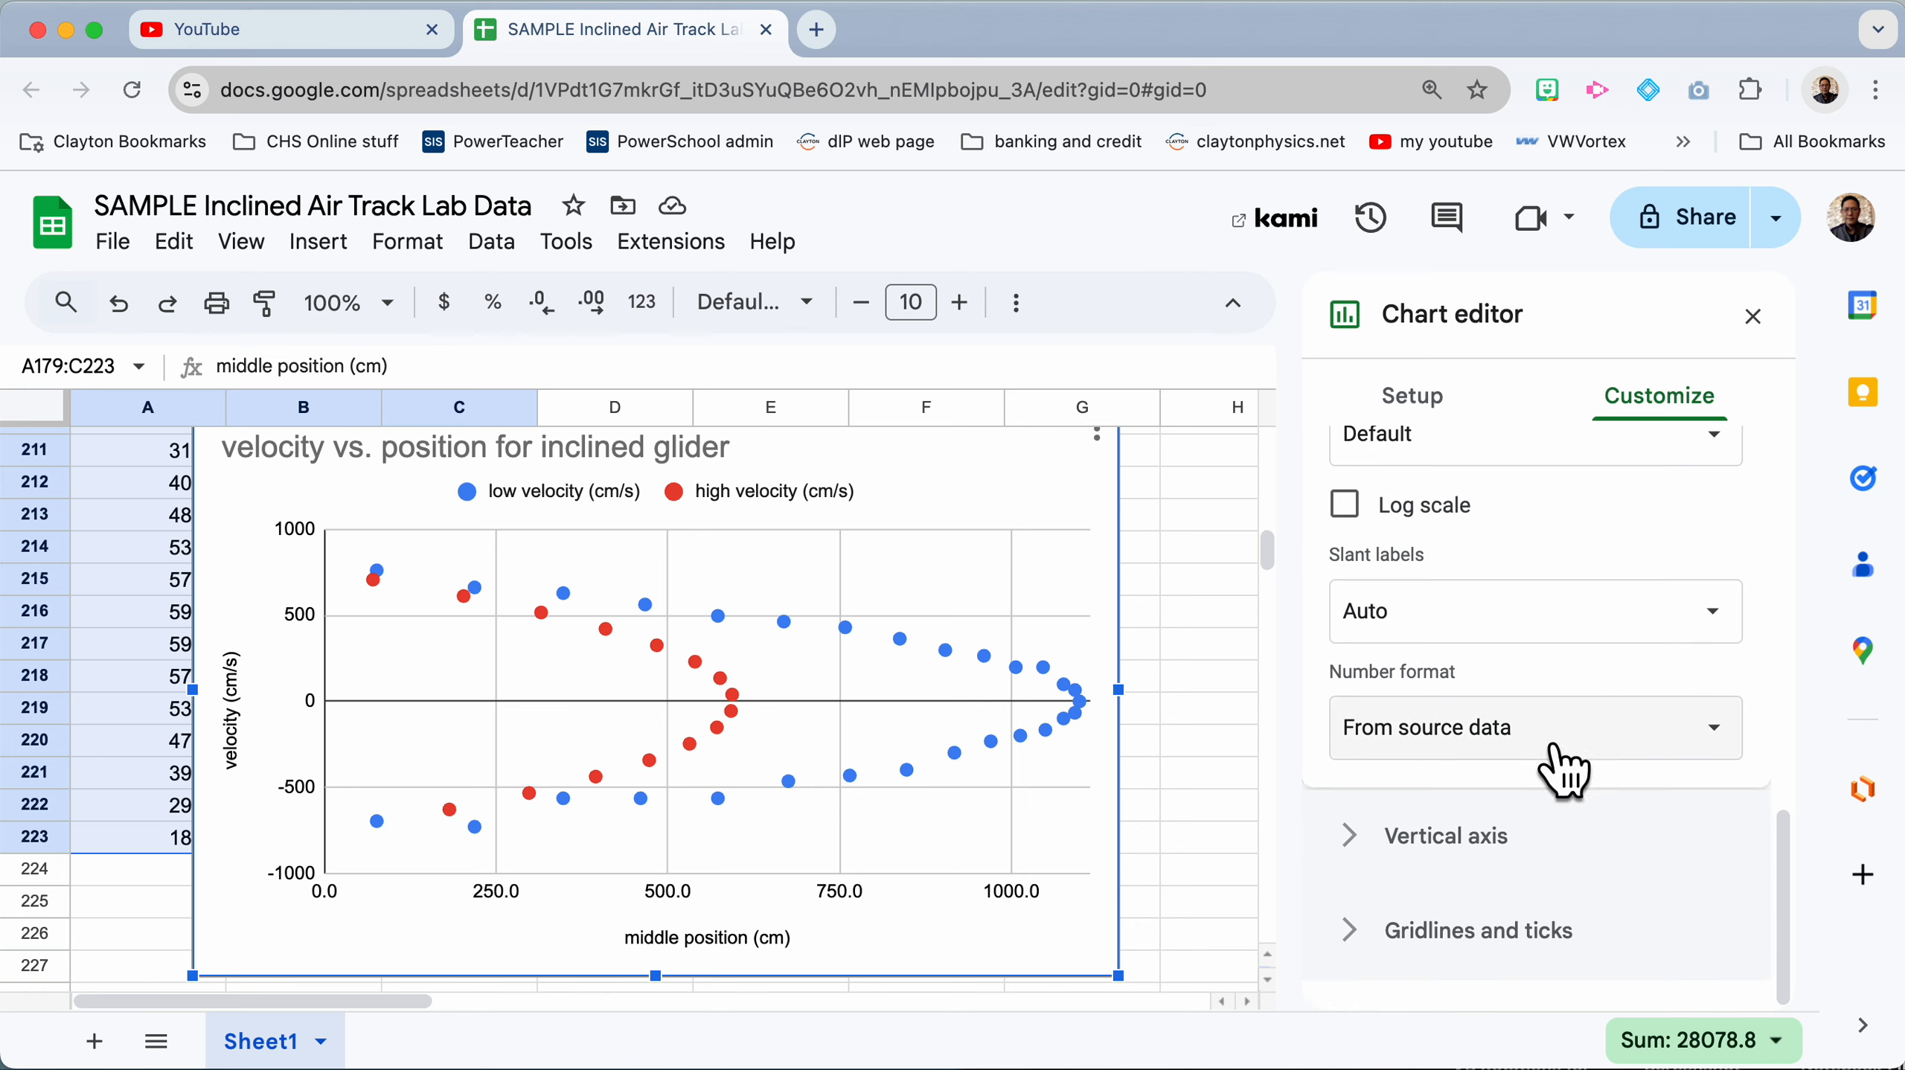
scroll(1565, 770, up, 10)
scroll(1499, 765, up, 2)
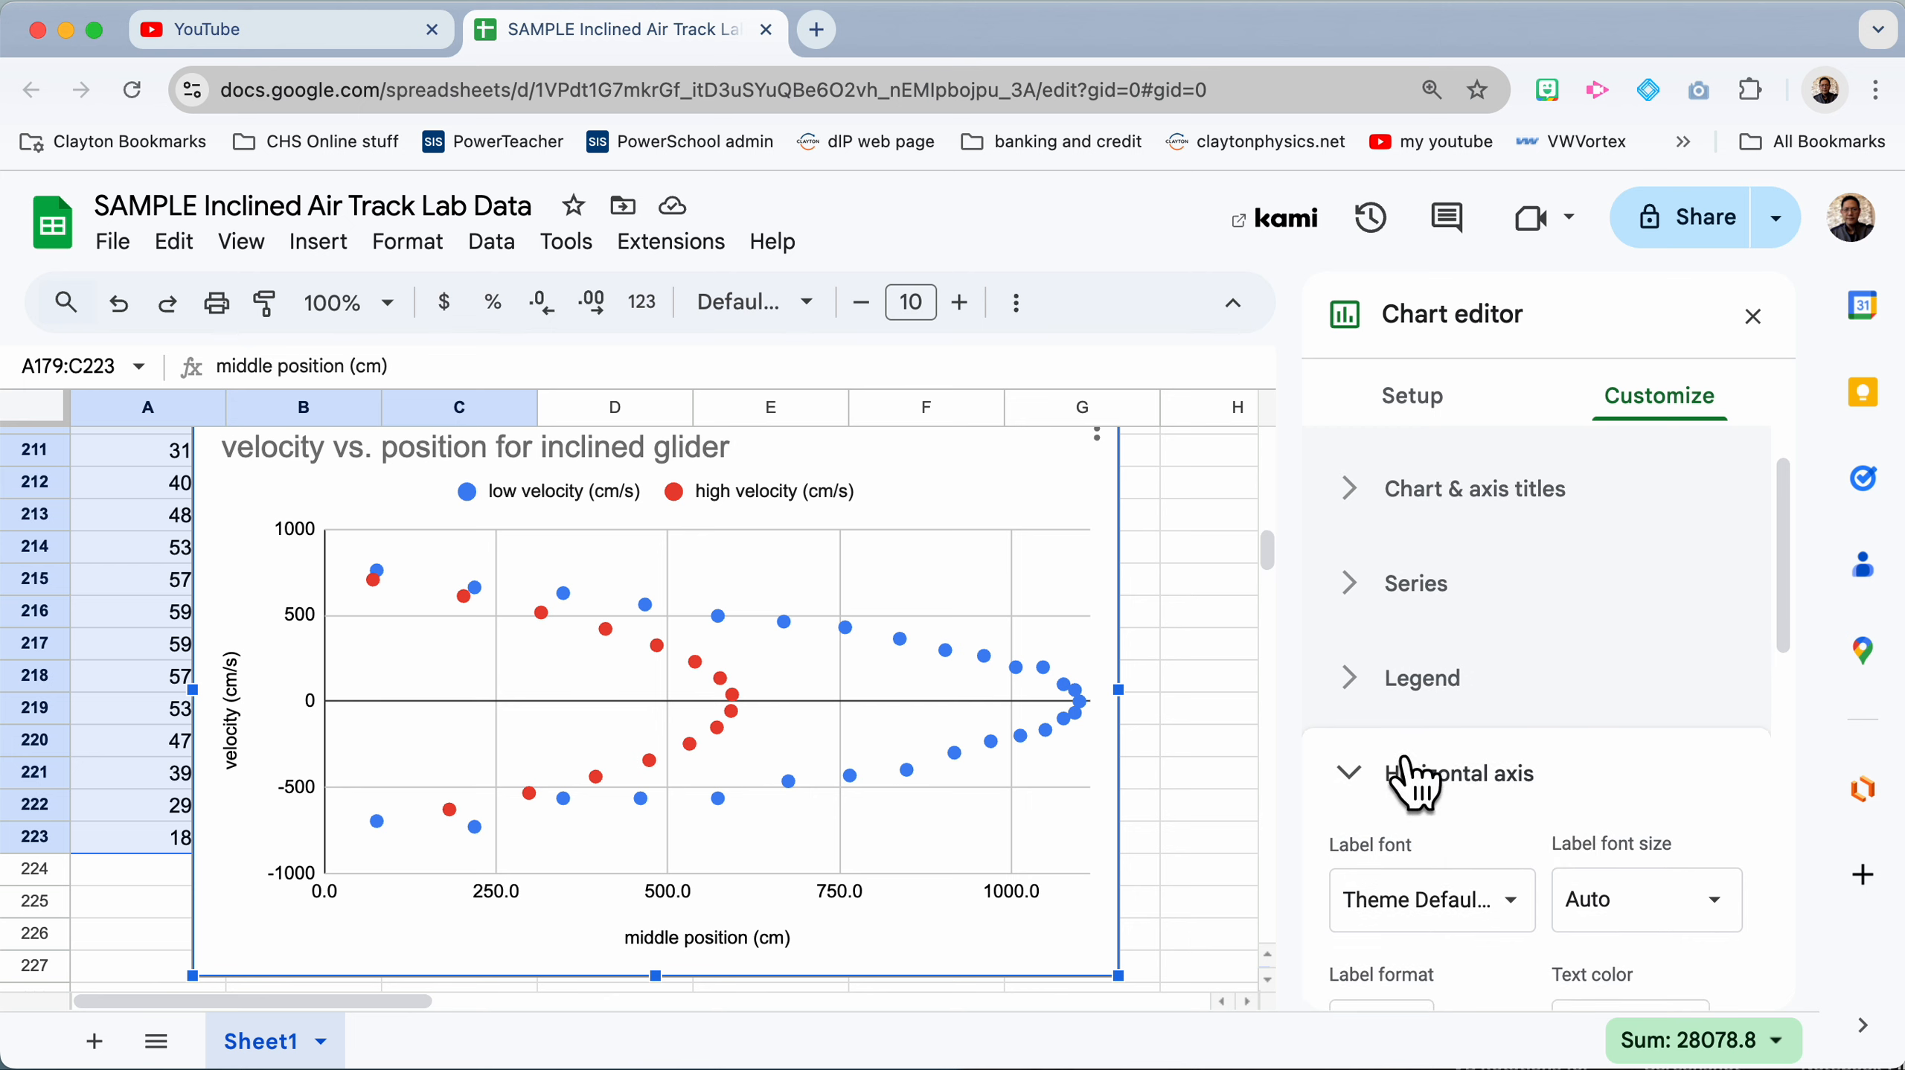
click(1371, 776)
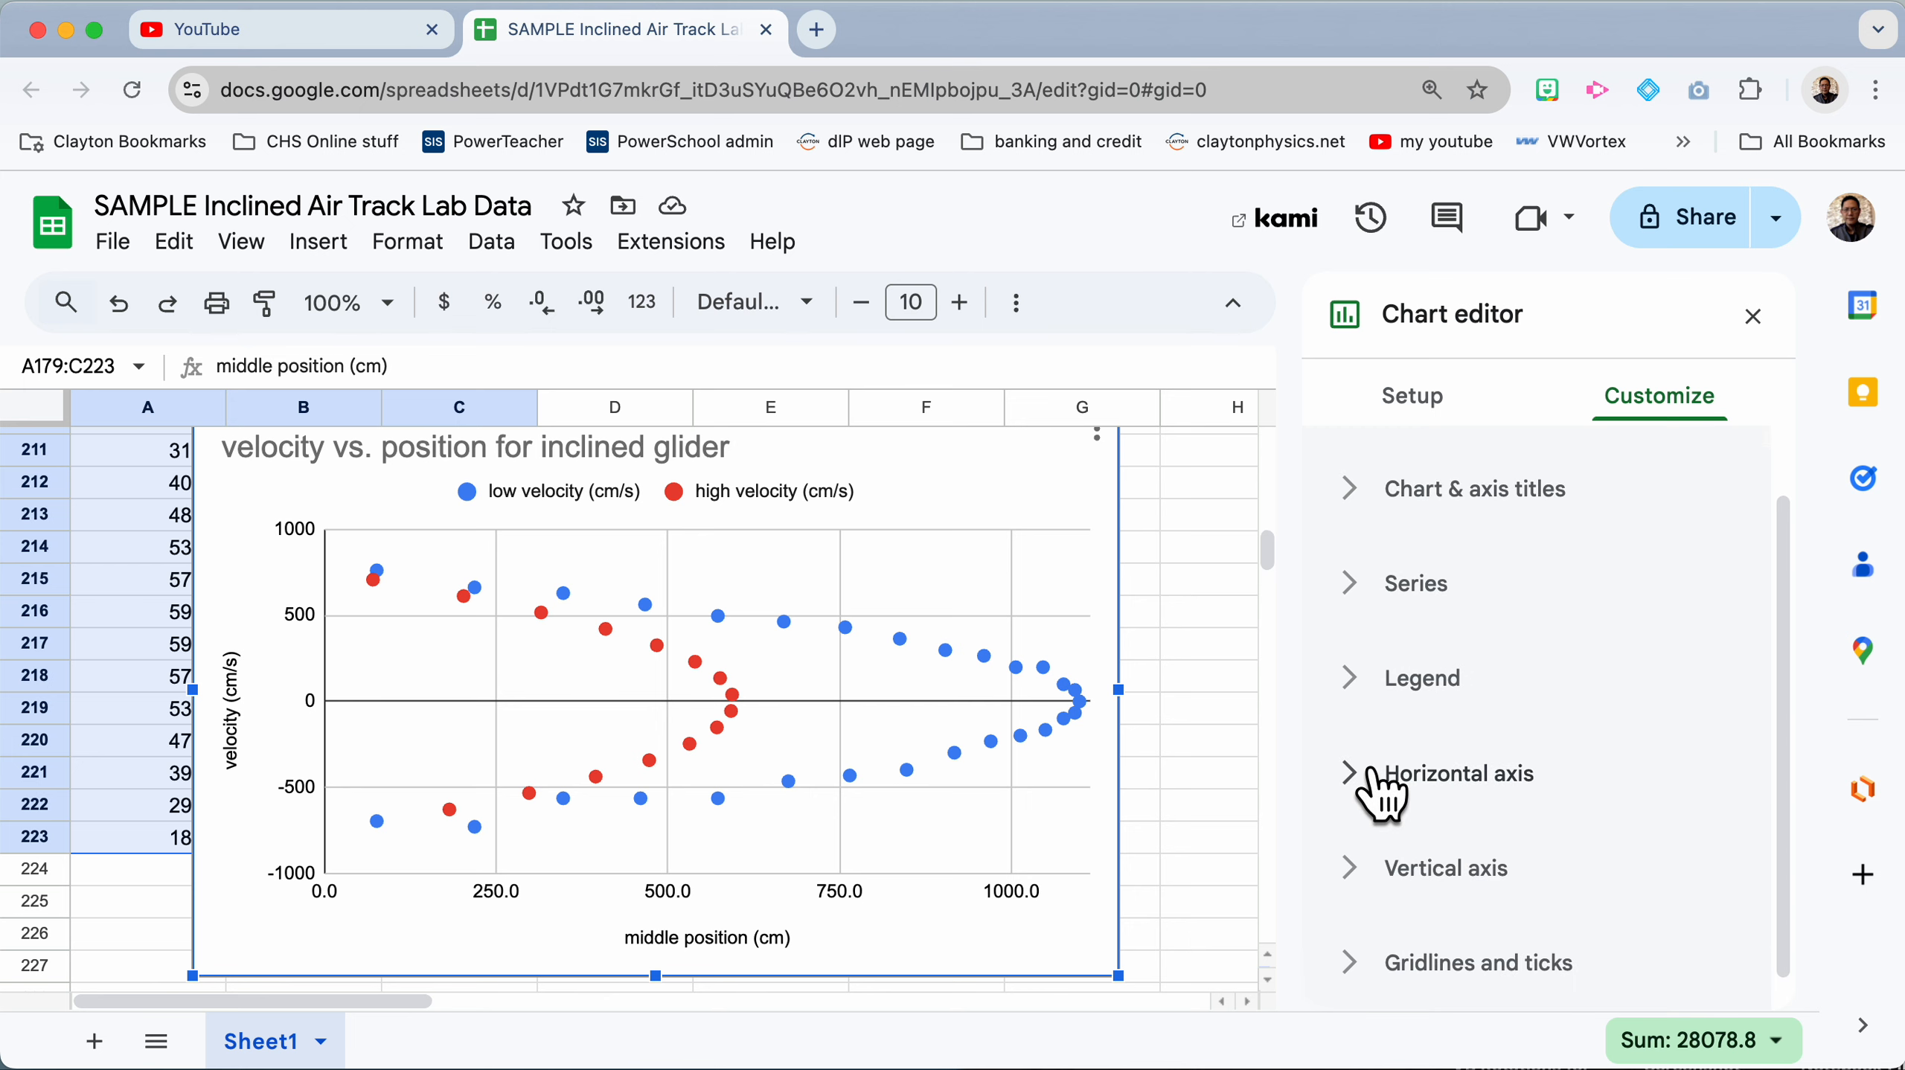
Step: Add a linear trendline to the low and high velocity series of the velocity vs. position chart
click(1364, 588)
scroll(1394, 739, down, 3)
scroll(1392, 754, down, 5)
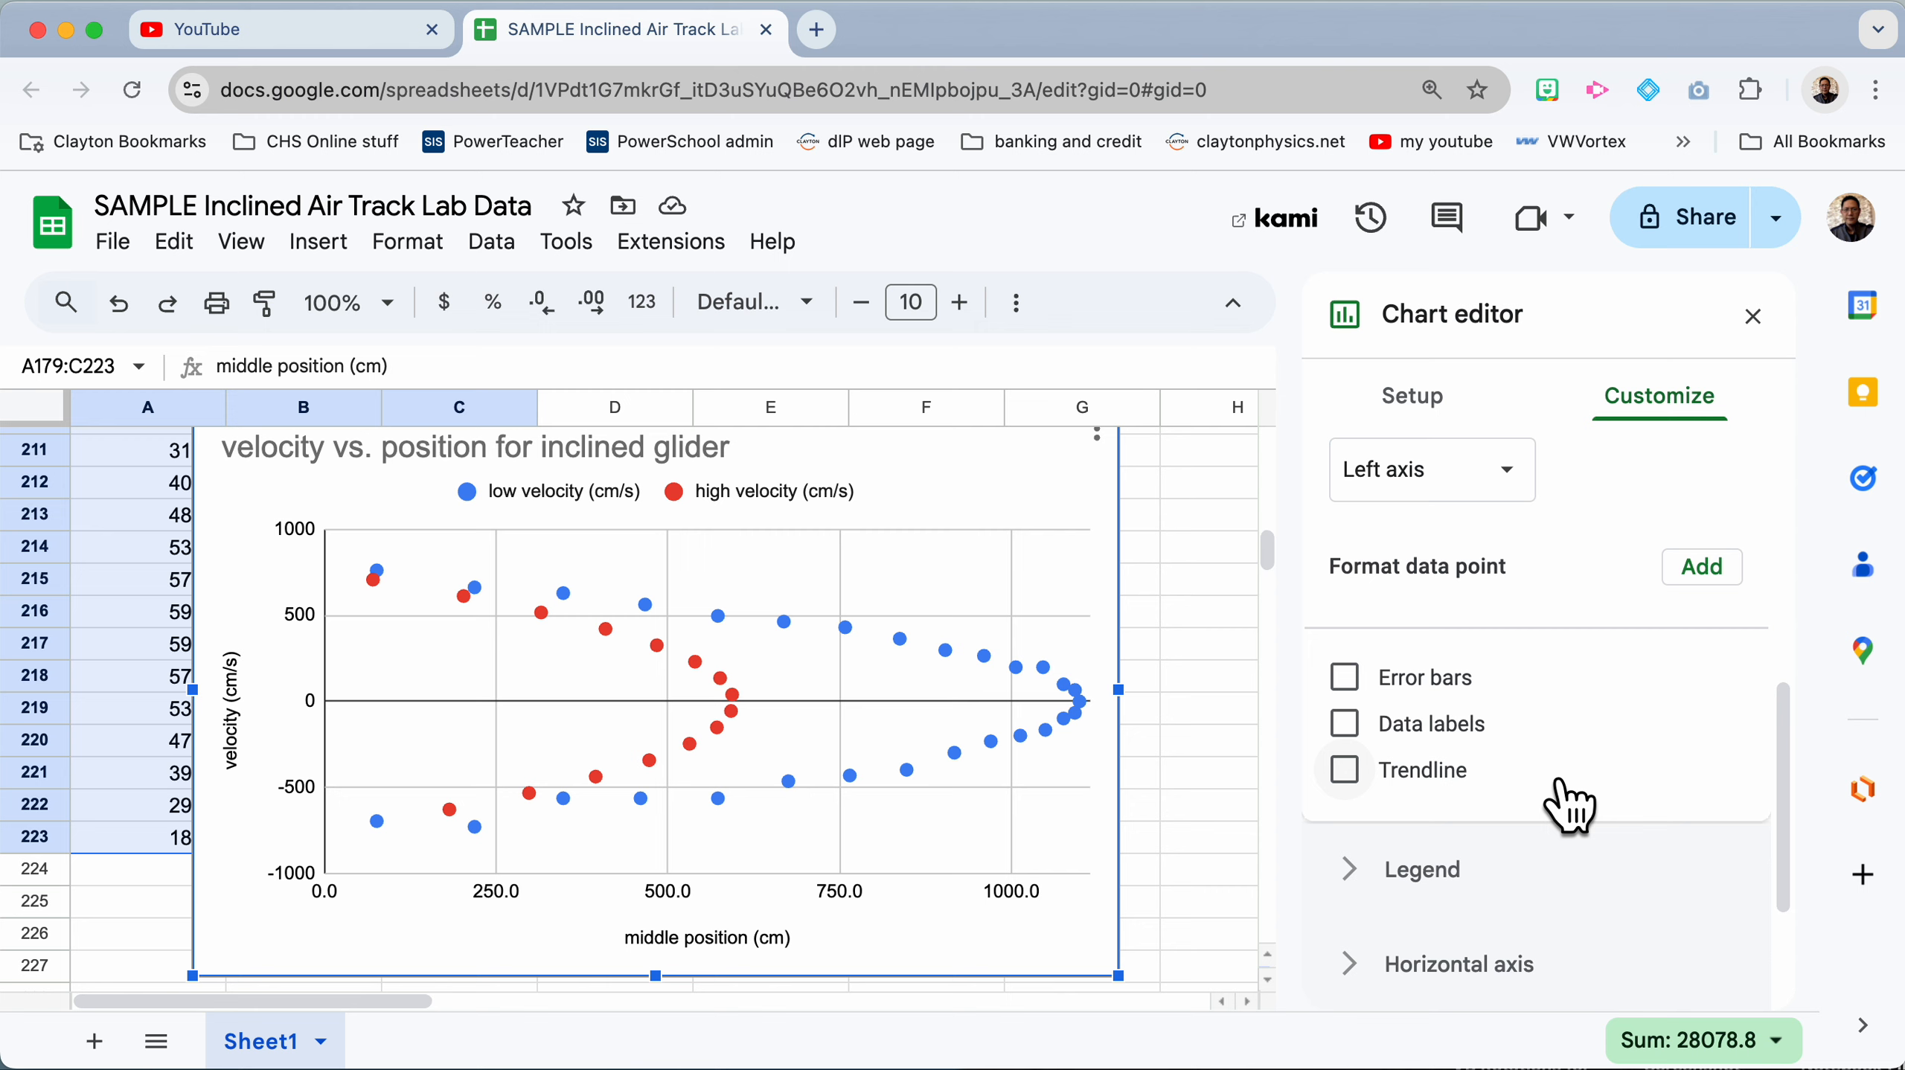
click(1344, 770)
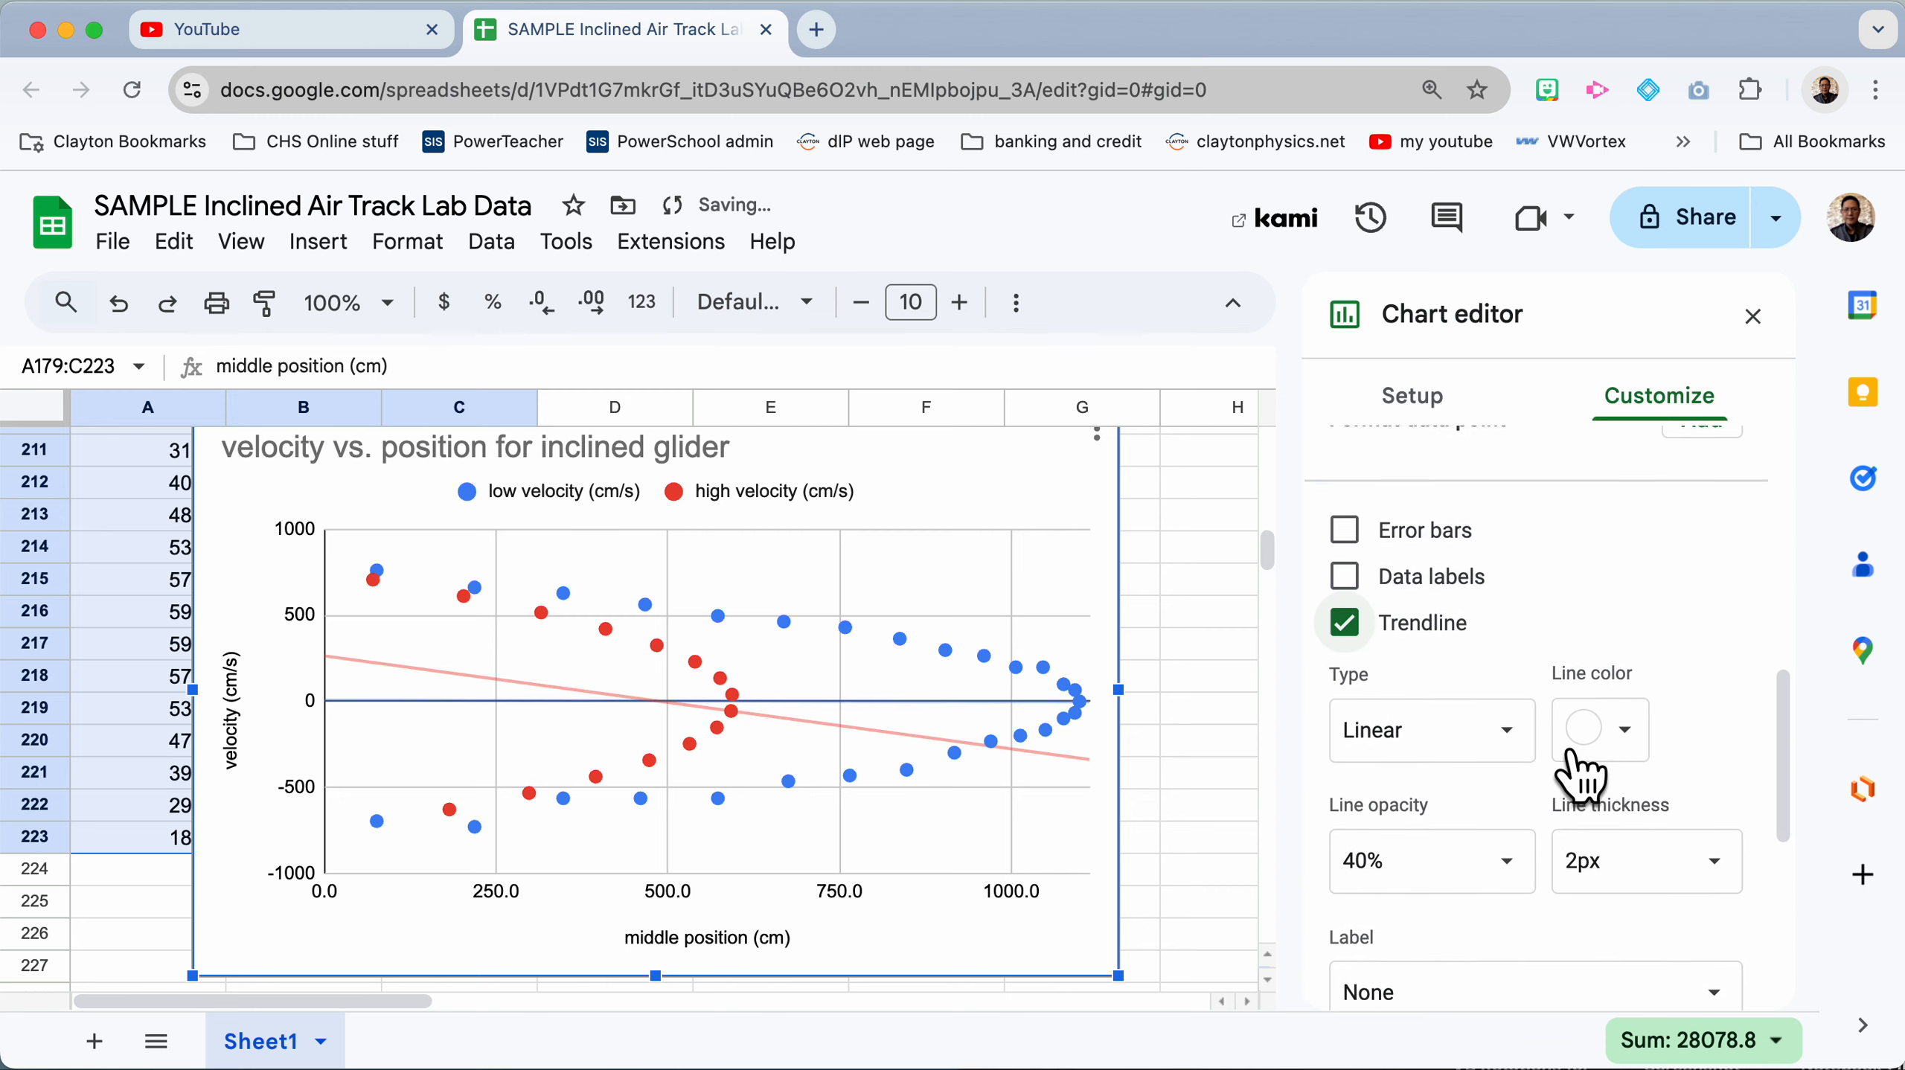
scroll(1574, 751, down, 3)
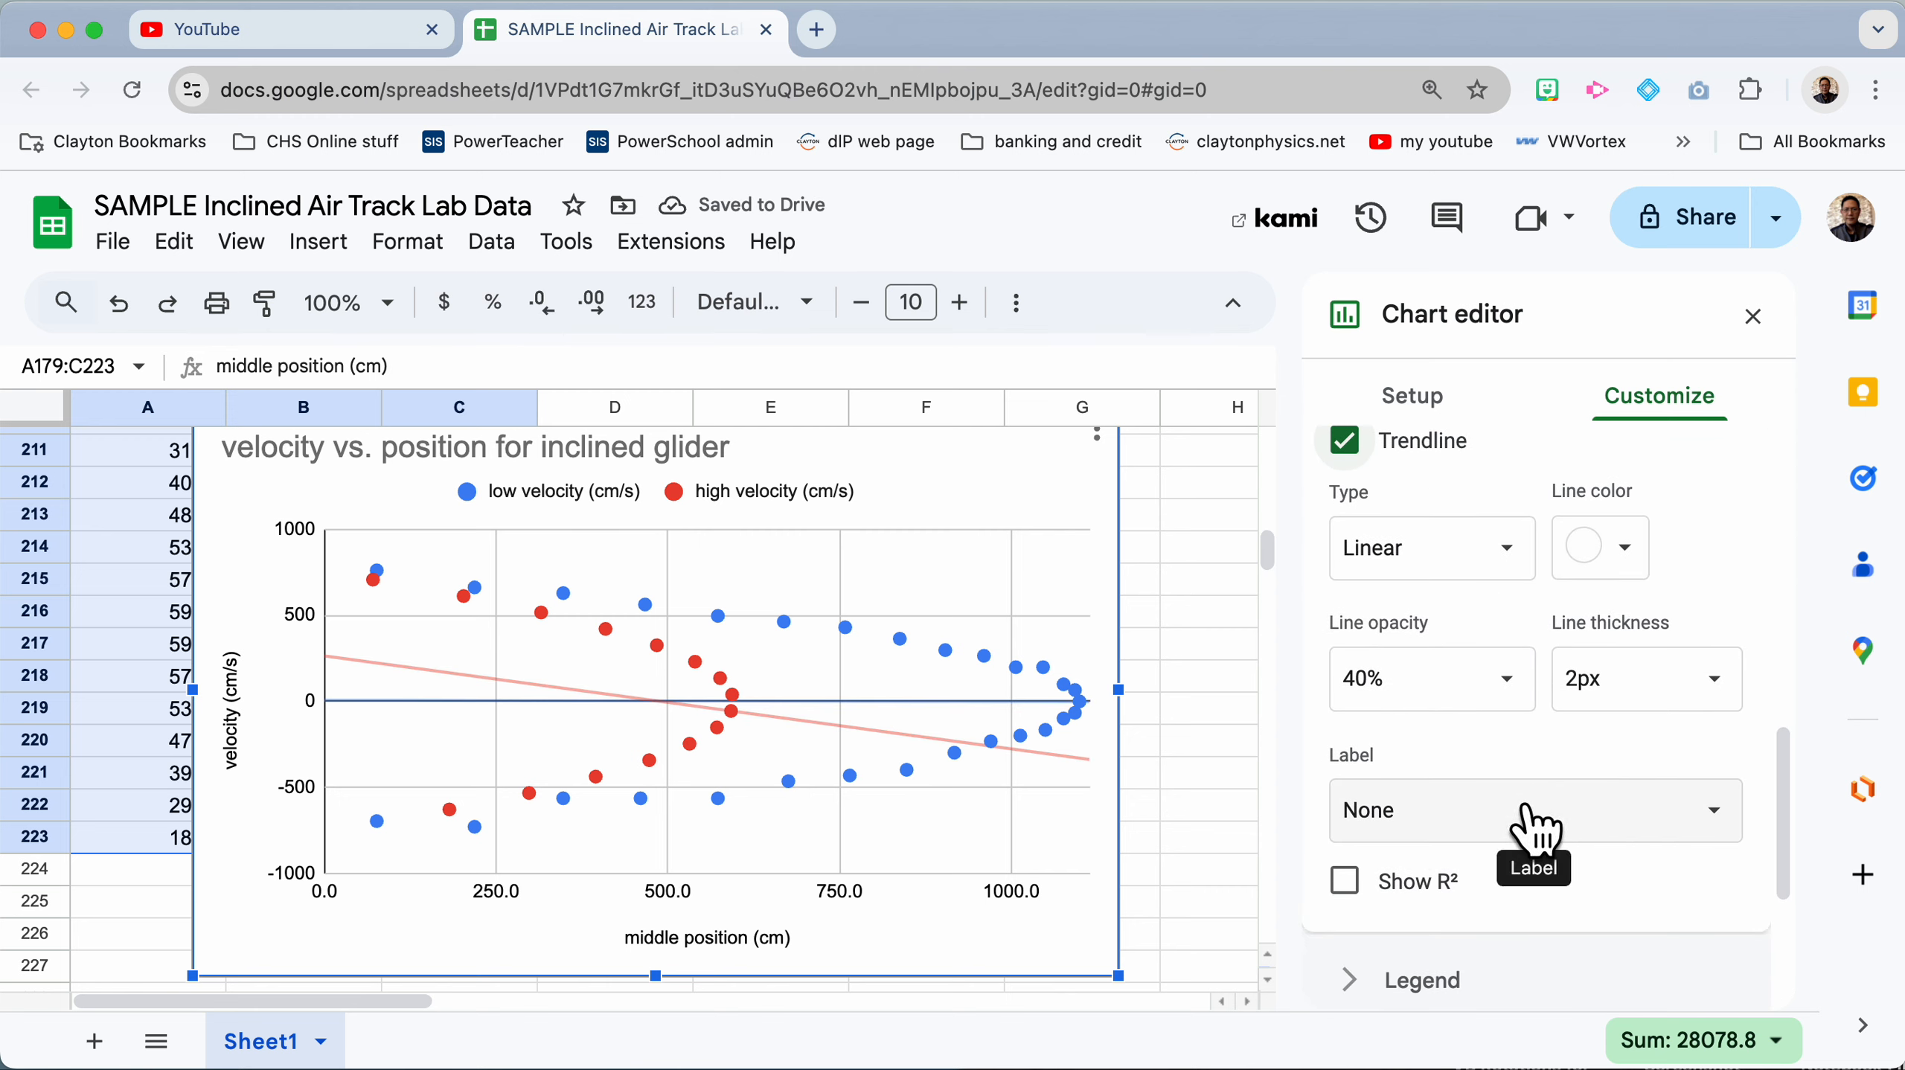
click(1529, 821)
click(1629, 784)
Step: Try exponential and polynomial trendlines on the velocity series, testing polynomial degrees 10 and 2
click(1495, 555)
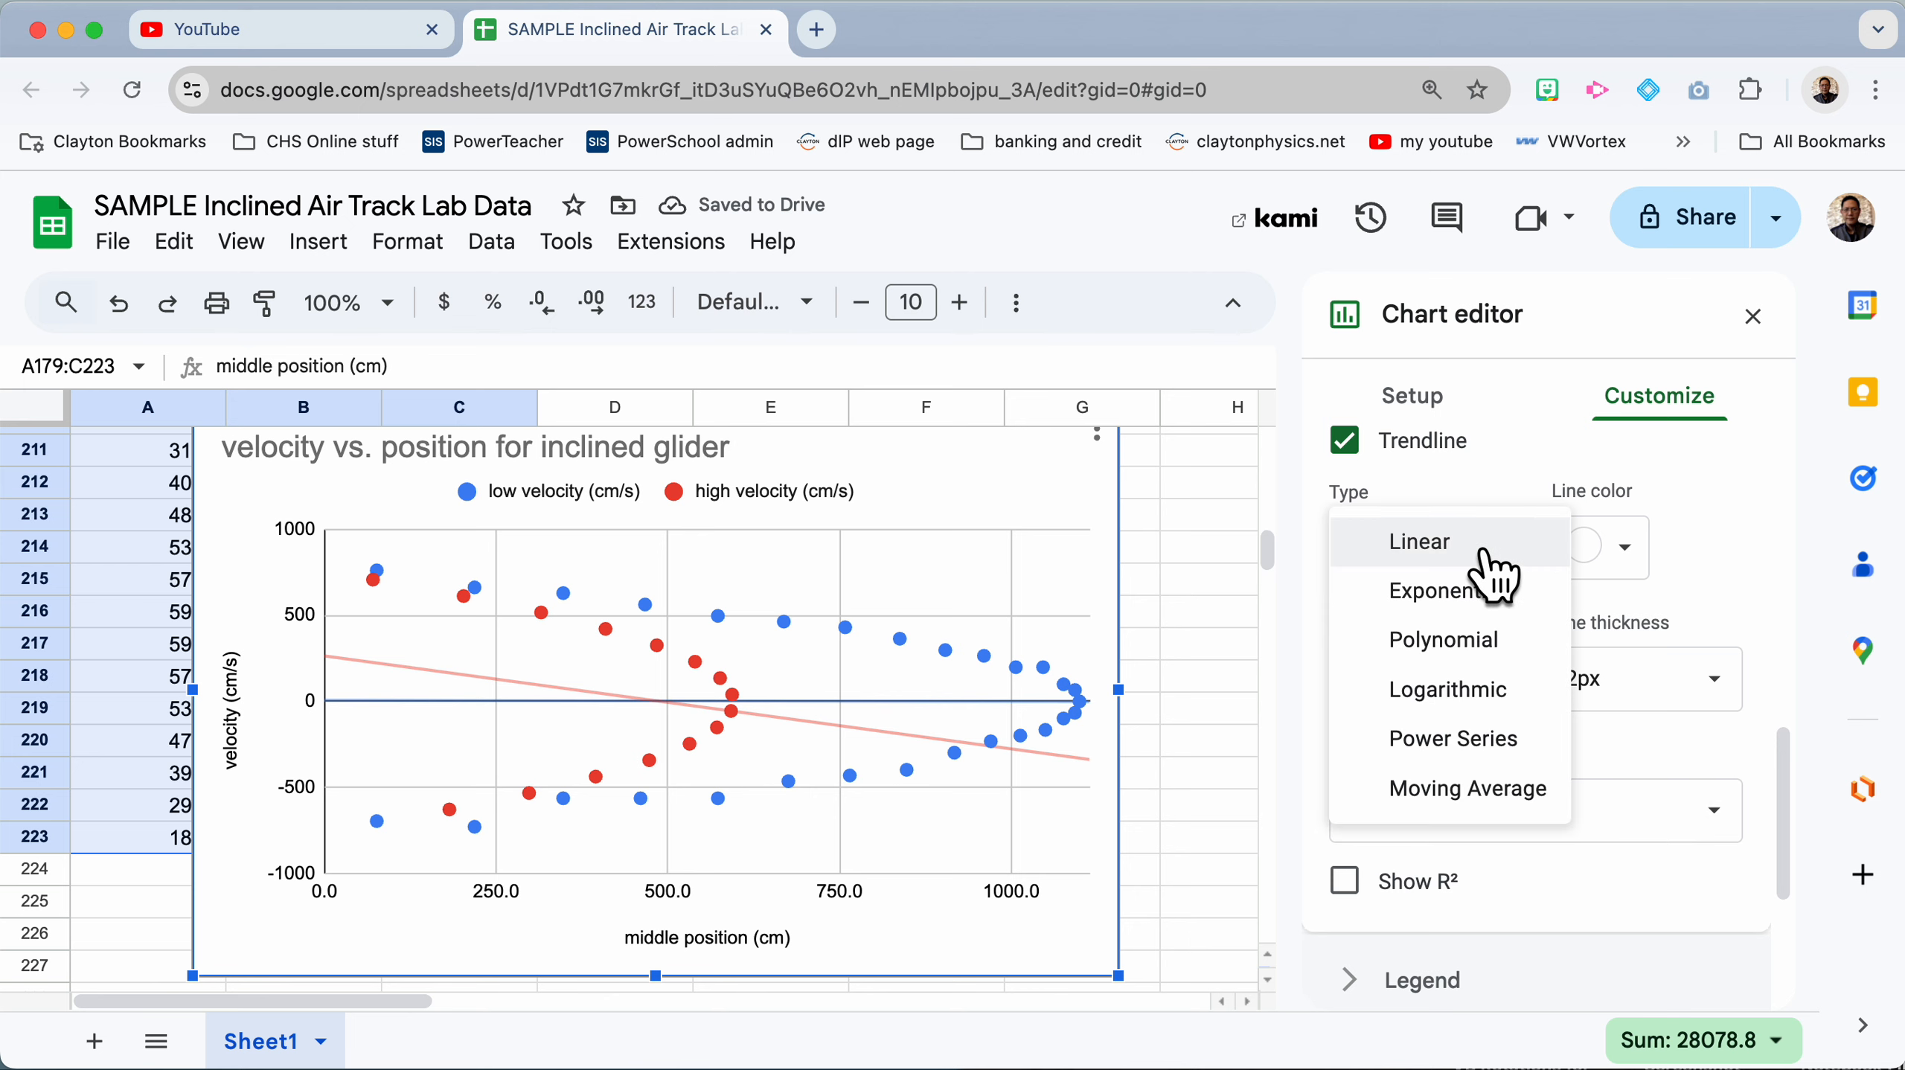
click(1469, 591)
click(1466, 555)
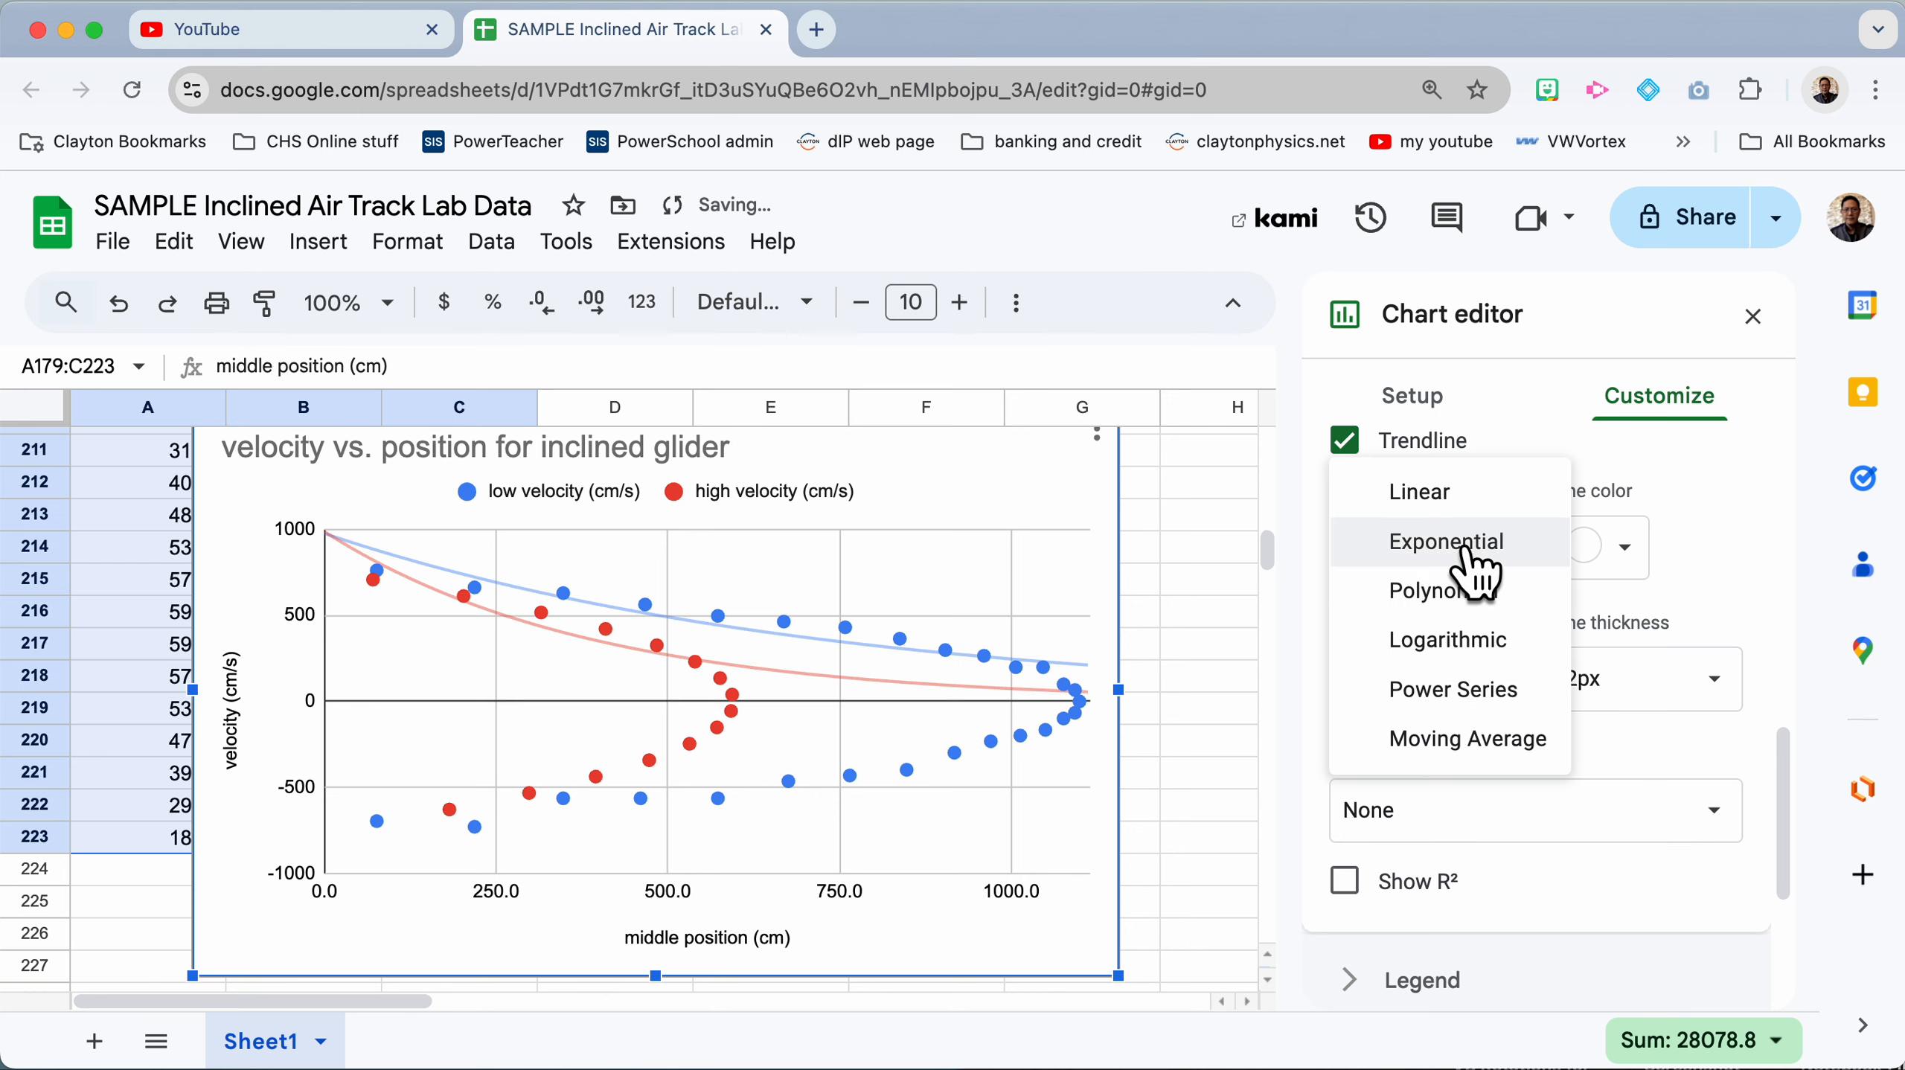
click(1462, 596)
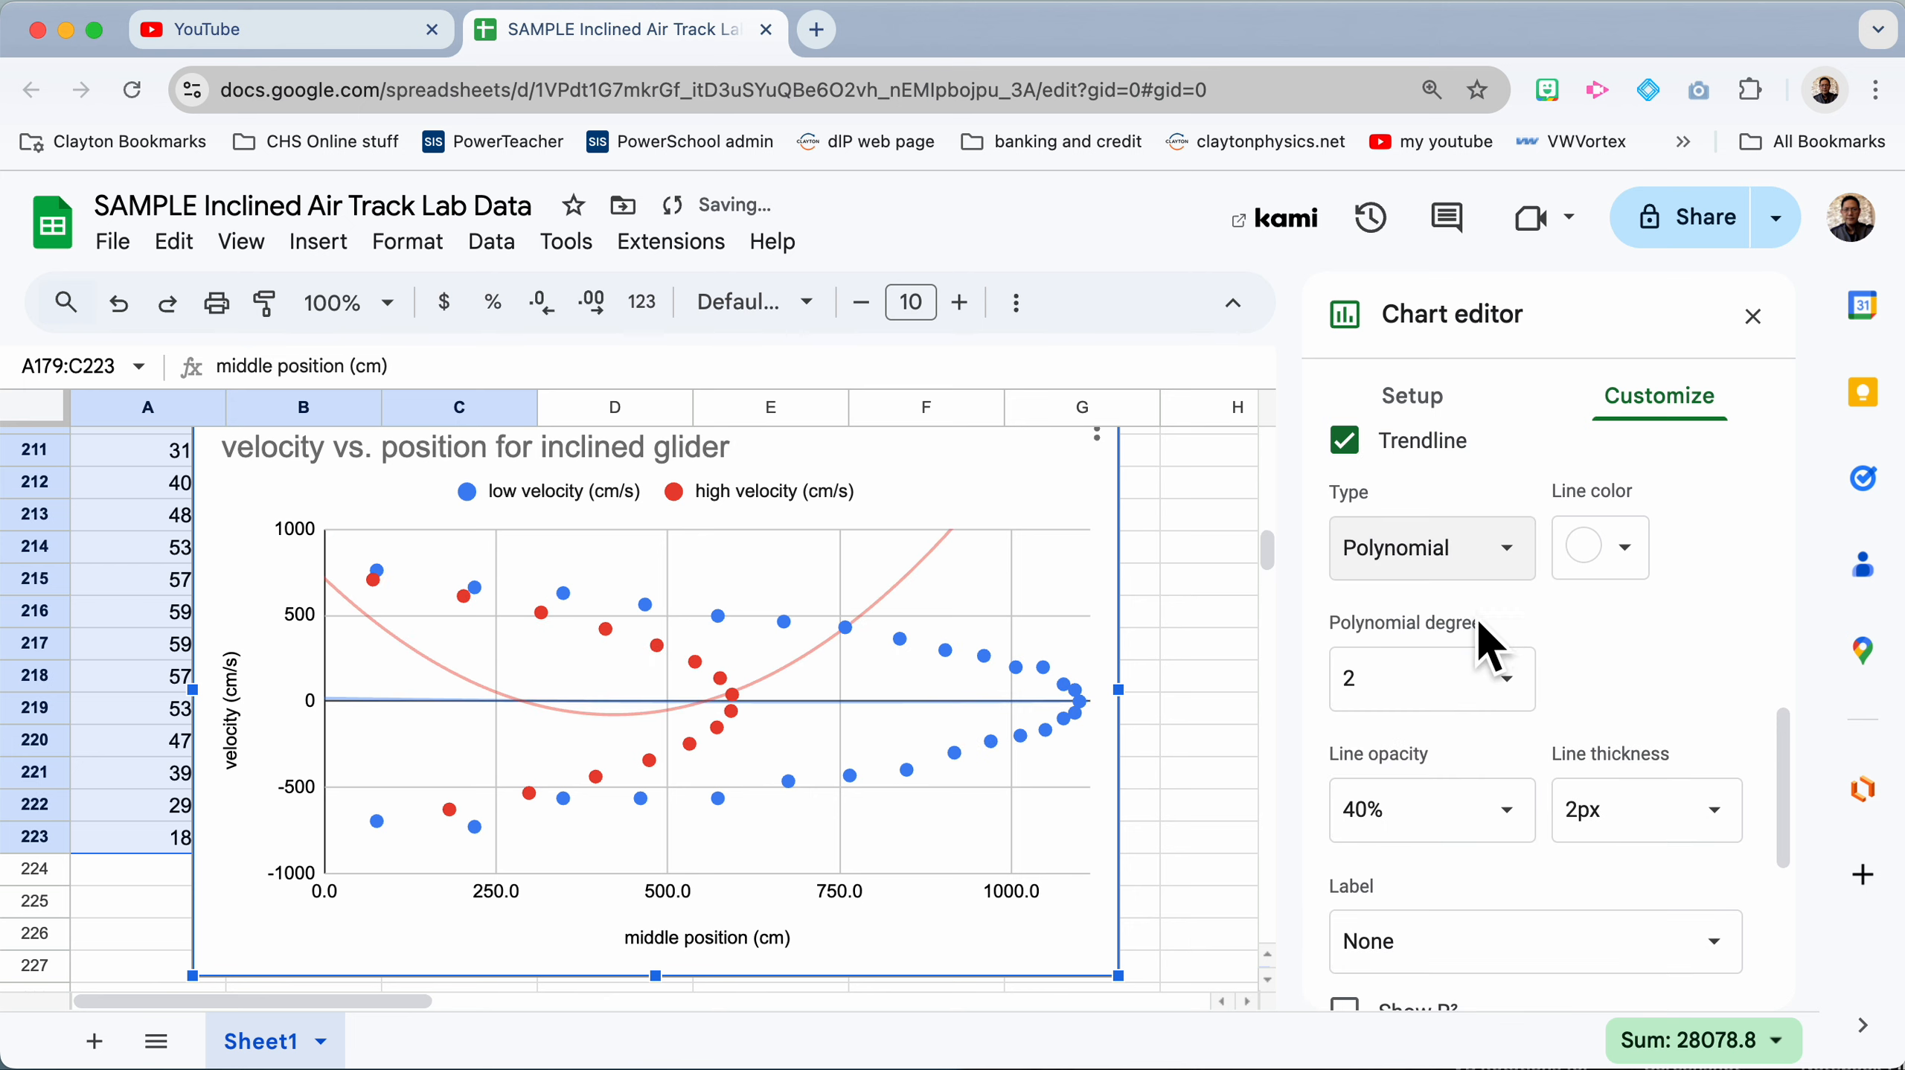
click(1412, 689)
click(1409, 997)
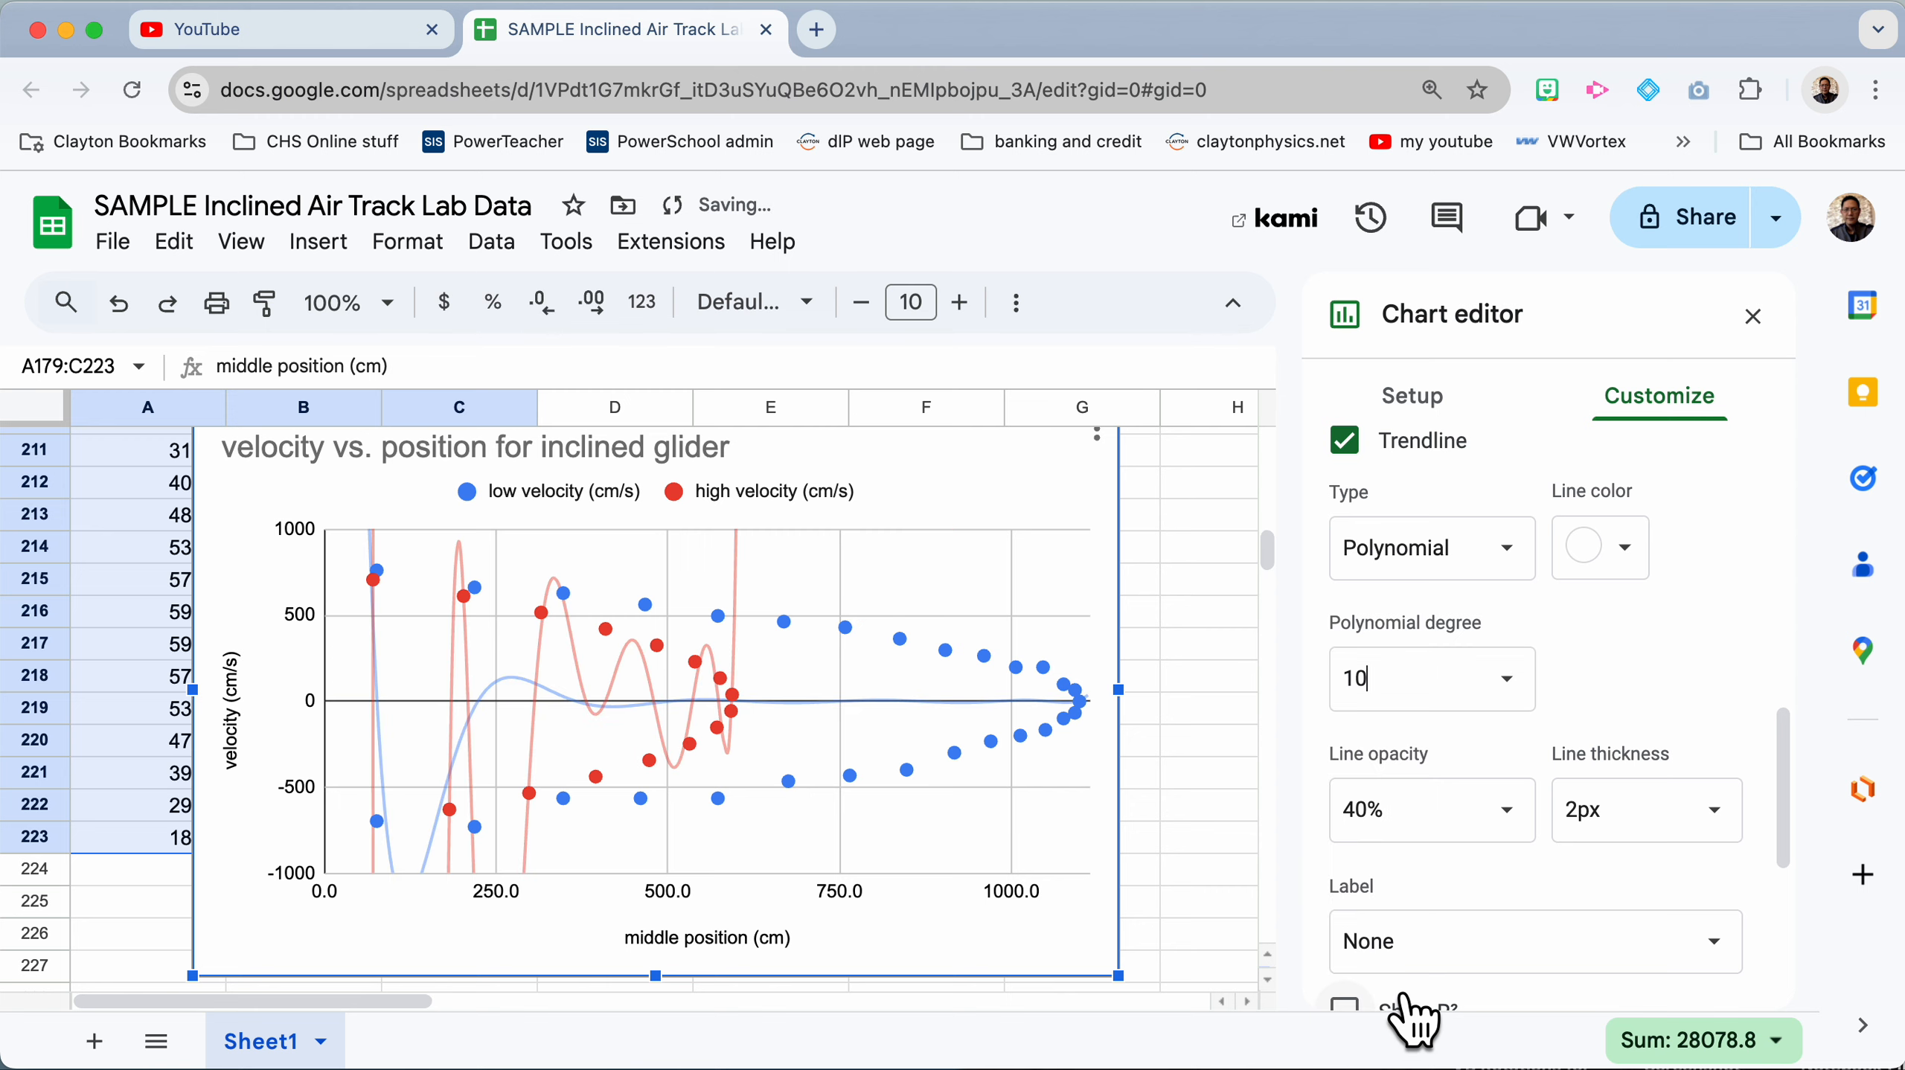
click(1519, 671)
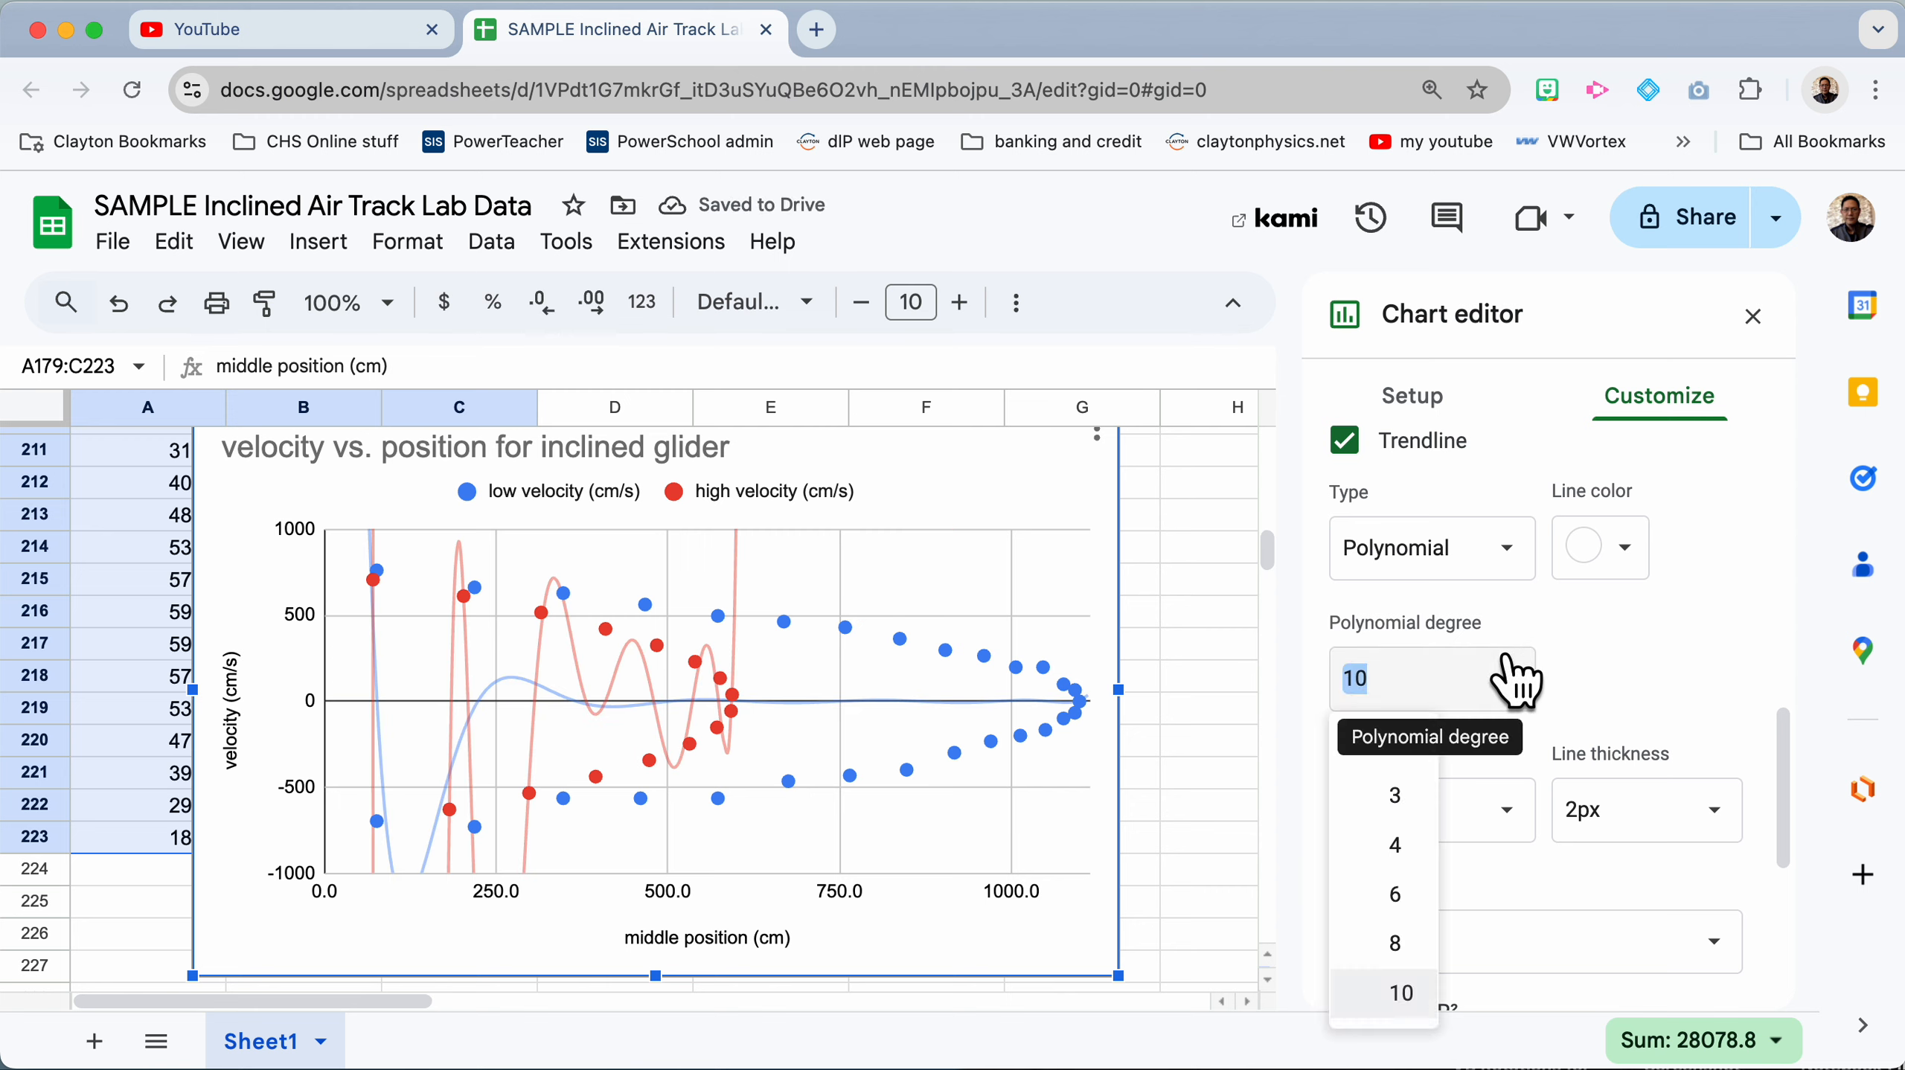
click(1424, 745)
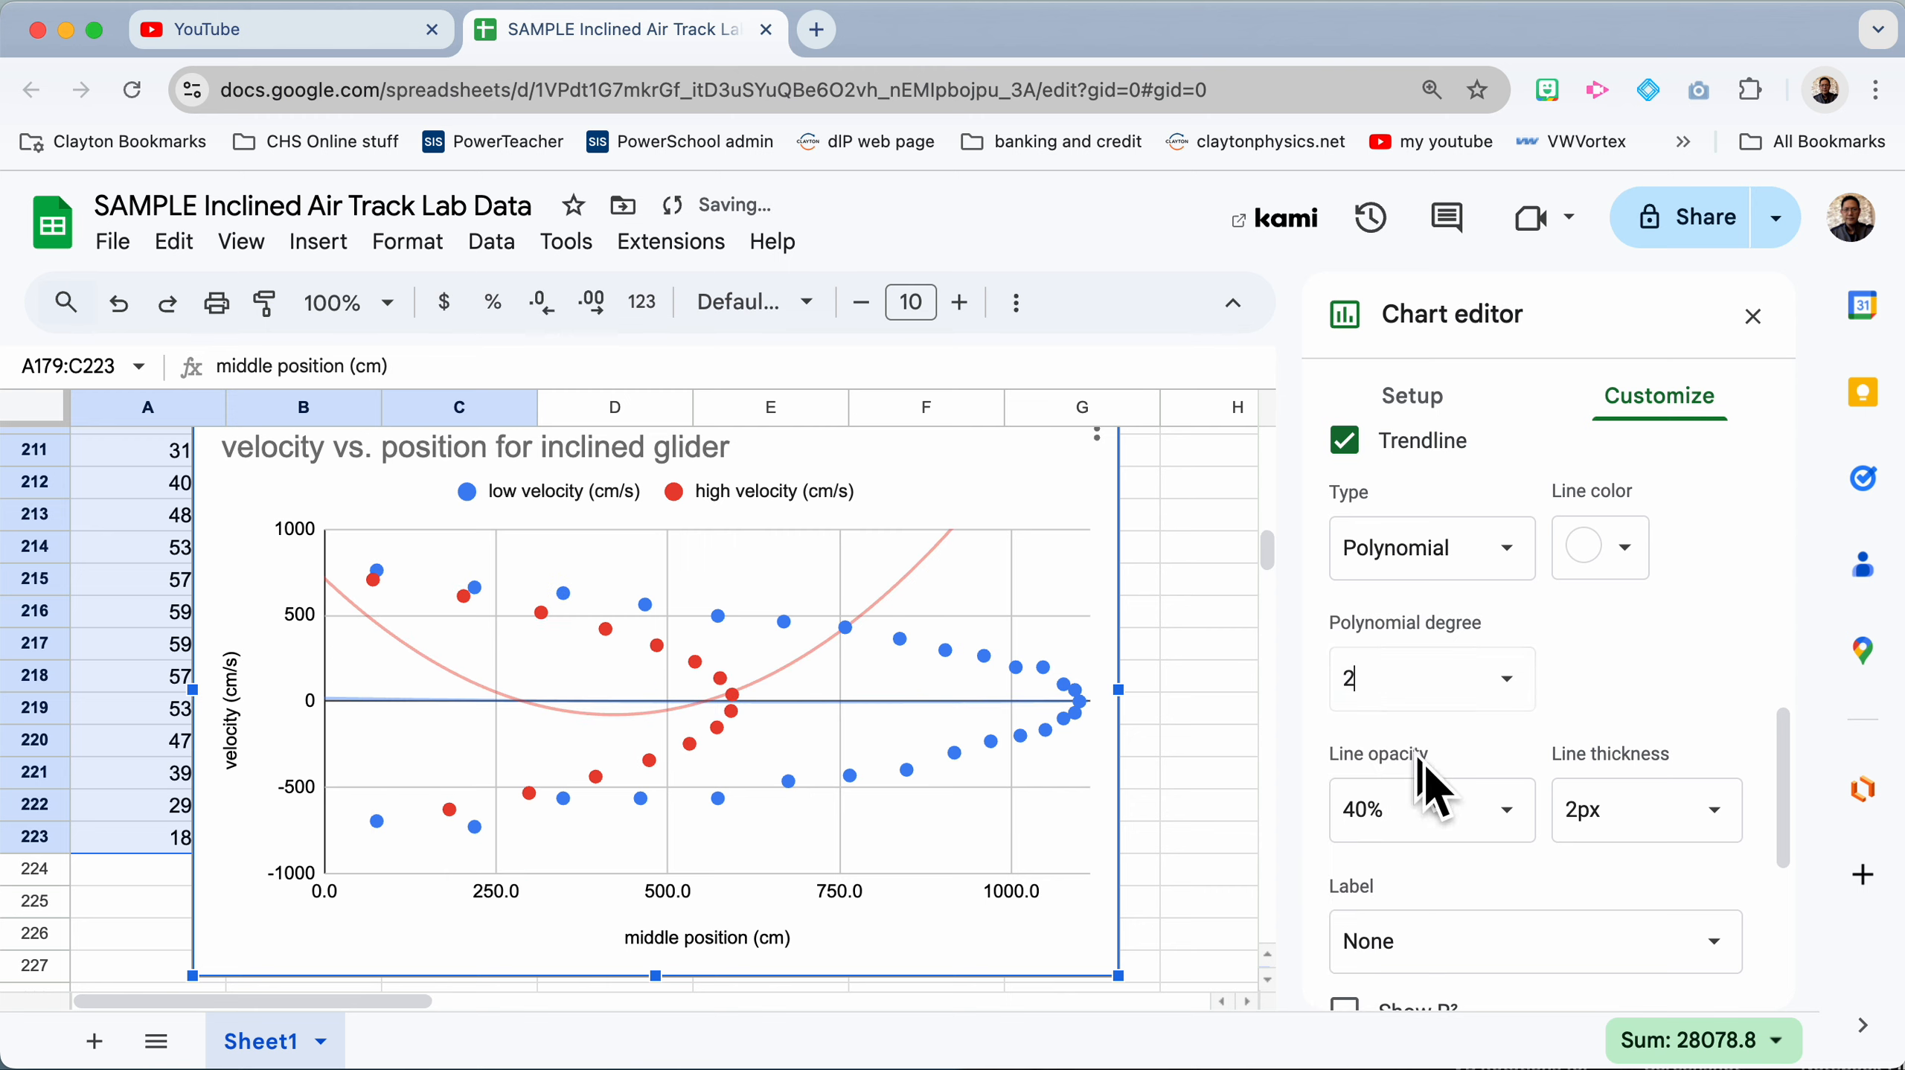
Step: Try logarithmic, power series and moving average trendlines on the velocity series, ending with the linear type
click(1469, 545)
click(1447, 591)
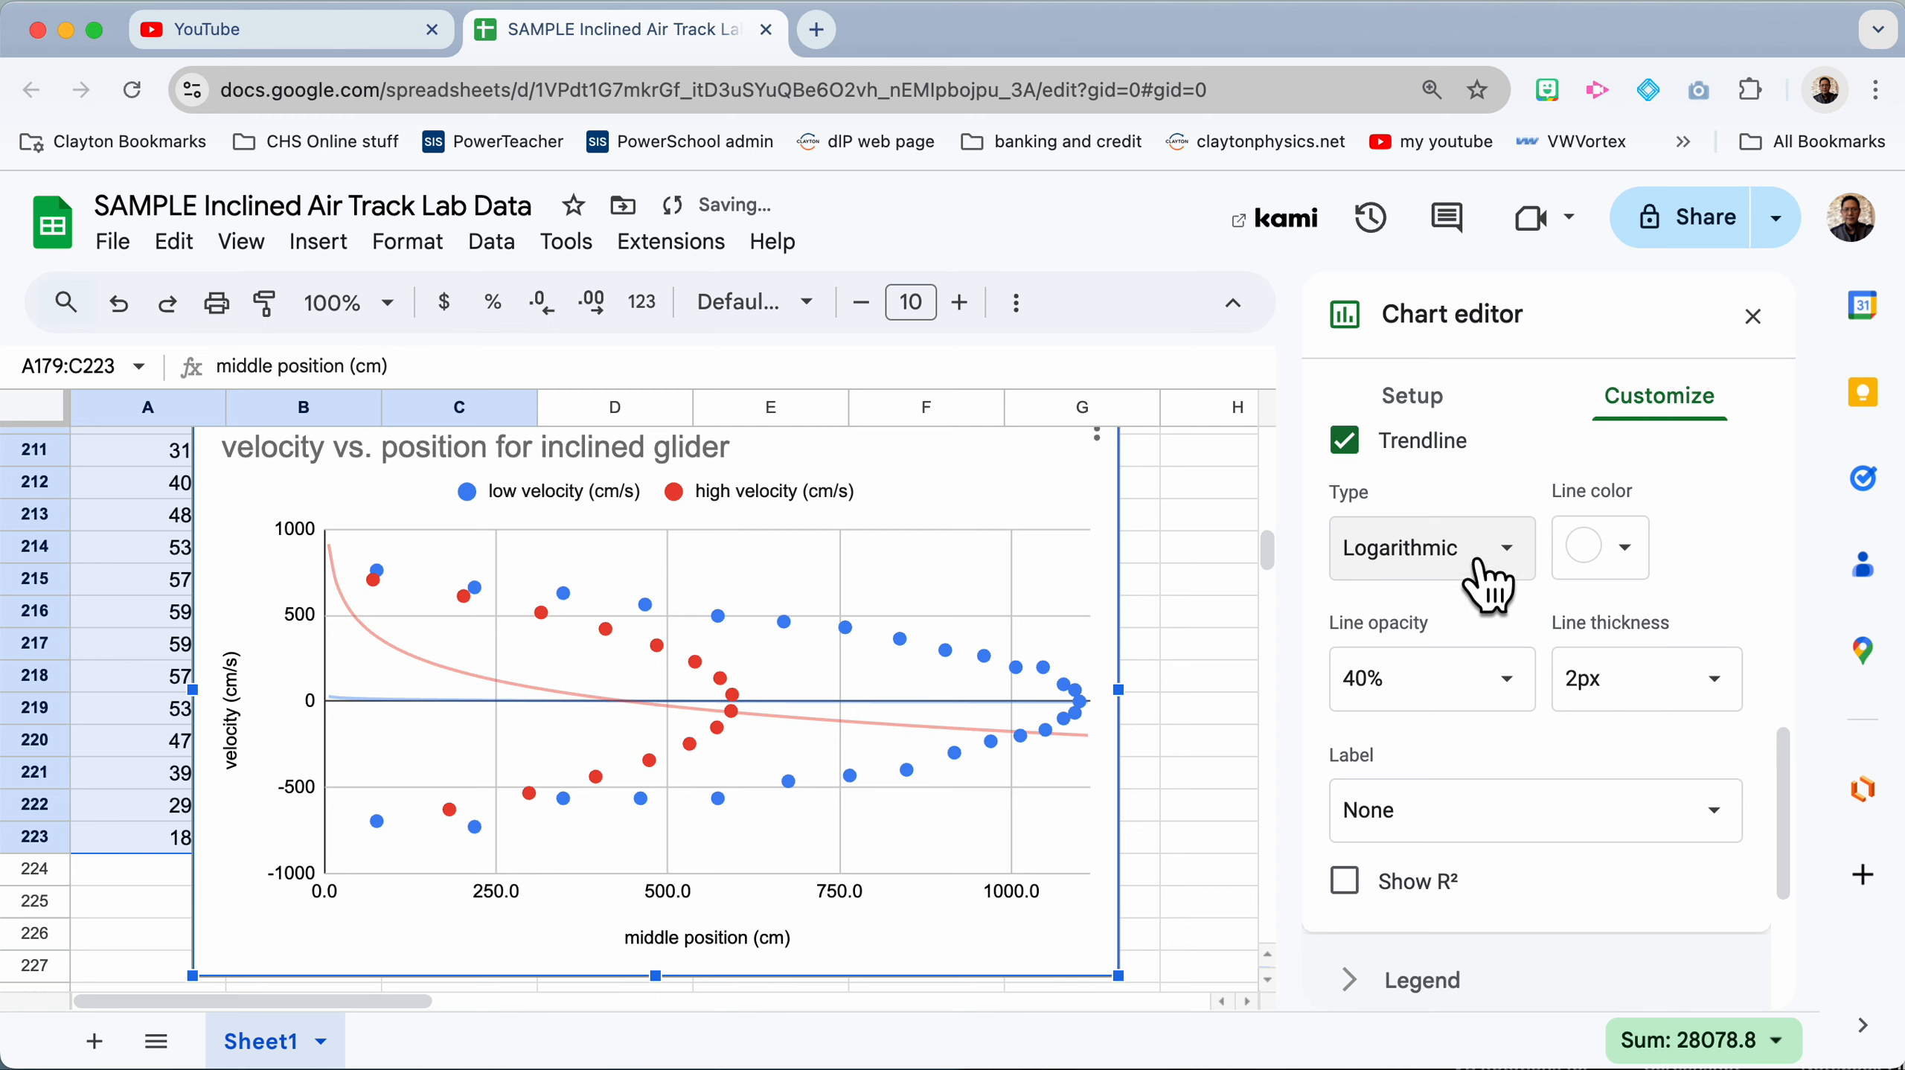
click(1484, 569)
click(1484, 598)
click(1484, 554)
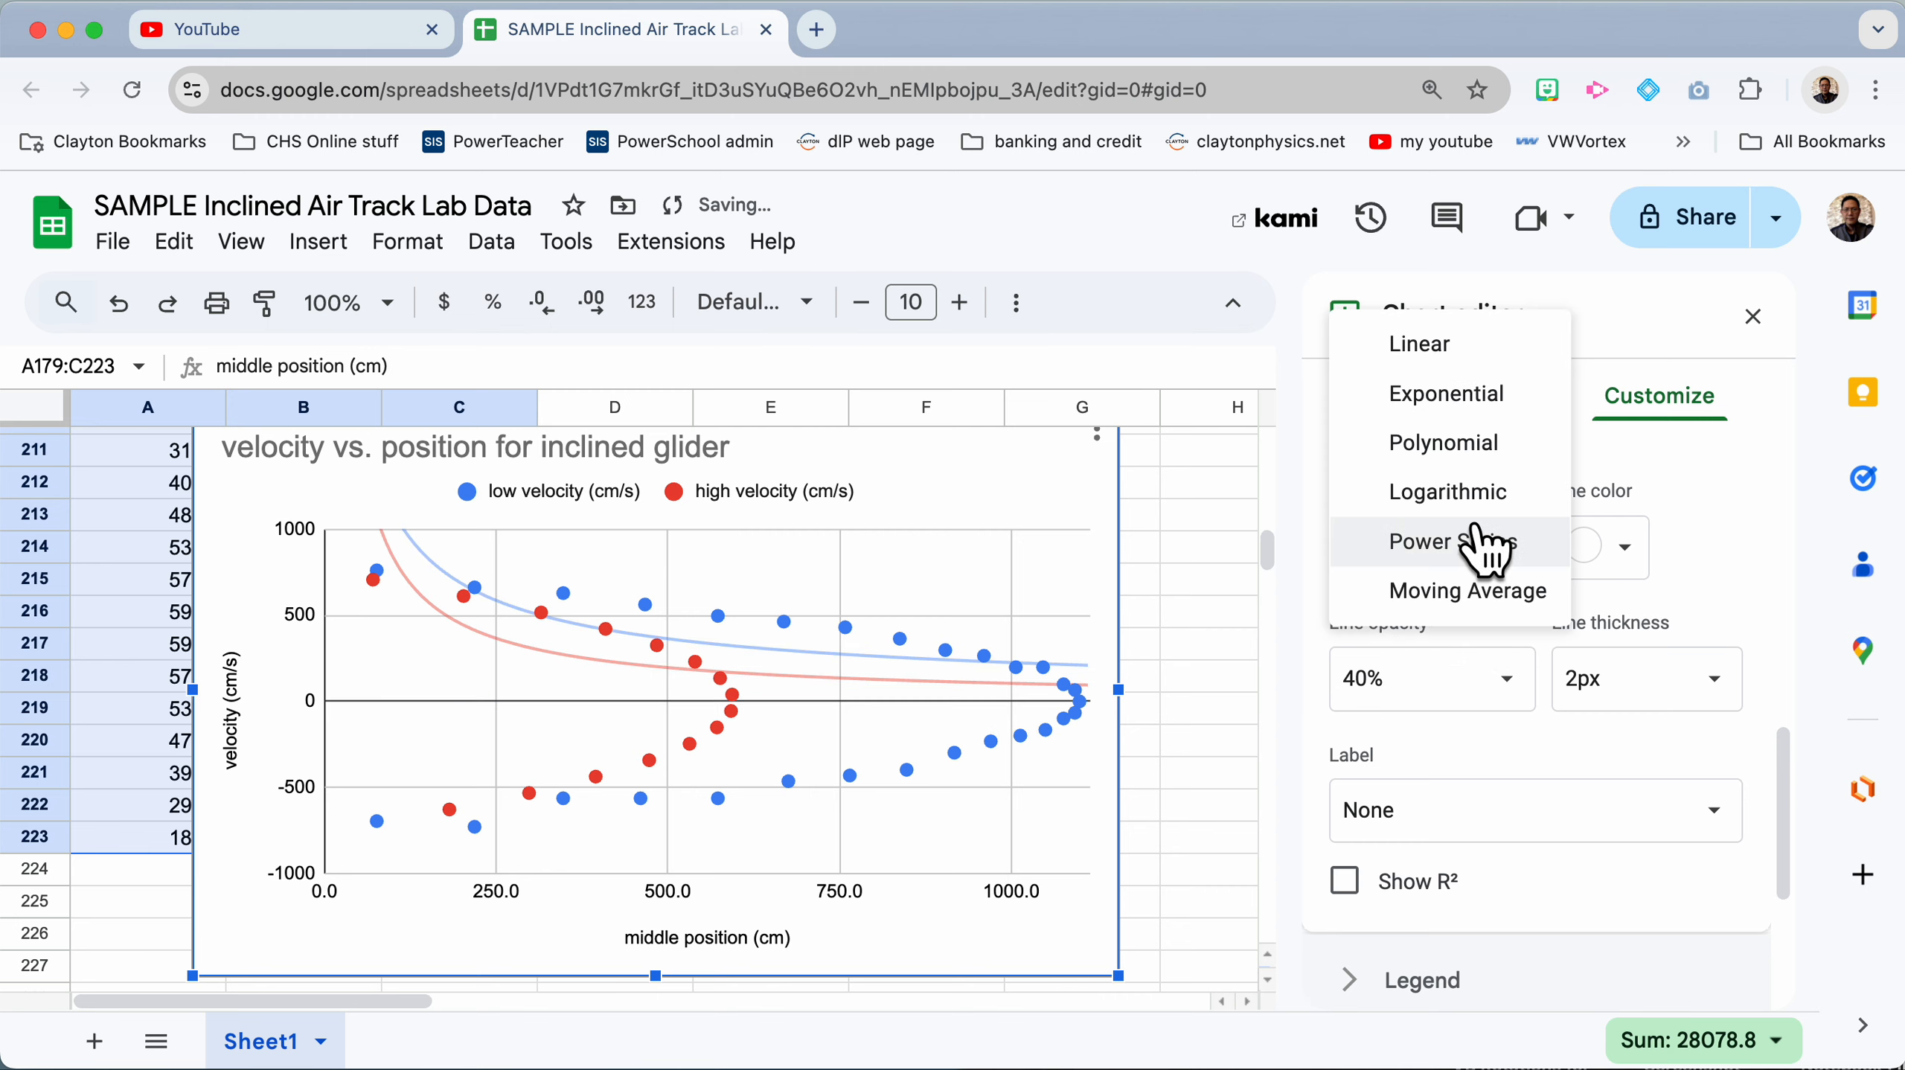
click(1371, 596)
click(1485, 569)
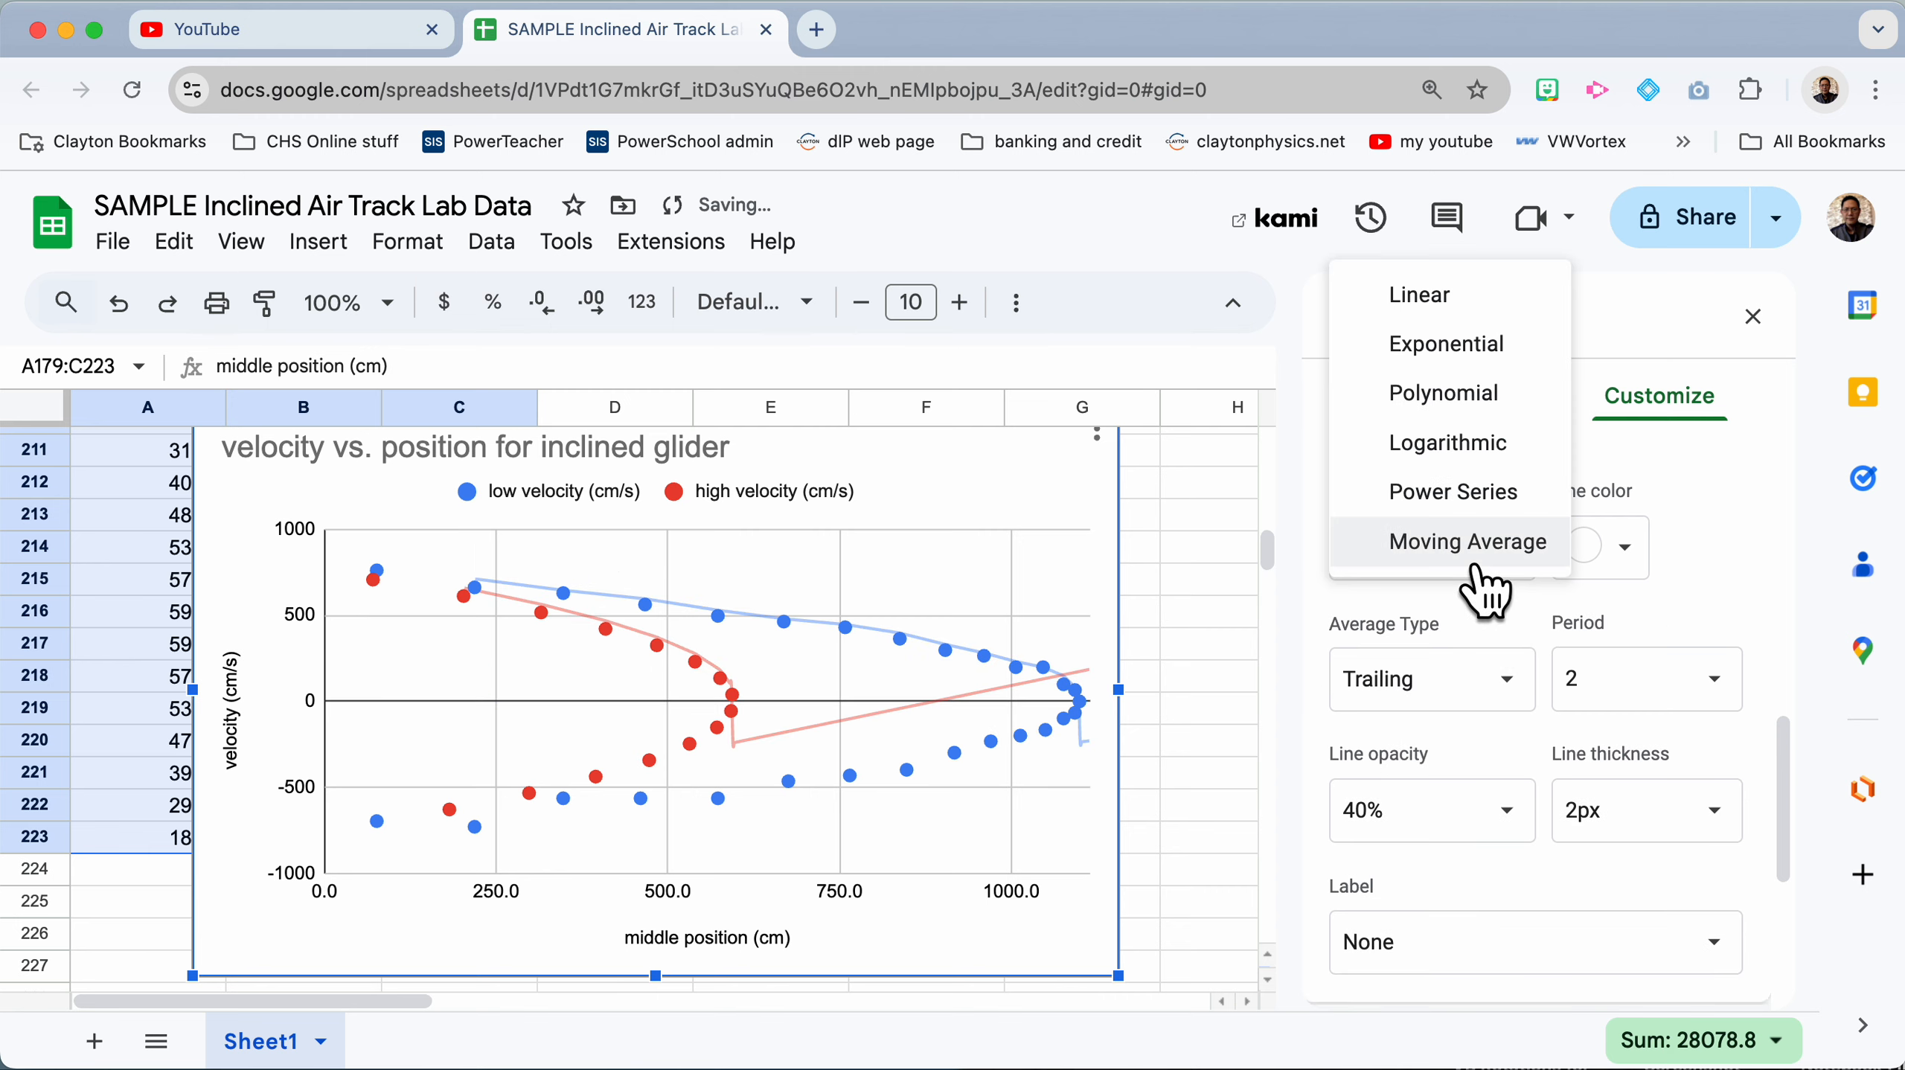
click(1468, 300)
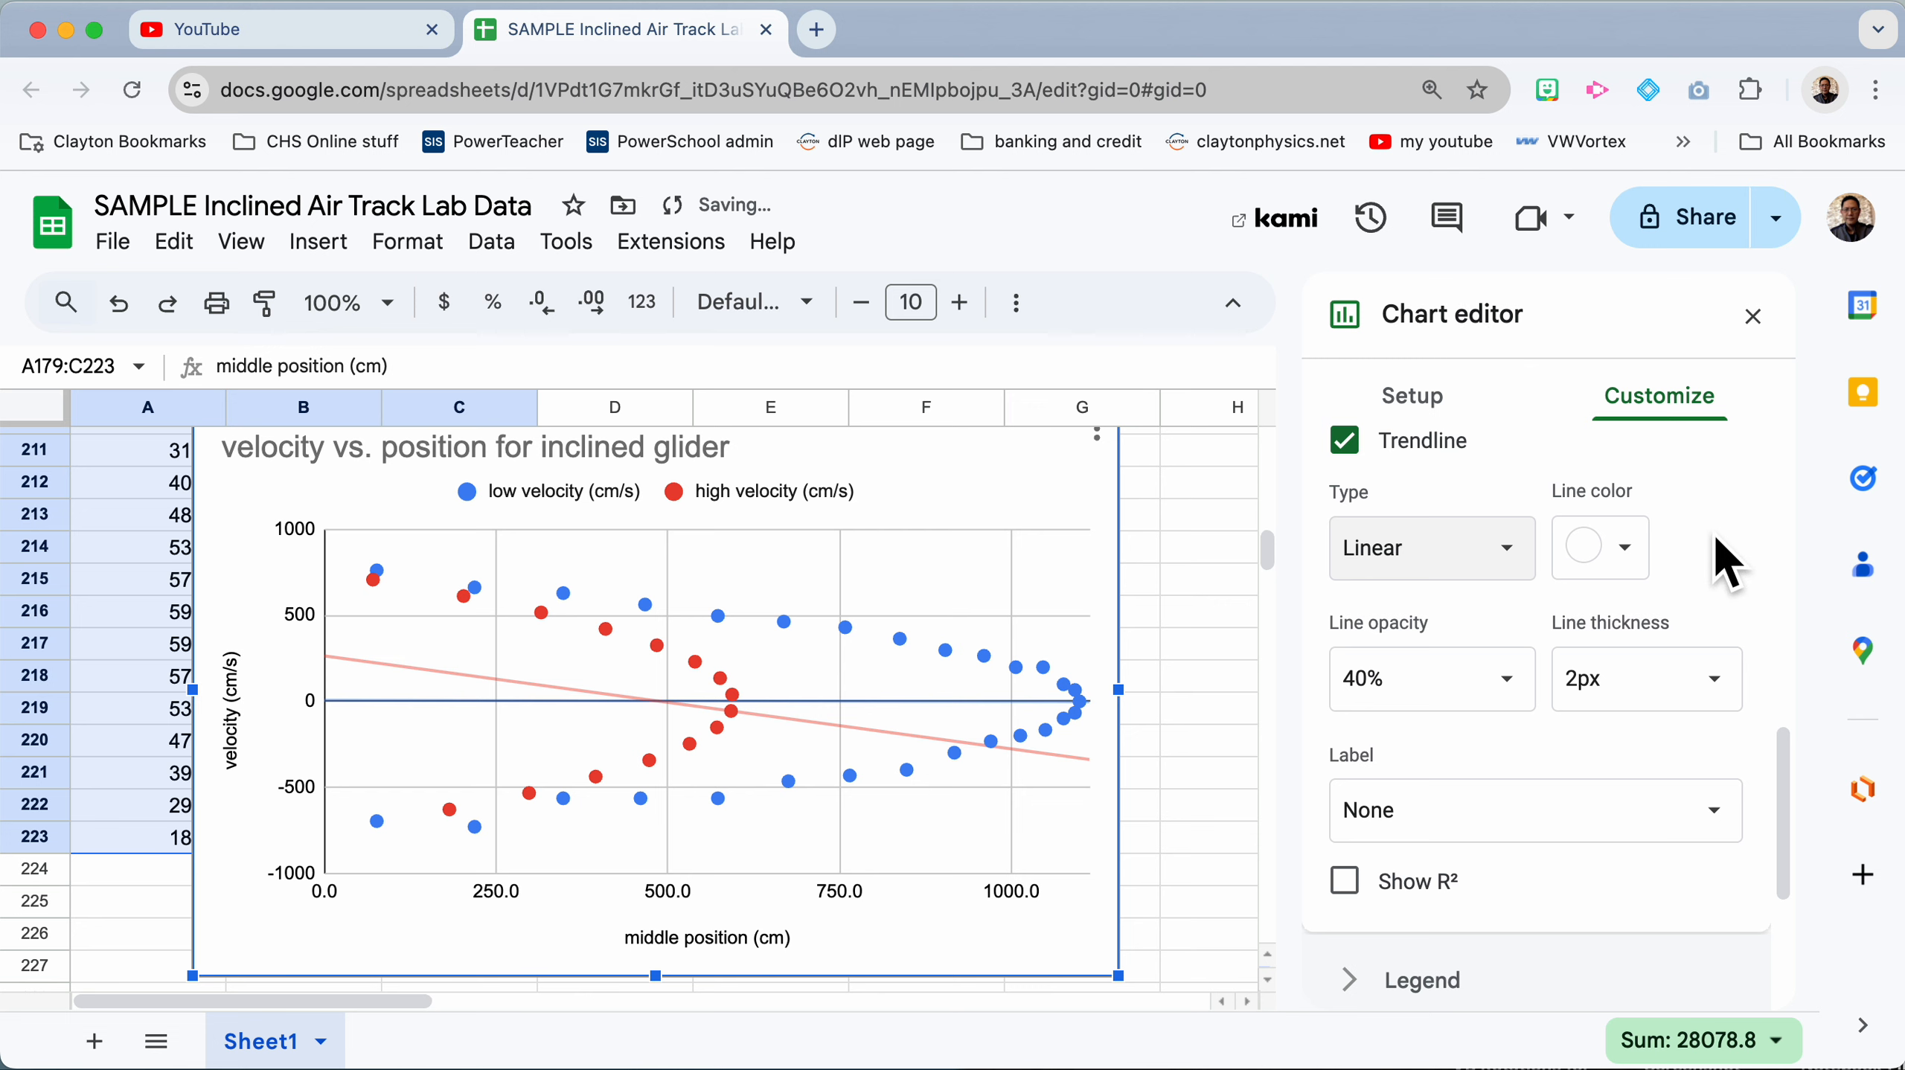
Step: Remove the trendlines from the velocity vs. position chart
scroll(1717, 539, down, 5)
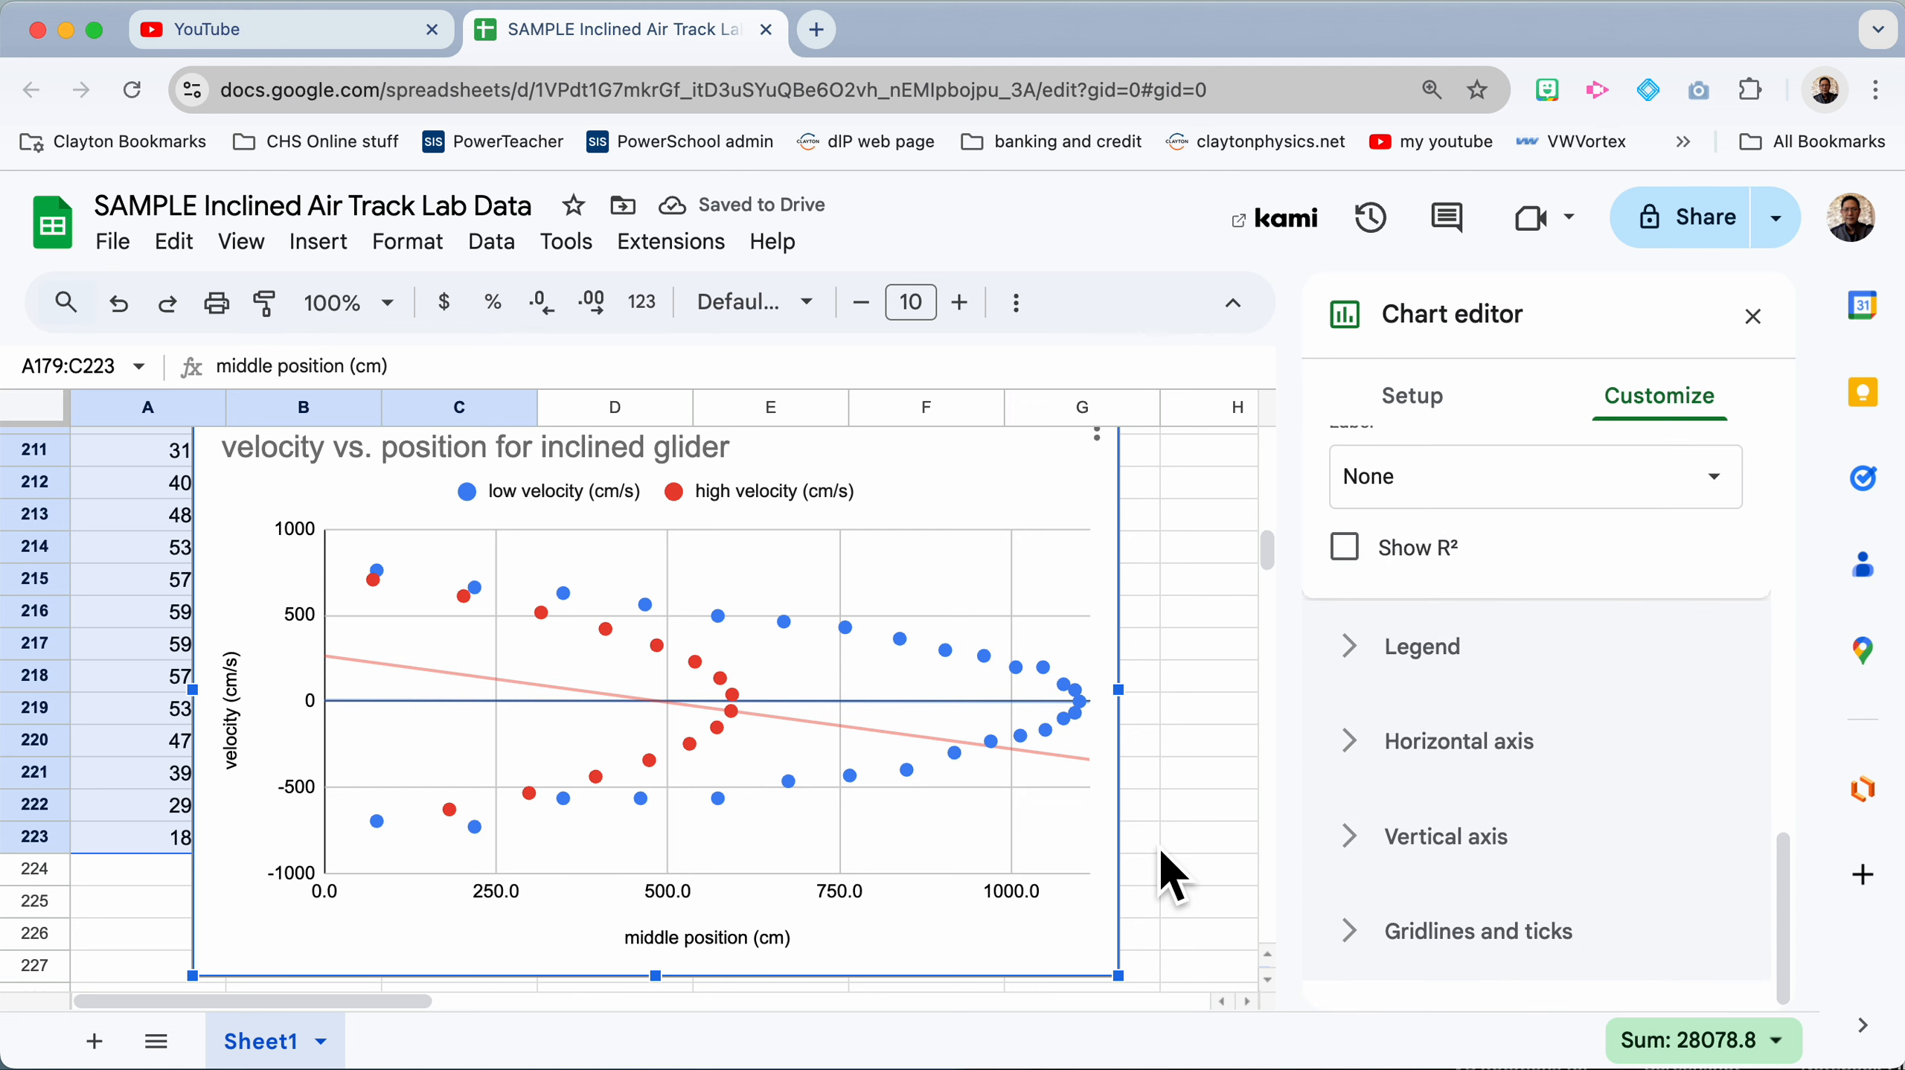
scroll(919, 847, down, 5)
scroll(918, 851, up, 6)
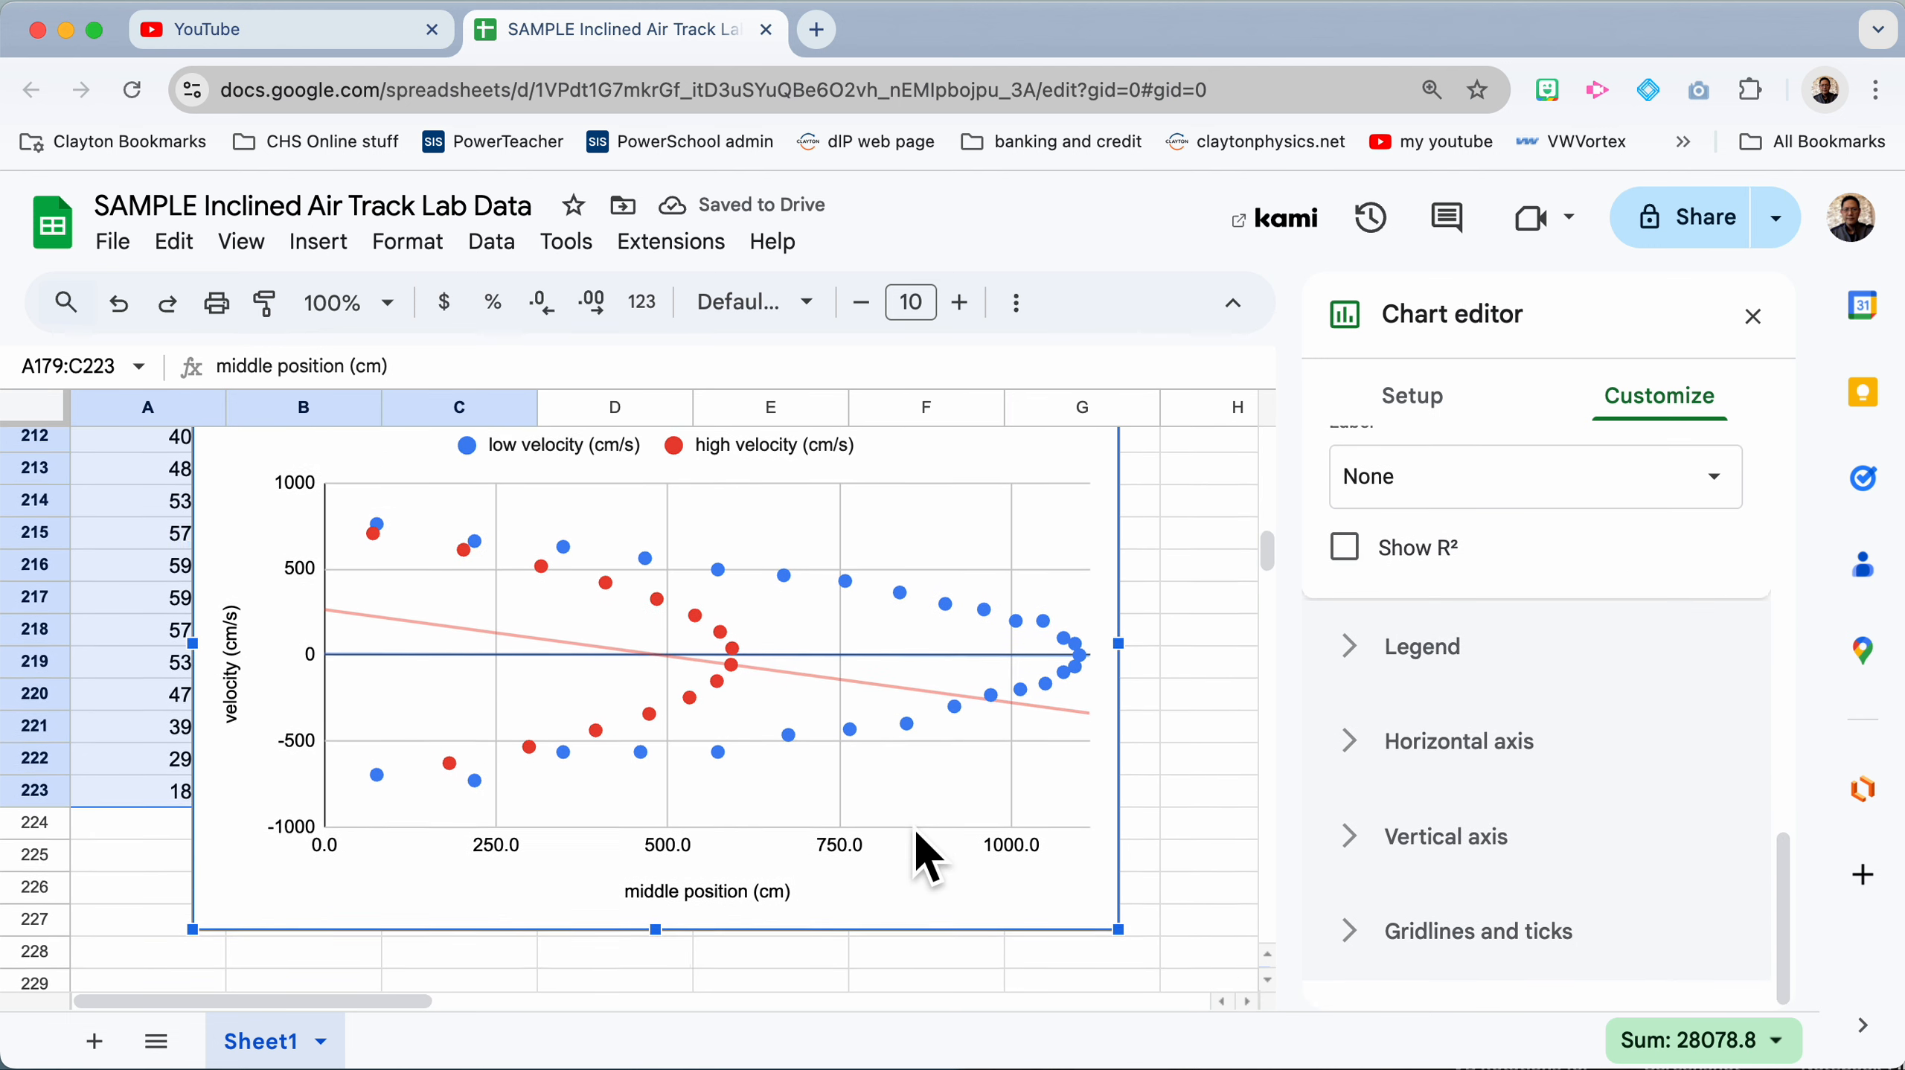
scroll(1199, 712, up, 3)
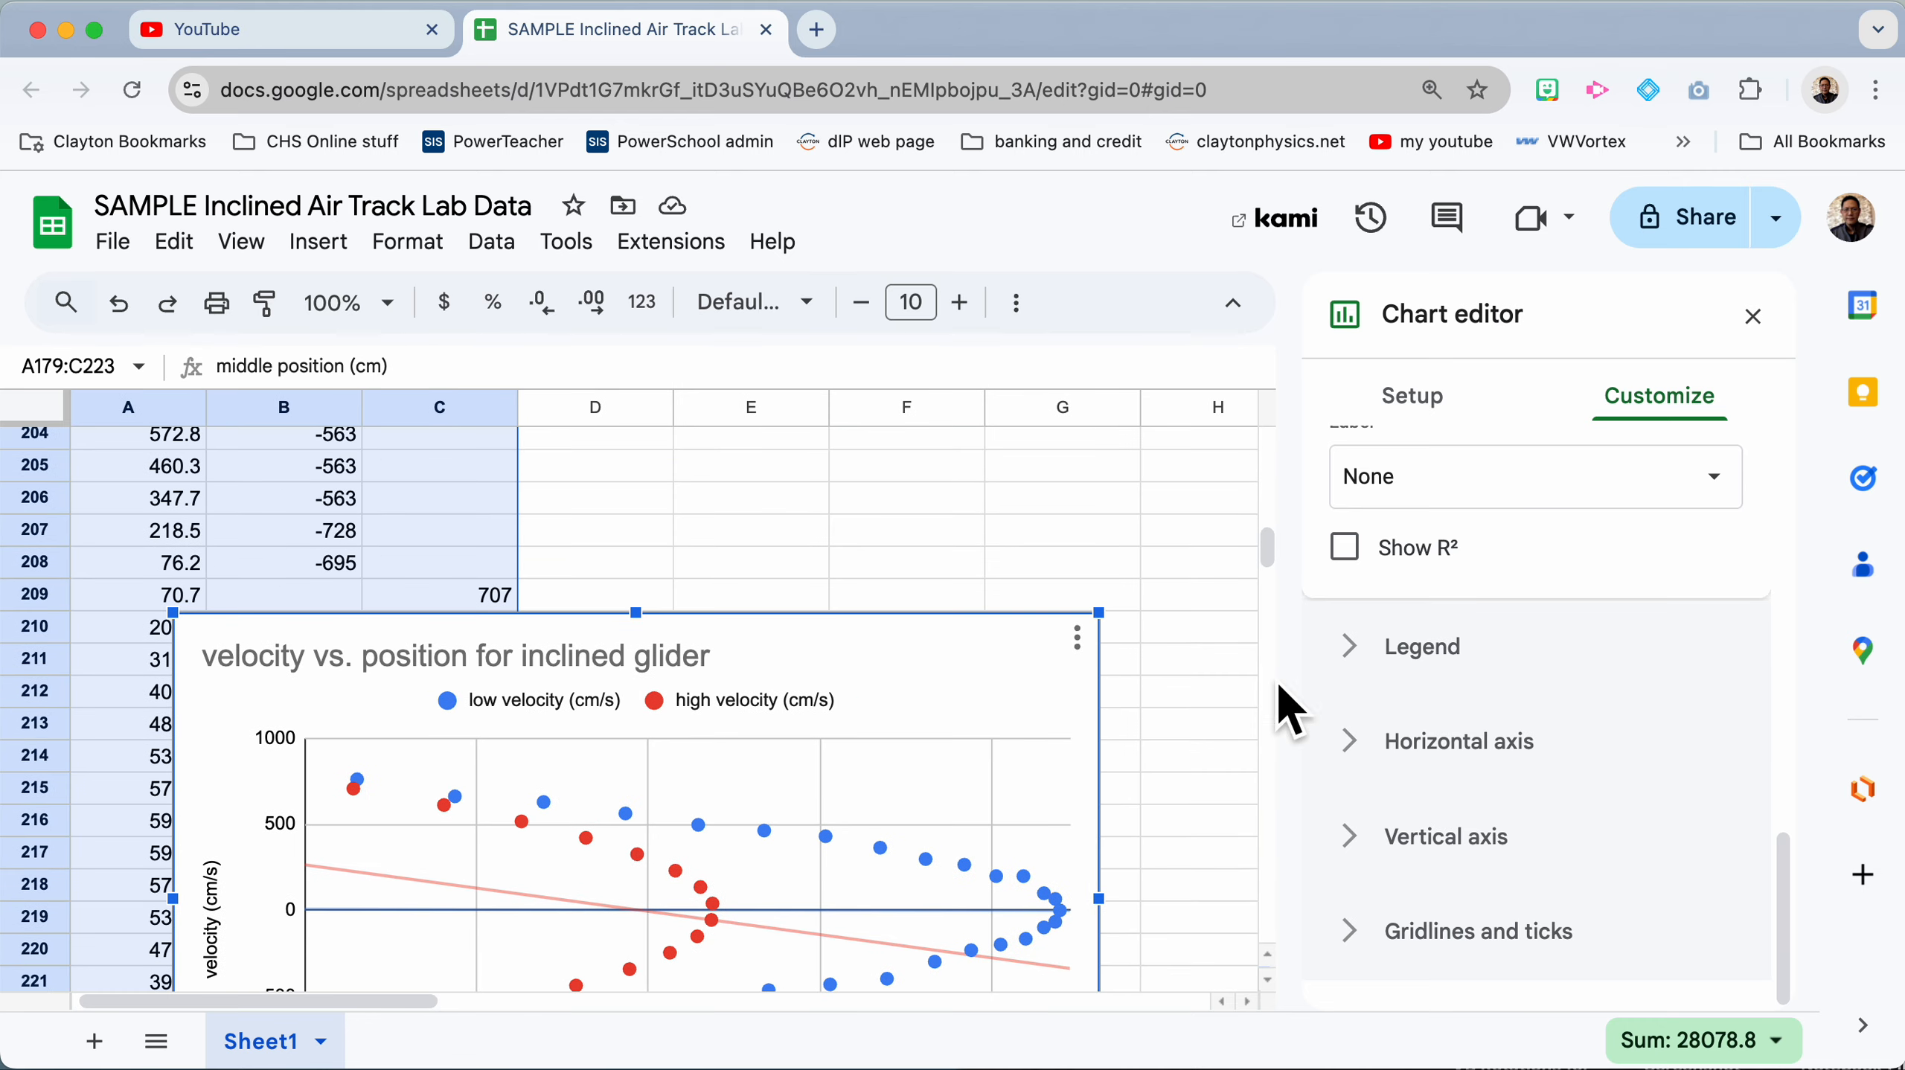
scroll(1386, 637, up, 3)
scroll(1416, 629, up, 3)
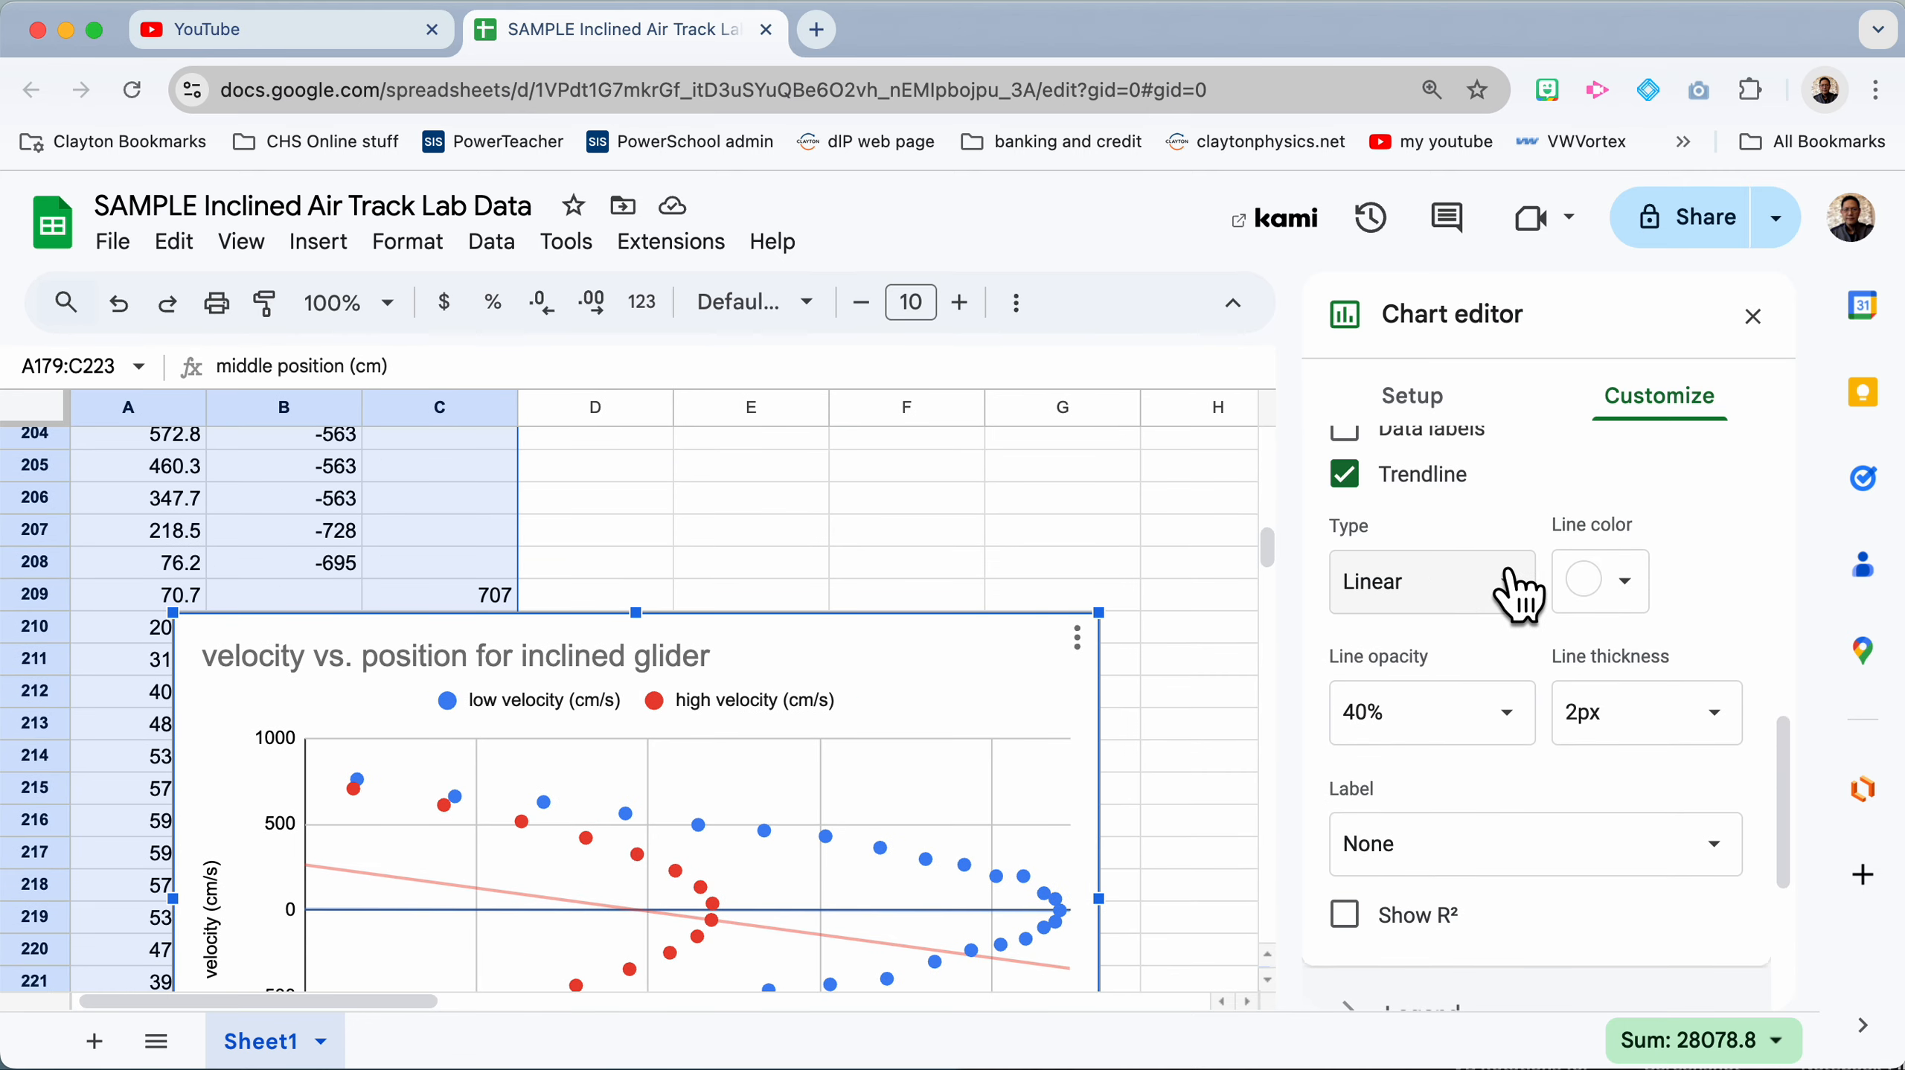
click(1346, 531)
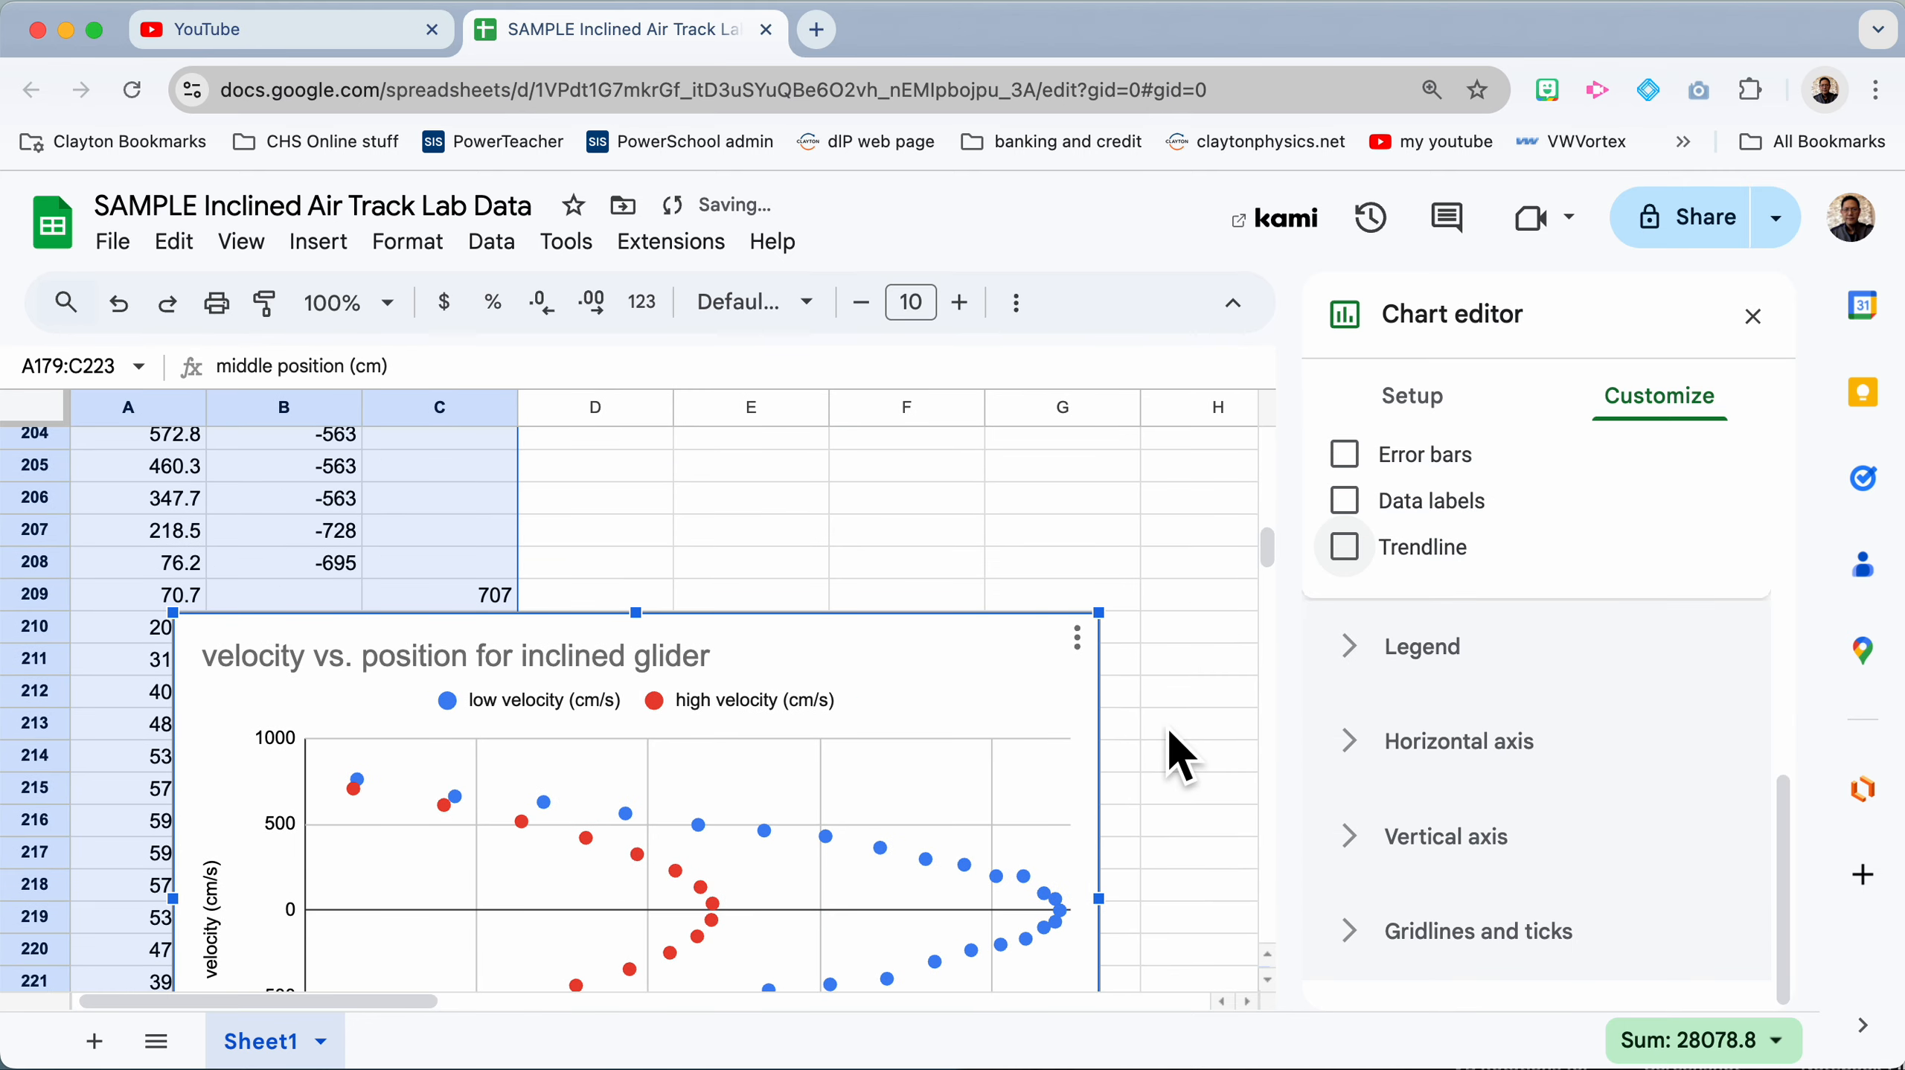
Step: Close the chart editor and move the velocity vs. position chart beside the middle position table, with its upper-left corner near cell E191
scroll(1170, 729, down, 1)
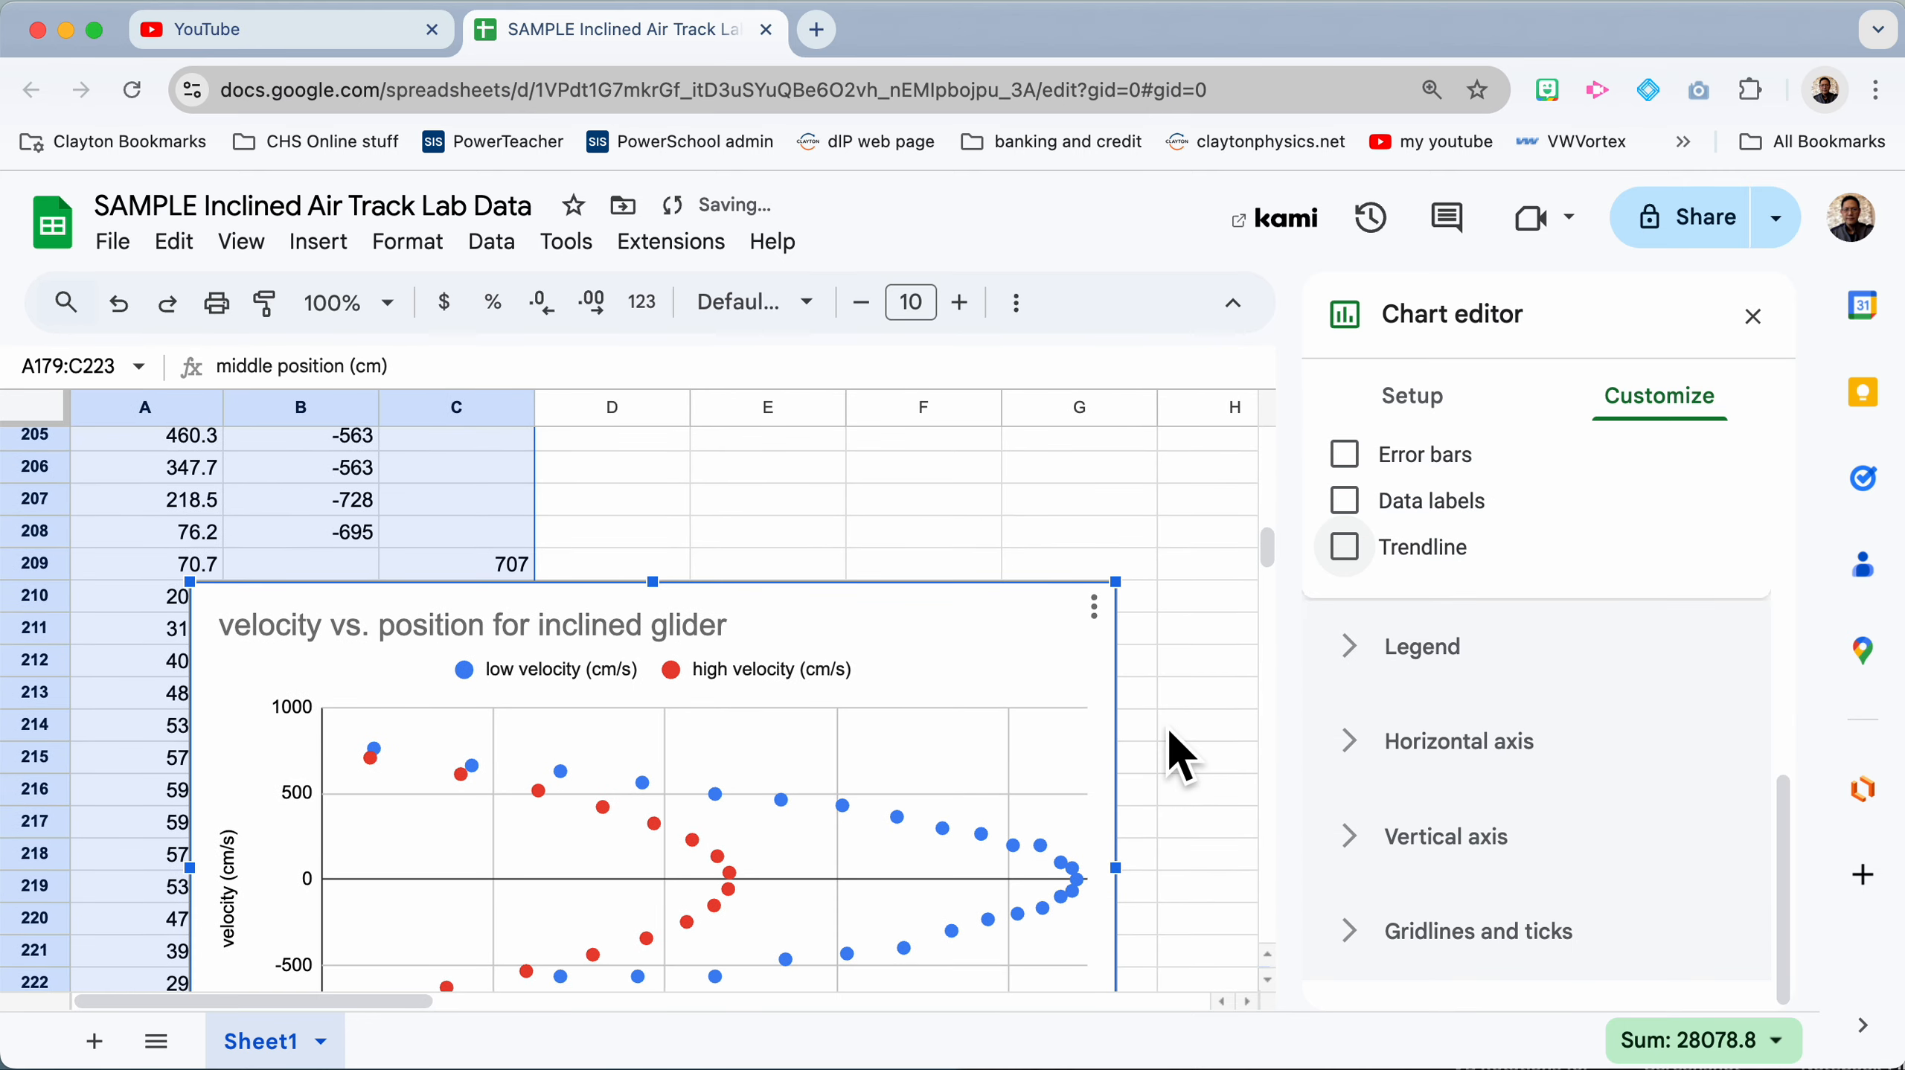
click(1753, 316)
scroll(810, 718, down, 2)
click(799, 691)
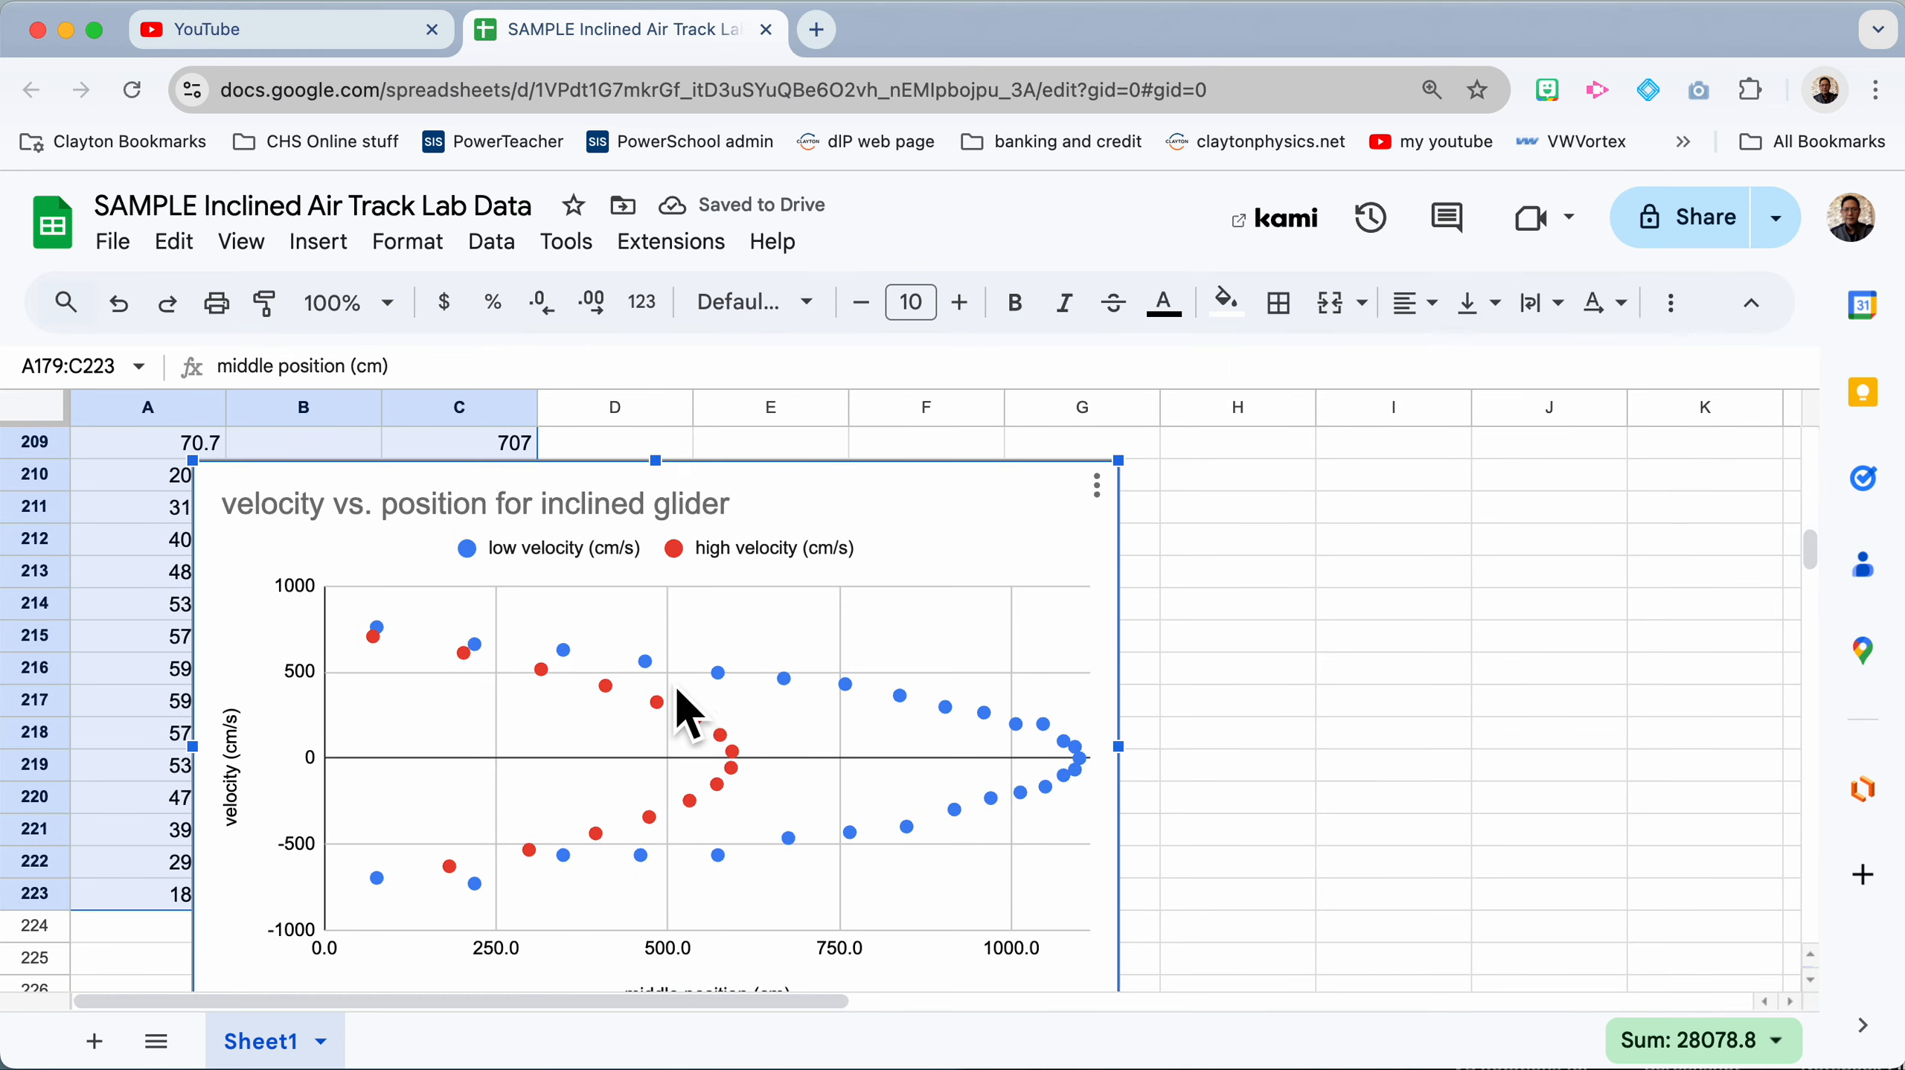
drag(677, 691, 1163, 569)
scroll(658, 573, up, 3)
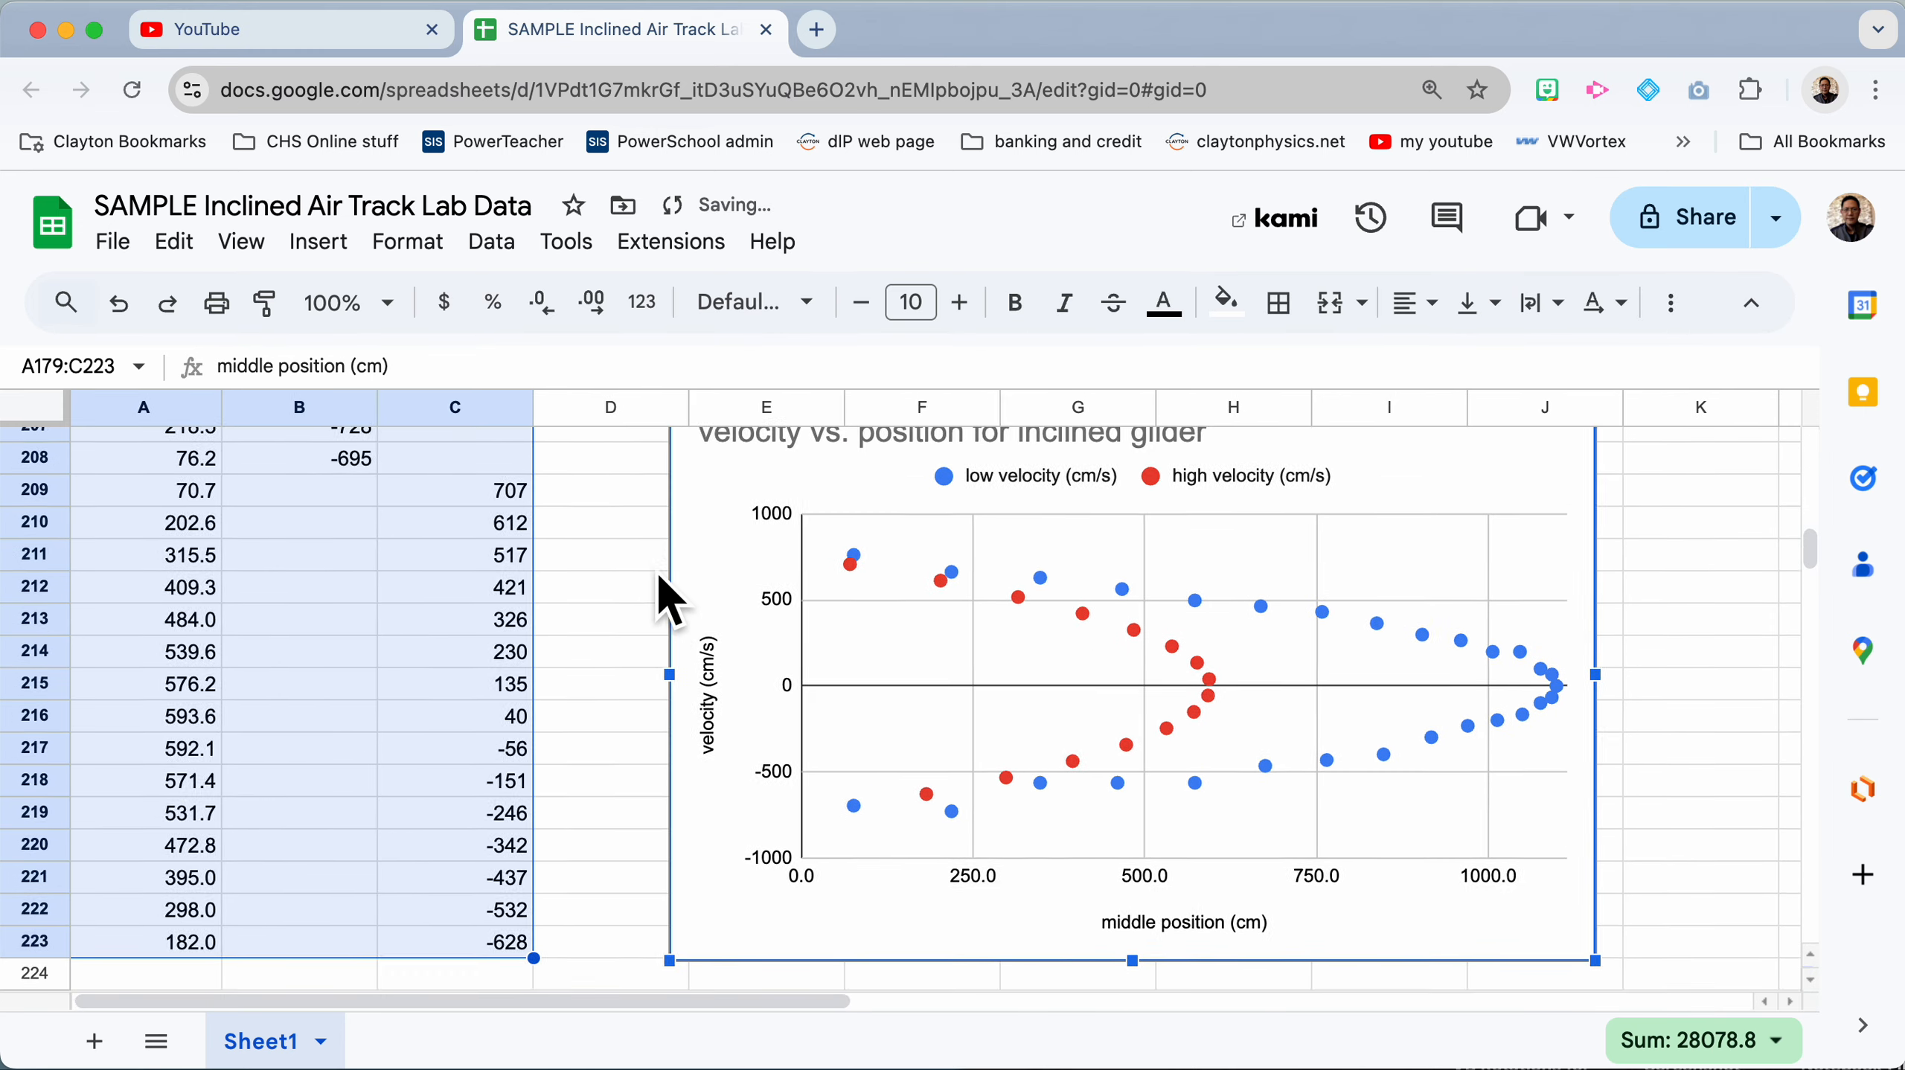
drag(877, 701, 922, 543)
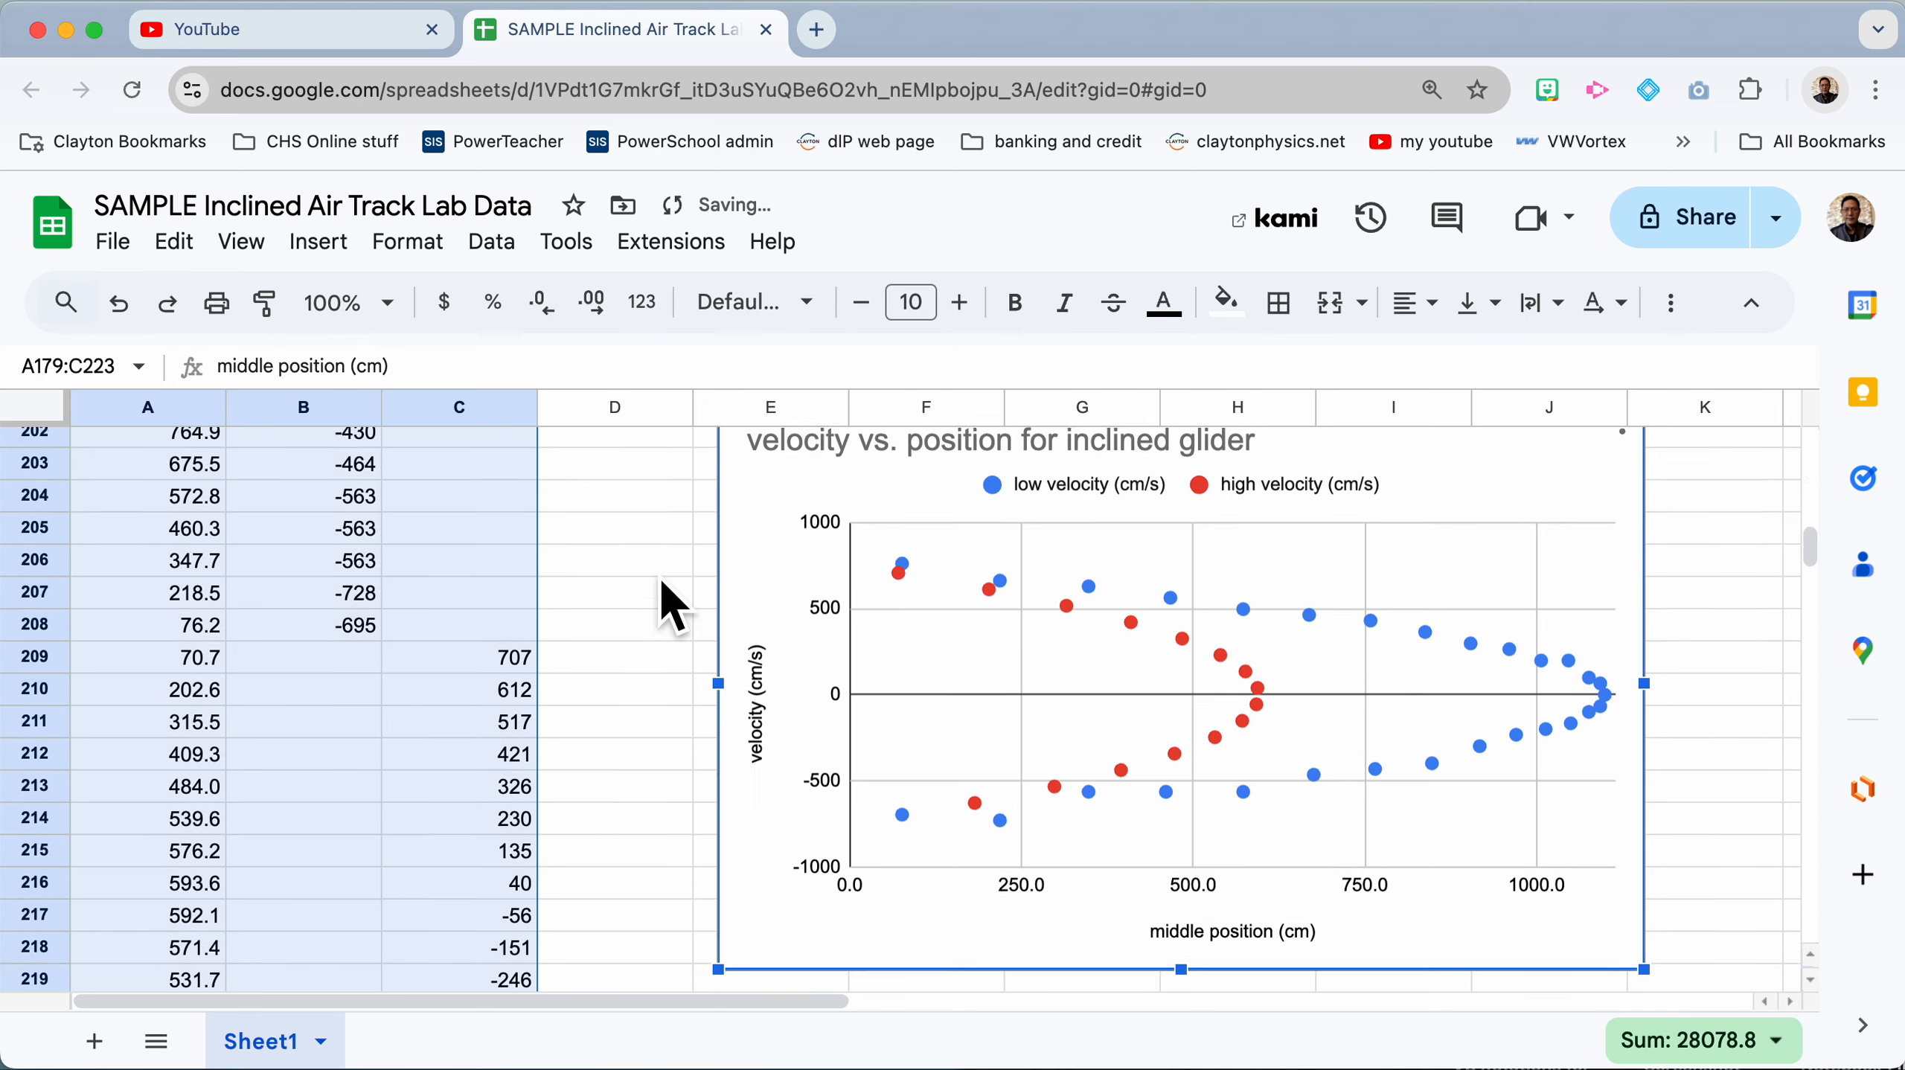
scroll(667, 599, up, 5)
drag(927, 871, 956, 503)
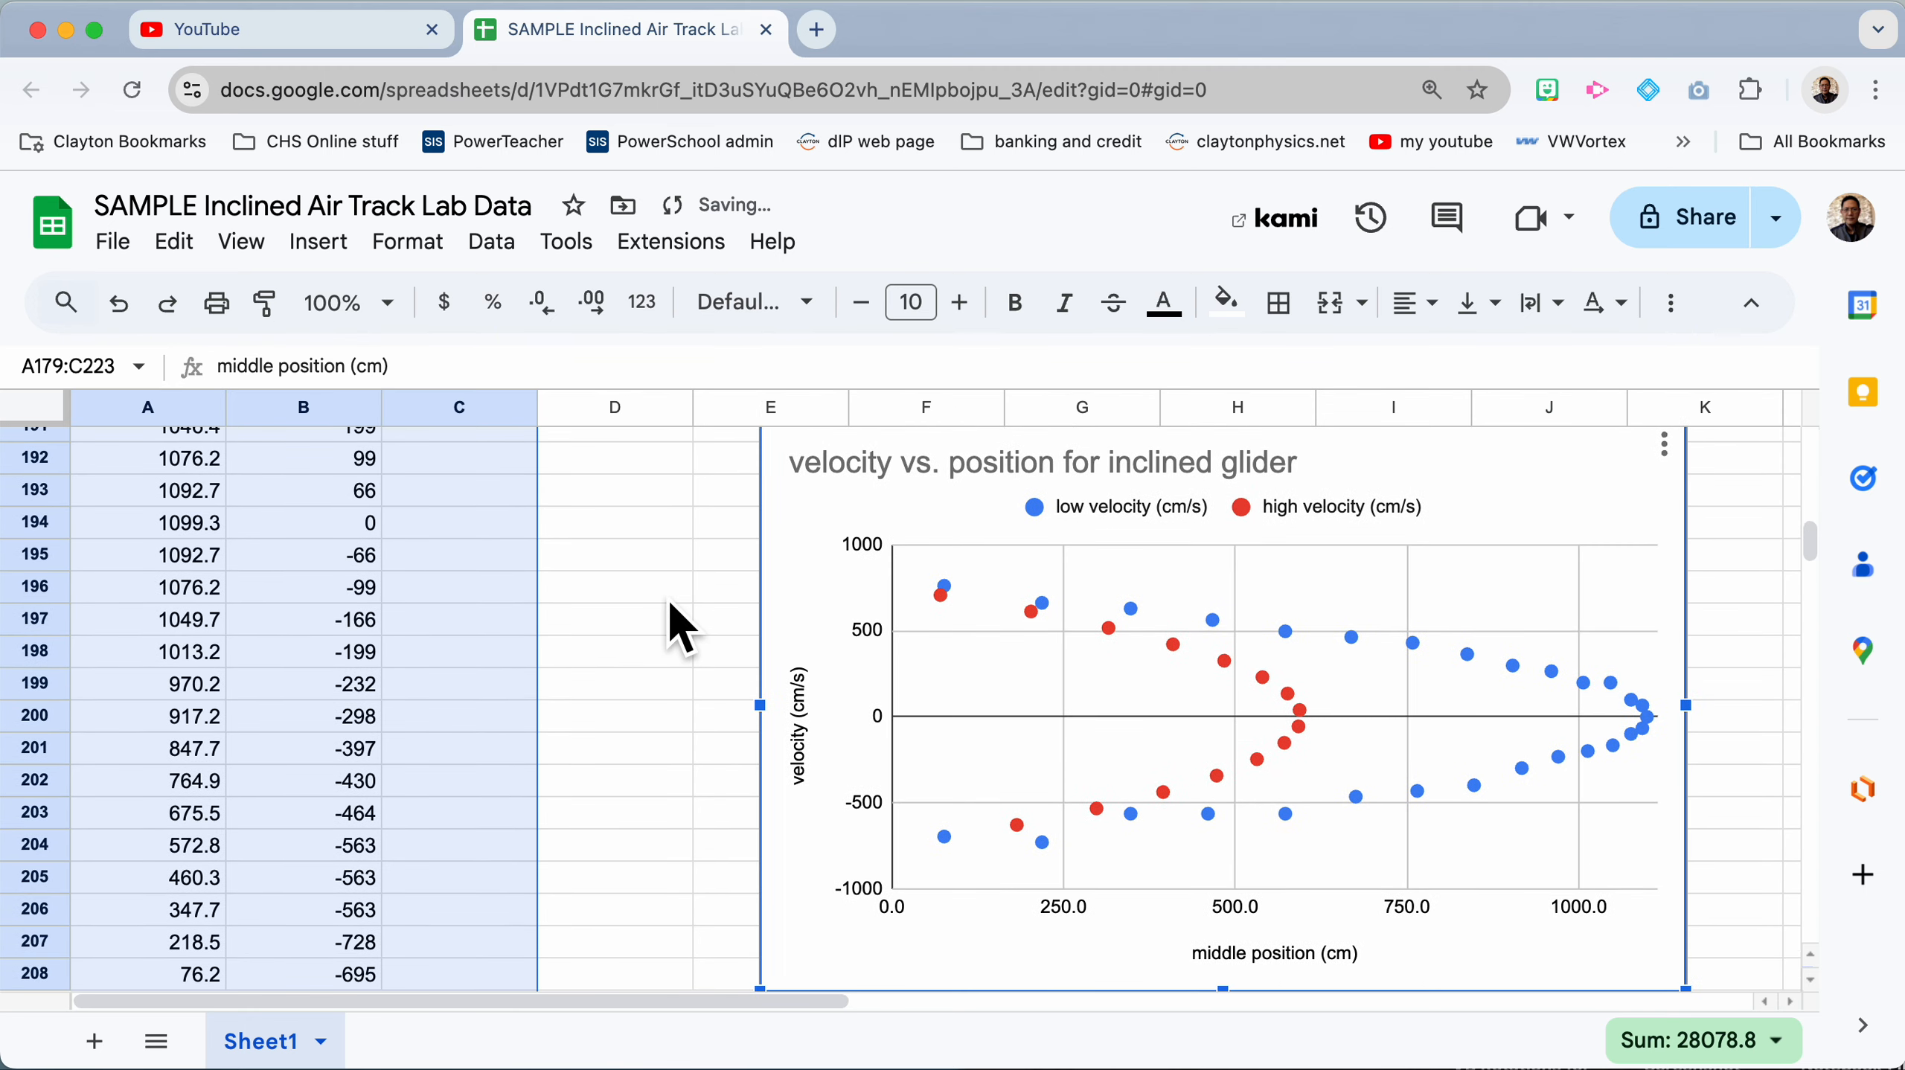
scroll(668, 625, up, 3)
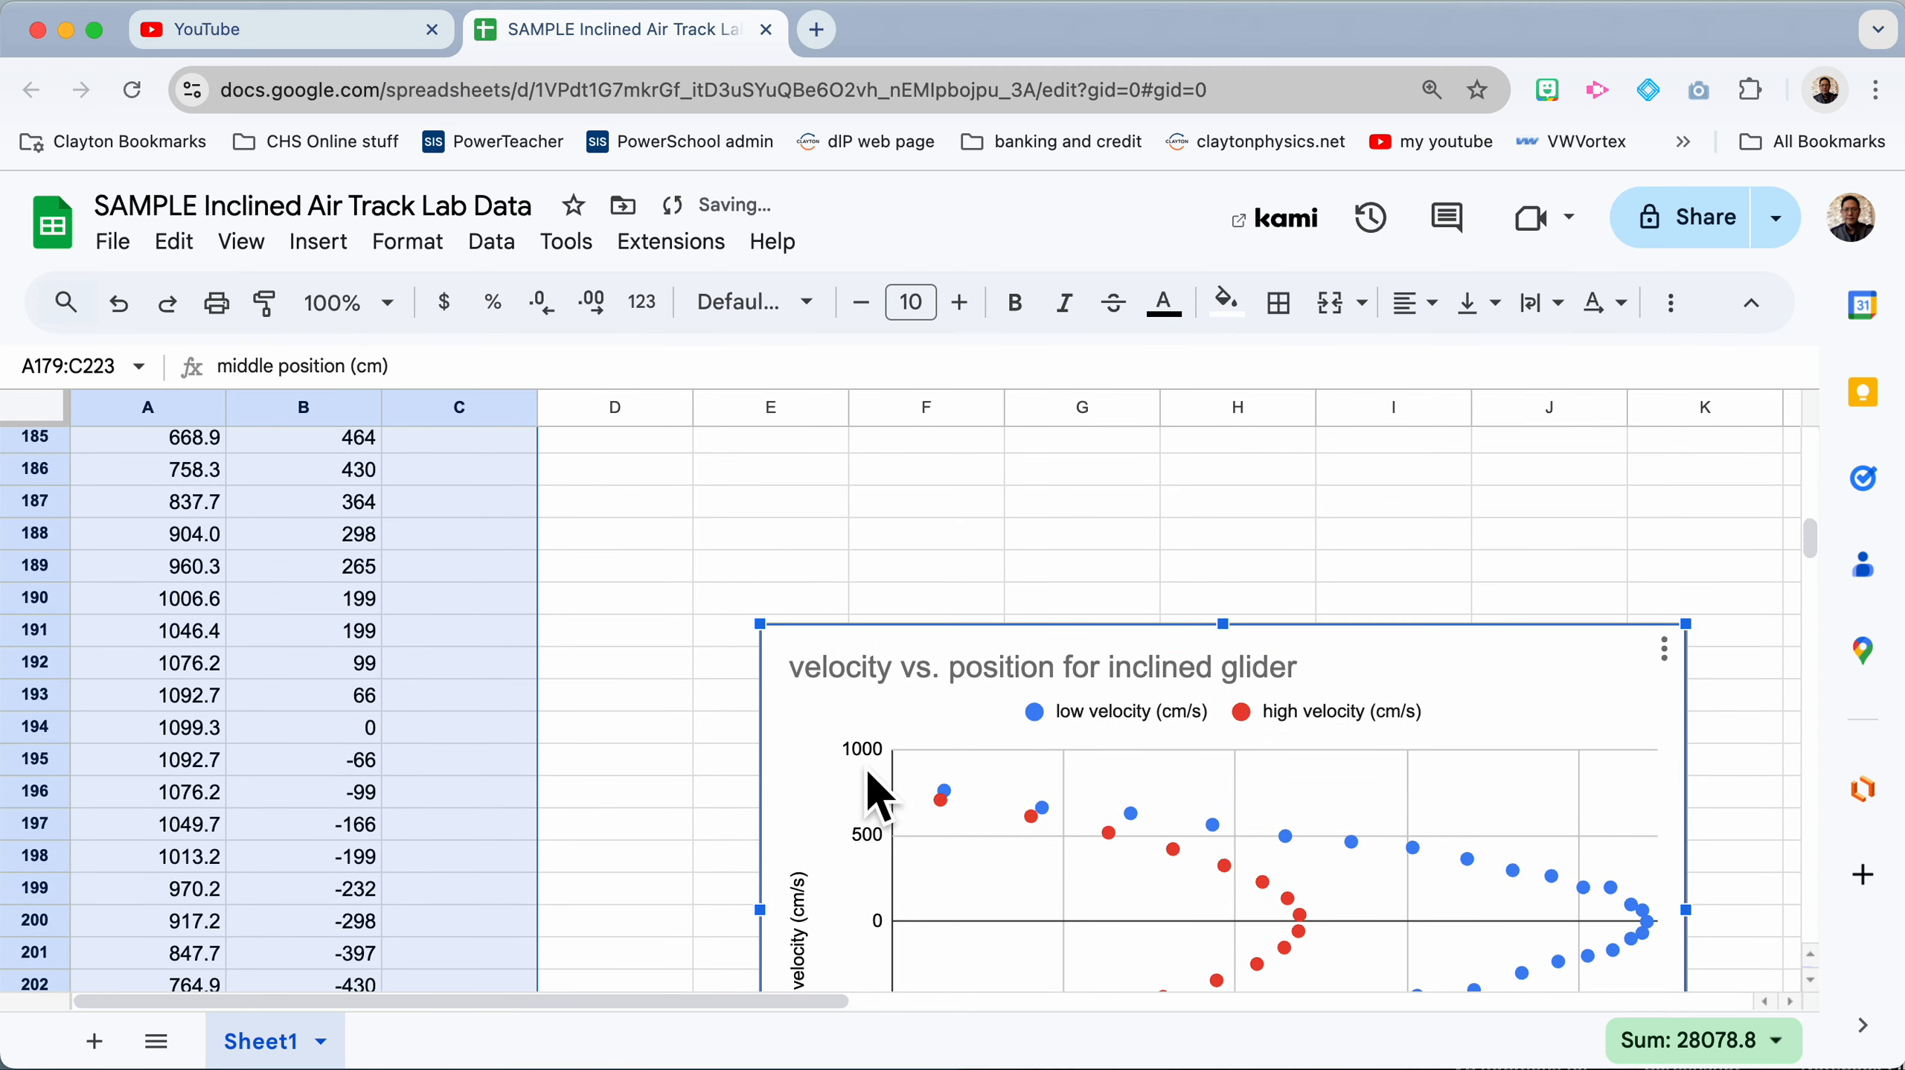
scroll(694, 777, up, 5)
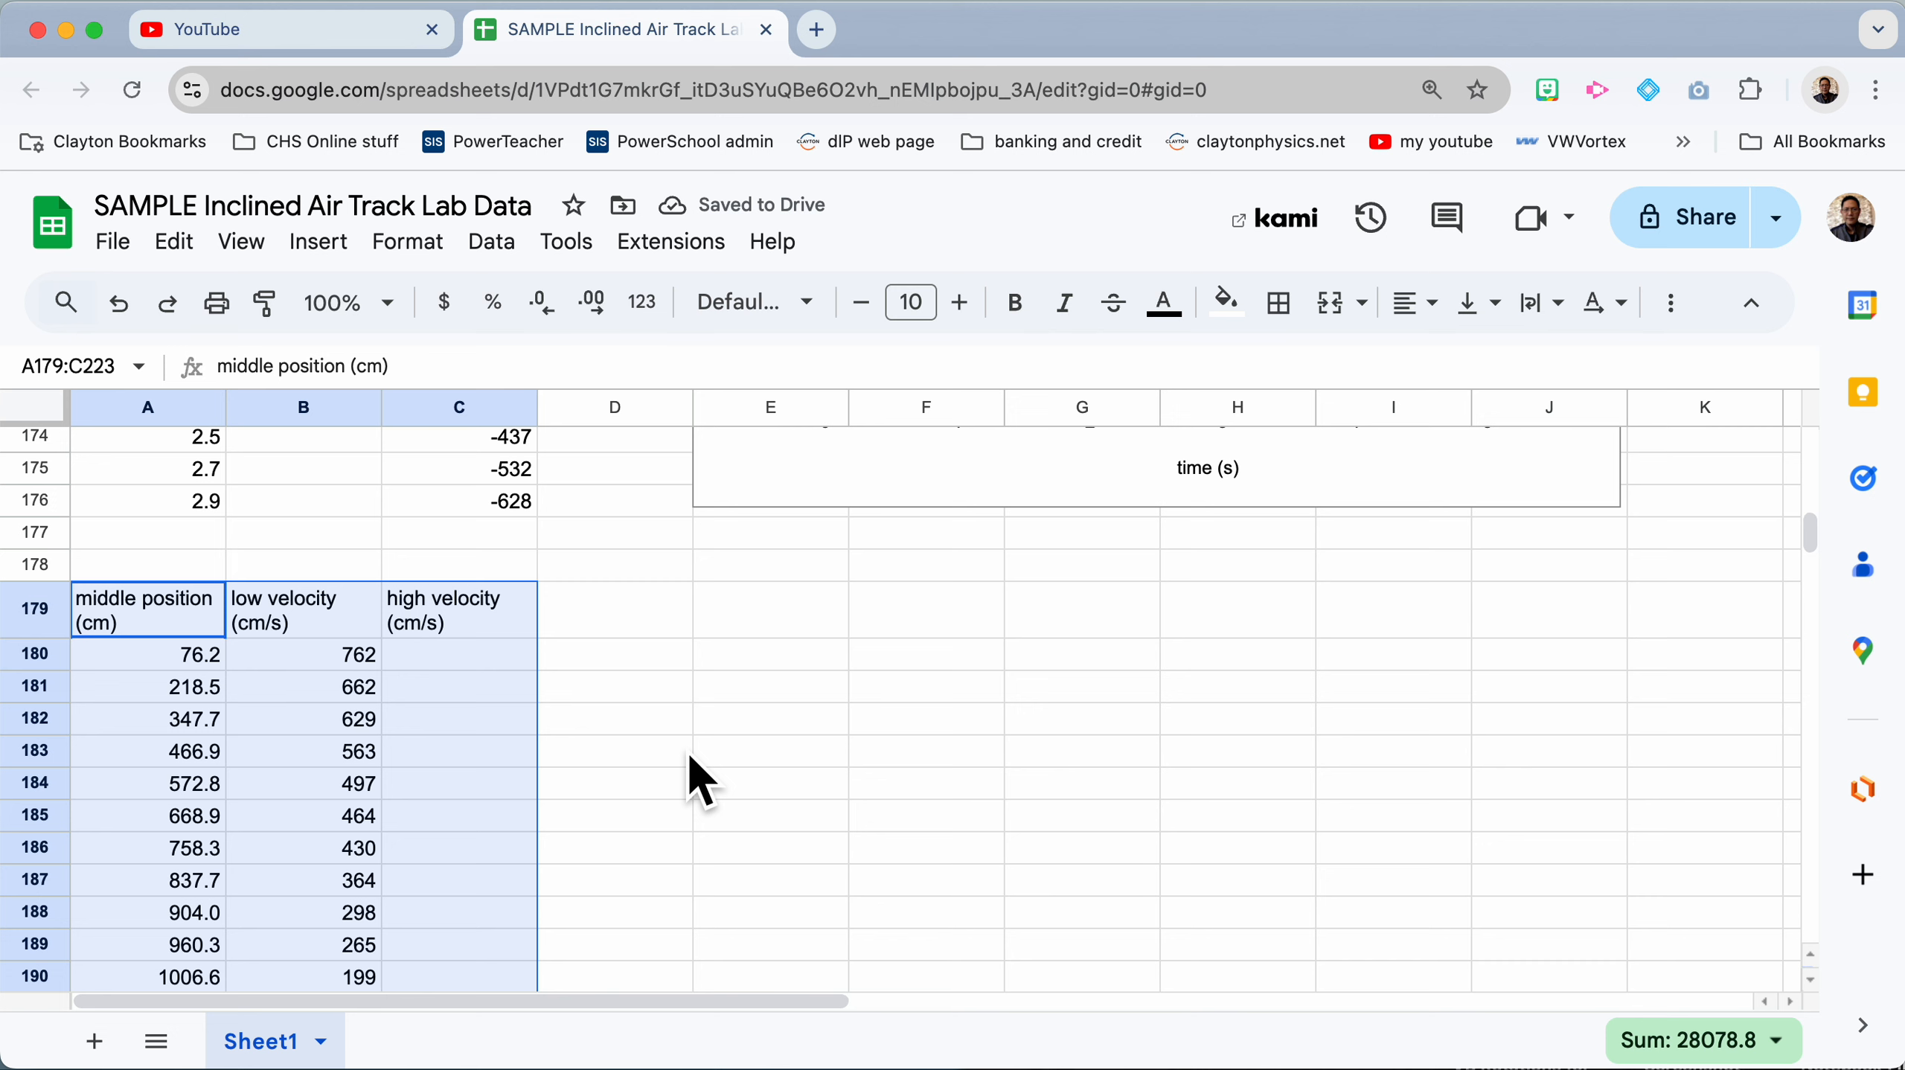
scroll(698, 779, down, 5)
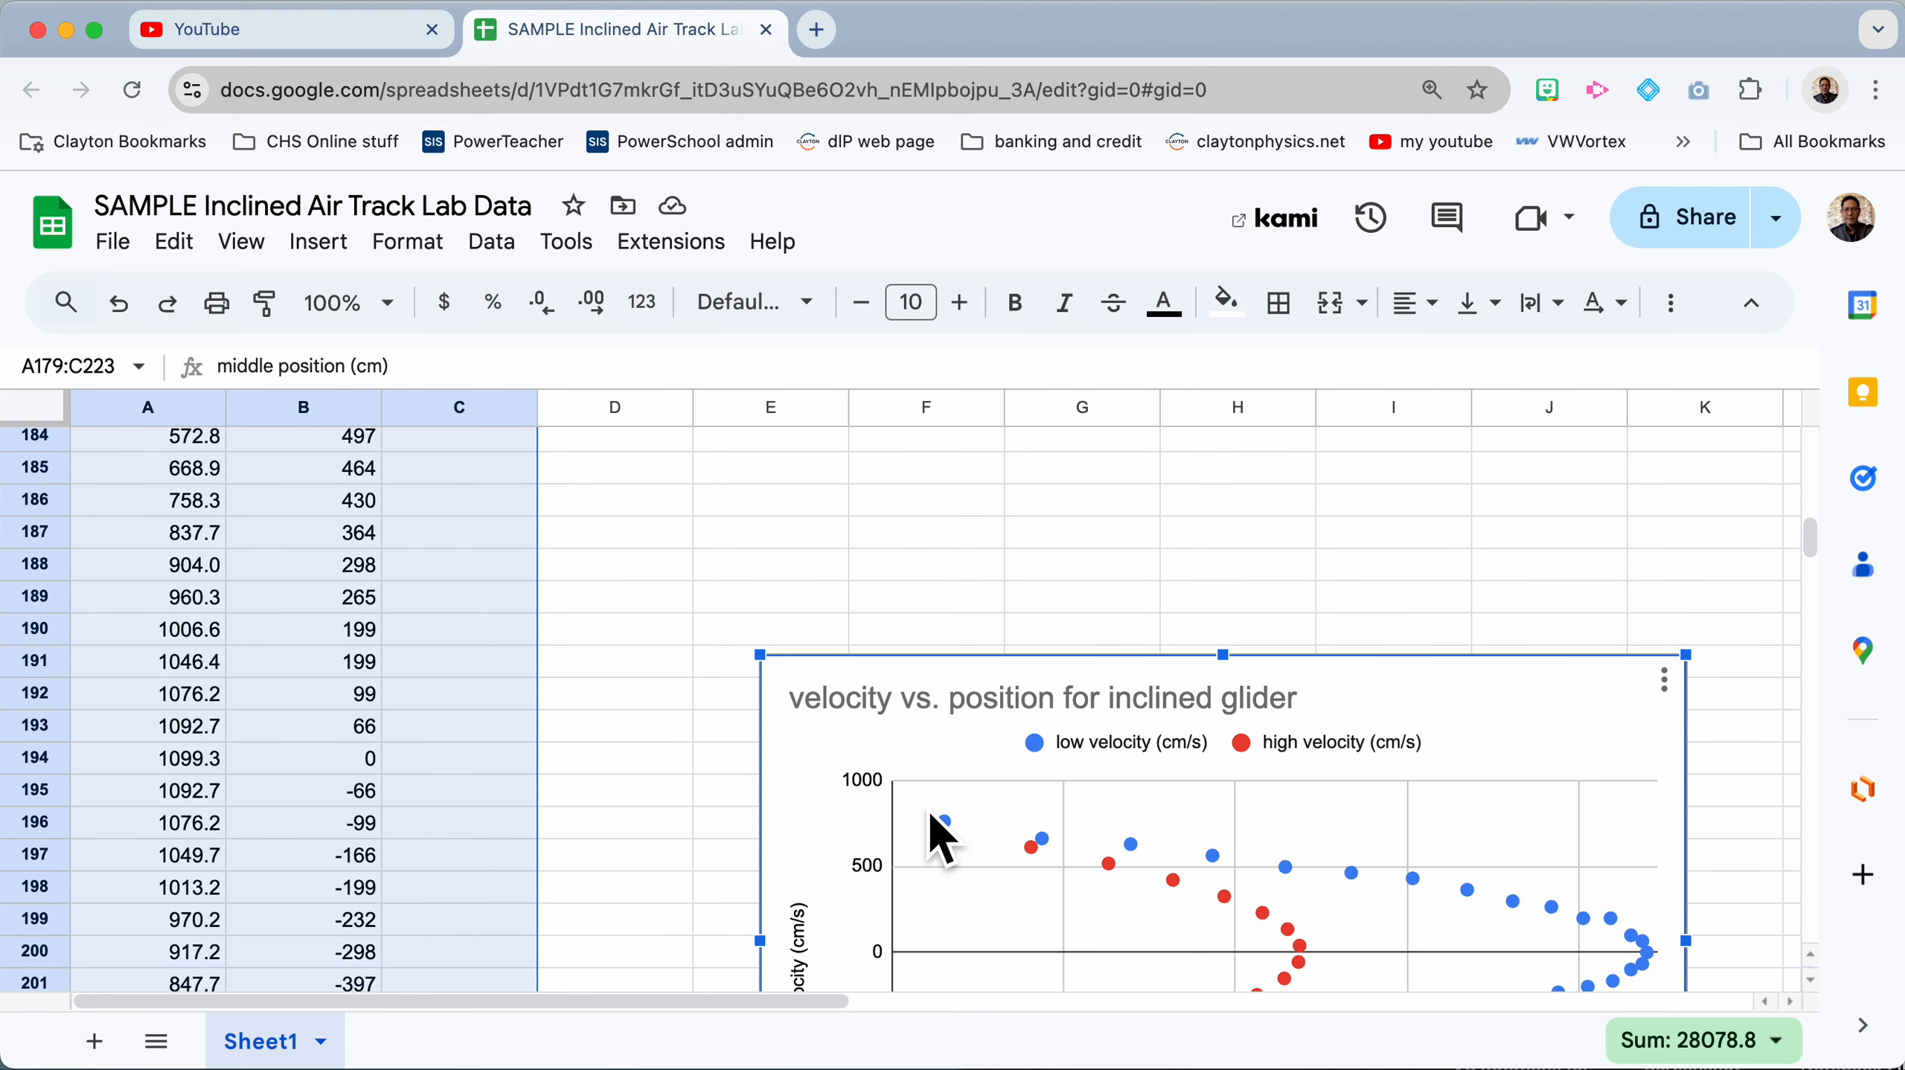
click(716, 769)
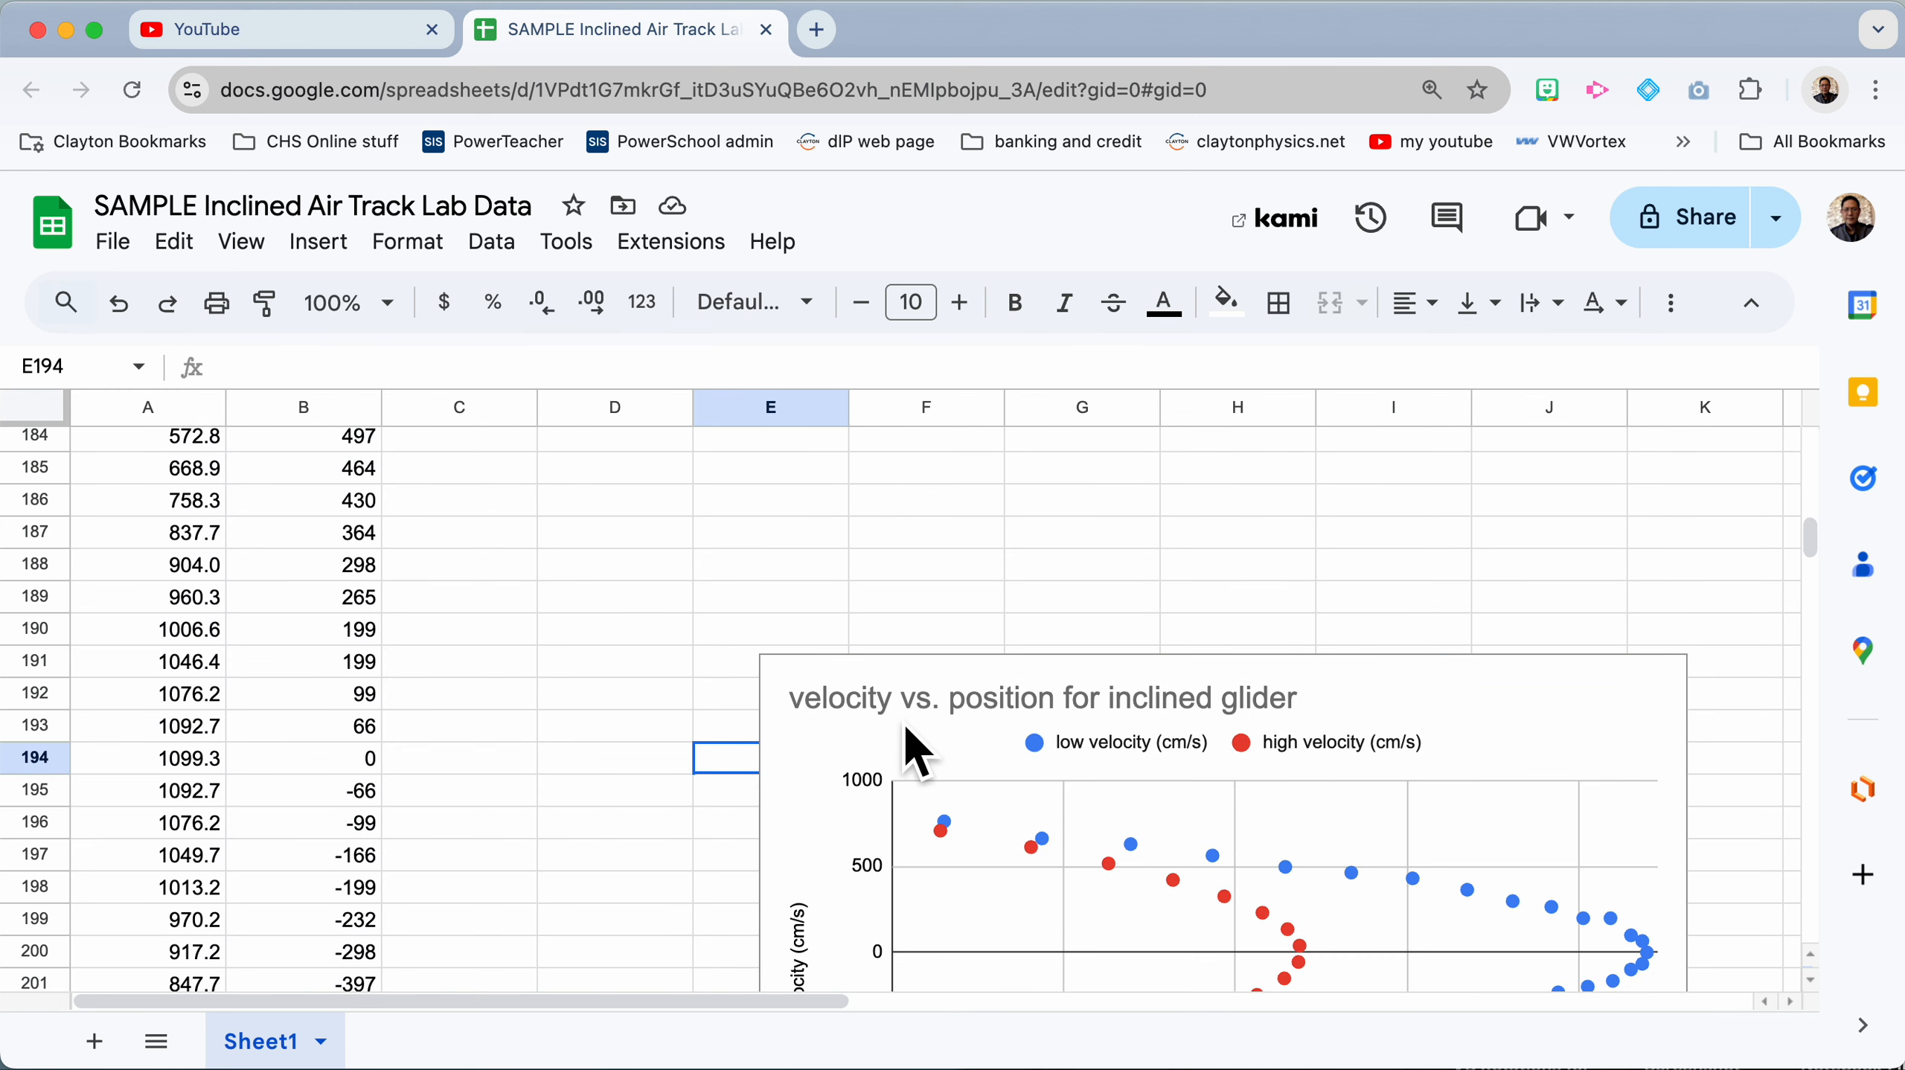
click(684, 604)
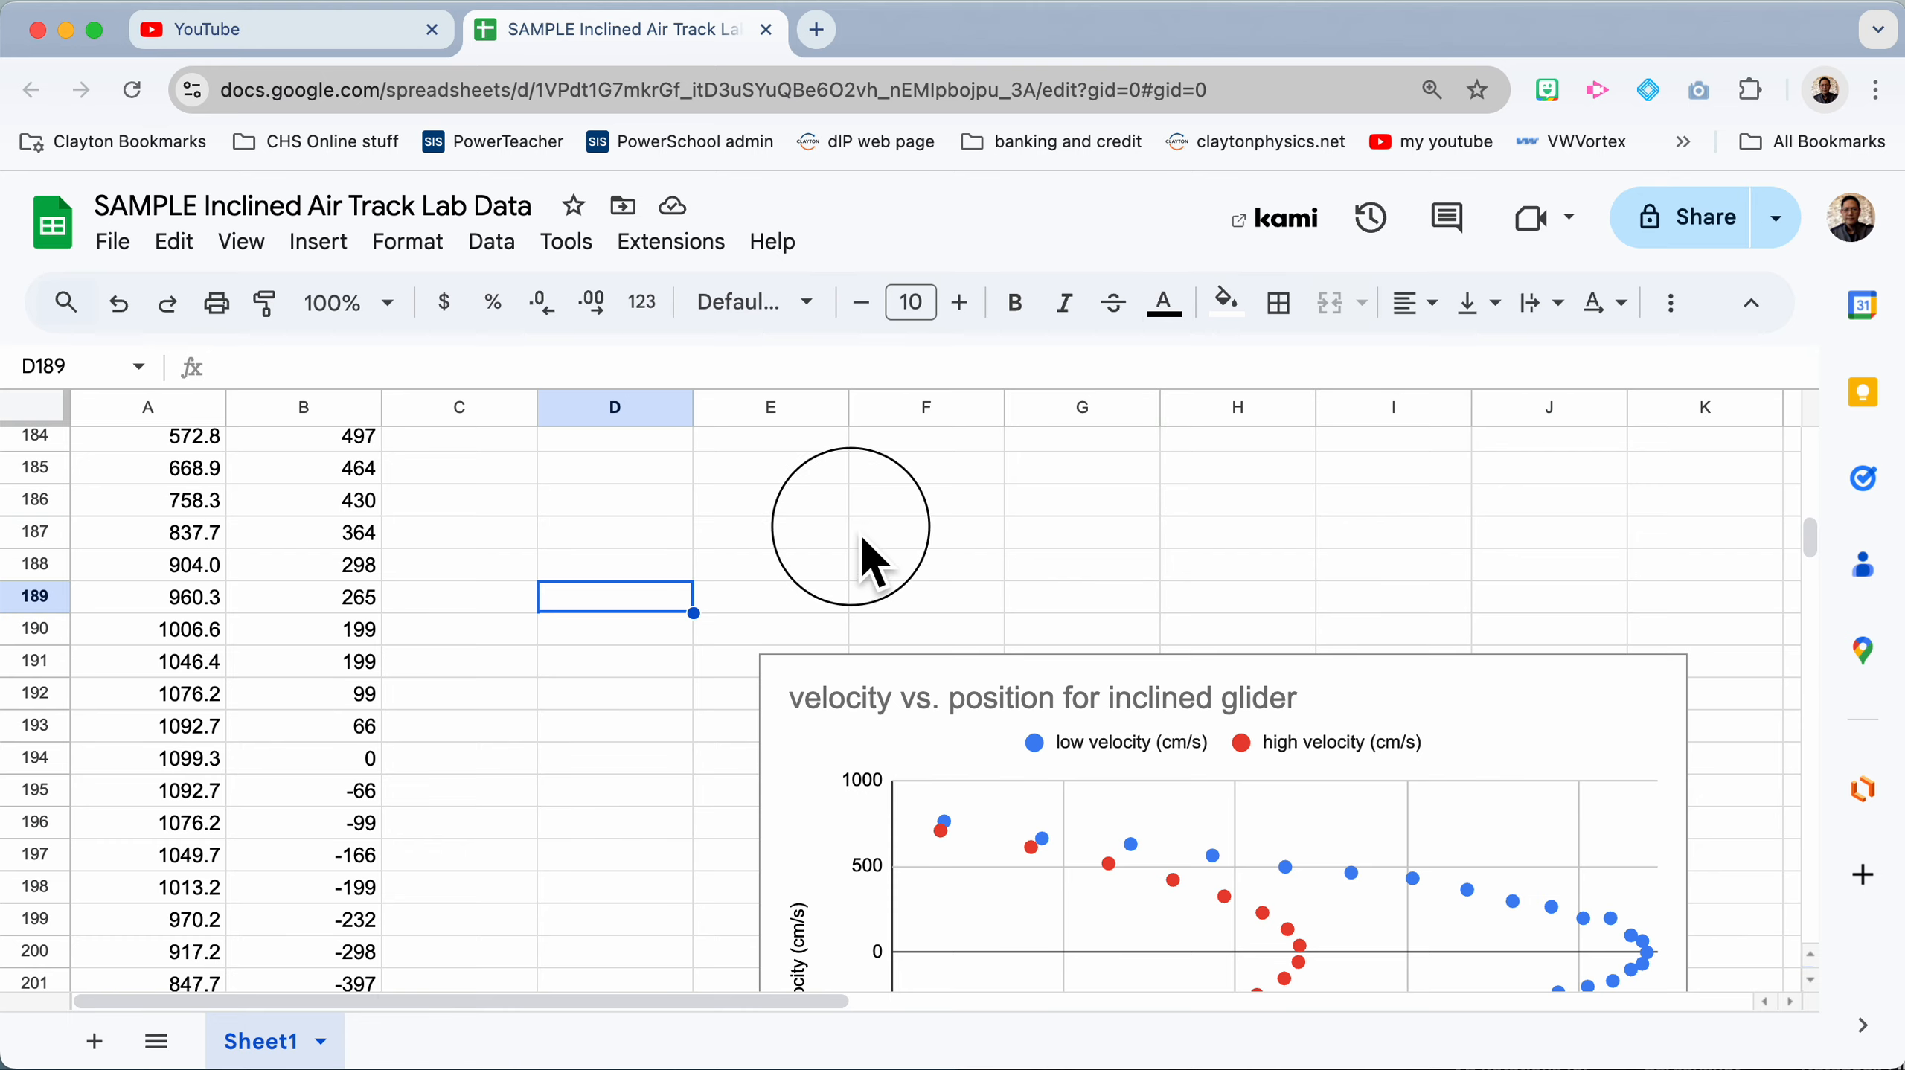
Step: Examine the velocity vs. position chart together with the low and high velocity values in the table beside it
click(718, 697)
scroll(825, 720, down, 3)
click(873, 719)
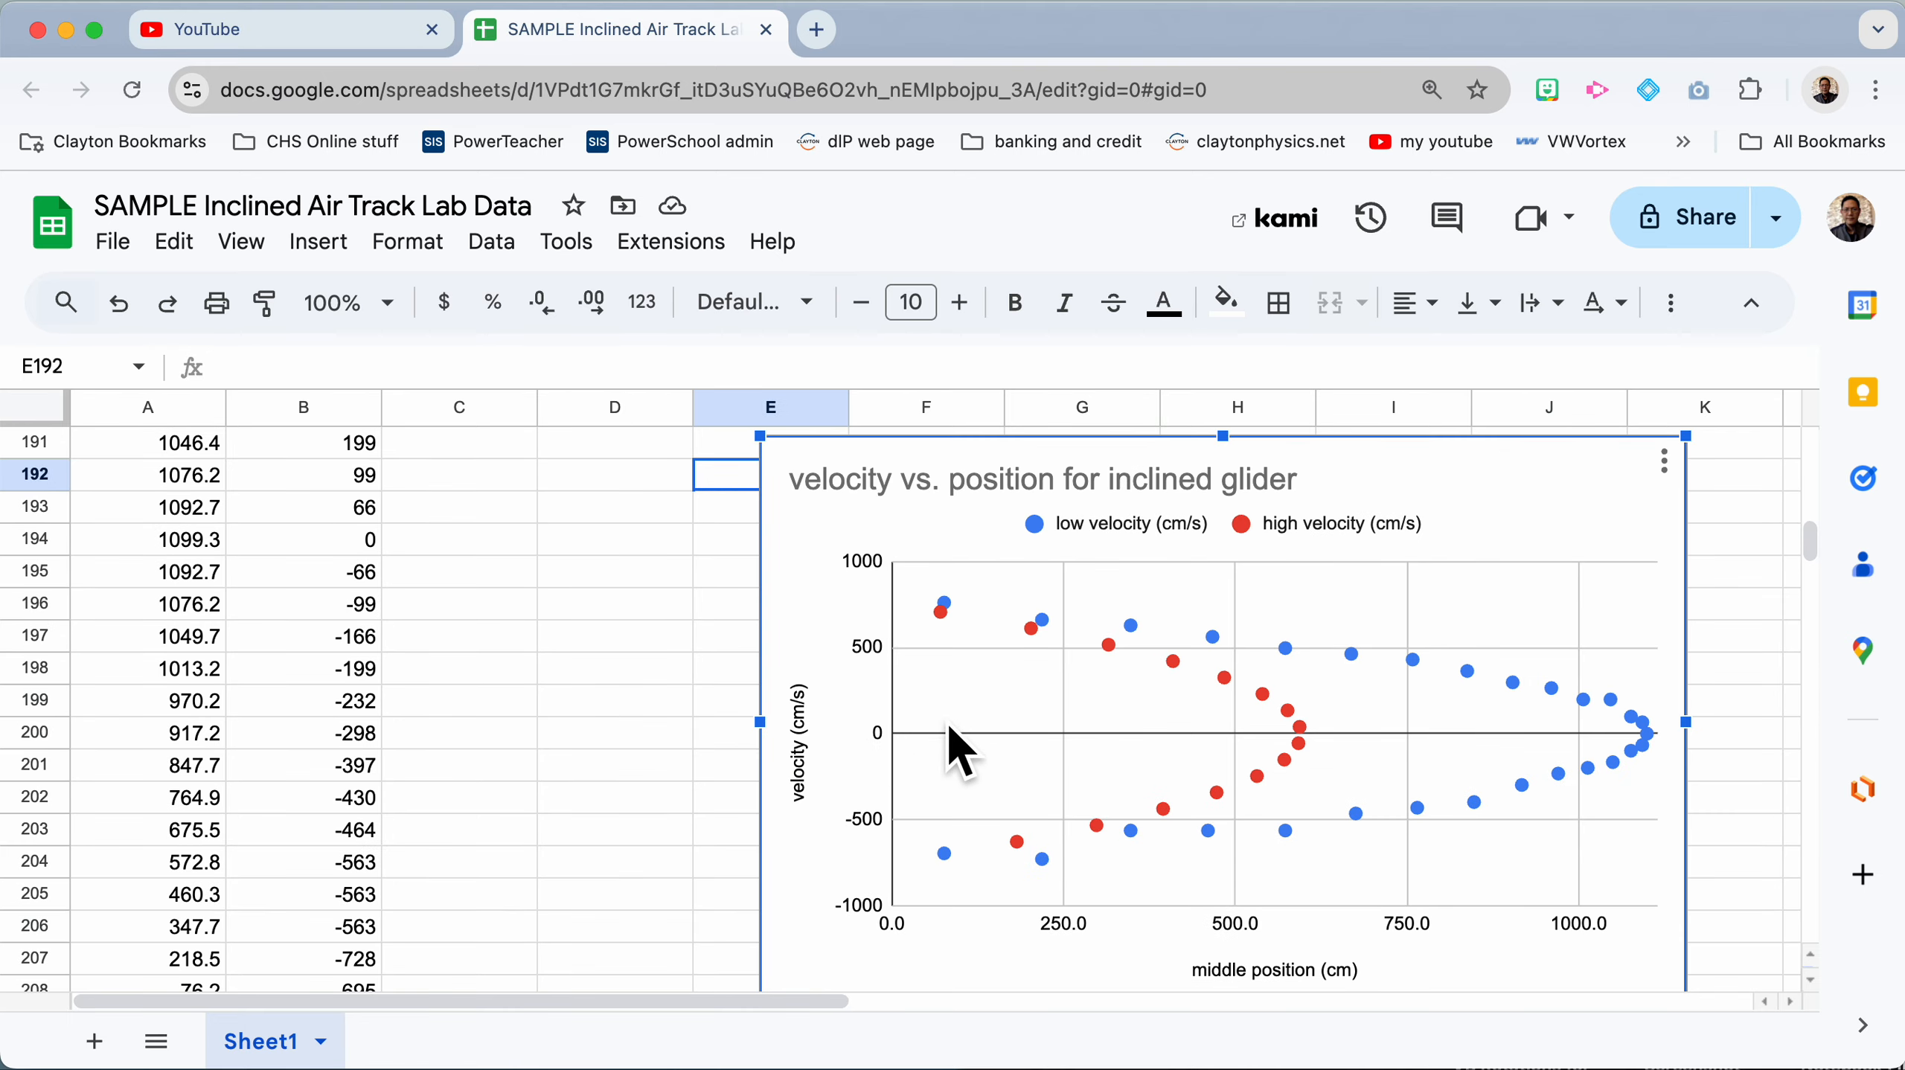
scroll(672, 644, up, 10)
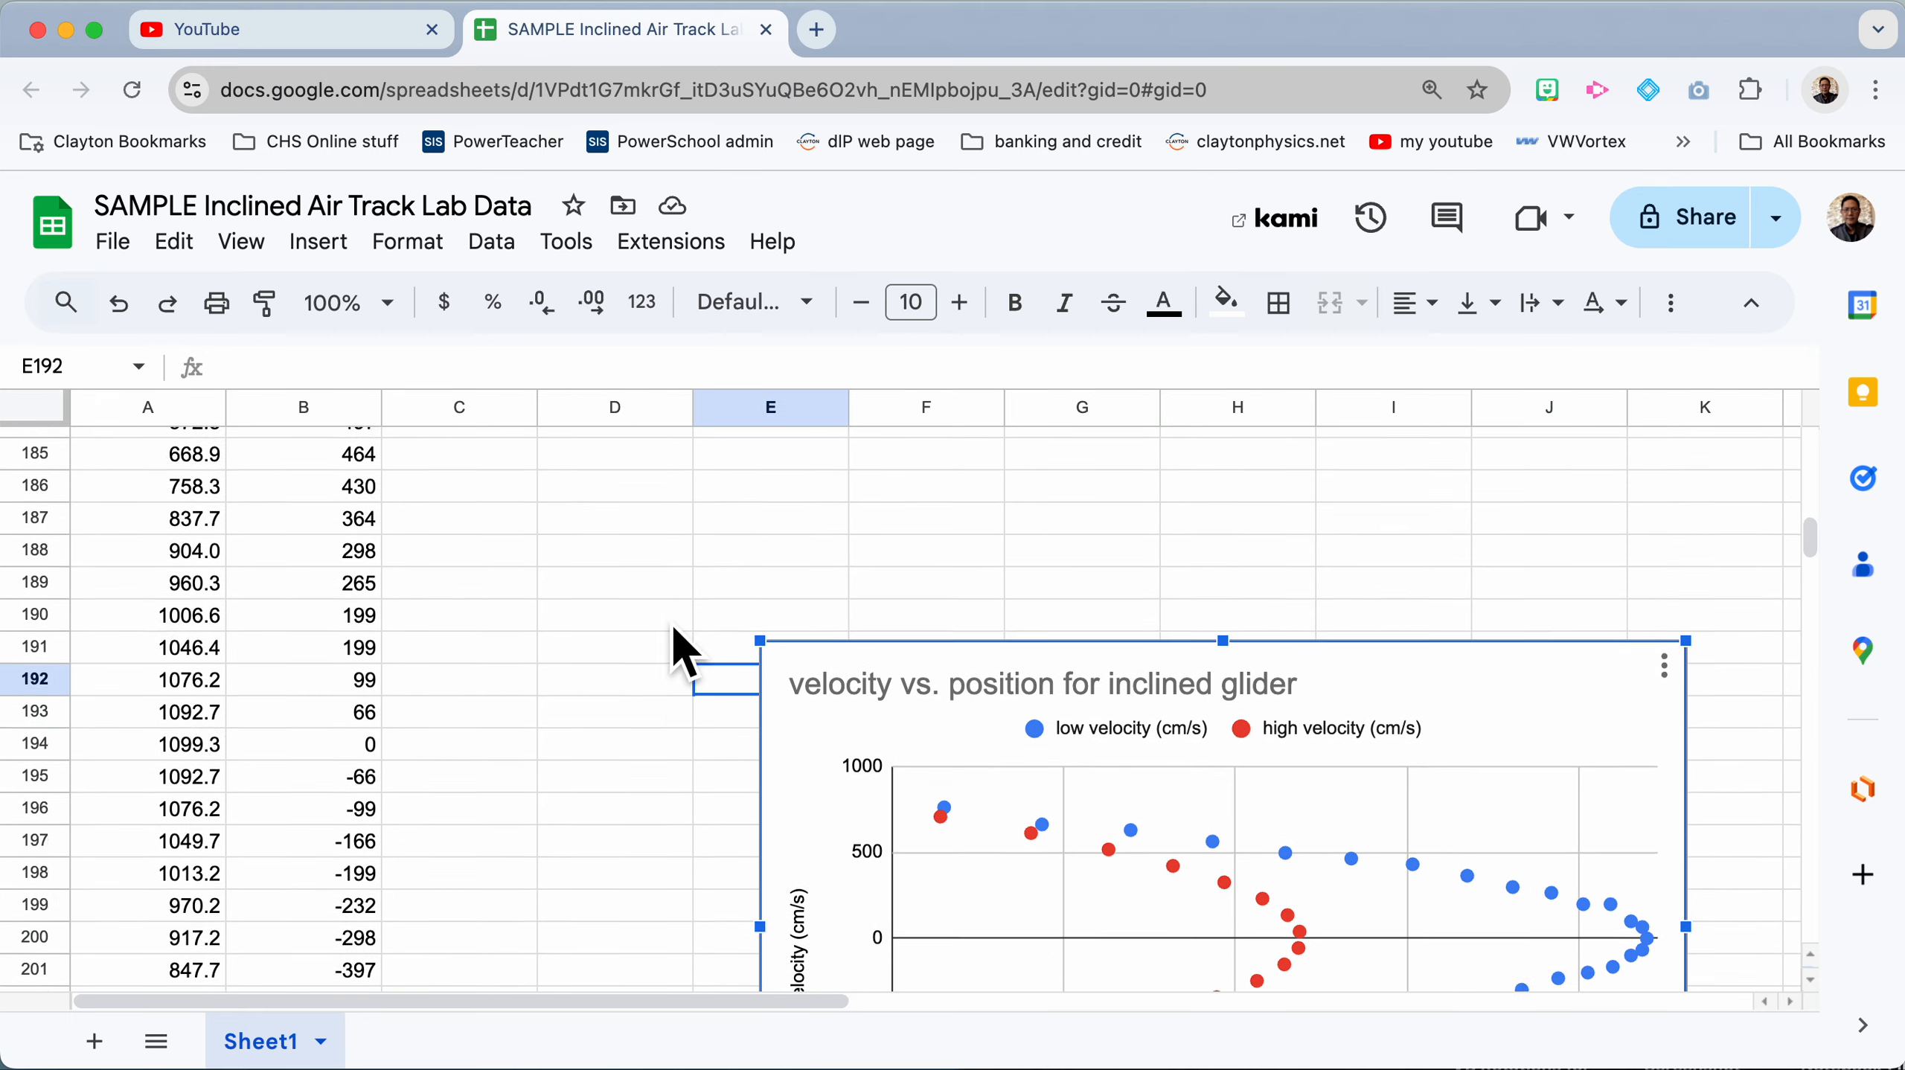
scroll(671, 624, down, 15)
scroll(672, 624, up, 5)
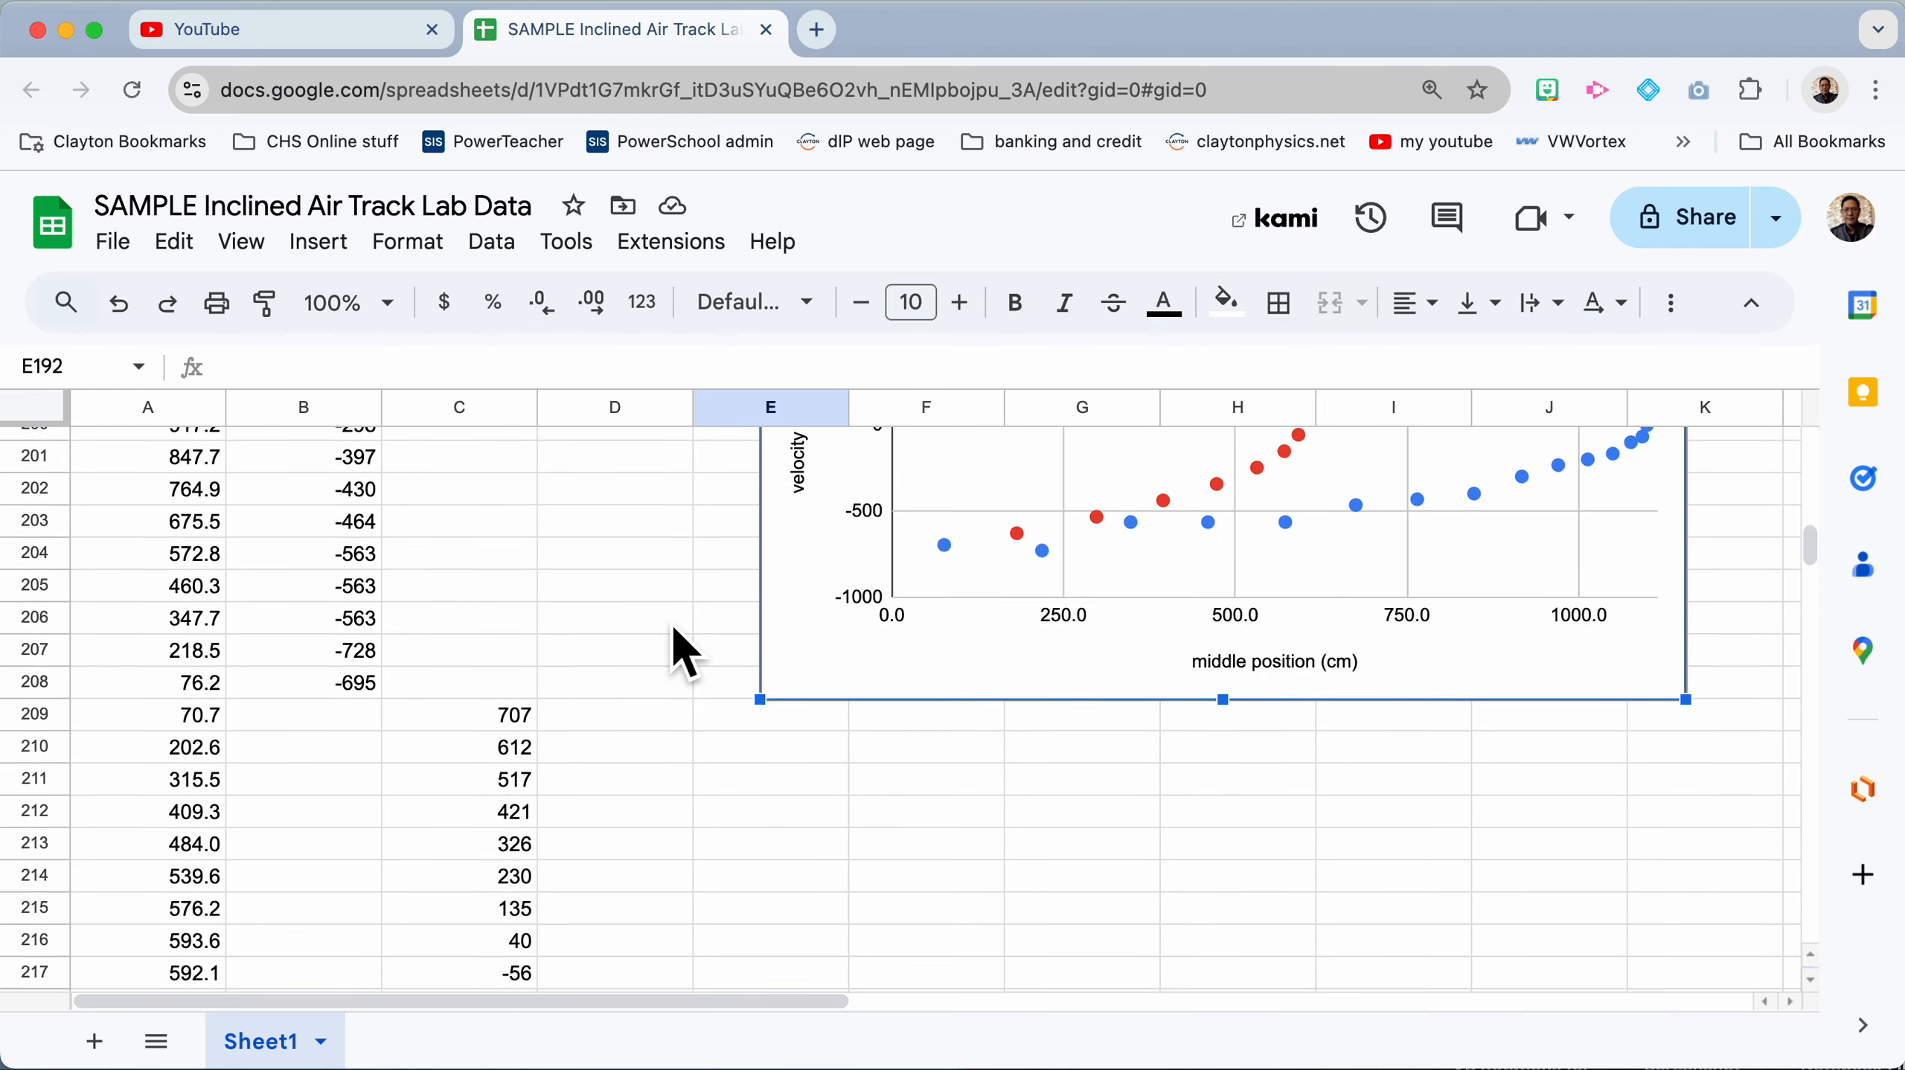
scroll(682, 648, up, 1)
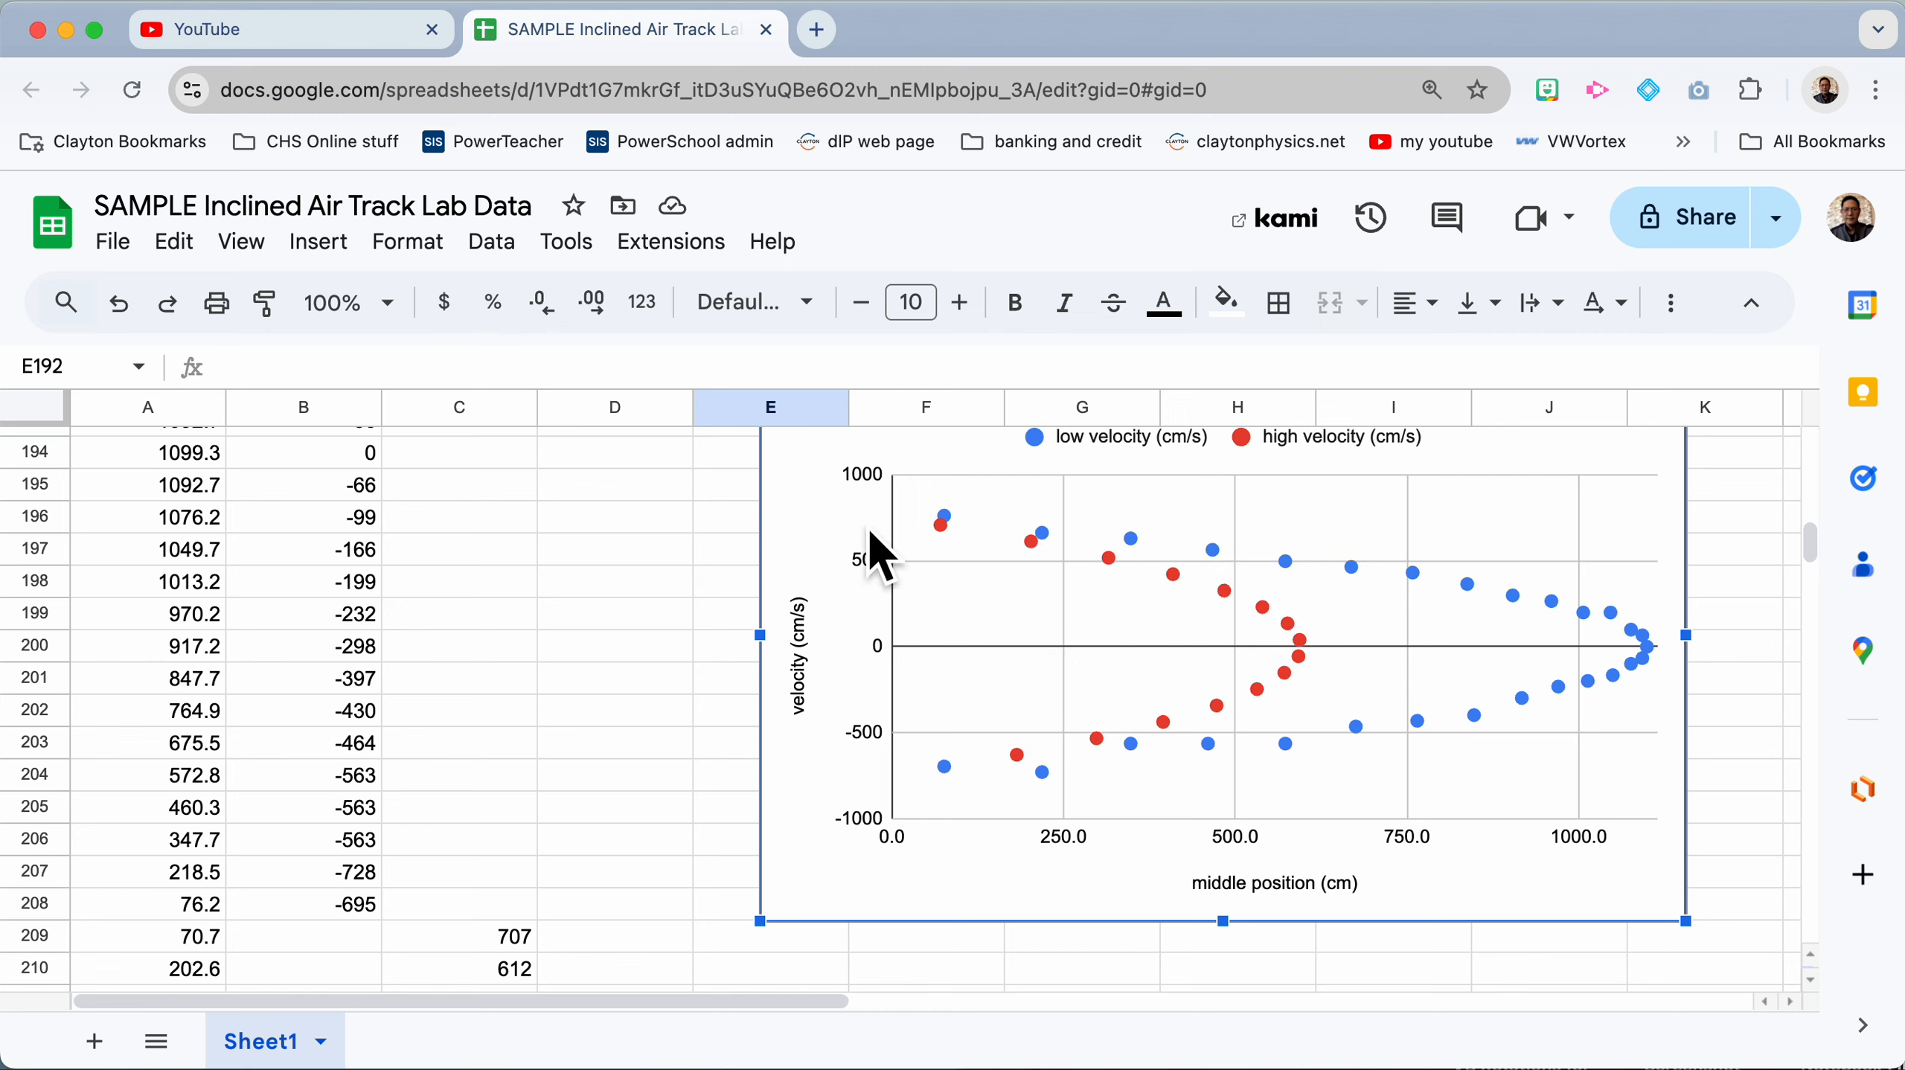
Step: Insert one column to the right of the low incline's middle position column J
scroll(868, 780, up, 20)
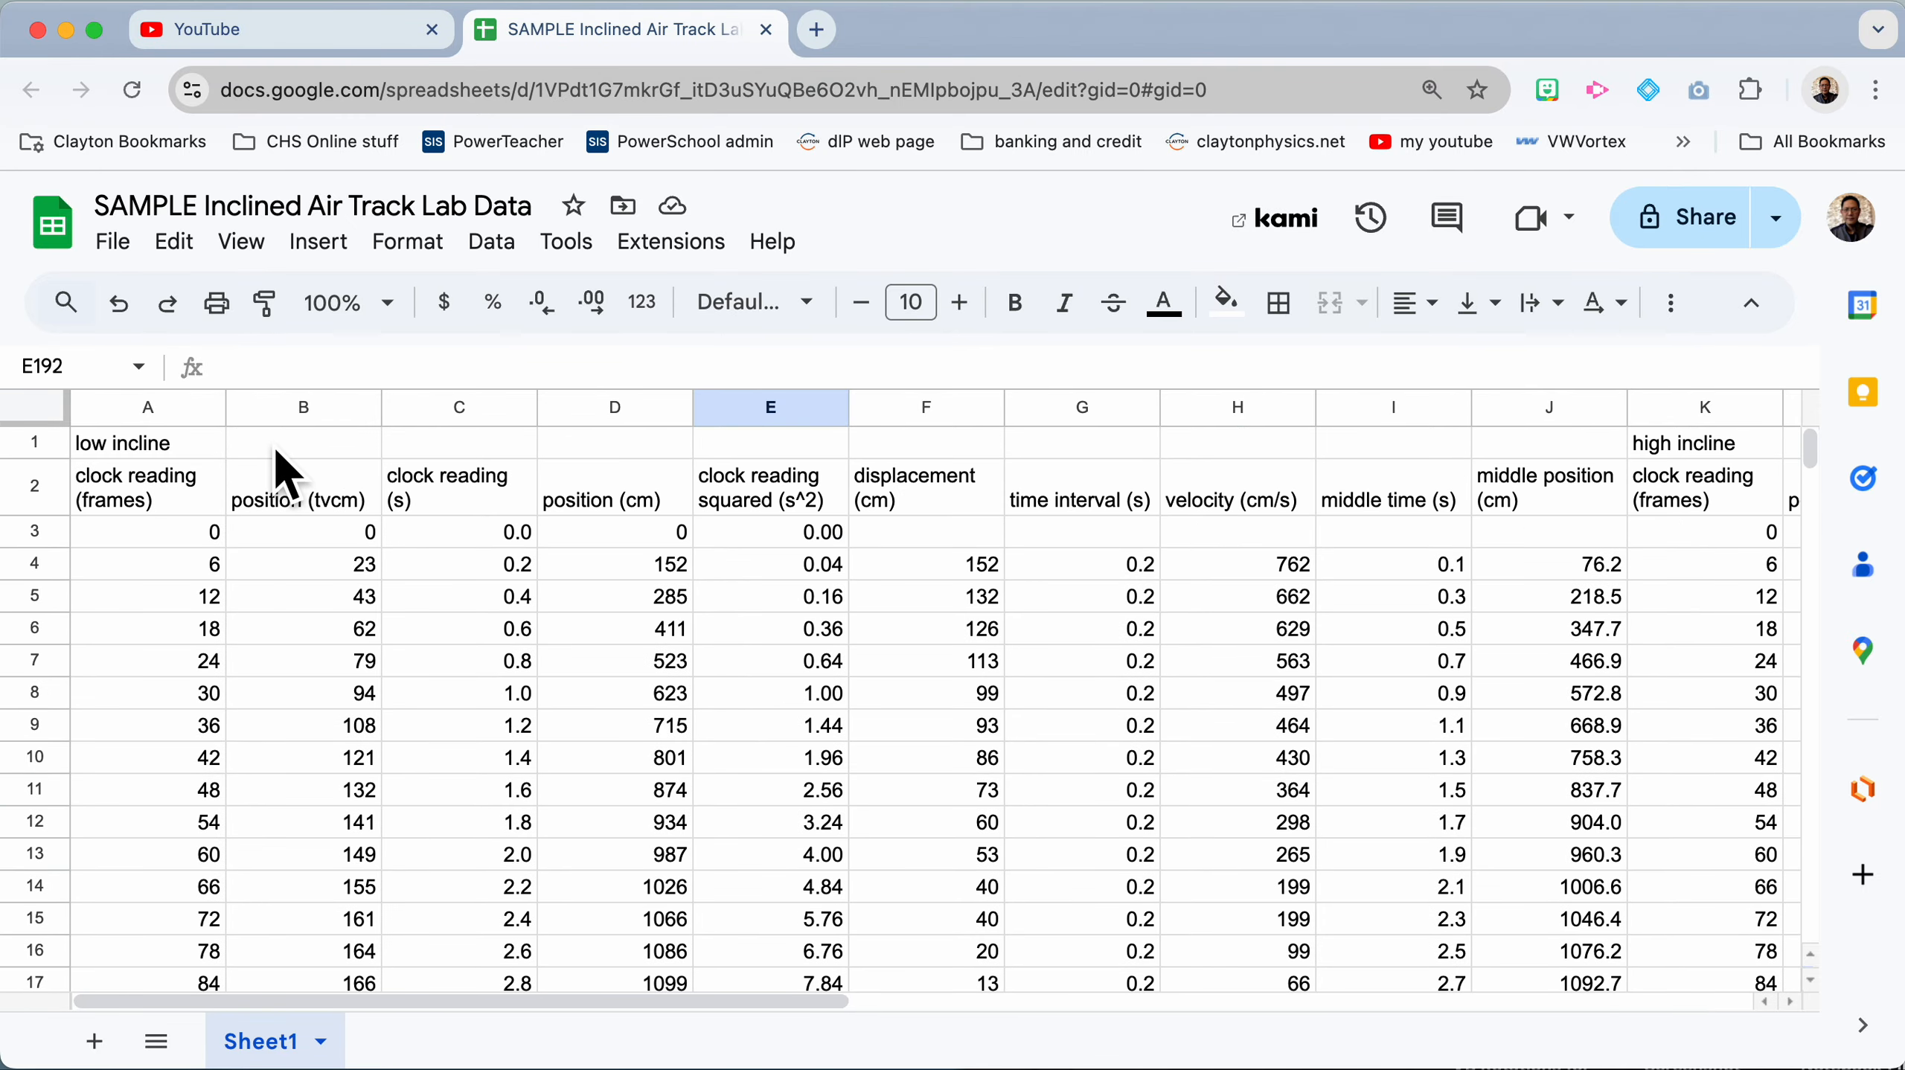
scroll(871, 516, right, 2)
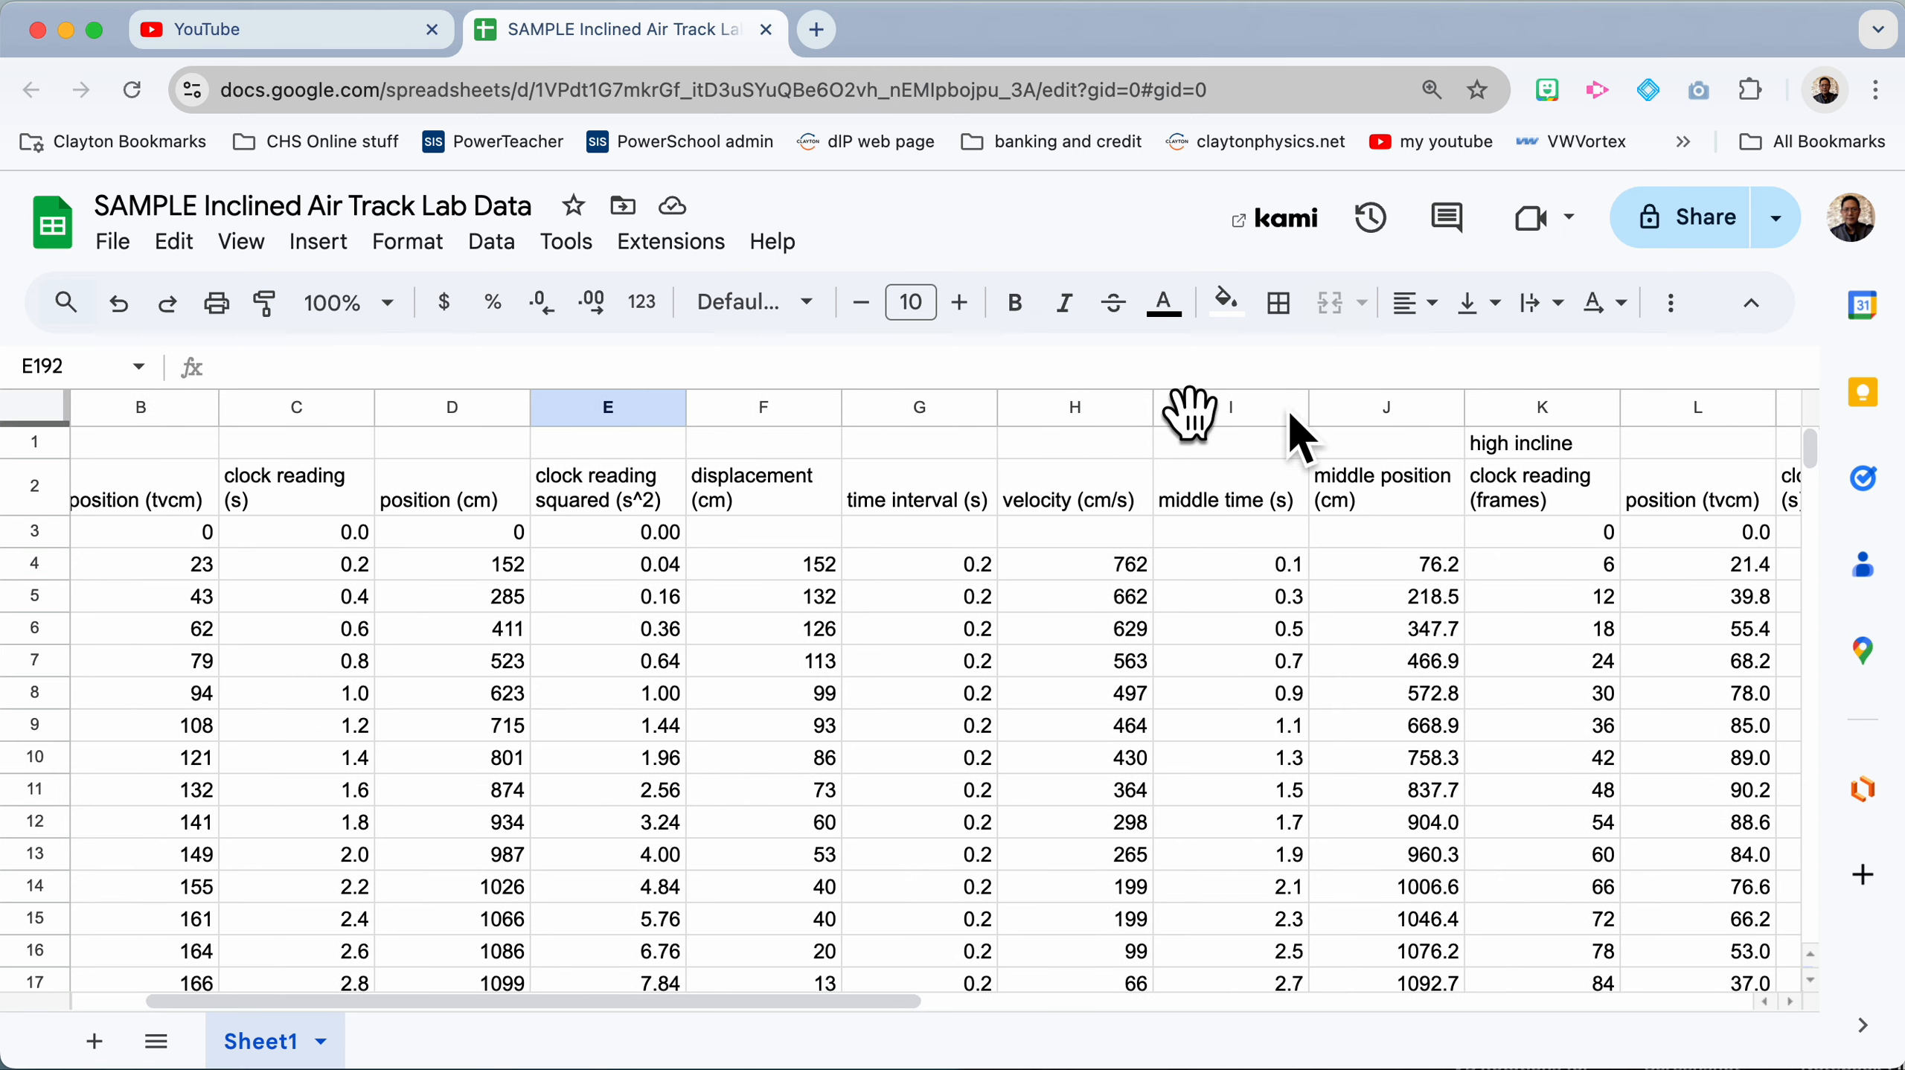
scroll(1435, 445, right, 1)
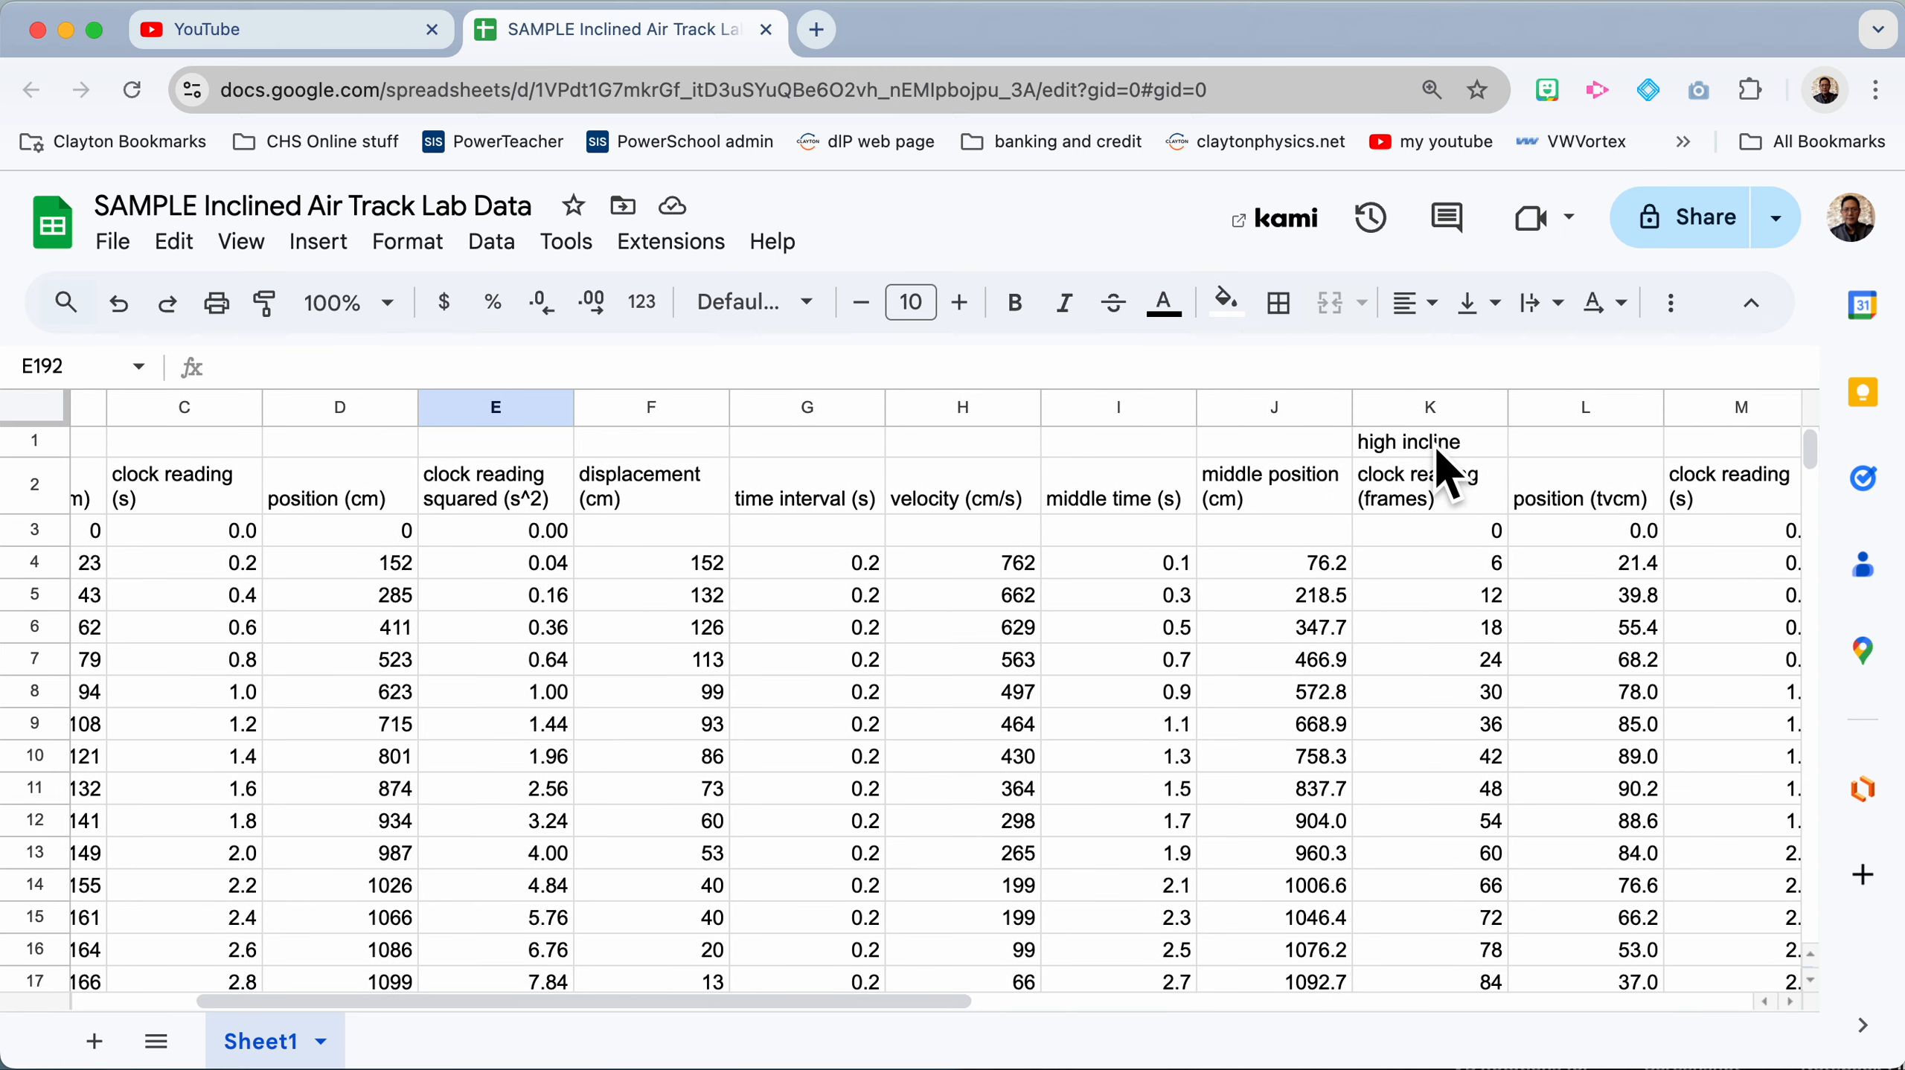
click(1296, 407)
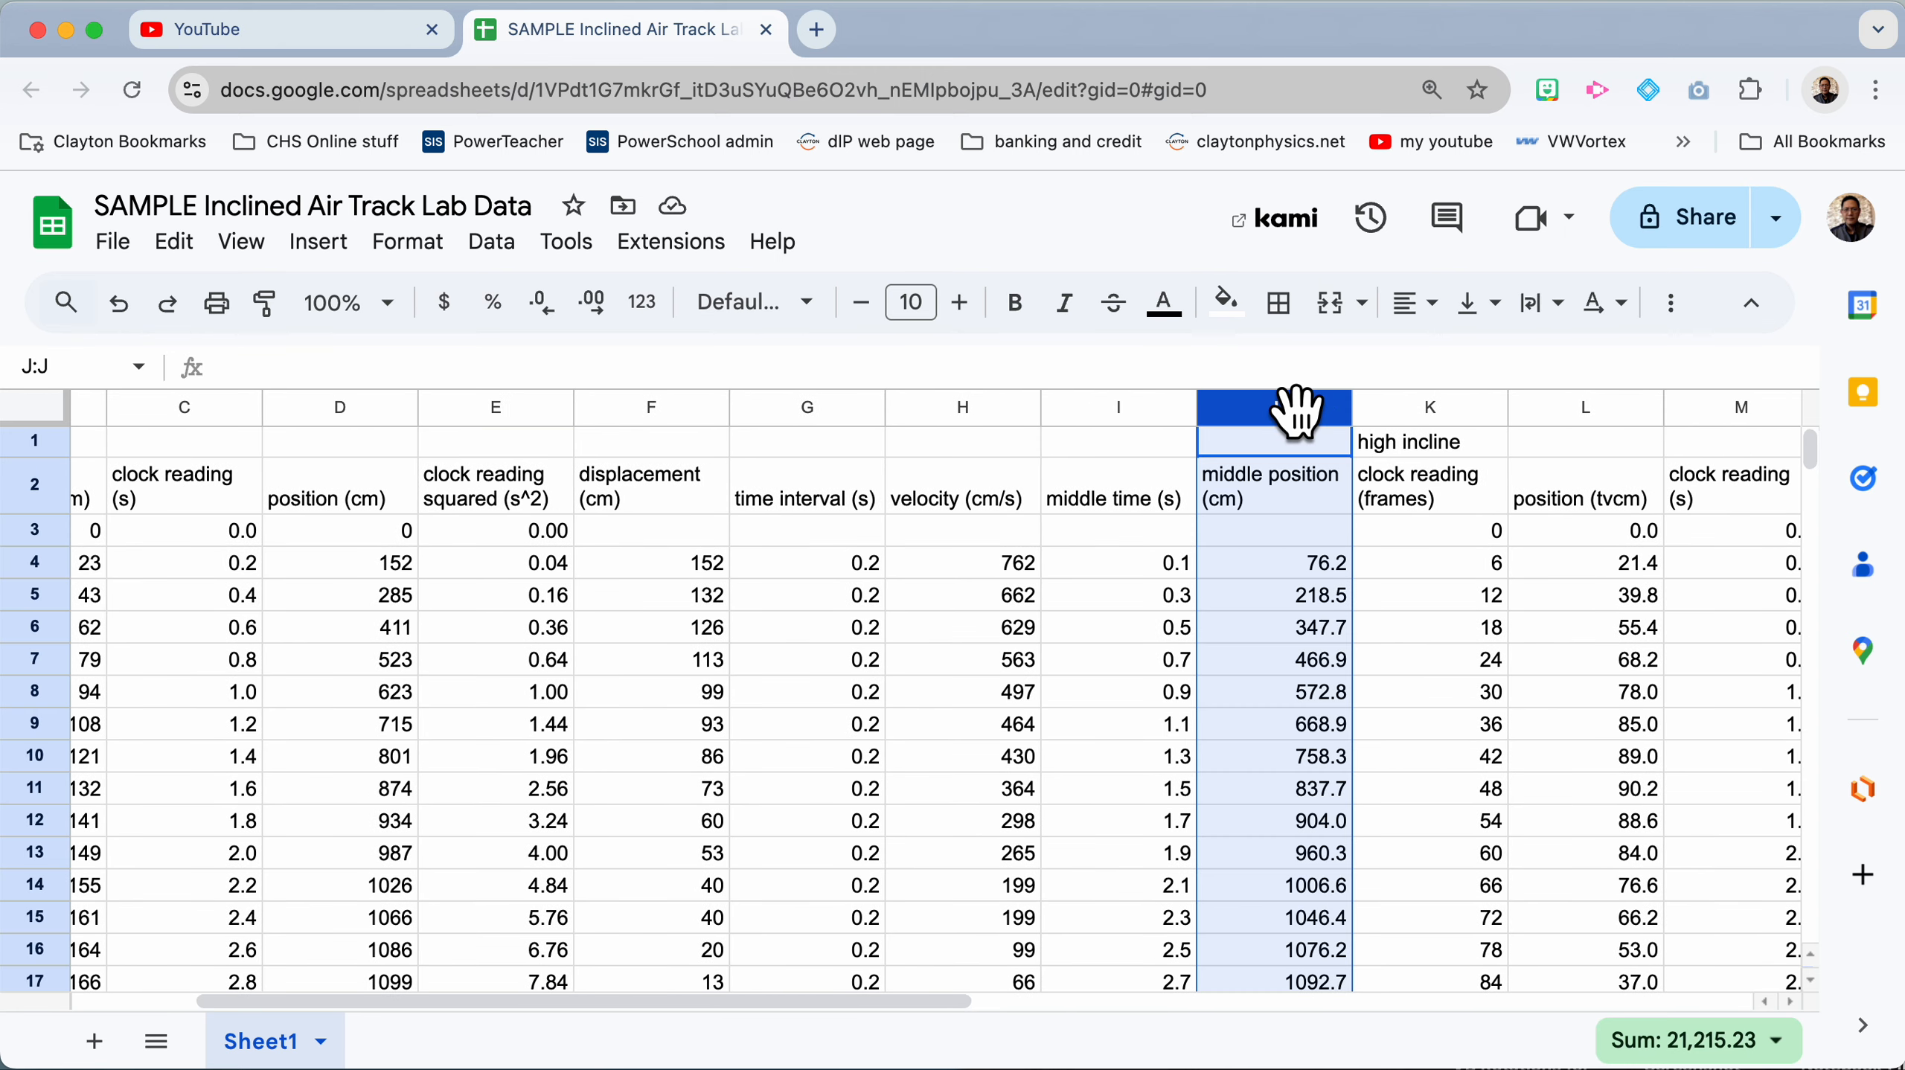
right_click(1304, 420)
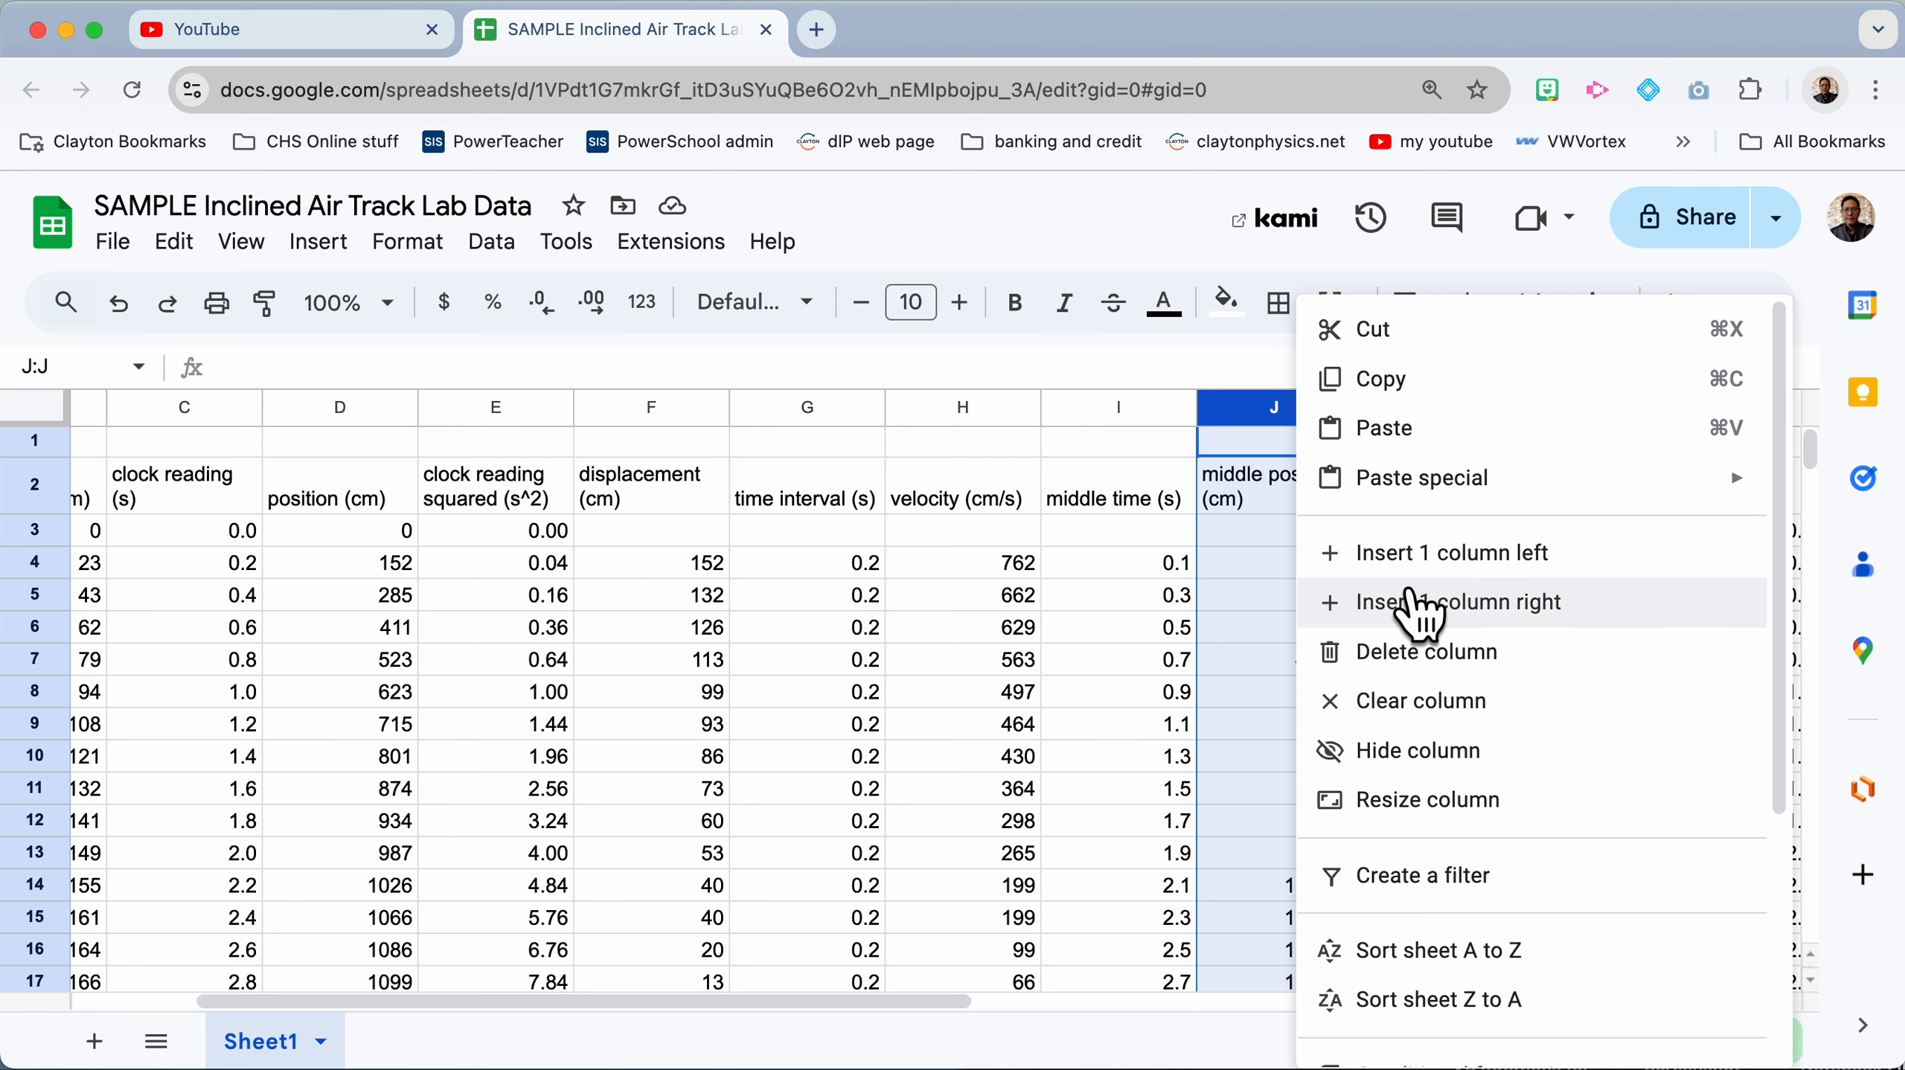
click(1419, 611)
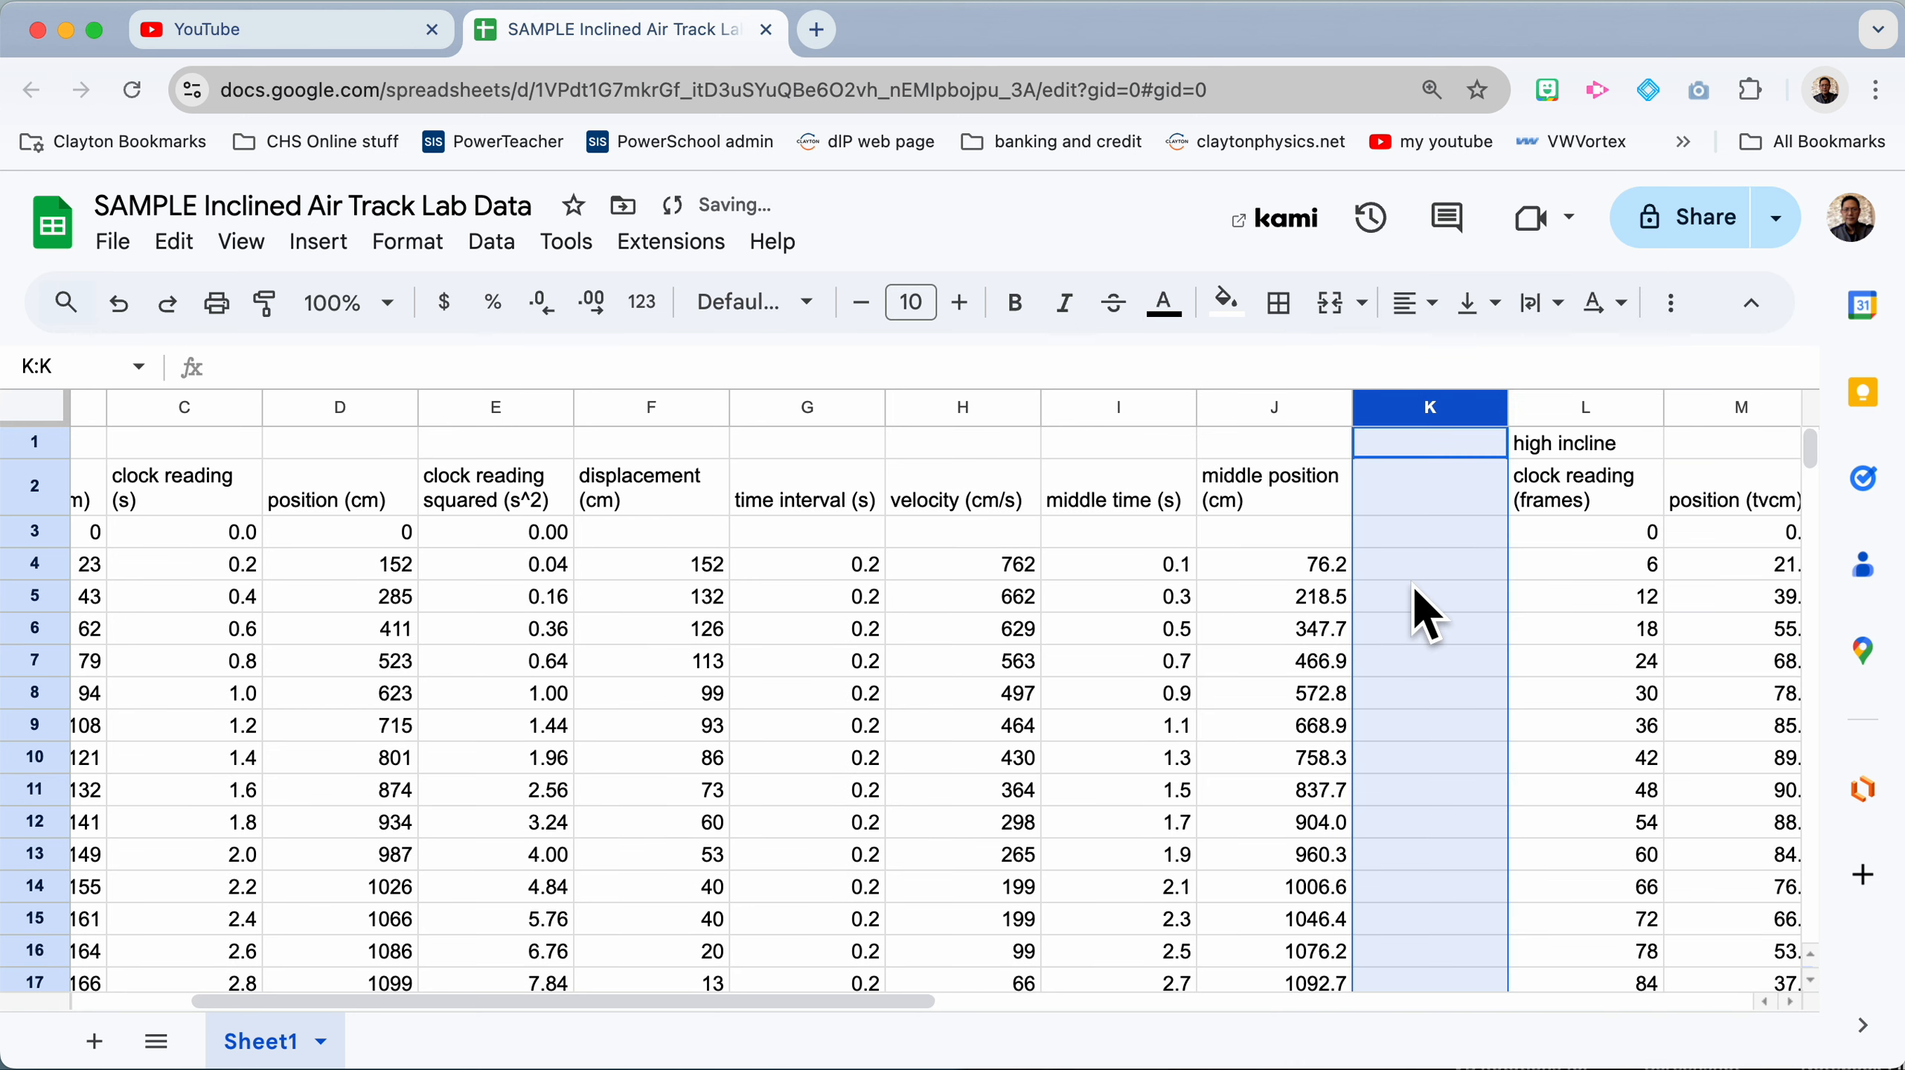
Step: Enter the header "velocity squared (cm^2/s^2)" in cell K2 of the new column
click(1417, 504)
text(velocity squared (cm^2/s)
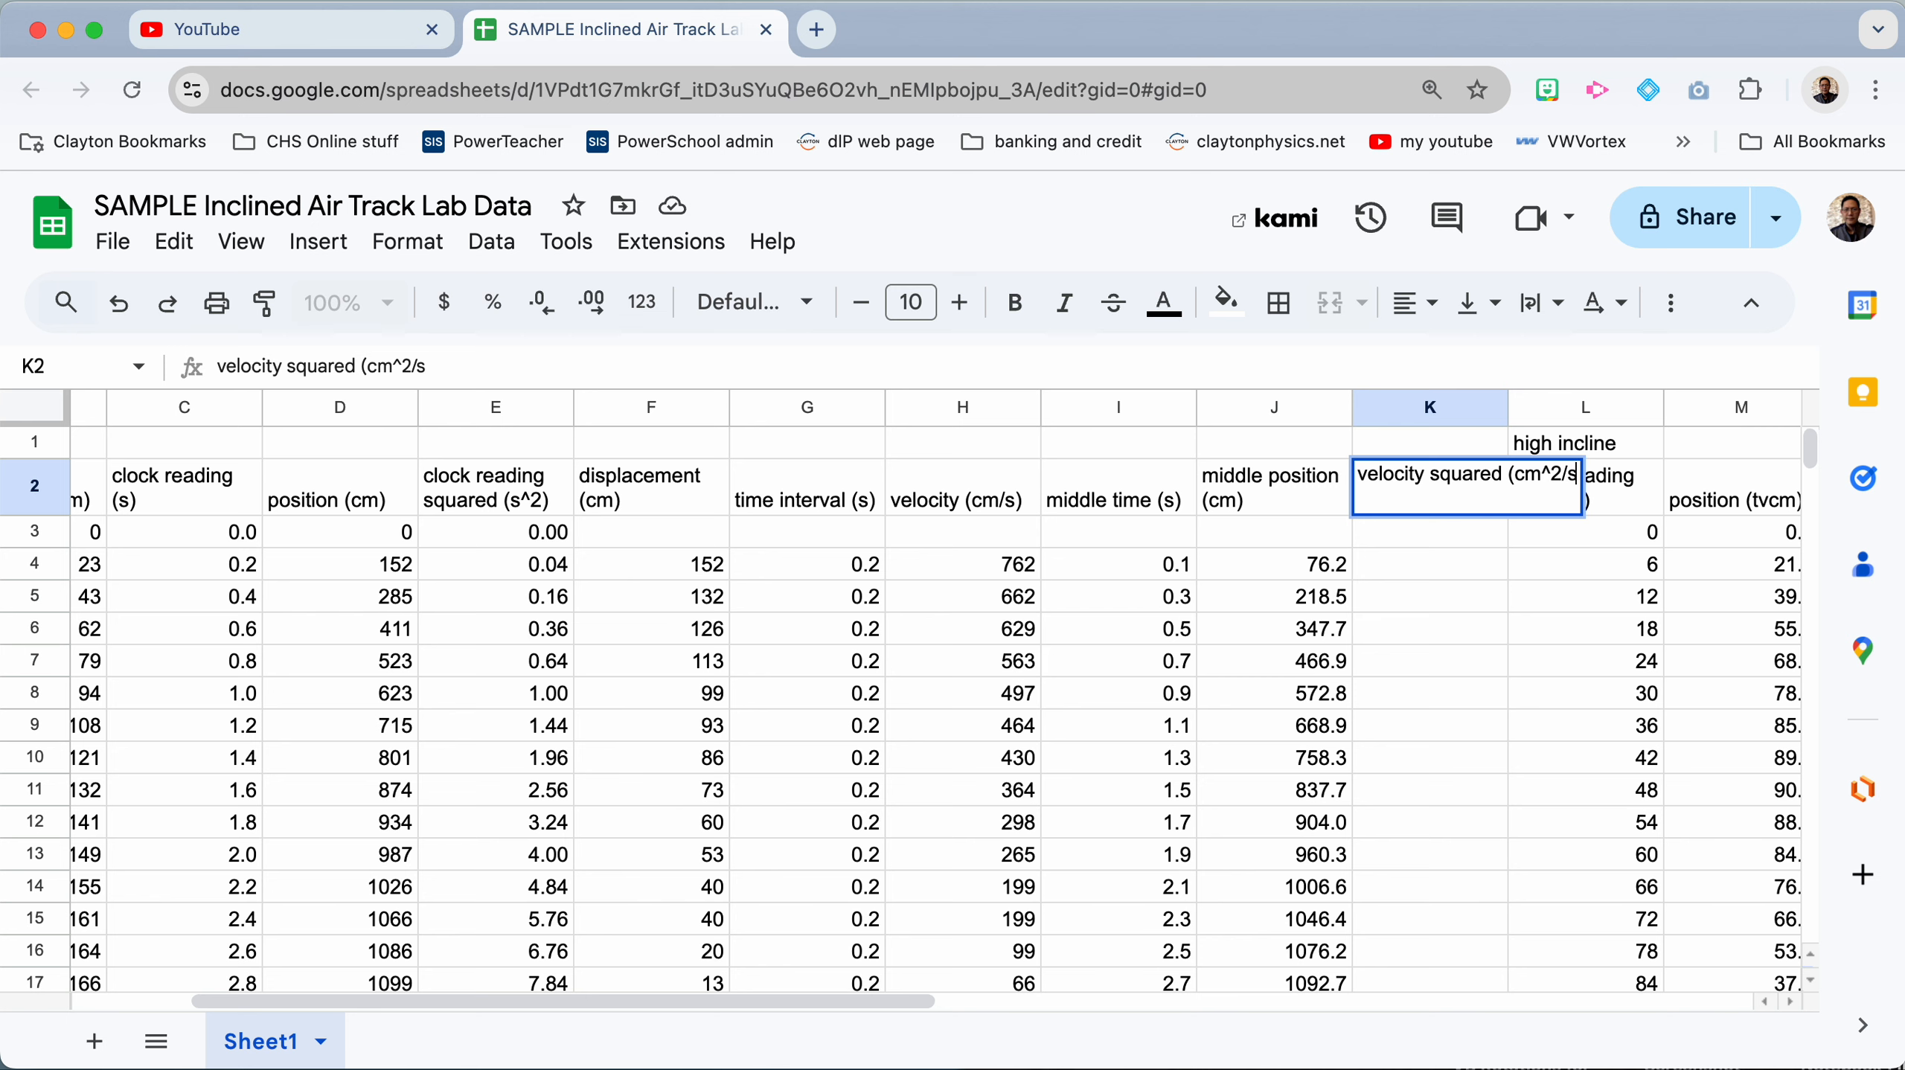
text())
key(Return)
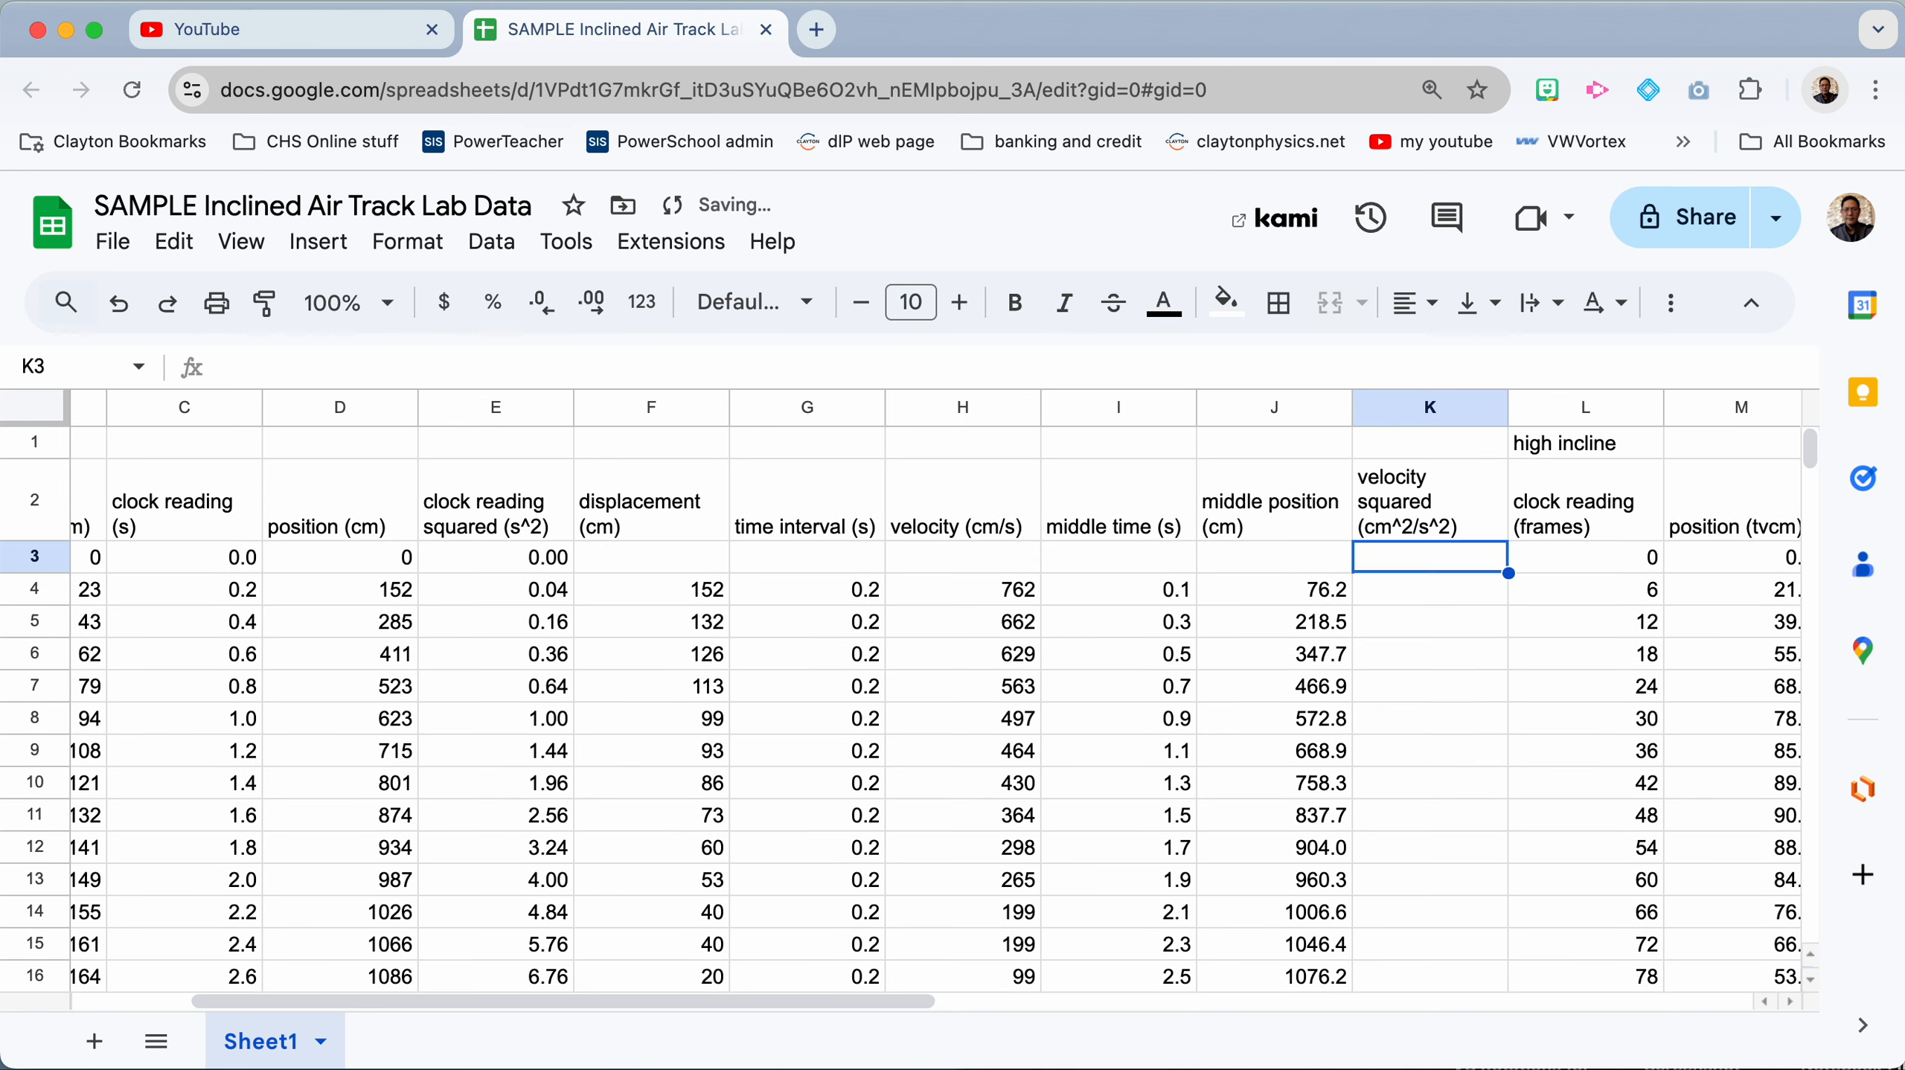
Step: Square the first low incline velocity in cell K4 with the formula =H4^2
key(Down)
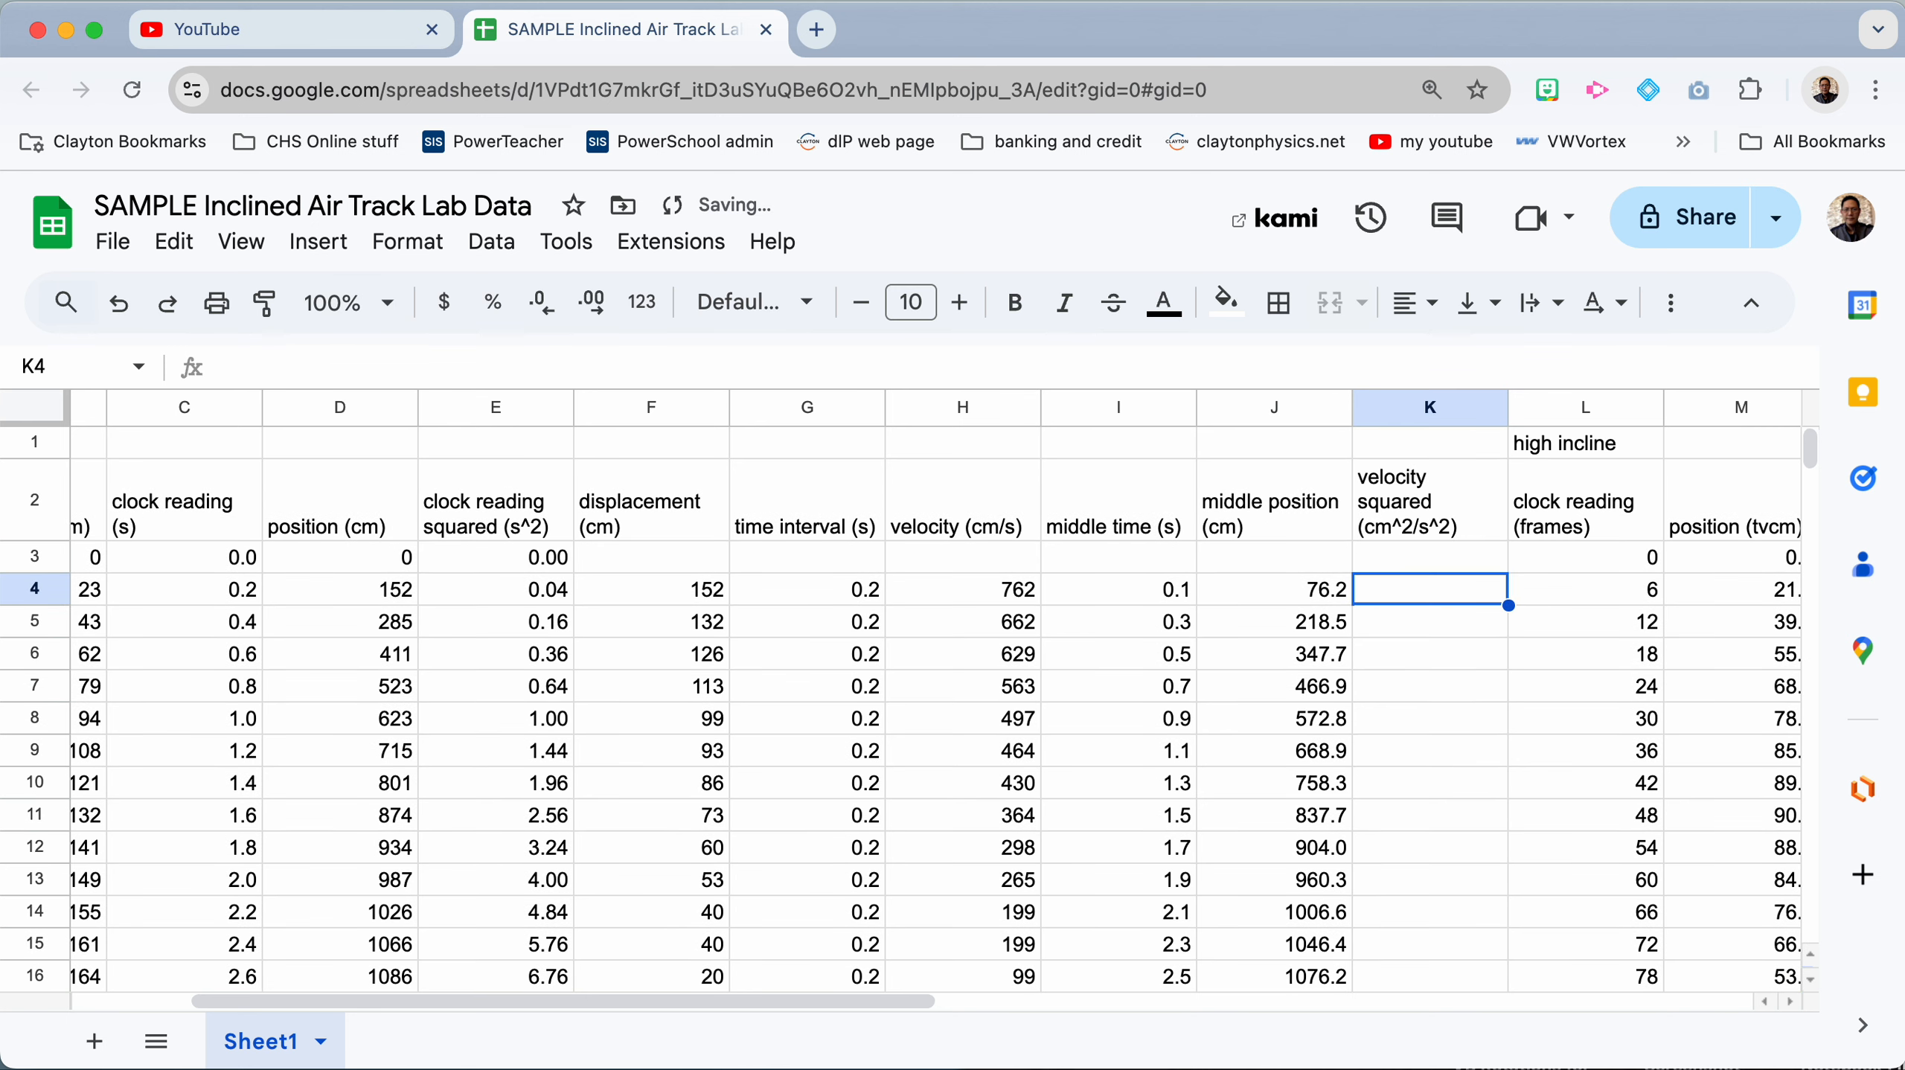
text(=)
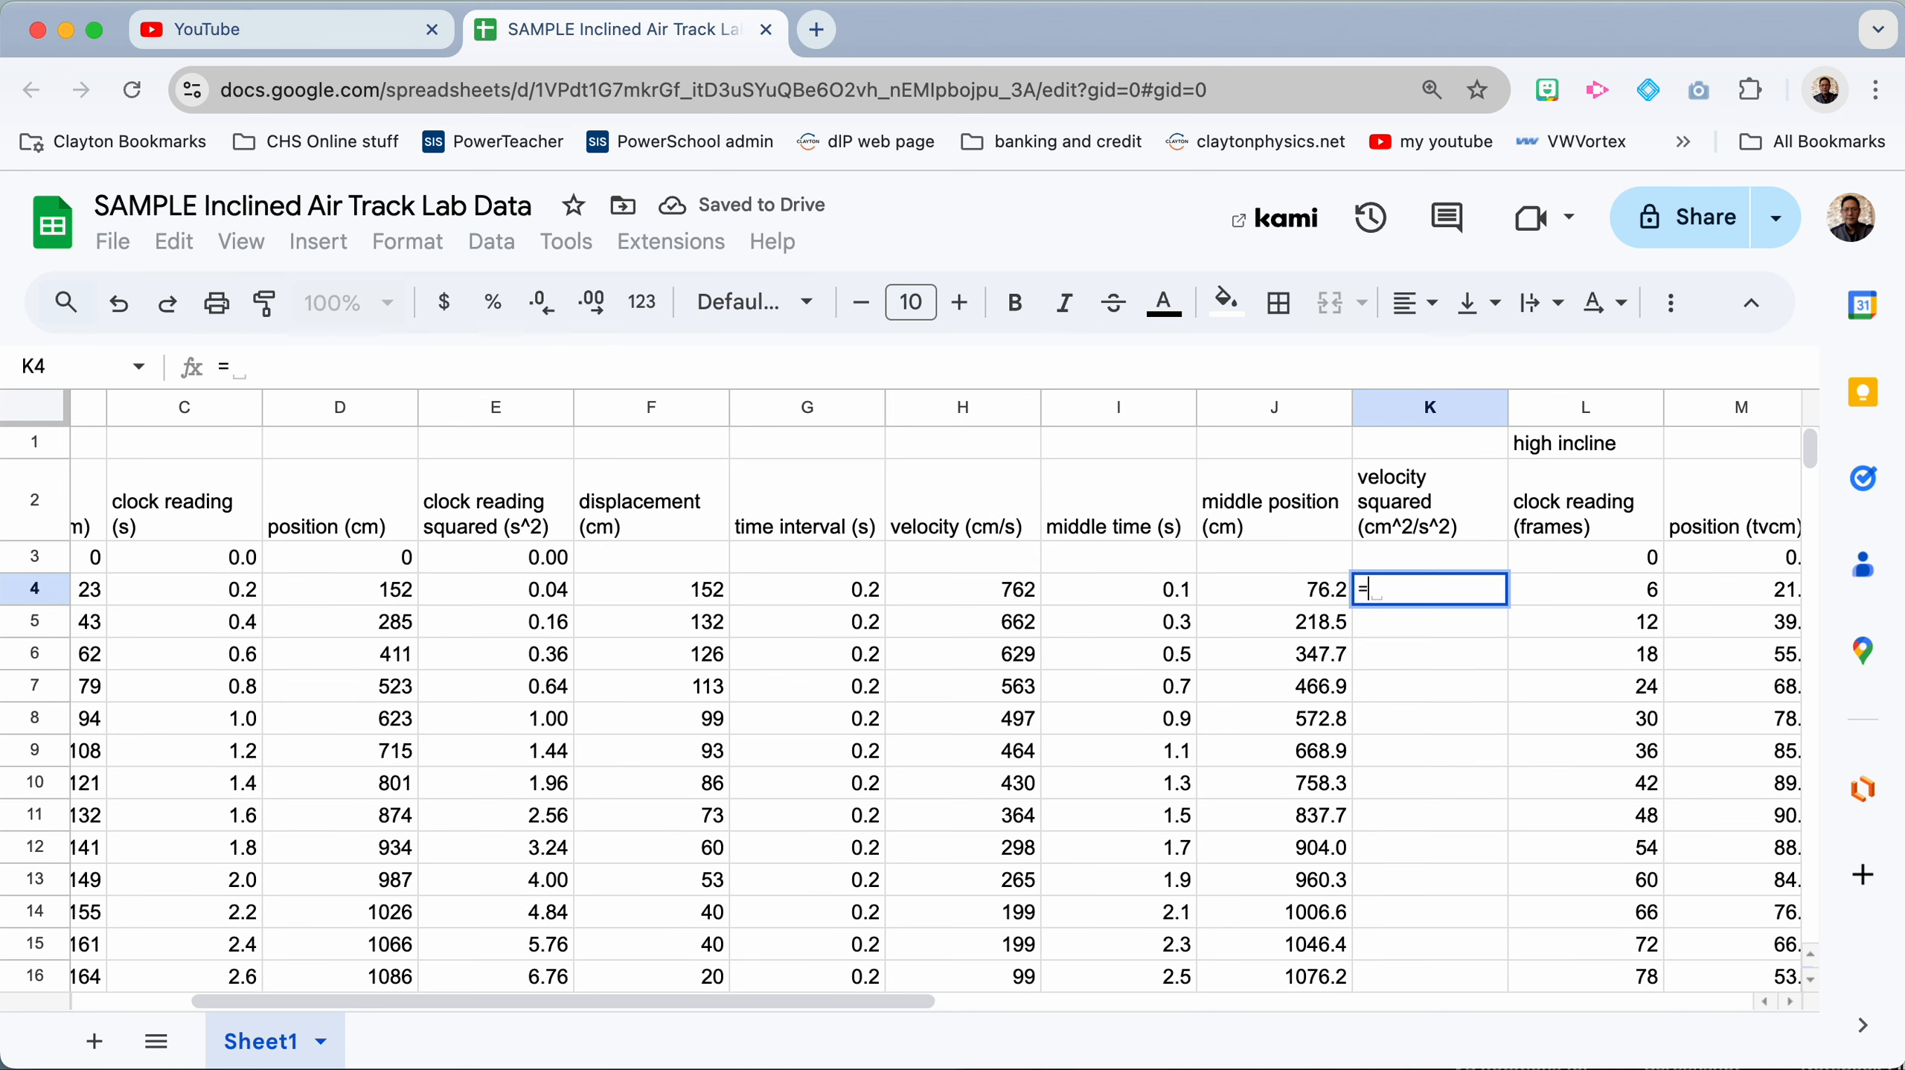
click(974, 596)
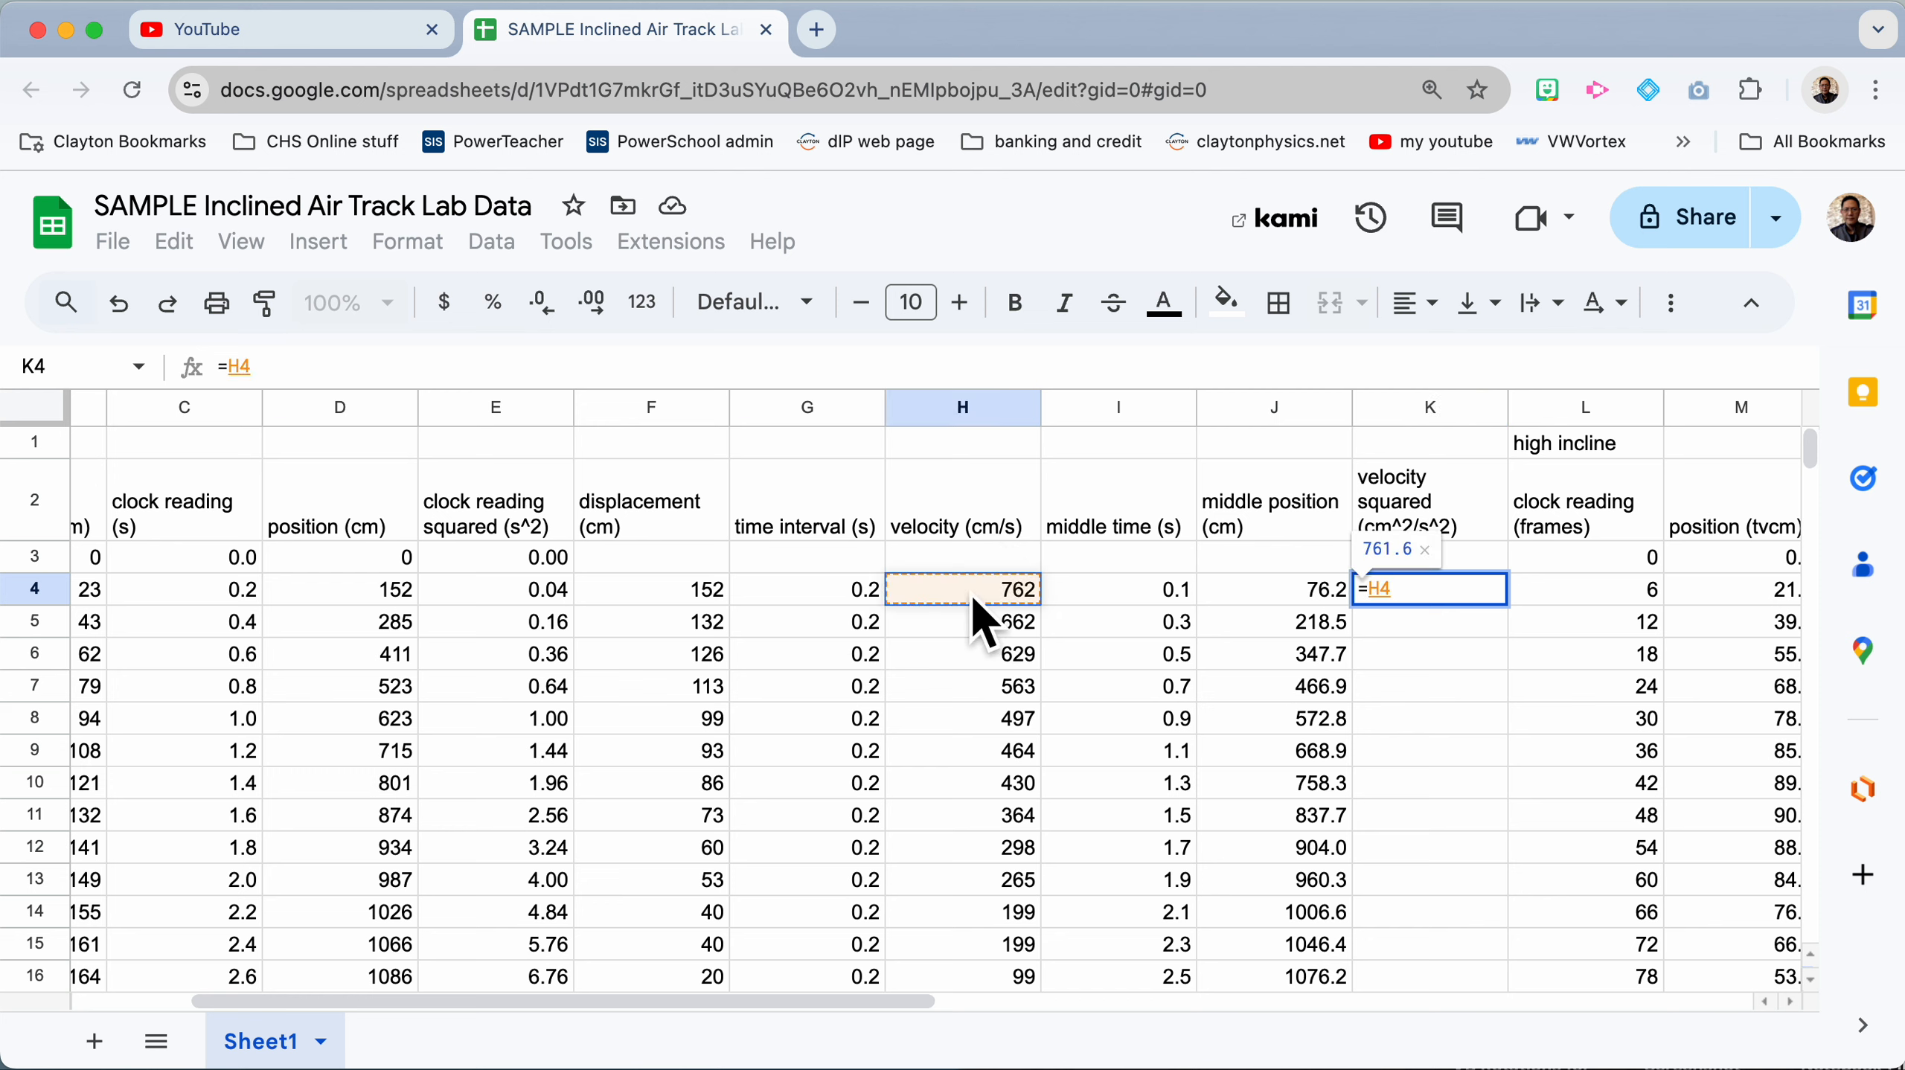
text(^)
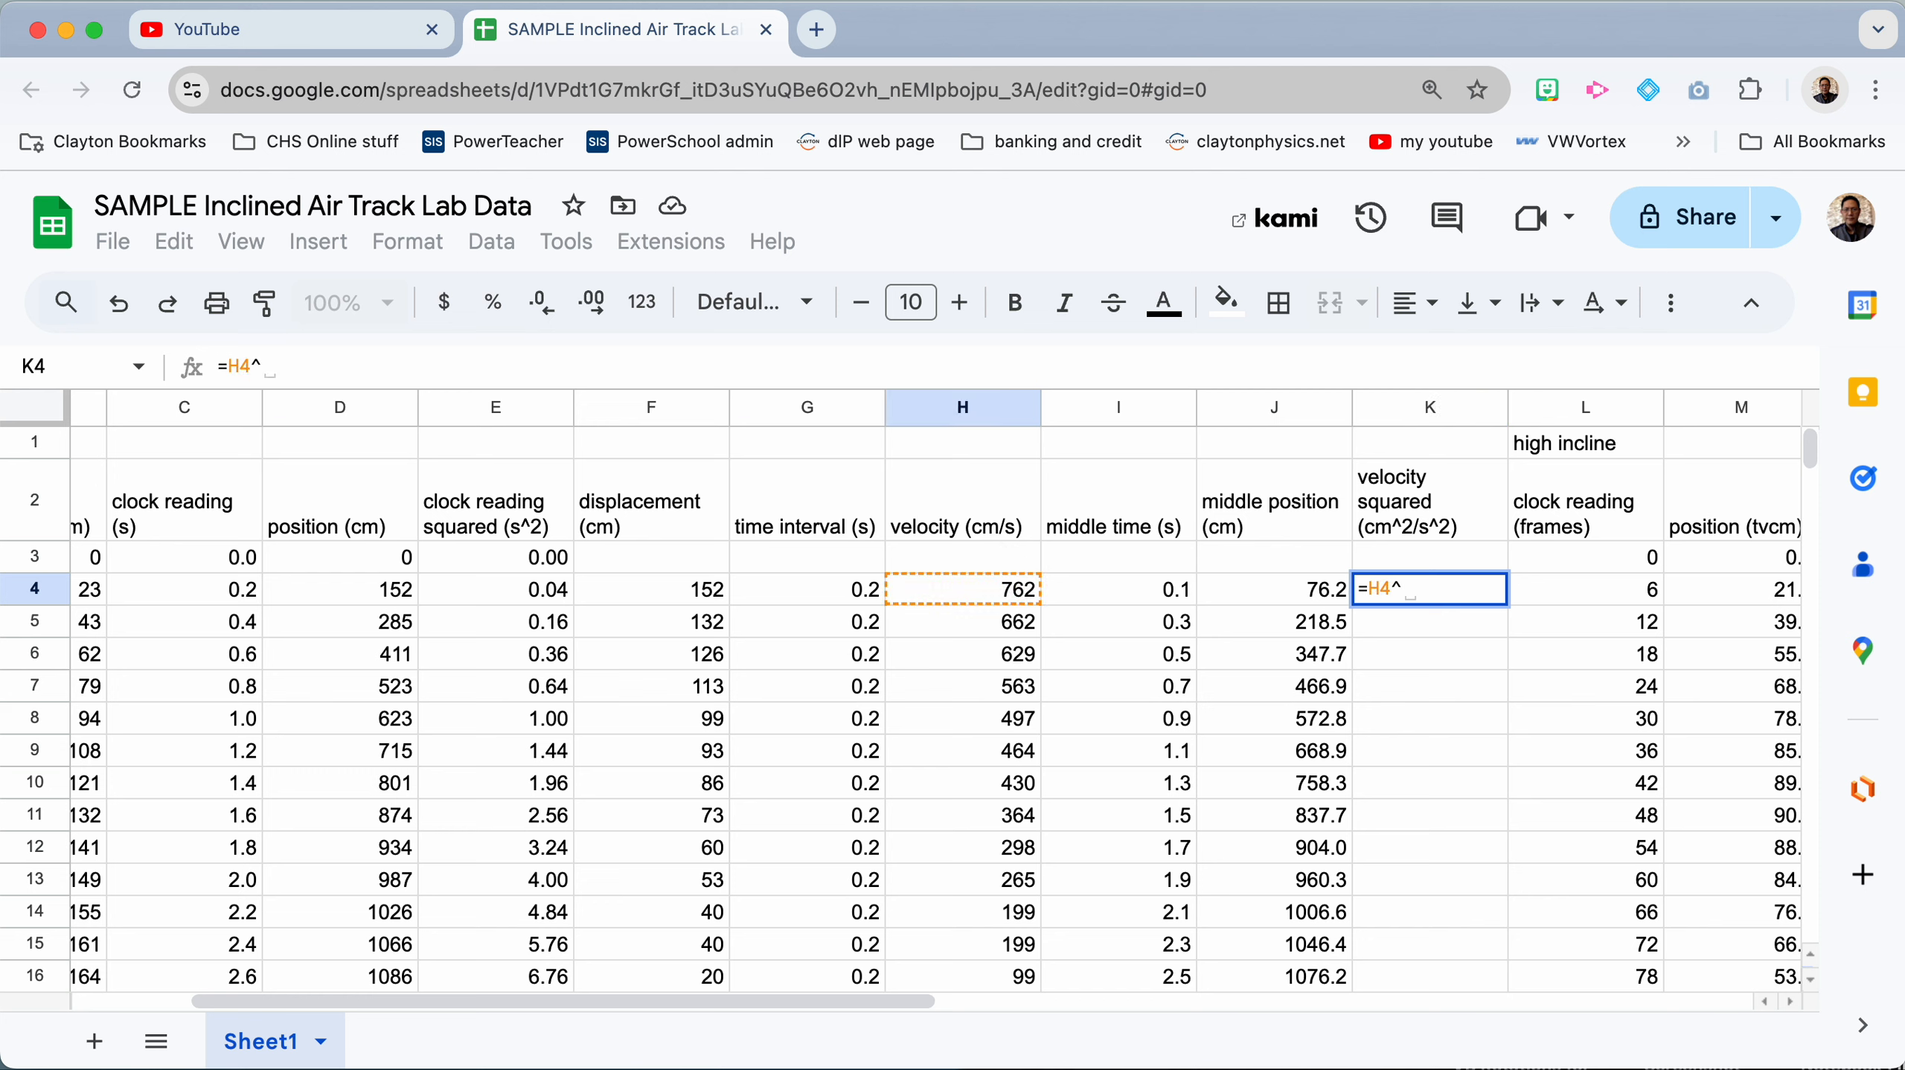
text(2)
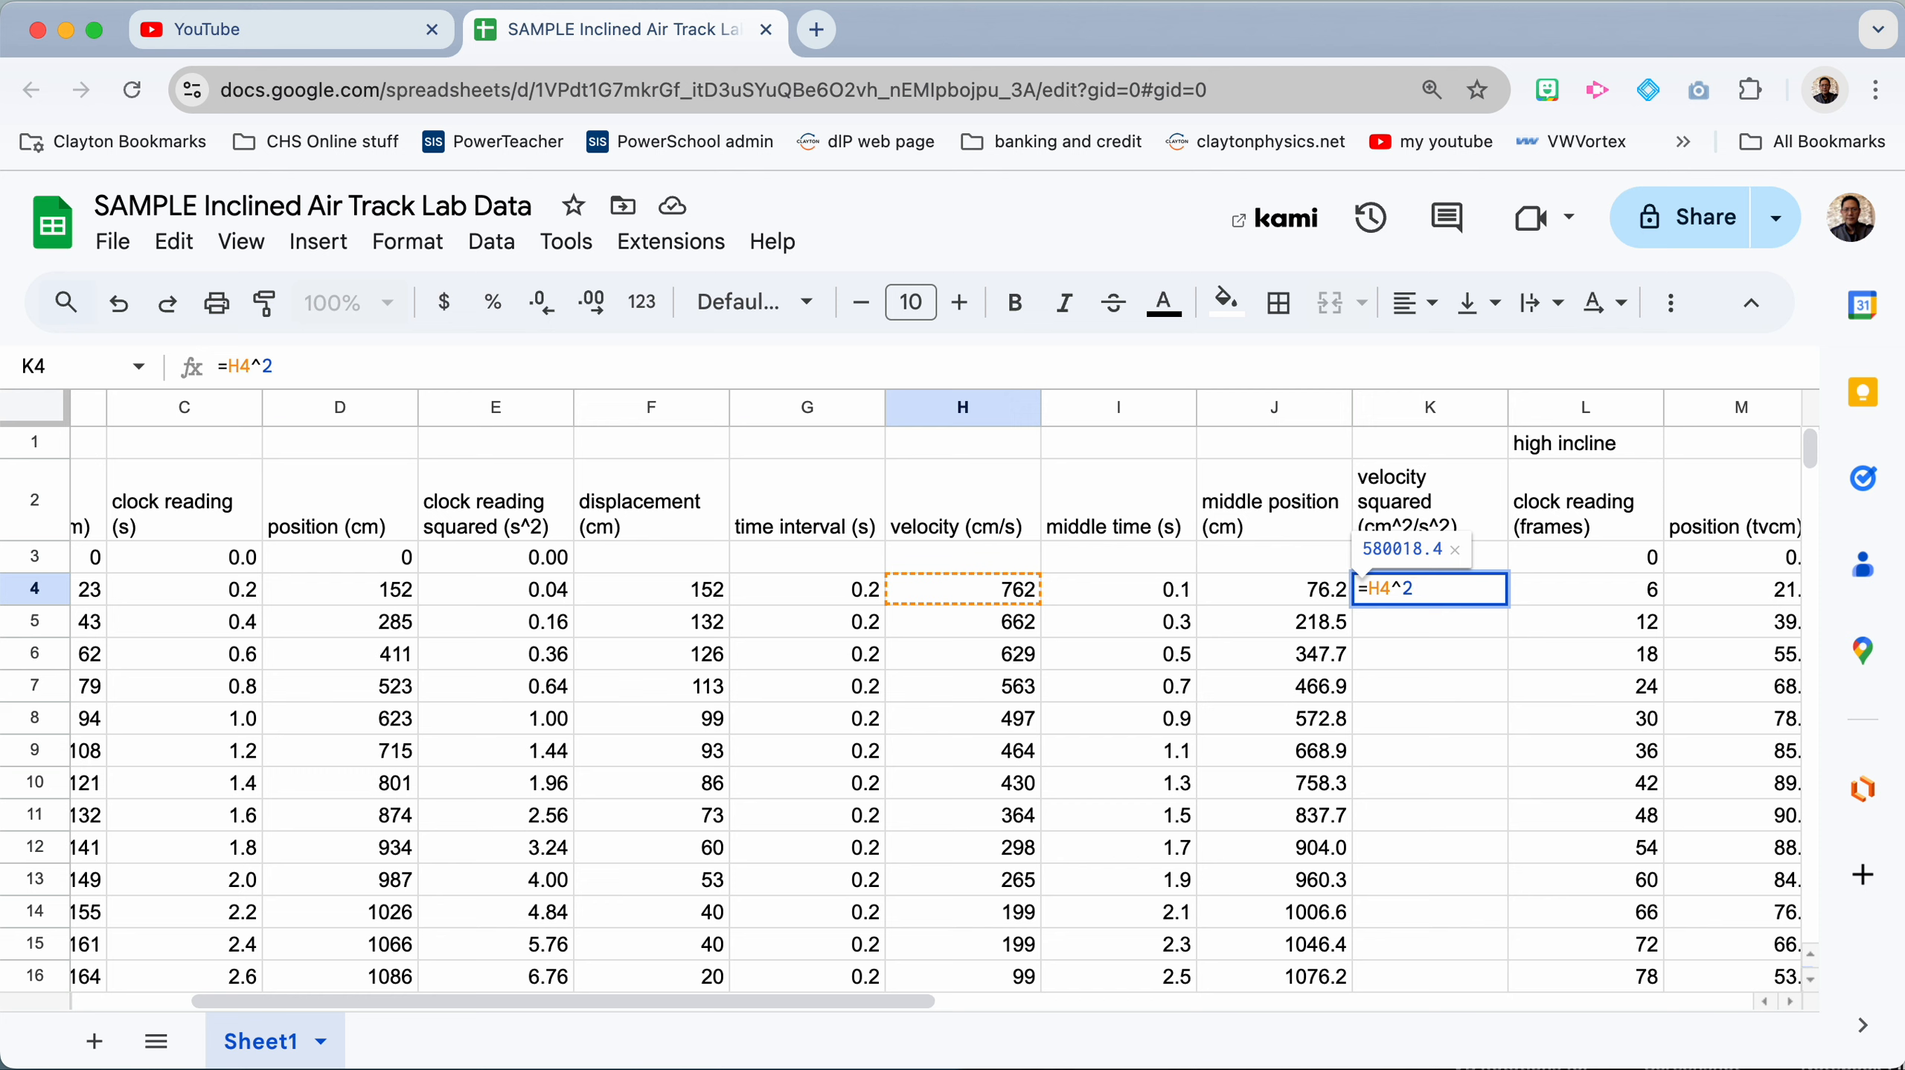
key(Return)
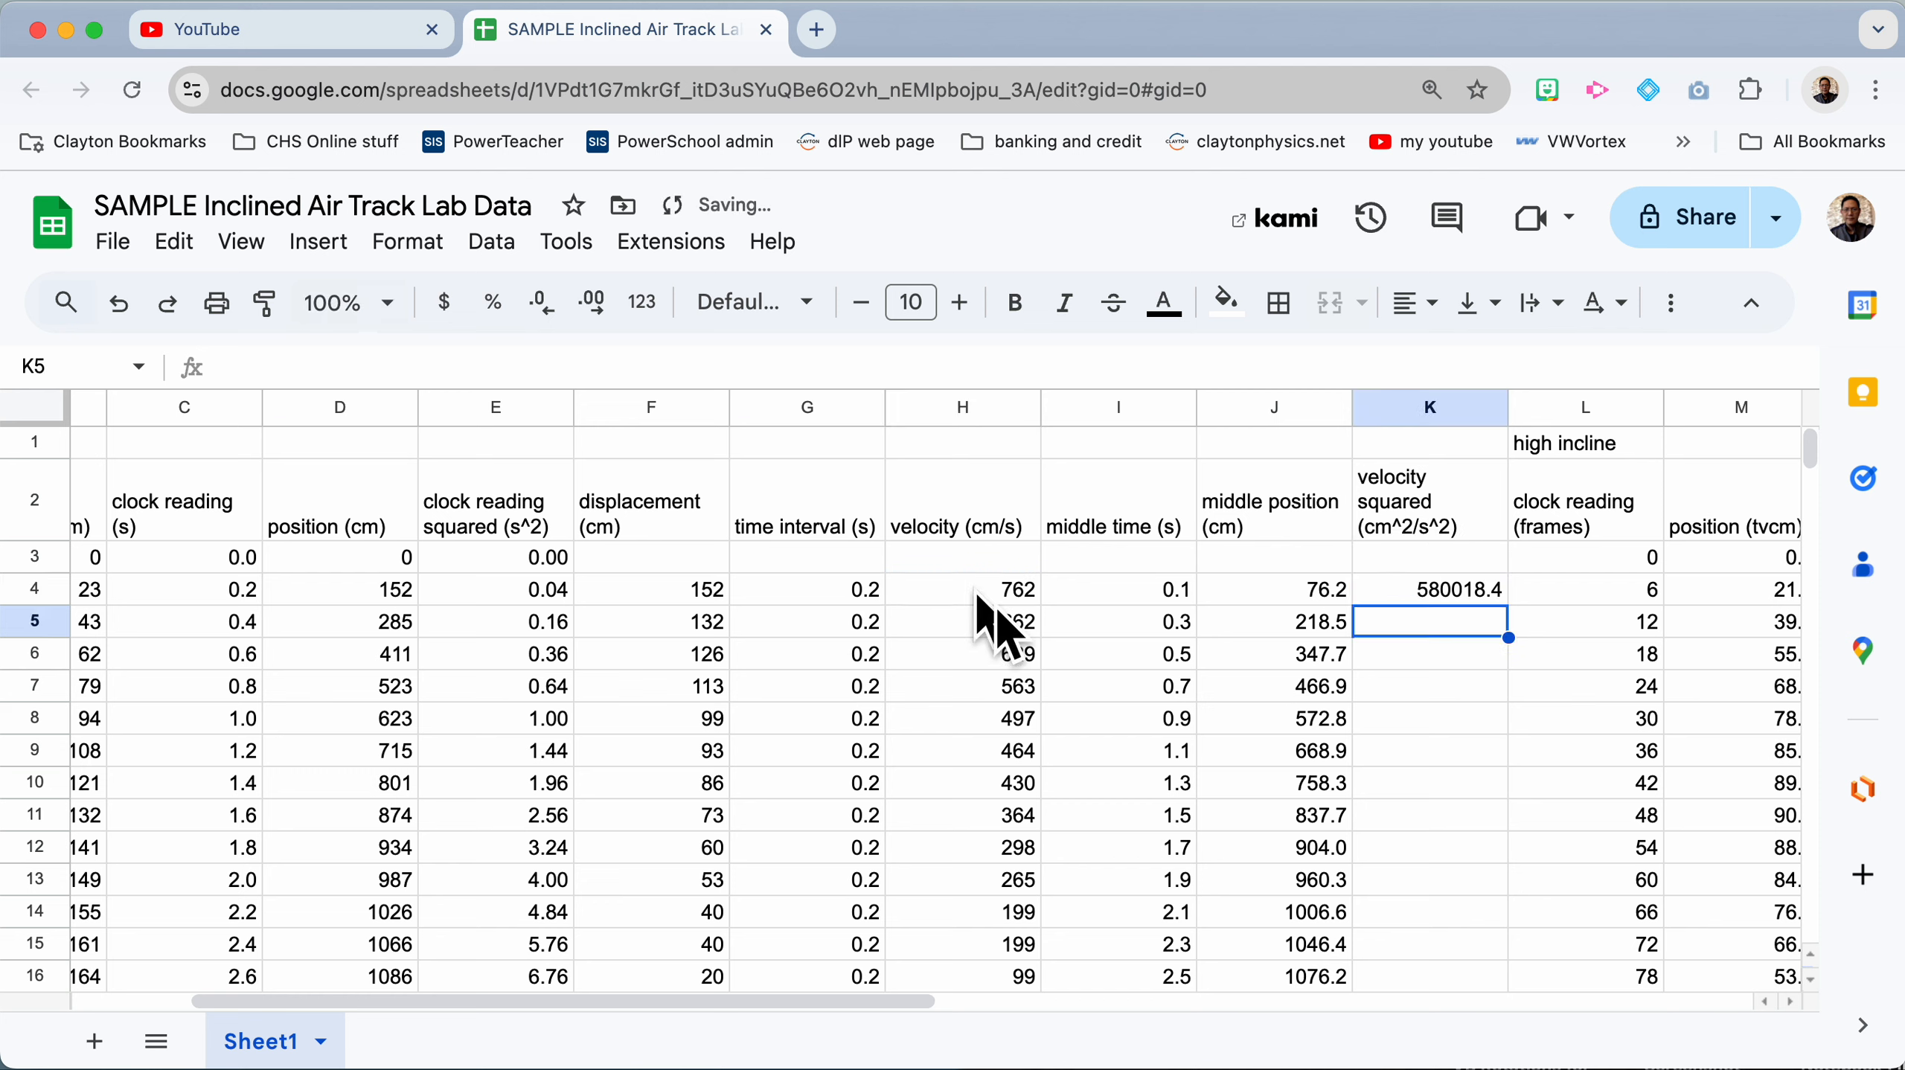
Step: Fill the velocity squared formula from K4 down through K32
click(1431, 594)
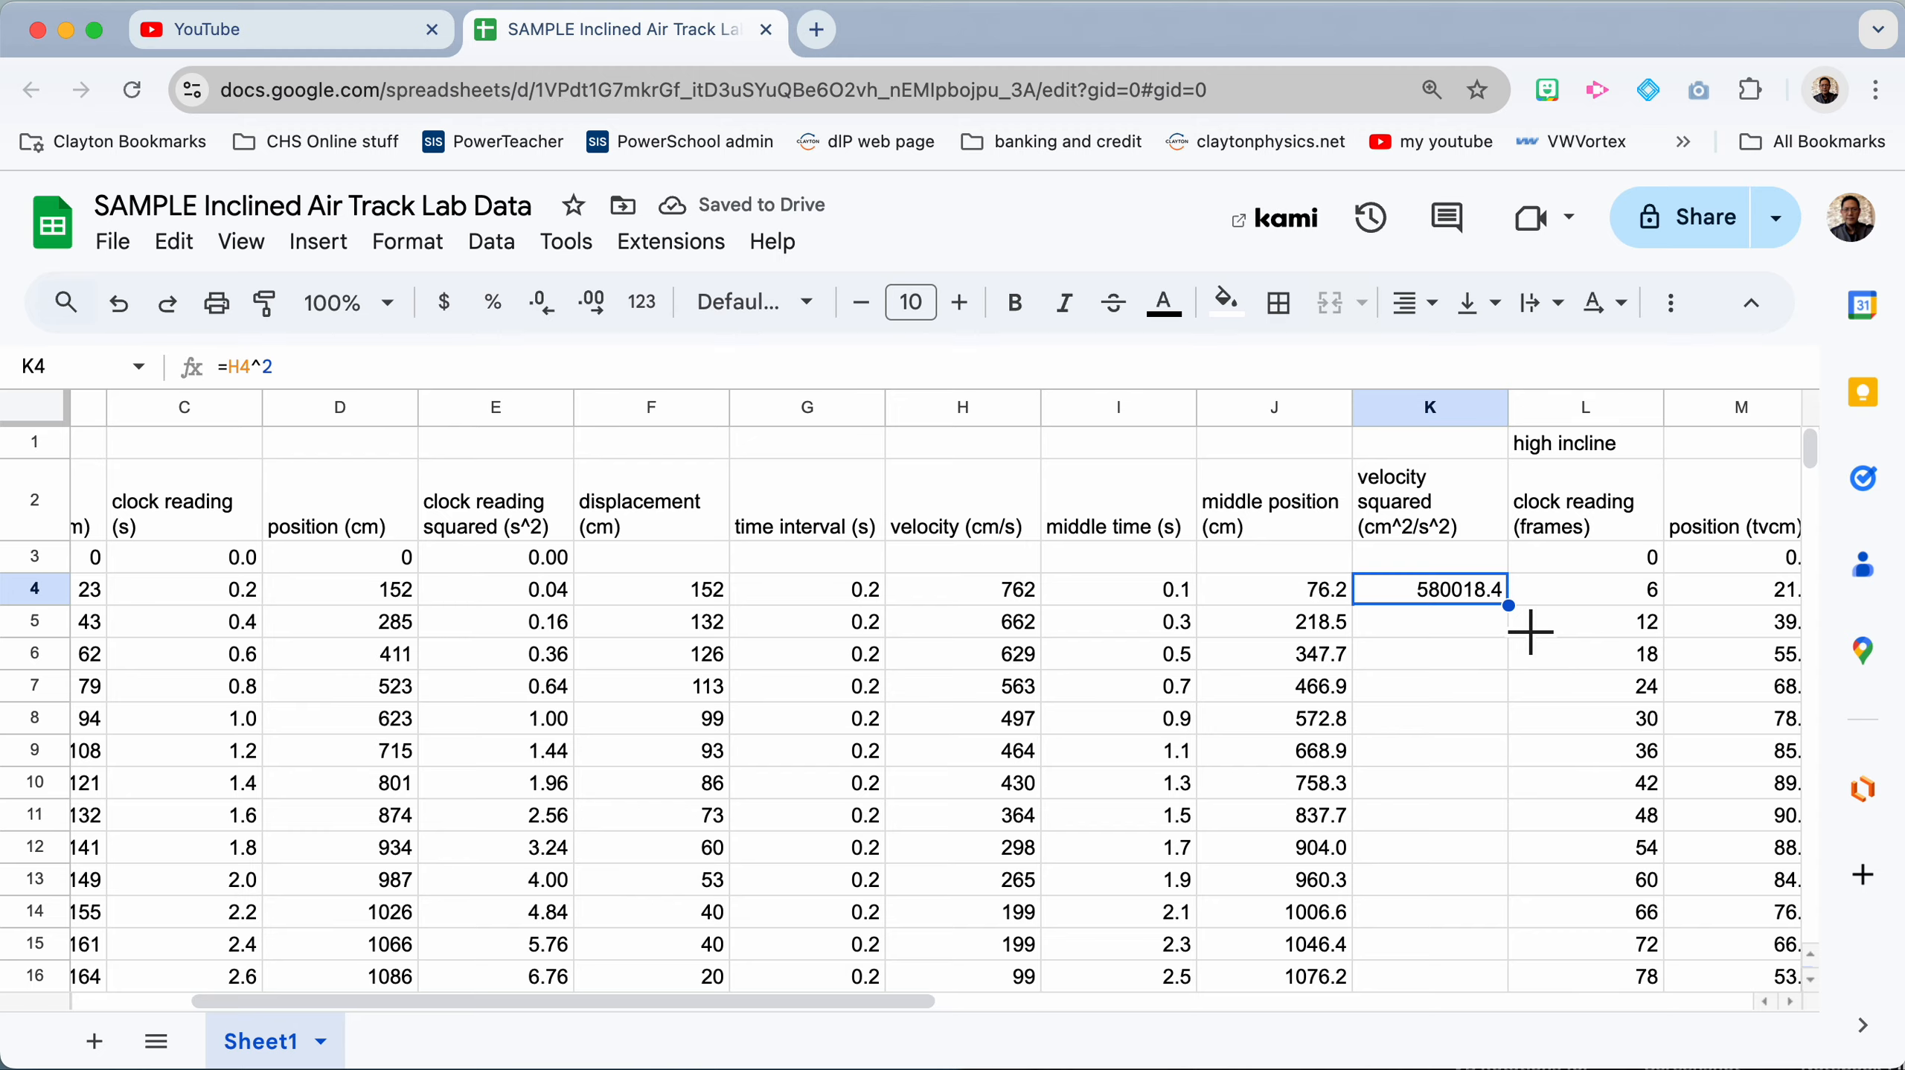
drag(1530, 632, 1423, 722)
scroll(1361, 638, up, 10)
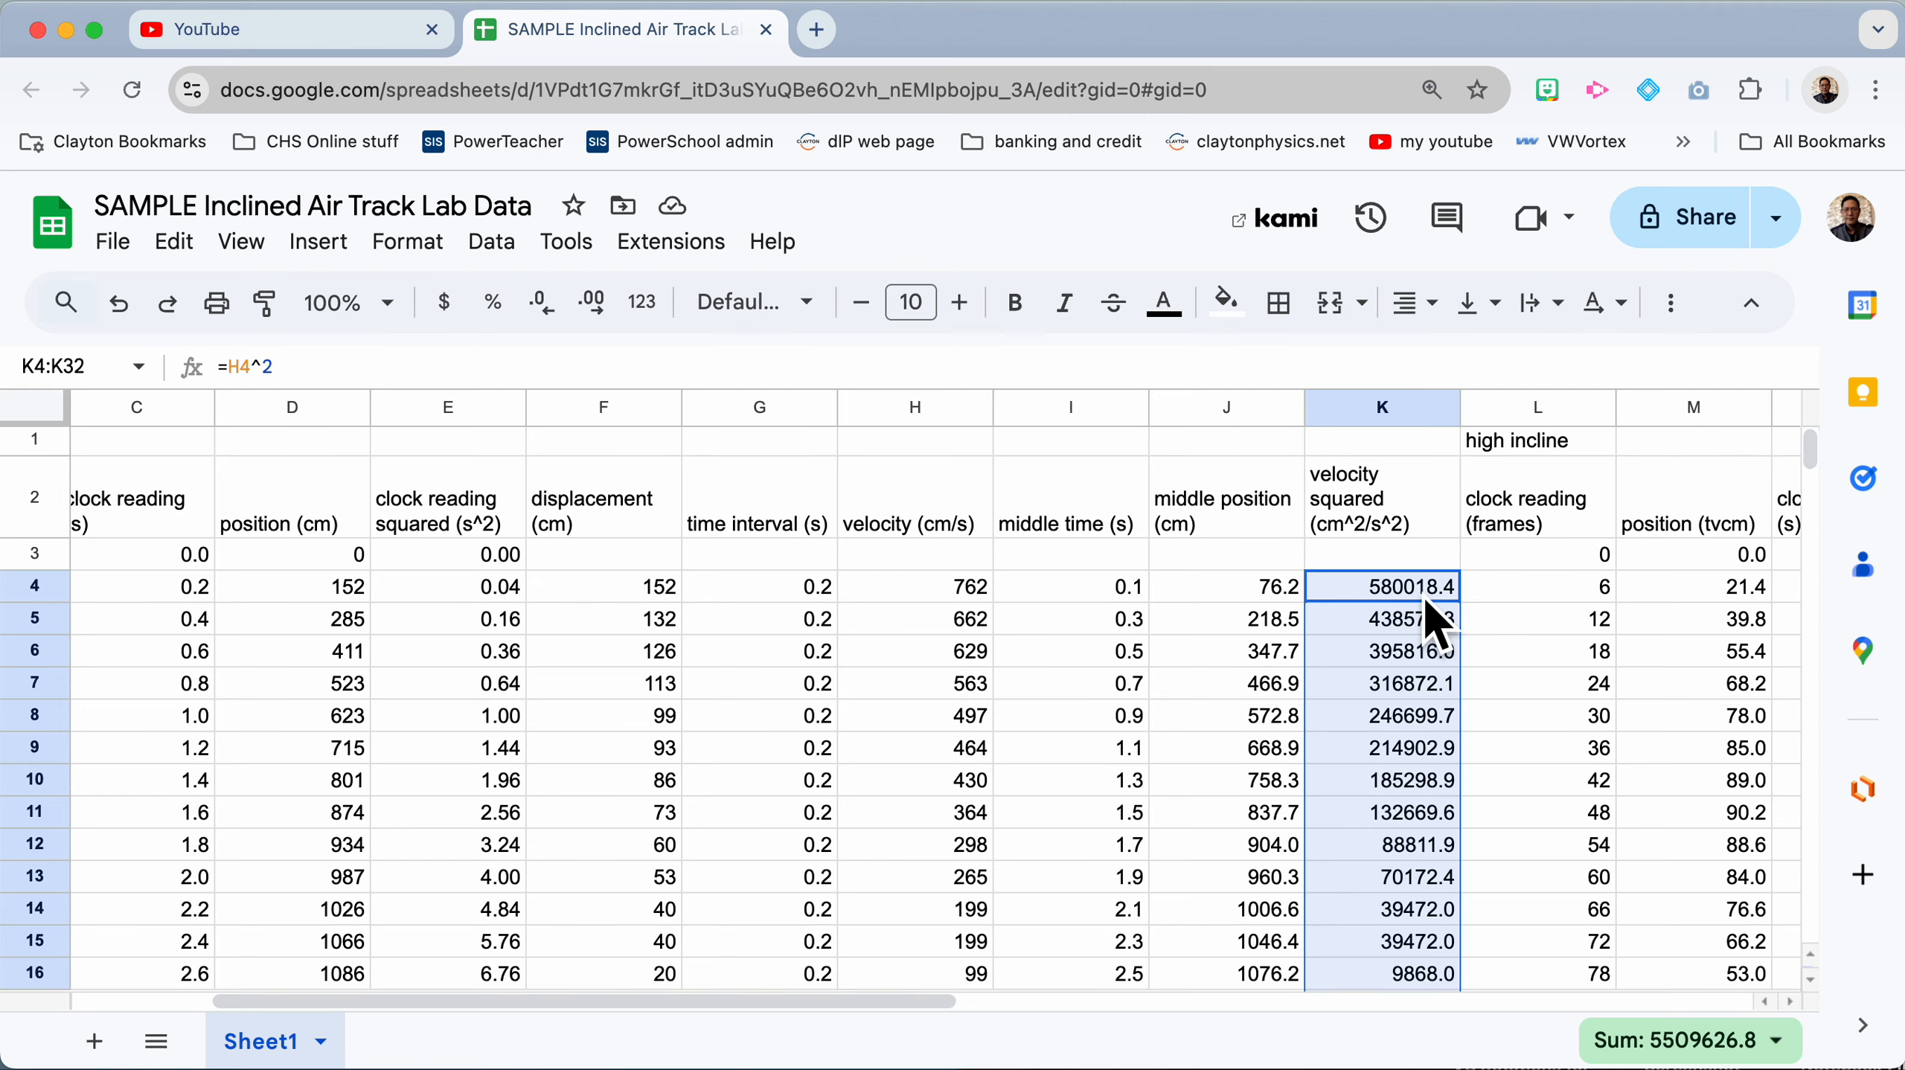
key(super+c)
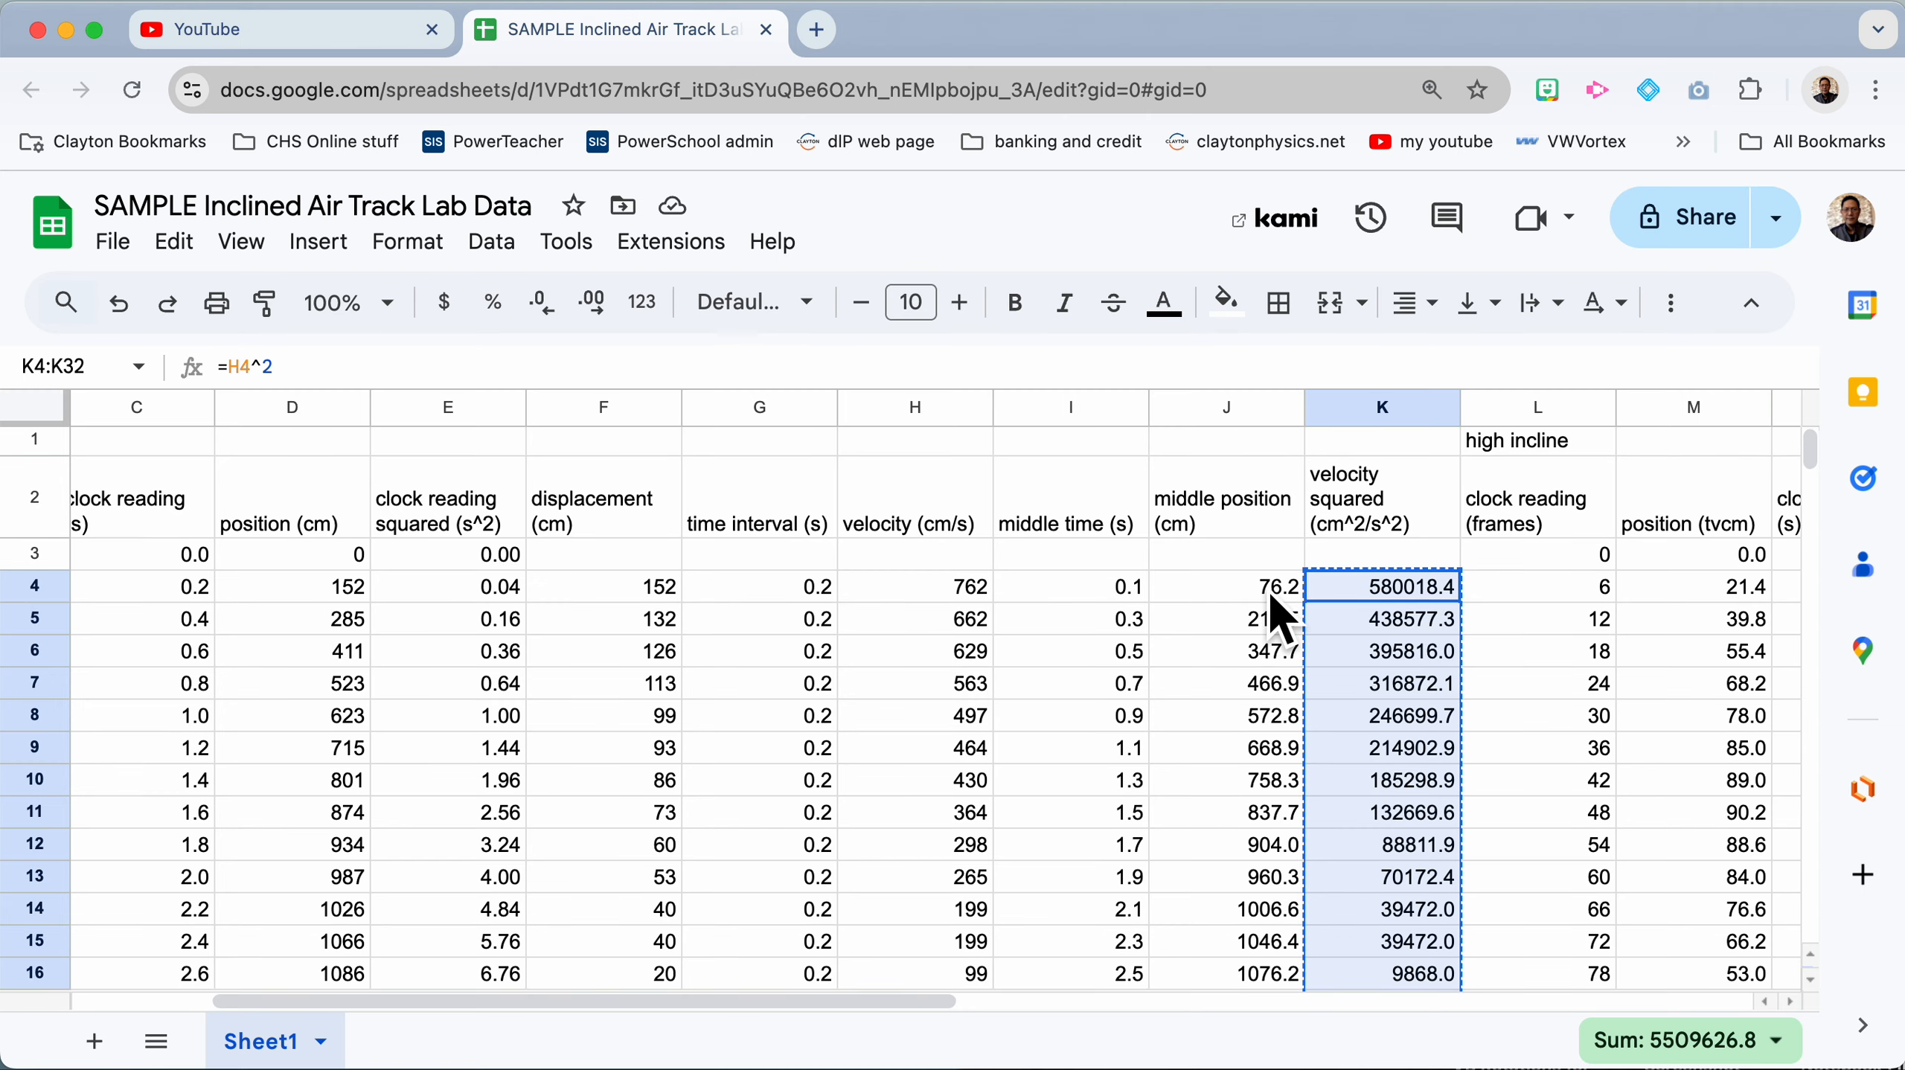
scroll(969, 636, left, 5)
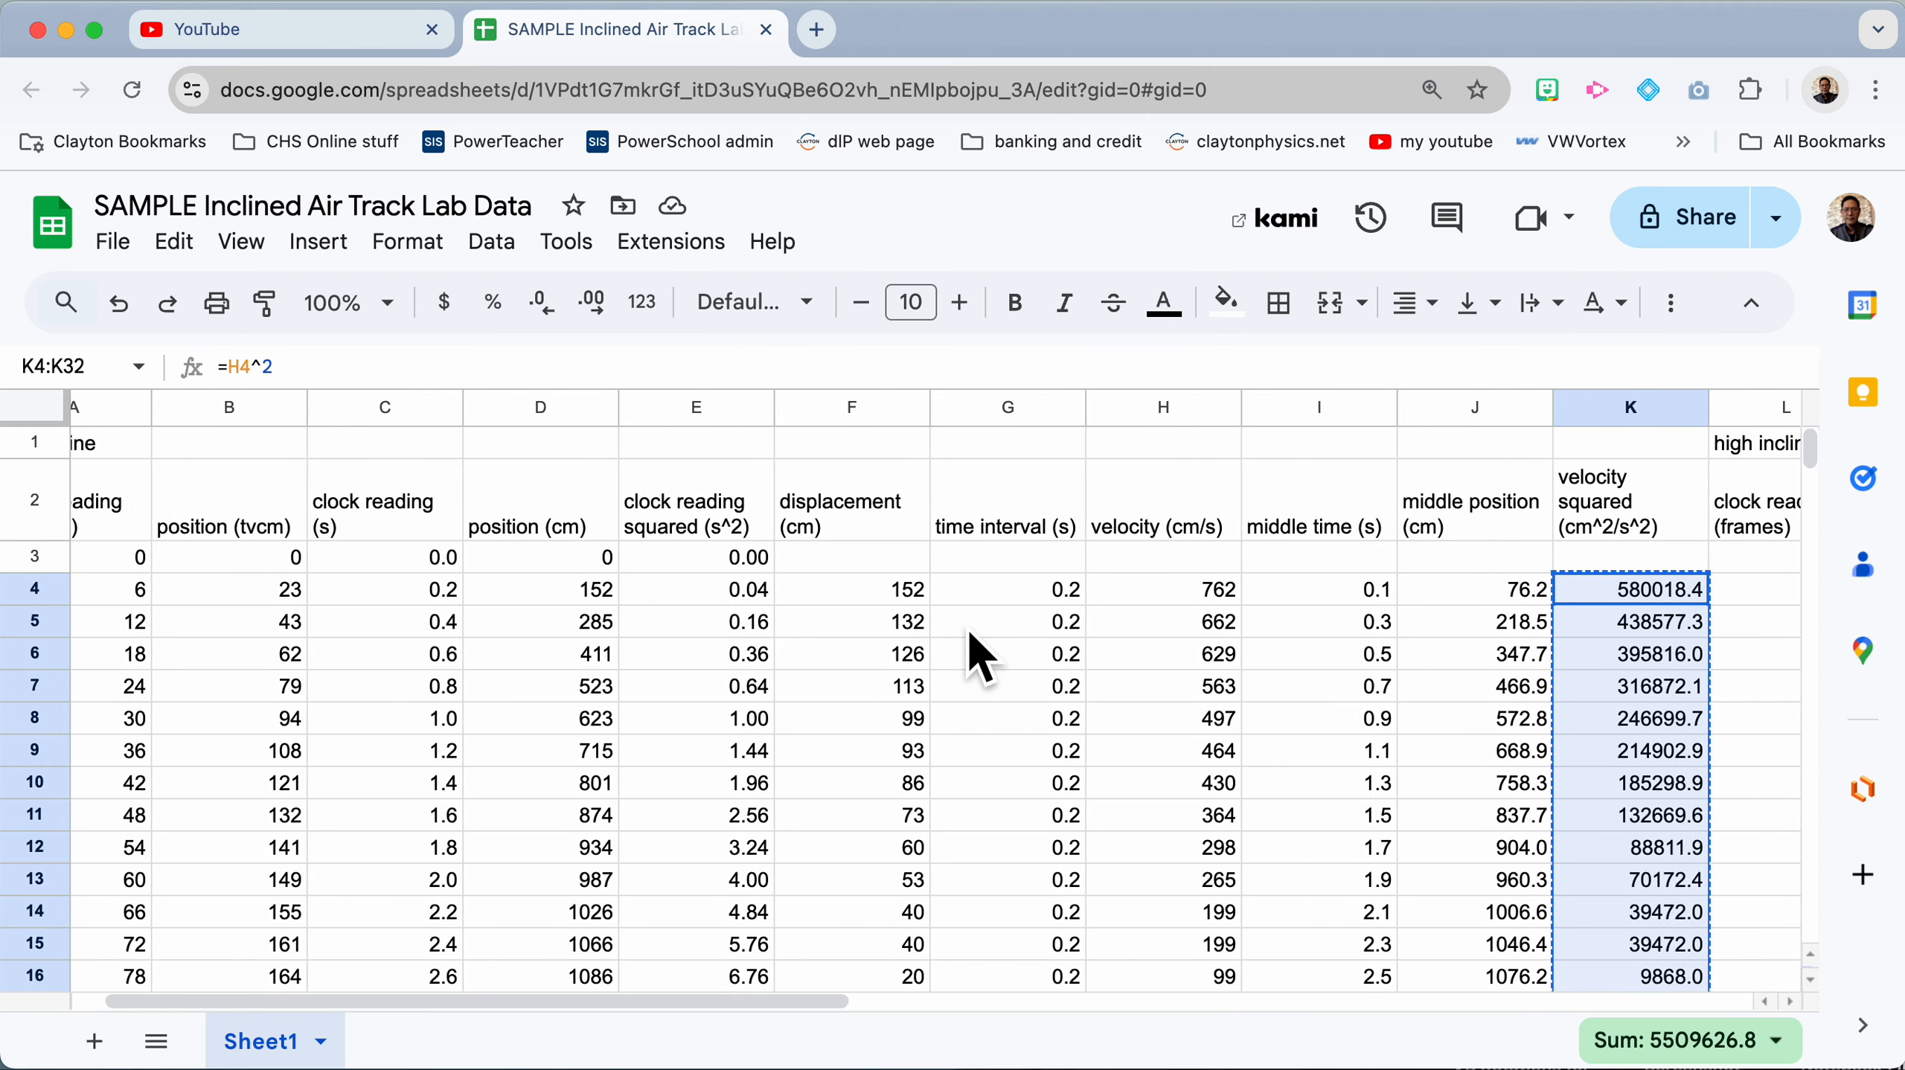
scroll(982, 733, down, 20)
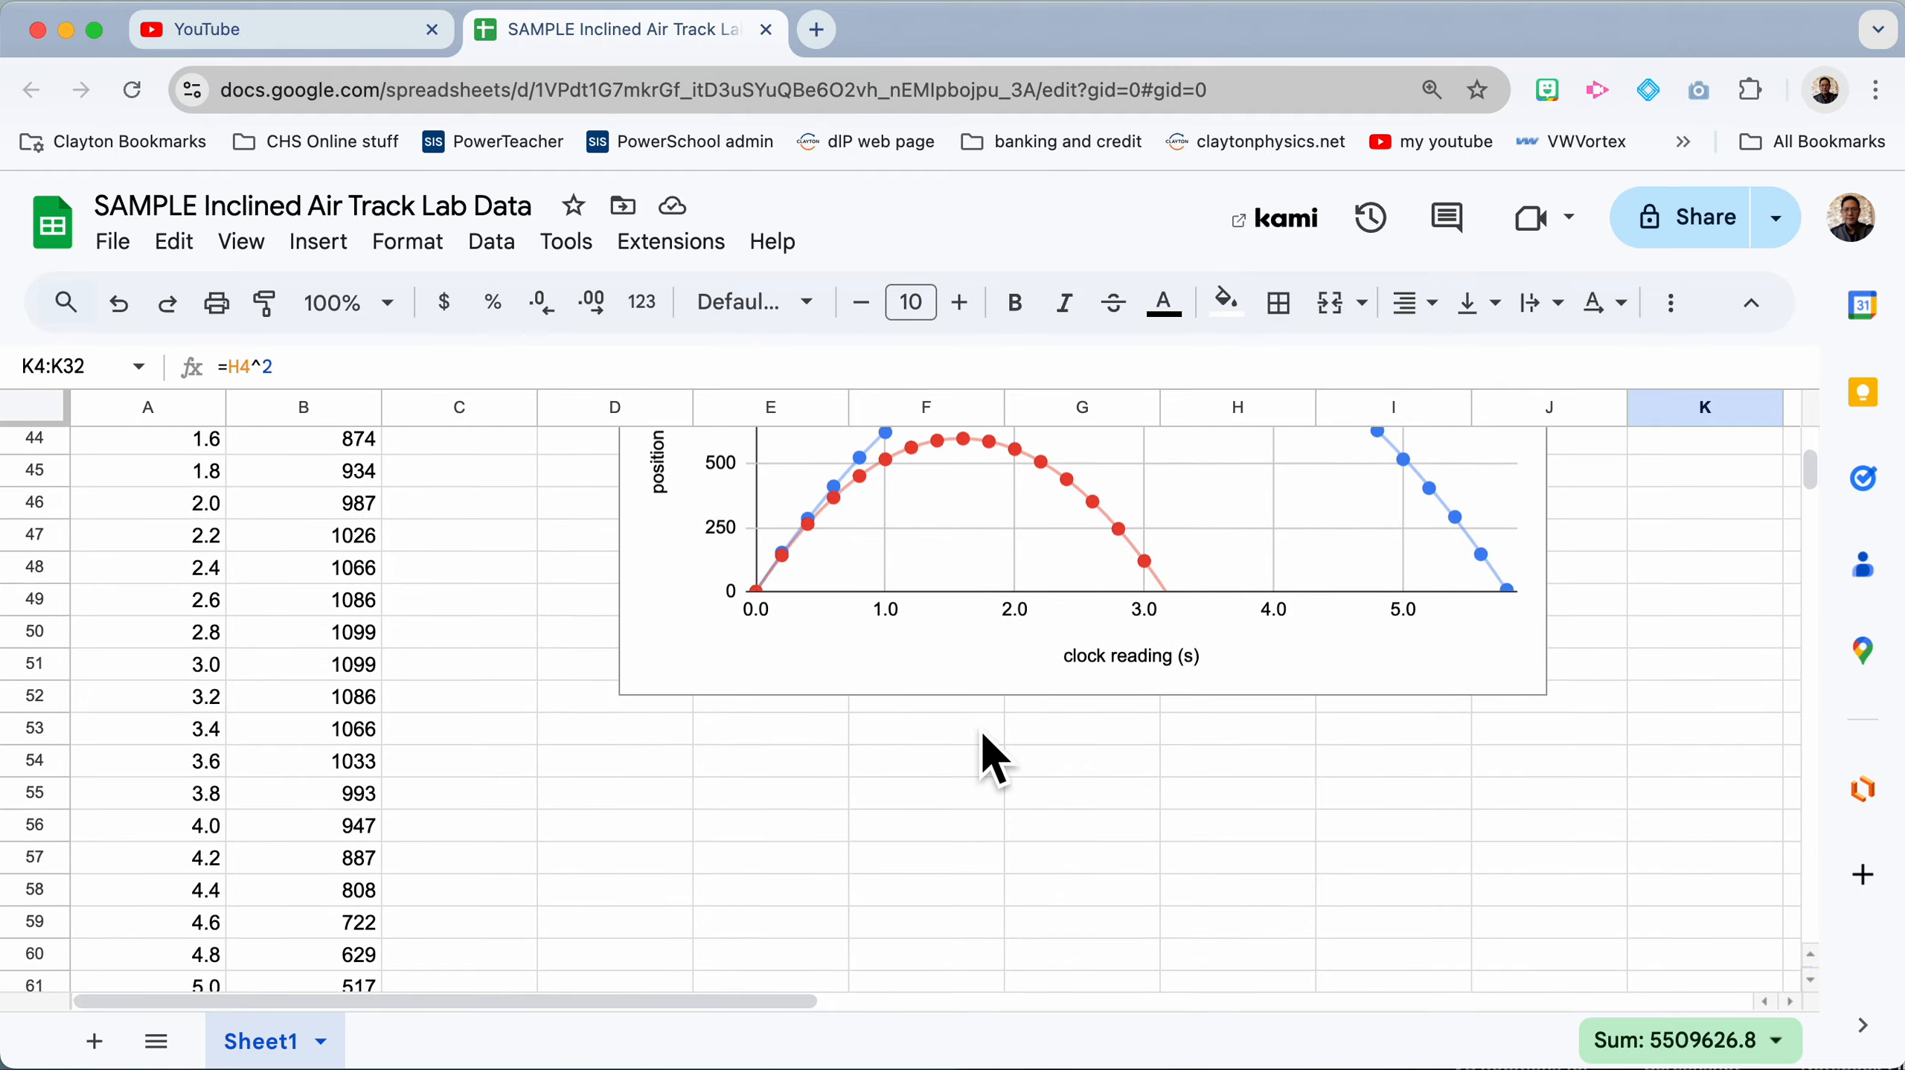
scroll(984, 734, up, 20)
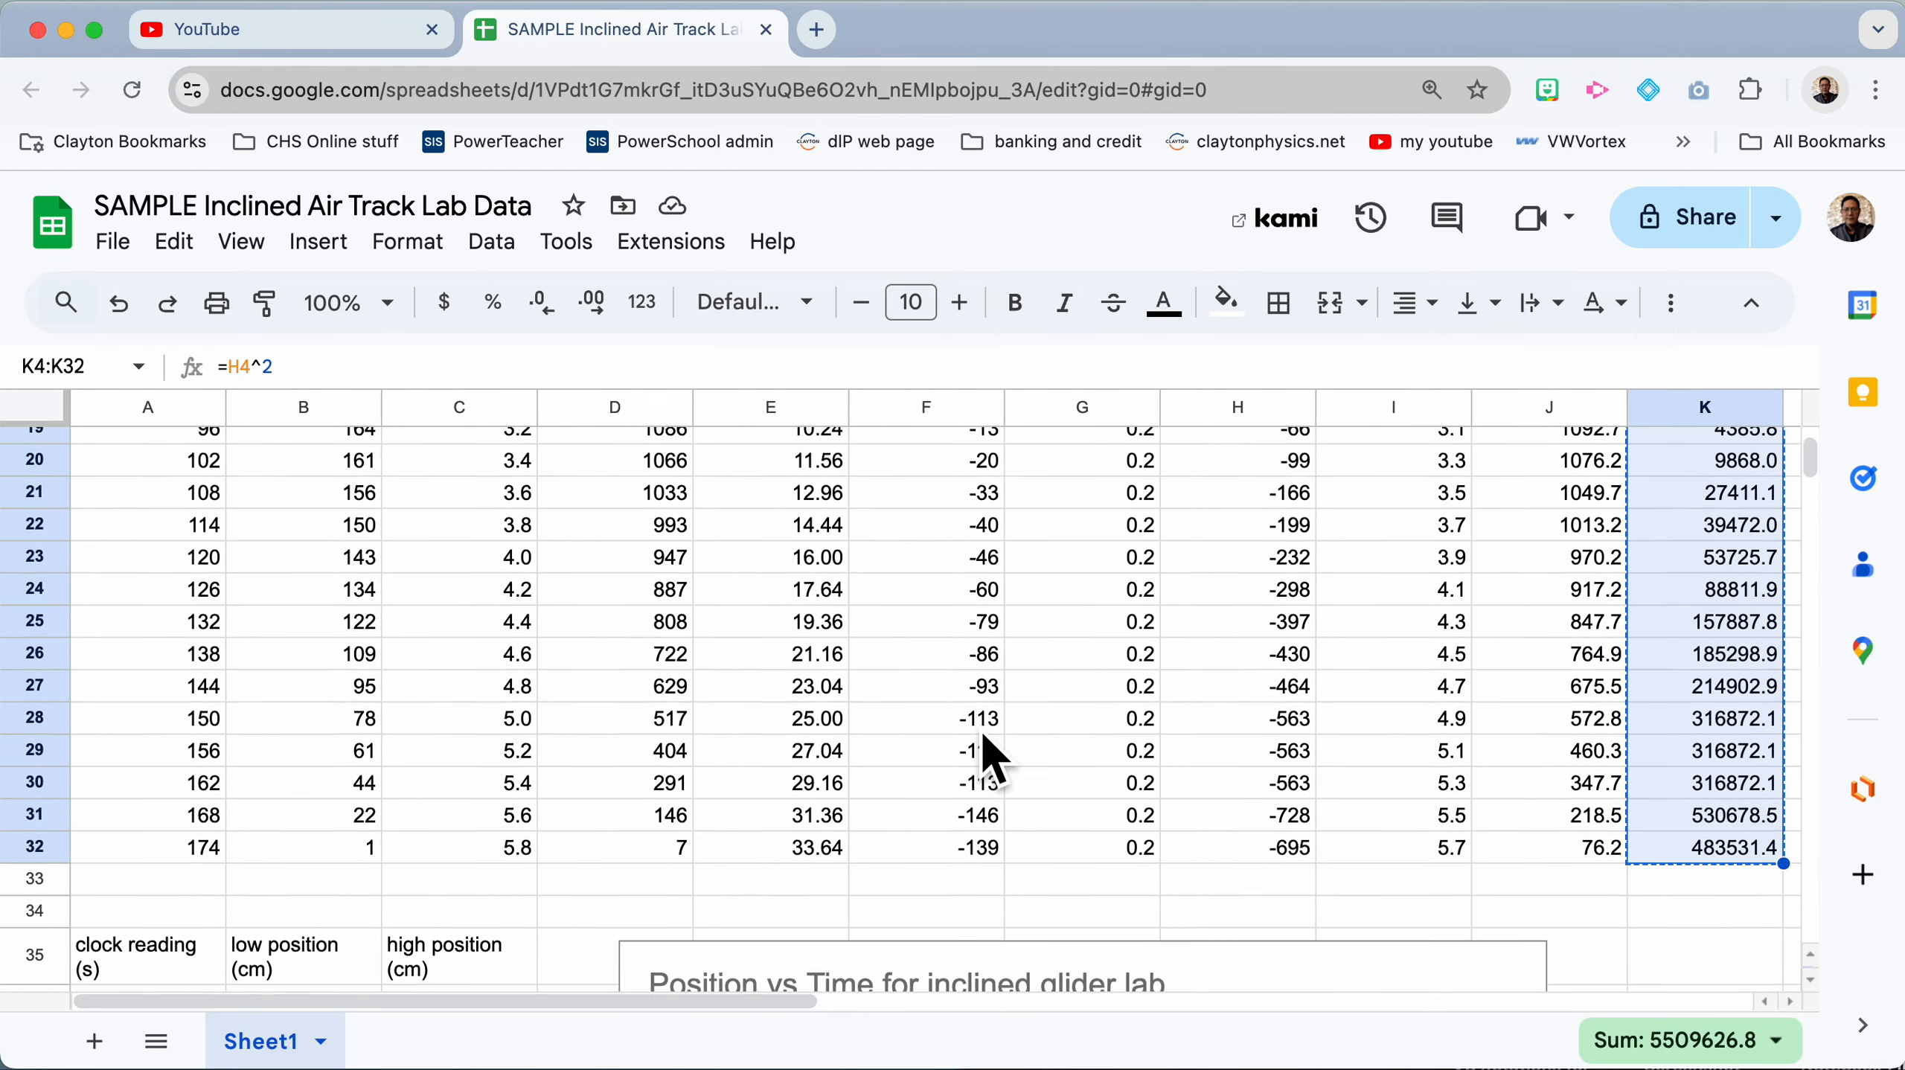
click(1578, 883)
scroll(1575, 879, right, 3)
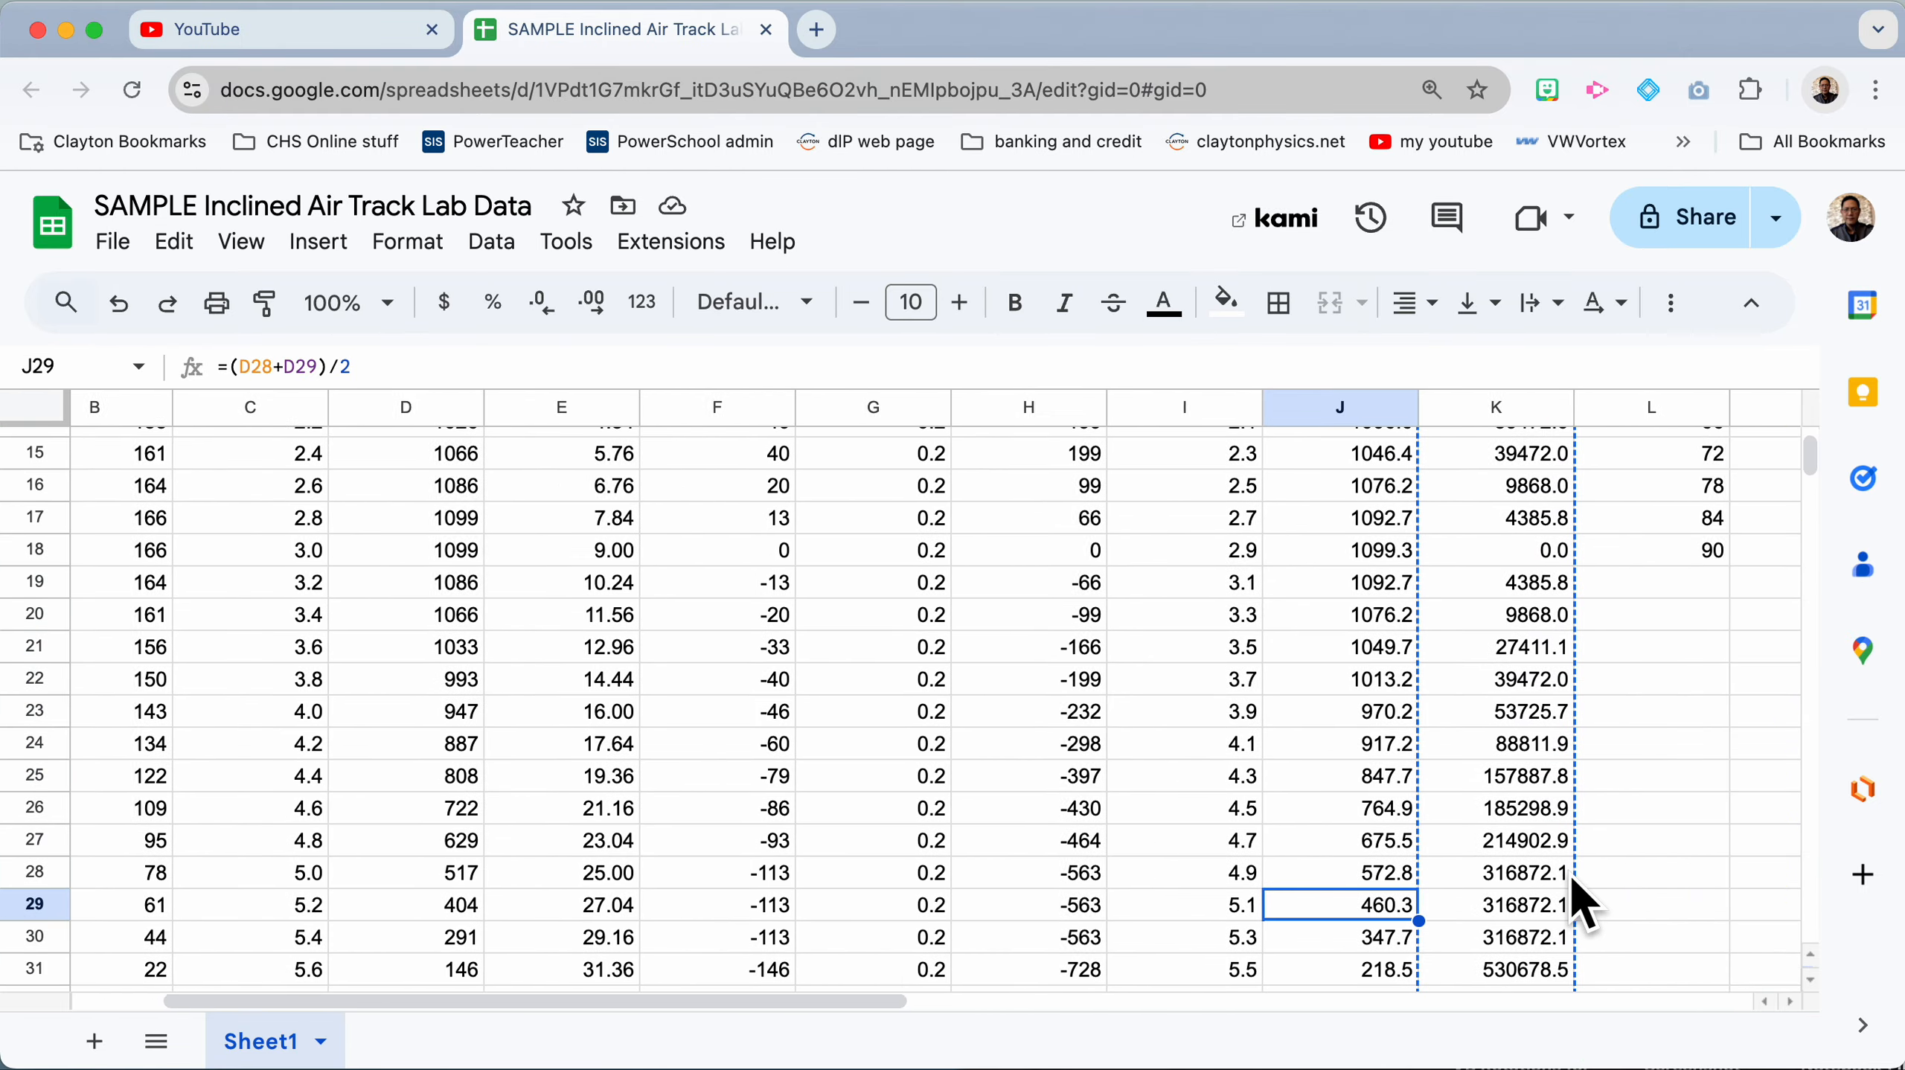
click(1569, 877)
scroll(1569, 874, right, 3)
scroll(1569, 874, up, 5)
scroll(1569, 874, right, 10)
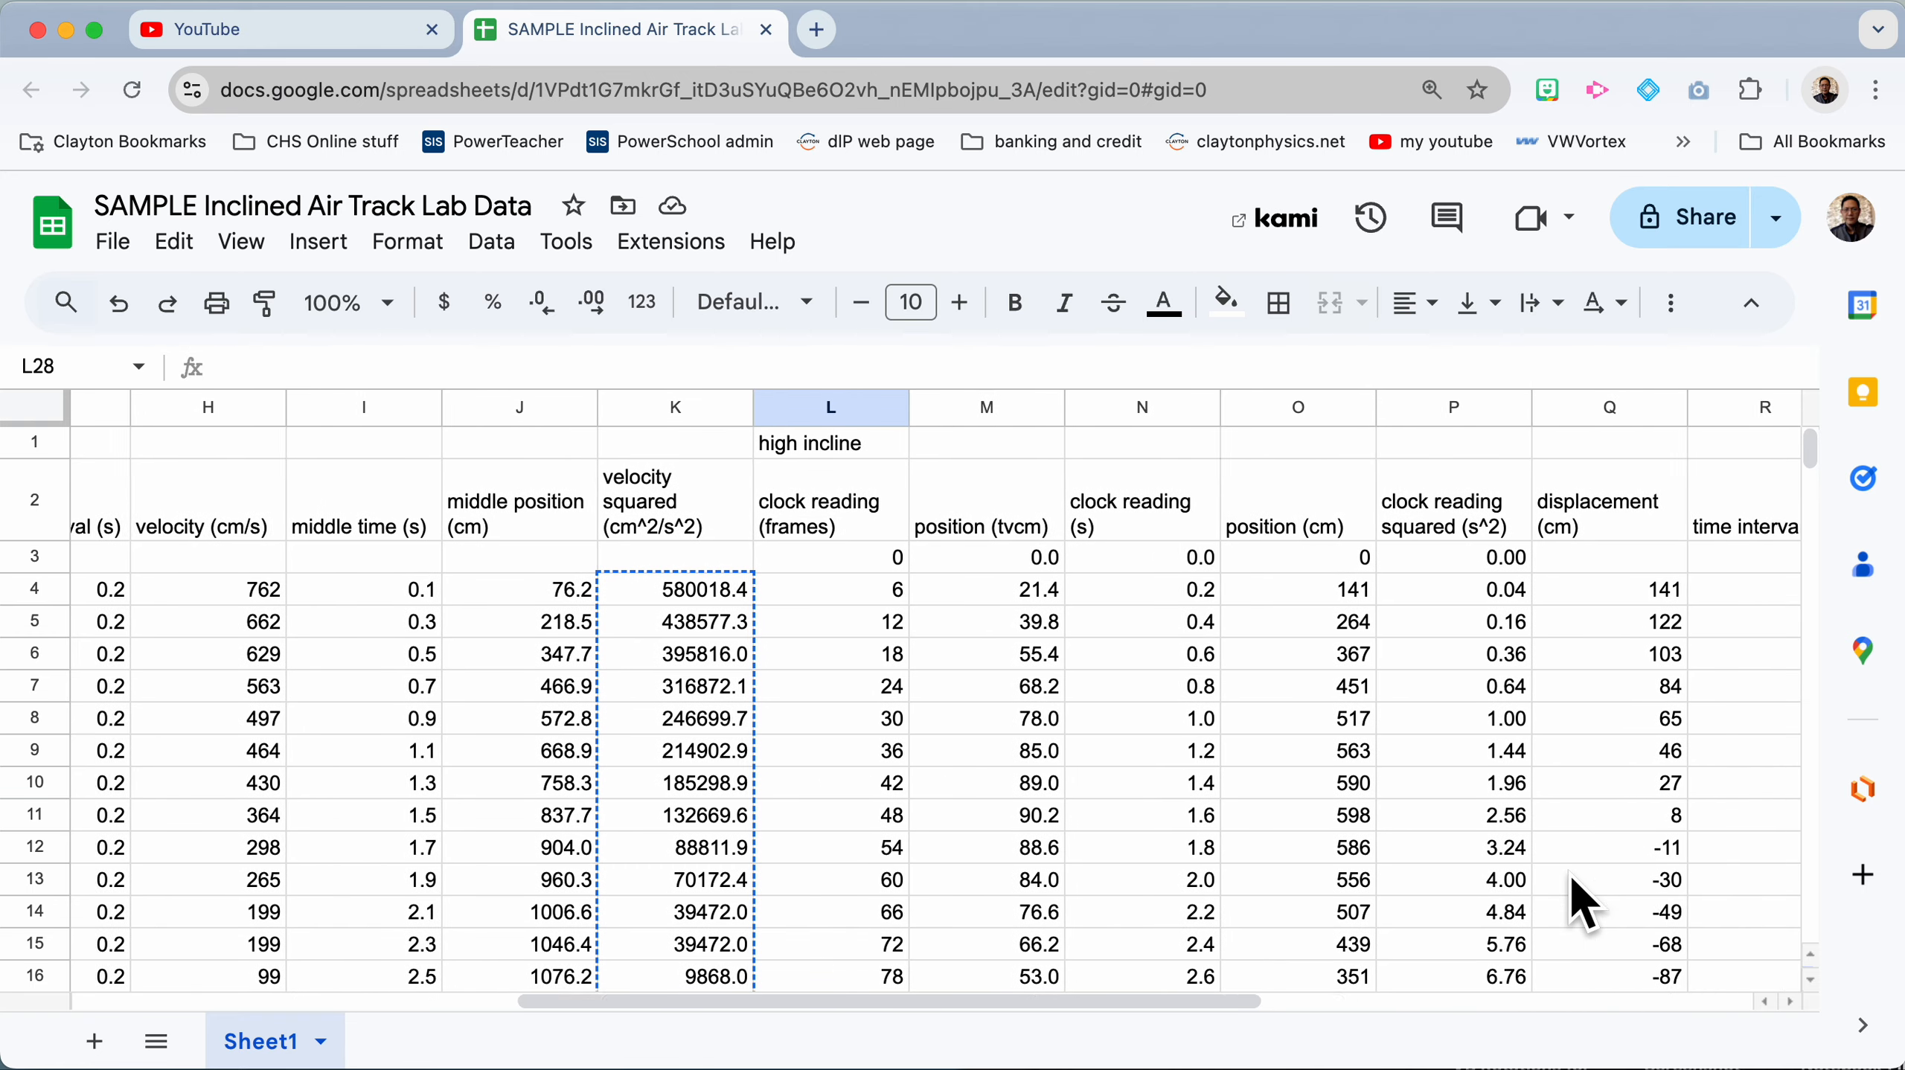
scroll(810, 749, right, 10)
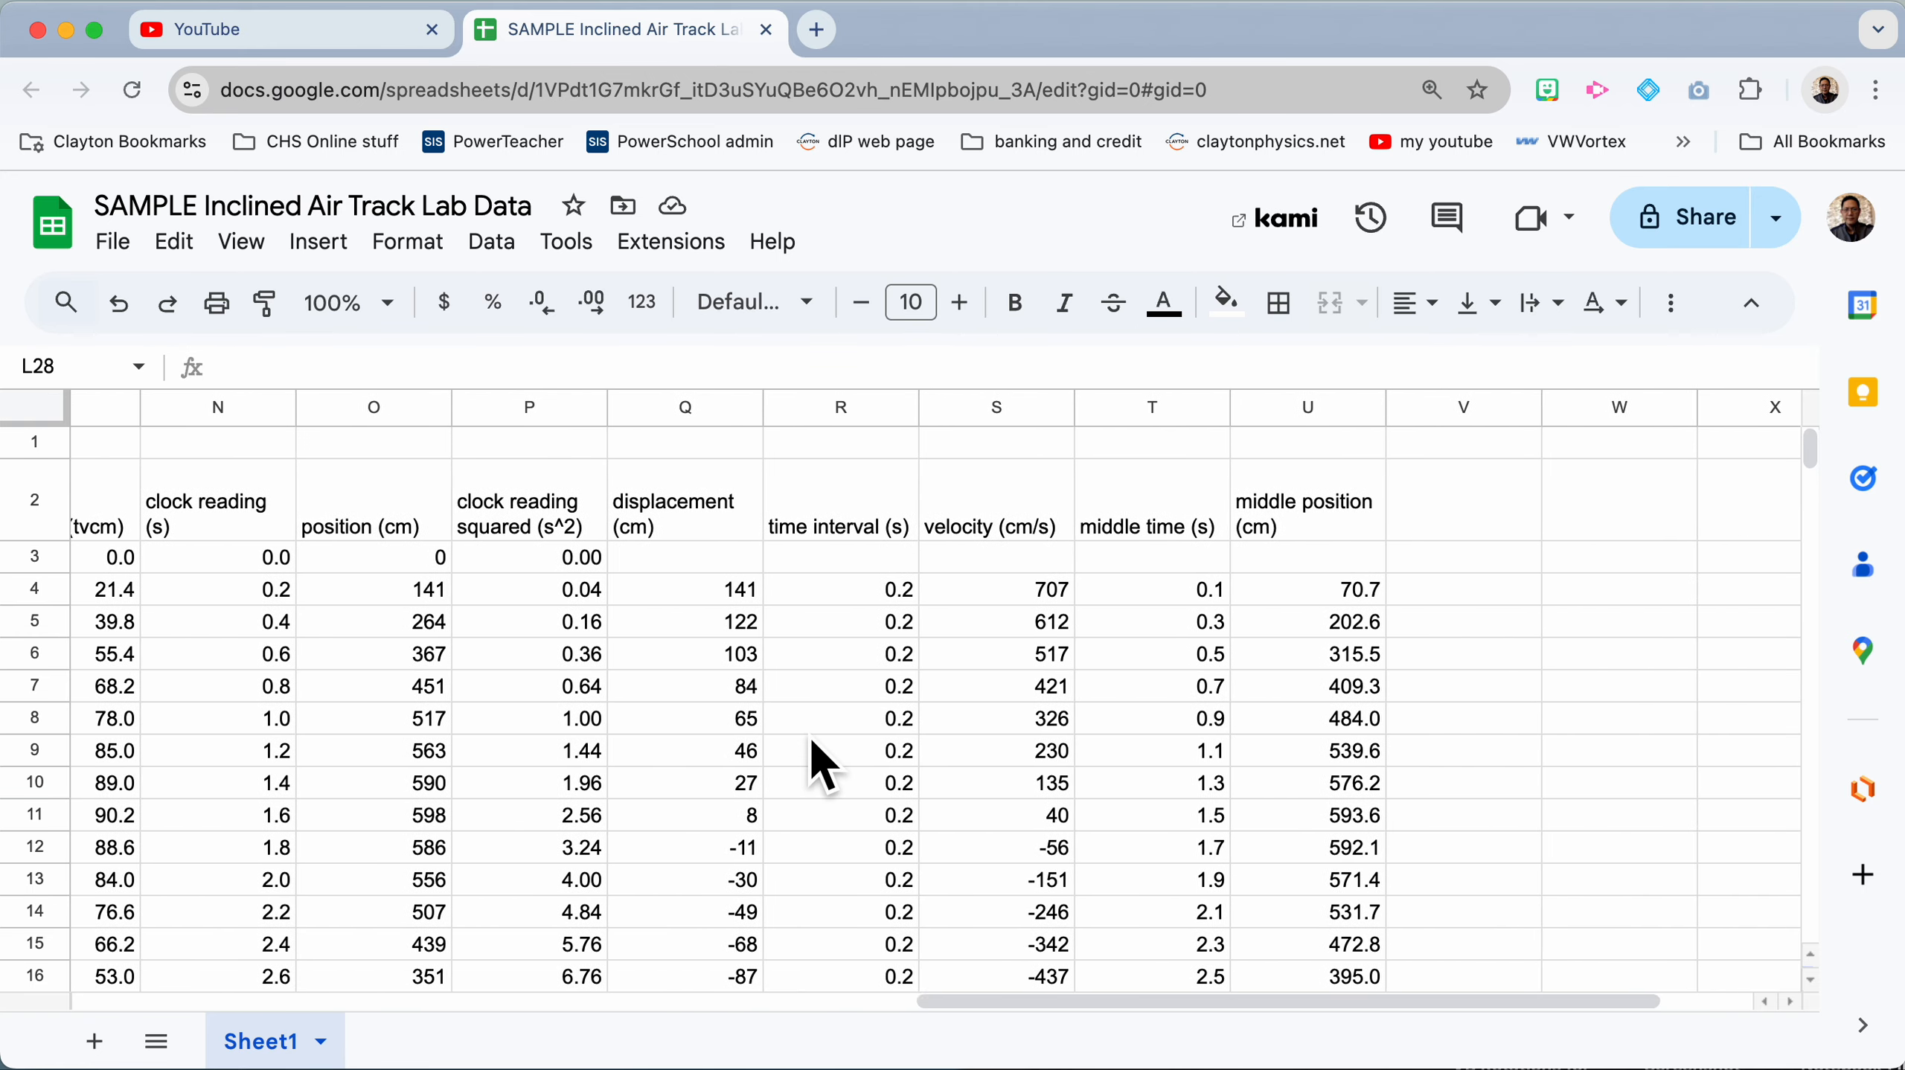
click(1418, 521)
text(vel)
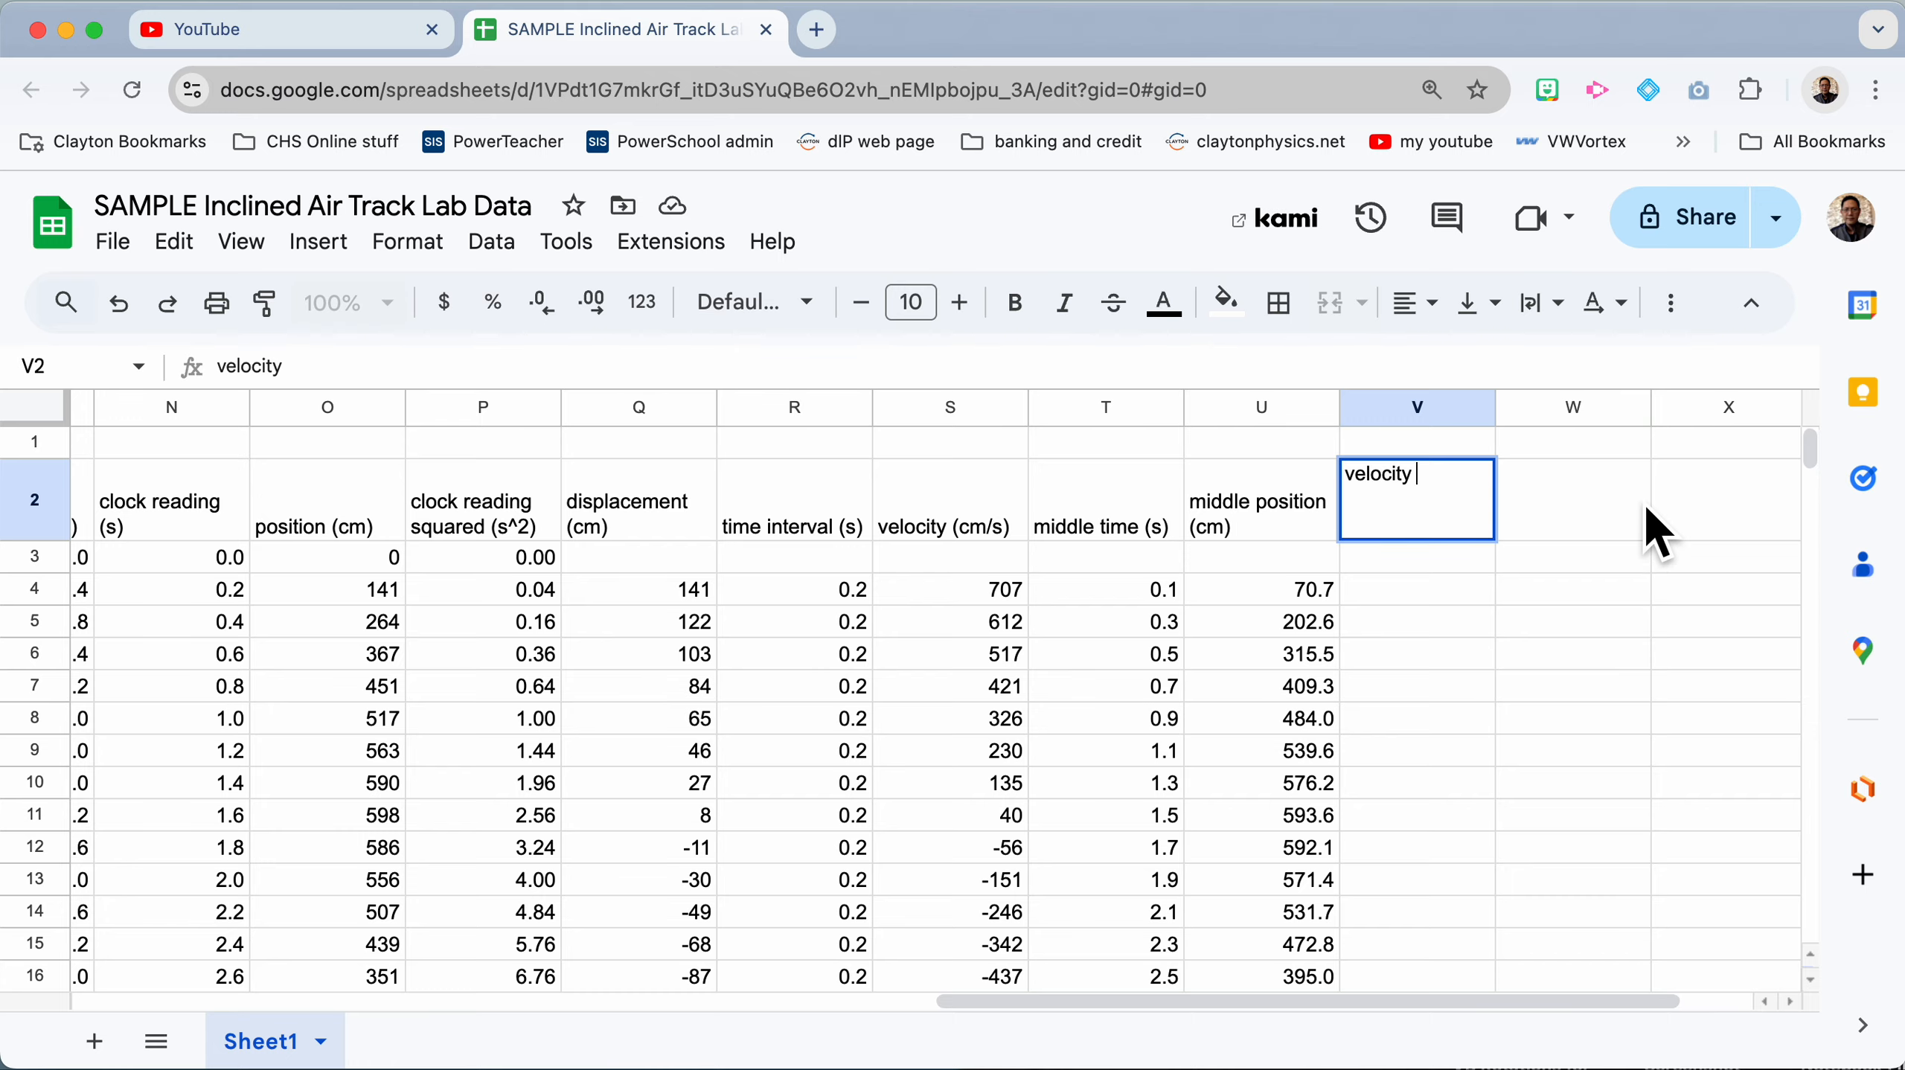
text(ocity)
key(Escape)
Step: Copy the header "velocity squared (cm^2/s^2)" from K2 into V2, beside the high incline's middle position column
scroll(1572, 573, left, 10)
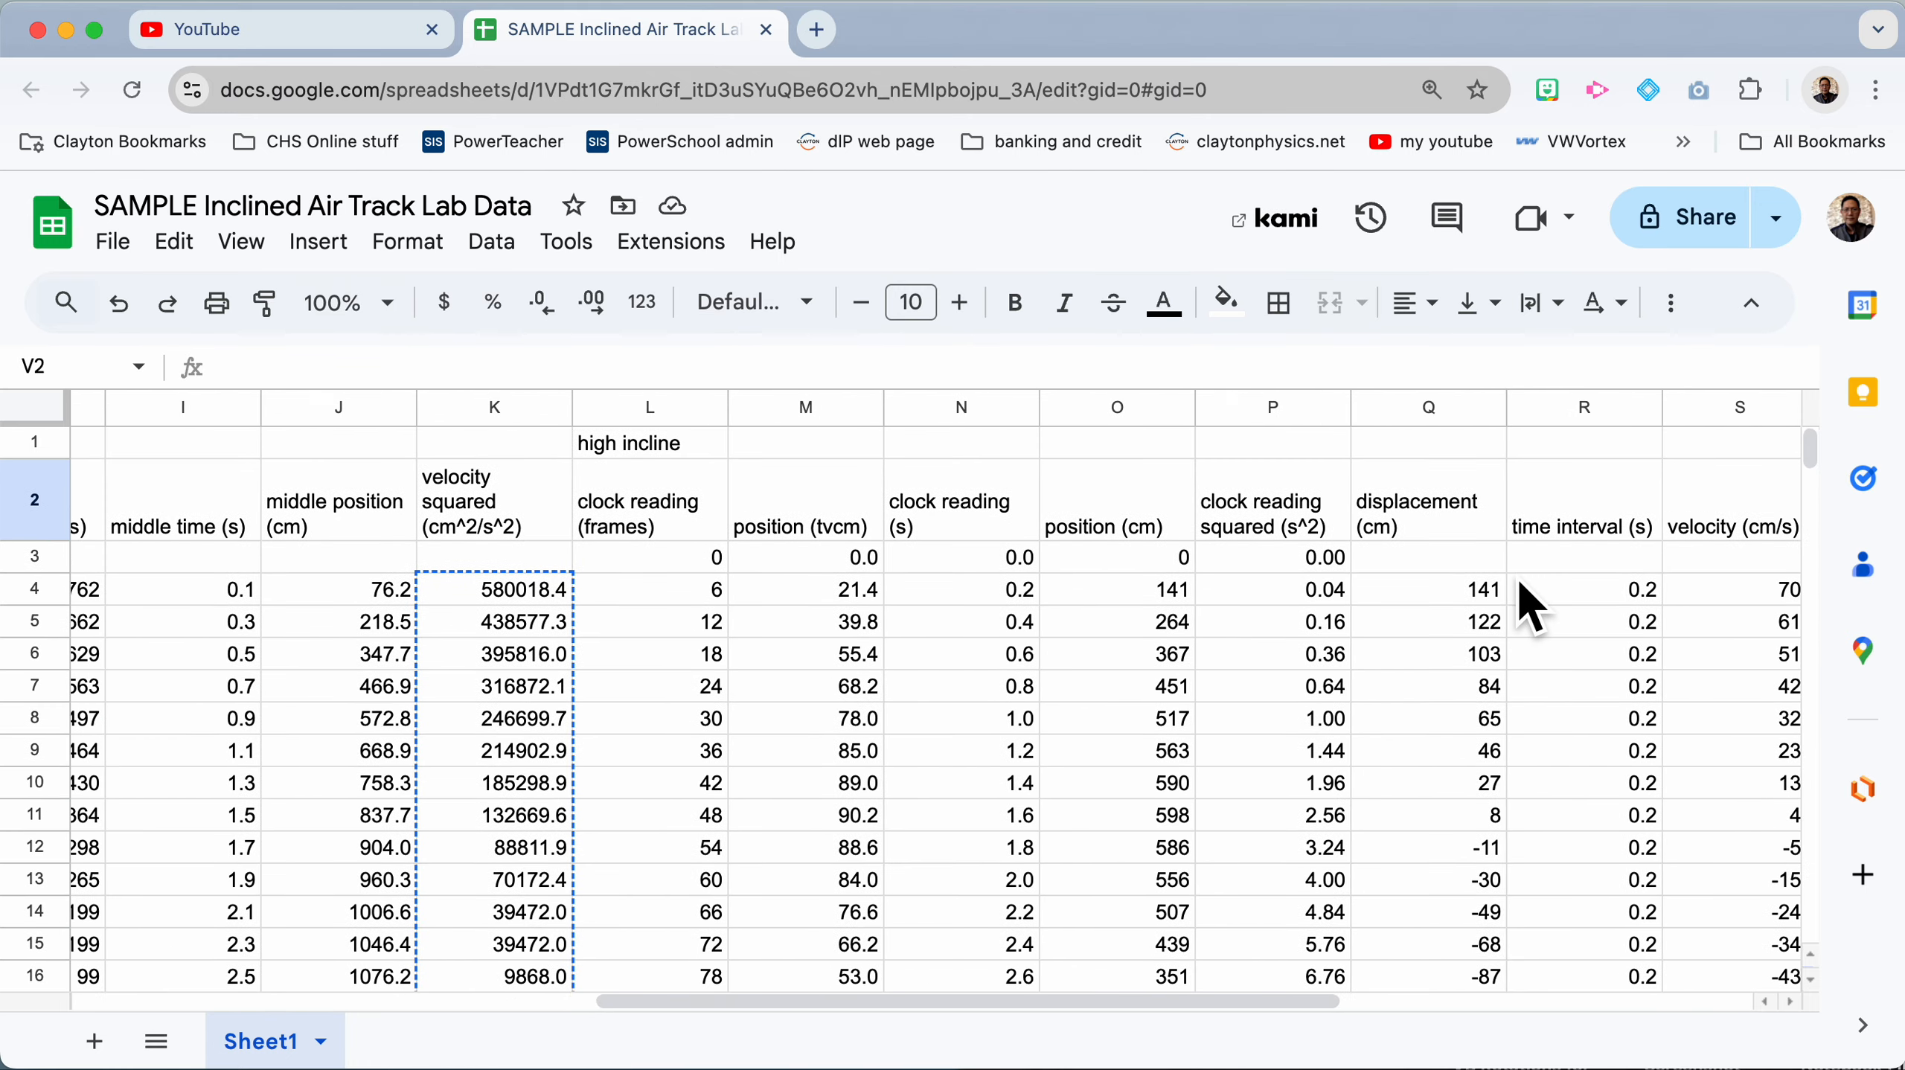
click(497, 519)
scroll(891, 562, right, 8)
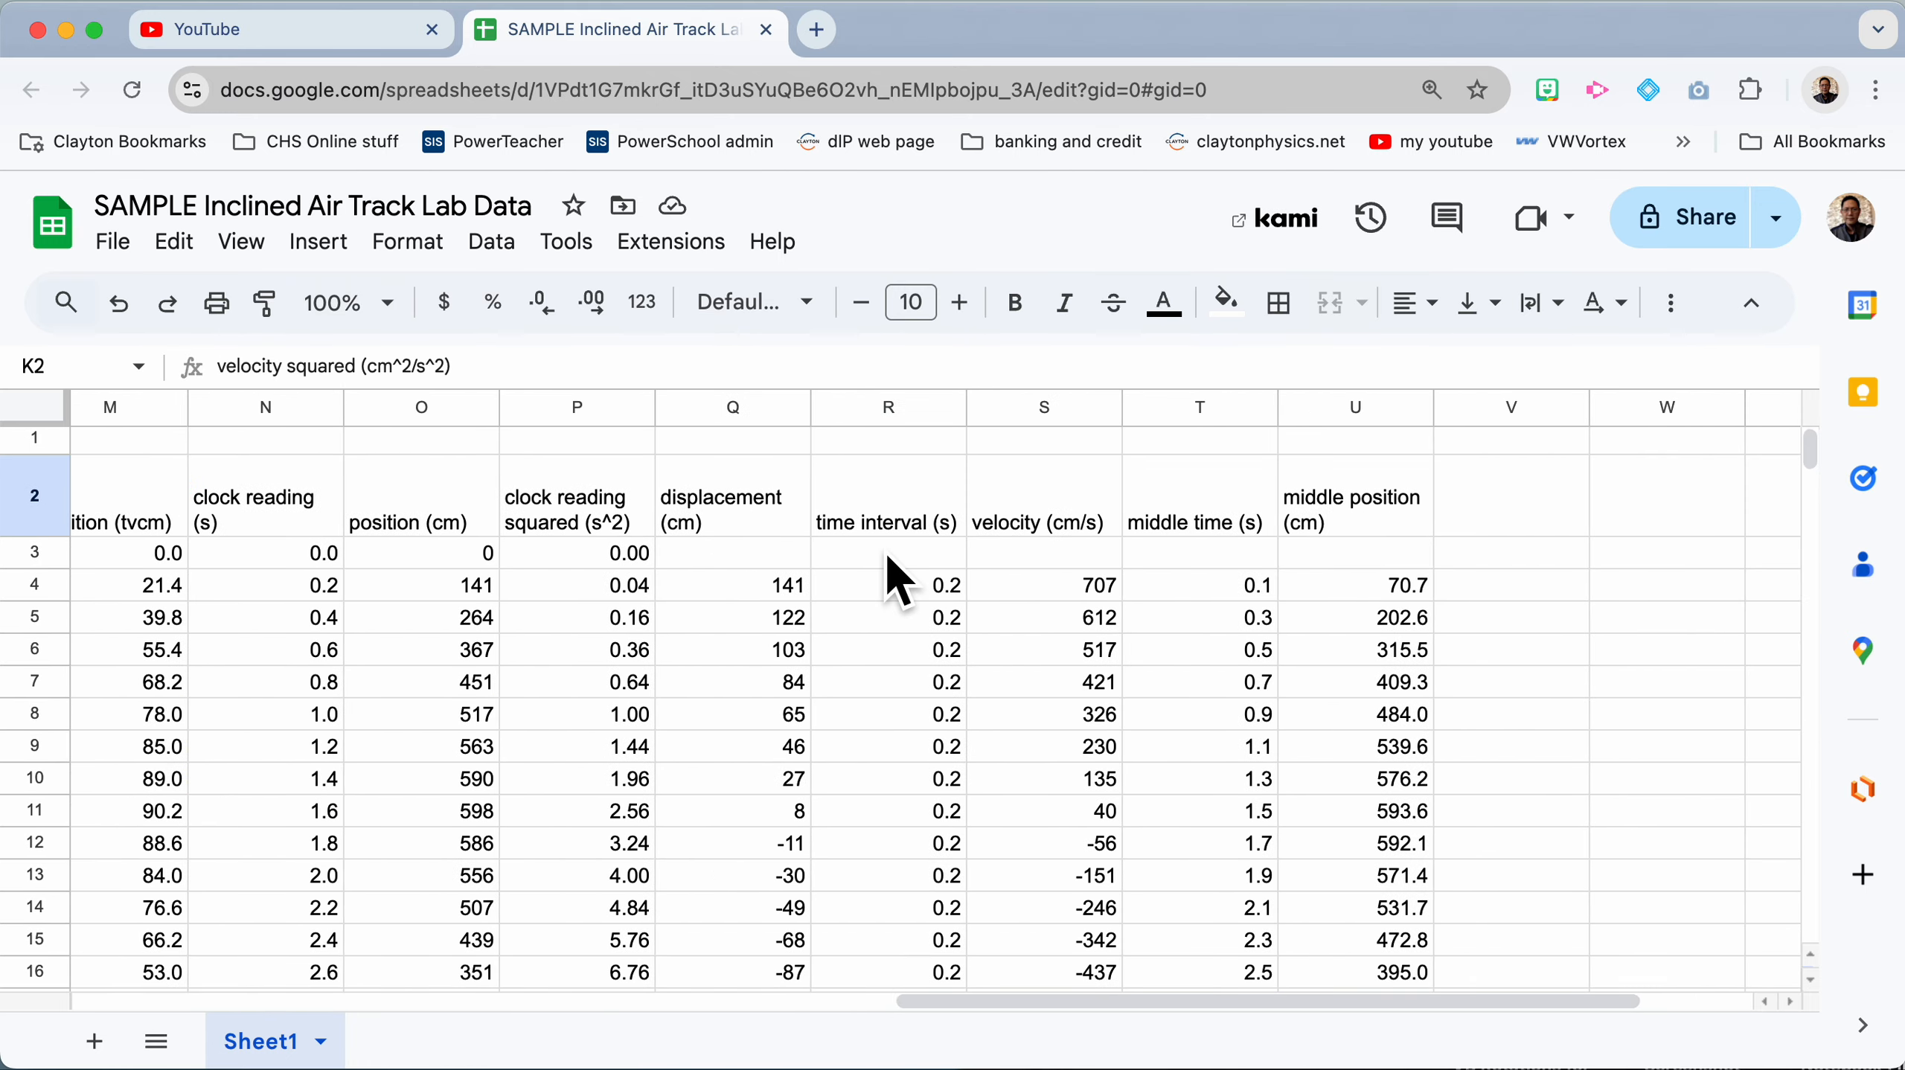
scroll(886, 551, right, 2)
click(1424, 518)
text(velocity squared (cm^2/s^2))
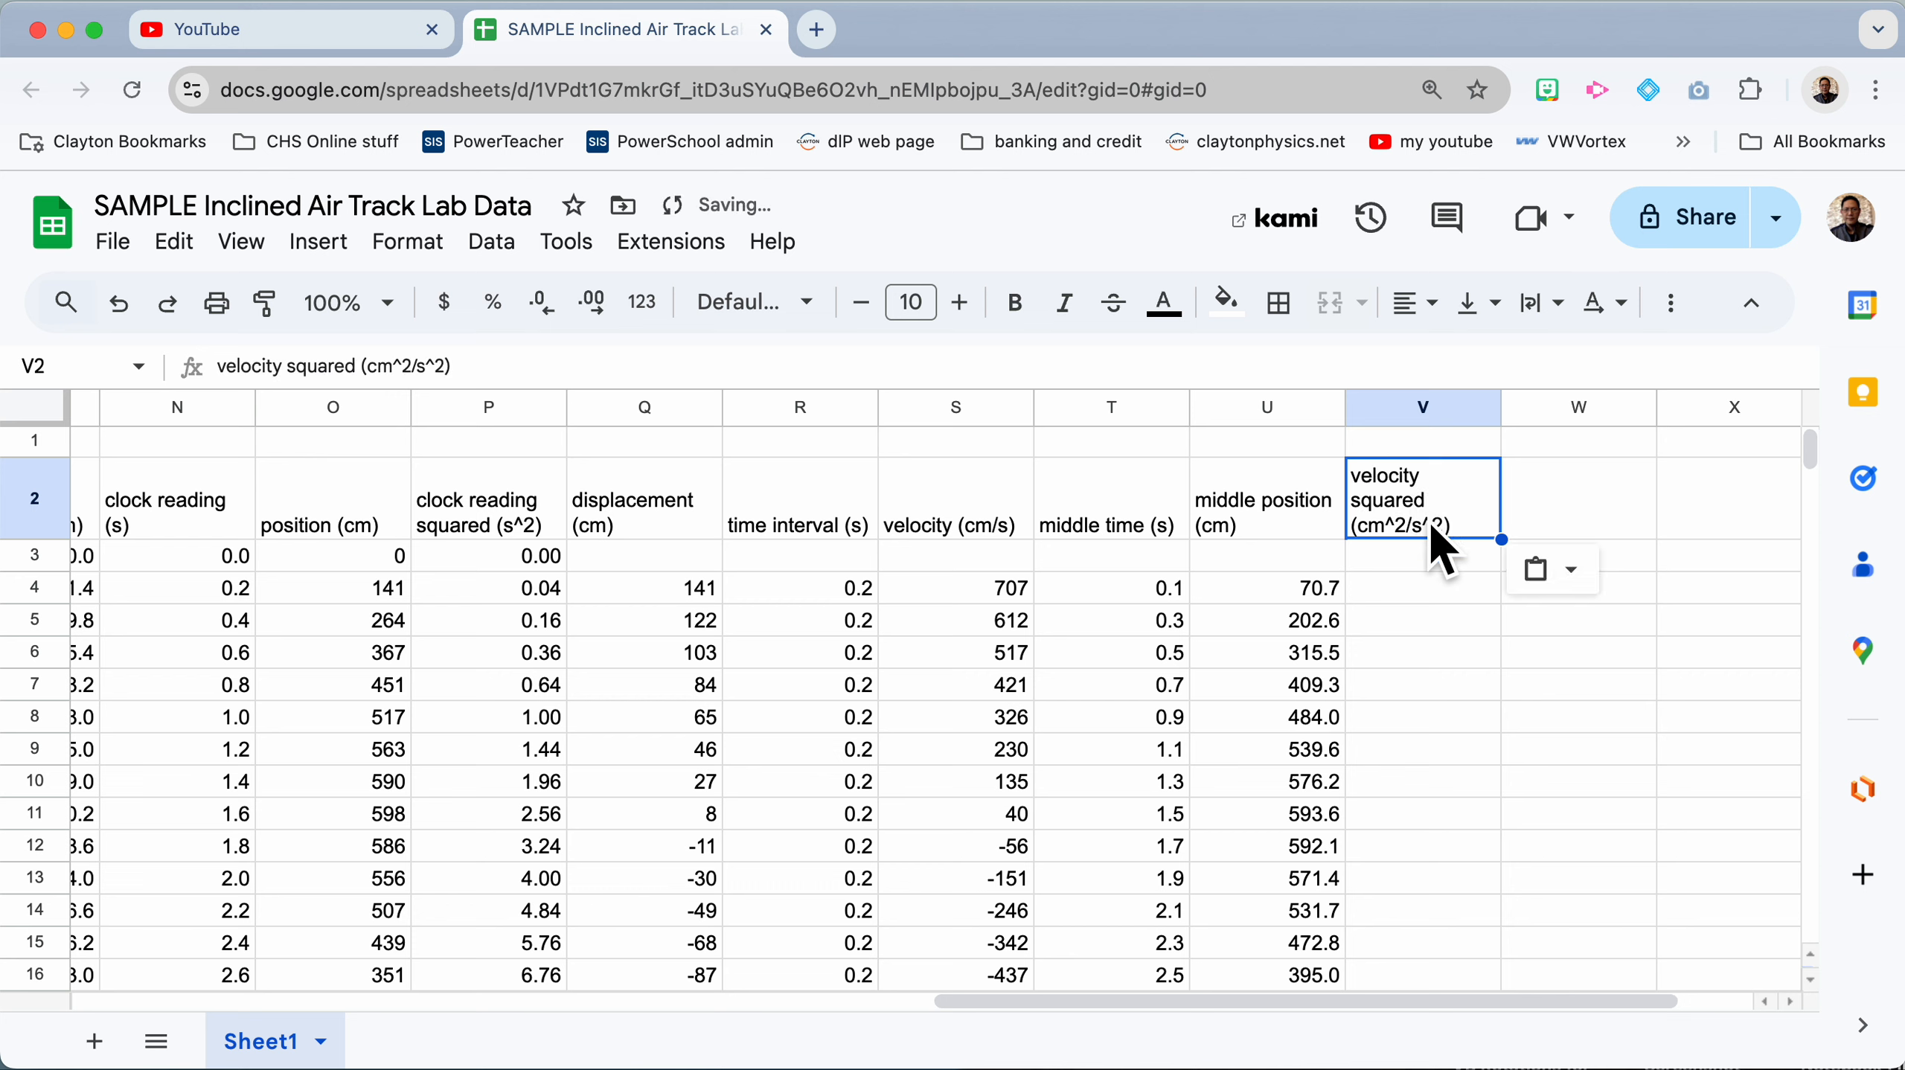
Step: Square the first high incline velocity in cell V4 with the formula =S4^2
click(1409, 597)
text(=)
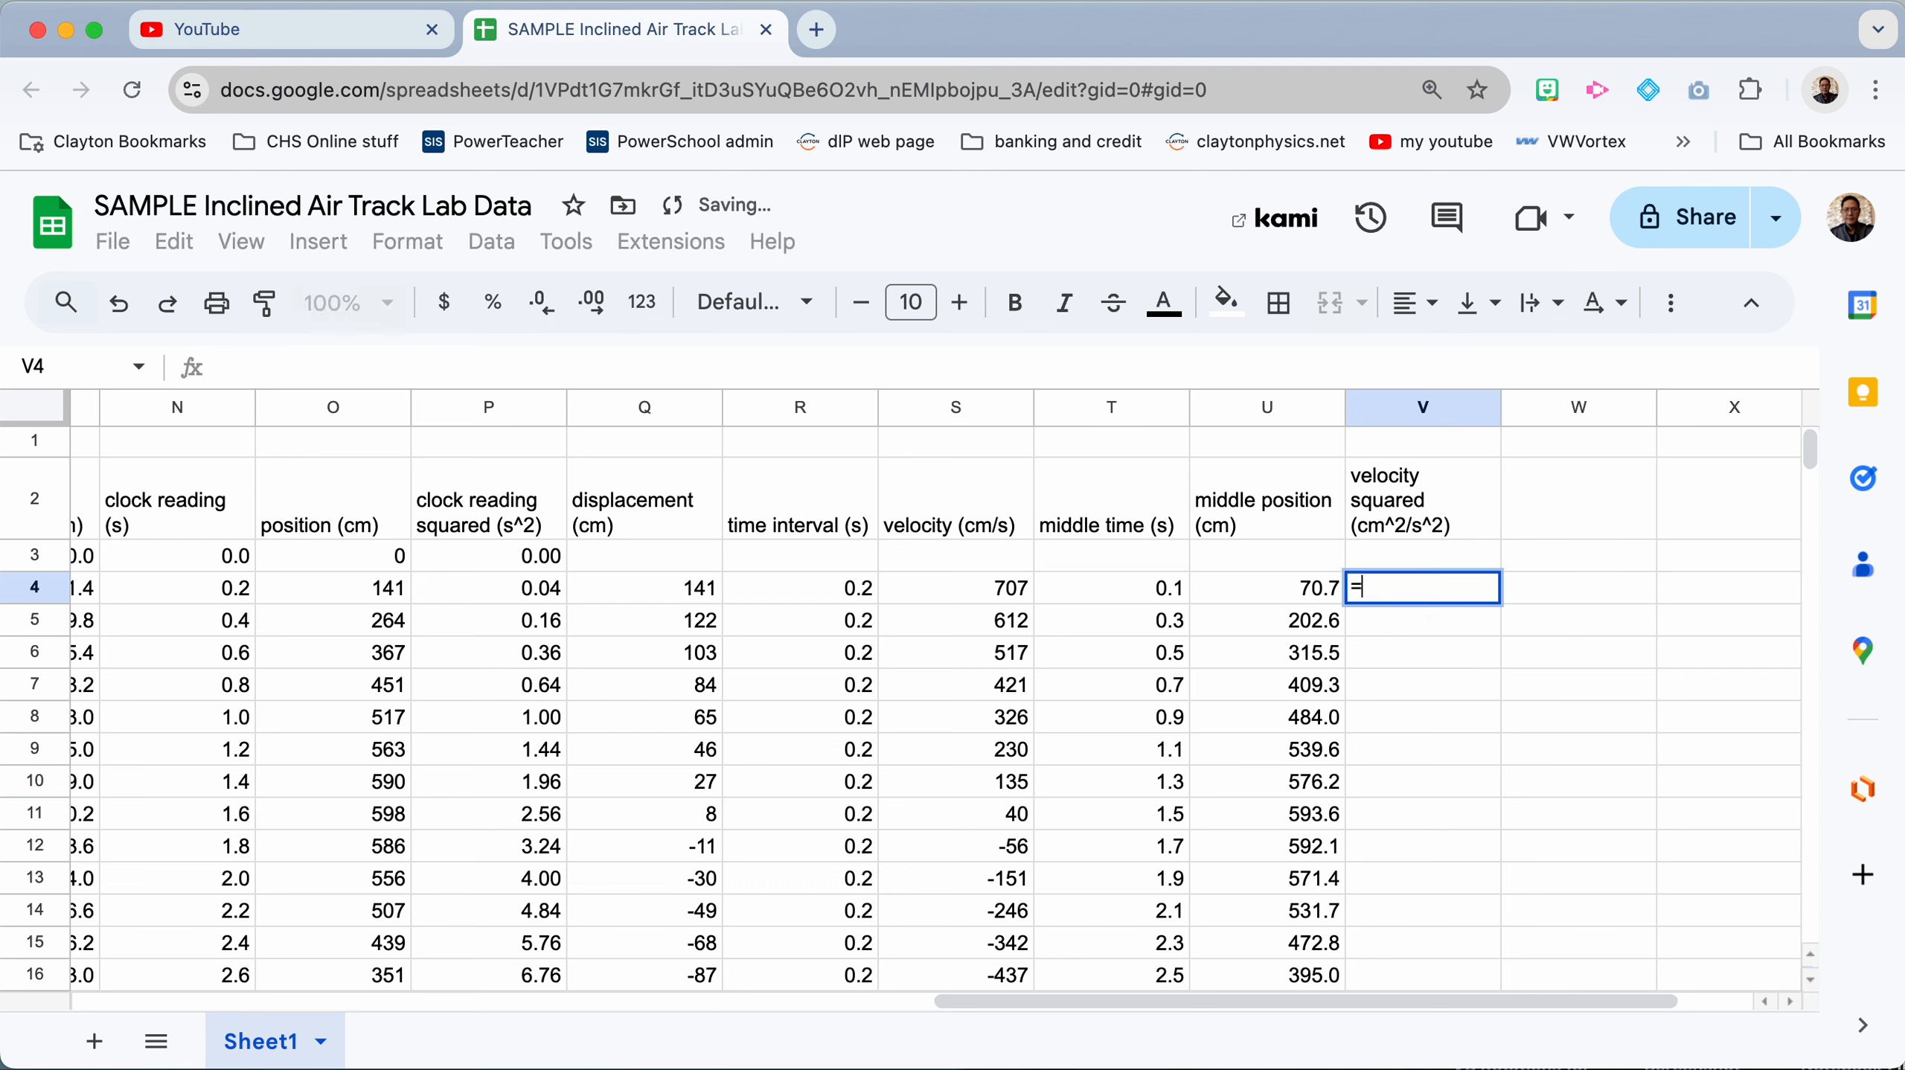
click(1014, 593)
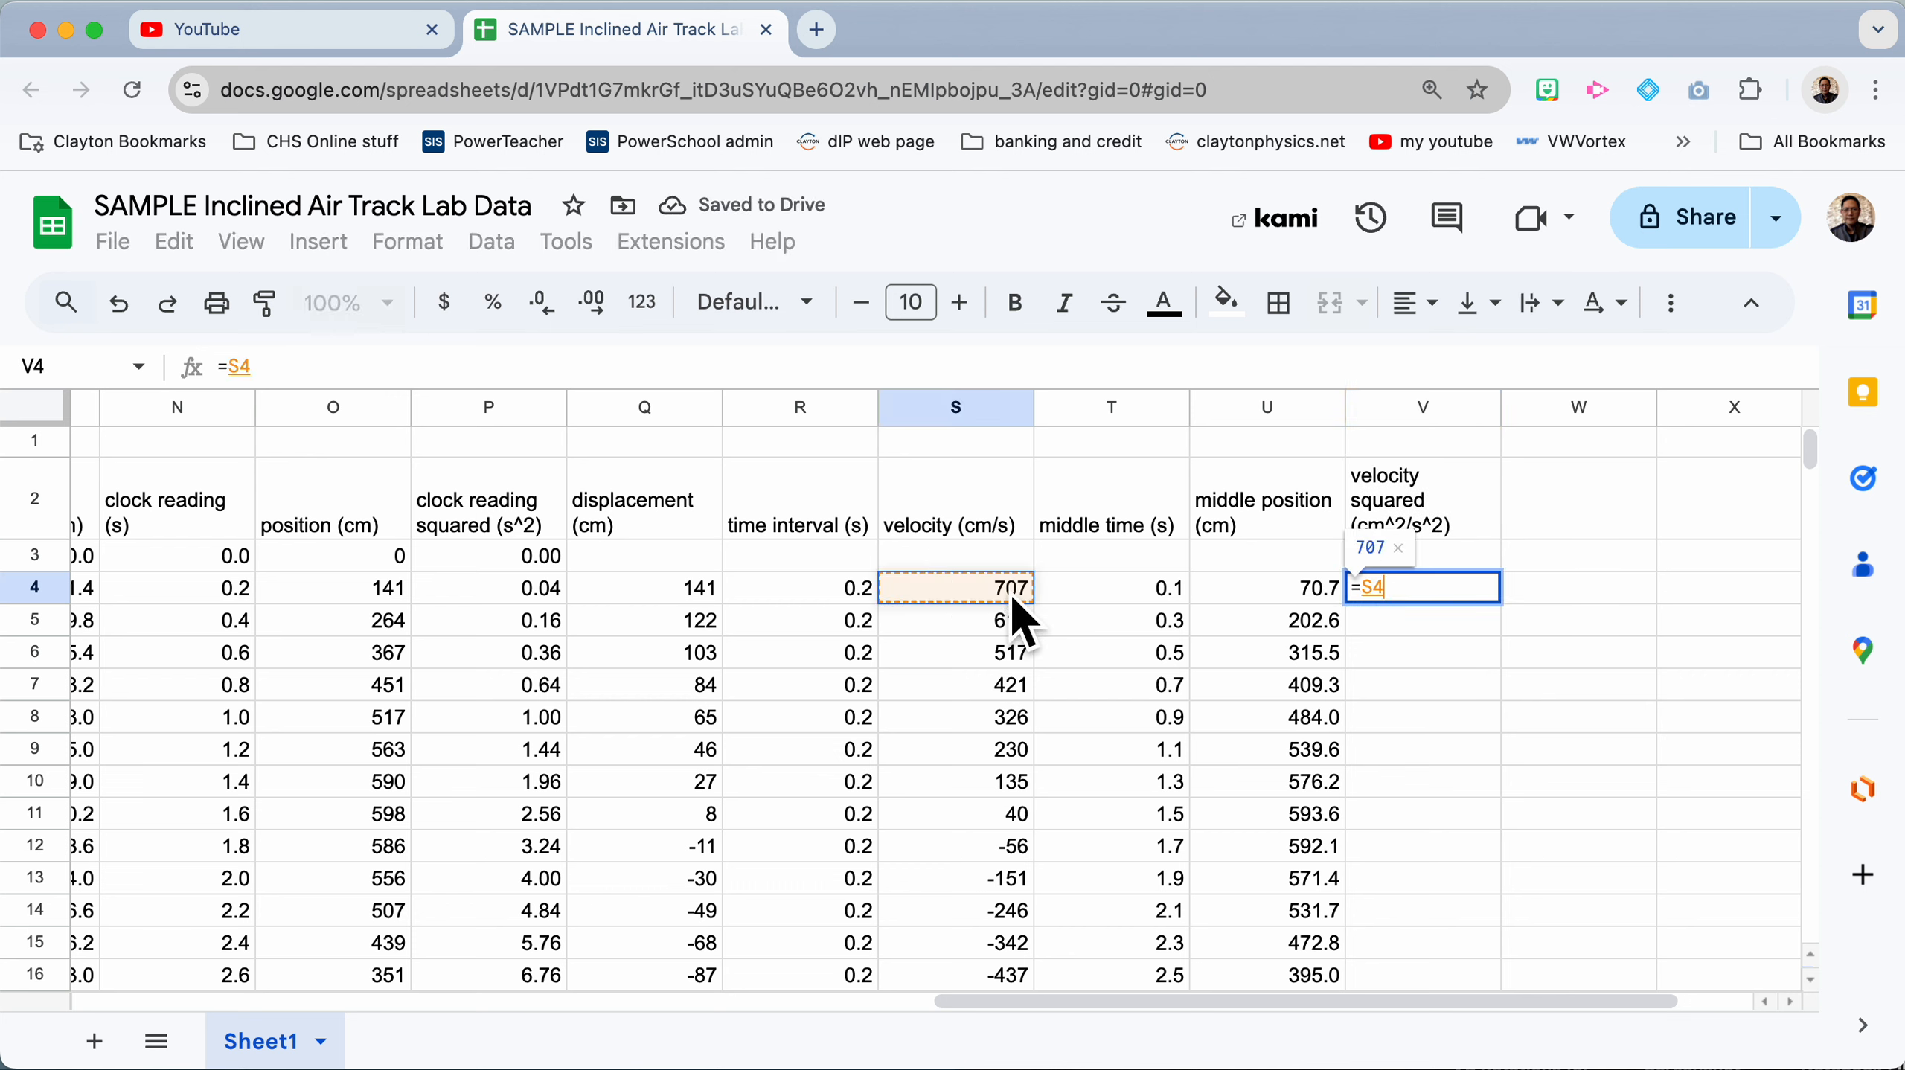
text(^2)
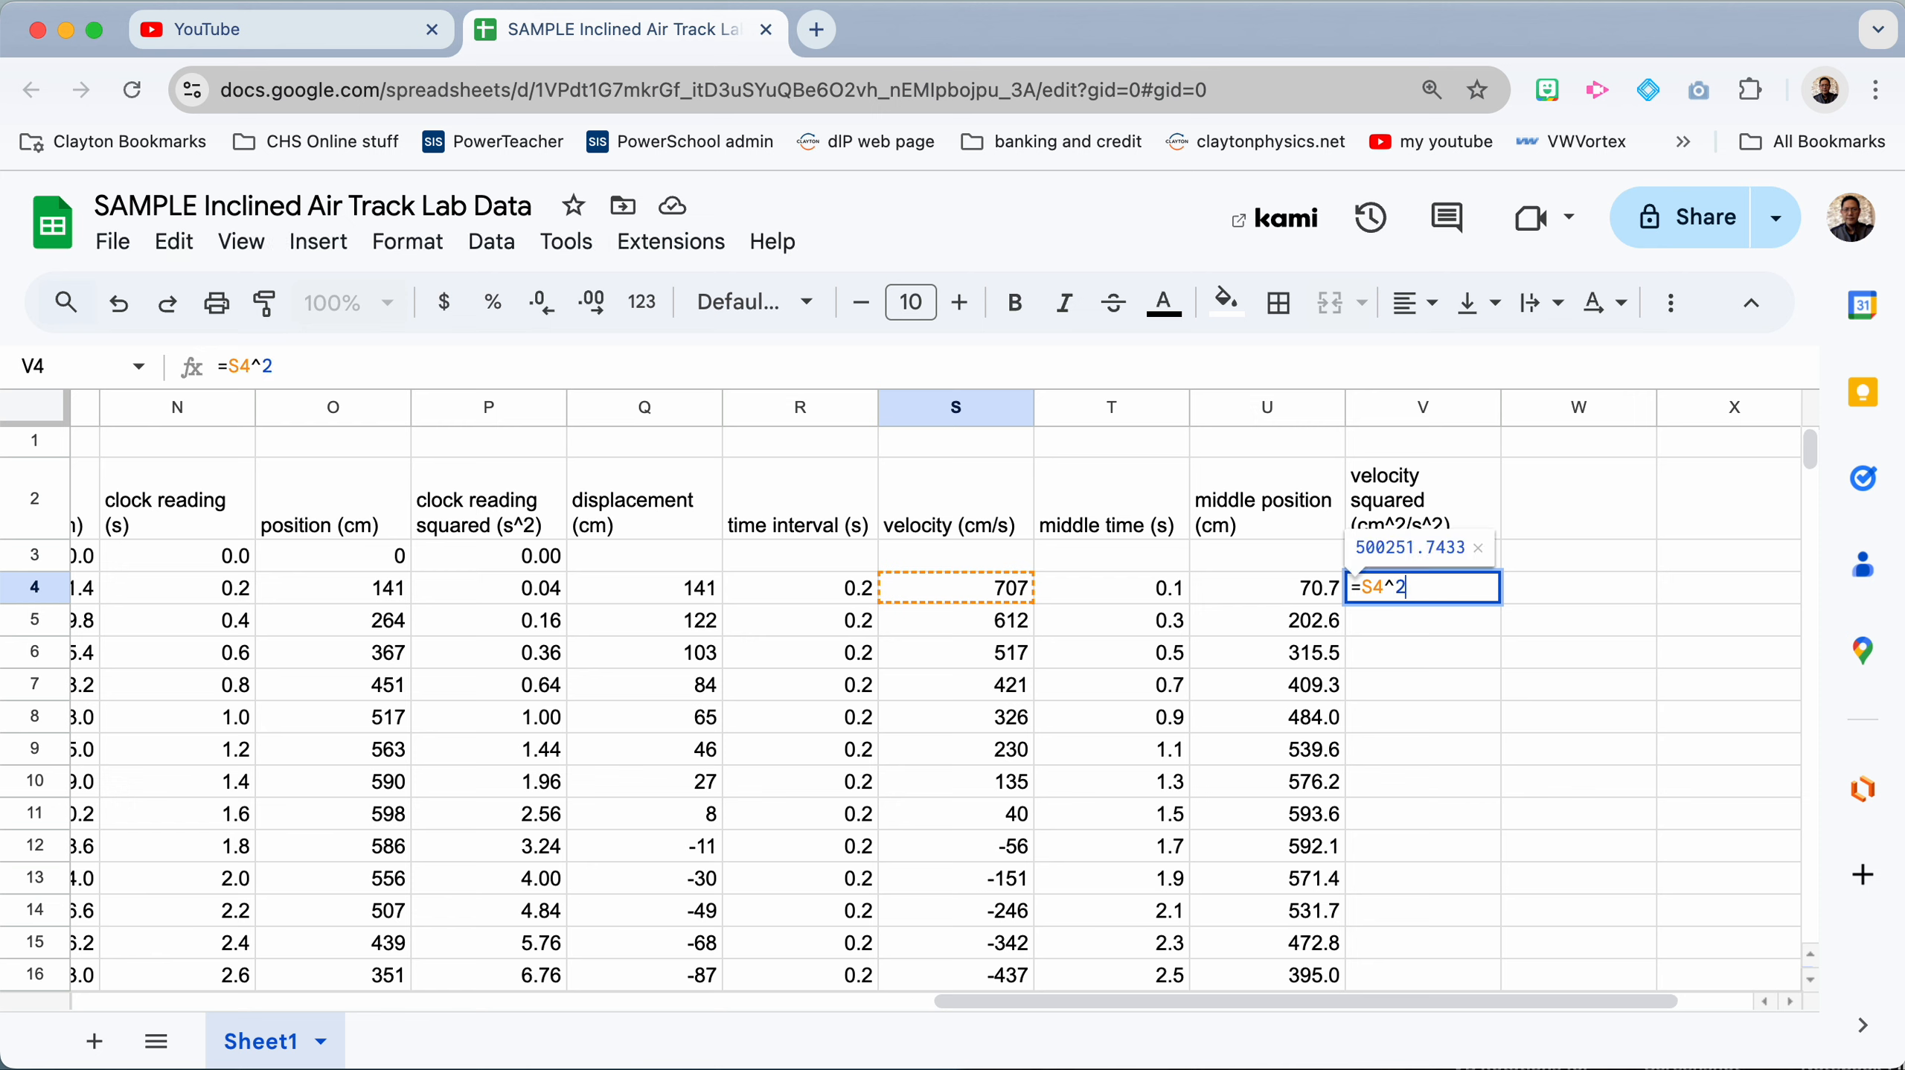
key(Return)
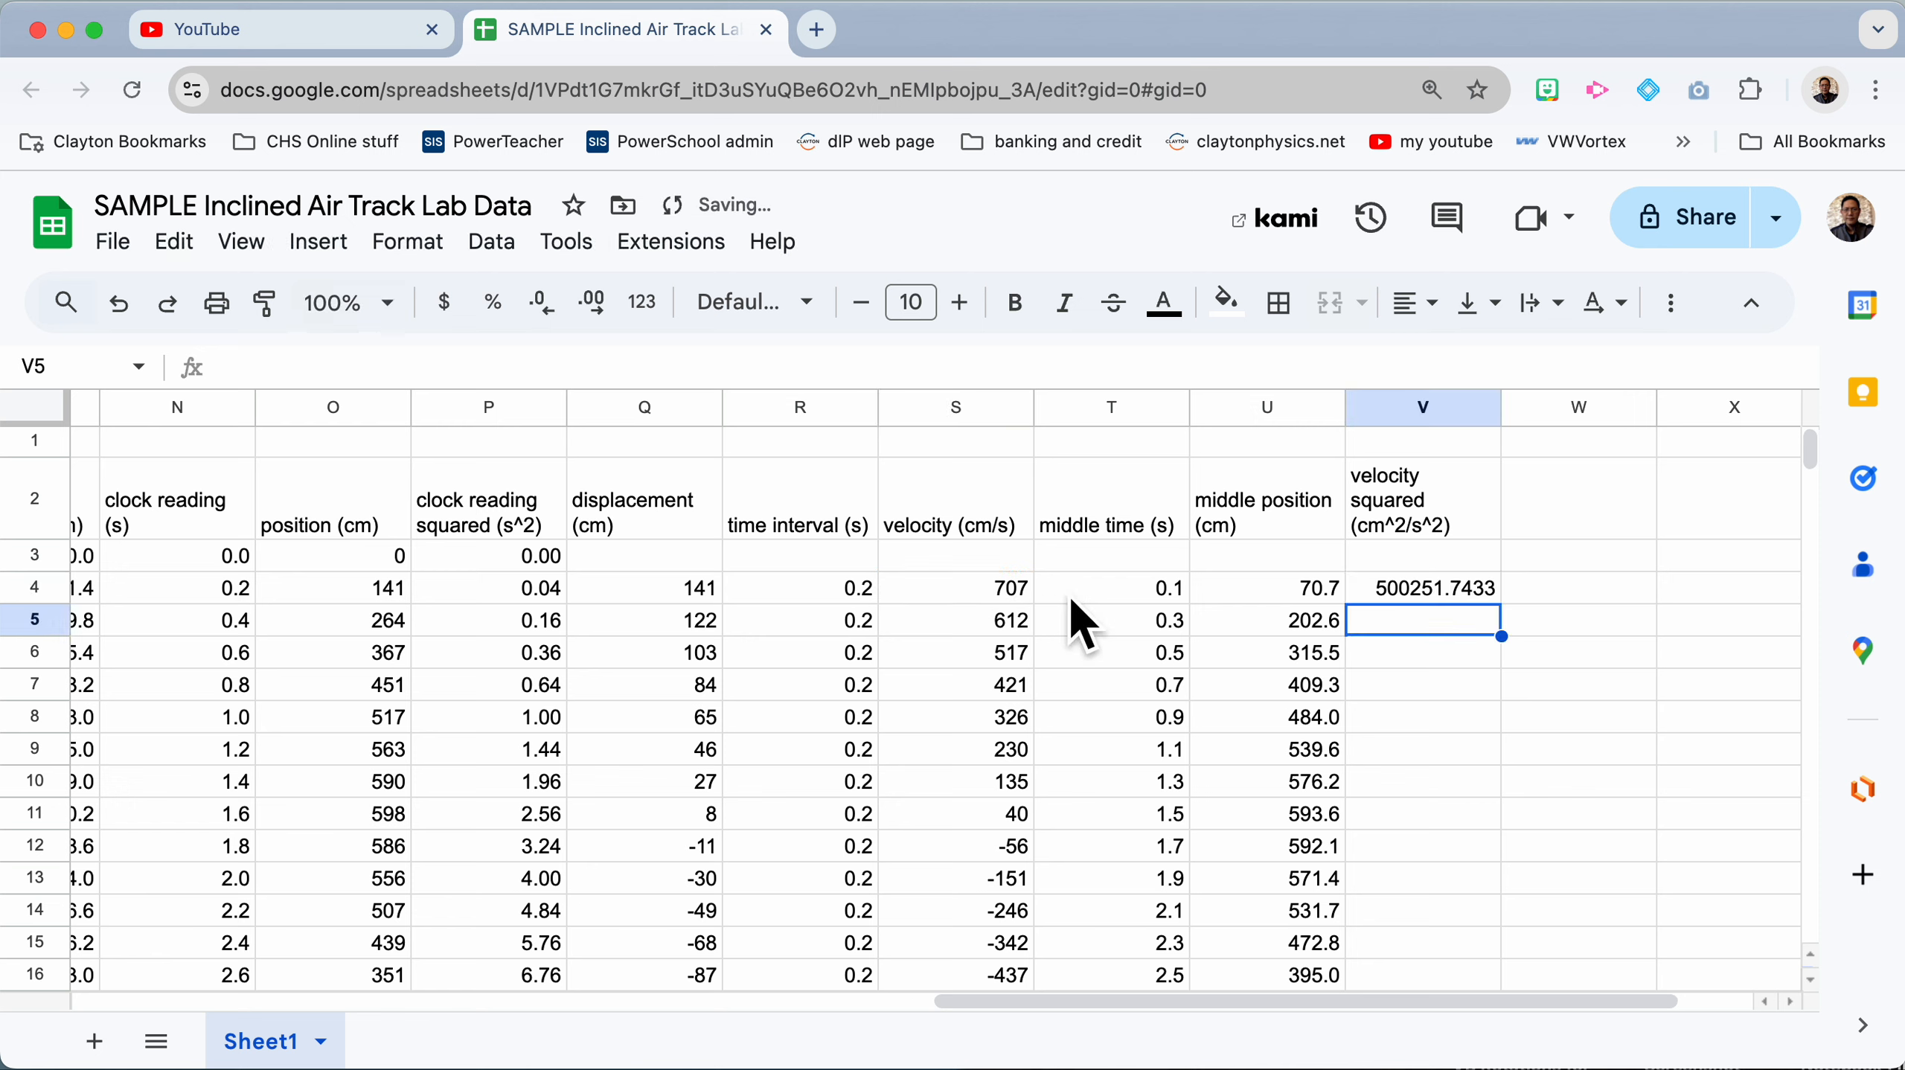
Step: Fill the high incline velocity squared formula from V4 down through V18
click(1417, 597)
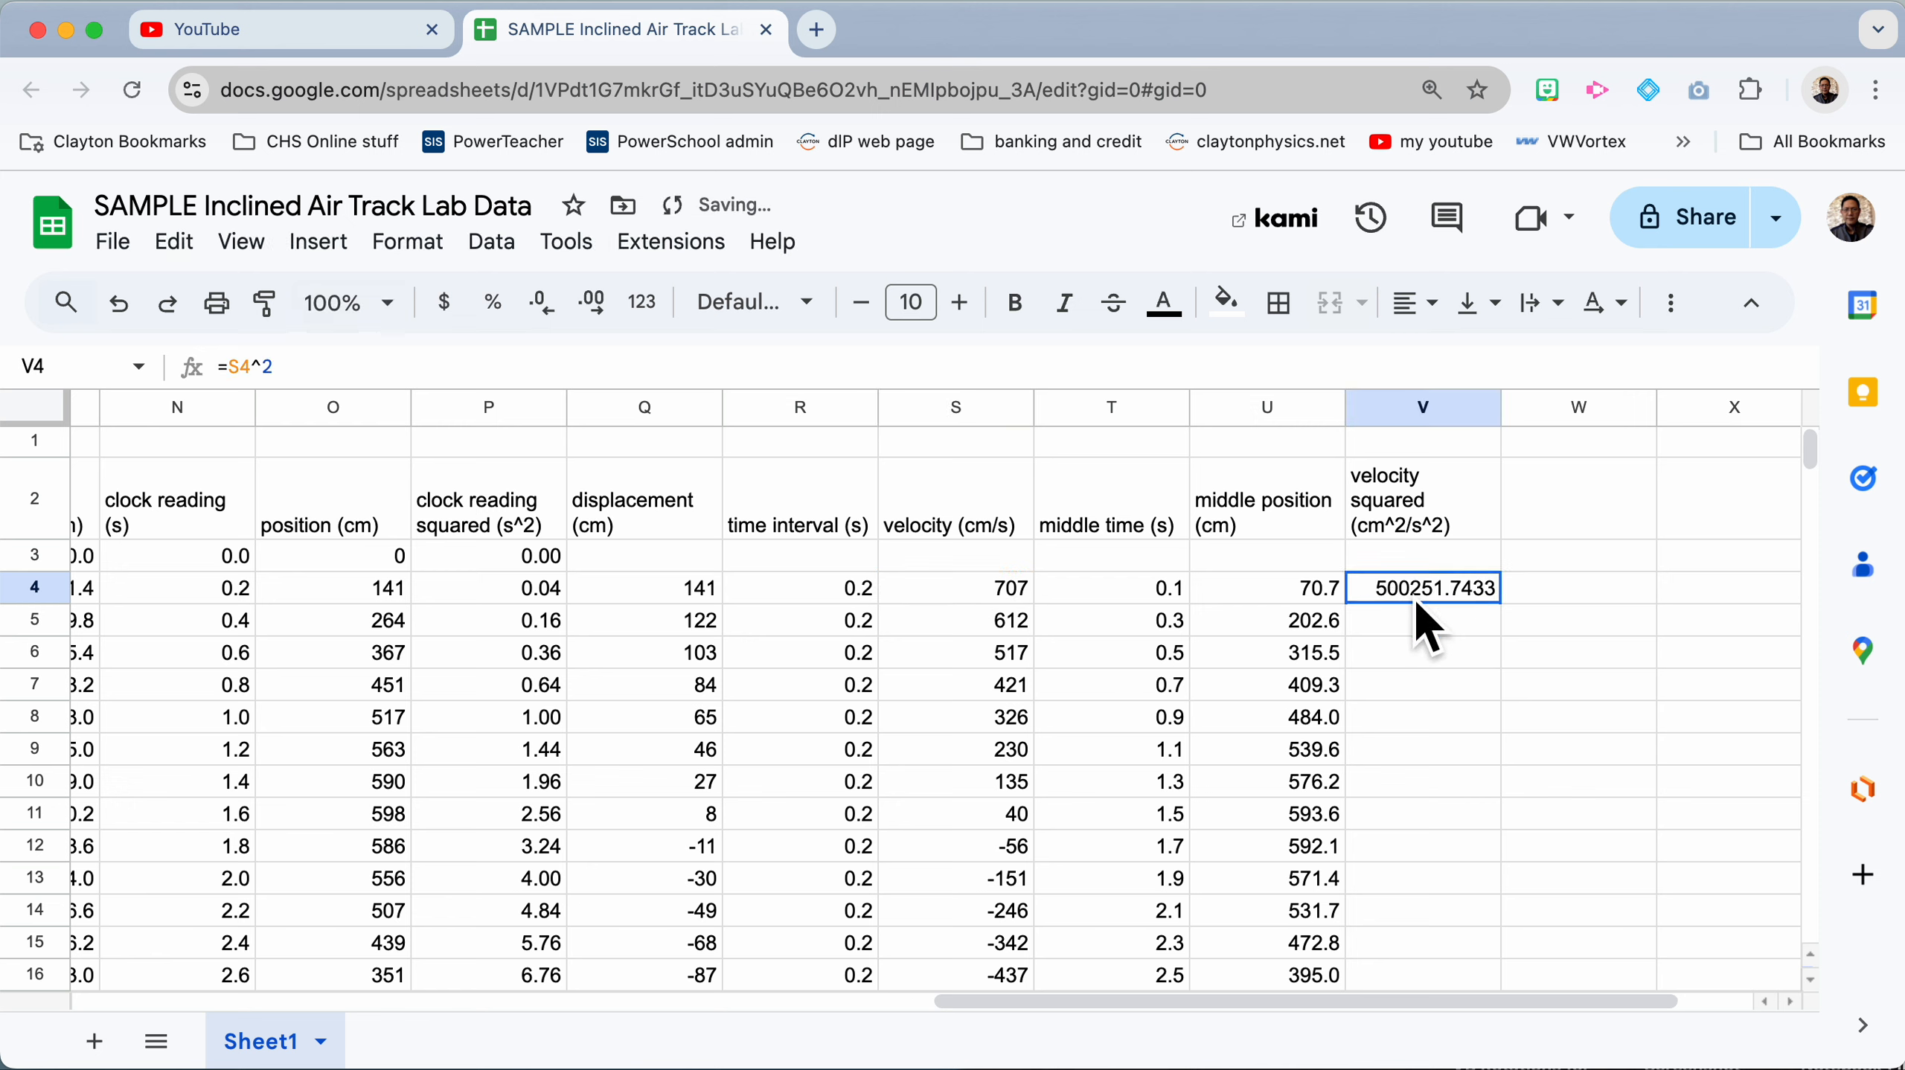
double_click(1525, 628)
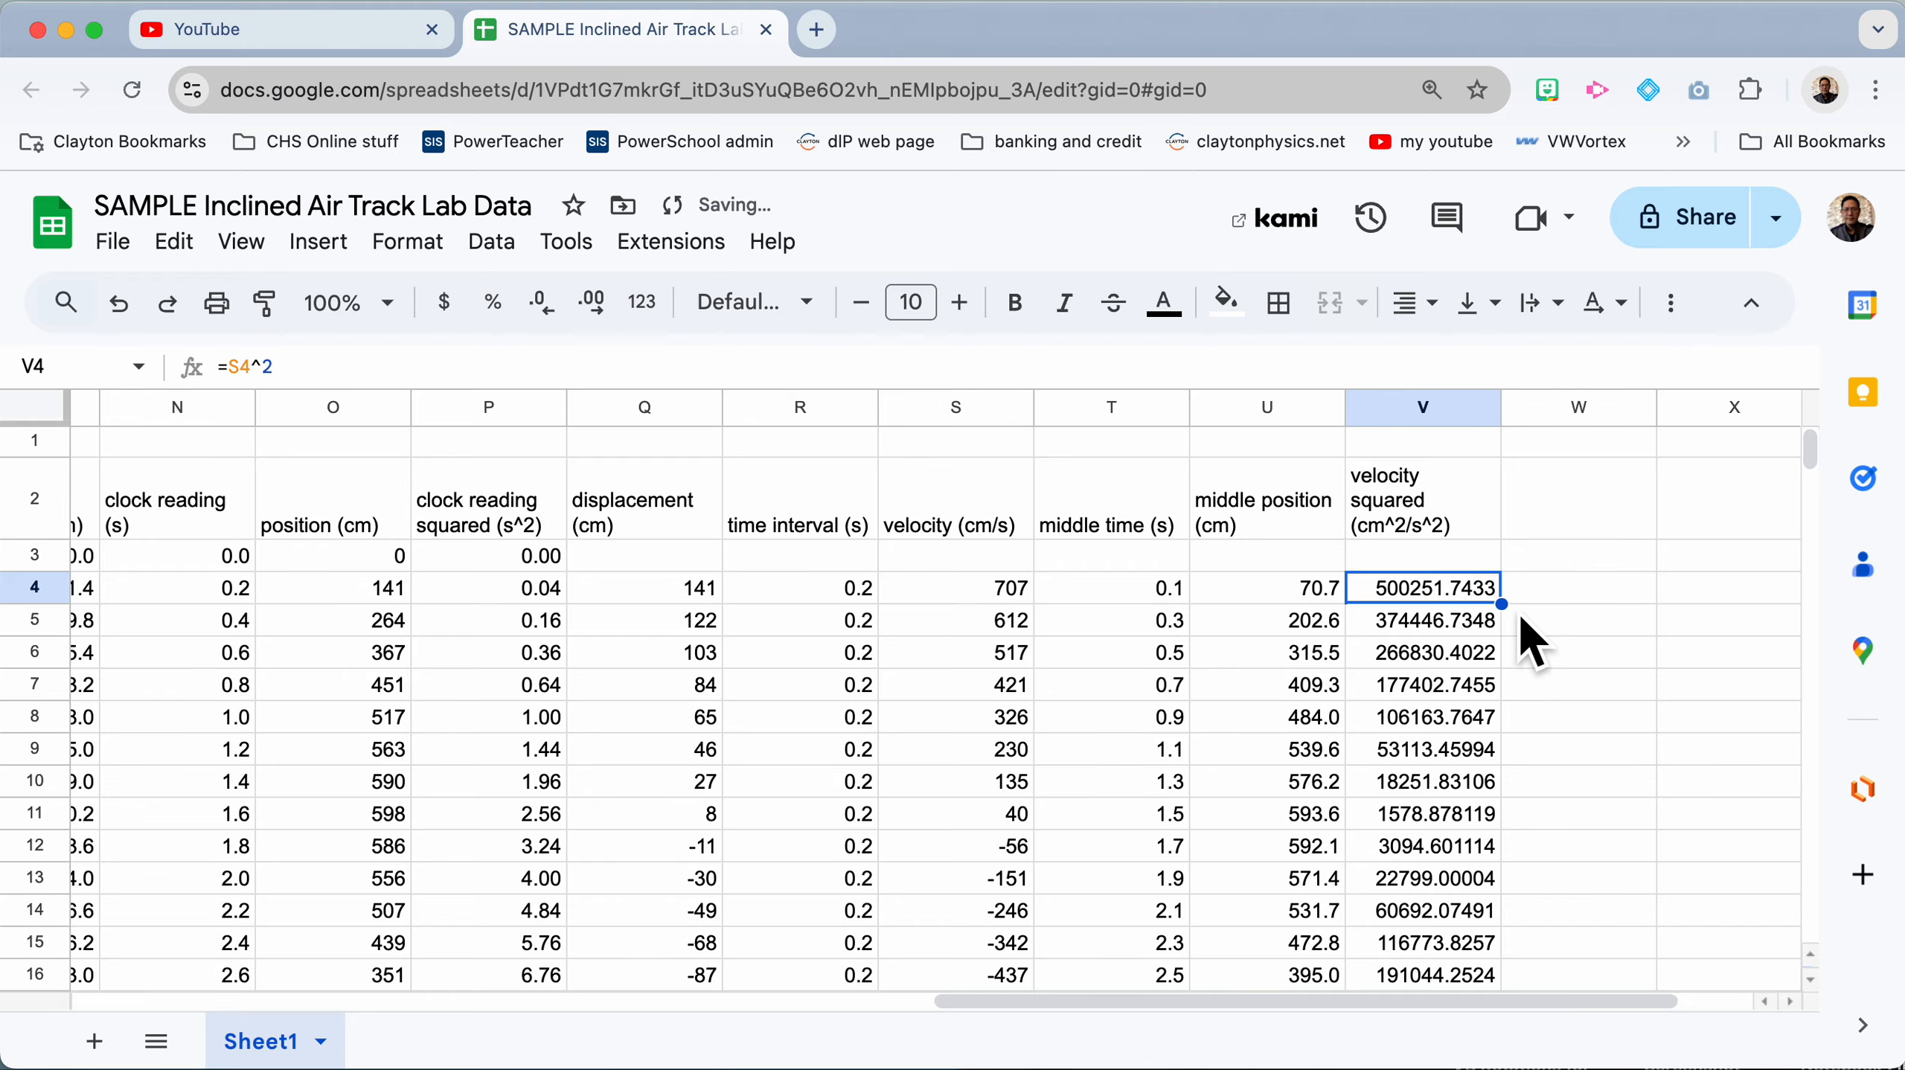
scroll(1424, 777, down, 5)
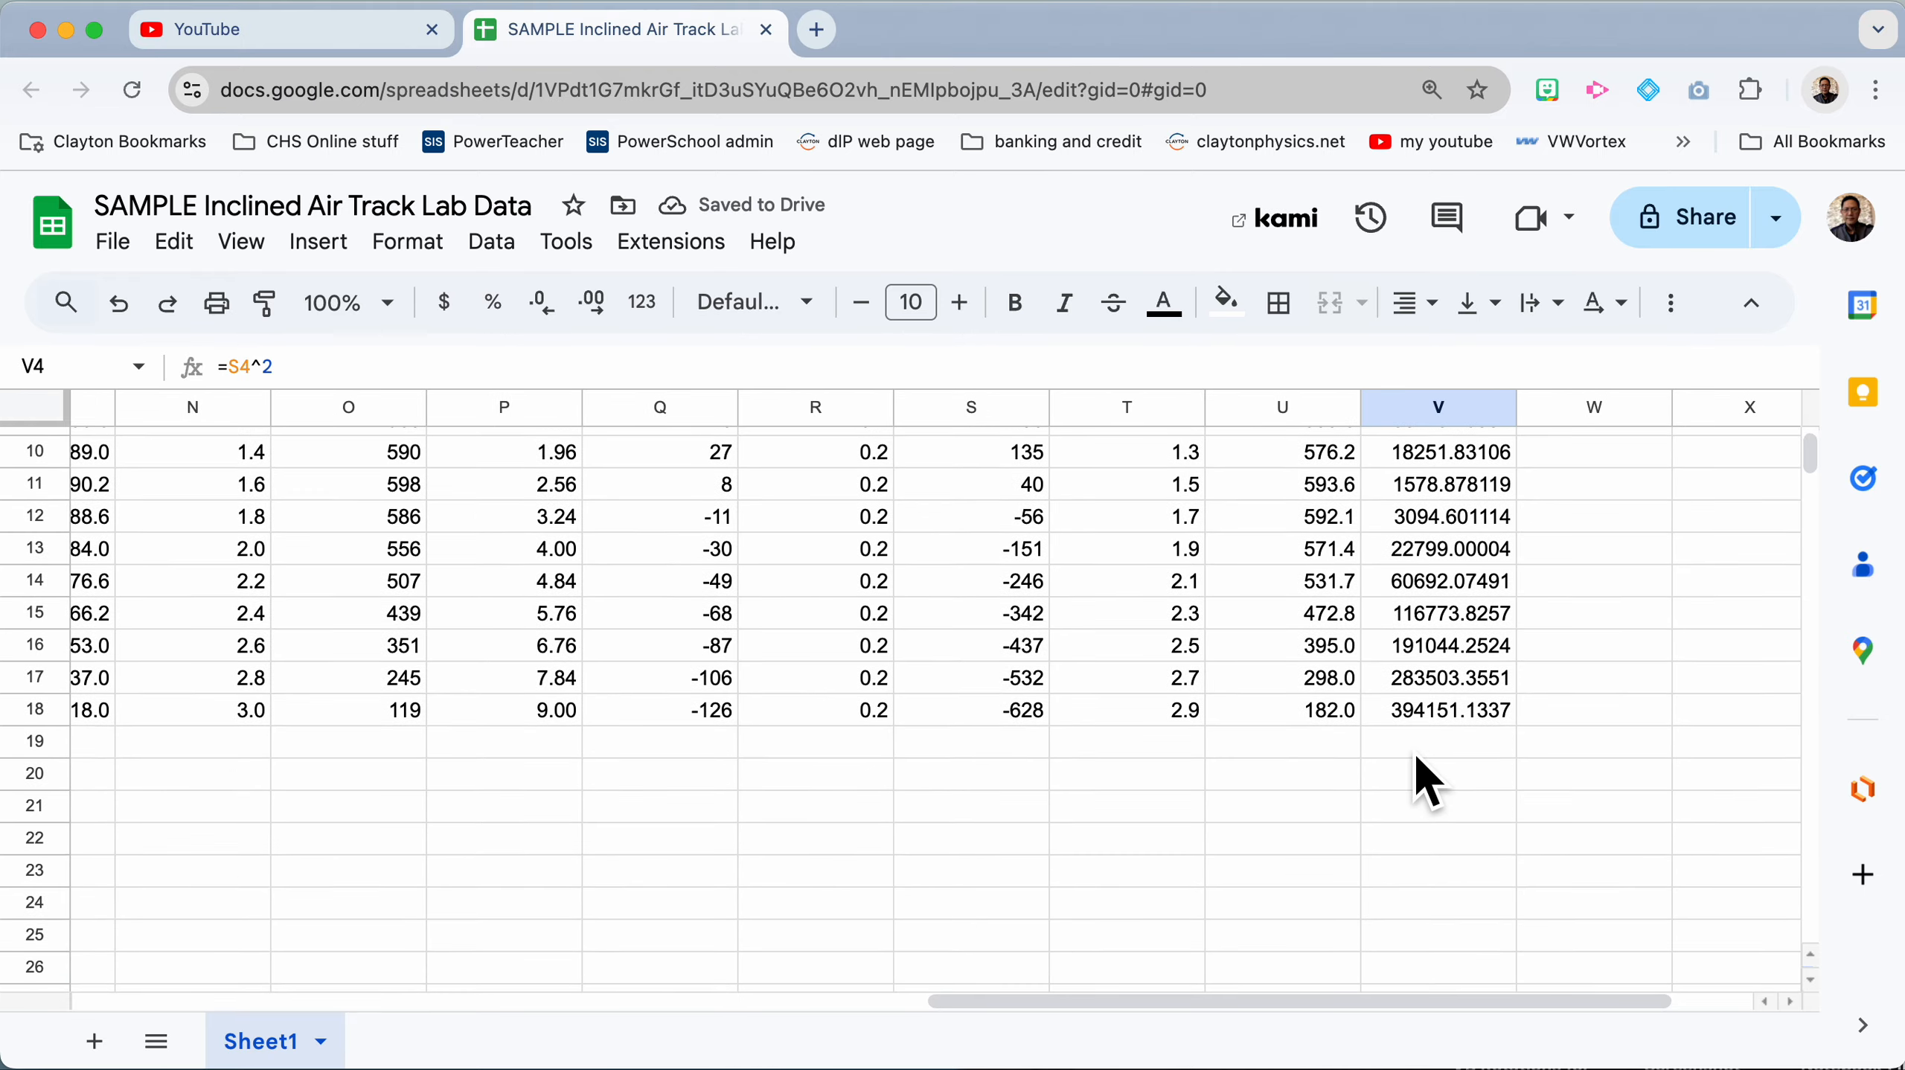
scroll(1416, 759, up, 5)
scroll(1426, 779, up, 1)
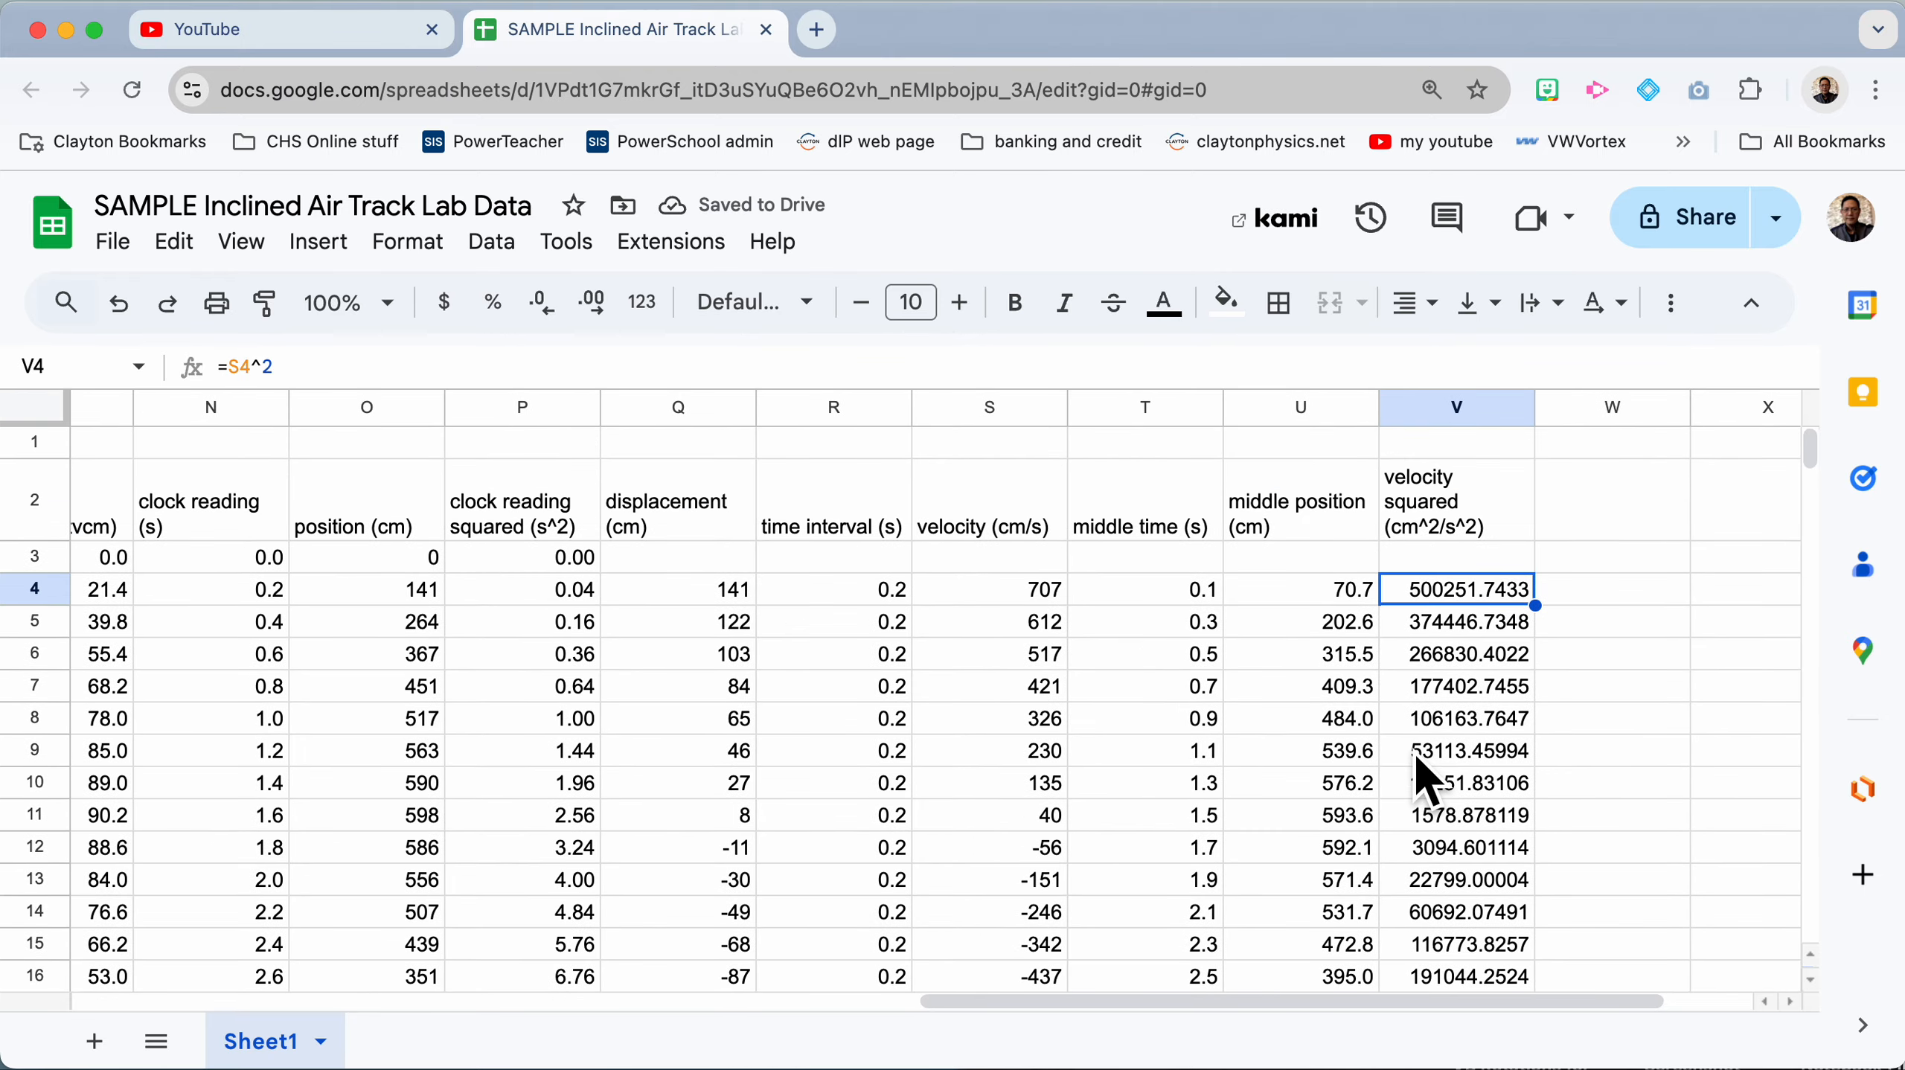
Step: Copy the middle position column with its header from A179:A223 into the cells starting at A226
scroll(1418, 778, down, 20)
scroll(1418, 777, left, 15)
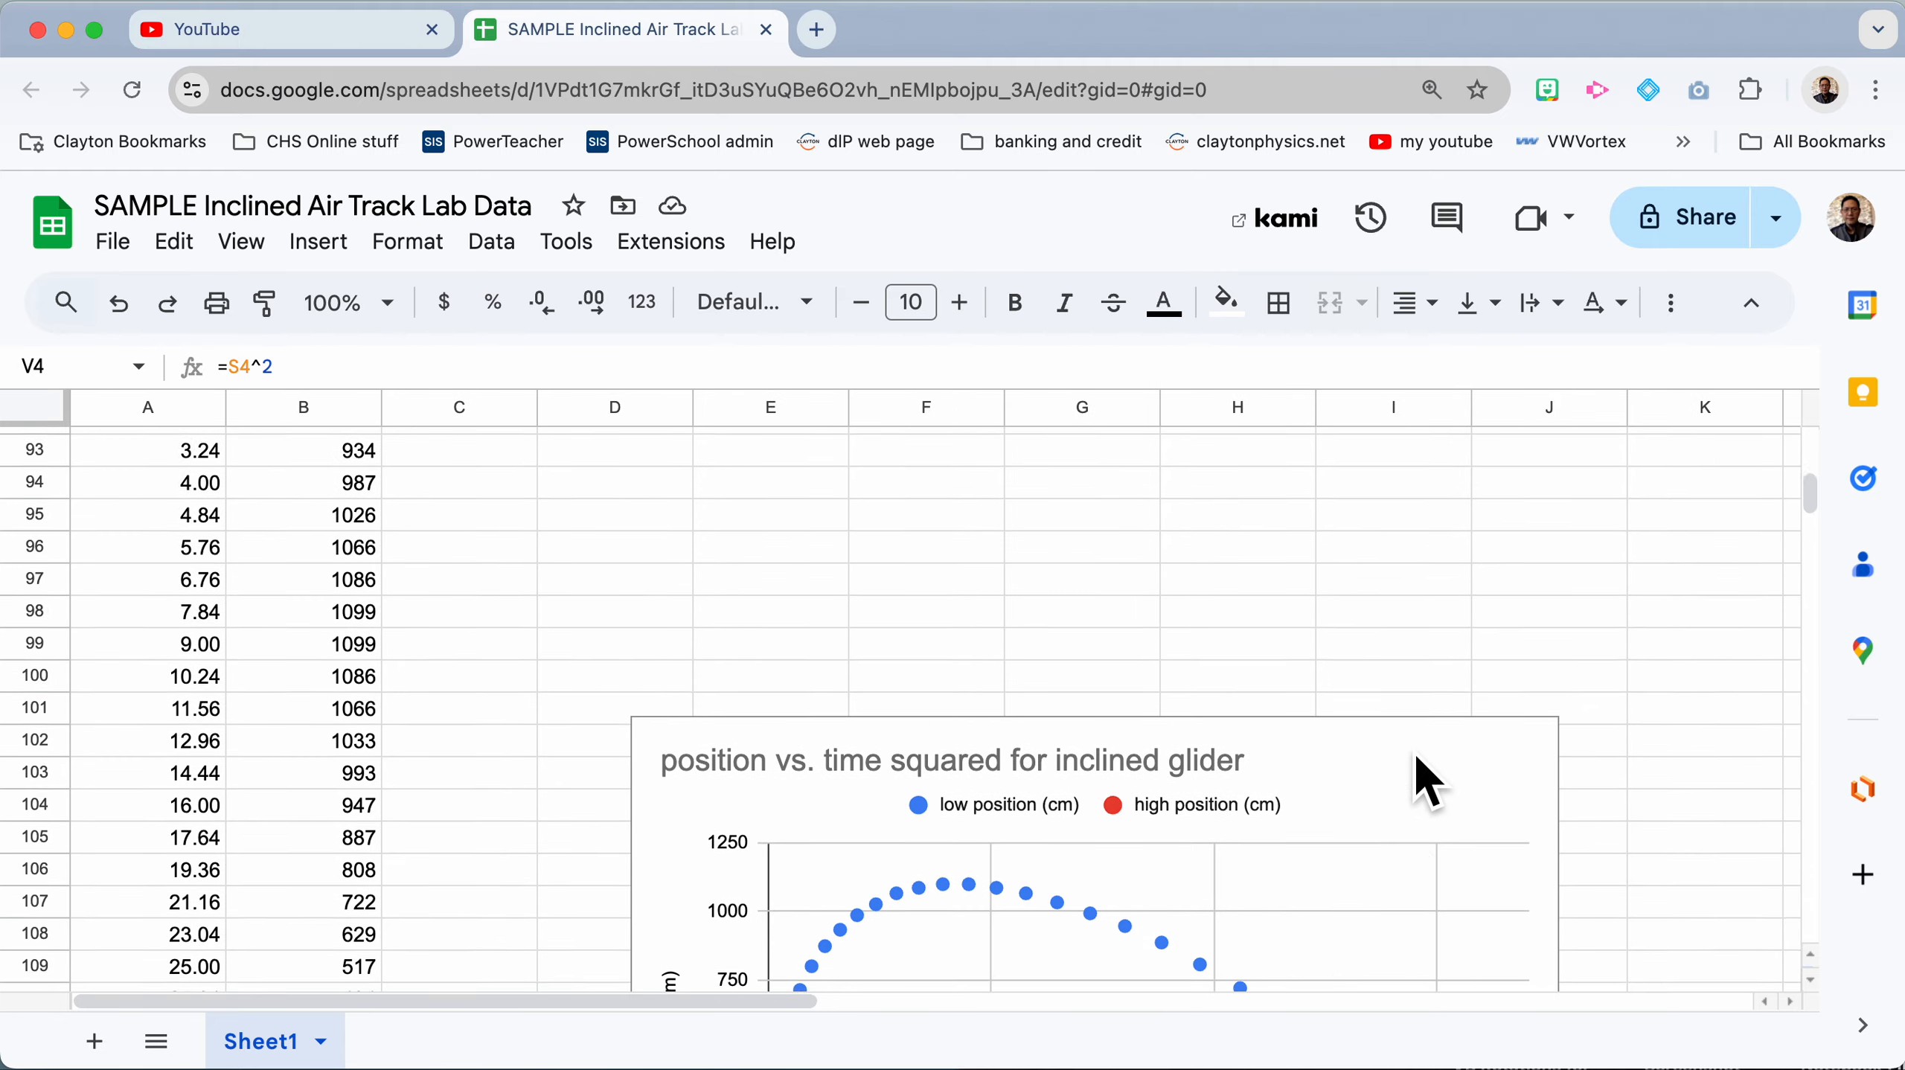
scroll(1427, 780, down, 20)
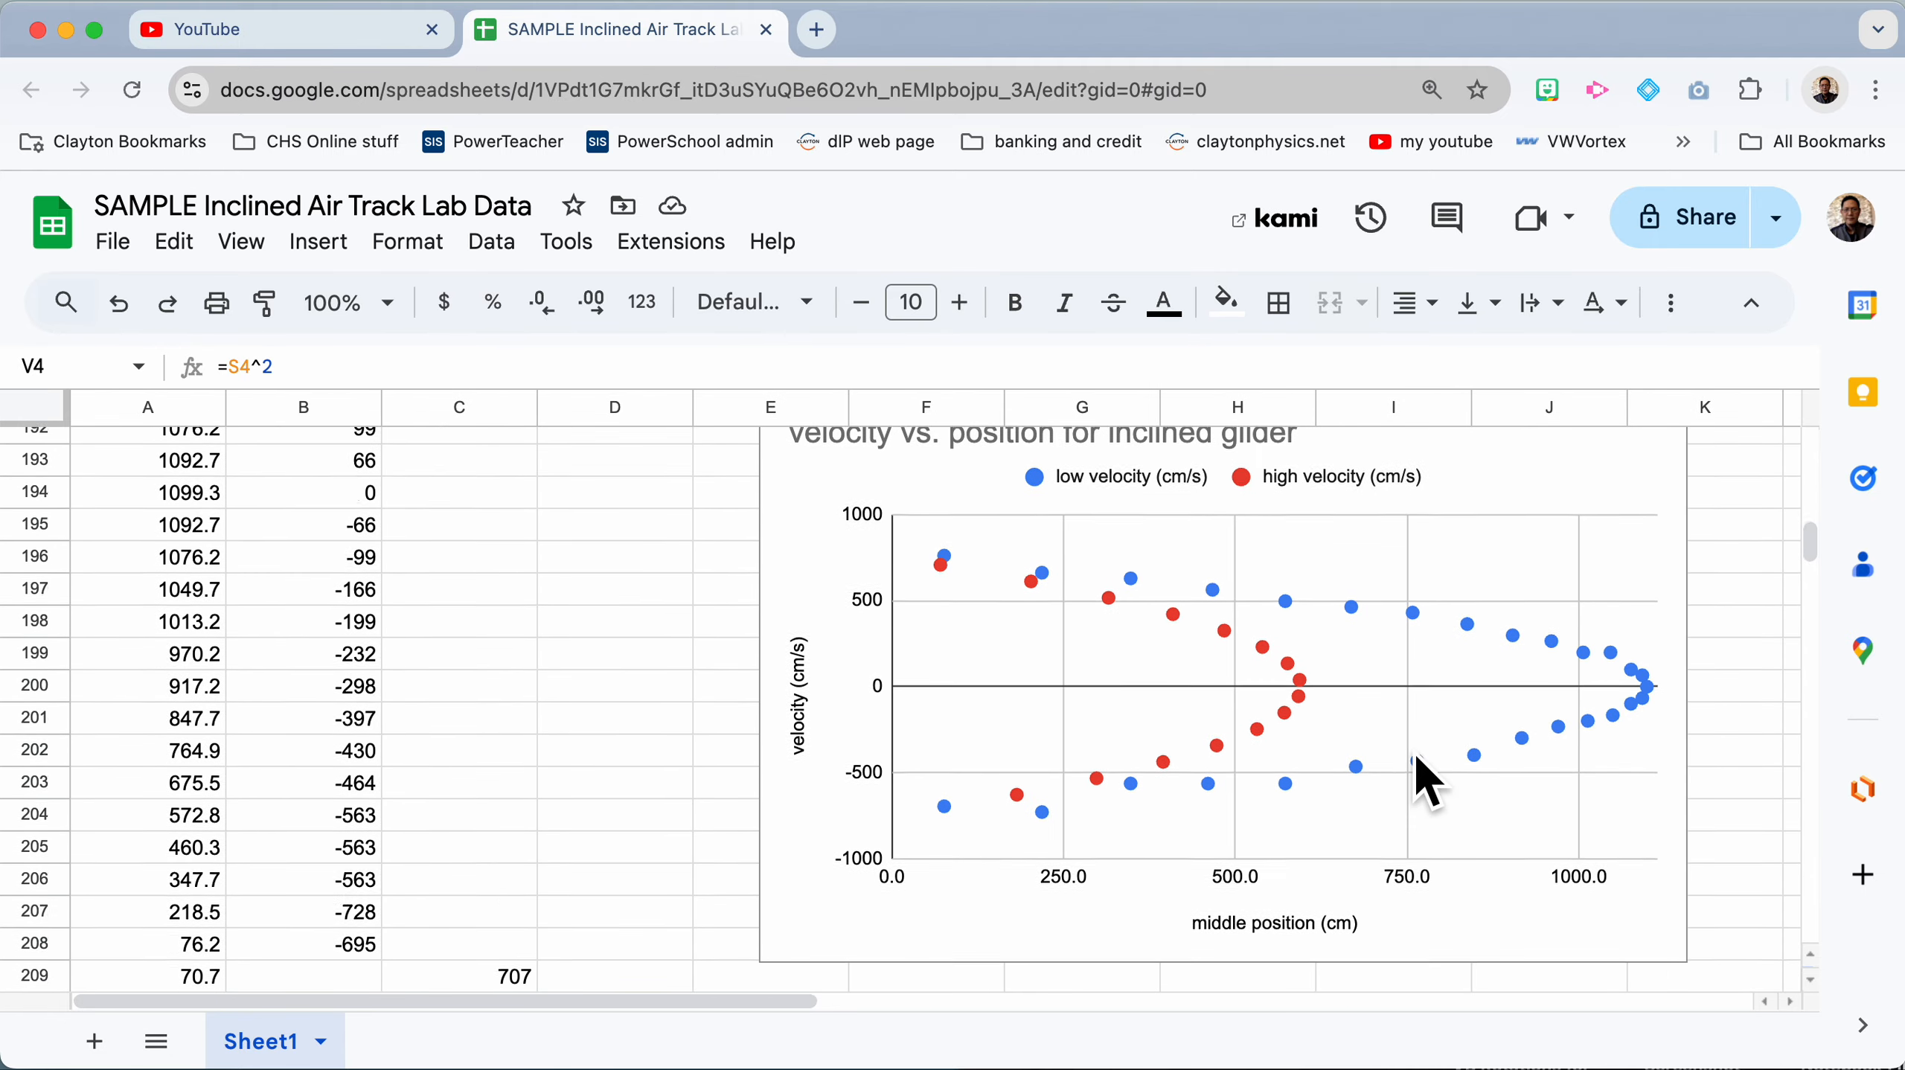
scroll(1428, 779, up, 5)
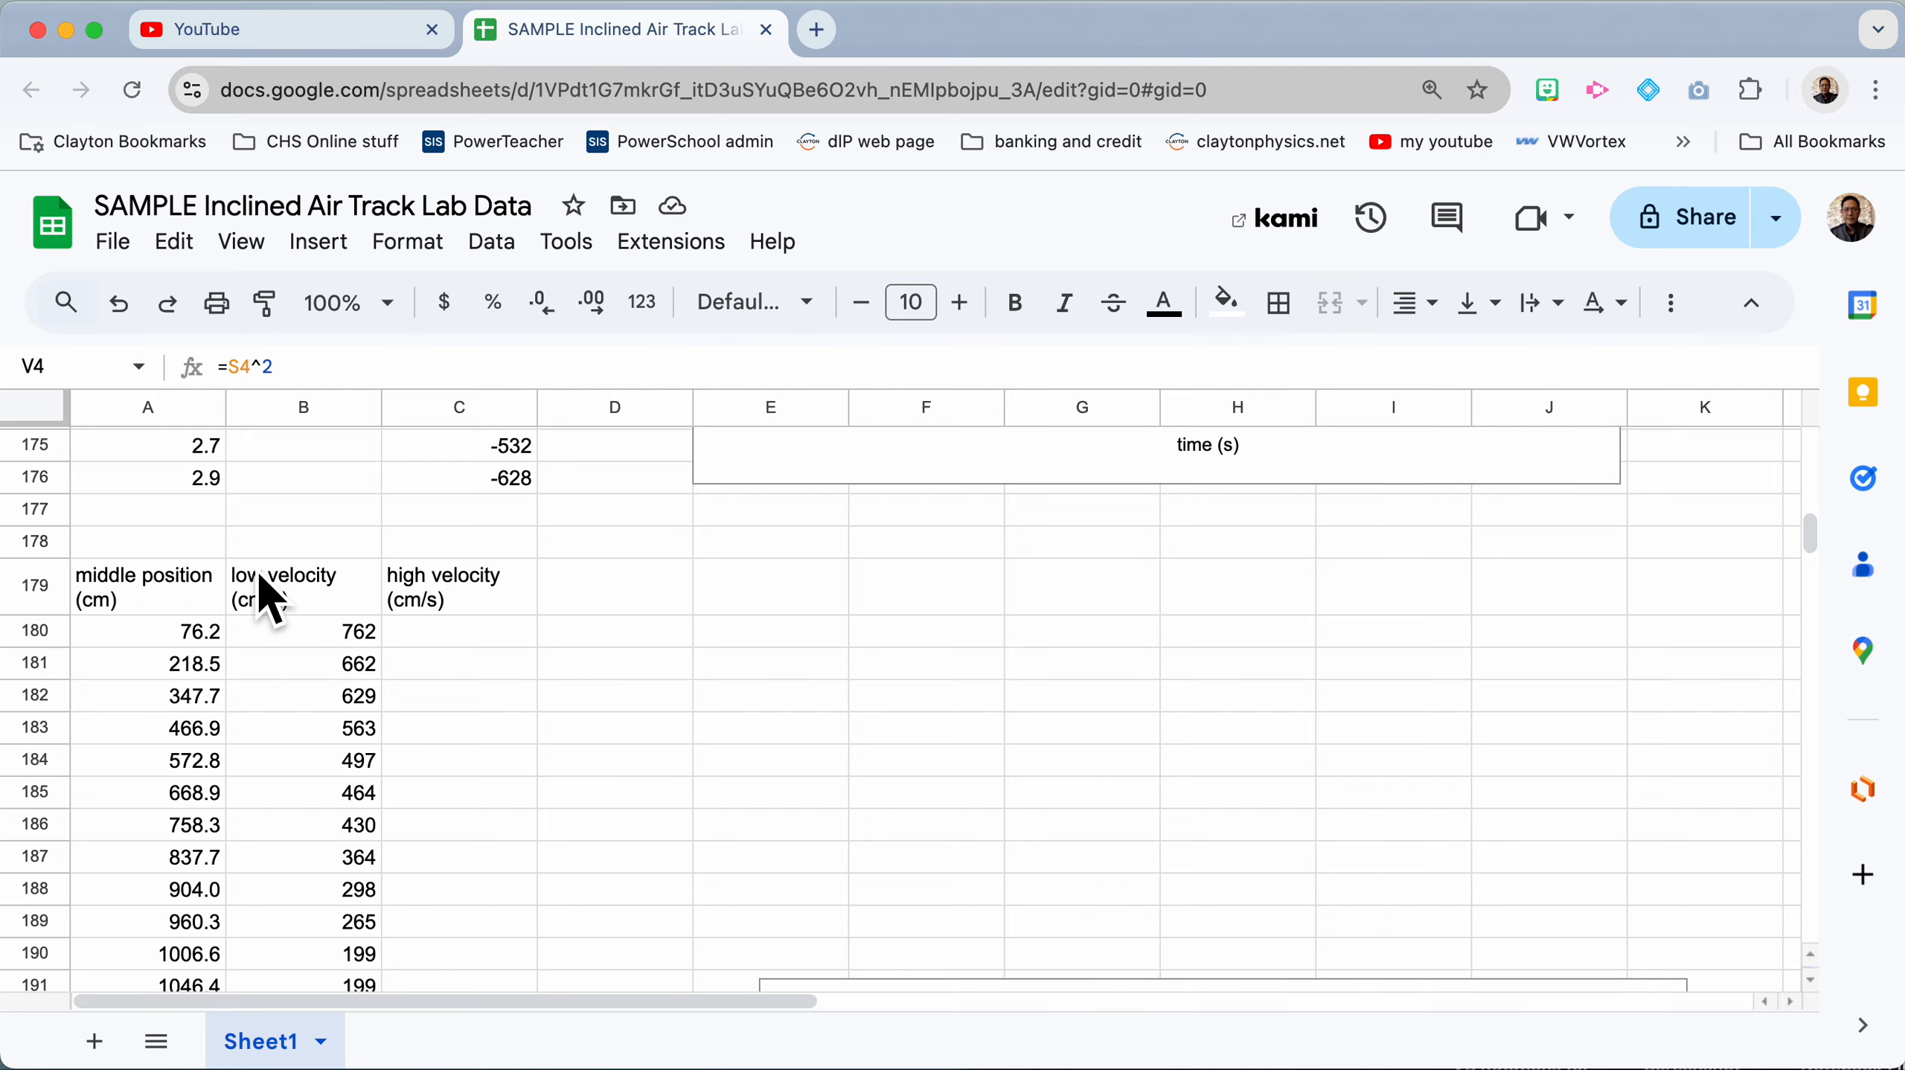
click(148, 592)
scroll(189, 737, down, 3)
scroll(189, 737, up, 3)
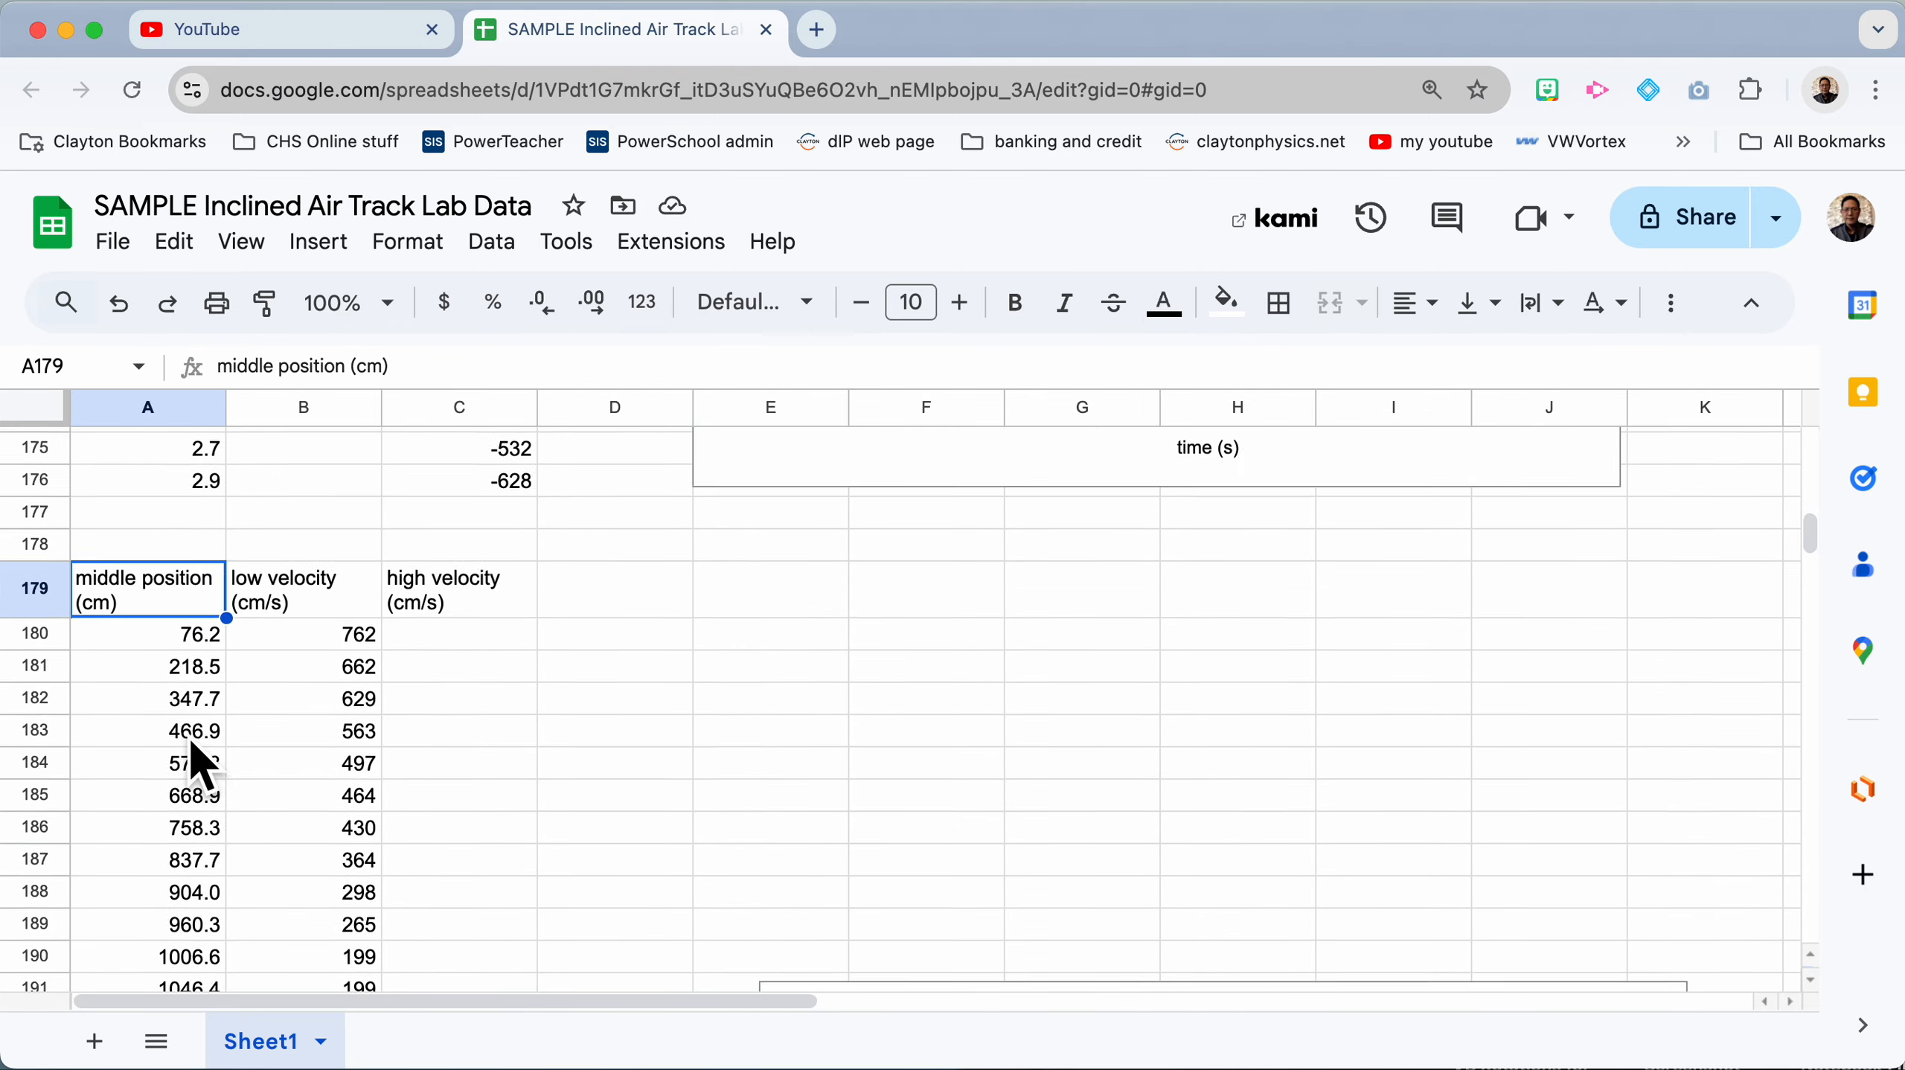
scroll(191, 742, up, 2)
scroll(184, 735, down, 15)
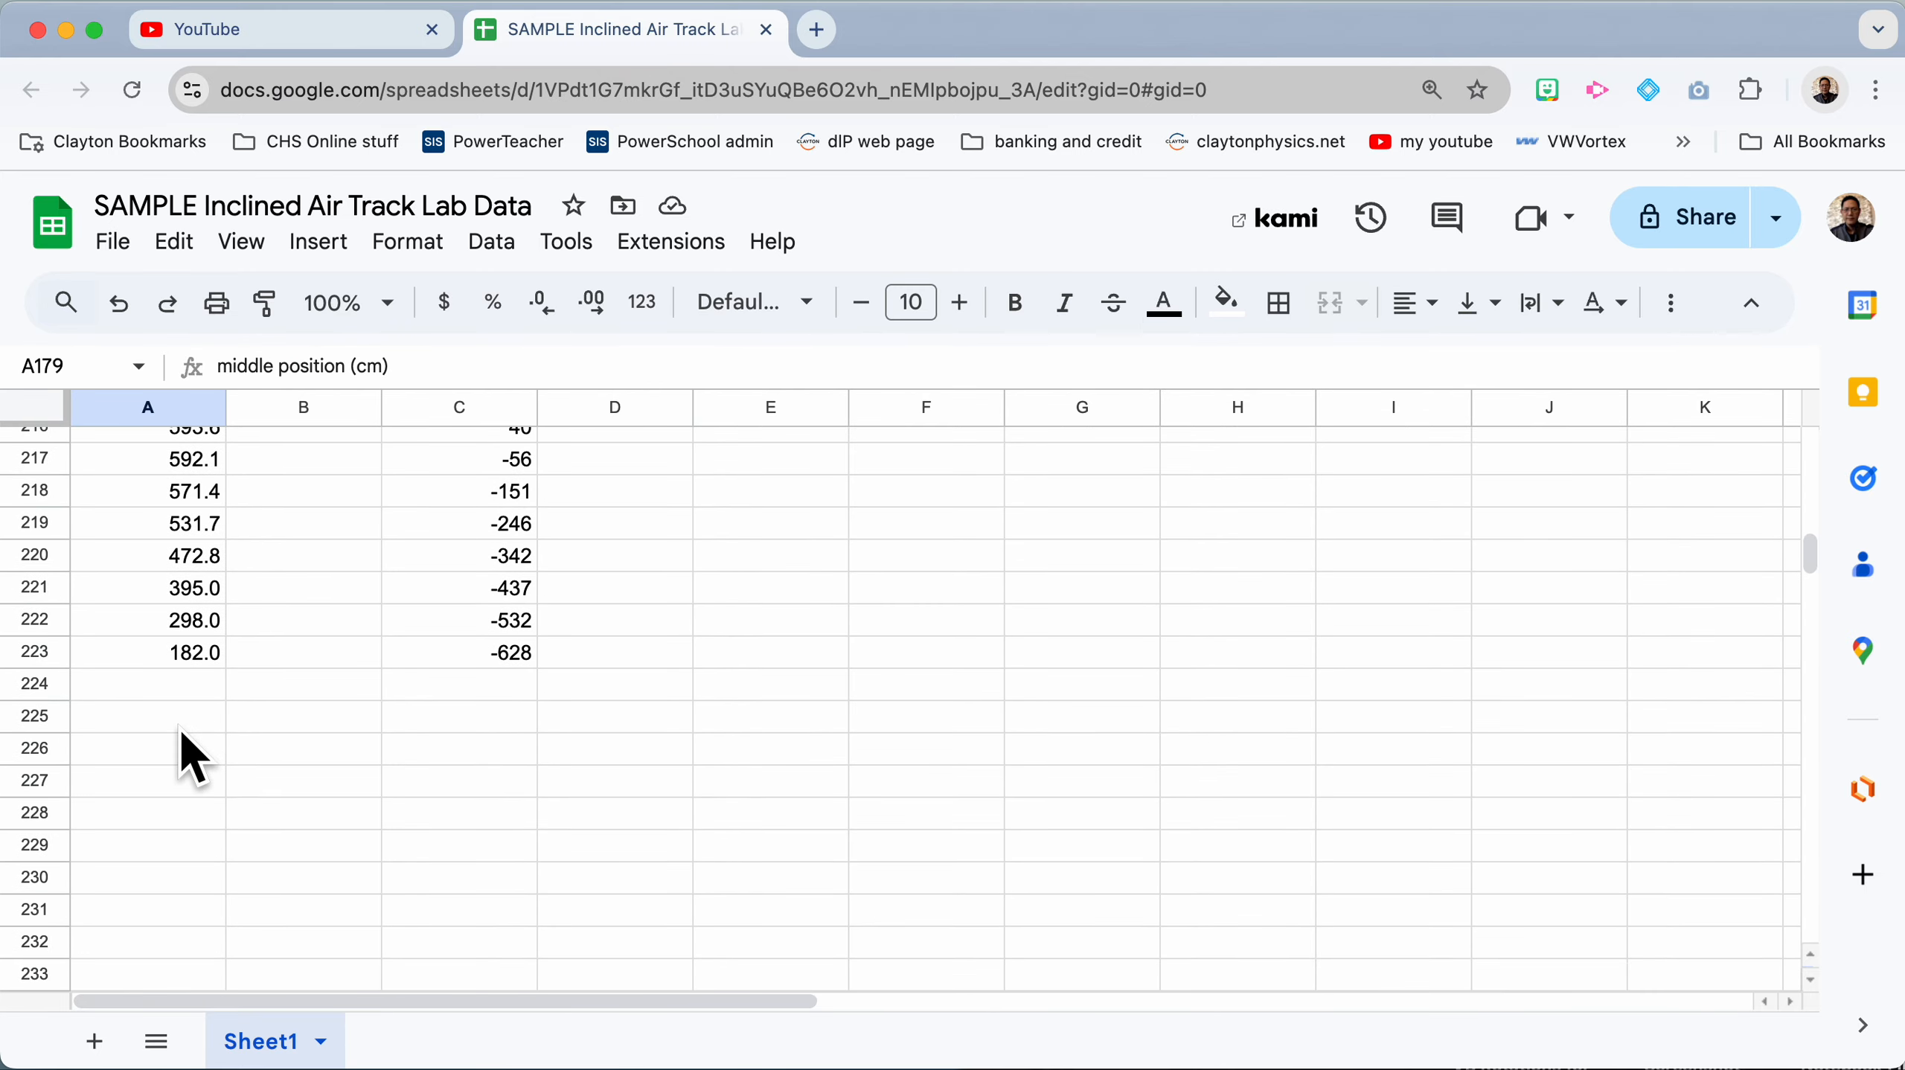
shift+click(191, 656)
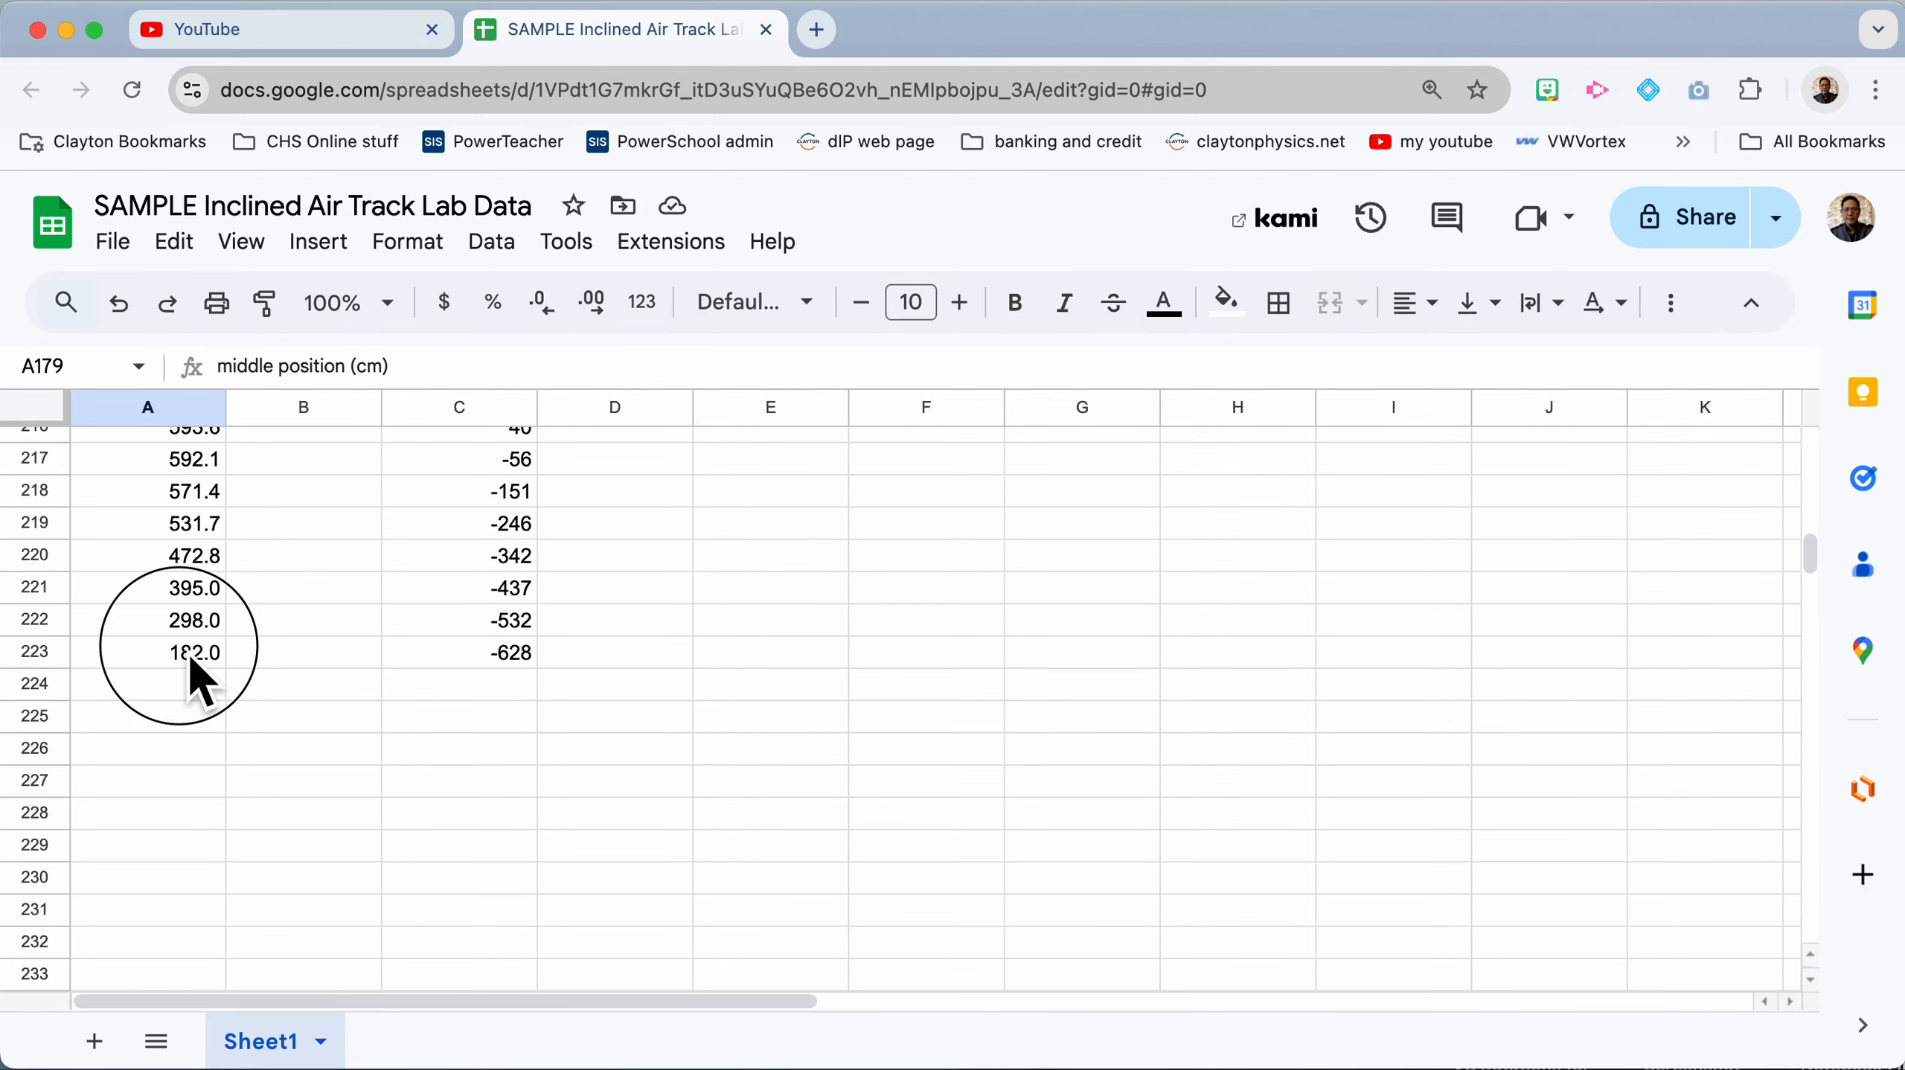
click(171, 729)
click(188, 756)
key(super+v)
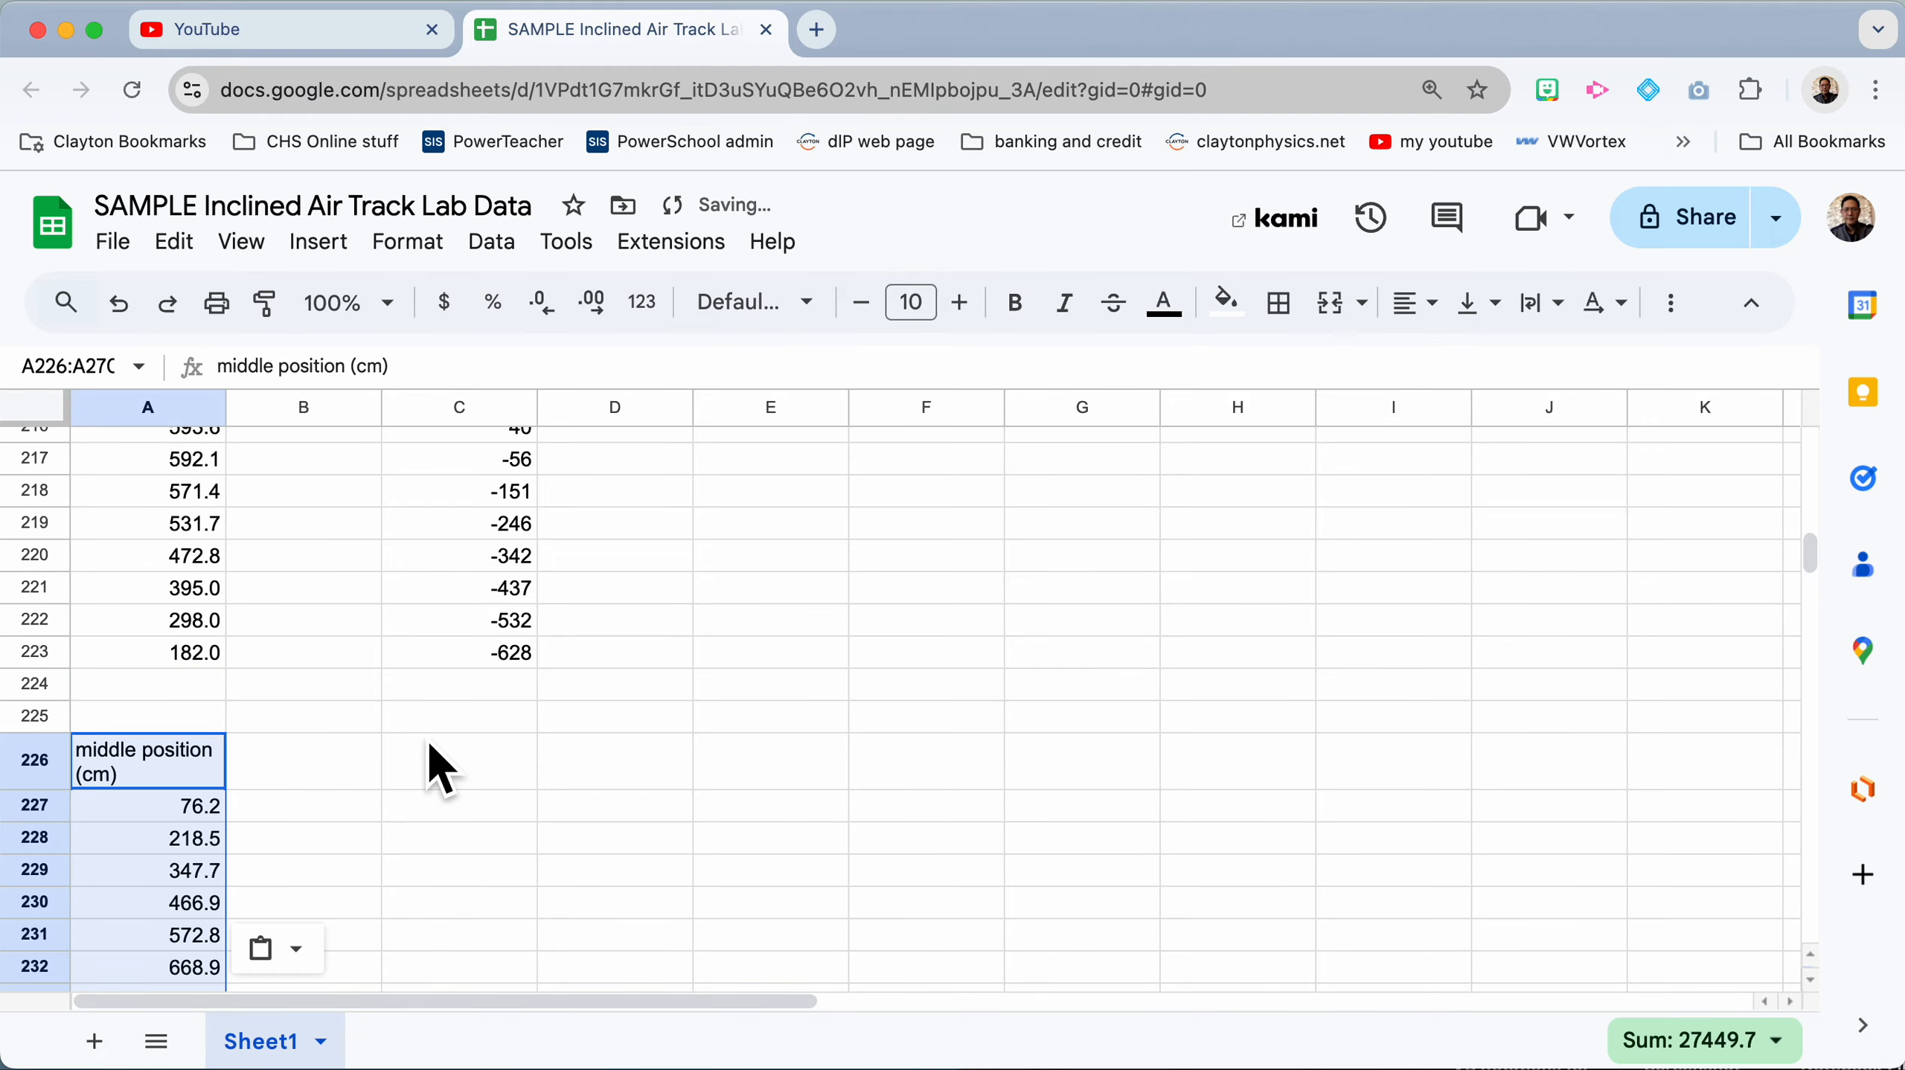
Step: Copy the header "velocity squared (cm^2/s^2)" from K2 into B226, beside the new middle position column
click(338, 759)
scroll(705, 644, up, 20)
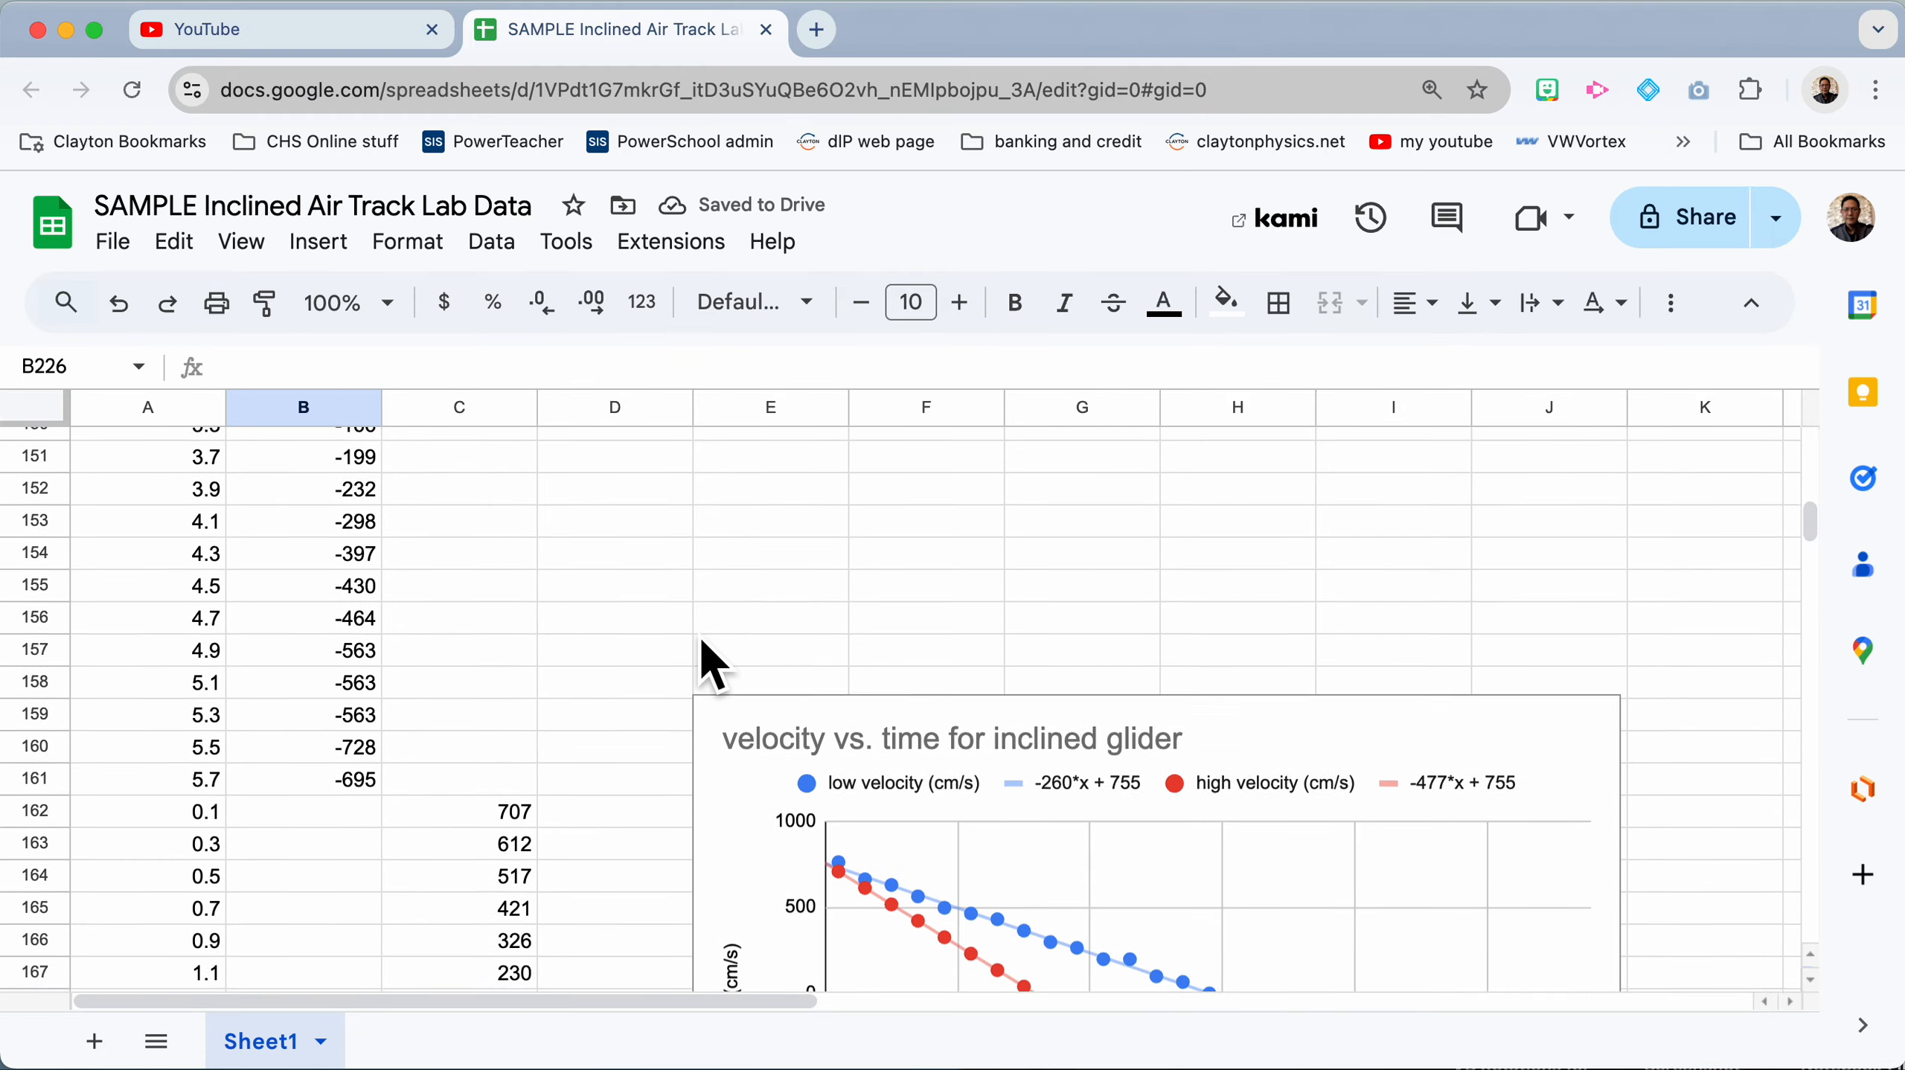
scroll(704, 641, up, 20)
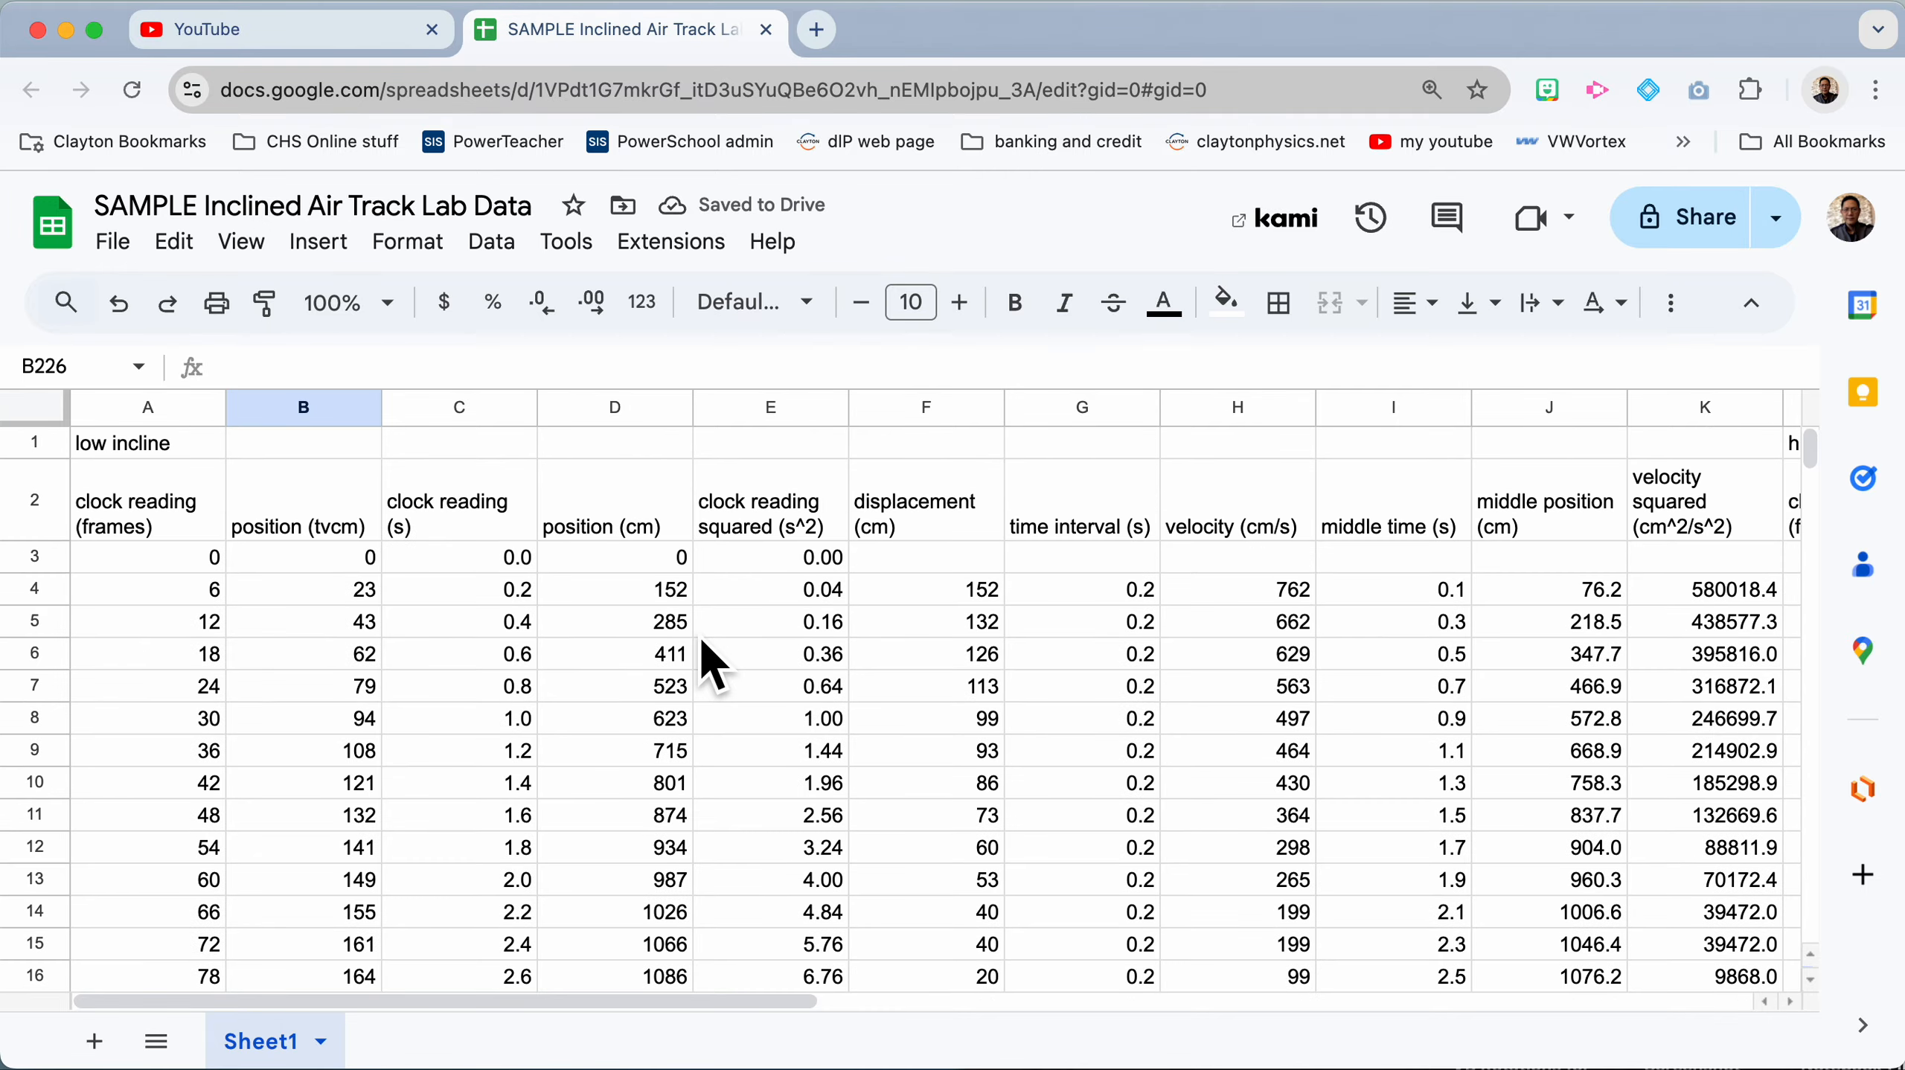
click(1657, 519)
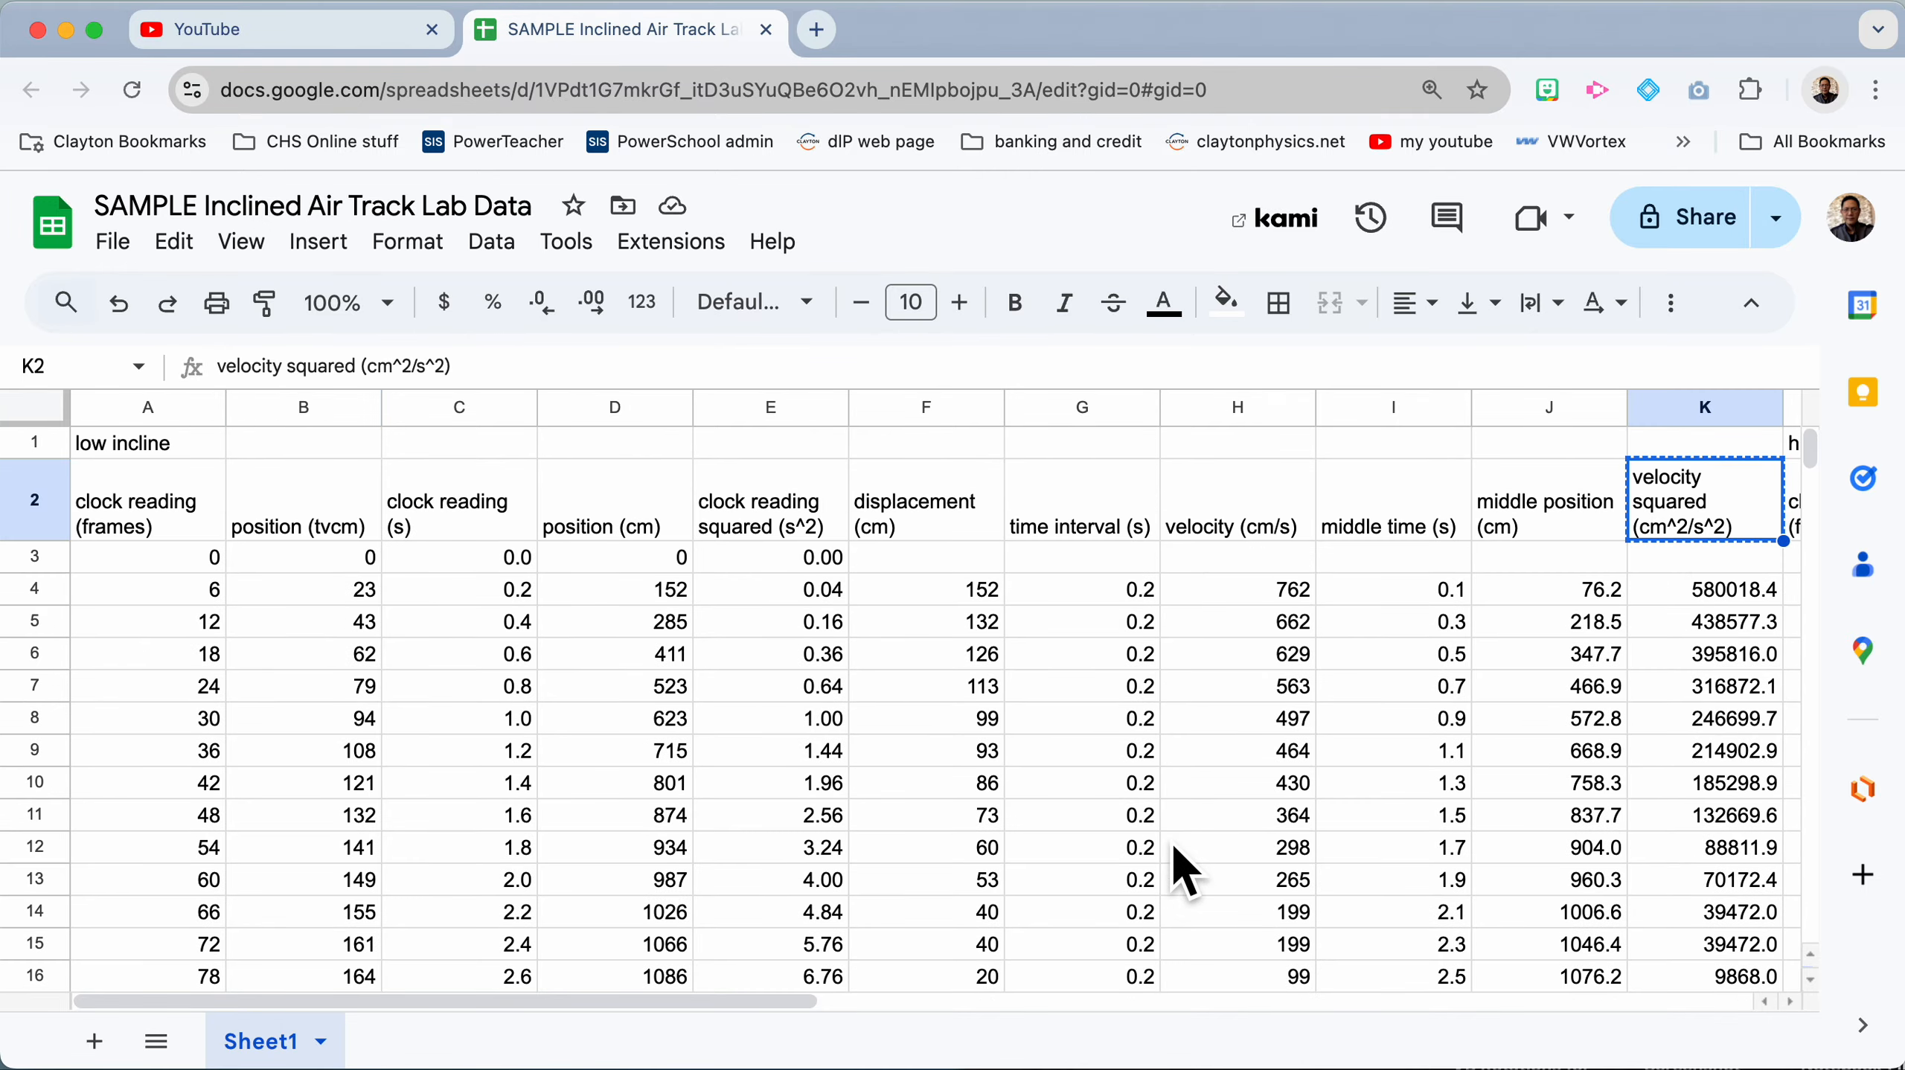
scroll(1172, 843, down, 10)
scroll(1173, 847, down, 20)
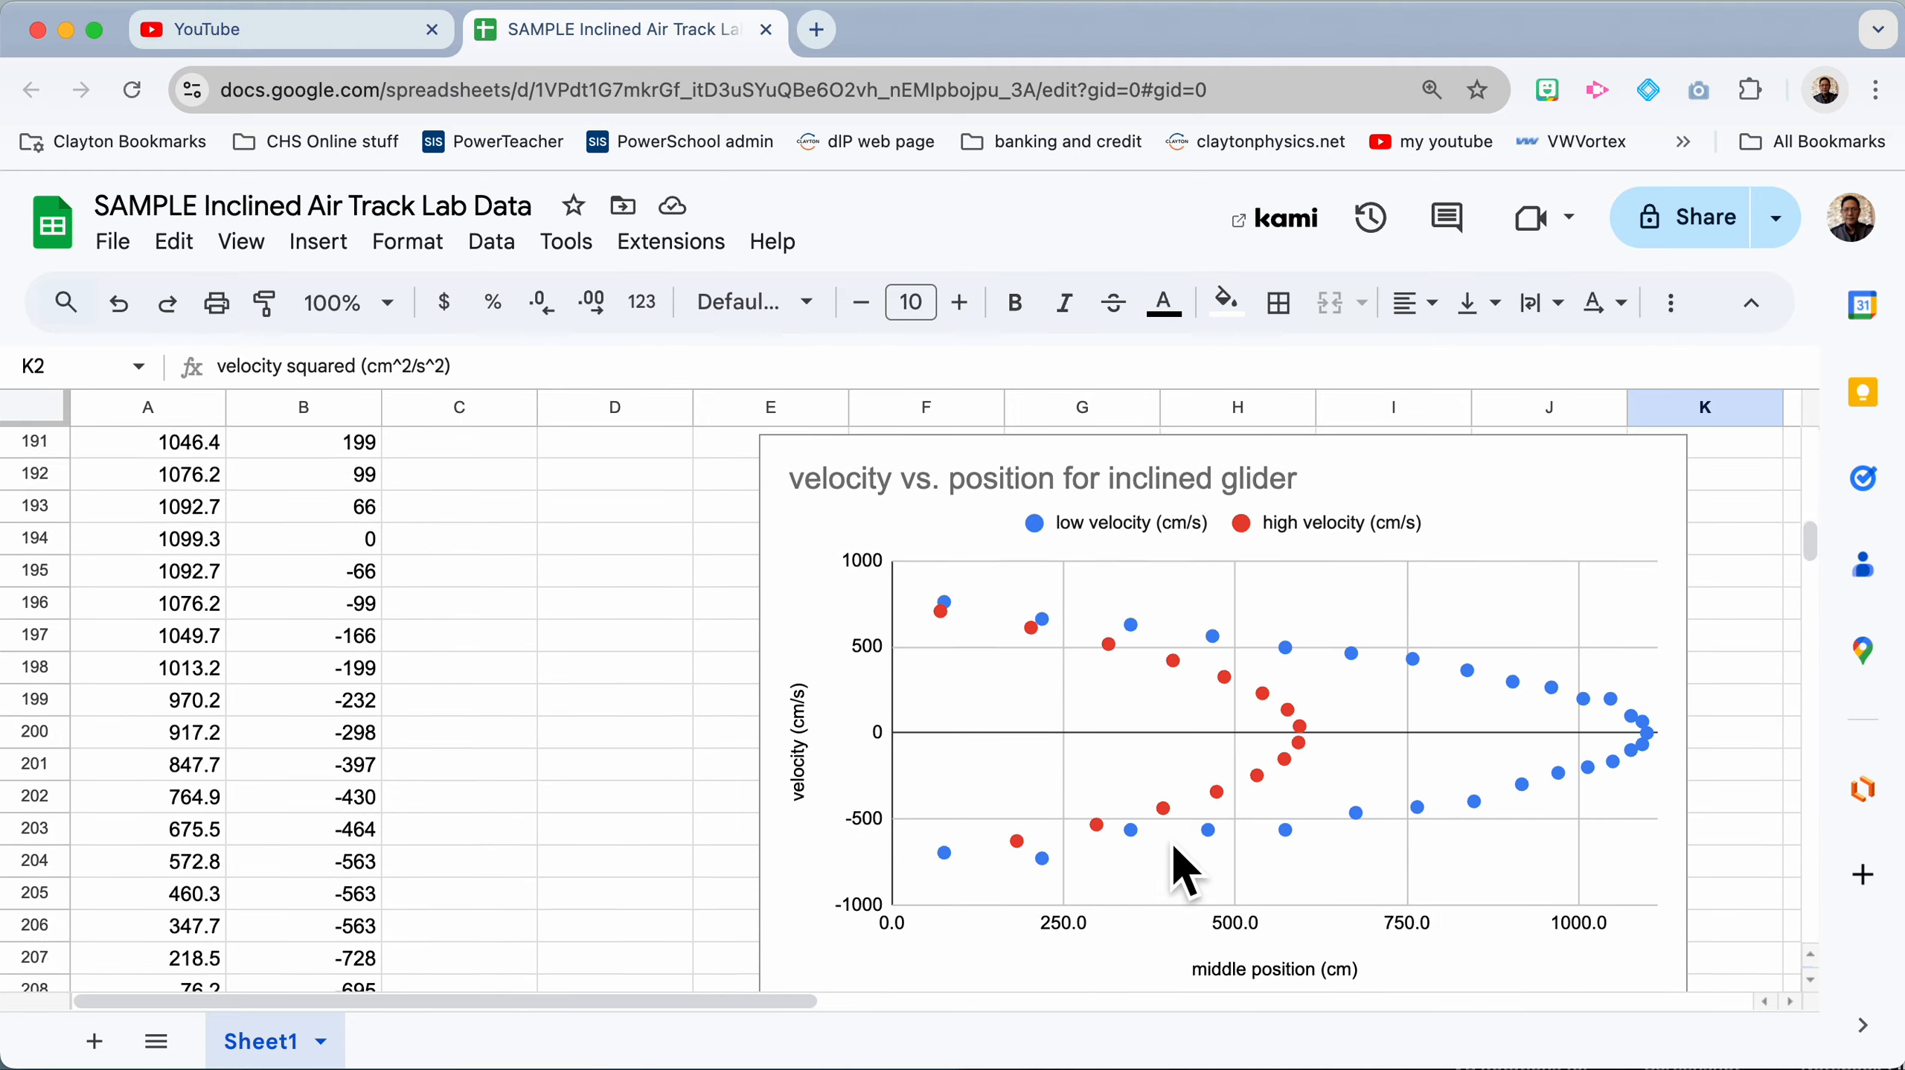
scroll(1173, 845, down, 10)
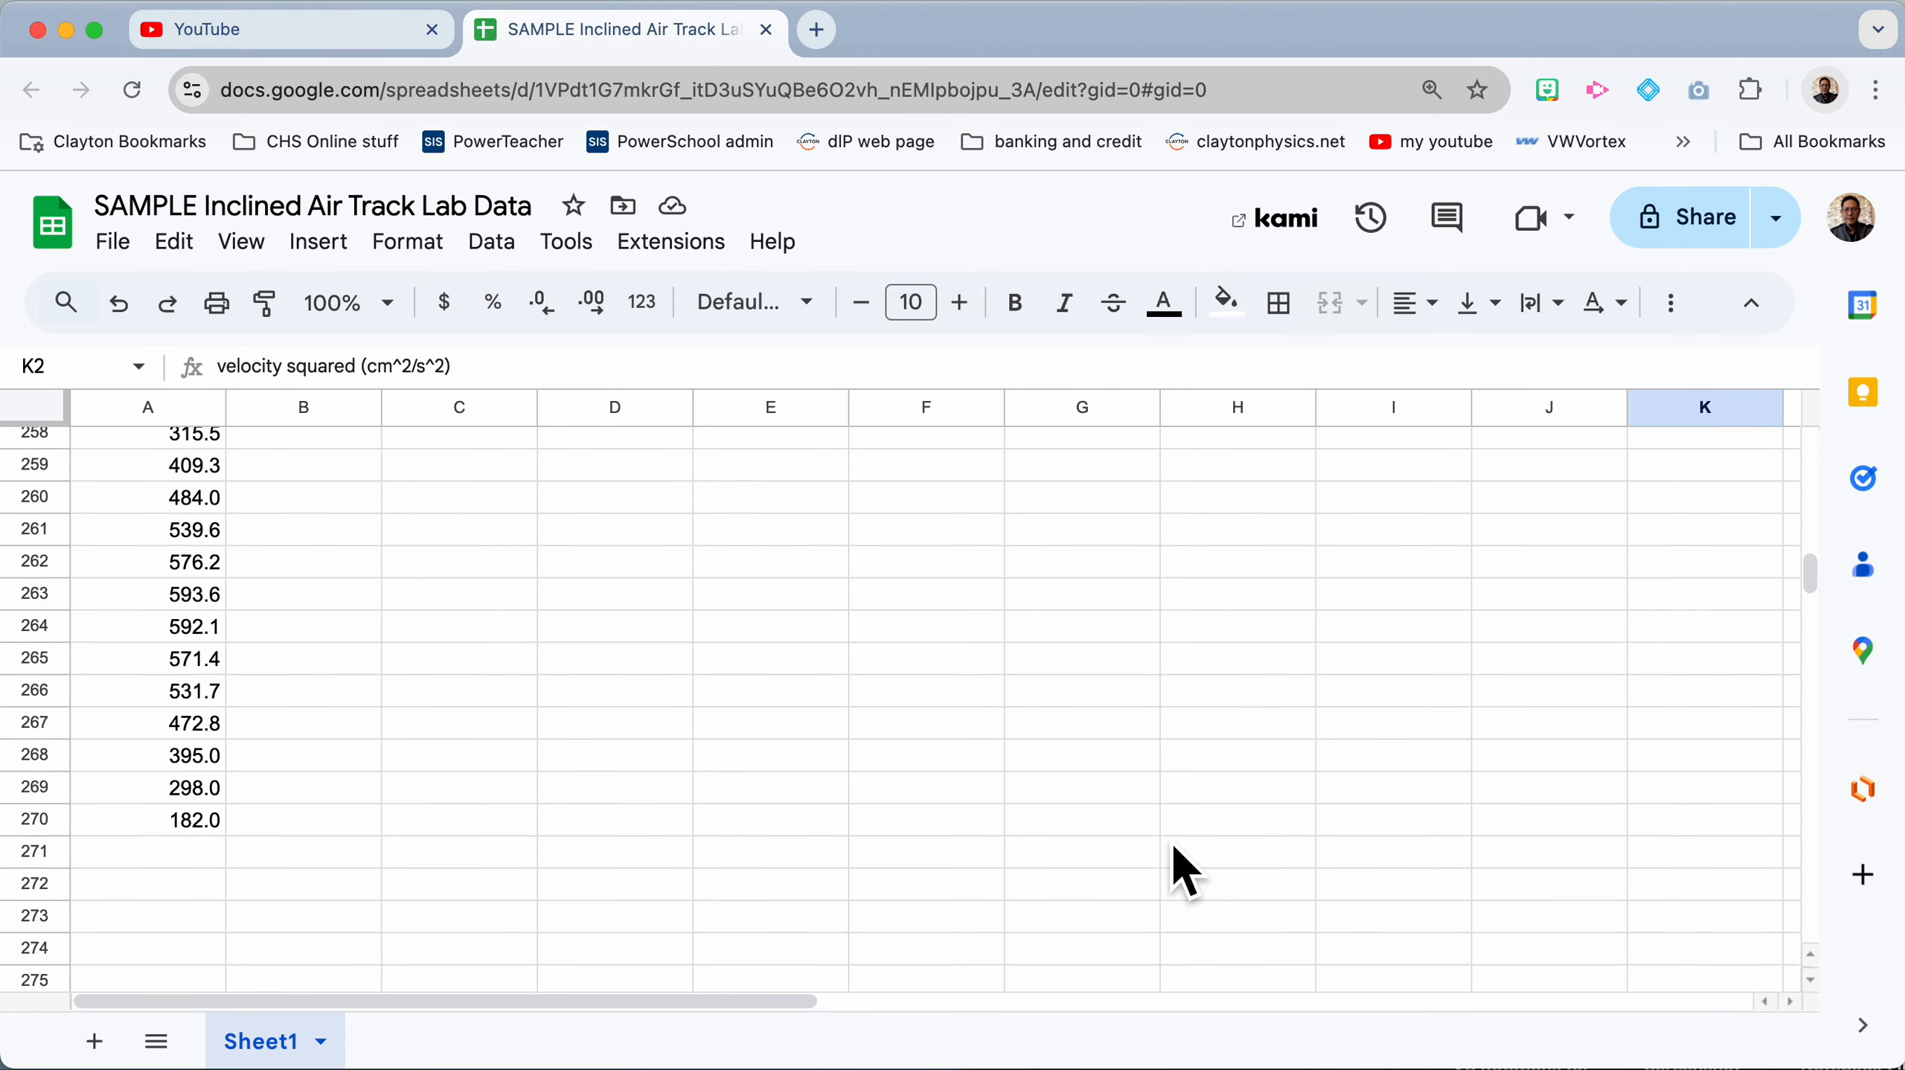
scroll(1173, 845, up, 9)
scroll(1185, 872, up, 3)
click(311, 618)
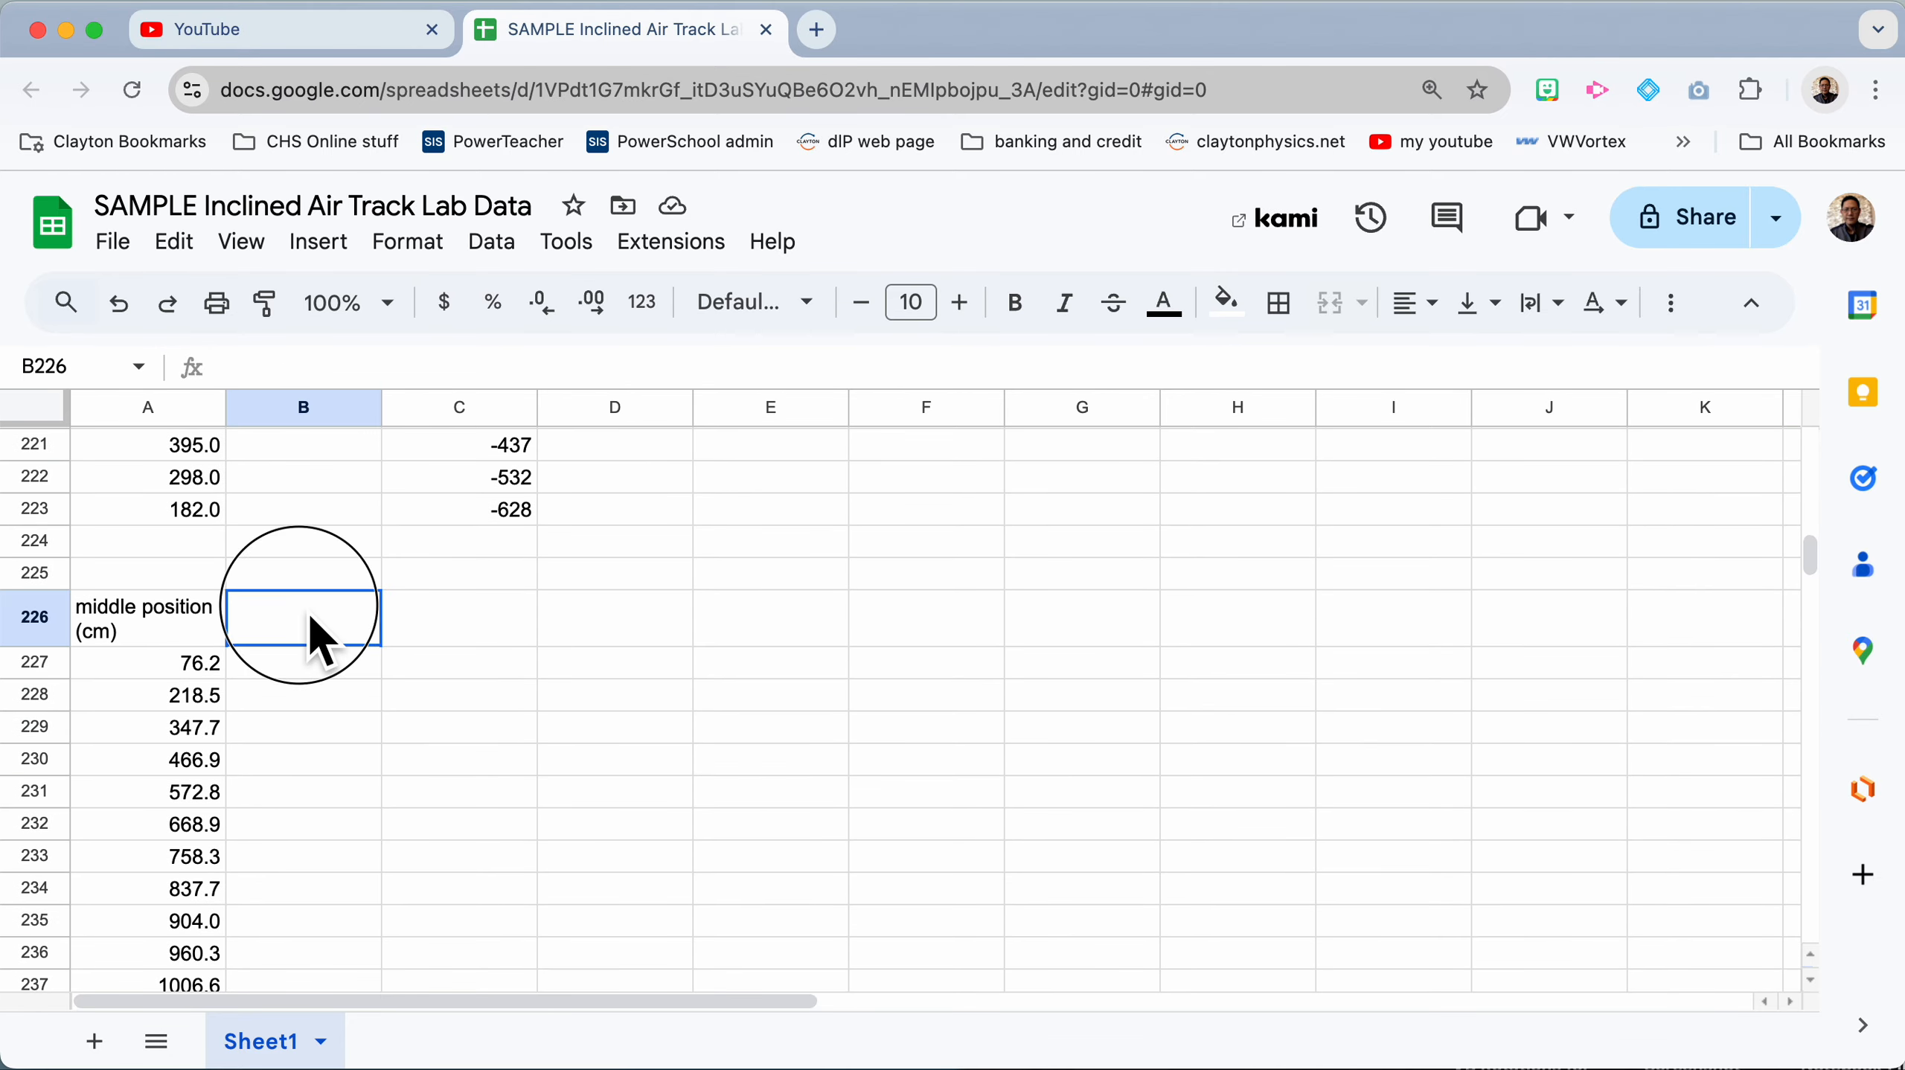
text(velocity squared (cm^2/s^2))
Step: Change the header in B226 to "low velocity squared (cm^2/s^2)"
click(253, 613)
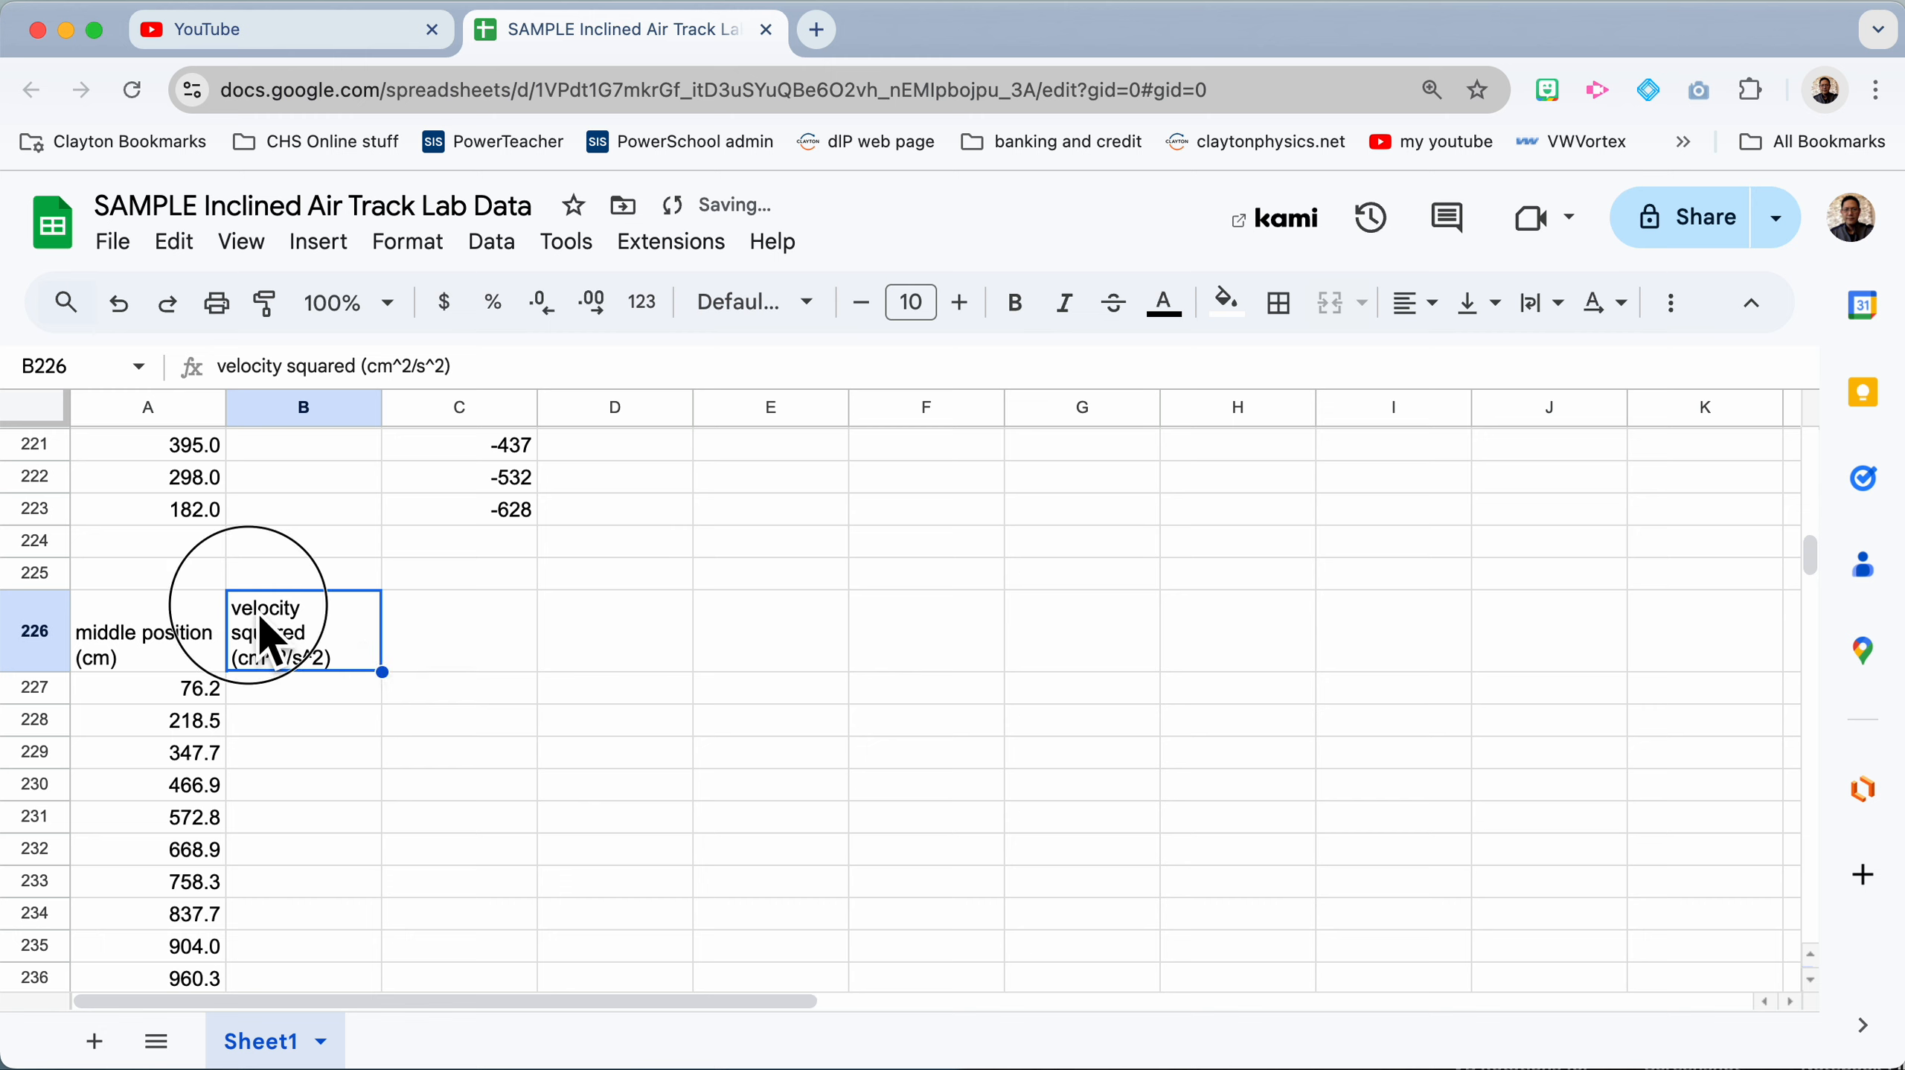
click(225, 366)
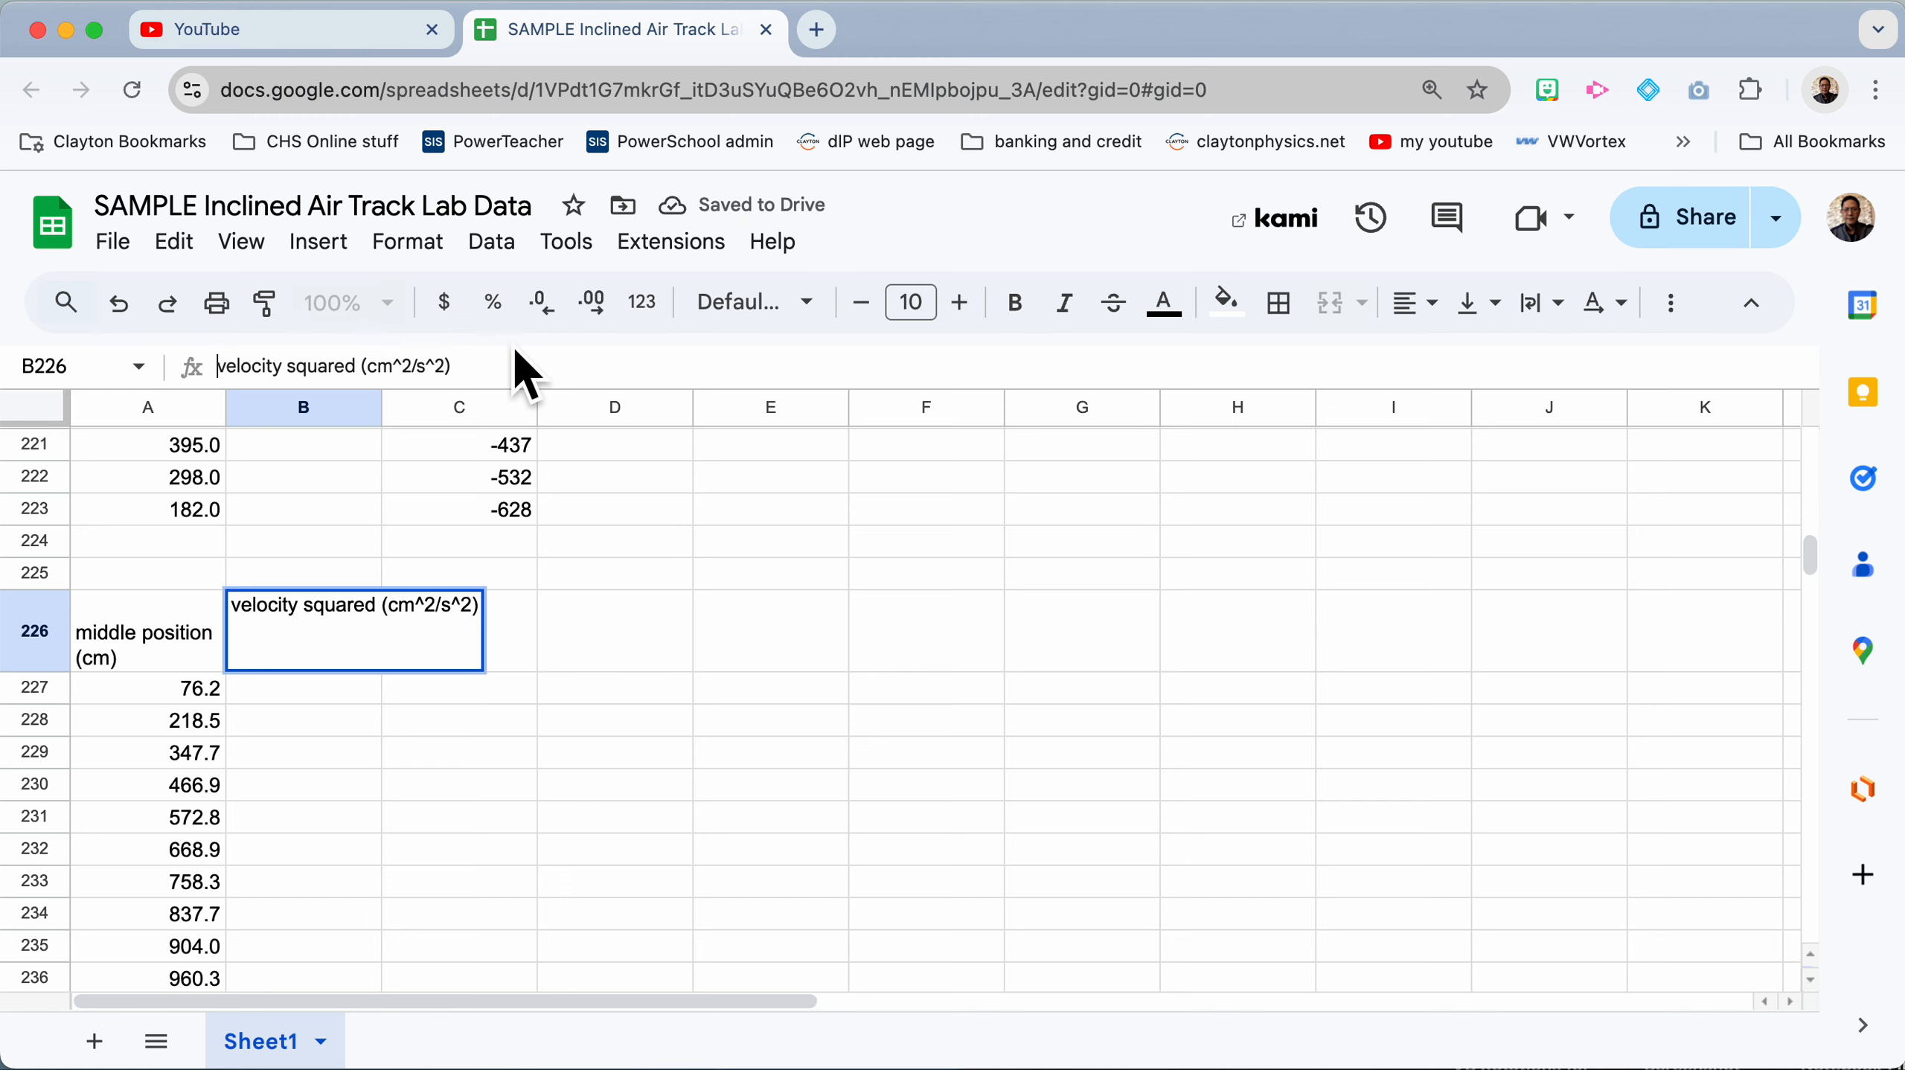
text(low)
click(604, 608)
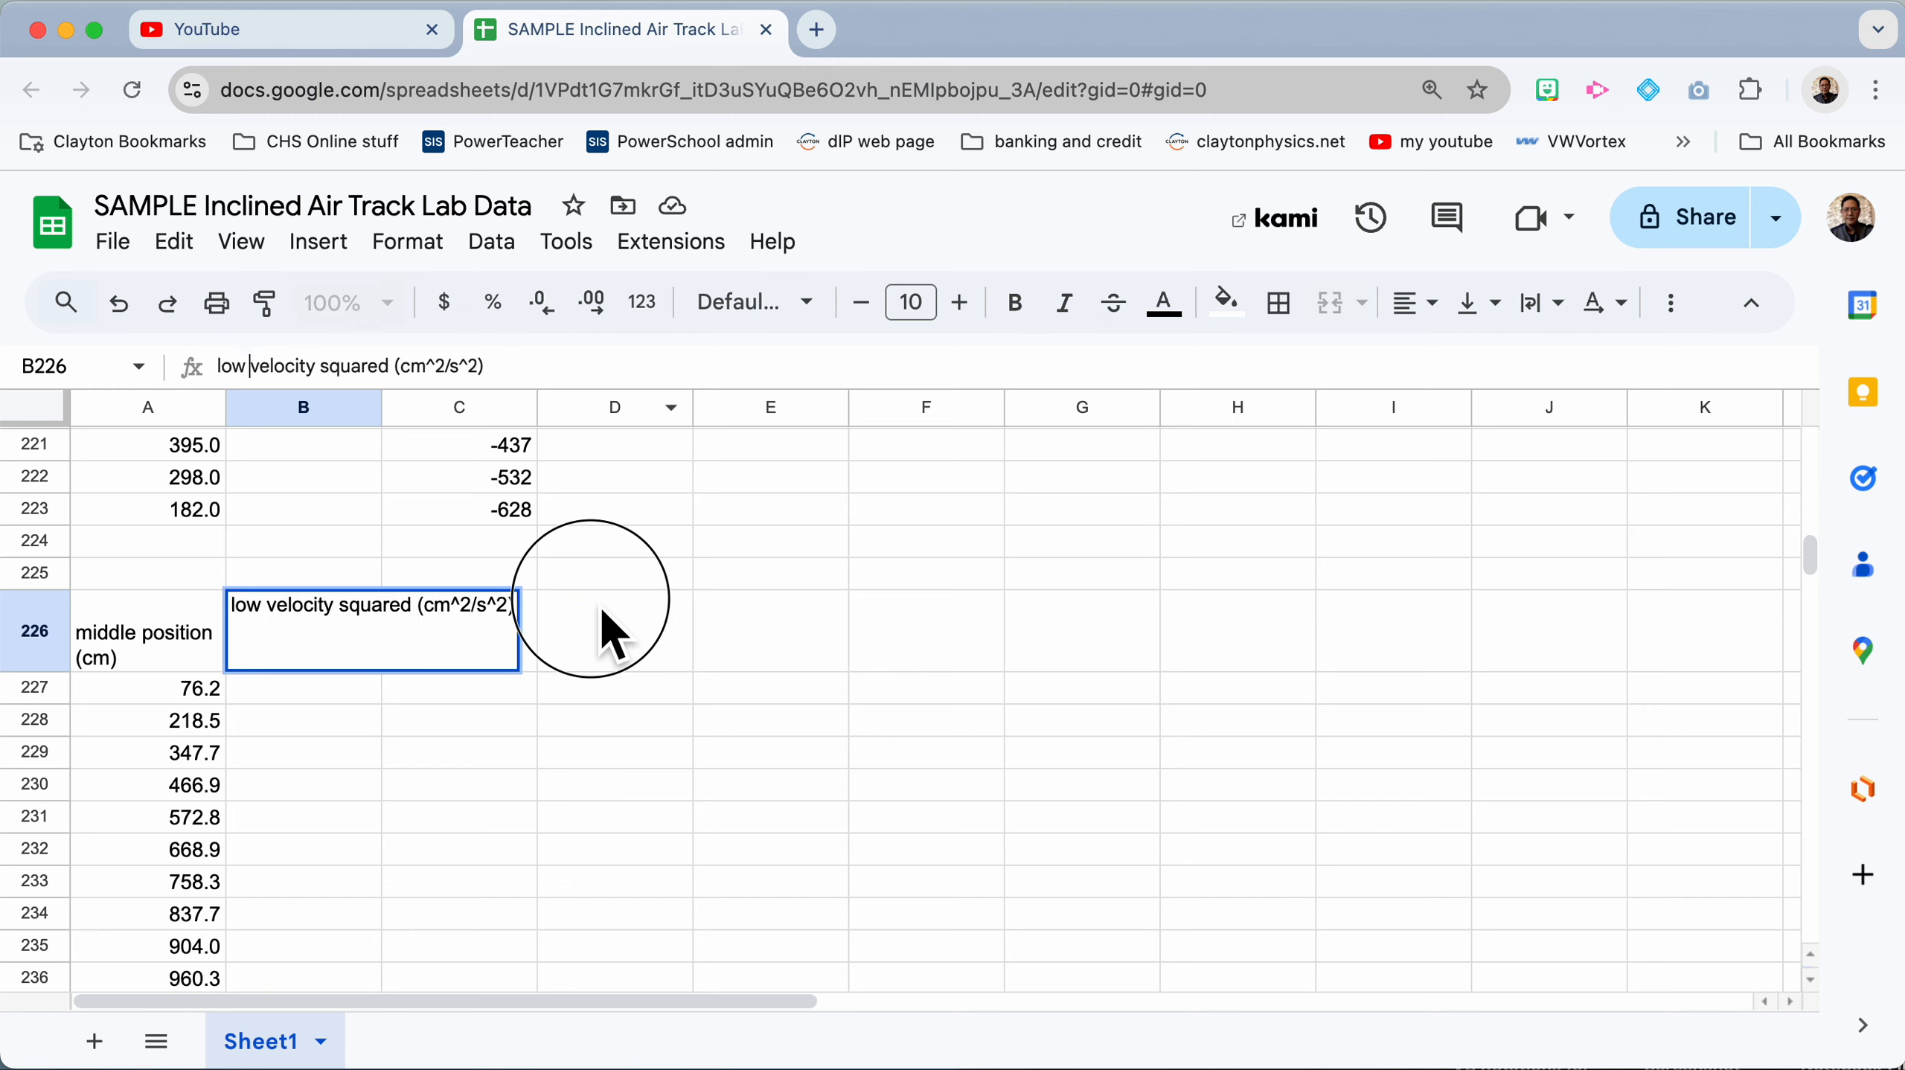
Step: Paste the velocity squared header into C226 and change it to "high velocity squared (cm^2/s^2)"
click(481, 650)
text(velocity squared (cm^2/s^2))
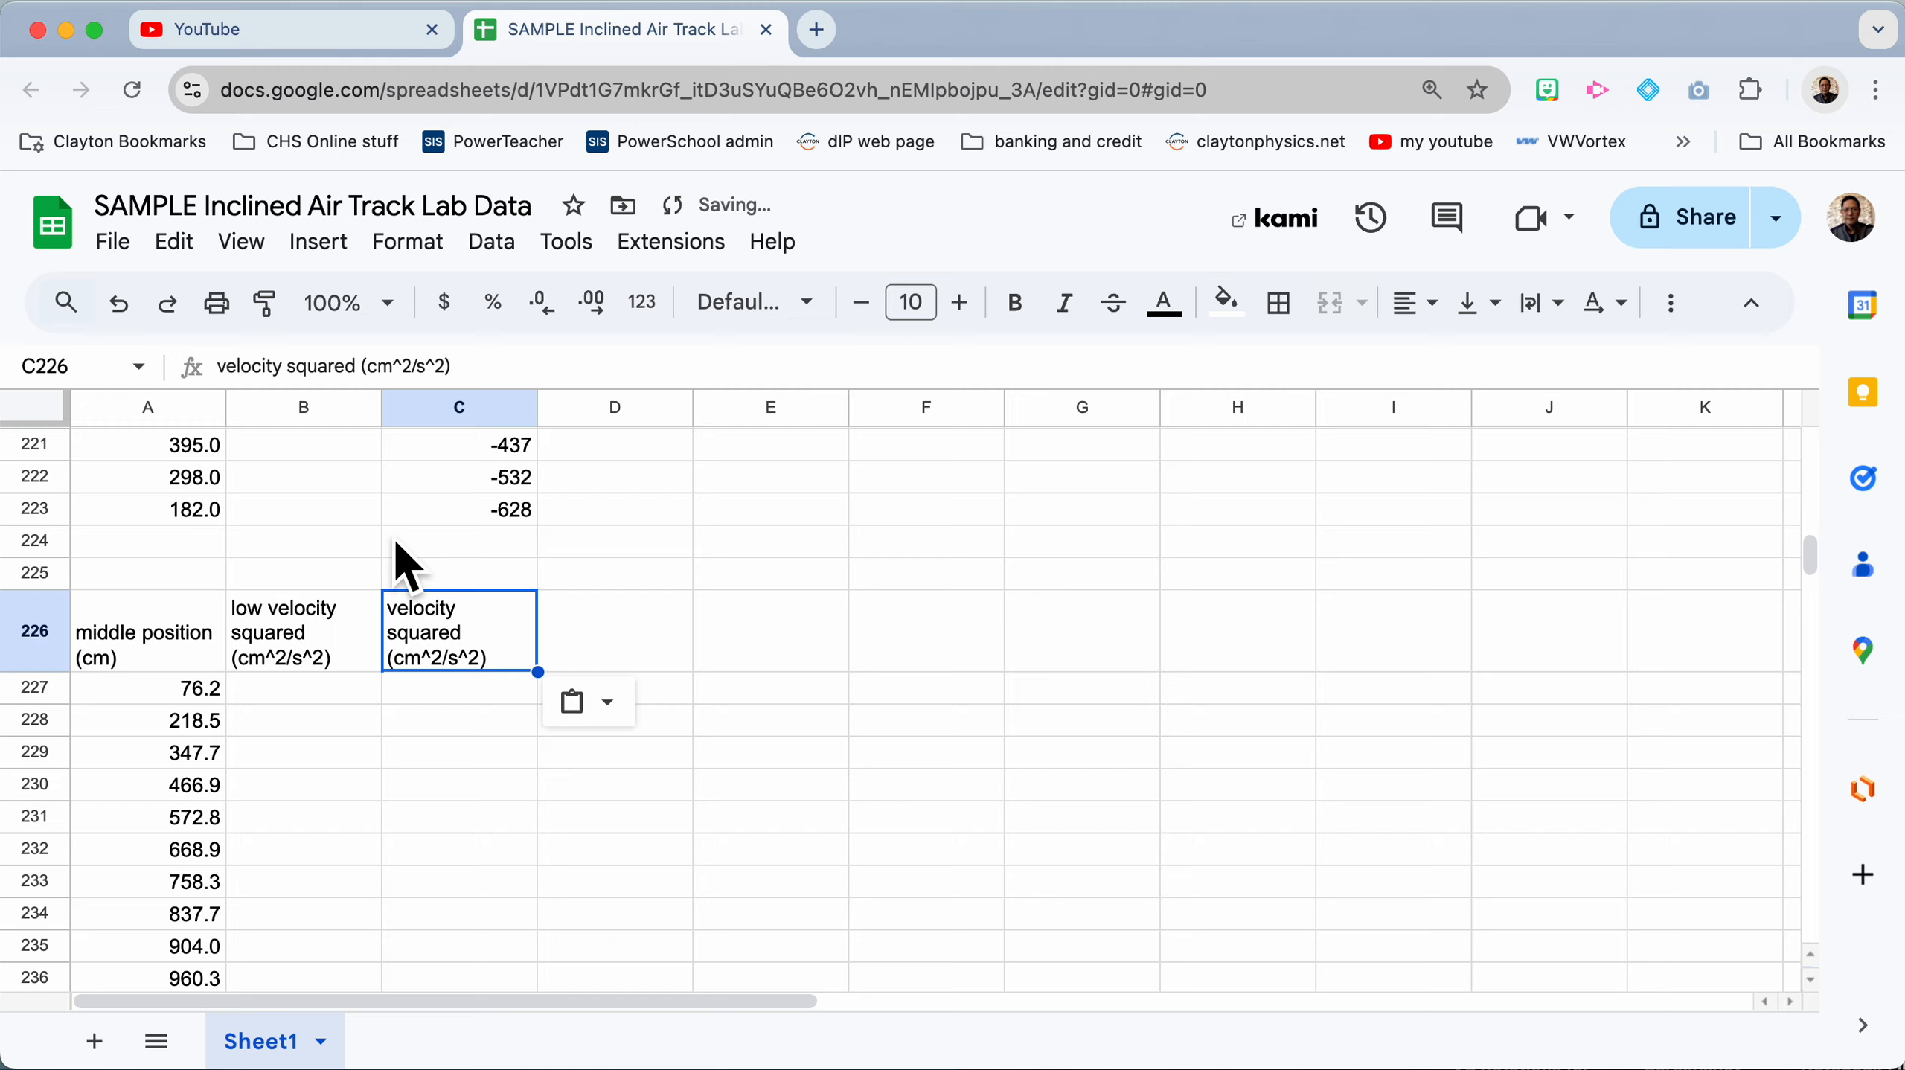
click(233, 367)
text(high)
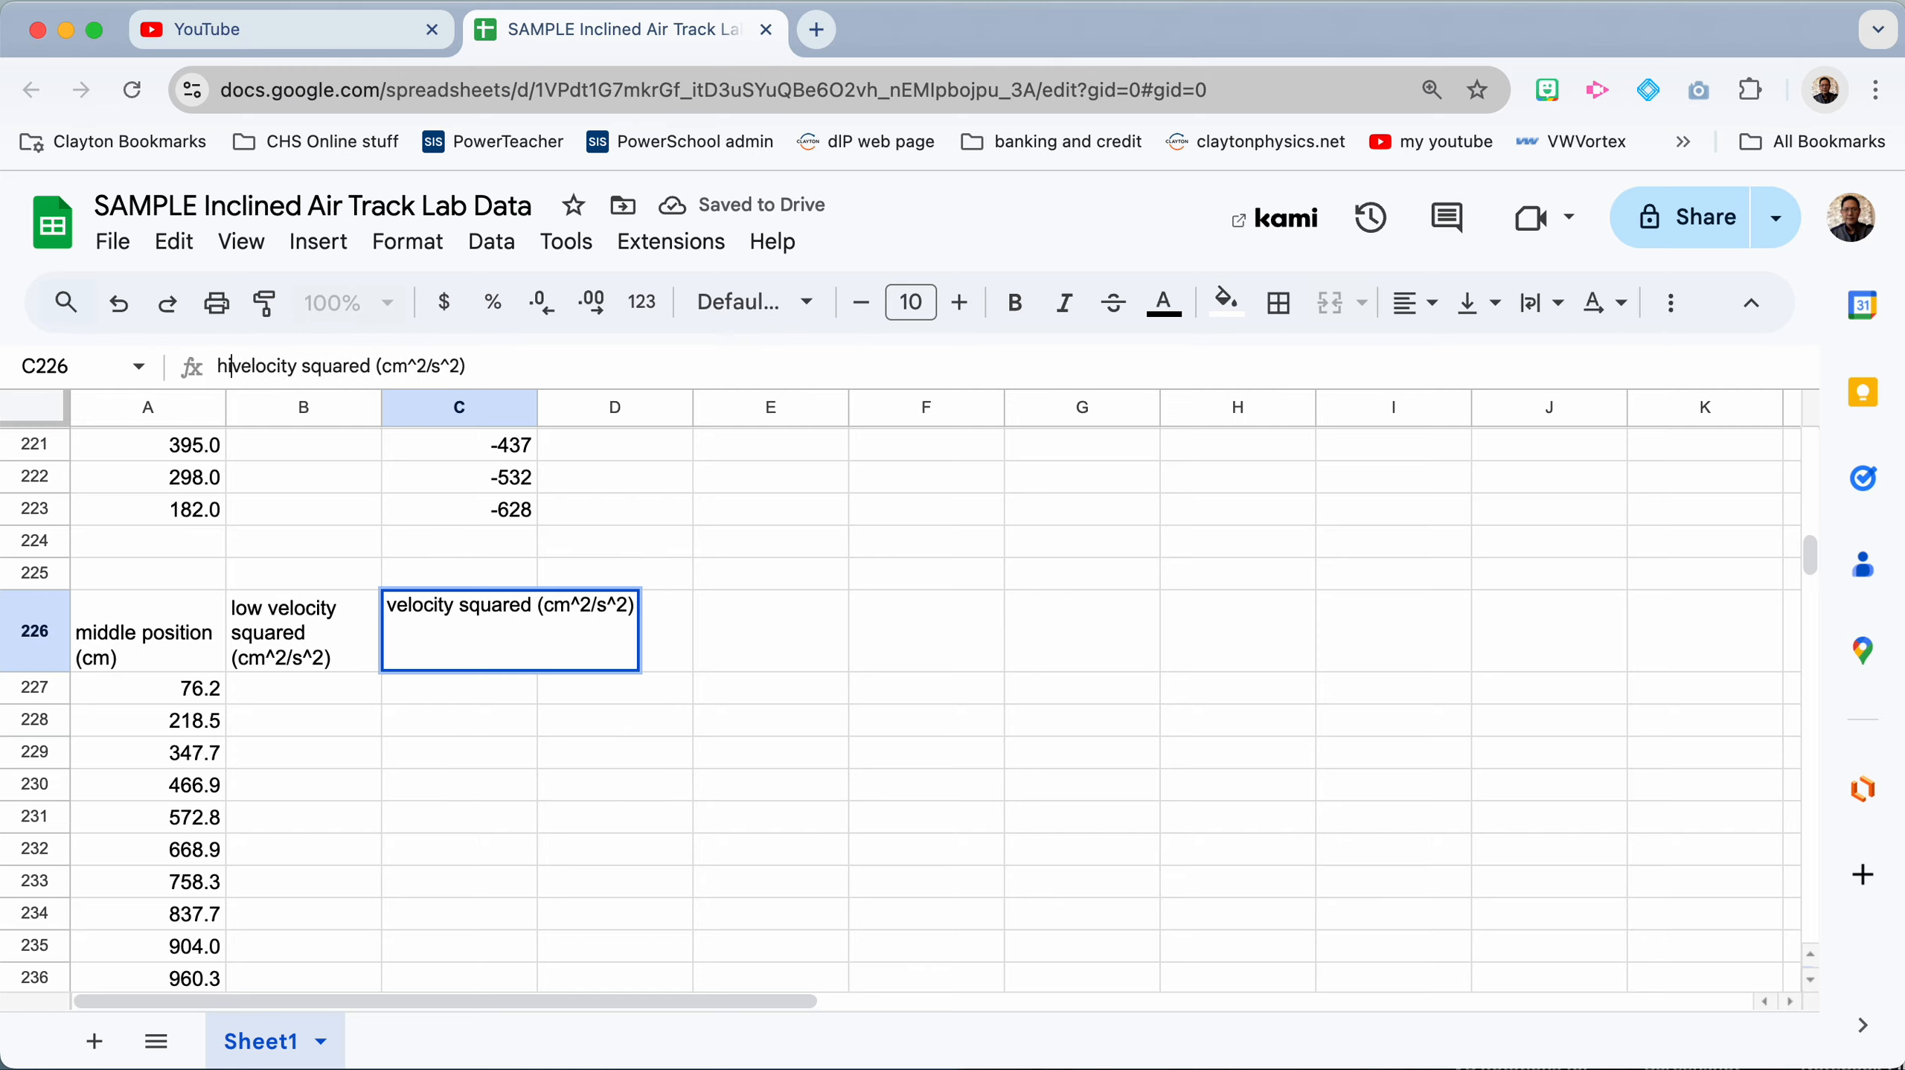
key(Return)
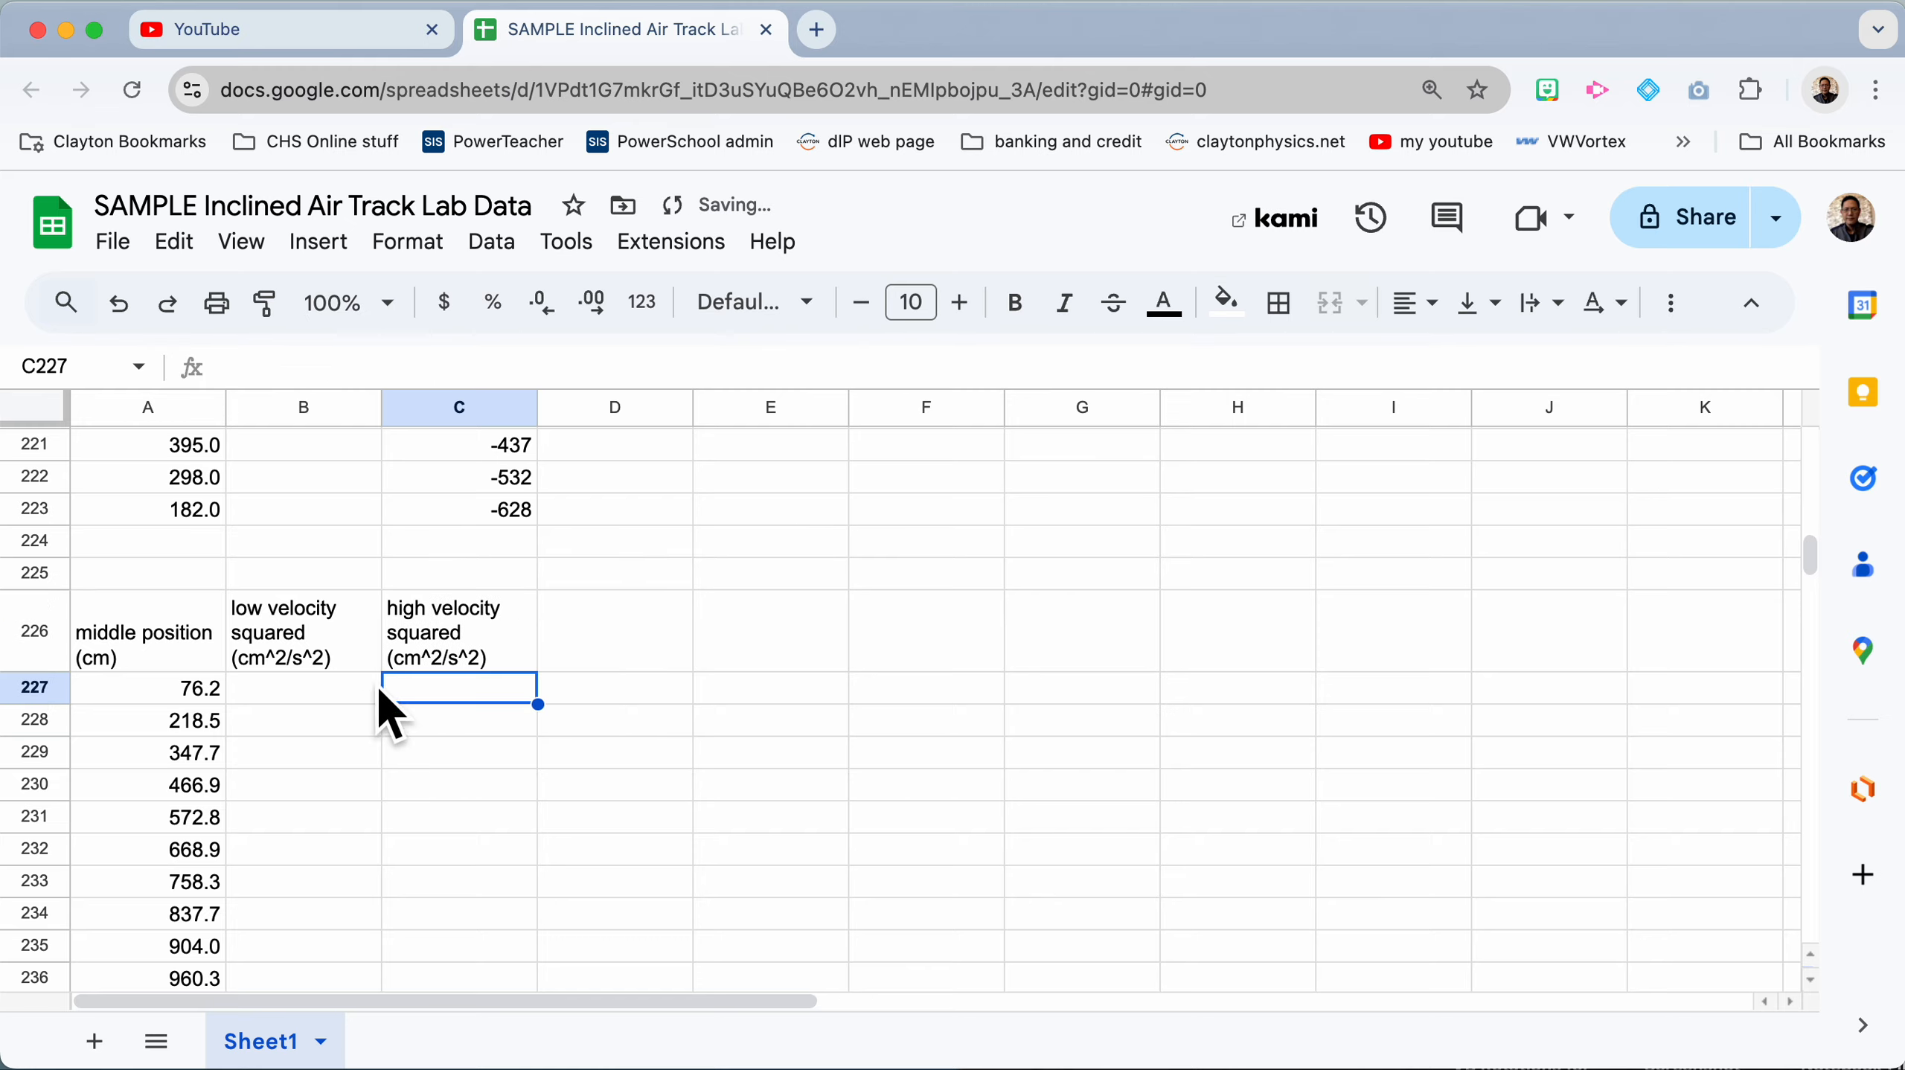
Step: Copy the low incline velocity squared values in K4:K32 for the new table at row 226
click(353, 693)
scroll(693, 659, up, 20)
scroll(698, 663, up, 20)
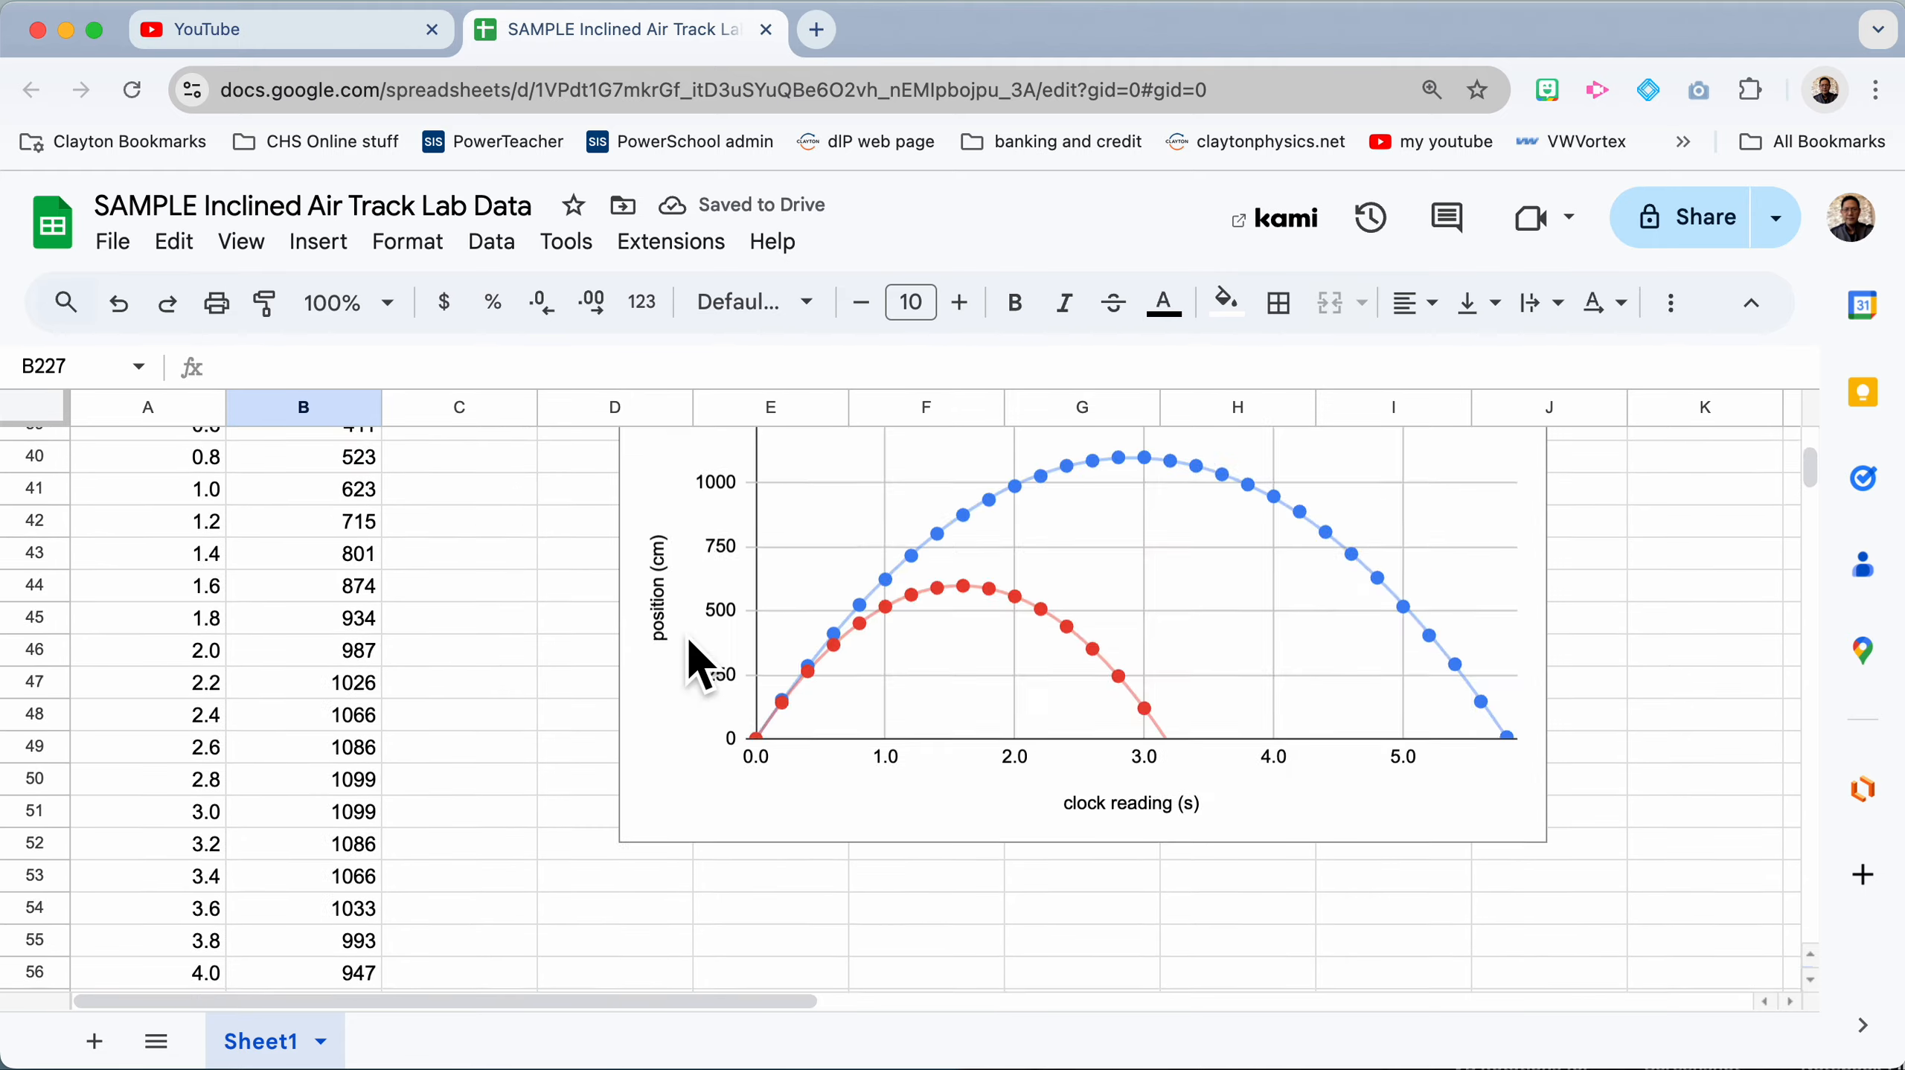
scroll(1492, 592, right, 2)
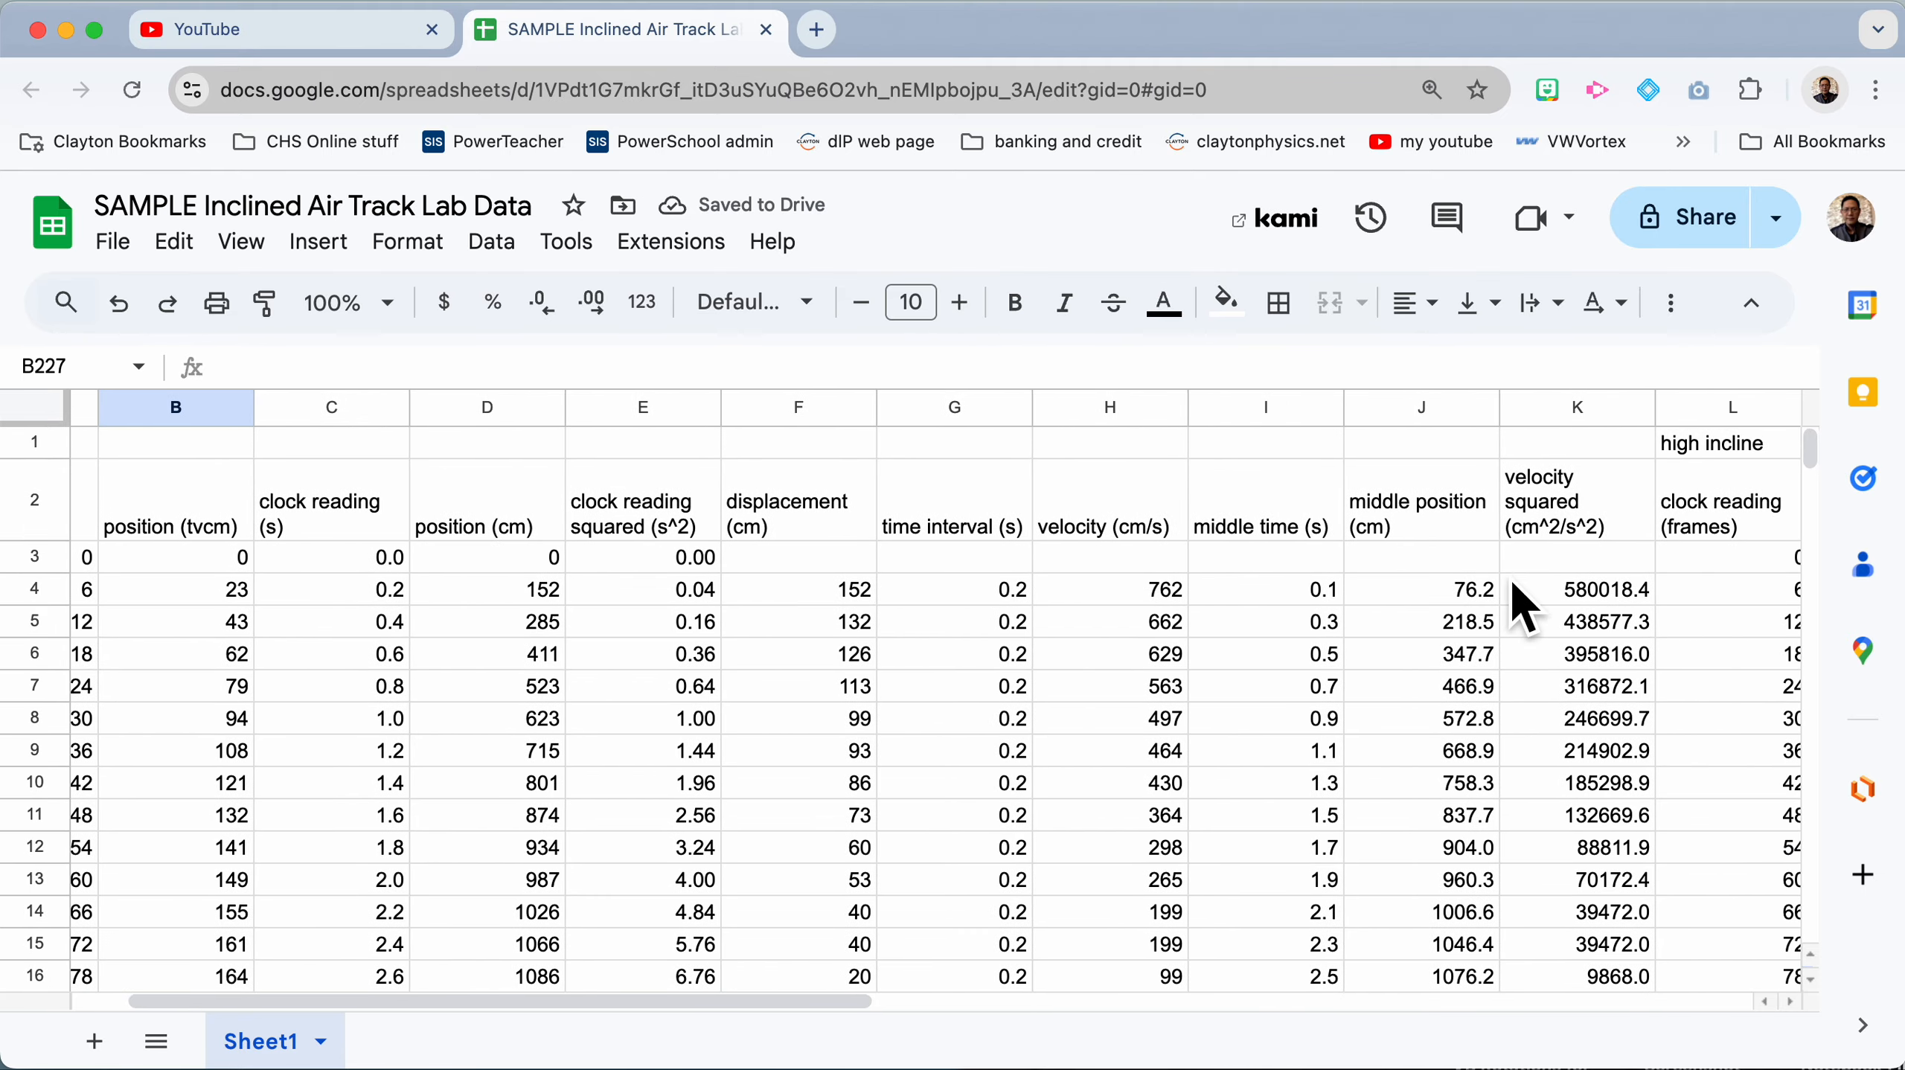
click(1577, 593)
scroll(1574, 607, down, 5)
scroll(1576, 623, down, 4)
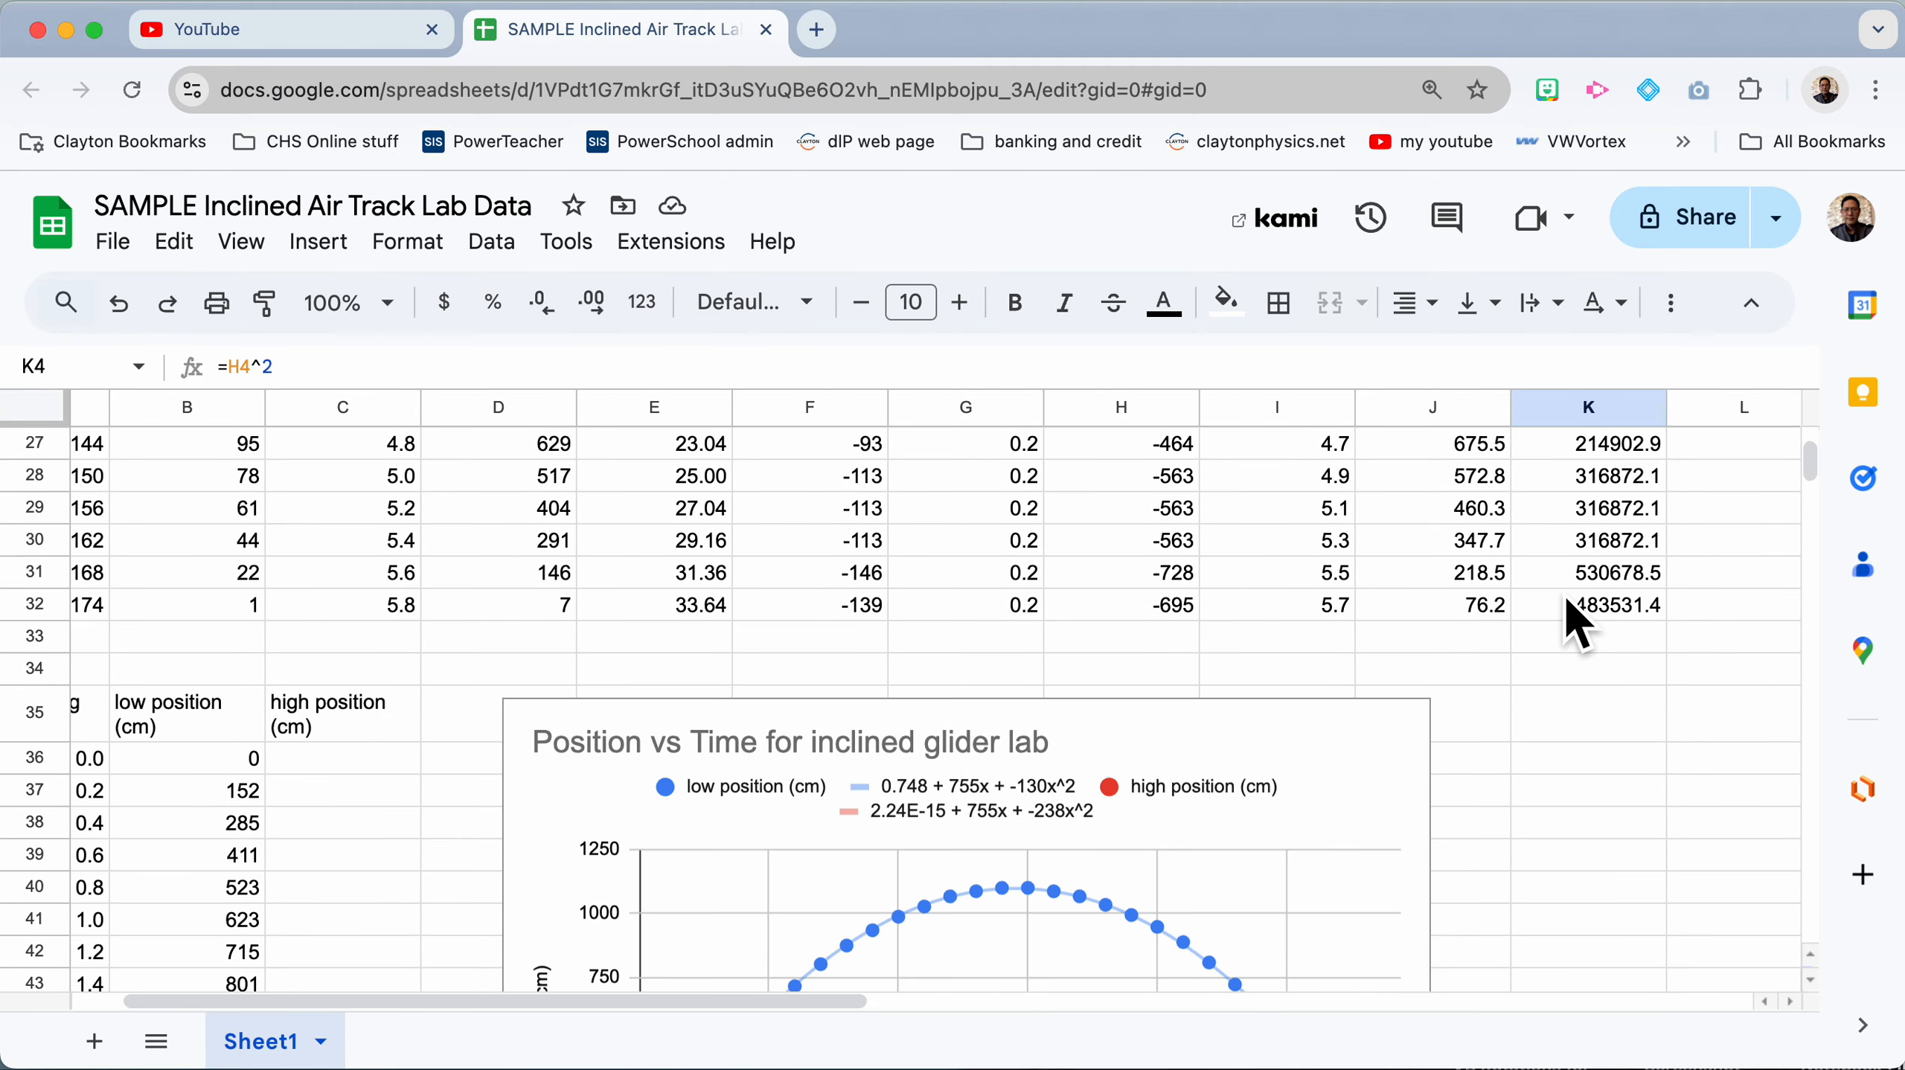
shift+click(1584, 611)
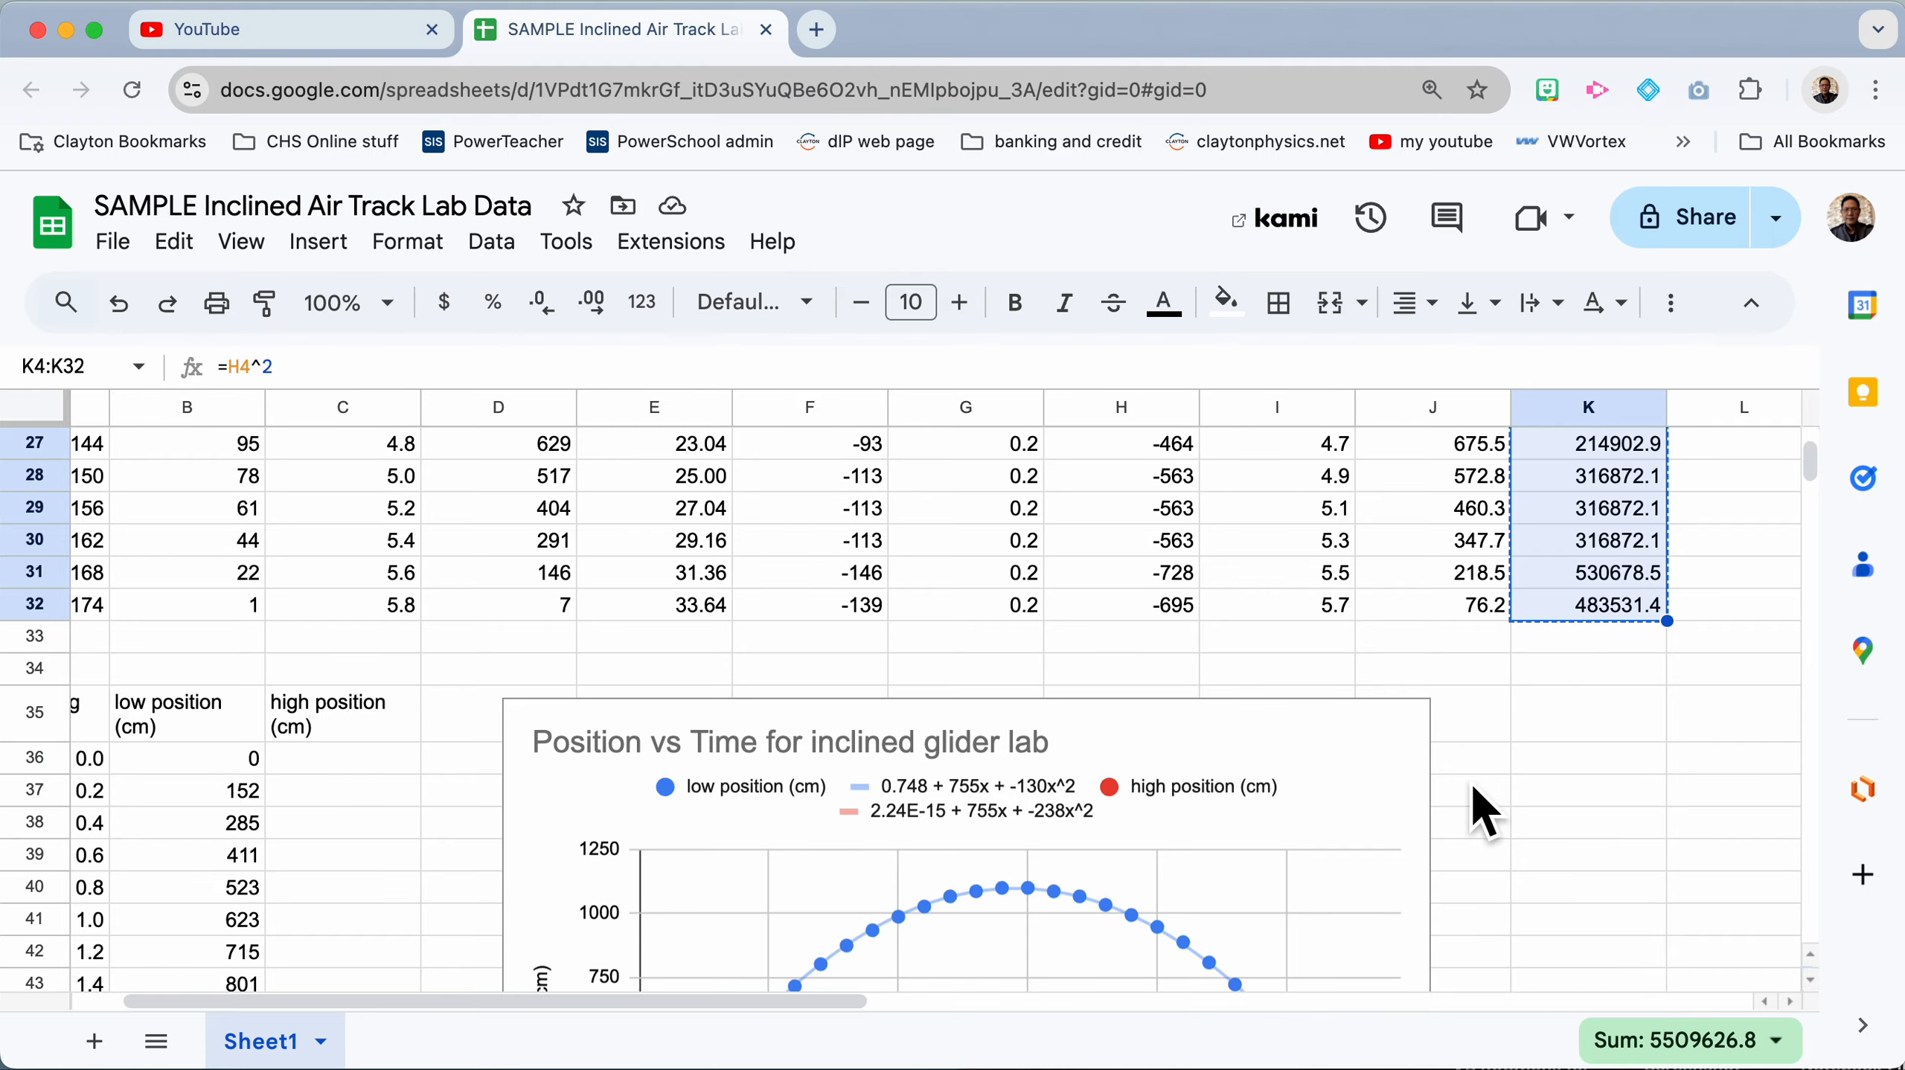
scroll(1465, 798, down, 20)
scroll(1465, 796, down, 20)
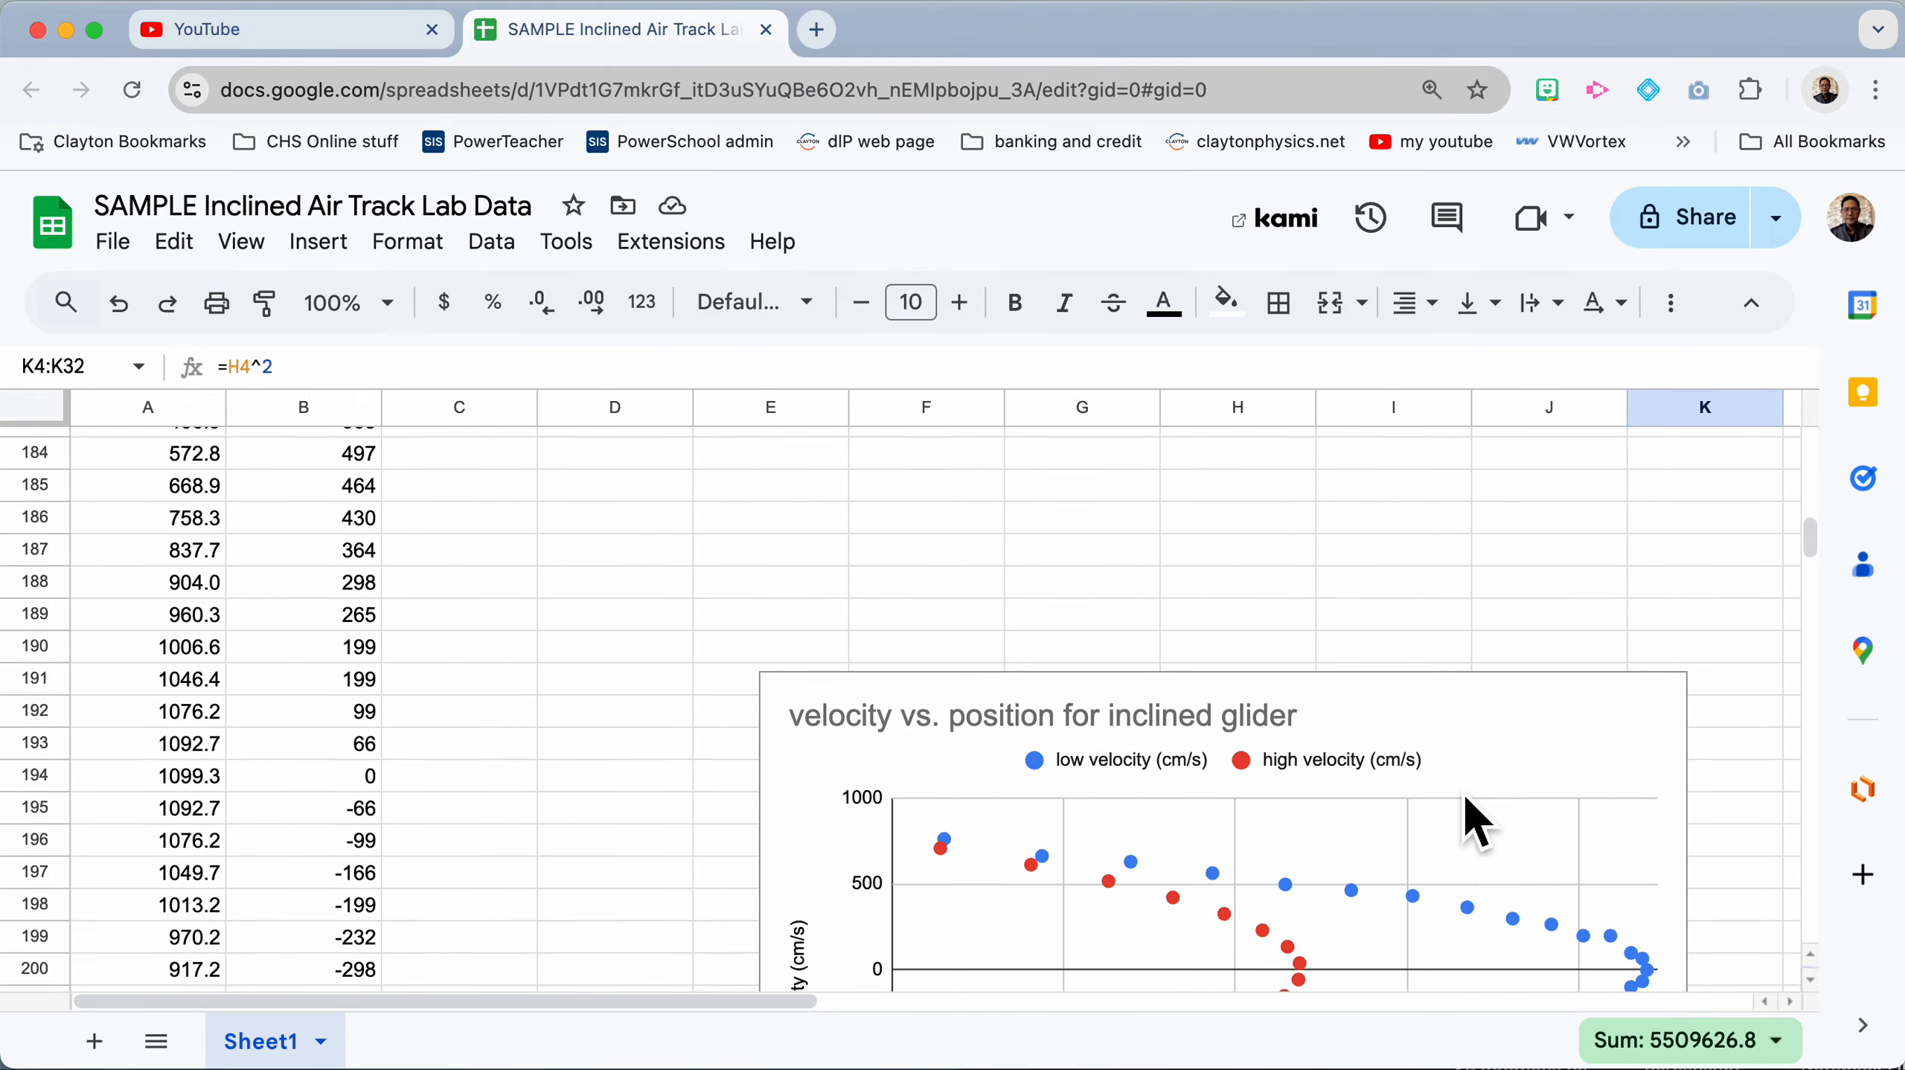
scroll(1466, 798, up, 5)
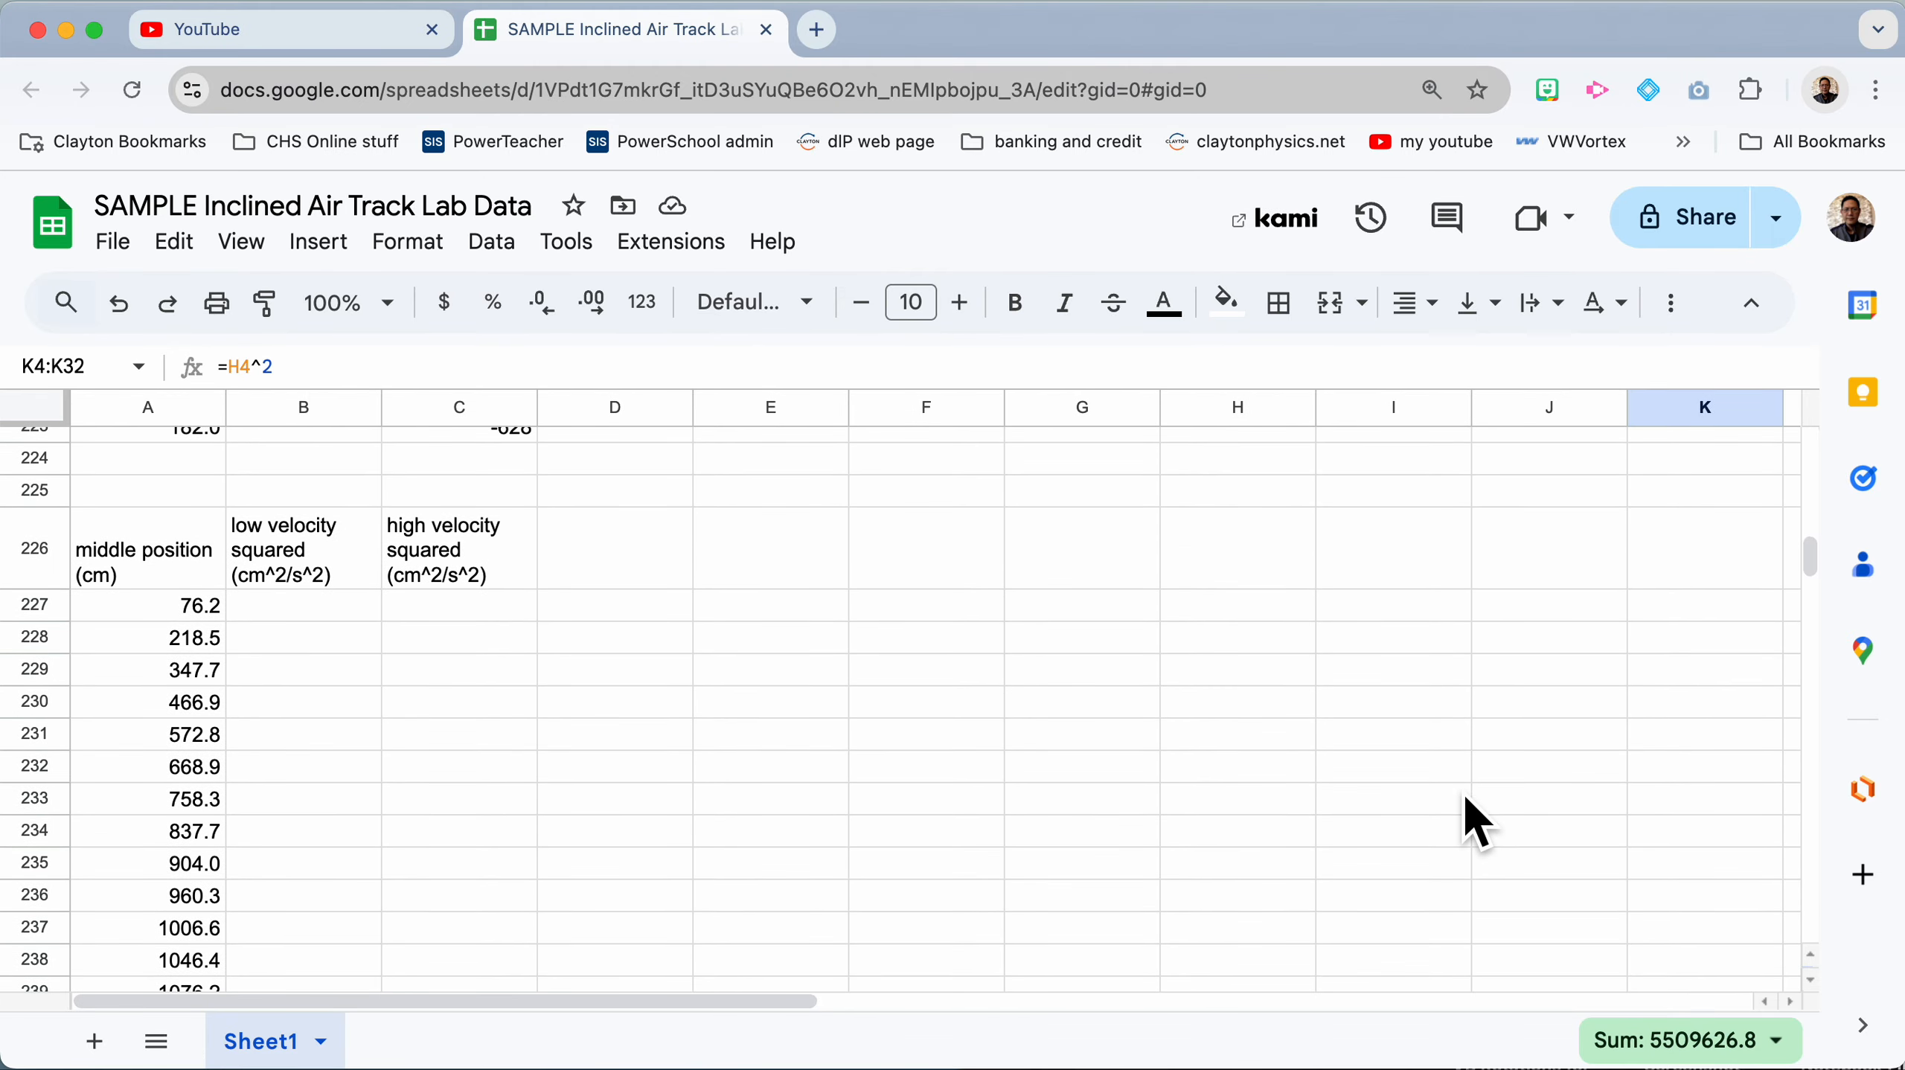
click(330, 608)
key(cmd+v)
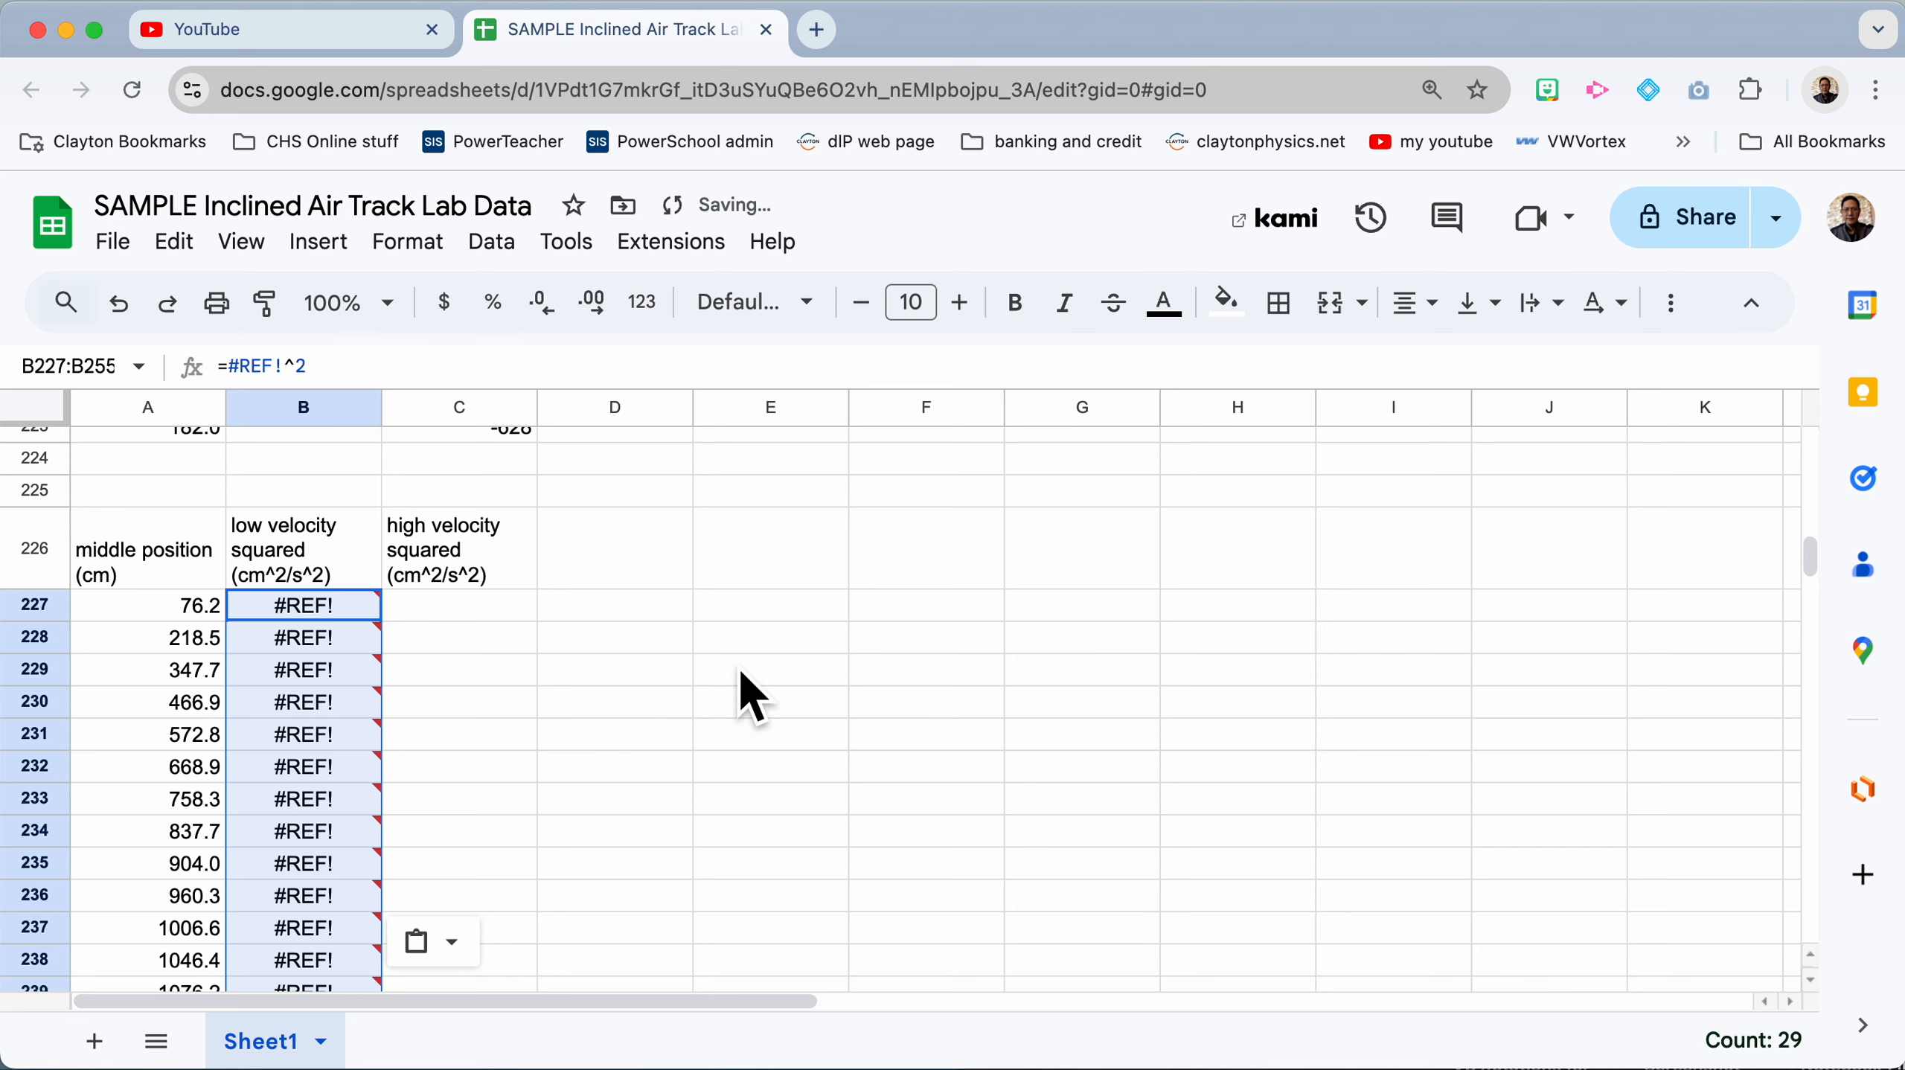
key(cmd+z)
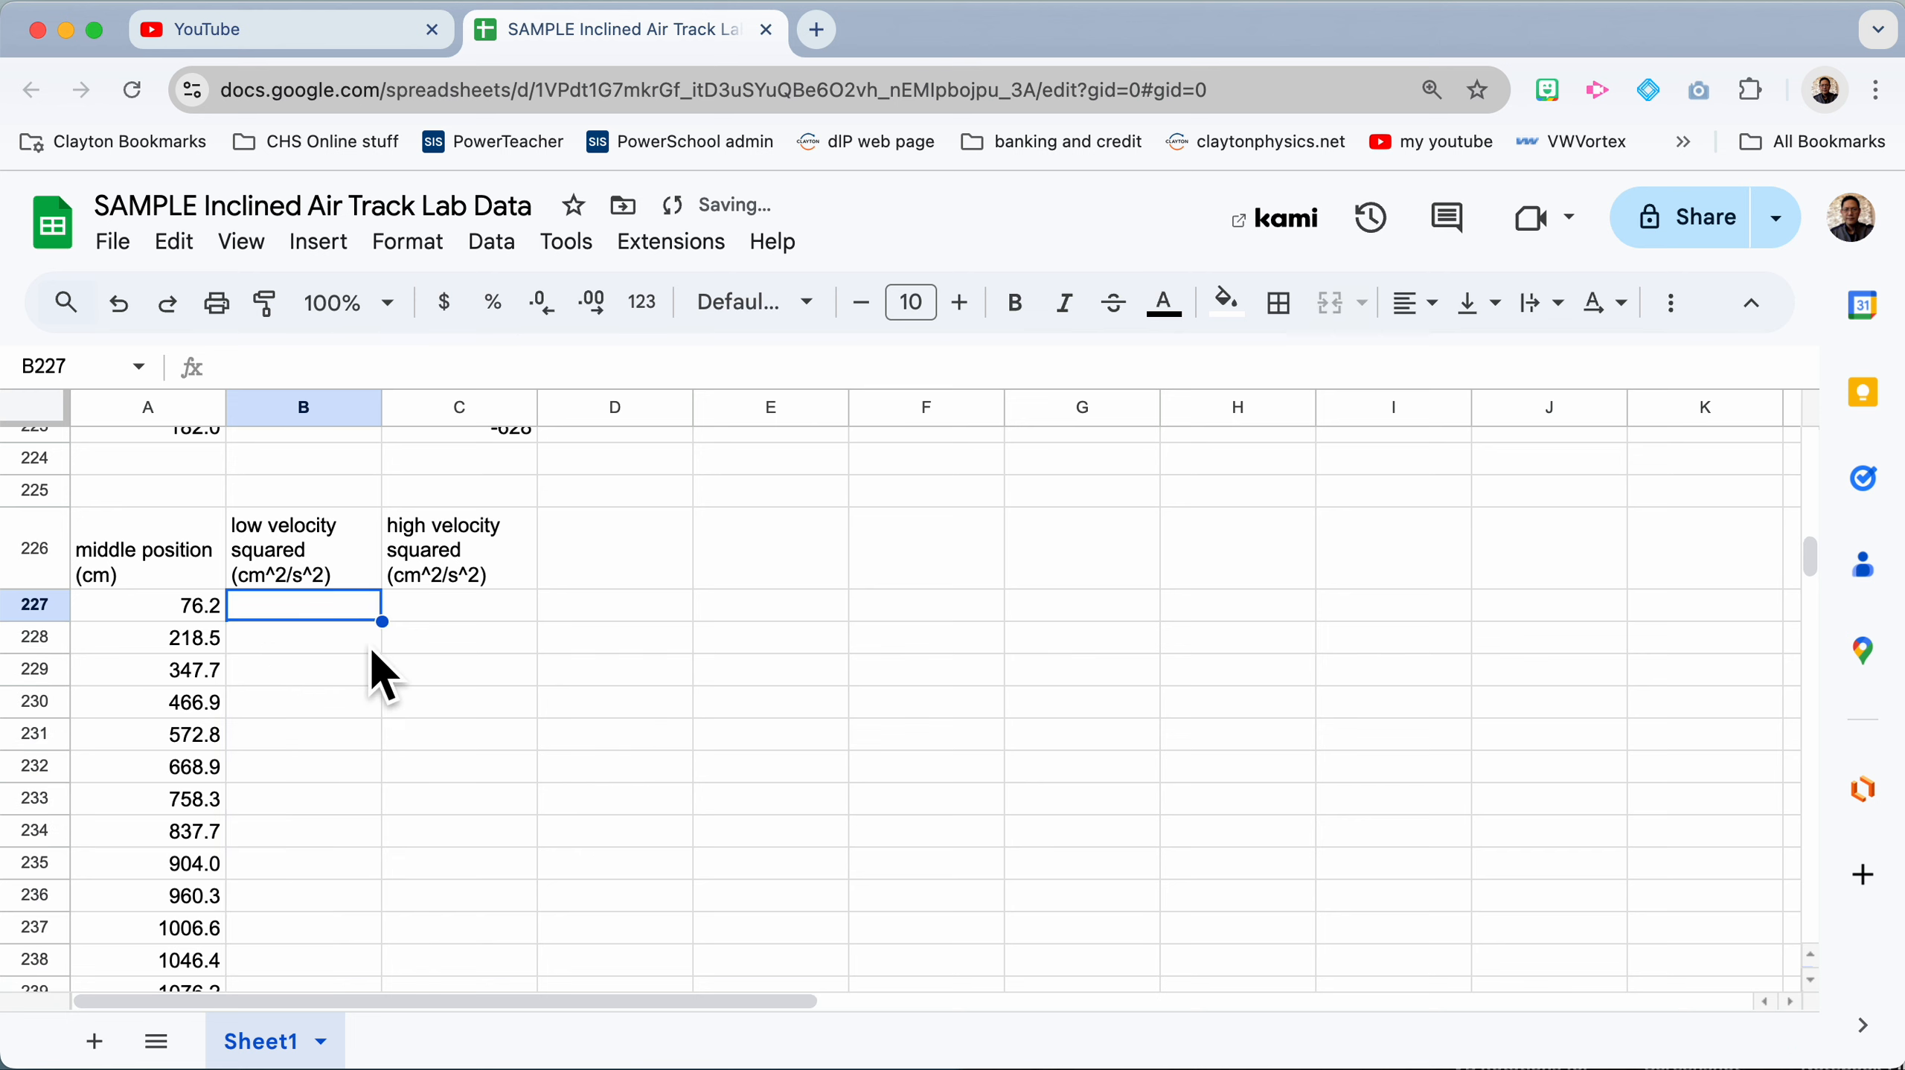
Step: Paste the copied low incline velocity squared data as values only into B227:B255
right_click(318, 623)
mouse_move(577, 479)
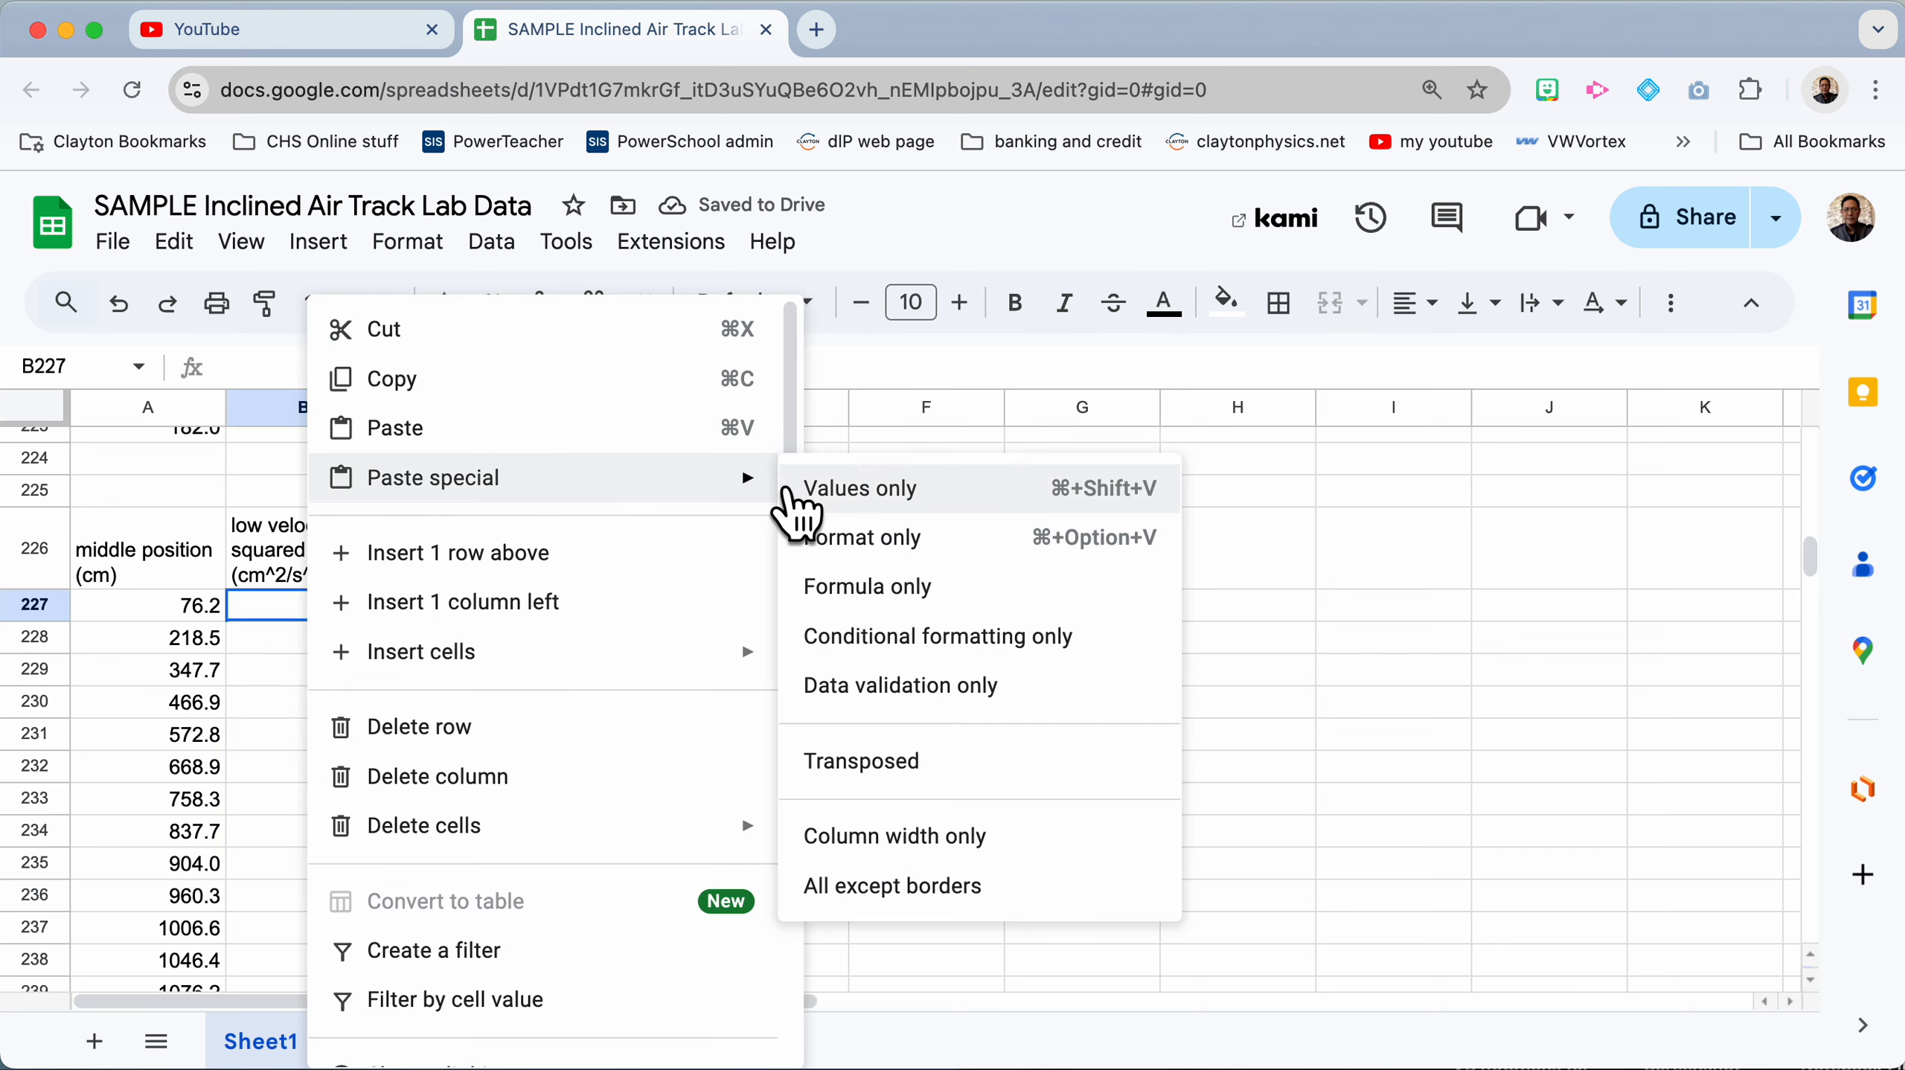
click(795, 492)
click(495, 709)
scroll(488, 698, down, 10)
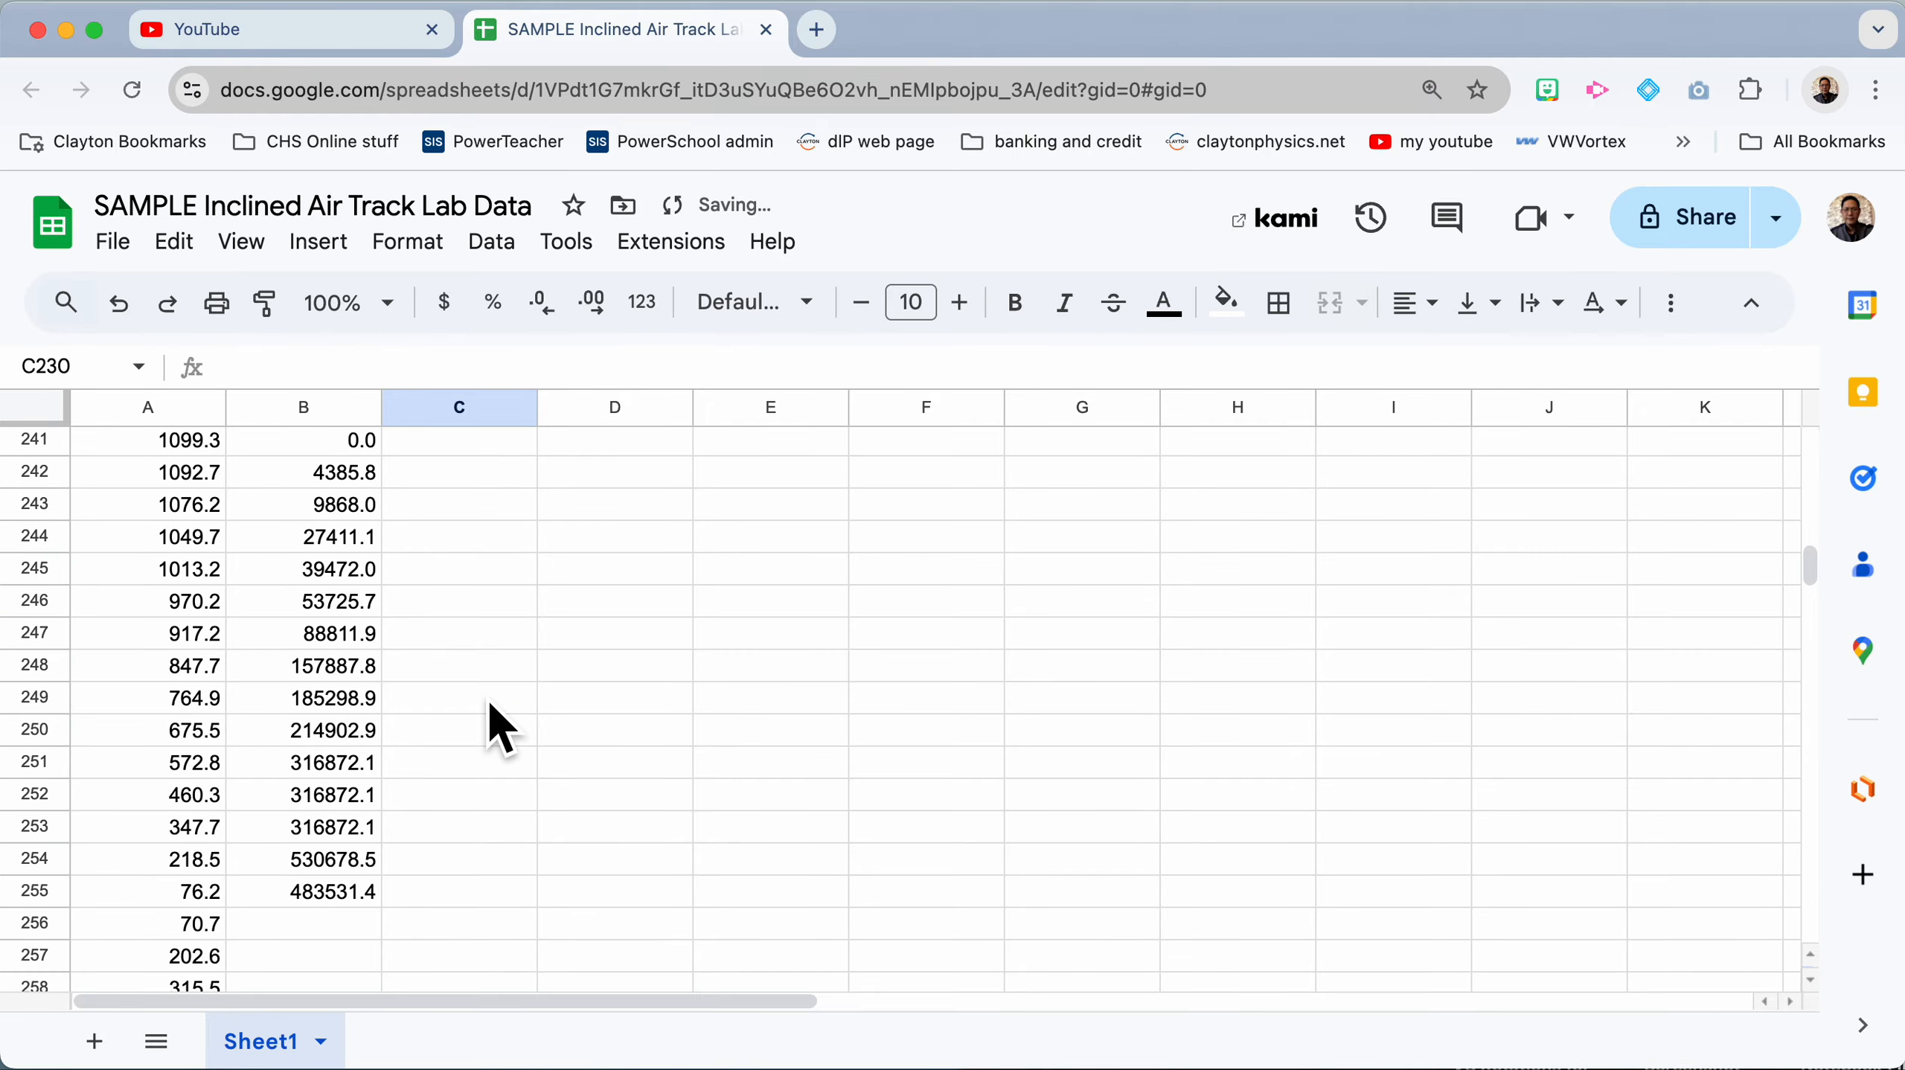
Step: Copy the high incline velocity squared values in V4:V18
scroll(488, 699, up, 20)
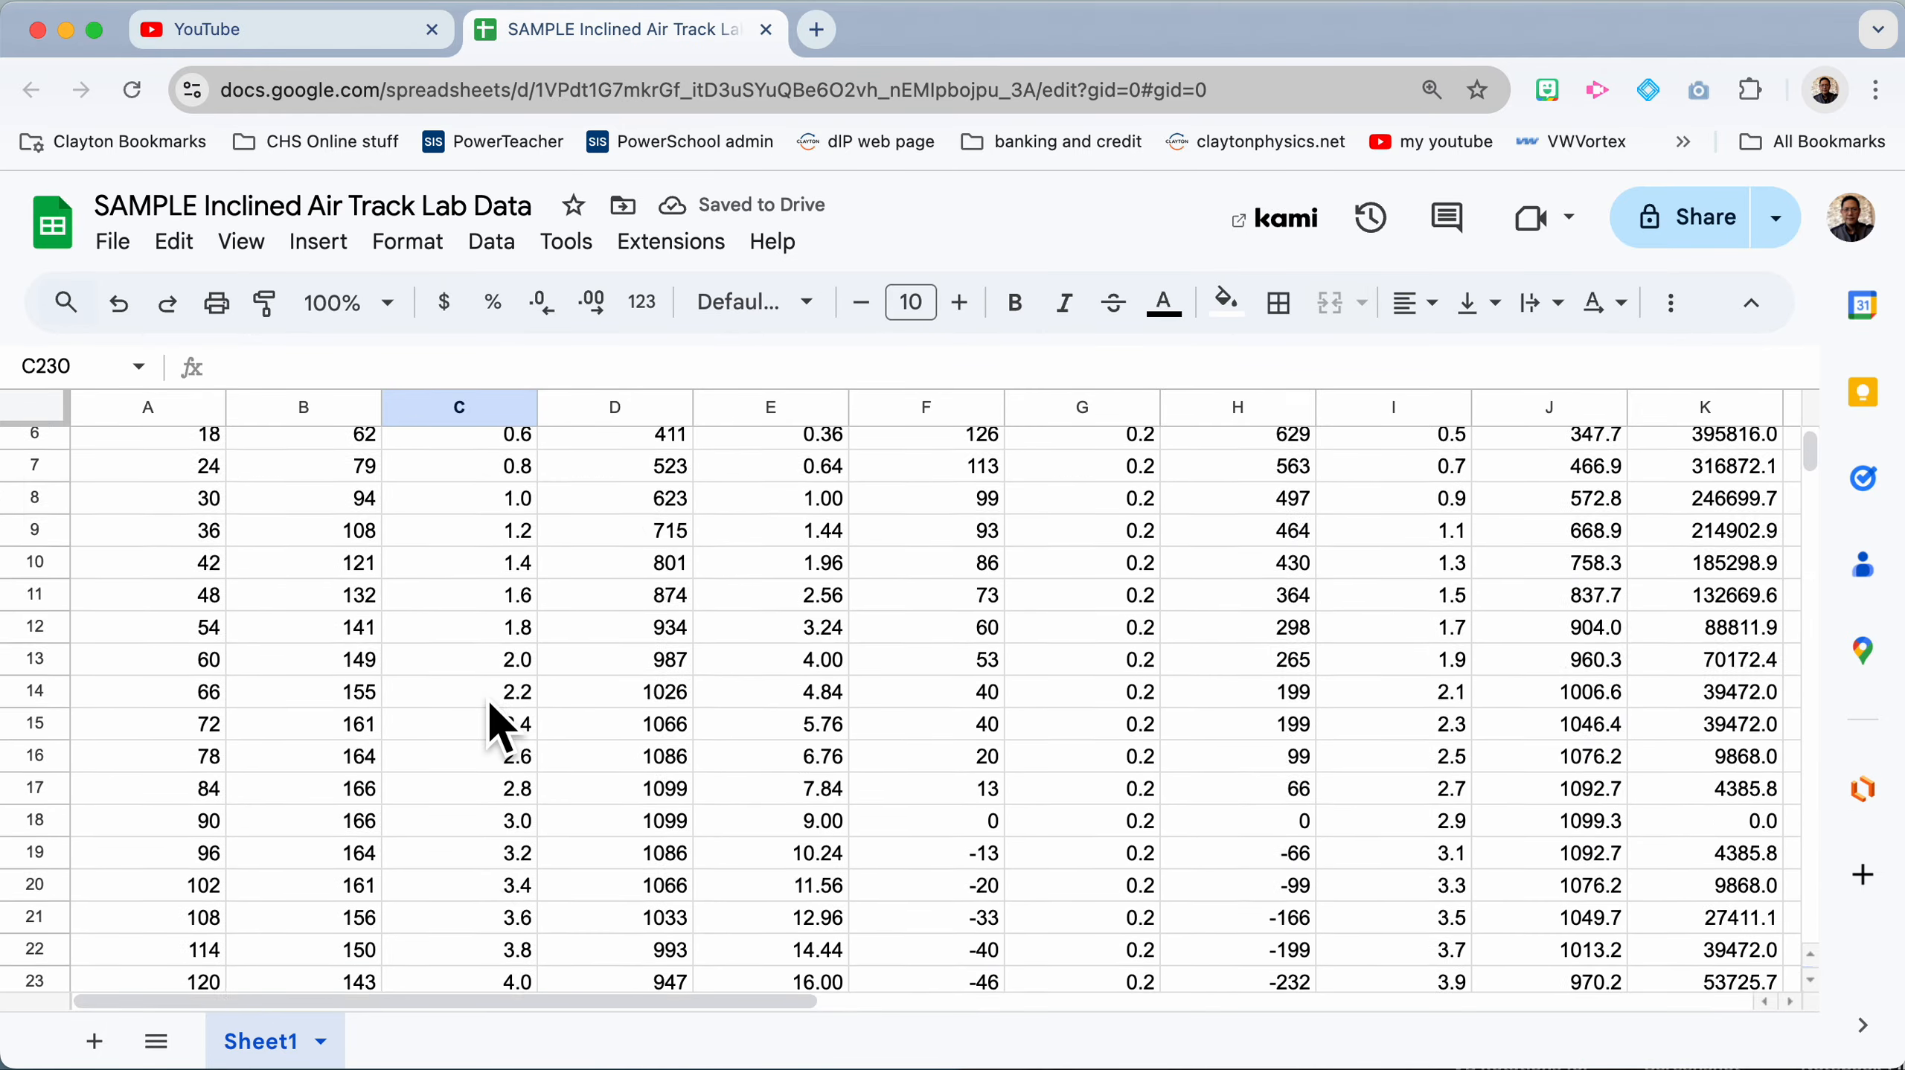
scroll(757, 715, up, 3)
scroll(1276, 715, right, 15)
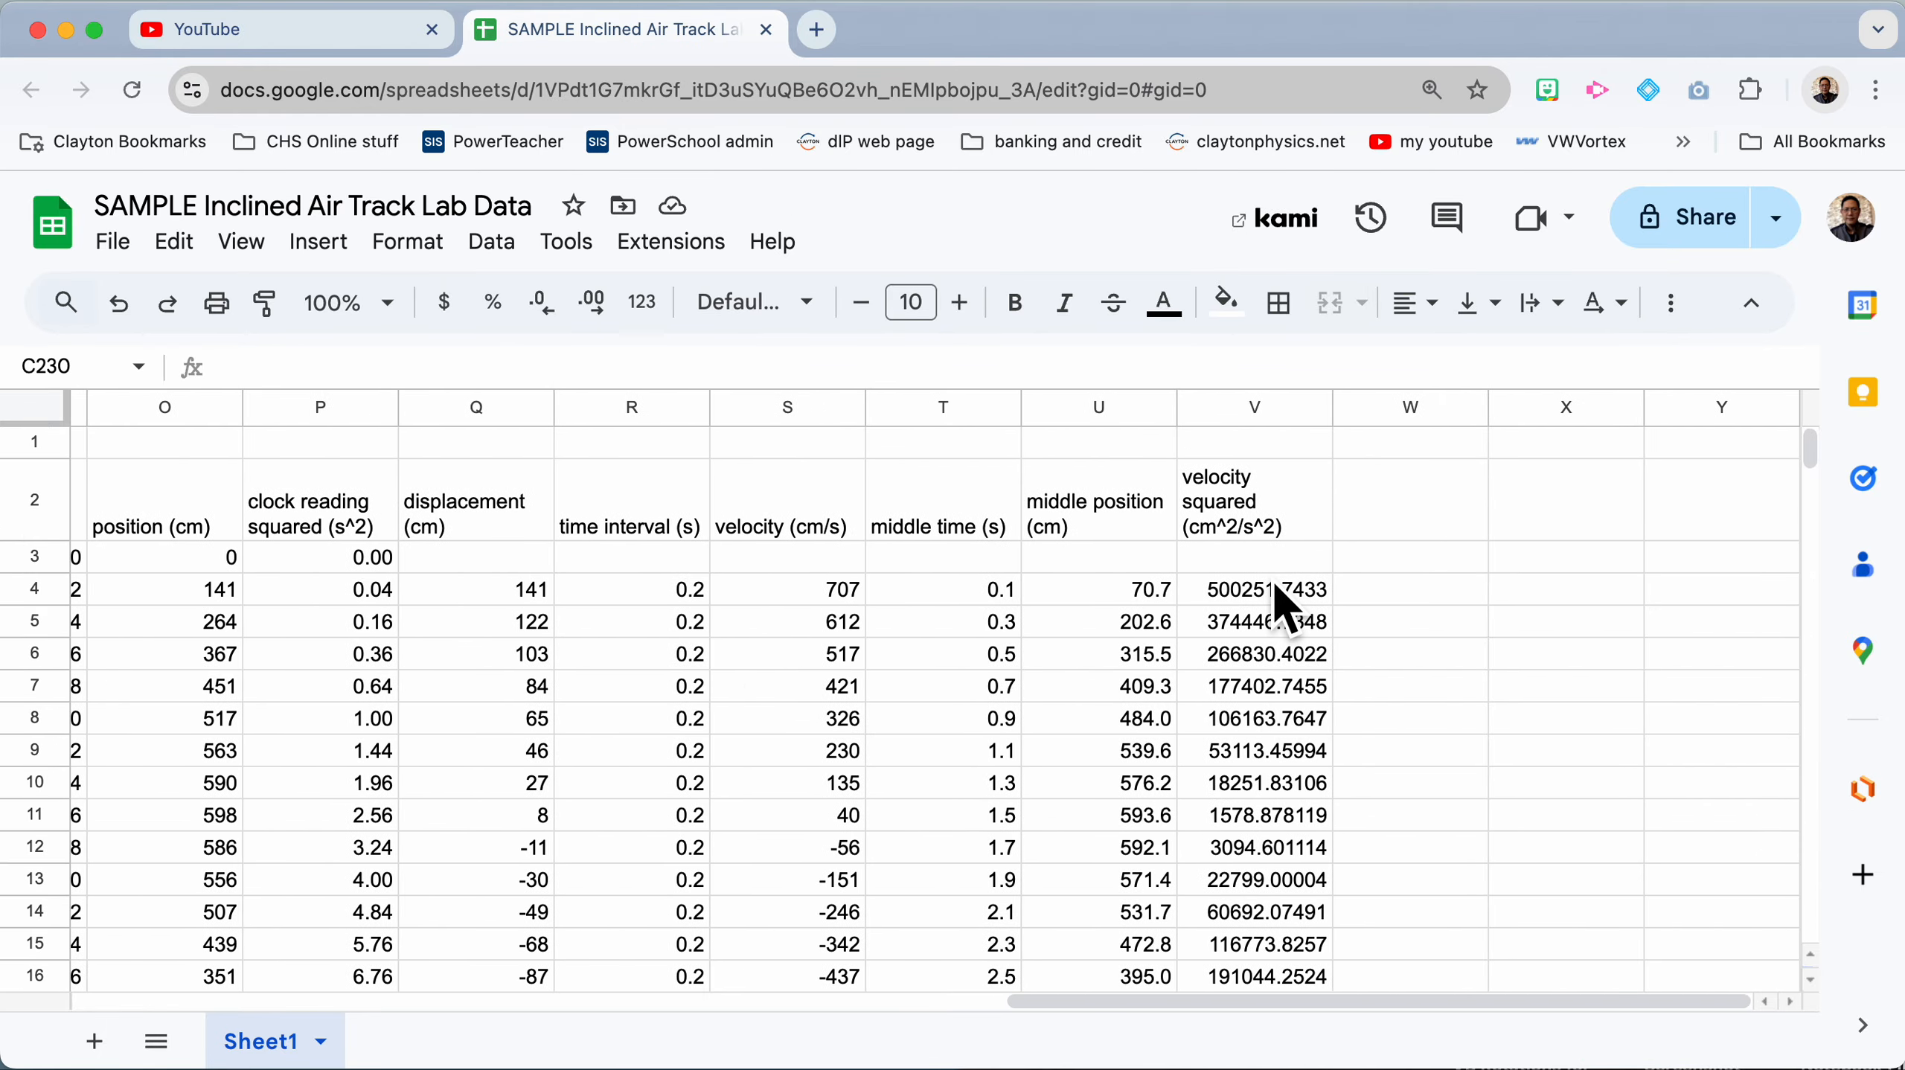
click(1277, 595)
scroll(1277, 608, down, 6)
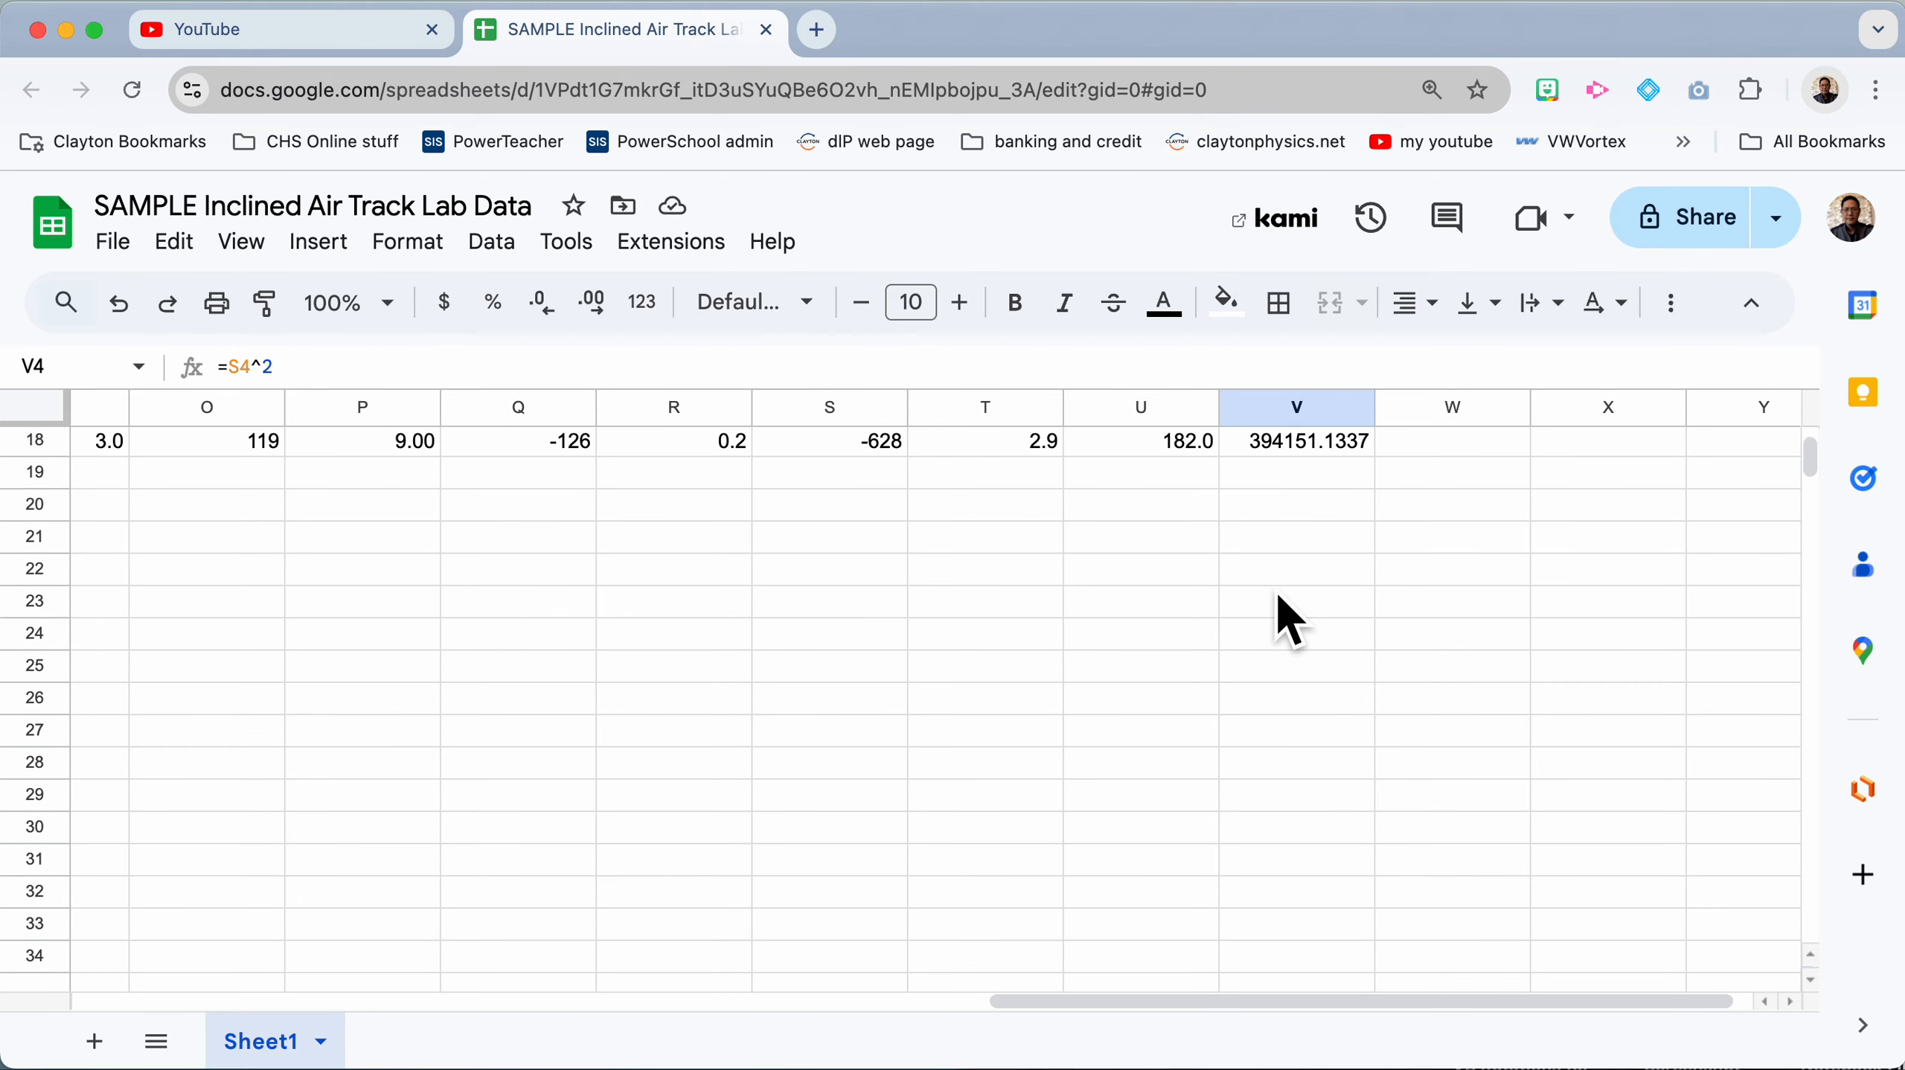
shift+click(1330, 454)
scroll(1329, 480, up, 5)
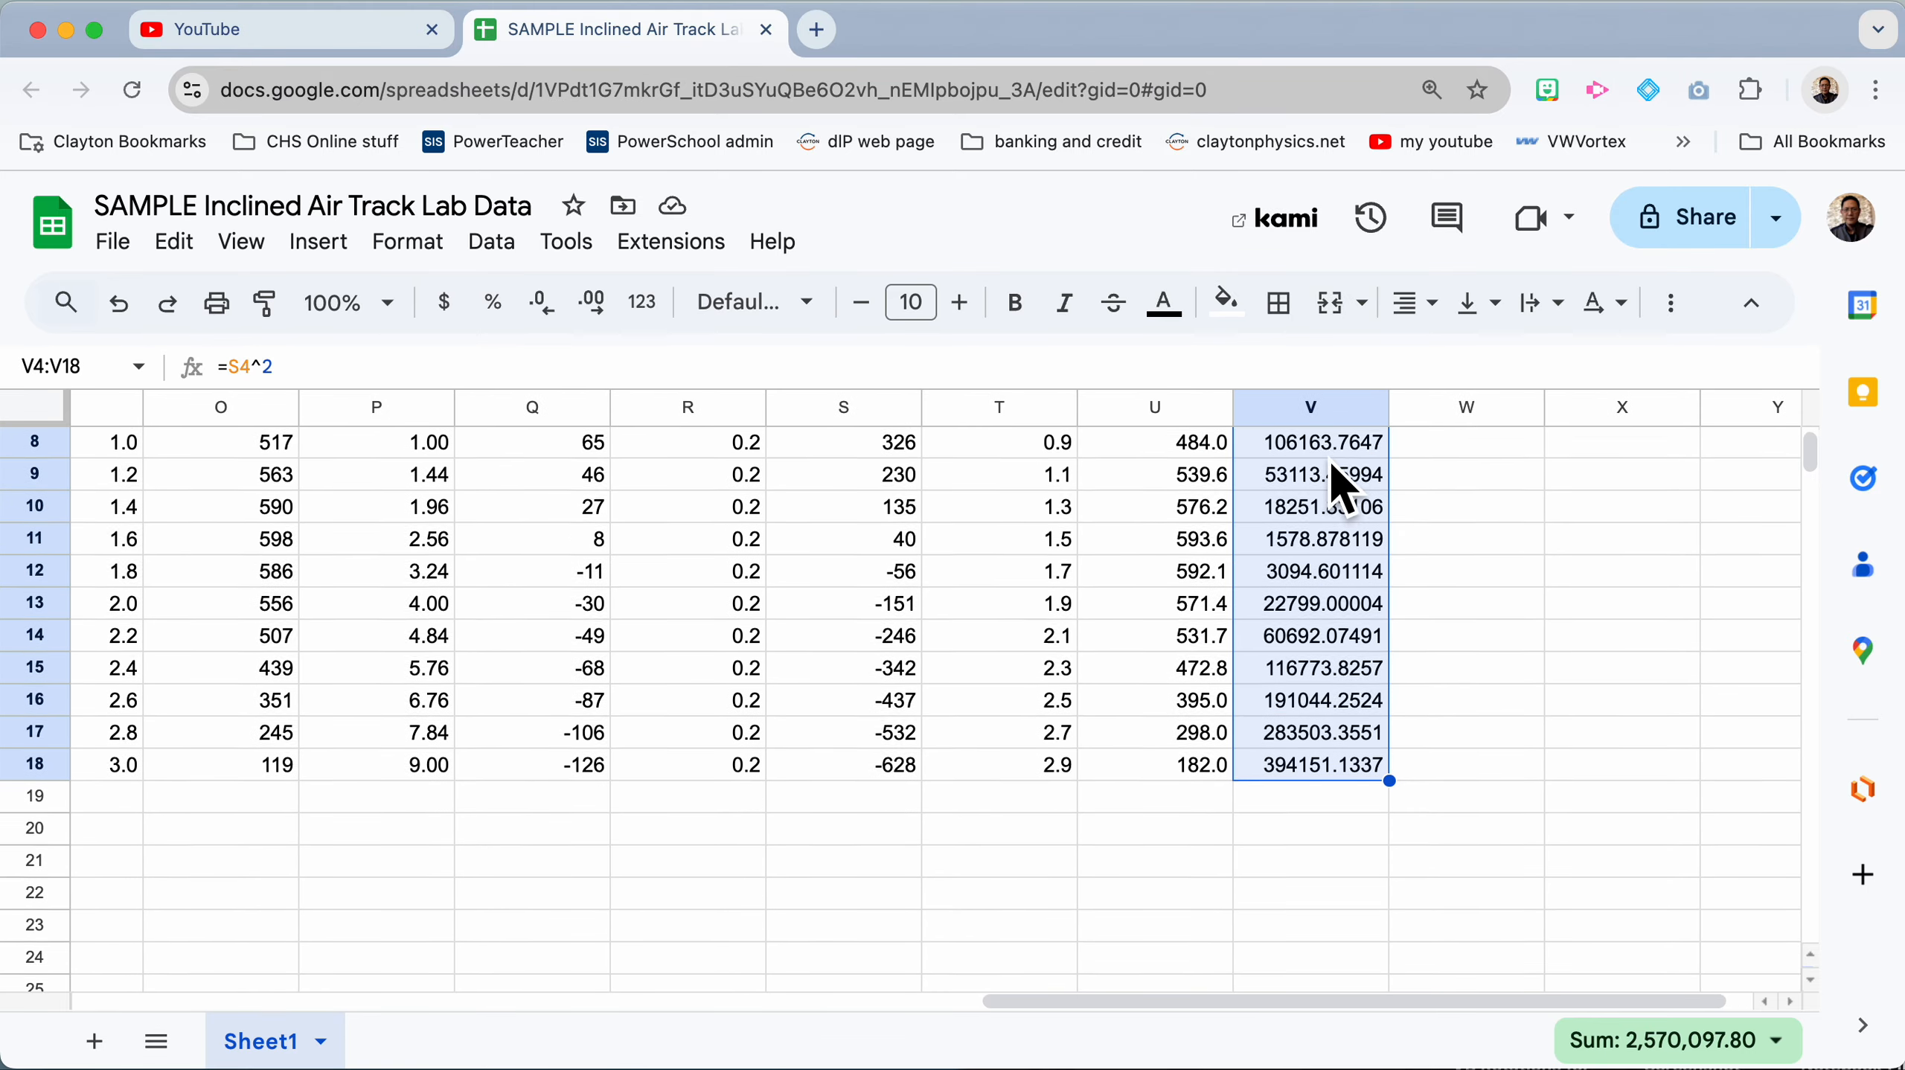
key(cmd+c)
scroll(663, 775, down, 1)
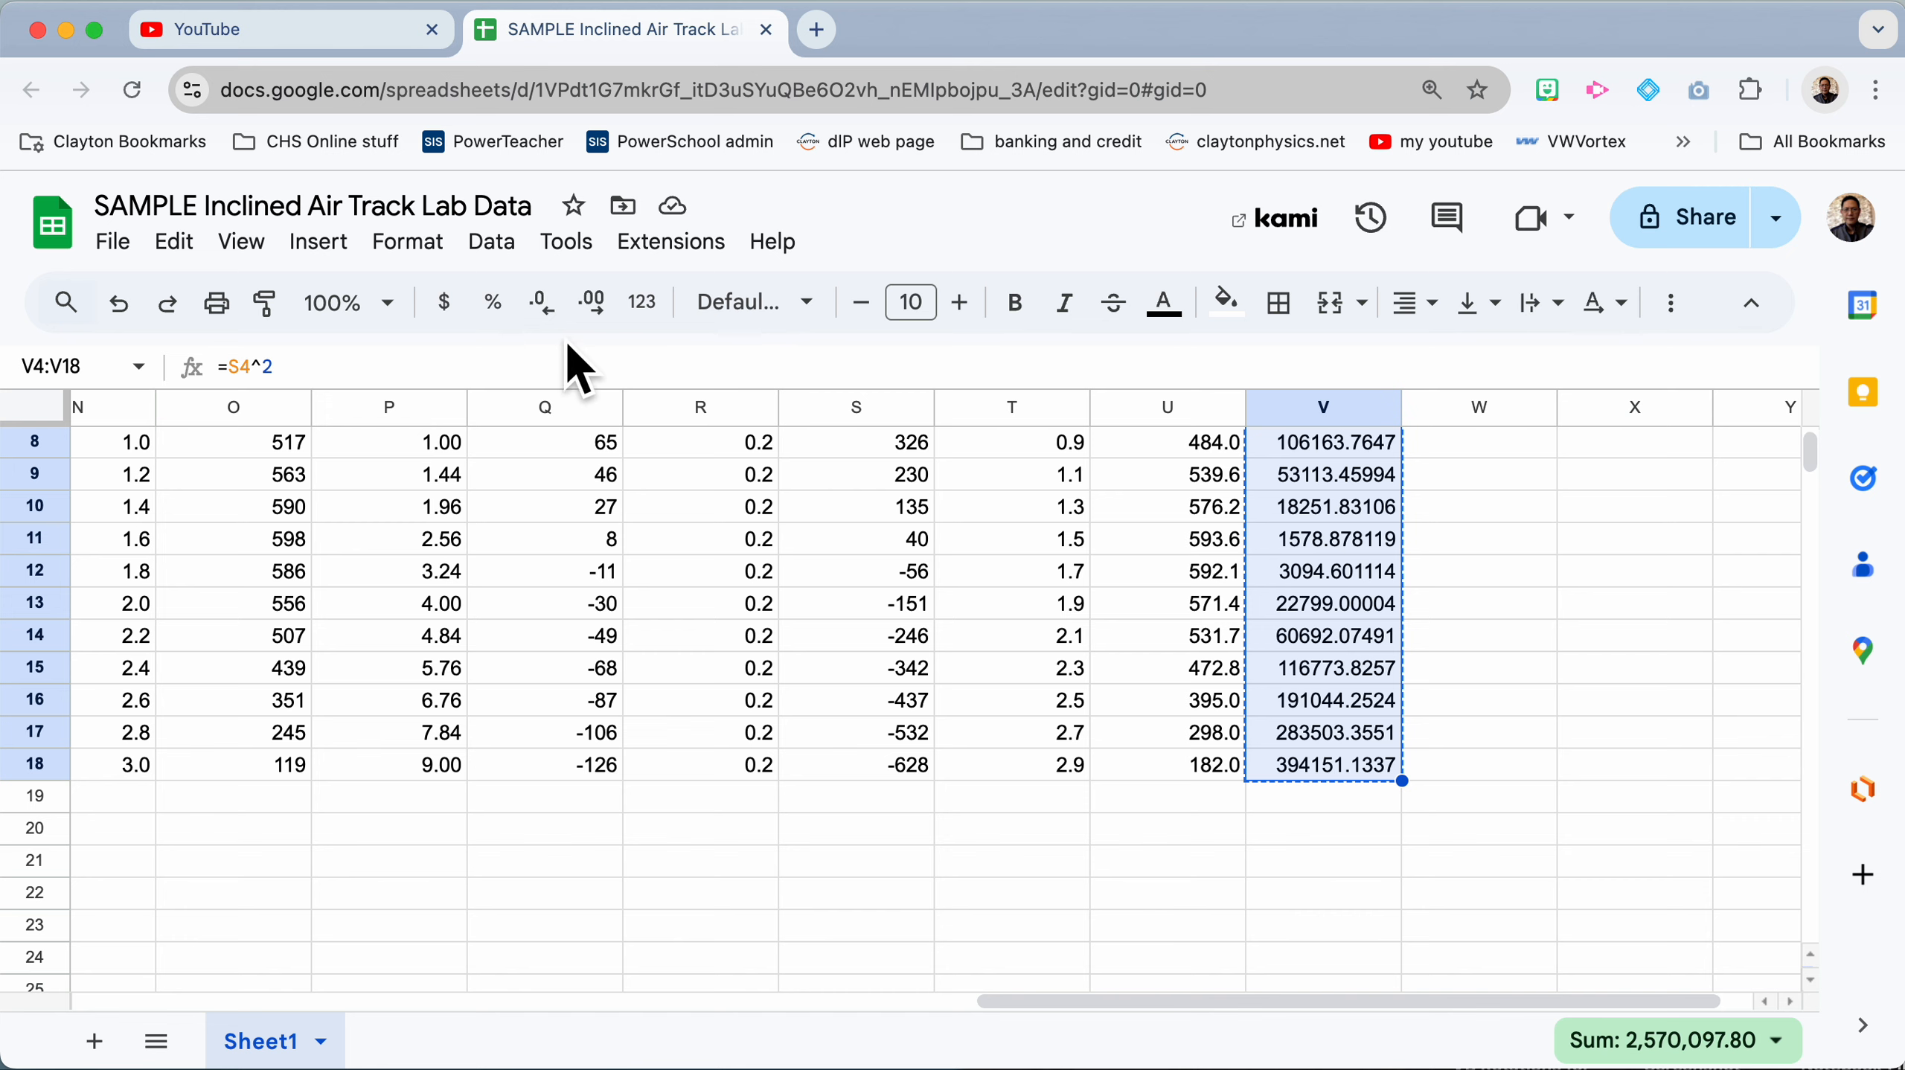
Step: Reduce the high incline velocity squared values in V4:V18 to one decimal place
click(540, 302)
click(540, 302)
click(540, 302)
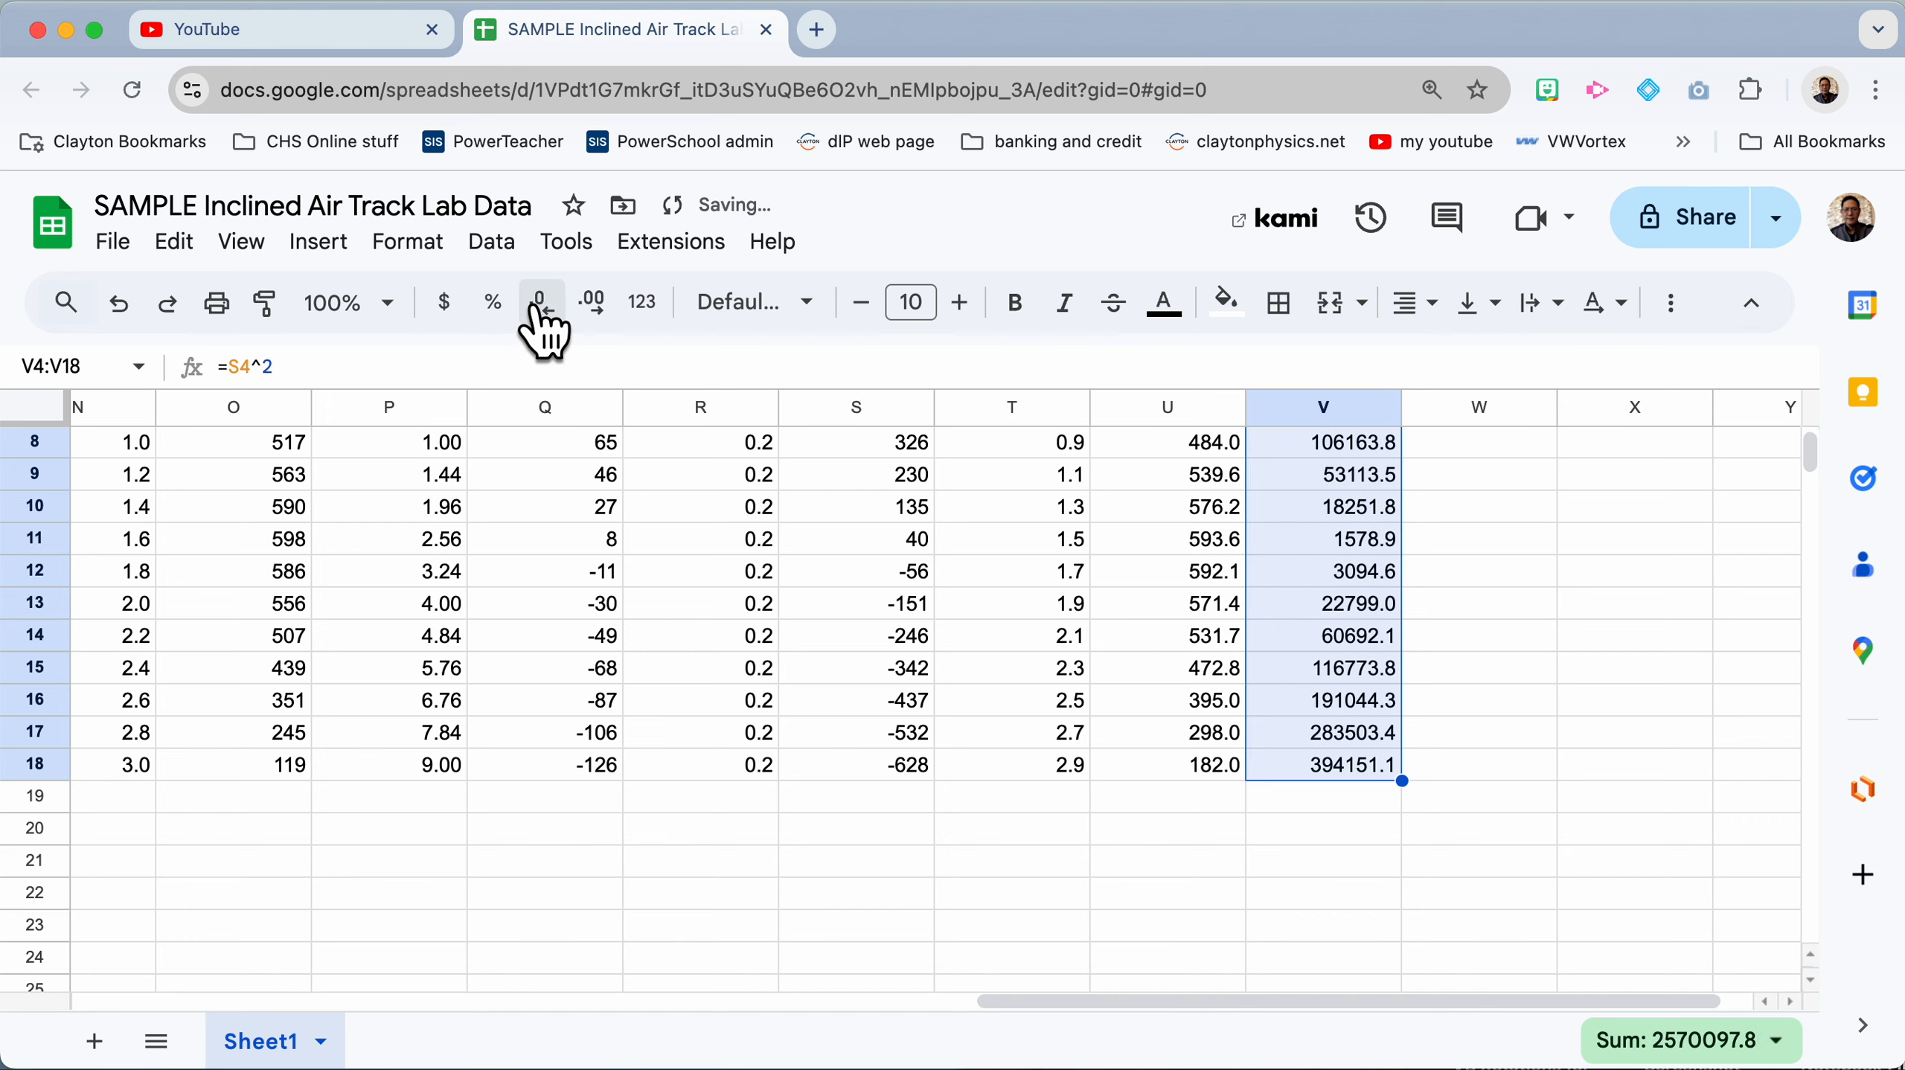
click(1346, 860)
Step: Paste the copied high incline velocity squared data as values only into C256:C270 of the new table
scroll(1345, 859, down, 5)
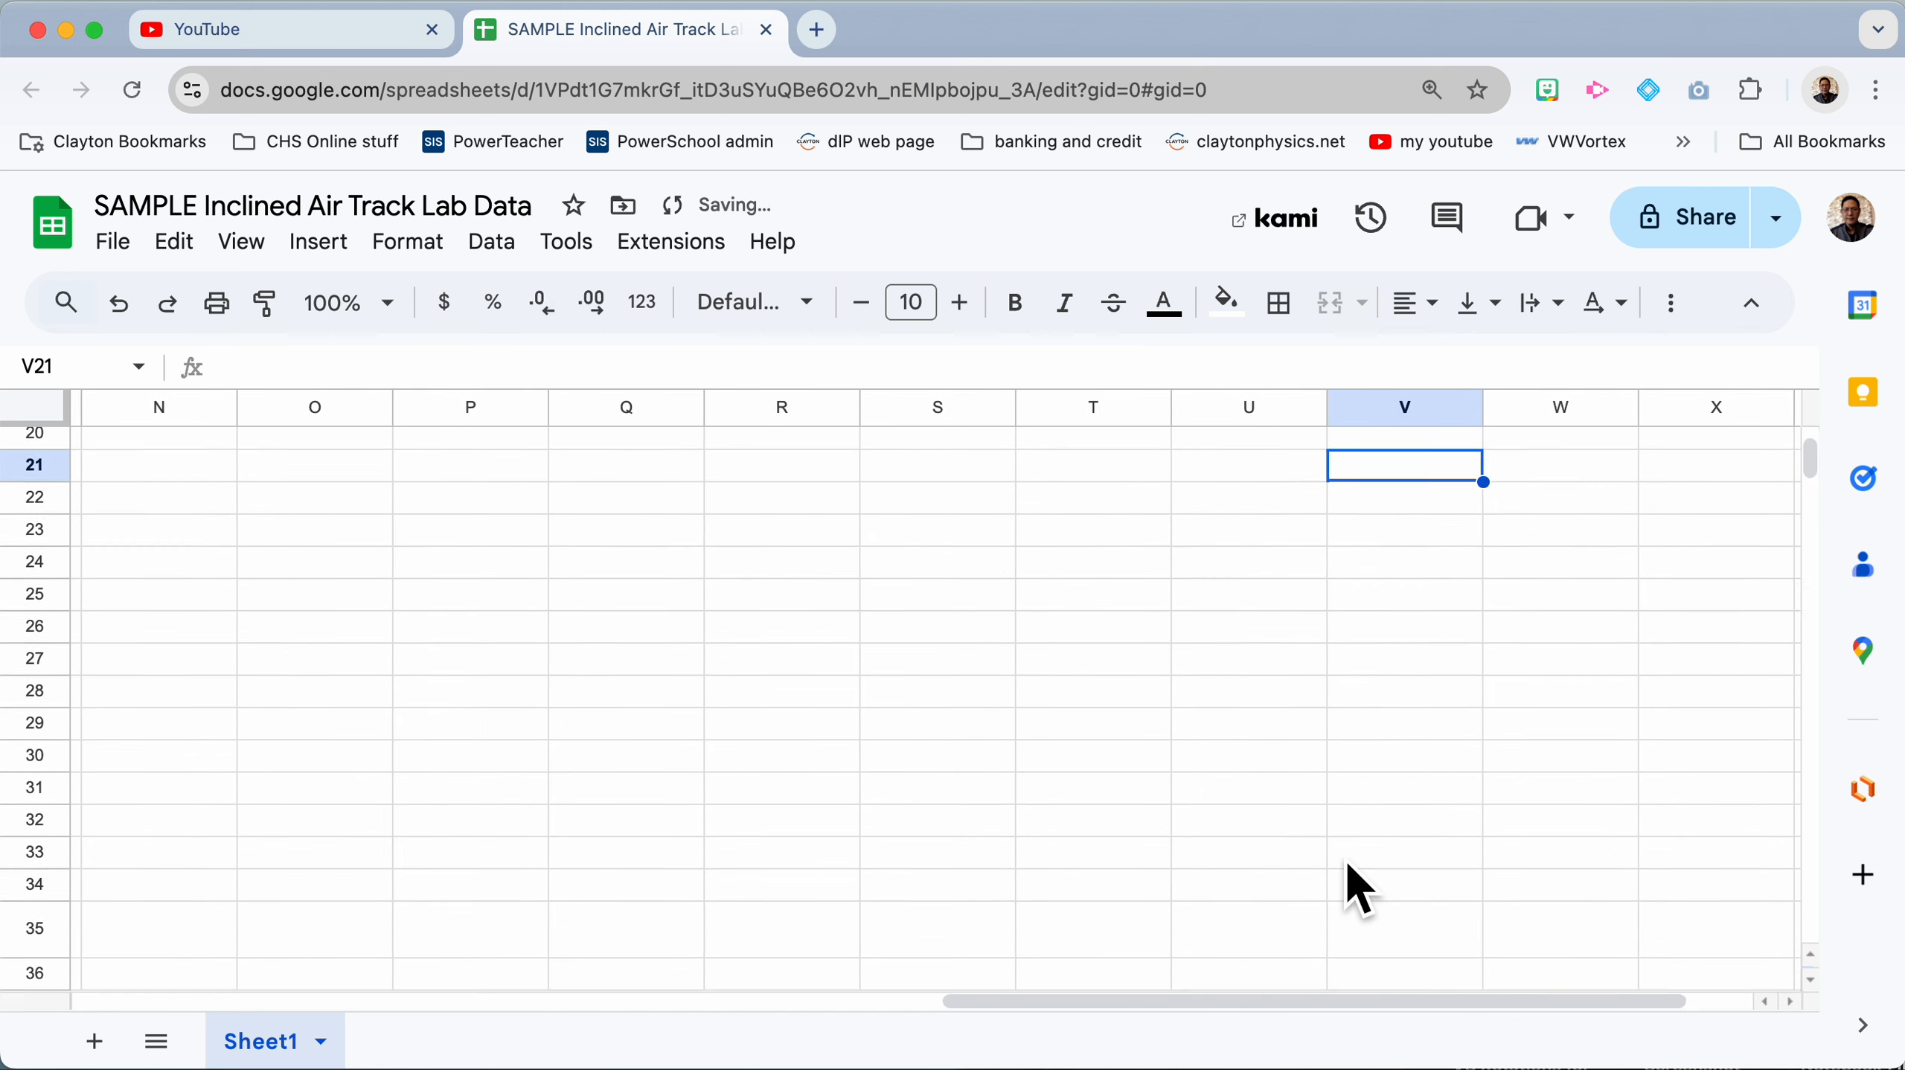
scroll(1346, 858, down, 15)
scroll(1346, 859, left, 15)
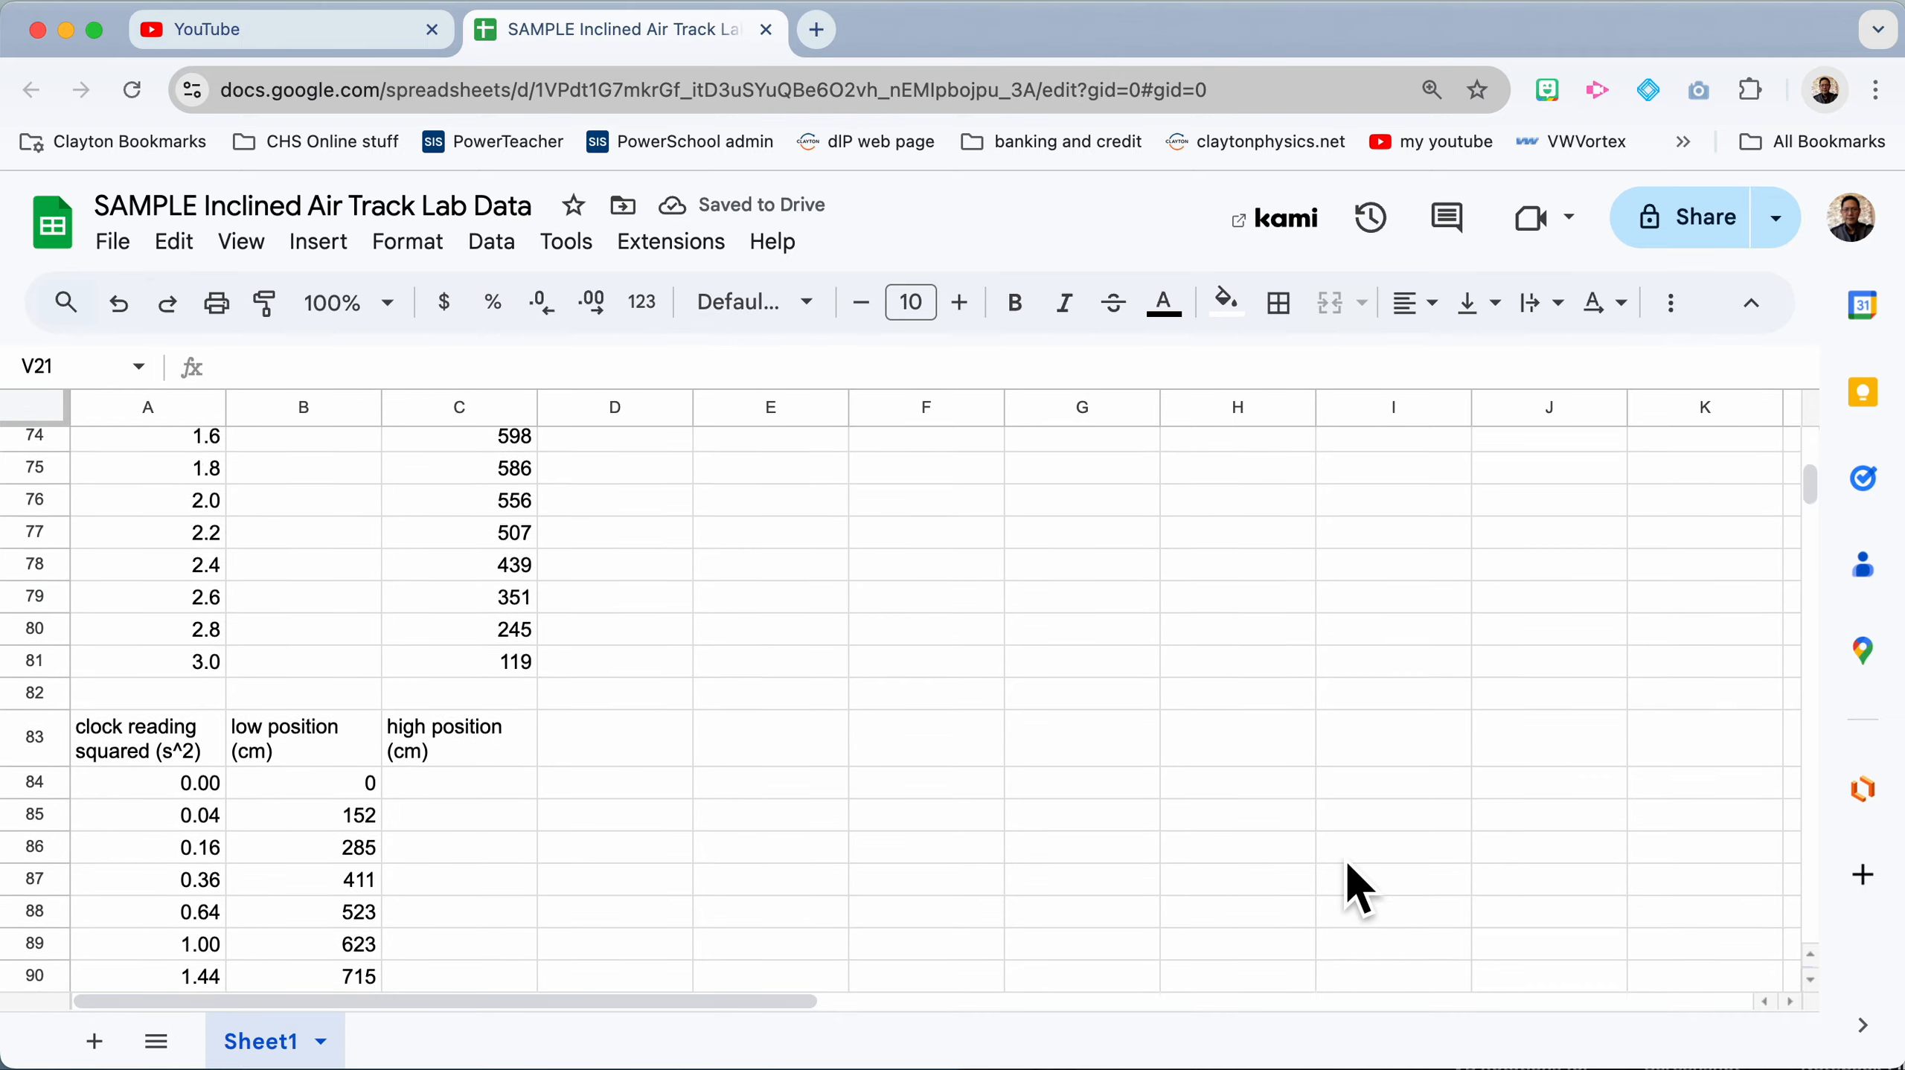
scroll(1346, 859, down, 20)
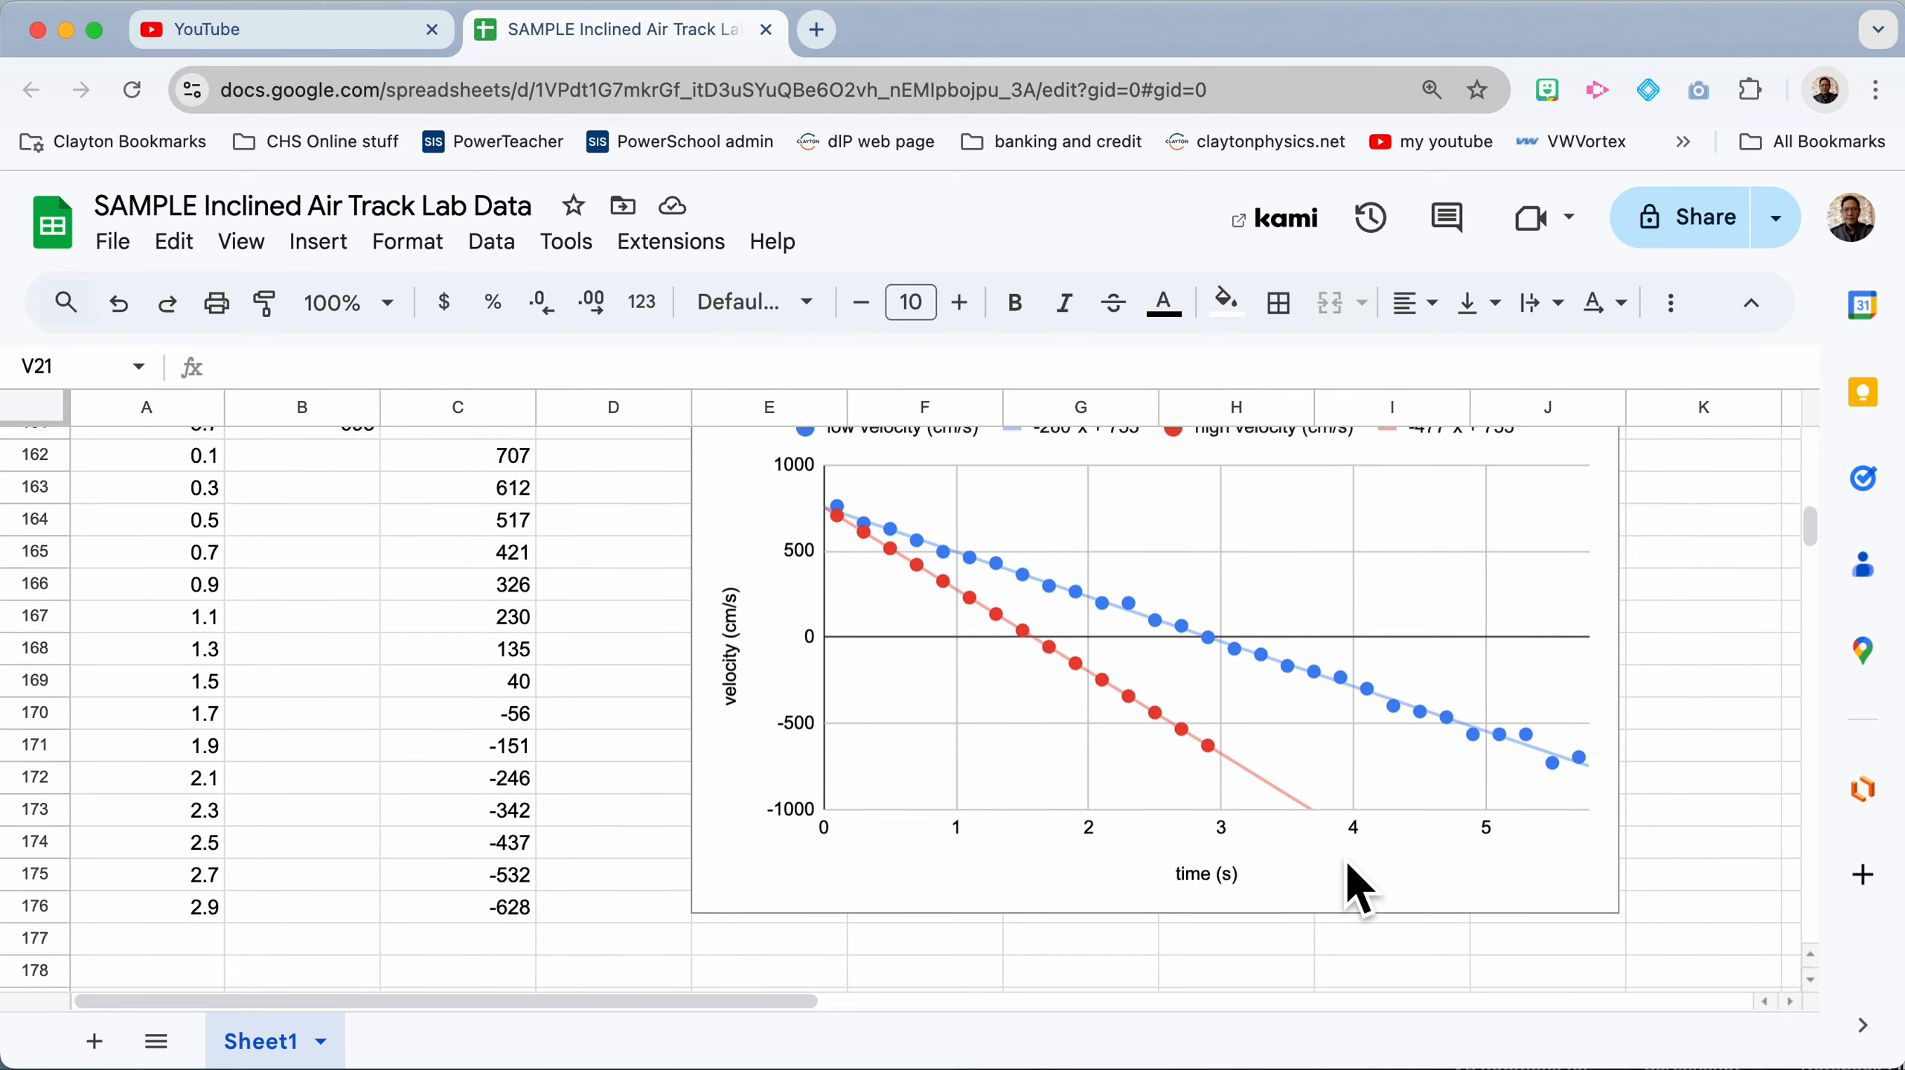
scroll(1346, 859, down, 20)
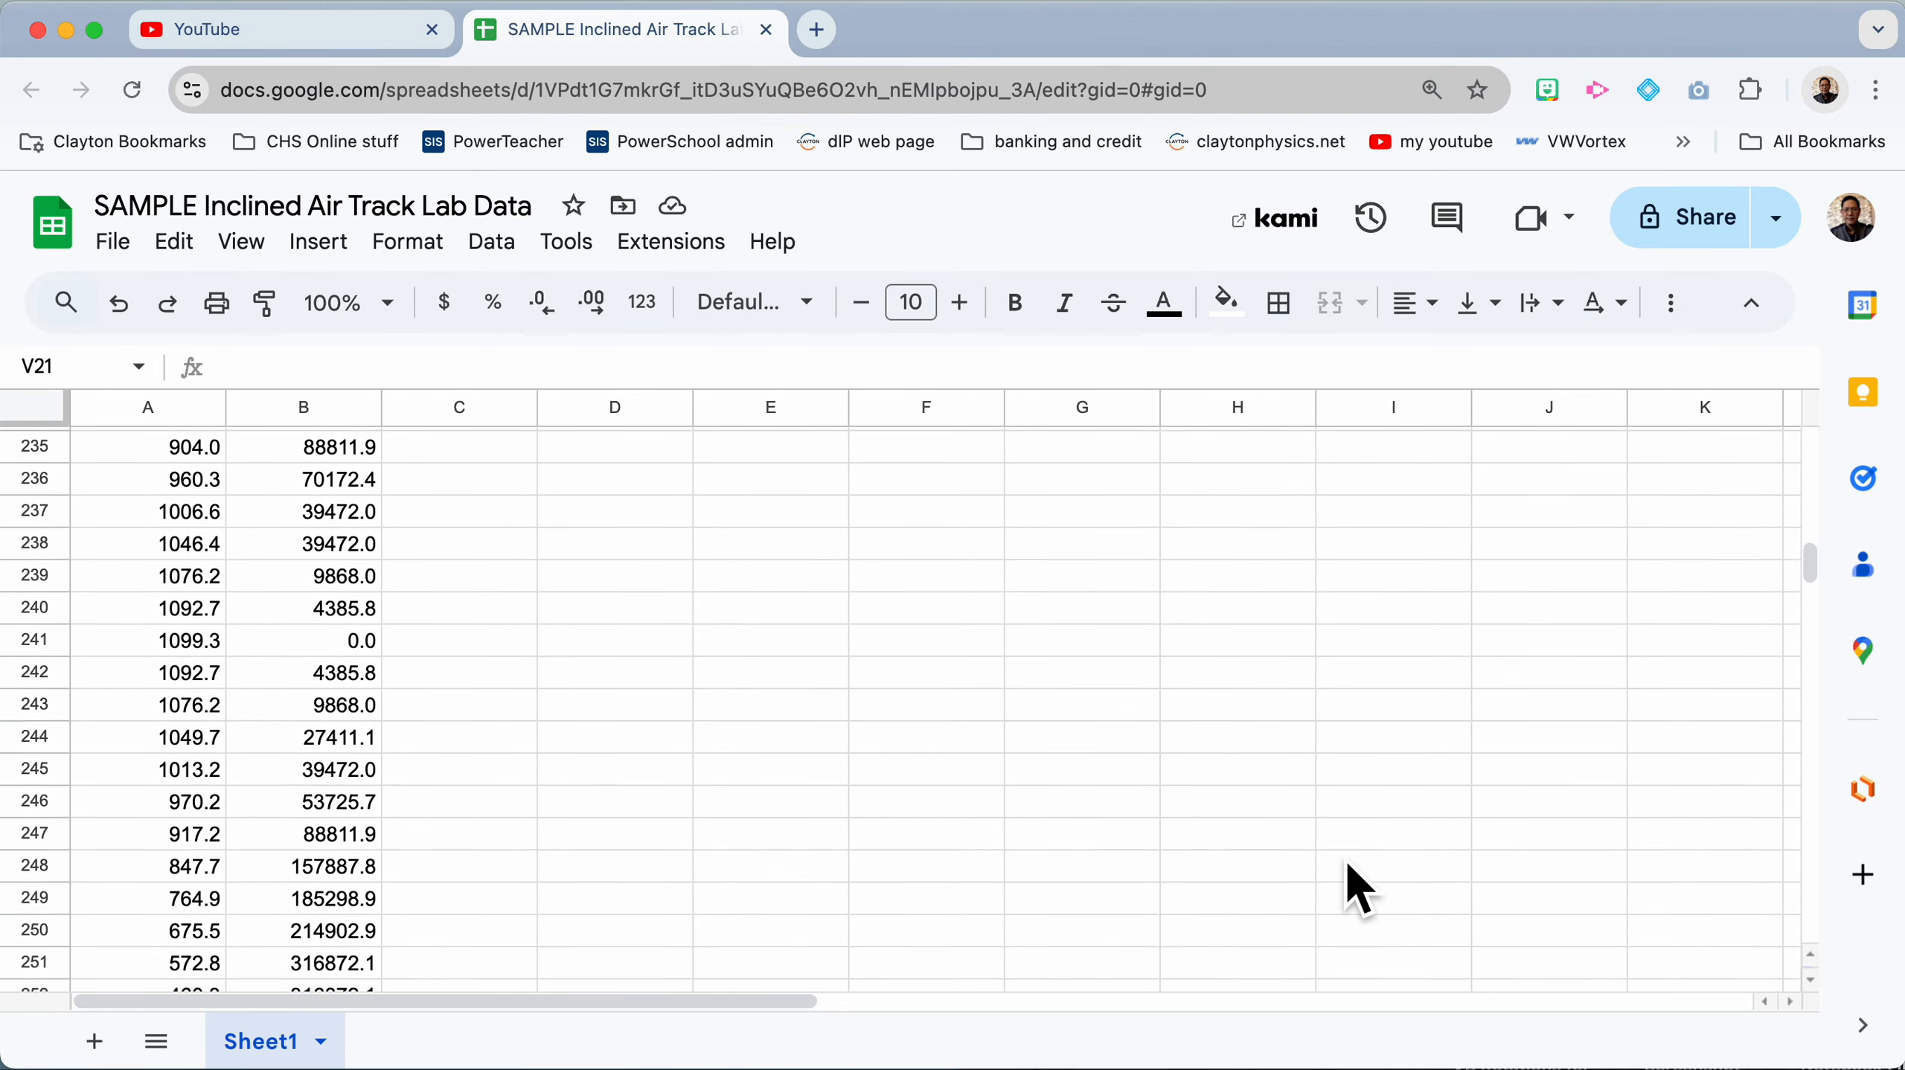
scroll(1345, 858, down, 5)
click(461, 629)
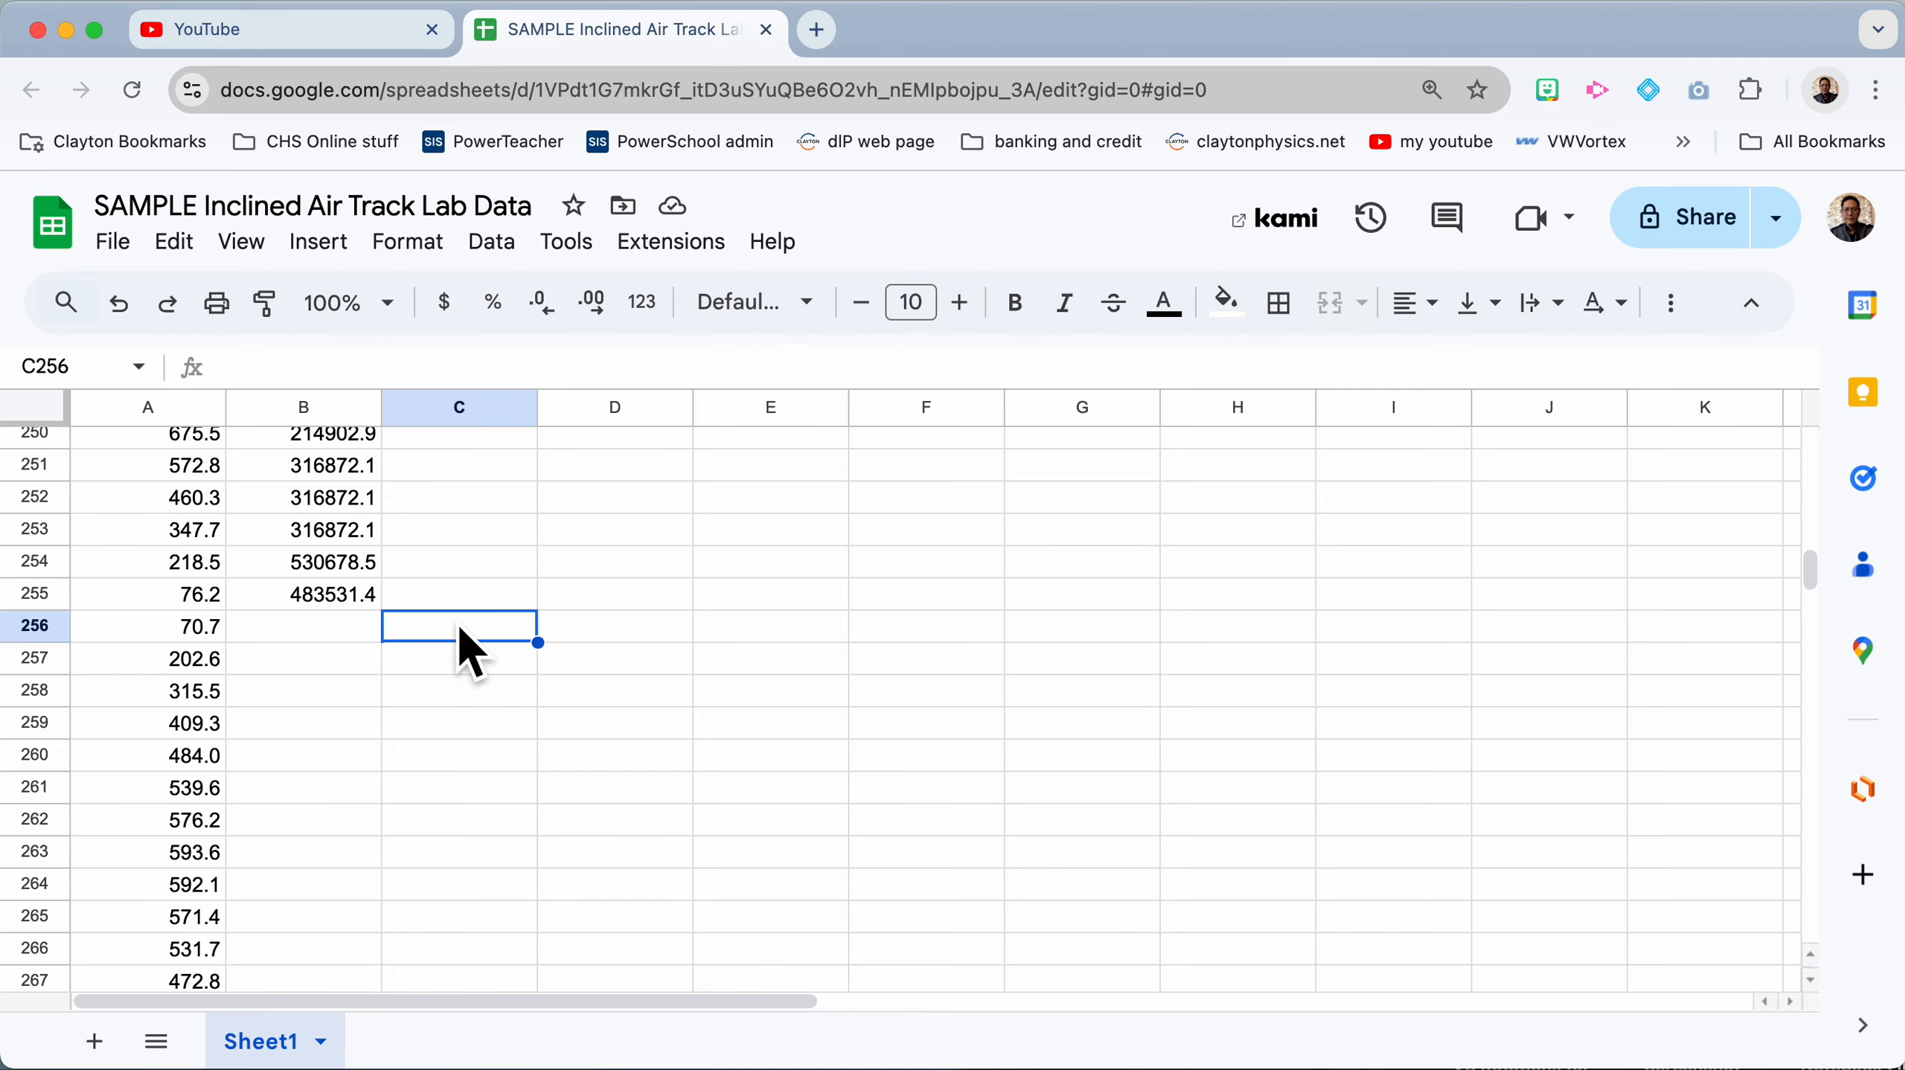
right_click(459, 633)
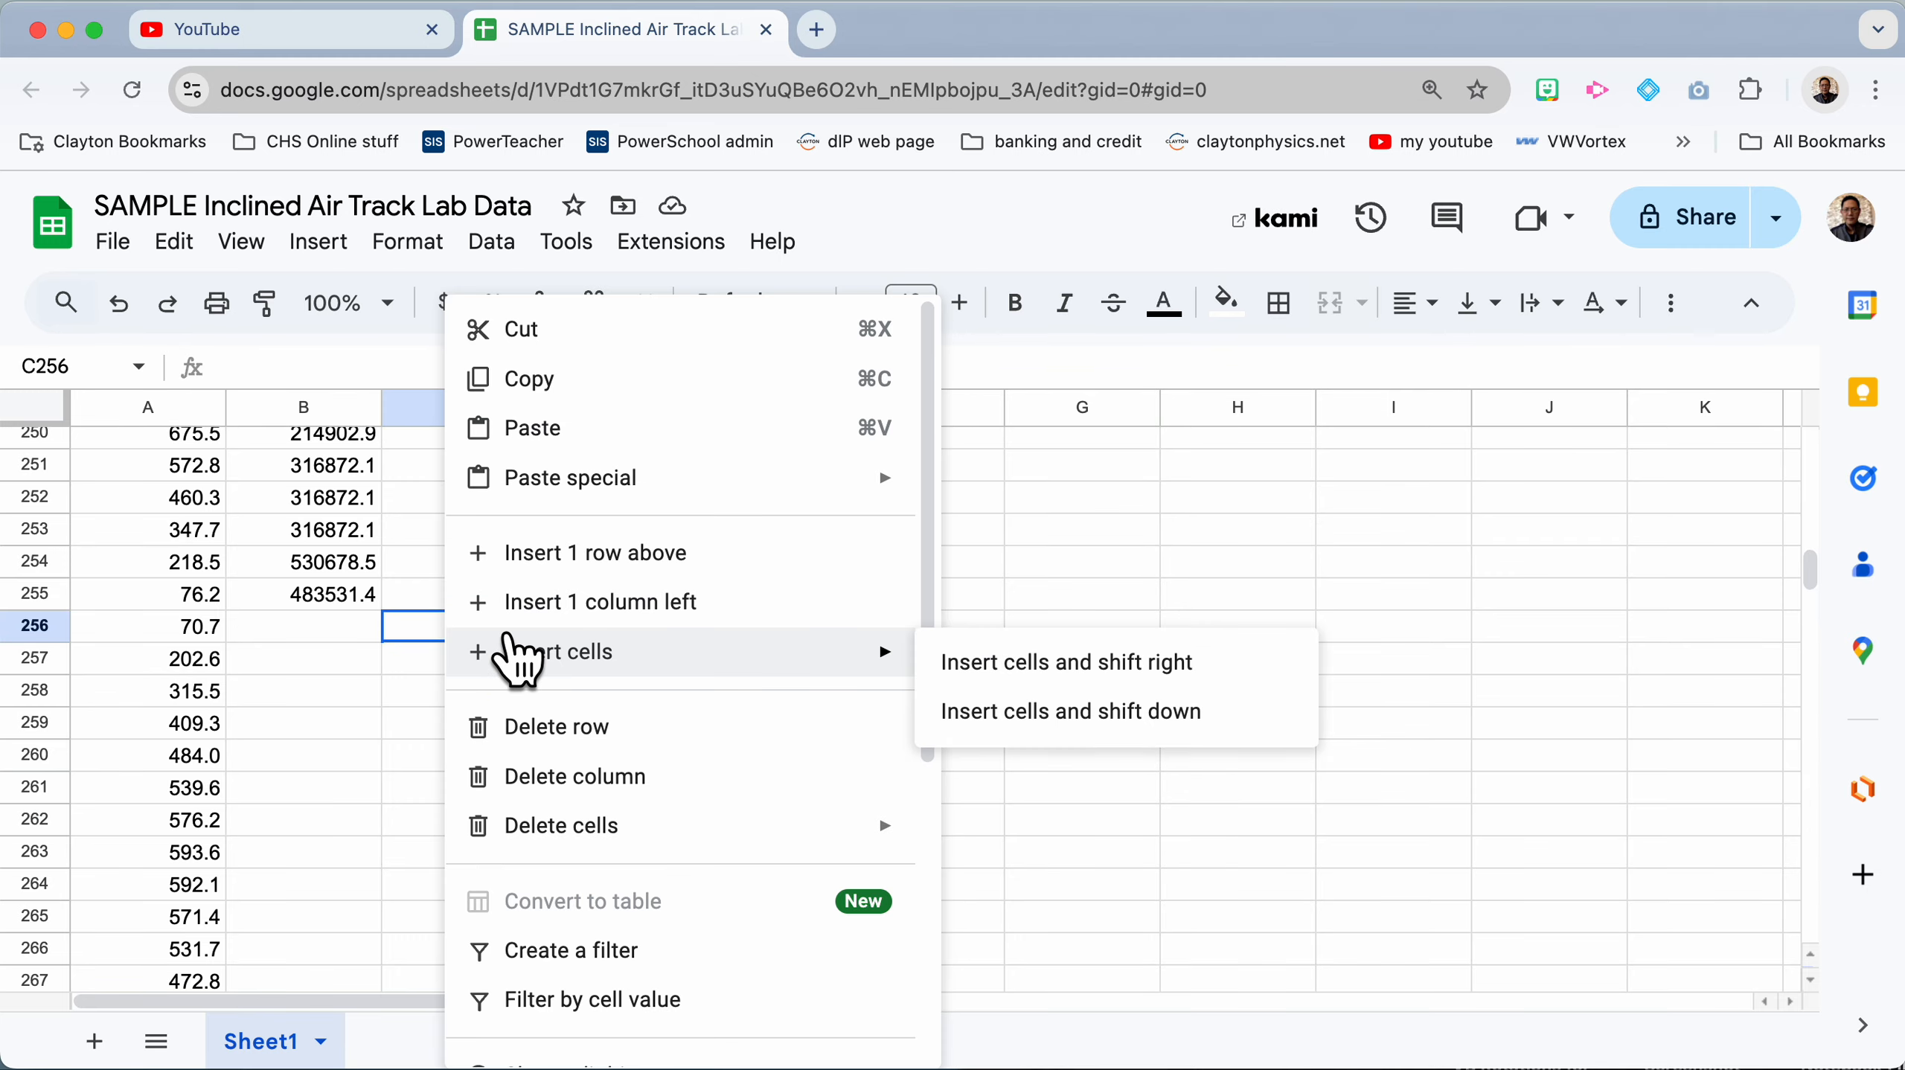
mouse_move(748, 488)
click(988, 493)
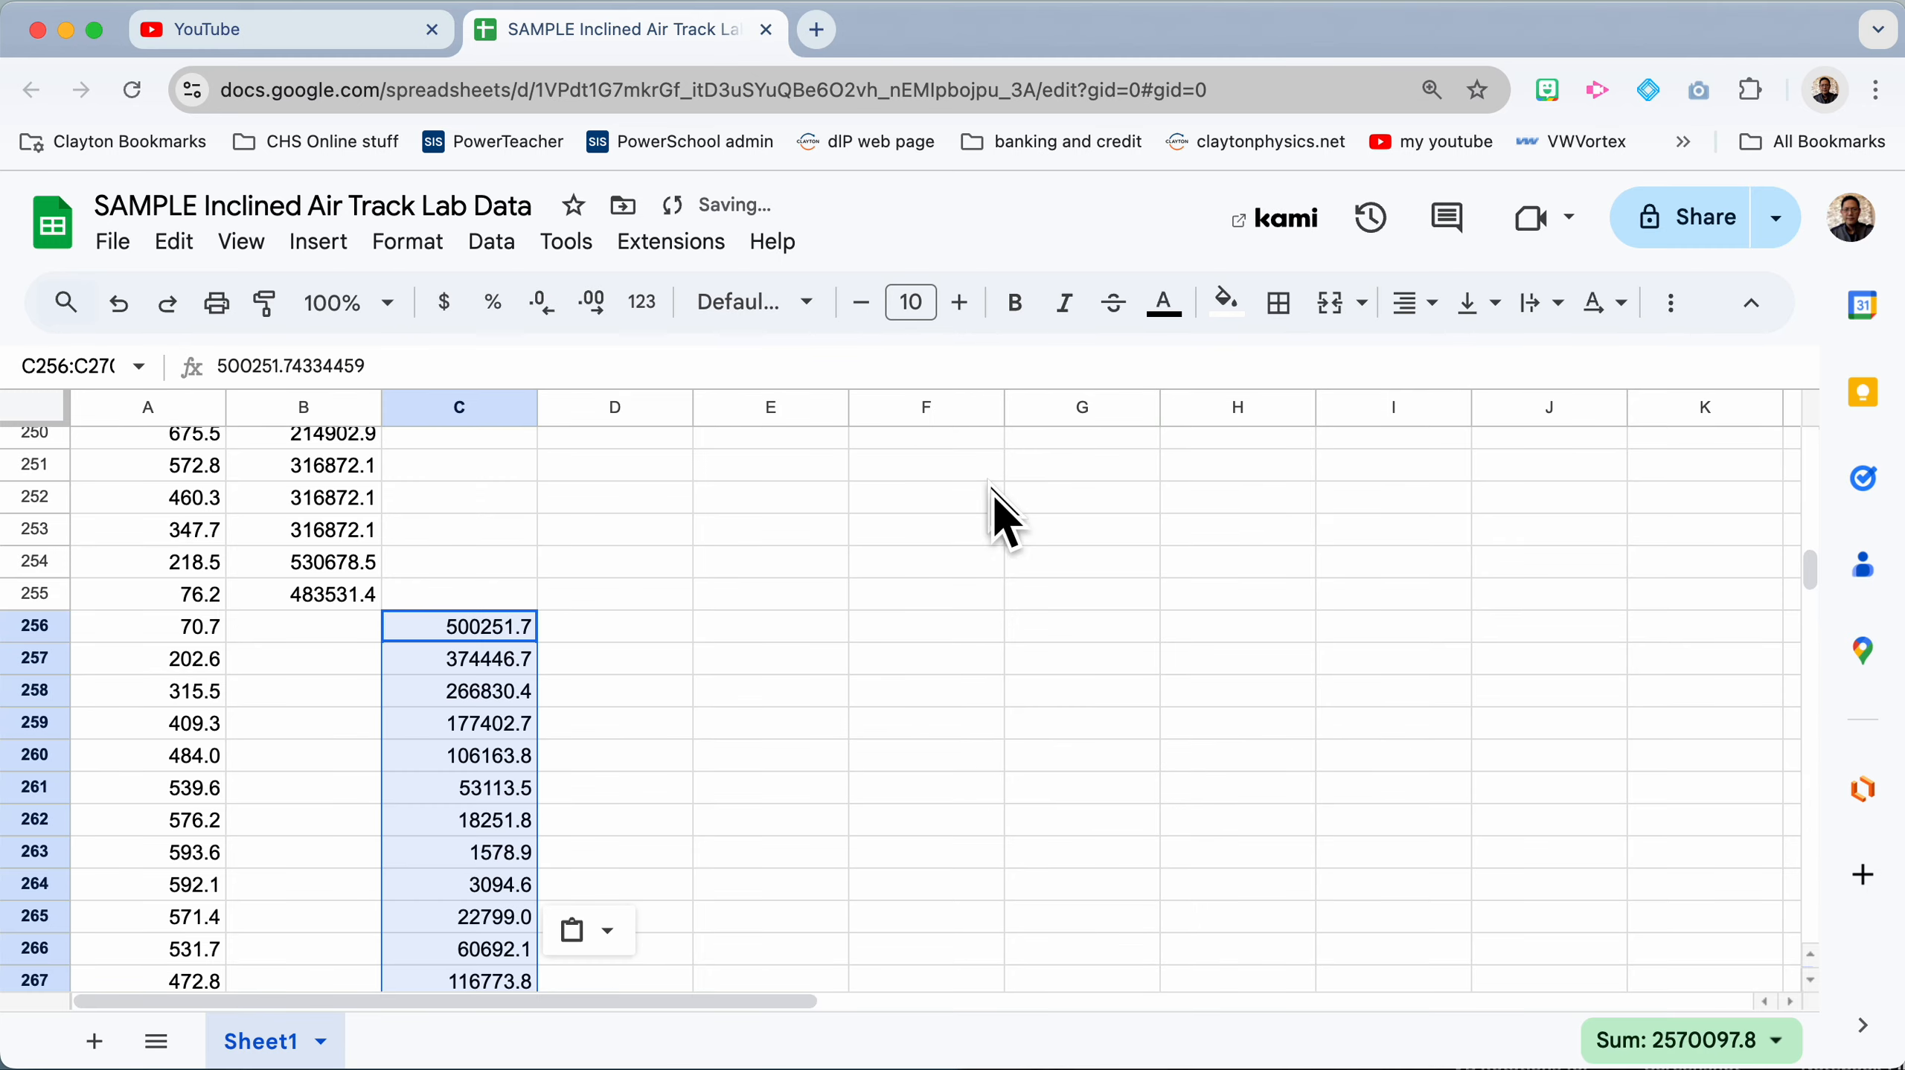
Step: Insert a scatter chart of the middle position and velocity squared table in A226:C270
scroll(613, 720, up, 15)
scroll(613, 722, down, 1)
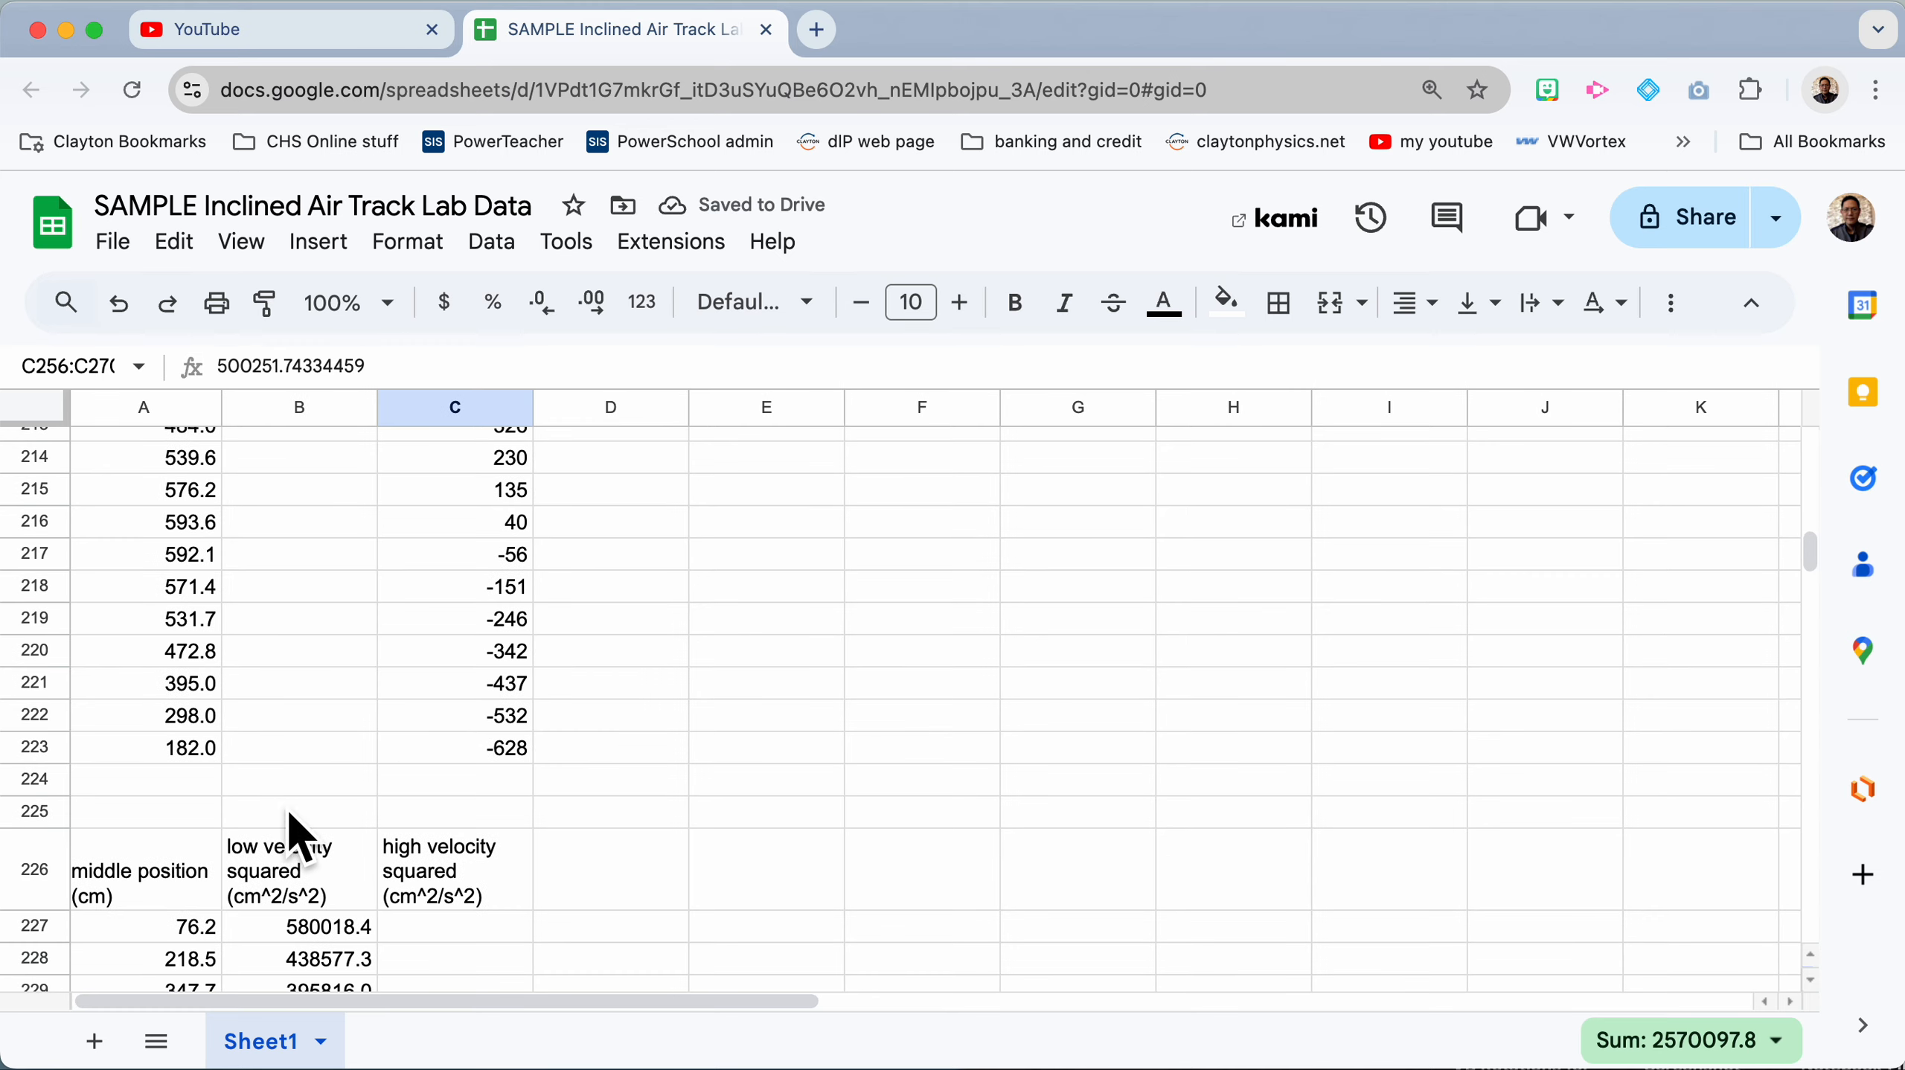
click(152, 868)
scroll(157, 885, down, 20)
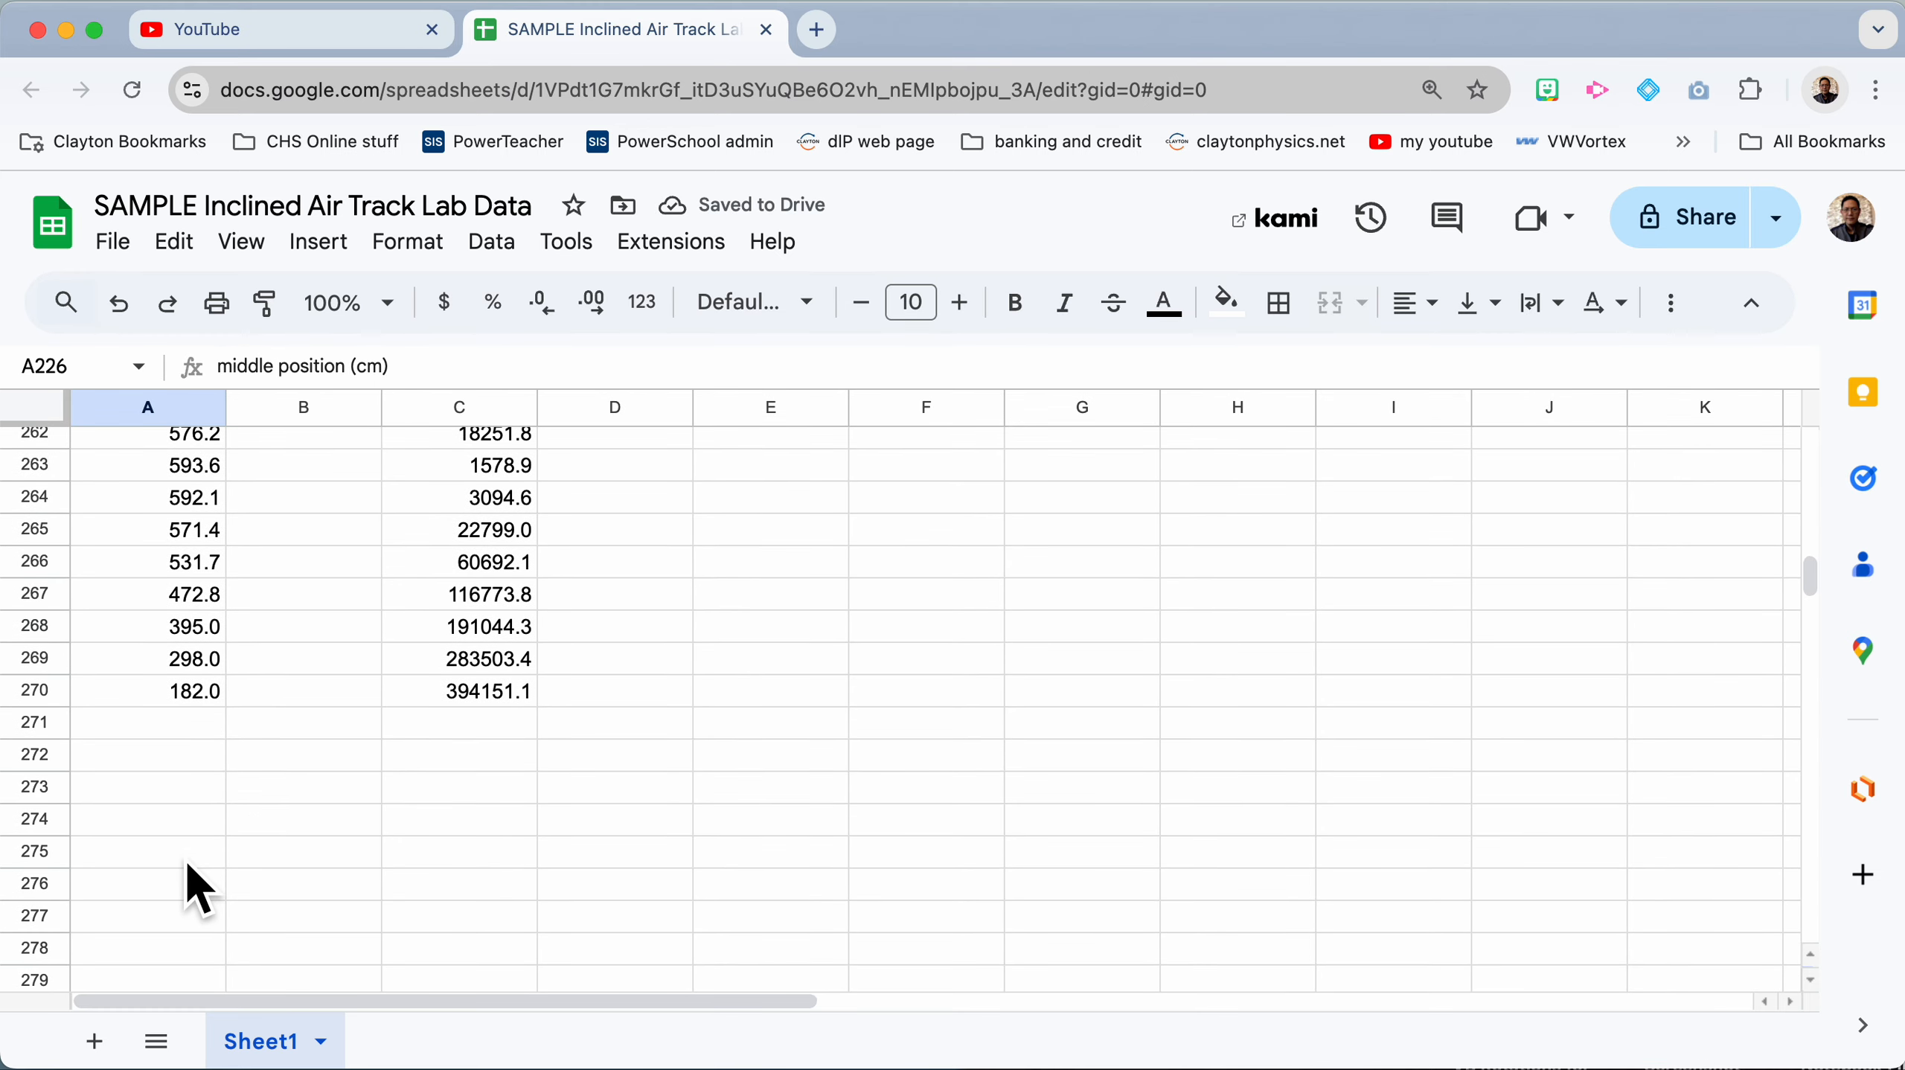
shift+click(473, 705)
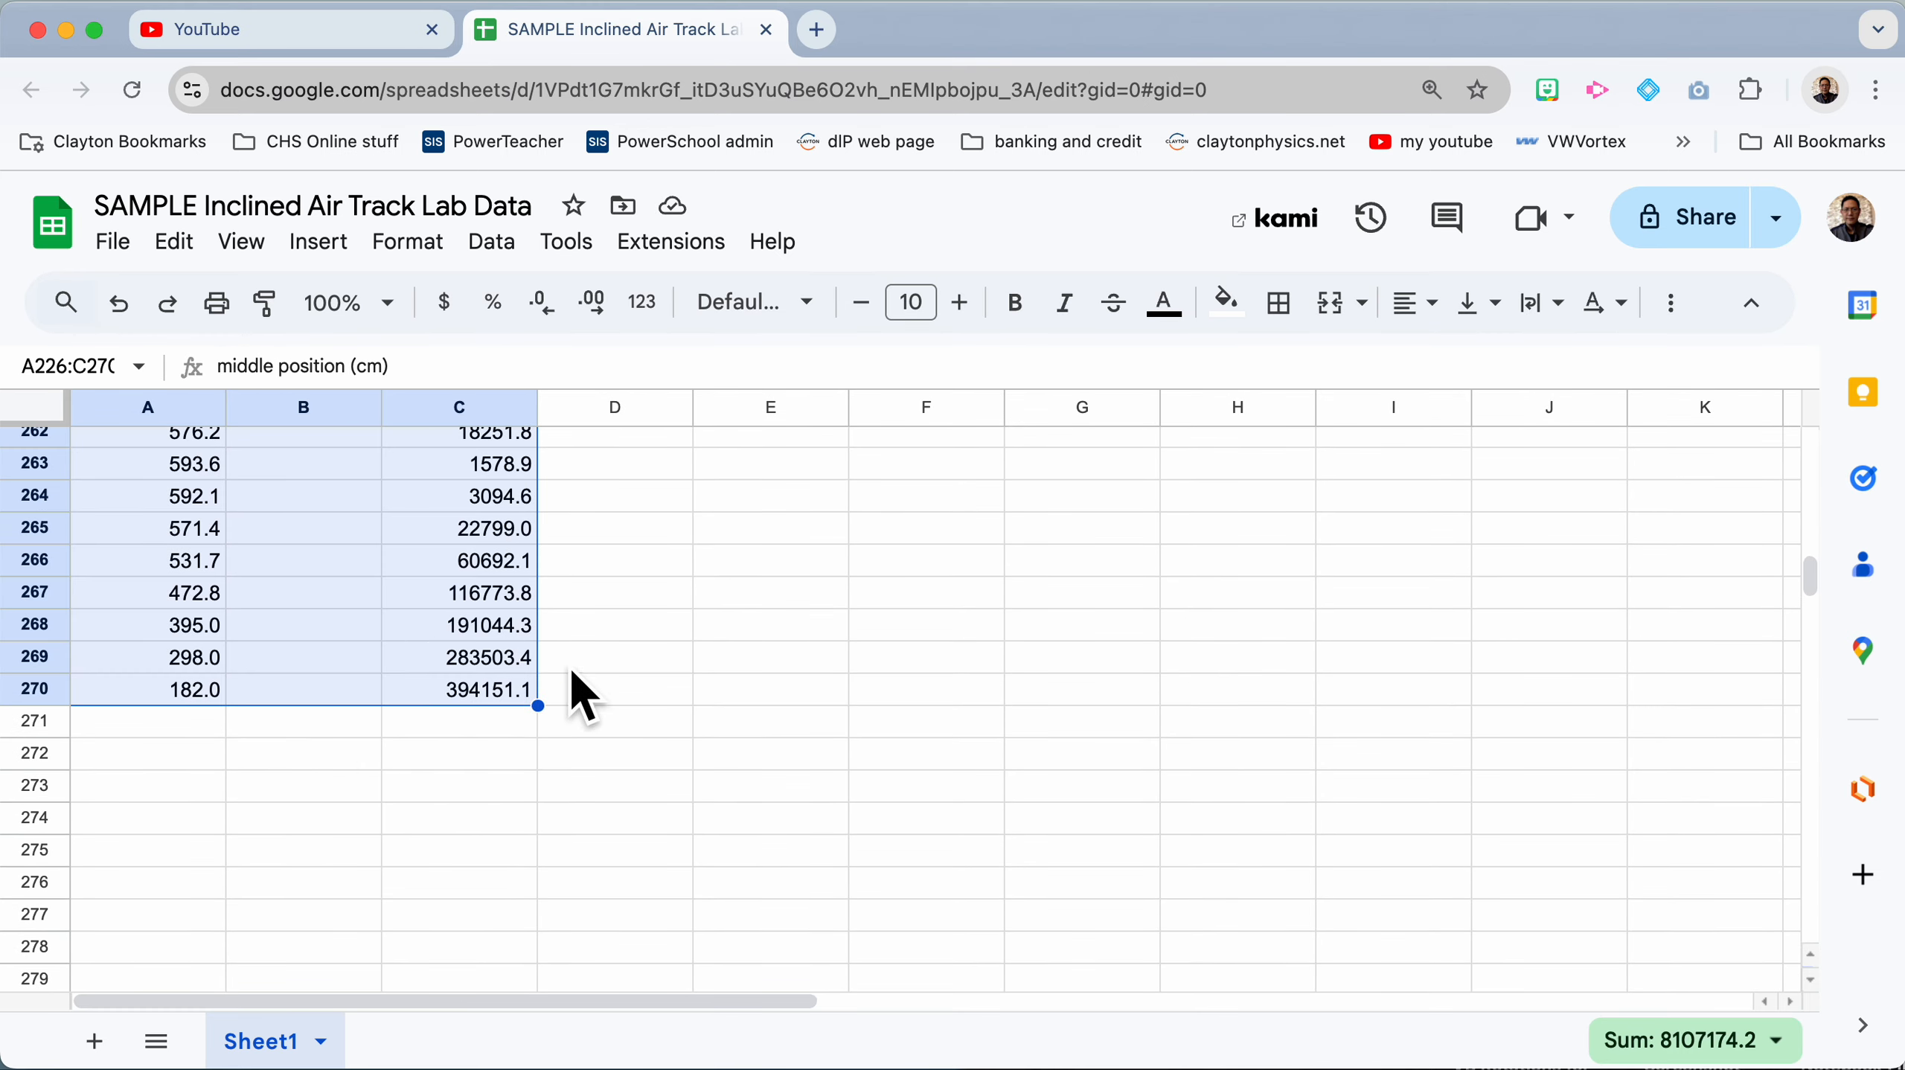
click(323, 243)
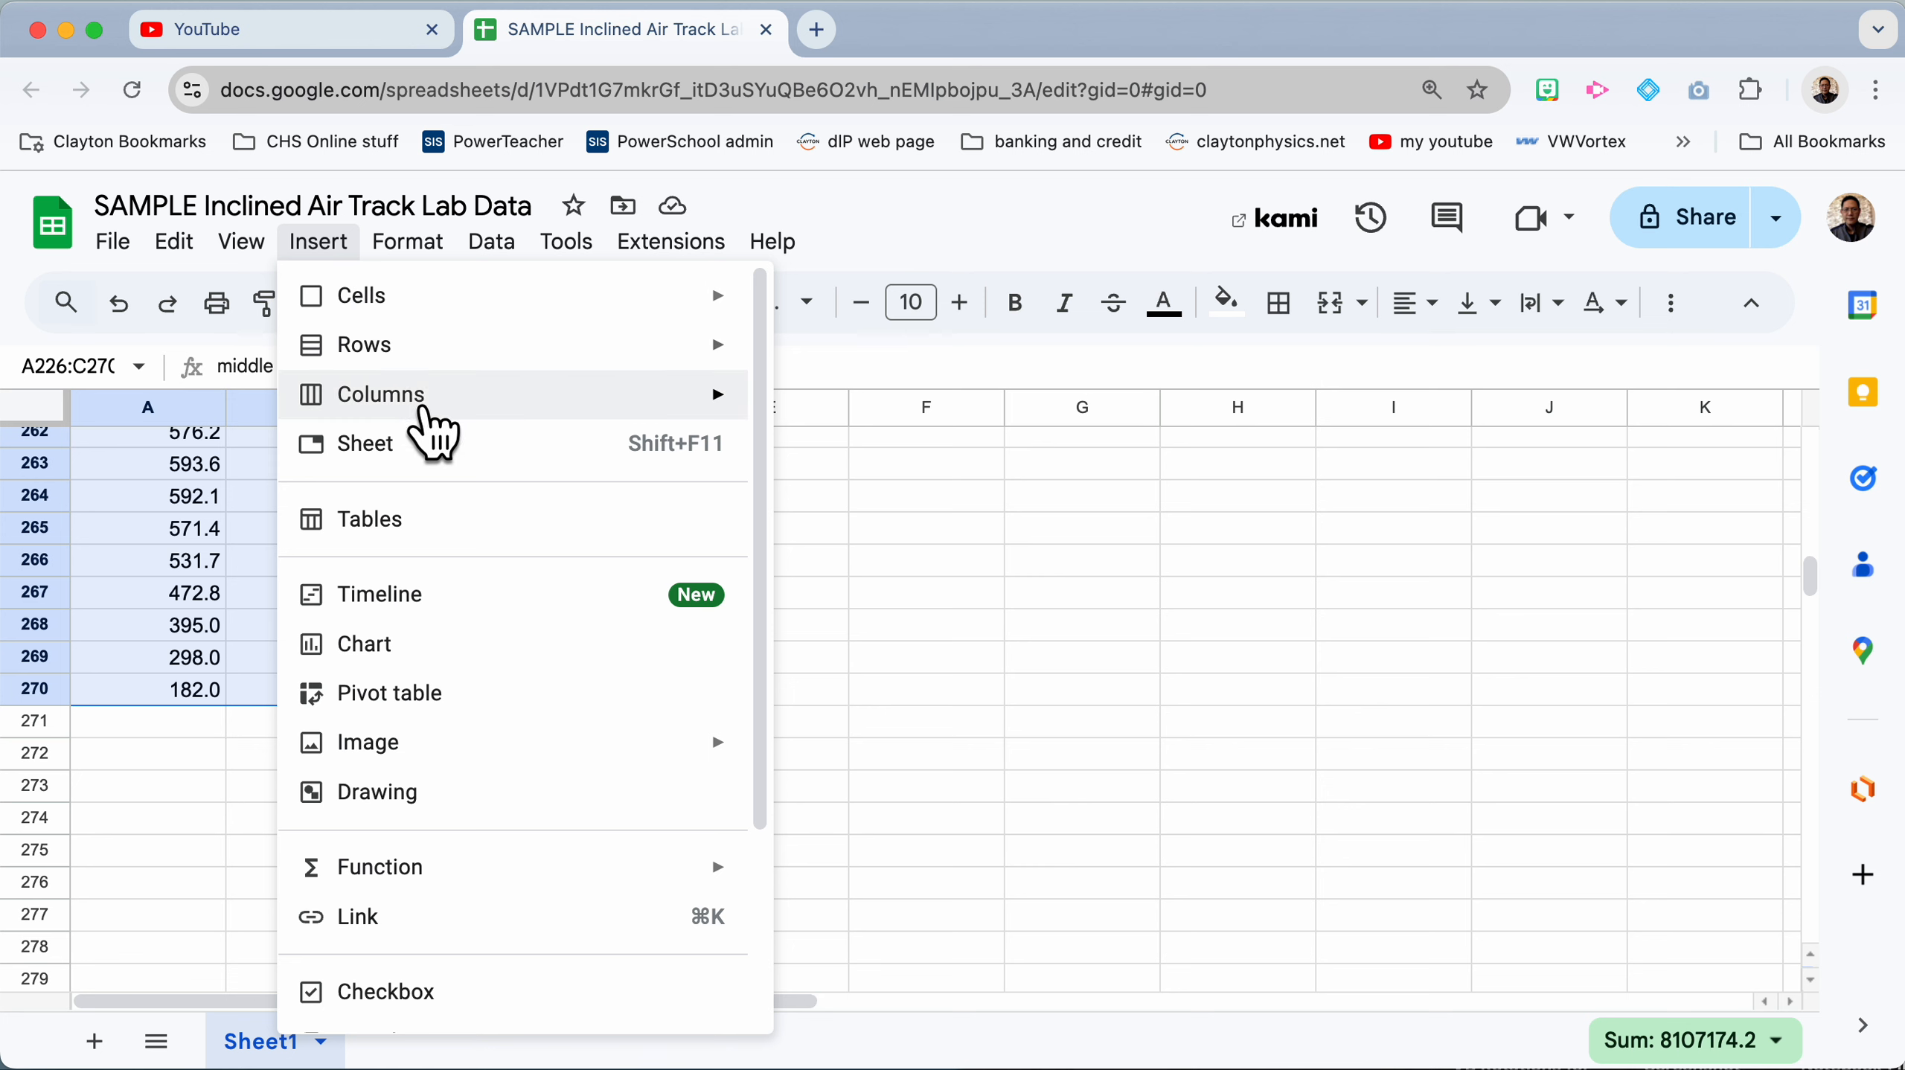
click(458, 646)
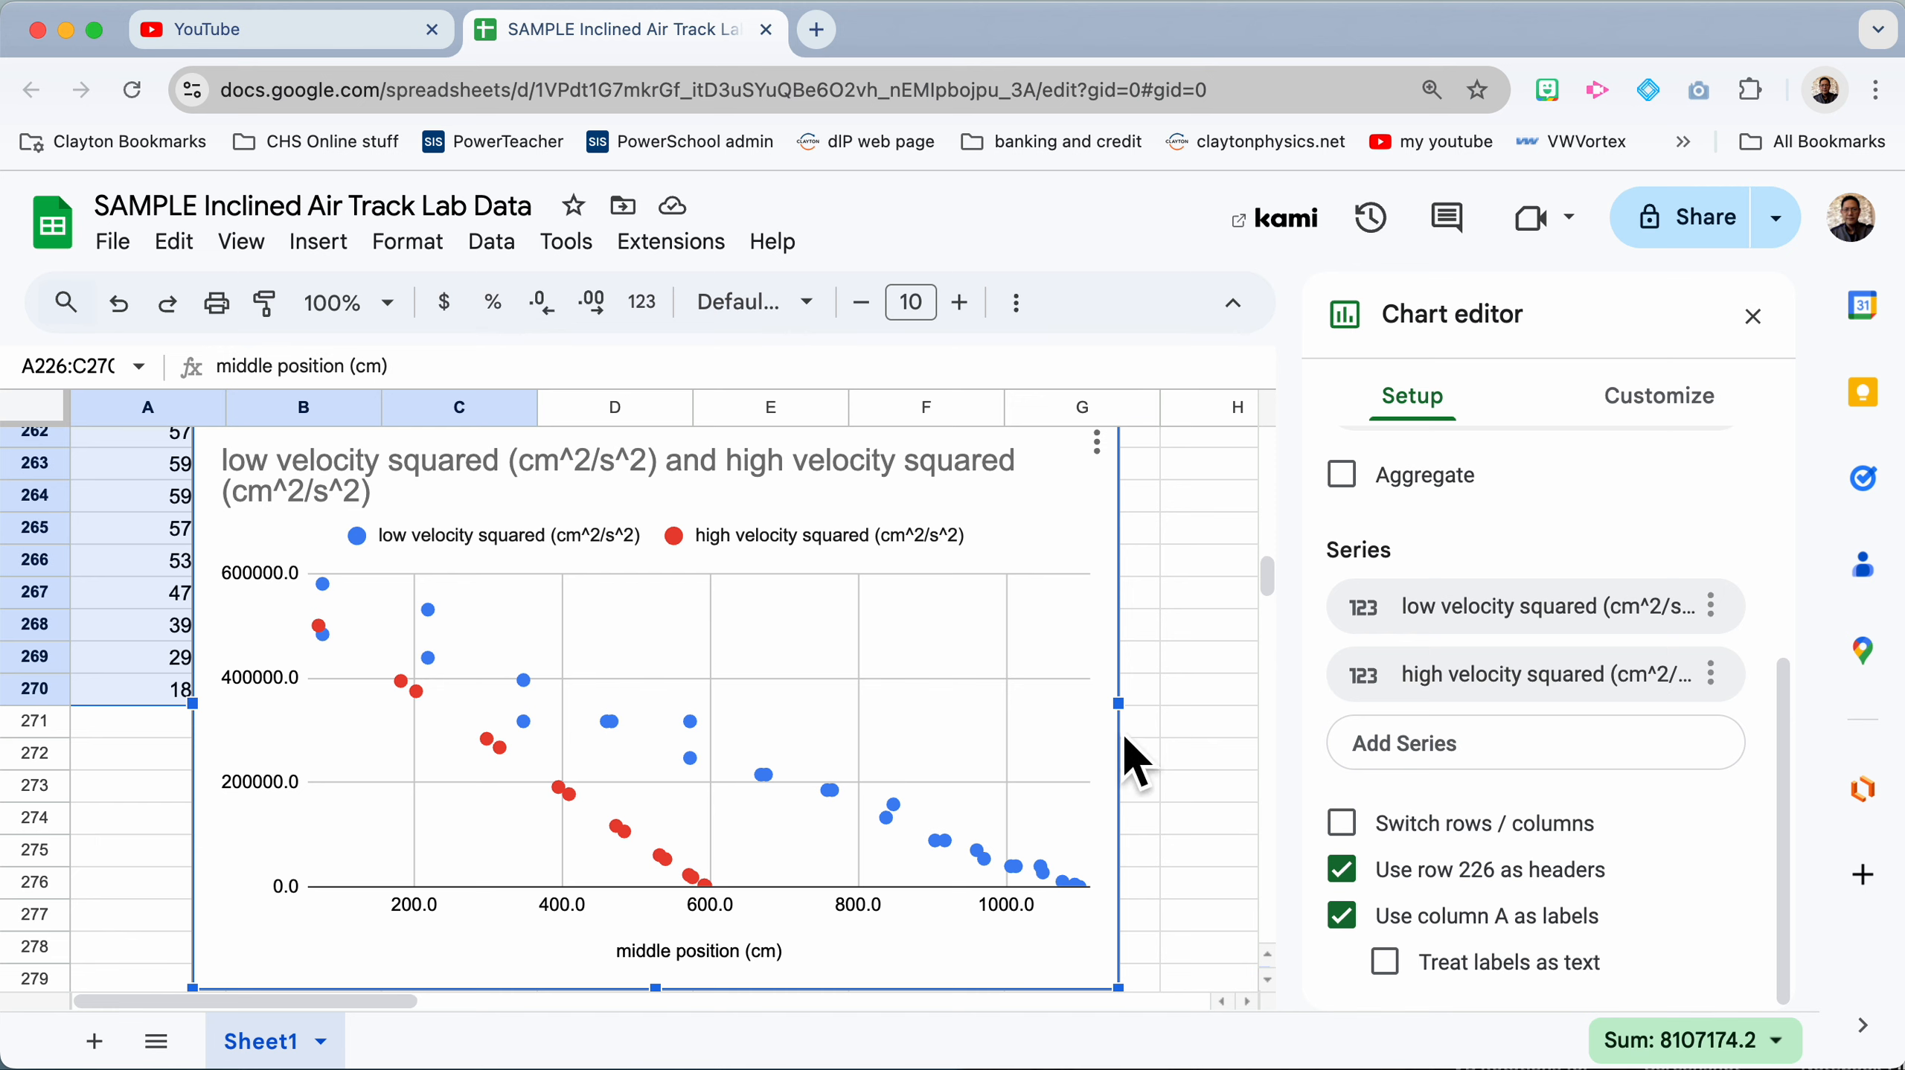
scroll(1420, 659, up, 4)
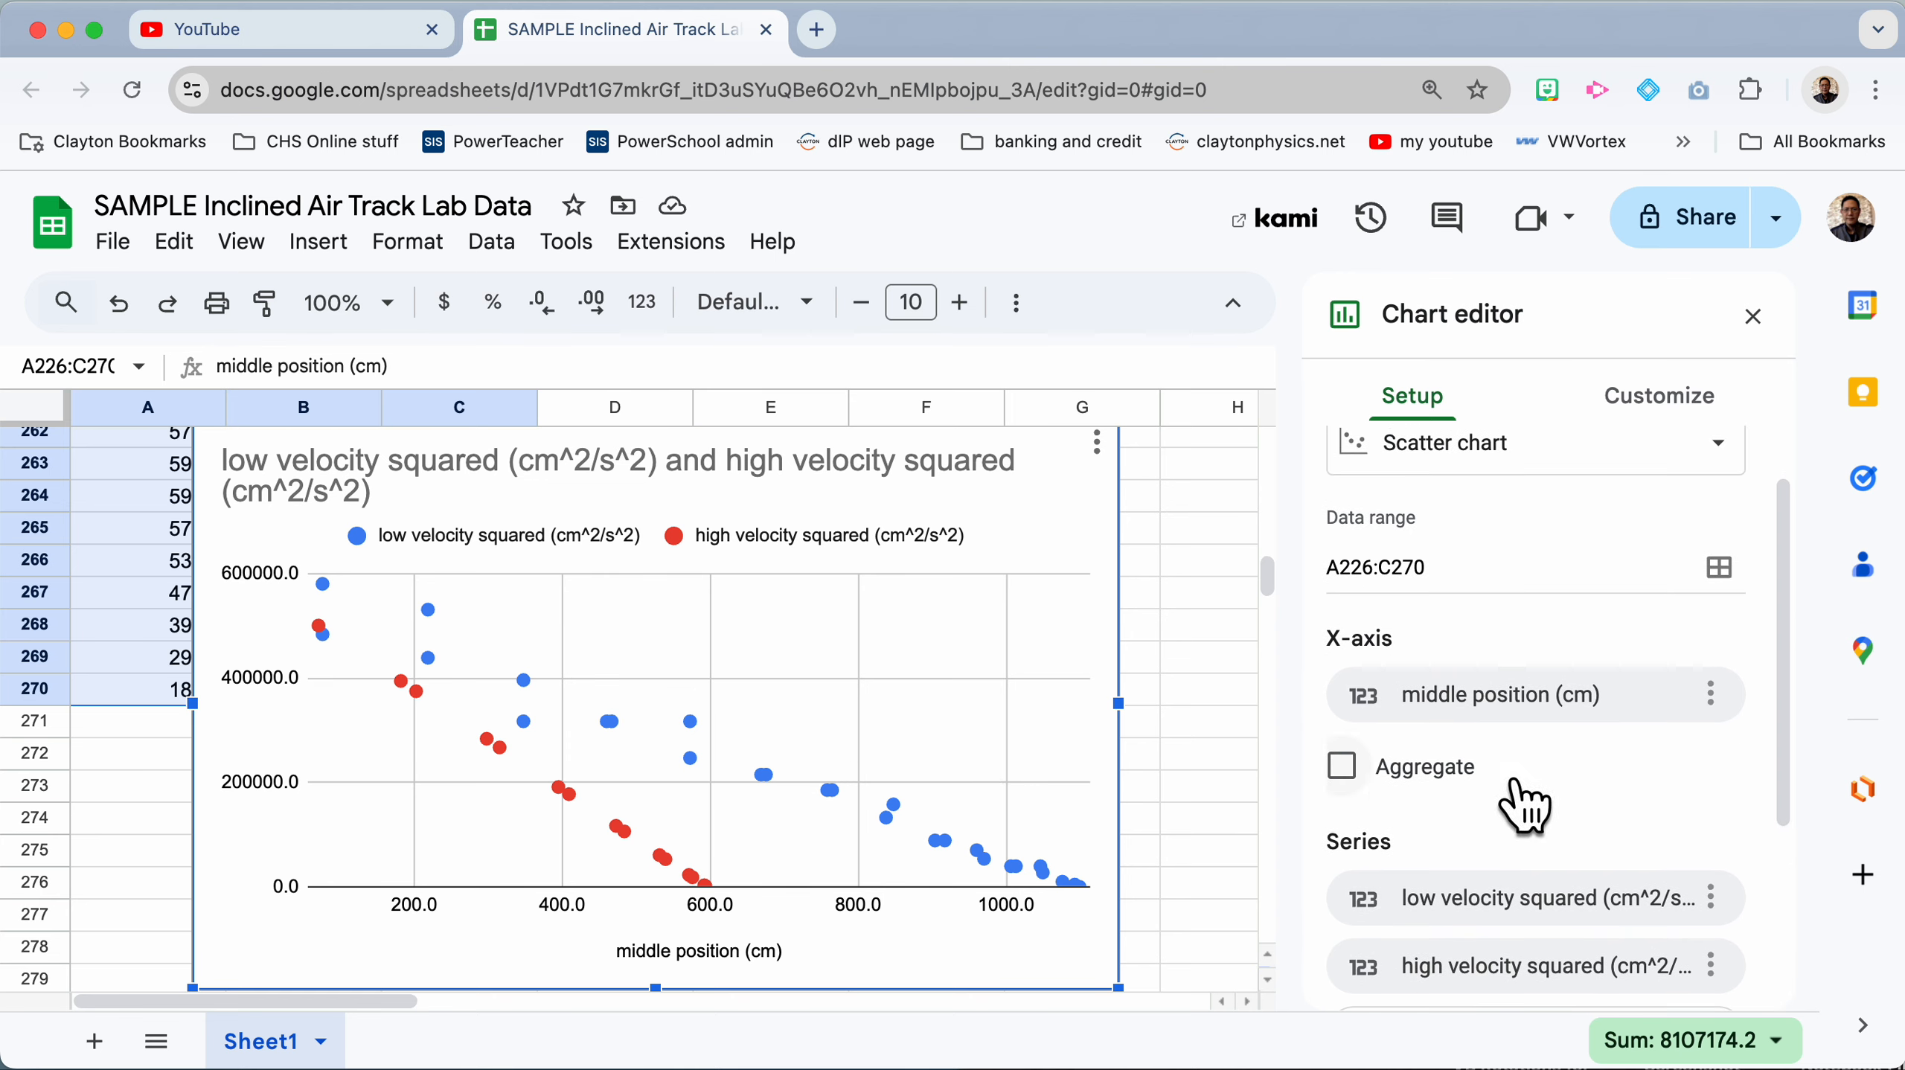
scroll(1540, 800, down, 4)
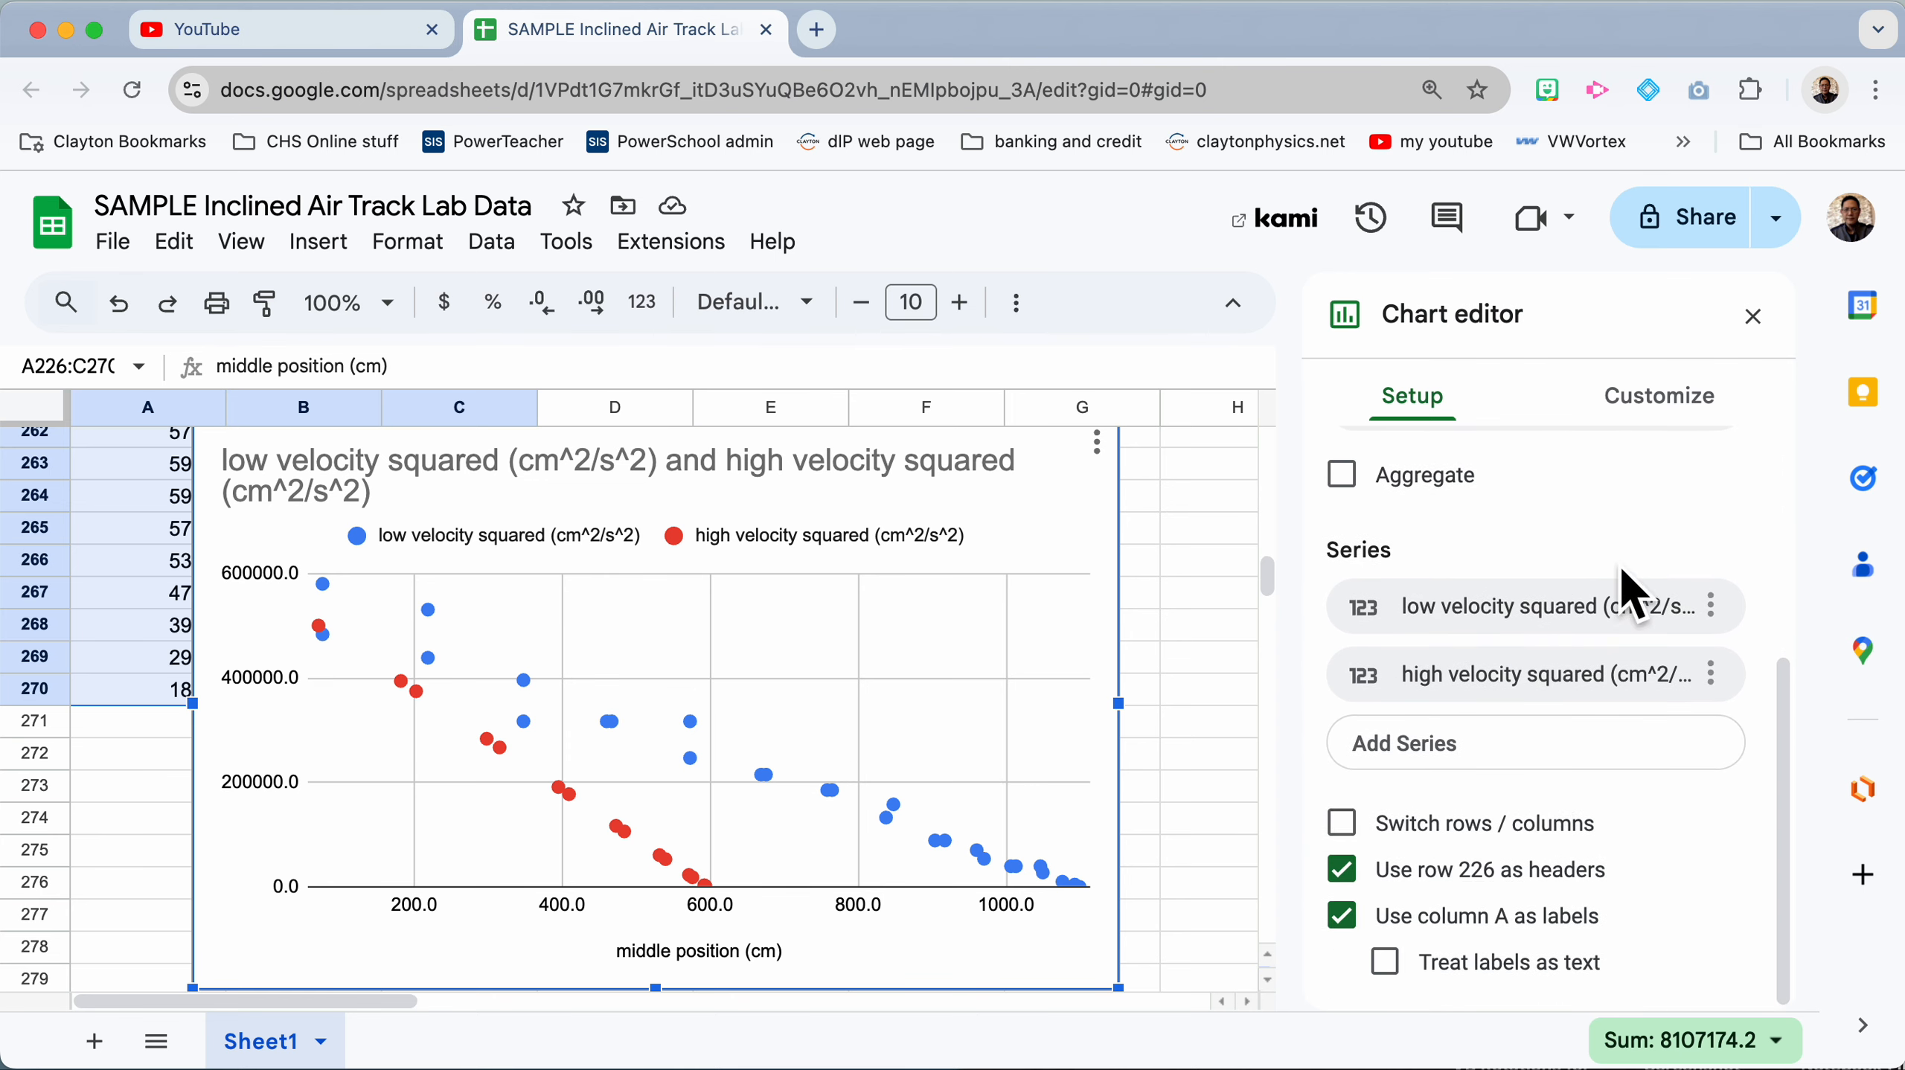
Step: Set the new chart's title to "velocity squared vs position for inclined glider"
click(1665, 434)
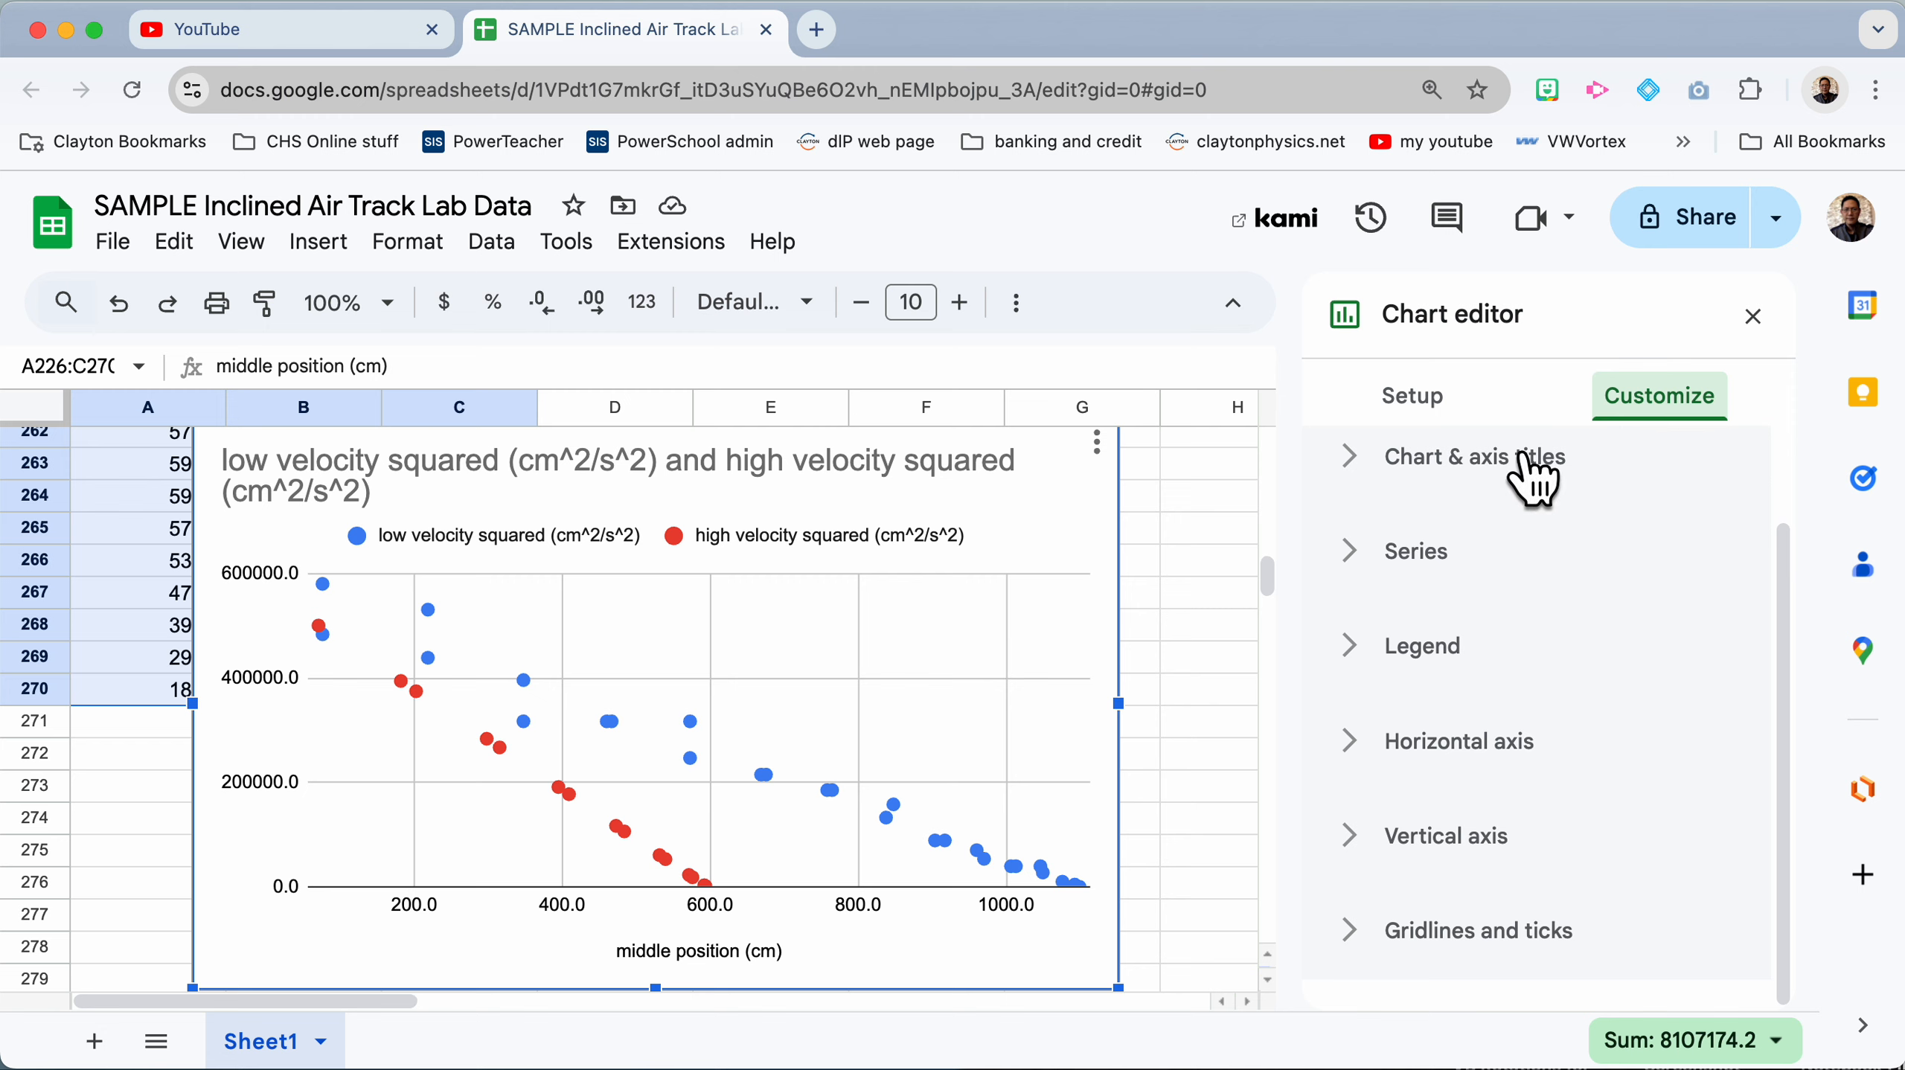
click(1359, 473)
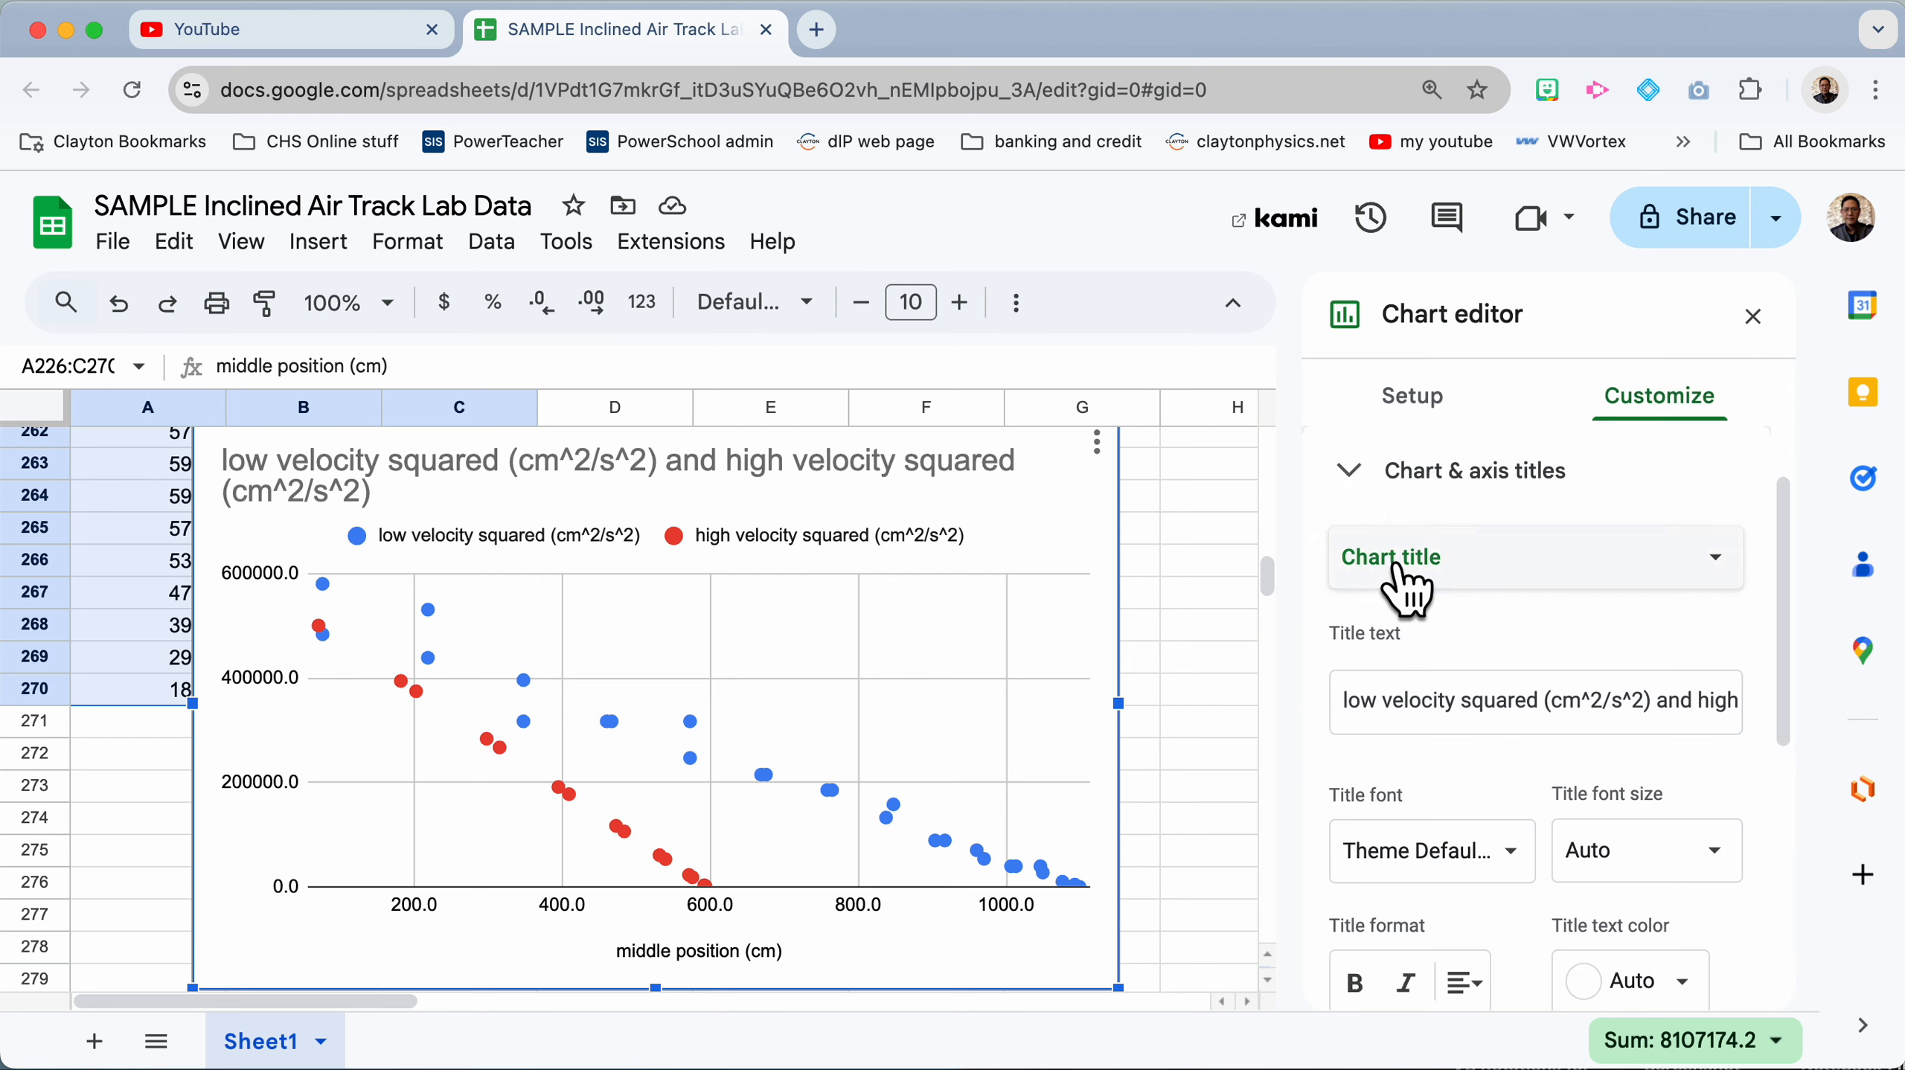
click(1421, 724)
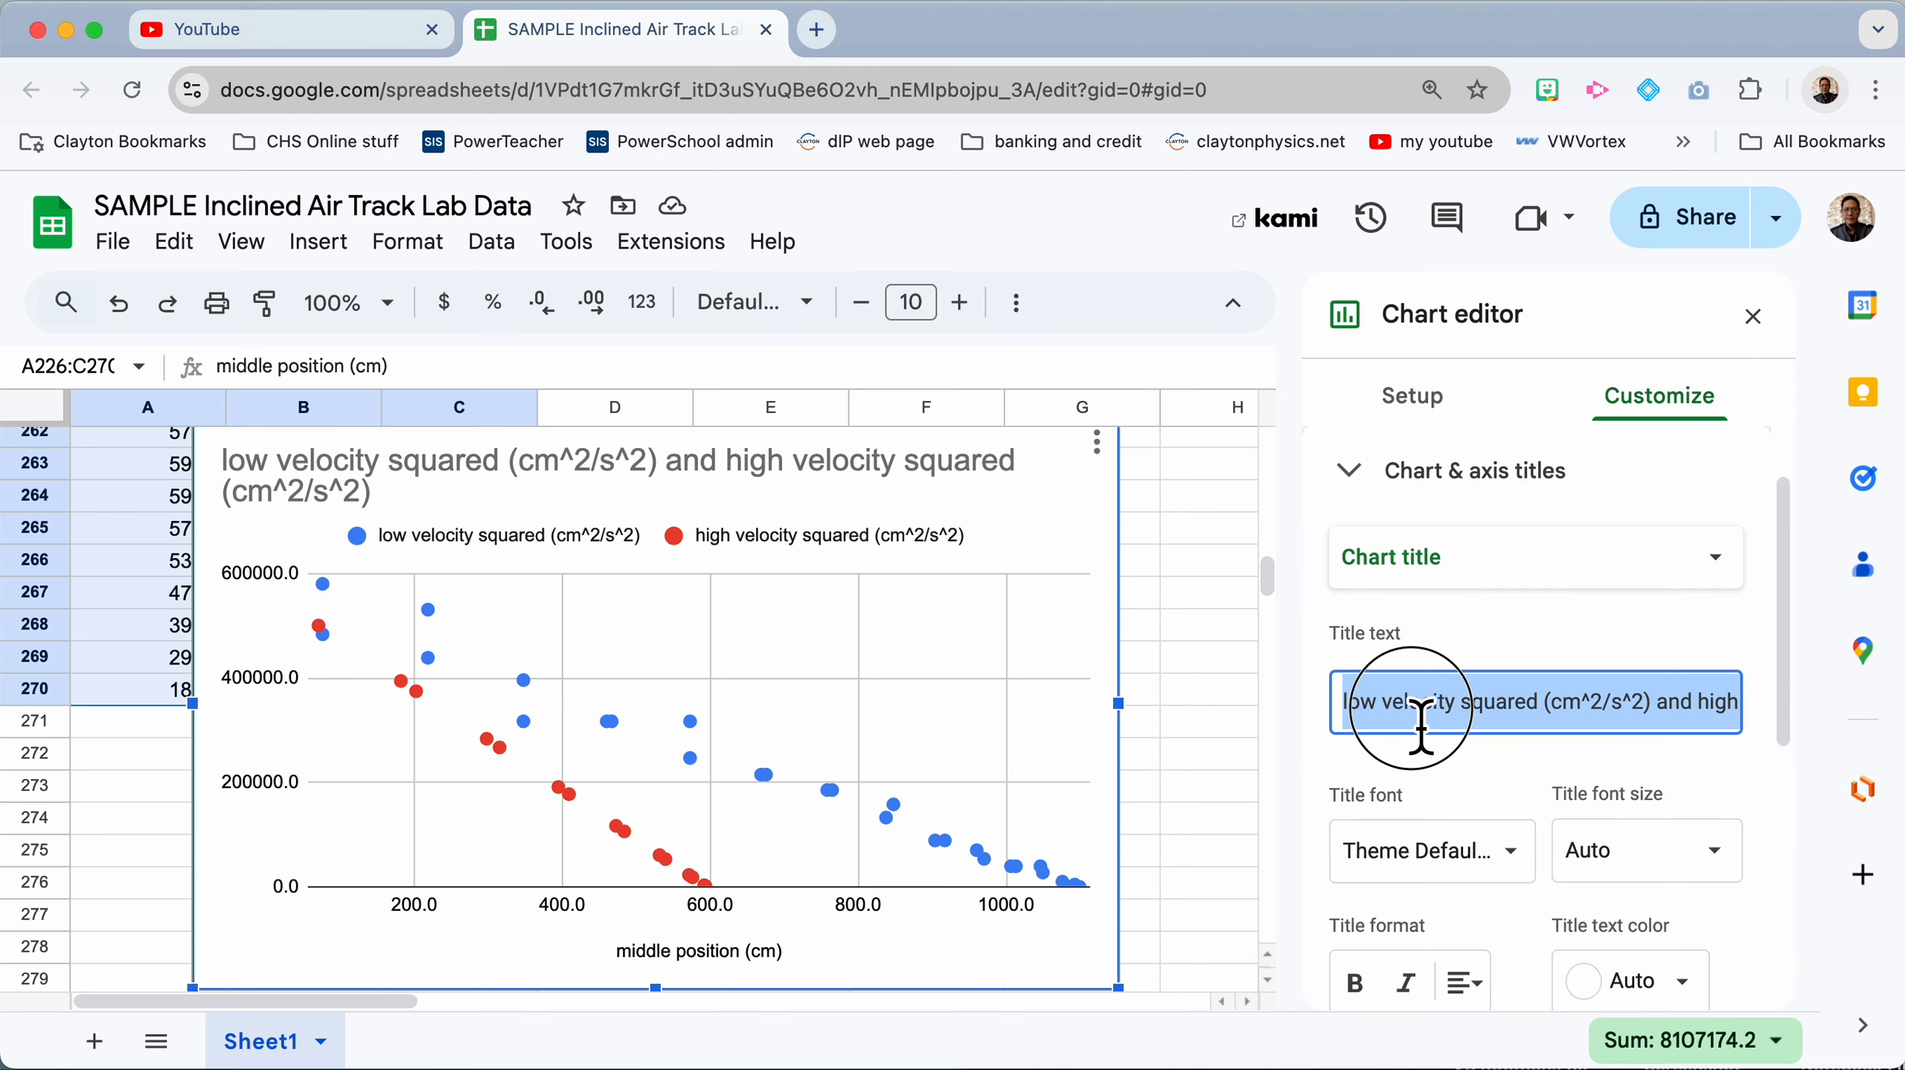
text(ve)
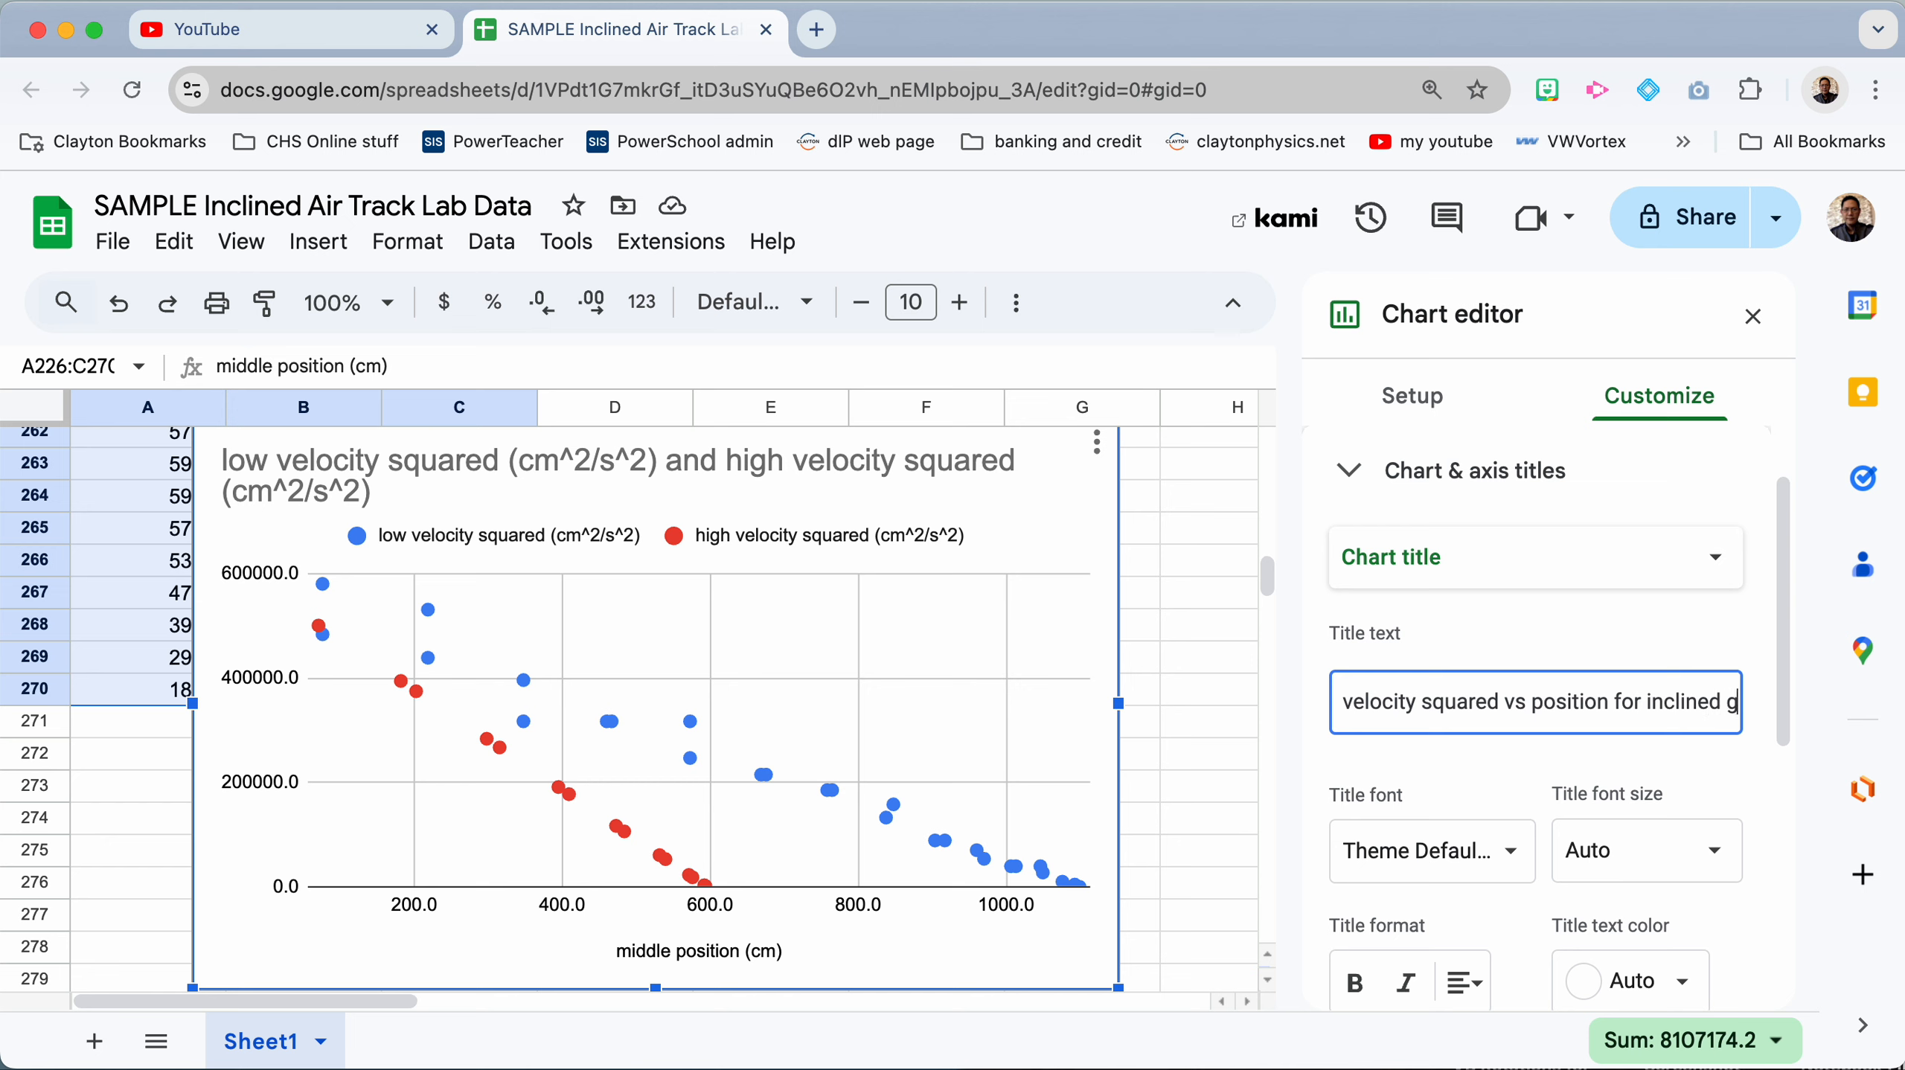
text(lider)
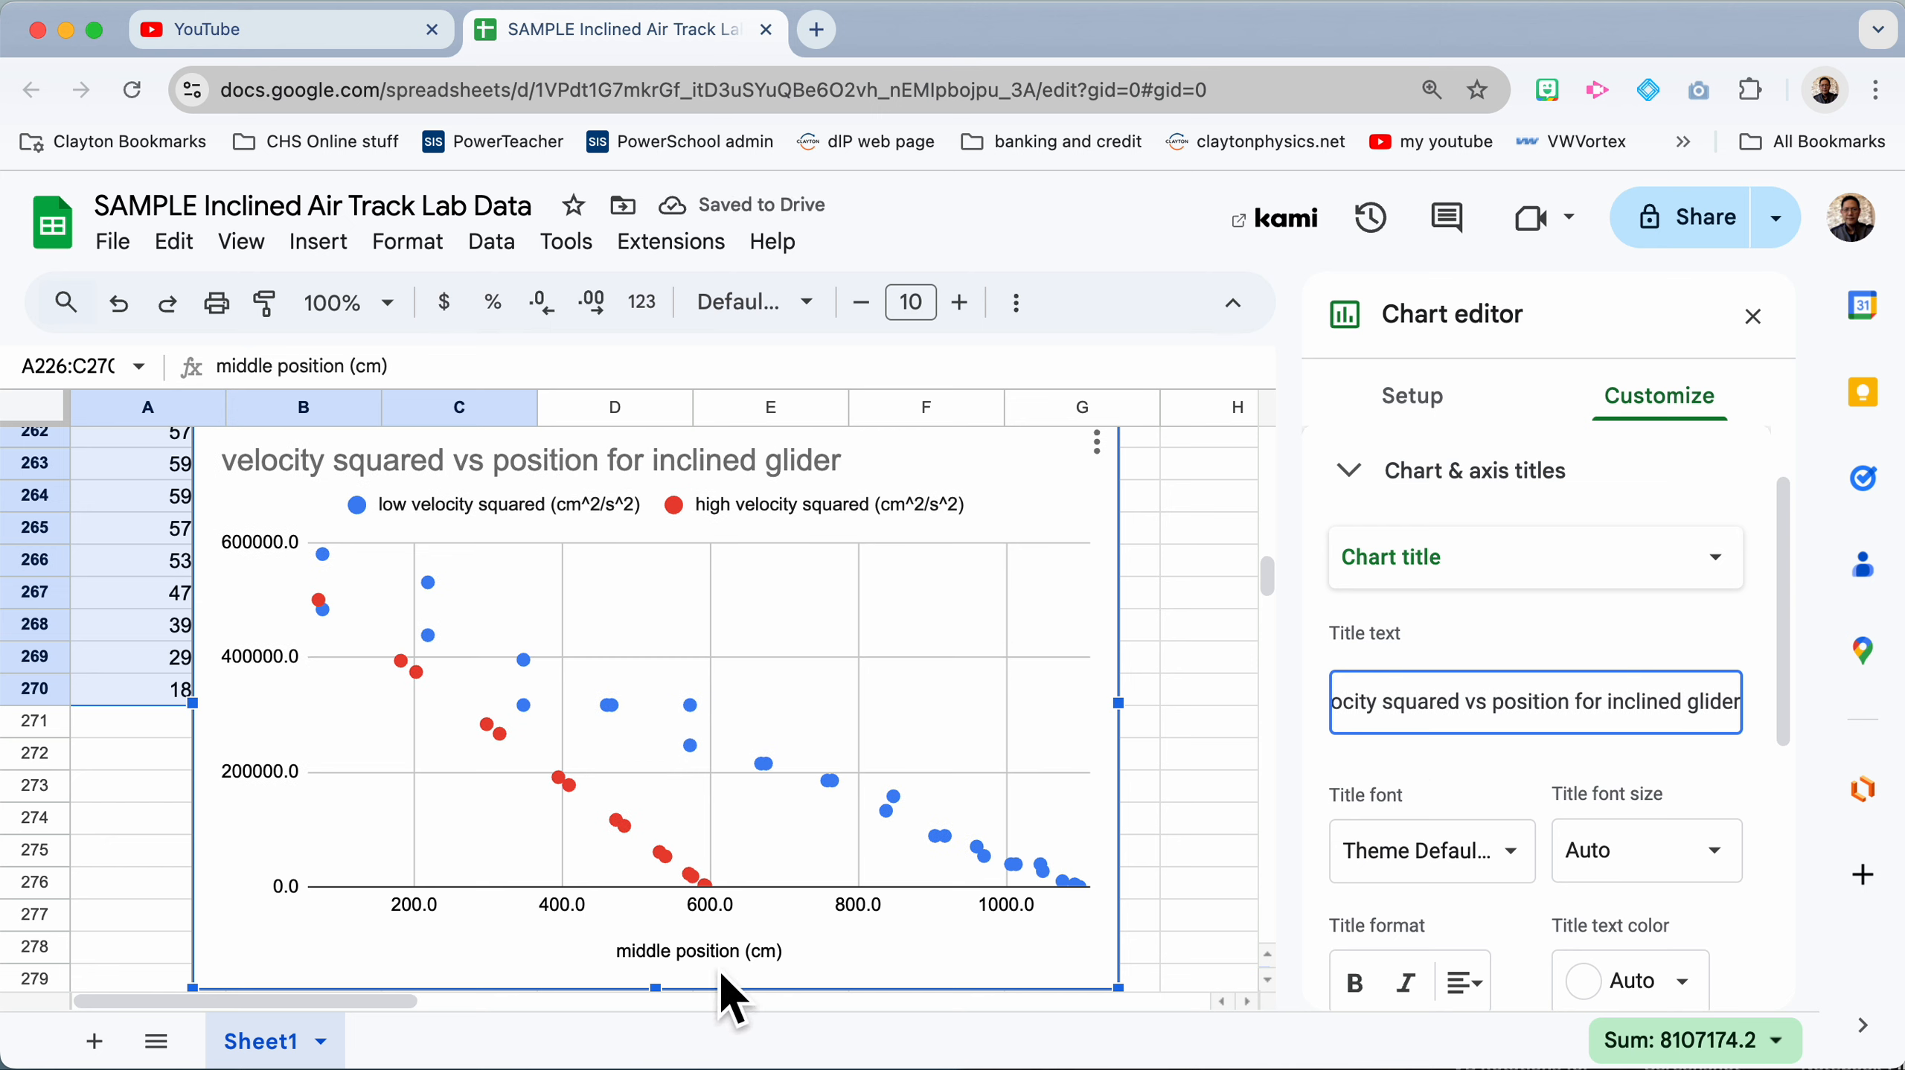
Step: Change the chart's horizontal axis title to "position (cm)"
click(1372, 560)
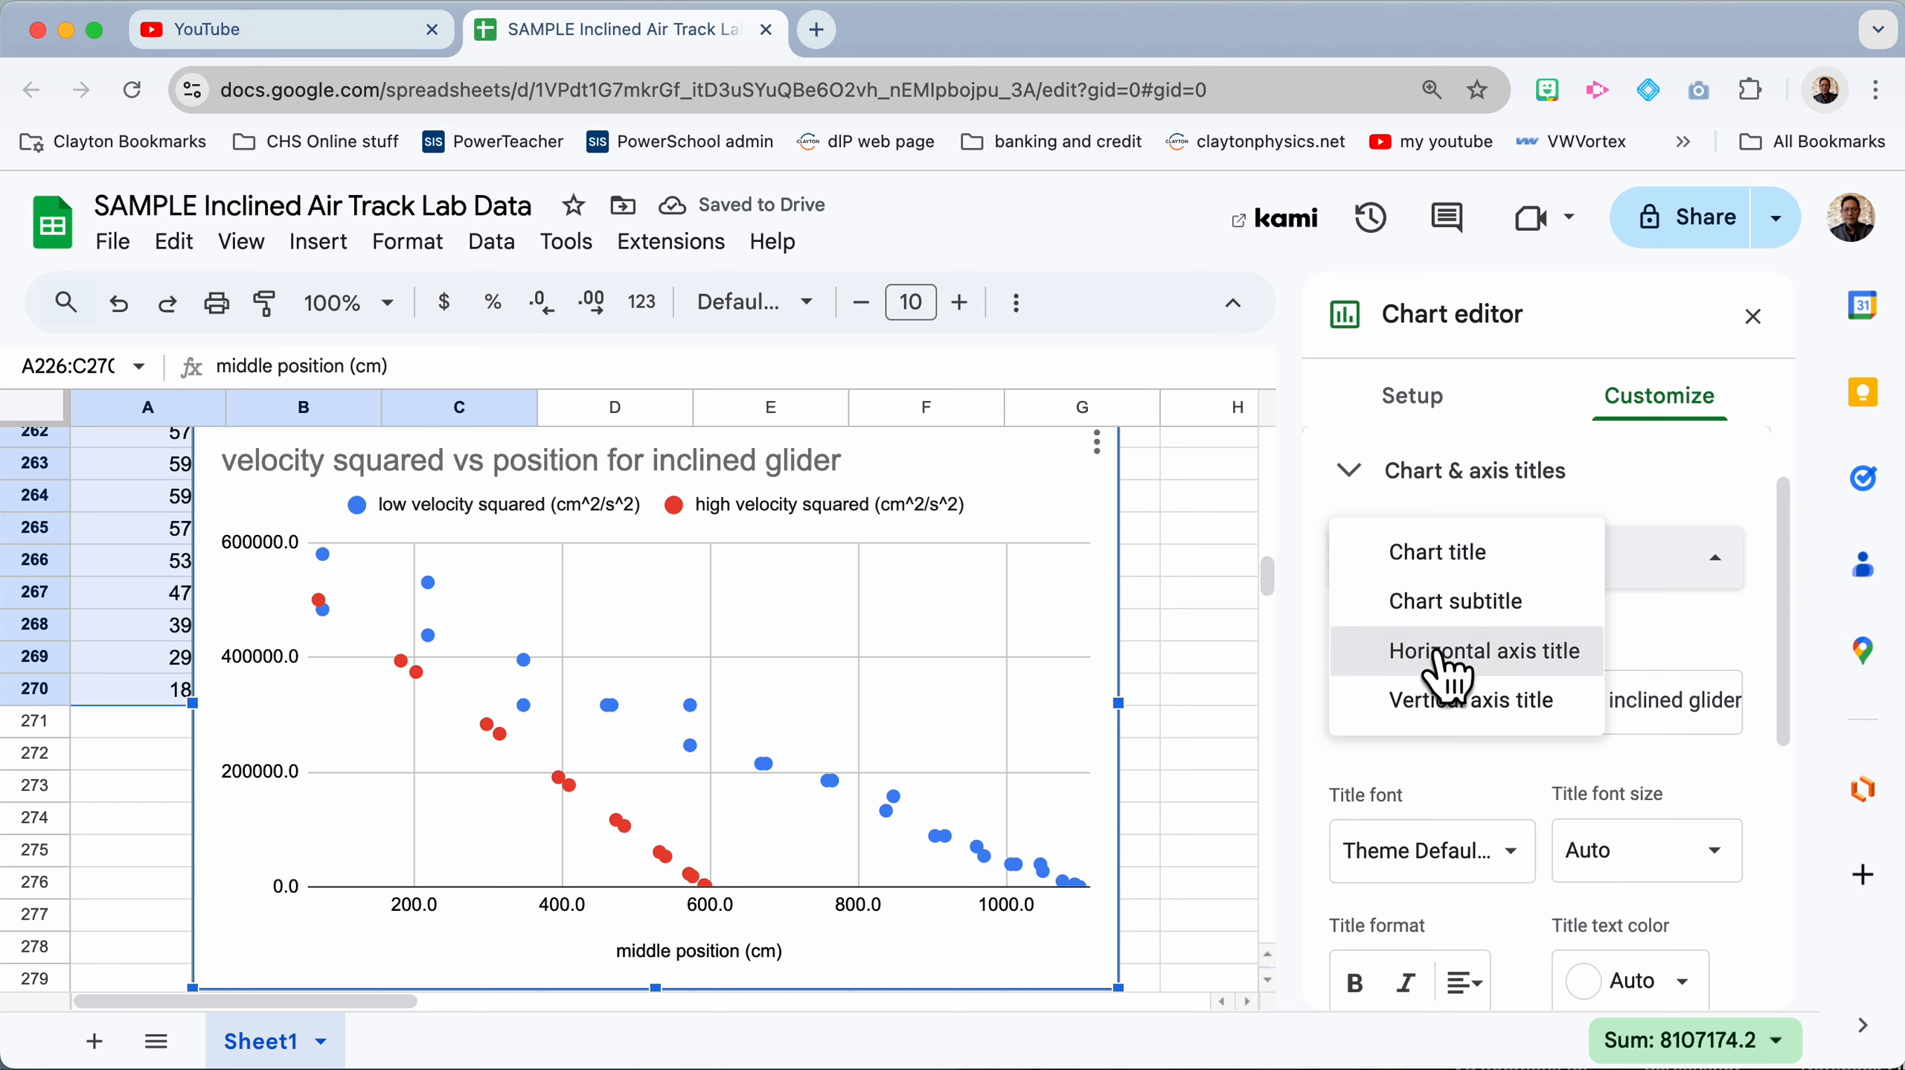
click(1451, 669)
click(1425, 693)
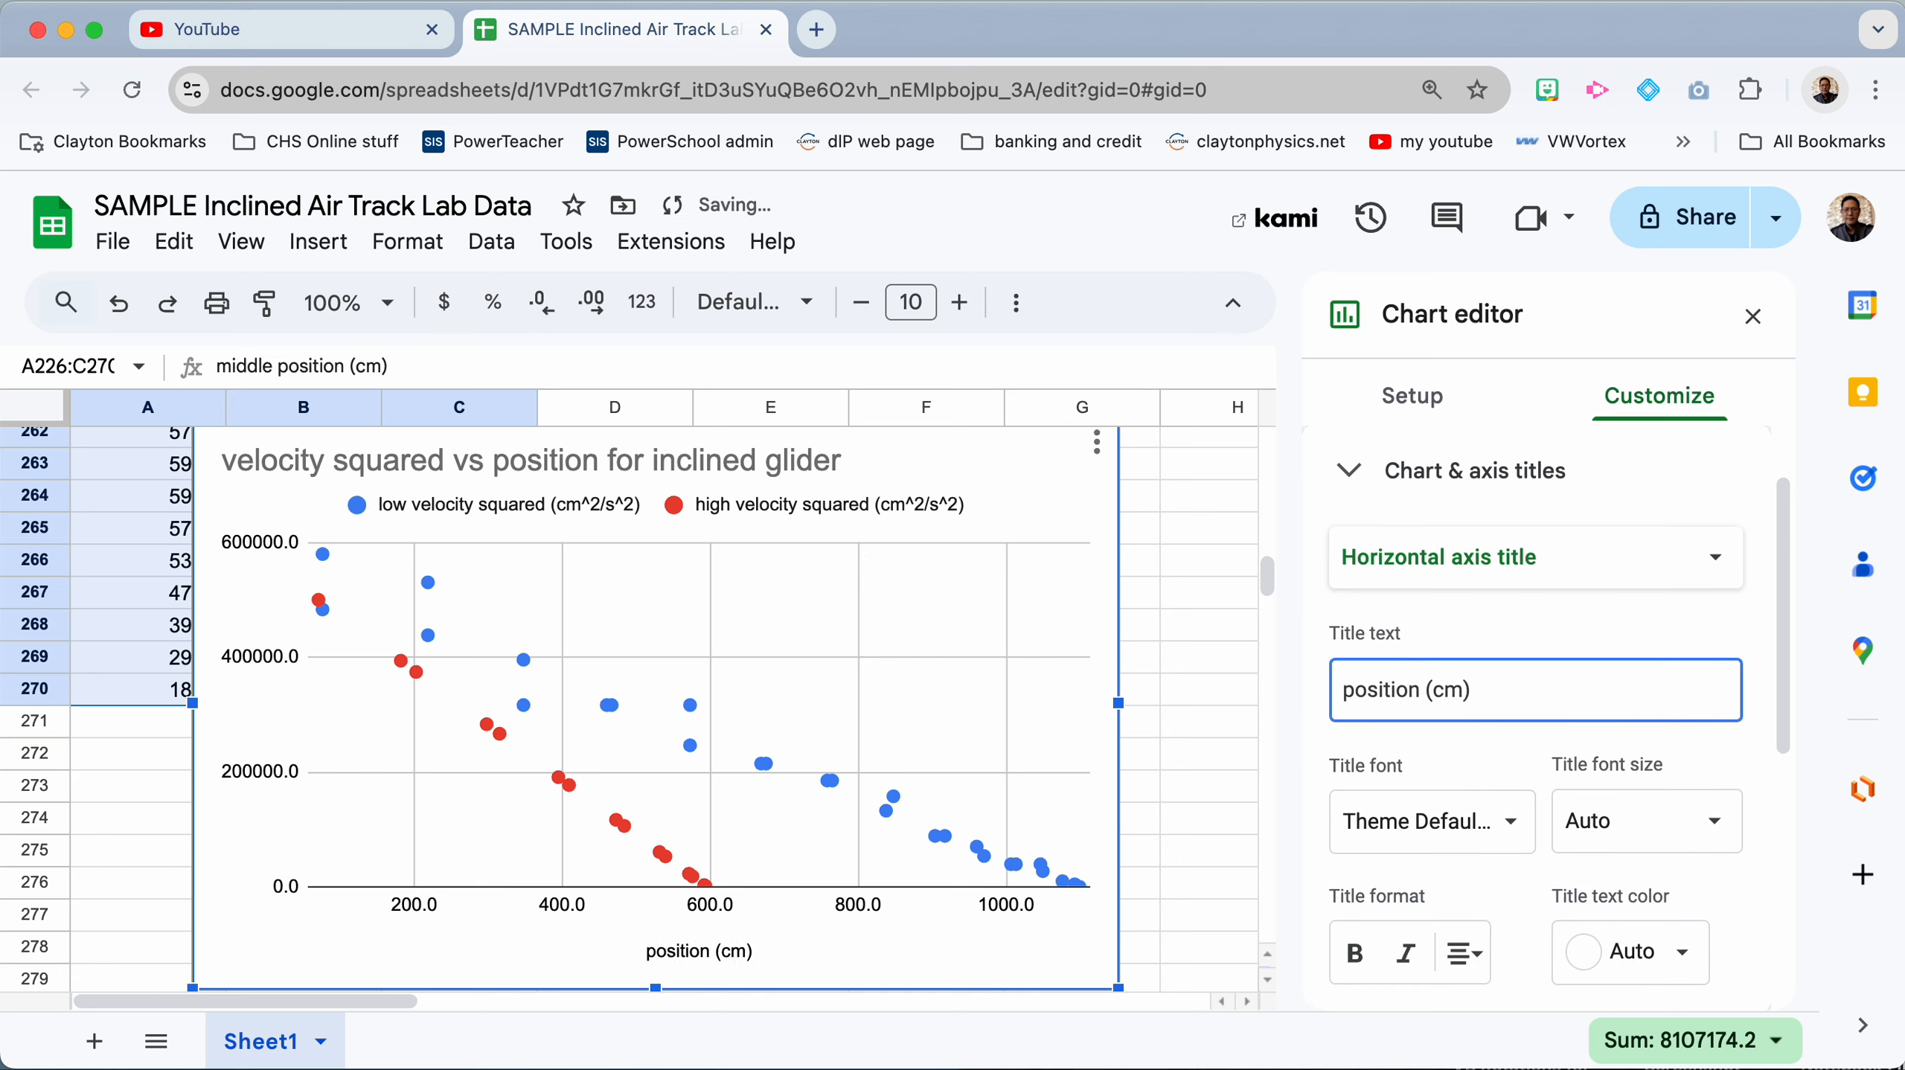
Step: Set the chart's vertical axis title to "velocity squared (cm^2/s^2)"
click(1447, 580)
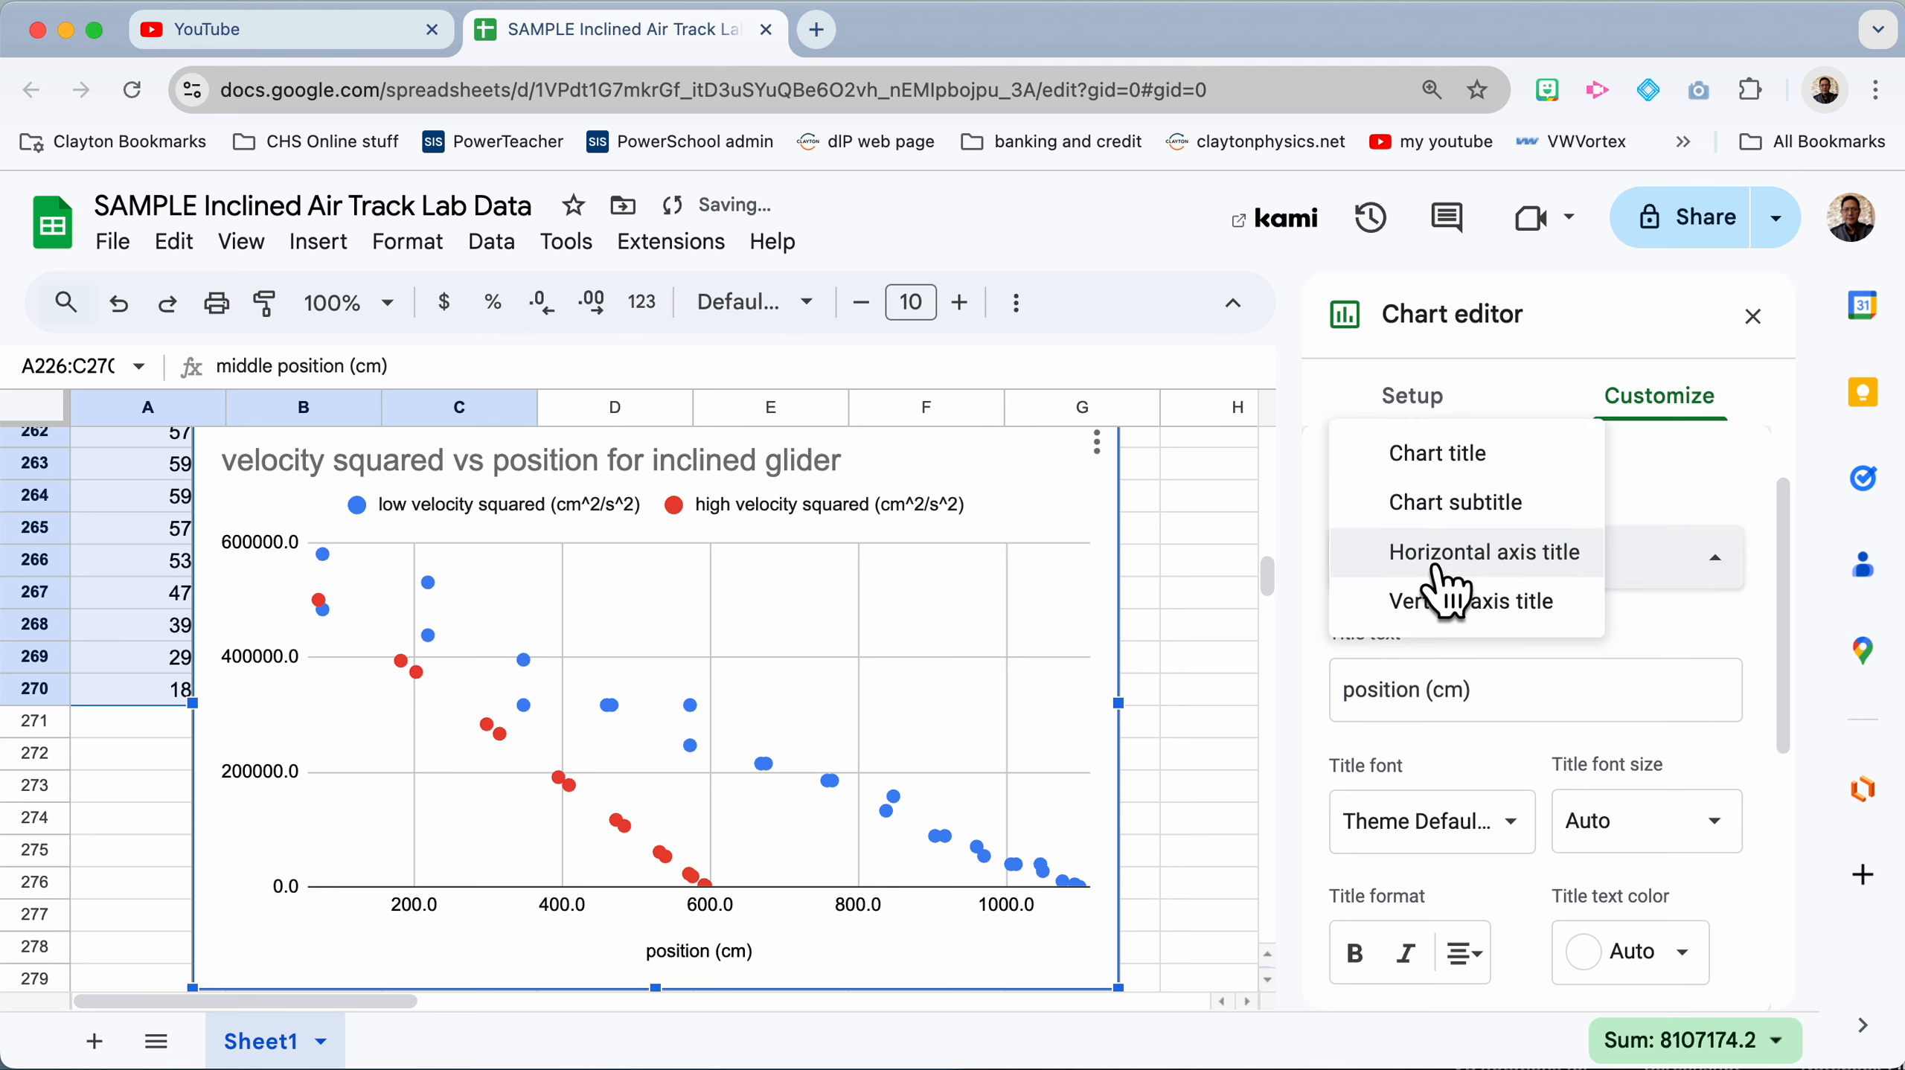
click(1456, 604)
click(1403, 699)
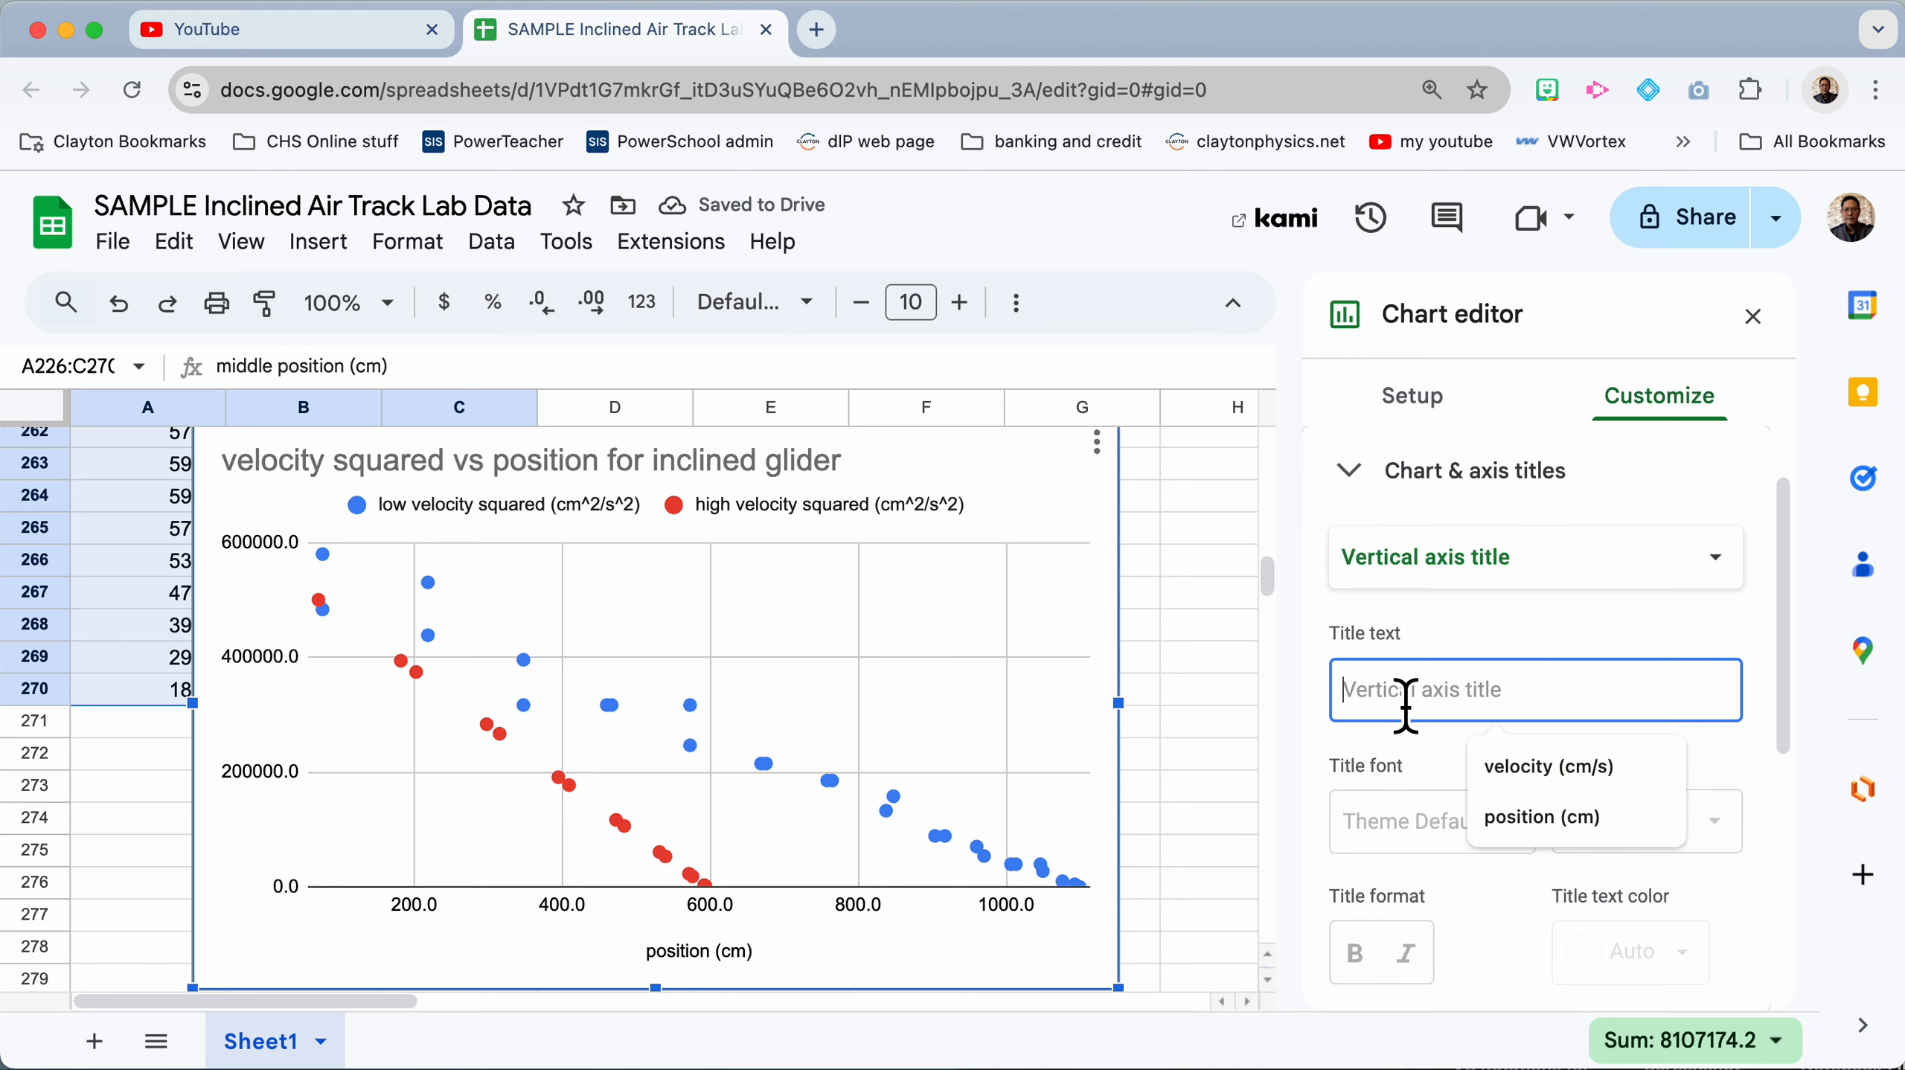
text(velocity)
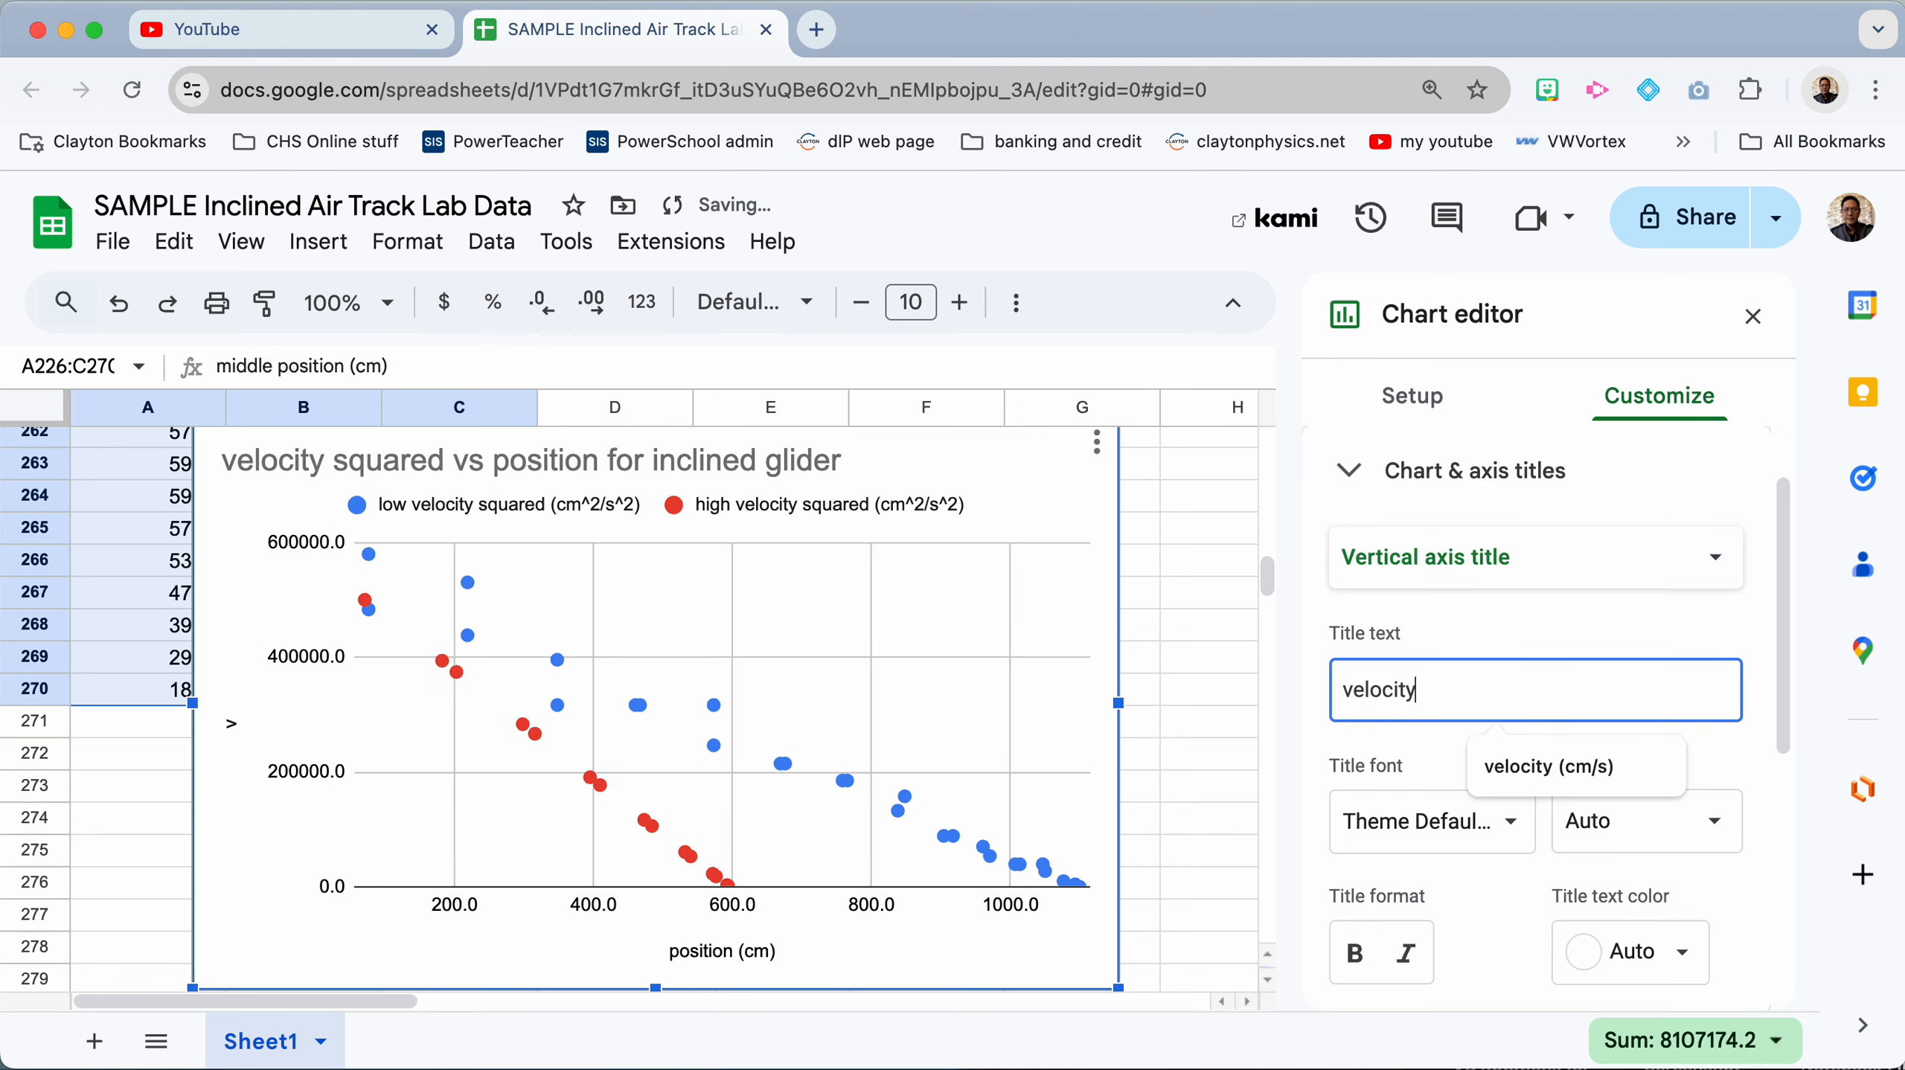
text( squared (cm^2/s^2)
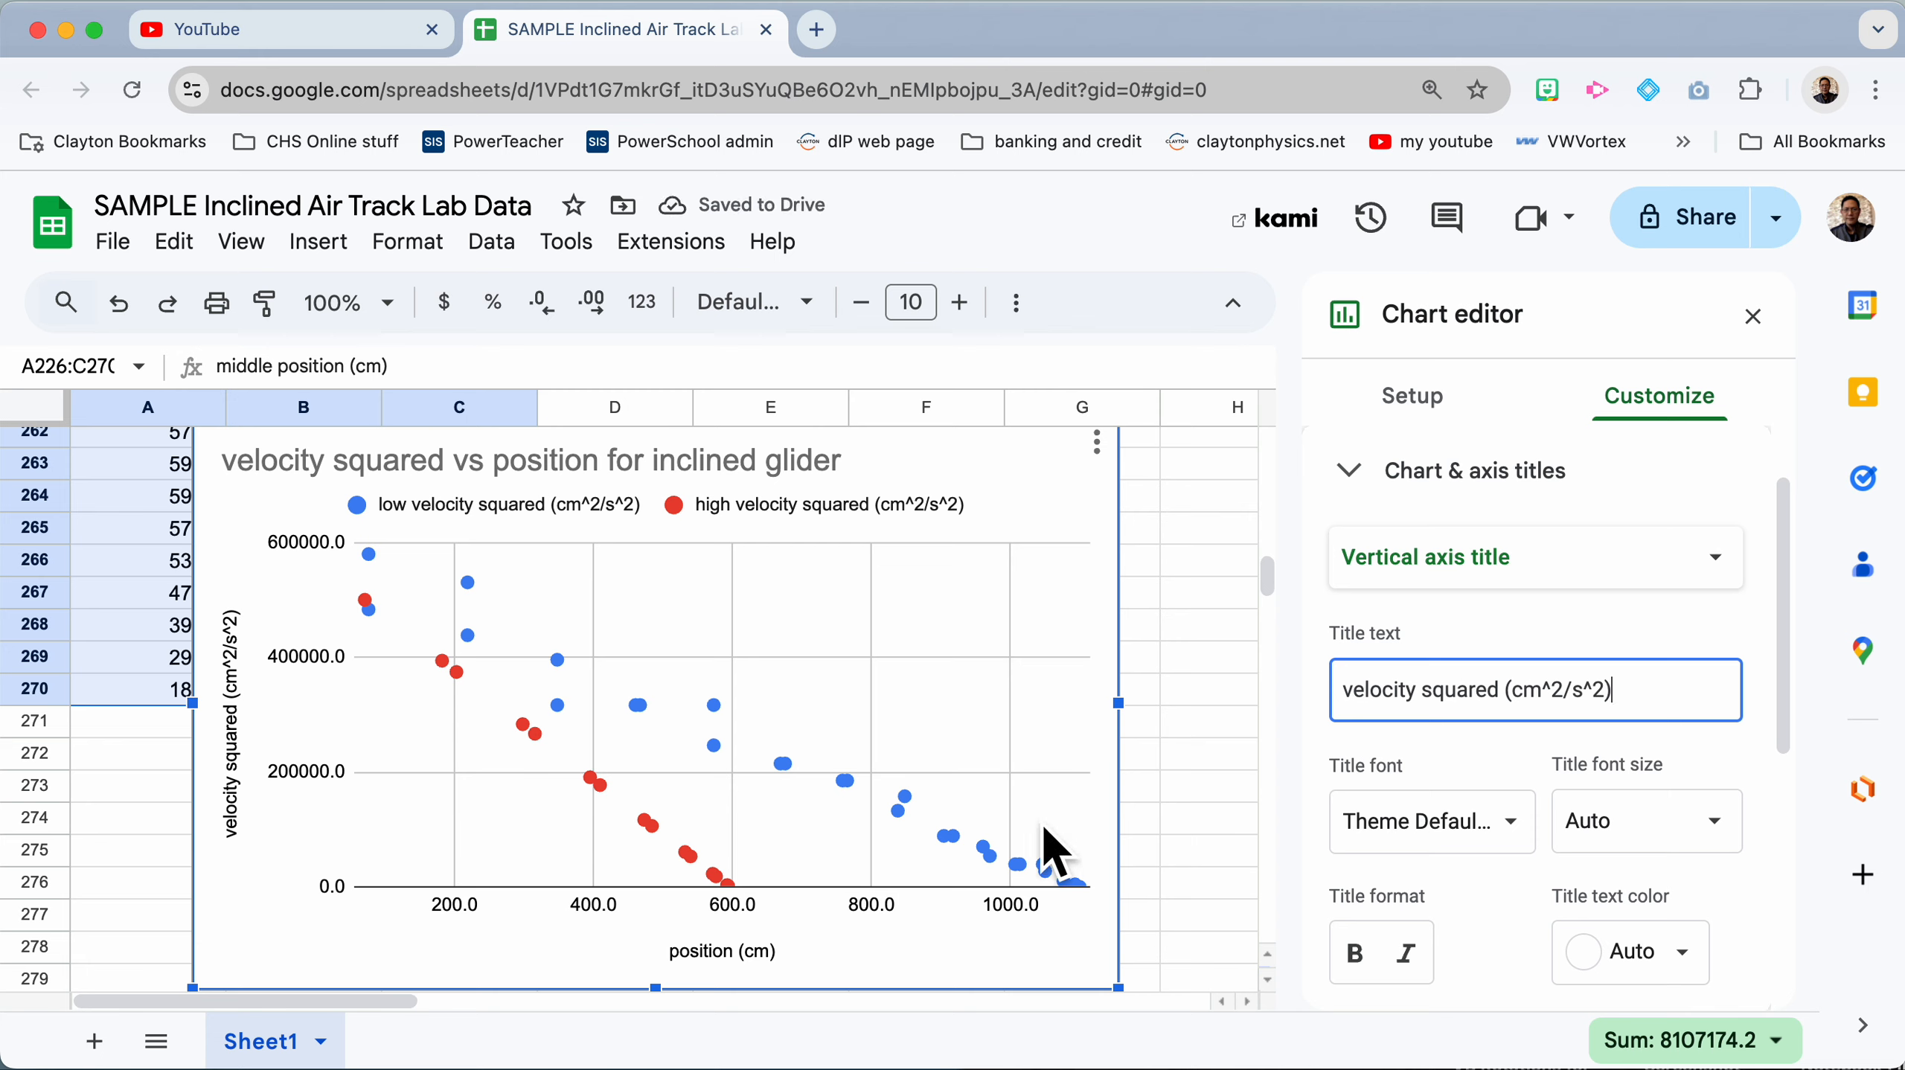
Step: Set the minimum of the chart's horizontal axis to 0
click(1351, 474)
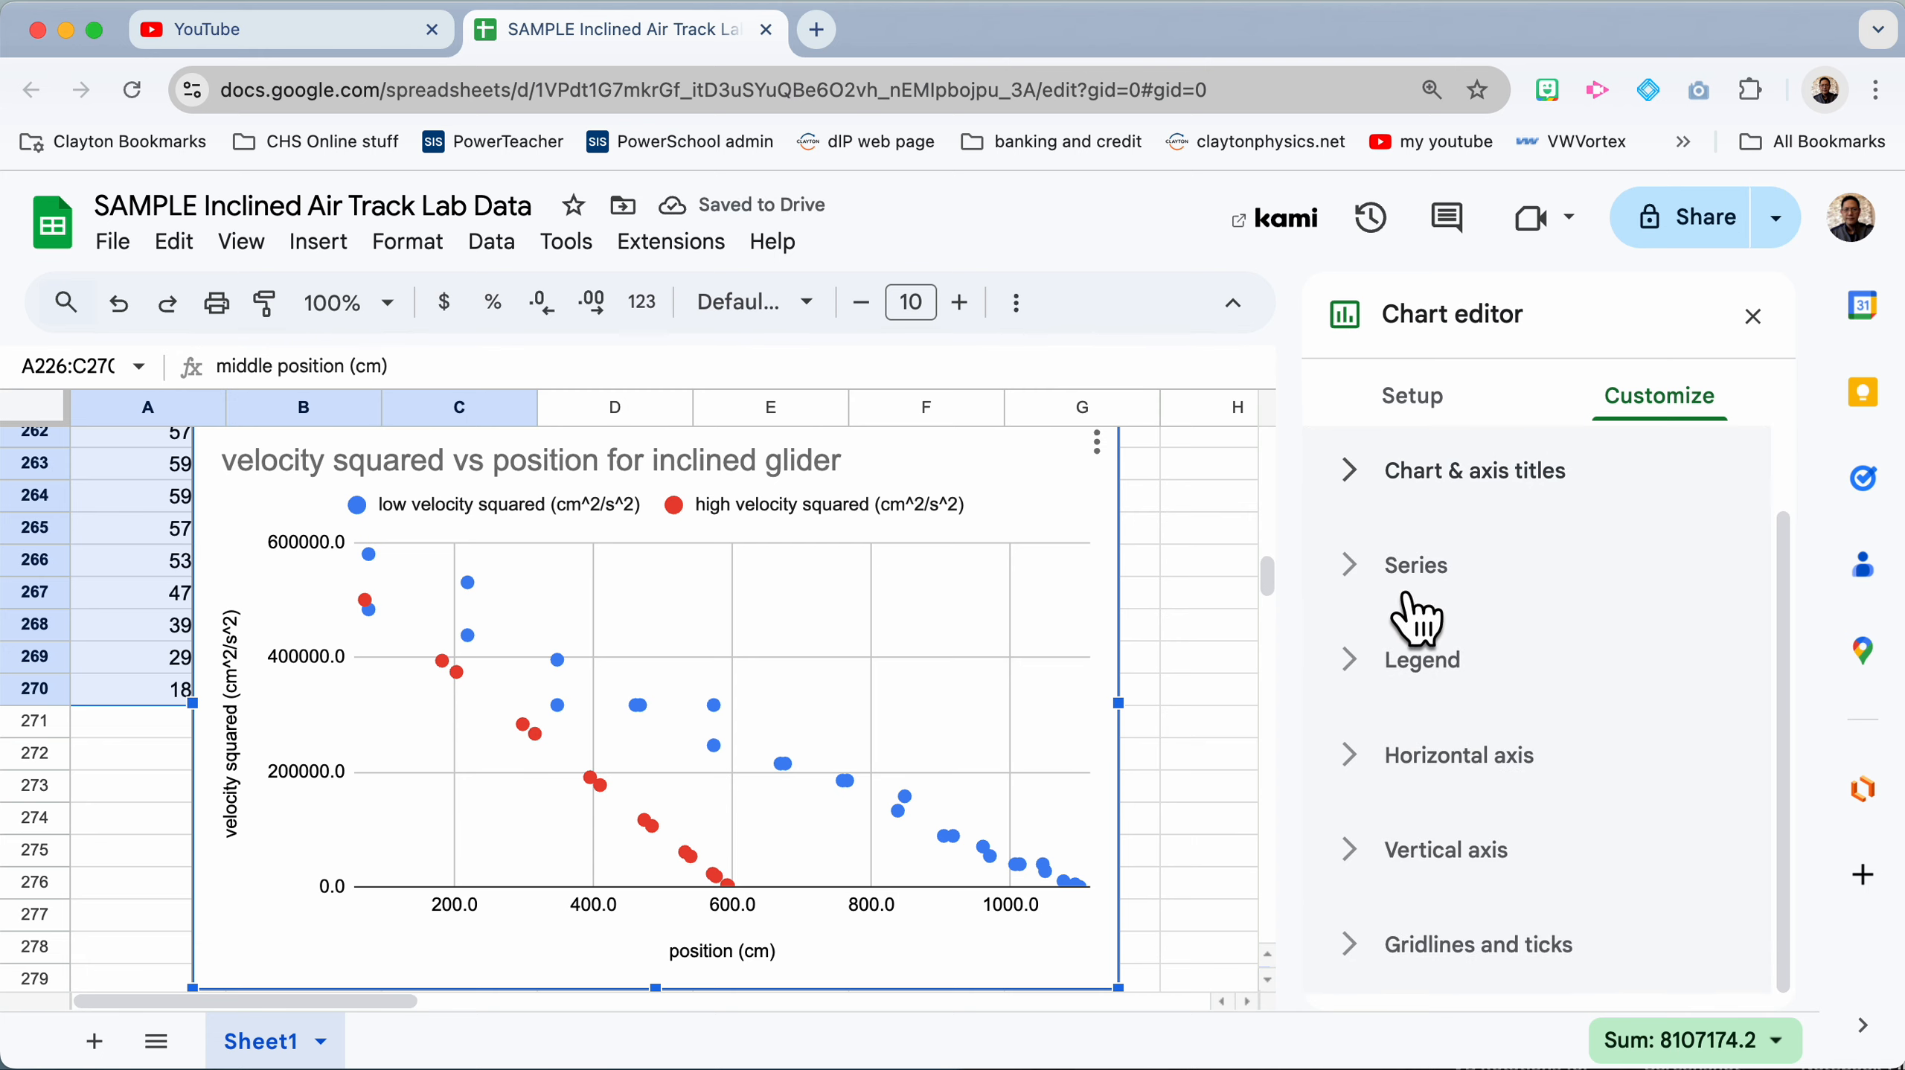
click(1353, 755)
scroll(1394, 772, down, 5)
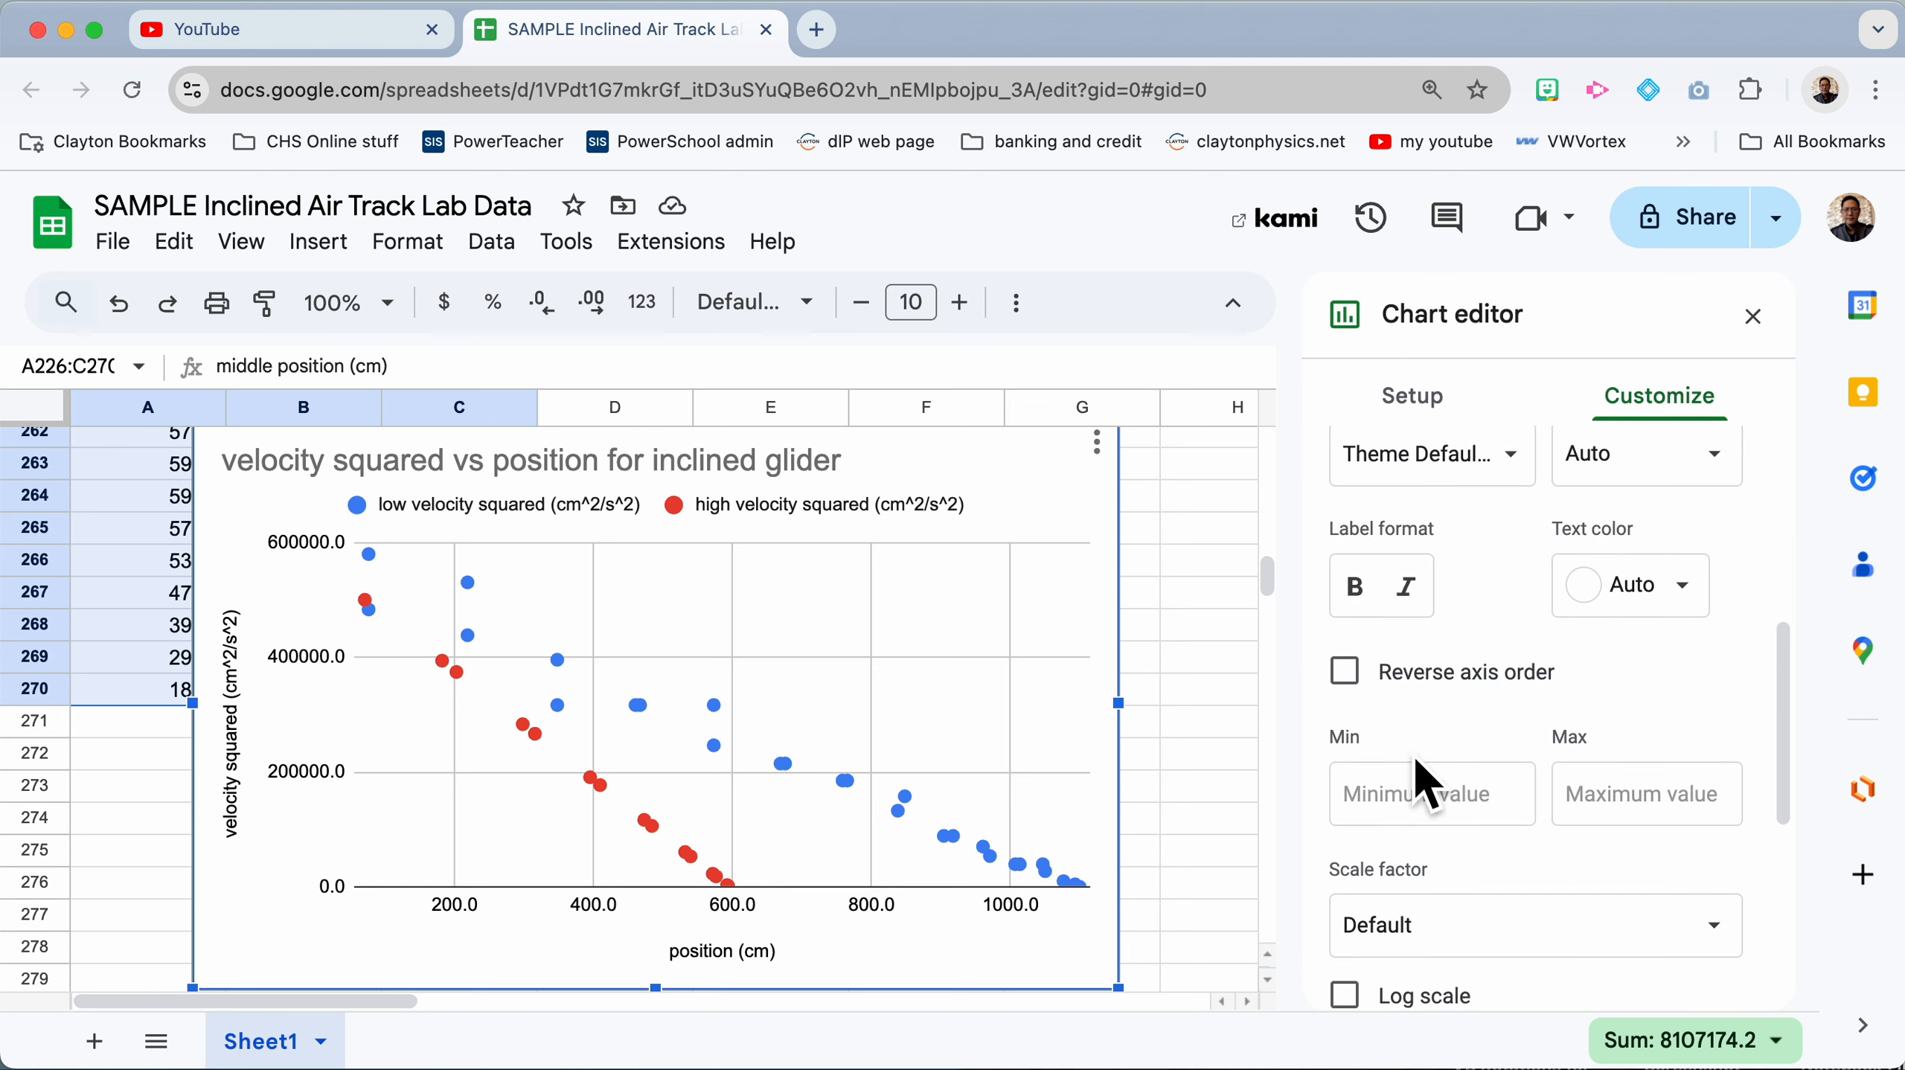
click(1405, 815)
text(0)
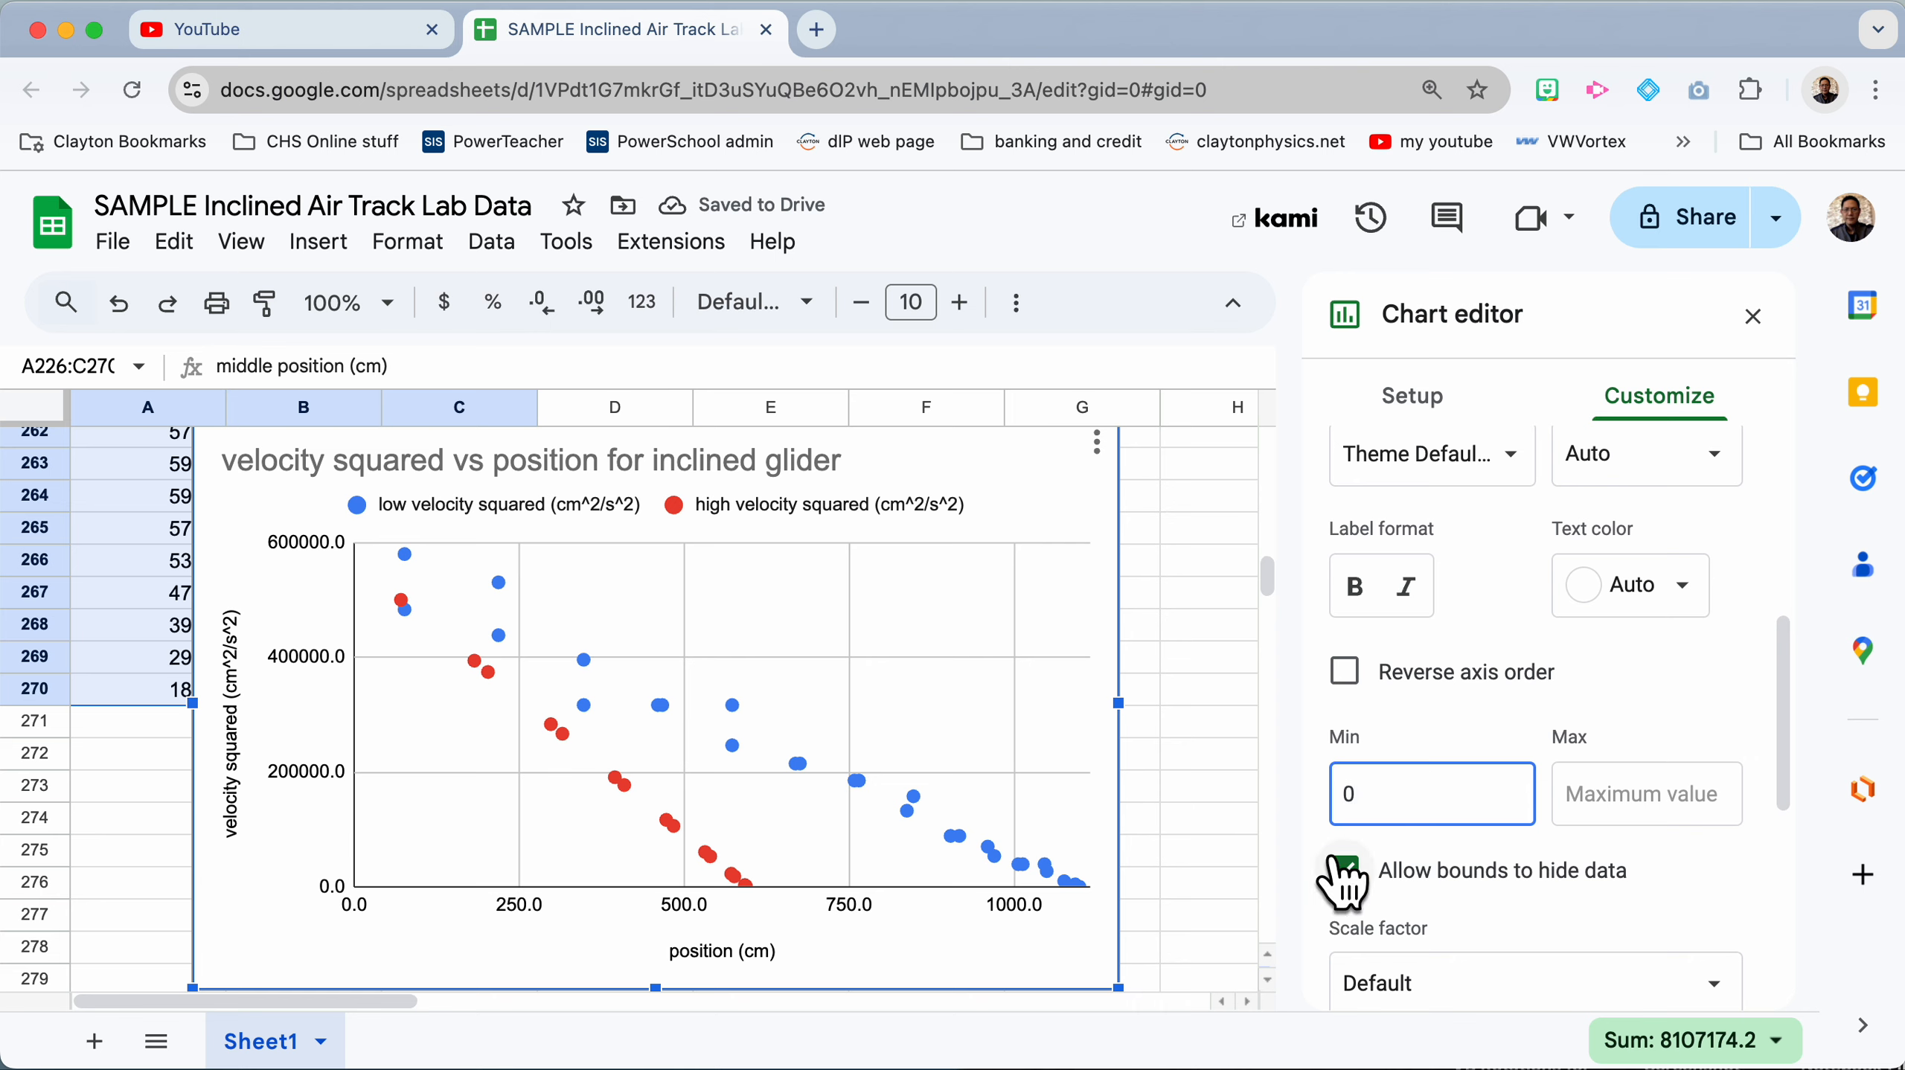
scroll(1458, 588, down, 7)
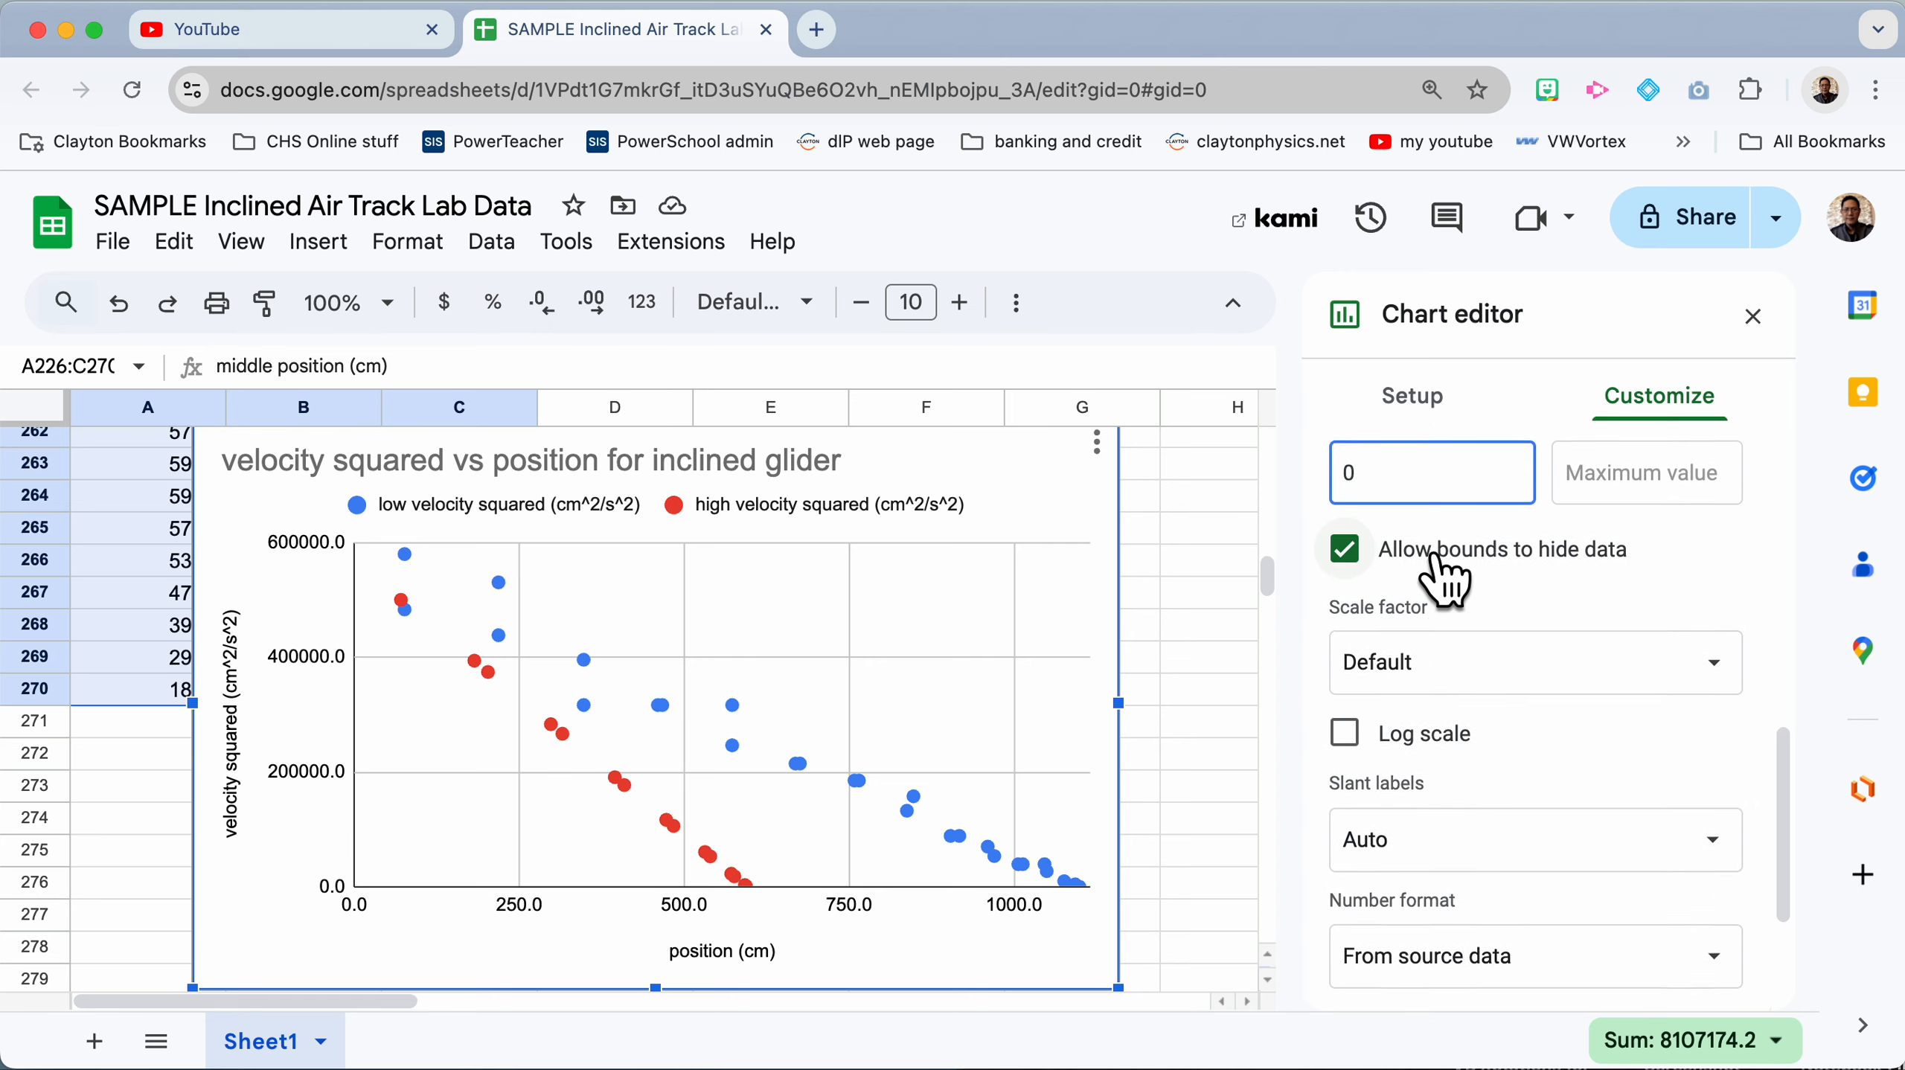
Step: Add linear trendlines to both the low and high velocity squared series of the chart
scroll(1373, 716, up, 10)
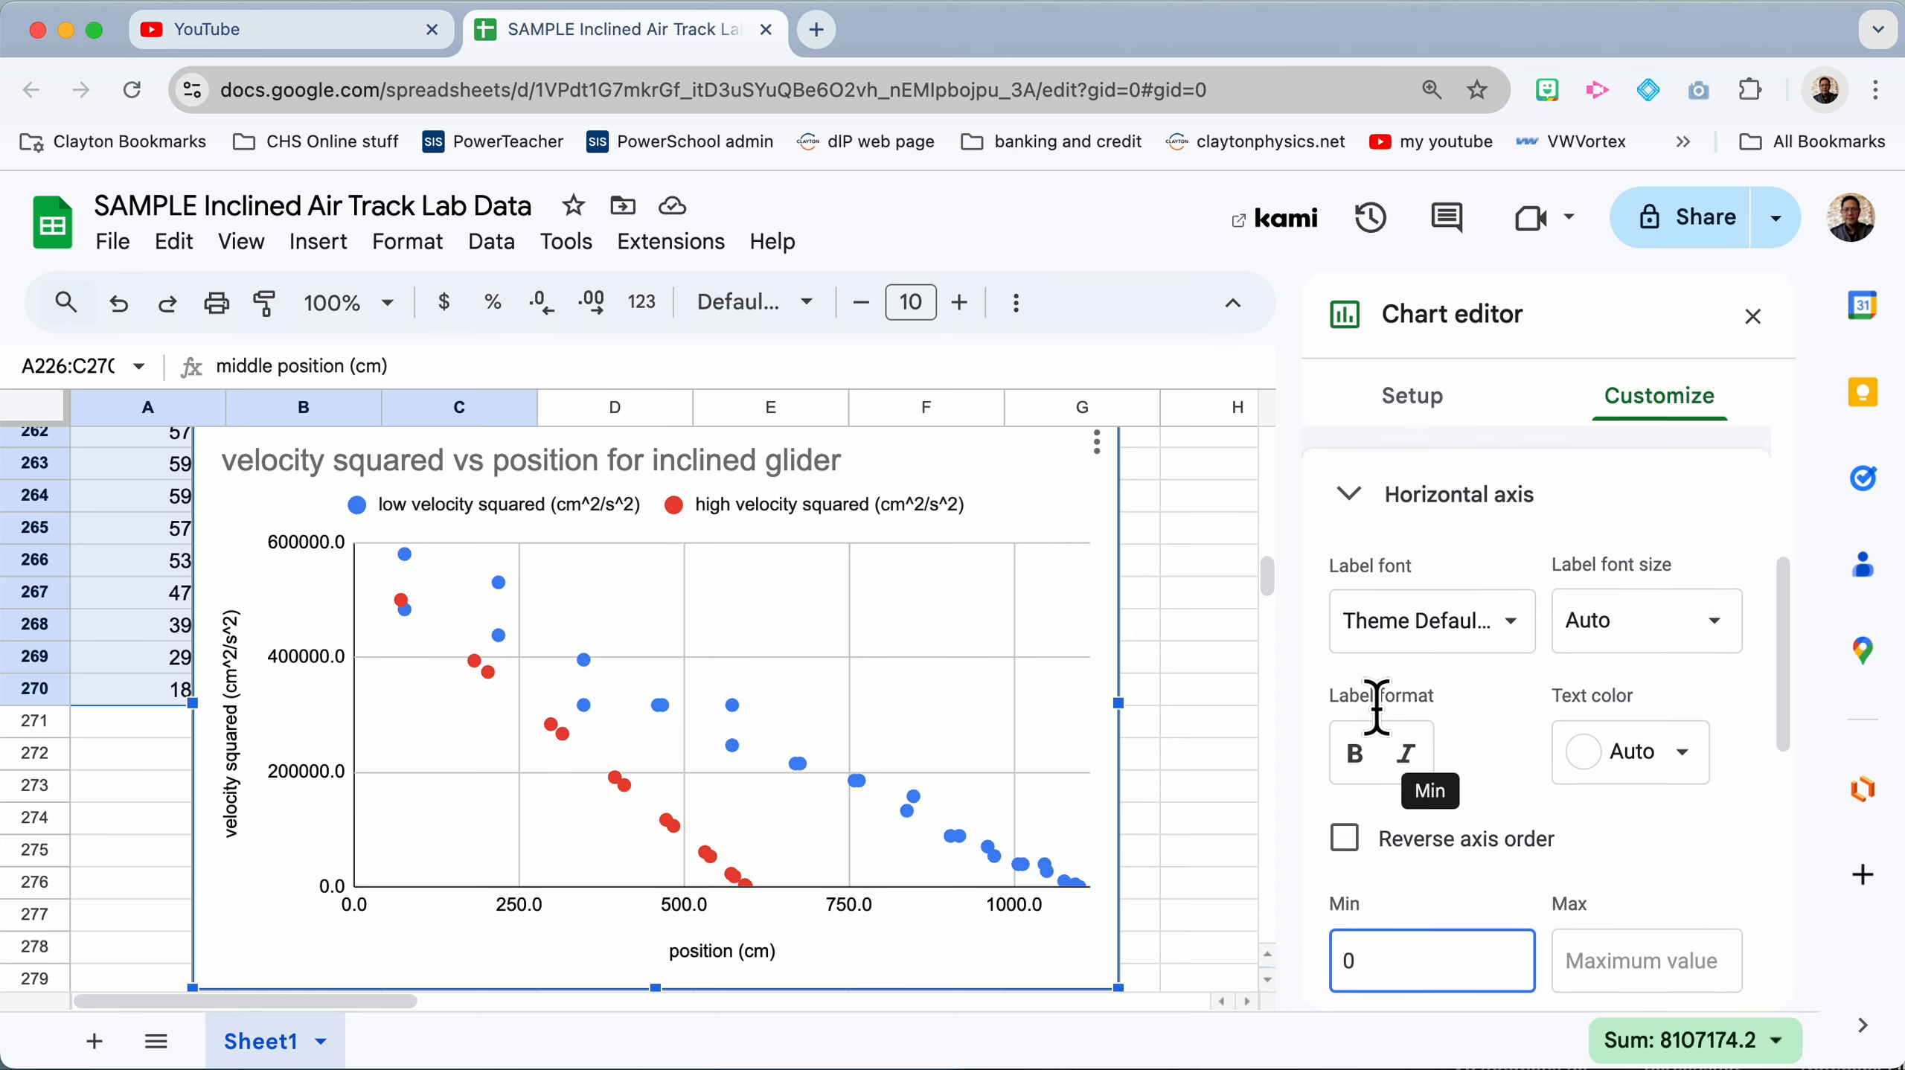
click(1359, 693)
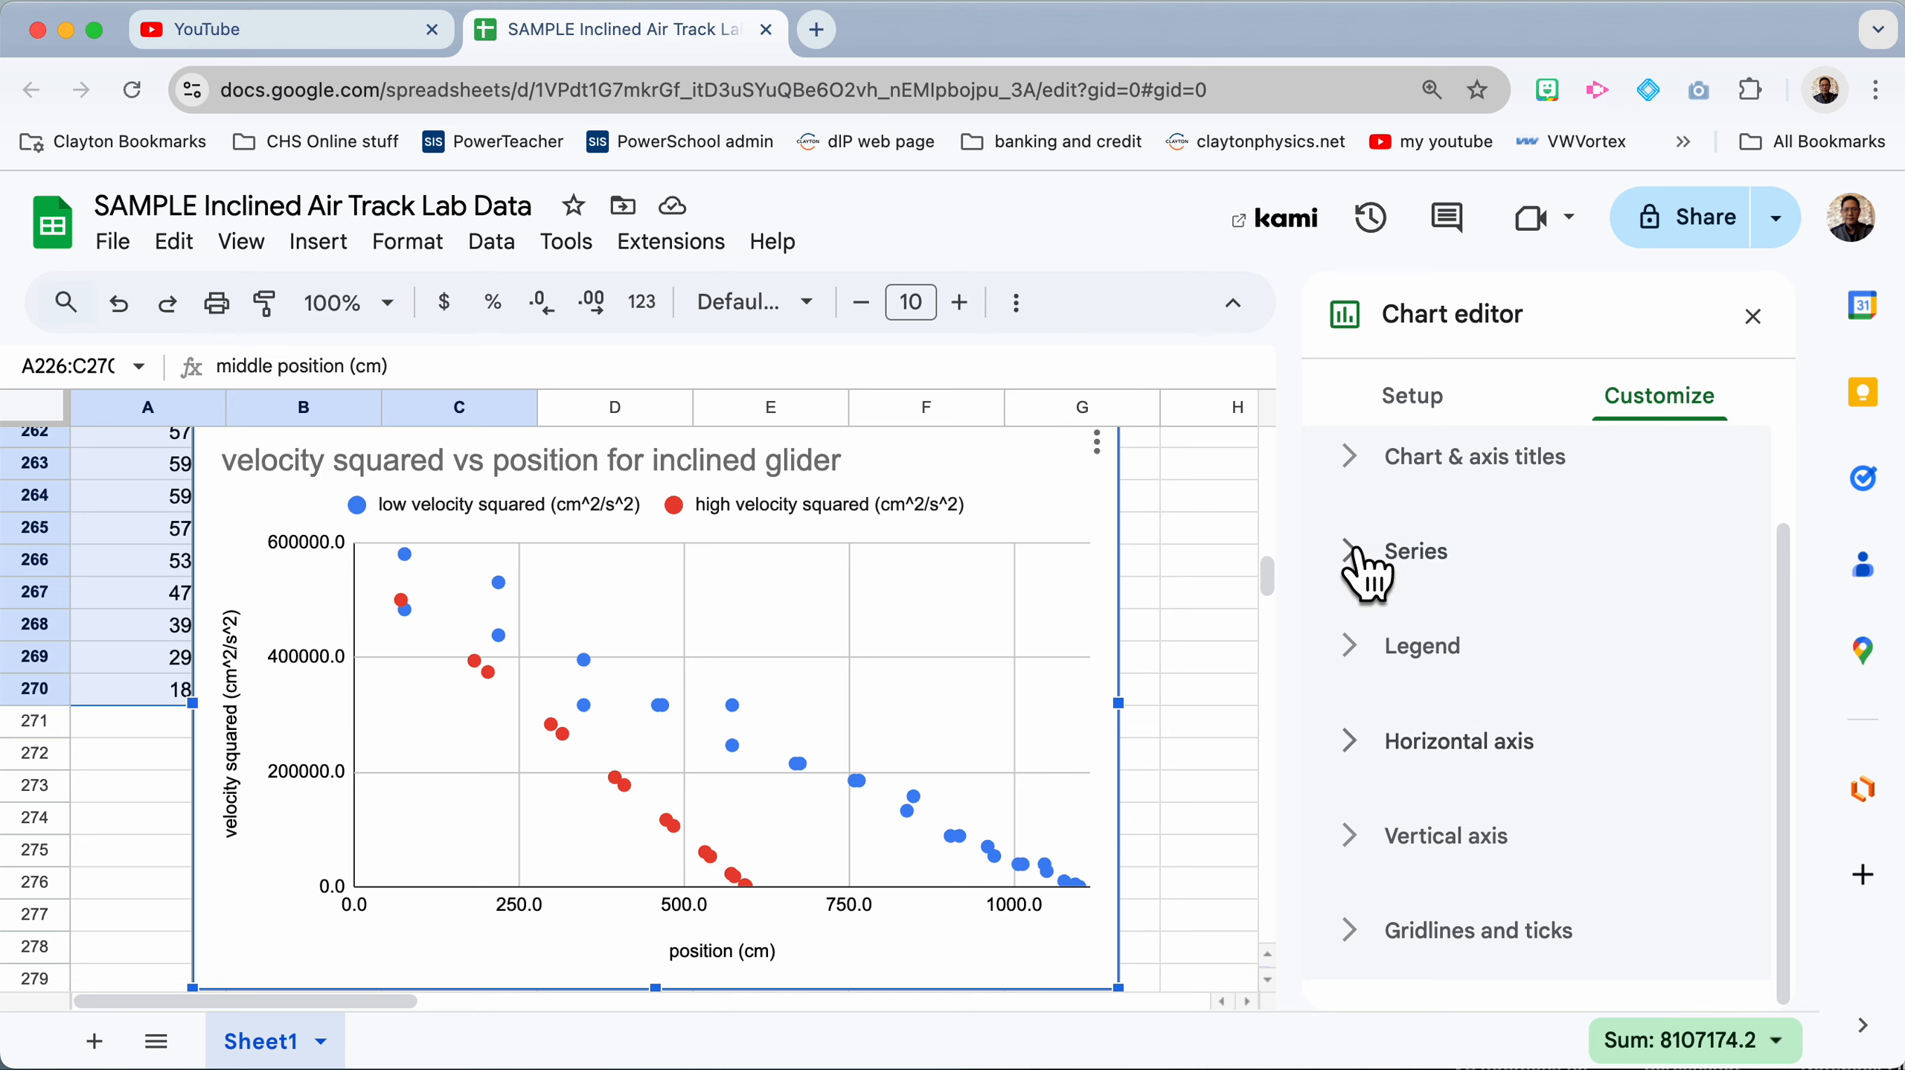
click(1365, 563)
scroll(1442, 709, down, 4)
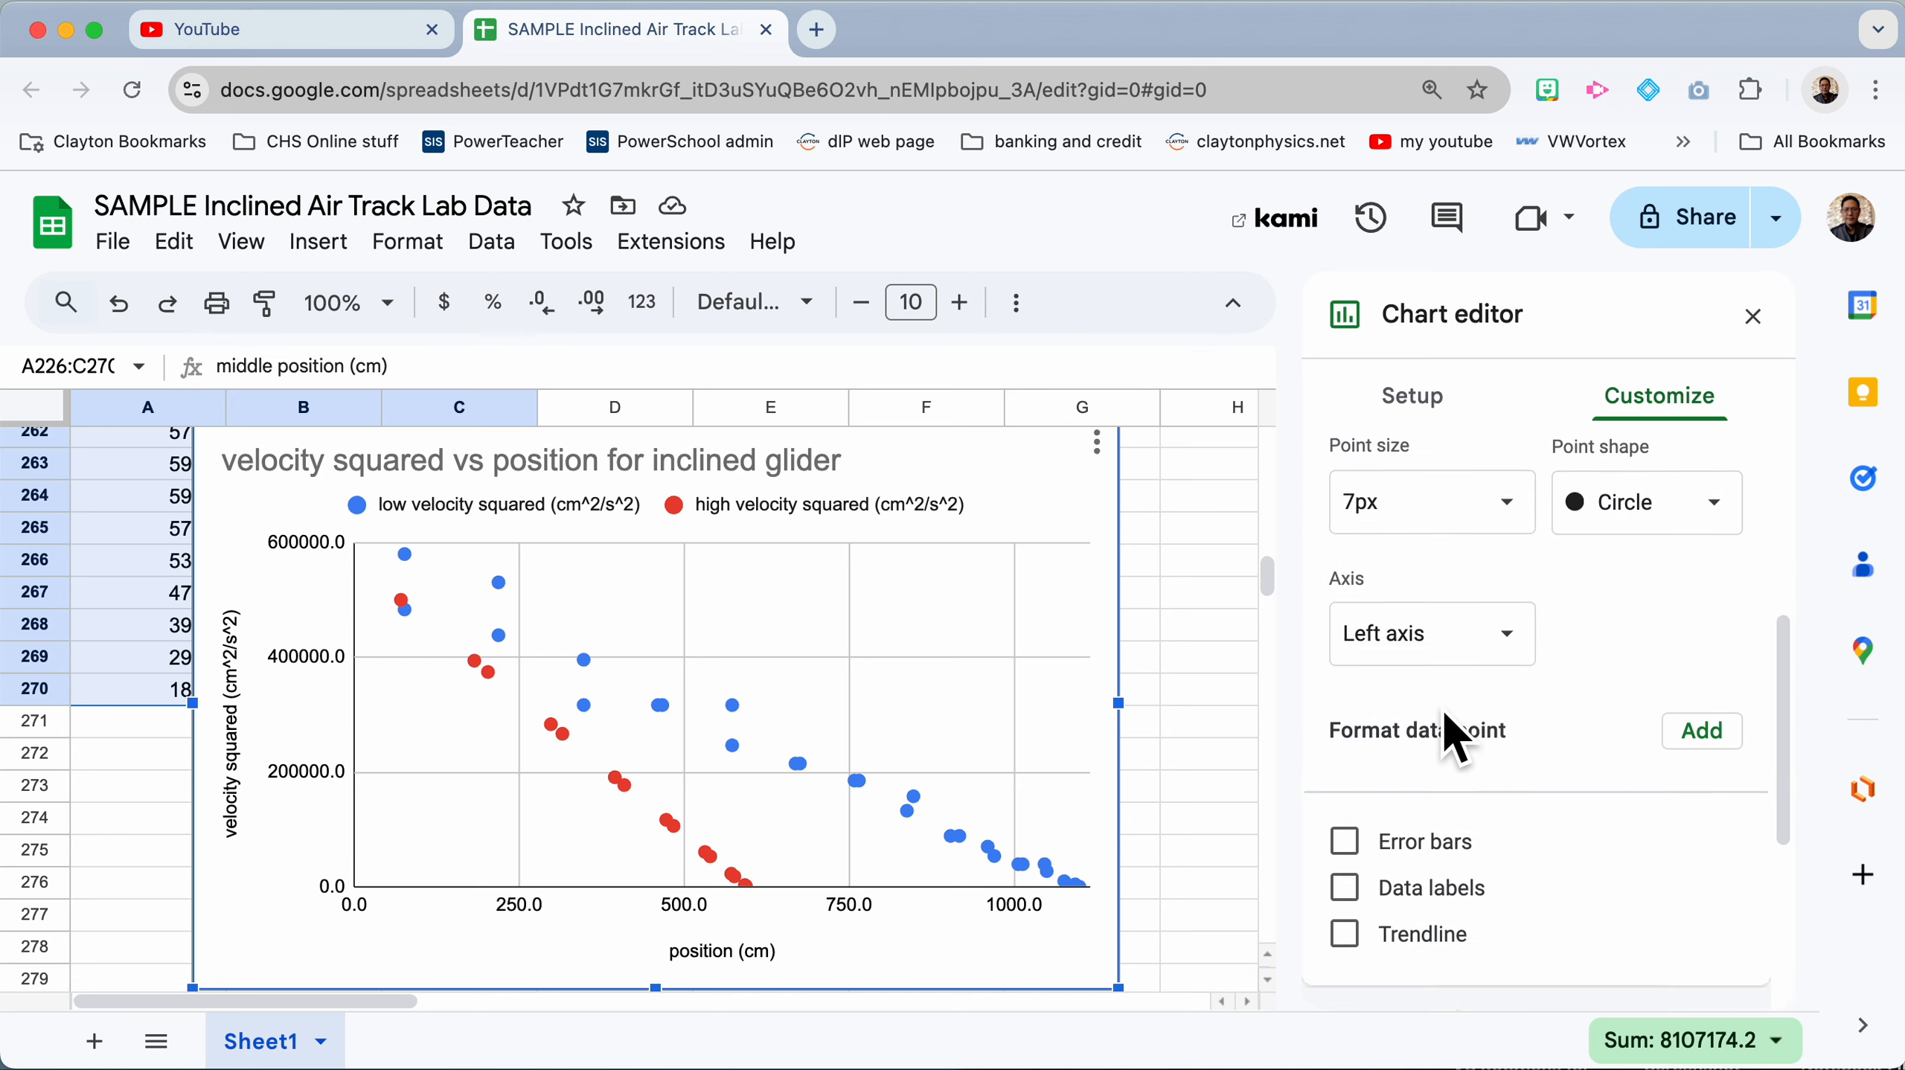
click(1344, 922)
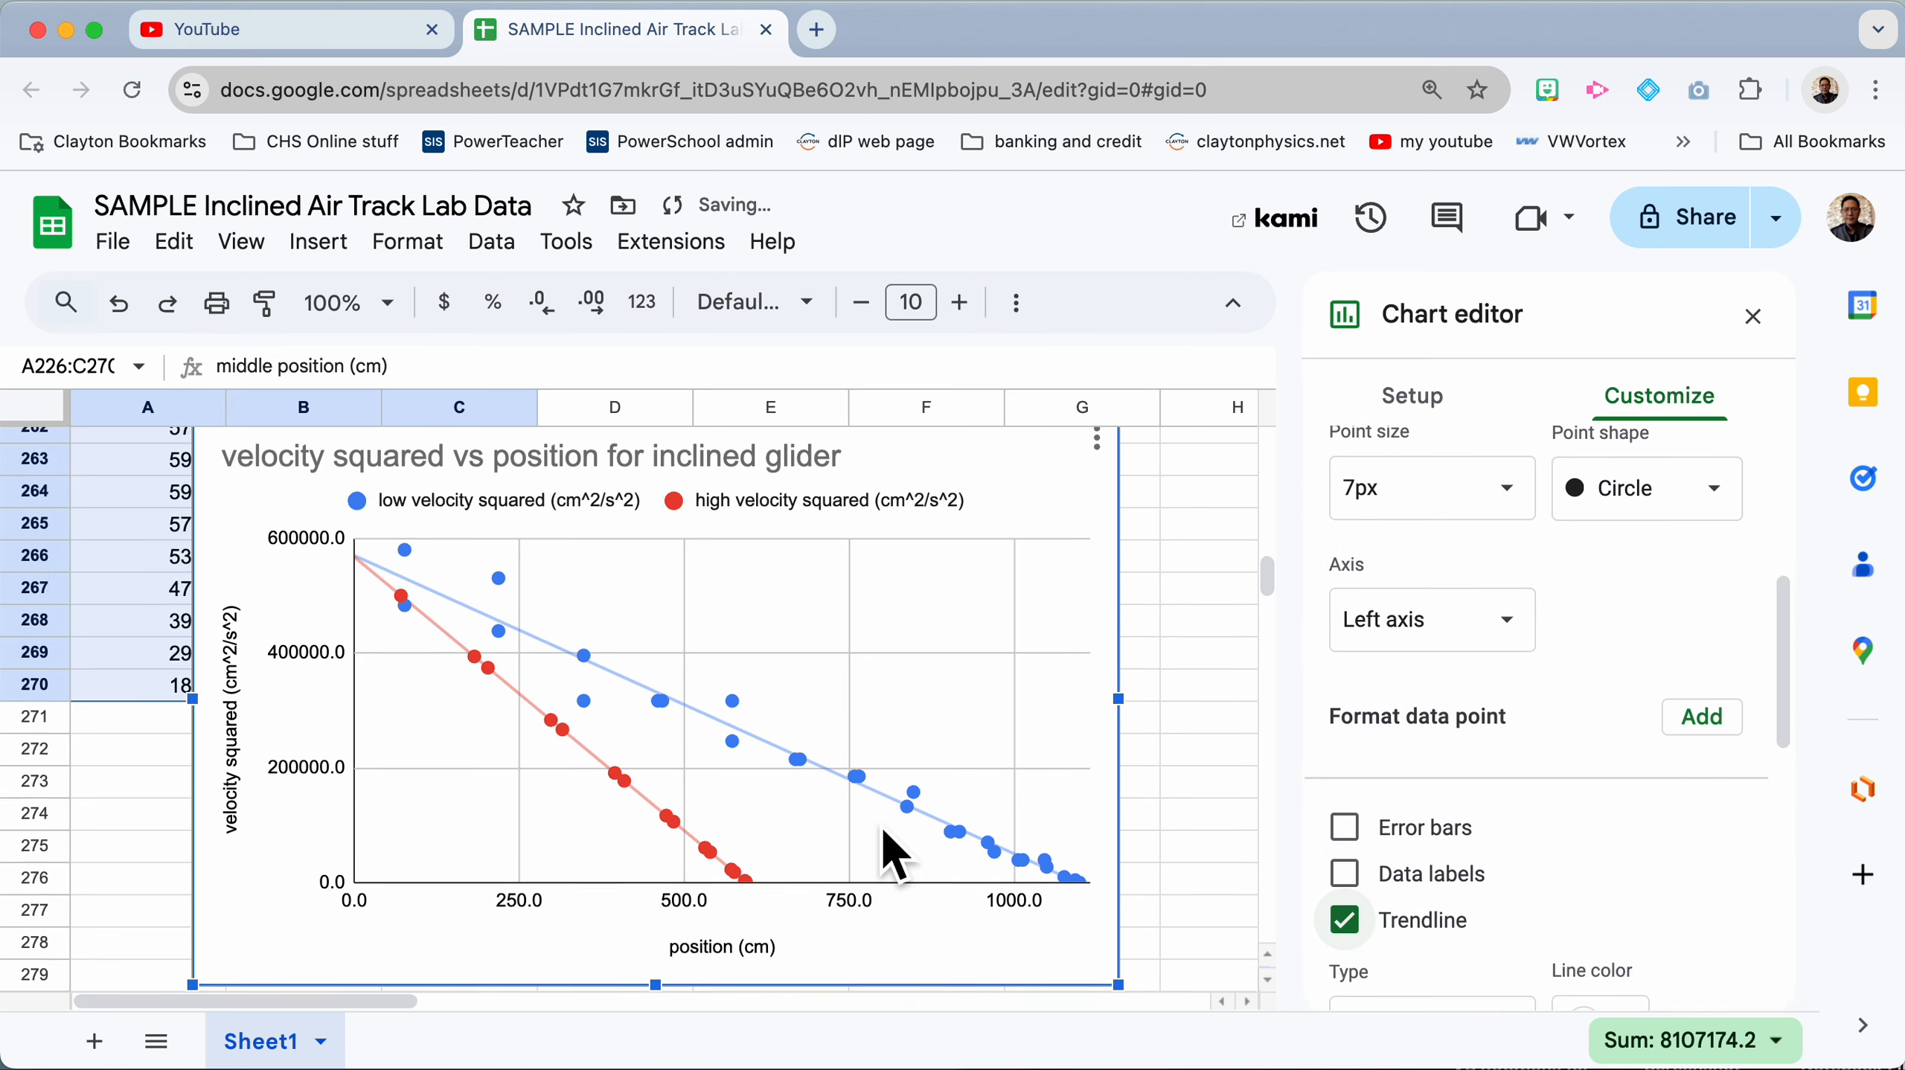
Step: Label the chart's trendlines with their equations and close the chart editor
scroll(885, 832, down, 3)
scroll(1471, 793, down, 5)
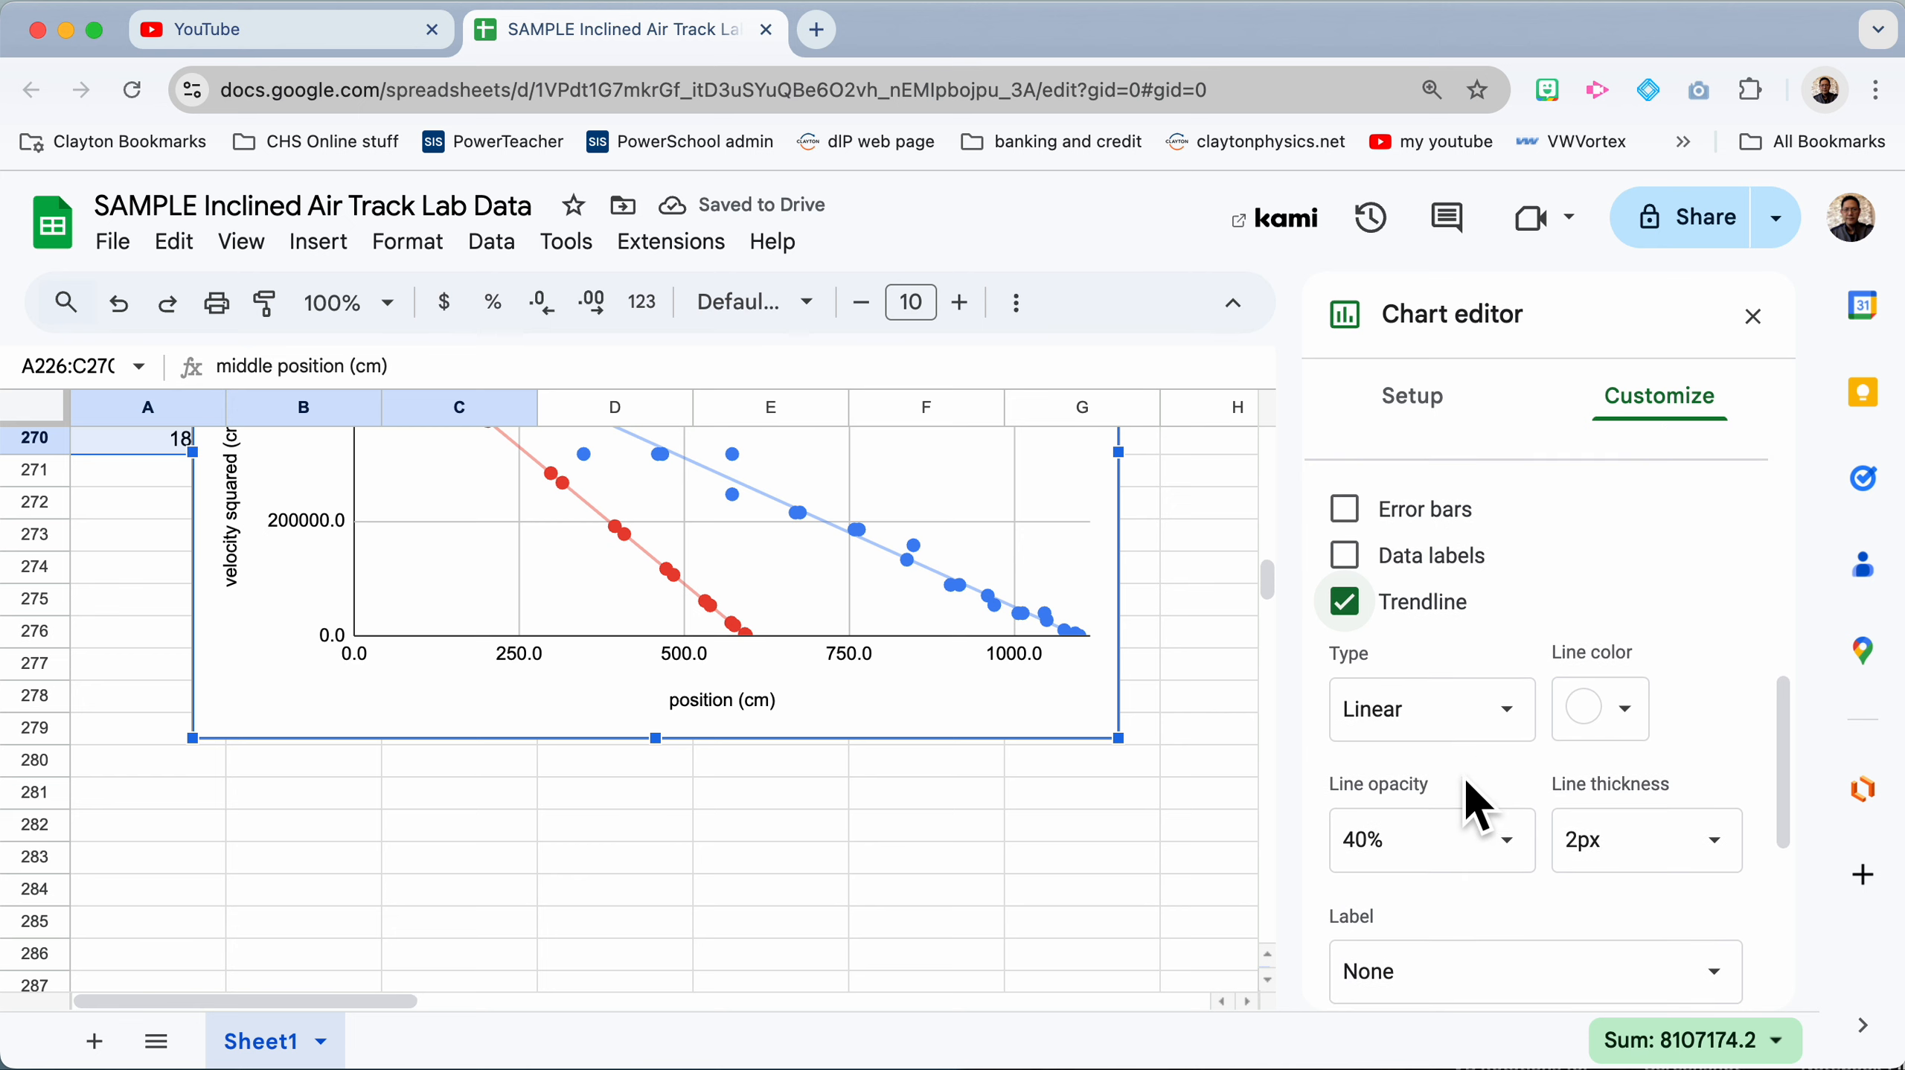
click(1456, 862)
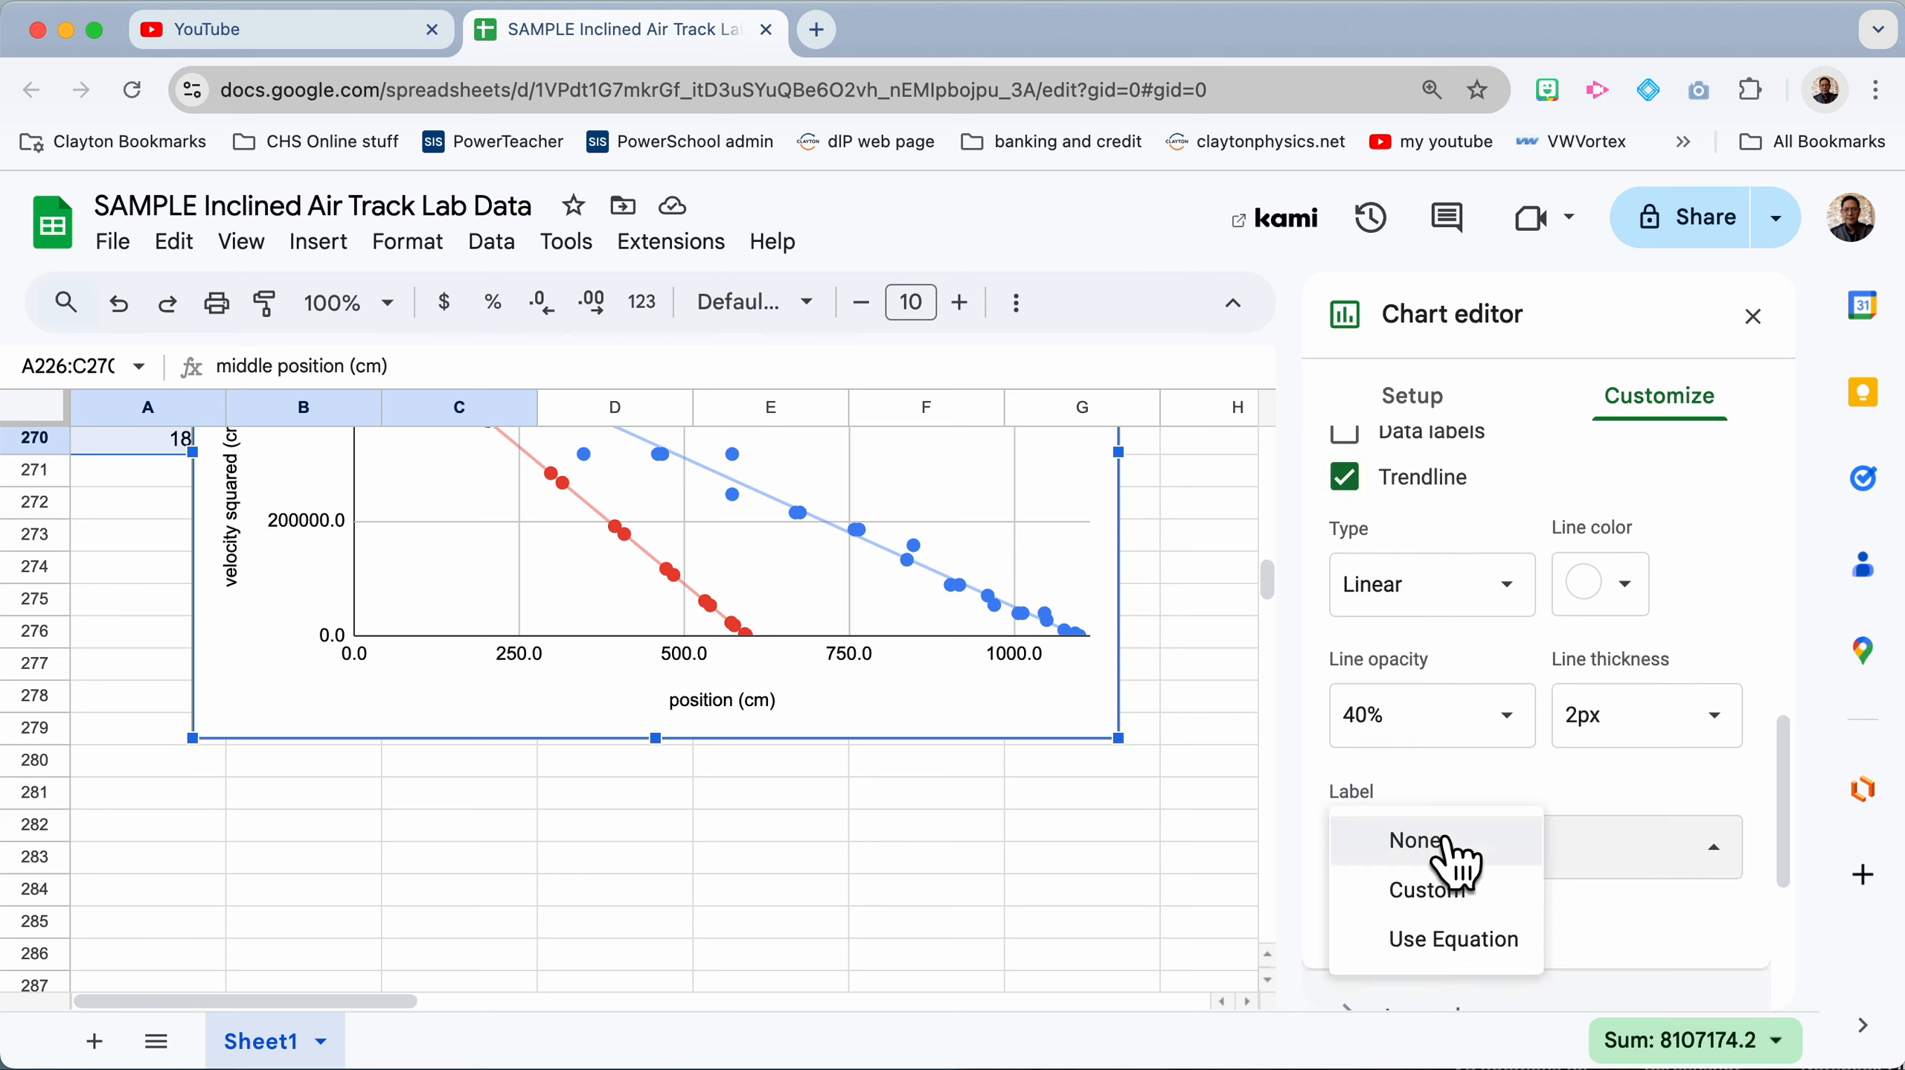
click(1487, 943)
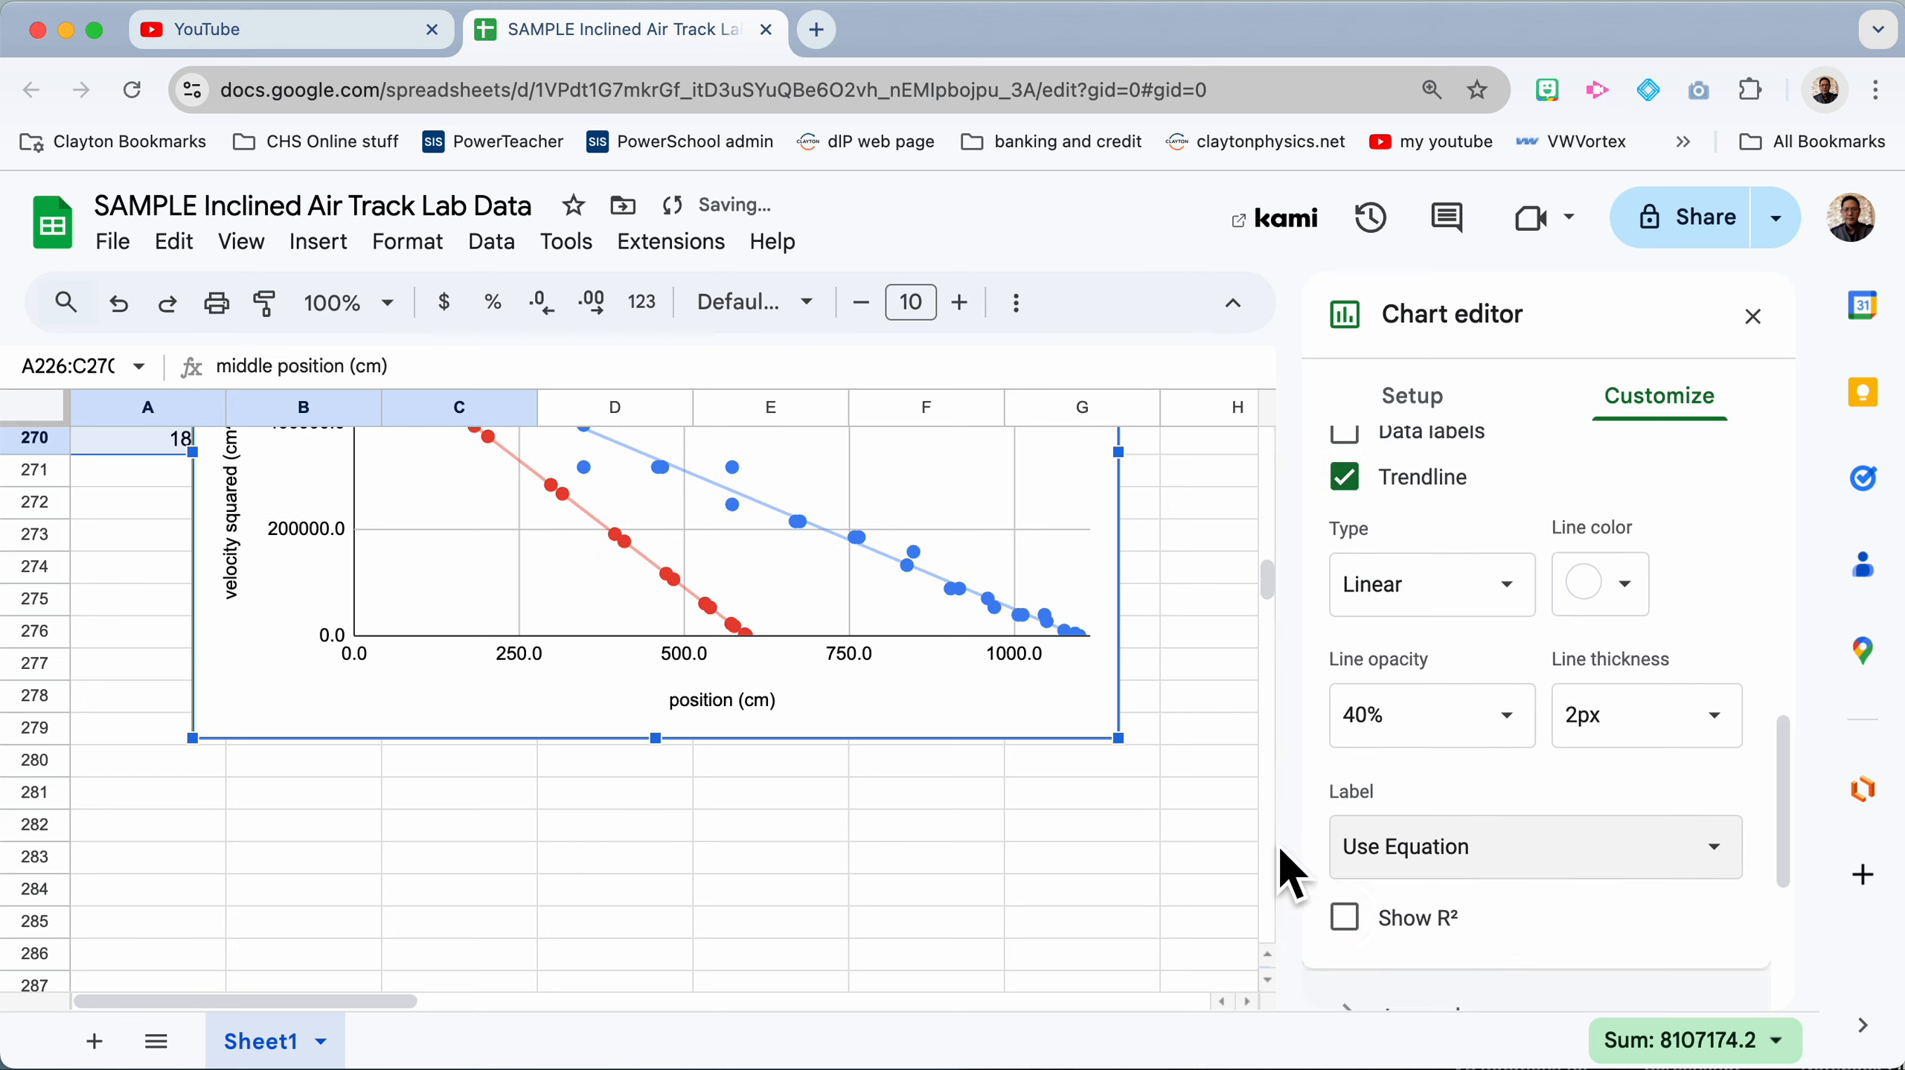
scroll(1027, 706, up, 4)
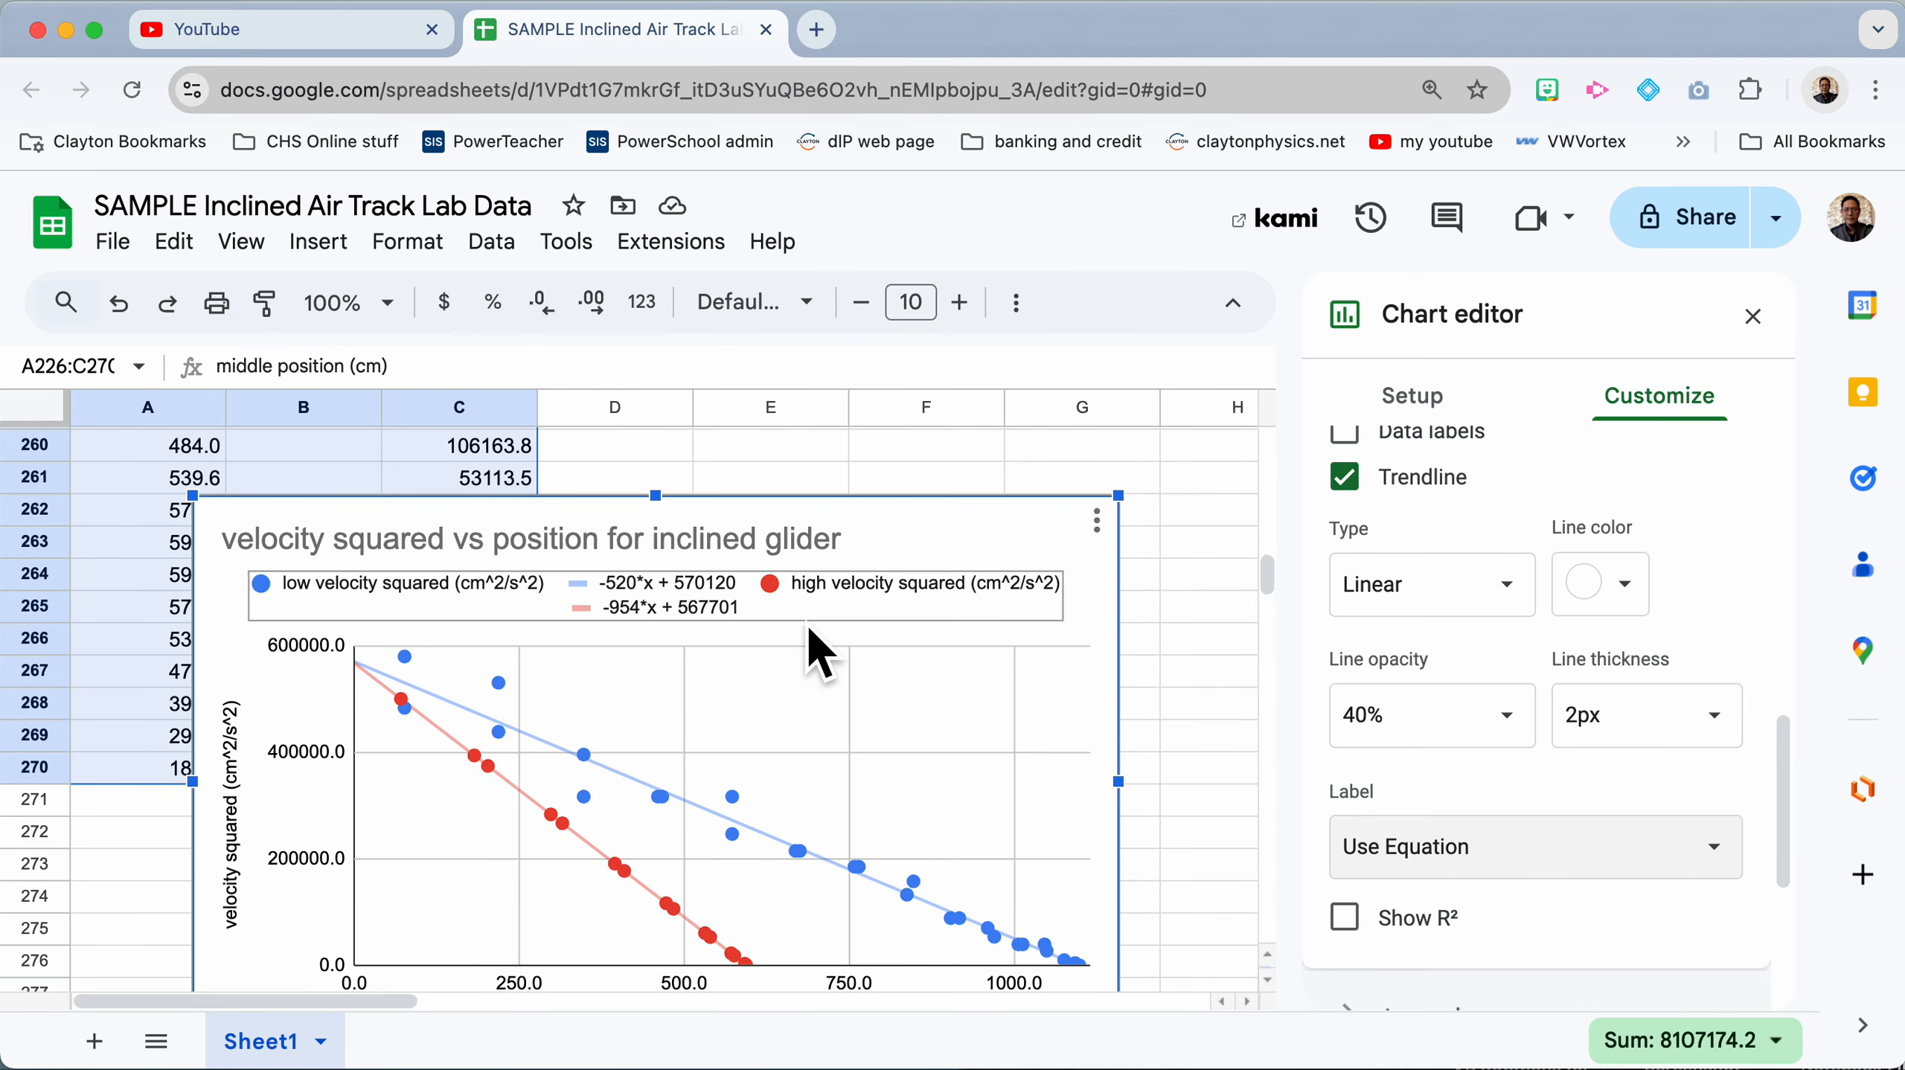
click(1752, 316)
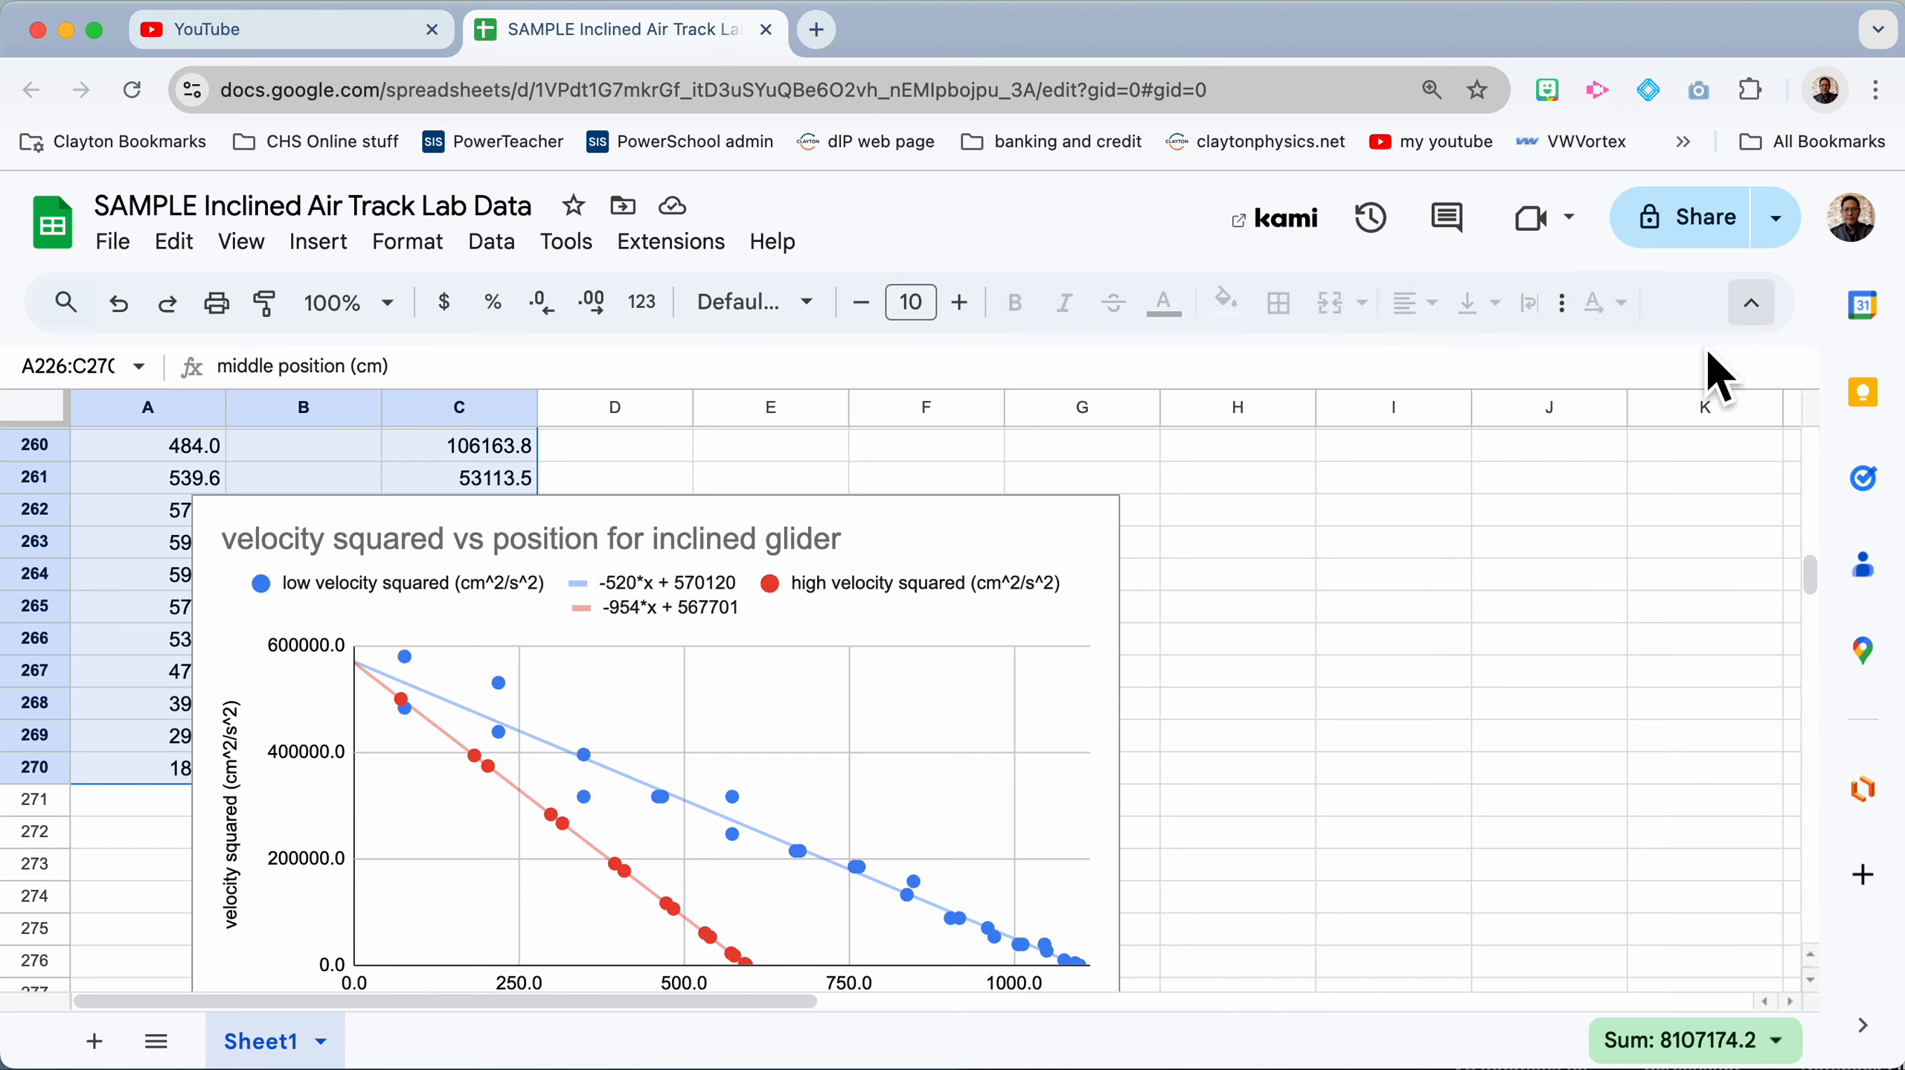
click(1312, 551)
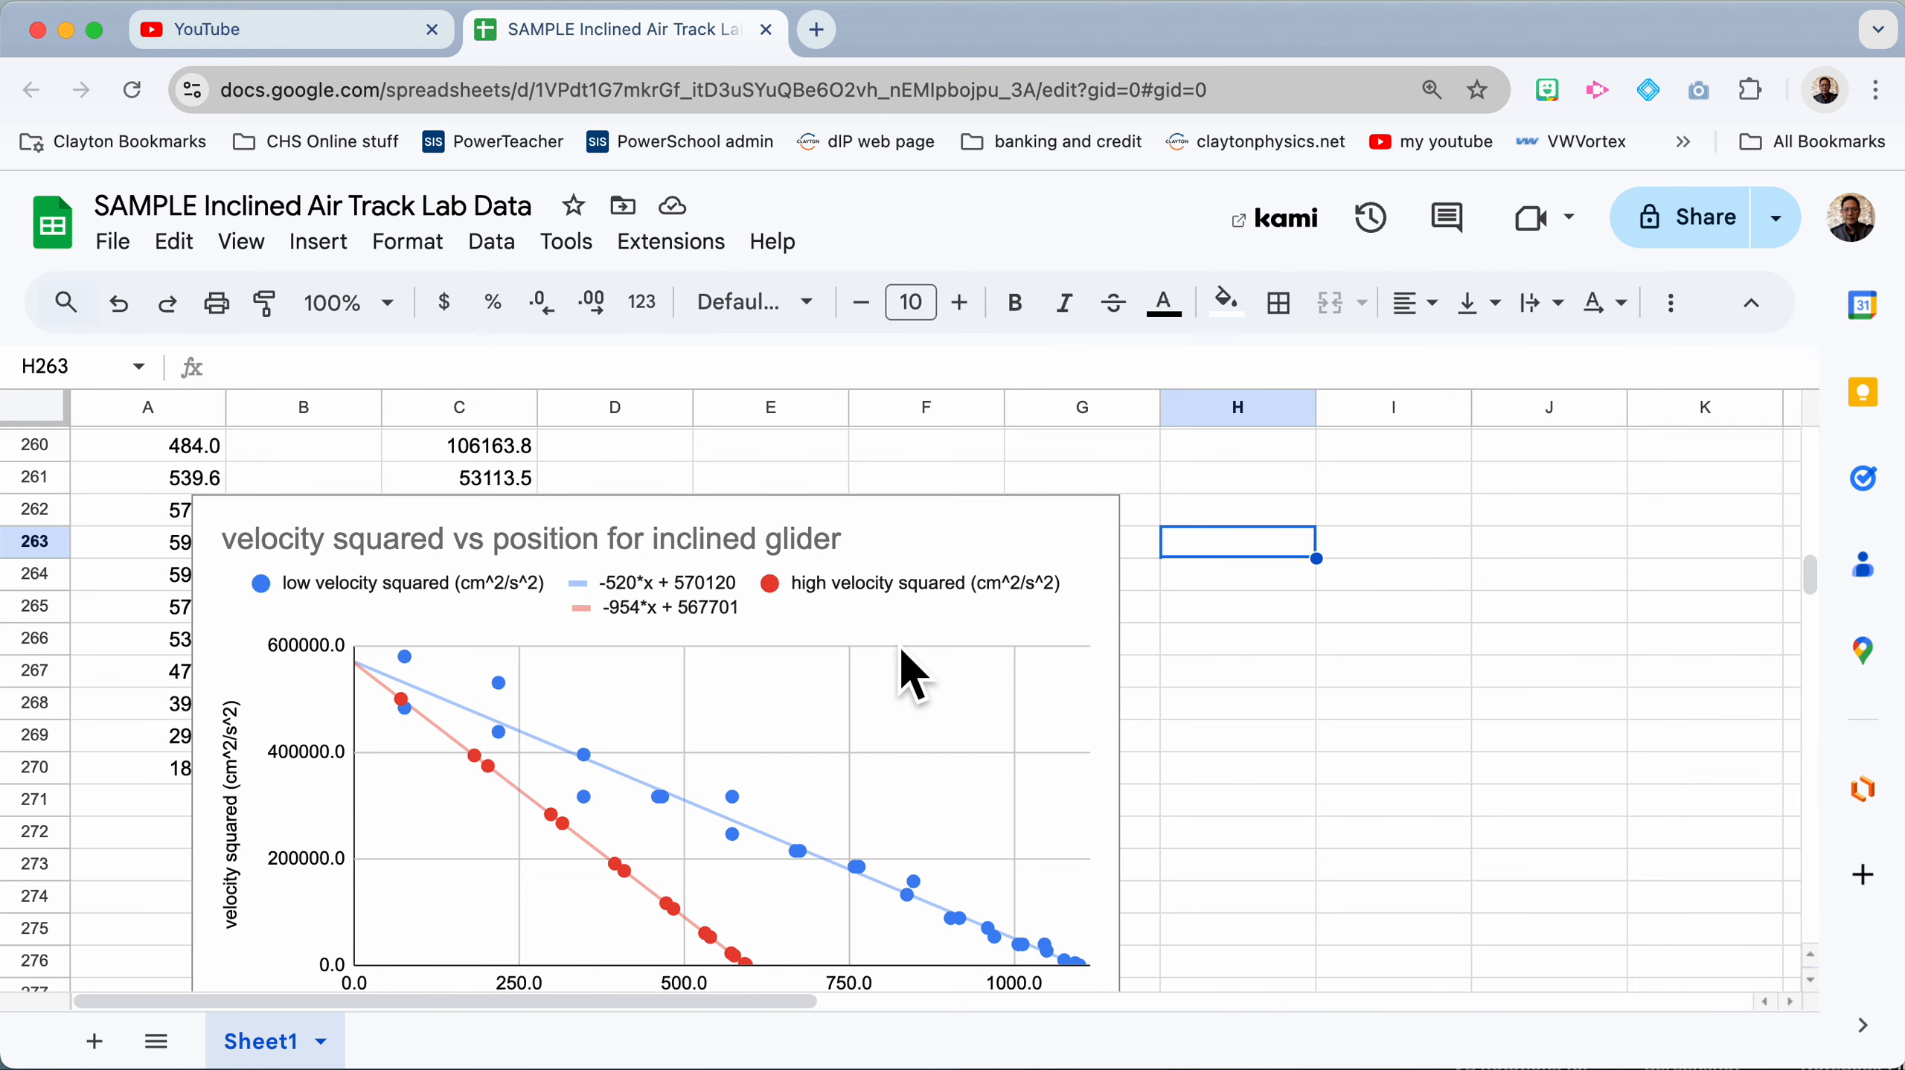
Step: Move the velocity squared chart off the data table into the empty area starting around column E
click(921, 742)
click(1243, 705)
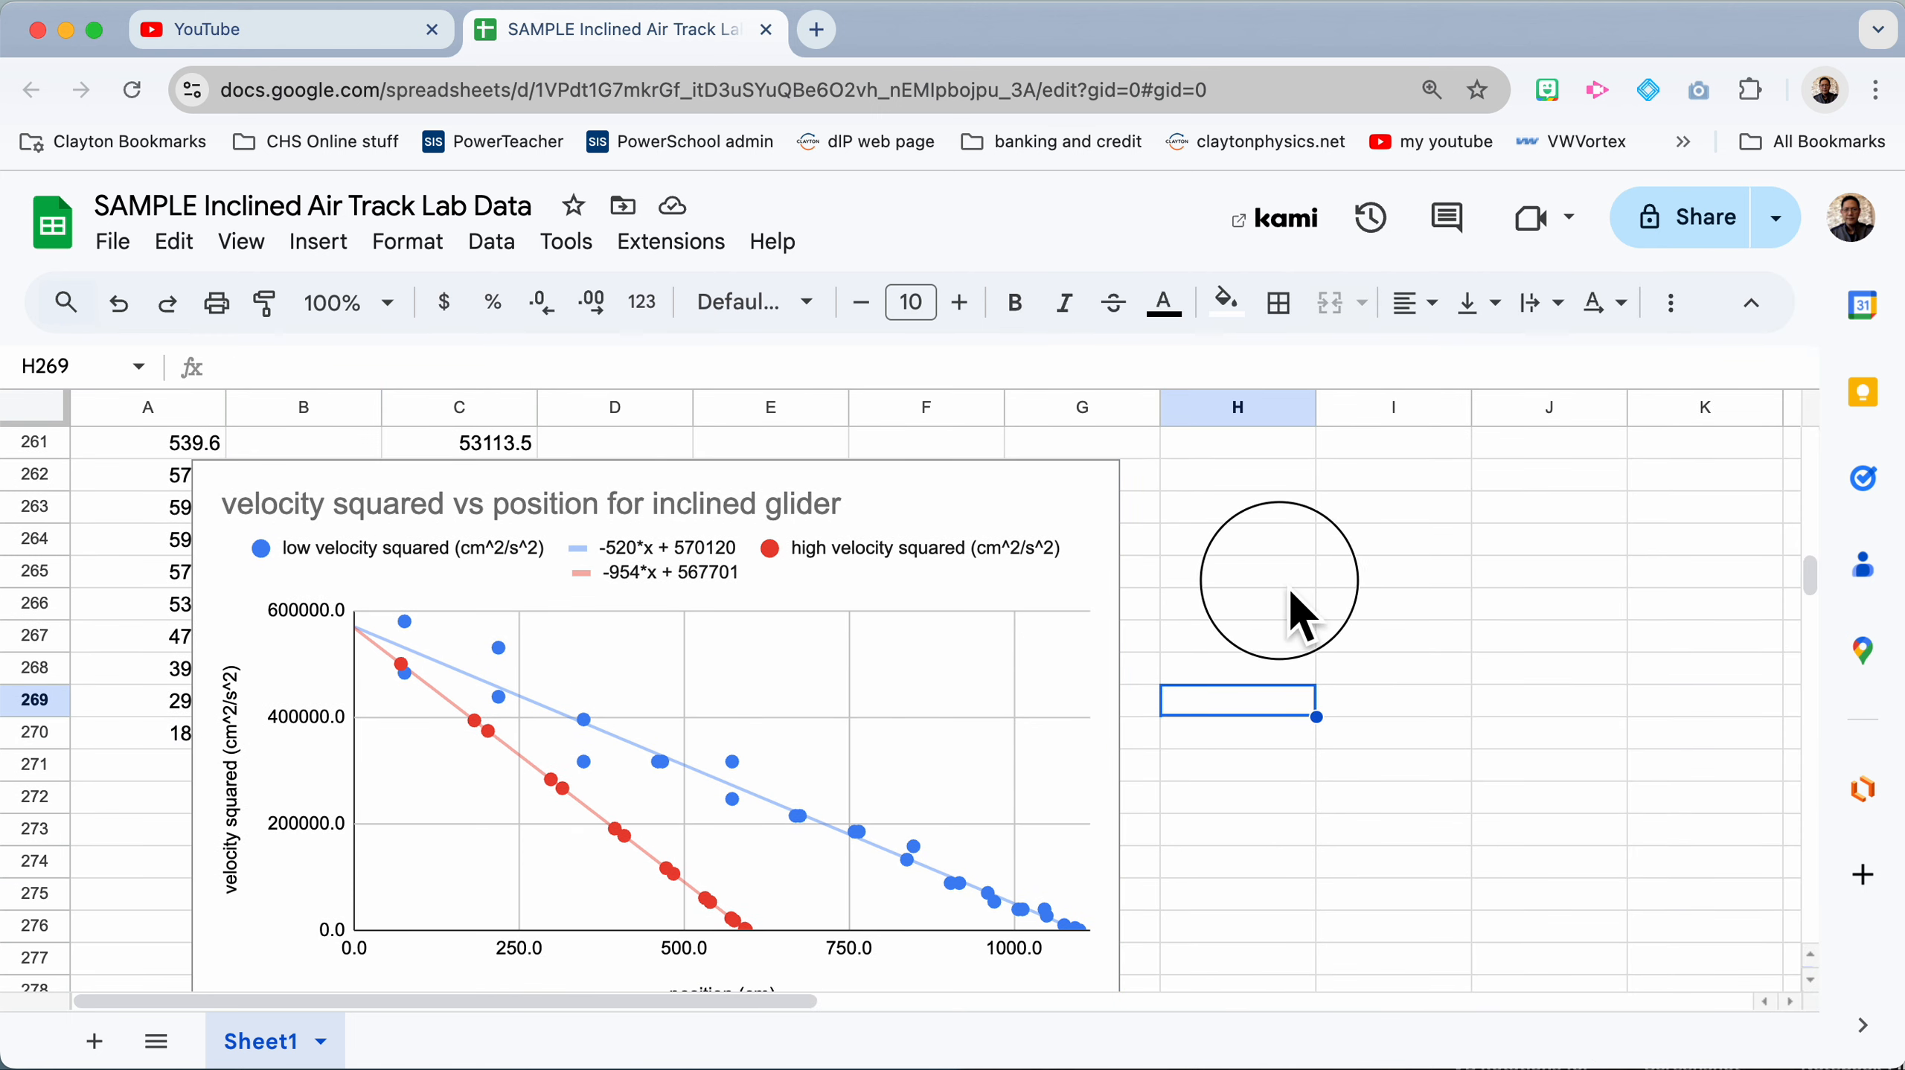
scroll(1226, 619, up, 1)
scroll(1235, 641, up, 3)
click(836, 846)
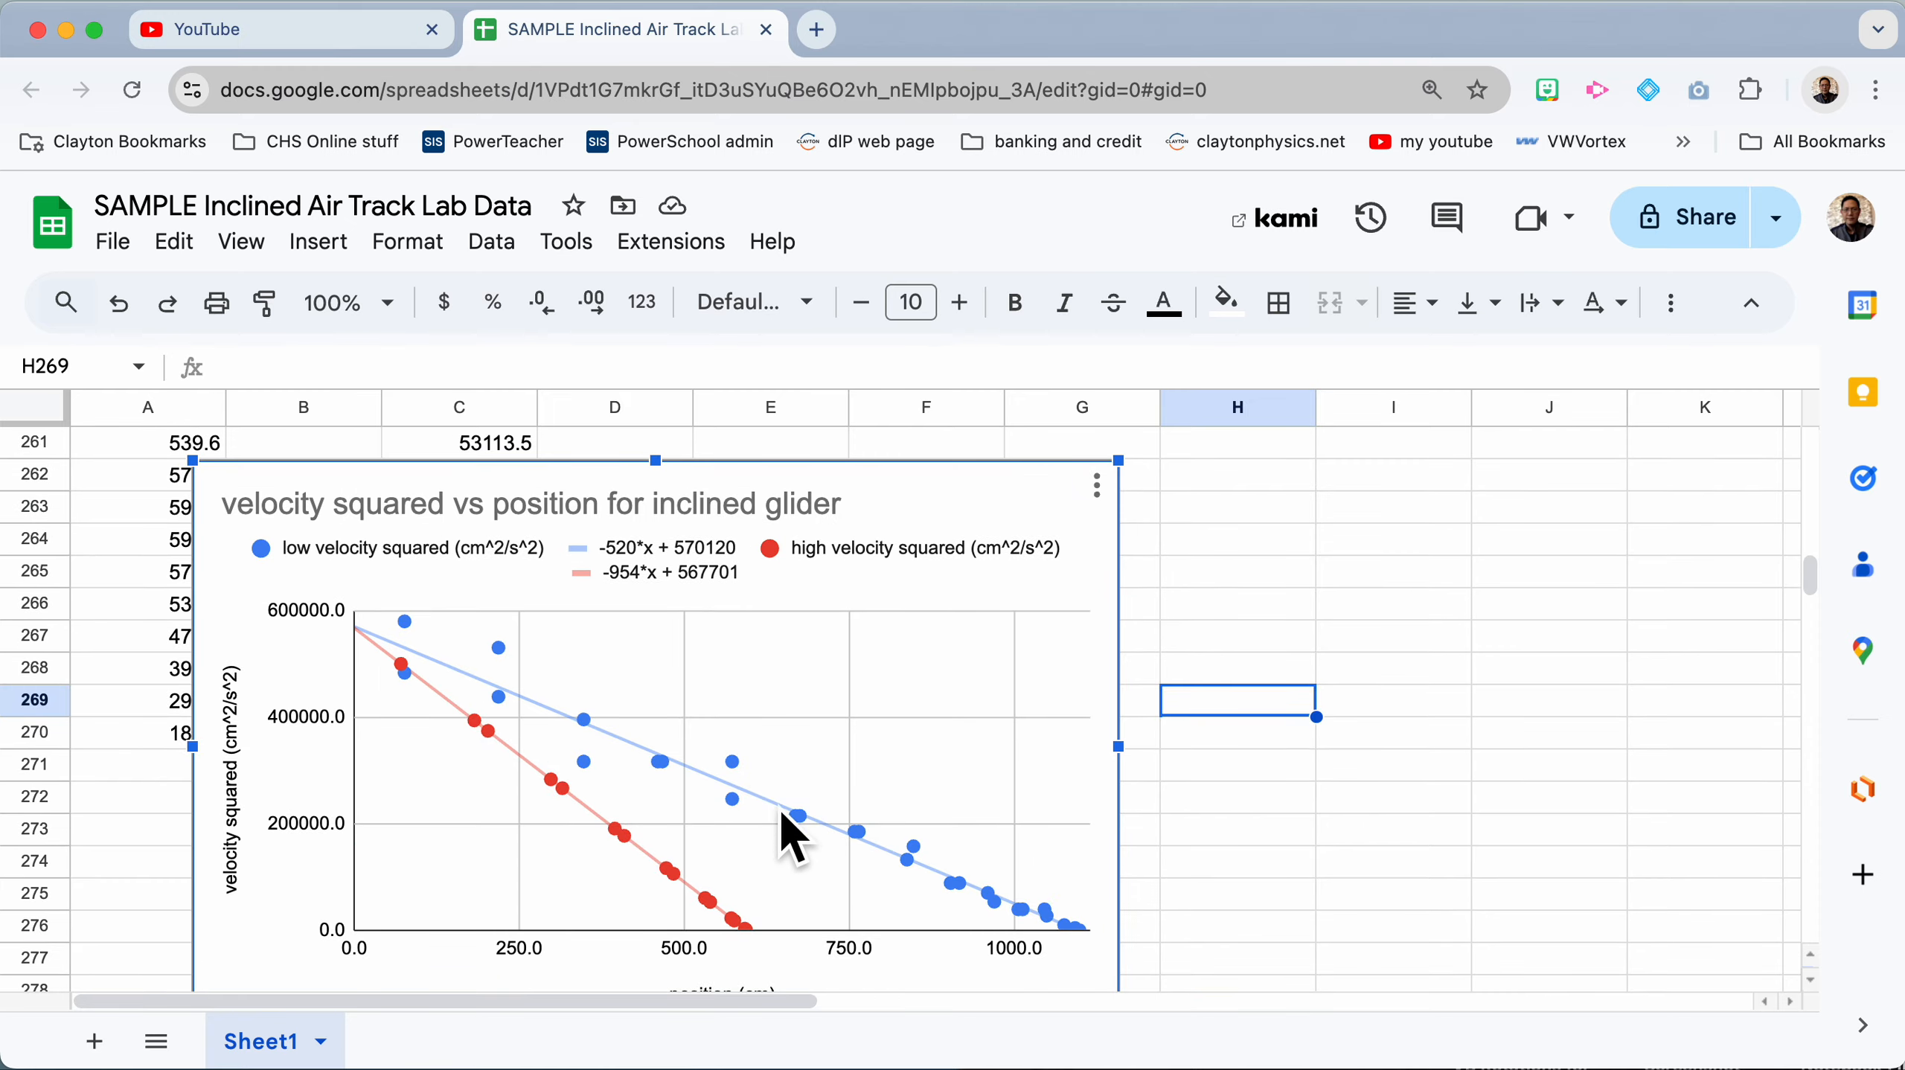
drag(659, 739, 1251, 406)
click(665, 638)
Step: Look back over the earlier tables and charts up to the low incline table in row 1
scroll(651, 631, up, 10)
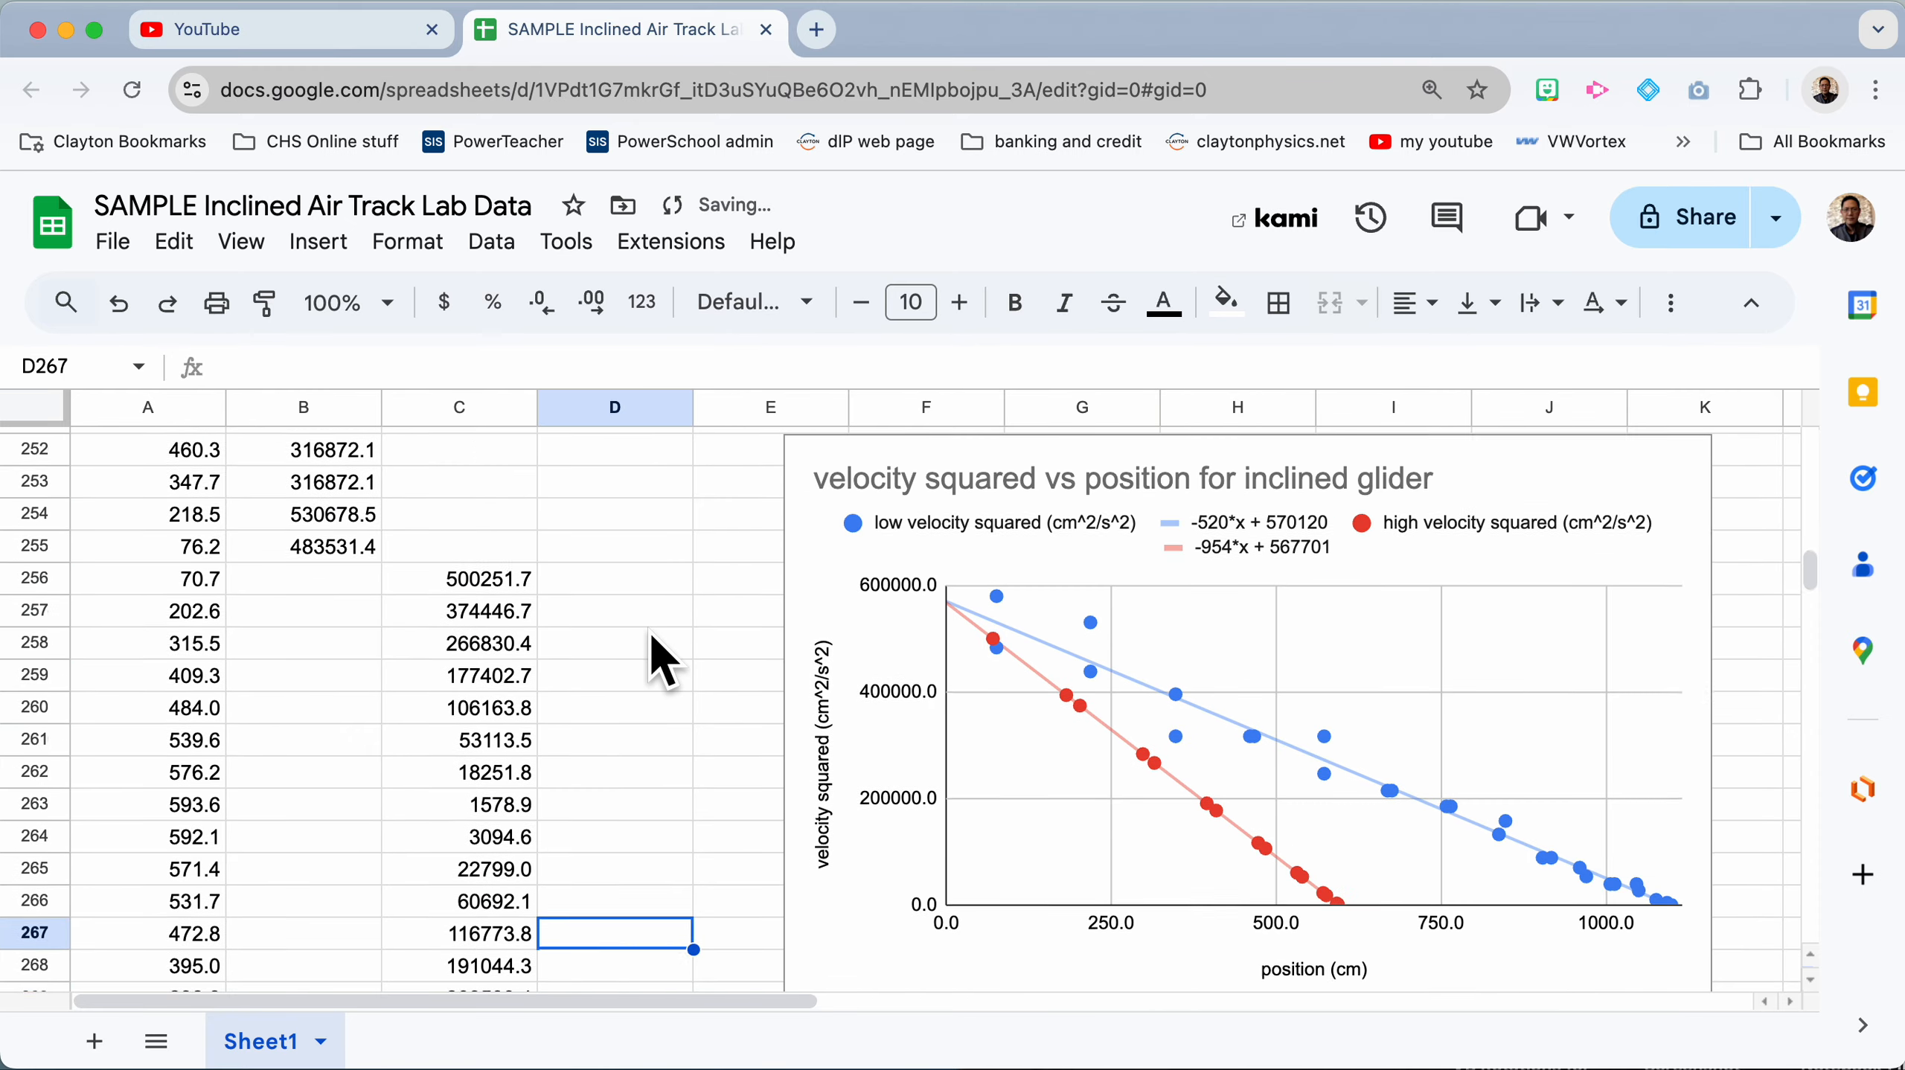
scroll(649, 631, up, 20)
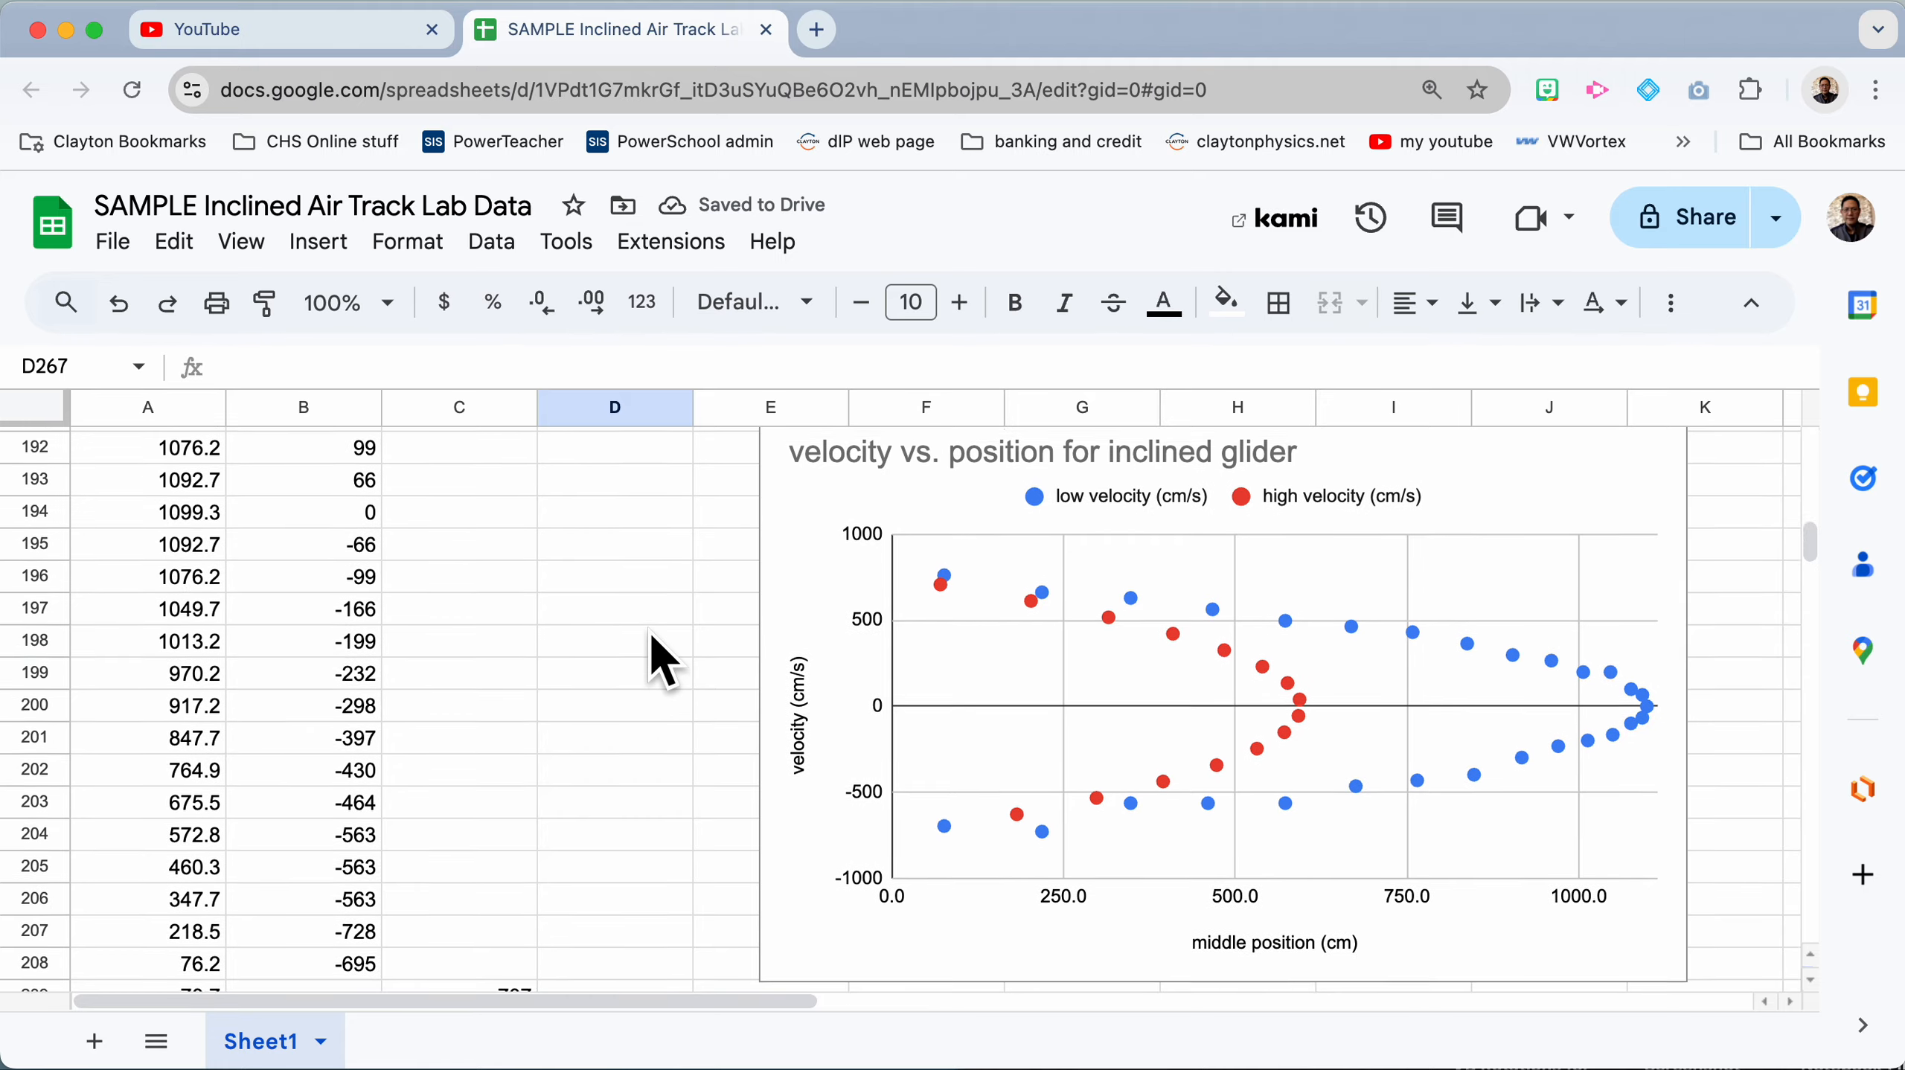
scroll(649, 631, up, 15)
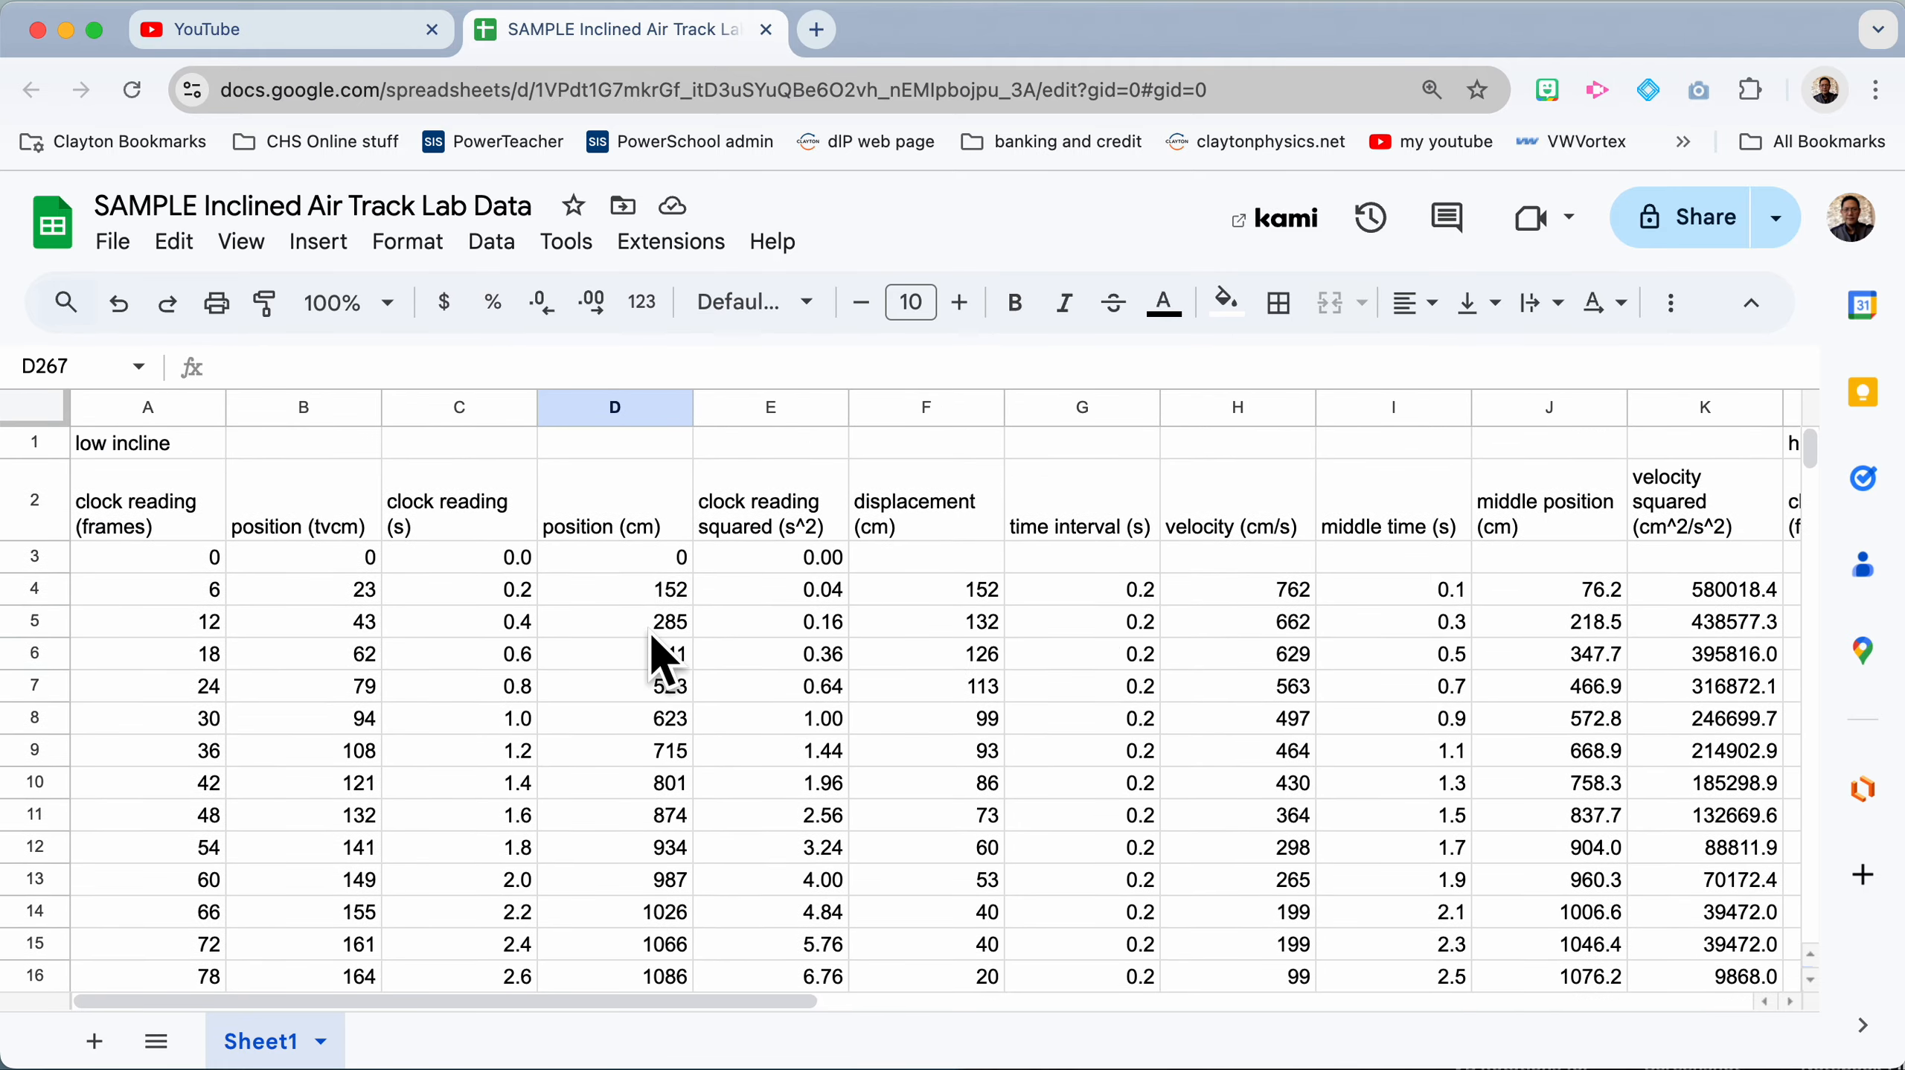